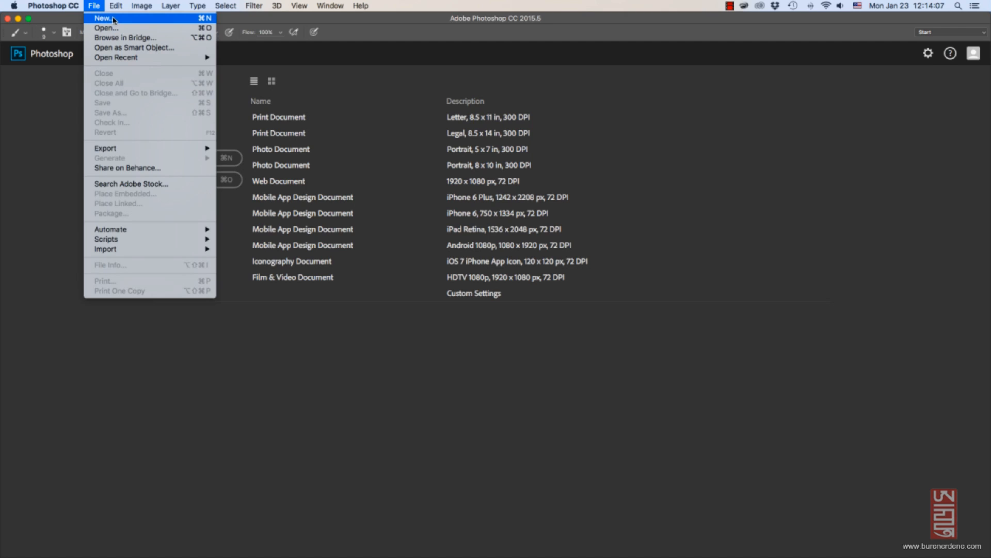
# Start a new document named Zurag_01 and set its document type to Custom.
pyautogui.click(118, 22)
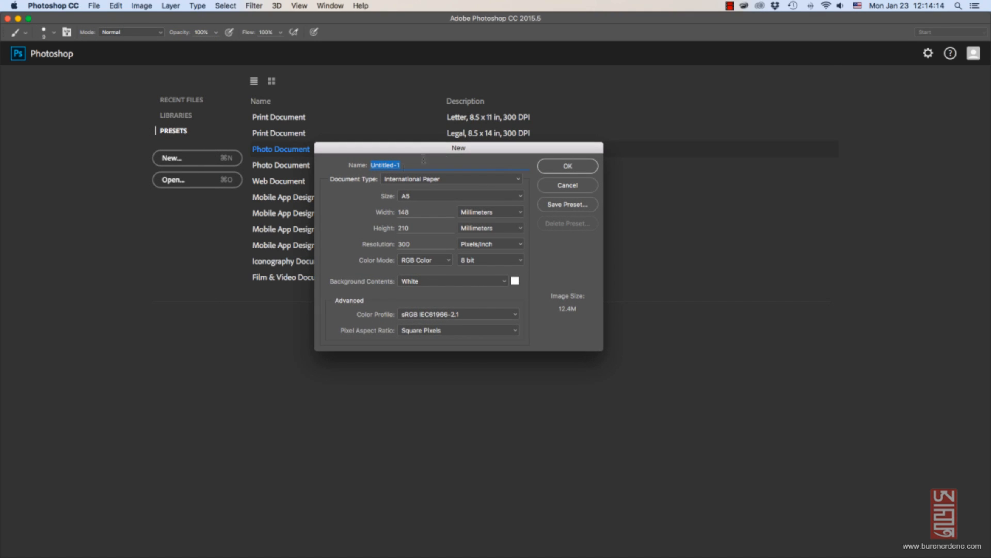
pyautogui.write('Zurag_01')
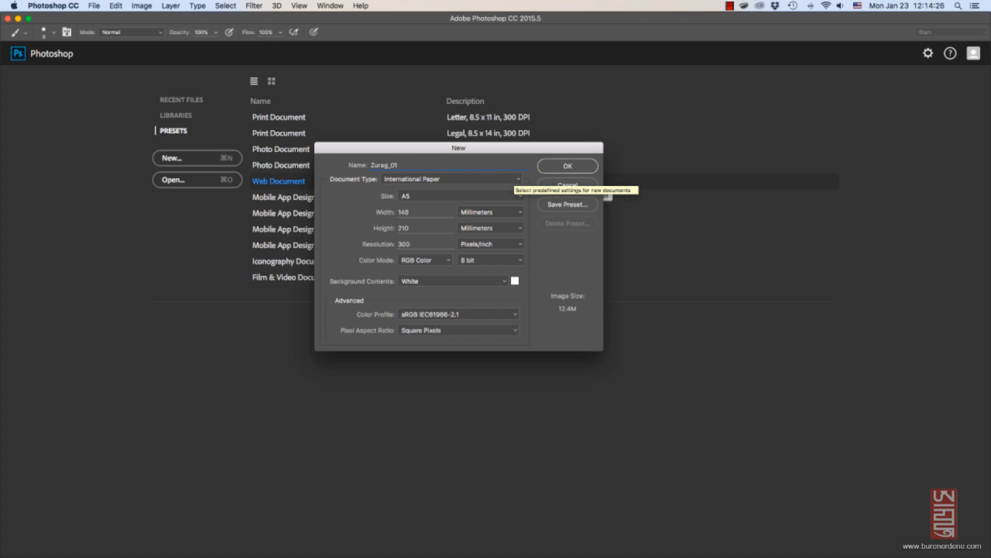
pyautogui.click(515, 179)
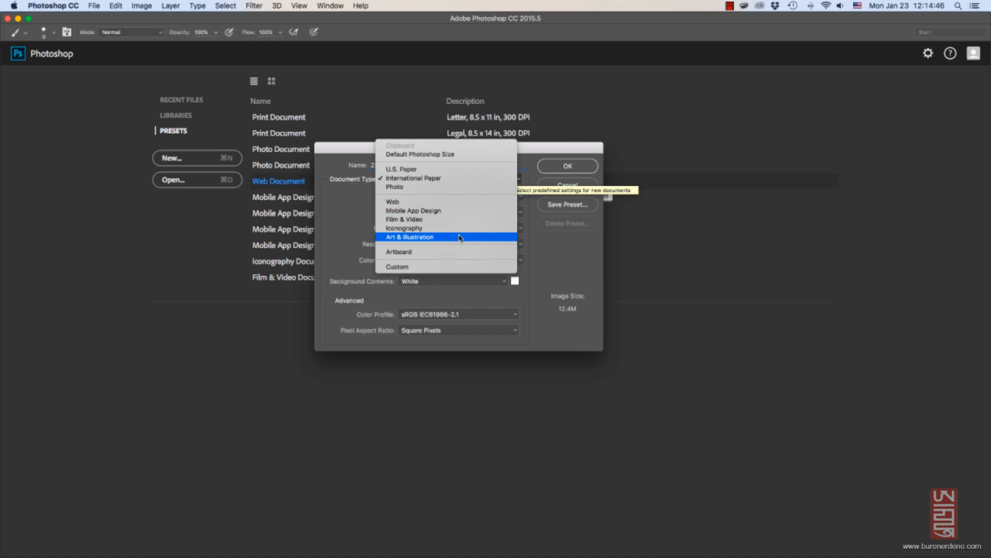
pyautogui.click(433, 267)
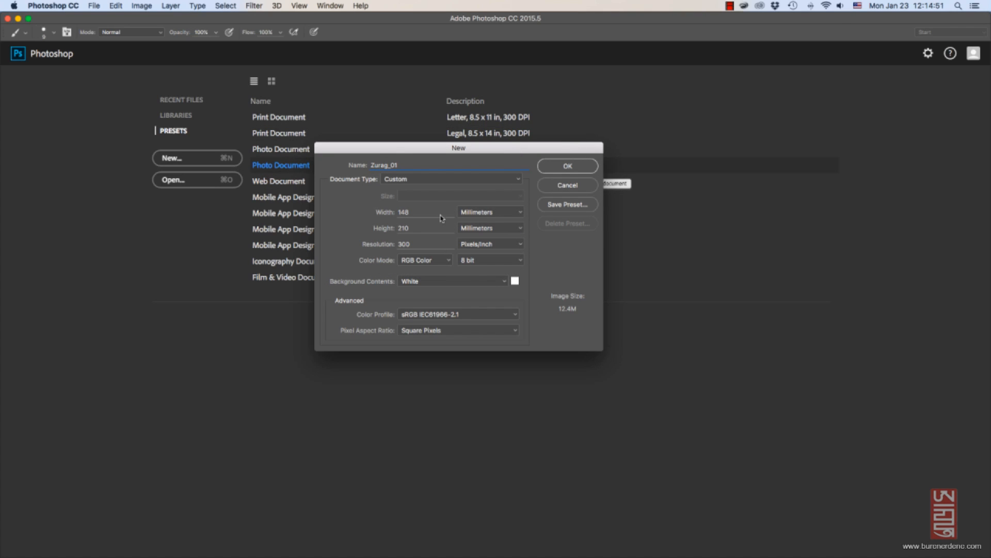
# Set the new document's width and height units to centimeters.
pyautogui.click(500, 212)
pyautogui.click(500, 211)
pyautogui.click(511, 214)
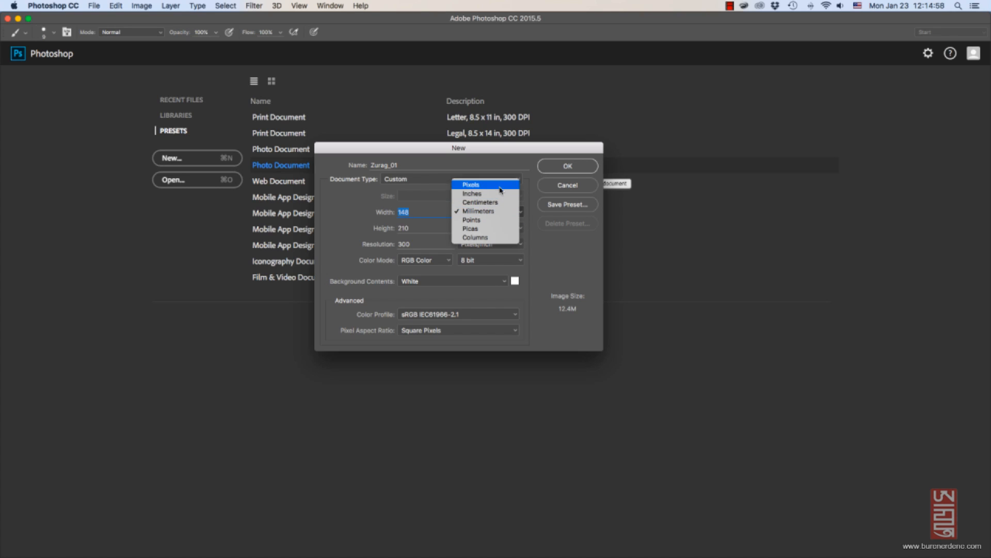
pyautogui.click(498, 237)
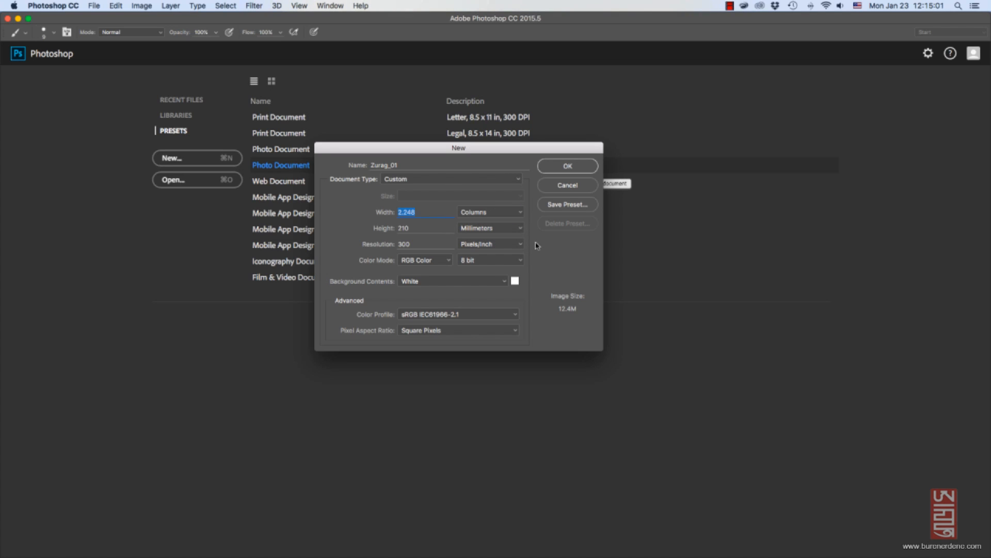
pyautogui.click(506, 214)
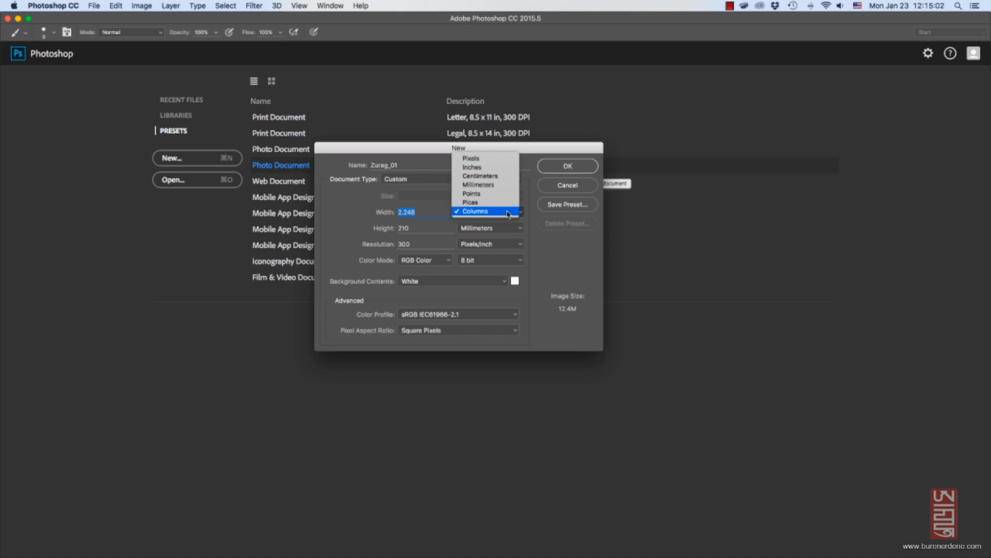
pyautogui.click(500, 179)
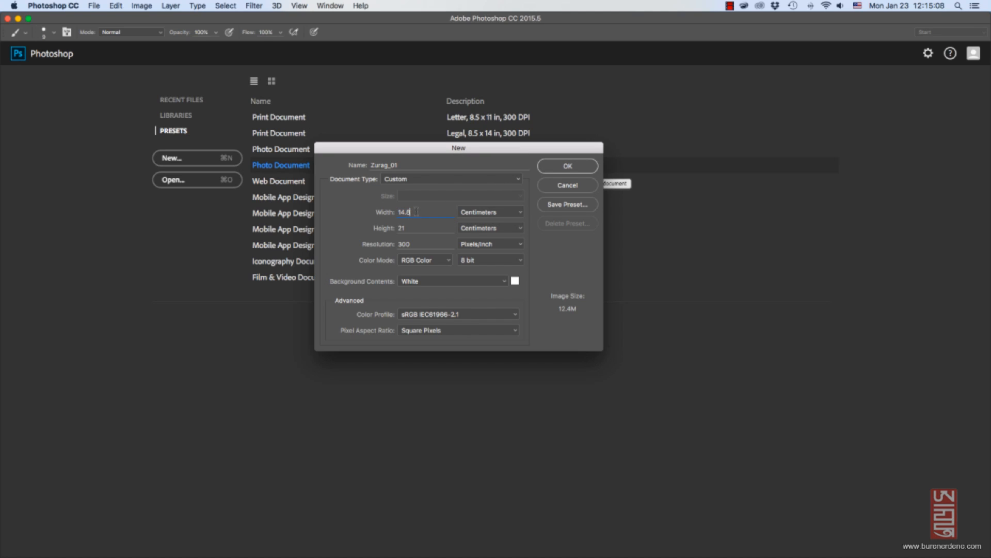
# Set the new document's width to 20 cm and its height to 25 cm.
pyautogui.write('20')
pyautogui.press('Tab')
pyautogui.write('25')
pyautogui.press('Tab')
# Try a resolution of 72 pixels/inch for the new document and set it back to 300 pixels/inch.
pyautogui.click(482, 244)
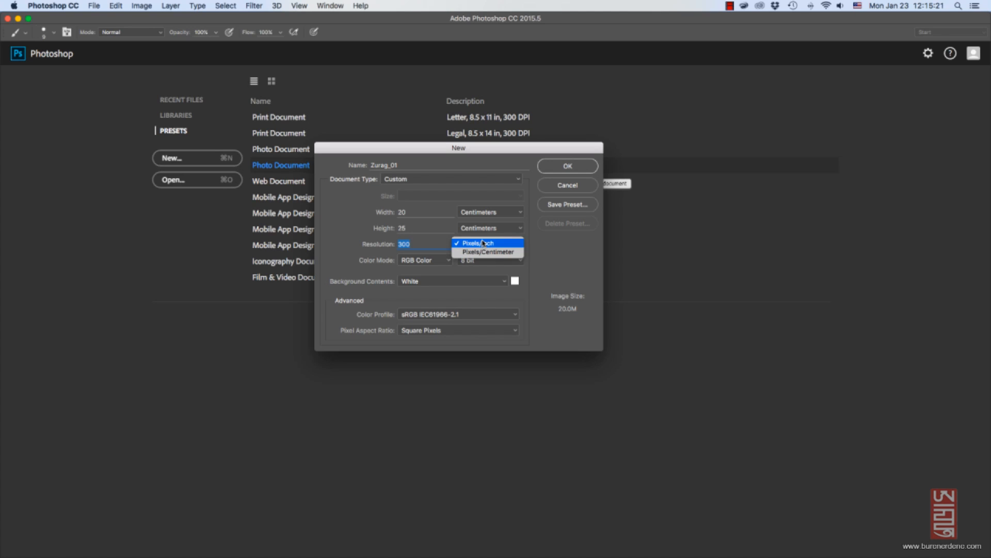
pyautogui.click(481, 243)
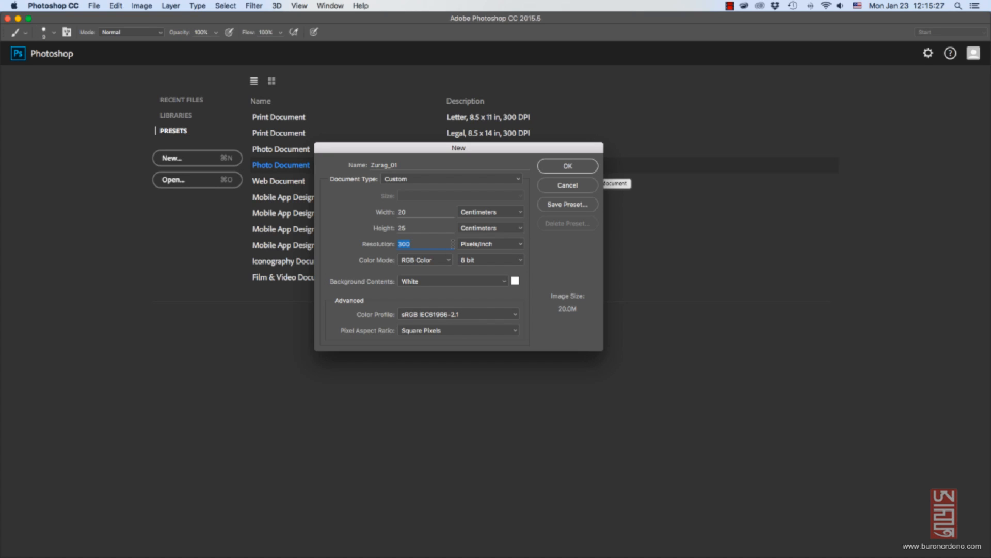
pyautogui.write('72')
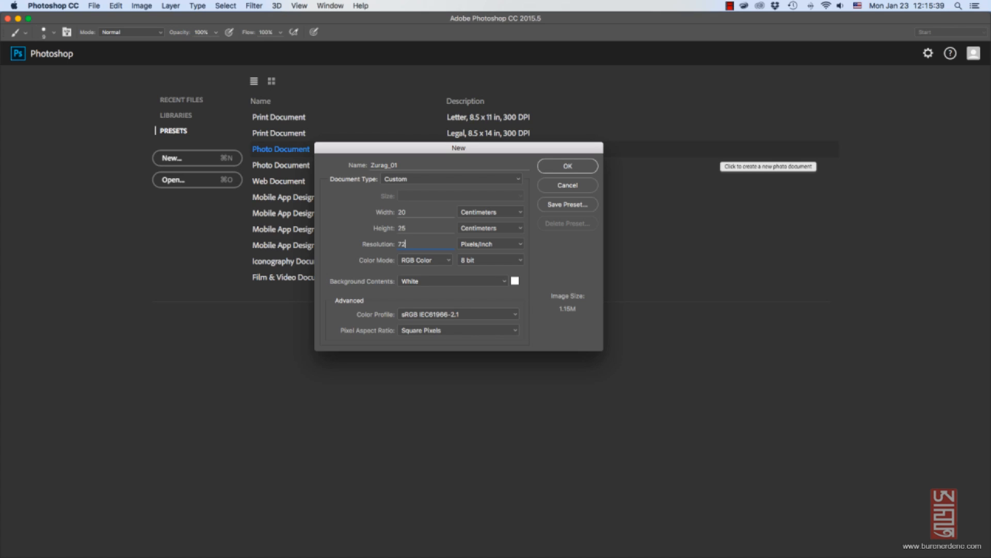
pyautogui.doubleClick(401, 243)
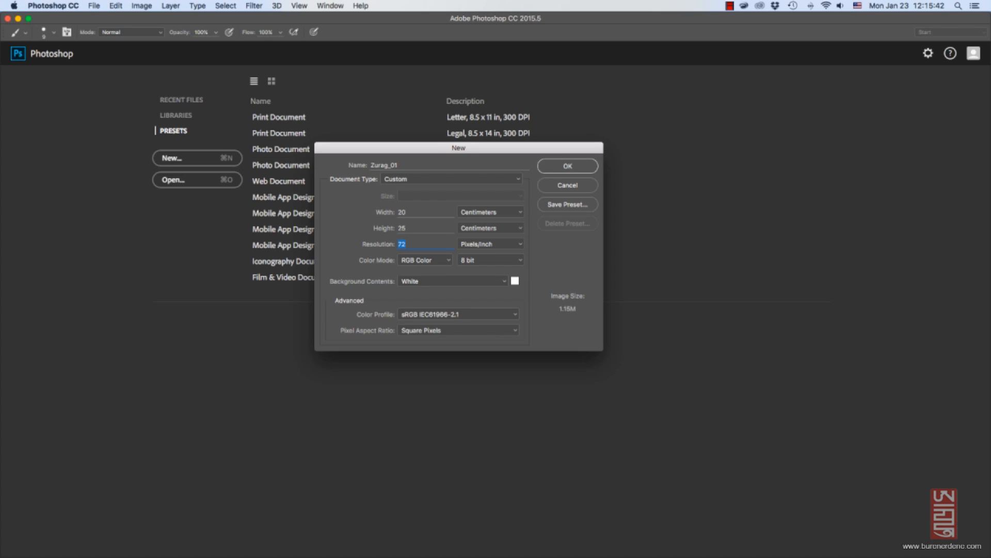
pyautogui.write('300')
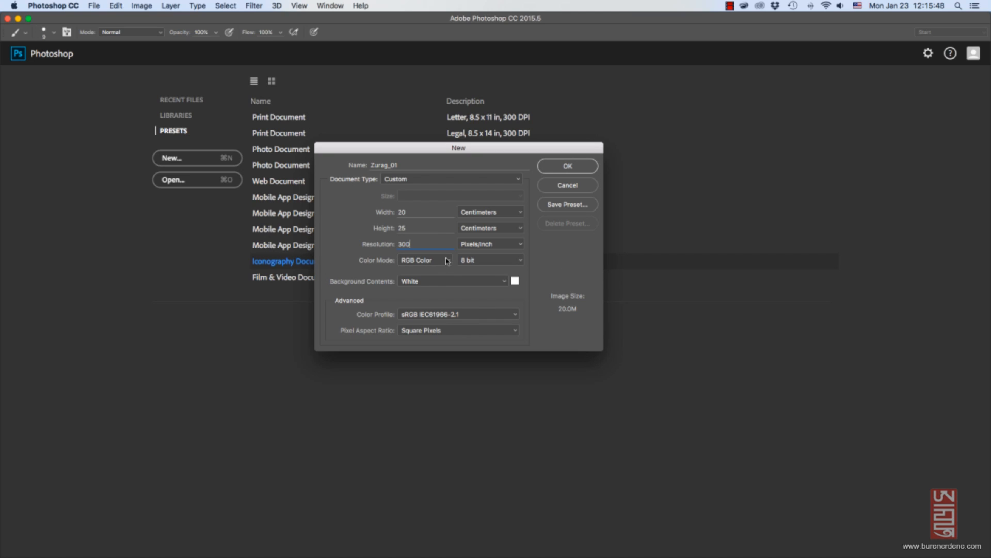
# Try the CMYK Color mode for the new document and return it to RGB Color.
pyautogui.click(448, 261)
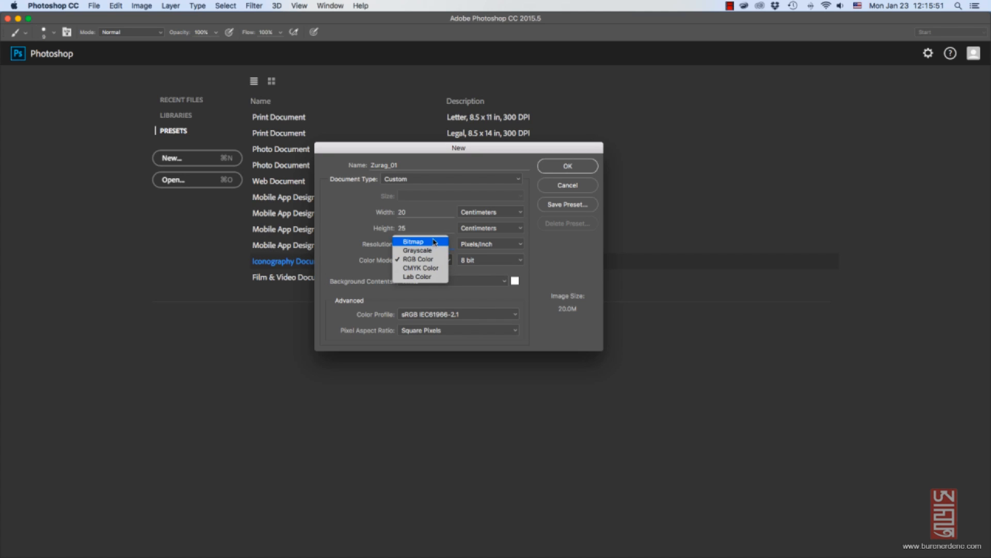
pyautogui.click(433, 267)
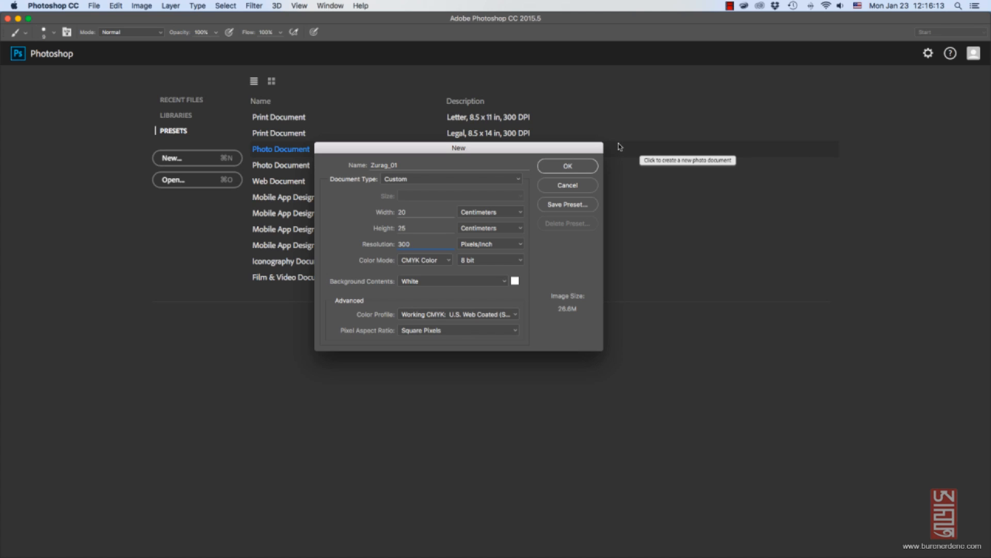
pyautogui.click(438, 259)
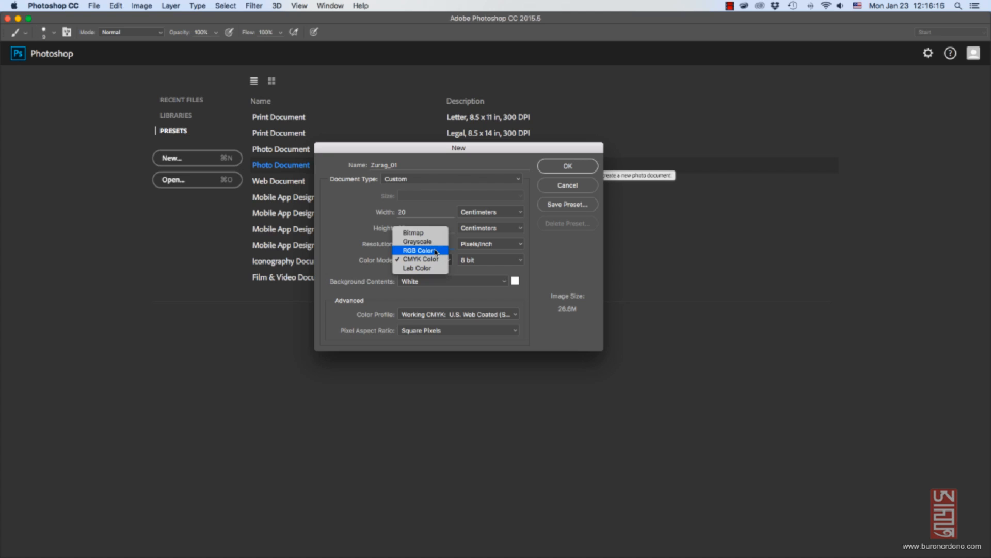
pyautogui.click(436, 251)
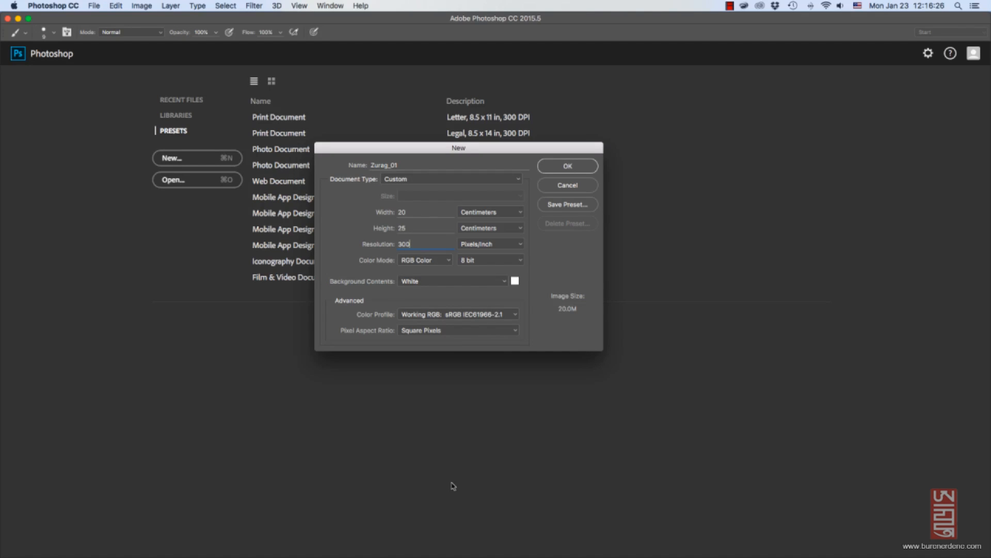
# Try Transparent as the new document's background contents and set them back to White.
pyautogui.click(505, 282)
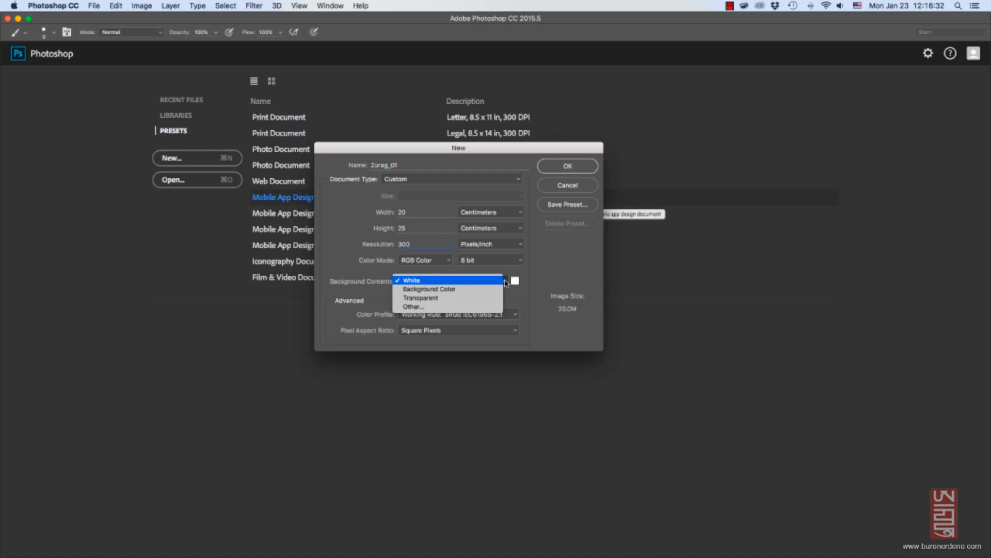
pyautogui.click(472, 298)
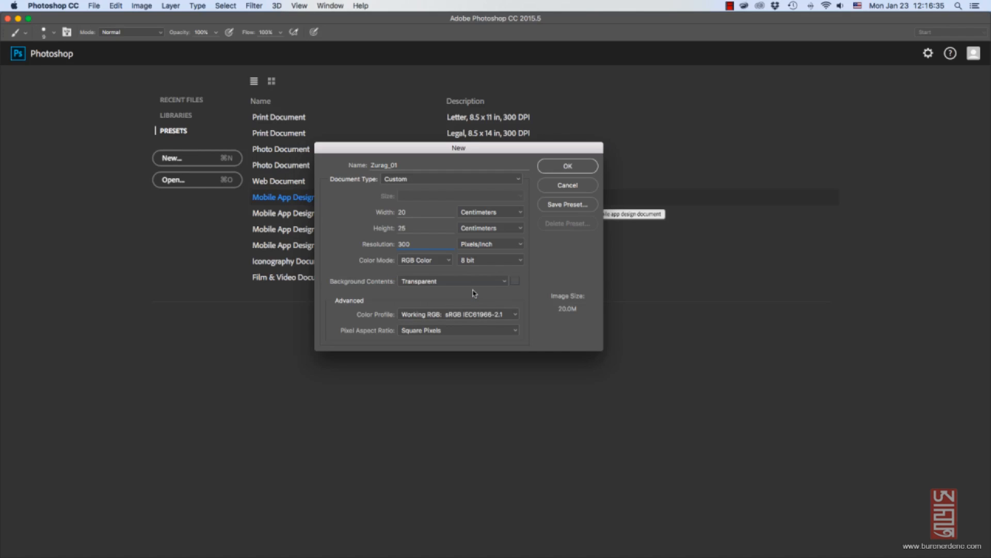
pyautogui.click(504, 281)
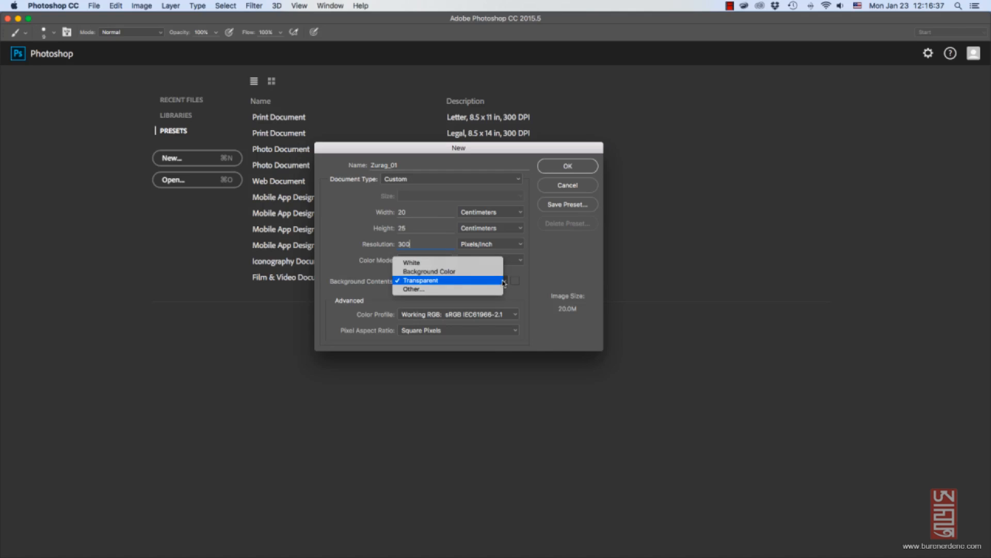
pyautogui.click(484, 263)
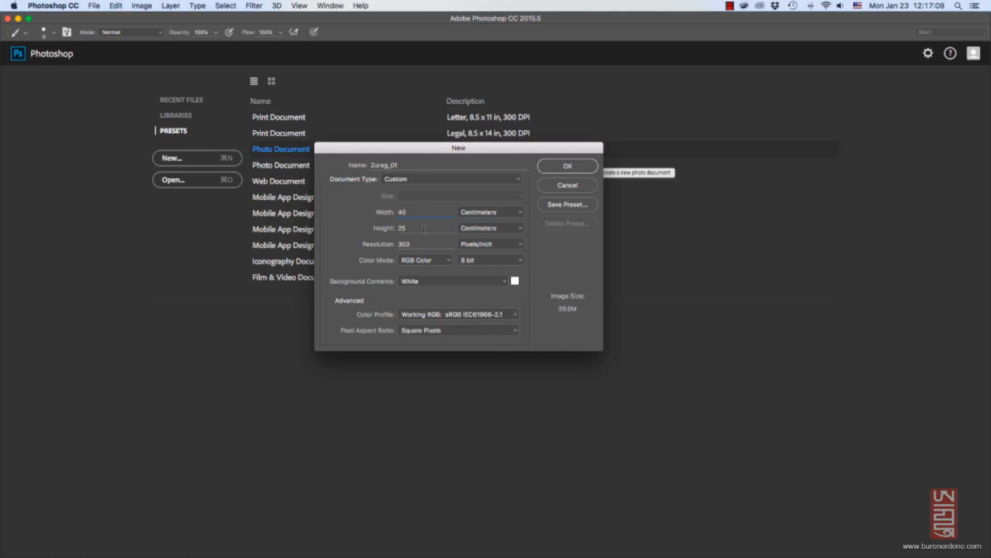
# Try a document size of 40 by 40 cm and restore the width to 20 cm and the height to 25 cm.
pyautogui.press('Tab')
pyautogui.write('40')
pyautogui.doubleClick(403, 212)
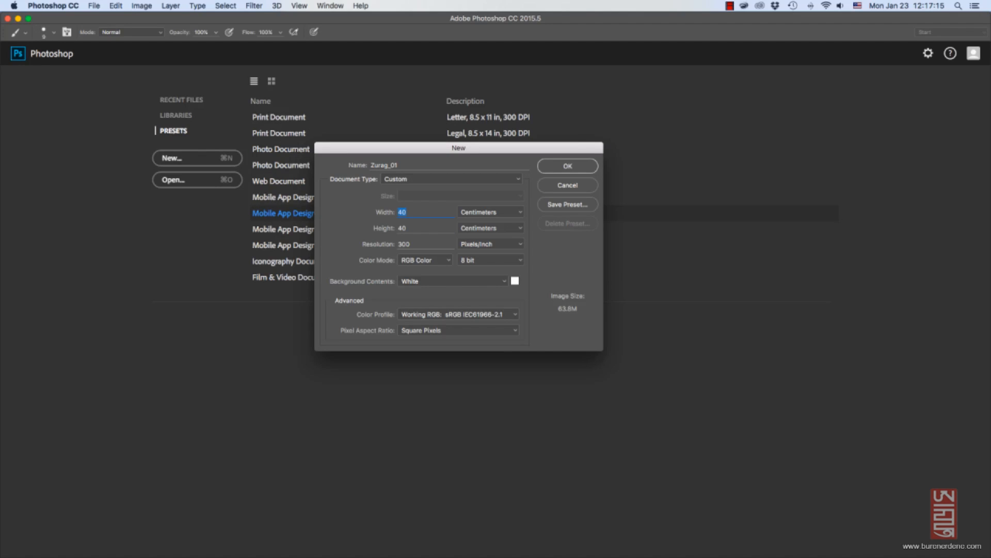
pyautogui.write('20')
pyautogui.press('Tab')
pyautogui.write('25')
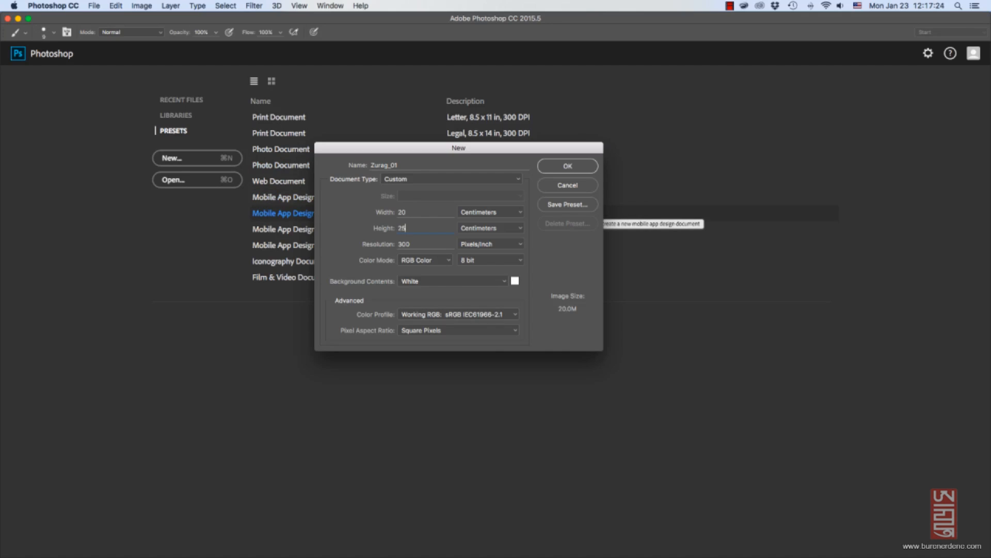
# Save the current document settings as a preset named "20 cm X 25 cm zurag".
pyautogui.click(588, 205)
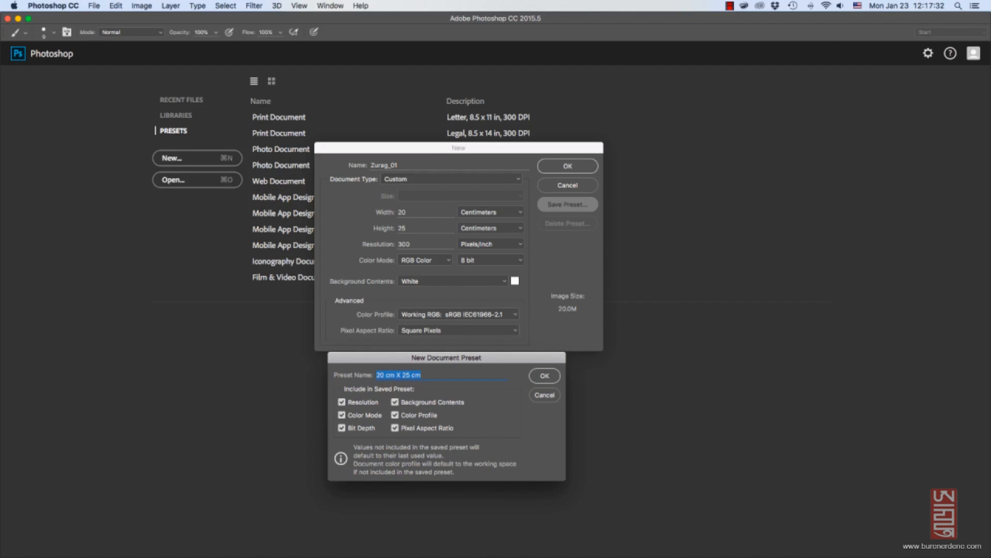
pyautogui.click(423, 375)
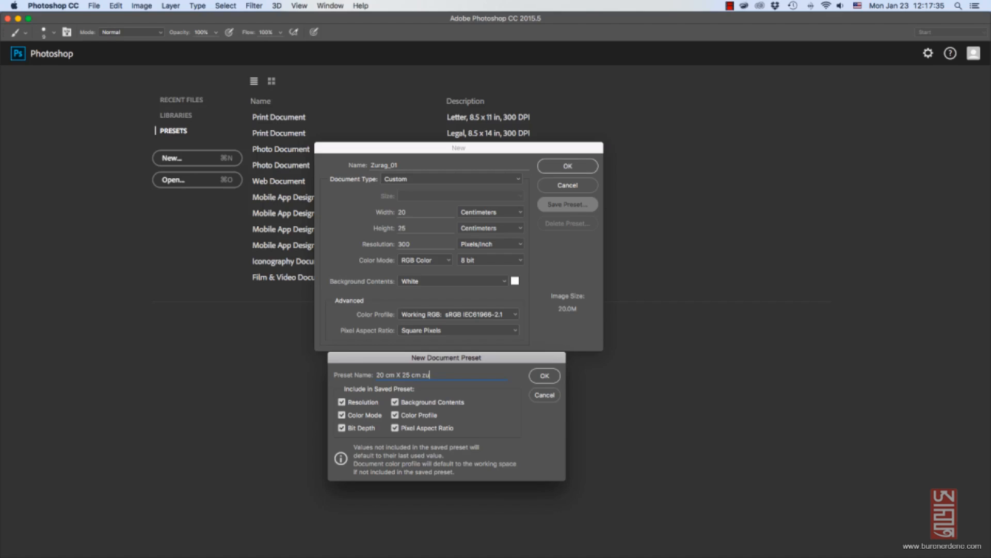
pyautogui.press('Return')
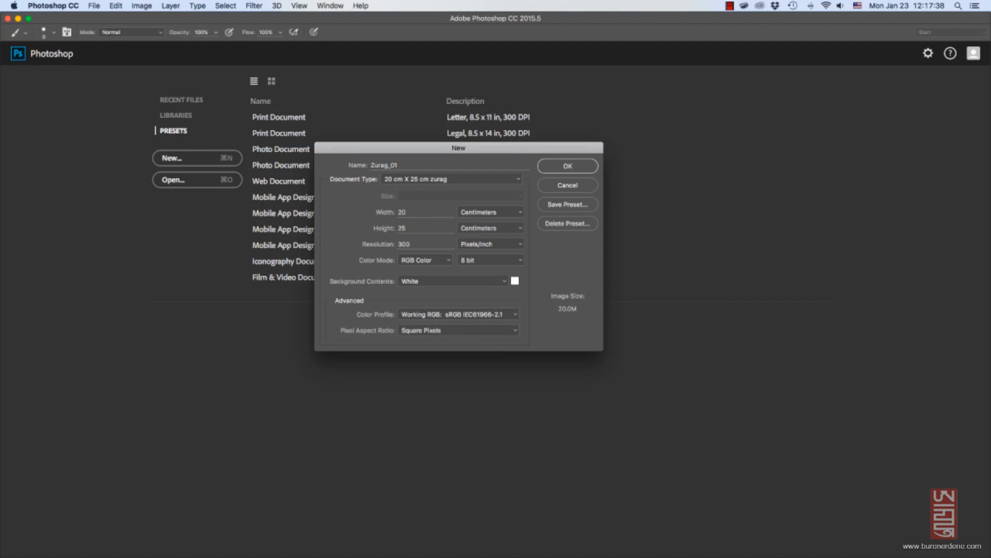
# Find the "20 cm X 25 cm zurag" preset among the document types and delete it.
pyautogui.click(451, 179)
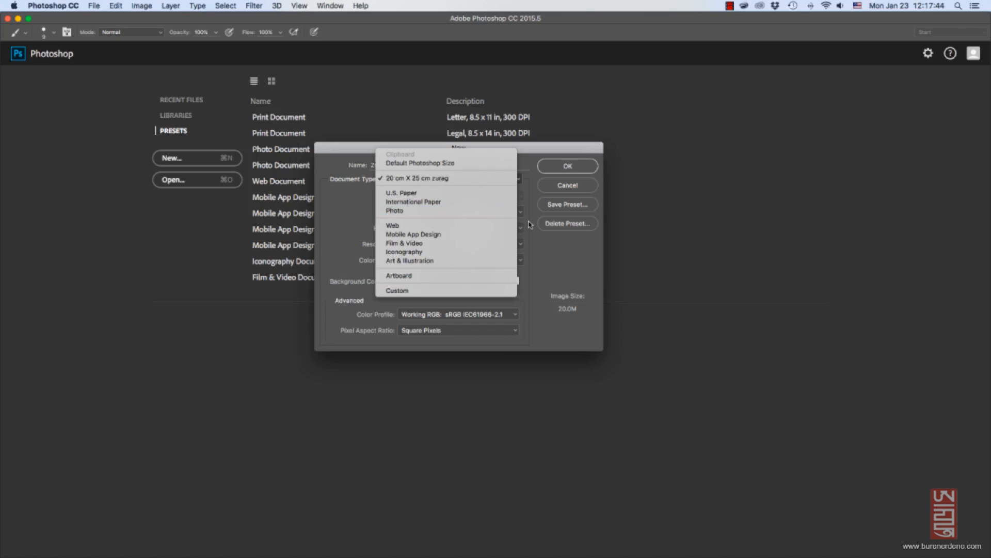
pyautogui.click(568, 224)
pyautogui.click(568, 224)
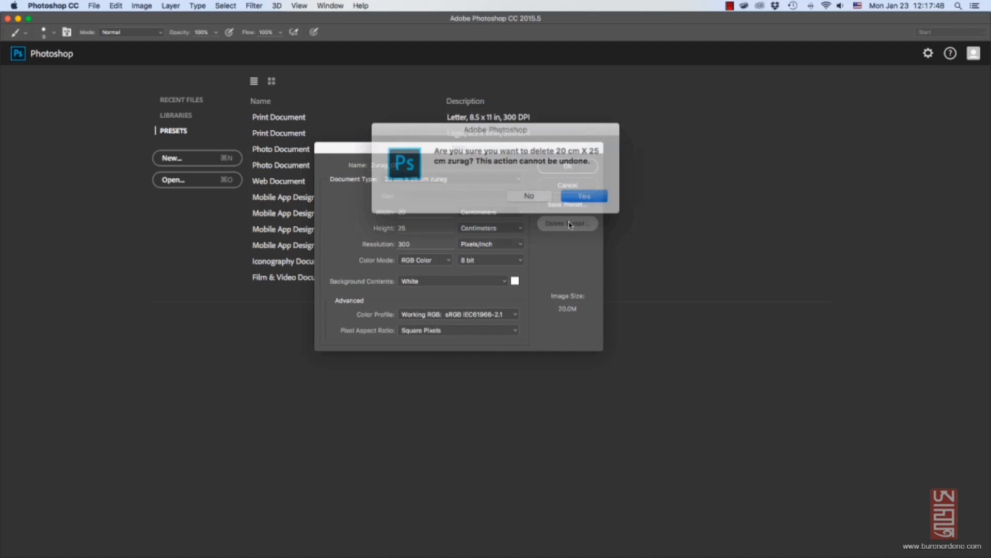
pyautogui.click(577, 199)
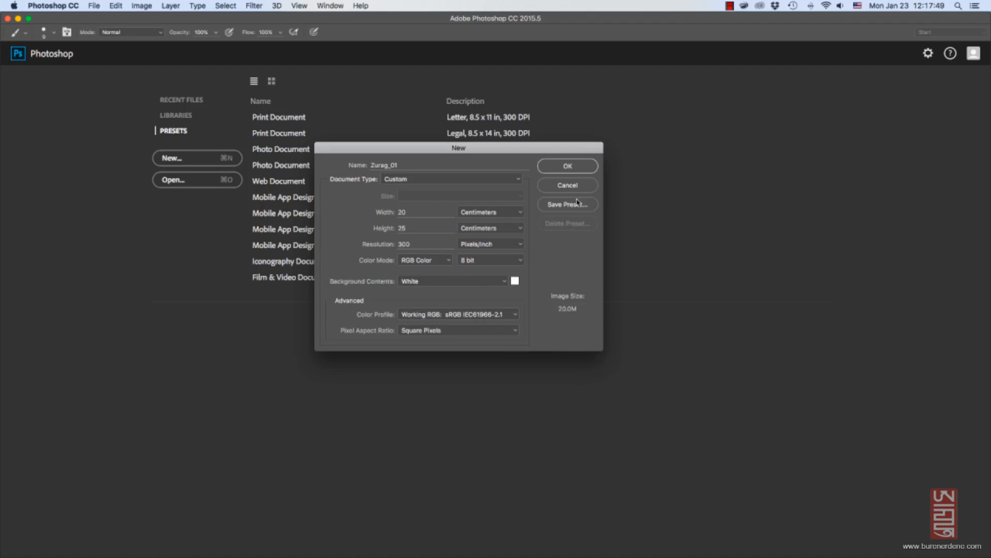
# Create the Zurag_01 document with the chosen settings.
pyautogui.click(568, 167)
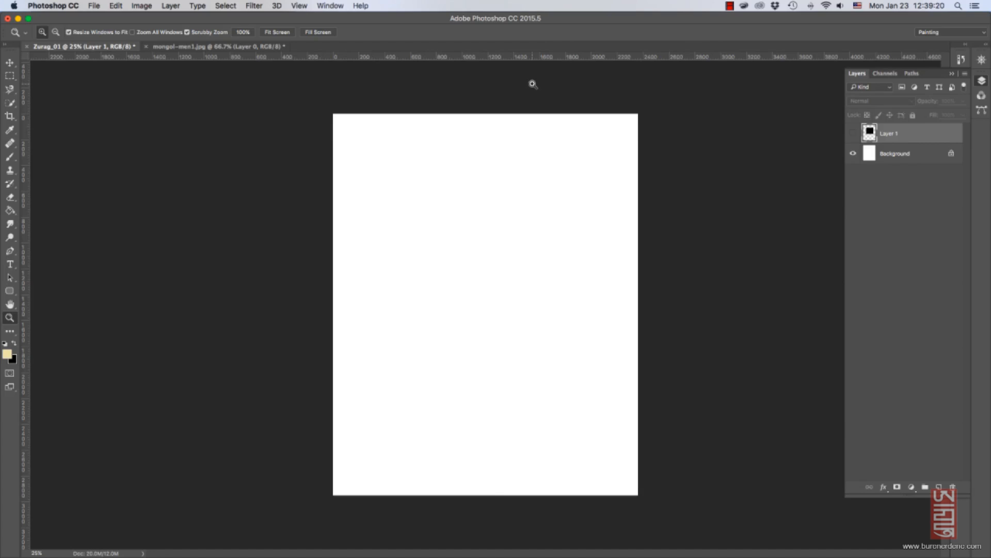
# Switch to the Move tool and check the document's dimensions and resolution in the Image Size settings.
pyautogui.press('v')
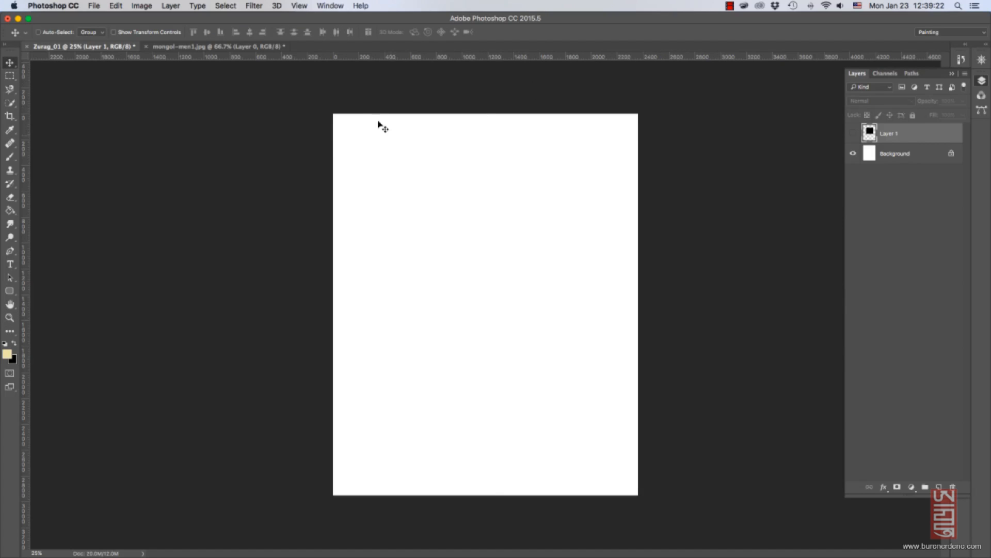
pyautogui.click(142, 5)
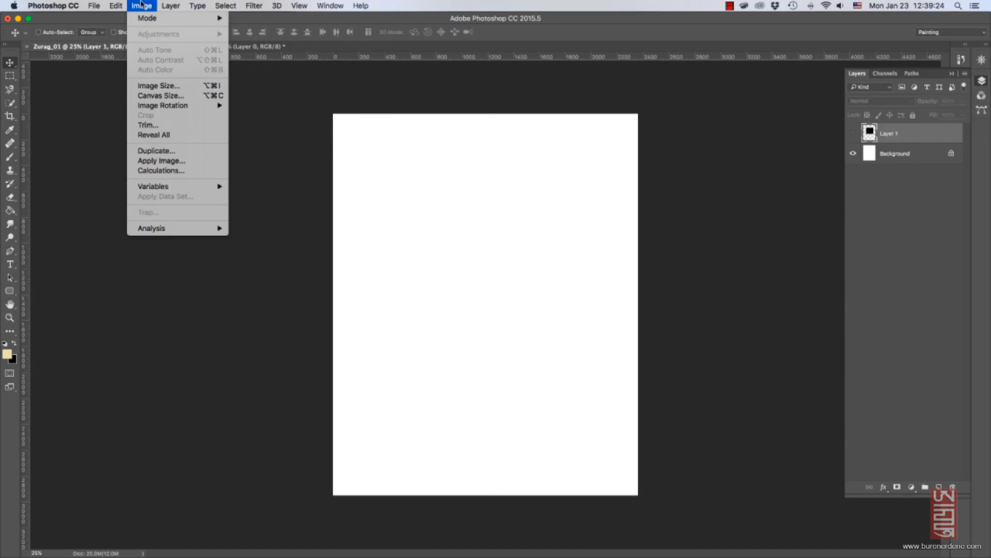
pyautogui.click(155, 83)
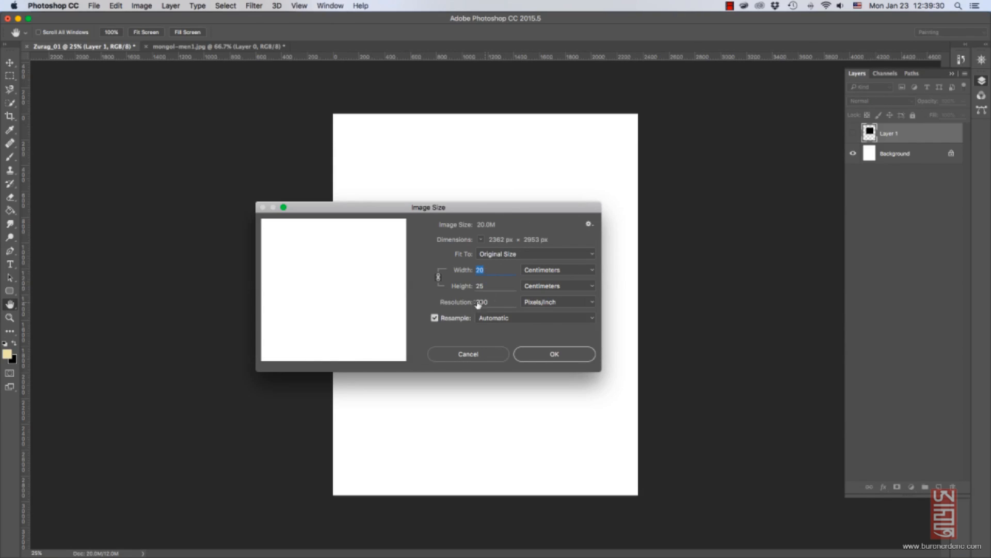
pyautogui.click(547, 355)
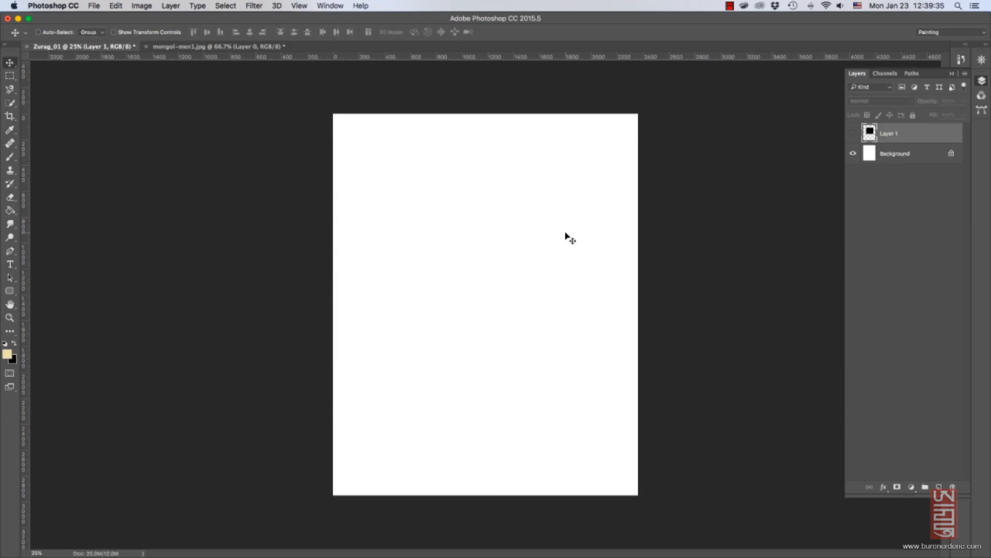
# Rotate the canvas 90° clockwise and return it with a 90° counter-clockwise rotation.
pyautogui.click(142, 6)
pyautogui.moveTo(176, 106)
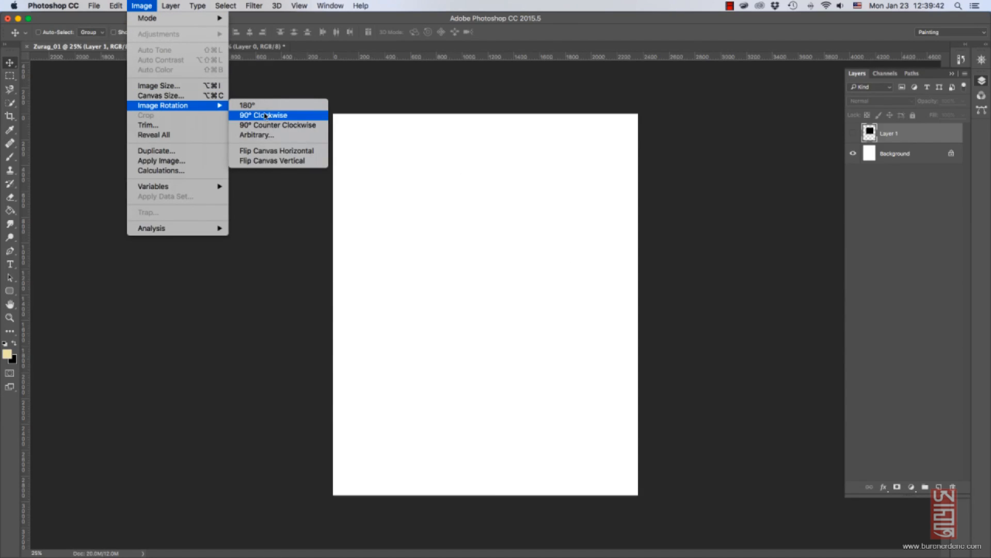
pyautogui.click(304, 116)
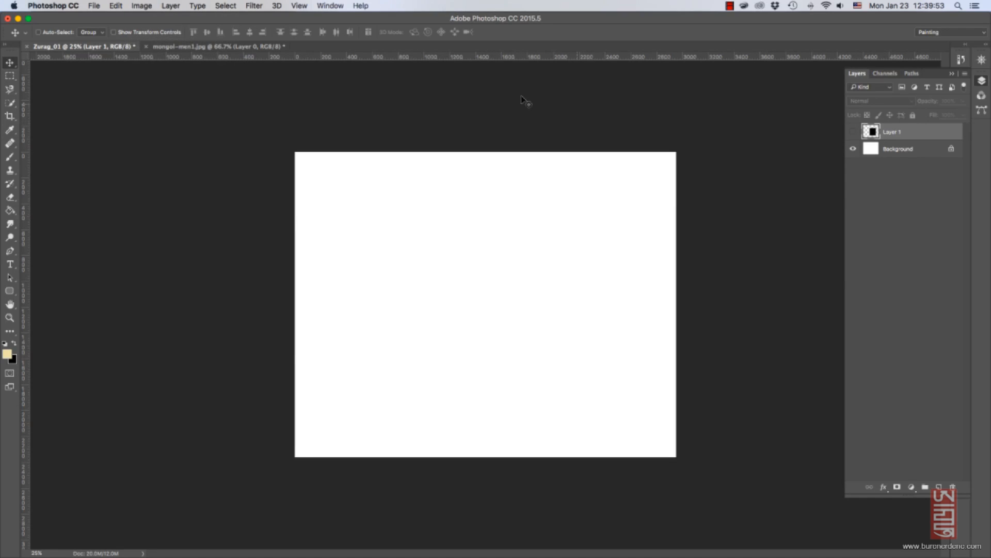
pyautogui.click(144, 6)
pyautogui.moveTo(207, 106)
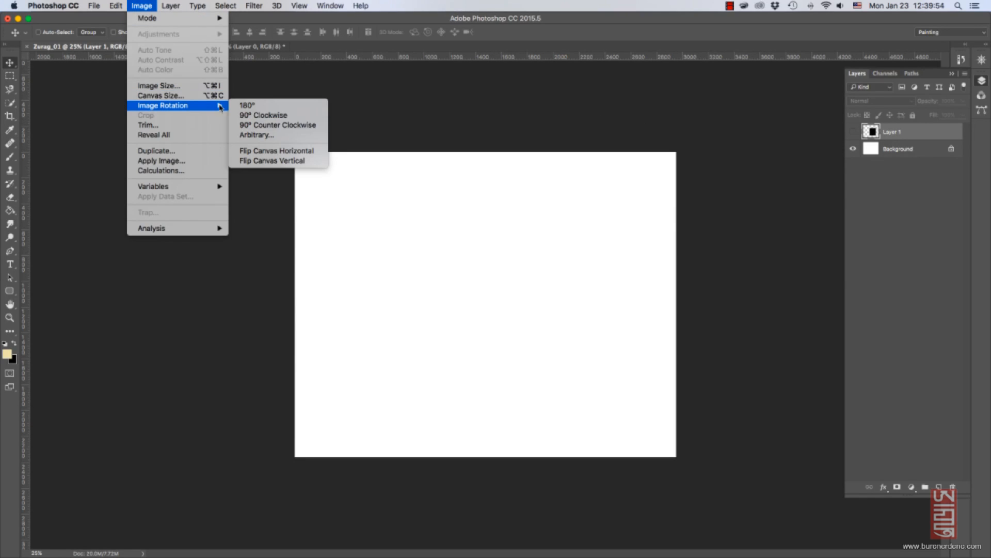
pyautogui.click(260, 126)
# Add a new layer, paint a thick freehand tan shape on it with a 250 px Brush, and reduce the brush size to 125 px.
pyautogui.press('b')
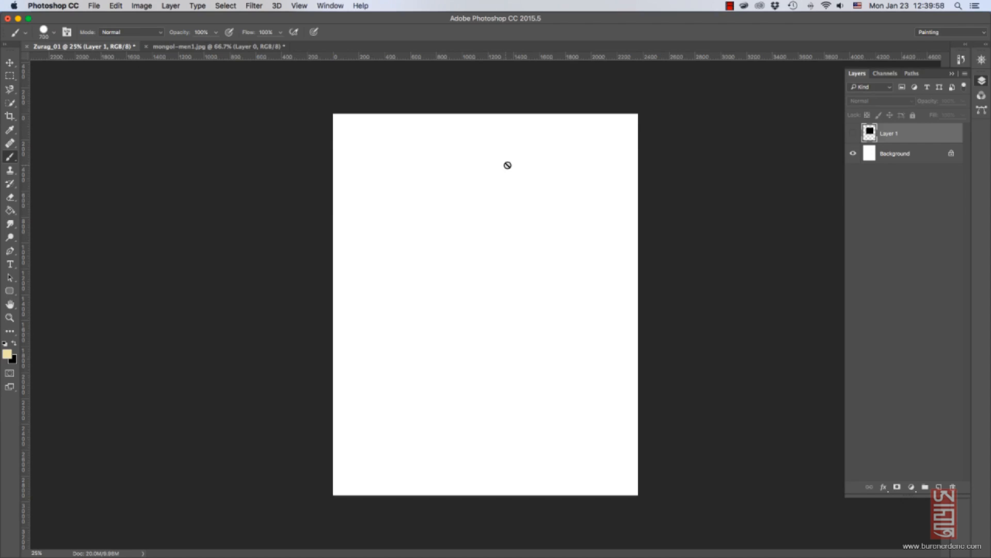
pyautogui.click(939, 486)
pyautogui.moveTo(490, 274); pyautogui.dragTo(514, 387)
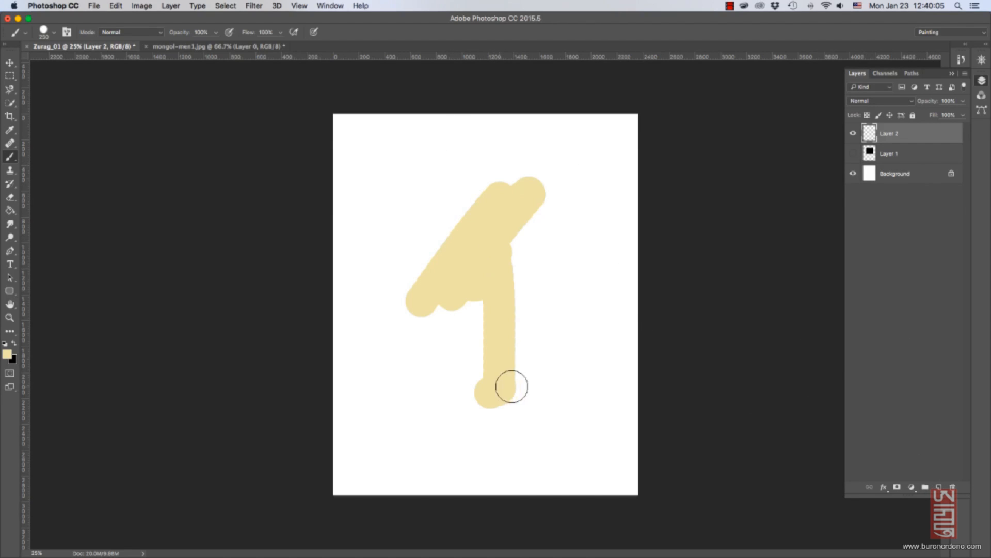
pyautogui.press('[')
pyautogui.press('[')
pyautogui.press('[')
pyautogui.press('[')
pyautogui.press('[')
# Rotate the canvas with the painted shape by 180° and flip it horizontally.
pyautogui.click(141, 6)
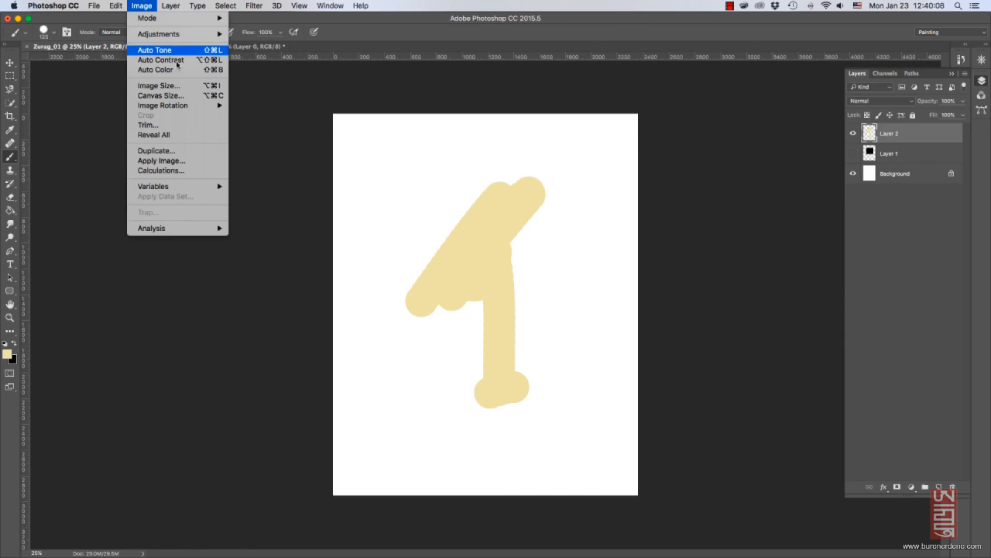
pyautogui.click(244, 106)
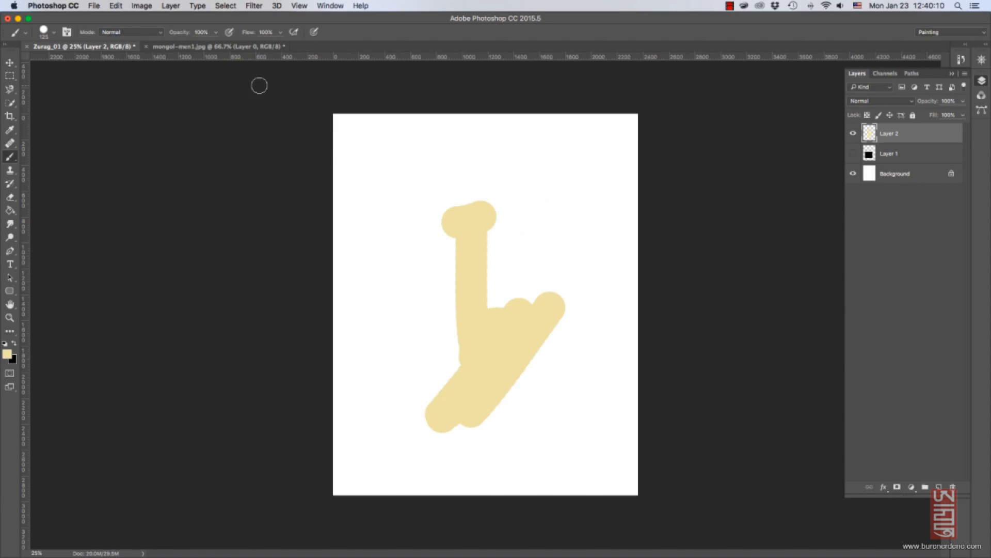
pyautogui.click(142, 6)
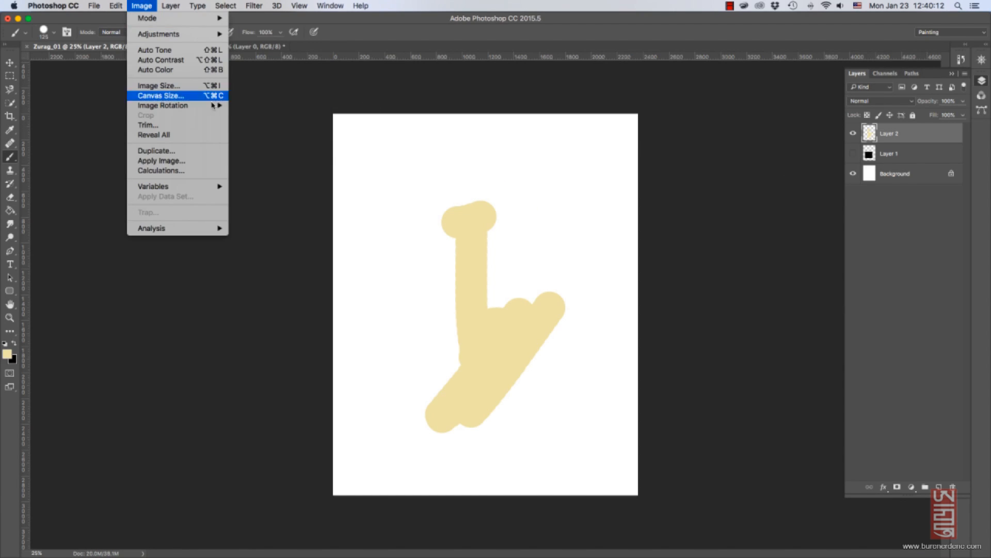
pyautogui.moveTo(219, 106)
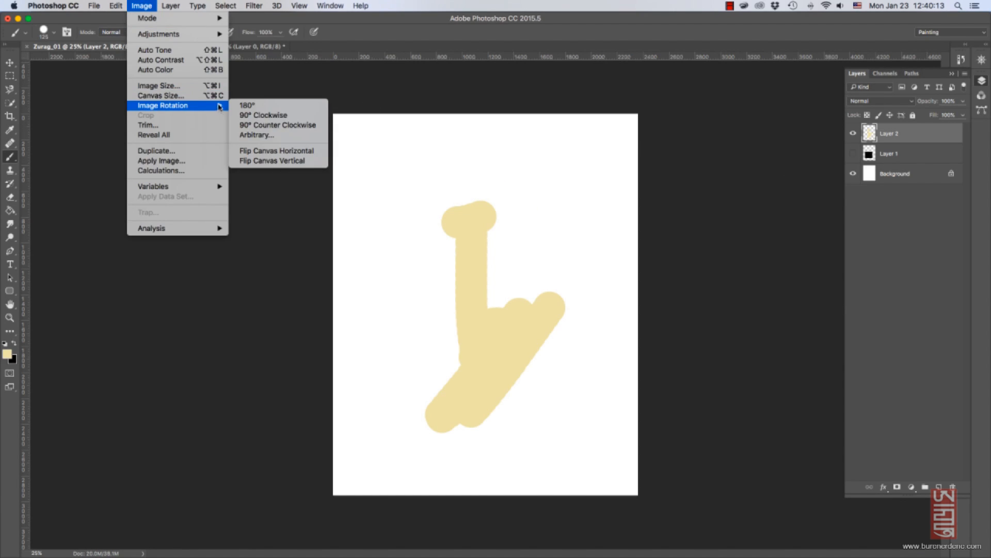
pyautogui.click(315, 153)
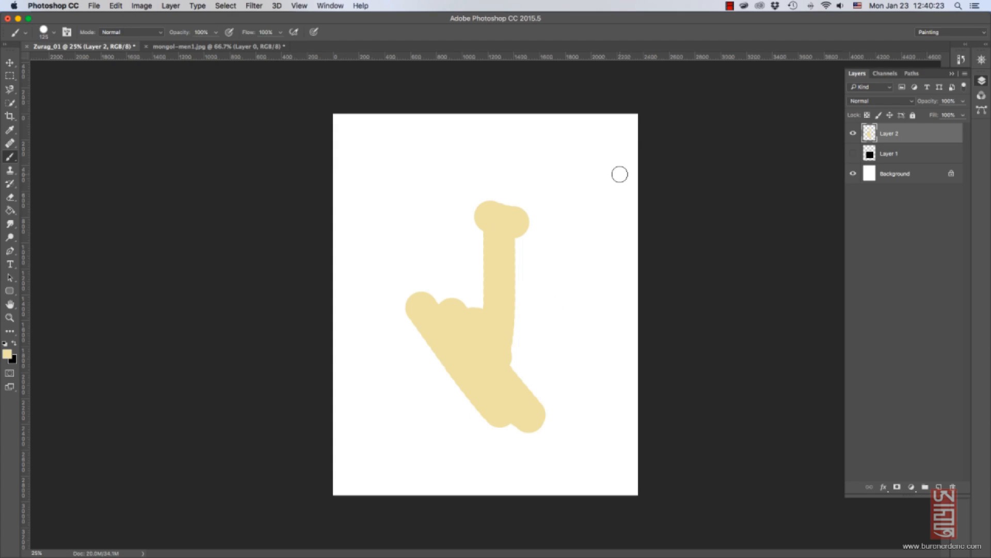
# Reduce the brush size to 40 px and flip the canvas vertically.
pyautogui.press('[')
pyautogui.press('[')
pyautogui.press('[')
pyautogui.press('[')
pyautogui.press('[')
pyautogui.press('[')
pyautogui.press('[')
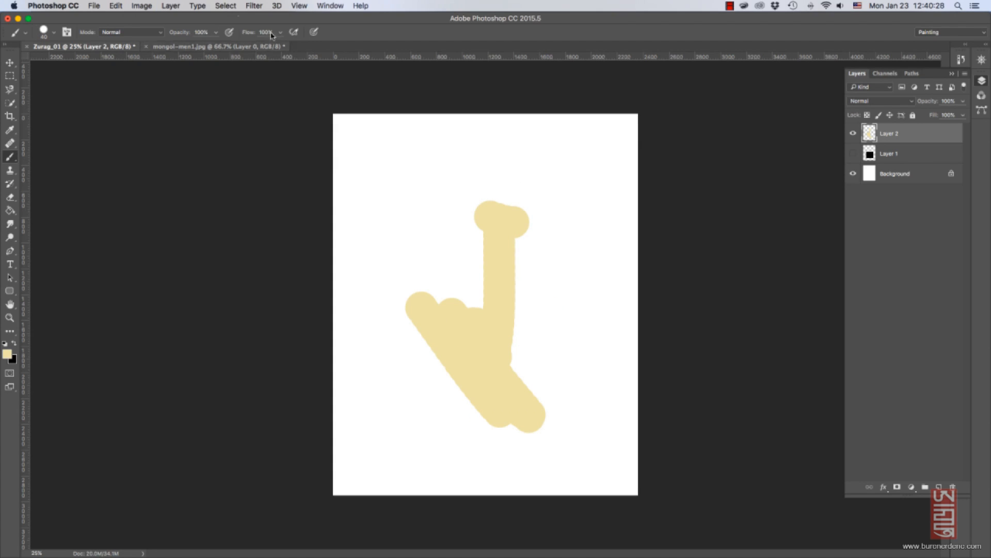
pyautogui.click(143, 8)
pyautogui.moveTo(212, 106)
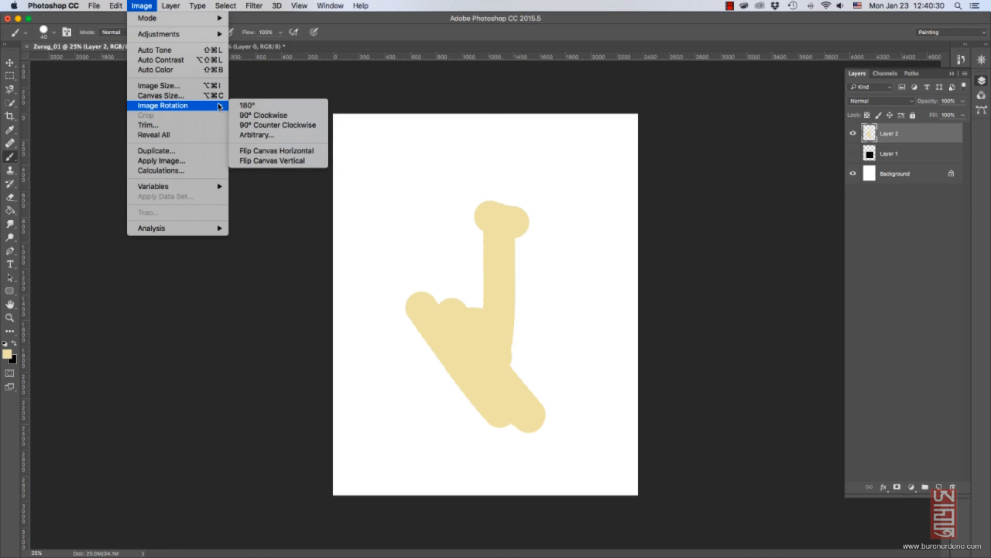
pyautogui.click(314, 164)
pyautogui.click(142, 5)
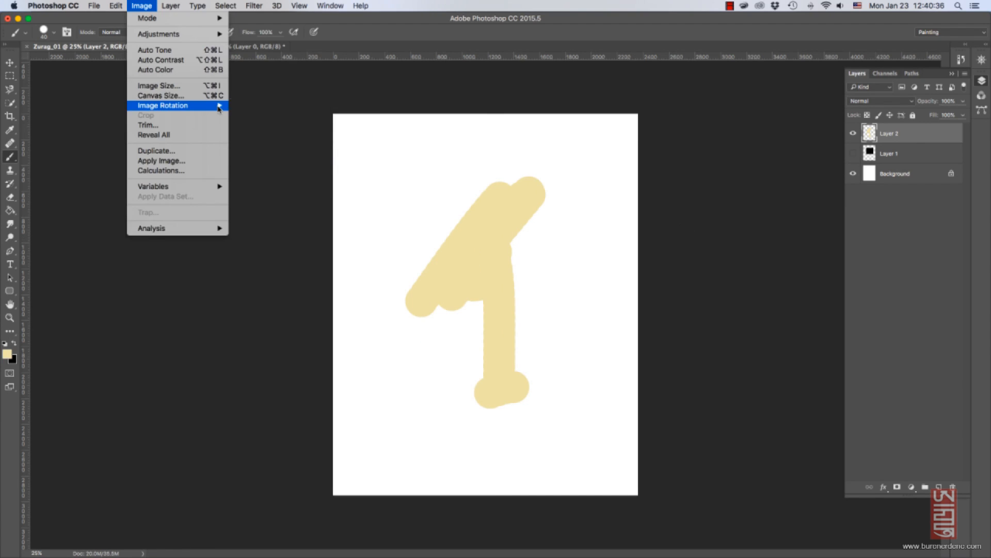
pyautogui.moveTo(206, 106)
pyautogui.click(282, 301)
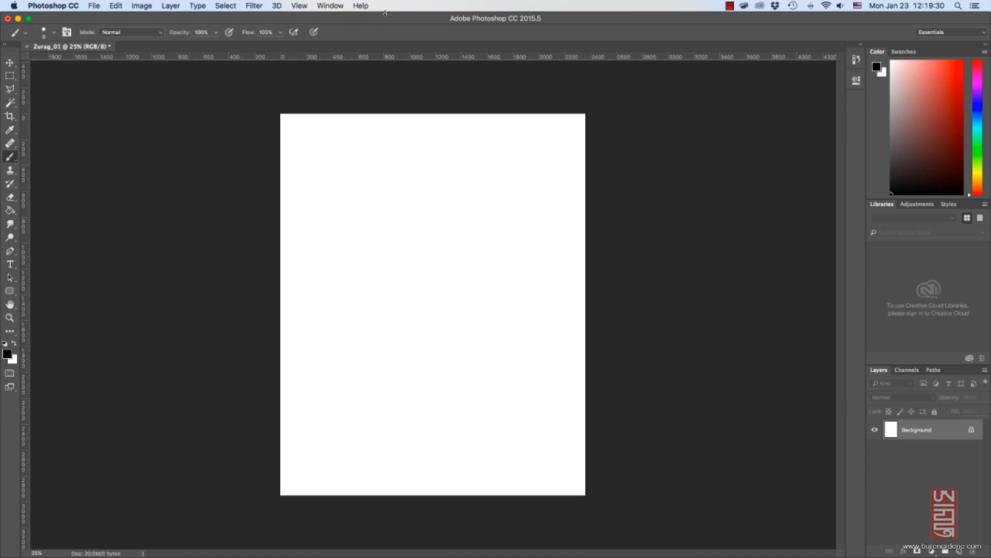
# Switch the workspace layout to Painting.
pyautogui.click(330, 6)
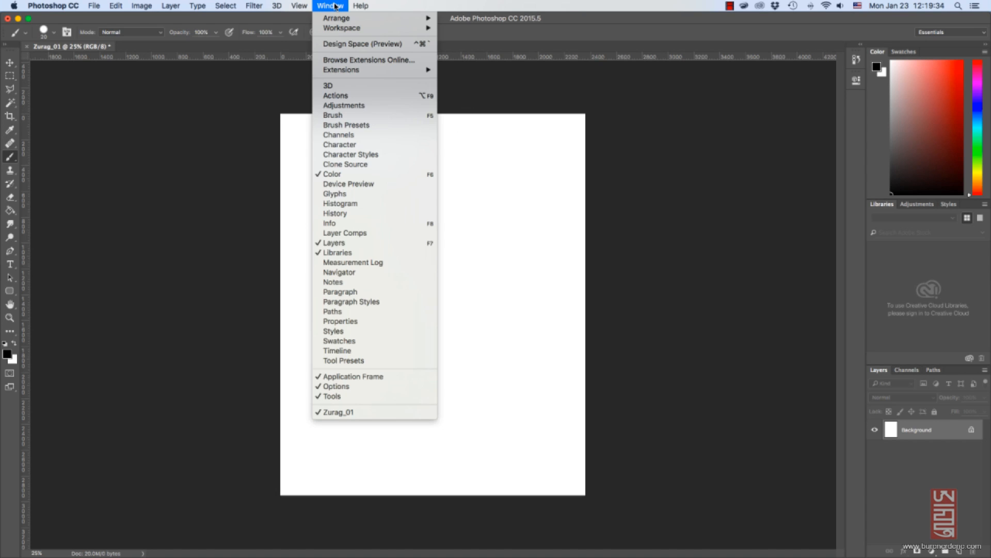
pyautogui.moveTo(360, 30)
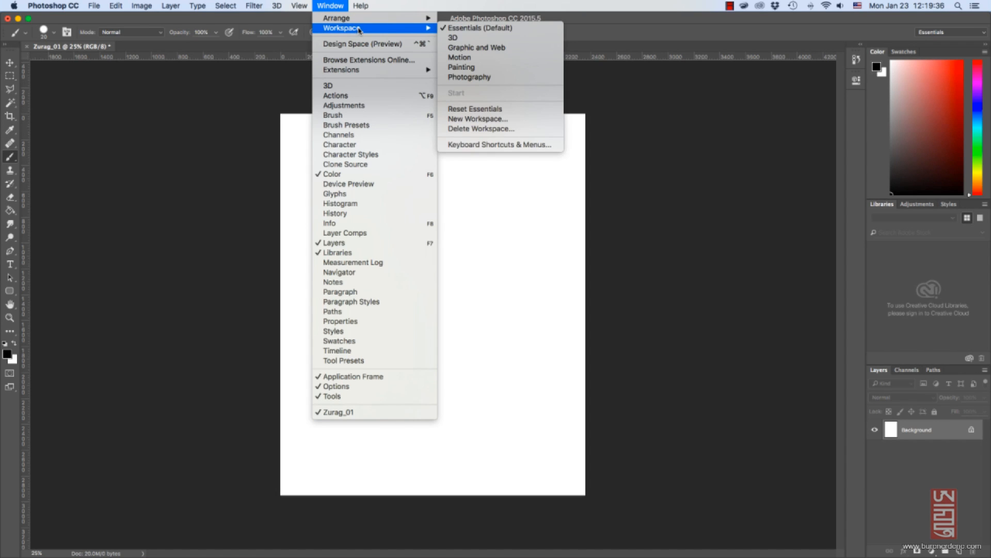
pyautogui.click(529, 69)
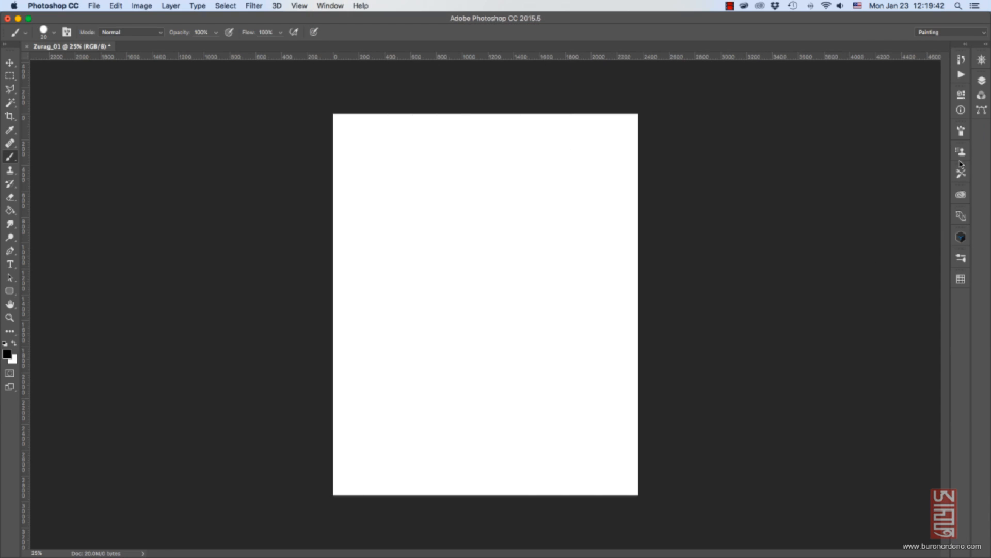
# Expand both docked panel columns to view their contents and collapse them to icons again.
pyautogui.click(966, 46)
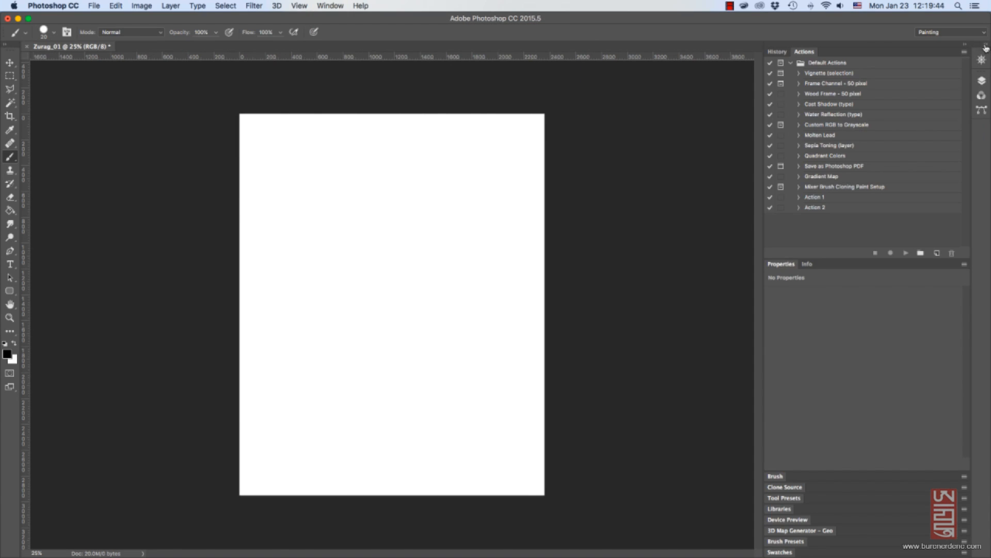
pyautogui.click(986, 47)
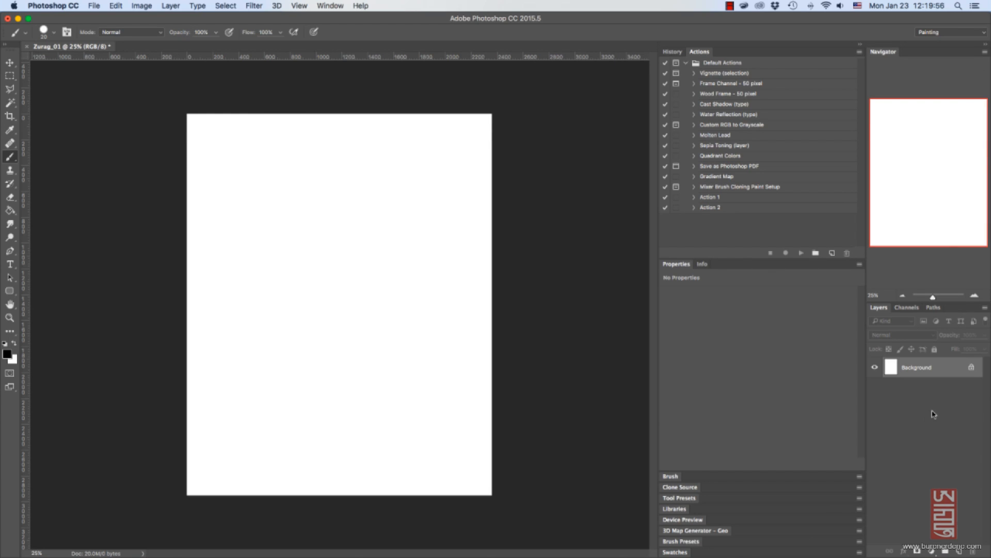
pyautogui.click(860, 46)
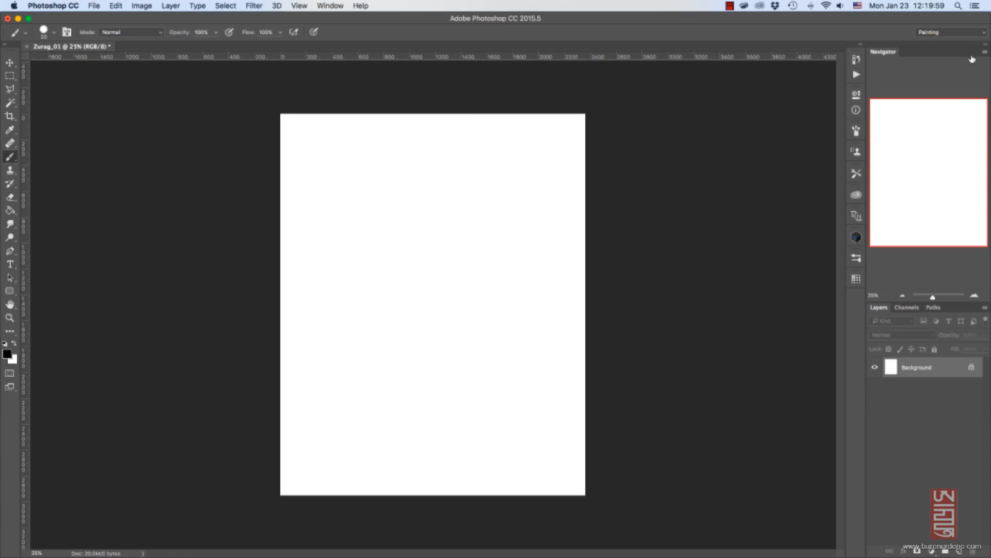
pyautogui.click(986, 46)
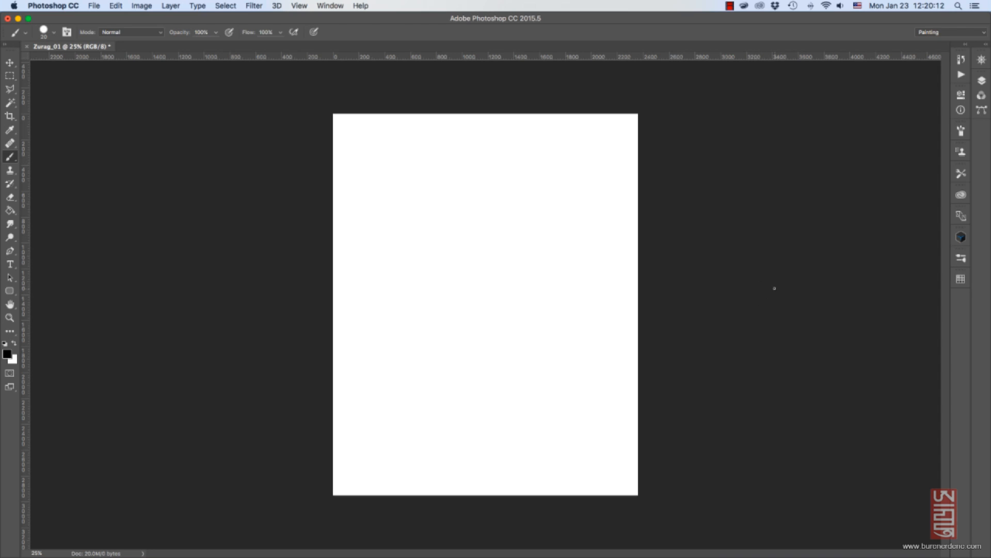
# Cycle the display through full screen with menu bar, full screen and standard screen modes.
pyautogui.press('f')
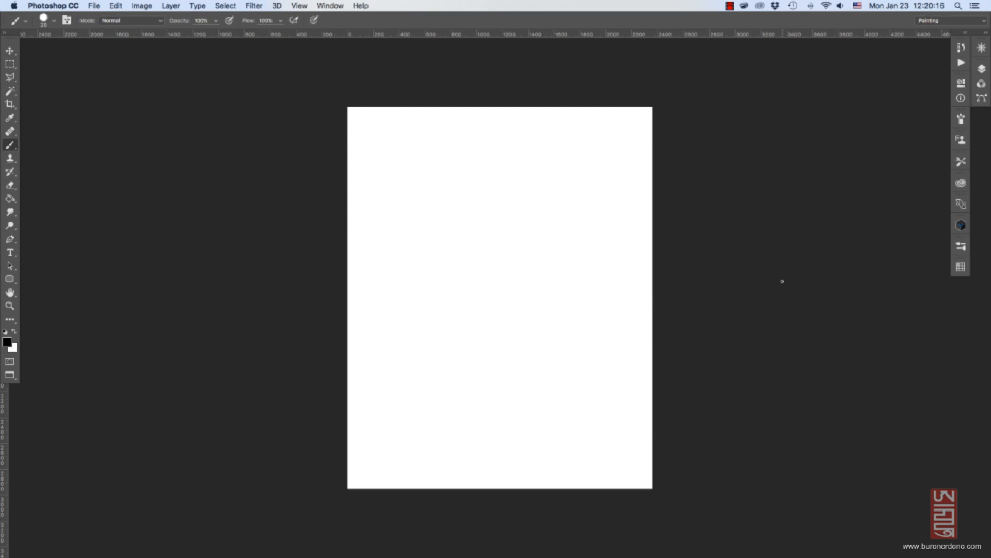
pyautogui.press('f')
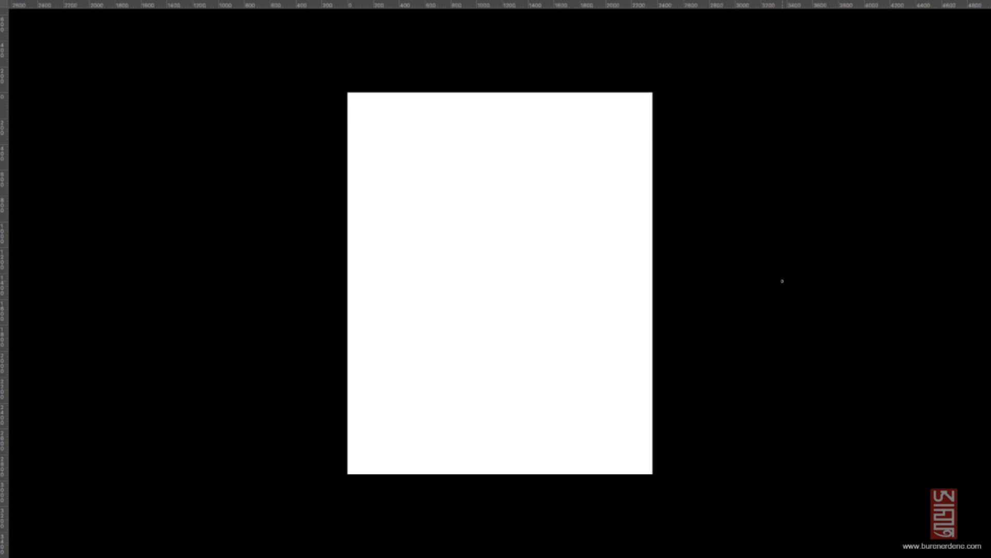
pyautogui.press('f')
# Pan the canvas freely with the Hand tool in full screen mode with menu bar, and return to standard screen mode.
pyautogui.press('h')
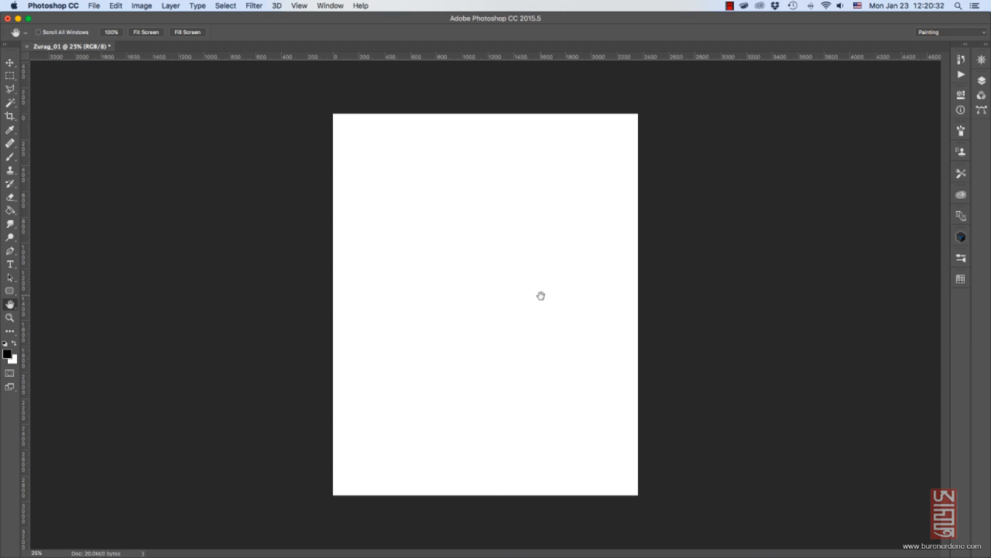
pyautogui.press('f')
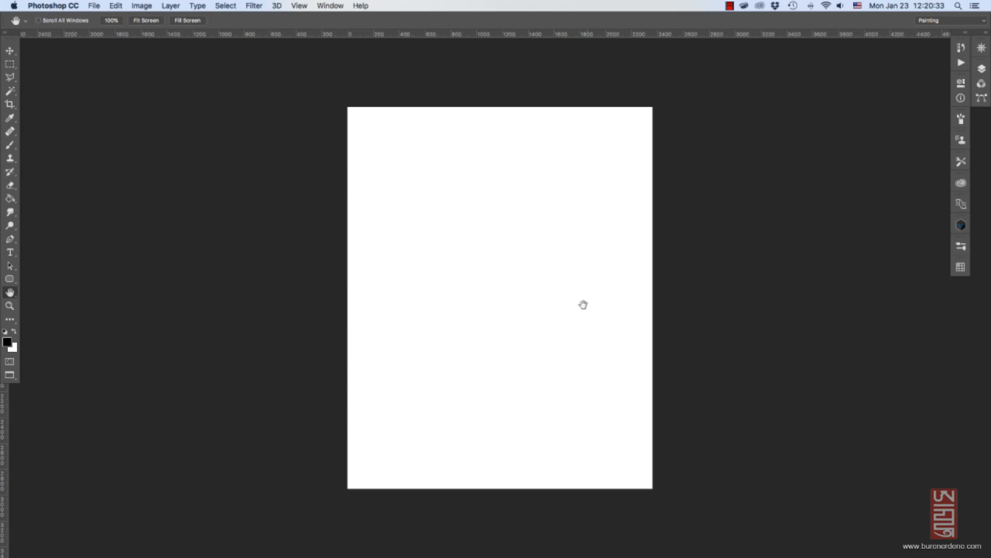
pyautogui.moveTo(572, 317); pyautogui.dragTo(602, 332)
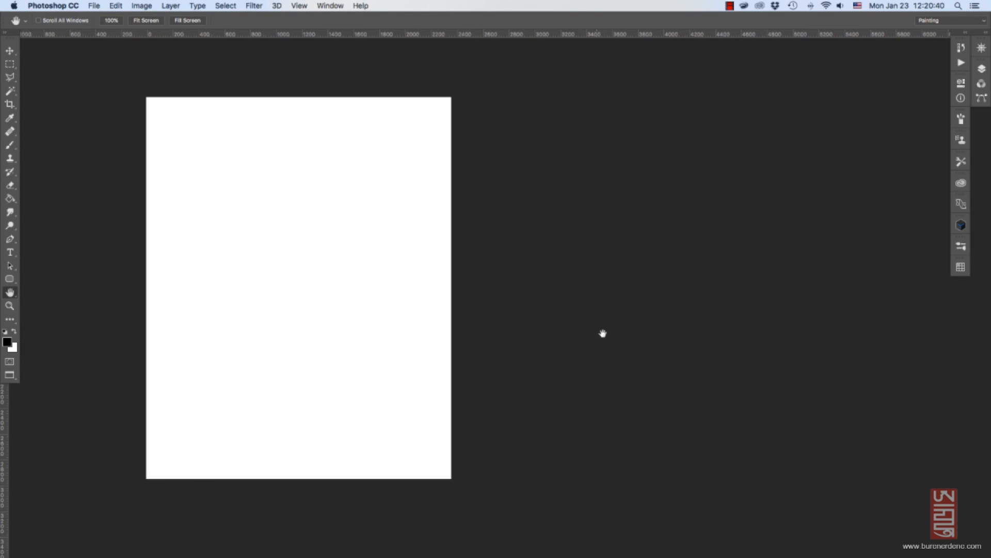
pyautogui.press('f')
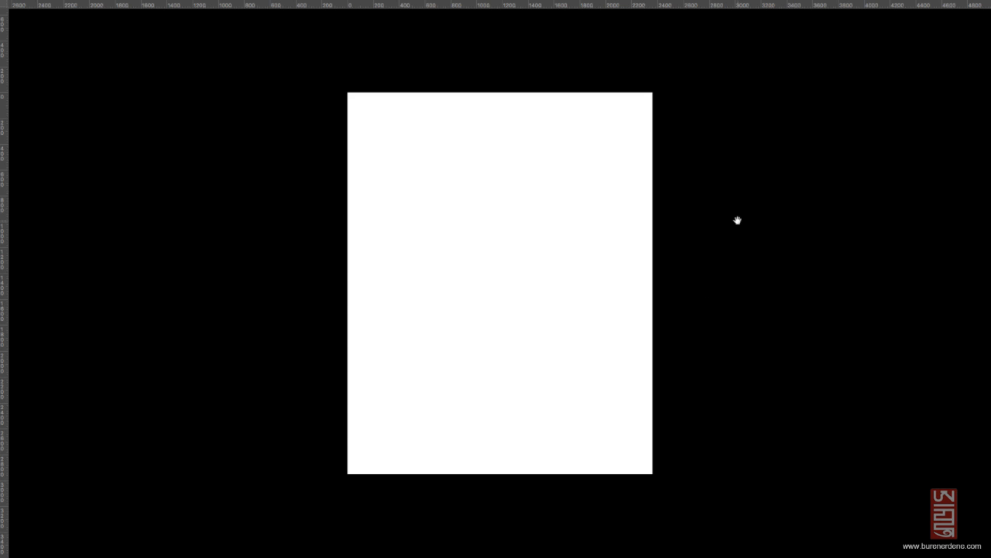
pyautogui.press('f')
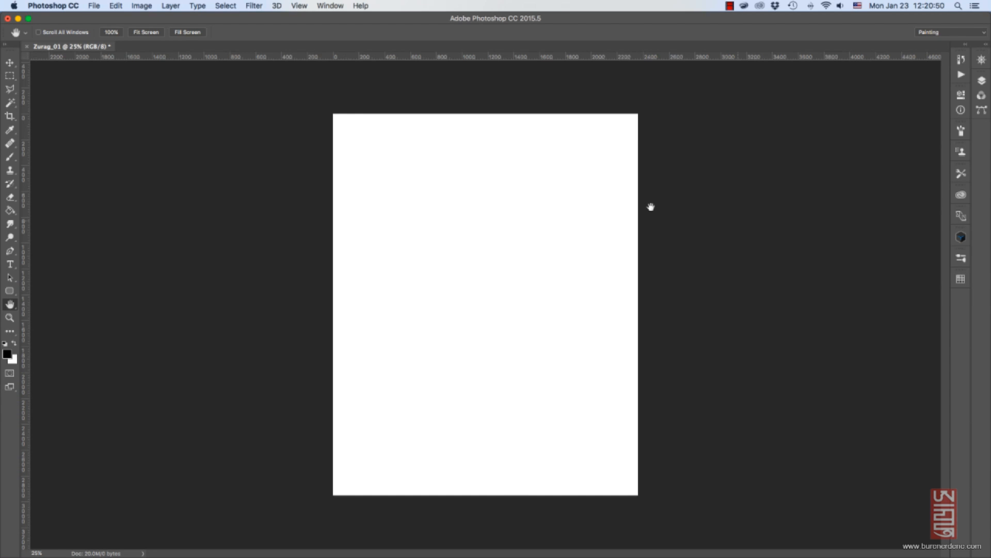
# Switch the toolbox to two columns and back to one, and show the Layers panel.
pyautogui.click(10, 47)
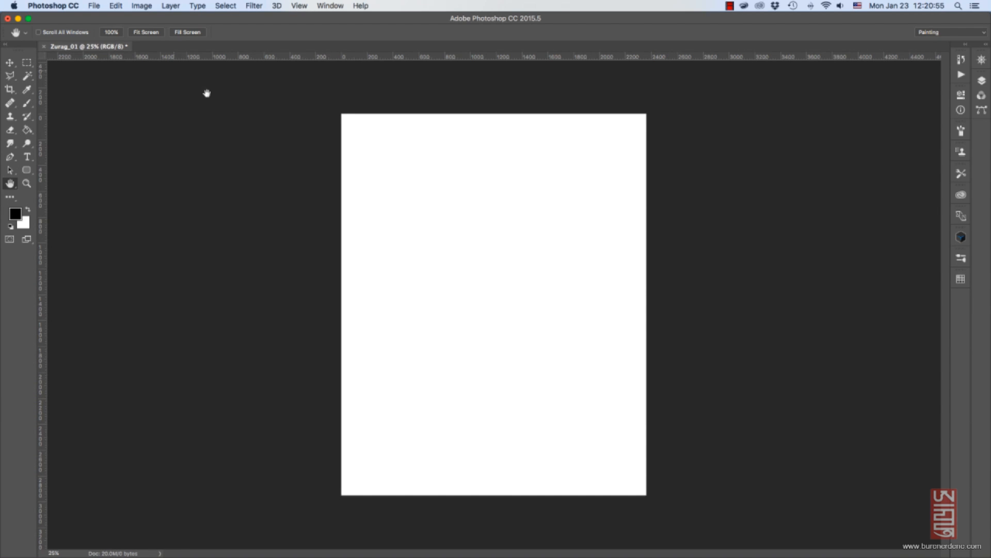
pyautogui.click(7, 48)
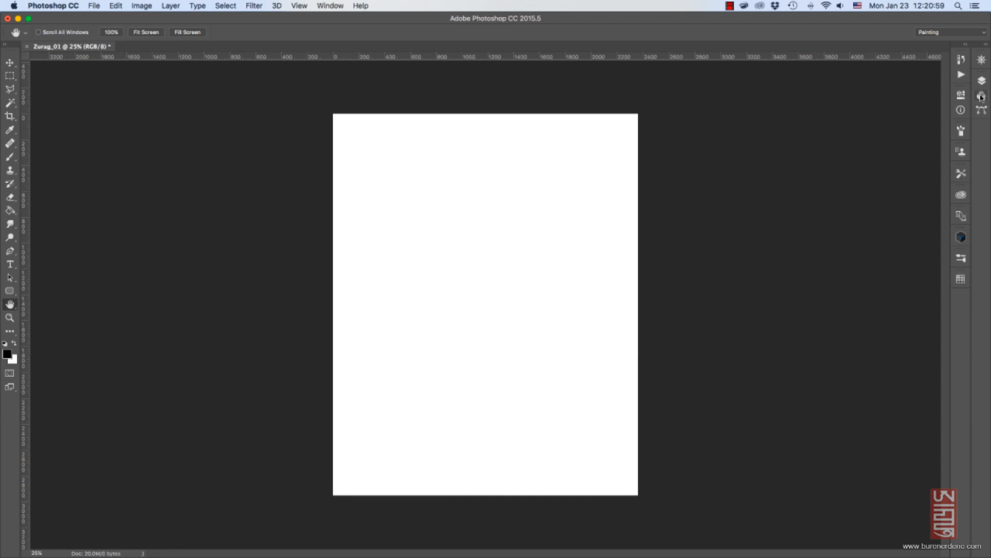
pyautogui.click(982, 81)
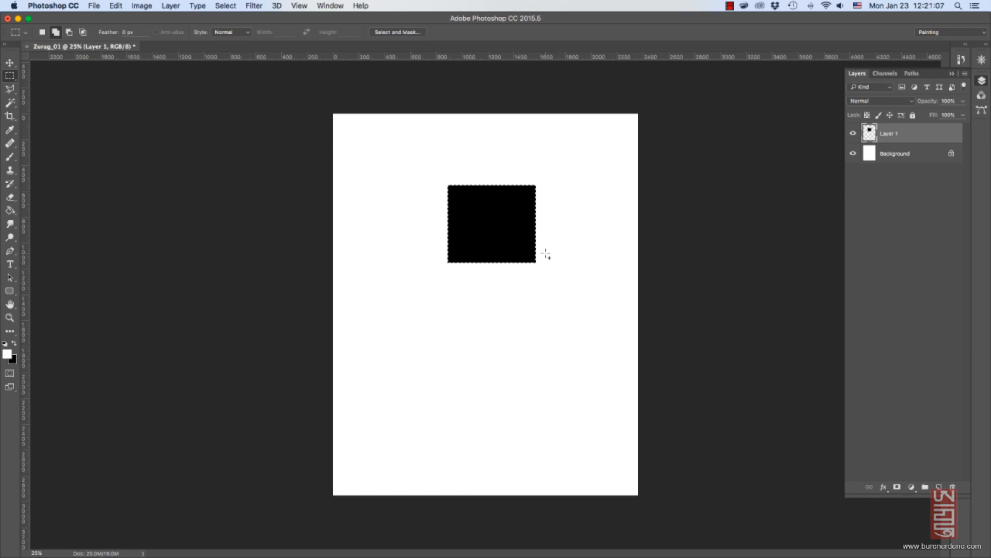
# Deselect the black rectangle on Layer 1 and move it to the upper middle of the canvas with the Move tool.
pyautogui.press('super+d')
pyautogui.press('v')
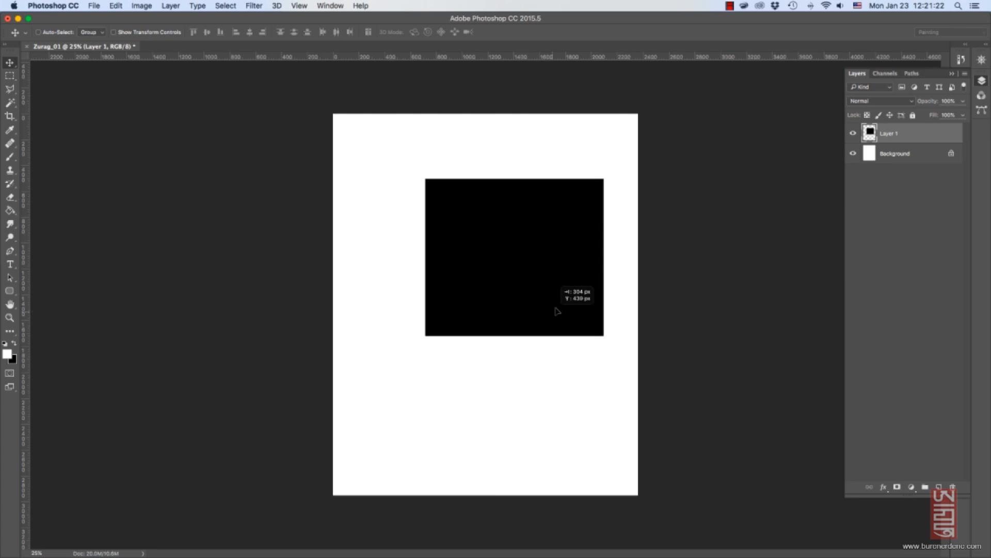
pyautogui.moveTo(563, 297); pyautogui.dragTo(540, 267)
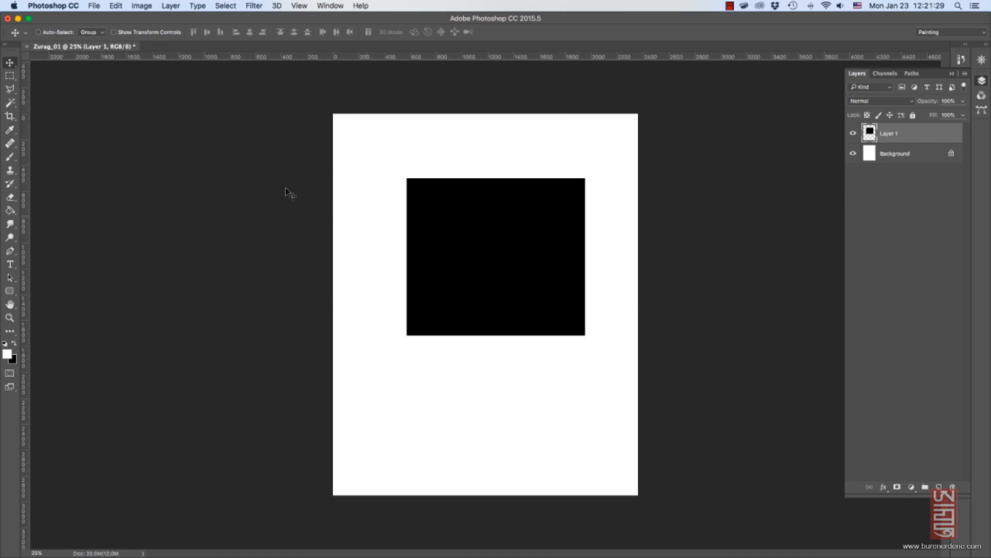
# Select a rectangular area inside the black rectangle with the marquee and make a Brush stroke across it.
pyautogui.click(9, 76)
pyautogui.moveTo(464, 210); pyautogui.dragTo(556, 311)
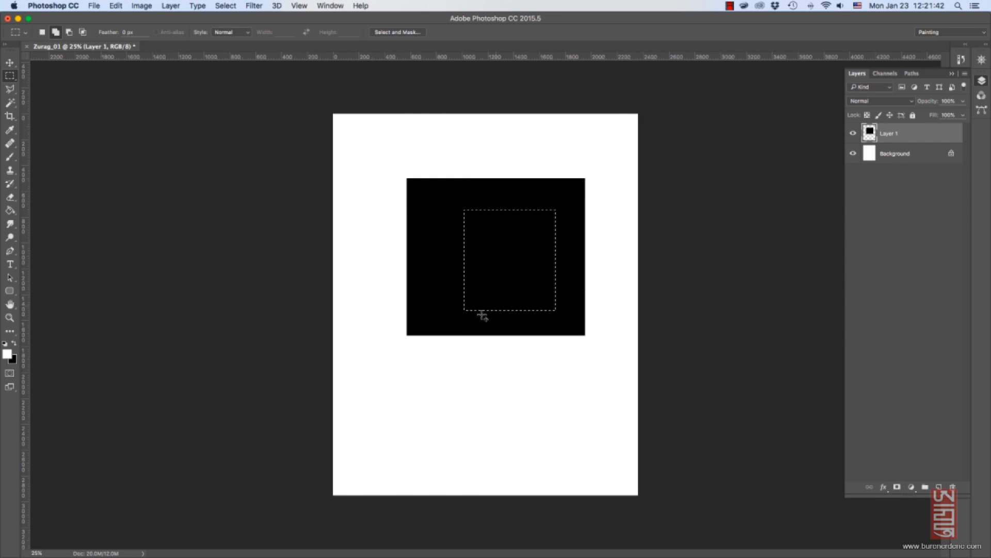
pyautogui.press('i')
pyautogui.press('b')
pyautogui.moveTo(552, 253)
pyautogui.mouseDown()
pyautogui.moveTo(496, 319)
pyautogui.moveTo(482, 309)
pyautogui.moveTo(479, 275)
pyautogui.moveTo(496, 219)
pyautogui.moveTo(475, 216)
pyautogui.mouseUp()
# Draw three rectangular marquee selections one after another around the middle of the canvas.
pyautogui.press('m')
pyautogui.moveTo(472, 237); pyautogui.dragTo(544, 354)
pyautogui.moveTo(443, 151); pyautogui.dragTo(510, 261)
pyautogui.moveTo(449, 255); pyautogui.dragTo(510, 357)
# Set the Rectangular Marquee to Add to selection and draw seven rectangles across the middle of the canvas.
pyautogui.click(56, 32)
pyautogui.moveTo(490, 228); pyautogui.dragTo(548, 320)
pyautogui.moveTo(494, 341); pyautogui.dragTo(543, 421)
pyautogui.moveTo(414, 333); pyautogui.dragTo(476, 421)
pyautogui.moveTo(430, 219); pyautogui.dragTo(475, 293)
pyautogui.moveTo(494, 195); pyautogui.dragTo(557, 253)
pyautogui.moveTo(540, 289); pyautogui.dragTo(568, 329)
pyautogui.moveTo(540, 368); pyautogui.dragTo(558, 412)
# Set the Rectangular Marquee to Subtract from selection and cut several large rectangular areas out of the current selection.
pyautogui.click(70, 33)
pyautogui.moveTo(367, 244); pyautogui.dragTo(487, 426)
pyautogui.moveTo(604, 259); pyautogui.dragTo(510, 368)
pyautogui.moveTo(580, 440); pyautogui.dragTo(457, 369)
pyautogui.moveTo(432, 251); pyautogui.dragTo(532, 358)
pyautogui.moveTo(532, 357); pyautogui.dragTo(533, 358)
# Draw several overlapping rectangles in Intersect with selection mode, and set the marquee back to New selection.
pyautogui.click(82, 33)
pyautogui.moveTo(429, 207); pyautogui.dragTo(516, 353)
pyautogui.moveTo(541, 397); pyautogui.dragTo(485, 303)
pyautogui.moveTo(453, 265); pyautogui.dragTo(504, 336)
pyautogui.moveTo(532, 387); pyautogui.dragTo(494, 317)
pyautogui.click(43, 33)
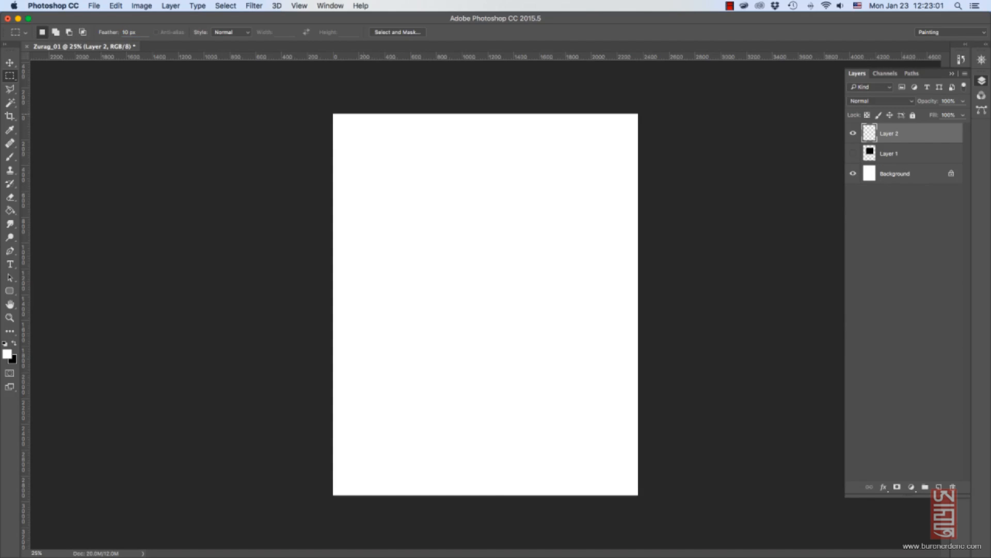
# Draw a rectangular marquee selection with a 10 px feather above the canvas centre, and reset the painting colours to black and white.
pyautogui.moveTo(436, 188); pyautogui.dragTo(535, 312)
pyautogui.press('z')
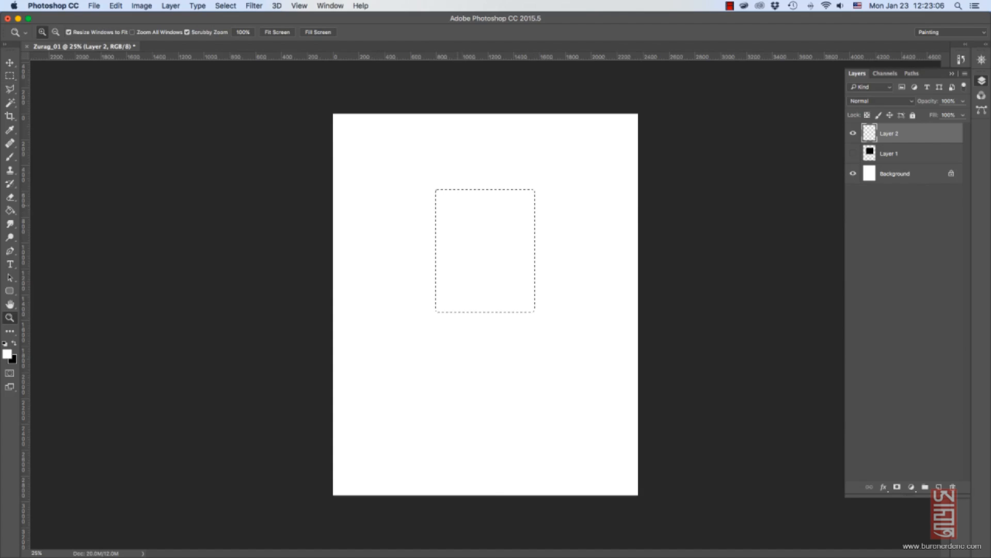
pyautogui.click(441, 197)
pyautogui.click(441, 197)
pyautogui.click(441, 197)
pyautogui.press('super+plus')
pyautogui.press('super+plus')
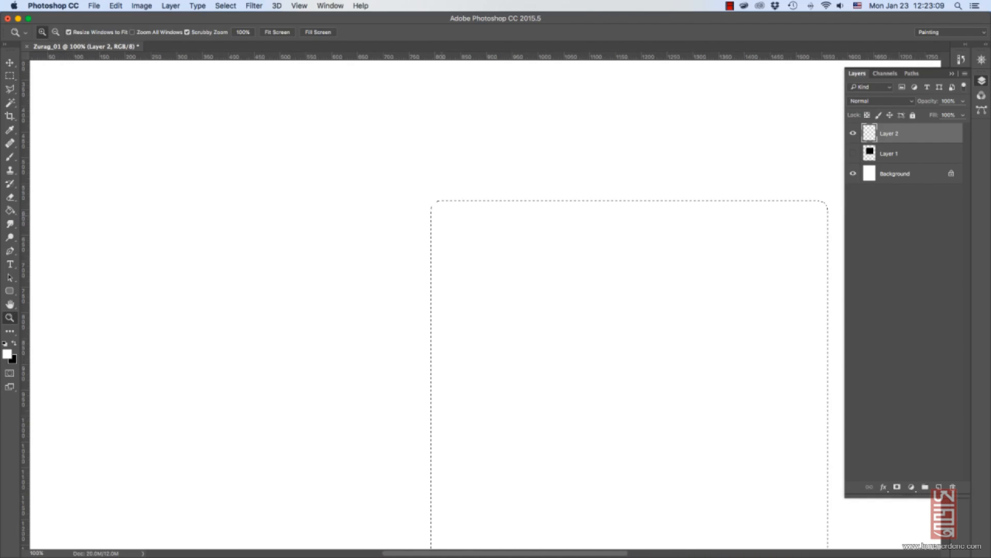
pyautogui.press('b')
pyautogui.press('d')
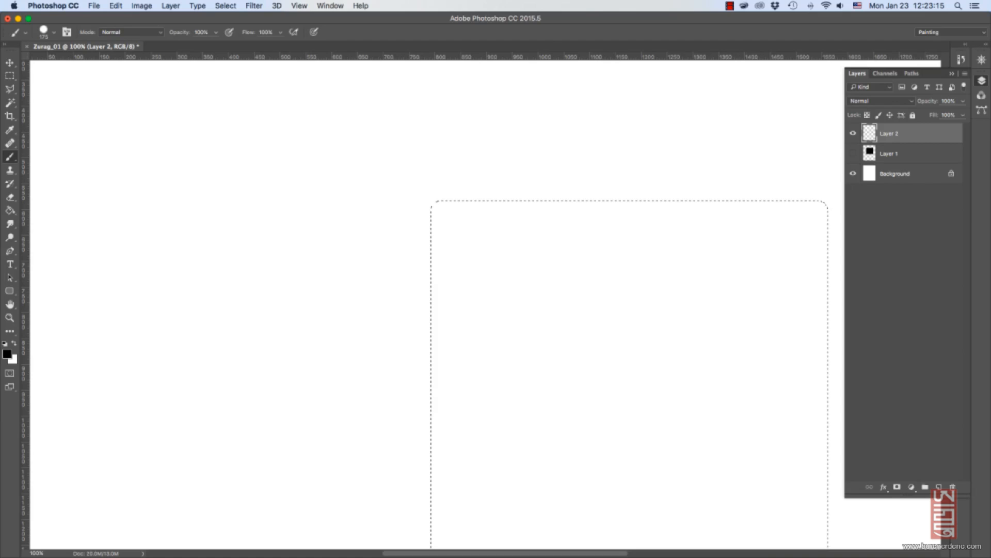
# Set the marquee feather to 0 px in Add to selection mode and draw a tall, narrow rectangle beside the feathered selection.
pyautogui.press('m')
pyautogui.click(123, 32)
pyautogui.write('0')
pyautogui.click(56, 32)
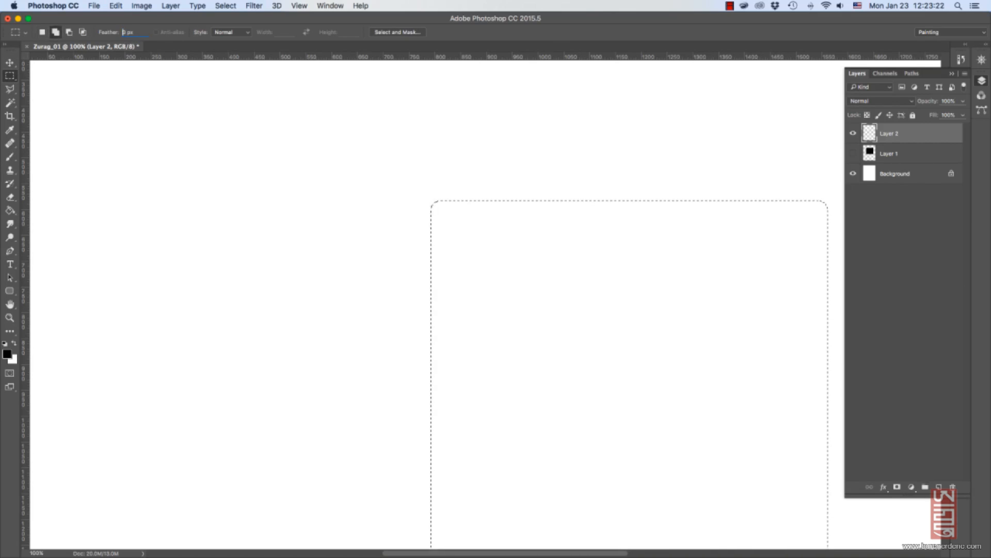
pyautogui.moveTo(301, 179); pyautogui.dragTo(414, 488)
# Paint black with the Brush across the edges of both the sharp and the feathered selection, reducing the brush size along the way.
pyautogui.press('b')
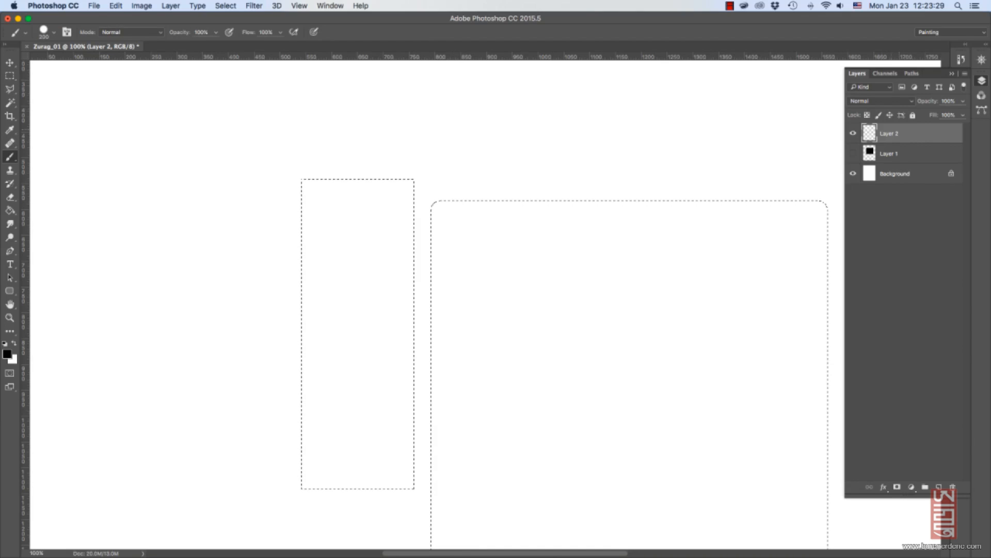
pyautogui.moveTo(321, 199)
pyautogui.mouseDown()
pyautogui.moveTo(436, 191)
pyautogui.moveTo(624, 217)
pyautogui.moveTo(550, 356)
pyautogui.mouseUp()
pyautogui.press('[')
pyautogui.press('[')
pyautogui.press('[')
pyautogui.press('[')
pyautogui.press('[')
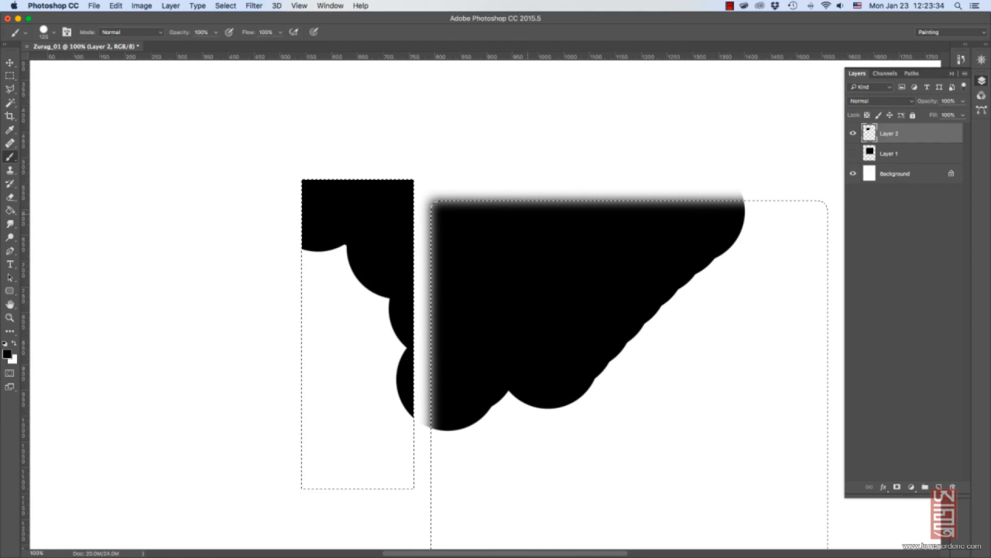
pyautogui.press('[')
pyautogui.moveTo(752, 195)
pyautogui.mouseDown()
pyautogui.moveTo(758, 217)
pyautogui.moveTo(819, 212)
pyautogui.moveTo(824, 261)
pyautogui.mouseUp()
pyautogui.moveTo(447, 436)
pyautogui.mouseDown()
pyautogui.moveTo(404, 457)
pyautogui.moveTo(436, 508)
pyautogui.moveTo(567, 420)
pyautogui.mouseUp()
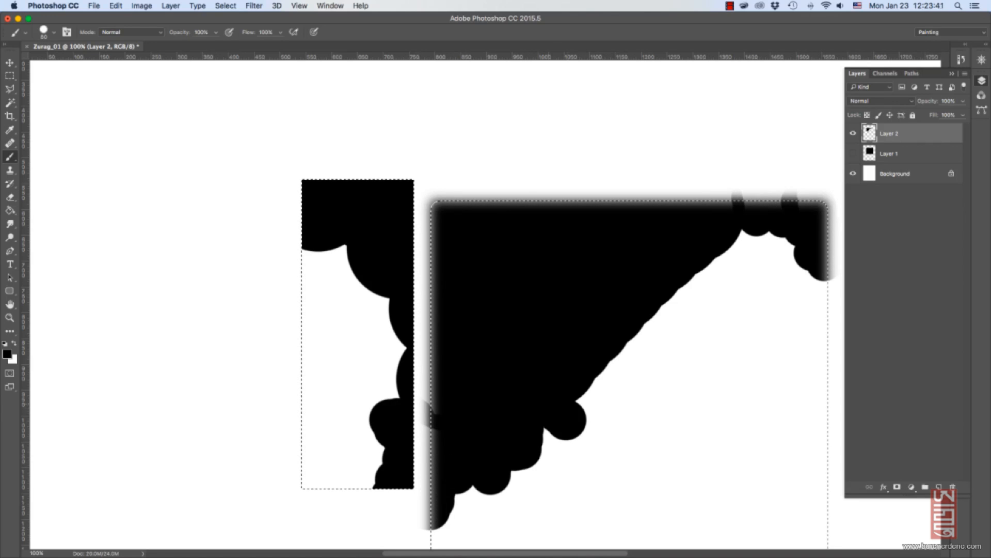
pyautogui.moveTo(567, 346); pyautogui.dragTo(428, 279)
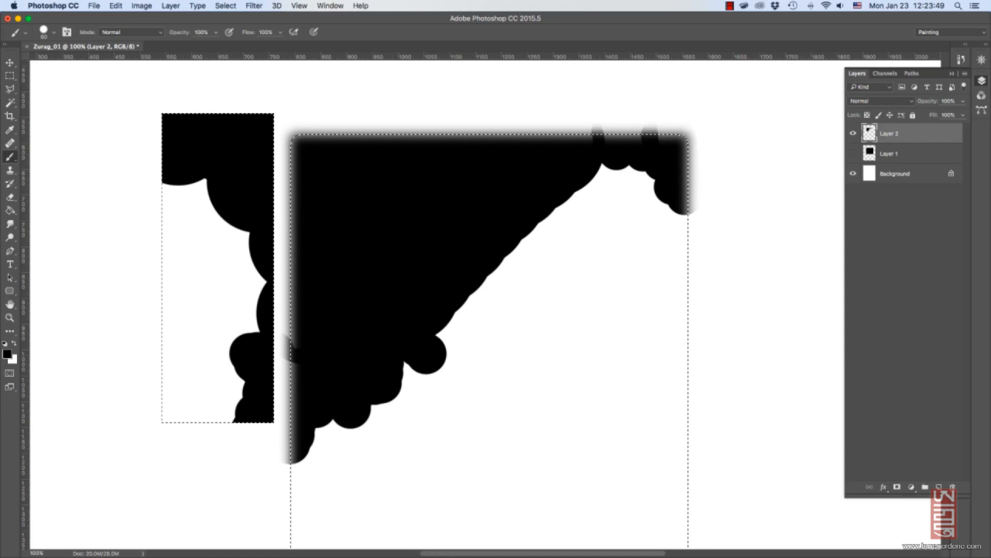
# Draw three freehand Lasso selections in Add to selection mode: one large bean-shaped area and two smaller ovals beside it.
pyautogui.press('m')
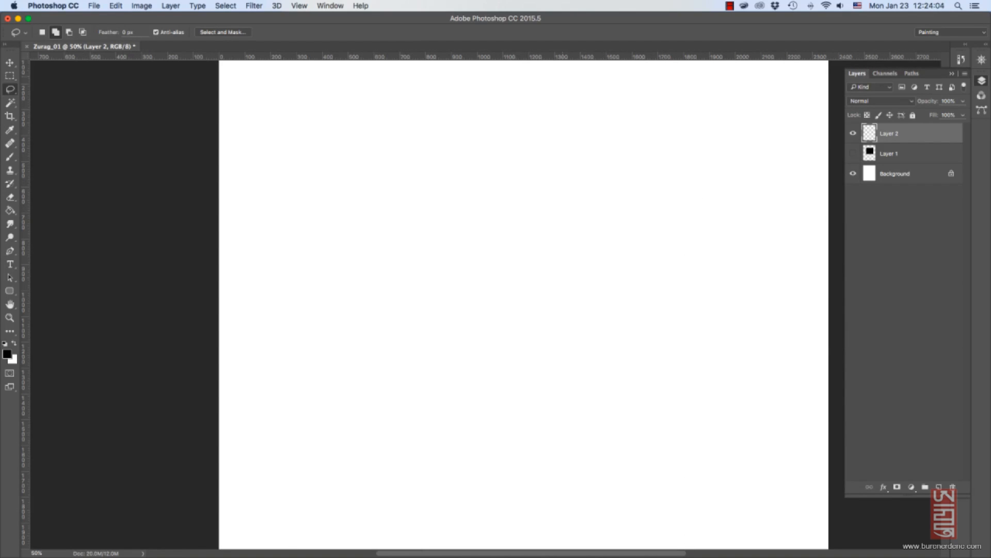
pyautogui.moveTo(546, 154)
pyautogui.mouseDown()
pyautogui.moveTo(448, 224)
pyautogui.moveTo(382, 340)
pyautogui.moveTo(534, 293)
pyautogui.mouseUp()
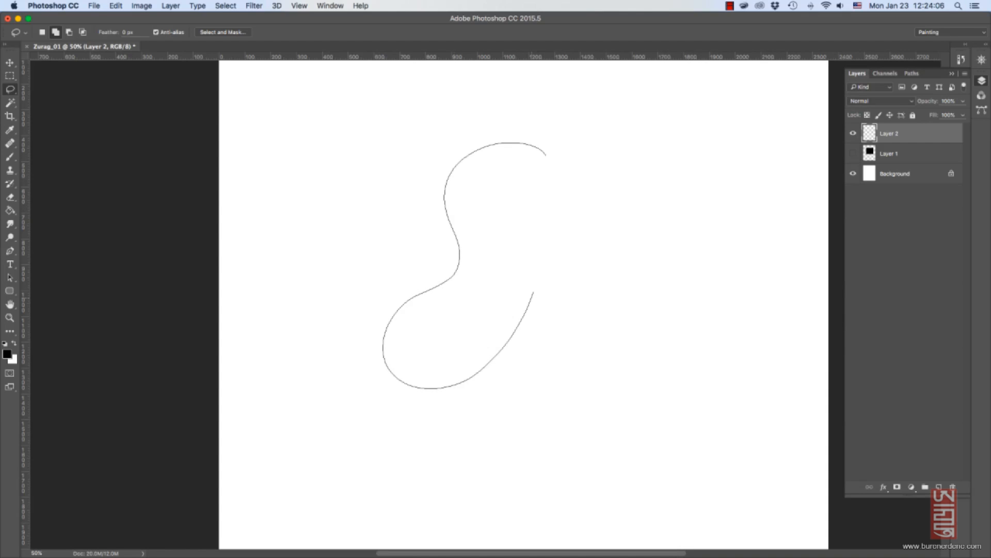
pyautogui.moveTo(639, 263); pyautogui.dragTo(641, 254)
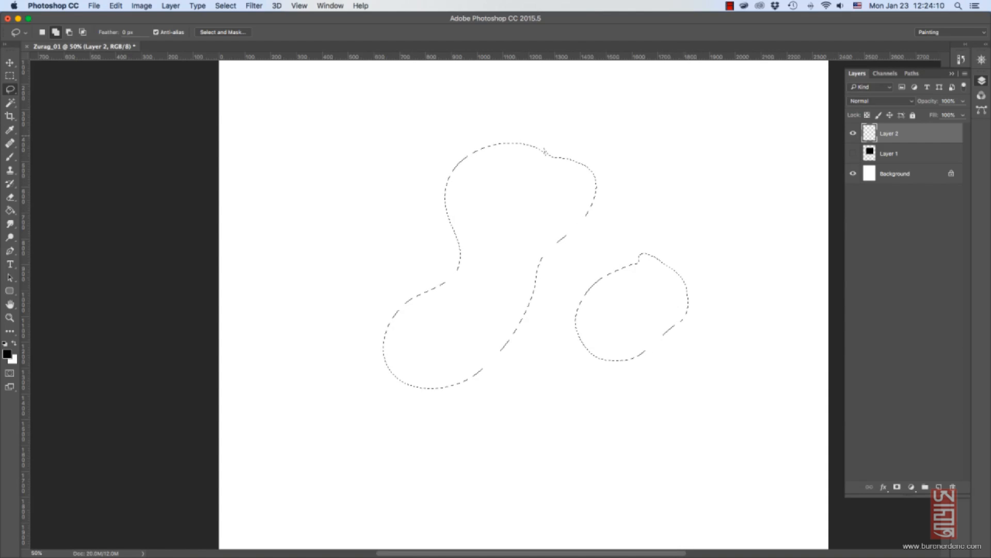
pyautogui.moveTo(696, 135); pyautogui.dragTo(697, 132)
# Fill the three lasso selections with black using the Brush.
pyautogui.press('b')
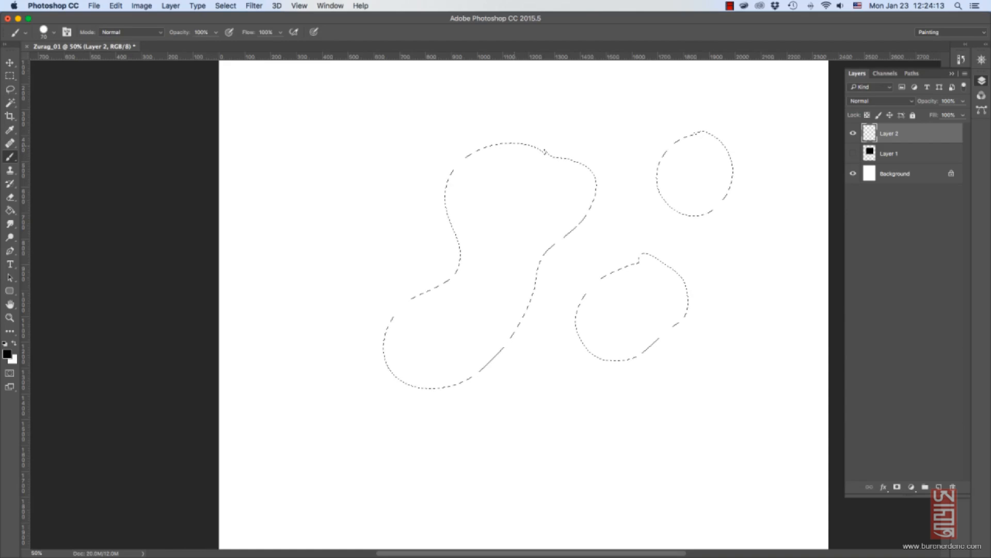
pyautogui.moveTo(445, 195)
pyautogui.mouseDown()
pyautogui.moveTo(521, 157)
pyautogui.moveTo(413, 315)
pyautogui.moveTo(666, 268)
pyautogui.moveTo(645, 336)
pyautogui.mouseUp()
pyautogui.moveTo(676, 155); pyautogui.dragTo(712, 186)
# Paint red over the upper part of the large black shape inside its selection, and deselect to extend the red past its edge.
pyautogui.click(549, 155)
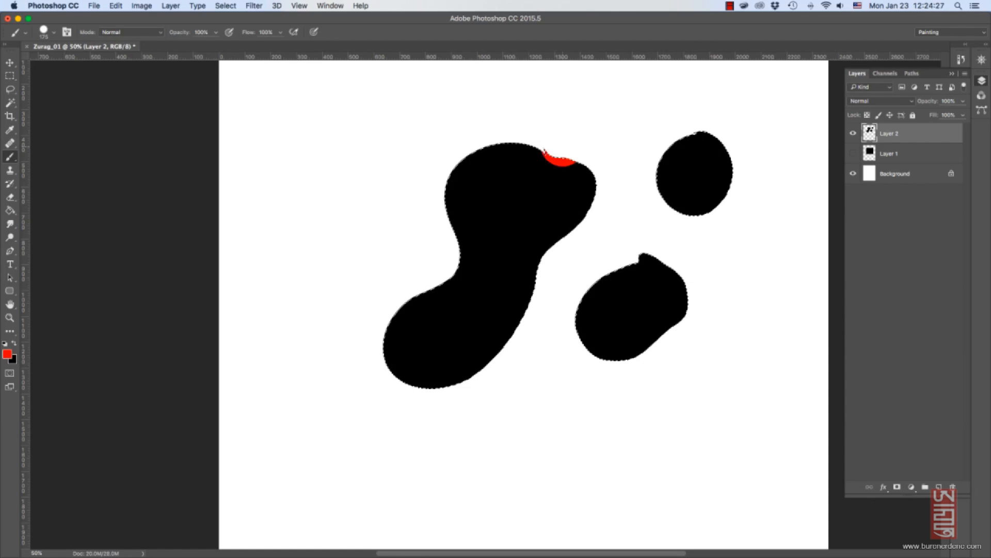
pyautogui.click(562, 175)
pyautogui.click(510, 155)
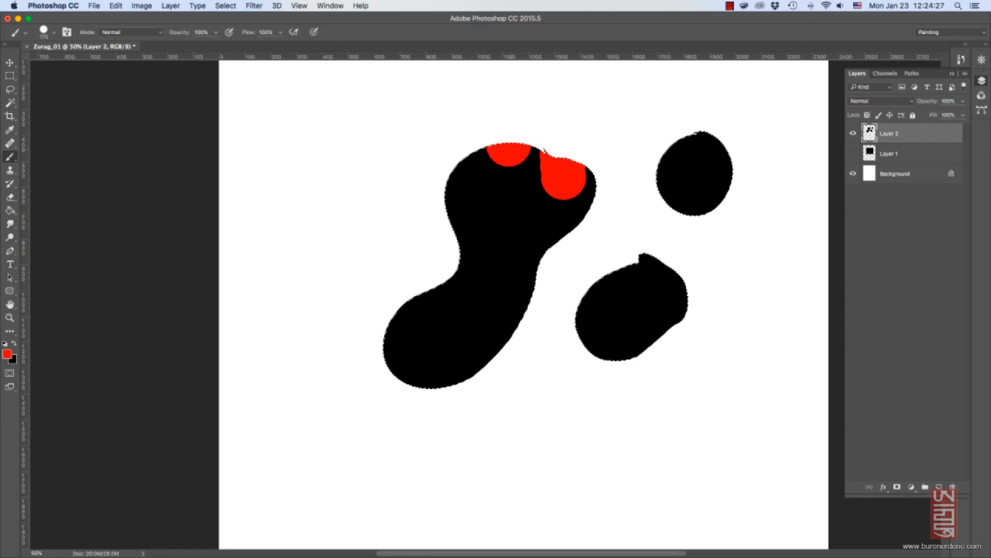
pyautogui.click(519, 173)
pyautogui.click(475, 167)
pyautogui.moveTo(475, 164); pyautogui.dragTo(468, 247)
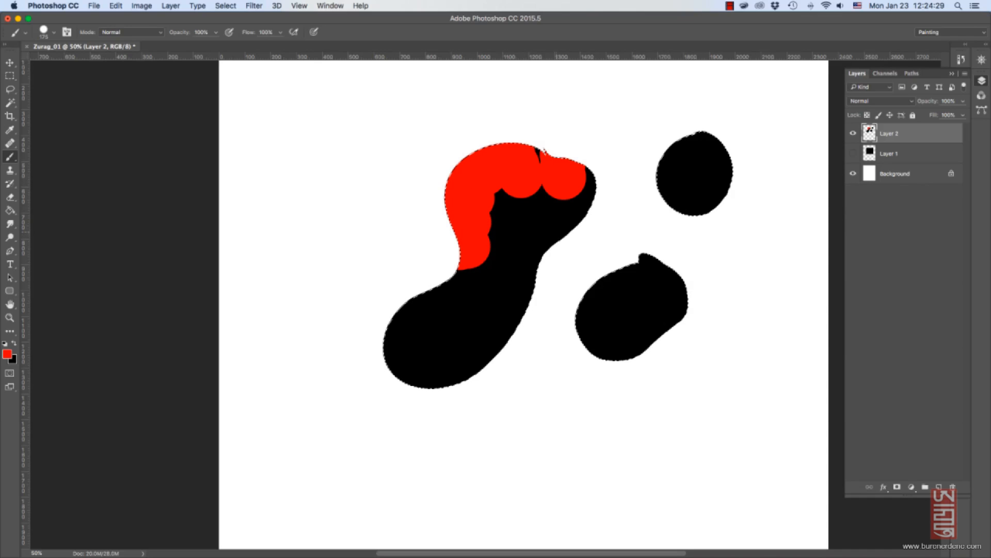
pyautogui.moveTo(551, 229); pyautogui.dragTo(576, 219)
pyautogui.click(583, 189)
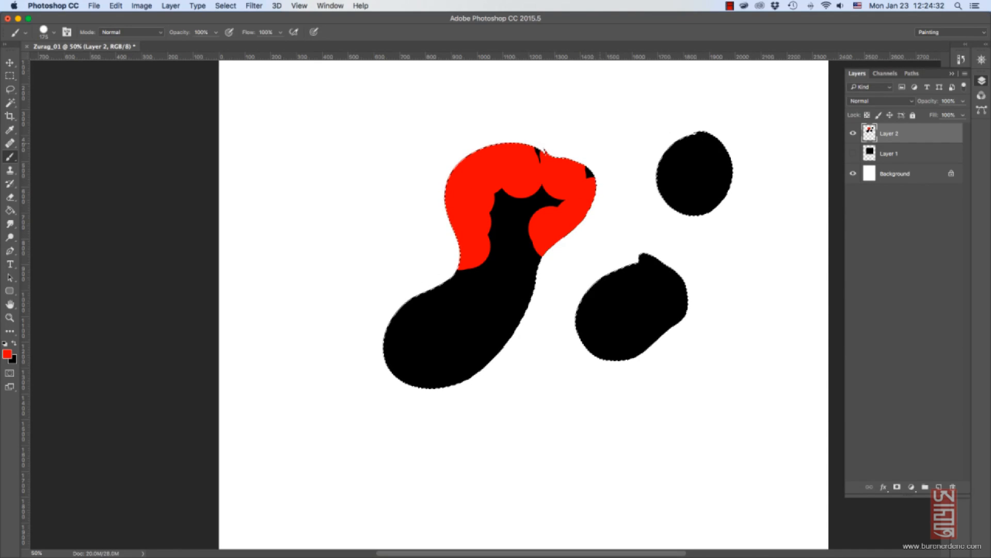
pyautogui.press('super+d')
pyautogui.moveTo(460, 165)
pyautogui.mouseDown()
pyautogui.moveTo(370, 227)
pyautogui.moveTo(433, 232)
pyautogui.moveTo(447, 250)
pyautogui.mouseUp()
# Set the Lasso to New selection and draw a series of freehand selections over the red and black shape.
pyautogui.press('l')
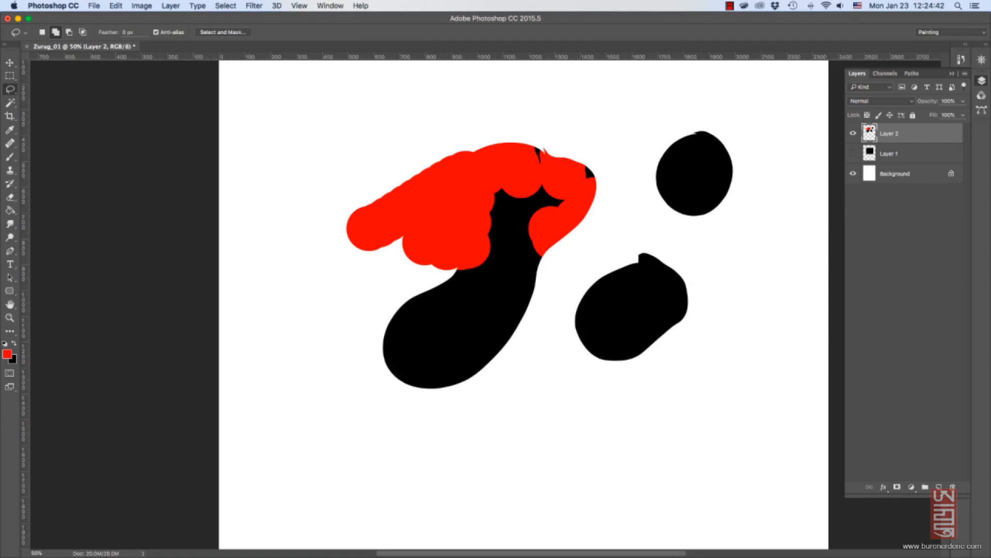
pyautogui.click(42, 32)
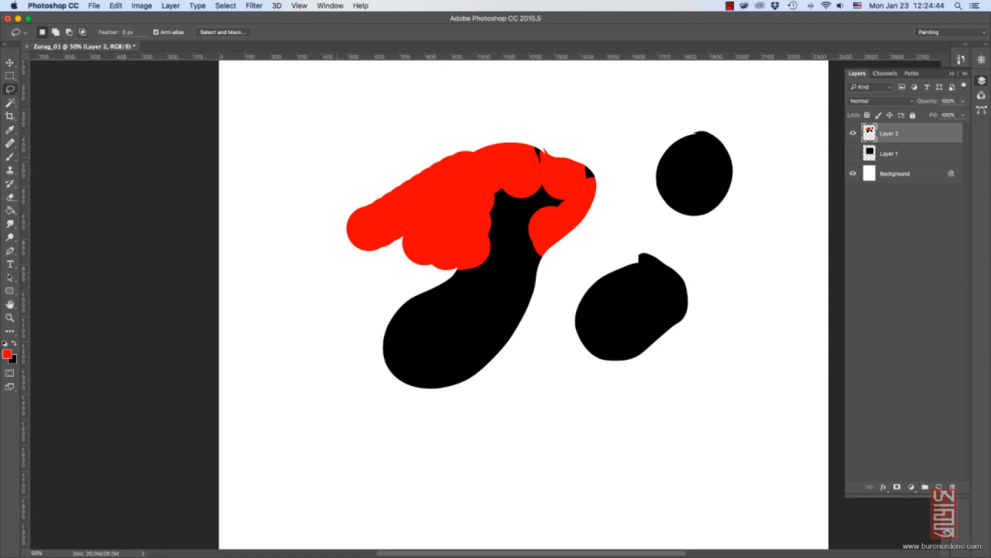
pyautogui.moveTo(335, 158); pyautogui.dragTo(347, 161)
pyautogui.moveTo(472, 282)
pyautogui.mouseDown()
pyautogui.moveTo(476, 374)
pyautogui.moveTo(477, 280)
pyautogui.mouseUp()
pyautogui.moveTo(554, 153); pyautogui.dragTo(540, 161)
pyautogui.moveTo(387, 253); pyautogui.dragTo(376, 185)
pyautogui.moveTo(541, 234); pyautogui.dragTo(570, 223)
pyautogui.moveTo(557, 170); pyautogui.dragTo(596, 191)
pyautogui.moveTo(469, 128)
pyautogui.mouseDown()
pyautogui.moveTo(416, 268)
pyautogui.moveTo(453, 143)
pyautogui.mouseUp()
pyautogui.moveTo(470, 240); pyautogui.dragTo(508, 292)
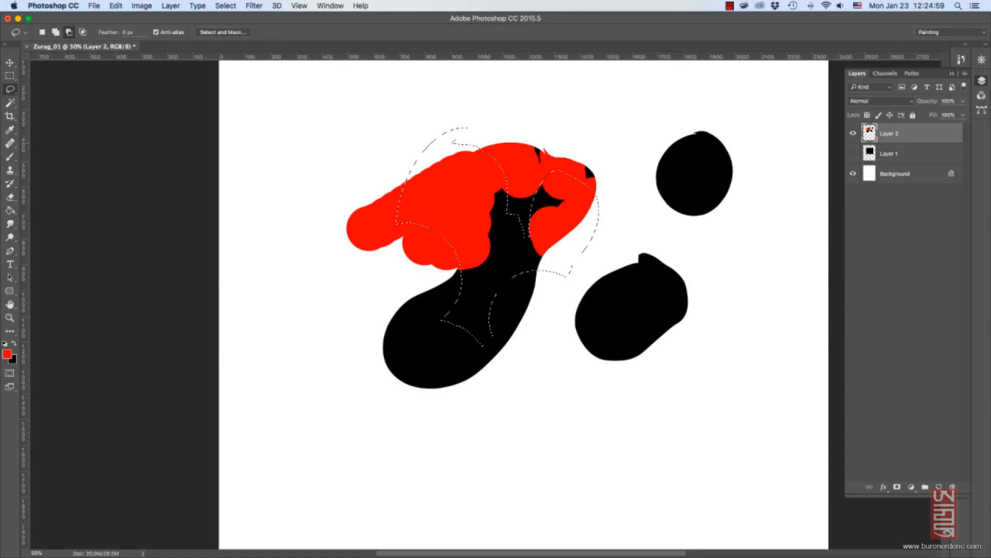
# Draw freehand Lasso areas over the current selection, first in Subtract from selection mode and finally in Intersect with selection mode.
pyautogui.moveTo(438, 107)
pyautogui.mouseDown()
pyautogui.moveTo(523, 135)
pyautogui.moveTo(516, 121)
pyautogui.mouseUp()
pyautogui.moveTo(619, 165); pyautogui.dragTo(651, 245)
pyautogui.click(83, 32)
pyautogui.moveTo(468, 410)
pyautogui.mouseDown()
pyautogui.moveTo(522, 324)
pyautogui.moveTo(509, 371)
pyautogui.mouseUp()
pyautogui.moveTo(448, 346)
pyautogui.mouseDown()
pyautogui.moveTo(515, 314)
pyautogui.moveTo(468, 361)
pyautogui.mouseUp()
pyautogui.moveTo(468, 286); pyautogui.dragTo(484, 287)
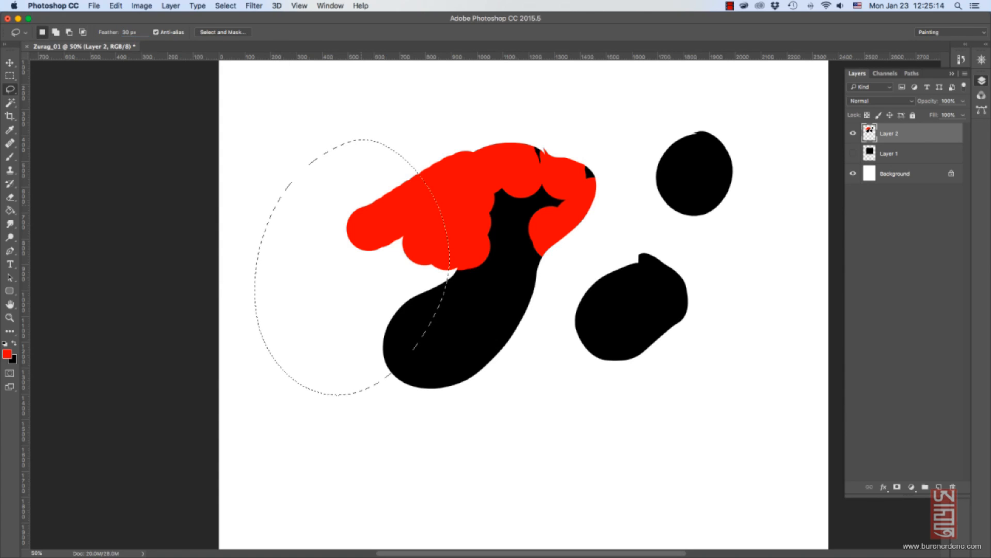
# Enlarge the brush and fill the oval lasso selection with the 30 px feather in red.
pyautogui.press('b')
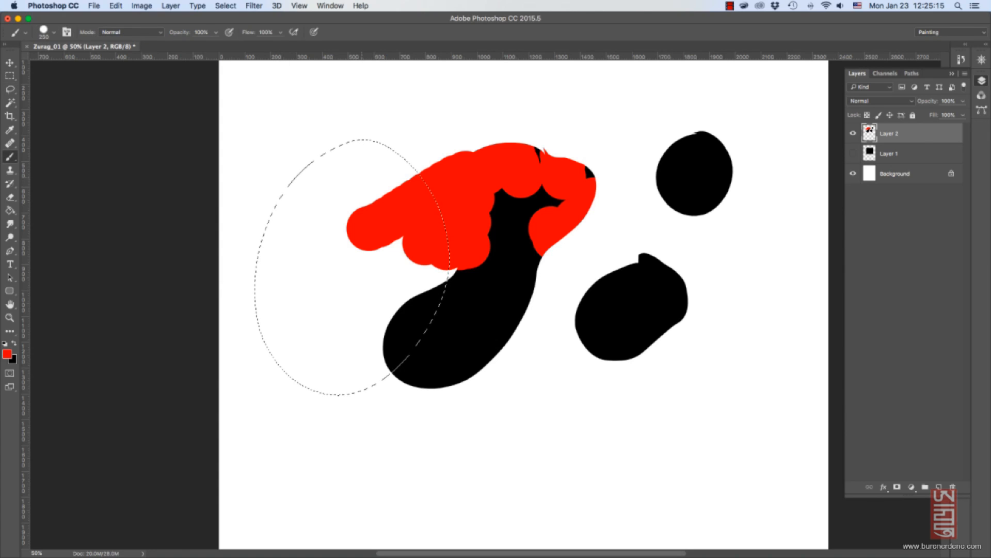
pyautogui.press(']')
pyautogui.press(']')
pyautogui.moveTo(385, 159)
pyautogui.mouseDown()
pyautogui.moveTo(336, 161)
pyautogui.moveTo(284, 320)
pyautogui.moveTo(411, 328)
pyautogui.moveTo(359, 289)
pyautogui.mouseUp()
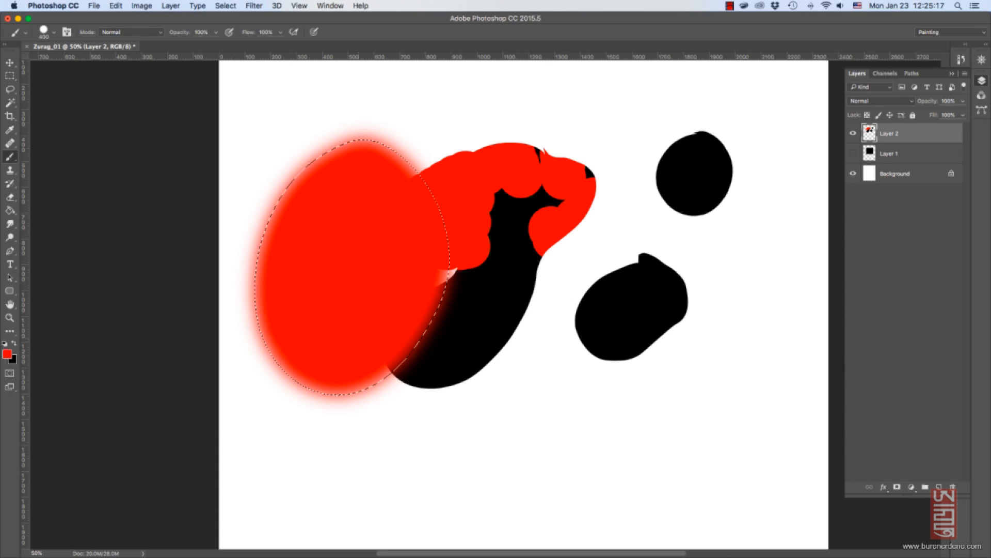
# Deselect, set the Lasso feather to 0, draw a freehand selection below the shapes and paint inside it with the Brush.
pyautogui.press('super+d')
pyautogui.press('l')
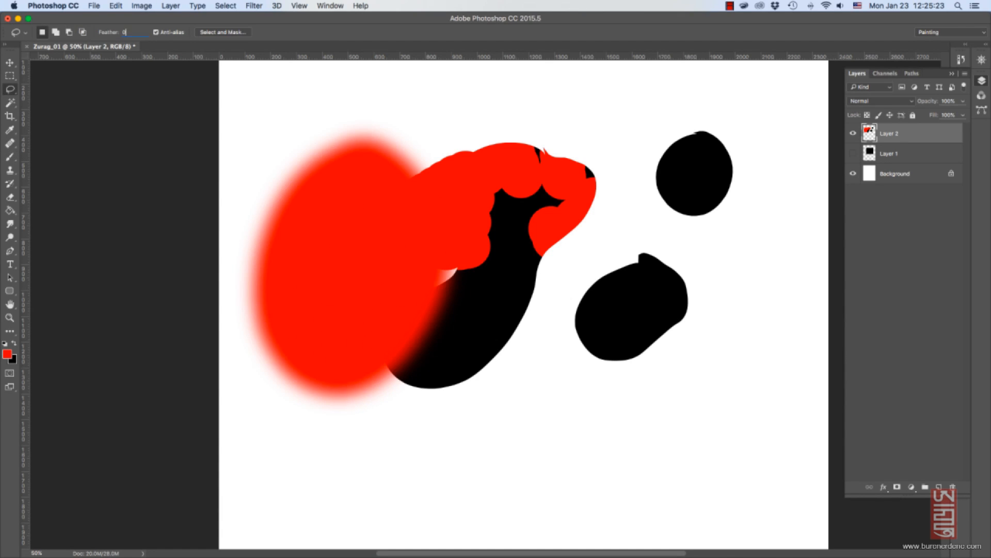
pyautogui.moveTo(525, 381); pyautogui.dragTo(528, 383)
pyautogui.press('b')
pyautogui.moveTo(568, 426); pyautogui.dragTo(521, 426)
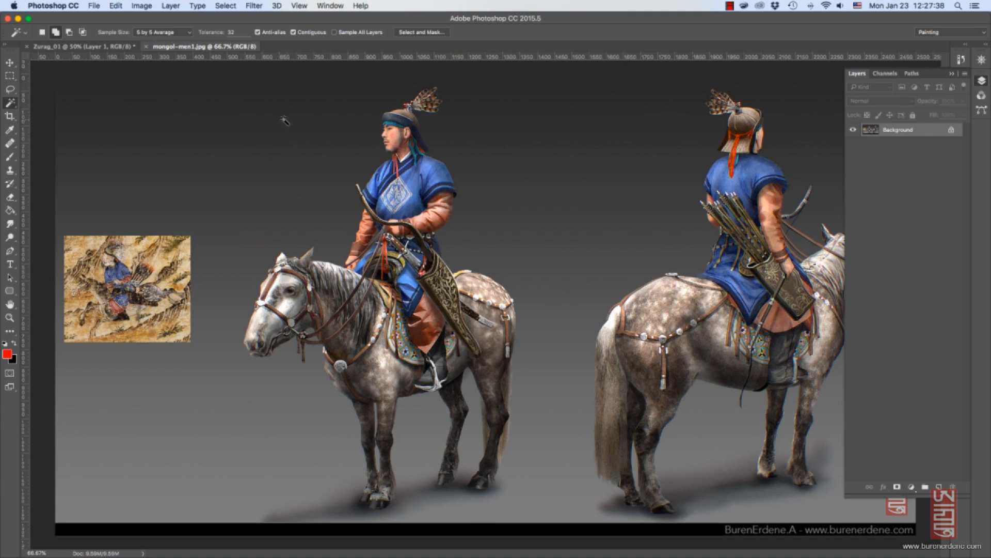
# Choose the Magic Wand in mongol-men1.jpg, select the dark upper background between the riders, and deselect it.
pyautogui.click(10, 103)
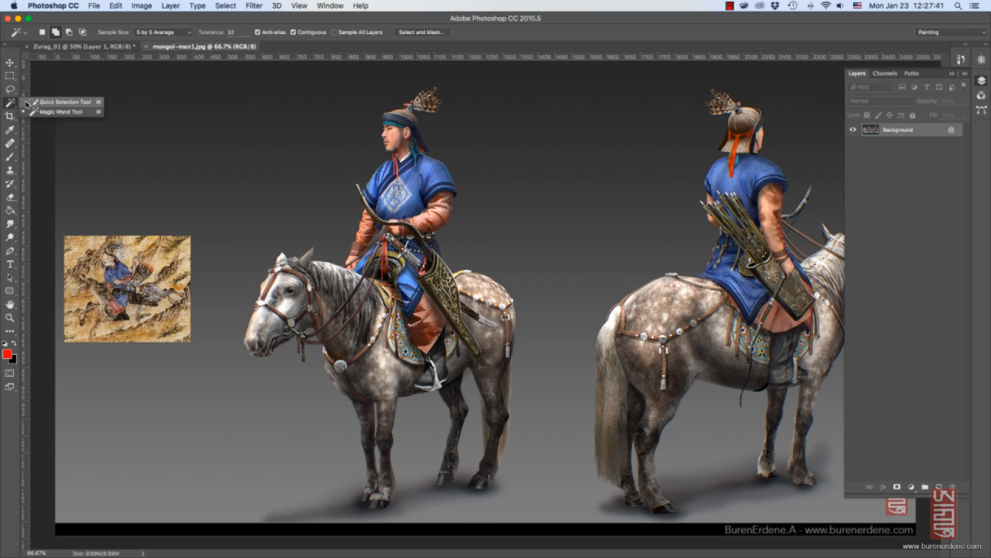
pyautogui.click(36, 115)
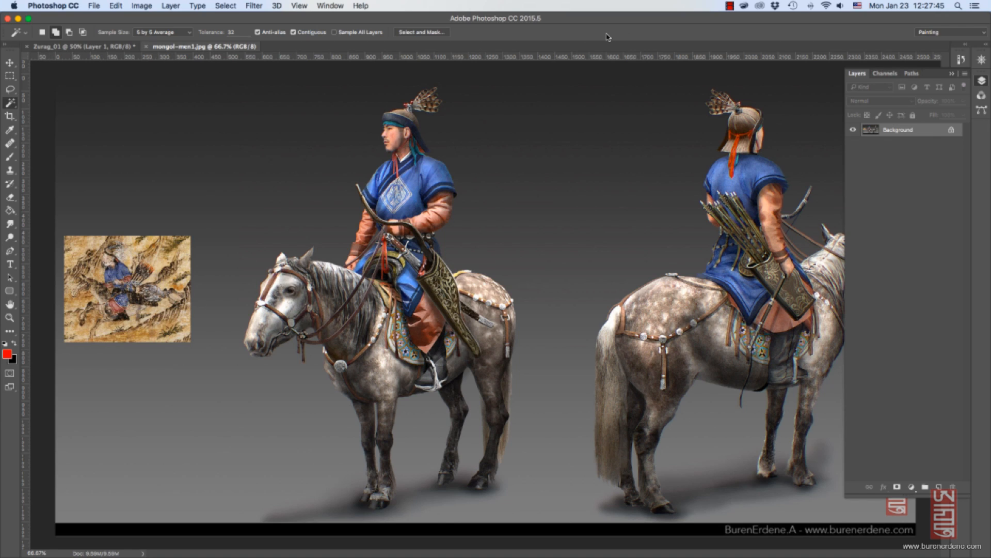
pyautogui.click(482, 126)
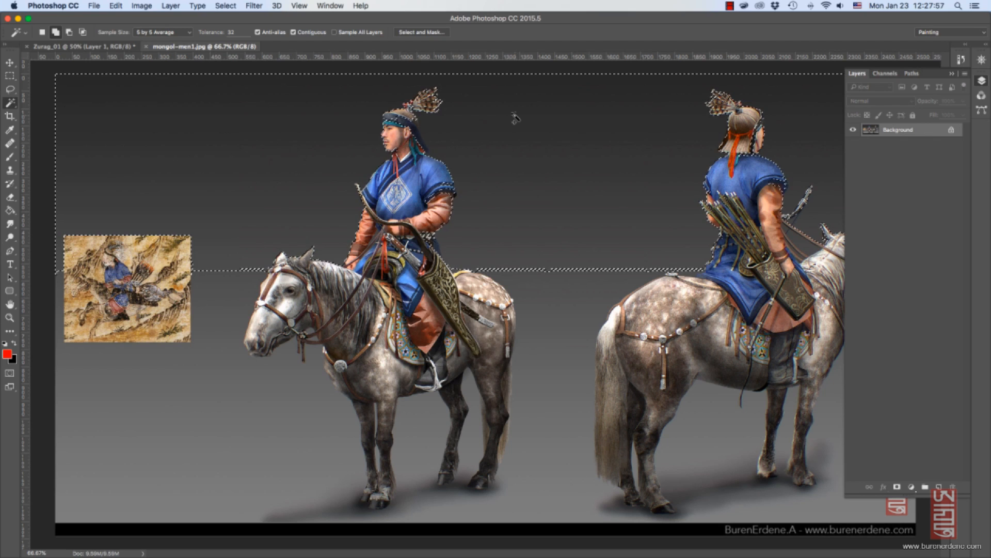
pyautogui.press('super+d')
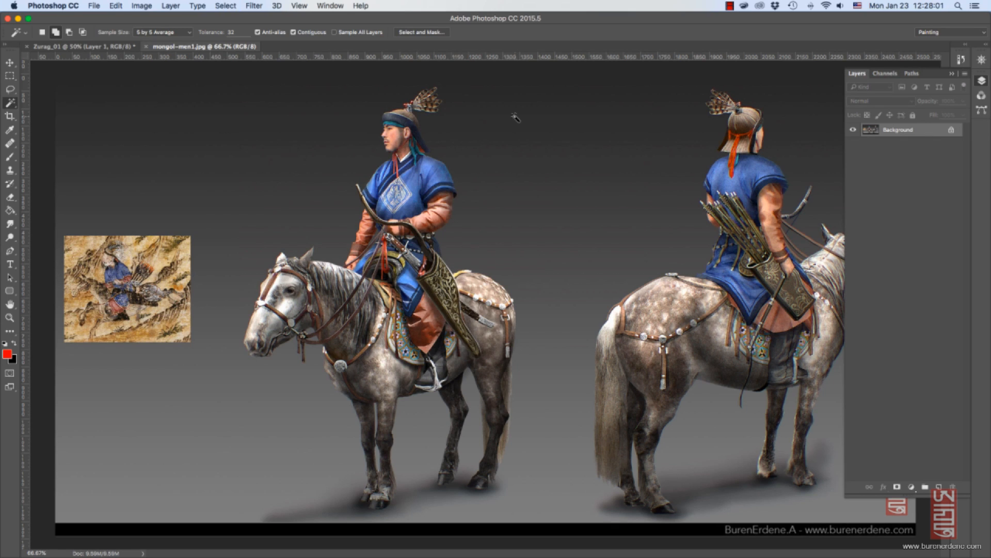
# Select the lighter lower background with the Magic Wand, switch through Intersect to Add to selection to extend it, and deselect.
pyautogui.click(233, 473)
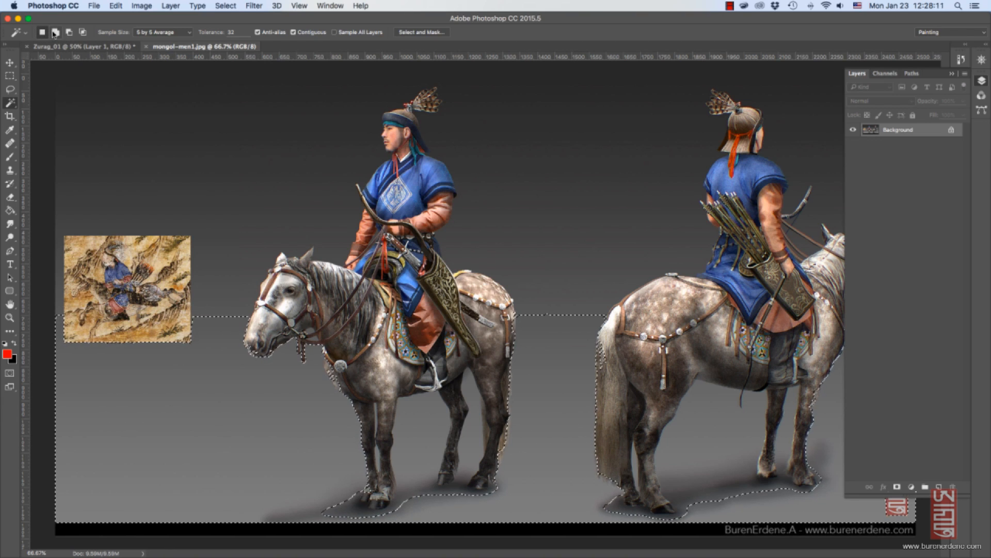
pyautogui.click(83, 32)
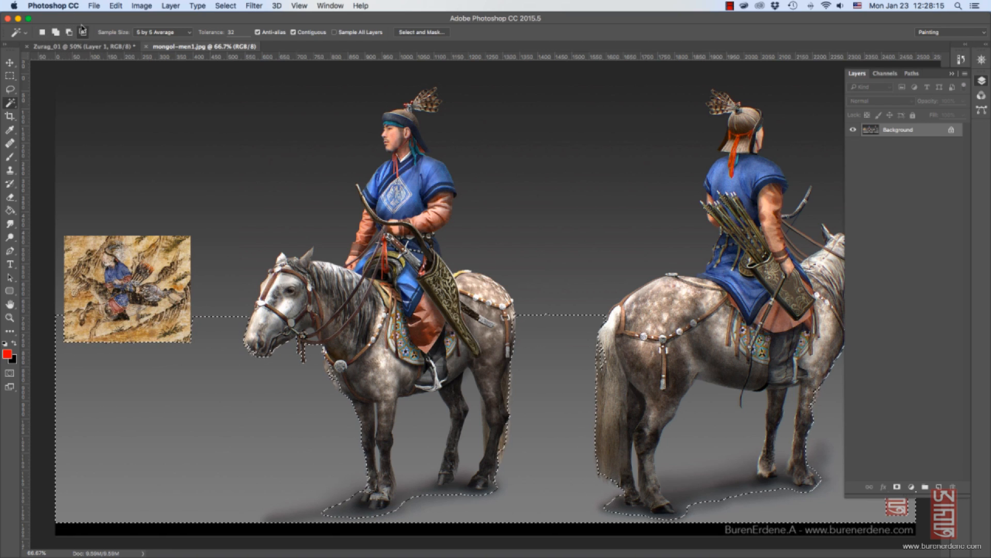
pyautogui.click(56, 32)
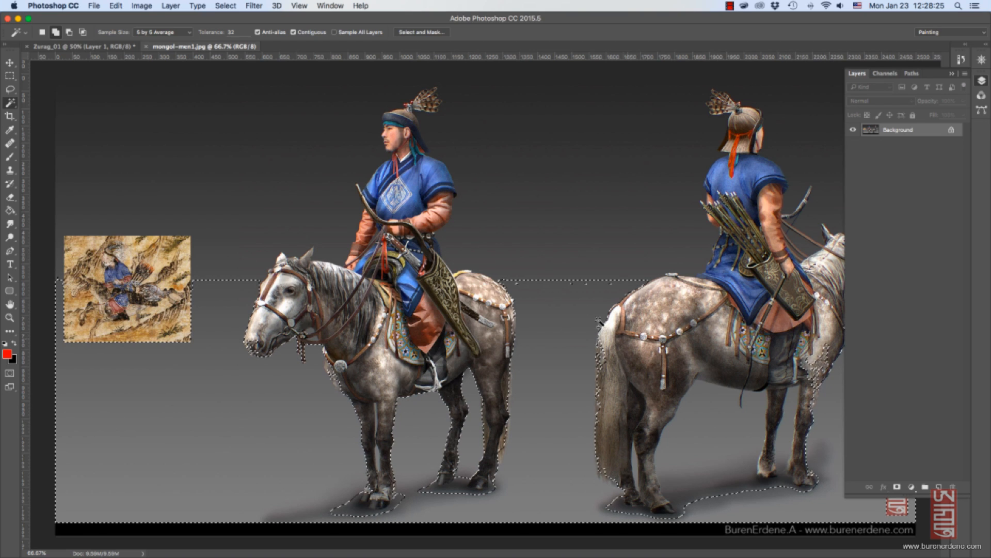
pyautogui.press('super+d')
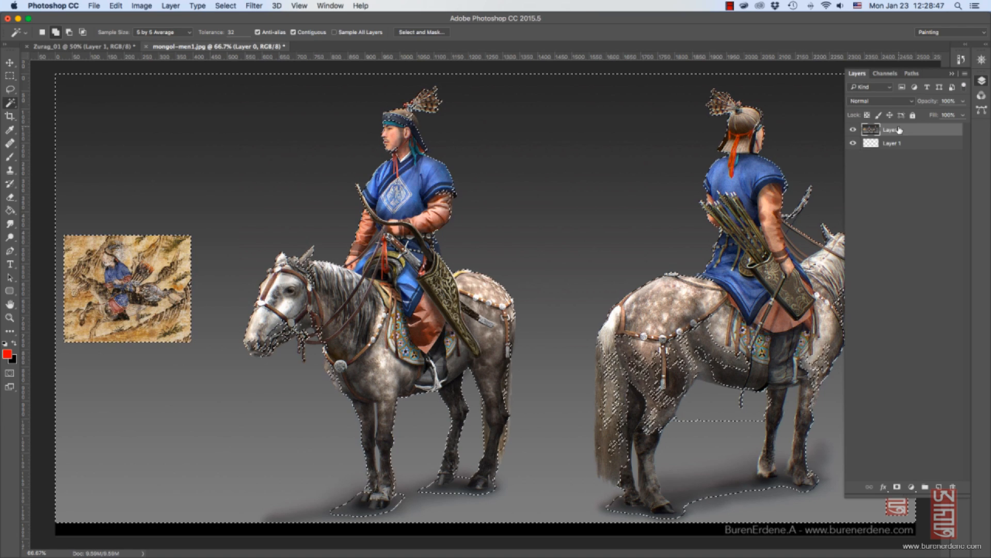
# Delete the selected background around the riders from Layer 0, and undo the deletion and the preceding changes.
pyautogui.click(798, 145)
pyautogui.press('Delete')
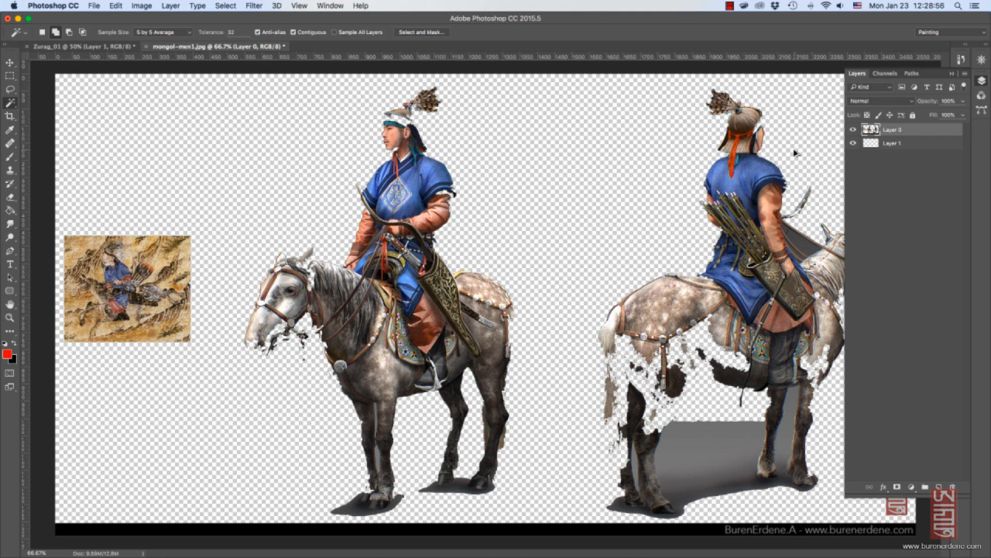
pyautogui.click(795, 153)
pyautogui.hotkey('ctrl', 'z')
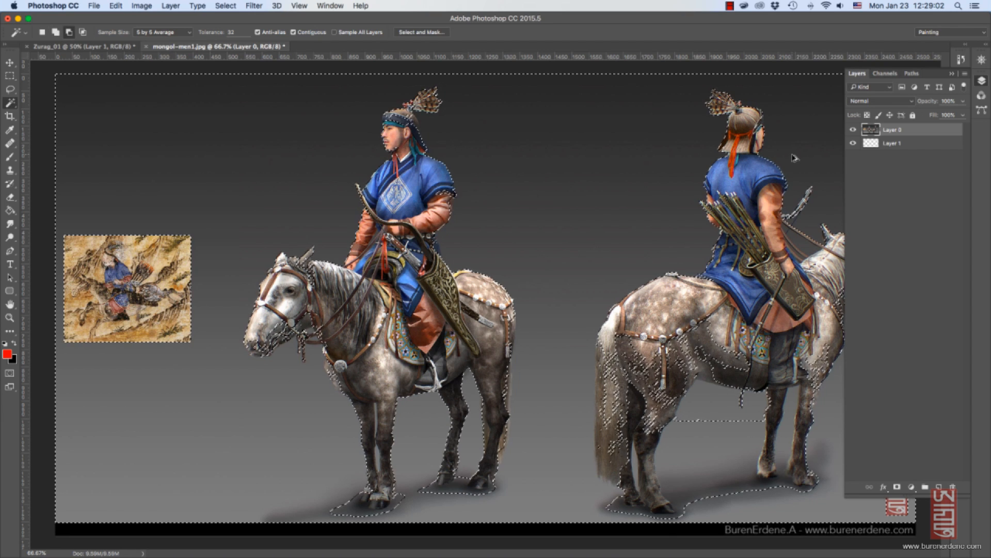
pyautogui.press('alt+super+z')
pyautogui.press('alt+super+z')
pyautogui.press('alt+super+z')
pyautogui.press('alt+super+z')
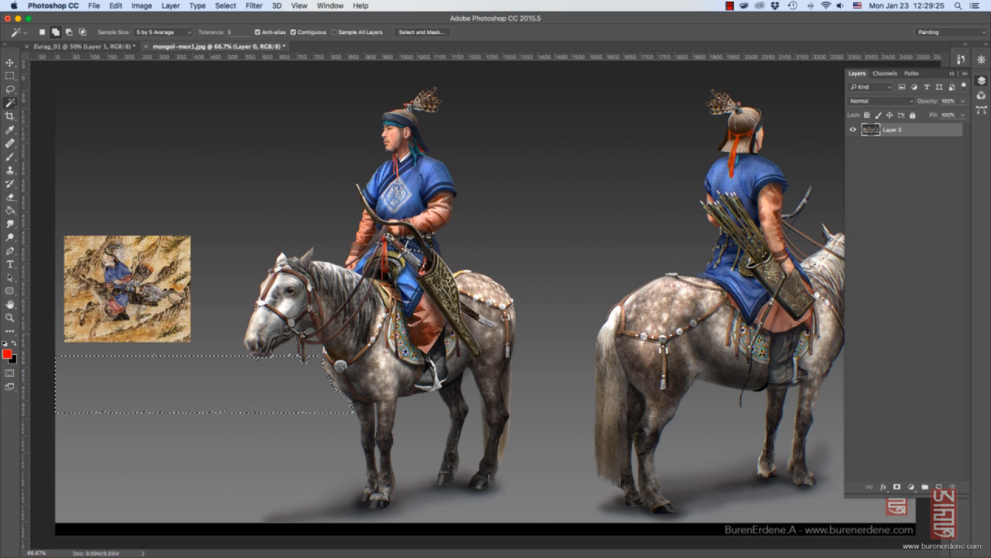
# Add the lower background patches between and beneath the horses to the Magic Wand selection, and deselect.
pyautogui.click(550, 389)
pyautogui.click(424, 403)
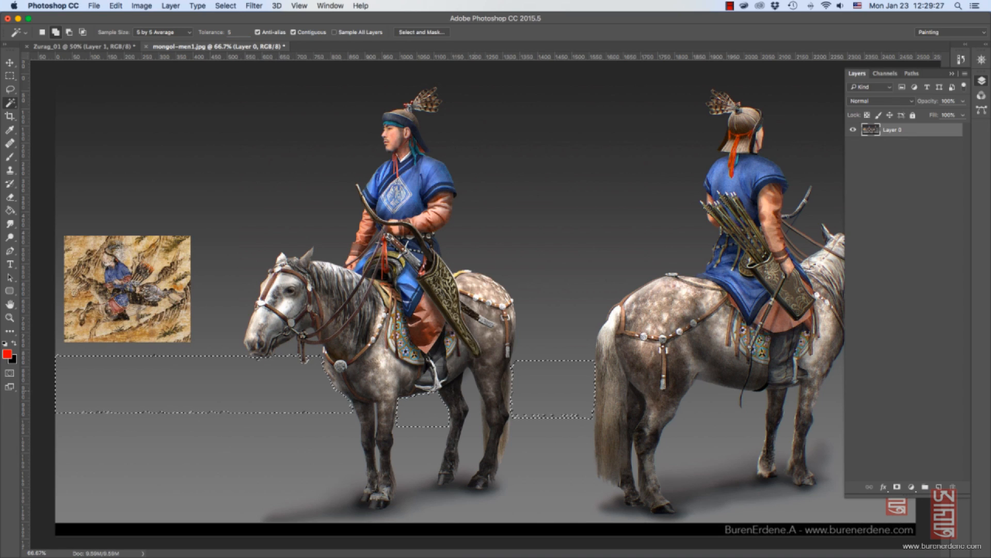
pyautogui.click(472, 403)
pyautogui.click(722, 404)
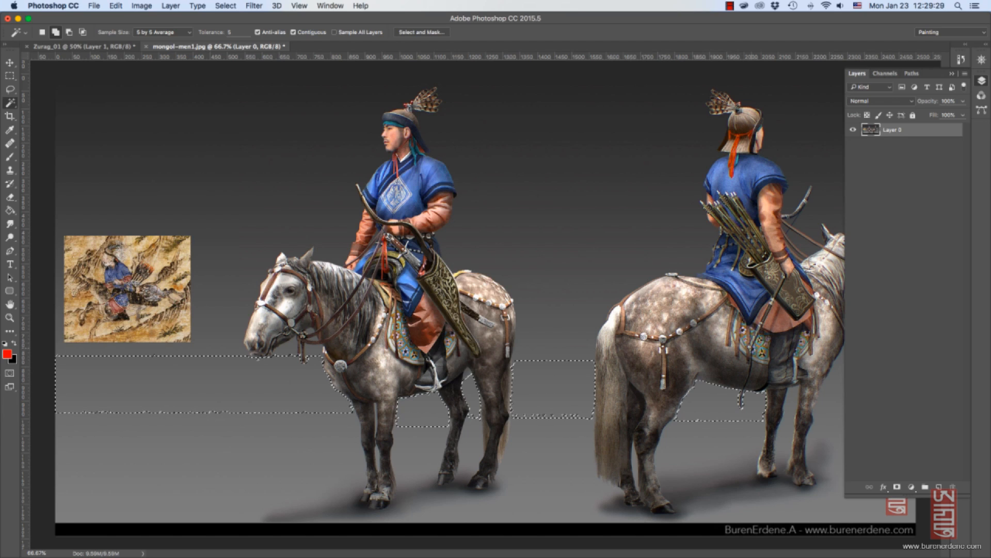
pyautogui.press('super+d')
# Select the lower background with the Magic Wand at tolerance 1 and again at tolerance 32, deselecting each time.
pyautogui.write('1')
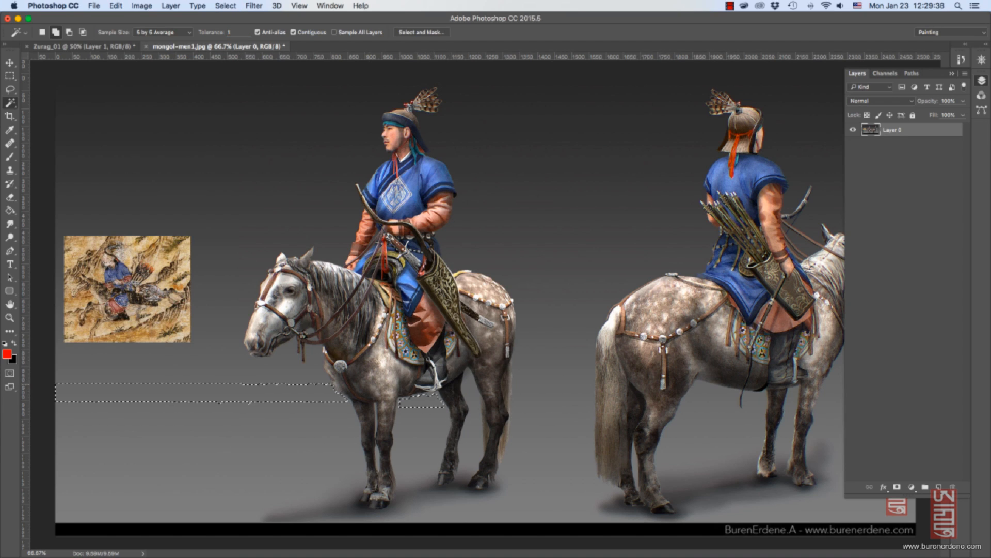
pyautogui.press('super+d')
pyautogui.click(324, 424)
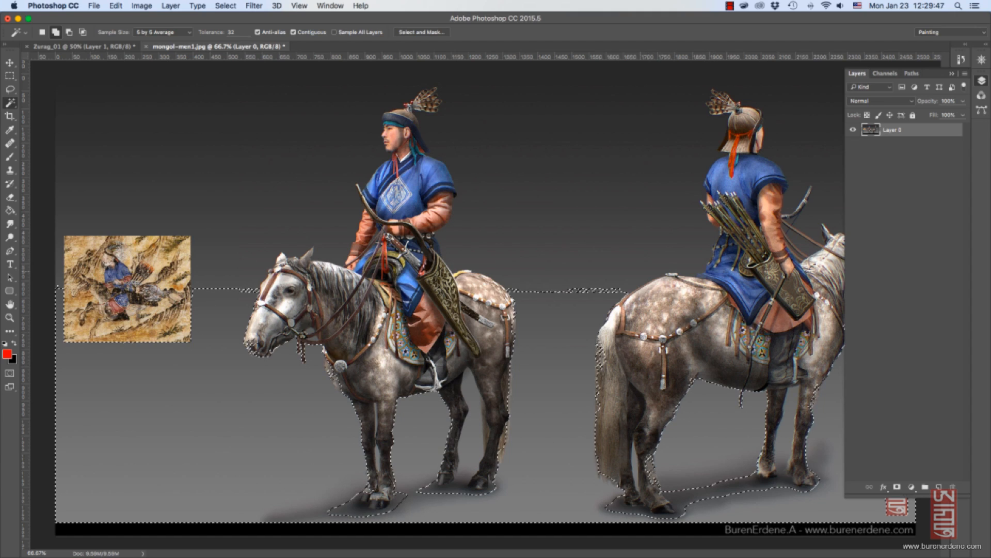
pyautogui.press('super+d')
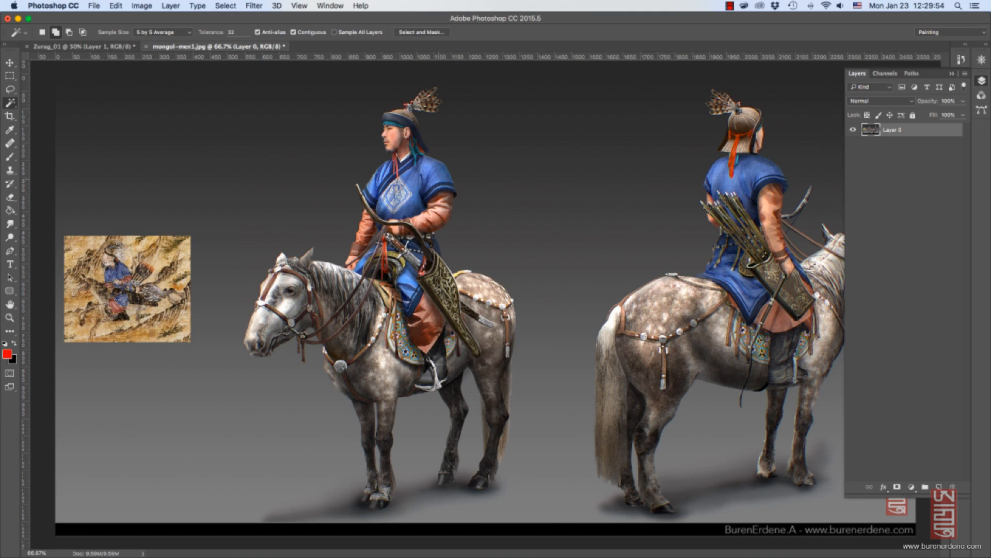
# Select the left rider's blue coat with the Magic Wand, extend it to all similar blues with Similar, and deselect.
pyautogui.click(431, 175)
pyautogui.click(748, 178)
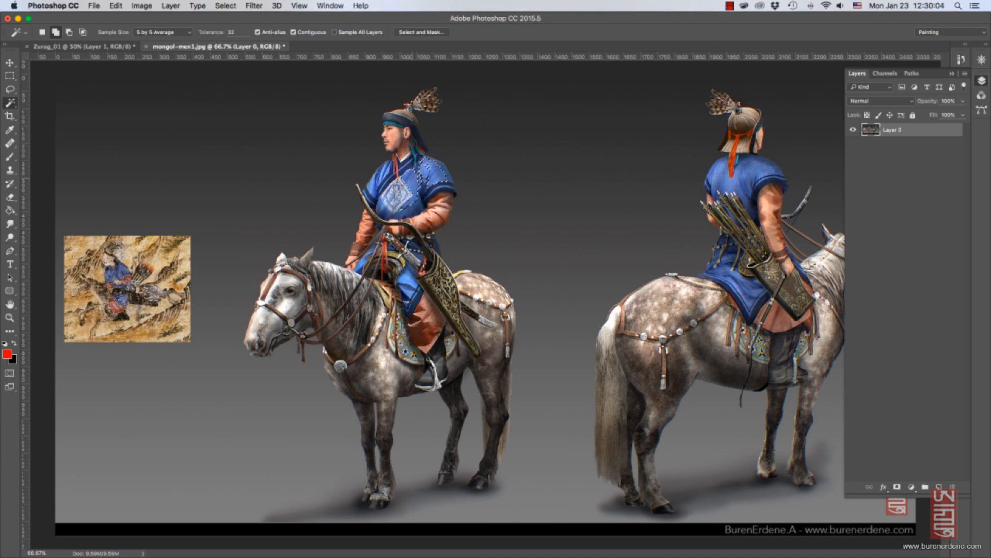
pyautogui.rightClick(413, 181)
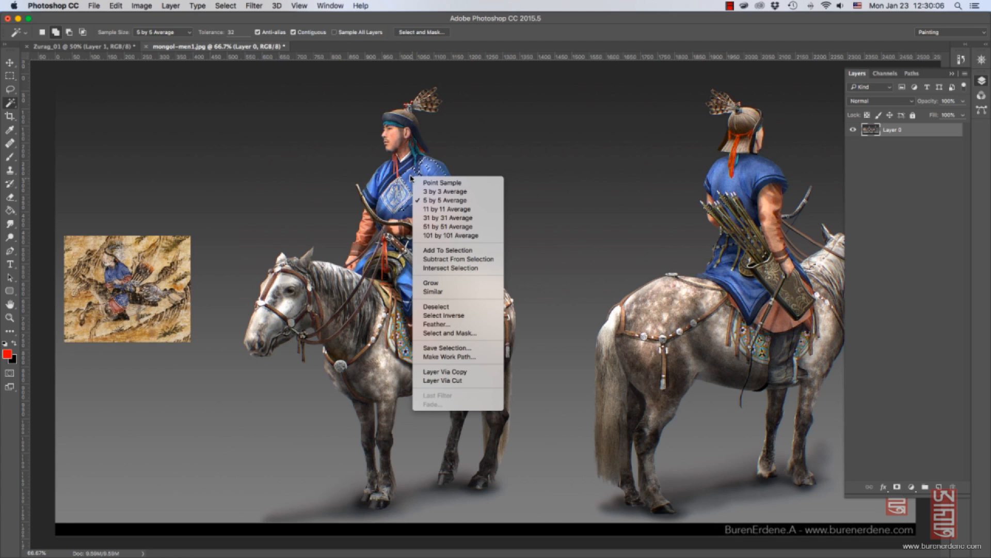
pyautogui.click(448, 293)
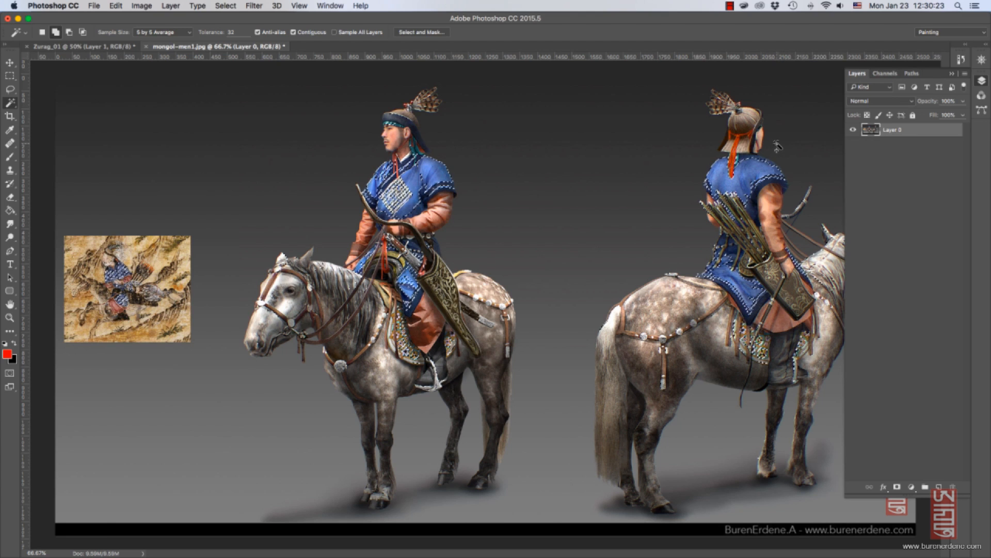
pyautogui.press('super+d')
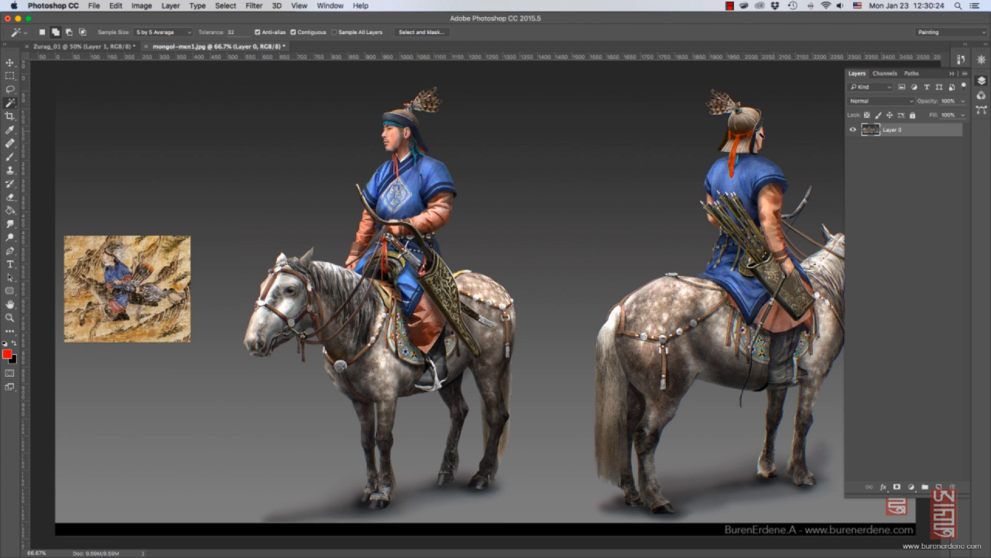
# Select the dark upper background with the Magic Wand, expand the selection to similar tones, and deselect.
pyautogui.click(295, 112)
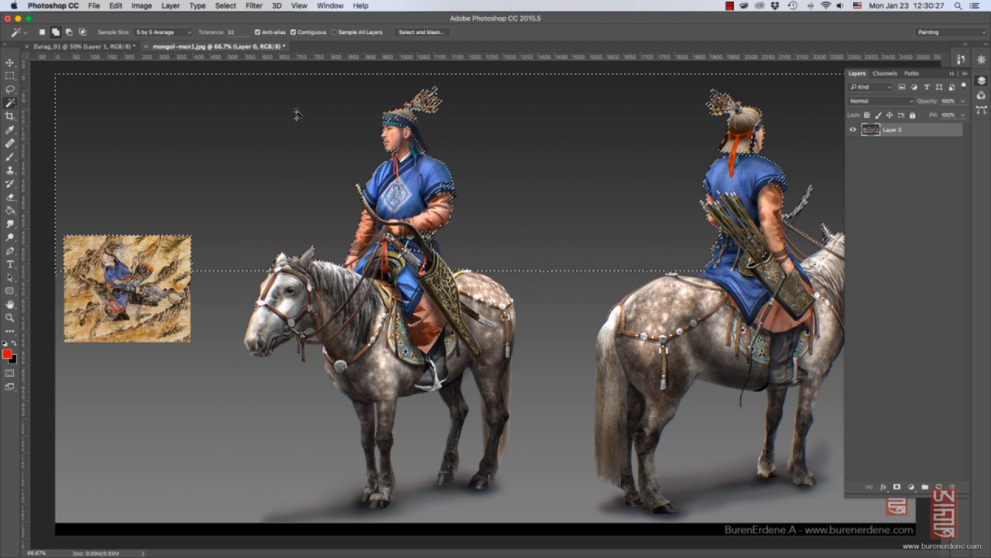
pyautogui.rightClick(296, 111)
pyautogui.click(338, 227)
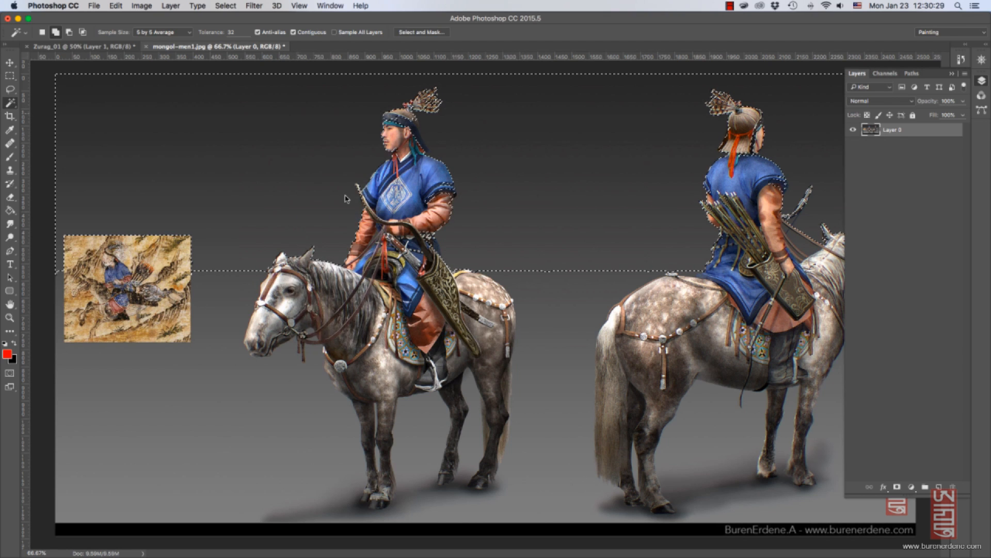
pyautogui.rightClick(324, 213)
pyautogui.click(352, 316)
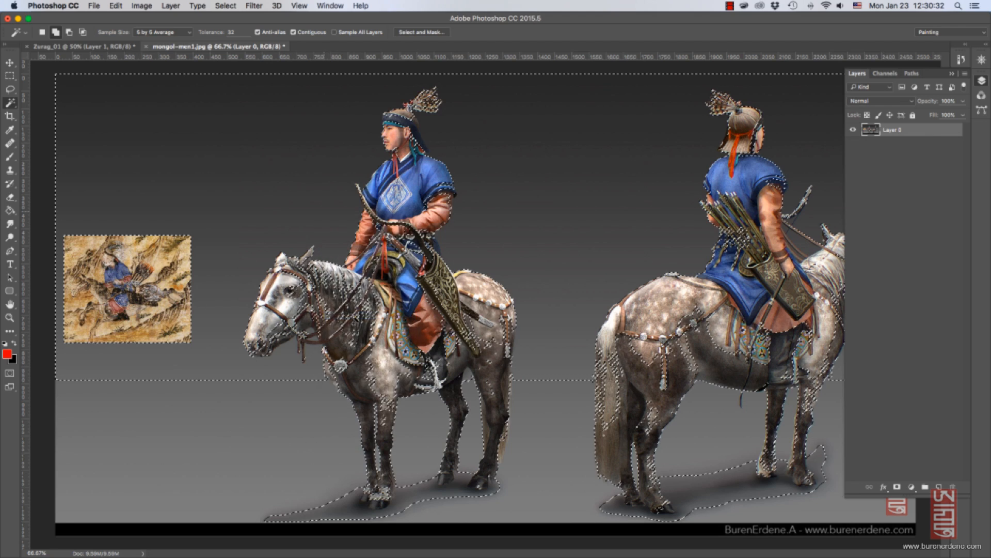
pyautogui.click(471, 136)
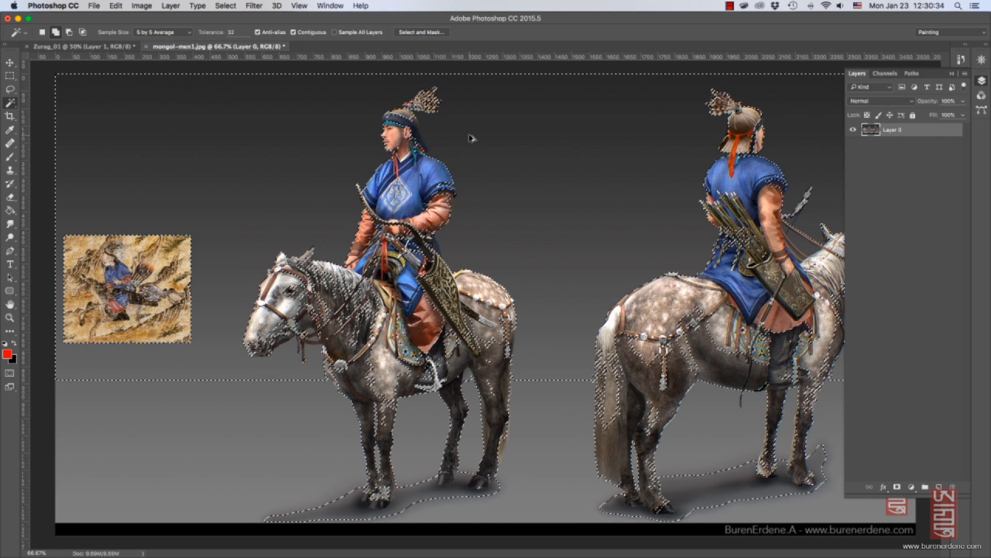
pyautogui.press('super+d')
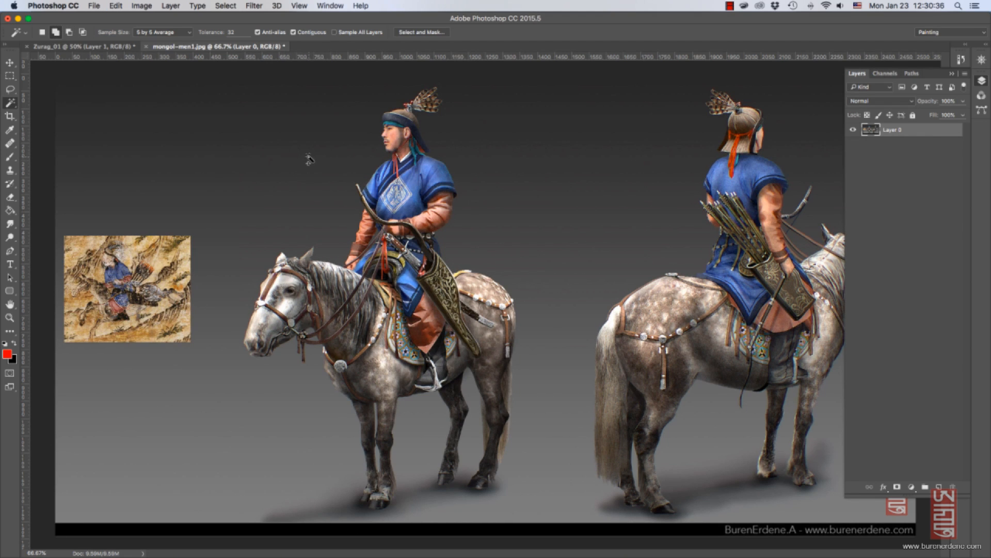
# Extend a dark background selection with Similar, try subtracting the area between the riders, and deselect.
pyautogui.rightClick(309, 159)
pyautogui.click(340, 270)
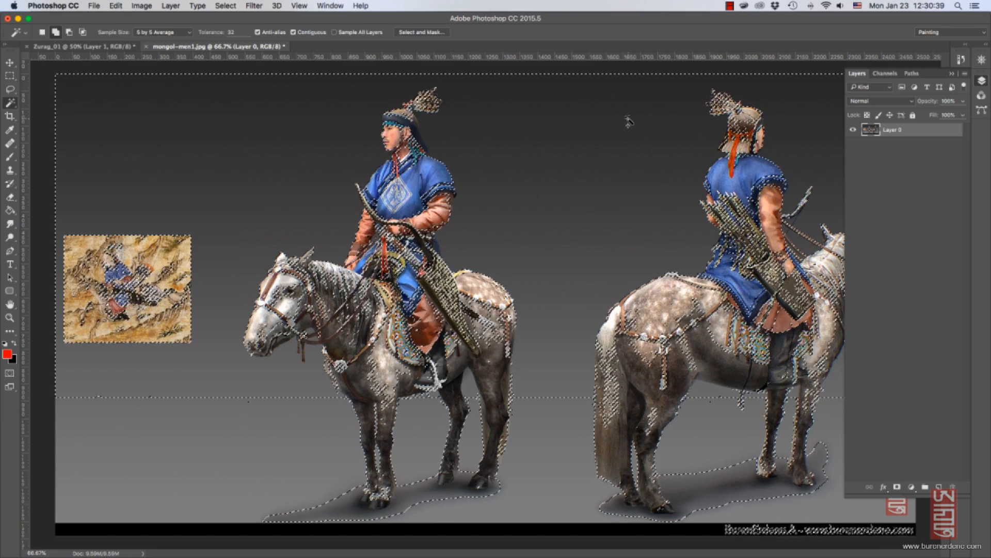
pyautogui.press('alt')
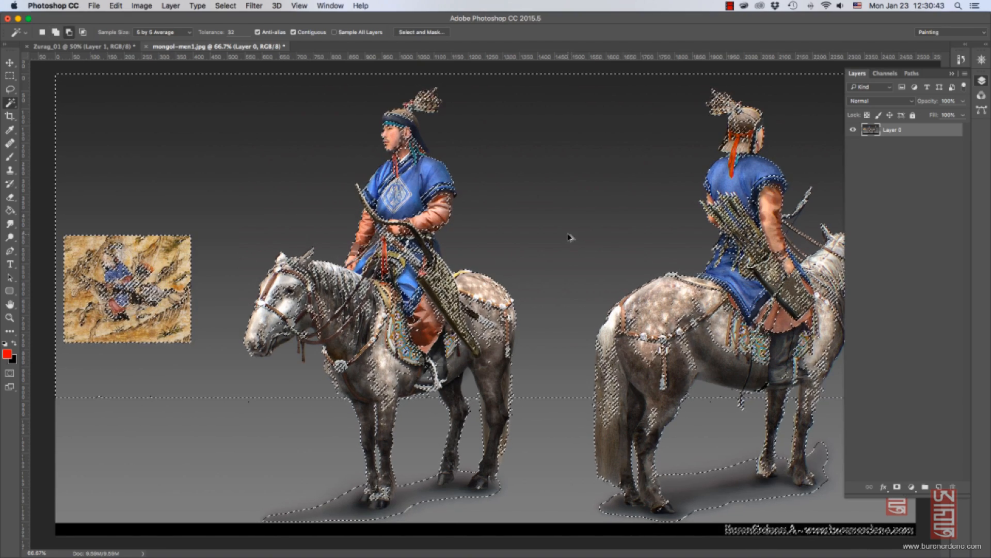
pyautogui.keyDown('alt'); pyautogui.click(569, 237); pyautogui.keyUp('alt')
pyautogui.rightClick(282, 159)
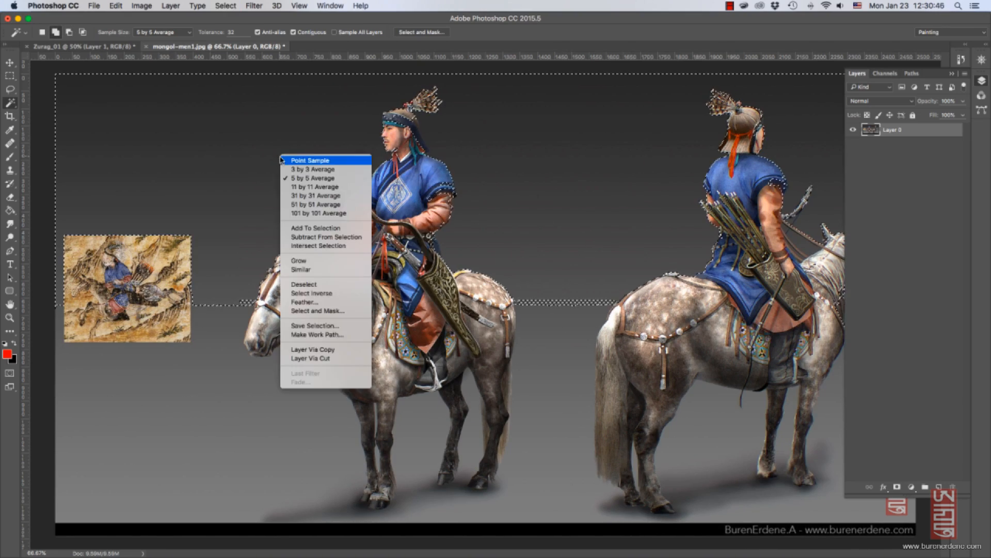
pyautogui.click(331, 285)
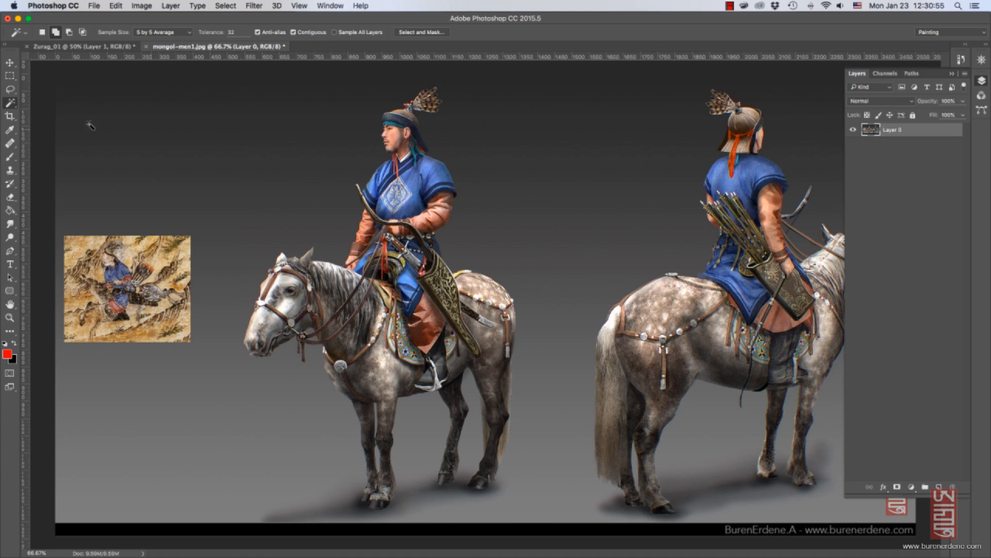
# Switch from the Magic Wand to the Quick Selection tool and frame the left rider's upper body closely.
pyautogui.rightClick(18, 105)
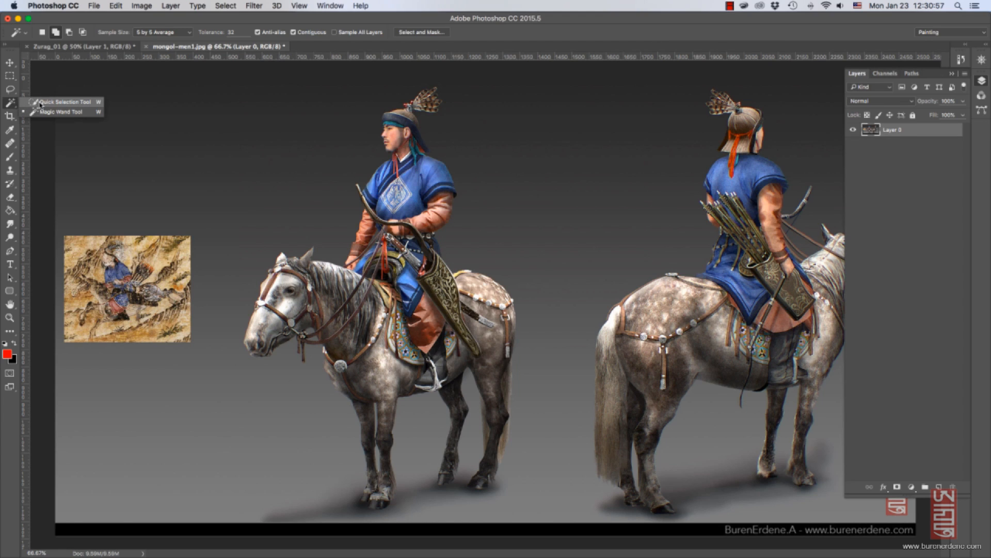
pyautogui.click(62, 102)
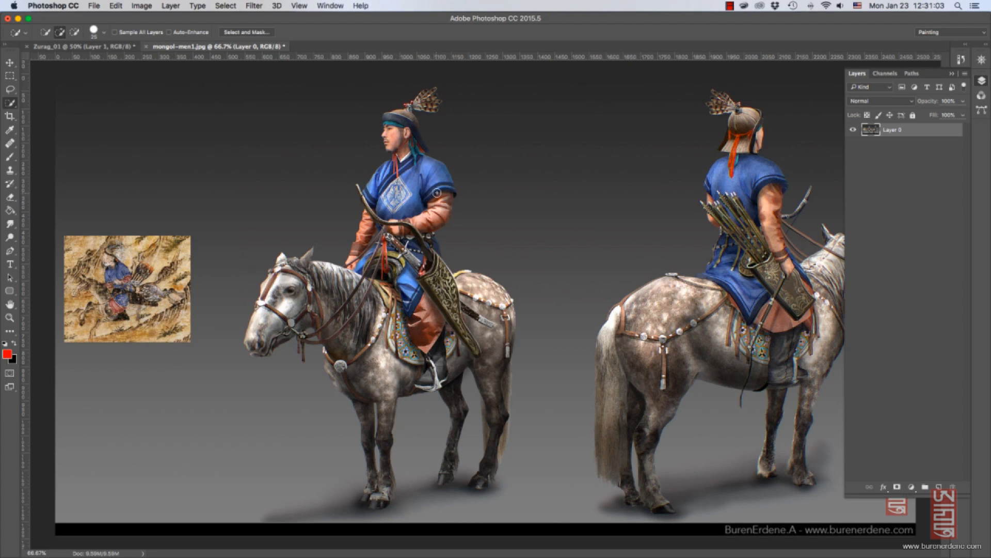
pyautogui.press('z')
pyautogui.click(431, 155)
pyautogui.click(428, 157)
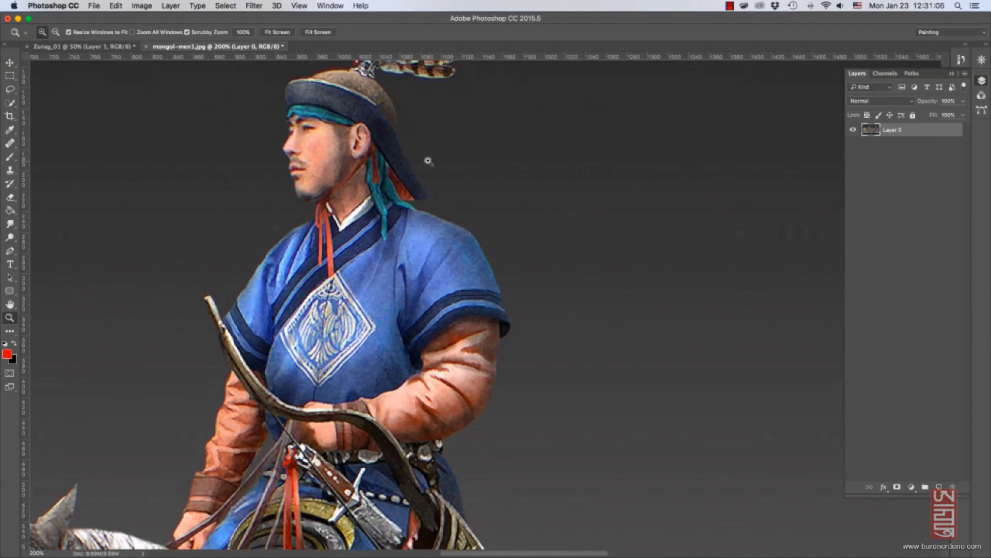
pyautogui.click(428, 160)
# Trace the left rider's hat, face and shoulders with the Lasso, adding each freehand piece to the selection.
pyautogui.press('l')
pyautogui.click(10, 91)
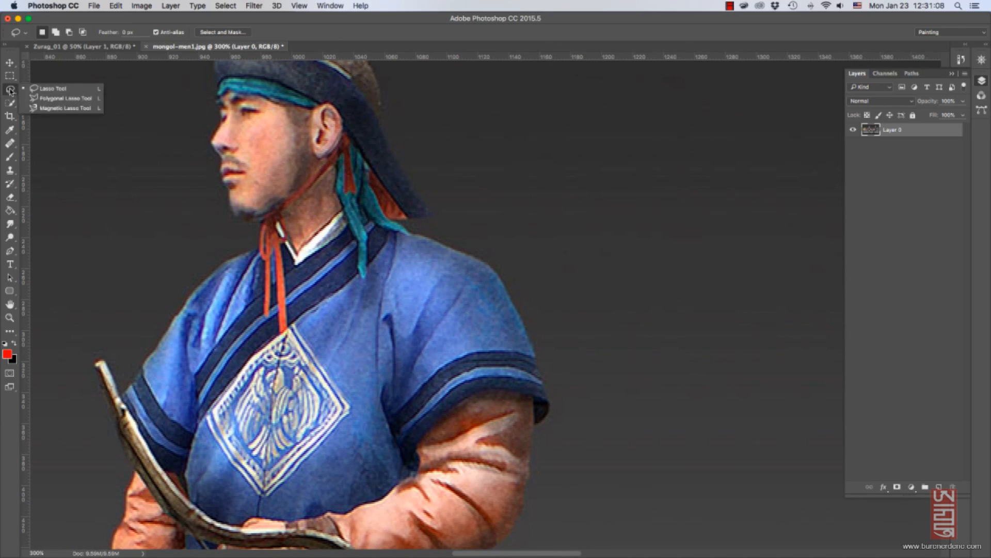
pyautogui.click(44, 89)
pyautogui.moveTo(374, 74)
pyautogui.mouseDown()
pyautogui.moveTo(385, 134)
pyautogui.moveTo(424, 201)
pyautogui.moveTo(412, 222)
pyautogui.moveTo(518, 306)
pyautogui.moveTo(546, 380)
pyautogui.moveTo(543, 426)
pyautogui.moveTo(508, 452)
pyautogui.moveTo(371, 88)
pyautogui.mouseUp()
pyautogui.moveTo(365, 154)
pyautogui.keyDown('shift'); pyautogui.mouseDown()
pyautogui.moveTo(267, 235)
pyautogui.moveTo(356, 243)
pyautogui.mouseUp(); pyautogui.keyUp('shift')
pyautogui.moveTo(273, 213)
pyautogui.keyDown('shift'); pyautogui.mouseDown()
pyautogui.moveTo(229, 207)
pyautogui.moveTo(217, 138)
pyautogui.moveTo(330, 93)
pyautogui.moveTo(361, 155)
pyautogui.mouseUp(); pyautogui.keyUp('shift')
pyautogui.moveTo(261, 243)
pyautogui.keyDown('shift'); pyautogui.mouseDown()
pyautogui.moveTo(183, 305)
pyautogui.moveTo(345, 411)
pyautogui.moveTo(351, 391)
pyautogui.mouseUp(); pyautogui.keyUp('shift')
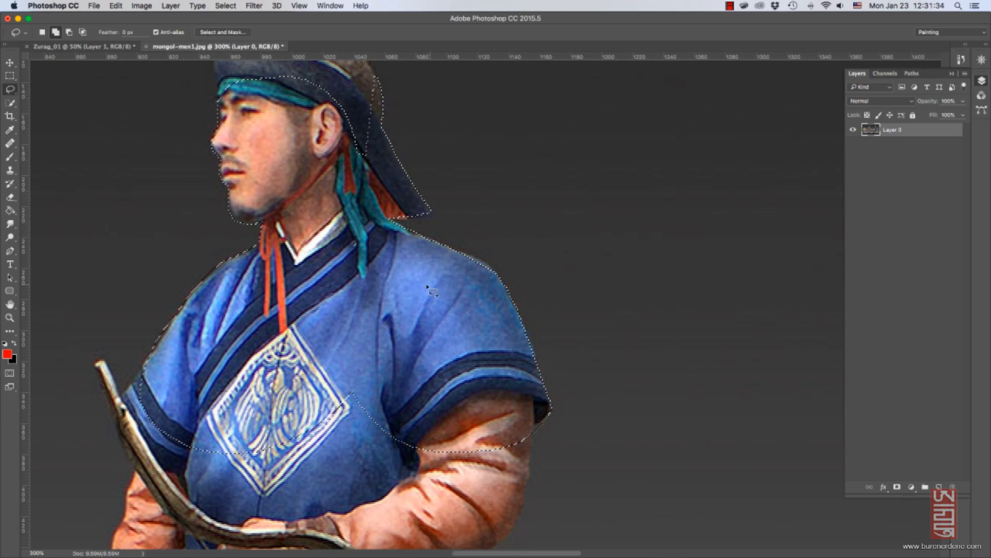
# Add the left rider's bent forearm and the middle of his coat to the selection with the Polygonal Lasso.
pyautogui.click(10, 89)
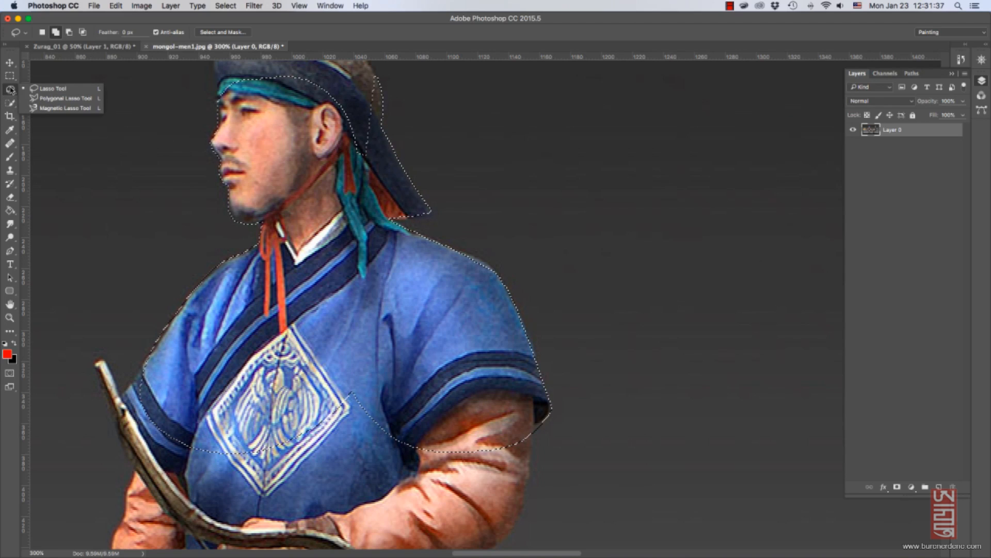
pyautogui.click(37, 98)
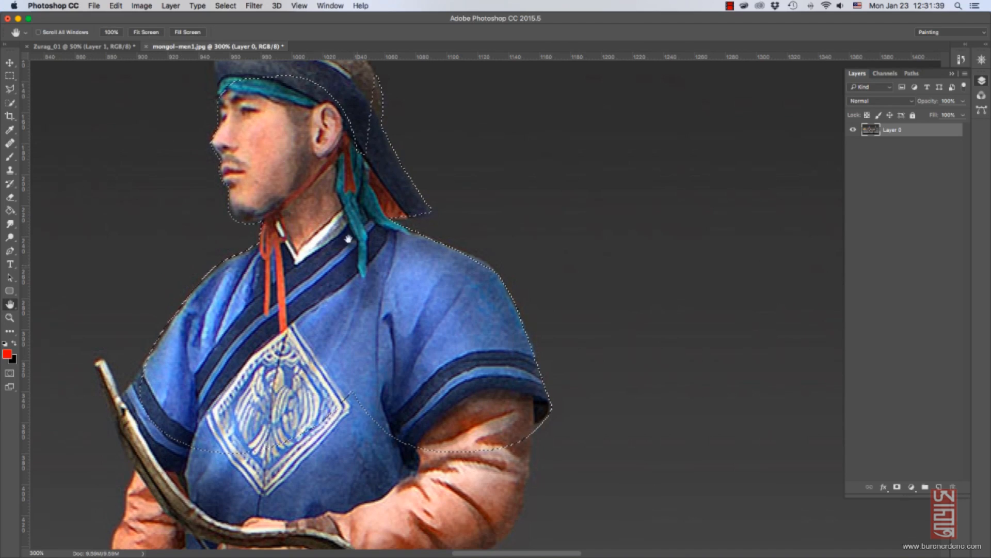
pyautogui.scroll(-5, 345, 185)
pyautogui.click(494, 251)
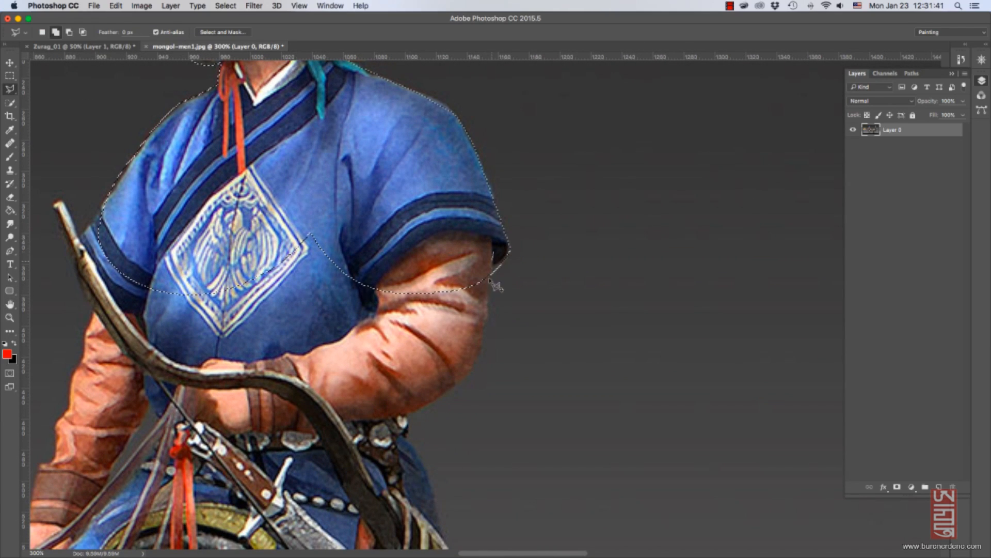
pyautogui.click(438, 402)
pyautogui.click(385, 424)
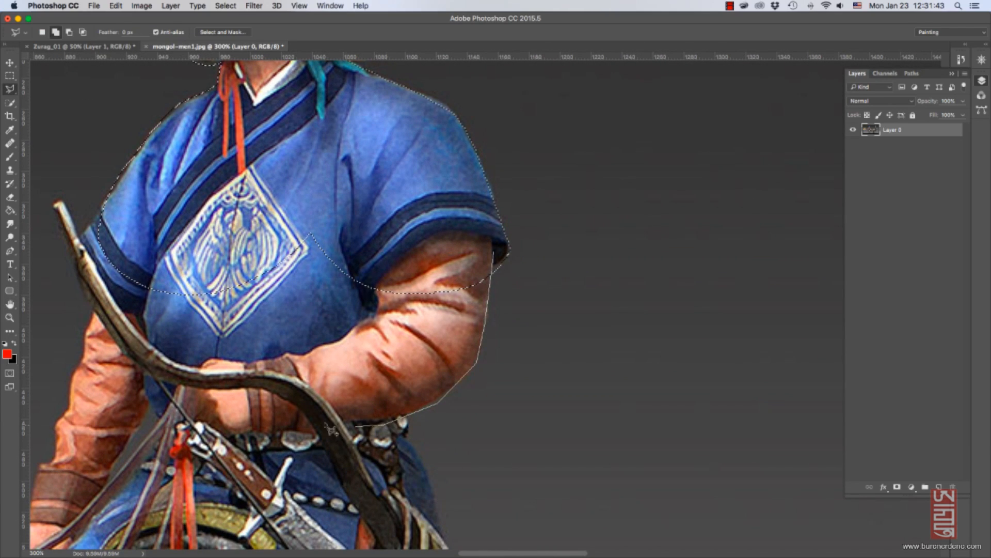
pyautogui.click(299, 417)
pyautogui.click(225, 329)
pyautogui.click(214, 308)
pyautogui.doubleClick(241, 223)
# Add the bow-side sleeve, bow and waist area to the selection with another Polygonal Lasso outline.
pyautogui.click(111, 205)
pyautogui.click(80, 236)
pyautogui.click(74, 269)
pyautogui.click(92, 315)
pyautogui.click(95, 385)
pyautogui.click(129, 405)
pyautogui.click(145, 387)
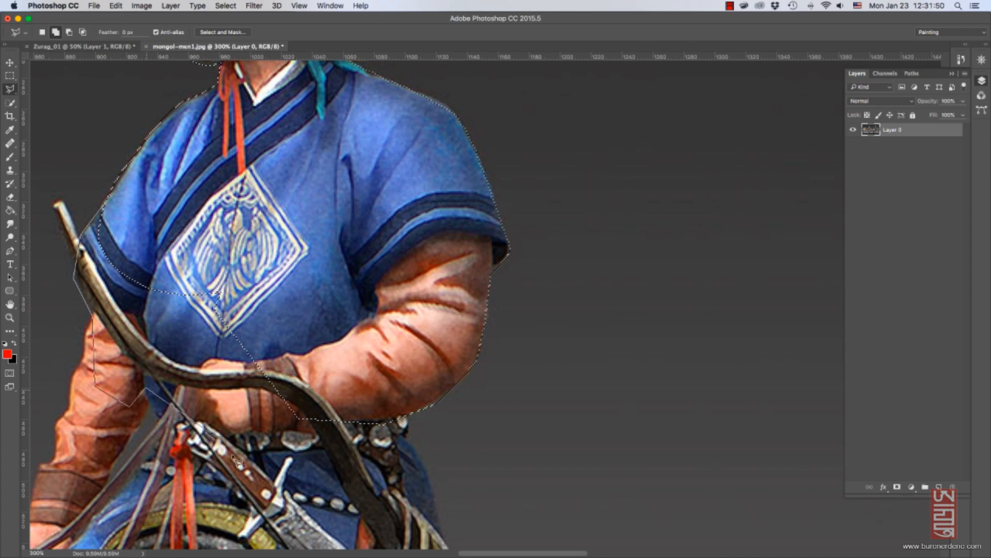
pyautogui.click(240, 457)
pyautogui.click(383, 252)
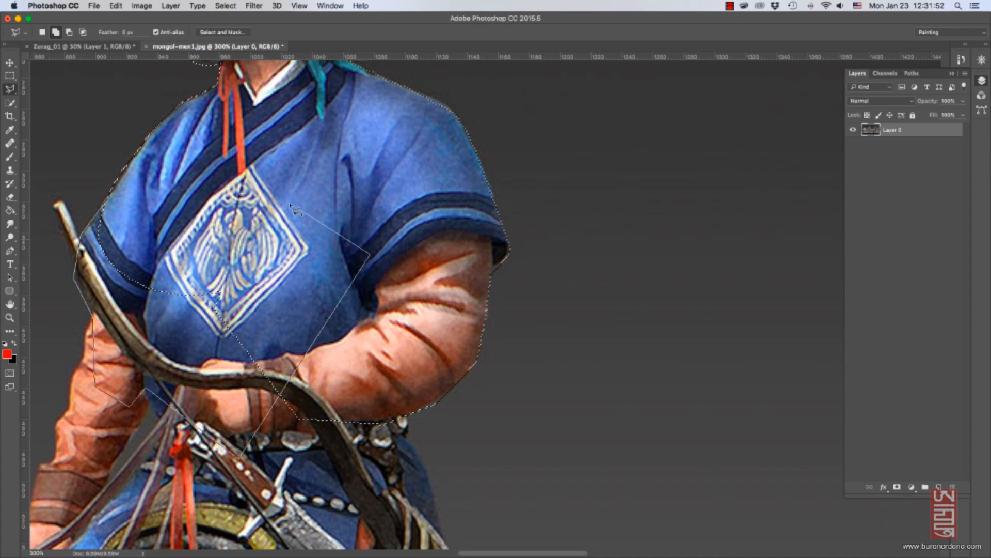
pyautogui.doubleClick(252, 170)
# Extend the selection along the rider's lower coat, quiver and the horse's rump with the Magnetic Lasso.
pyautogui.press('z')
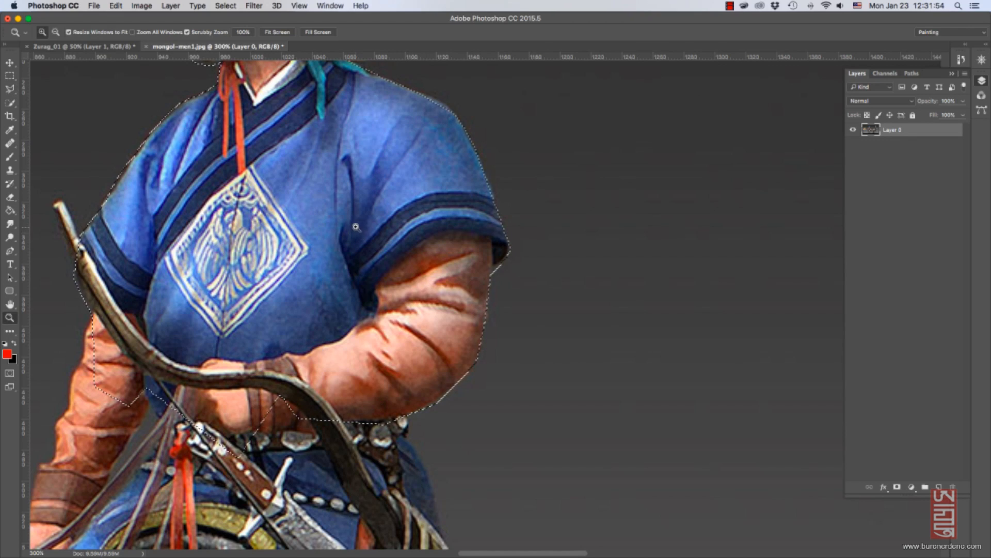
pyautogui.keyDown('alt'); pyautogui.click(362, 232); pyautogui.keyUp('alt')
pyautogui.click(10, 89)
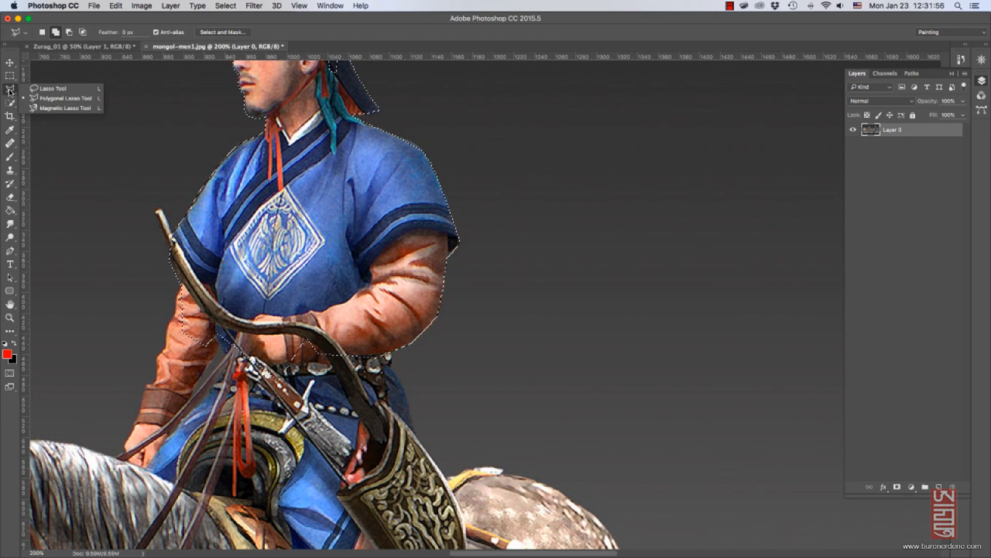
pyautogui.click(51, 108)
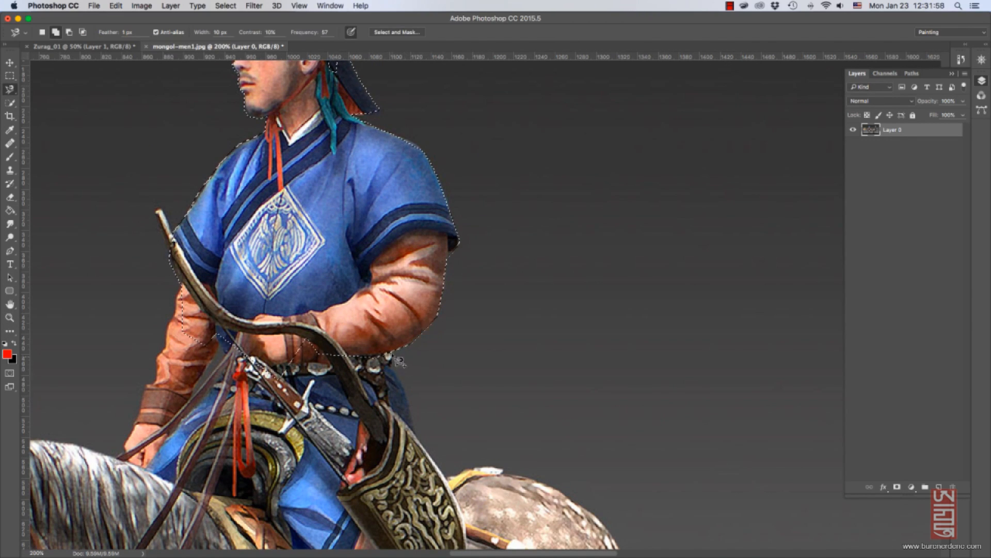
pyautogui.moveTo(398, 375)
pyautogui.mouseDown()
pyautogui.moveTo(422, 411)
pyautogui.moveTo(423, 454)
pyautogui.moveTo(461, 493)
pyautogui.moveTo(474, 466)
pyautogui.moveTo(530, 452)
pyautogui.moveTo(559, 492)
pyautogui.moveTo(594, 514)
pyautogui.moveTo(539, 528)
pyautogui.moveTo(311, 384)
pyautogui.moveTo(379, 330)
pyautogui.mouseUp()
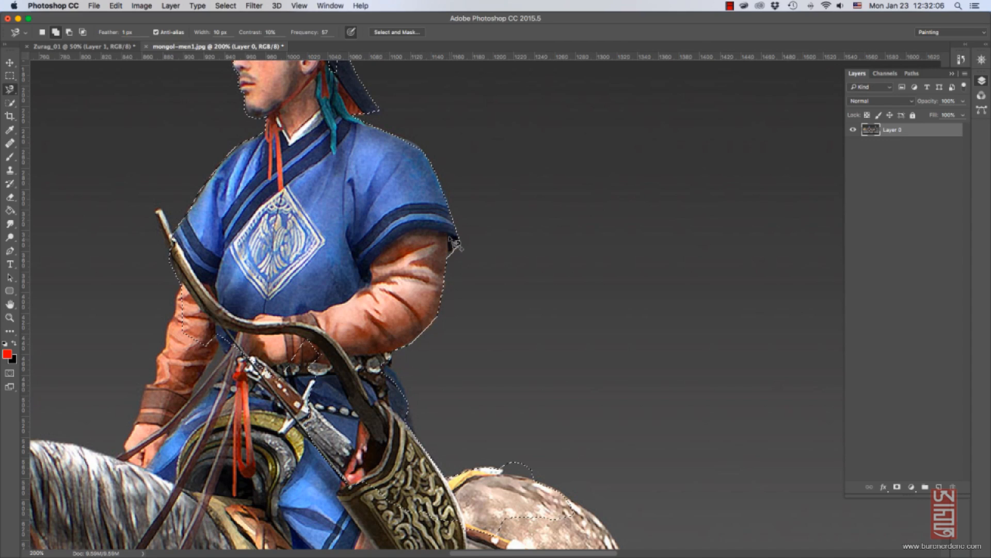
pyautogui.click(448, 250)
# Switch back to the Quick Selection tool with both riders in view.
pyautogui.press('z')
pyautogui.keyDown('alt'); pyautogui.click(448, 250); pyautogui.keyUp('alt')
pyautogui.keyDown('alt'); pyautogui.click(449, 250); pyautogui.keyUp('alt')
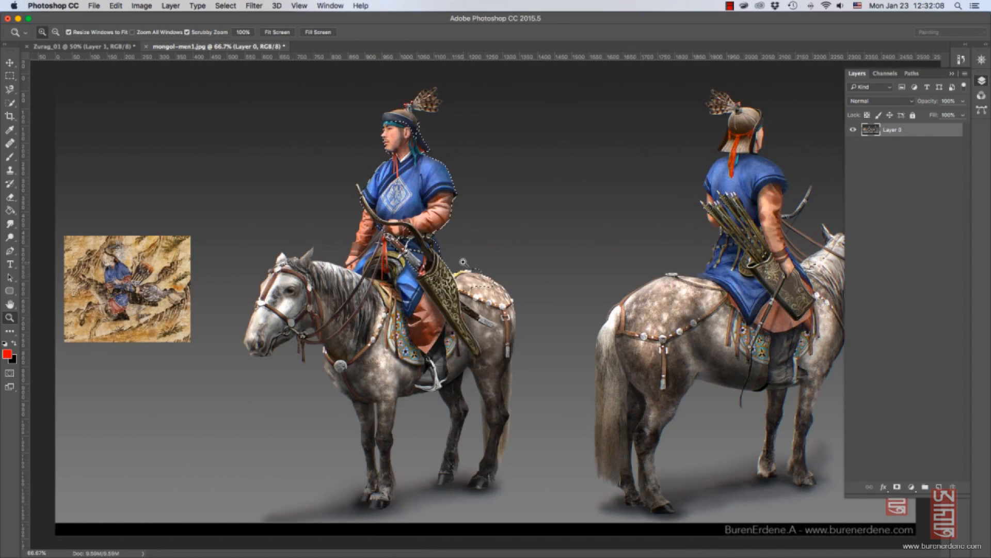
pyautogui.click(13, 105)
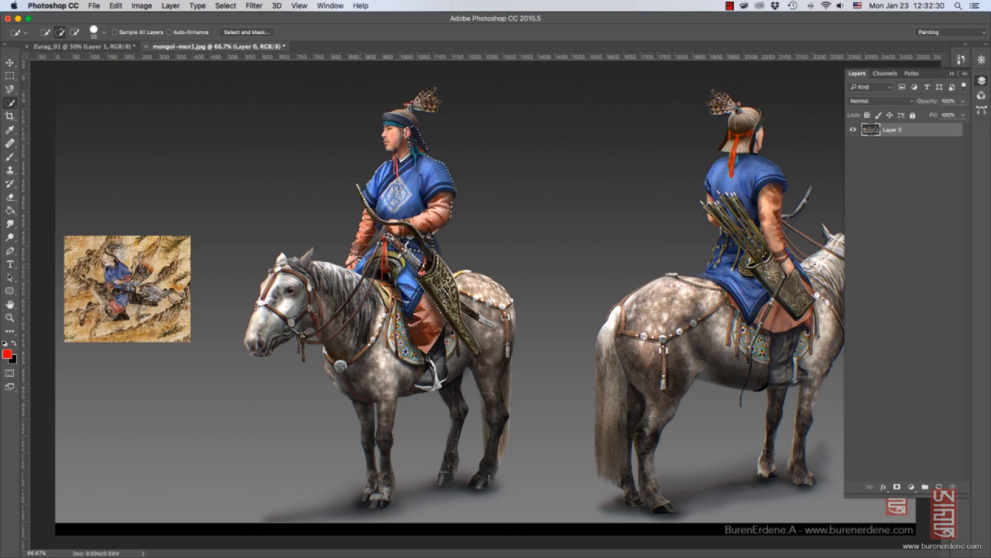
# Extend the selection over the left horse's rump, hind leg, head and chest with the Quick Selection tool.
pyautogui.moveTo(457, 285); pyautogui.dragTo(483, 284)
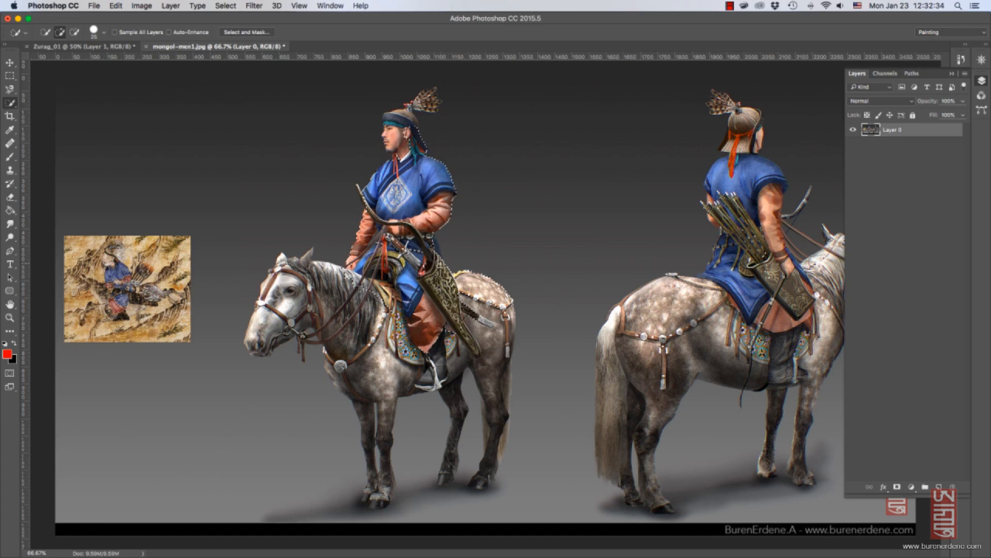
pyautogui.click(506, 303)
pyautogui.click(367, 299)
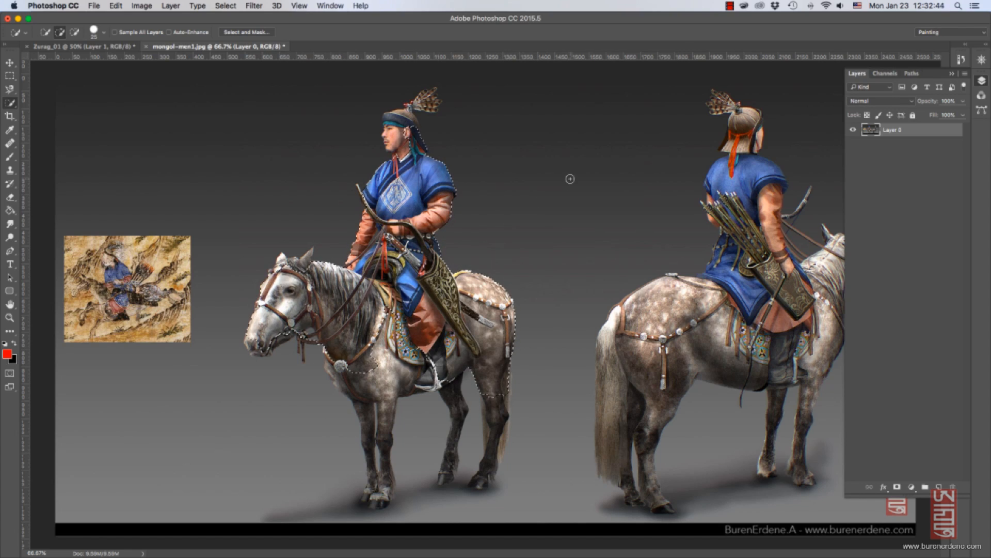
# Delete the selected rider and horse area, undo the deletion, and try shifting the selected pixels with the Move tool.
pyautogui.press('Delete')
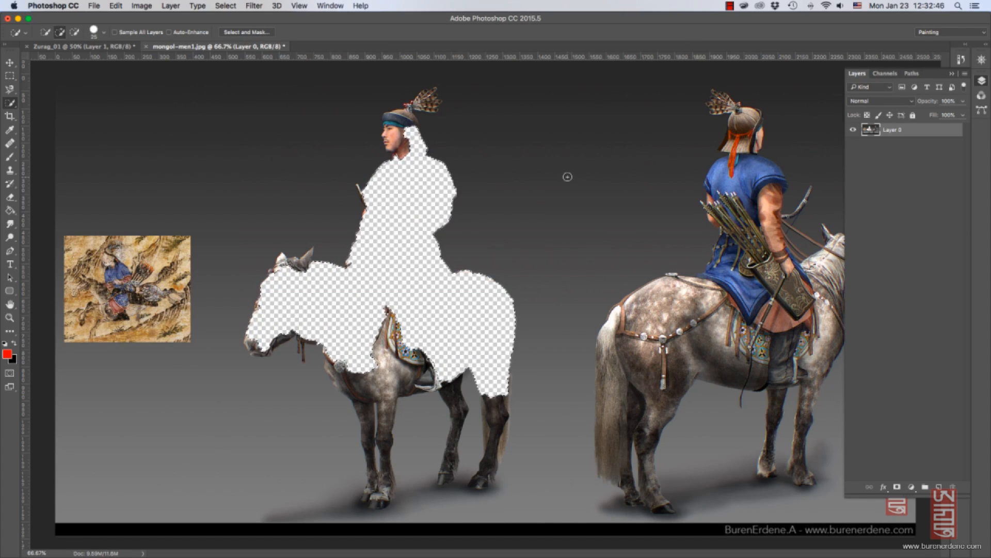
pyautogui.hotkey('ctrl', 'z')
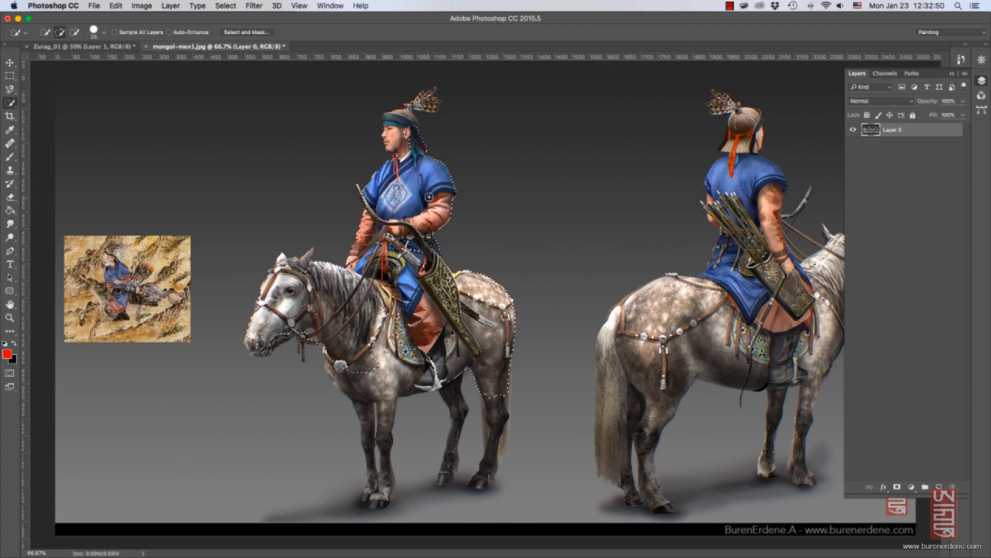
pyautogui.press('v')
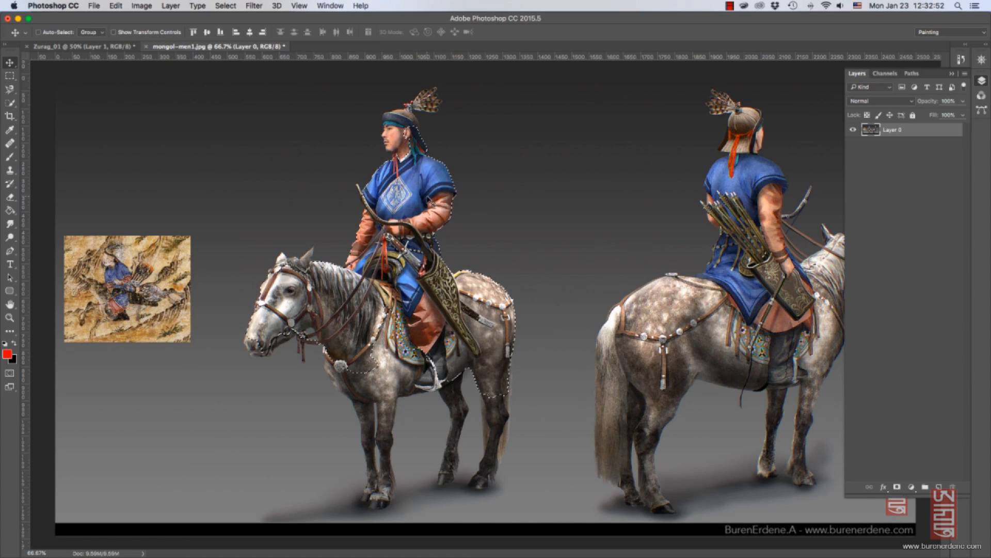
pyautogui.moveTo(429, 310); pyautogui.dragTo(444, 339)
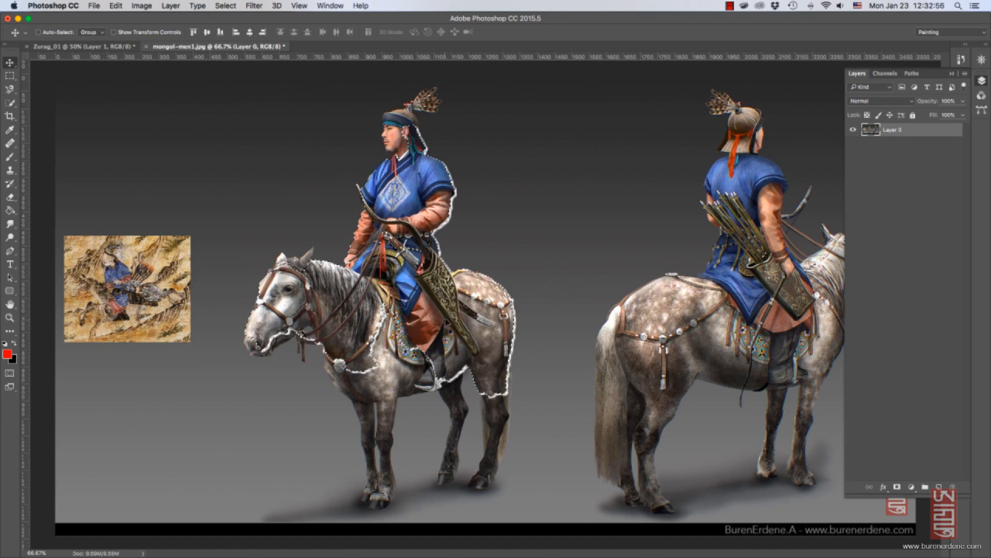
# Try cropping the image to an area around the left rider and his horse with the Crop tool.
pyautogui.click(10, 118)
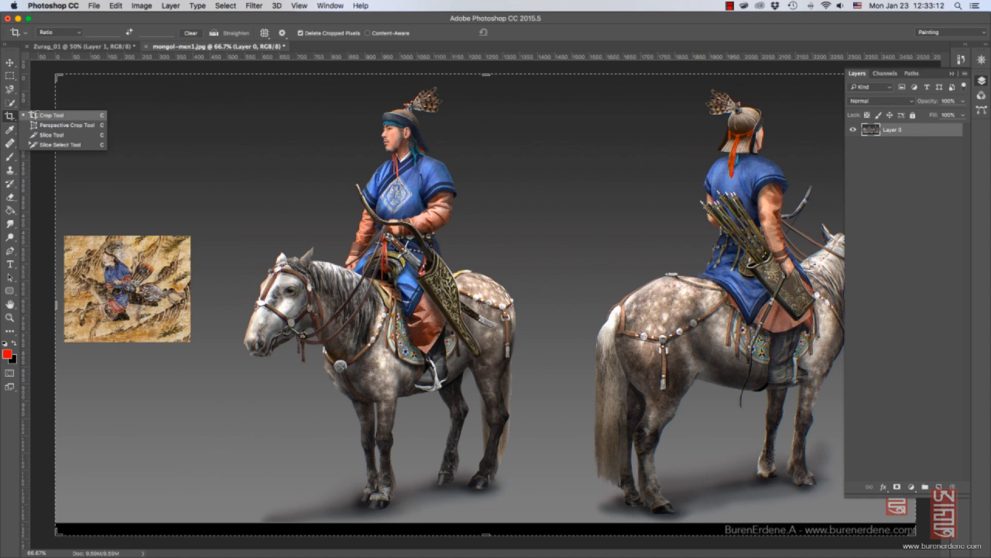
pyautogui.click(35, 115)
pyautogui.moveTo(205, 134); pyautogui.dragTo(663, 384)
pyautogui.press('Return')
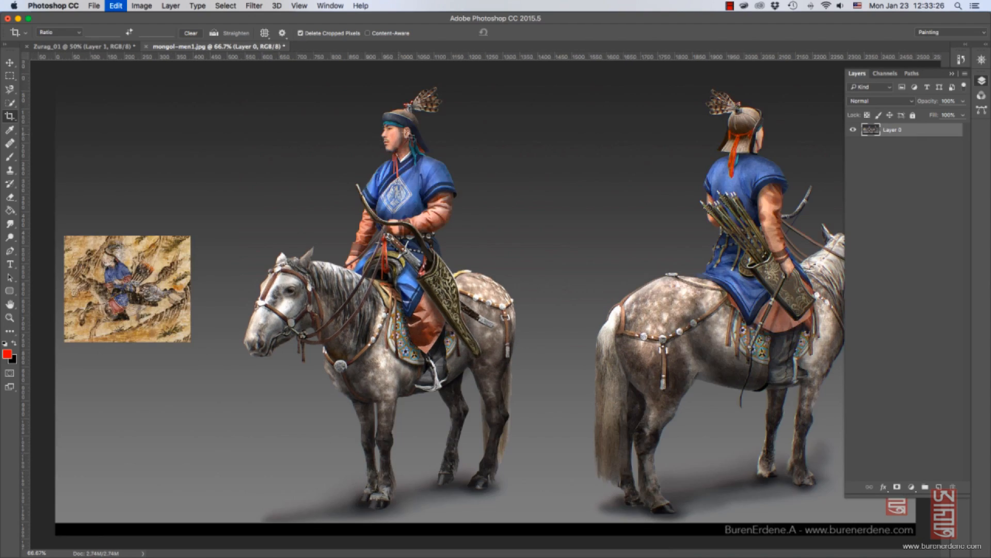
# Crop the image to the area between the two riders and undo that crop.
pyautogui.moveTo(438, 126); pyautogui.dragTo(741, 422)
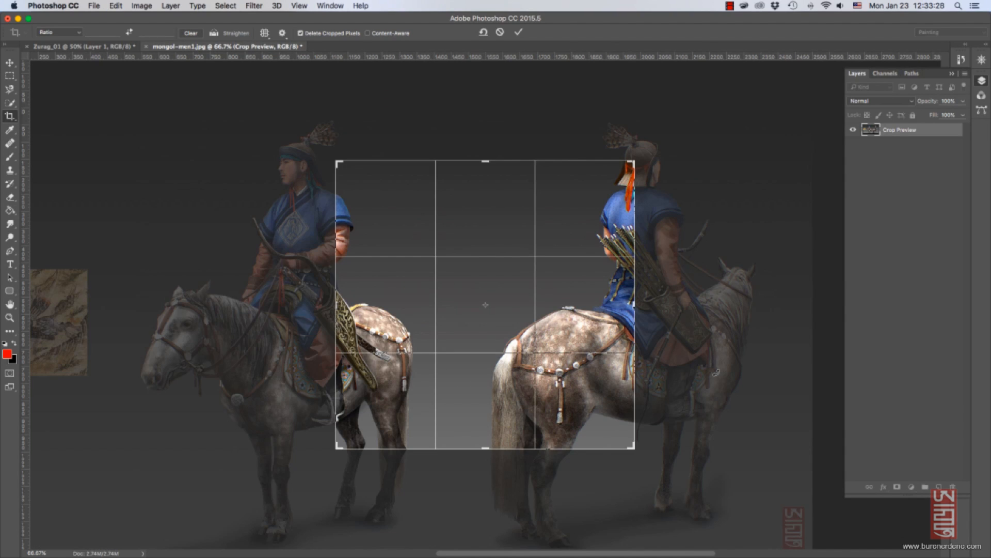
pyautogui.press('Return')
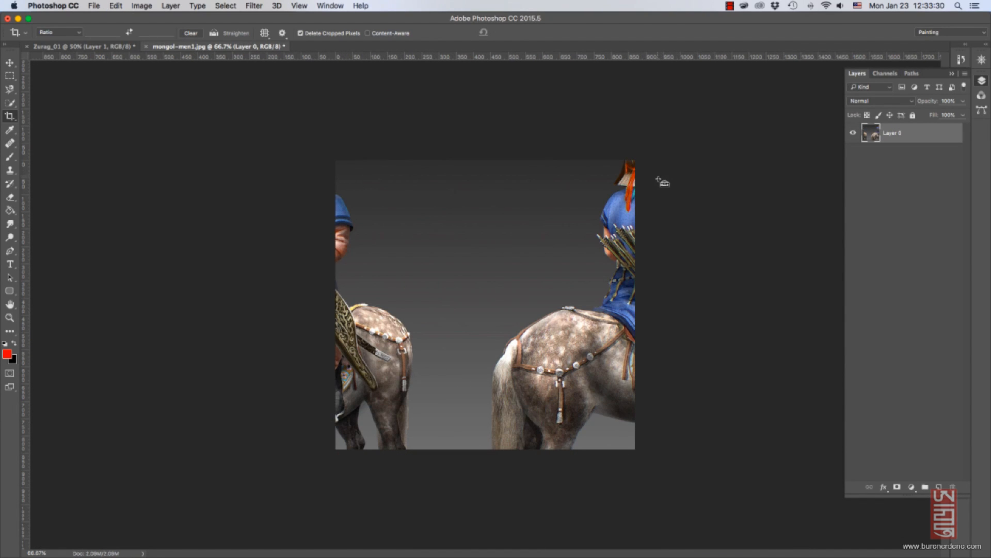
pyautogui.press('super+z')
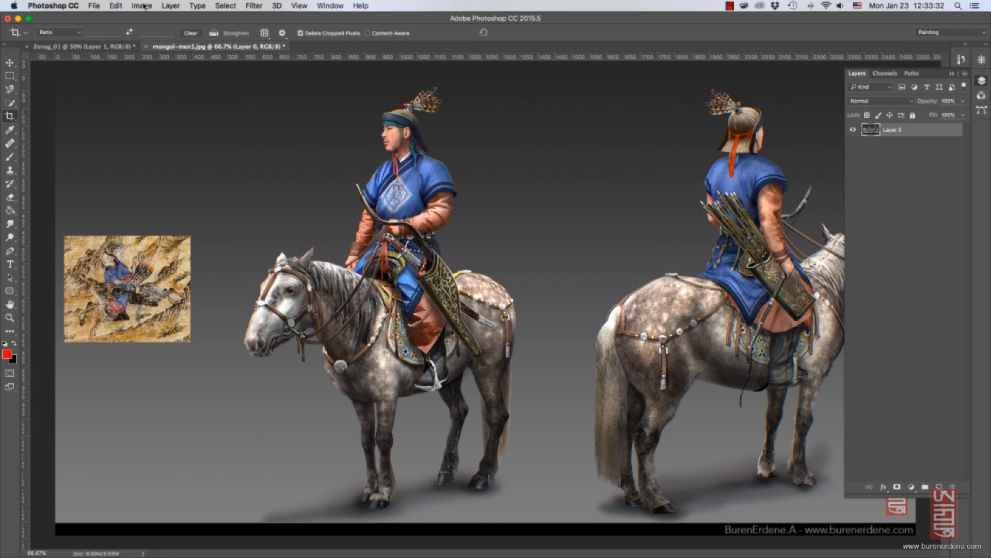
# Check the image's dimensions in pixels and centimeters in the Image Size dialog, then leave it without changes.
pyautogui.click(142, 5)
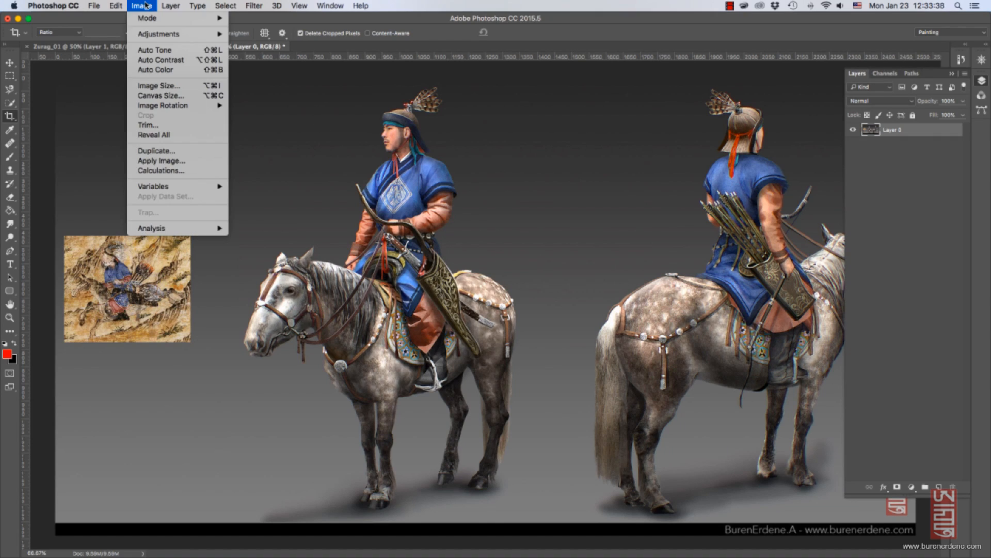
pyautogui.click(165, 85)
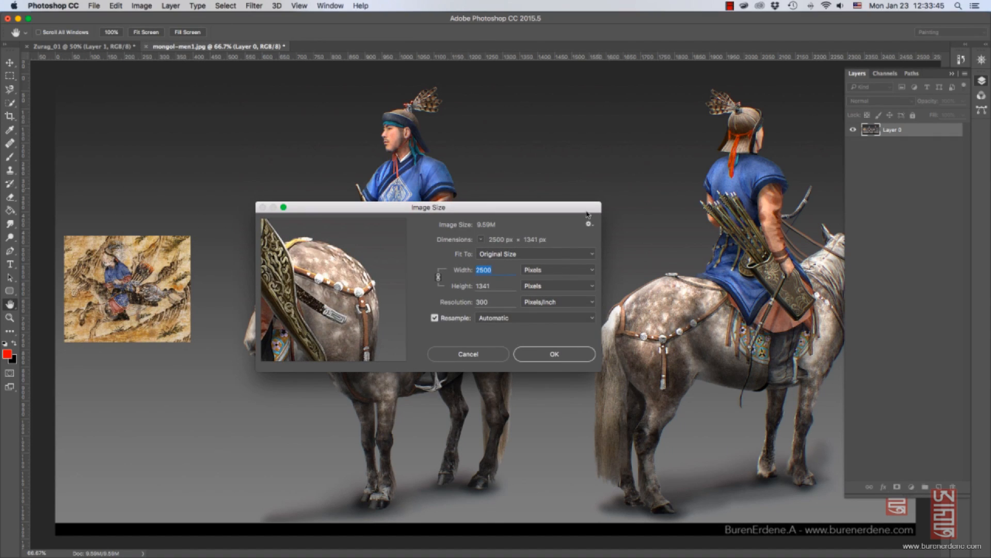
pyautogui.click(558, 270)
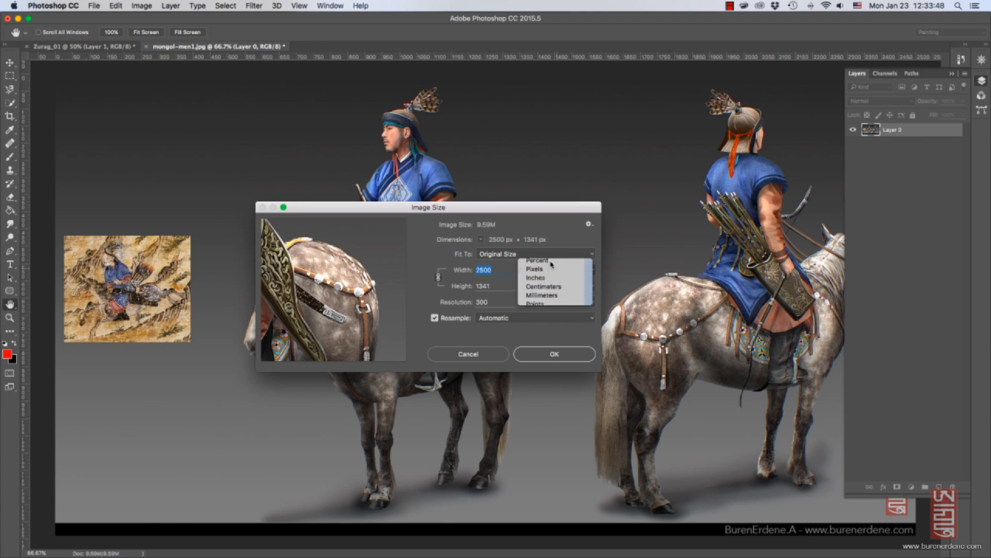
pyautogui.click(555, 269)
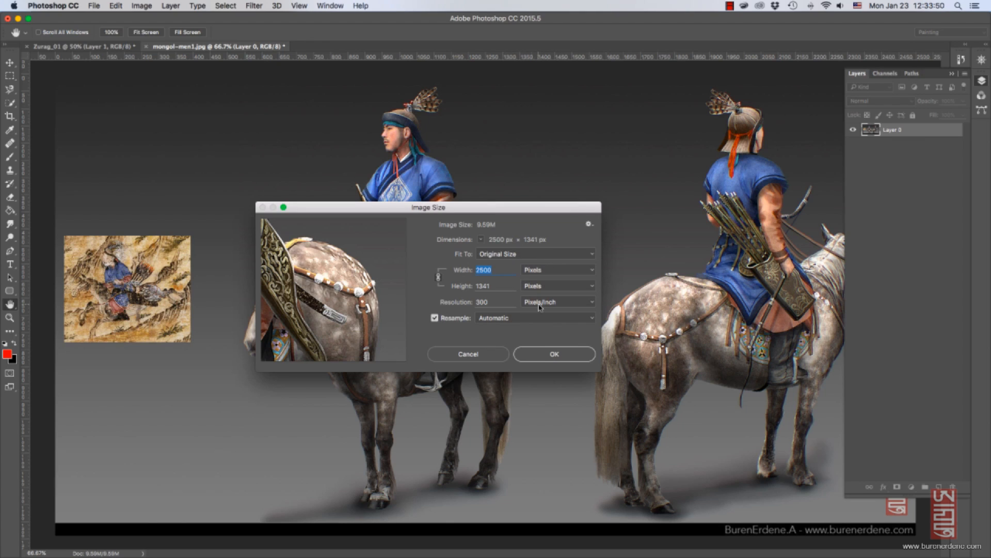
pyautogui.click(559, 270)
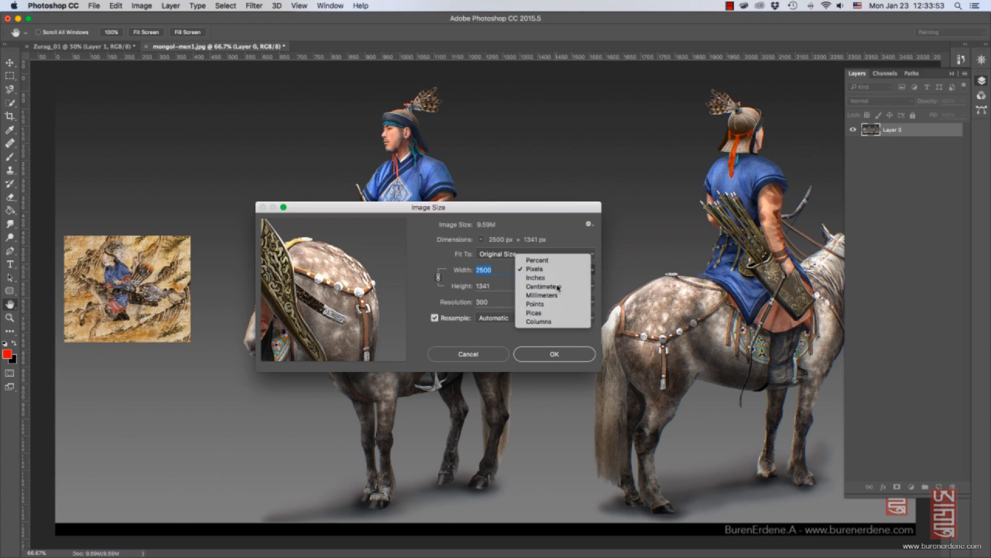
pyautogui.click(558, 286)
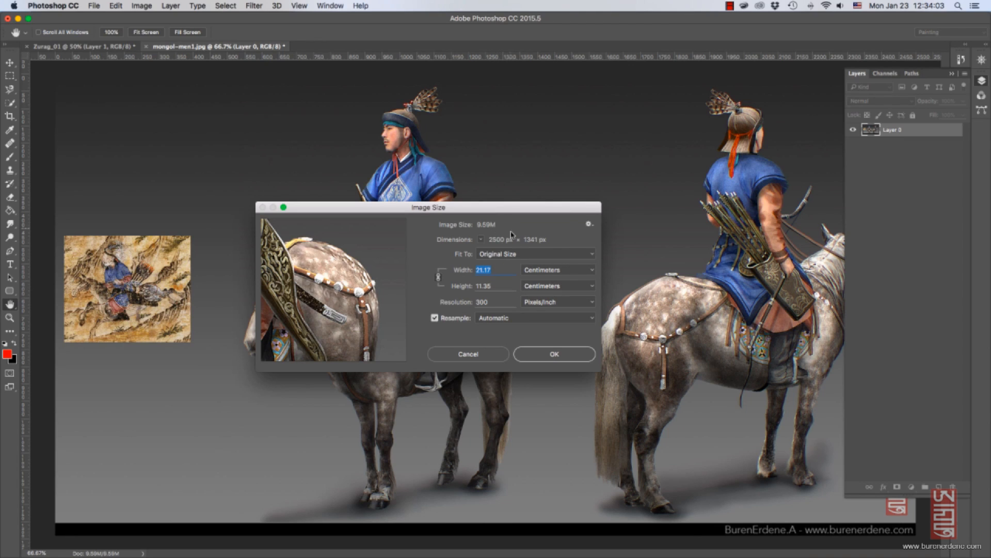
pyautogui.click(477, 355)
# Crop the image to about 969 by 486 px around the left rider's upper body.
pyautogui.press('c')
pyautogui.moveTo(237, 118); pyautogui.dragTo(569, 283)
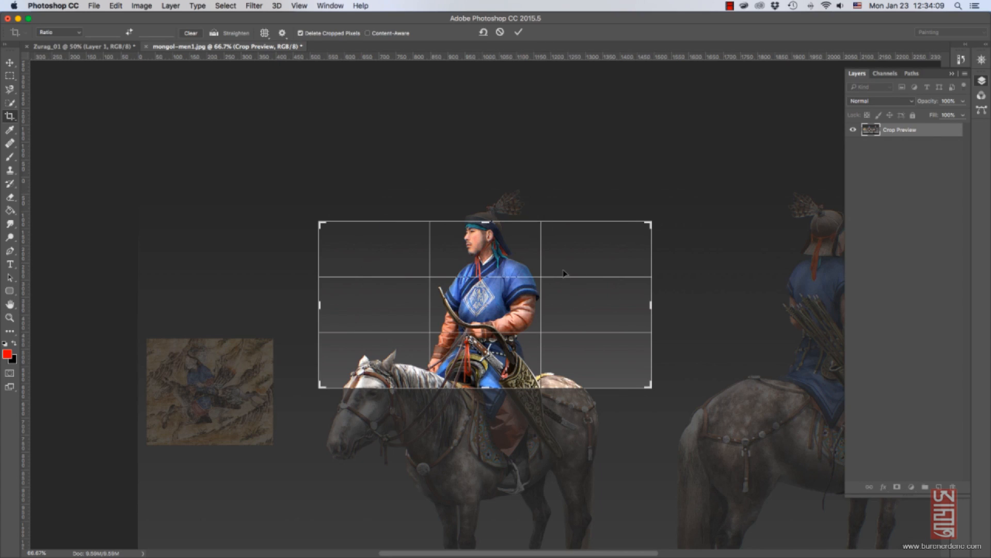
pyautogui.press('Return')
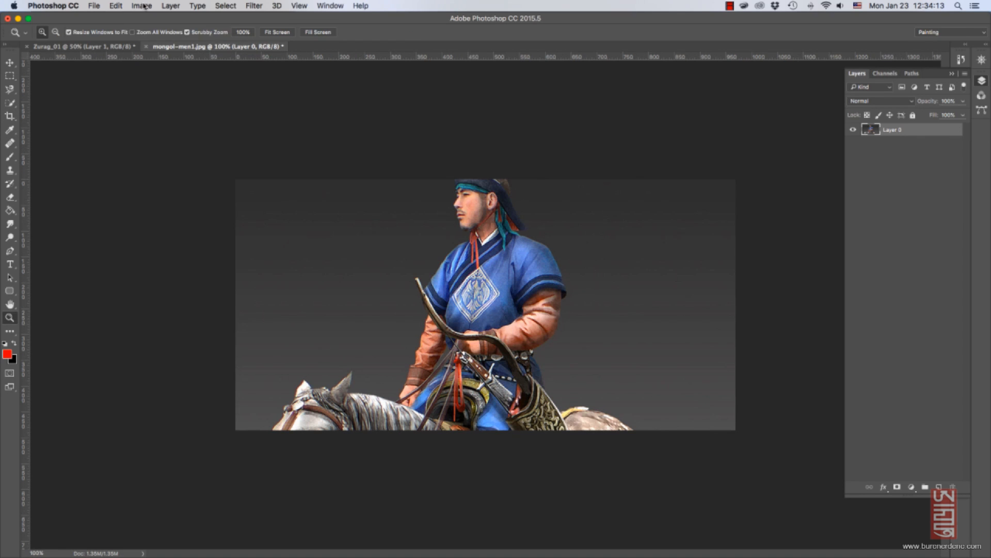
# Resample the cropped image to 72 pixels/inch with its size in centimeters, then revert to the full uncropped picture.
pyautogui.click(141, 6)
pyautogui.click(169, 85)
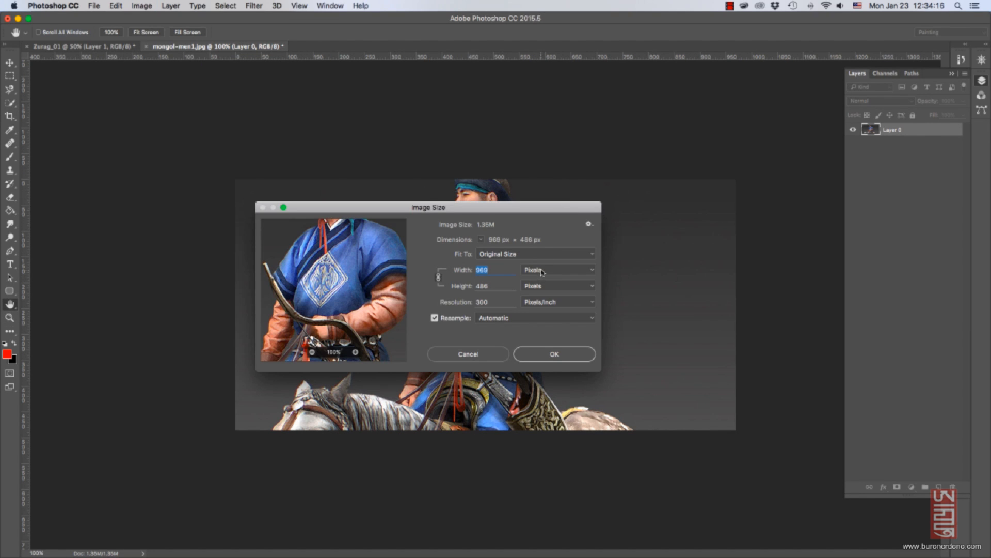
pyautogui.click(542, 271)
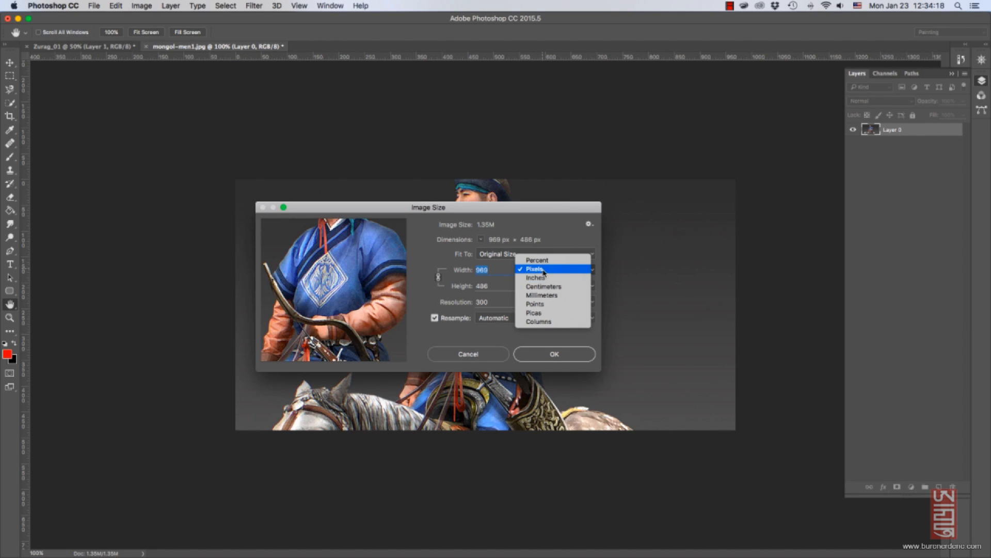
pyautogui.click(547, 287)
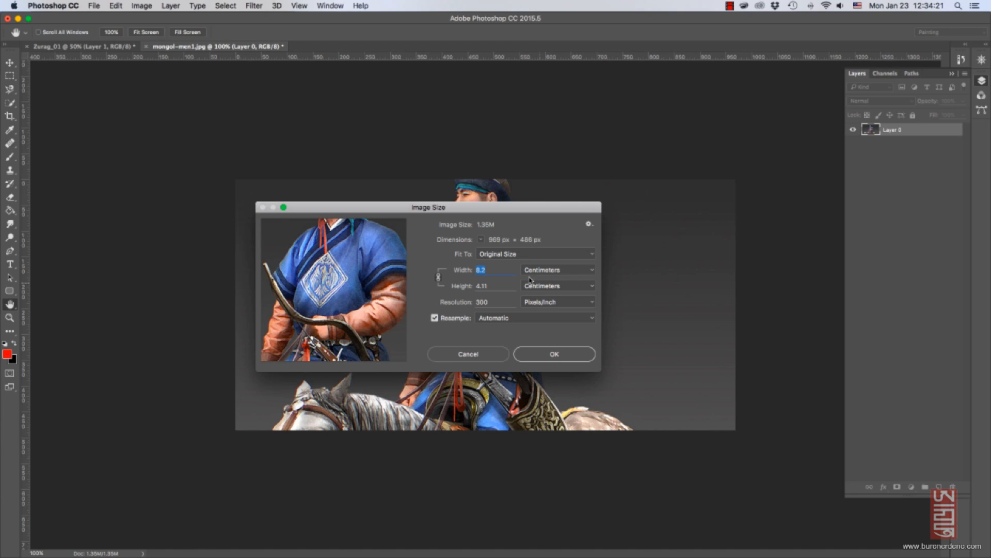
pyautogui.doubleClick(489, 300)
pyautogui.write('72')
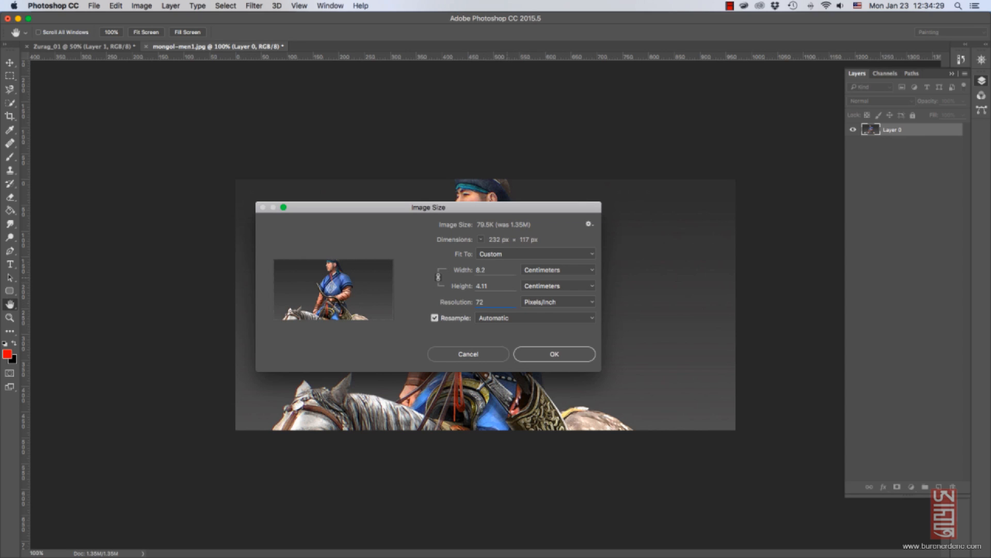
pyautogui.press('Return')
pyautogui.press('z')
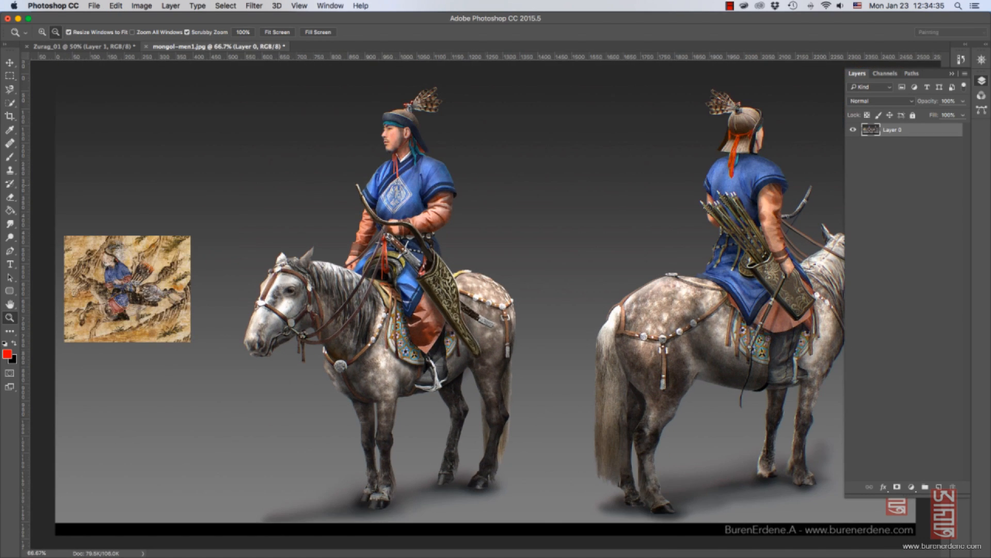
# Try a crop of the full picture constrained to a 25 by 21 ratio.
pyautogui.press('c')
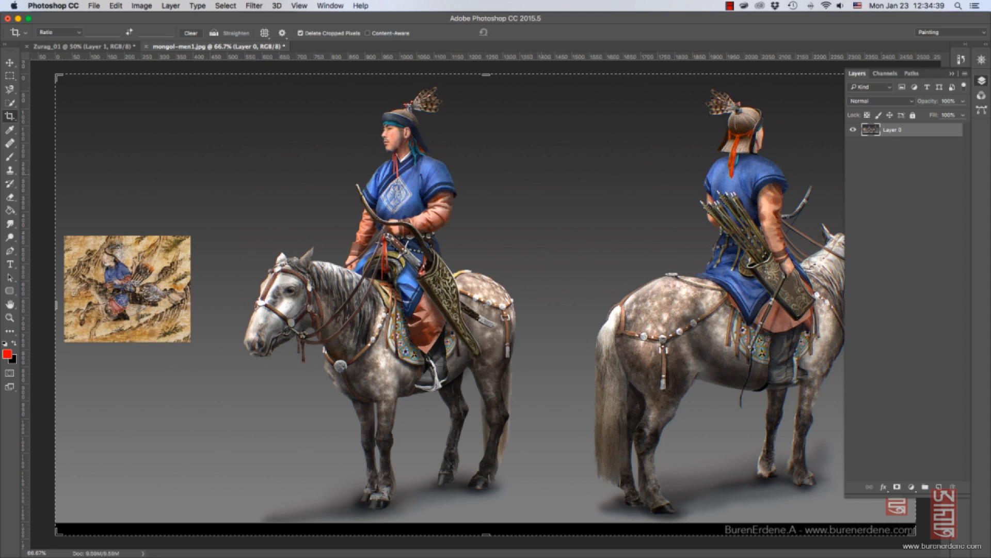
pyautogui.click(80, 33)
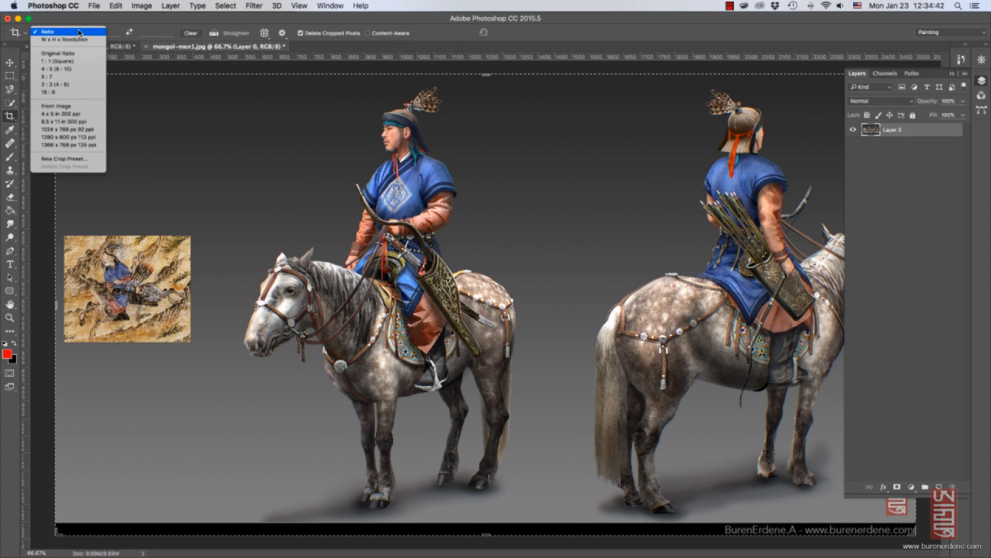
pyautogui.click(79, 32)
pyautogui.click(147, 33)
pyautogui.write('21')
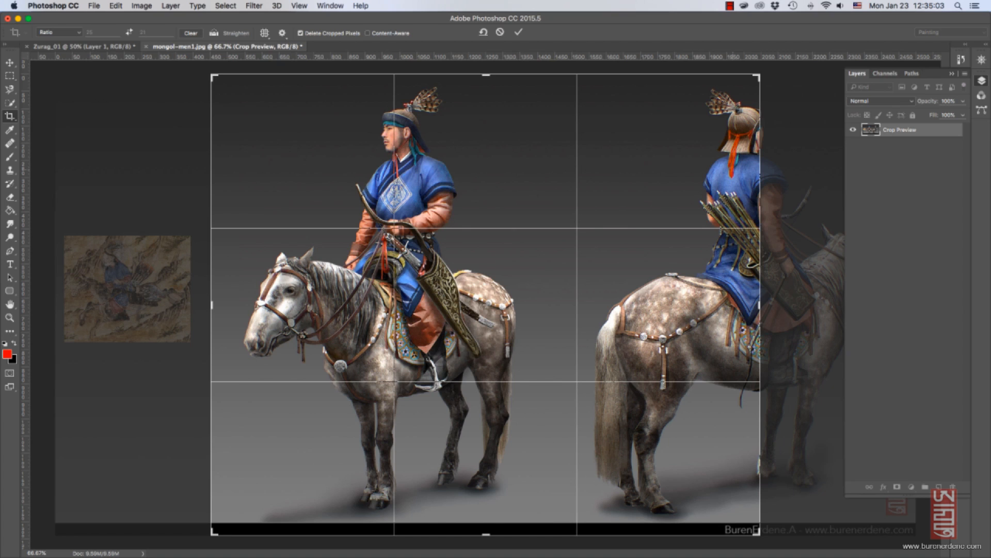
pyautogui.press('Return')
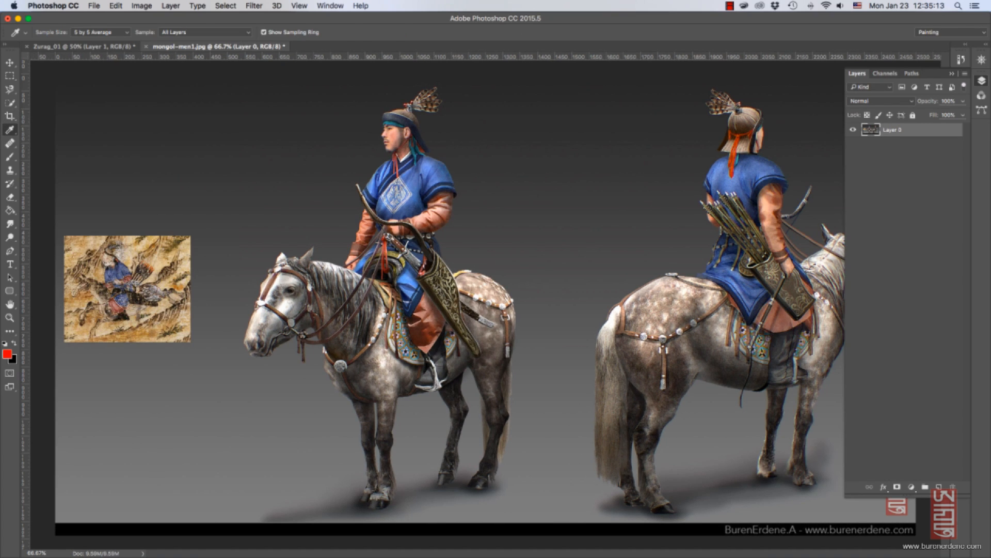
# Sample colors with the Eyedropper from the small painting across to the horse and from the left rider's sleeve to his blue coat.
pyautogui.moveTo(150, 274)
pyautogui.mouseDown()
pyautogui.moveTo(106, 241)
pyautogui.moveTo(57, 261)
pyautogui.moveTo(88, 261)
pyautogui.moveTo(130, 326)
pyautogui.moveTo(261, 332)
pyautogui.moveTo(262, 316)
pyautogui.moveTo(270, 323)
pyautogui.mouseUp()
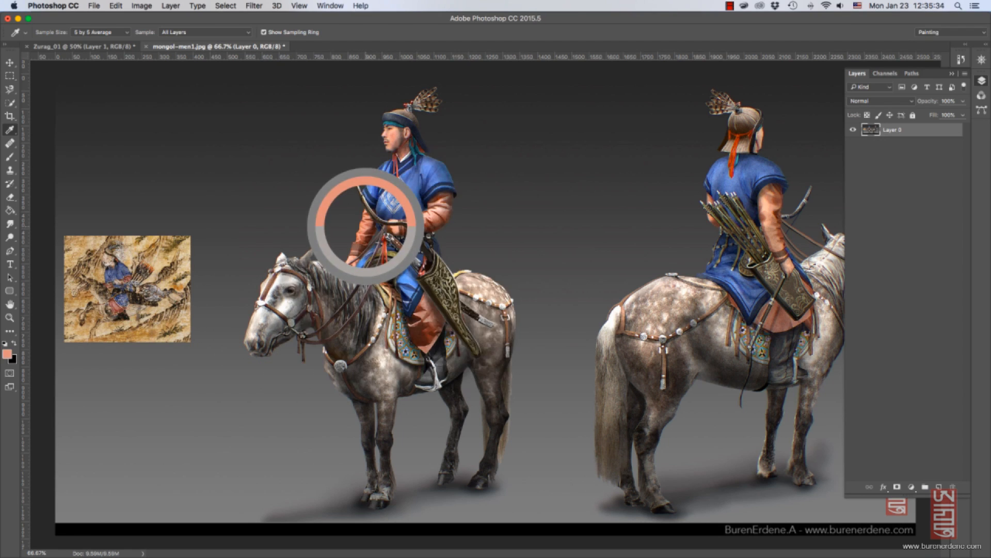
pyautogui.moveTo(347, 221); pyautogui.dragTo(436, 177)
# Sample the dark background beside the left rider with the Eyedropper at Point Sample and at 3 by 3 Average.
pyautogui.click(101, 32)
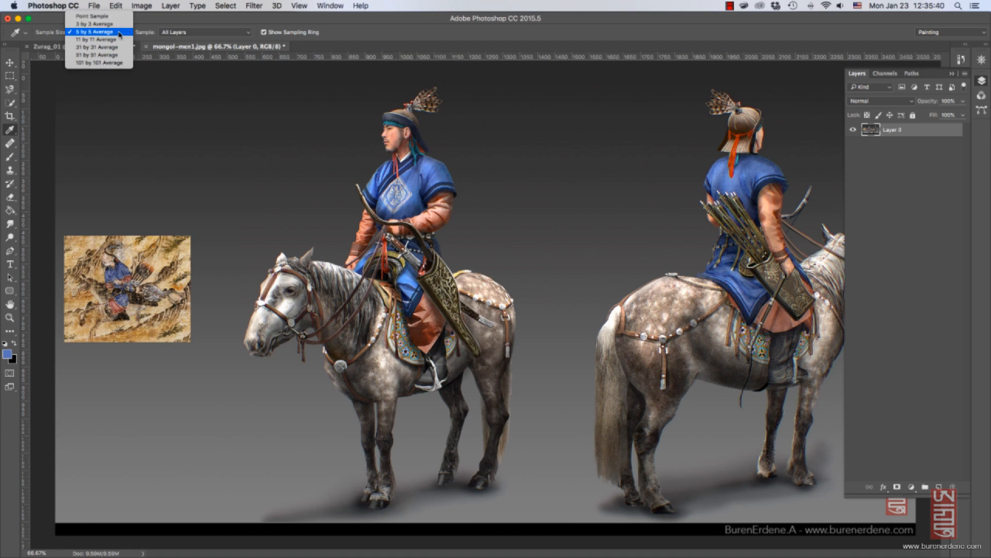
pyautogui.click(117, 17)
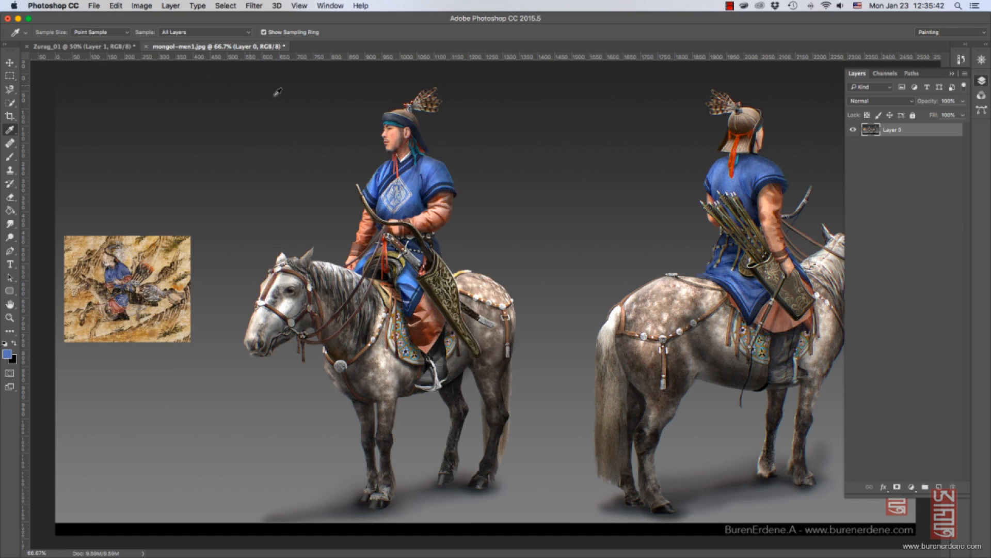
pyautogui.moveTo(348, 199); pyautogui.dragTo(348, 199)
pyautogui.click(119, 34)
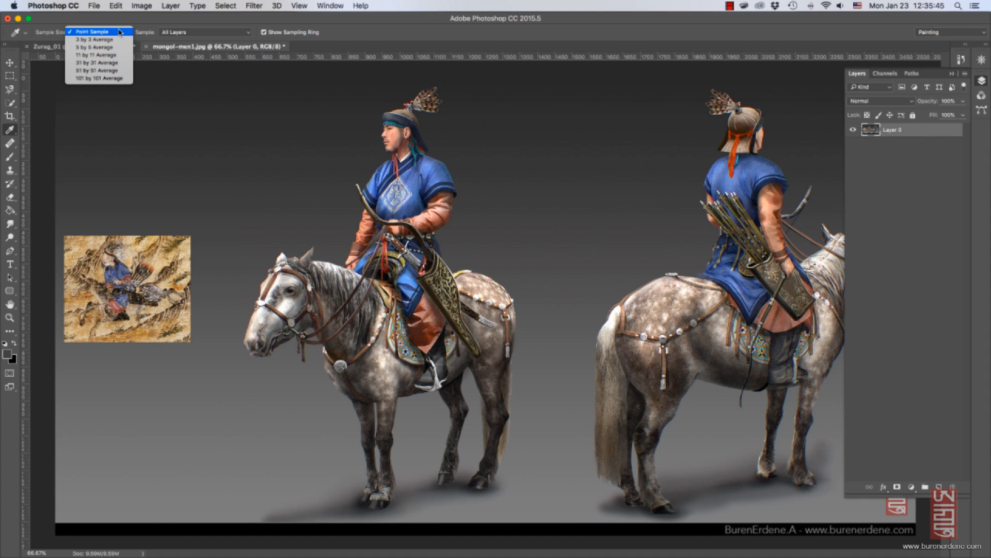
pyautogui.click(119, 41)
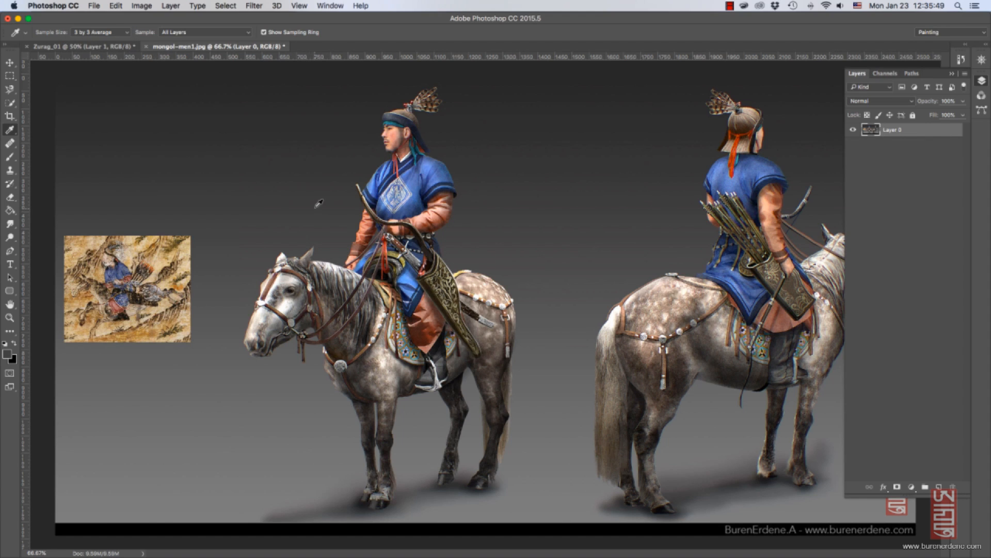
pyautogui.moveTo(318, 203); pyautogui.dragTo(316, 242)
# Sample the left rider's sleeve and coat at 11 by 11 Average, and set the sample size to 51 by 51 Average.
pyautogui.click(120, 33)
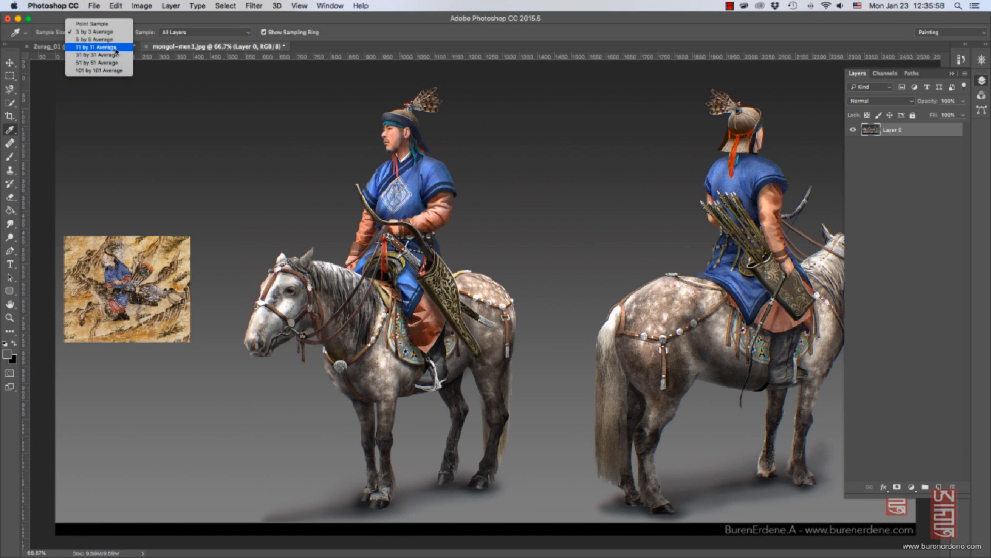
pyautogui.click(98, 47)
pyautogui.click(439, 205)
pyautogui.moveTo(440, 205); pyautogui.dragTo(415, 197)
pyautogui.click(116, 33)
pyautogui.click(127, 53)
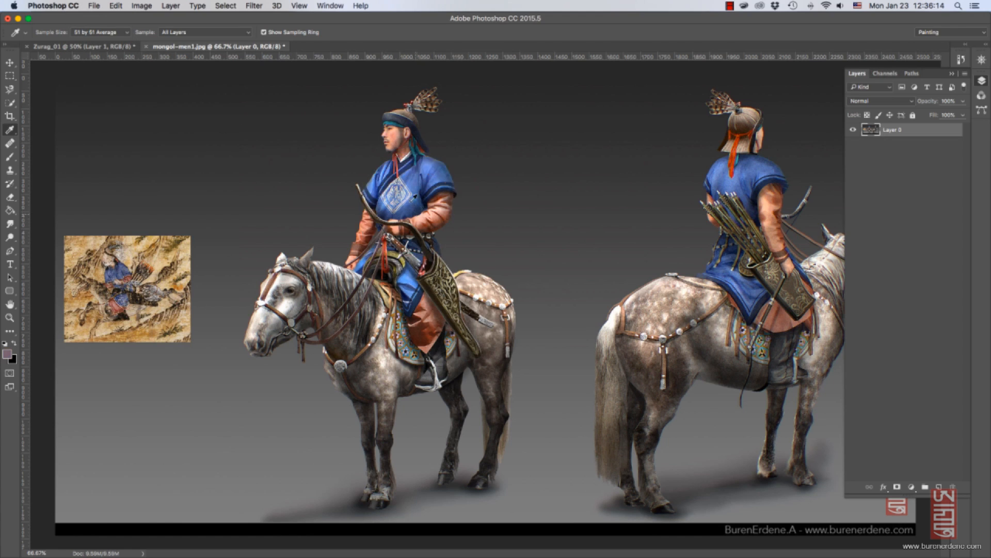
# Set the Eyedropper sample size to 101 by 101 Average and sample the left rider's sleeve area and blue coat.
pyautogui.click(117, 31)
pyautogui.click(104, 42)
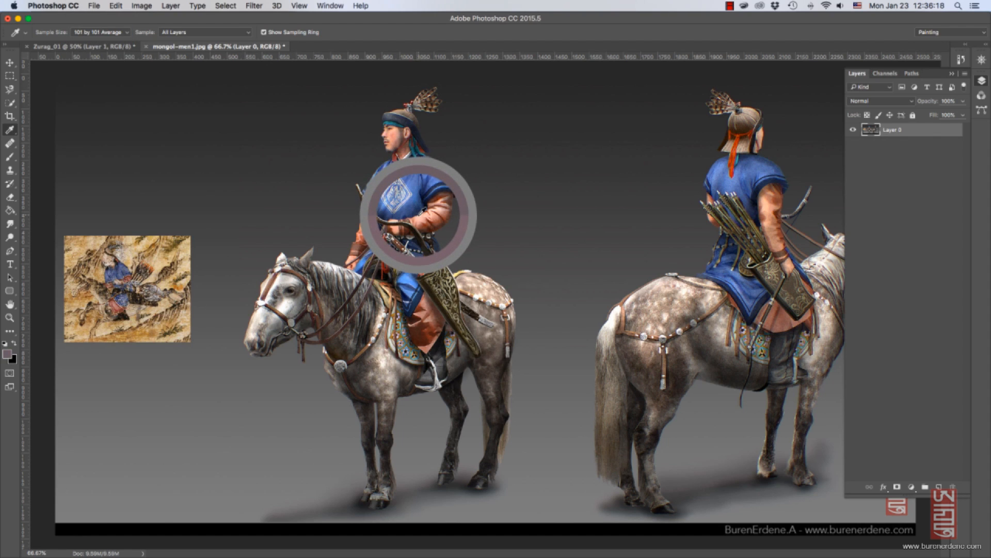
pyautogui.moveTo(425, 225)
pyautogui.mouseDown()
pyautogui.moveTo(430, 235)
pyautogui.moveTo(418, 213)
pyautogui.mouseUp()
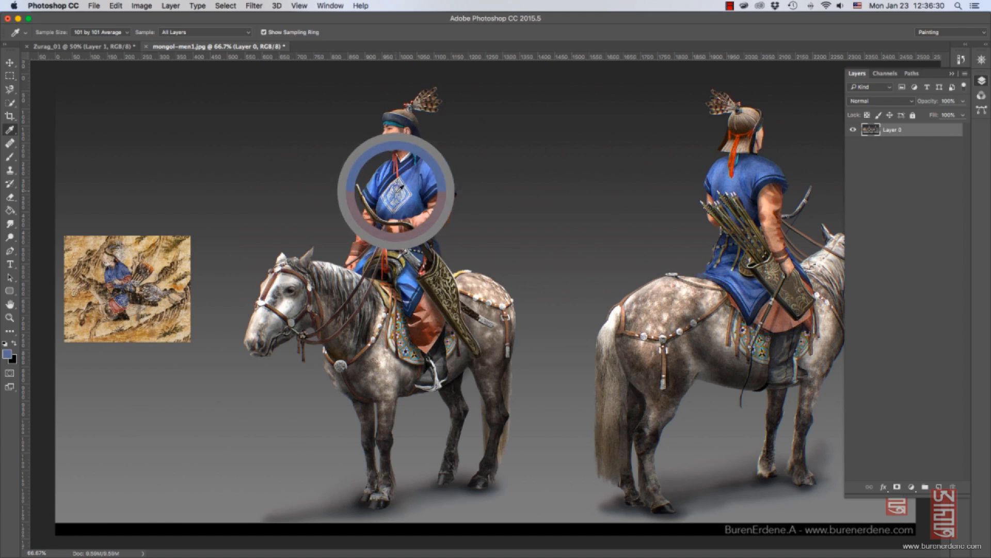
pyautogui.moveTo(402, 187); pyautogui.dragTo(401, 182)
pyautogui.click(124, 32)
pyautogui.click(92, 9)
# Switch to the Healing Brush at 125 px and try a dab over the figure's head in the small painting.
pyautogui.click(10, 144)
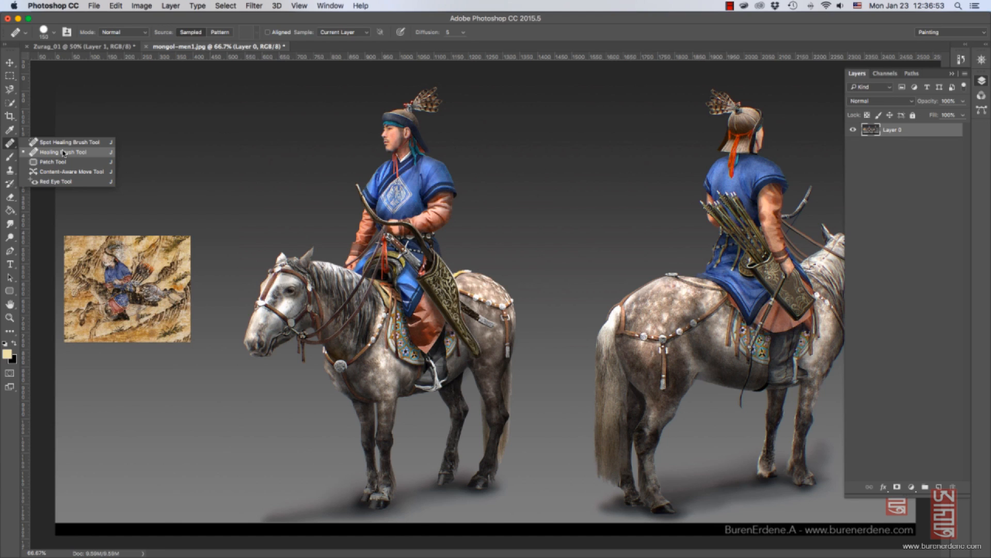
pyautogui.click(63, 153)
pyautogui.press('[')
pyautogui.press('[')
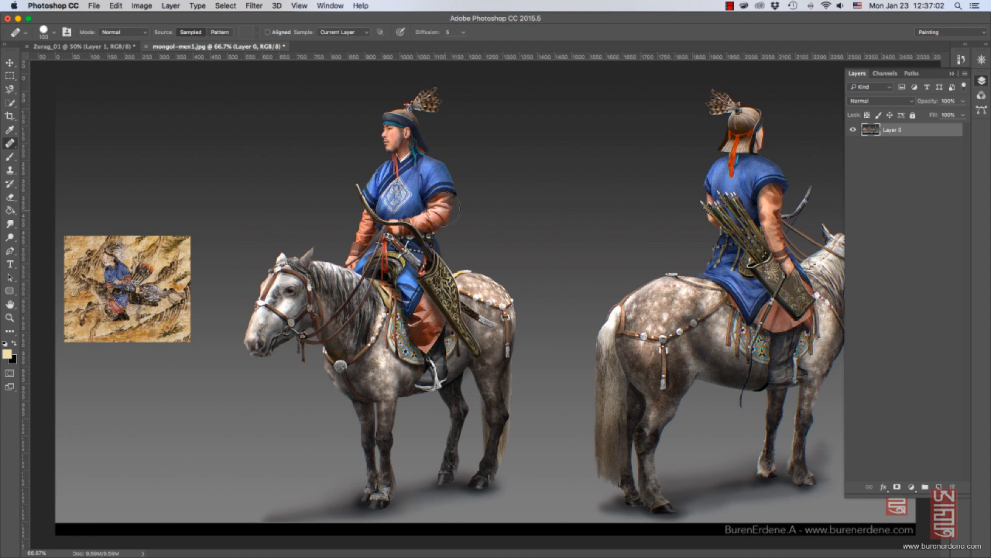
pyautogui.press(']')
pyautogui.click(120, 257)
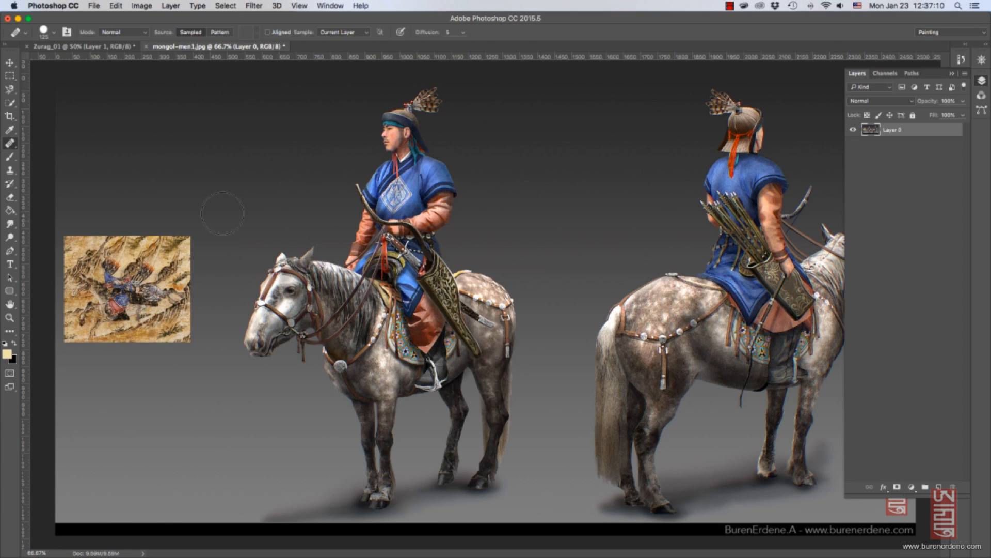
# Heal patches of the small painting's texture onto the dark background between the two riders.
pyautogui.click(504, 196)
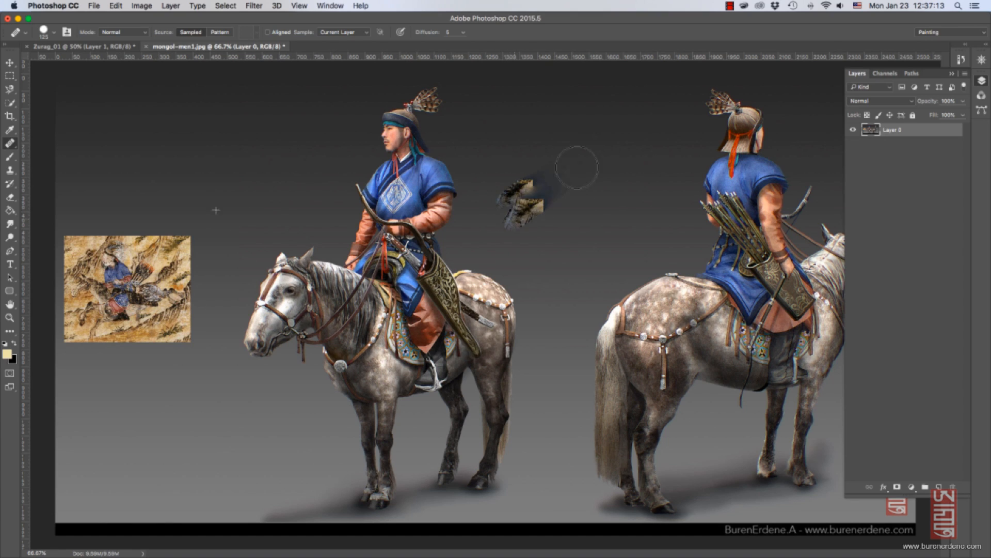
pyautogui.click(548, 219)
pyautogui.click(530, 204)
pyautogui.click(515, 234)
pyautogui.click(501, 250)
pyautogui.click(503, 175)
pyautogui.click(523, 192)
pyautogui.click(561, 208)
pyautogui.click(571, 230)
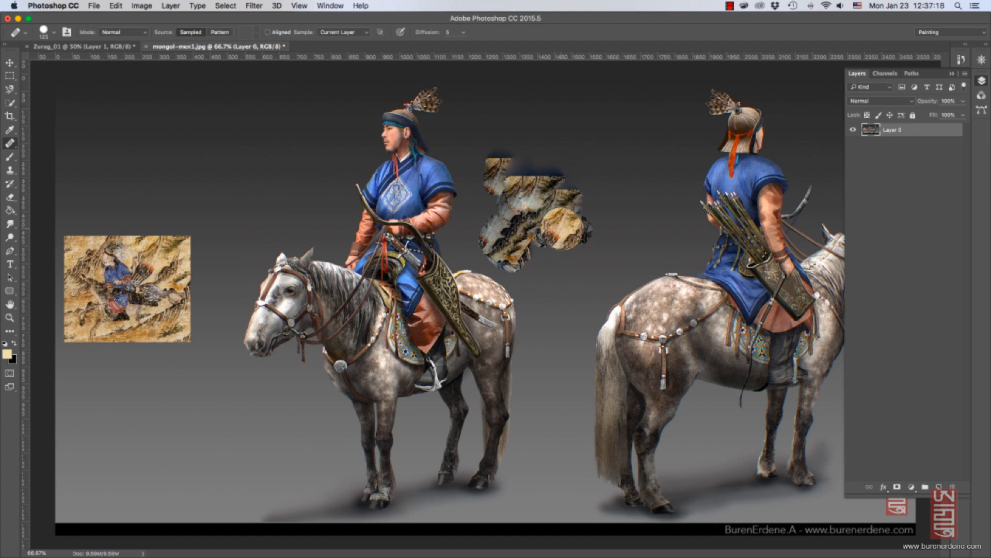
# Set the left rider's blue coat emblem as the healing source and dab copies onto the background above the small painting.
pyautogui.keyDown('alt'); pyautogui.click(376, 190); pyautogui.keyUp('alt')
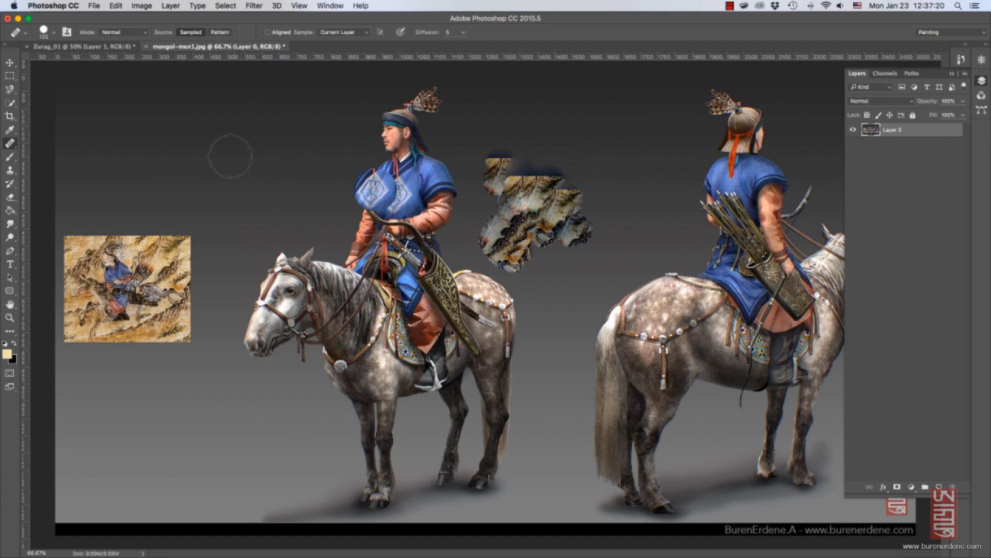
pyautogui.click(242, 157)
pyautogui.click(237, 139)
pyautogui.click(222, 155)
pyautogui.click(218, 166)
pyautogui.click(235, 182)
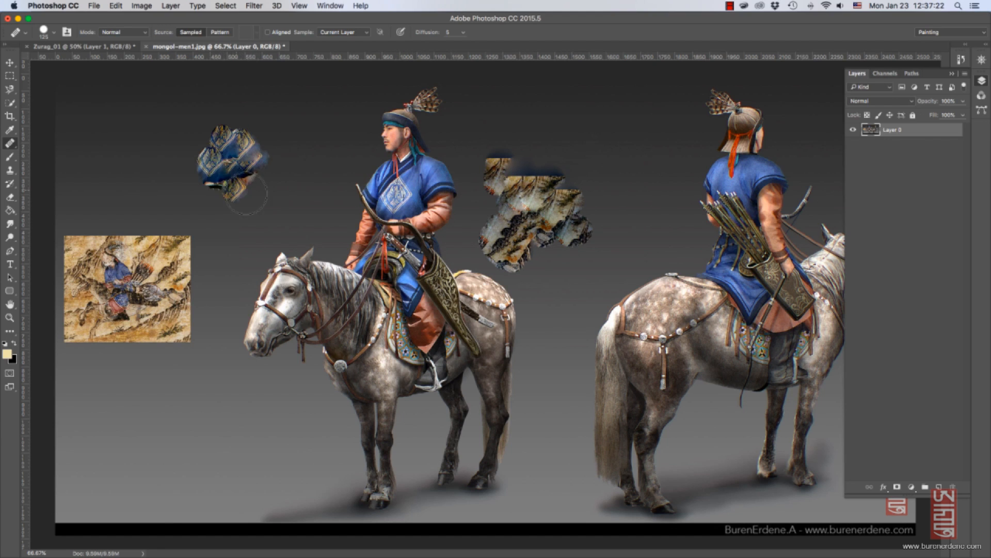
pyautogui.click(252, 181)
pyautogui.click(265, 161)
pyautogui.click(258, 138)
pyautogui.click(234, 128)
pyautogui.click(213, 130)
pyautogui.click(192, 162)
pyautogui.click(206, 197)
pyautogui.click(232, 202)
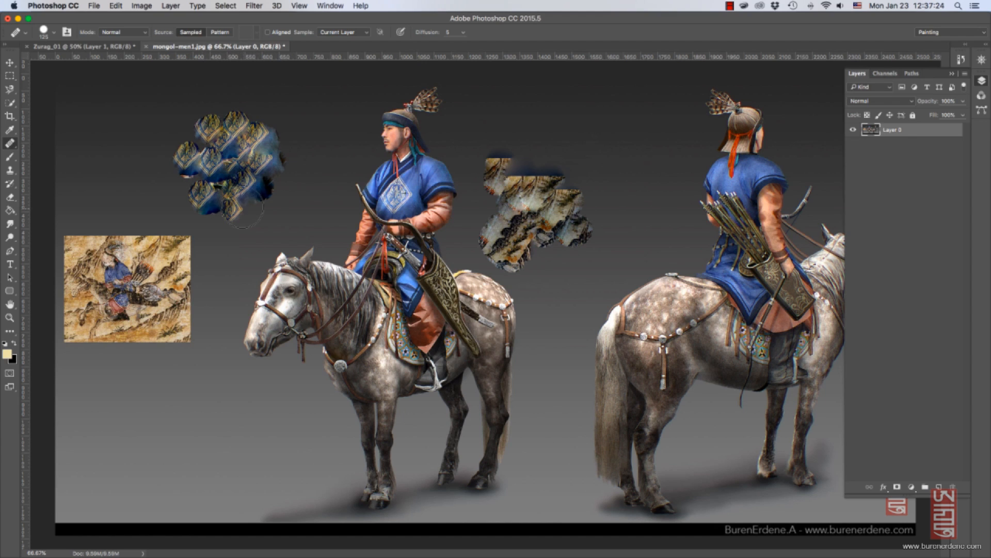
pyautogui.click(244, 199)
pyautogui.click(251, 182)
# Set the left rider's face as the healing source, dab copies over the blue patch, and undo the stray copy between the riders.
pyautogui.keyDown('alt'); pyautogui.click(390, 133); pyautogui.keyUp('alt')
pyautogui.moveTo(263, 144)
pyautogui.mouseDown()
pyautogui.moveTo(268, 155)
pyautogui.moveTo(237, 166)
pyautogui.moveTo(265, 181)
pyautogui.mouseUp()
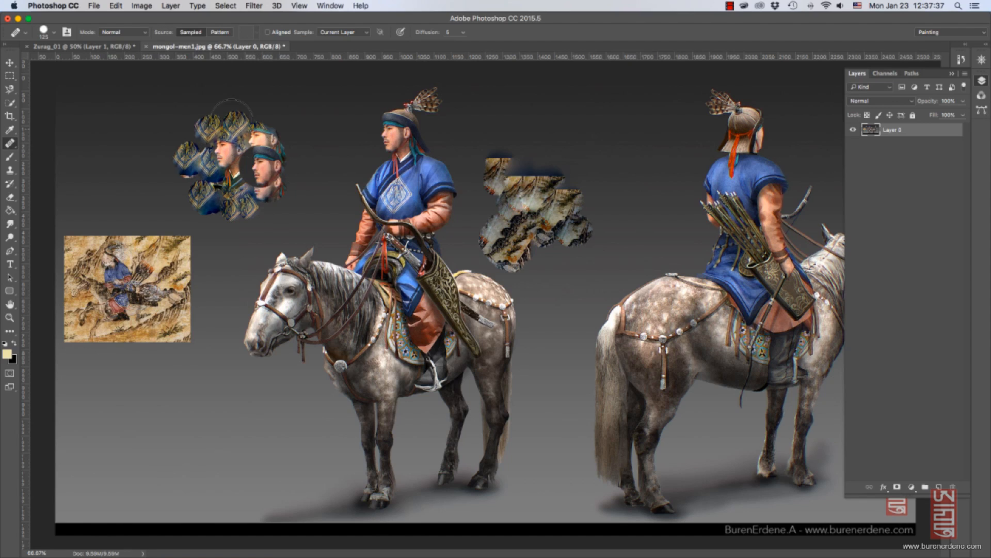
pyautogui.moveTo(234, 119); pyautogui.dragTo(239, 128)
pyautogui.moveTo(214, 119); pyautogui.dragTo(201, 157)
pyautogui.moveTo(216, 204); pyautogui.dragTo(251, 210)
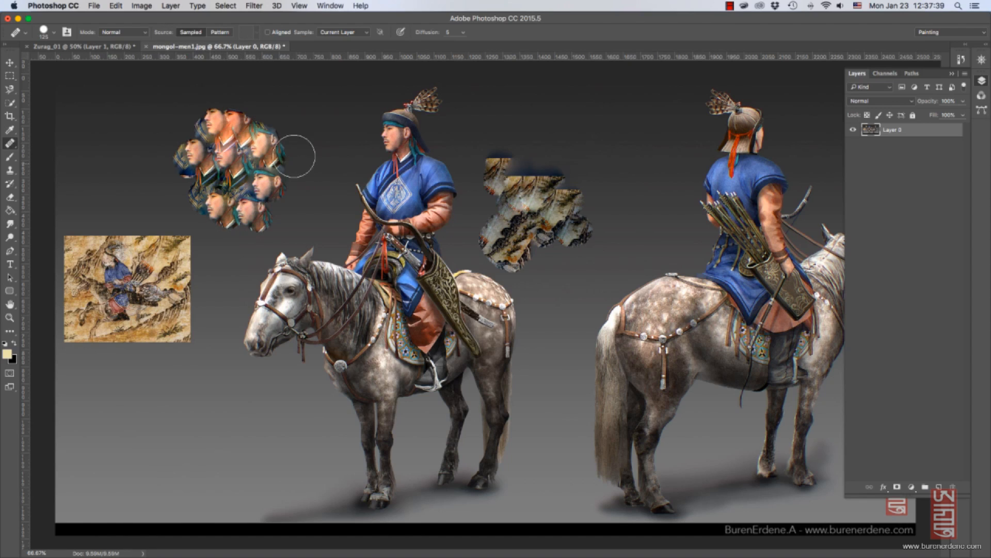
pyautogui.click(294, 156)
pyautogui.click(282, 124)
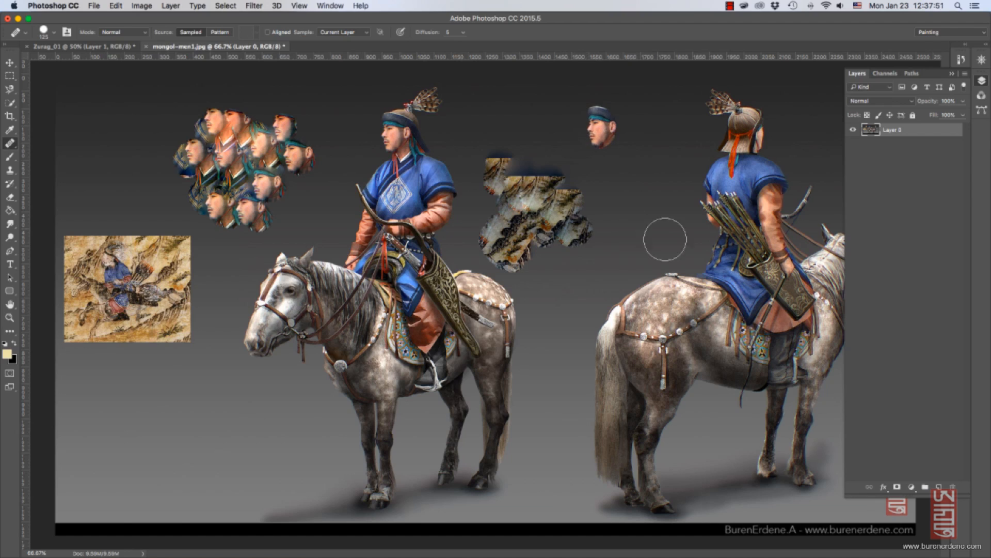
pyautogui.press('super+z')
# Set the right horse's spotted rump as the healing source and paint it over and beyond the patch between the riders.
pyautogui.keyDown('alt'); pyautogui.click(668, 300); pyautogui.keyUp('alt')
pyautogui.click(552, 238)
pyautogui.click(577, 225)
pyautogui.moveTo(594, 206); pyautogui.dragTo(596, 221)
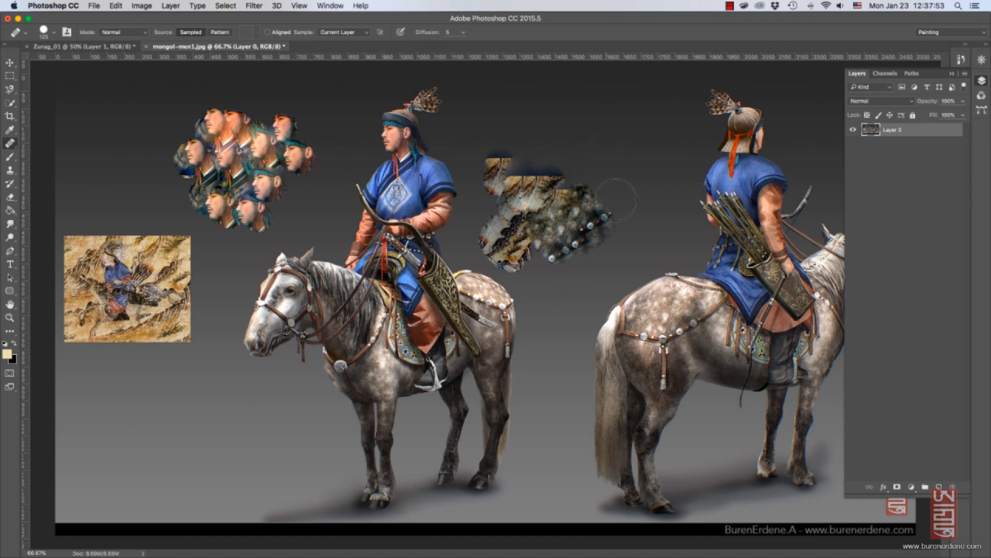
pyautogui.moveTo(558, 169); pyautogui.dragTo(567, 184)
pyautogui.moveTo(600, 145)
pyautogui.mouseDown()
pyautogui.moveTo(600, 200)
pyautogui.moveTo(627, 204)
pyautogui.mouseUp()
pyautogui.click(12, 145)
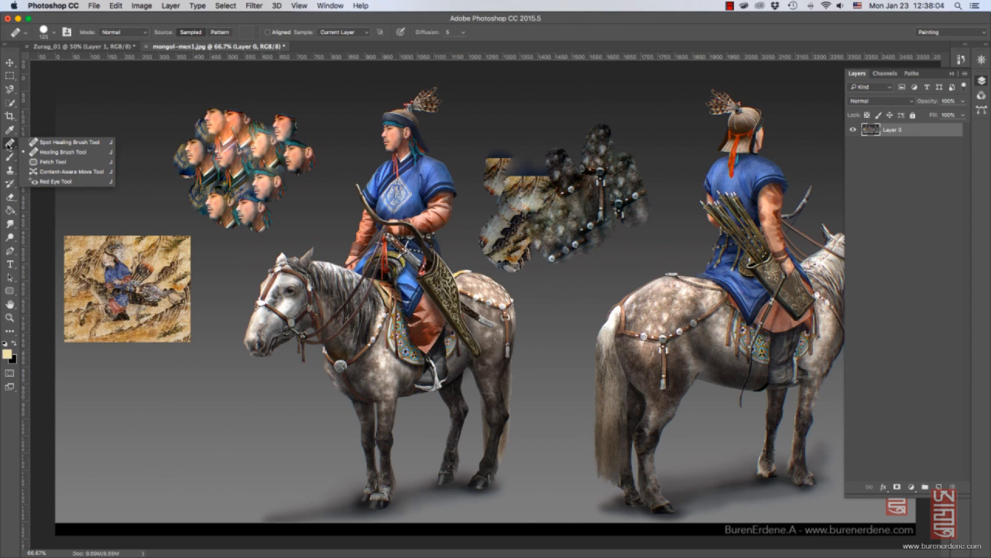
pyautogui.click(11, 147)
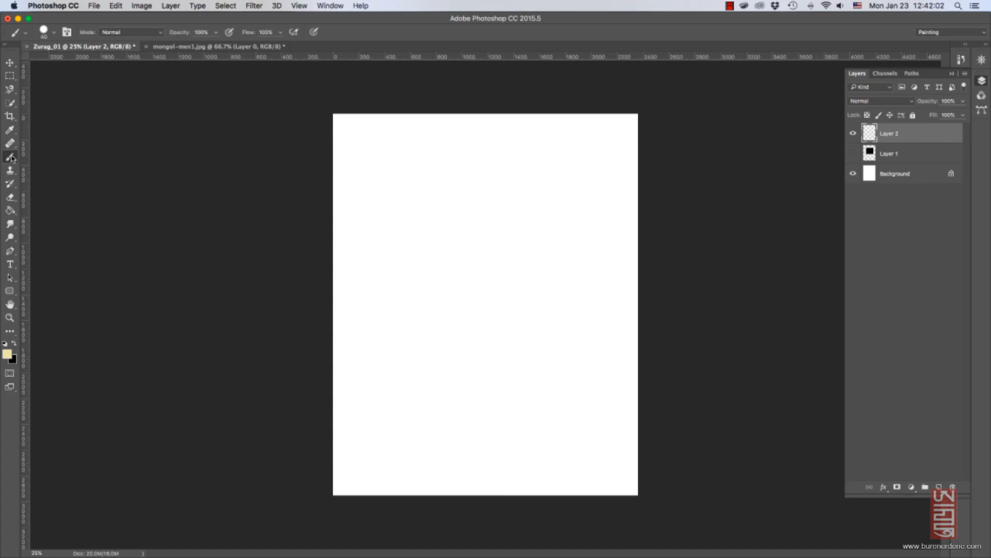
# Paint a row of parallel diagonal strokes in the upper part of Zurag_01's Layer 2 with a black 50 px brush.
pyautogui.click(11, 158)
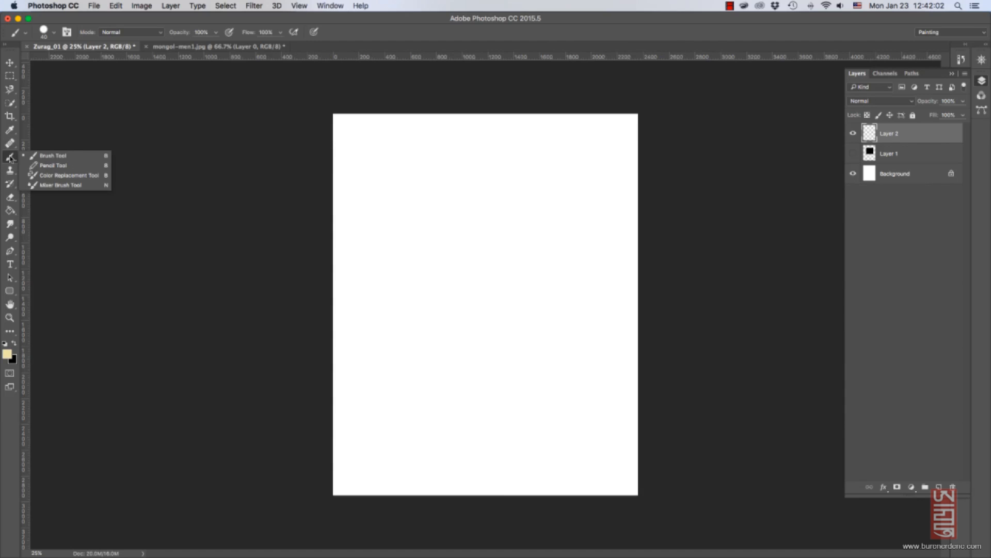
pyautogui.click(53, 156)
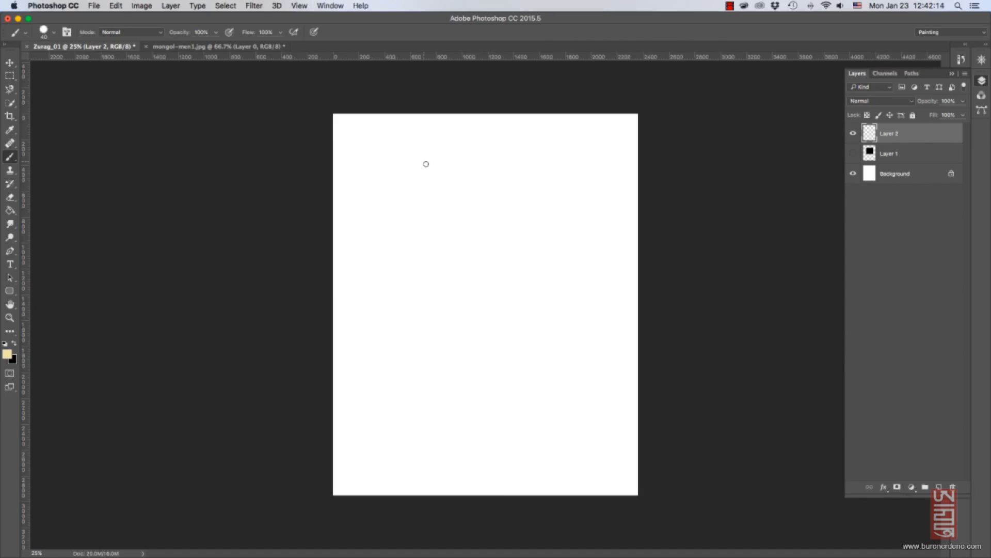
pyautogui.press(']')
pyautogui.press('d')
pyautogui.moveTo(461, 163); pyautogui.dragTo(411, 228)
pyautogui.moveTo(477, 168)
pyautogui.mouseDown()
pyautogui.moveTo(427, 242)
pyautogui.moveTo(442, 251)
pyautogui.mouseUp()
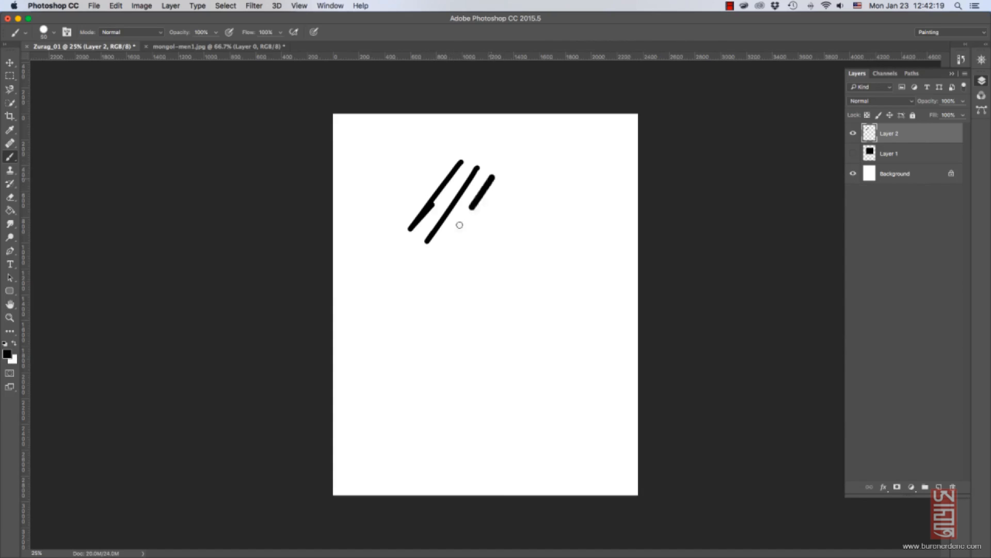
pyautogui.moveTo(502, 187); pyautogui.dragTo(453, 264)
pyautogui.moveTo(515, 198)
pyautogui.mouseDown()
pyautogui.moveTo(486, 242)
pyautogui.moveTo(507, 240)
pyautogui.moveTo(461, 279)
pyautogui.mouseUp()
pyautogui.moveTo(526, 210); pyautogui.dragTo(465, 304)
# Paint two curved strokes slanting the opposite way below the row, and add small squiggles beneath the strokes.
pyautogui.moveTo(376, 237); pyautogui.dragTo(454, 335)
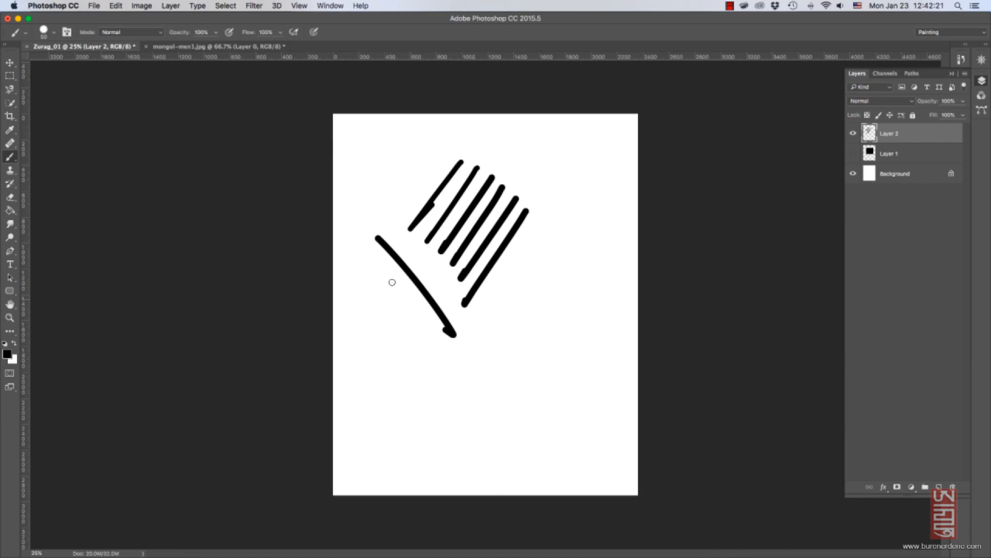
pyautogui.moveTo(383, 273); pyautogui.dragTo(430, 339)
pyautogui.moveTo(424, 354); pyautogui.dragTo(435, 366)
pyautogui.moveTo(490, 294); pyautogui.dragTo(505, 280)
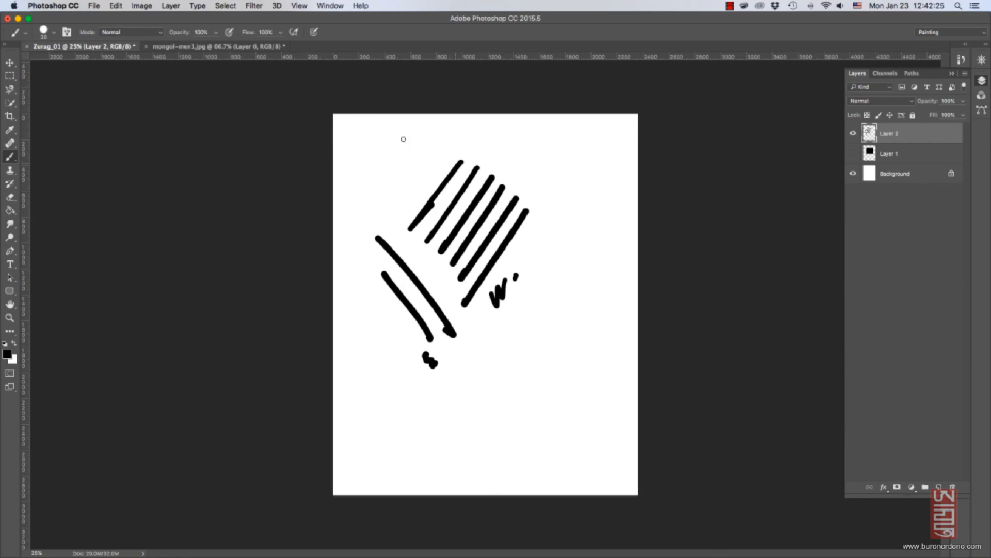
# Shrink the brush to a few pixels at 100% hardness and dab a tiny dot above the strokes.
pyautogui.click(50, 32)
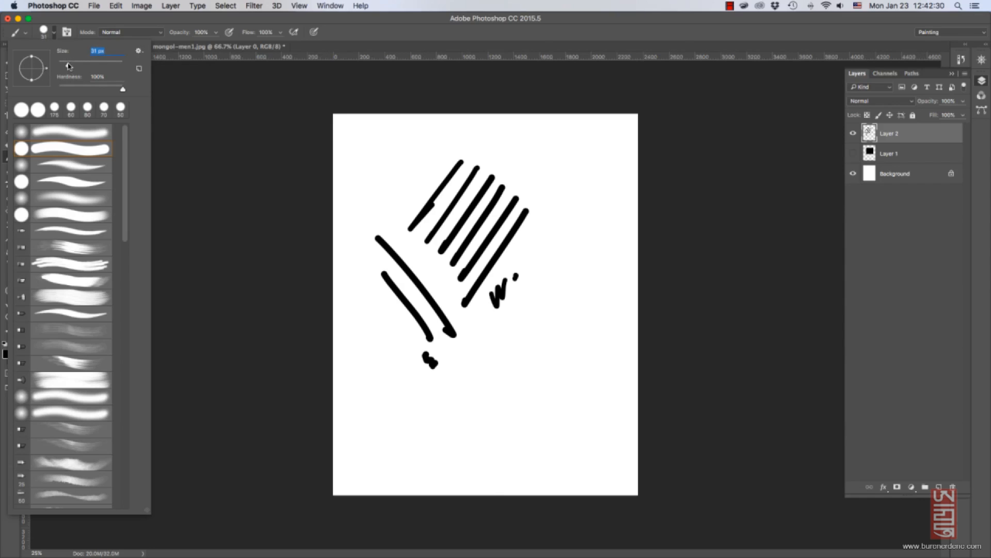
pyautogui.moveTo(69, 65); pyautogui.dragTo(58, 66)
pyautogui.moveTo(122, 91); pyautogui.dragTo(128, 89)
pyautogui.click(397, 147)
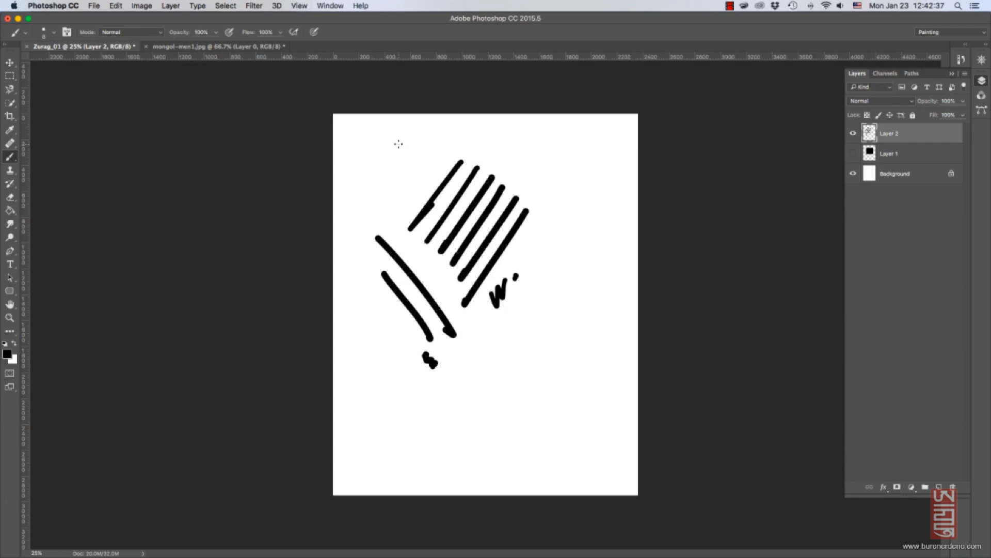
# Enlarge the brush to 80 px and paint three thick diagonal strokes in the lower part of the canvas.
pyautogui.press(']')
pyautogui.press(']')
pyautogui.press(']')
pyautogui.press(']')
pyautogui.press(']')
pyautogui.press(']')
pyautogui.moveTo(528, 342)
pyautogui.mouseDown()
pyautogui.moveTo(482, 400)
pyautogui.moveTo(506, 398)
pyautogui.moveTo(499, 407)
pyautogui.mouseUp()
pyautogui.moveTo(547, 366); pyautogui.dragTo(510, 416)
# Soften the brush to 0% hardness at 100 px and paint five blurred diagonal strokes beside the thick ones.
pyautogui.click(53, 32)
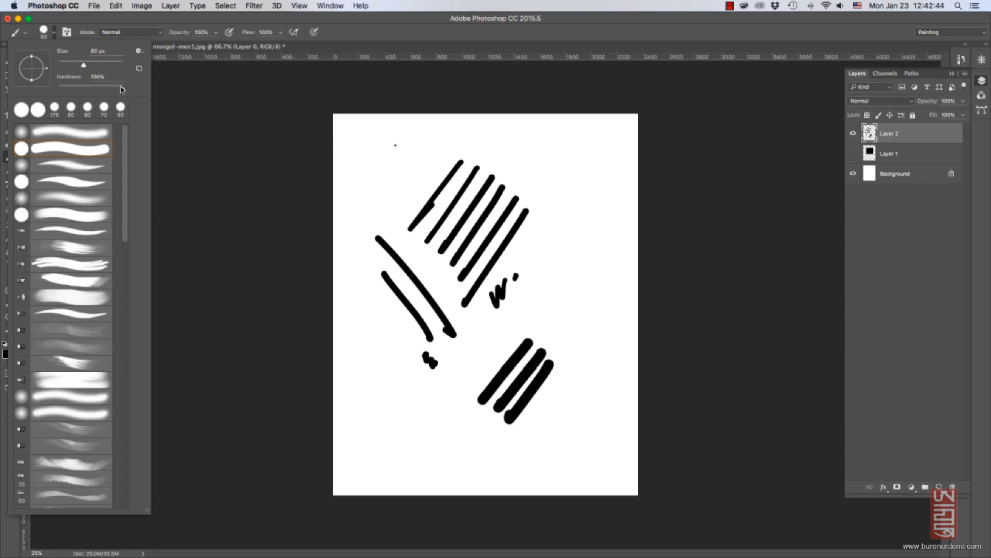
pyautogui.moveTo(568, 378); pyautogui.dragTo(522, 436)
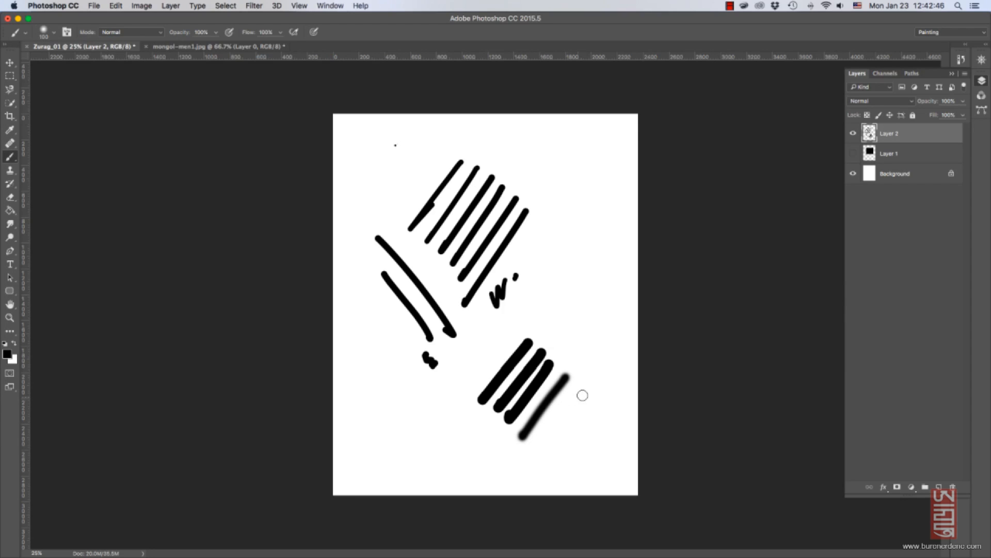
pyautogui.moveTo(587, 389); pyautogui.dragTo(541, 449)
pyautogui.moveTo(603, 404); pyautogui.dragTo(558, 464)
pyautogui.click(53, 32)
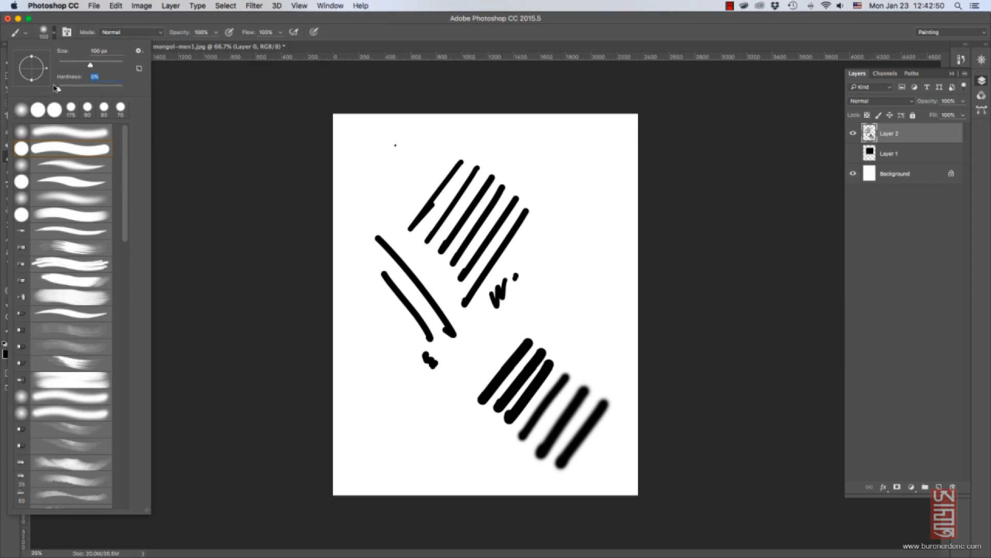
pyautogui.moveTo(619, 427); pyautogui.dragTo(580, 477)
pyautogui.moveTo(626, 448); pyautogui.dragTo(603, 479)
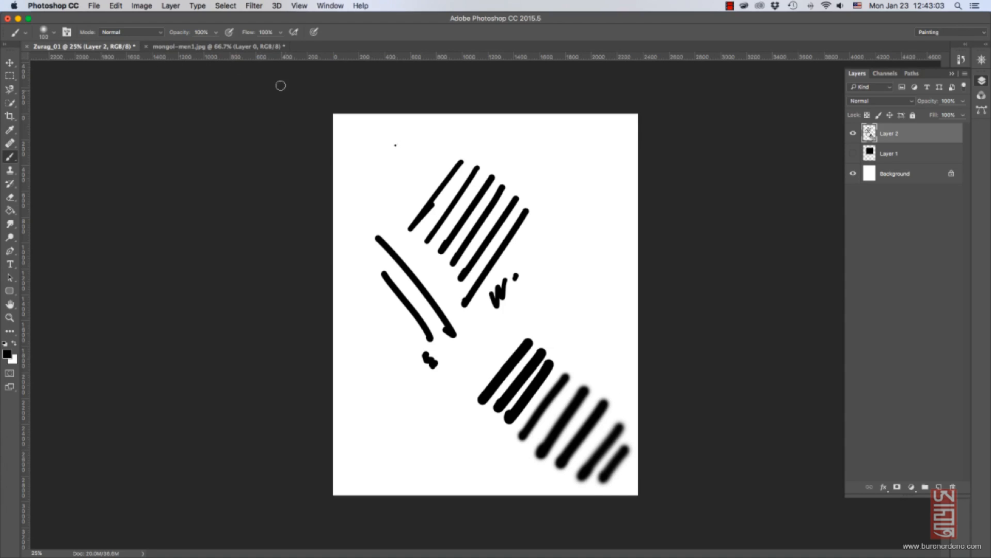
# Look through the brush's blending modes and keep Normal.
pyautogui.click(149, 33)
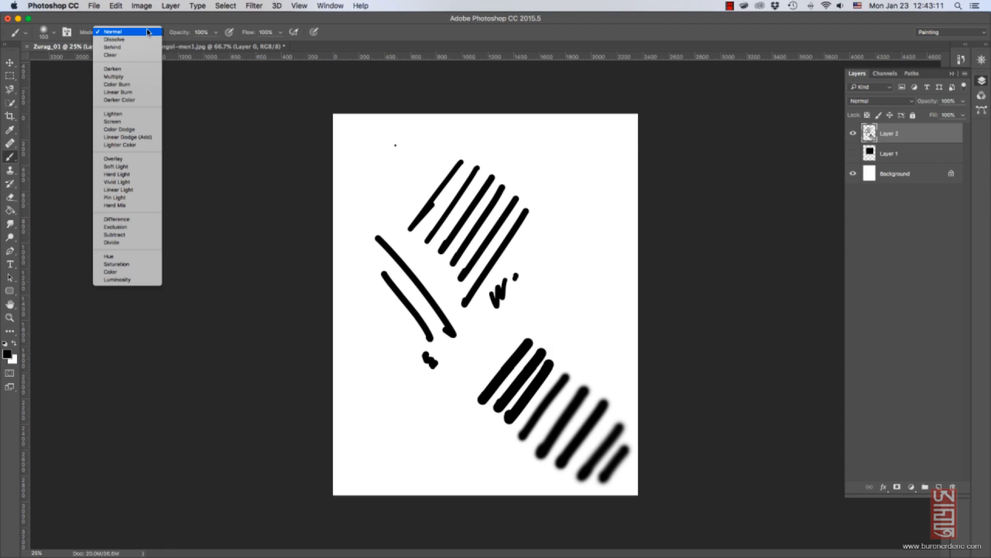
pyautogui.click(148, 32)
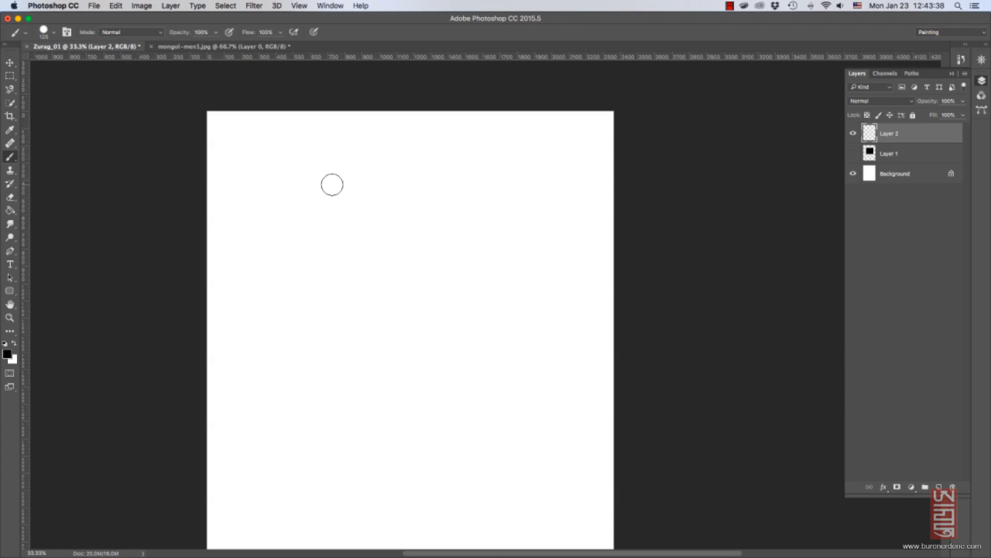
# Enlarge the brush to 175 px and paint two solid vertical strokes at 100% opacity on the blank Layer 2.
pyautogui.press(']')
pyautogui.press(']')
pyautogui.click(216, 32)
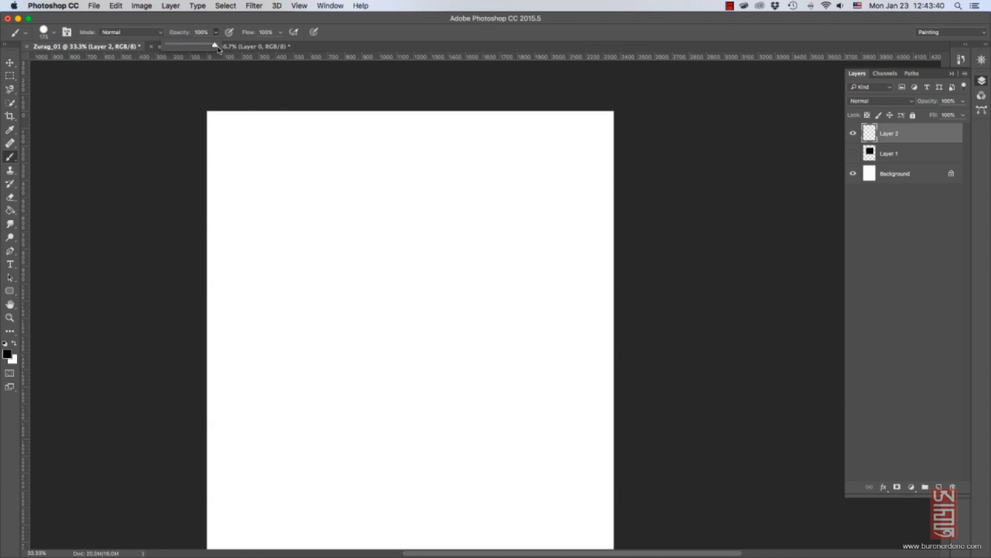
pyautogui.moveTo(268, 175); pyautogui.dragTo(268, 317)
pyautogui.moveTo(327, 173); pyautogui.dragTo(332, 326)
# Set the brush to 46% opacity and 200 px, and paint overlapping vertical strokes beside the two solid ones.
pyautogui.click(216, 32)
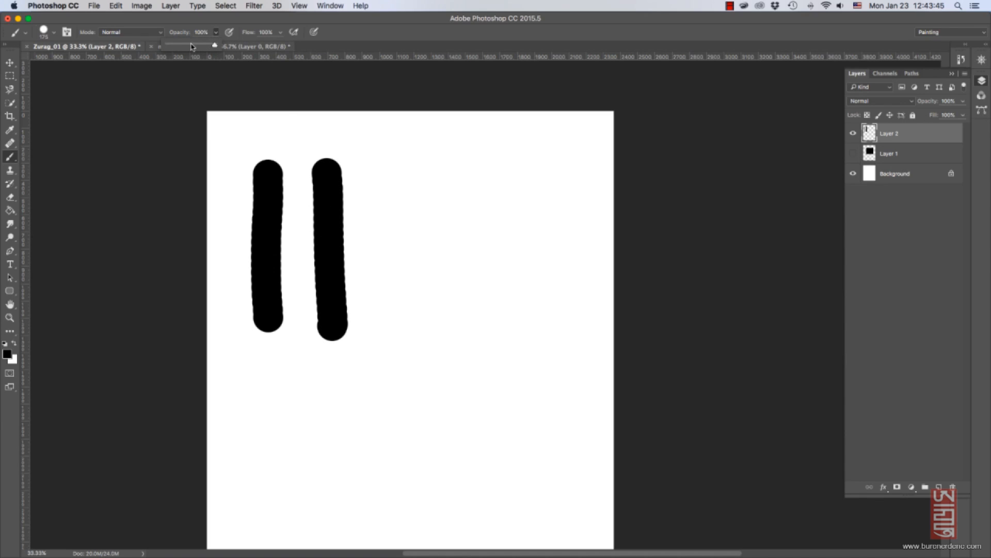
pyautogui.press(']')
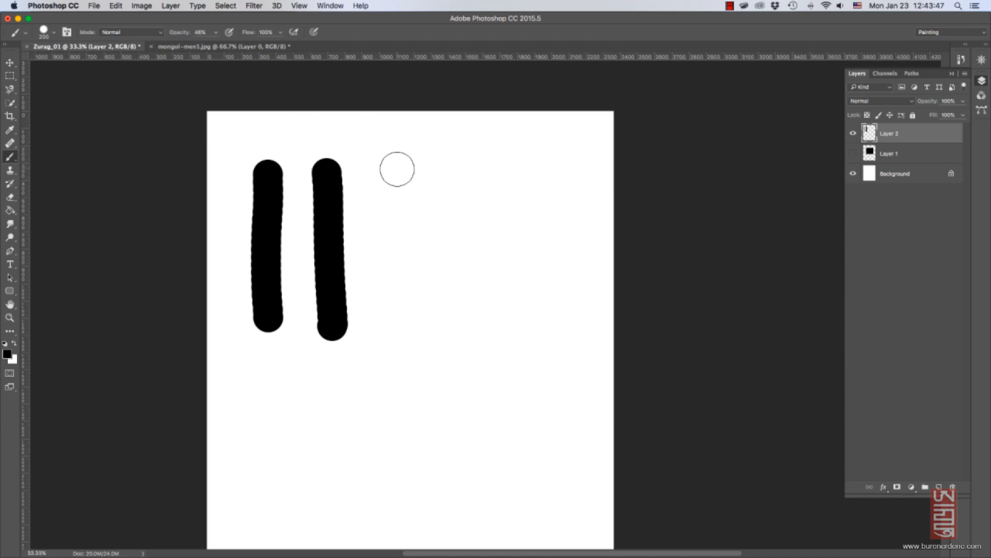
pyautogui.moveTo(396, 166); pyautogui.dragTo(400, 332)
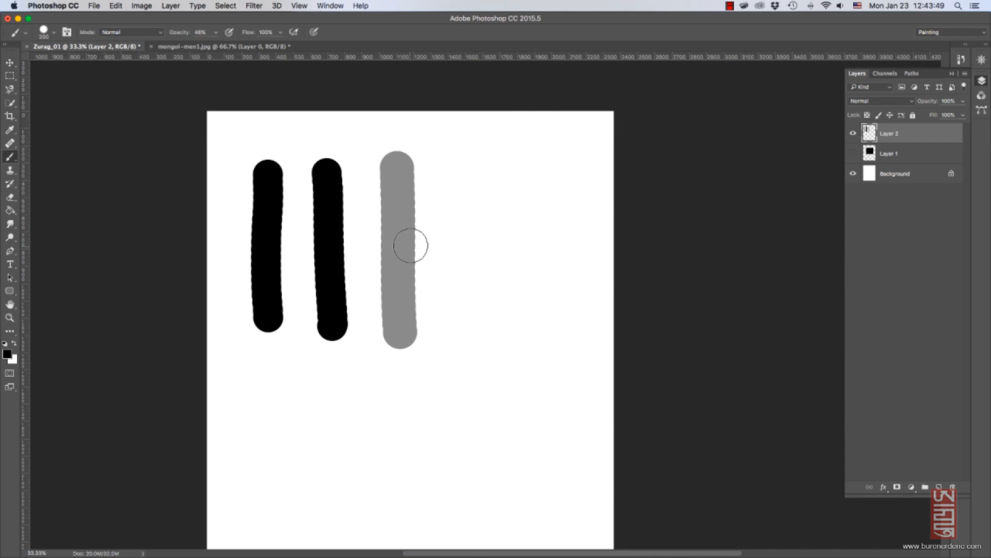
pyautogui.moveTo(409, 244); pyautogui.dragTo(412, 352)
pyautogui.moveTo(432, 266); pyautogui.dragTo(433, 377)
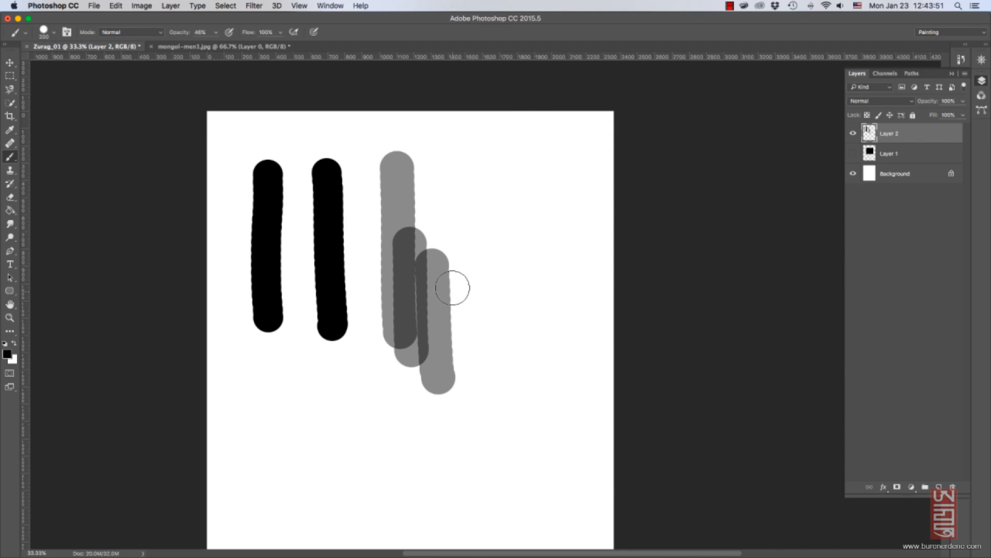
pyautogui.moveTo(450, 288); pyautogui.dragTo(454, 393)
pyautogui.moveTo(424, 287)
pyautogui.mouseDown()
pyautogui.moveTo(425, 350)
pyautogui.moveTo(440, 380)
pyautogui.mouseUp()
pyautogui.moveTo(420, 310)
pyautogui.mouseDown()
pyautogui.moveTo(417, 354)
pyautogui.moveTo(434, 317)
pyautogui.moveTo(432, 352)
pyautogui.moveTo(439, 313)
pyautogui.moveTo(440, 354)
pyautogui.mouseUp()
pyautogui.moveTo(402, 185)
pyautogui.mouseDown()
pyautogui.moveTo(401, 219)
pyautogui.moveTo(431, 222)
pyautogui.mouseUp()
# Set the brush opacity to 11% and paint overlapping strokes beside the 46% ones, shrinking the brush to 100 px to darken the middle.
pyautogui.click(215, 33)
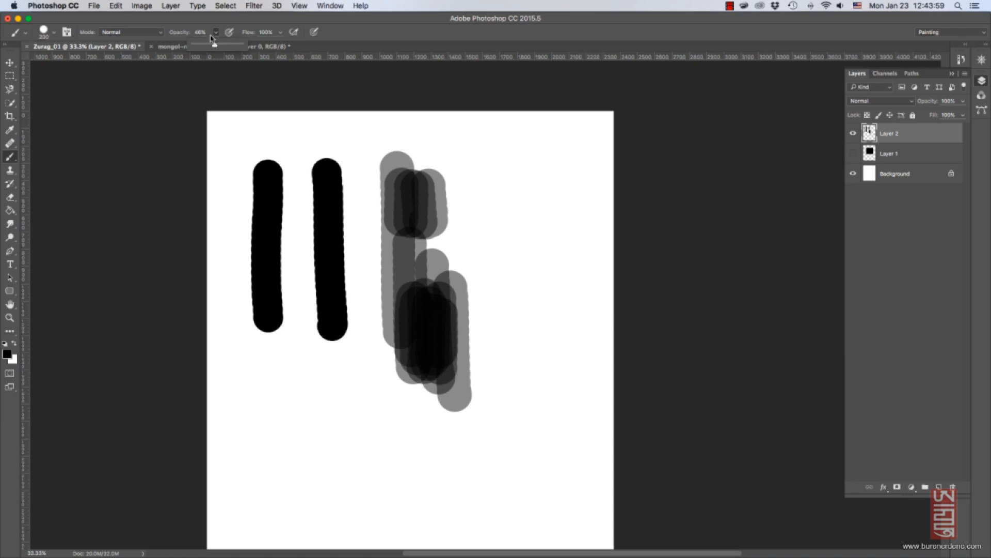
pyautogui.click(196, 45)
pyautogui.moveTo(487, 166)
pyautogui.mouseDown()
pyautogui.moveTo(487, 212)
pyautogui.moveTo(497, 202)
pyautogui.moveTo(501, 246)
pyautogui.mouseUp()
pyautogui.moveTo(492, 184)
pyautogui.mouseDown()
pyautogui.moveTo(491, 244)
pyautogui.moveTo(480, 186)
pyautogui.moveTo(495, 265)
pyautogui.moveTo(486, 243)
pyautogui.moveTo(498, 203)
pyautogui.moveTo(511, 280)
pyautogui.moveTo(525, 241)
pyautogui.moveTo(501, 235)
pyautogui.moveTo(488, 198)
pyautogui.moveTo(502, 190)
pyautogui.moveTo(522, 213)
pyautogui.moveTo(524, 233)
pyautogui.moveTo(496, 232)
pyautogui.moveTo(491, 195)
pyautogui.moveTo(480, 222)
pyautogui.moveTo(513, 309)
pyautogui.moveTo(516, 289)
pyautogui.mouseUp()
pyautogui.press('[')
pyautogui.press('[')
pyautogui.press('[')
pyautogui.press('[')
pyautogui.moveTo(519, 198); pyautogui.dragTo(500, 218)
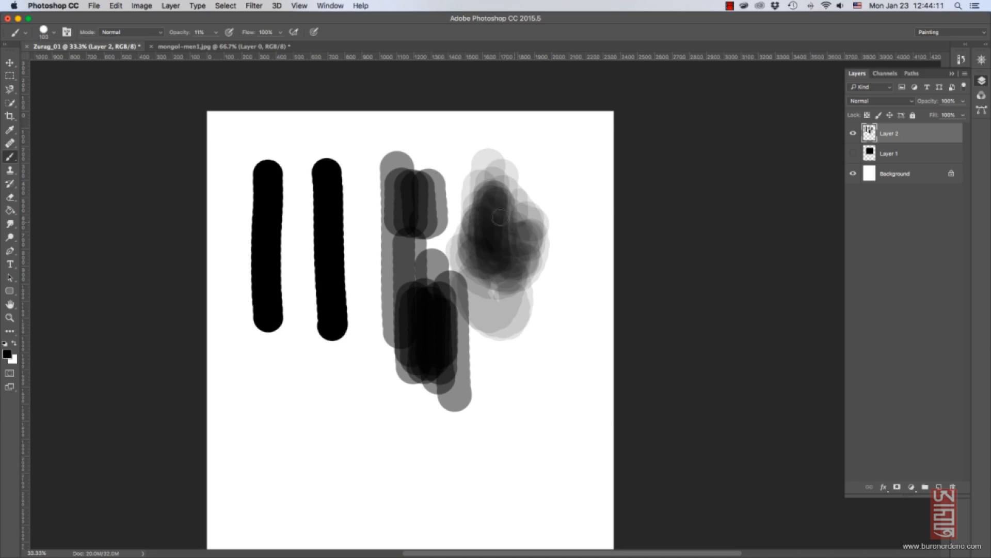
# Lower the brush opacity to 1%, enlarge it to 150 px, and paint faint strokes in the canvas's upper-right area.
pyautogui.click(215, 32)
pyautogui.click(525, 146)
pyautogui.press(']')
pyautogui.press(']')
pyautogui.moveTo(542, 150)
pyautogui.mouseDown()
pyautogui.moveTo(560, 206)
pyautogui.moveTo(553, 191)
pyautogui.mouseUp()
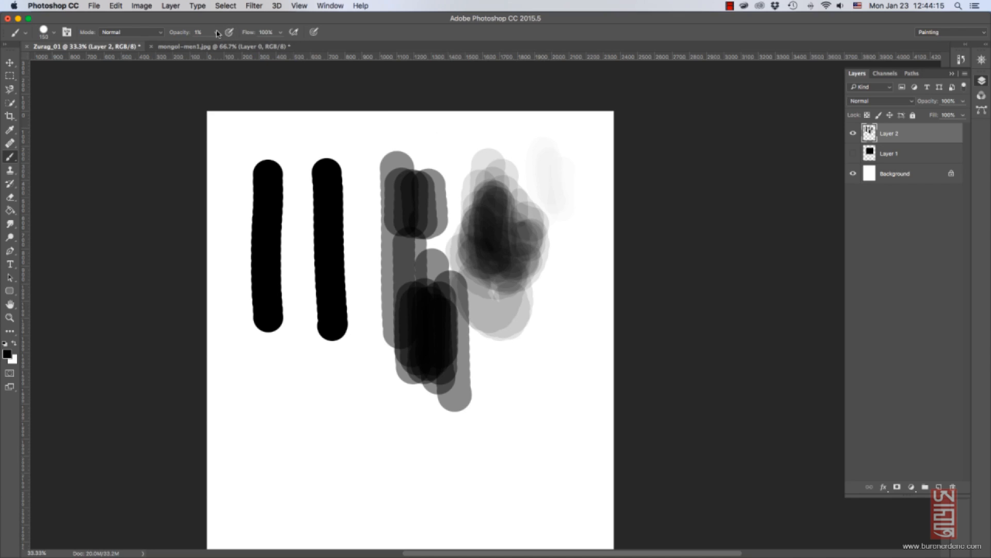
# Restore the brush opacity to 100% and paint a thick solid vertical stroke below the first bar at full flow.
pyautogui.click(216, 32)
pyautogui.click(429, 98)
pyautogui.click(280, 33)
pyautogui.press(']')
pyautogui.press(']')
pyautogui.moveTo(261, 397); pyautogui.dragTo(259, 494)
# Set the brush flow to 50% and paint two vertical strokes beside the solid lower bar.
pyautogui.click(280, 32)
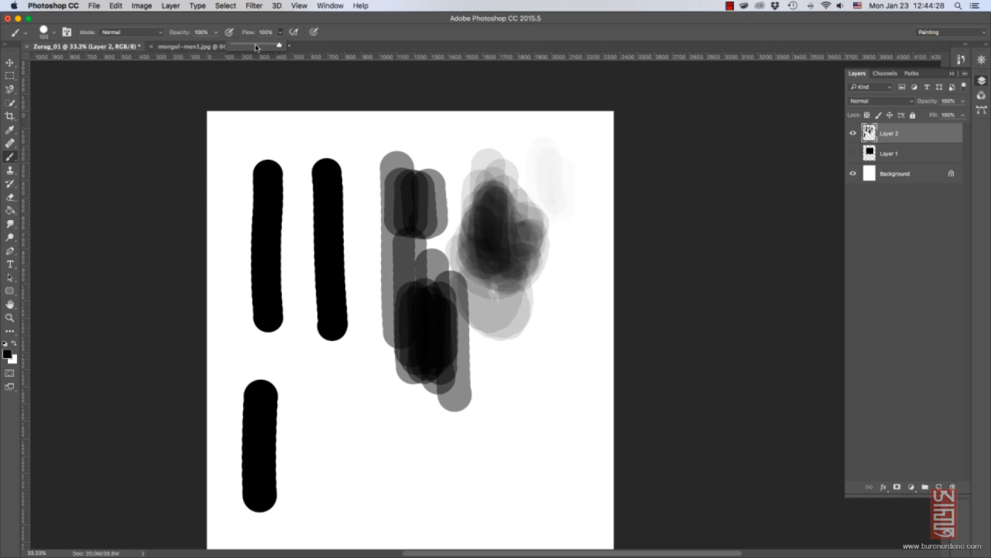
pyautogui.moveTo(254, 46); pyautogui.dragTo(258, 46)
pyautogui.moveTo(316, 383); pyautogui.dragTo(315, 500)
pyautogui.moveTo(347, 381); pyautogui.dragTo(346, 500)
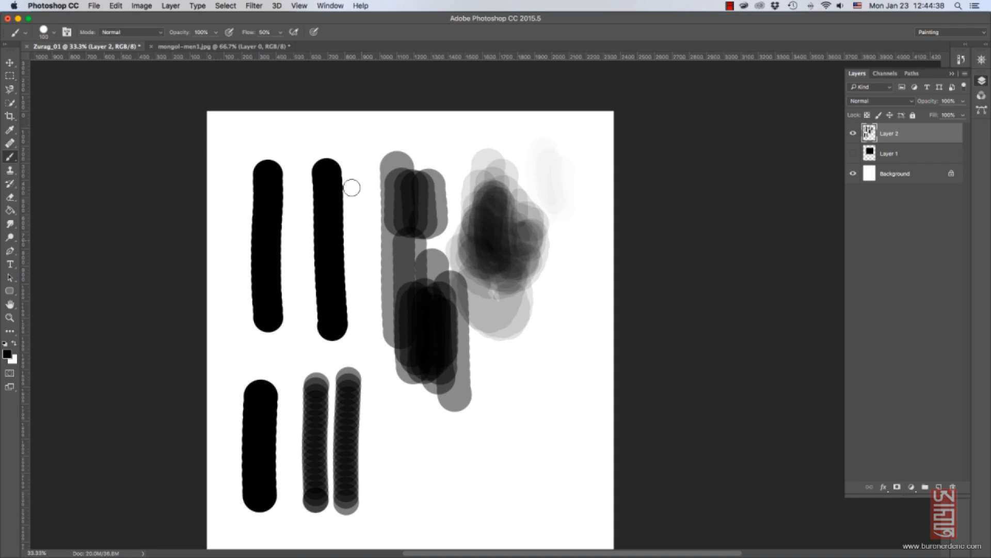
# Set the brush flow to 17% and paint a series of overlapping vertical strokes beside the 50% flow ones.
pyautogui.click(280, 34)
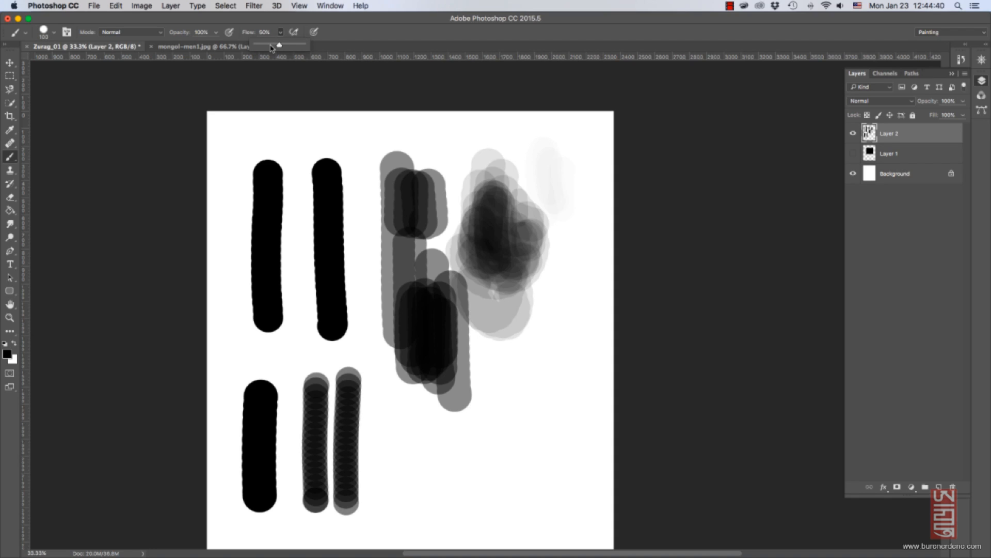
pyautogui.click(262, 45)
pyautogui.click(394, 411)
pyautogui.moveTo(387, 404)
pyautogui.mouseDown()
pyautogui.moveTo(386, 496)
pyautogui.moveTo(385, 482)
pyautogui.moveTo(393, 514)
pyautogui.mouseUp()
pyautogui.moveTo(410, 419); pyautogui.dragTo(409, 521)
pyautogui.moveTo(422, 429)
pyautogui.mouseDown()
pyautogui.moveTo(418, 526)
pyautogui.moveTo(394, 521)
pyautogui.moveTo(444, 513)
pyautogui.mouseUp()
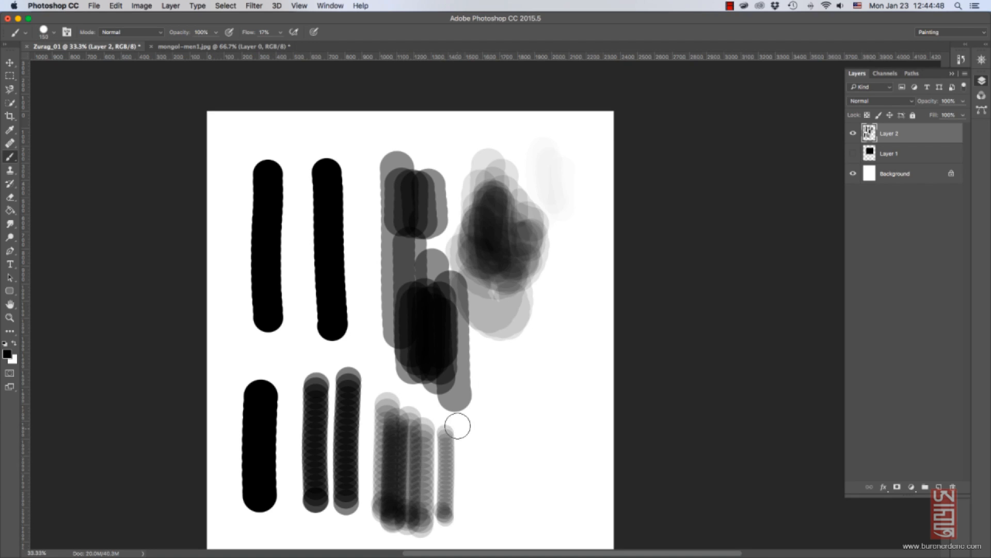
pyautogui.moveTo(458, 426); pyautogui.dragTo(456, 498)
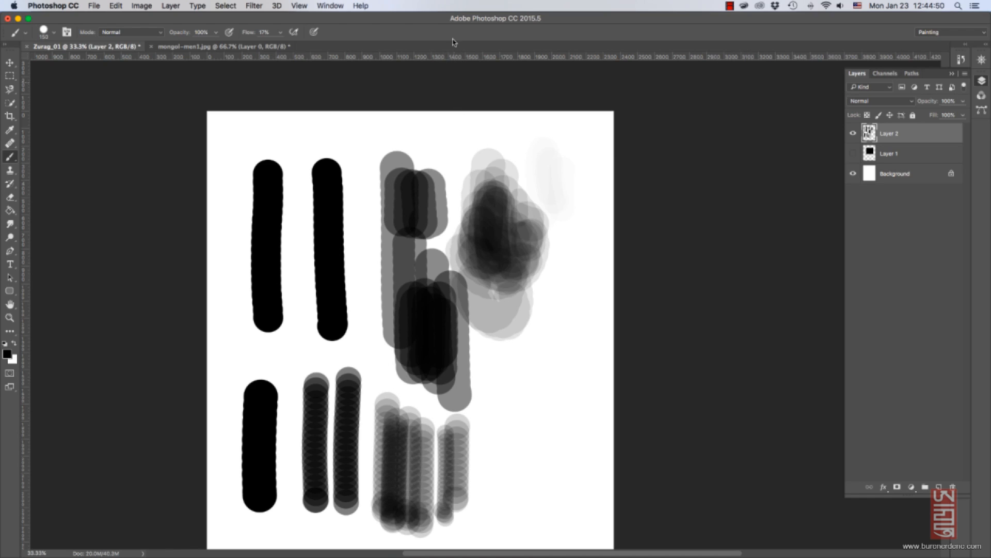
# Set the brush flow to 5% and paint overlapping vertical strokes at 200 px in the canvas's lower-right area.
pyautogui.click(280, 32)
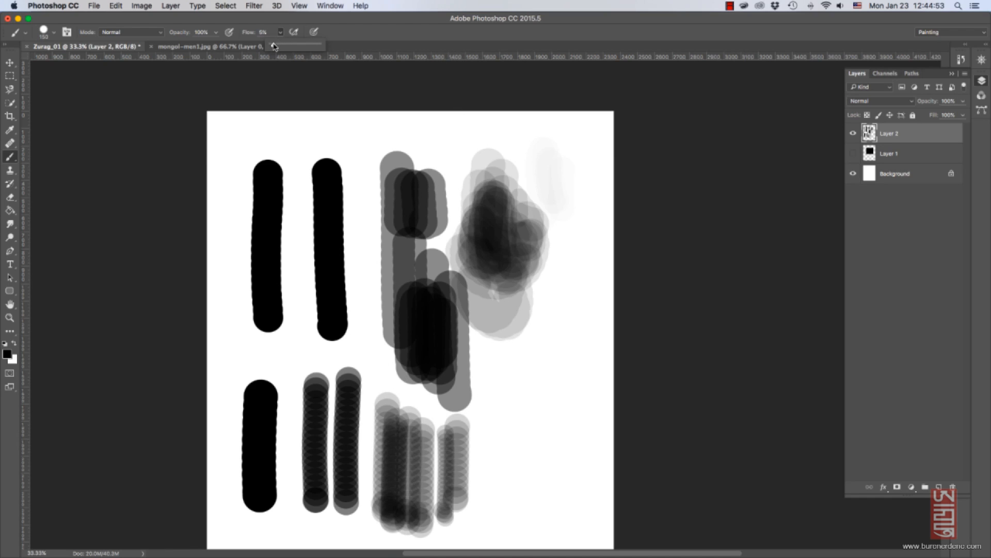
pyautogui.moveTo(494, 409)
pyautogui.mouseDown()
pyautogui.moveTo(490, 513)
pyautogui.moveTo(509, 511)
pyautogui.moveTo(498, 517)
pyautogui.mouseUp()
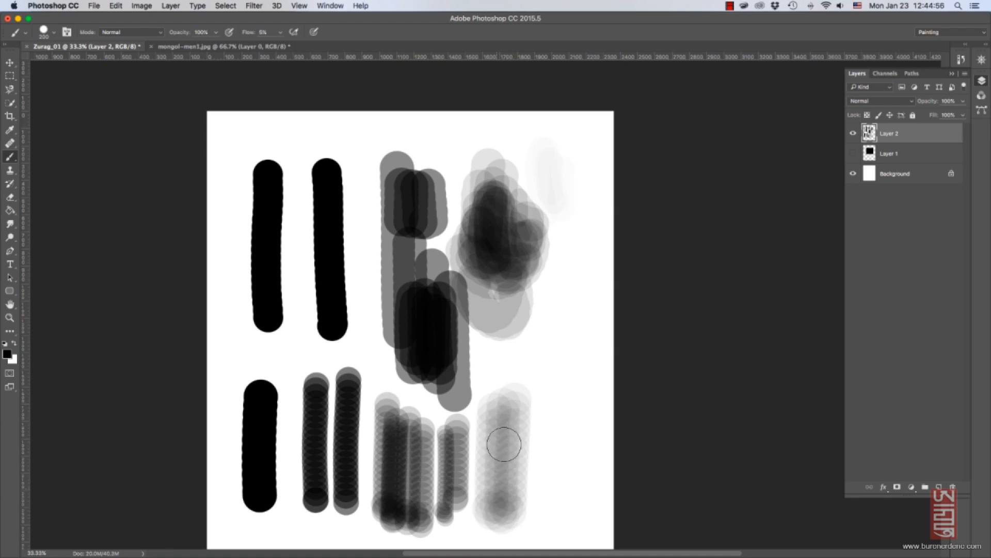
pyautogui.moveTo(504, 444)
pyautogui.mouseDown()
pyautogui.moveTo(508, 421)
pyautogui.moveTo(517, 469)
pyautogui.moveTo(533, 399)
pyautogui.moveTo(530, 500)
pyautogui.moveTo(542, 387)
pyautogui.moveTo(536, 470)
pyautogui.moveTo(556, 431)
pyautogui.mouseUp()
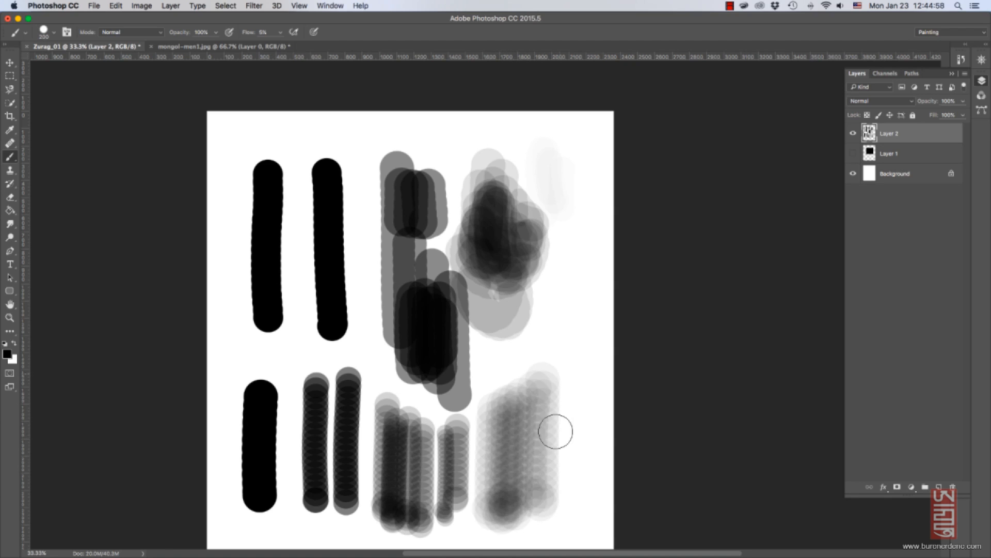
pyautogui.moveTo(559, 364); pyautogui.dragTo(561, 499)
# Turn on airbrush build-up at 175 px, paint translucent strokes along the canvas's right side and upper-right corner, and toggle the effect again.
pyautogui.press('[')
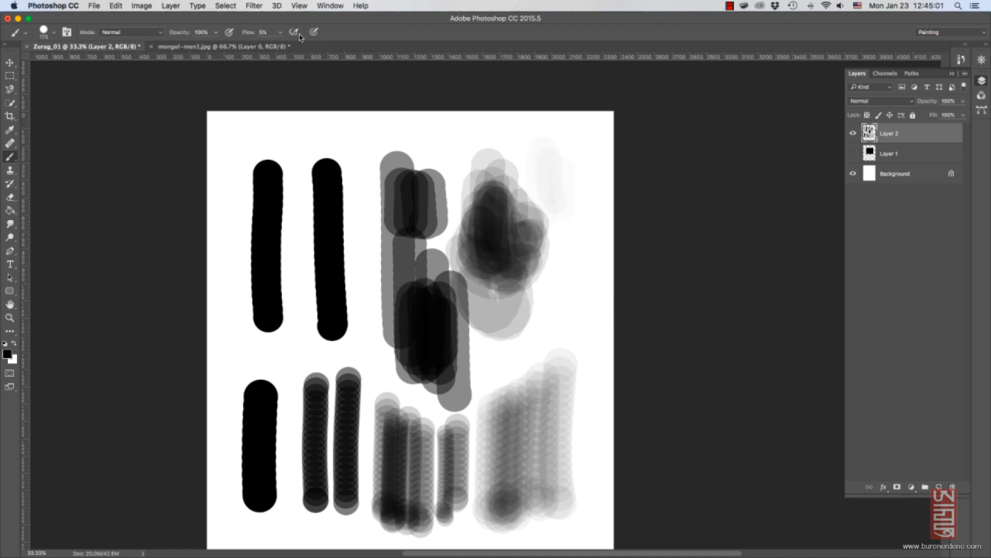
pyautogui.click(294, 34)
pyautogui.moveTo(574, 230)
pyautogui.mouseDown()
pyautogui.moveTo(564, 288)
pyautogui.moveTo(571, 277)
pyautogui.moveTo(594, 366)
pyautogui.moveTo(516, 349)
pyautogui.moveTo(497, 376)
pyautogui.moveTo(605, 414)
pyautogui.moveTo(597, 181)
pyautogui.moveTo(504, 131)
pyautogui.mouseUp()
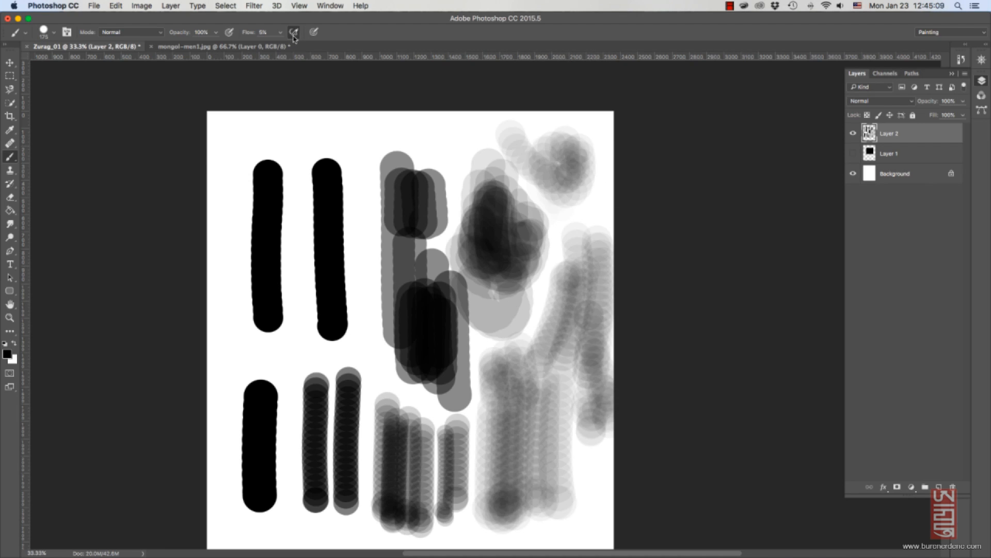
pyautogui.click(294, 34)
# Shrink the brush, toggle airbrush build-up, and paint translucent strokes around the tops of the two upper-left bars.
pyautogui.press('[')
pyautogui.press('[')
pyautogui.press('[')
pyautogui.click(294, 33)
pyautogui.moveTo(312, 149)
pyautogui.mouseDown()
pyautogui.moveTo(298, 189)
pyautogui.moveTo(317, 137)
pyautogui.moveTo(361, 173)
pyautogui.mouseUp()
# Adjust the brush size and paint tapering black strokes in the gaps between the bars, using pressure-controlled size at 100% flow.
pyautogui.press(']')
pyautogui.press(']')
pyautogui.press(']')
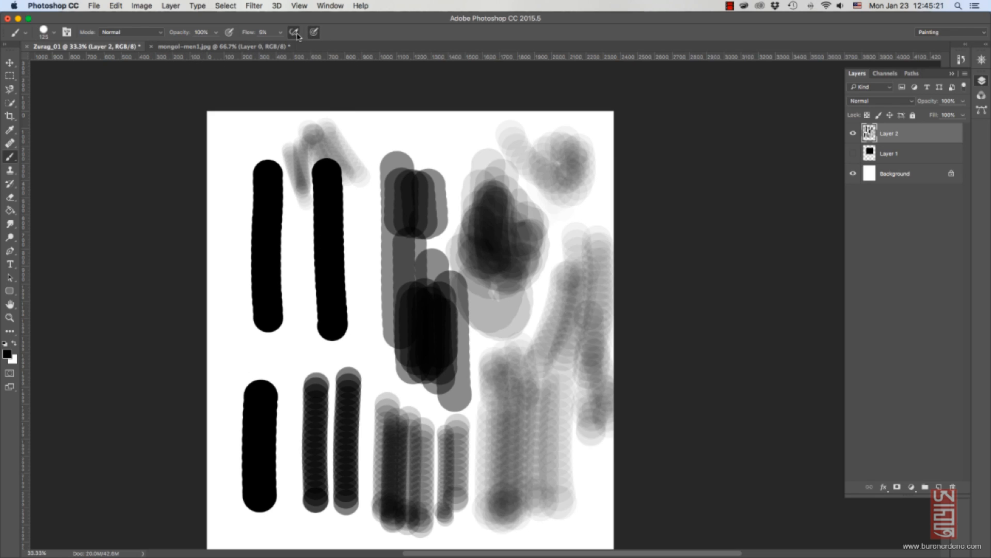
pyautogui.moveTo(372, 142)
pyautogui.mouseDown()
pyautogui.moveTo(428, 135)
pyautogui.moveTo(462, 144)
pyautogui.mouseUp()
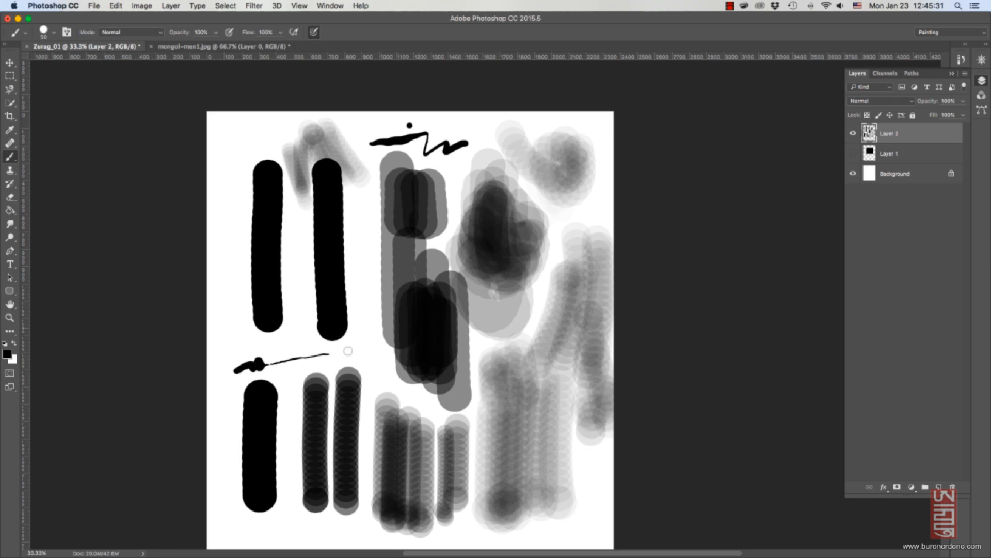
pyautogui.moveTo(360, 333)
pyautogui.mouseDown()
pyautogui.moveTo(338, 362)
pyautogui.moveTo(371, 353)
pyautogui.mouseUp()
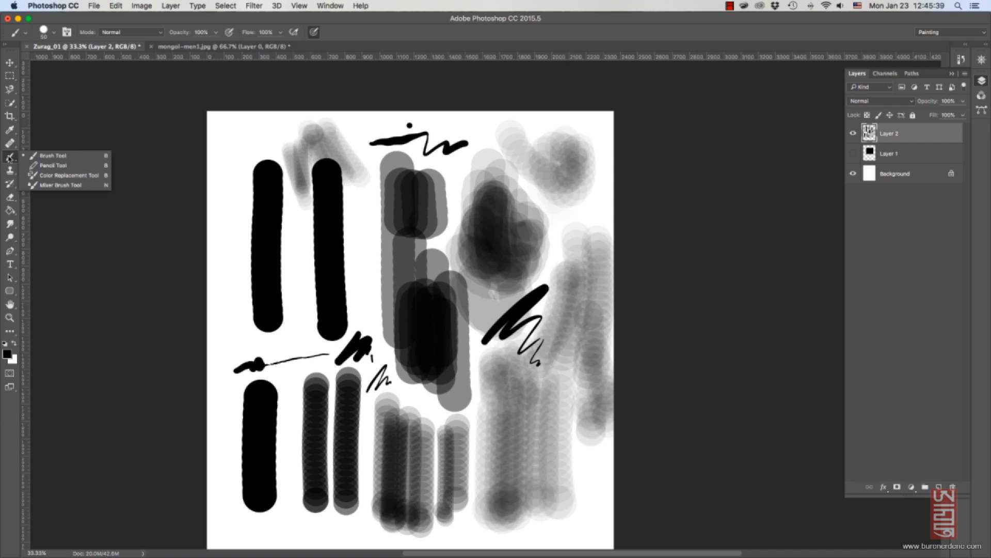
# Switch to the Pencil tool and draw a thin line near the upper right and a 45 px vertical line outside the first bar.
pyautogui.click(104, 166)
pyautogui.click(54, 34)
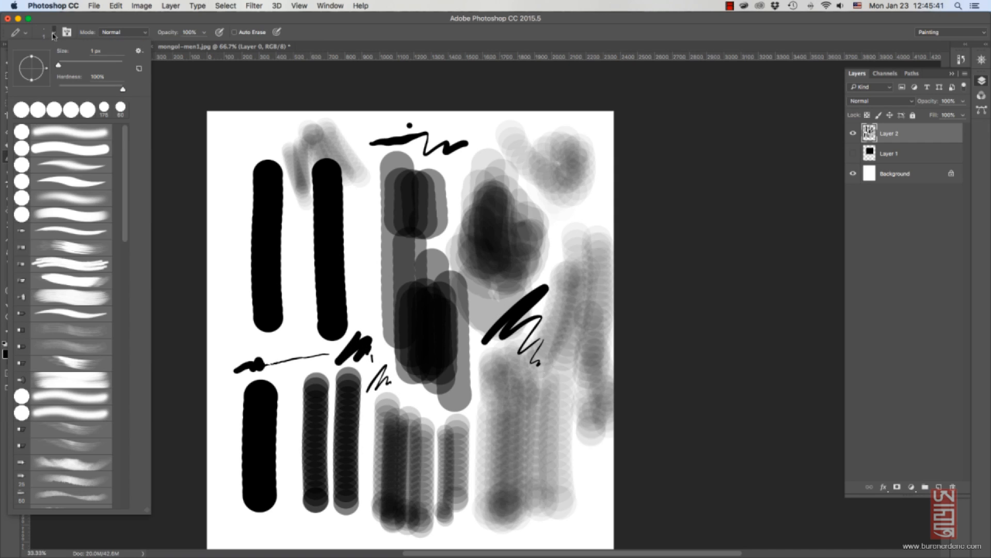
pyautogui.click(93, 150)
pyautogui.moveTo(537, 168); pyautogui.dragTo(539, 196)
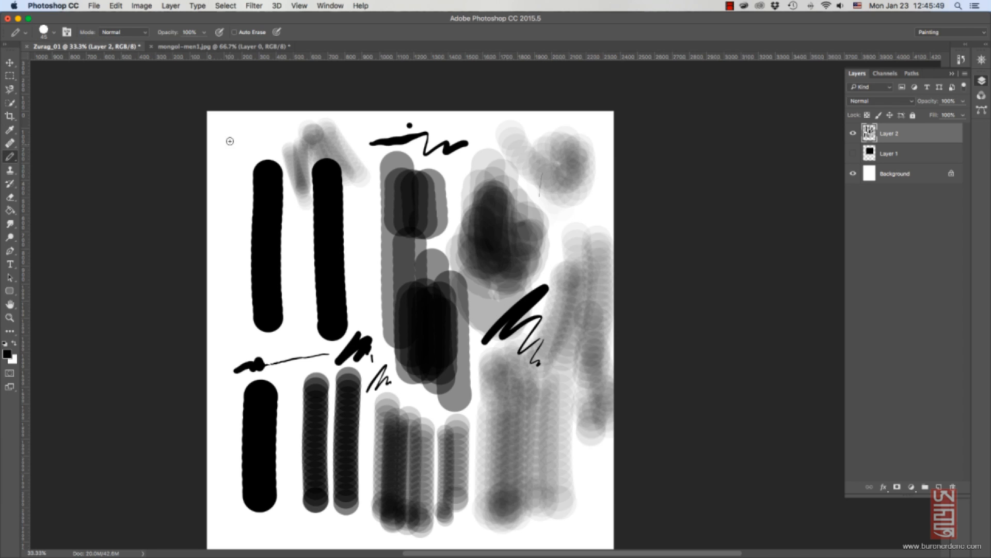
pyautogui.moveTo(230, 141); pyautogui.dragTo(231, 238)
# Draw two thick parallel diagonal strokes with the 35 px pencil between the vertical pencil line and the first bar.
pyautogui.press('z')
pyautogui.moveTo(232, 136); pyautogui.dragTo(251, 159)
pyautogui.click(251, 159)
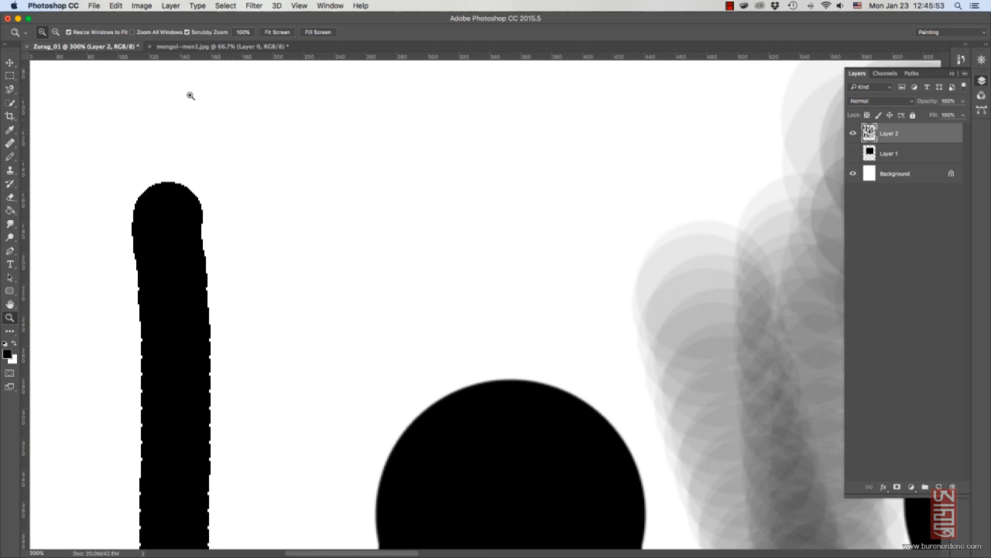
pyautogui.press('b')
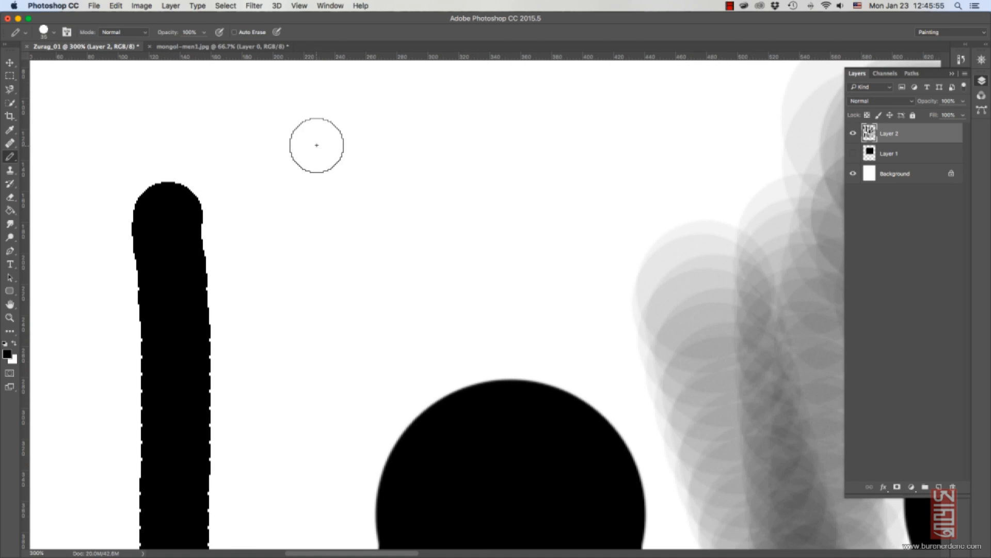
pyautogui.moveTo(392, 120); pyautogui.dragTo(314, 233)
pyautogui.moveTo(442, 137); pyautogui.dragTo(368, 268)
# Reduce the pencil size to 8 px and check its tip settings.
pyautogui.press('[')
pyautogui.press('[')
pyautogui.press('[')
pyautogui.press('[')
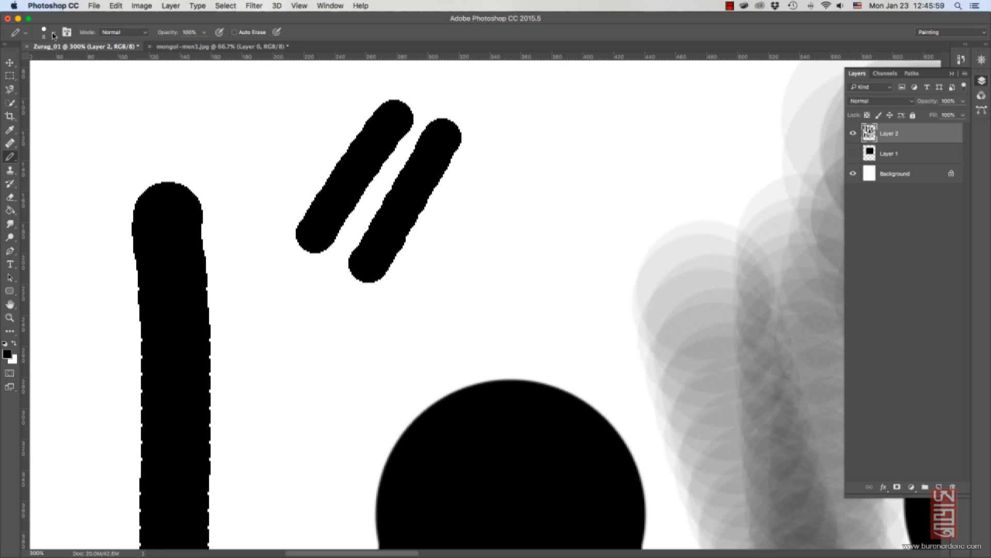
pyautogui.click(54, 34)
pyautogui.click(53, 33)
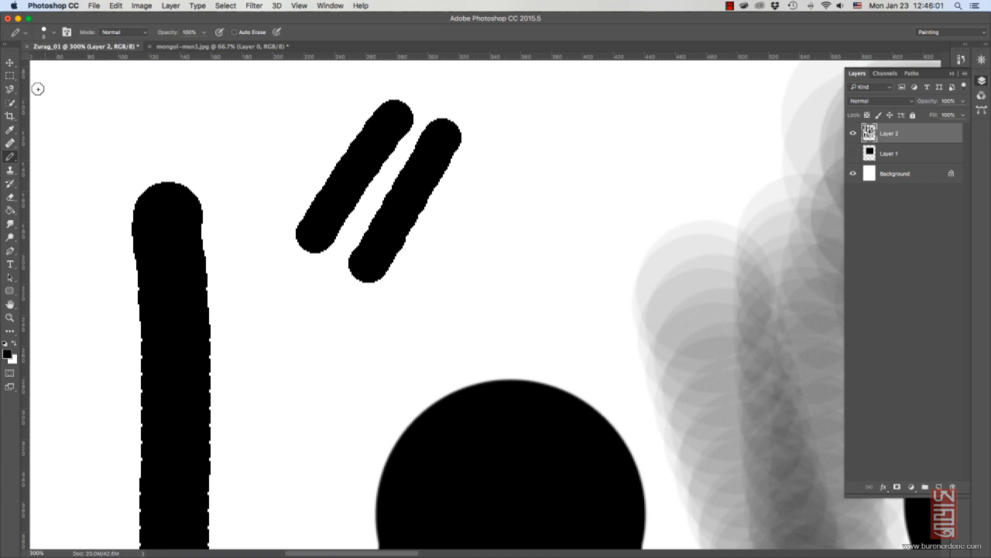
# Switch to the Brush tool, shrink it to about 10 px, and paint a straight diagonal line alongside the two pencil strokes.
pyautogui.rightClick(13, 158)
pyautogui.click(47, 155)
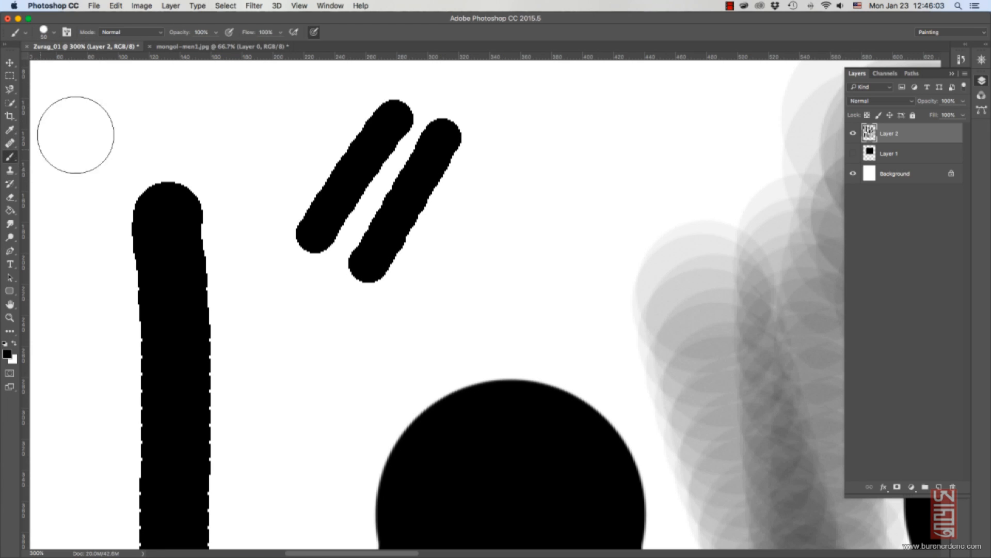
pyautogui.press('[')
pyautogui.press('[')
pyautogui.press('[')
pyautogui.press('[')
pyautogui.press('[')
pyautogui.press('[')
pyautogui.click(503, 147)
pyautogui.keyDown('shift'); pyautogui.click(421, 283); pyautogui.keyUp('shift')
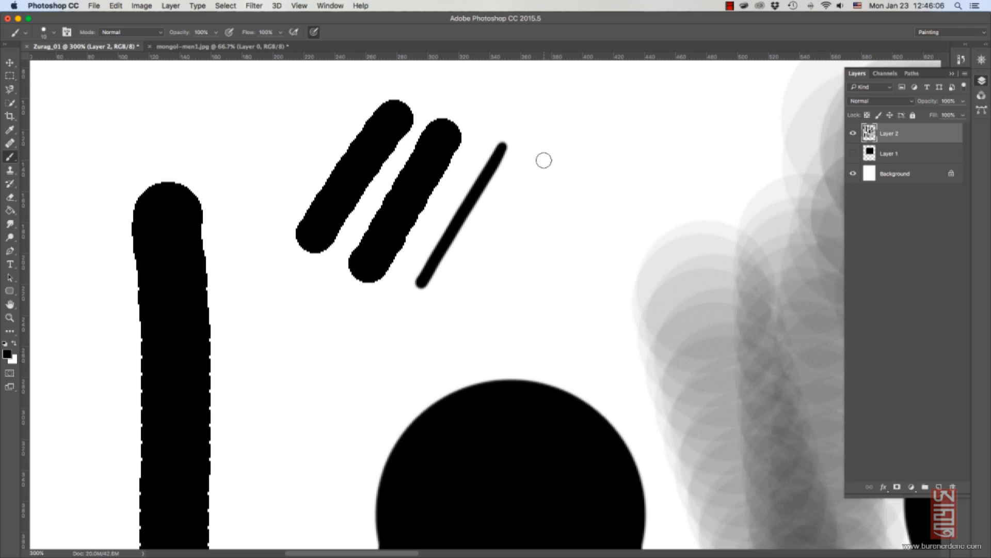
# Paint two more thin diagonal brush lines beside the first and two on the other side of the pencil strokes.
pyautogui.moveTo(543, 161); pyautogui.dragTo(458, 296)
pyautogui.moveTo(578, 186); pyautogui.dragTo(564, 210)
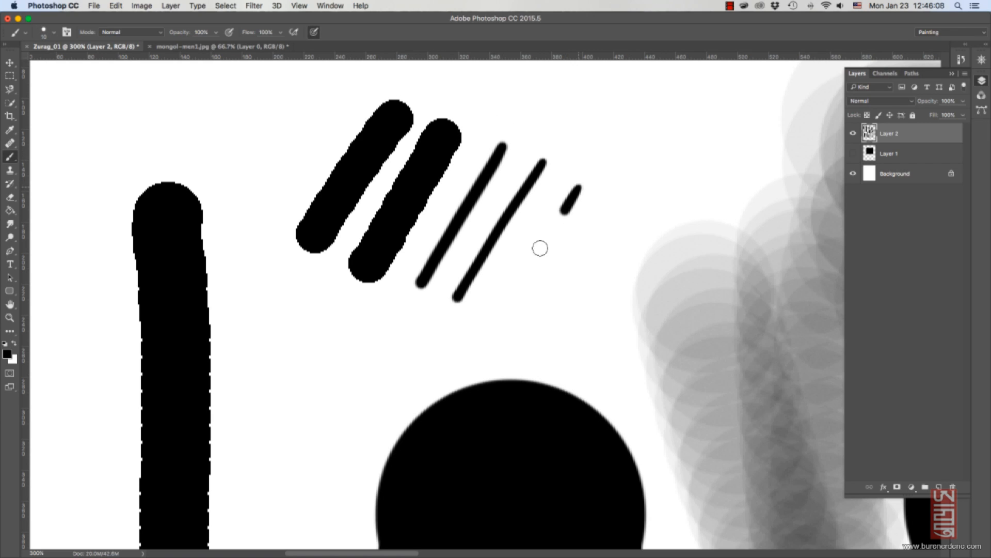
pyautogui.moveTo(540, 248); pyautogui.dragTo(500, 308)
pyautogui.moveTo(359, 84); pyautogui.dragTo(265, 225)
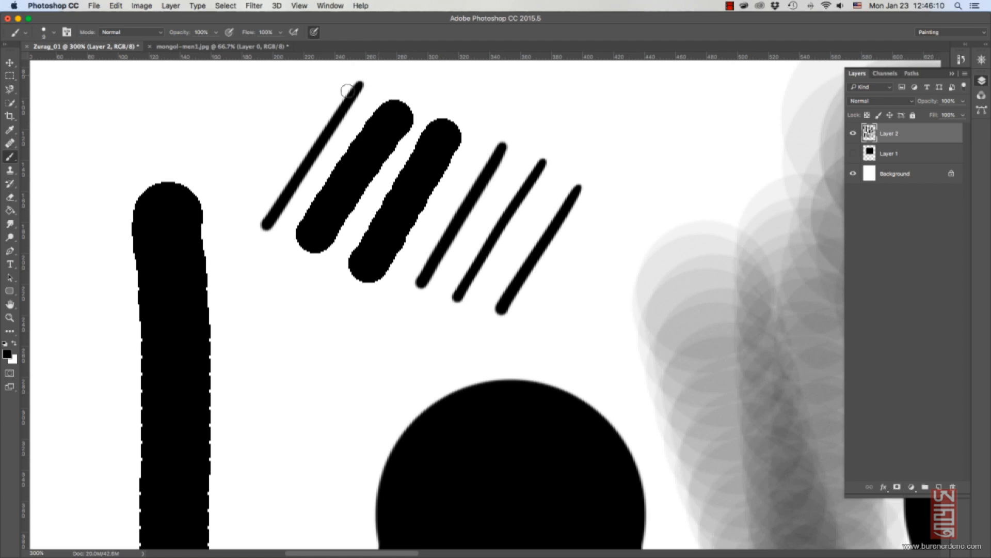
pyautogui.moveTo(333, 74); pyautogui.dragTo(237, 217)
# Switch to the Mixer Brush and smear red paint between the two upper bars and over the top of the first bar.
pyautogui.click(10, 157)
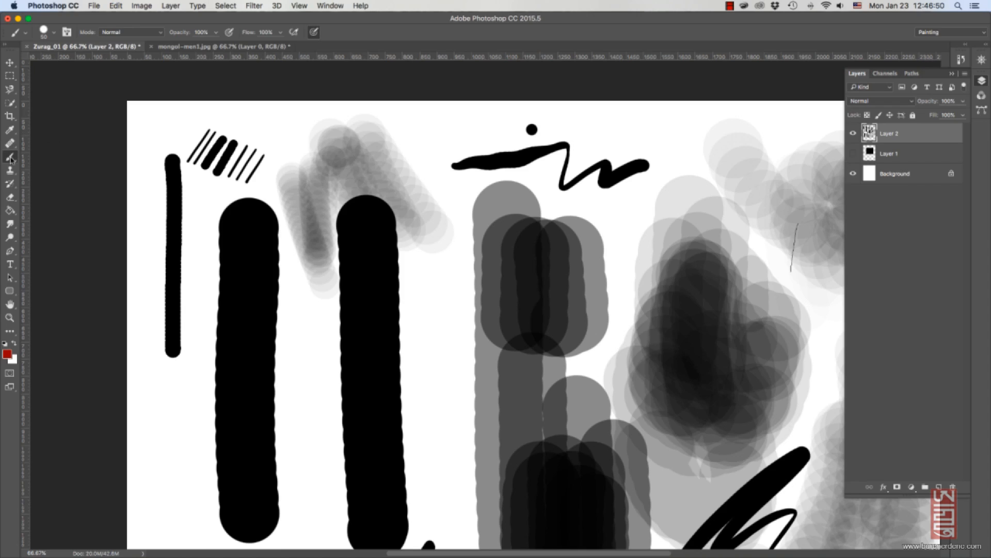
pyautogui.click(10, 157)
pyautogui.click(54, 184)
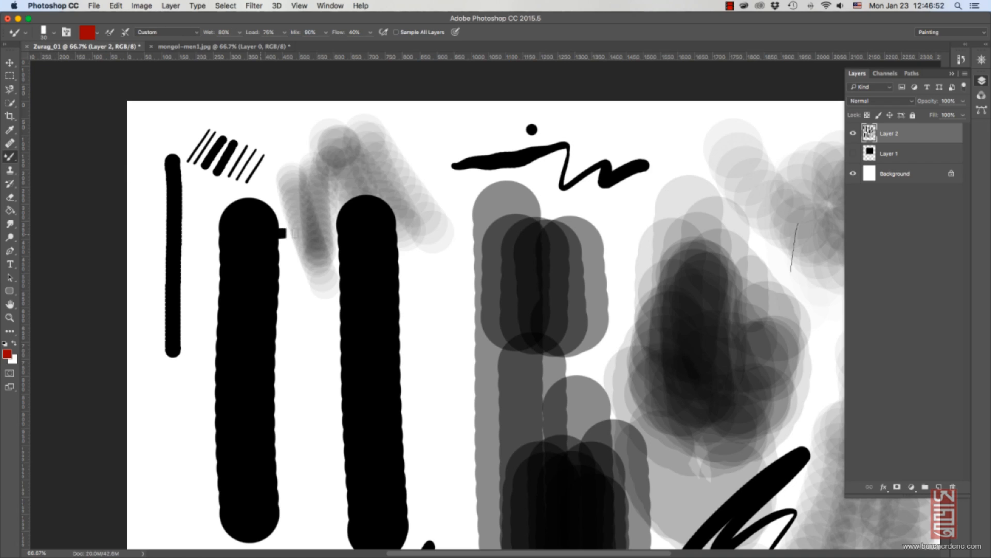
pyautogui.moveTo(295, 233)
pyautogui.mouseDown()
pyautogui.moveTo(311, 265)
pyautogui.moveTo(294, 230)
pyautogui.moveTo(307, 197)
pyautogui.moveTo(321, 274)
pyautogui.moveTo(331, 277)
pyautogui.moveTo(292, 290)
pyautogui.moveTo(303, 324)
pyautogui.moveTo(324, 280)
pyautogui.moveTo(301, 351)
pyautogui.moveTo(306, 360)
pyautogui.moveTo(316, 340)
pyautogui.moveTo(333, 368)
pyautogui.mouseUp()
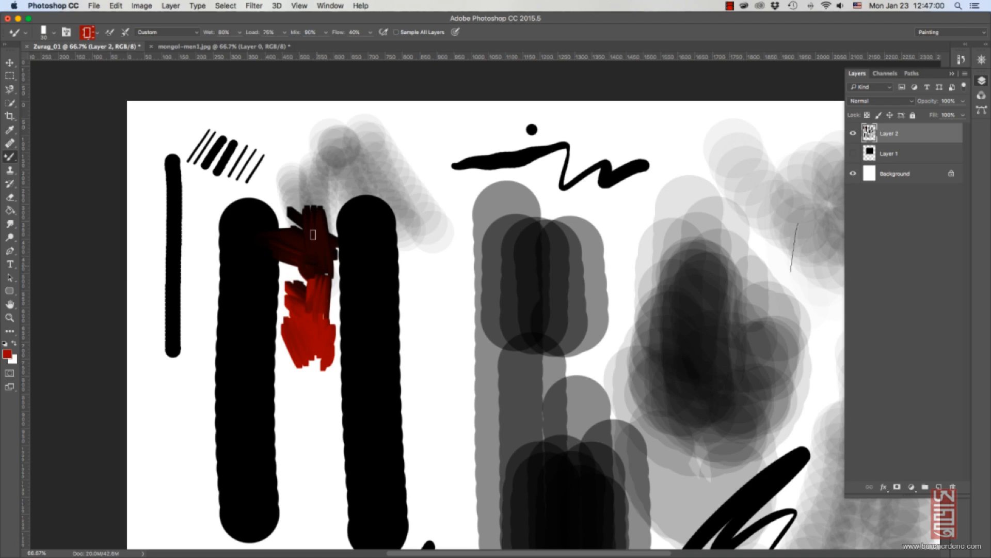
pyautogui.moveTo(209, 188); pyautogui.dragTo(254, 206)
# Choose the hard round 30 px tip and mix red strokes into the second bar, the gray strokes and the first bar's edge.
pyautogui.click(54, 34)
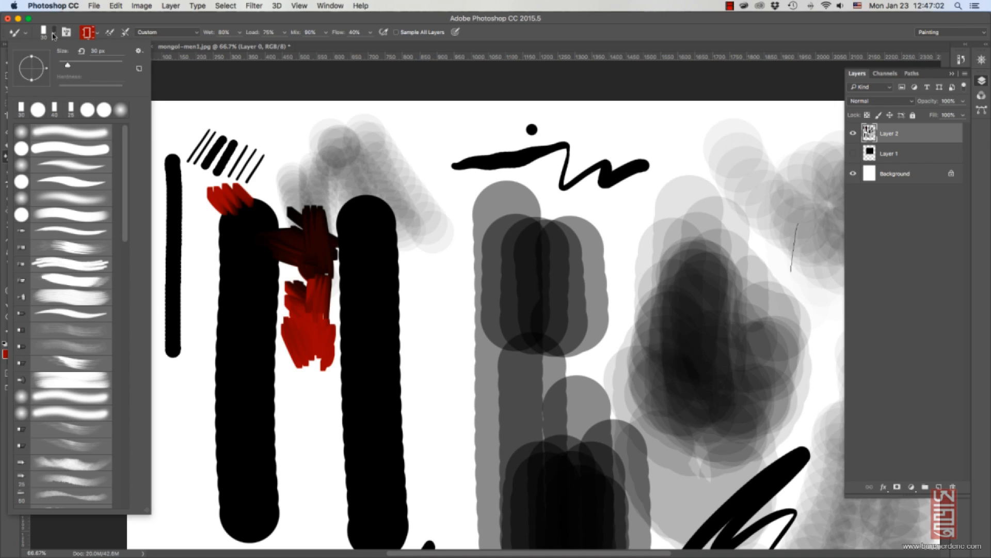
pyautogui.click(104, 150)
pyautogui.moveTo(414, 186)
pyautogui.mouseDown()
pyautogui.moveTo(421, 217)
pyautogui.moveTo(457, 121)
pyautogui.moveTo(486, 124)
pyautogui.moveTo(493, 184)
pyautogui.mouseUp()
pyautogui.moveTo(398, 271)
pyautogui.mouseDown()
pyautogui.moveTo(402, 300)
pyautogui.moveTo(414, 298)
pyautogui.moveTo(412, 318)
pyautogui.moveTo(431, 324)
pyautogui.moveTo(398, 351)
pyautogui.moveTo(414, 366)
pyautogui.moveTo(436, 350)
pyautogui.moveTo(406, 324)
pyautogui.moveTo(436, 359)
pyautogui.moveTo(450, 285)
pyautogui.moveTo(422, 281)
pyautogui.moveTo(485, 311)
pyautogui.moveTo(504, 282)
pyautogui.moveTo(483, 290)
pyautogui.moveTo(475, 259)
pyautogui.moveTo(452, 244)
pyautogui.moveTo(495, 281)
pyautogui.mouseUp()
pyautogui.moveTo(403, 239)
pyautogui.mouseDown()
pyautogui.moveTo(413, 284)
pyautogui.moveTo(336, 323)
pyautogui.moveTo(318, 346)
pyautogui.moveTo(357, 385)
pyautogui.moveTo(286, 338)
pyautogui.moveTo(273, 398)
pyautogui.moveTo(311, 408)
pyautogui.mouseUp()
pyautogui.moveTo(219, 316); pyautogui.dragTo(202, 321)
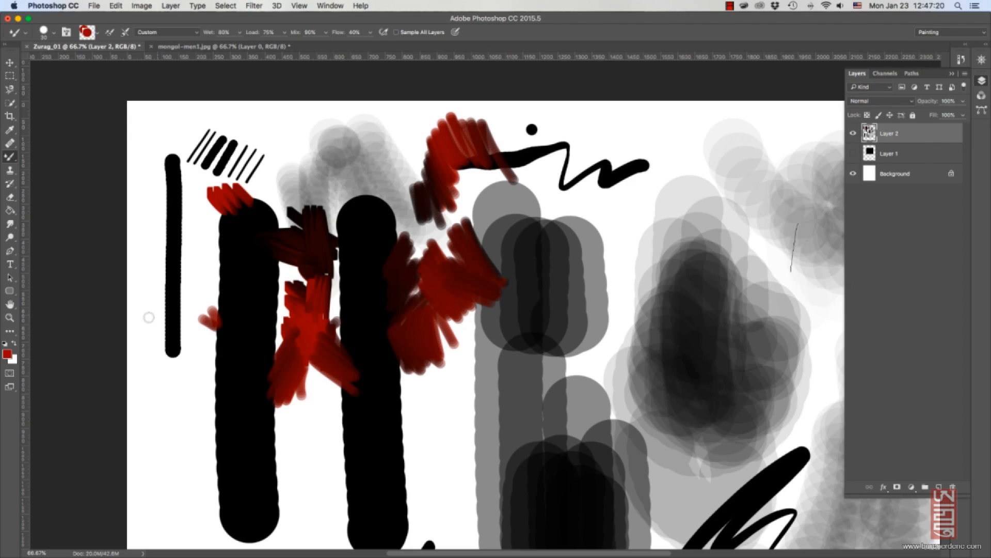
# Change the foreground color to blue and mix blue strokes into the second bar and below the red patches.
pyautogui.click(7, 354)
pyautogui.moveTo(441, 263); pyautogui.dragTo(438, 231)
pyautogui.click(522, 178)
pyautogui.moveTo(369, 313)
pyautogui.mouseDown()
pyautogui.moveTo(358, 338)
pyautogui.moveTo(363, 311)
pyautogui.moveTo(373, 334)
pyautogui.moveTo(361, 383)
pyautogui.moveTo(366, 352)
pyautogui.moveTo(439, 427)
pyautogui.moveTo(369, 369)
pyautogui.moveTo(443, 435)
pyautogui.moveTo(413, 415)
pyautogui.moveTo(448, 402)
pyautogui.moveTo(469, 415)
pyautogui.moveTo(457, 326)
pyautogui.moveTo(478, 323)
pyautogui.mouseUp()
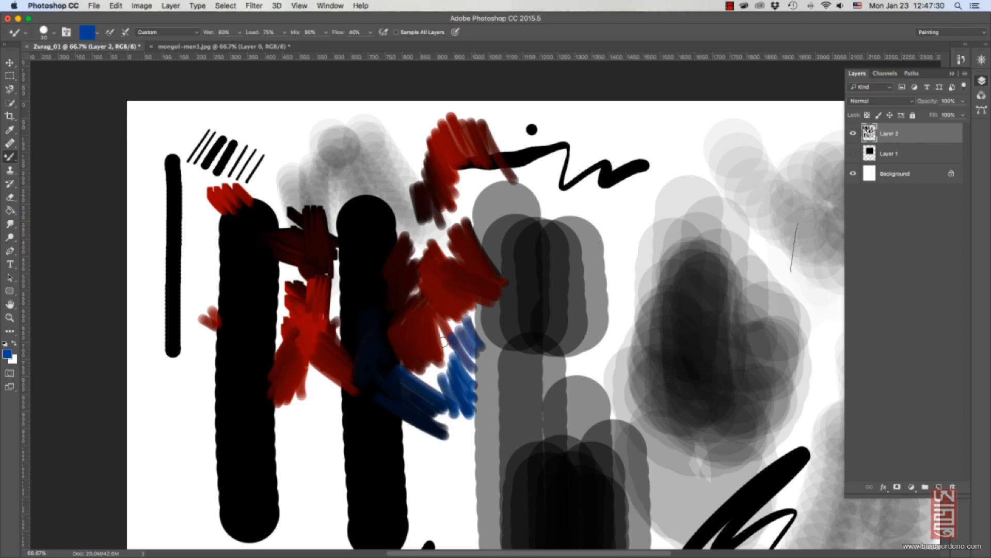
pyautogui.moveTo(310, 438)
pyautogui.mouseDown()
pyautogui.moveTo(313, 413)
pyautogui.moveTo(287, 496)
pyautogui.moveTo(305, 516)
pyautogui.moveTo(333, 442)
pyautogui.moveTo(353, 472)
pyautogui.moveTo(338, 413)
pyautogui.moveTo(331, 434)
pyautogui.moveTo(346, 393)
pyautogui.moveTo(333, 386)
pyautogui.moveTo(341, 423)
pyautogui.moveTo(310, 366)
pyautogui.moveTo(294, 434)
pyautogui.mouseUp()
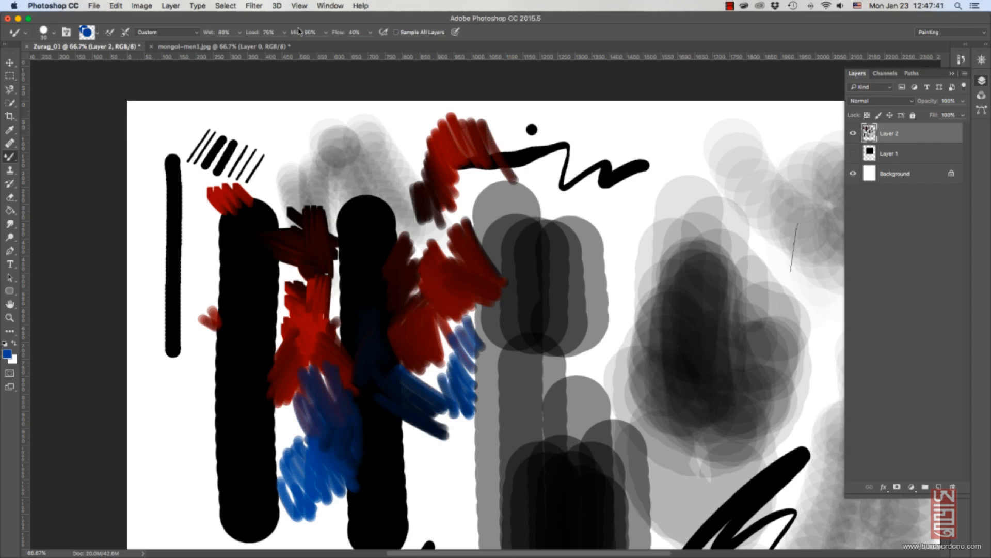
# Blend blue strokes over the thin diagonal lines, the red patch atop the first bar, and the upper red strokes.
pyautogui.moveTo(266, 158)
pyautogui.mouseDown()
pyautogui.moveTo(258, 201)
pyautogui.moveTo(282, 237)
pyautogui.moveTo(256, 154)
pyautogui.moveTo(294, 172)
pyautogui.moveTo(264, 166)
pyautogui.mouseUp()
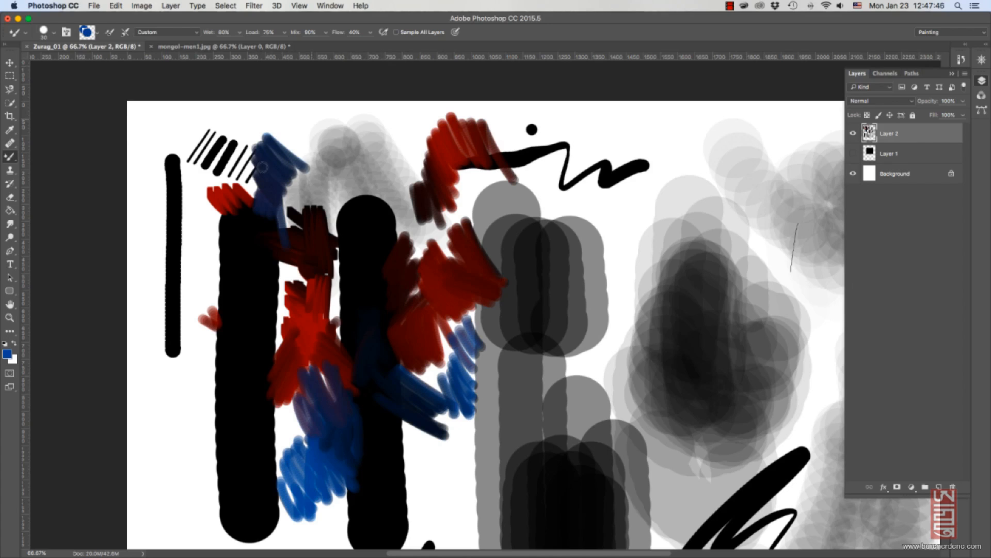
pyautogui.moveTo(204, 182)
pyautogui.mouseDown()
pyautogui.moveTo(214, 215)
pyautogui.moveTo(223, 181)
pyautogui.moveTo(238, 185)
pyautogui.moveTo(217, 248)
pyautogui.moveTo(210, 236)
pyautogui.mouseUp()
pyautogui.moveTo(423, 228)
pyautogui.mouseDown()
pyautogui.moveTo(413, 273)
pyautogui.moveTo(437, 204)
pyautogui.moveTo(468, 212)
pyautogui.moveTo(473, 225)
pyautogui.moveTo(493, 229)
pyautogui.mouseUp()
# Choose a bristle brush tip, mix strokes over the first bar and nearby red and blue paint, and swap the foreground and background colors.
pyautogui.click(50, 40)
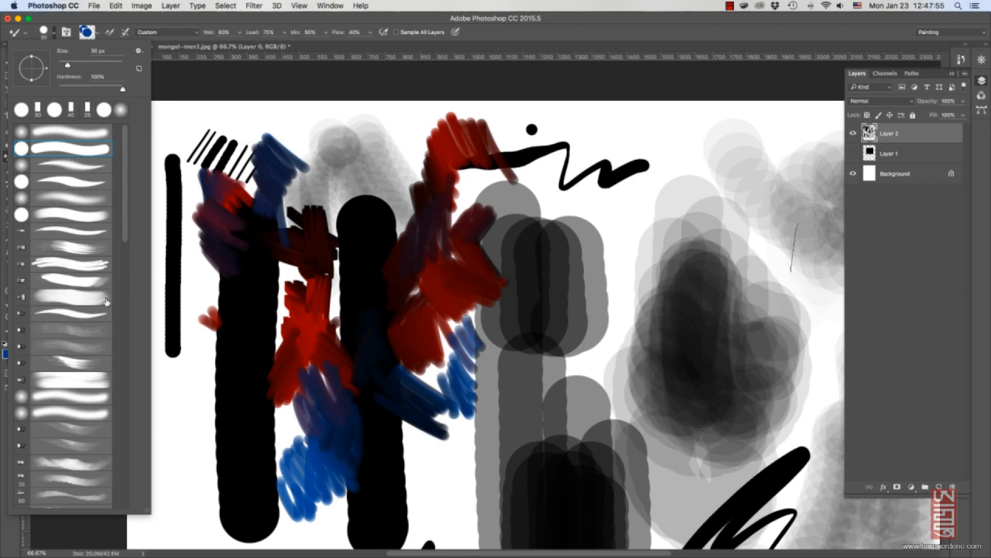
pyautogui.click(89, 363)
pyautogui.moveTo(228, 381)
pyautogui.mouseDown()
pyautogui.moveTo(216, 362)
pyautogui.moveTo(201, 410)
pyautogui.moveTo(178, 421)
pyautogui.moveTo(174, 461)
pyautogui.moveTo(191, 332)
pyautogui.moveTo(222, 376)
pyautogui.moveTo(219, 344)
pyautogui.moveTo(235, 380)
pyautogui.moveTo(210, 361)
pyautogui.moveTo(243, 418)
pyautogui.moveTo(271, 431)
pyautogui.moveTo(299, 401)
pyautogui.moveTo(271, 333)
pyautogui.moveTo(266, 287)
pyautogui.moveTo(284, 264)
pyautogui.mouseUp()
pyautogui.press('x')
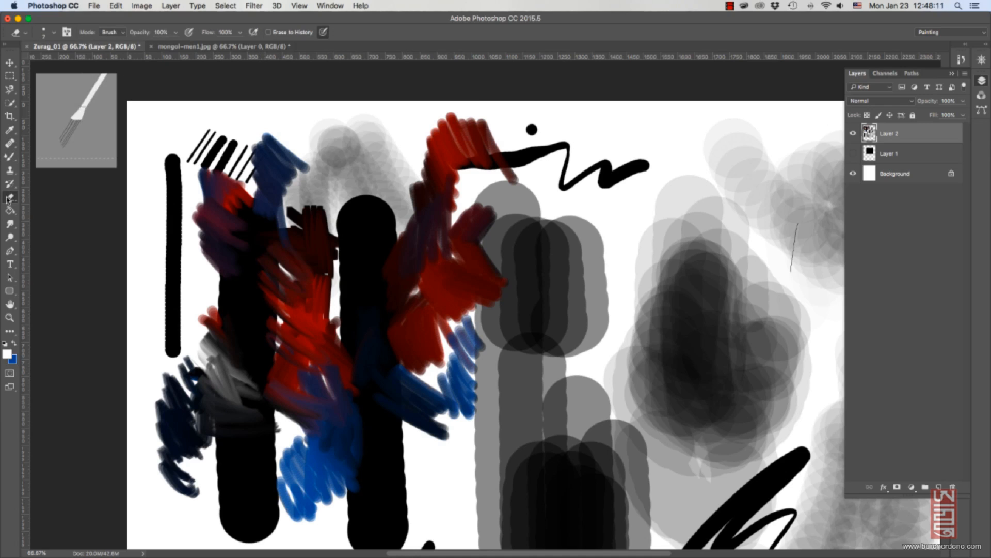
# Switch to the Eraser tool, enlarge its tip and erase a patch across the top of the second bar and the adjacent red paint.
pyautogui.click(6, 199)
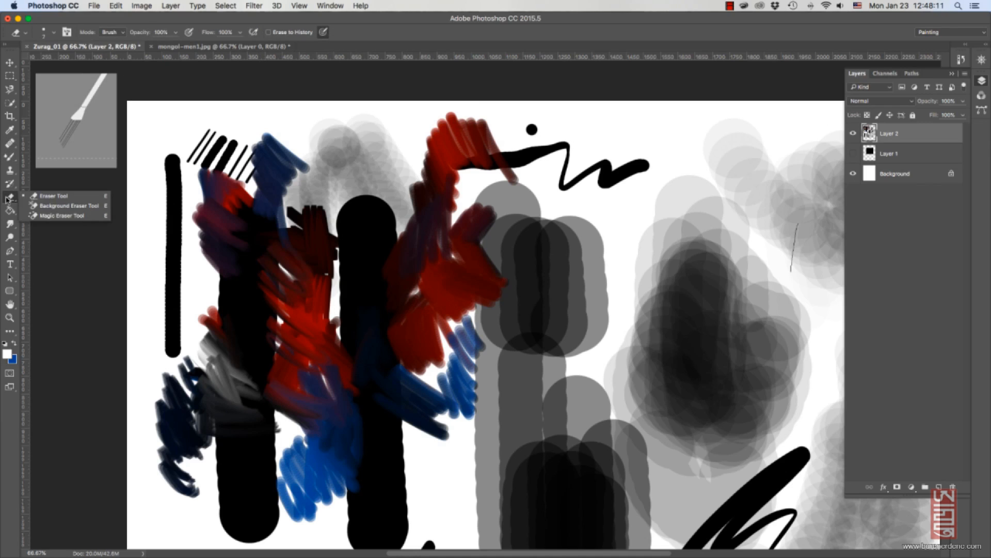
pyautogui.click(32, 196)
pyautogui.press(']')
pyautogui.press(']')
pyautogui.press(']')
pyautogui.press(']')
pyautogui.press(']')
pyautogui.press(']')
pyautogui.press(']')
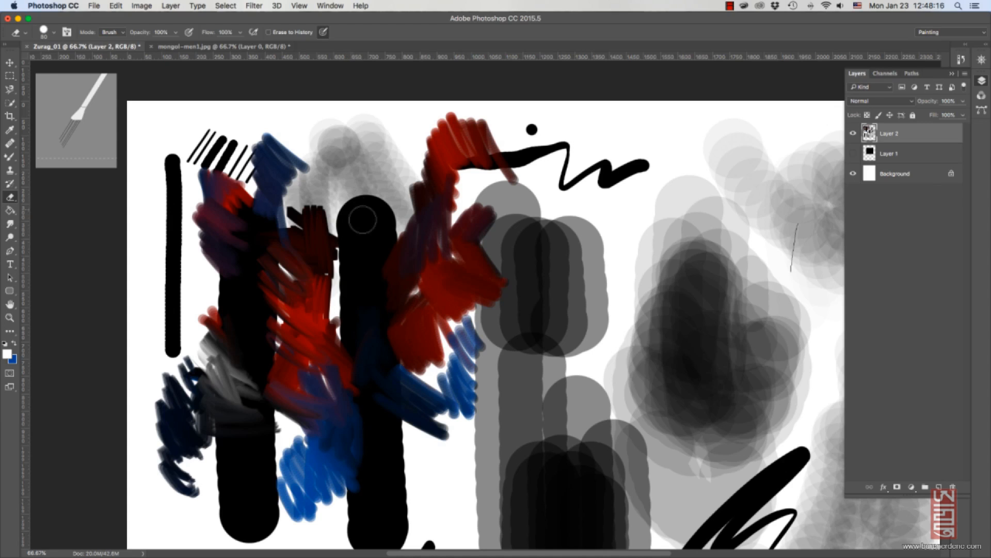
pyautogui.moveTo(364, 198)
pyautogui.mouseDown()
pyautogui.moveTo(389, 284)
pyautogui.moveTo(400, 283)
pyautogui.moveTo(389, 239)
pyautogui.mouseUp()
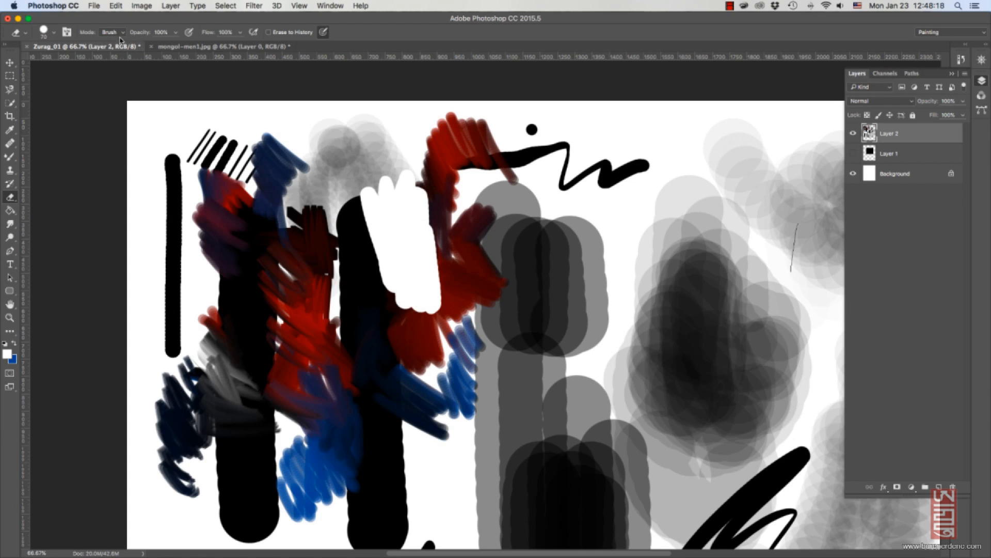
# Set the eraser opacity to 28% and partially erase the red strokes and the upper part of the first bar.
pyautogui.click(175, 33)
pyautogui.click(140, 45)
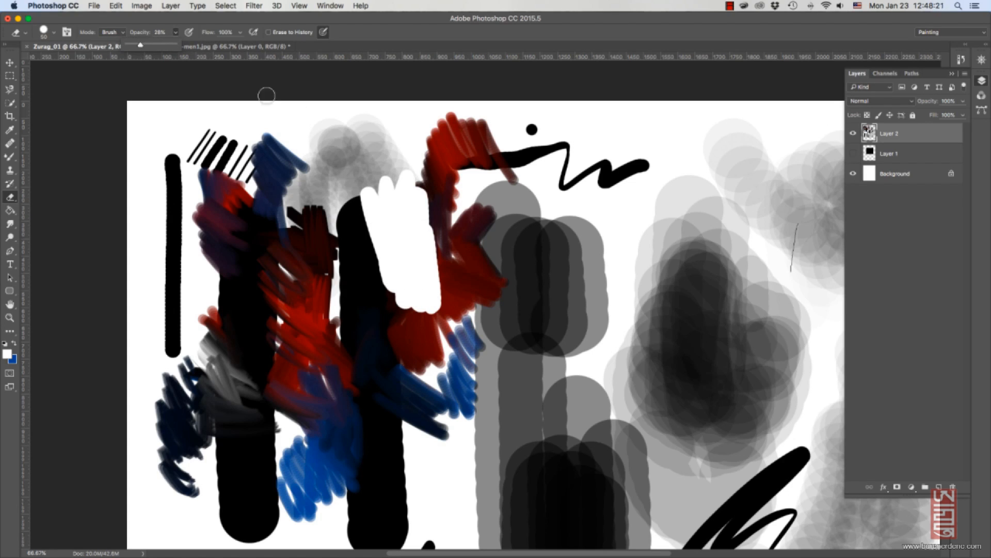
pyautogui.click(269, 98)
pyautogui.press(']')
pyautogui.moveTo(289, 160); pyautogui.dragTo(326, 290)
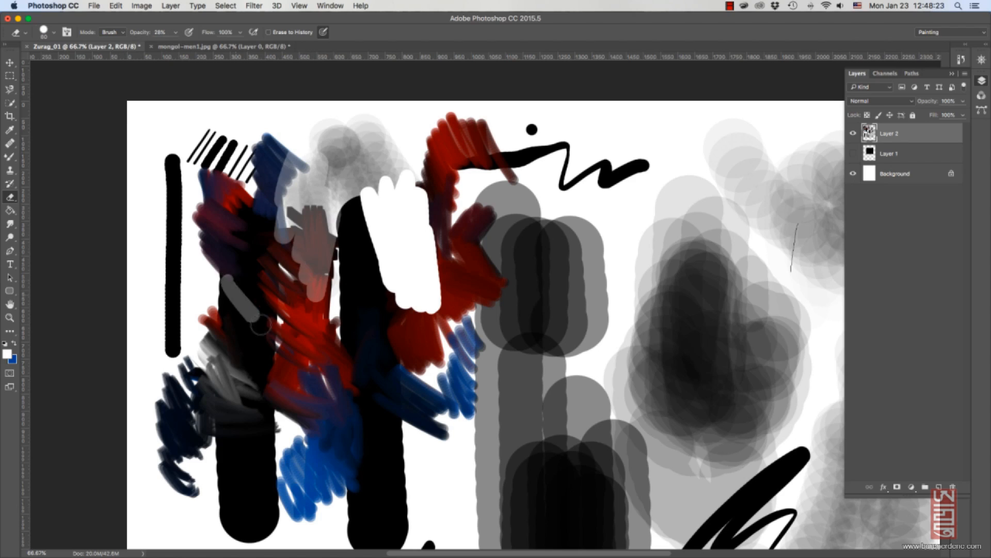
pyautogui.moveTo(232, 285)
pyautogui.mouseDown()
pyautogui.moveTo(329, 307)
pyautogui.moveTo(327, 247)
pyautogui.mouseUp()
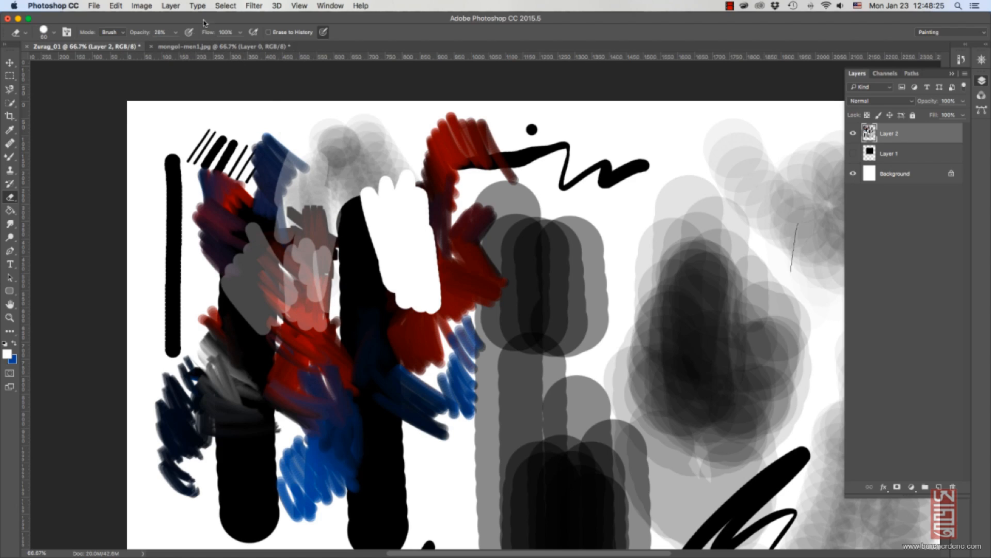
# Lower the eraser flow and partially erase the second bar beside the white patch, resizing the eraser tip.
pyautogui.click(240, 32)
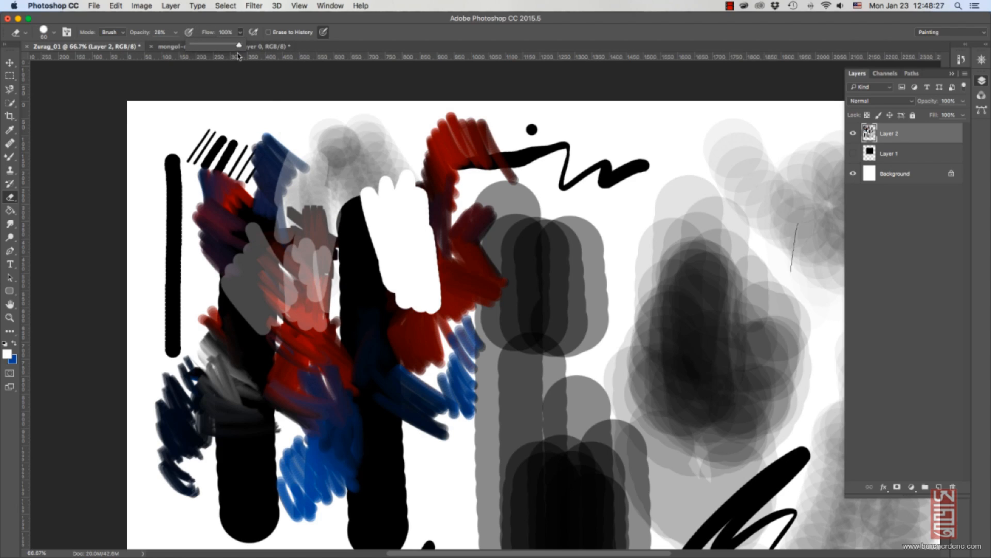
pyautogui.click(207, 45)
pyautogui.press(']')
pyautogui.moveTo(333, 305)
pyautogui.mouseDown()
pyautogui.moveTo(359, 323)
pyautogui.moveTo(365, 311)
pyautogui.moveTo(355, 255)
pyautogui.moveTo(370, 256)
pyautogui.moveTo(358, 232)
pyautogui.mouseUp()
pyautogui.press('[')
pyautogui.press('[')
pyautogui.press('[')
# Set the eraser opacity to 60% and enlarge the eraser tip.
pyautogui.click(175, 33)
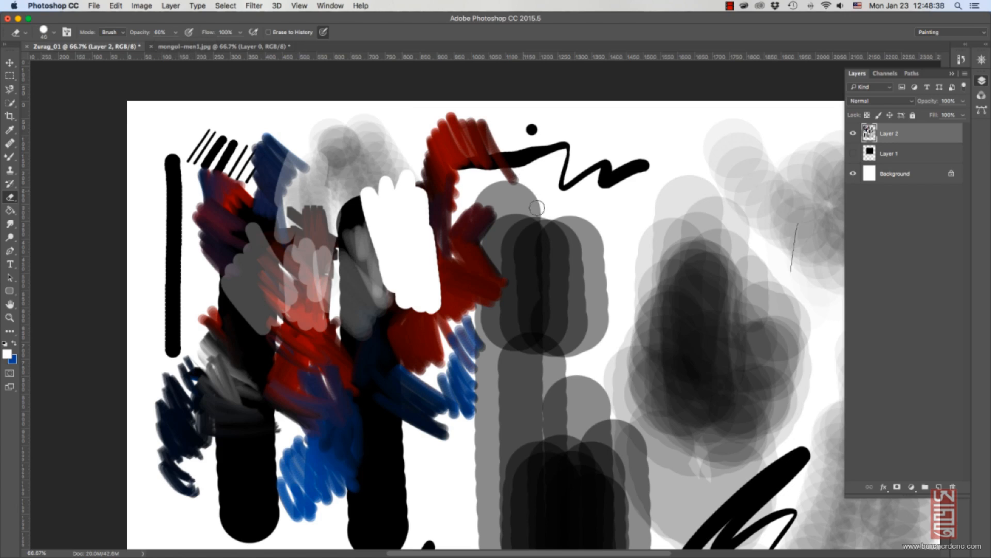
pyautogui.press(']')
pyautogui.press(']')
pyautogui.press(']')
pyautogui.press(']')
# Add a new layer between Layer 1 and Layer 2 and make it the active layer.
pyautogui.click(898, 155)
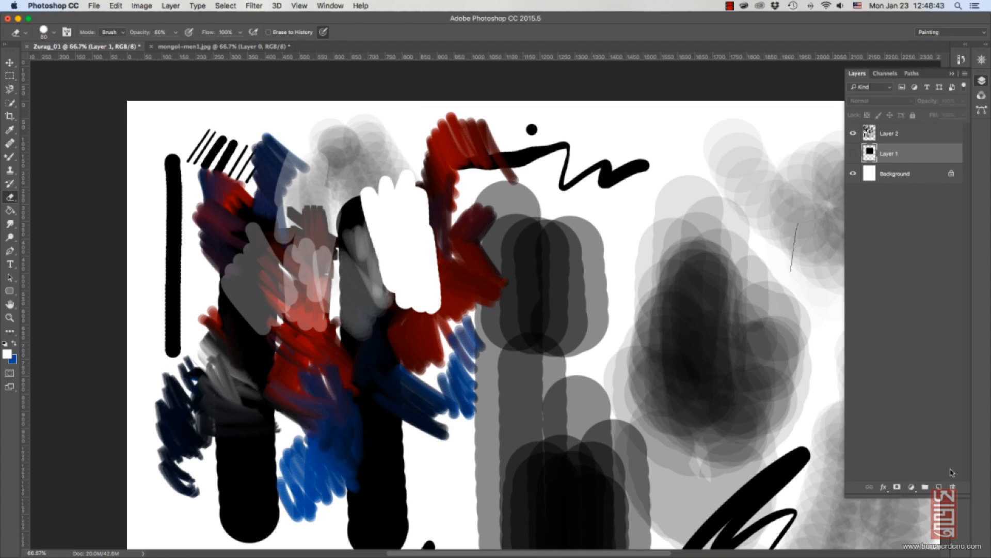
pyautogui.click(939, 487)
pyautogui.click(898, 135)
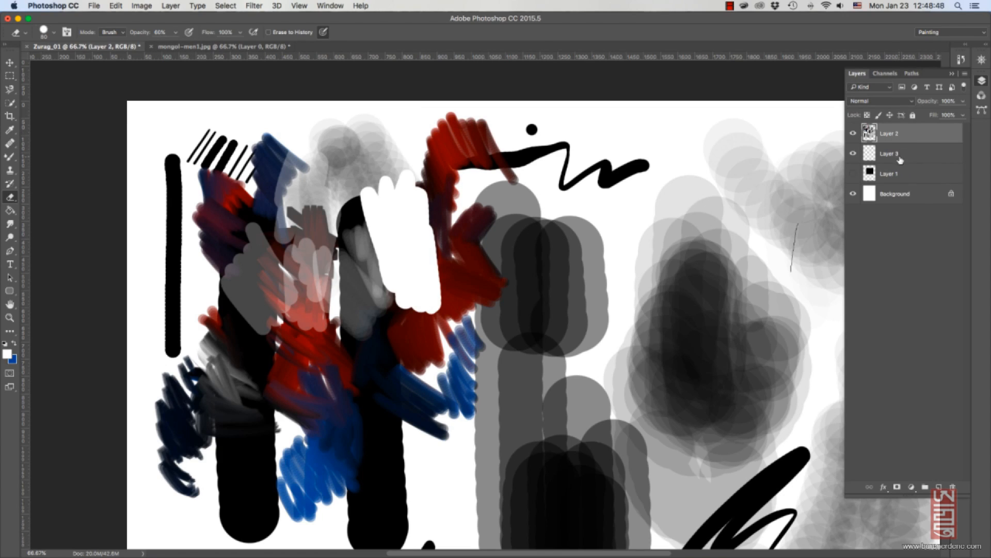
pyautogui.click(900, 155)
# Paint a thick horizontal blue Brush band on the new layer, running behind the lower dark patch.
pyautogui.press('d')
pyautogui.press('x')
pyautogui.press('b')
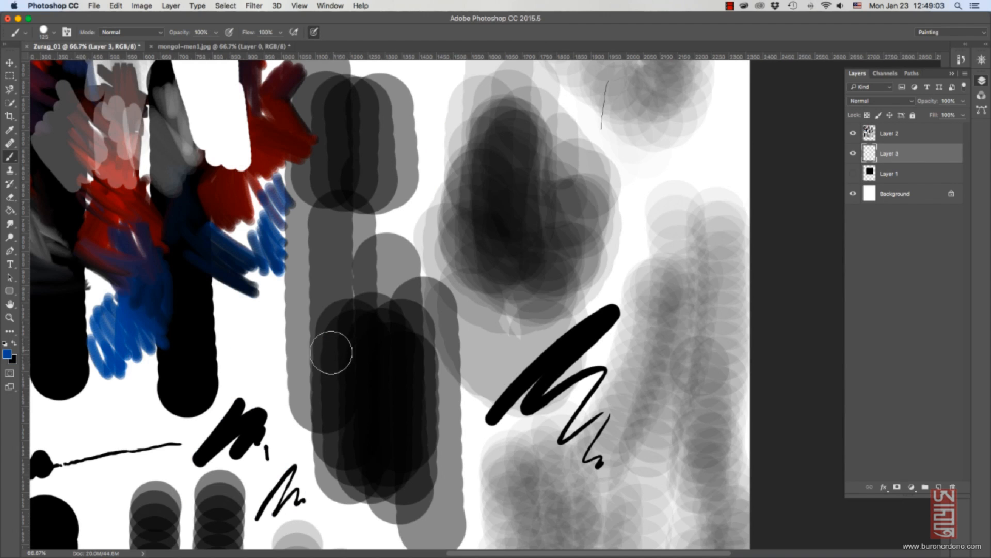
pyautogui.moveTo(239, 370)
pyautogui.mouseDown()
pyautogui.moveTo(497, 373)
pyautogui.moveTo(332, 347)
pyautogui.moveTo(421, 350)
pyautogui.moveTo(412, 347)
pyautogui.mouseUp()
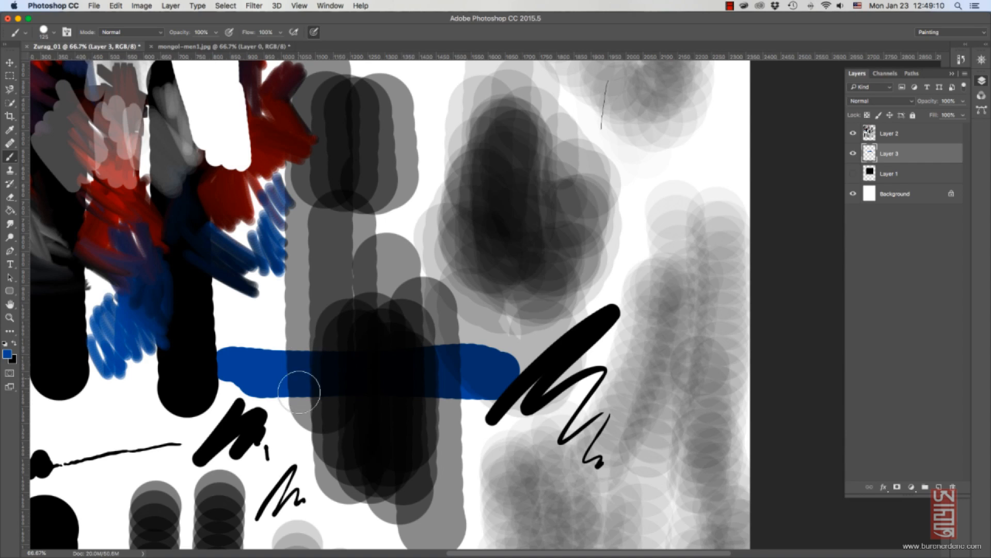
# Return to Layer 2 and partially erase the dark patch over the blue band with the Eraser at 50% opacity.
pyautogui.hotkey('alt', ']')
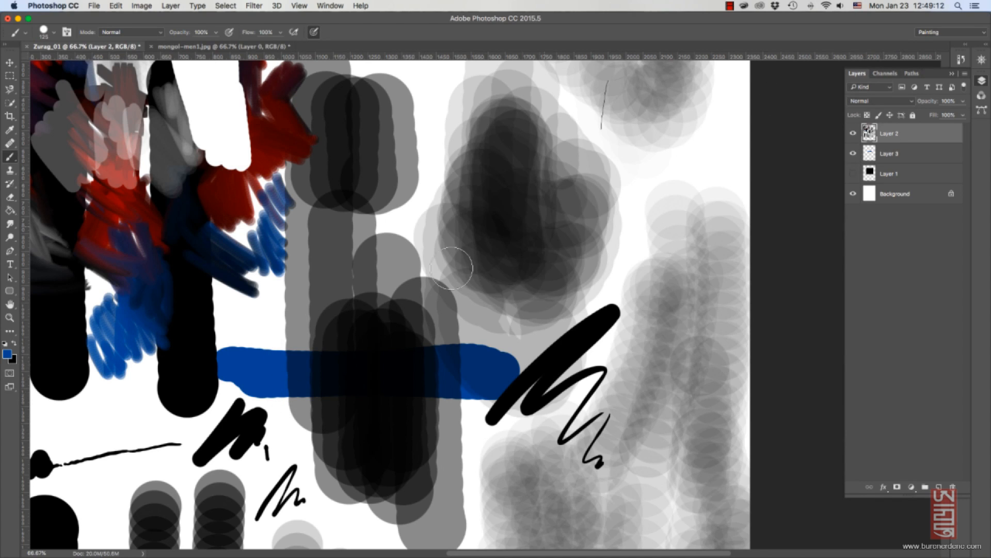
pyautogui.press('[')
pyautogui.press('[')
pyautogui.press('[')
pyautogui.press('[')
pyautogui.press('e')
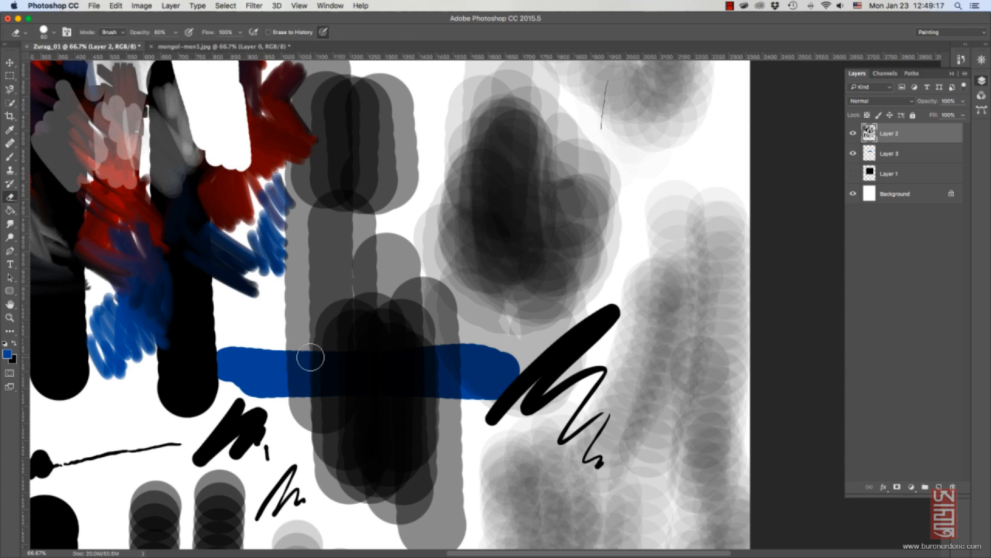
pyautogui.click(175, 32)
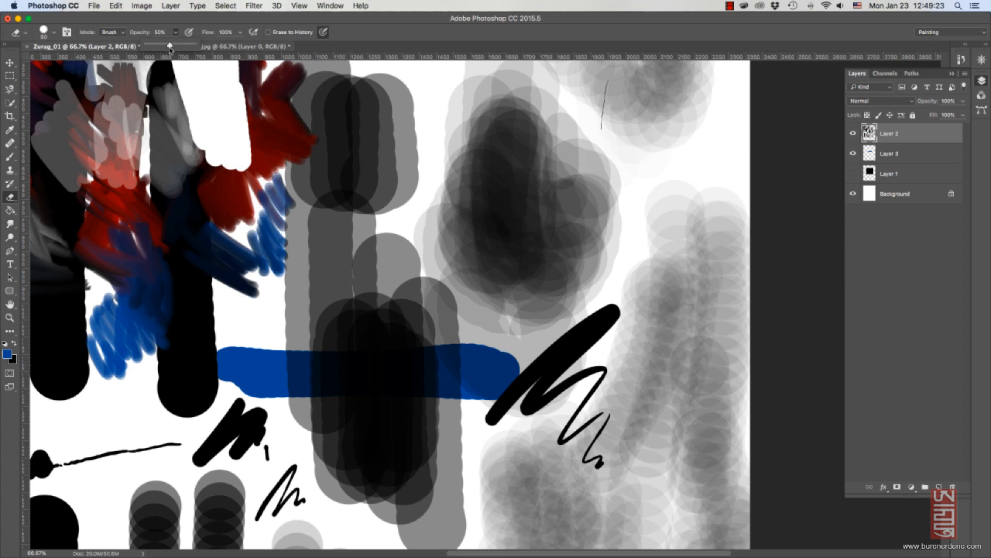
pyautogui.moveTo(355, 345); pyautogui.dragTo(398, 452)
pyautogui.moveTo(390, 390)
pyautogui.mouseDown()
pyautogui.moveTo(381, 351)
pyautogui.moveTo(434, 321)
pyautogui.mouseUp()
# Toggle the blue band layer's visibility repeatedly to examine how the erased area of Layer 2 looks with and without it.
pyautogui.click(853, 154)
pyautogui.click(852, 153)
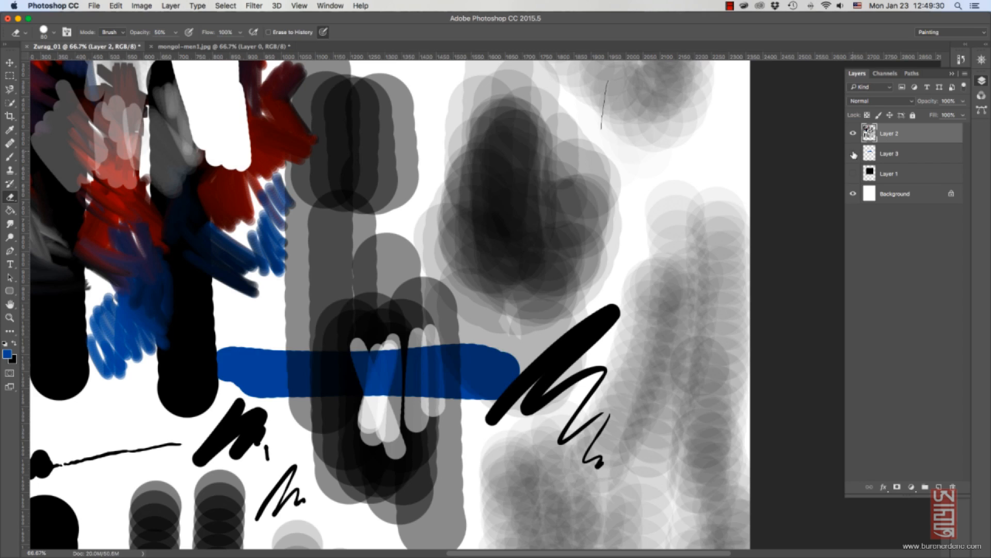
pyautogui.click(853, 154)
pyautogui.click(853, 154)
pyautogui.click(853, 153)
pyautogui.click(853, 153)
pyautogui.click(854, 154)
pyautogui.click(854, 154)
pyautogui.click(854, 153)
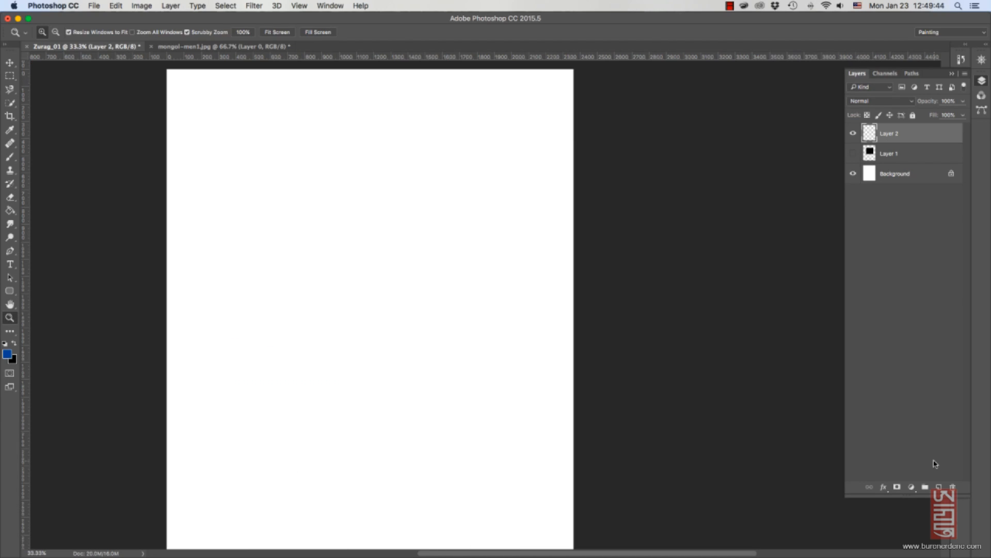
# Fill the empty Layer 2 with the blue foreground color using the Paint Bucket tool.
pyautogui.click(11, 211)
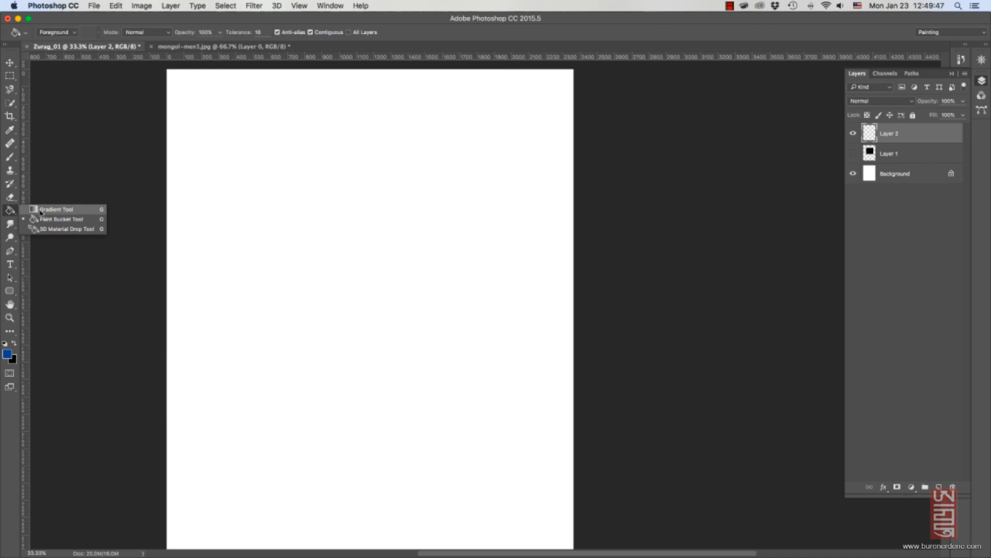
pyautogui.click(77, 220)
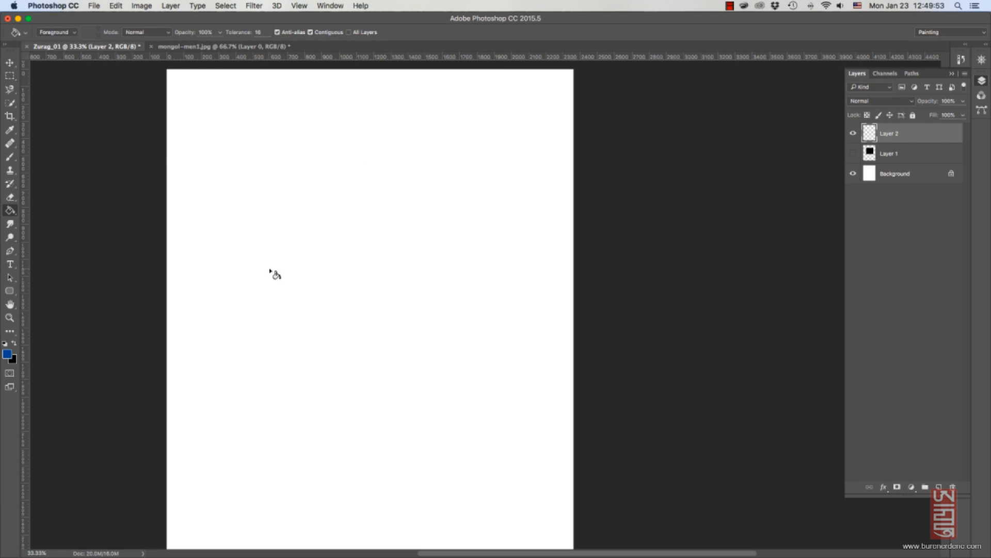
pyautogui.click(349, 204)
# Change the foreground color to a lighter blue and refill Layer 2 with it.
pyautogui.click(8, 354)
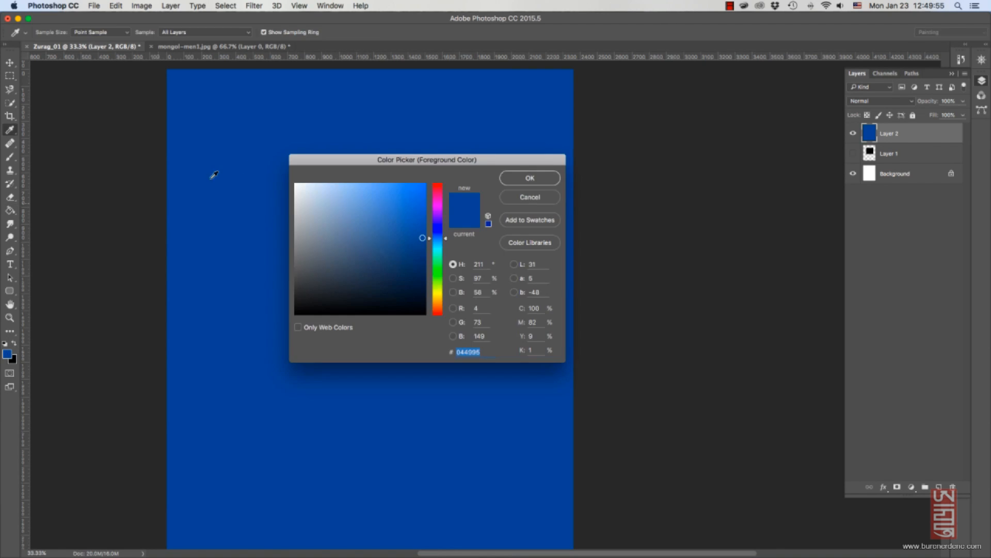
pyautogui.click(393, 207)
pyautogui.click(527, 180)
pyautogui.click(294, 247)
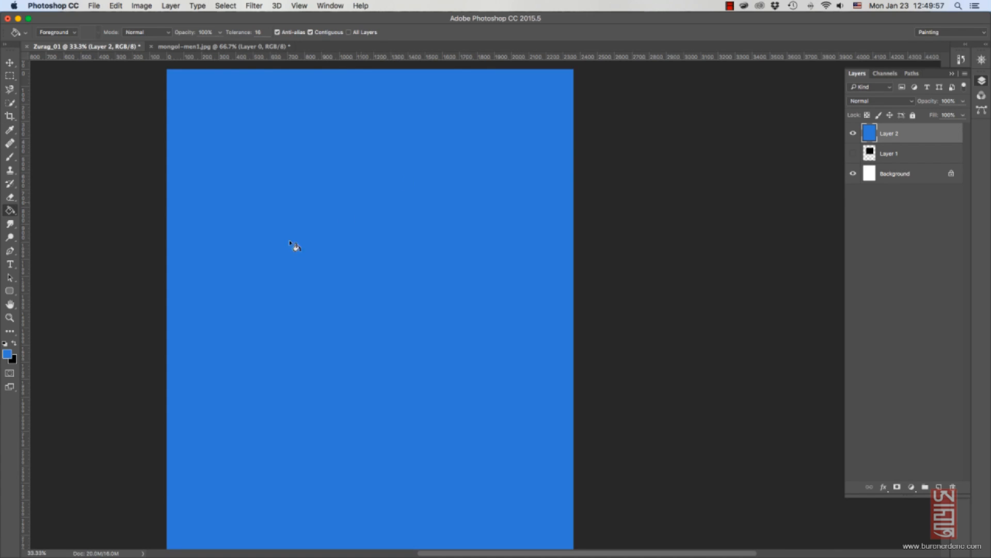
# Set the foreground color to yellow #d2c938 and fill Layer 2 with it.
pyautogui.click(8, 354)
pyautogui.click(437, 297)
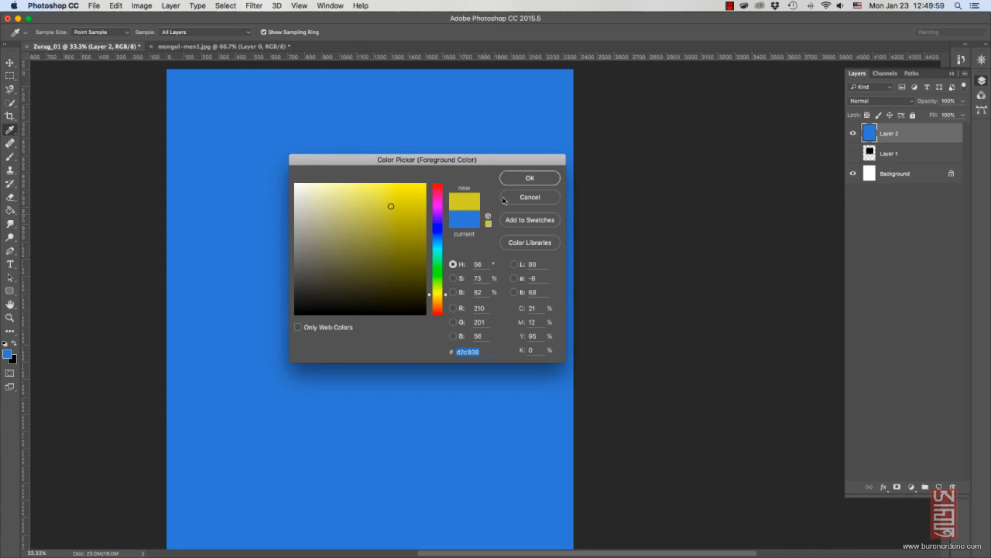
pyautogui.click(516, 178)
pyautogui.click(505, 288)
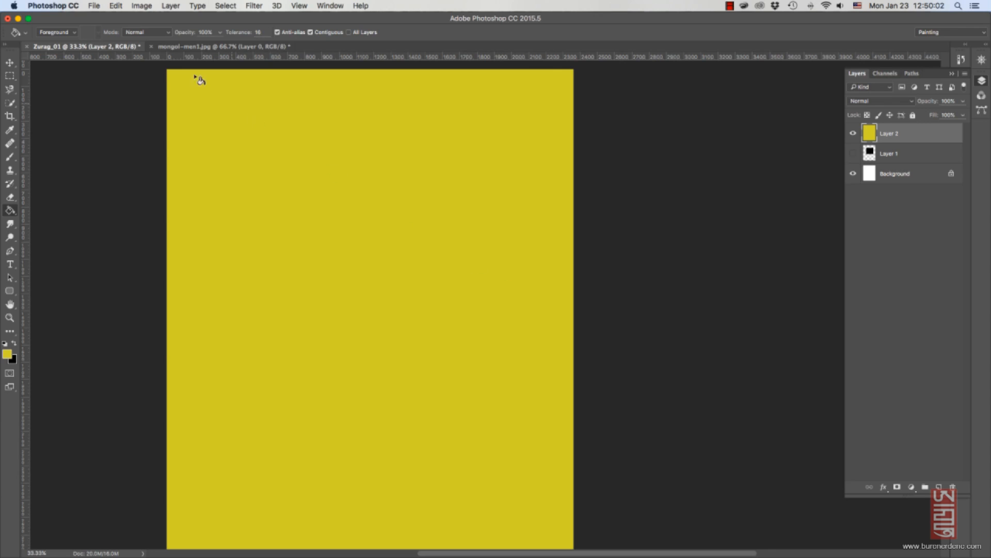
# Swap the foreground color to black and fill Layer 2 repeatedly at 50% opacity.
pyautogui.press('x')
pyautogui.click(324, 193)
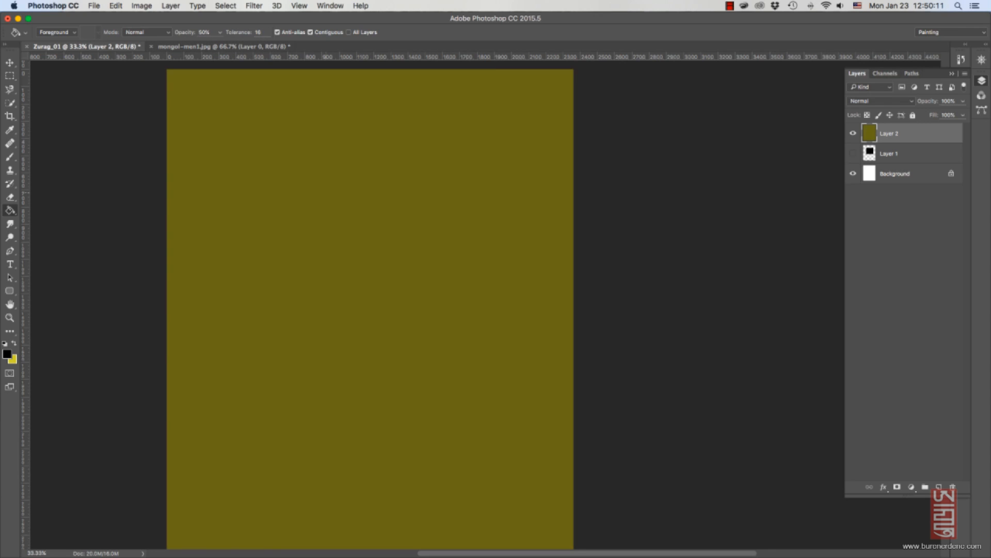
pyautogui.click(327, 194)
pyautogui.click(363, 231)
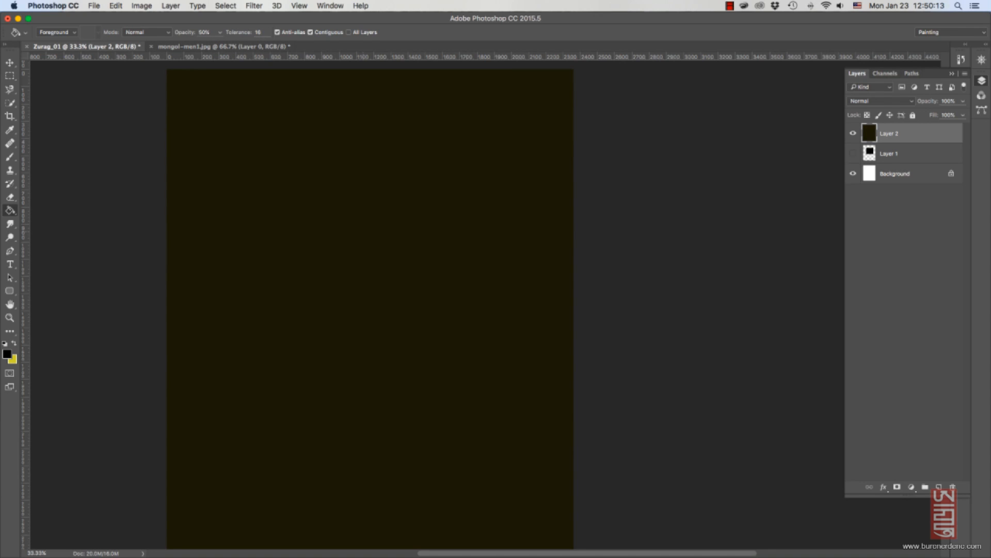
# Lasso a large freeform blob in the upper middle of the canvas and fill it with black at 50% opacity.
pyautogui.press('l')
pyautogui.rightClick(9, 89)
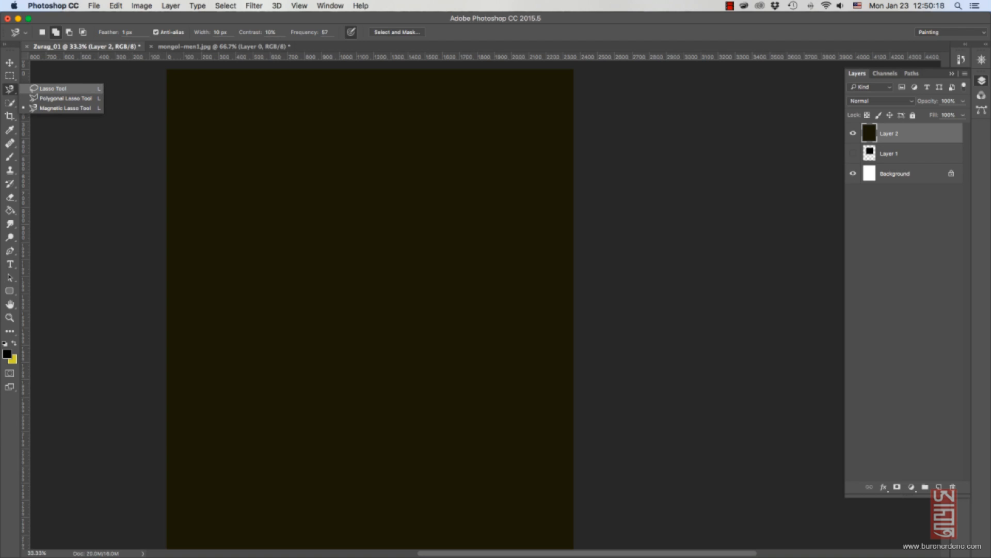
pyautogui.click(51, 88)
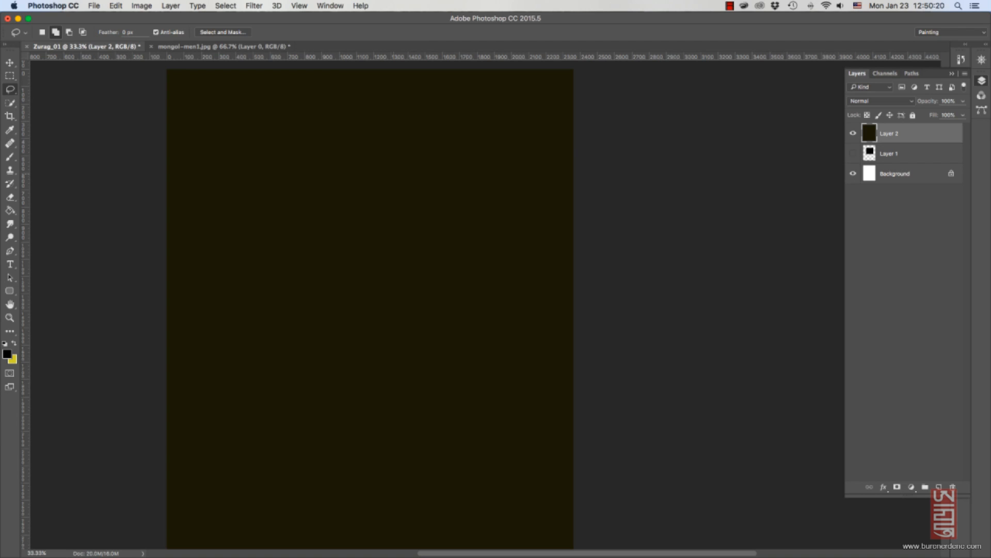
pyautogui.moveTo(408, 180)
pyautogui.mouseDown()
pyautogui.moveTo(420, 326)
pyautogui.moveTo(408, 180)
pyautogui.mouseUp()
pyautogui.press('g')
pyautogui.click(413, 253)
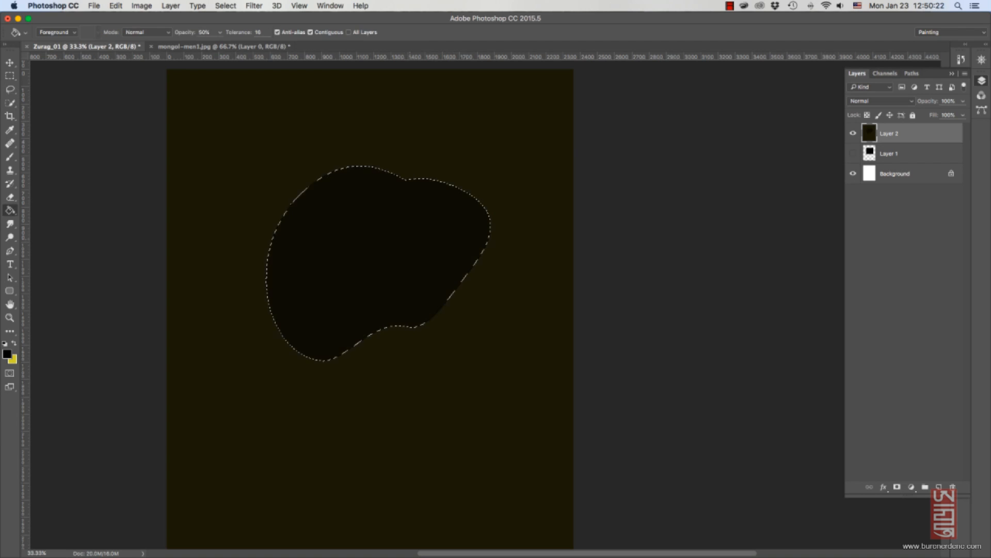
# Swap the foreground color to yellow, fill the blob selection repeatedly at 50% opacity, and deselect.
pyautogui.press('x')
pyautogui.click(418, 263)
pyautogui.click(419, 262)
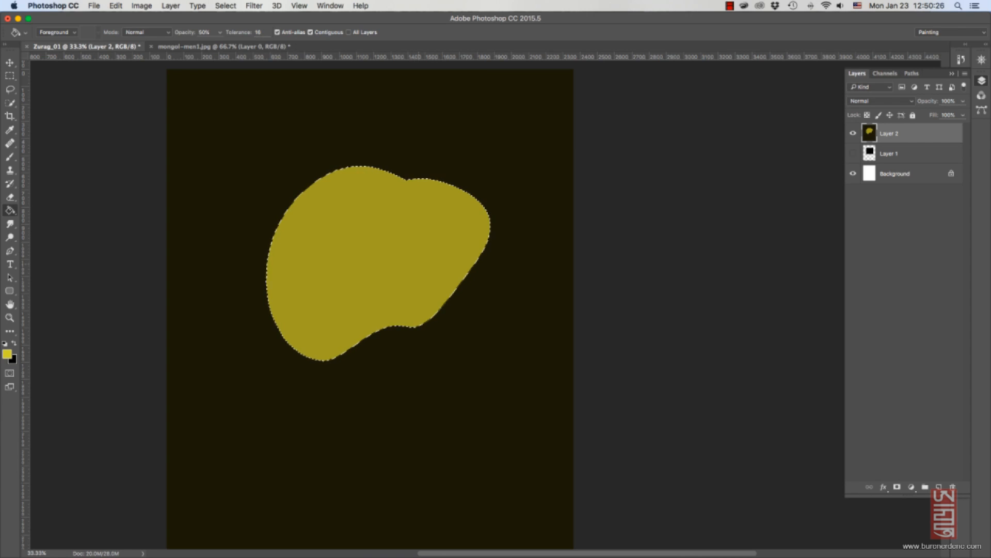
pyautogui.press('super+d')
# Lasso an oval overlapping the blob's lower edge, fill it repeatedly with yellow at 50% opacity, and deselect.
pyautogui.press('l')
pyautogui.moveTo(429, 379); pyautogui.dragTo(408, 397)
pyautogui.press('g')
pyautogui.click(415, 289)
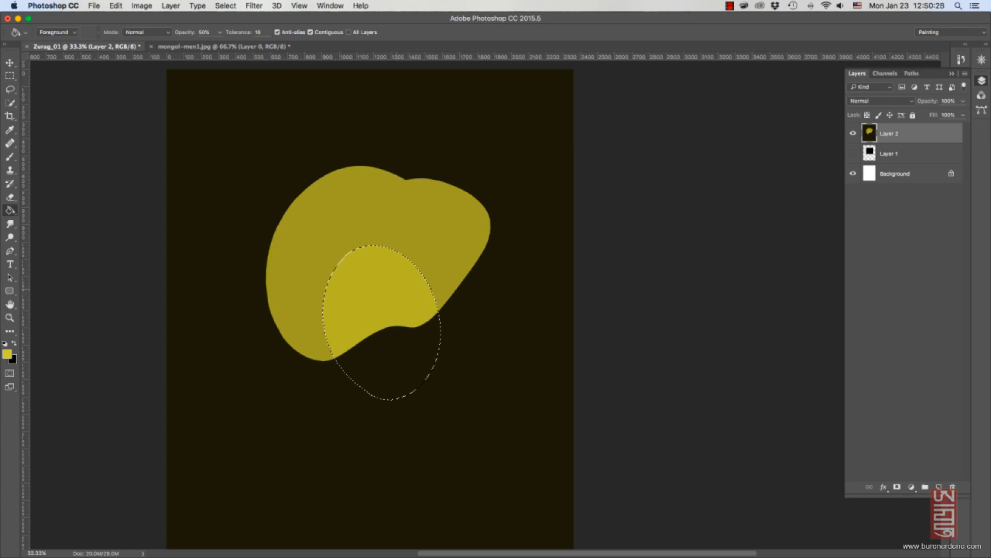
pyautogui.click(419, 338)
pyautogui.click(422, 333)
pyautogui.click(424, 328)
pyautogui.click(425, 323)
pyautogui.press('super+d')
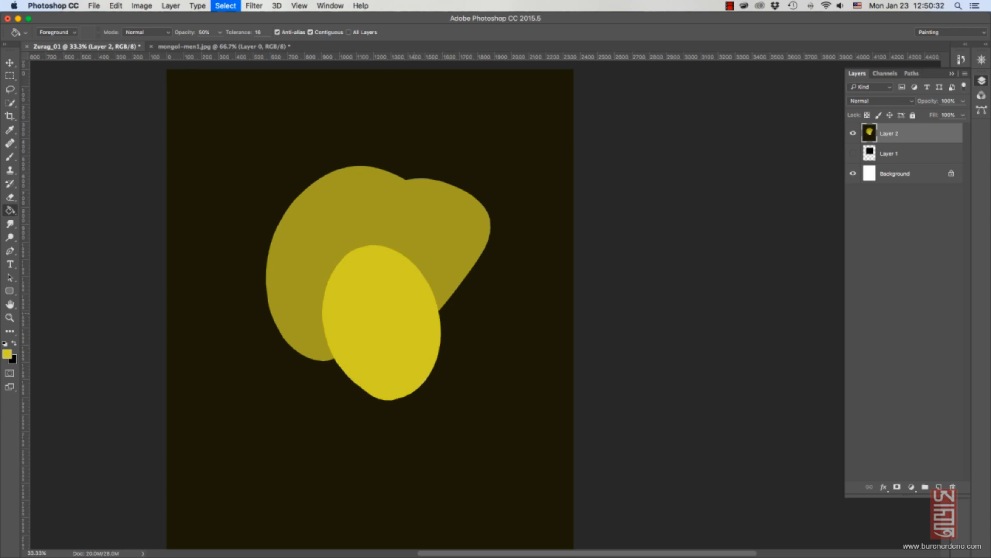
# Draw several yellow-to-transparent linear gradients across Layer 2 with the Gradient tool.
pyautogui.click(10, 210)
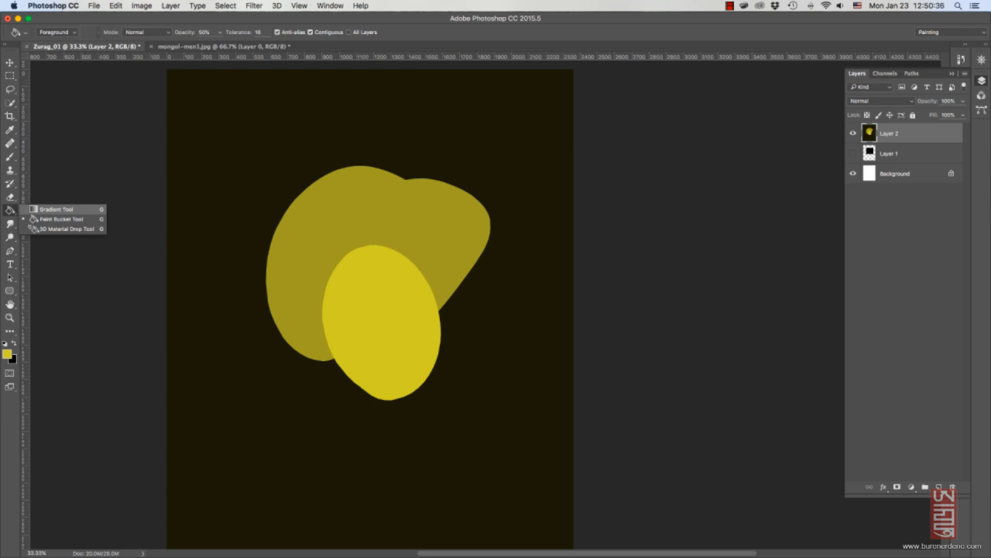
pyautogui.click(54, 209)
pyautogui.click(77, 32)
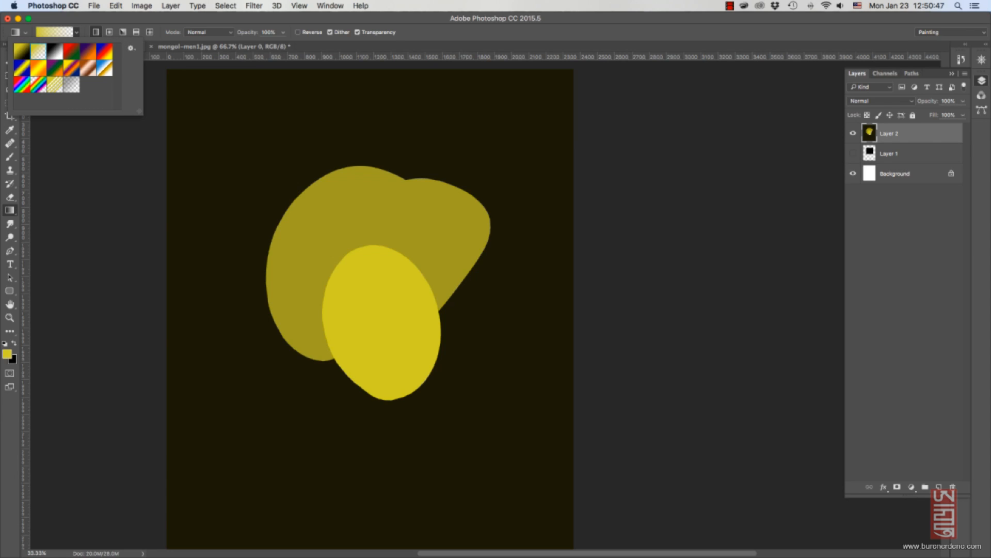
pyautogui.moveTo(131, 200)
pyautogui.mouseDown()
pyautogui.moveTo(418, 211)
pyautogui.moveTo(441, 94)
pyautogui.mouseUp()
pyautogui.keyDown('alt'); pyautogui.click(387, 177); pyautogui.keyUp('alt')
pyautogui.moveTo(453, 97); pyautogui.dragTo(475, 237)
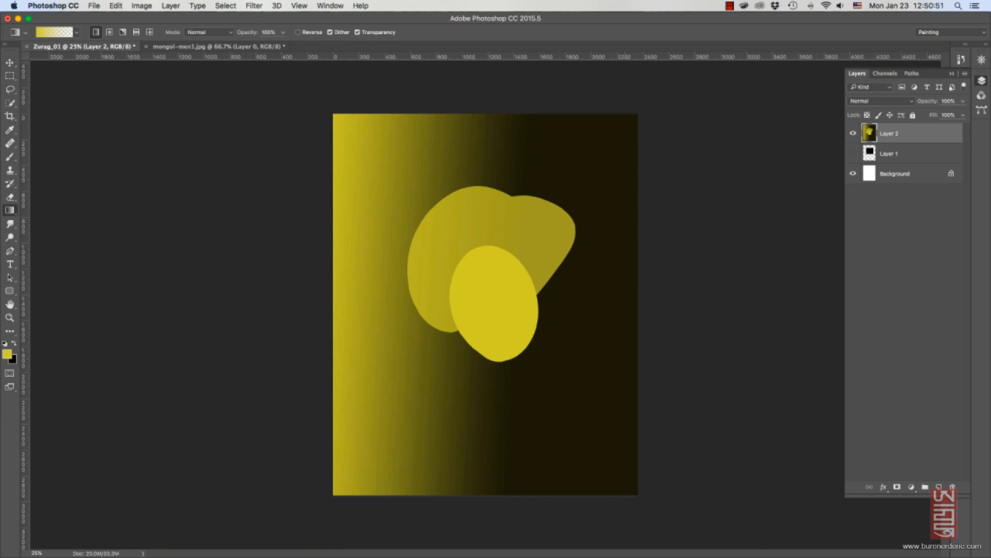
pyautogui.moveTo(657, 136); pyautogui.dragTo(503, 169)
pyautogui.moveTo(460, 294); pyautogui.dragTo(427, 509)
# Fill Layer 2 with black and draw two overlapping yellow radial gradients, one above the centre and one toward the lower left.
pyautogui.press('super+BackSpace')
pyautogui.click(110, 32)
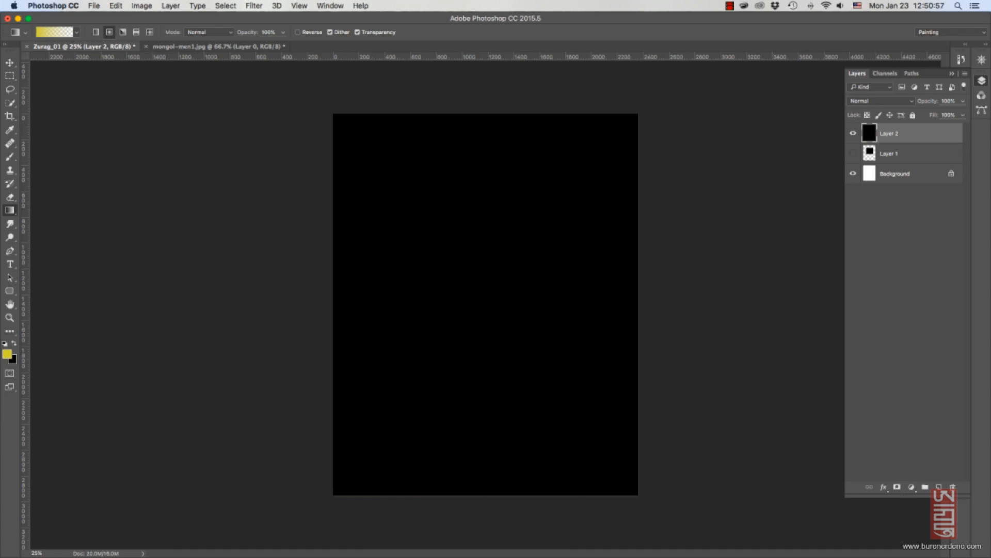
pyautogui.moveTo(501, 268); pyautogui.dragTo(582, 312)
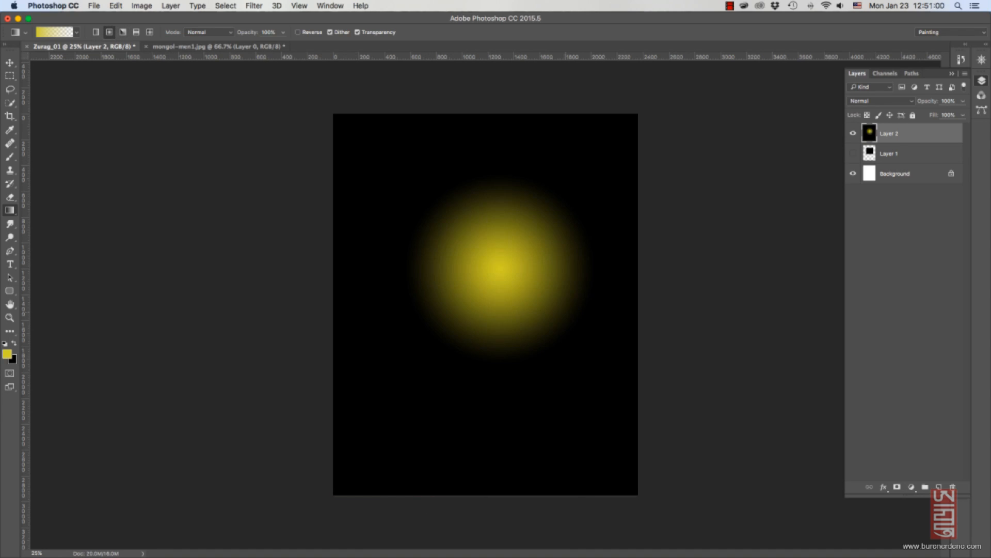
pyautogui.moveTo(419, 349); pyautogui.dragTo(344, 428)
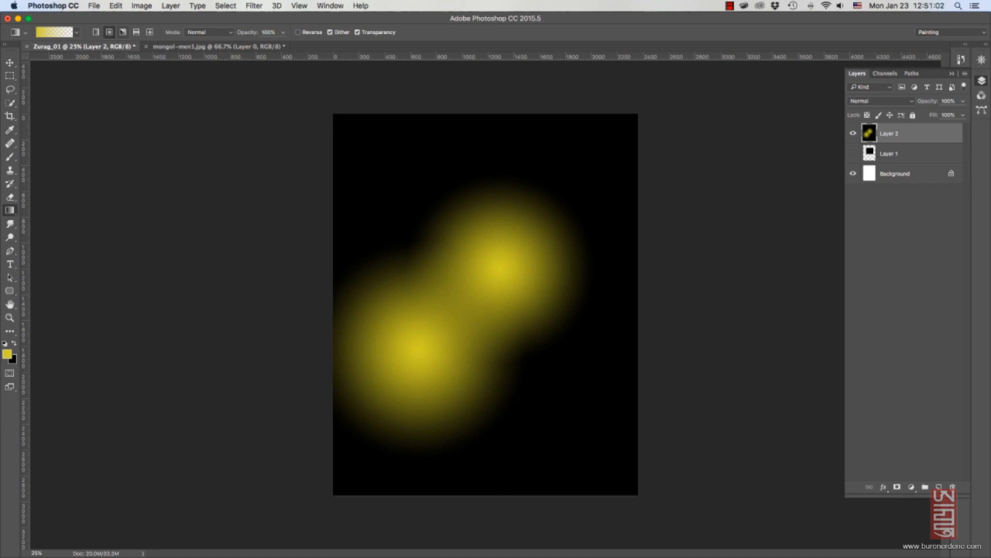
# Draw yellow angle gradients over the two radial glows on Layer 2, toggling undo and redo after the first one.
pyautogui.click(122, 32)
pyautogui.moveTo(427, 138); pyautogui.dragTo(479, 323)
pyautogui.press('super+z')
pyautogui.press('super+z')
pyautogui.moveTo(506, 266); pyautogui.dragTo(564, 347)
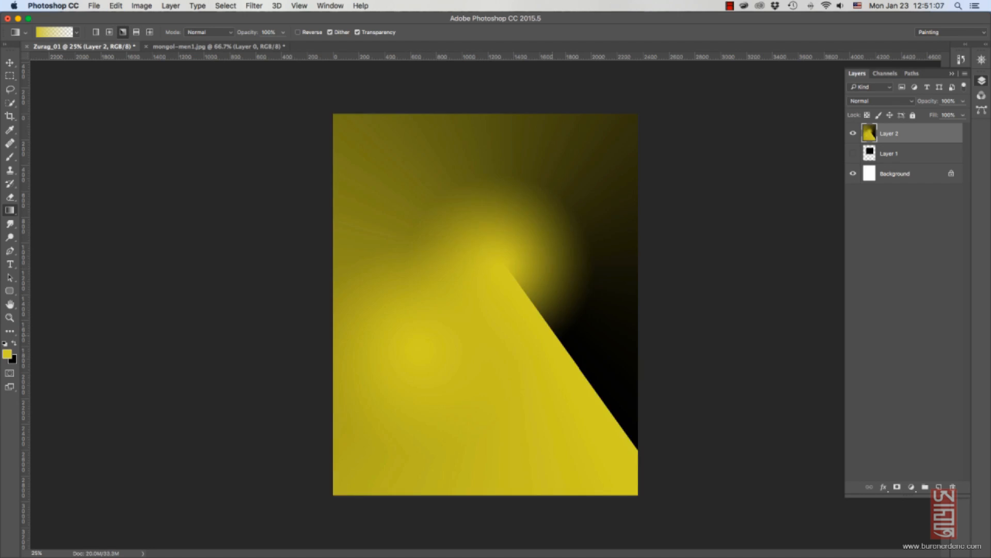
# Refill Layer 2 with black and draw two horizontal yellow bands using the reflected gradient.
pyautogui.click(137, 32)
pyautogui.press('super+BackSpace')
pyautogui.moveTo(514, 236); pyautogui.dragTo(515, 305)
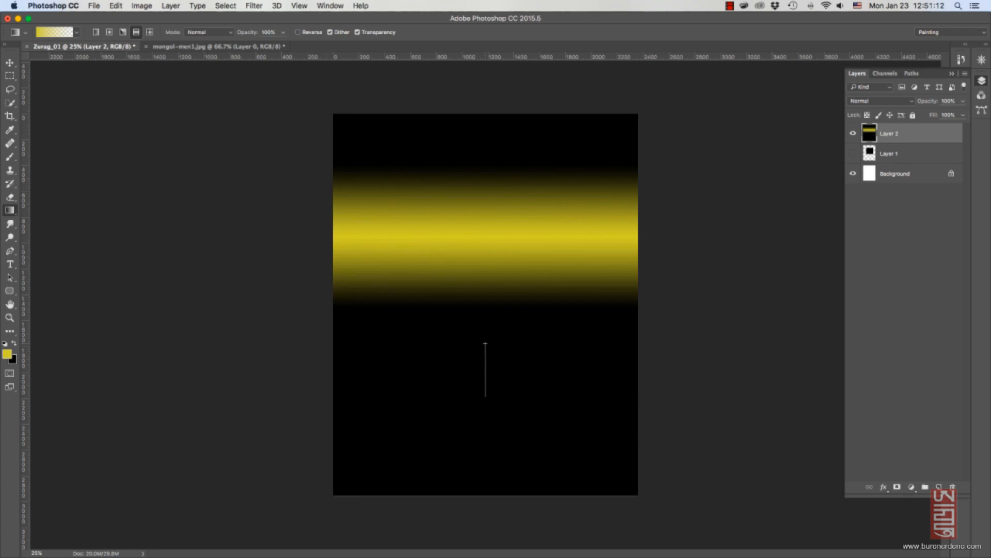
pyautogui.moveTo(485, 396); pyautogui.dragTo(486, 415)
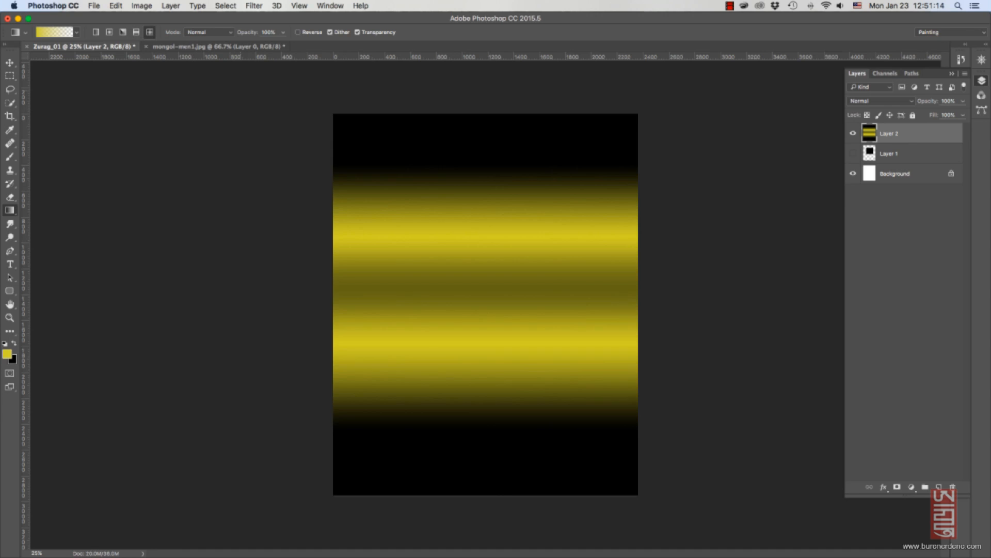
# Refill Layer 2 with black and scatter six yellow diamond gradients over its middle and upper areas.
pyautogui.press('super+BackSpace')
pyautogui.moveTo(471, 251); pyautogui.dragTo(532, 311)
pyautogui.moveTo(441, 352); pyautogui.dragTo(518, 396)
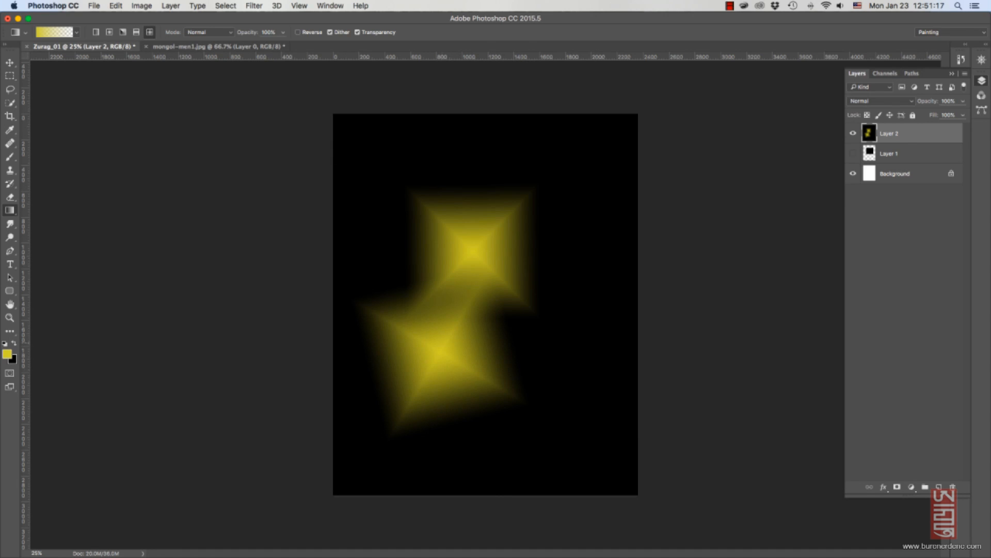
pyautogui.moveTo(370, 250); pyautogui.dragTo(403, 308)
pyautogui.moveTo(567, 264); pyautogui.dragTo(610, 294)
pyautogui.moveTo(533, 147); pyautogui.dragTo(570, 183)
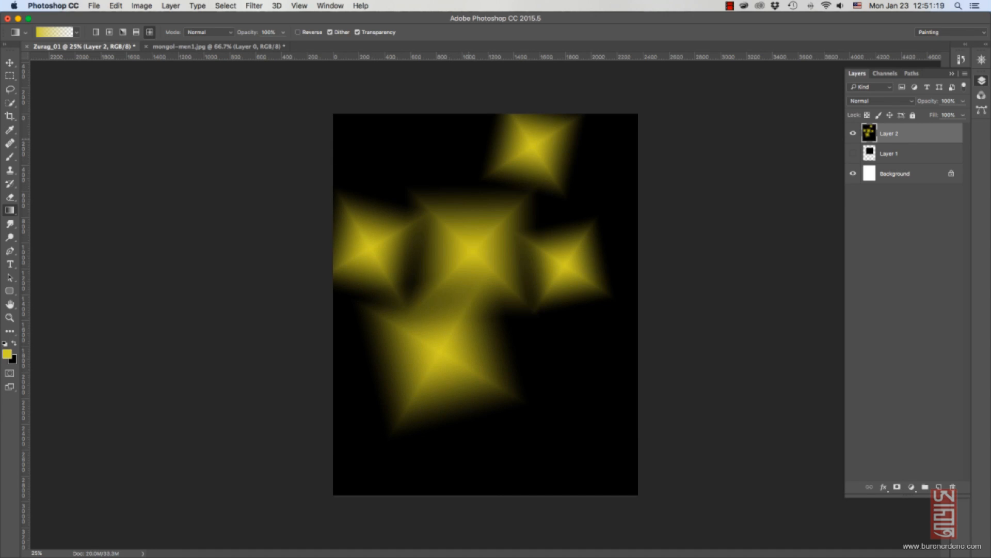
pyautogui.moveTo(466, 140); pyautogui.dragTo(498, 183)
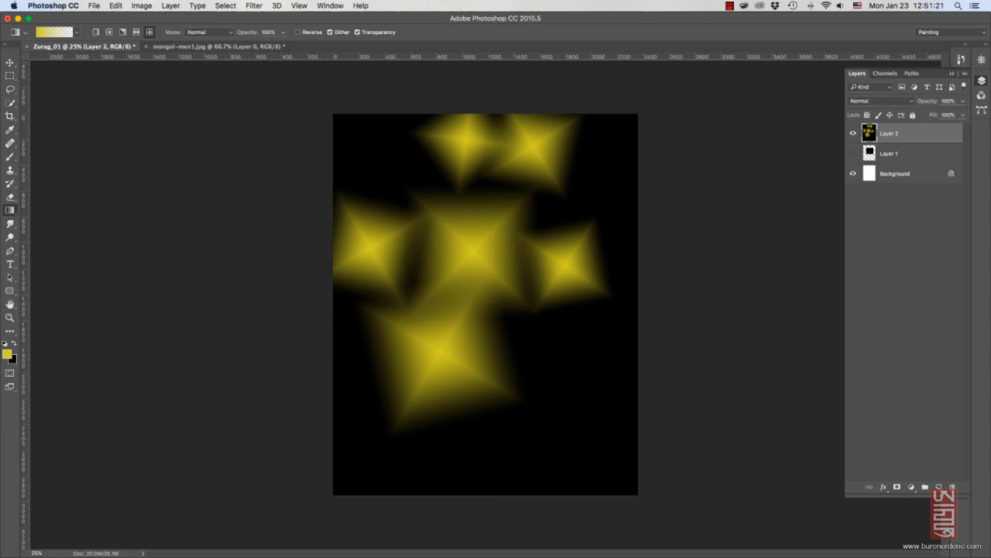
# Choose the red-to-green gradient preset and draw diamond gradients at several spots on Layer 2.
pyautogui.click(76, 33)
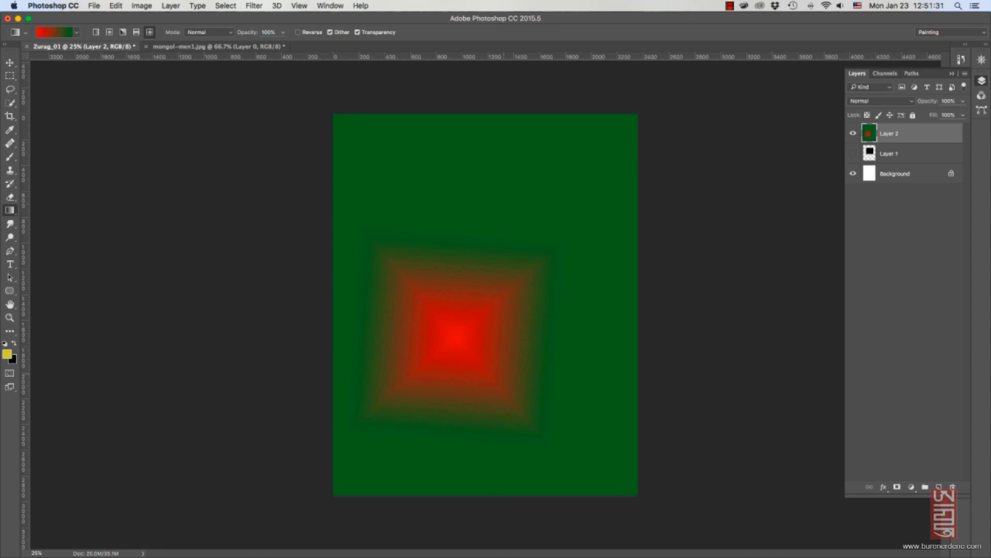
pyautogui.moveTo(505, 371); pyautogui.dragTo(553, 274)
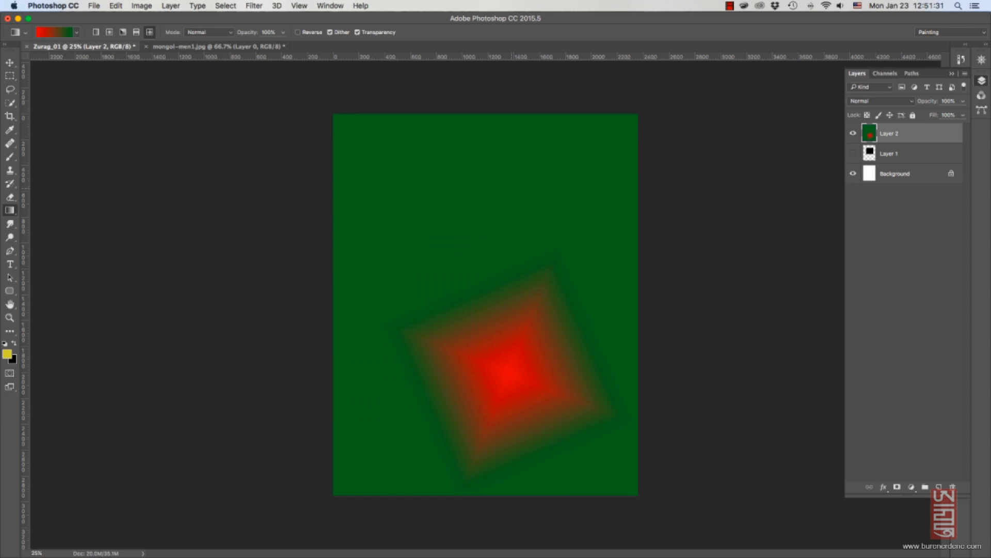
pyautogui.moveTo(488, 181); pyautogui.dragTo(524, 263)
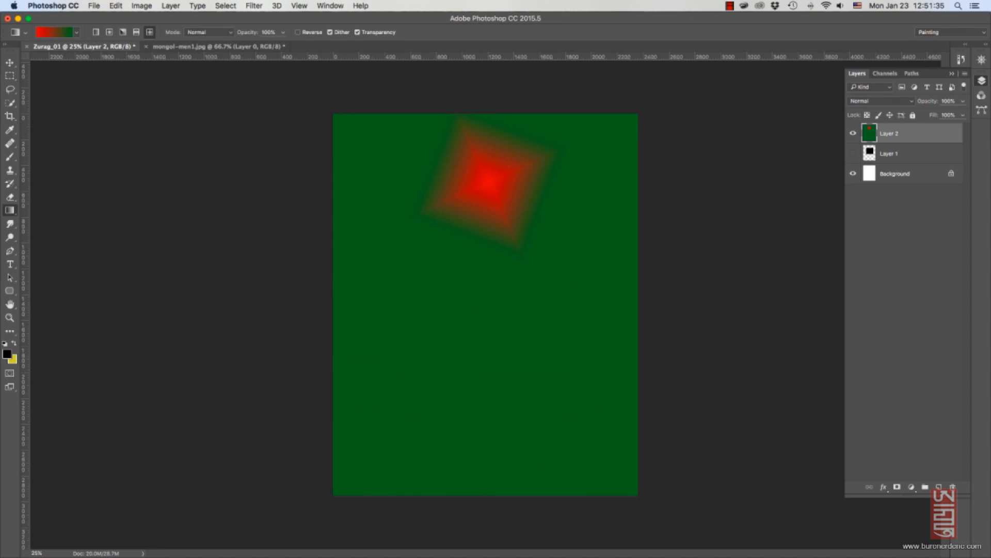
# Swap the foreground and background colors and set the foreground color to ff0000.
pyautogui.press('x')
pyautogui.click(7, 354)
pyautogui.write('ff0000')
pyautogui.press('Return')
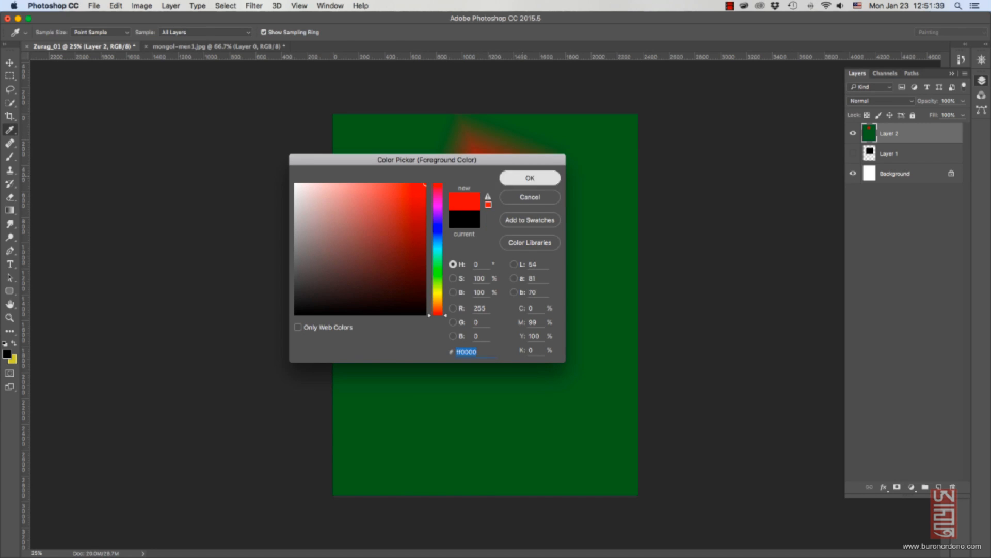
# Choose the foreground-to-background gradient preset and draw red-to-yellow gradients outward from the middle of Layer 2.
pyautogui.click(77, 32)
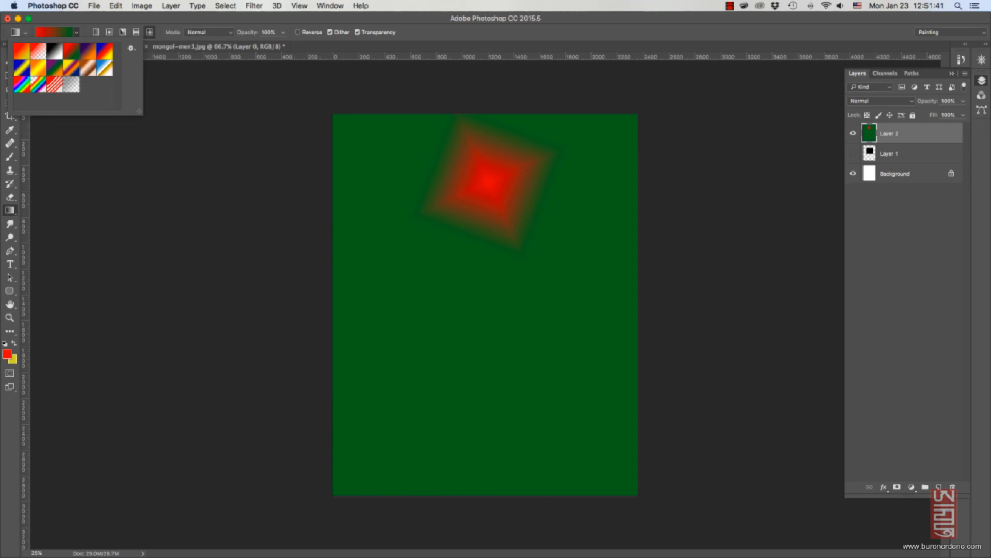
pyautogui.click(21, 51)
pyautogui.moveTo(471, 260); pyautogui.dragTo(506, 359)
pyautogui.moveTo(416, 216); pyautogui.dragTo(515, 365)
# Cover Layer 2 with a diagonal red-to-yellow linear gradient.
pyautogui.click(95, 32)
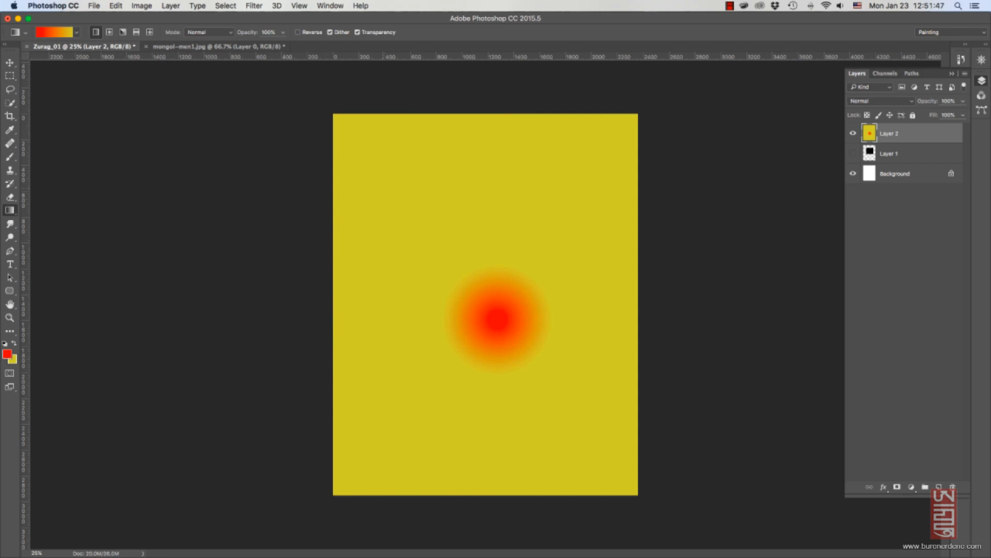
pyautogui.moveTo(448, 216); pyautogui.dragTo(477, 249)
pyautogui.moveTo(502, 293)
pyautogui.mouseDown()
pyautogui.moveTo(545, 316)
pyautogui.moveTo(496, 387)
pyautogui.moveTo(549, 364)
pyautogui.mouseUp()
# Lasso an egg shape mid-canvas, reset the default colors, draw black-to-white linear gradients inside it, and deselect.
pyautogui.press('l')
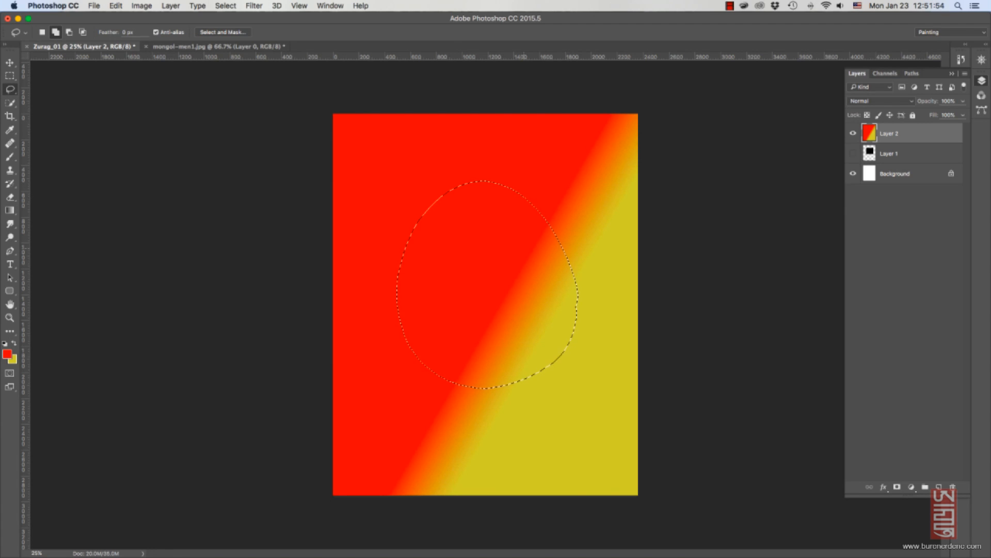
pyautogui.press('d')
pyautogui.press('g')
pyautogui.moveTo(573, 329); pyautogui.dragTo(573, 330)
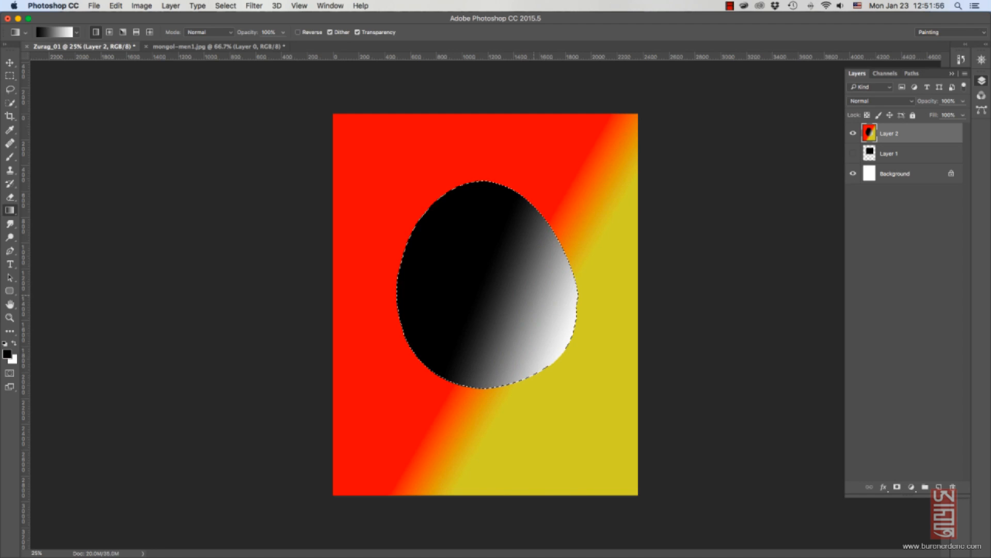
pyautogui.moveTo(460, 290); pyautogui.dragTo(413, 270)
pyautogui.moveTo(482, 288); pyautogui.dragTo(547, 279)
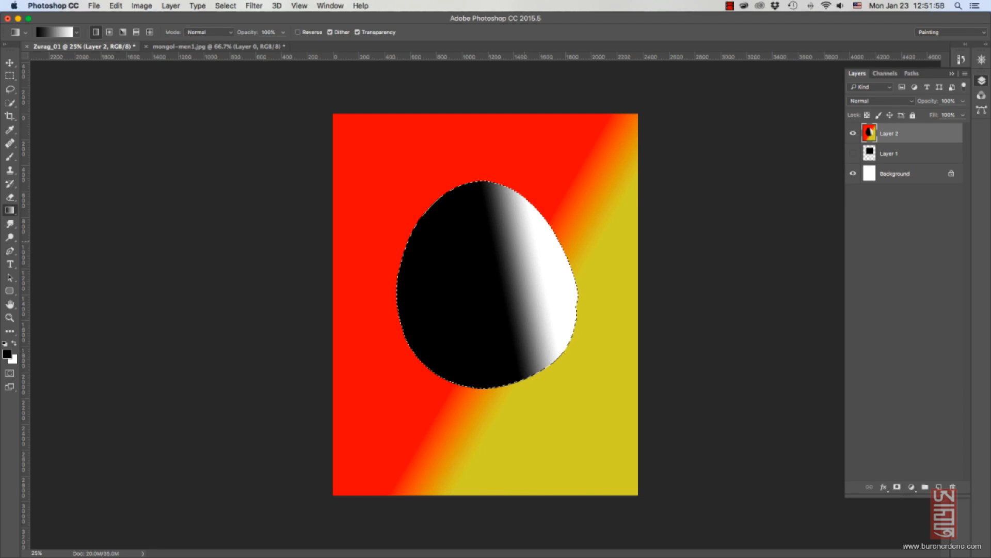
pyautogui.press('super+d')
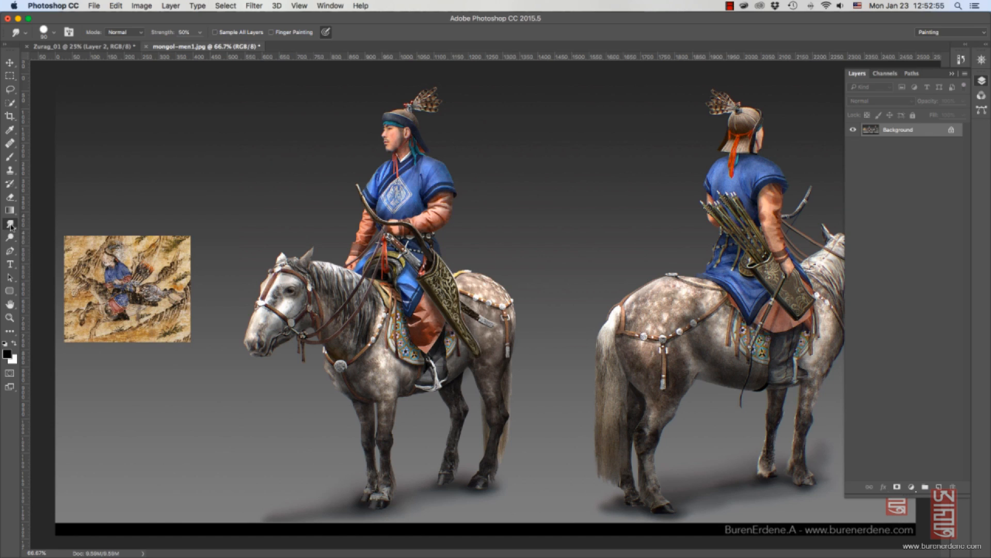
# In mongol-men1.jpg, smudge the front-facing rider's shoulder, sleeve and horse's rump outward with the Smudge tool at 50% strength.
pyautogui.click(11, 226)
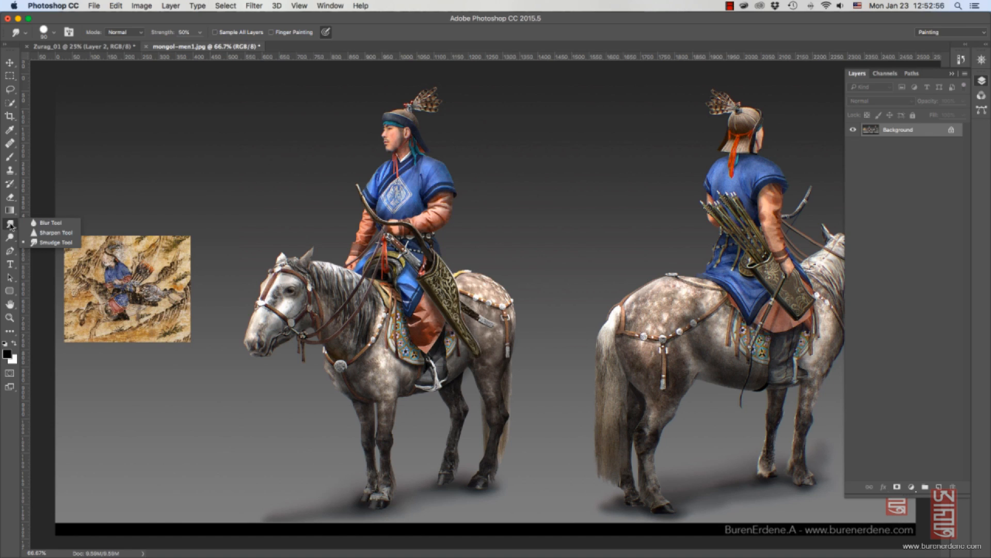
pyautogui.click(52, 242)
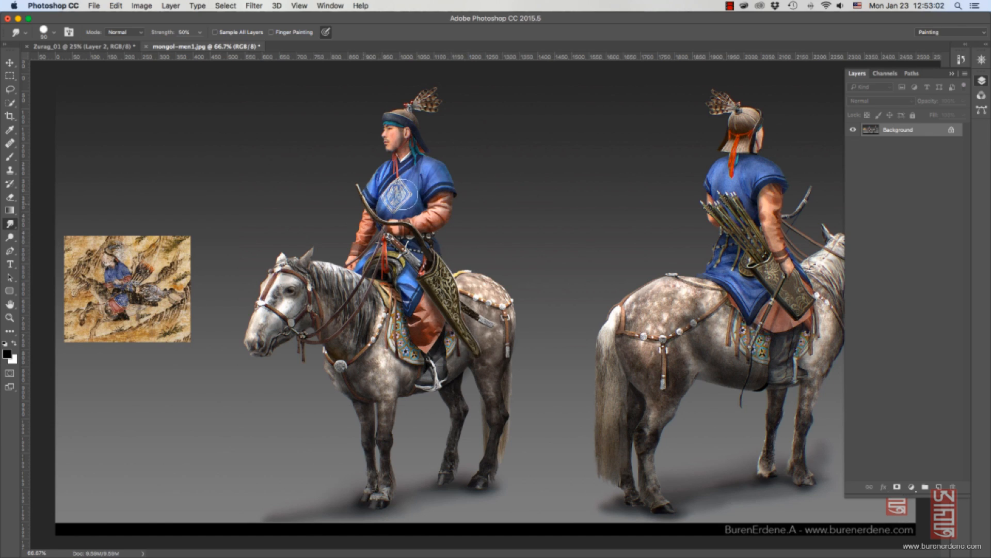
pyautogui.click(54, 32)
pyautogui.moveTo(436, 176)
pyautogui.mouseDown()
pyautogui.moveTo(465, 166)
pyautogui.moveTo(523, 269)
pyautogui.mouseUp()
pyautogui.moveTo(438, 202)
pyautogui.mouseDown()
pyautogui.moveTo(472, 244)
pyautogui.moveTo(483, 238)
pyautogui.moveTo(449, 231)
pyautogui.moveTo(439, 244)
pyautogui.moveTo(462, 263)
pyautogui.mouseUp()
pyautogui.moveTo(471, 300); pyautogui.dragTo(524, 279)
pyautogui.moveTo(498, 330)
pyautogui.mouseDown()
pyautogui.moveTo(556, 386)
pyautogui.moveTo(529, 319)
pyautogui.mouseUp()
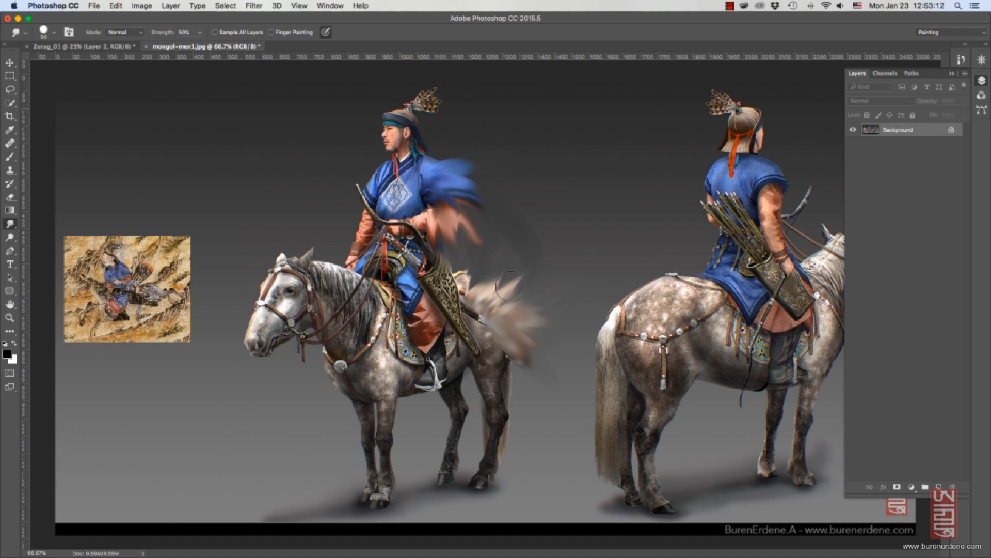
pyautogui.moveTo(510, 286); pyautogui.dragTo(532, 266)
pyautogui.moveTo(500, 294)
pyautogui.mouseDown()
pyautogui.moveTo(514, 261)
pyautogui.moveTo(494, 262)
pyautogui.mouseUp()
pyautogui.moveTo(479, 288)
pyautogui.mouseDown()
pyautogui.moveTo(489, 245)
pyautogui.moveTo(455, 268)
pyautogui.mouseUp()
# Smudge the same horse's neck, chest and muzzle downward into shaggy strands.
pyautogui.moveTo(321, 330)
pyautogui.mouseDown()
pyautogui.moveTo(297, 377)
pyautogui.moveTo(305, 385)
pyautogui.mouseUp()
pyautogui.moveTo(338, 356); pyautogui.dragTo(316, 406)
pyautogui.moveTo(347, 370); pyautogui.dragTo(330, 419)
pyautogui.moveTo(355, 386); pyautogui.dragTo(338, 436)
pyautogui.moveTo(361, 396)
pyautogui.mouseDown()
pyautogui.moveTo(351, 449)
pyautogui.moveTo(362, 462)
pyautogui.mouseUp()
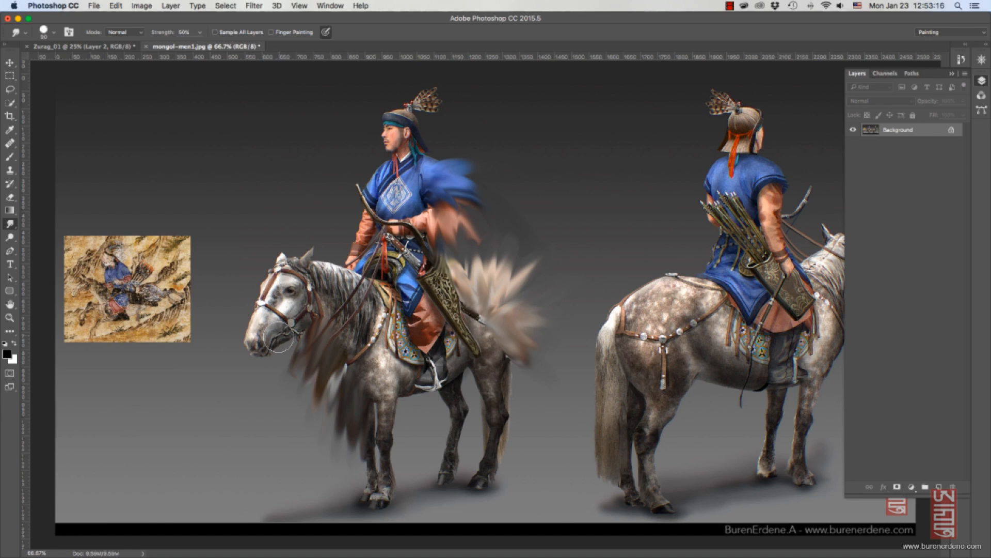
pyautogui.moveTo(279, 337); pyautogui.dragTo(267, 376)
pyautogui.moveTo(289, 341)
pyautogui.mouseDown()
pyautogui.moveTo(282, 379)
pyautogui.moveTo(300, 408)
pyautogui.mouseUp()
# Switch the Smudge tool to a bristle brush and smear the horse's head down toward the lower left.
pyautogui.click(54, 32)
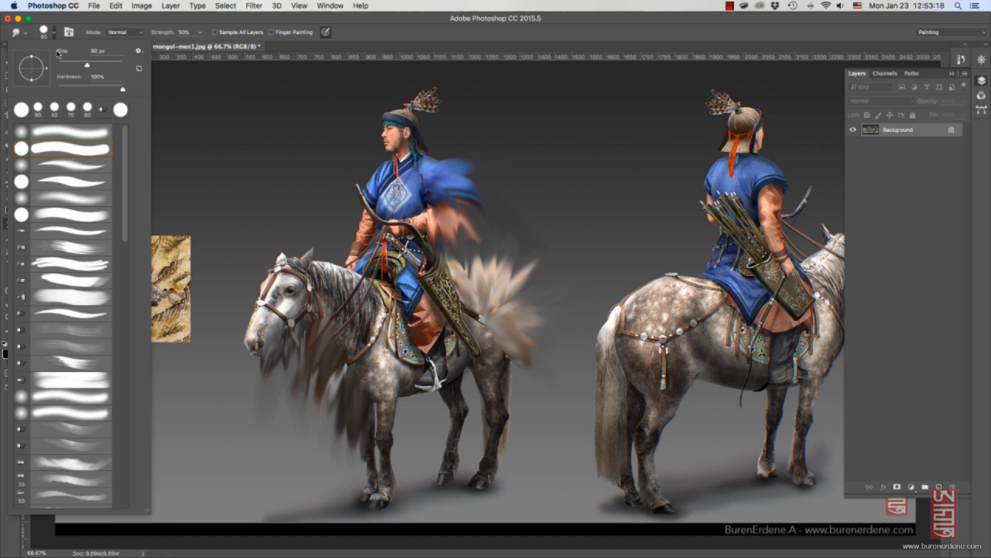
pyautogui.click(93, 254)
pyautogui.moveTo(296, 264)
pyautogui.mouseDown()
pyautogui.moveTo(276, 316)
pyautogui.moveTo(183, 317)
pyautogui.mouseUp()
pyautogui.moveTo(283, 336); pyautogui.dragTo(213, 452)
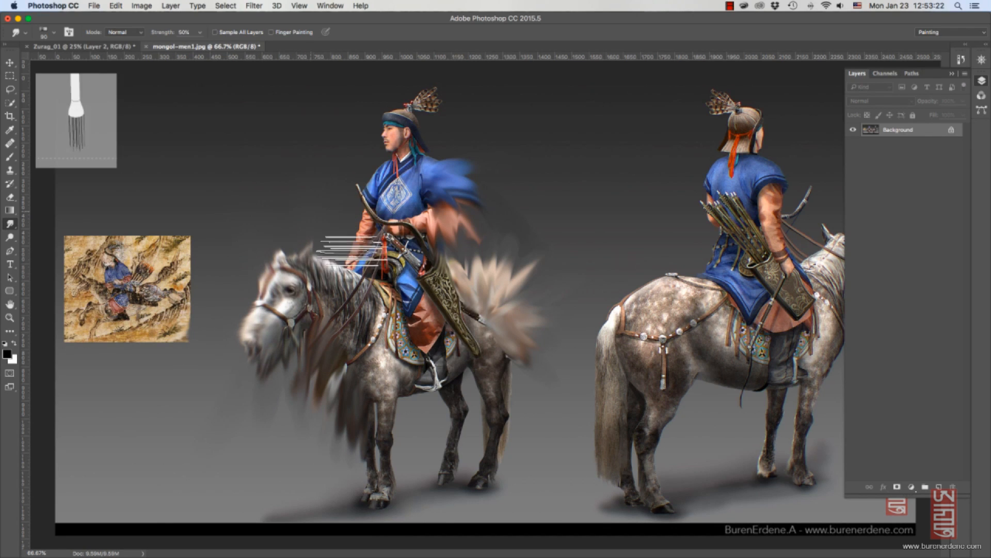
# Return the Smudge tool to the hard round 90 px brush and view its blending modes, keeping Normal.
pyautogui.click(54, 33)
pyautogui.click(95, 149)
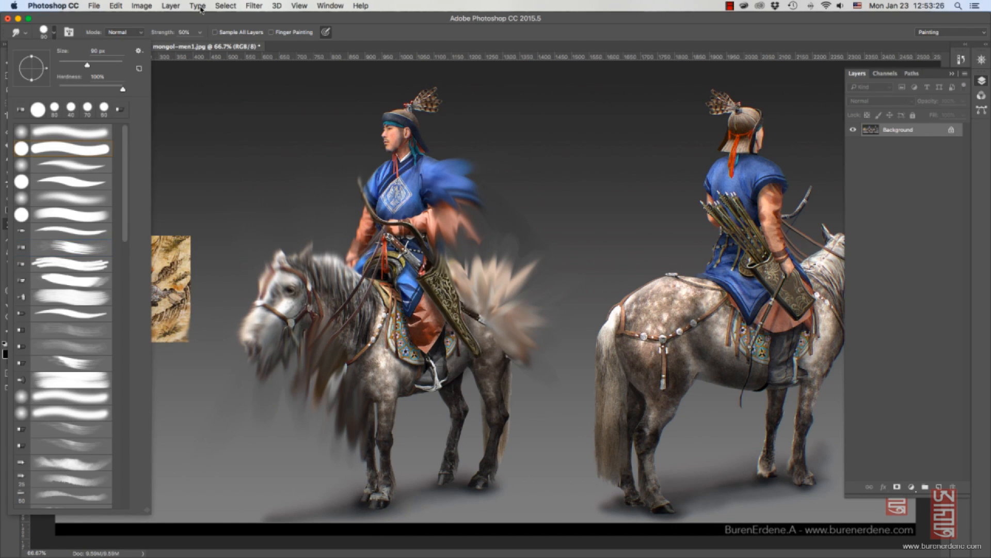
pyautogui.moveTo(138, 17); pyautogui.dragTo(137, 18)
pyautogui.click(137, 33)
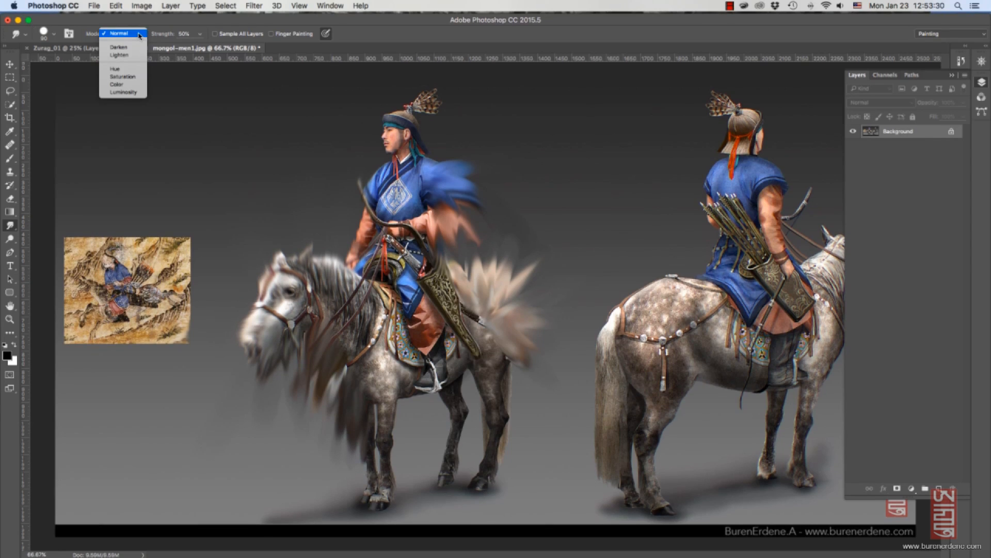
pyautogui.click(30, 20)
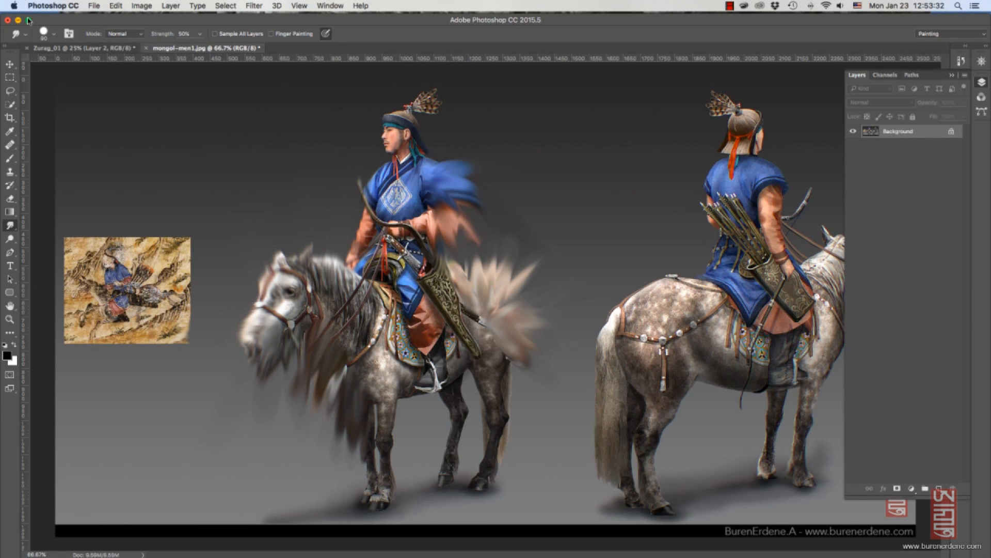
pyautogui.moveTo(29, 21); pyautogui.dragTo(28, 19)
# Set the Smudge strength to 100% and pull long streaks upward from the horse's head and mane and the rider's waist and leg.
pyautogui.moveTo(200, 29); pyautogui.dragTo(201, 31)
pyautogui.click(199, 36)
pyautogui.click(200, 36)
pyautogui.click(200, 36)
pyautogui.moveTo(286, 282); pyautogui.dragTo(144, 89)
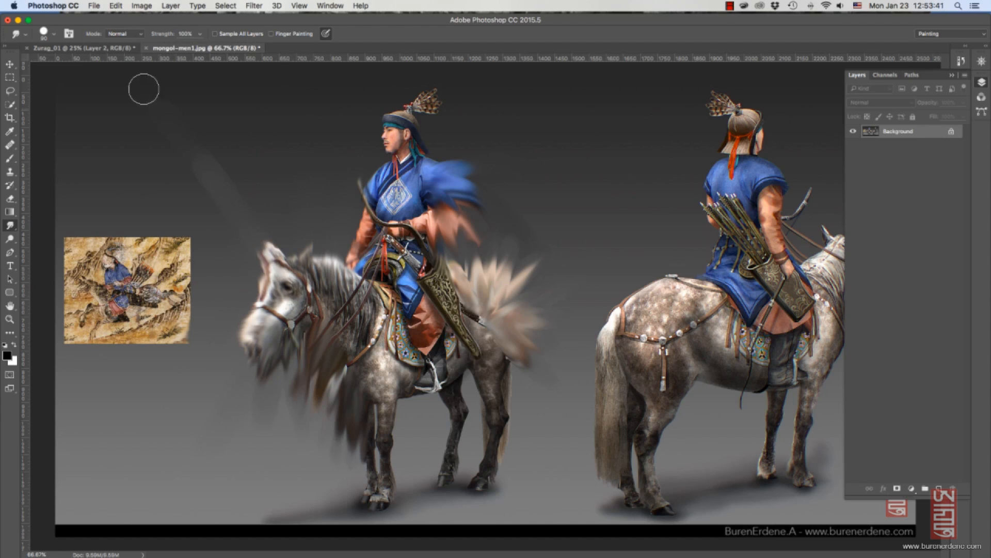
pyautogui.moveTo(287, 293); pyautogui.dragTo(159, 97)
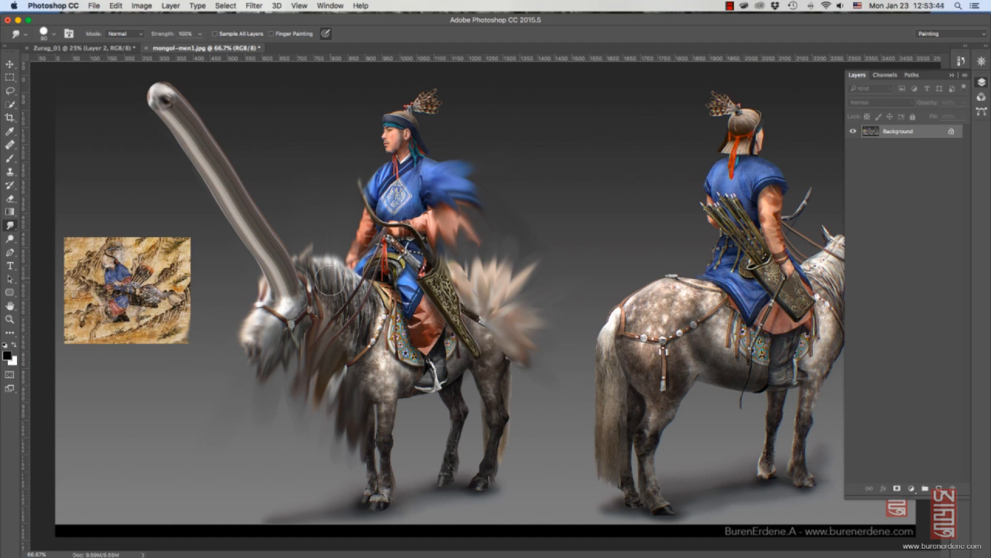
pyautogui.moveTo(328, 281); pyautogui.dragTo(305, 78)
pyautogui.moveTo(392, 282)
pyautogui.mouseDown()
pyautogui.moveTo(524, 157)
pyautogui.moveTo(603, 129)
pyautogui.mouseUp()
pyautogui.moveTo(413, 340)
pyautogui.mouseDown()
pyautogui.moveTo(488, 270)
pyautogui.moveTo(639, 155)
pyautogui.mouseUp()
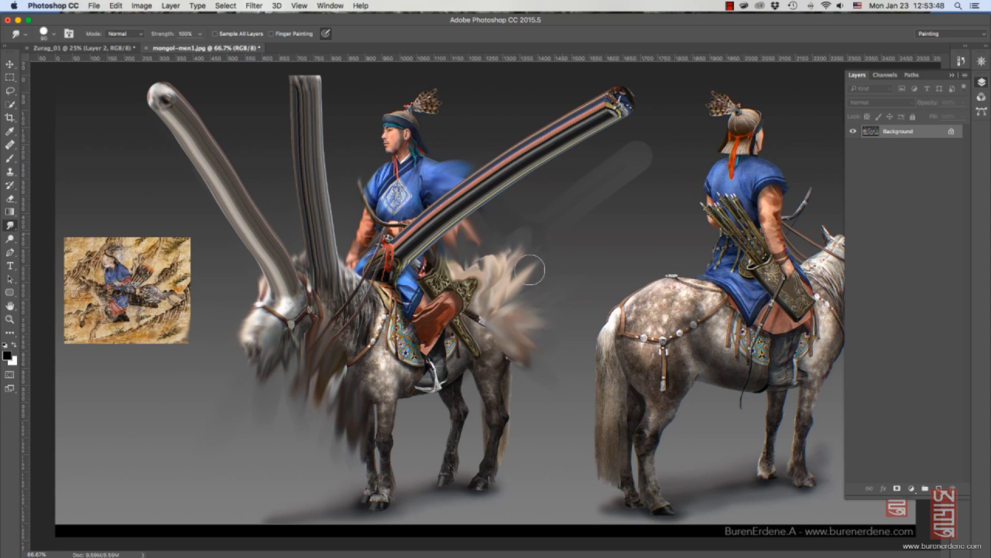
pyautogui.moveTo(444, 362); pyautogui.dragTo(657, 199)
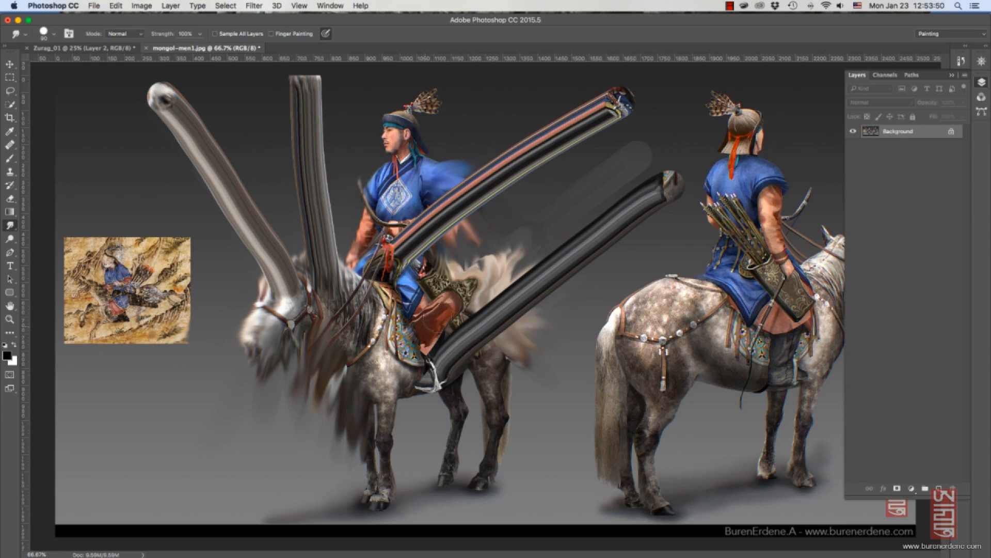
# Smudge two more long streaks diagonally upward from the rider's leg and the horse's rump at 100% strength.
pyautogui.moveTo(438, 317); pyautogui.dragTo(656, 159)
pyautogui.moveTo(432, 349); pyautogui.dragTo(538, 147)
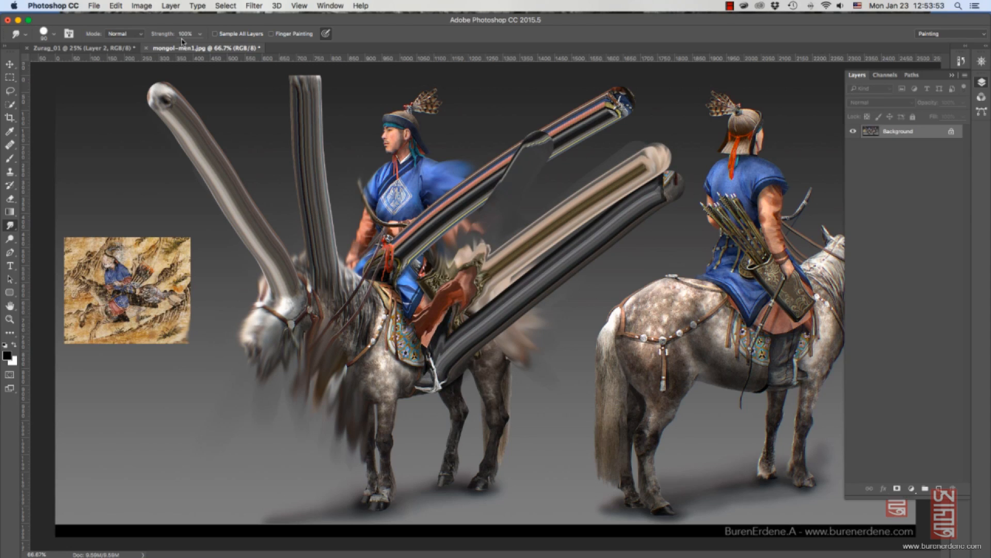
# Set the Smudge strength to 10% and lightly smear the rider's torso and the long streaks.
pyautogui.click(200, 34)
pyautogui.moveTo(311, 240)
pyautogui.mouseDown()
pyautogui.moveTo(310, 270)
pyautogui.moveTo(315, 240)
pyautogui.moveTo(382, 148)
pyautogui.mouseUp()
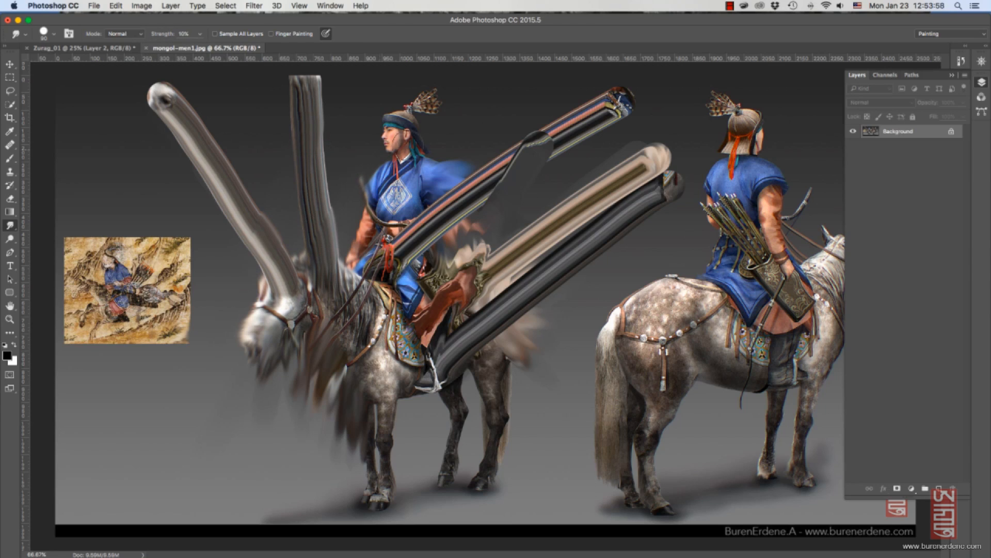
pyautogui.moveTo(395, 212); pyautogui.dragTo(520, 80)
pyautogui.moveTo(429, 273); pyautogui.dragTo(506, 132)
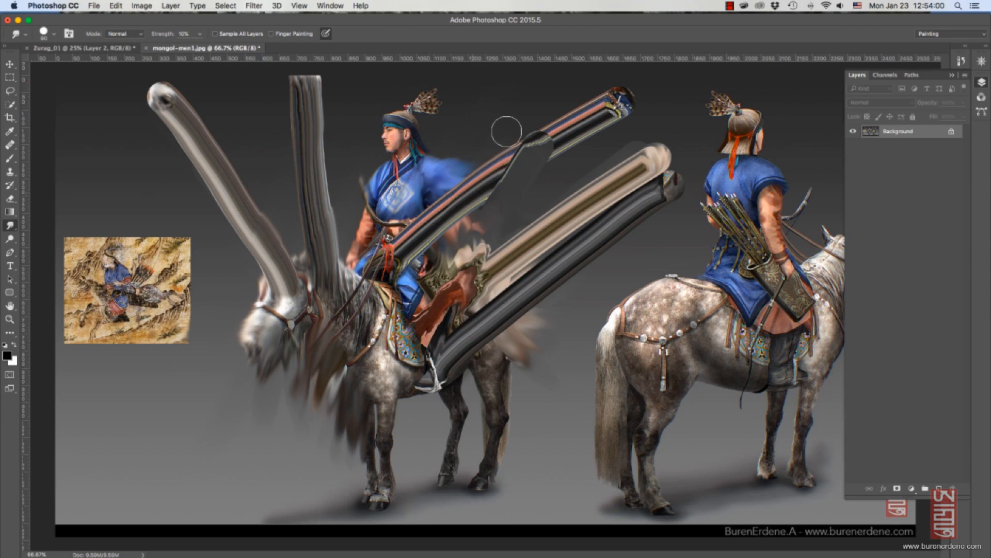
pyautogui.moveTo(443, 255); pyautogui.dragTo(407, 120)
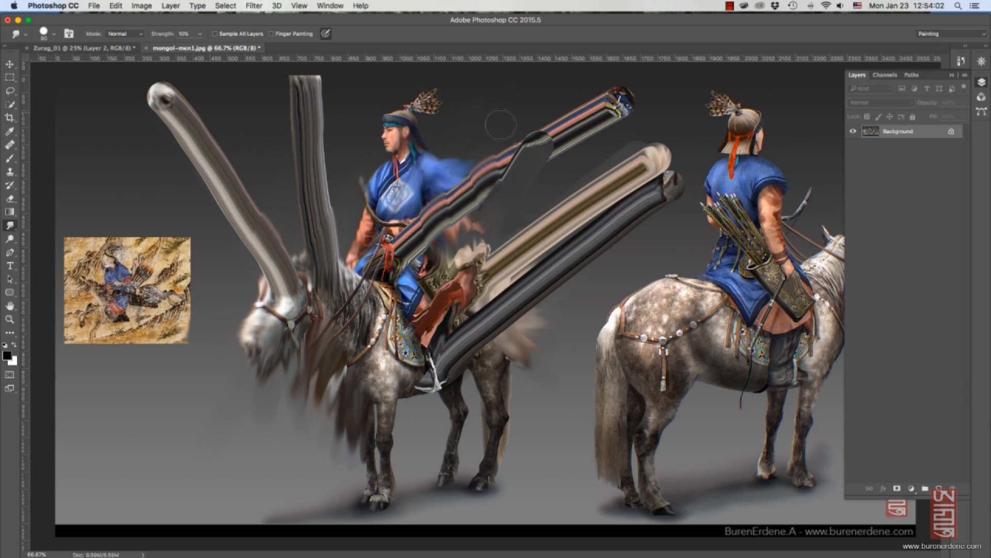
pyautogui.moveTo(505, 124); pyautogui.dragTo(572, 318)
# Choose the Blur tool, enlarge its soft brush to 150 px and blur the rear-view rider's shoulder and face and his horse's head.
pyautogui.rightClick(10, 225)
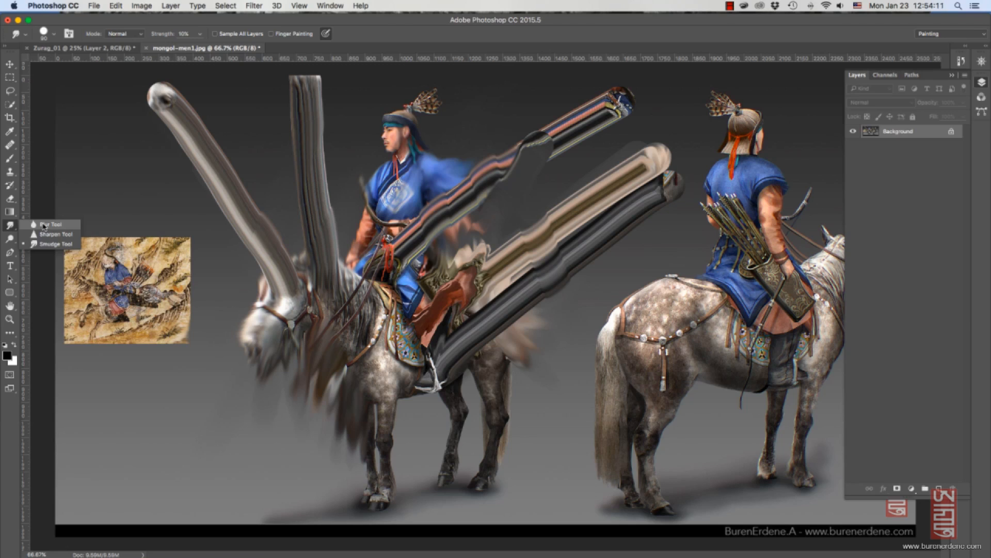
pyautogui.click(44, 224)
pyautogui.keyDown('super'); pyautogui.click(414, 196); pyautogui.keyUp('super')
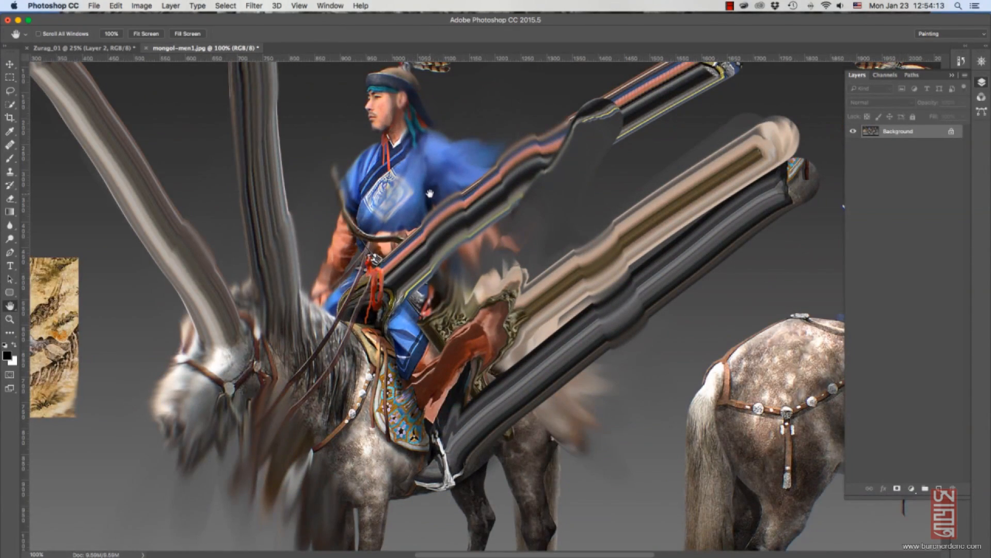
pyautogui.moveTo(478, 198); pyautogui.dragTo(320, 215)
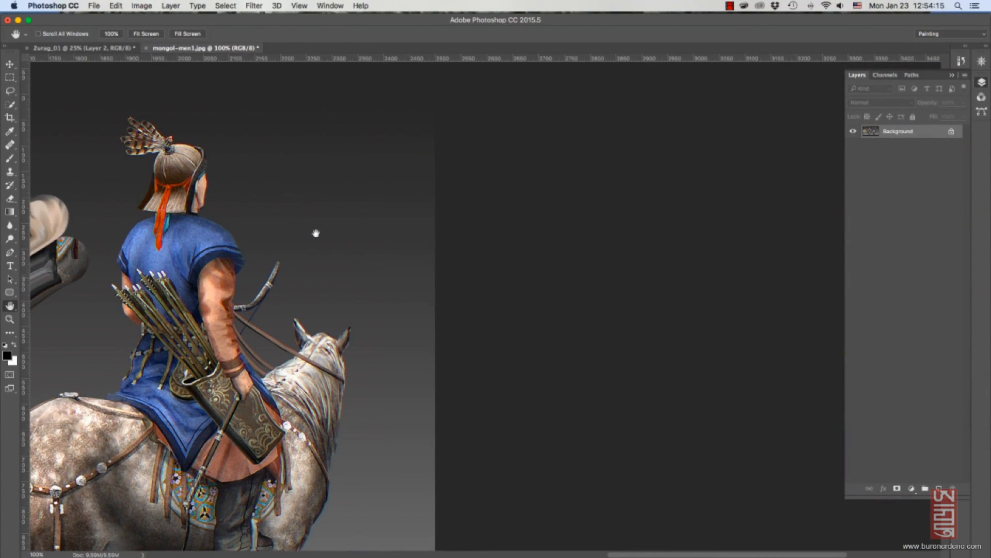
pyautogui.moveTo(10, 225); pyautogui.dragTo(46, 226)
pyautogui.press(']')
pyautogui.press(']')
pyautogui.press(']')
pyautogui.press(']')
pyautogui.press(']')
pyautogui.press(']')
pyautogui.press(']')
pyautogui.press(']')
pyautogui.press(']')
pyautogui.press(']')
pyautogui.press(']')
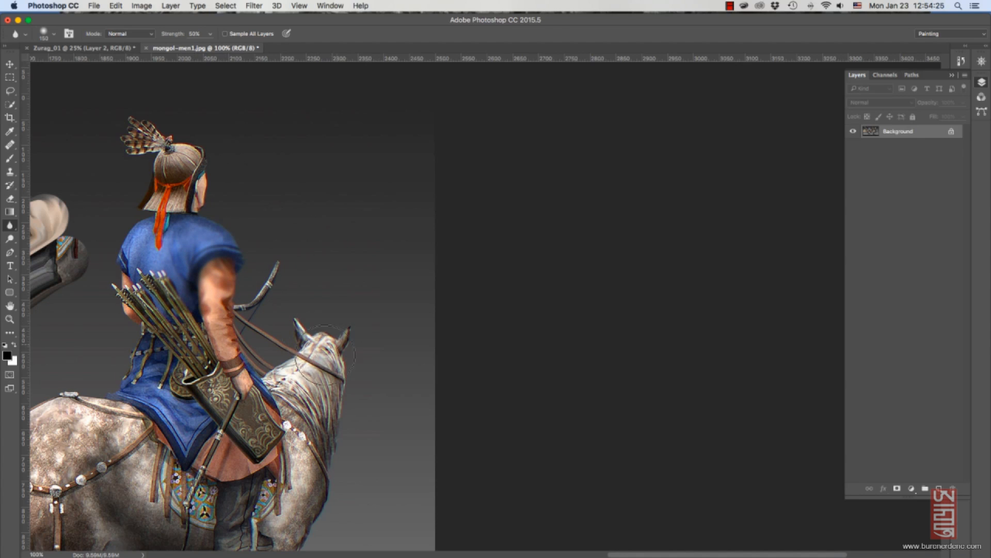
pyautogui.moveTo(298, 339); pyautogui.dragTo(299, 354)
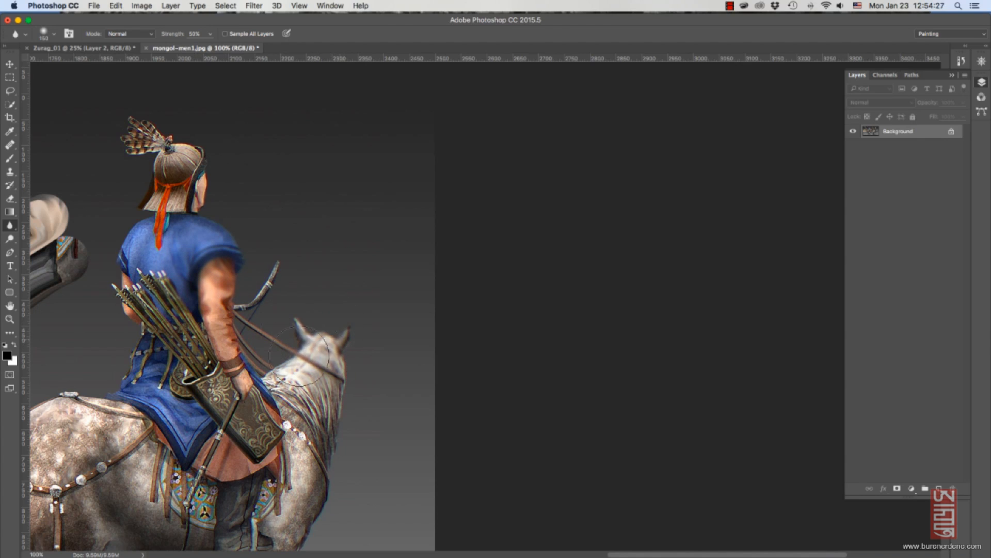
pyautogui.moveTo(206, 187); pyautogui.dragTo(212, 183)
# Set the Blur strength to 100% and blur the horse's neck with a 200 px brush, then the hat feathers and arrows at 150 px.
pyautogui.click(210, 34)
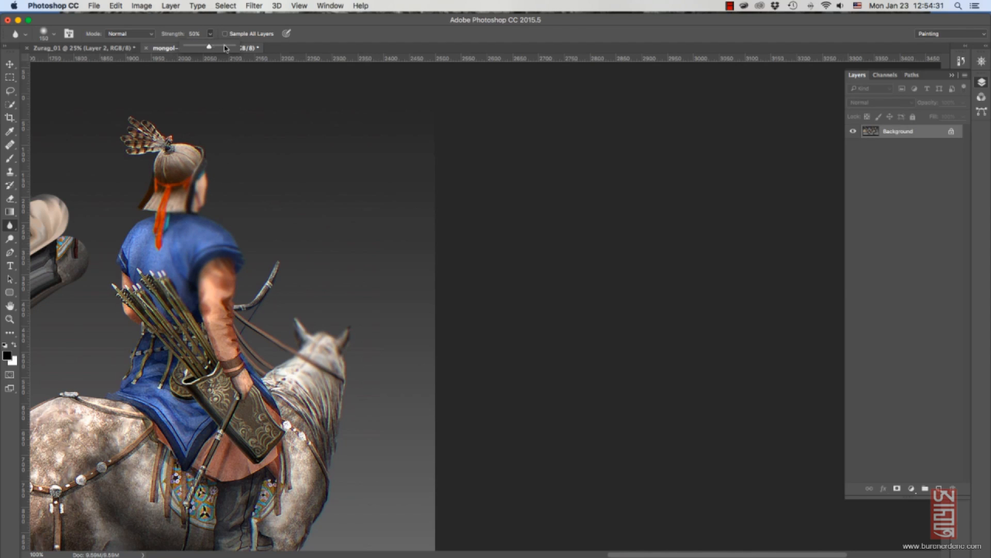
pyautogui.press(']')
pyautogui.press(']')
pyautogui.moveTo(328, 398)
pyautogui.mouseDown()
pyautogui.moveTo(338, 430)
pyautogui.moveTo(348, 425)
pyautogui.moveTo(325, 411)
pyautogui.moveTo(351, 403)
pyautogui.mouseUp()
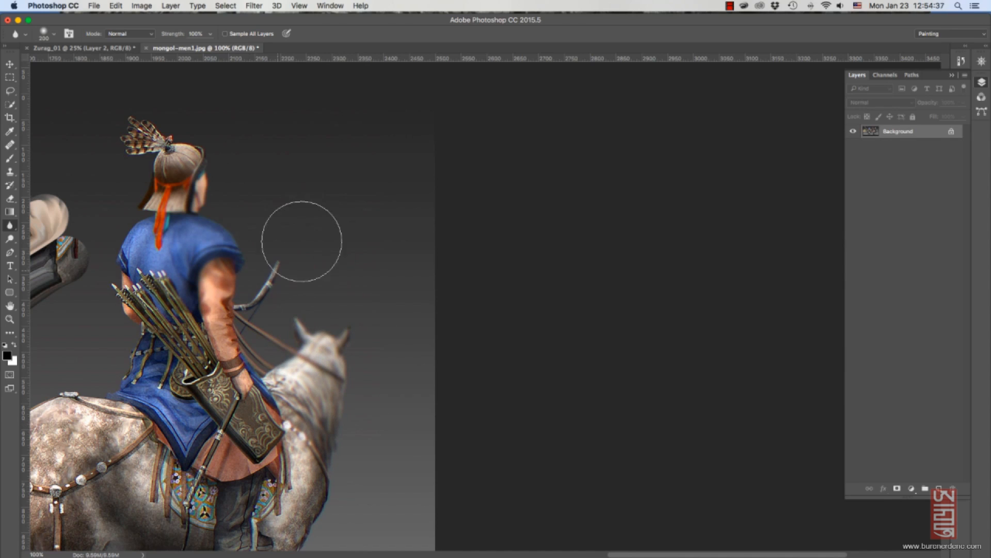
pyautogui.press('[')
pyautogui.press('[')
pyautogui.moveTo(132, 157); pyautogui.dragTo(161, 150)
pyautogui.moveTo(135, 282)
pyautogui.mouseDown()
pyautogui.moveTo(121, 288)
pyautogui.moveTo(140, 301)
pyautogui.mouseUp()
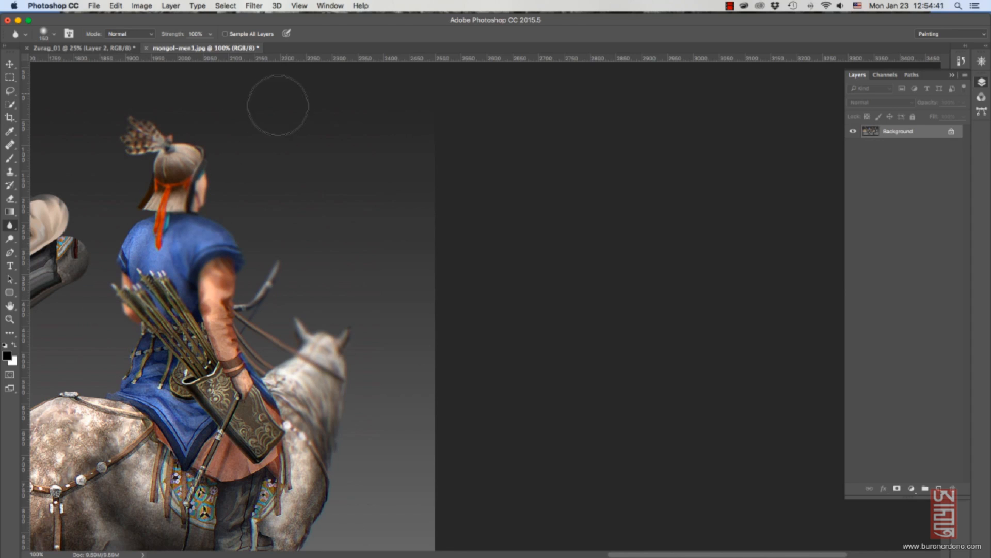
# Switch the Blur tool to a hard round brush, blur the rider's forearm and the reins, and reduce the brush to 50 px.
pyautogui.press('[')
pyautogui.click(53, 34)
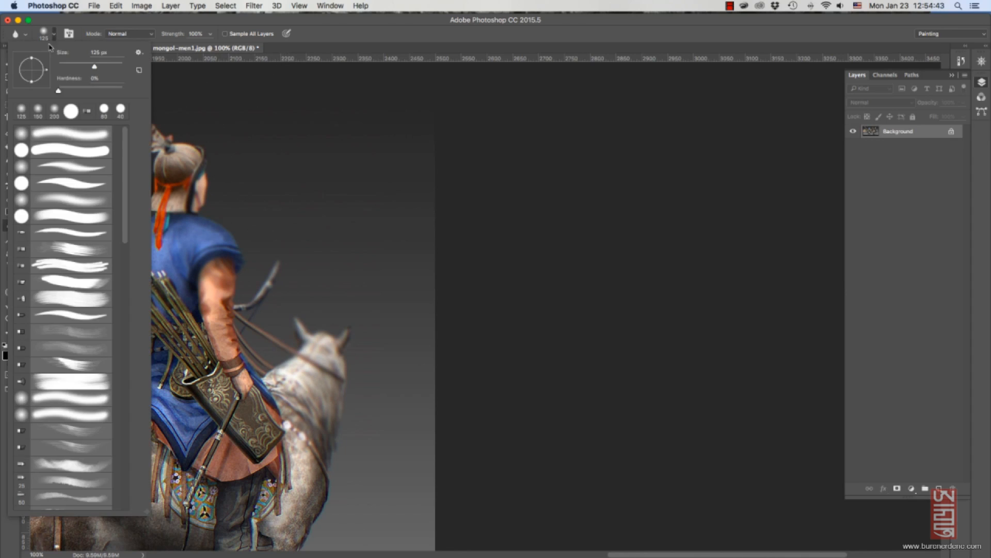
pyautogui.click(91, 224)
pyautogui.moveTo(238, 331); pyautogui.dragTo(311, 320)
pyautogui.press('[')
pyautogui.press('[')
pyautogui.press('[')
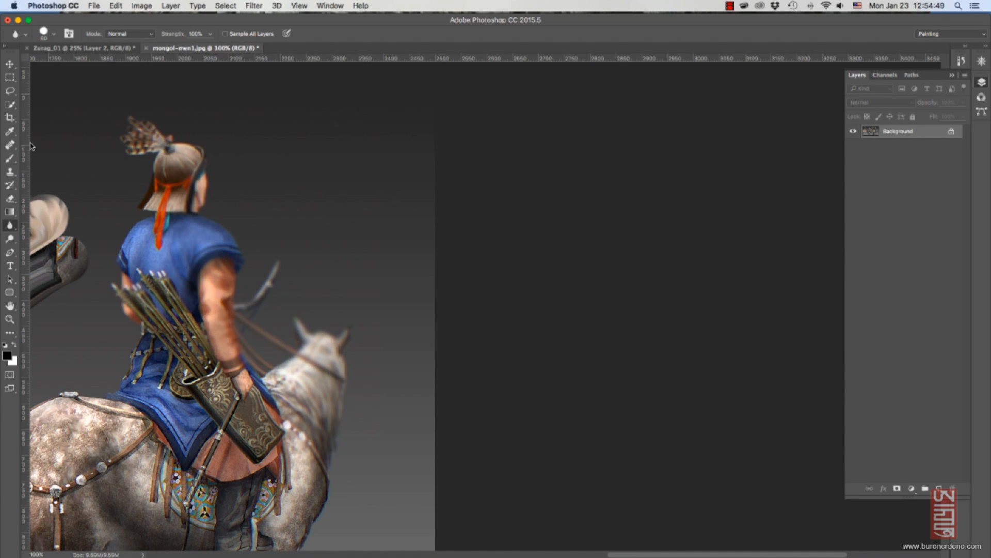
# Choose the Sharpen tool at 50% strength and sharpen the harness strap and spotted coat on the rear-view horse's hindquarters.
pyautogui.rightClick(11, 227)
pyautogui.click(54, 235)
pyautogui.press('space')
pyautogui.moveTo(244, 235); pyautogui.dragTo(345, 100)
pyautogui.click(10, 212)
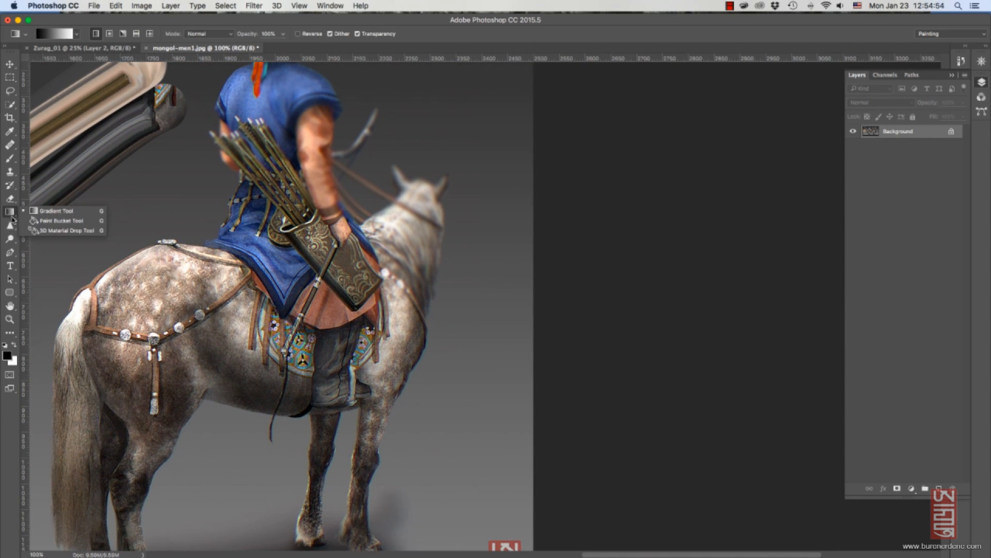
pyautogui.click(12, 226)
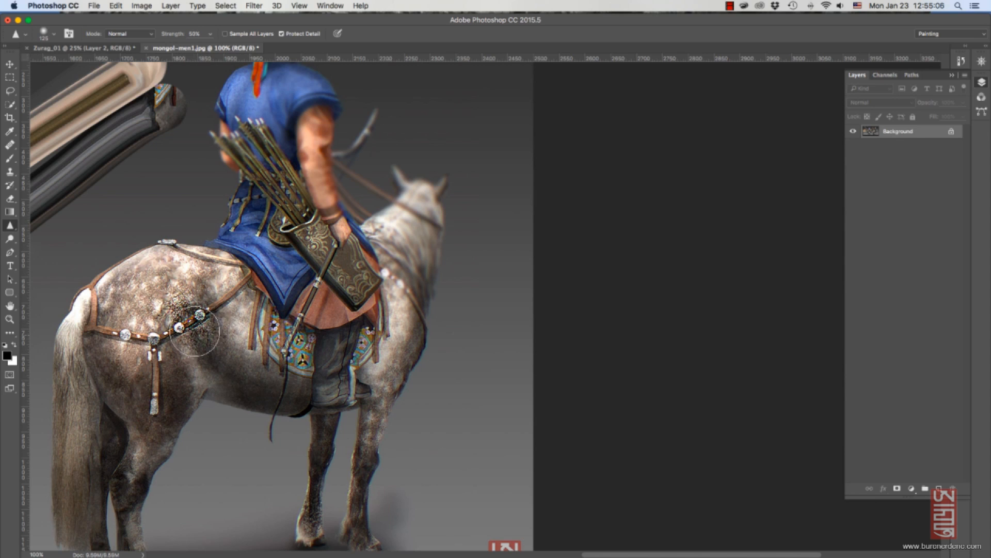
pyautogui.press(']')
pyautogui.press(']')
pyautogui.press(']')
pyautogui.press(']')
pyautogui.press(']')
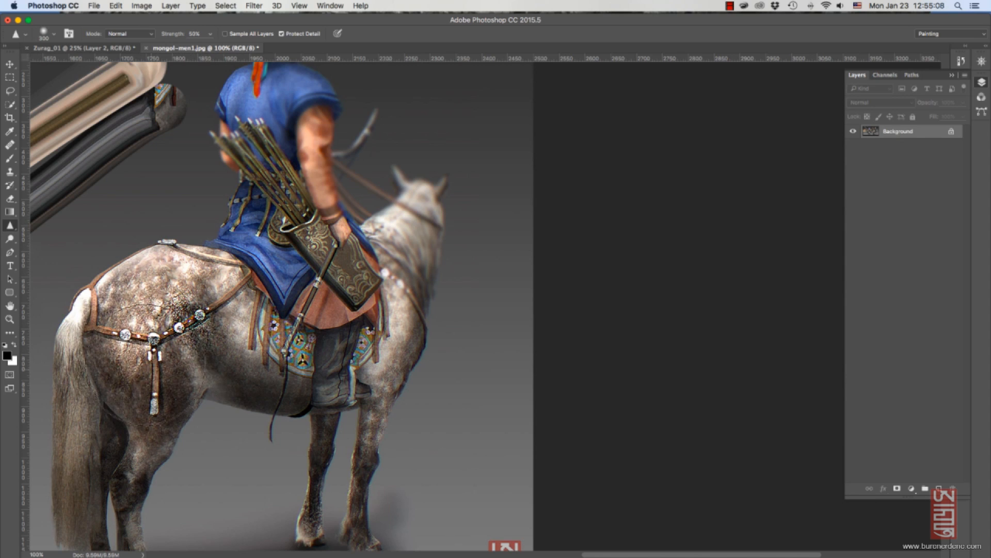
# Reduce the Sharpen brush to 100 px and sharpen the edge of the horse's rump and the upper tail.
pyautogui.press('[')
pyautogui.press('[')
pyautogui.press('[')
pyautogui.moveTo(149, 256)
pyautogui.mouseDown()
pyautogui.moveTo(158, 257)
pyautogui.moveTo(123, 241)
pyautogui.moveTo(81, 317)
pyautogui.mouseUp()
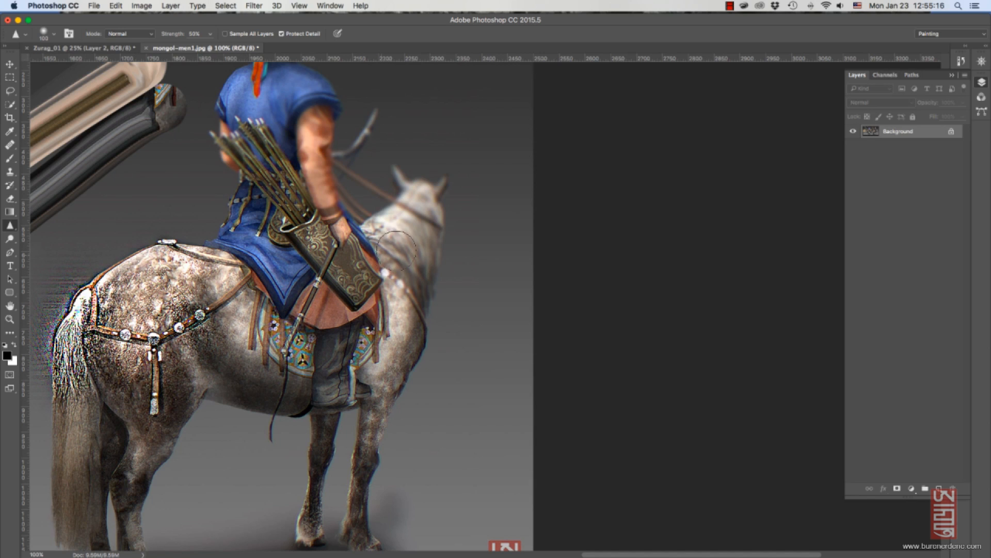
# Enlarge the Sharpen brush to 150 px and sharpen the saddle blanket, the horse's foreleg and the ornamented quiver.
pyautogui.press(']')
pyautogui.press(']')
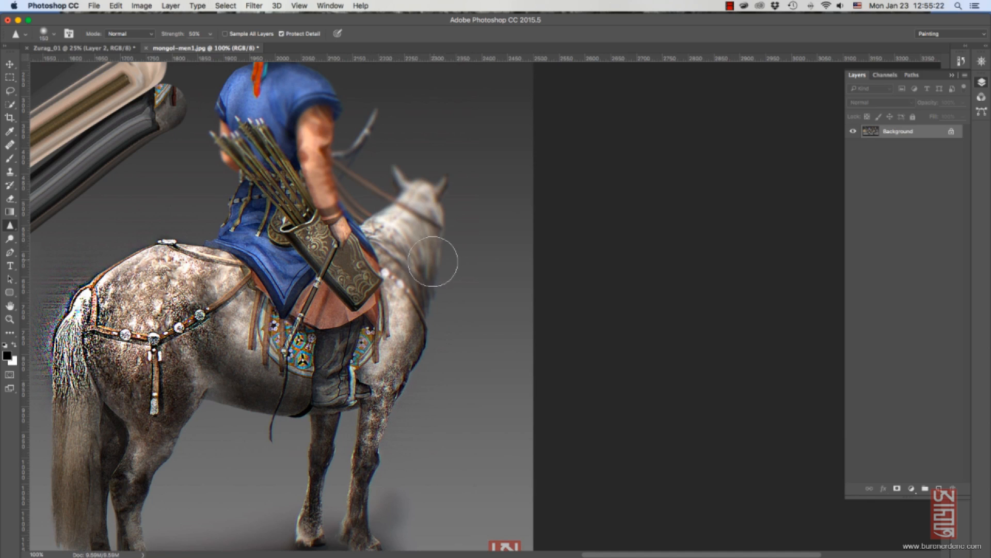
pyautogui.press('[')
pyautogui.moveTo(340, 268); pyautogui.dragTo(328, 252)
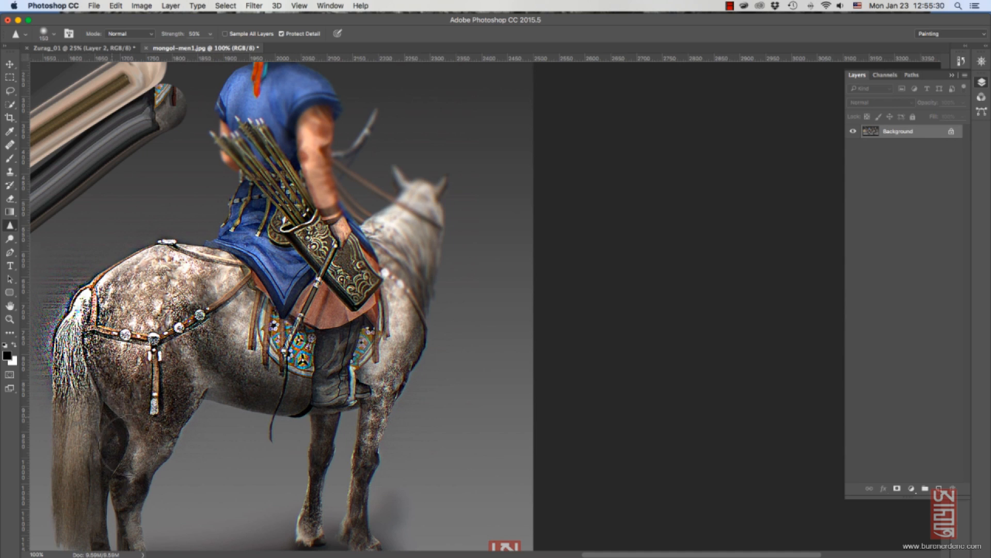
# Lower the Sharpen strength to 6%, enlarge the brush to 175 px and lightly sharpen the rider's blue robe.
pyautogui.click(210, 34)
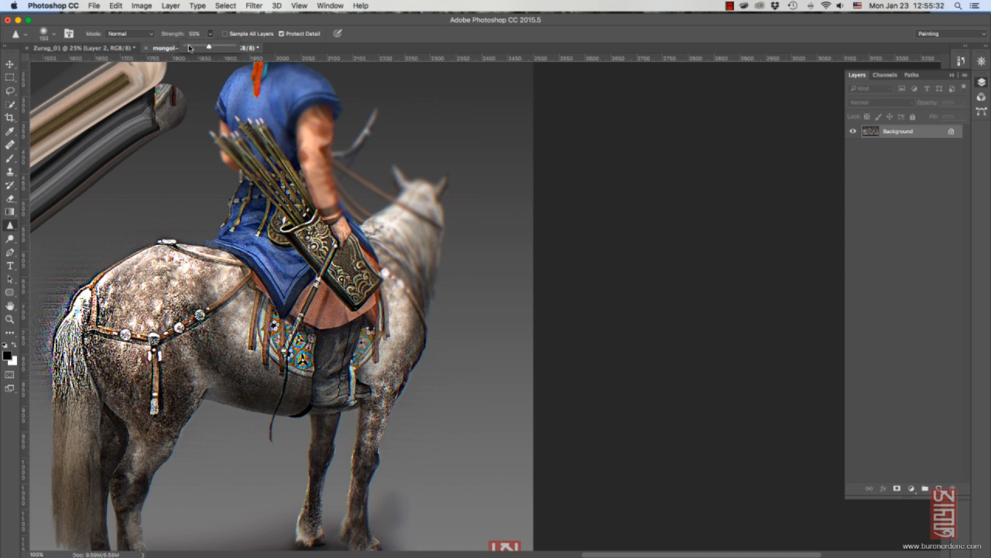
pyautogui.press(']')
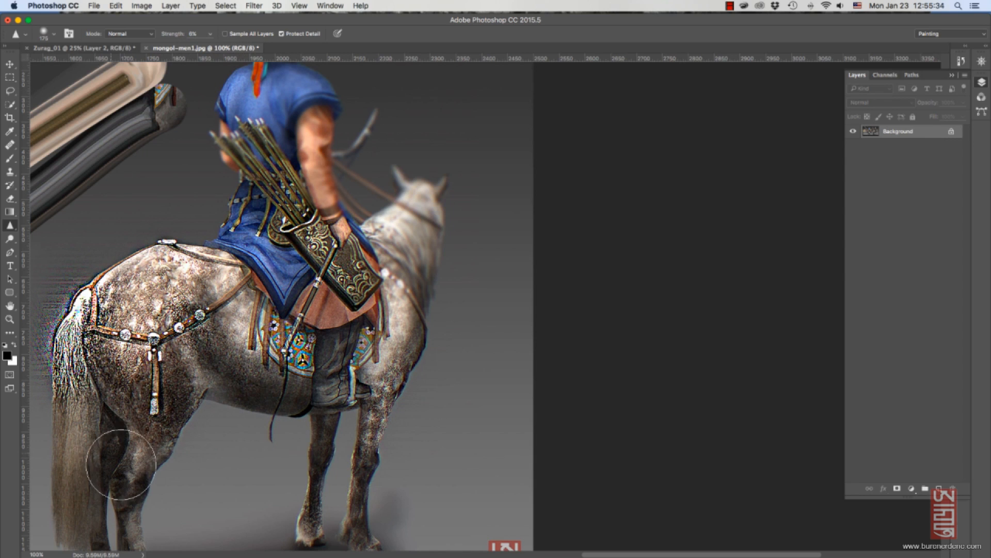
pyautogui.moveTo(219, 202)
pyautogui.mouseDown()
pyautogui.moveTo(249, 222)
pyautogui.moveTo(234, 212)
pyautogui.mouseUp()
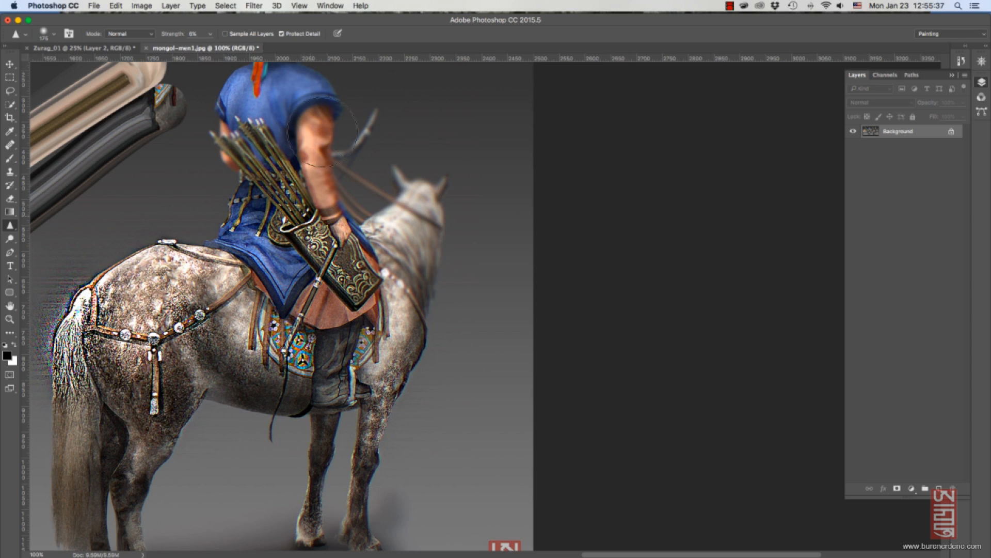
# Raise the Sharpen strength and heavily sharpen the rider's lower robe, arrows and quiver, viewing the result on the whole image.
pyautogui.click(210, 35)
pyautogui.moveTo(254, 47); pyautogui.dragTo(253, 48)
pyautogui.moveTo(245, 246)
pyautogui.mouseDown()
pyautogui.moveTo(240, 223)
pyautogui.moveTo(221, 215)
pyautogui.moveTo(248, 204)
pyautogui.moveTo(240, 224)
pyautogui.moveTo(219, 215)
pyautogui.moveTo(222, 165)
pyautogui.mouseUp()
pyautogui.moveTo(290, 213)
pyautogui.mouseDown()
pyautogui.moveTo(273, 230)
pyautogui.moveTo(313, 197)
pyautogui.mouseUp()
pyautogui.press('[')
pyautogui.press('z')
pyautogui.keyDown('alt'); pyautogui.click(394, 210); pyautogui.keyUp('alt')
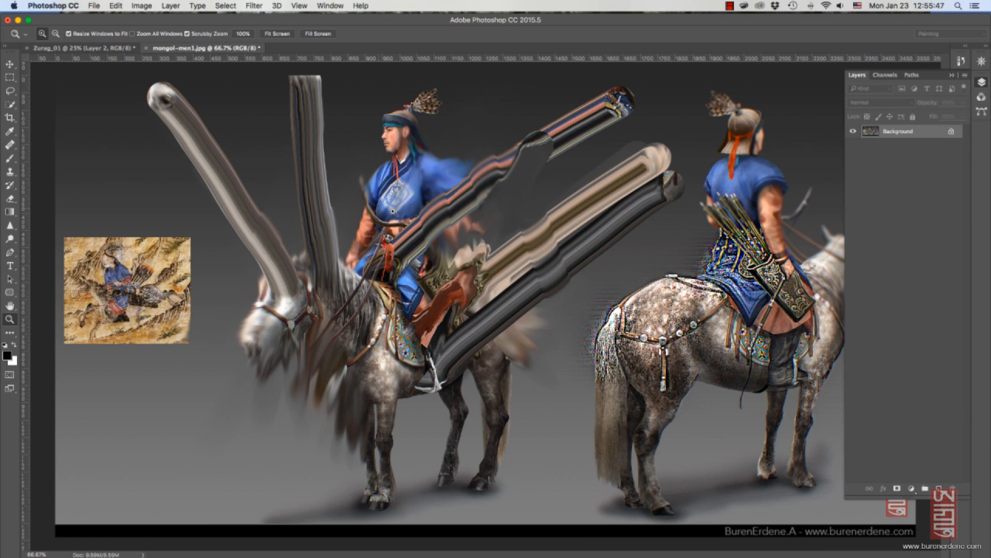
pyautogui.keyDown('alt'); pyautogui.click(740, 232); pyautogui.keyUp('alt')
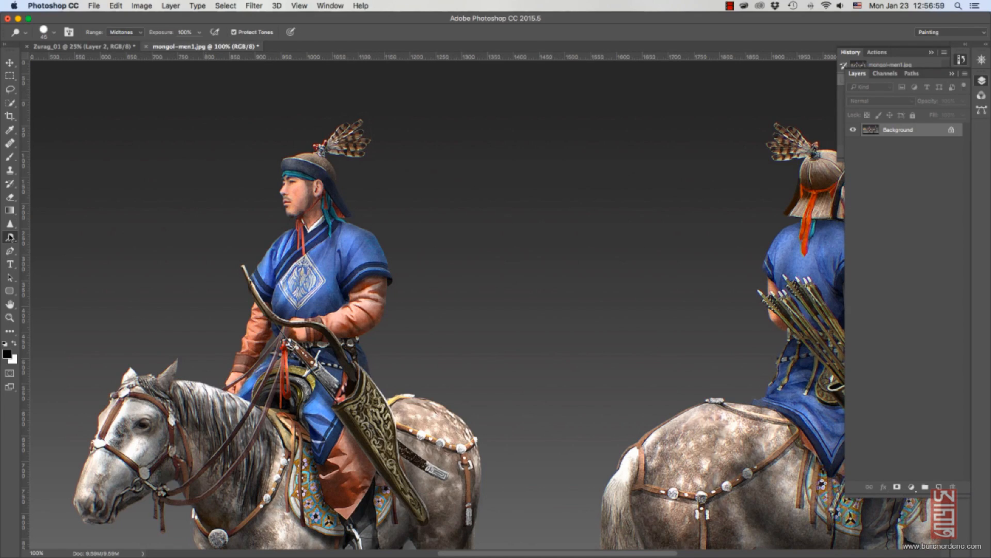
# Lighten the midtones of the front-view rider's head and torso and the adjoining backdrop using the Dodge tool with a large hard brush.
pyautogui.moveTo(10, 237); pyautogui.dragTo(38, 237)
pyautogui.press(']')
pyautogui.press(']')
pyautogui.click(138, 34)
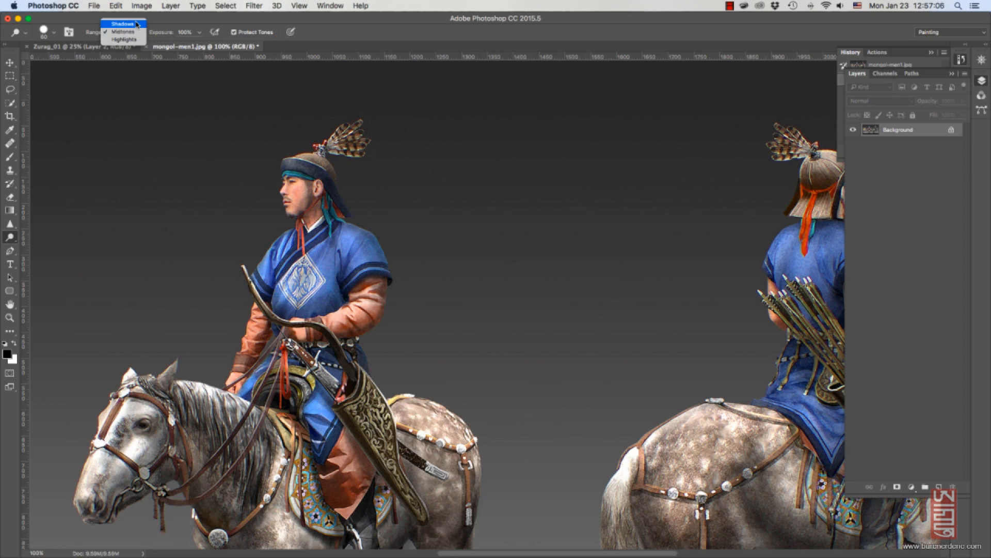
pyautogui.click(124, 32)
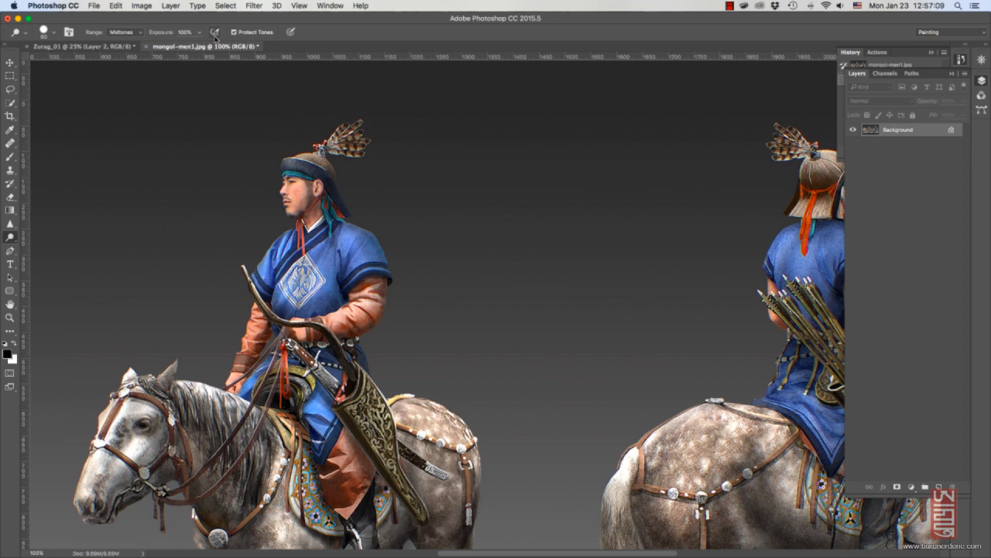
pyautogui.click(54, 32)
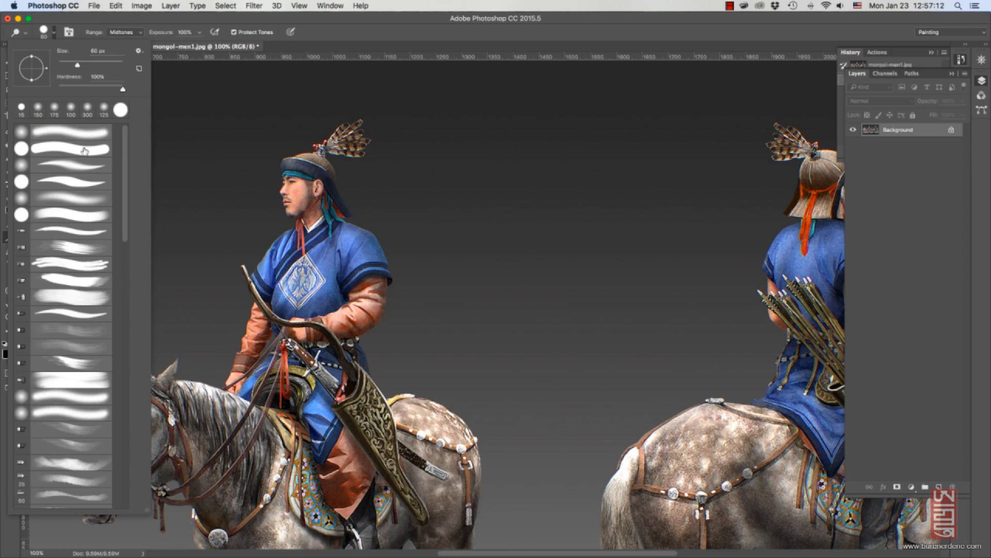
pyautogui.click(350, 29)
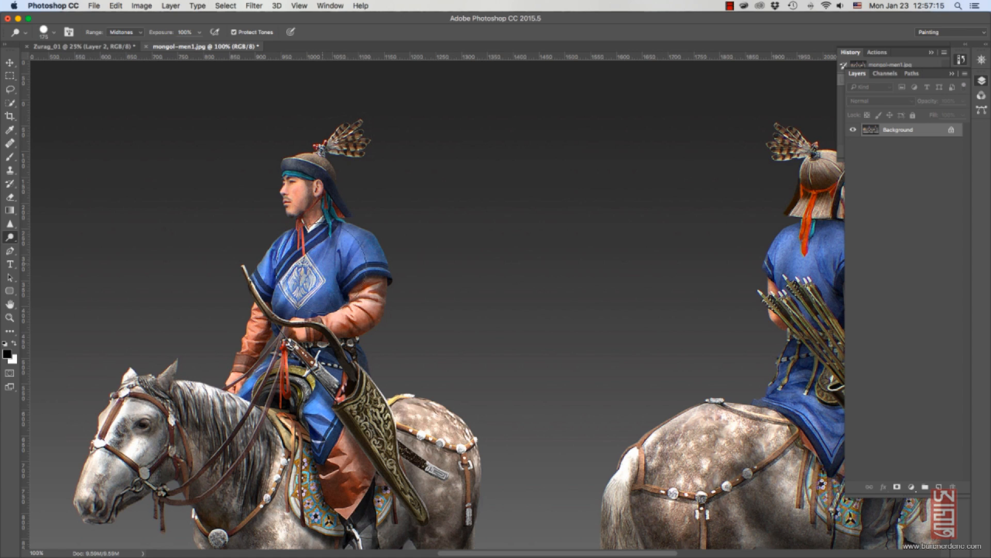
pyautogui.moveTo(305, 271)
pyautogui.mouseDown()
pyautogui.moveTo(310, 243)
pyautogui.moveTo(340, 232)
pyautogui.moveTo(269, 310)
pyautogui.moveTo(392, 170)
pyautogui.moveTo(237, 192)
pyautogui.moveTo(165, 290)
pyautogui.moveTo(228, 199)
pyautogui.moveTo(177, 299)
pyautogui.moveTo(269, 203)
pyautogui.moveTo(392, 134)
pyautogui.moveTo(216, 227)
pyautogui.moveTo(393, 124)
pyautogui.moveTo(370, 151)
pyautogui.mouseUp()
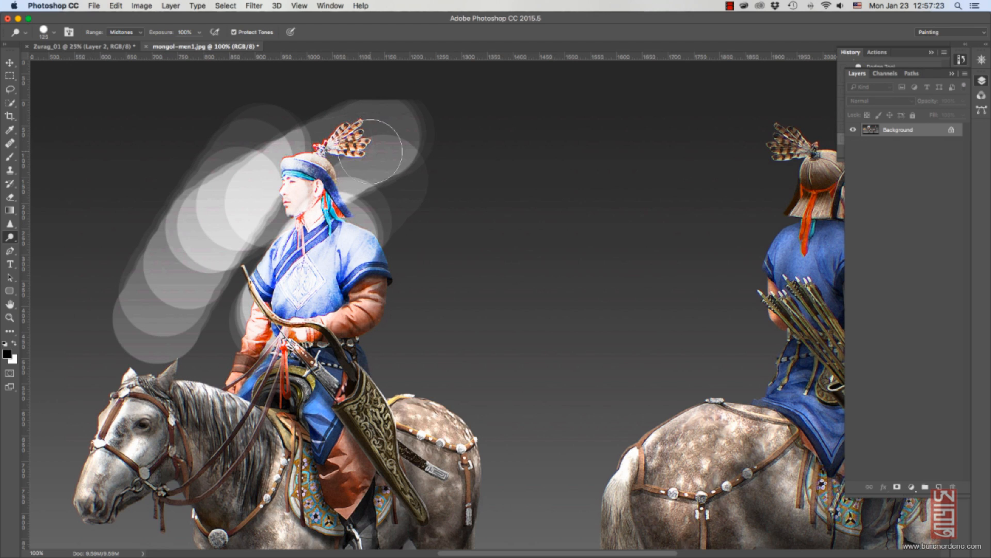
# Dodge the midtones of the backdrop beside the front-view rider's bow with a 45 px brush.
pyautogui.press('[')
pyautogui.press('[')
pyautogui.press('[')
pyautogui.press('[')
pyautogui.press('[')
pyautogui.press('[')
pyautogui.press('[')
pyautogui.moveTo(235, 281); pyautogui.dragTo(218, 259)
# Lighten the head of the front-view horse with the Dodge range set to Highlights and a slightly larger brush.
pyautogui.click(127, 32)
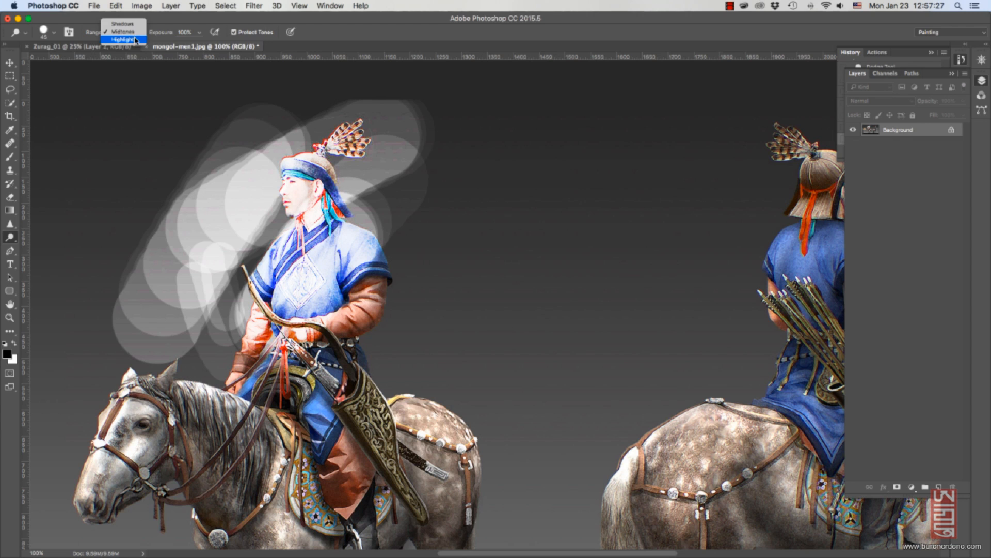
pyautogui.click(136, 41)
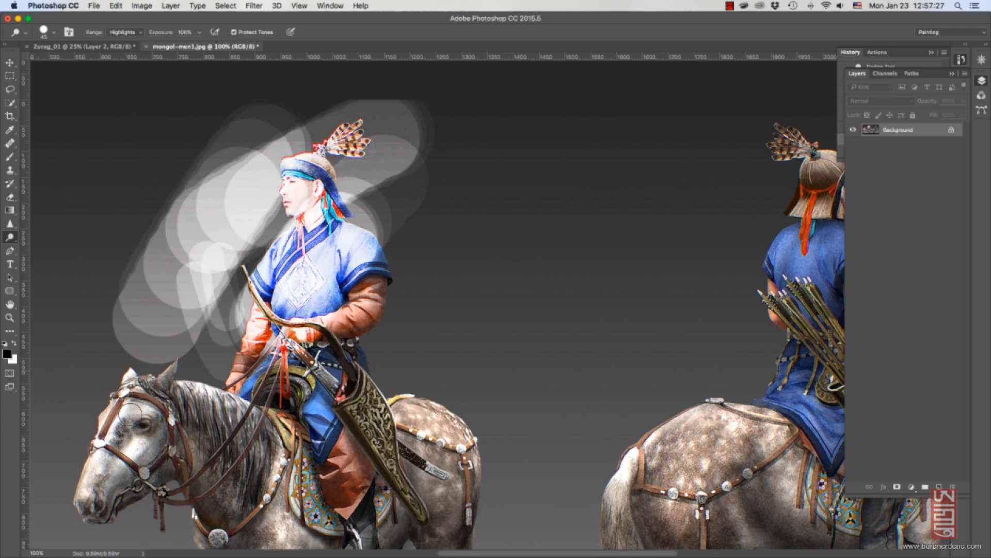
pyautogui.press(']')
pyautogui.moveTo(125, 398)
pyautogui.mouseDown()
pyautogui.moveTo(101, 452)
pyautogui.moveTo(117, 401)
pyautogui.moveTo(108, 473)
pyautogui.moveTo(147, 405)
pyautogui.moveTo(167, 410)
pyautogui.mouseUp()
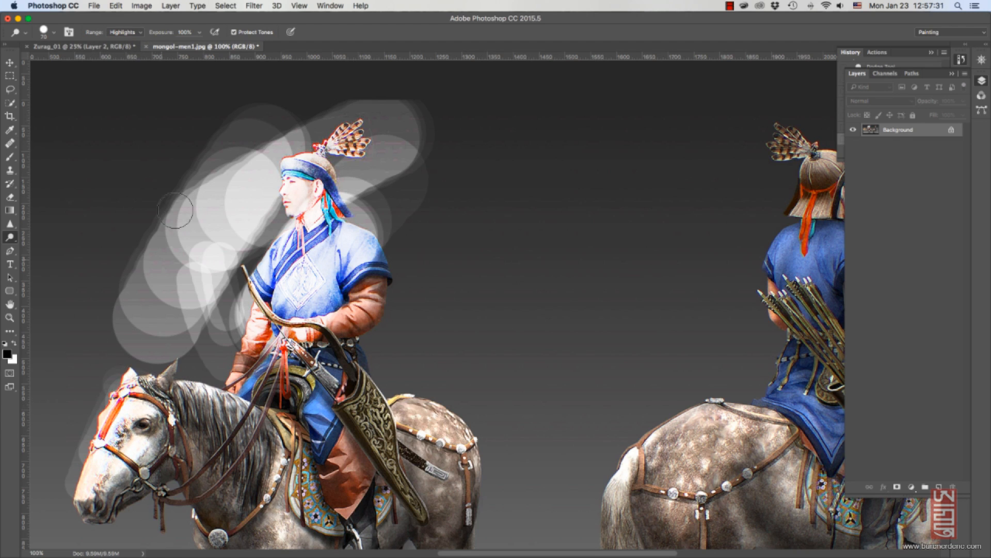
# Dodge the front-view rider's quiver with the range set to Shadows, and return the range to Midtones.
pyautogui.click(141, 36)
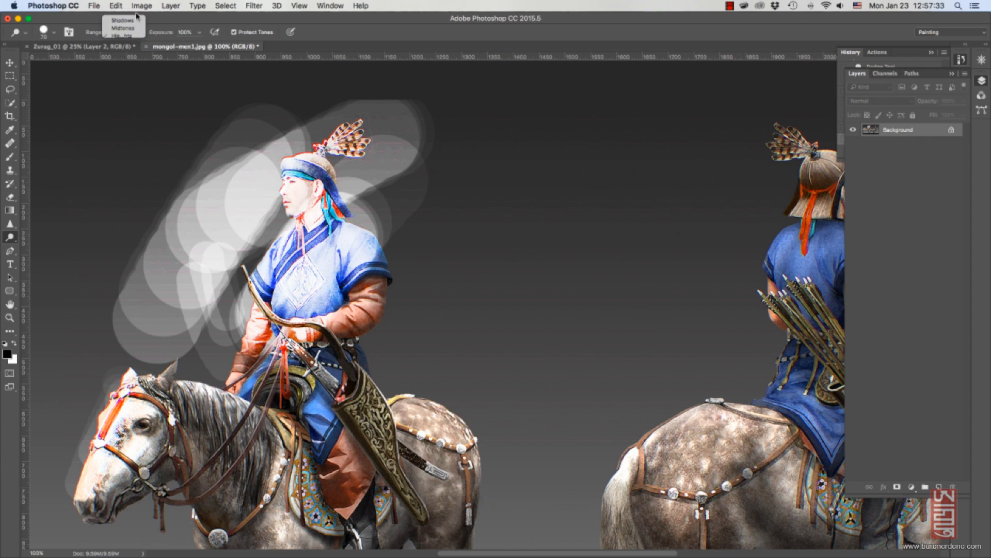
pyautogui.click(138, 14)
pyautogui.moveTo(353, 372); pyautogui.dragTo(349, 433)
pyautogui.moveTo(397, 406)
pyautogui.mouseDown()
pyautogui.moveTo(382, 413)
pyautogui.moveTo(408, 439)
pyautogui.mouseUp()
pyautogui.click(136, 34)
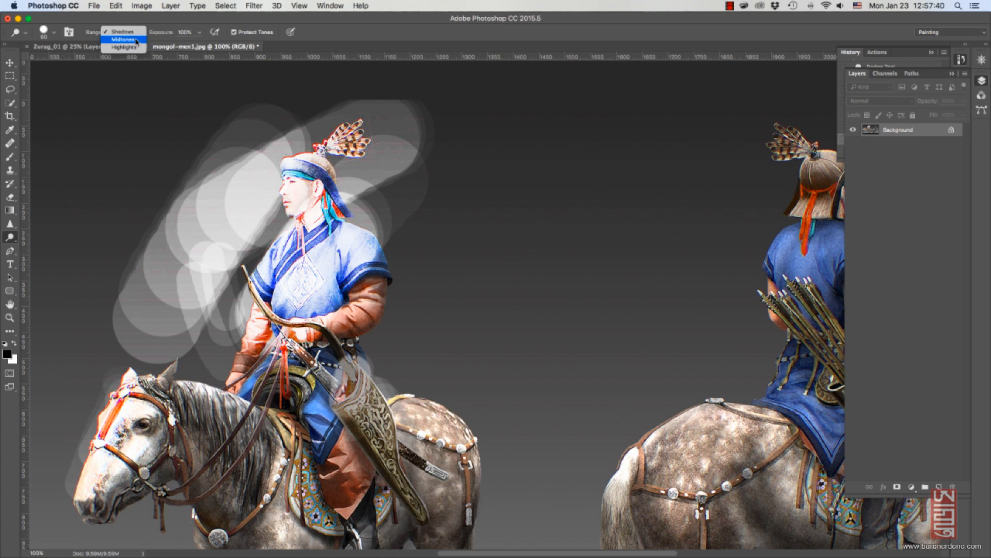
pyautogui.click(138, 41)
# Darken the midtones of the rear-view rider's shoulder, arm, lower tunic and quiver using the Burn tool at 50% exposure.
pyautogui.rightClick(11, 238)
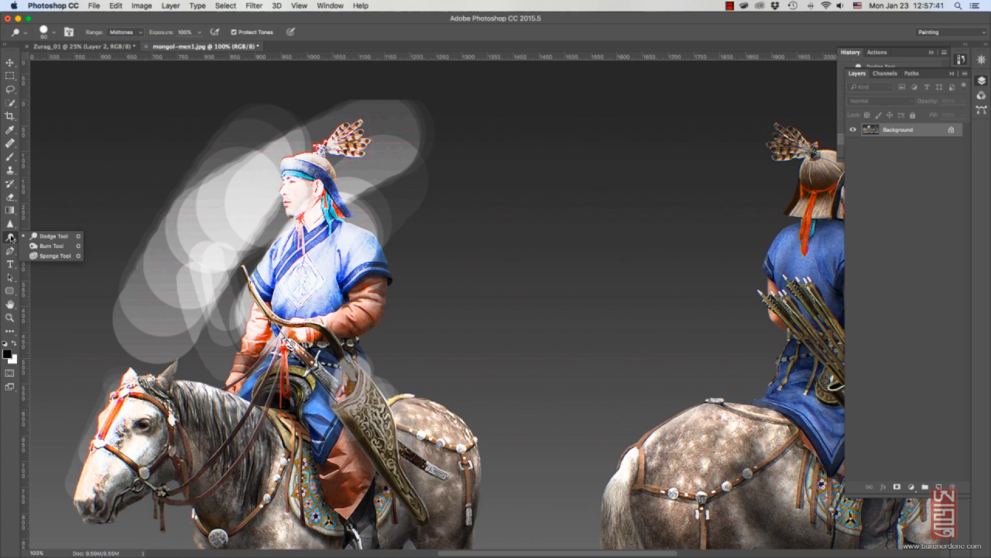
pyautogui.click(36, 248)
pyautogui.moveTo(778, 172); pyautogui.dragTo(253, 138)
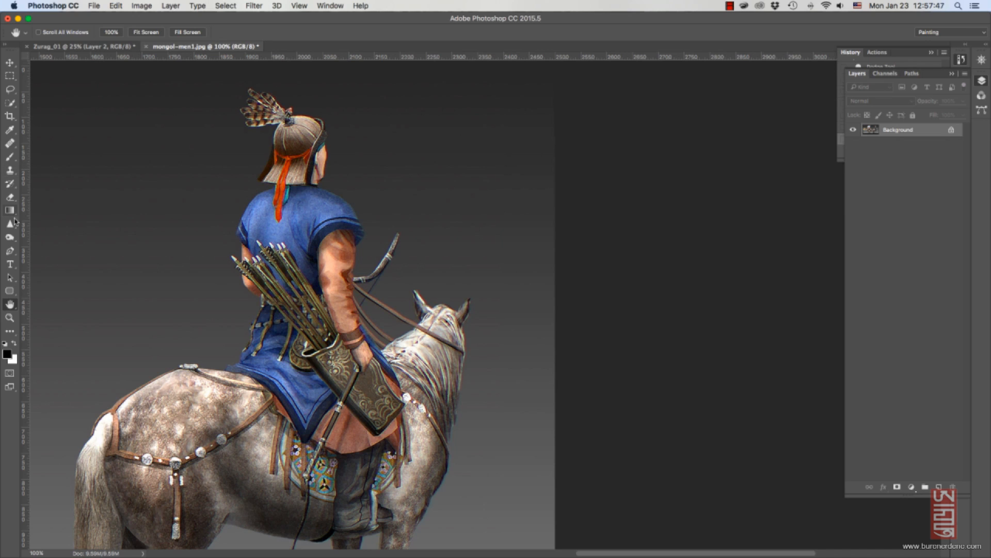
pyautogui.click(10, 238)
pyautogui.moveTo(327, 201)
pyautogui.mouseDown()
pyautogui.moveTo(351, 227)
pyautogui.moveTo(331, 206)
pyautogui.moveTo(338, 248)
pyautogui.moveTo(310, 225)
pyautogui.mouseUp()
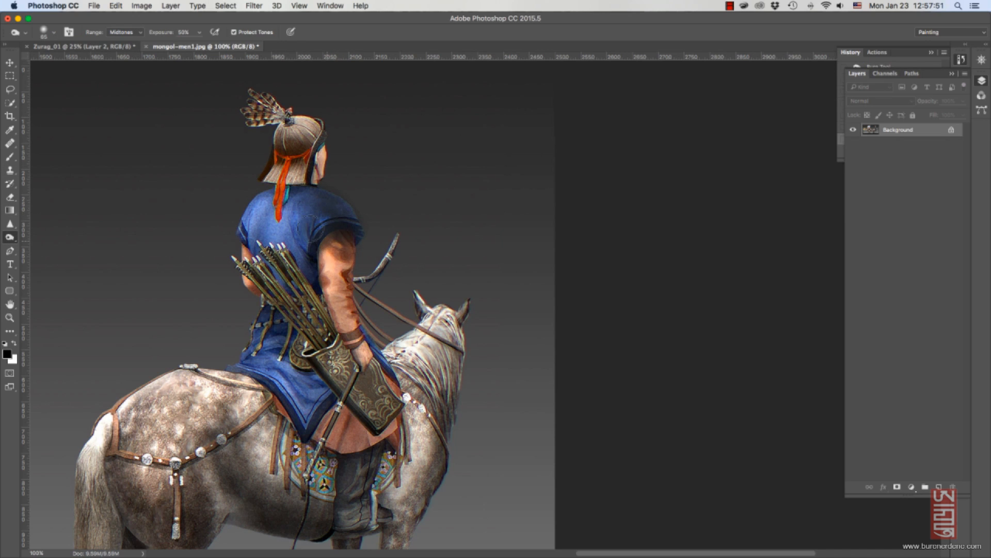
pyautogui.moveTo(336, 288)
pyautogui.mouseDown()
pyautogui.moveTo(342, 298)
pyautogui.moveTo(333, 278)
pyautogui.moveTo(351, 344)
pyautogui.mouseUp()
pyautogui.moveTo(257, 336)
pyautogui.mouseDown()
pyautogui.moveTo(248, 356)
pyautogui.moveTo(265, 332)
pyautogui.moveTo(274, 357)
pyautogui.moveTo(343, 377)
pyautogui.moveTo(339, 364)
pyautogui.moveTo(320, 362)
pyautogui.moveTo(341, 377)
pyautogui.mouseUp()
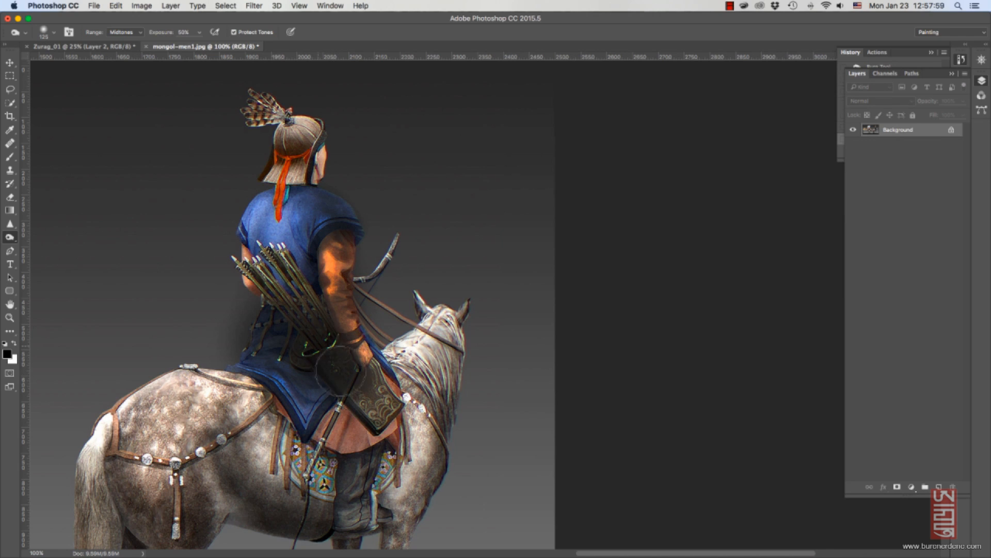
# Burn the rear-view horse's head and the area around the rider's arrows and far arm with a smaller brush.
pyautogui.press('[')
pyautogui.press('[')
pyautogui.press('[')
pyautogui.moveTo(441, 341)
pyautogui.mouseDown()
pyautogui.moveTo(455, 326)
pyautogui.moveTo(450, 305)
pyautogui.moveTo(435, 337)
pyautogui.mouseUp()
pyautogui.press(']')
pyautogui.press('[')
pyautogui.press('[')
pyautogui.moveTo(249, 245)
pyautogui.mouseDown()
pyautogui.moveTo(245, 274)
pyautogui.moveTo(258, 299)
pyautogui.moveTo(243, 287)
pyautogui.mouseUp()
# Desaturate the rear-view rider's hat, feathers and tunic and the horse's hindquarters using the Sponge tool at 50% flow.
pyautogui.rightClick(9, 237)
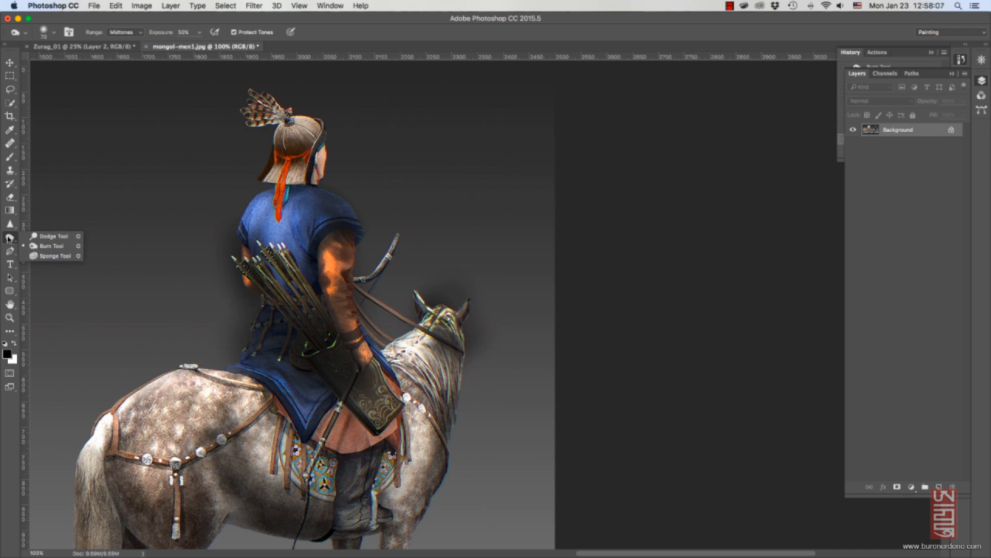
pyautogui.click(52, 257)
pyautogui.press(']')
pyautogui.press(']')
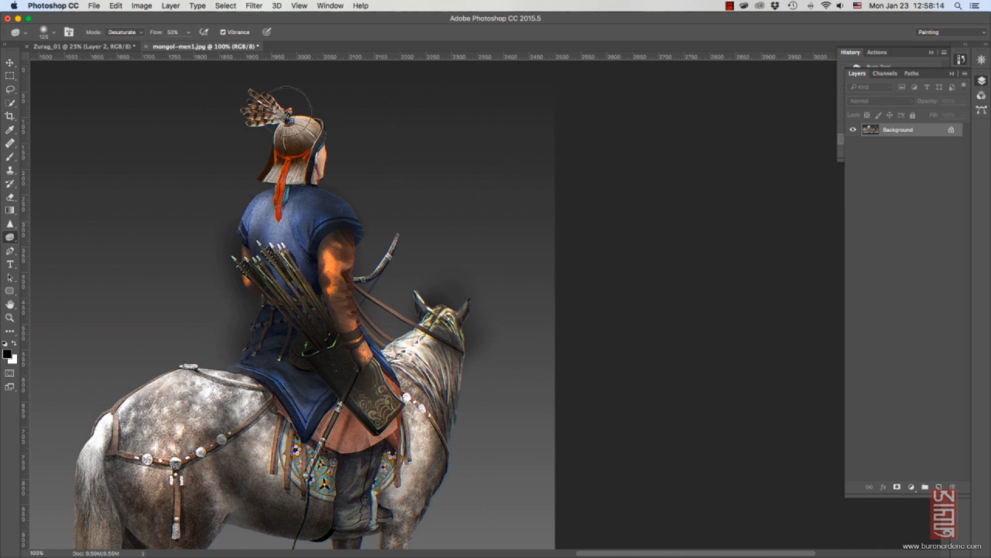
pyautogui.moveTo(293, 110)
pyautogui.mouseDown()
pyautogui.moveTo(257, 121)
pyautogui.moveTo(243, 145)
pyautogui.mouseUp()
pyautogui.press('[')
pyautogui.press('[')
pyautogui.press('[')
# Sponge the rear-view horse's neck, chest and flank in Saturate mode with an enlarged brush.
pyautogui.click(136, 34)
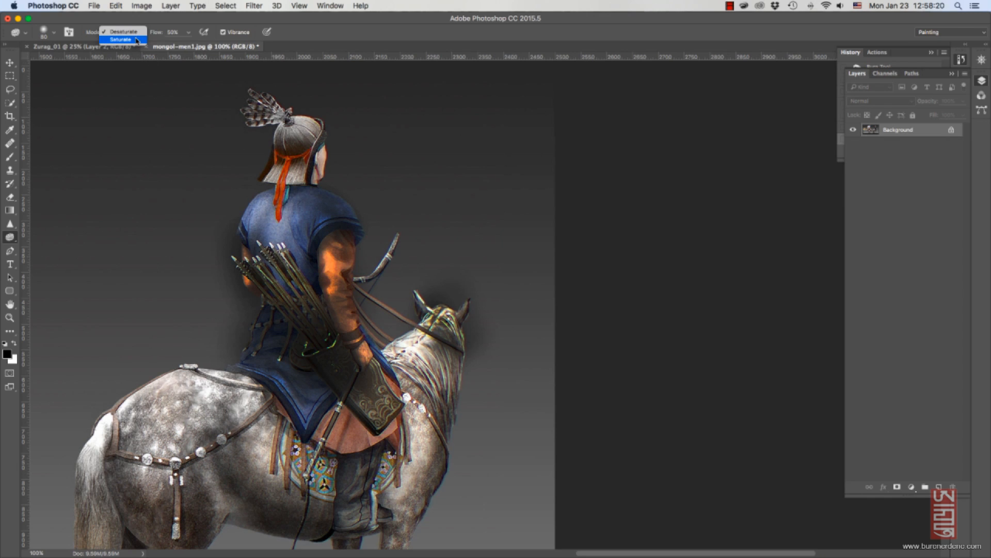
pyautogui.click(137, 40)
pyautogui.press(']')
pyautogui.press(']')
pyautogui.press(']')
pyautogui.press(']')
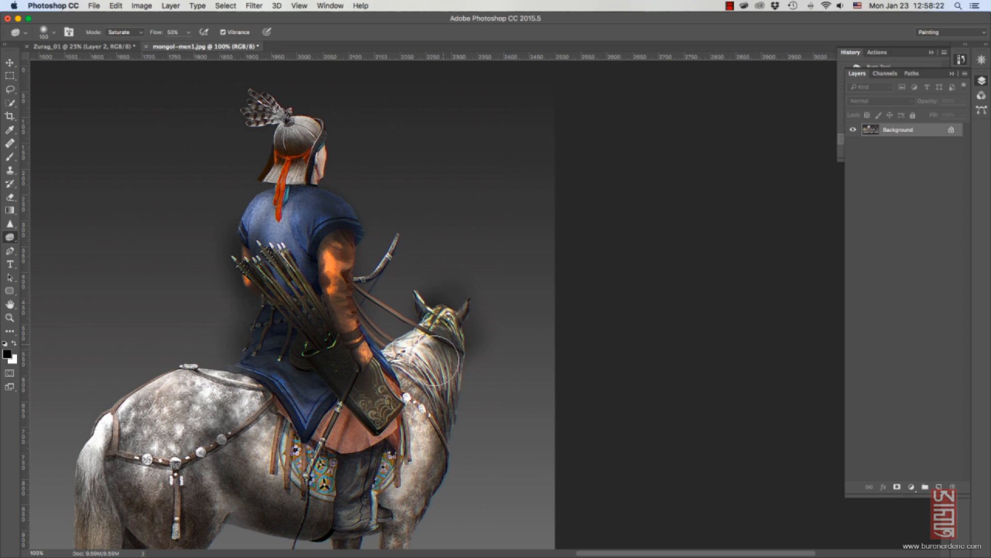
pyautogui.moveTo(433, 462)
pyautogui.mouseDown()
pyautogui.moveTo(415, 439)
pyautogui.moveTo(408, 446)
pyautogui.moveTo(421, 432)
pyautogui.mouseUp()
pyautogui.moveTo(407, 381); pyautogui.dragTo(414, 419)
pyautogui.moveTo(195, 483)
pyautogui.mouseDown()
pyautogui.moveTo(183, 500)
pyautogui.moveTo(193, 484)
pyautogui.moveTo(178, 483)
pyautogui.moveTo(173, 444)
pyautogui.moveTo(132, 404)
pyautogui.moveTo(171, 415)
pyautogui.moveTo(194, 439)
pyautogui.moveTo(163, 465)
pyautogui.moveTo(124, 438)
pyautogui.mouseUp()
pyautogui.press('z')
pyautogui.press('super+minus')
pyautogui.press('super+minus')
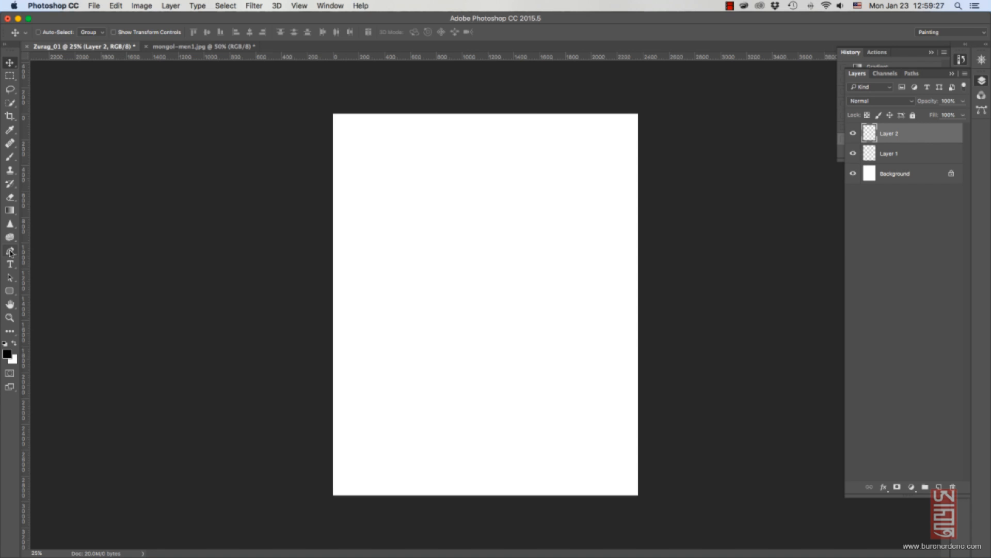
# In the Zurag_01 document, draw a looping curved path with several anchor points on the blank page using the Pen tool.
pyautogui.click(10, 252)
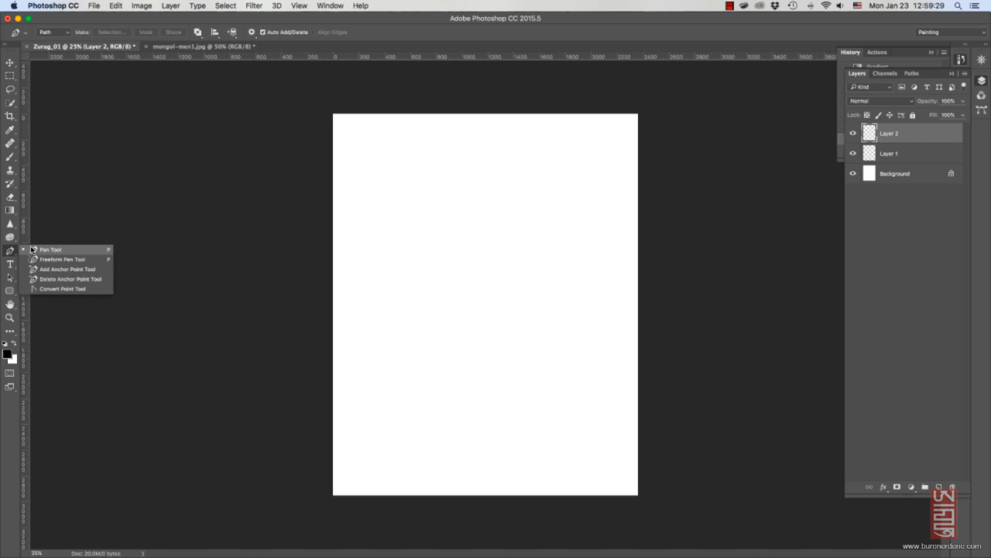
pyautogui.click(50, 250)
pyautogui.moveTo(433, 222)
pyautogui.mouseDown()
pyautogui.moveTo(441, 245)
pyautogui.moveTo(504, 247)
pyautogui.moveTo(506, 213)
pyautogui.mouseUp()
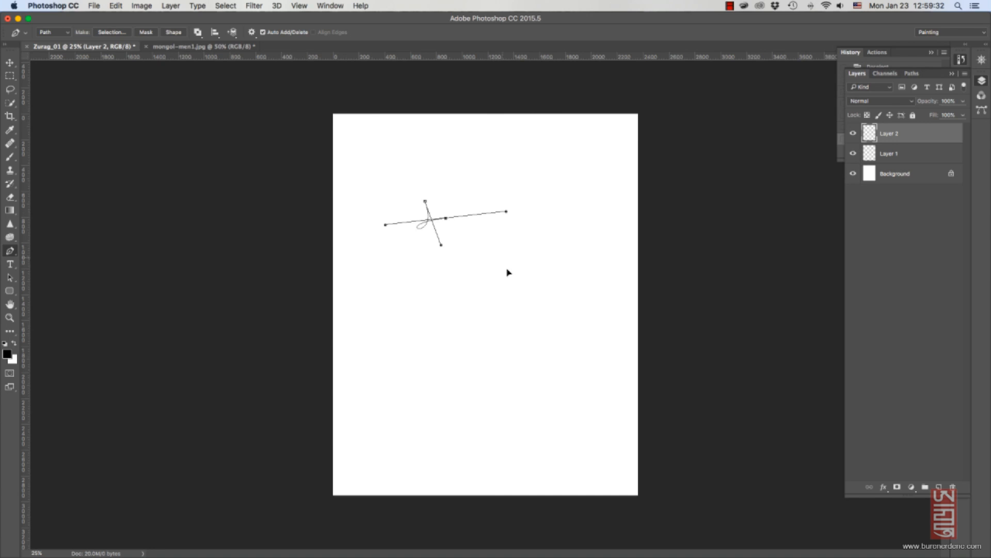
pyautogui.moveTo(502, 256); pyautogui.dragTo(411, 327)
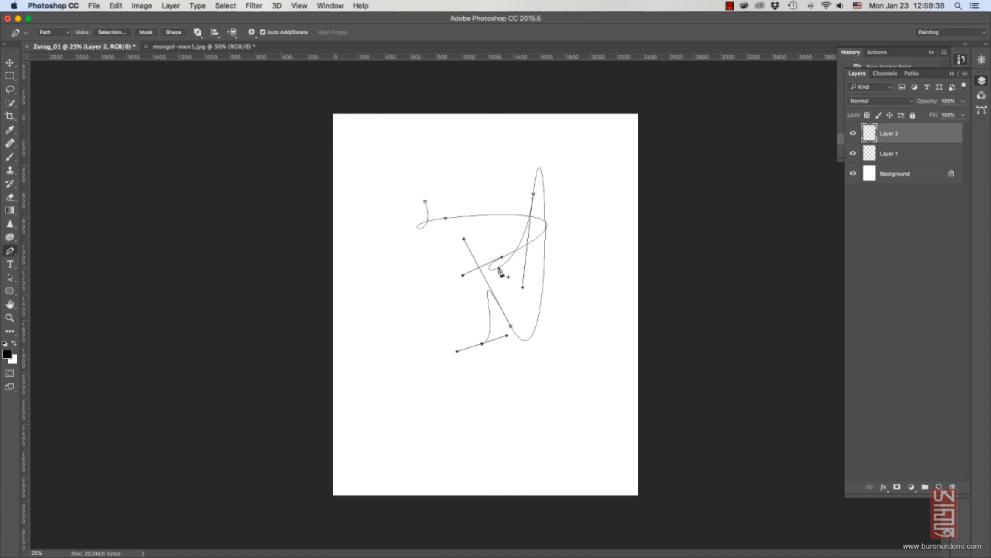
# Delete the path's three middle anchor points and extend its end with two more curved points.
pyautogui.click(503, 256)
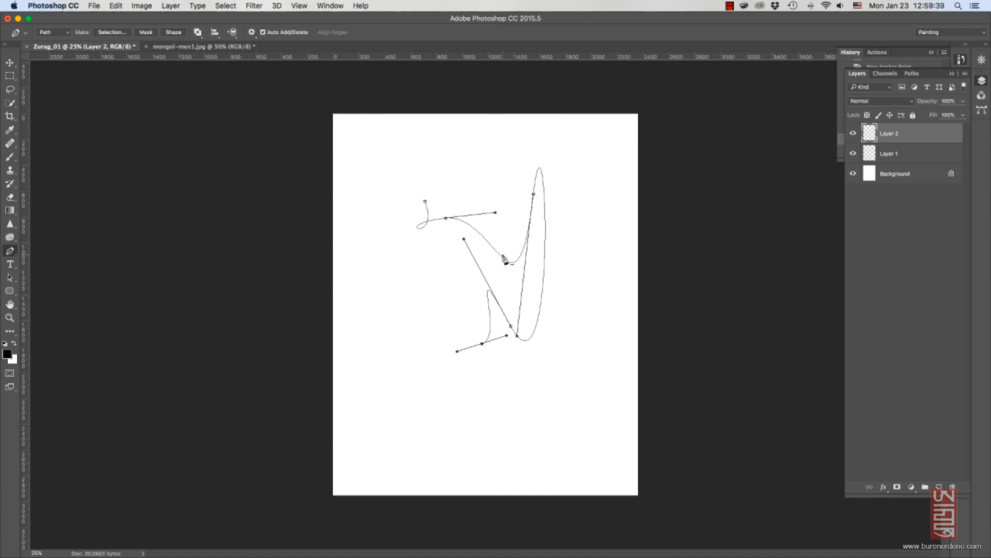
pyautogui.click(517, 335)
pyautogui.click(534, 195)
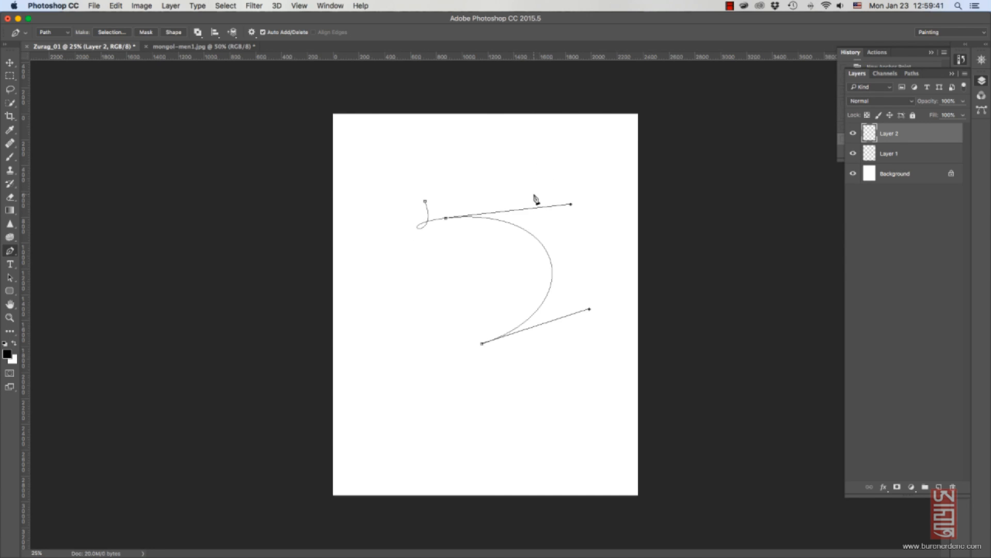
pyautogui.moveTo(475, 254); pyautogui.dragTo(526, 211)
pyautogui.moveTo(536, 257)
pyautogui.mouseDown()
pyautogui.moveTo(480, 316)
pyautogui.moveTo(504, 270)
pyautogui.moveTo(529, 264)
pyautogui.mouseUp()
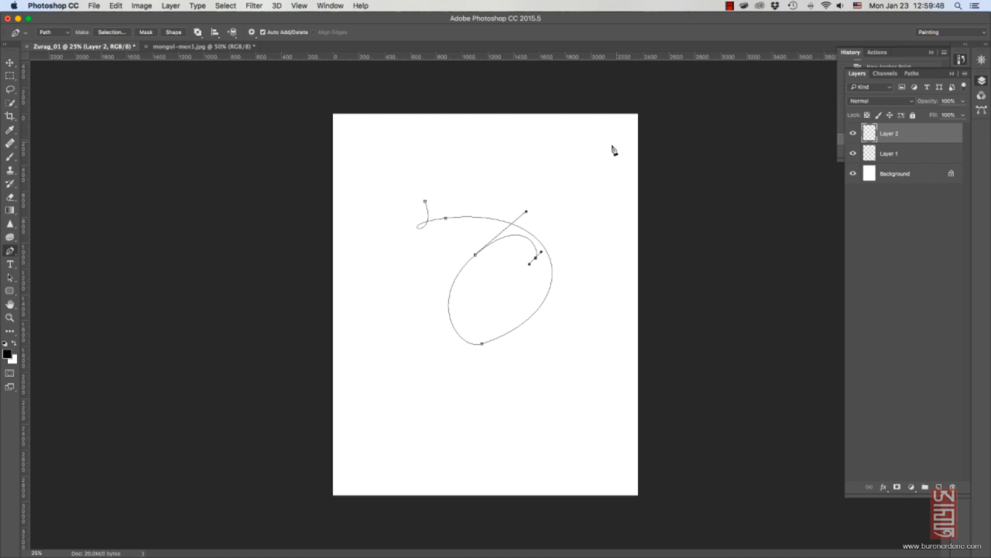
# Add the two-line horizontal text "vnvbnbvnbvmbnm" and "zfsdfdsfsd" above the path, and set its font size to 48 pt.
pyautogui.click(11, 264)
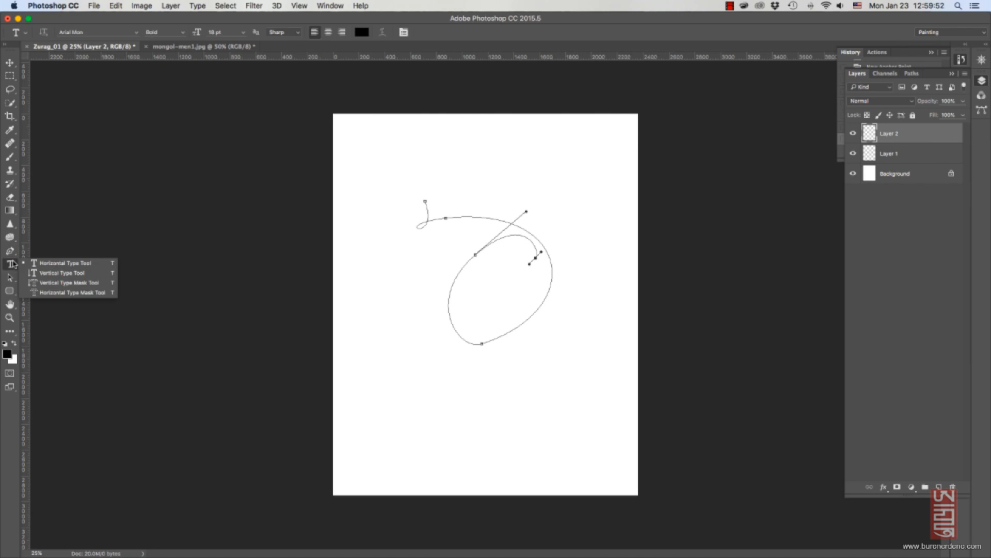
pyautogui.click(487, 164)
pyautogui.write('bnvbnbvnbvmbnm')
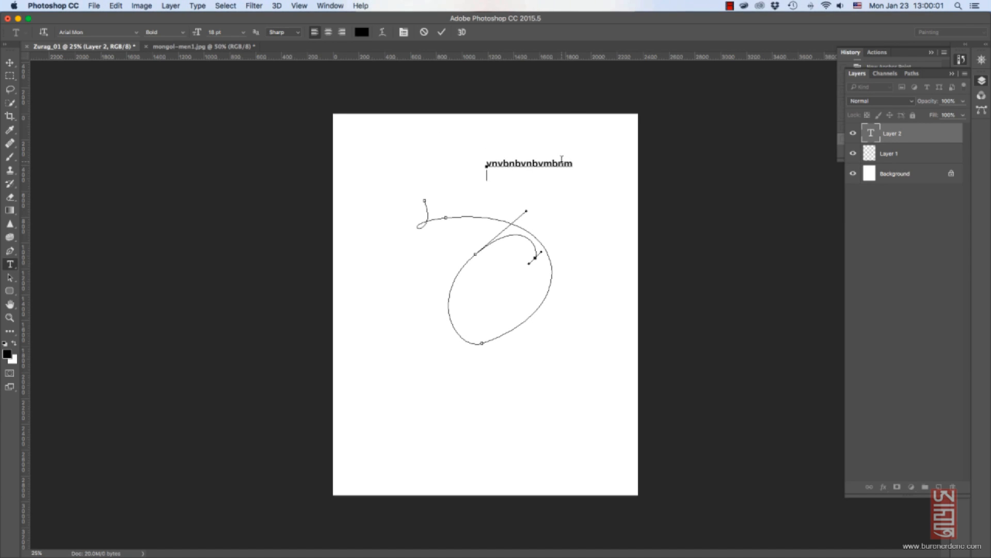
pyautogui.write('zfsdfdsfsd')
pyautogui.click(284, 115)
pyautogui.click(243, 34)
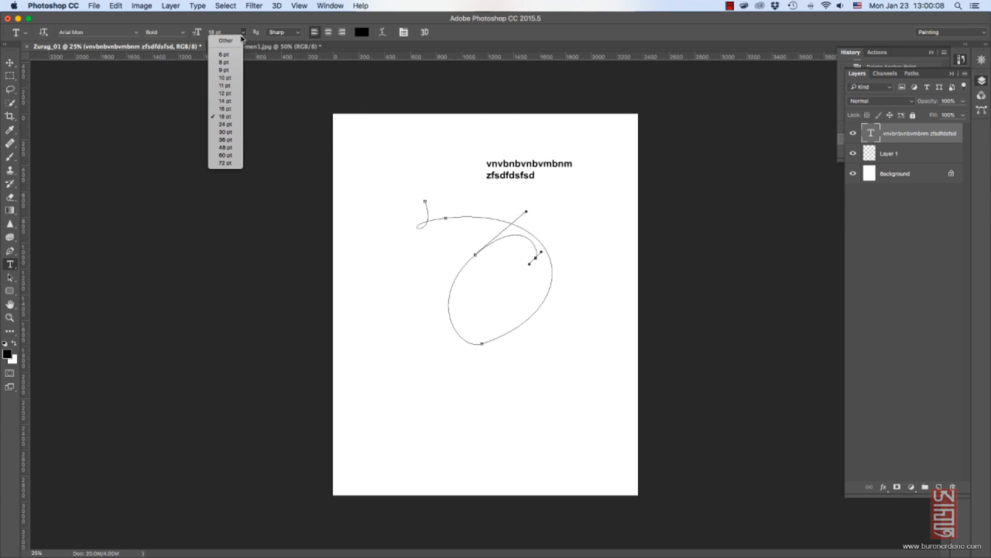
pyautogui.click(230, 149)
# Add the text "fgnhgfhfghj" below the path and set its font style to Bold Italic.
pyautogui.click(424, 363)
pyautogui.write('fgnhgfhfghj')
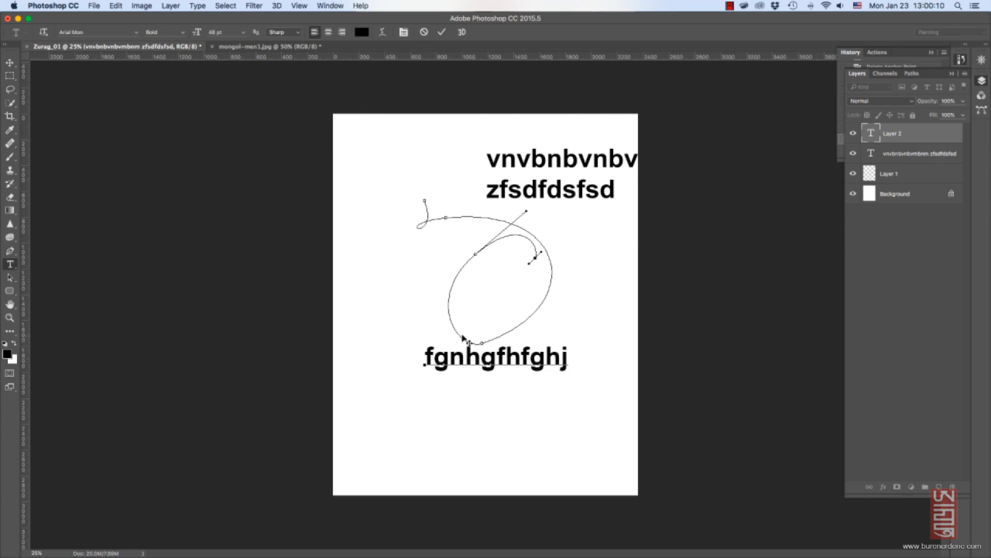
pyautogui.press('super+a')
pyautogui.click(175, 32)
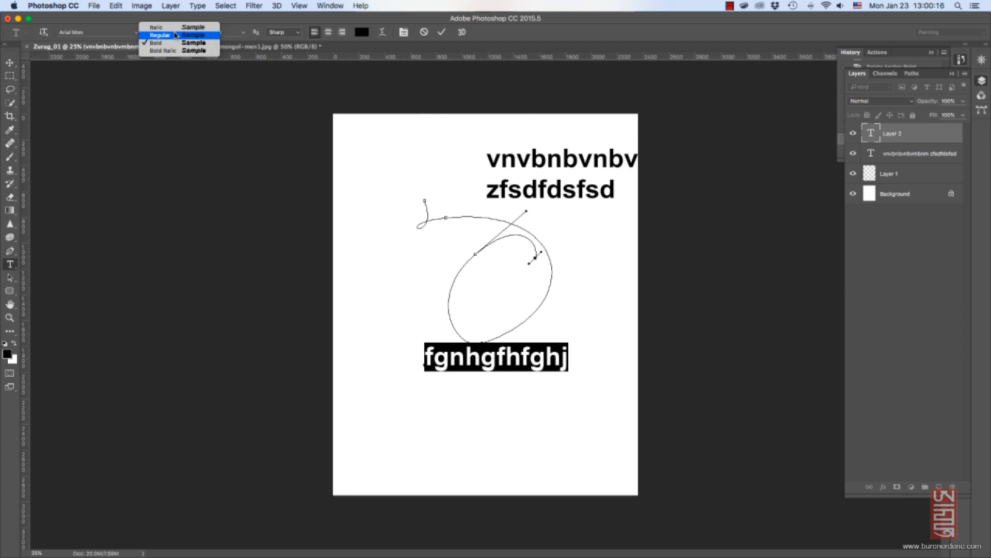
pyautogui.click(175, 27)
pyautogui.click(183, 33)
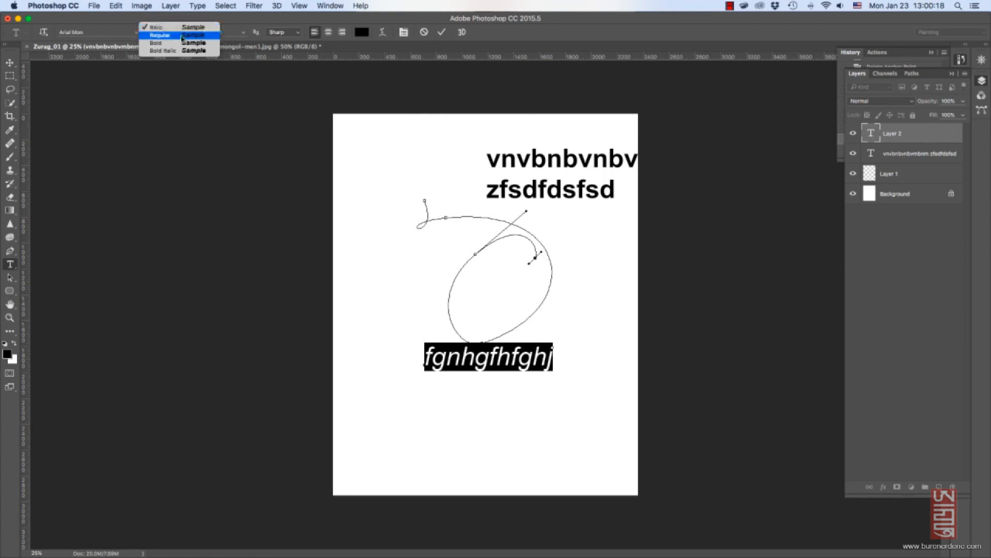
pyautogui.click(183, 35)
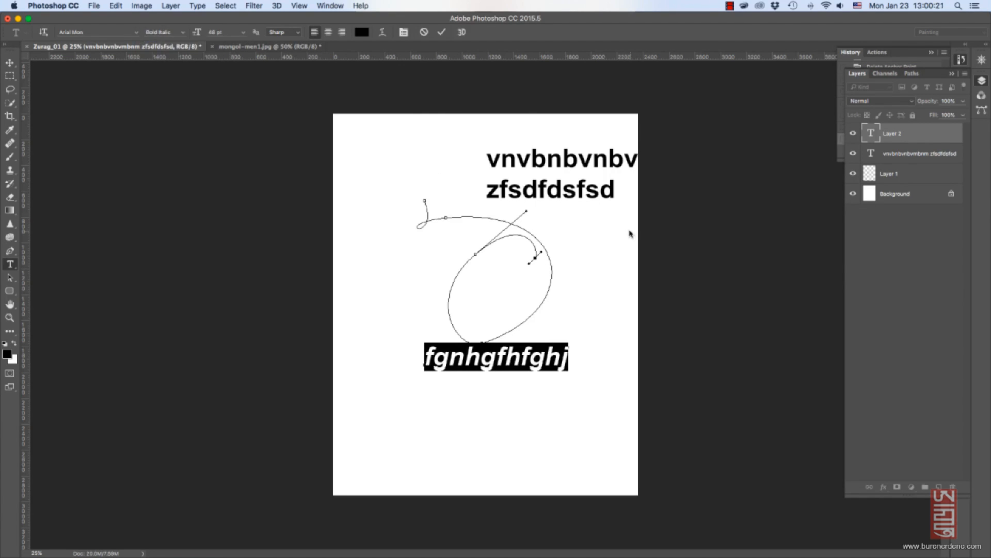
# Move the "fgnhgfhfghj" text toward the top of the page, and reposition the two-line text layer lower.
pyautogui.click(10, 62)
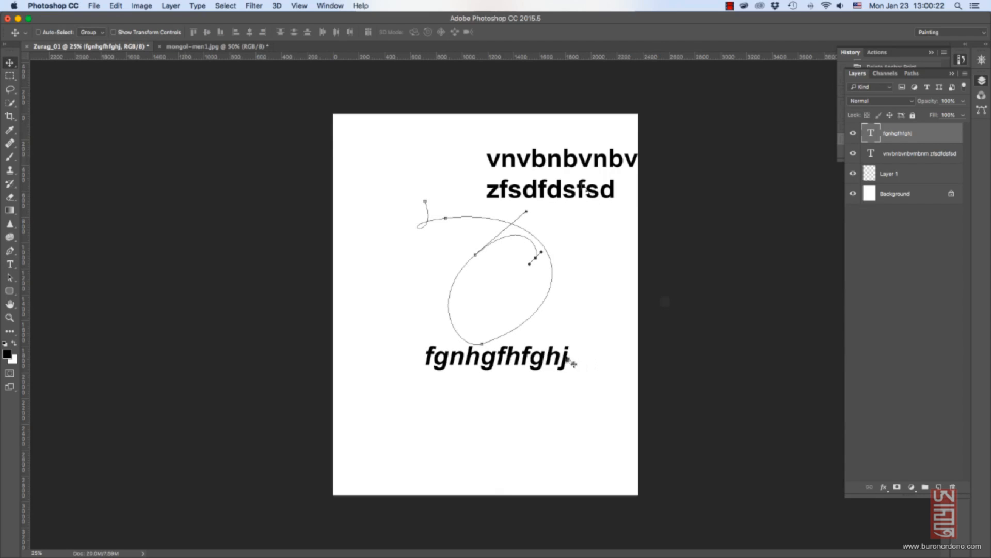
pyautogui.moveTo(571, 356); pyautogui.dragTo(446, 169)
pyautogui.click(919, 154)
pyautogui.moveTo(503, 113); pyautogui.dragTo(504, 160)
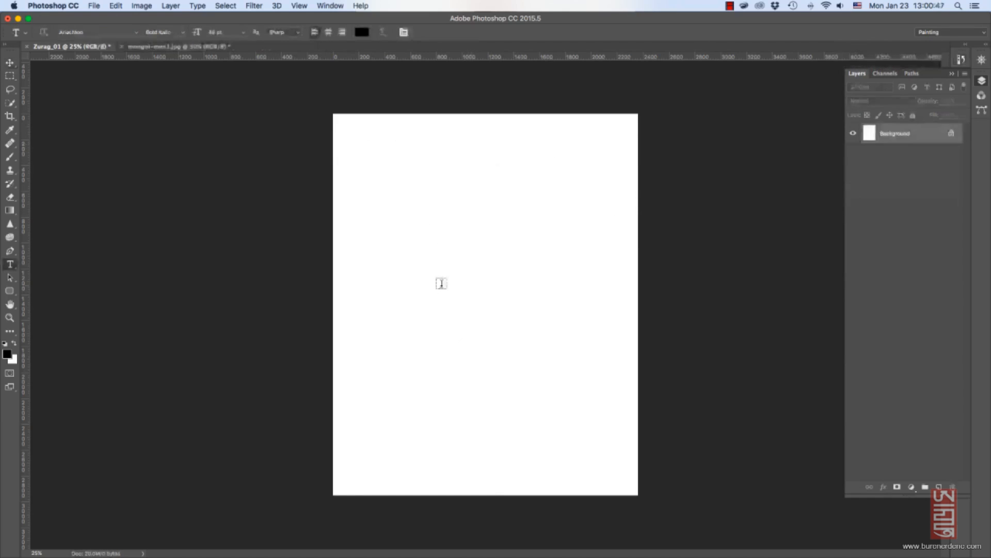
# Place the text "SAIHAN" at an enlarged font size near the top of the page.
pyautogui.click(442, 272)
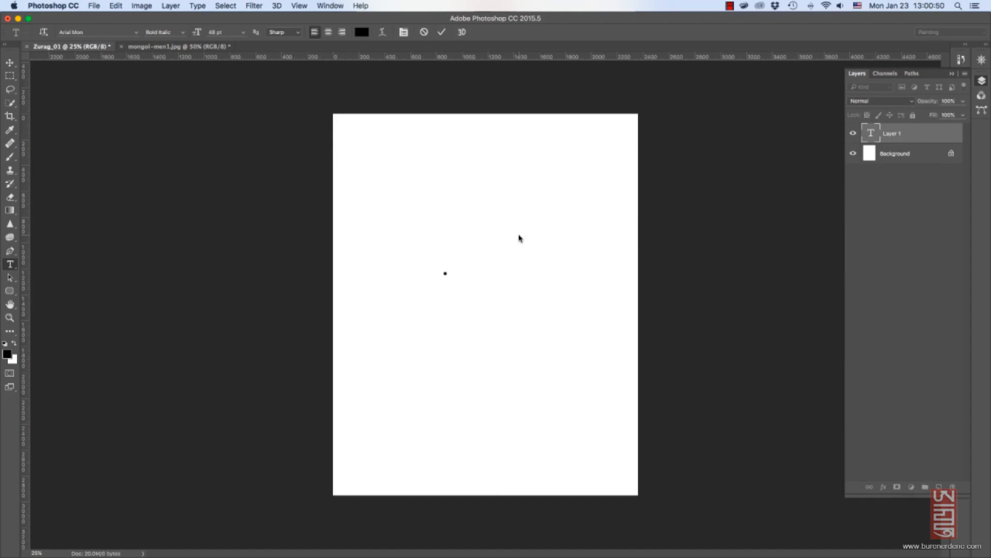
pyautogui.write('SAIHAN')
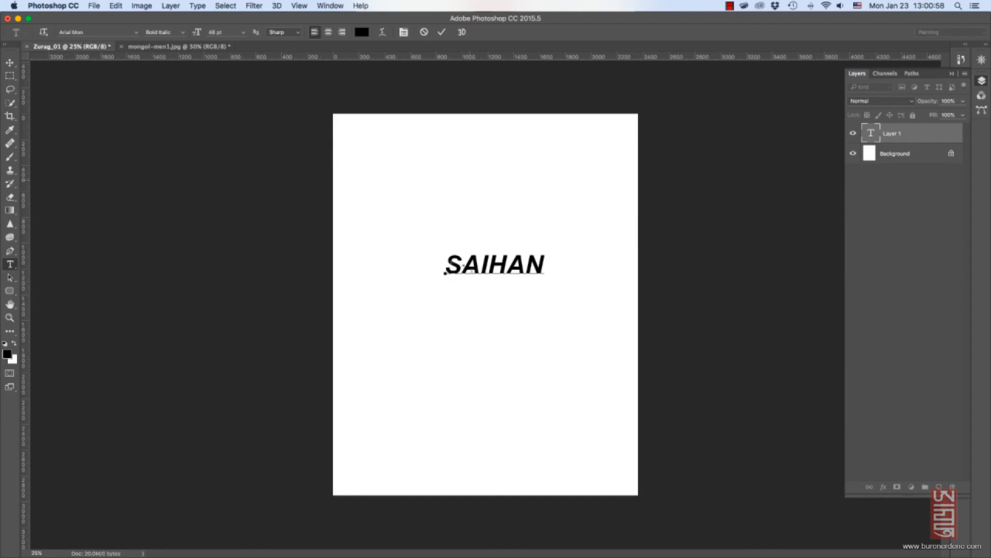
pyautogui.moveTo(445, 266); pyautogui.dragTo(572, 251)
pyautogui.click(243, 33)
pyautogui.click(230, 155)
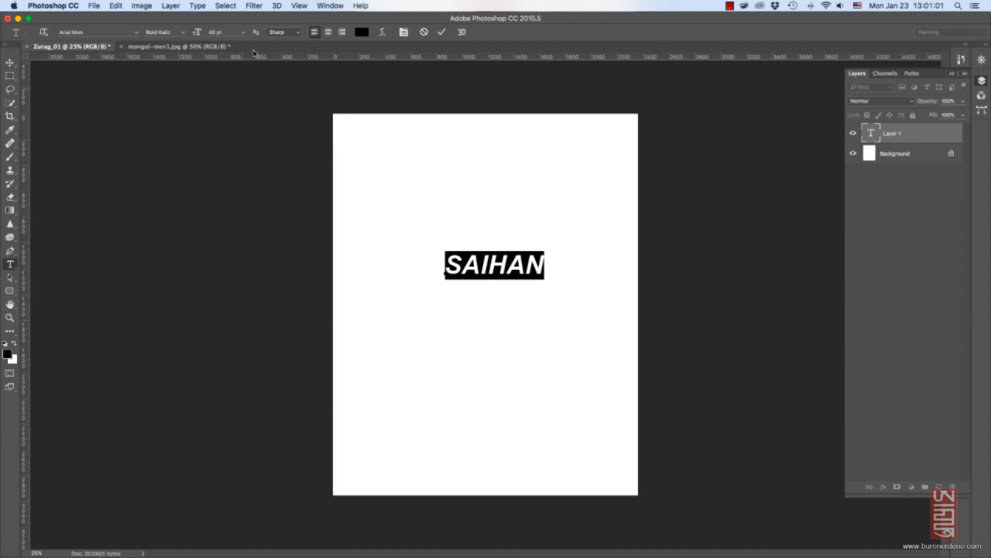
pyautogui.click(243, 34)
pyautogui.click(223, 164)
pyautogui.click(11, 63)
pyautogui.moveTo(578, 256); pyautogui.dragTo(532, 284)
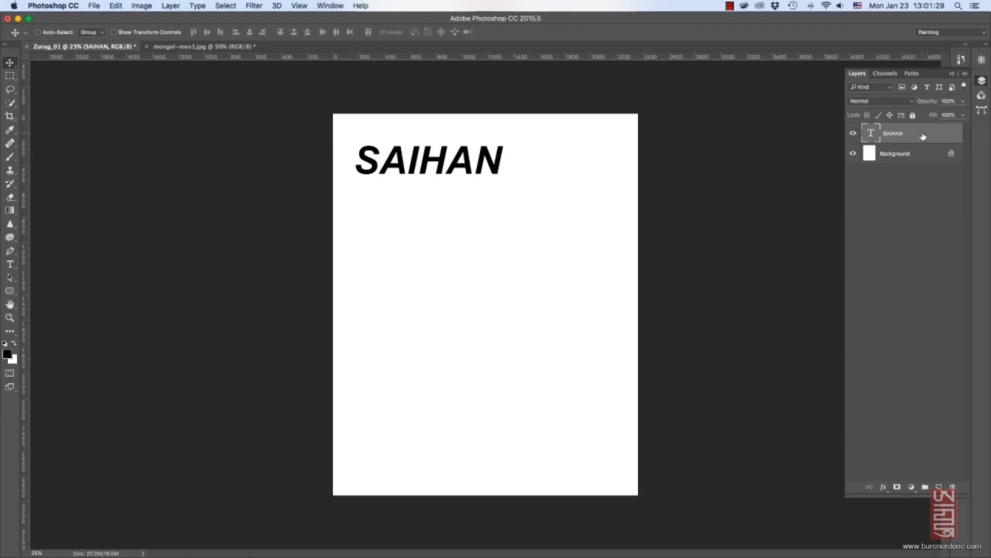
# Apply Bevel & Emboss to the "SAIHAN" text layer with 344% depth, 37 px size and 0 px soften.
pyautogui.doubleClick(923, 134)
pyautogui.moveTo(668, 314); pyautogui.dragTo(637, 244)
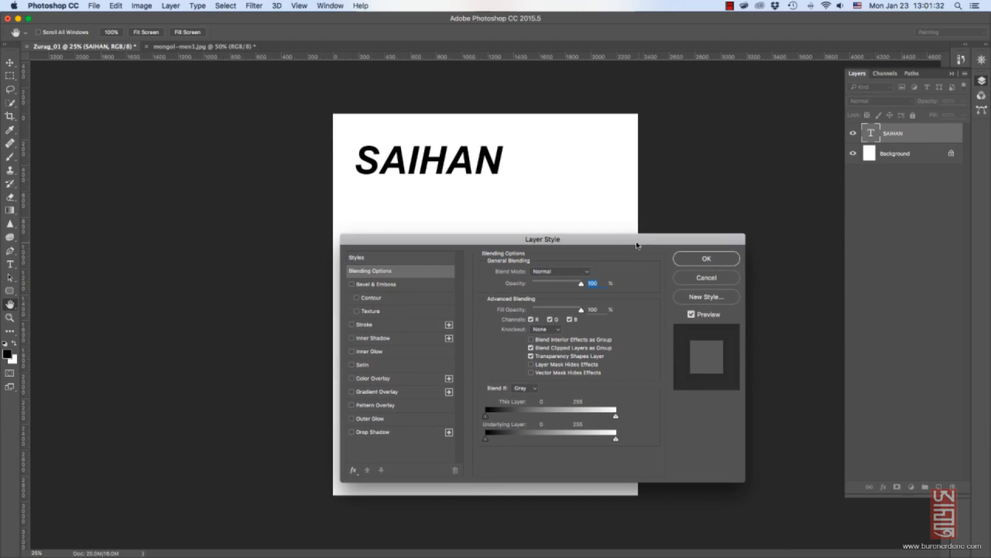
pyautogui.click(352, 284)
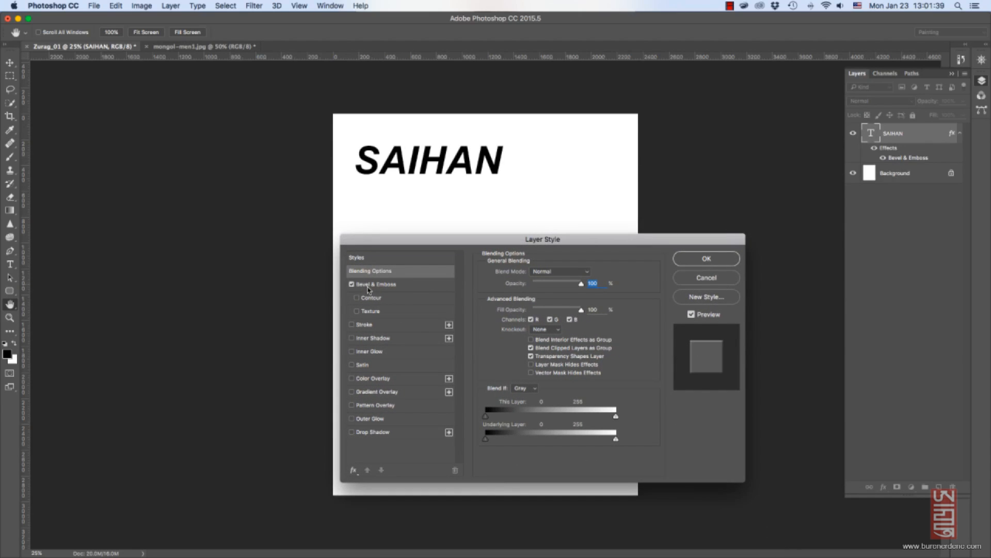
pyautogui.click(397, 285)
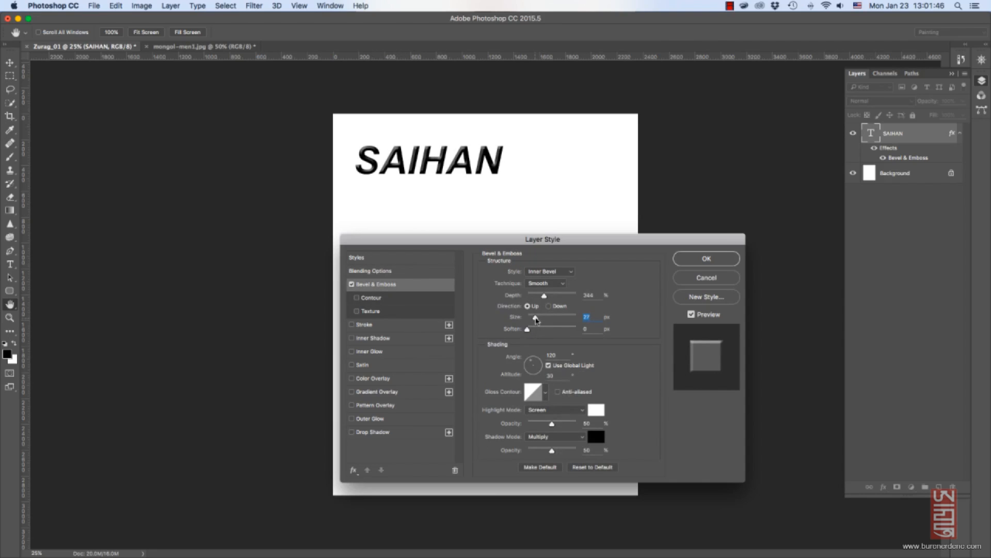
pyautogui.moveTo(528, 329); pyautogui.dragTo(524, 329)
# Add Contour and Texture to the text's bevel, trying several patterns and choosing a light grainy one.
pyautogui.click(357, 298)
pyautogui.click(388, 298)
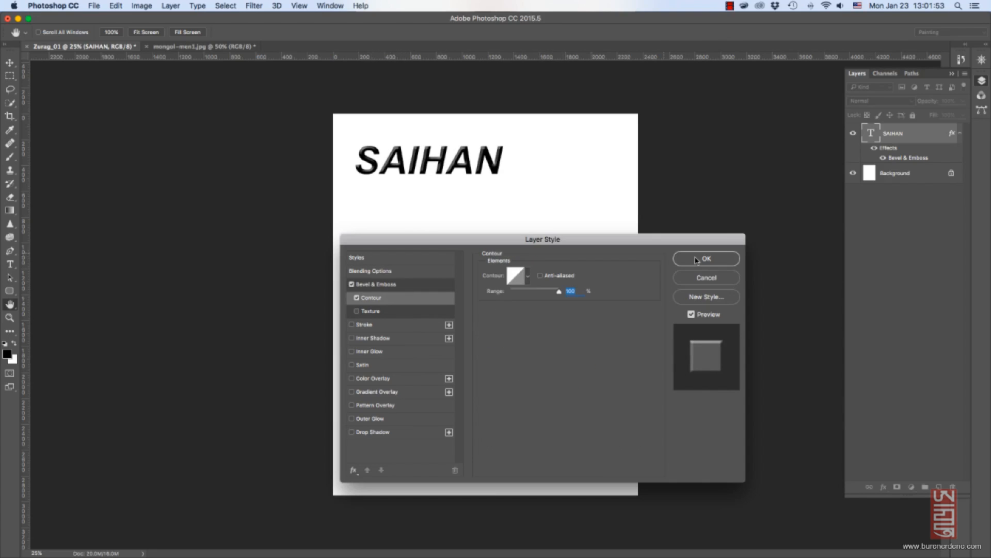
pyautogui.click(378, 310)
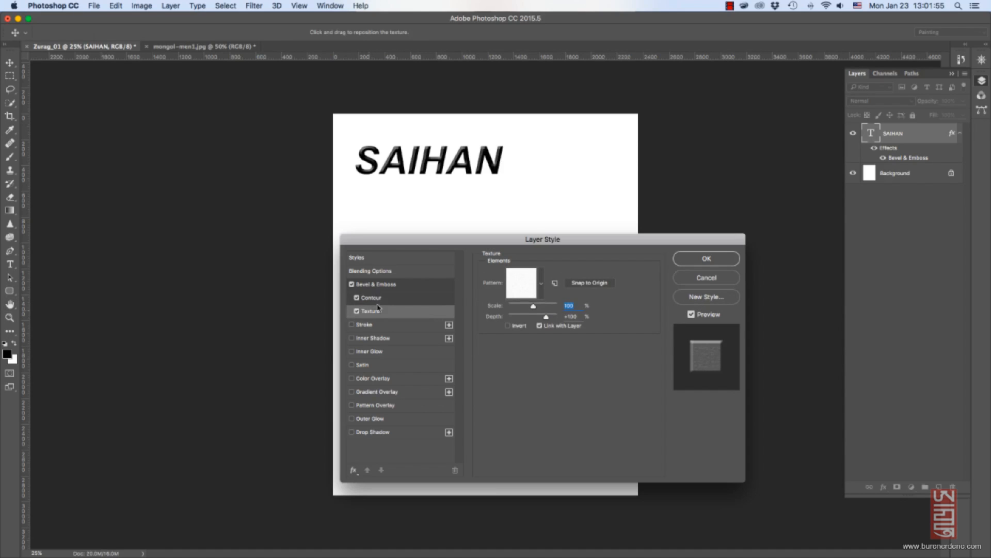
pyautogui.click(541, 287)
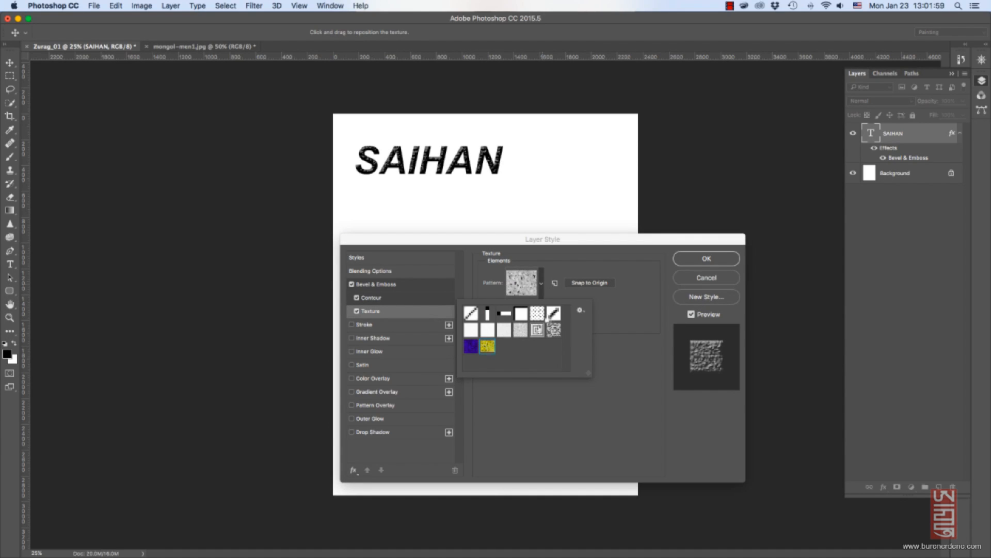
pyautogui.click(537, 313)
pyautogui.click(520, 330)
# Add a Stroke to the text, increase its thickness and set its color to orange-yellow.
pyautogui.click(352, 324)
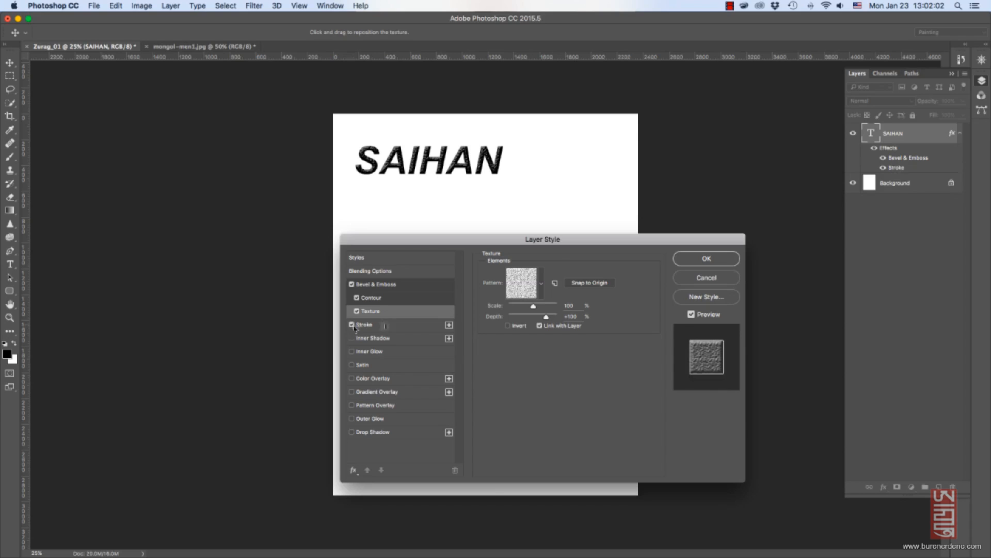
pyautogui.click(384, 326)
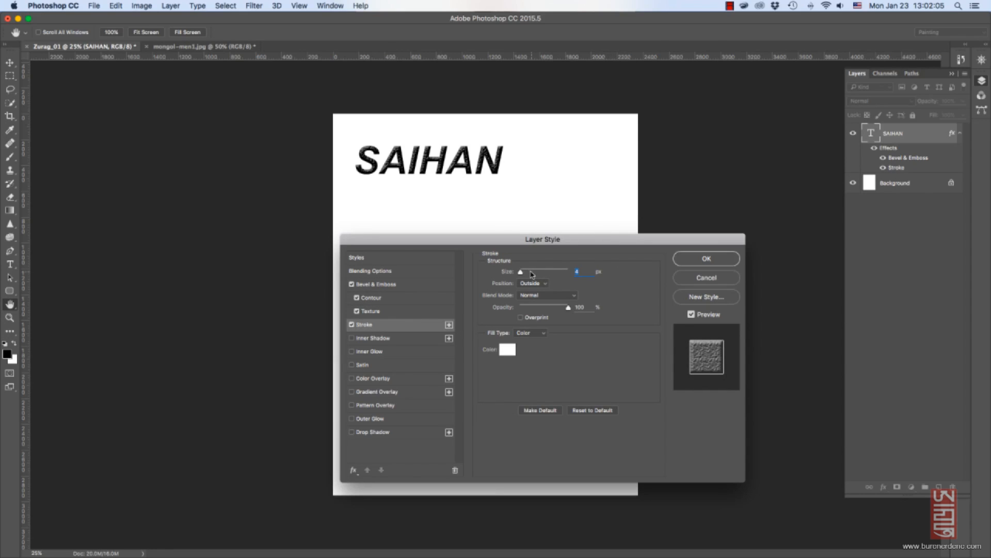
pyautogui.moveTo(520, 271); pyautogui.dragTo(526, 271)
pyautogui.click(508, 350)
pyautogui.click(436, 297)
pyautogui.click(427, 184)
pyautogui.click(530, 177)
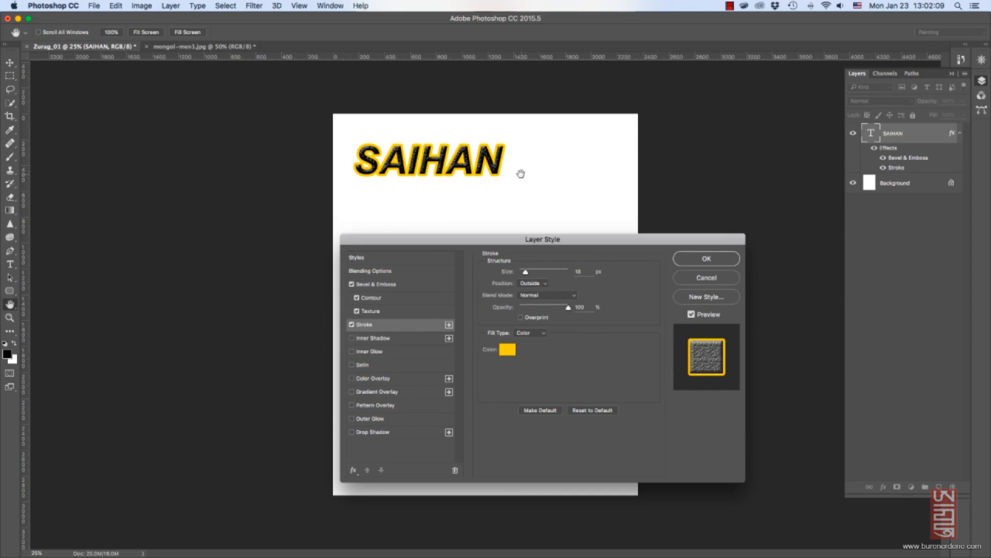
# Try the stroke's Inside position, set it to Center, and vary its opacity back to 100%.
pyautogui.click(532, 283)
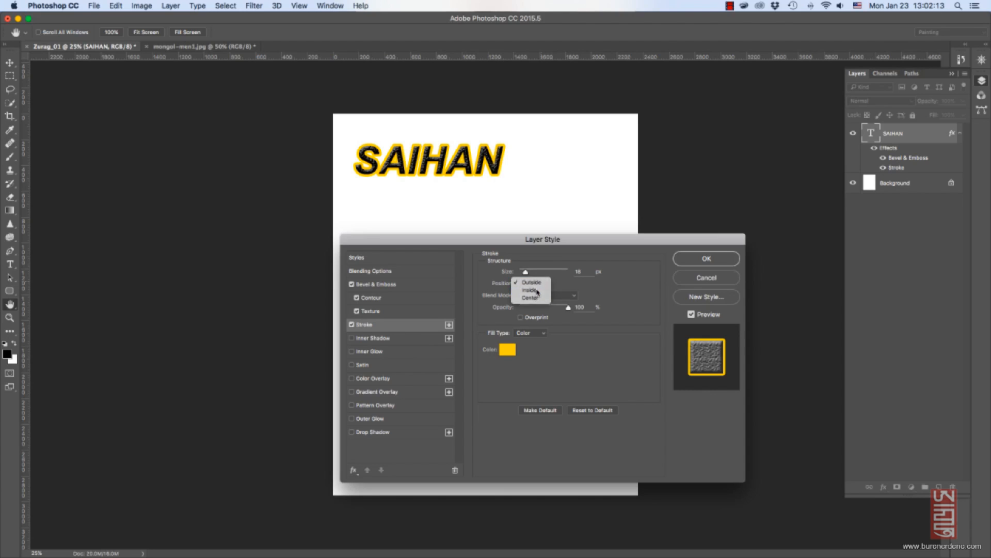
pyautogui.click(537, 290)
pyautogui.click(539, 283)
pyautogui.click(540, 292)
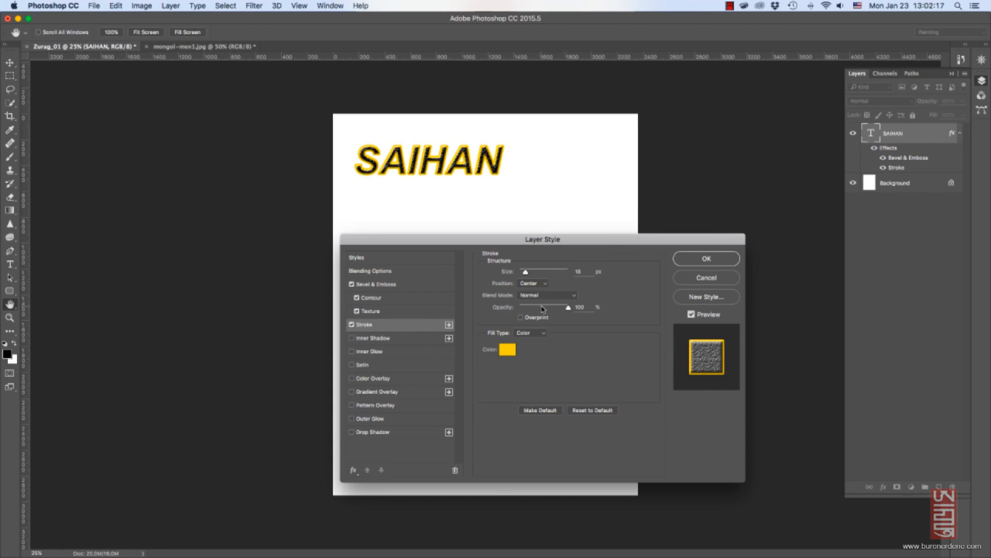
pyautogui.moveTo(541, 306); pyautogui.dragTo(575, 300)
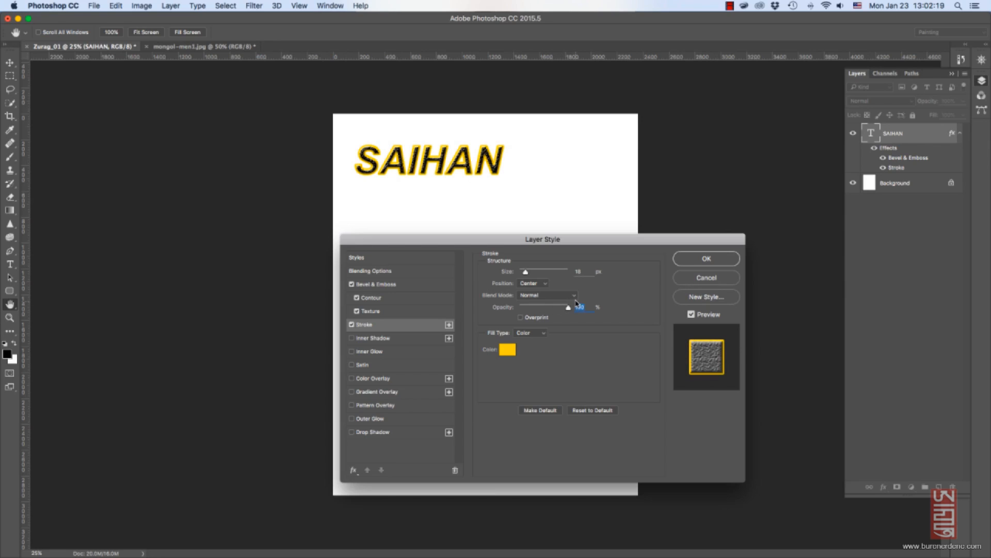
# Turn off Stroke, Contour and Texture, and enable Inner Shadow and Inner Glow on the text.
pyautogui.click(352, 339)
pyautogui.click(351, 325)
pyautogui.click(373, 338)
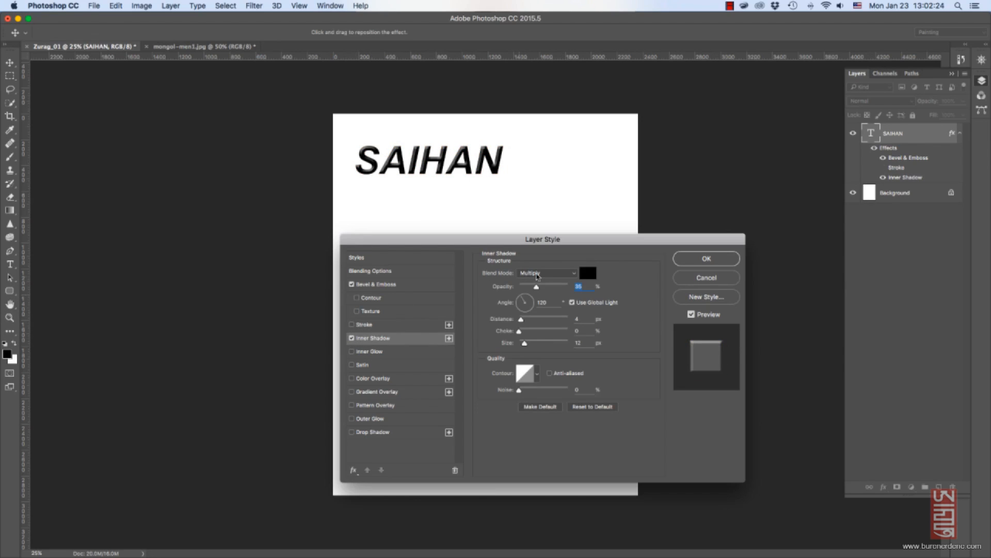
pyautogui.click(352, 352)
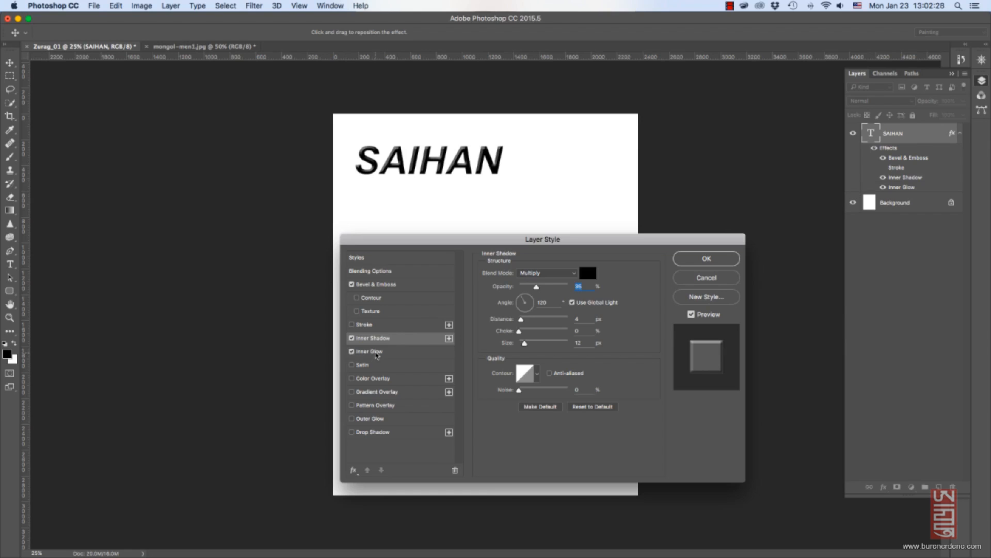
pyautogui.click(364, 352)
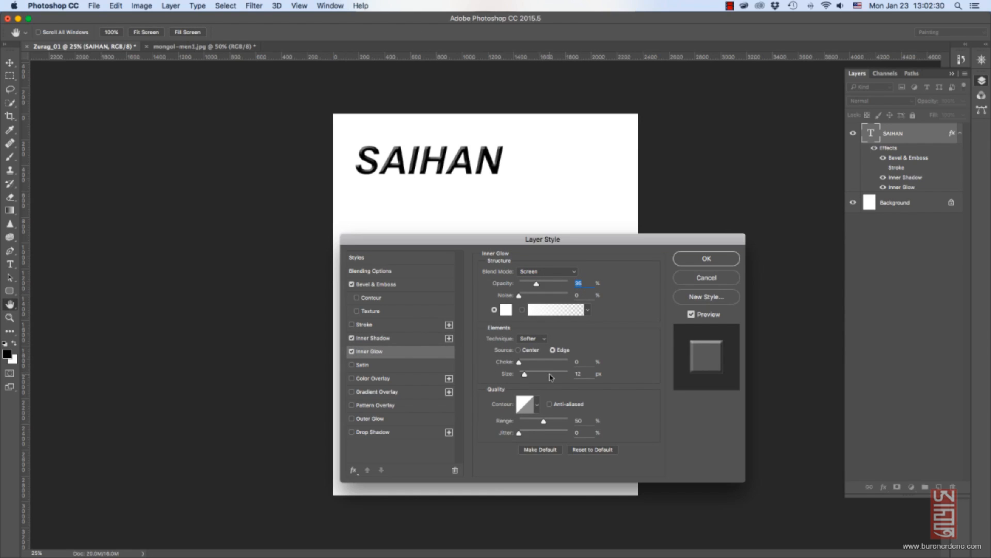
pyautogui.moveTo(525, 297)
pyautogui.mouseDown()
pyautogui.moveTo(548, 296)
pyautogui.moveTo(520, 298)
pyautogui.mouseUp()
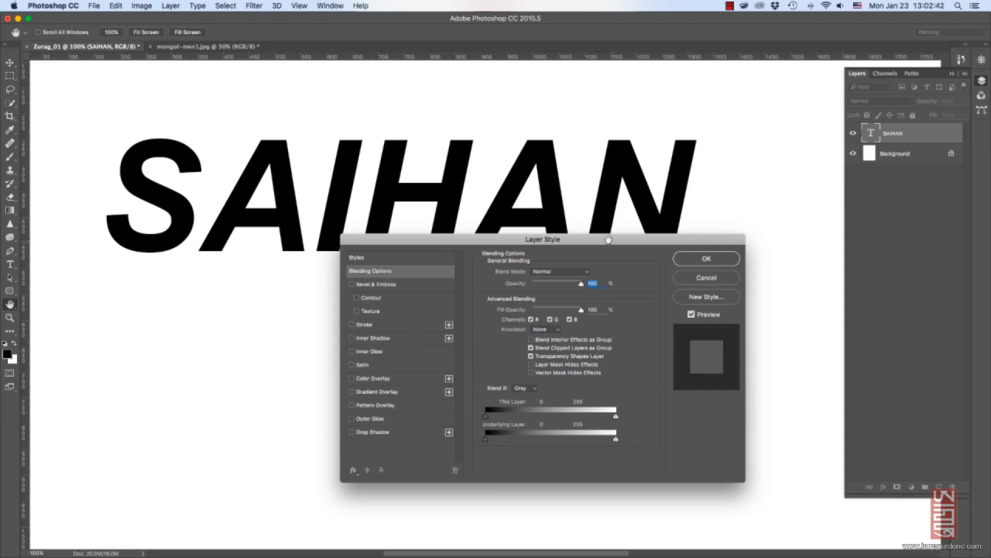
# Enable Bevel & Emboss with Contour and Texture, plus Stroke, Inner Glow and Satin, on the text layer, leaving Inner Shadow off.
pyautogui.moveTo(478, 232); pyautogui.dragTo(451, 288)
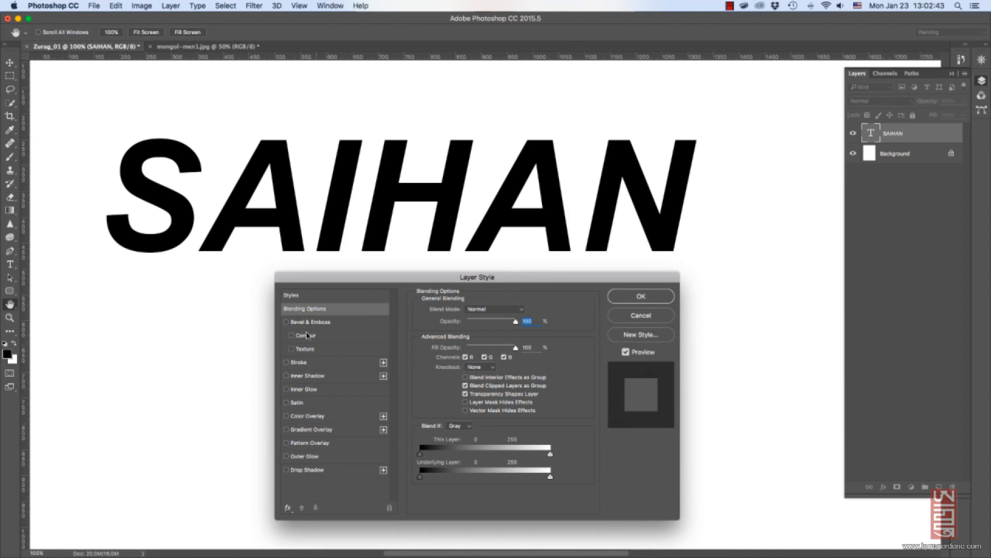
pyautogui.click(287, 322)
pyautogui.click(286, 362)
pyautogui.click(286, 375)
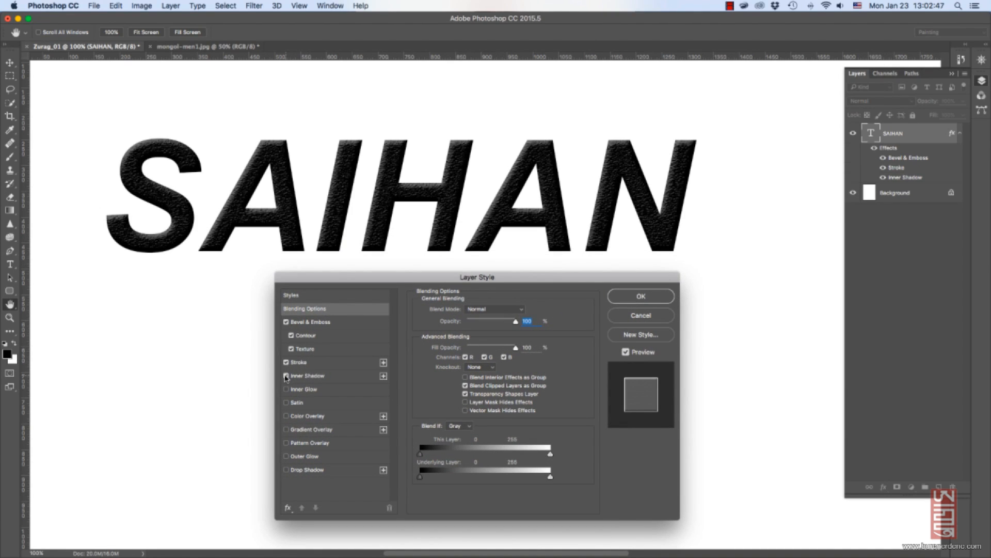
pyautogui.click(287, 390)
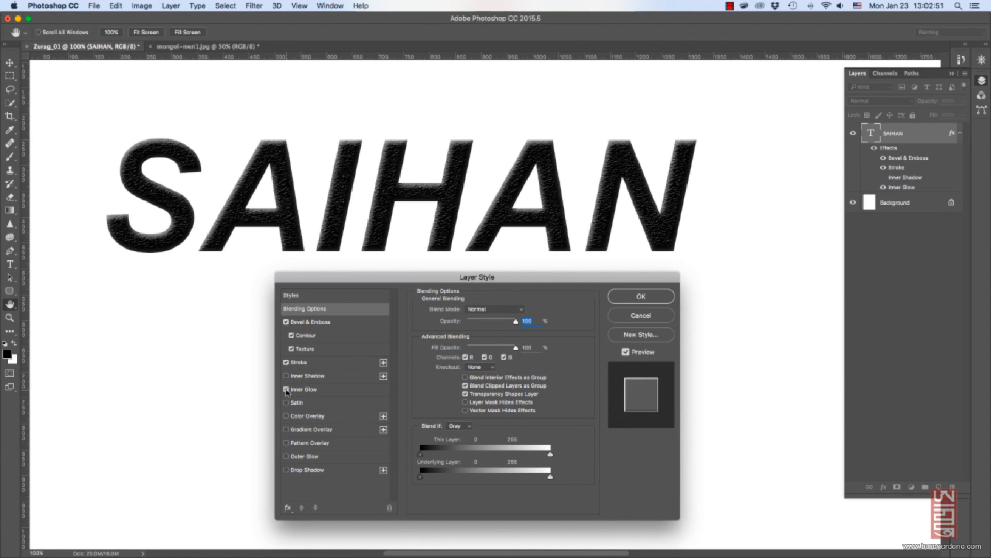
pyautogui.click(286, 390)
pyautogui.click(289, 389)
pyautogui.click(292, 402)
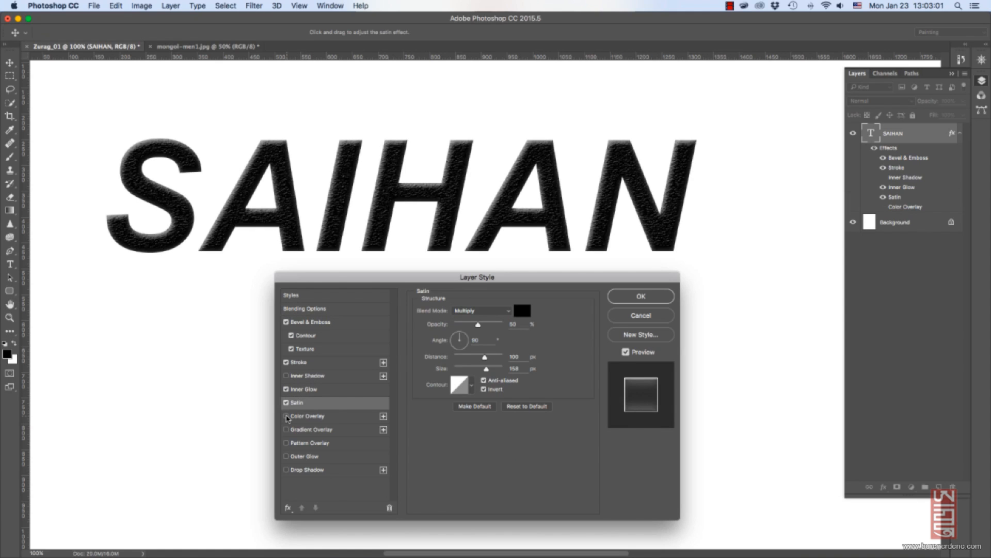
# Enable Color Overlay and Gradient Overlay on the text, using the orange-yellow-orange preset gradient with Normal blend mode.
pyautogui.click(286, 416)
pyautogui.click(286, 429)
pyautogui.click(311, 429)
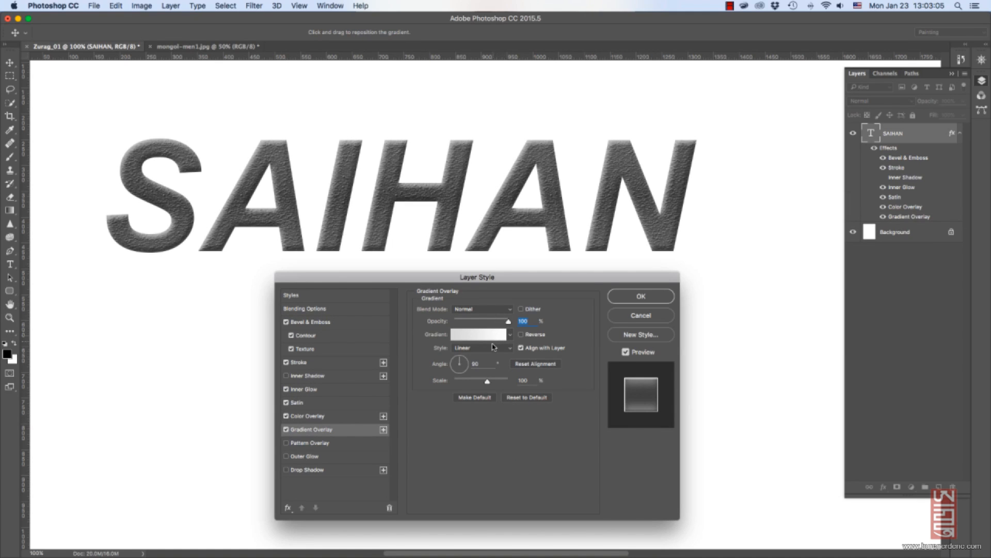
pyautogui.click(500, 338)
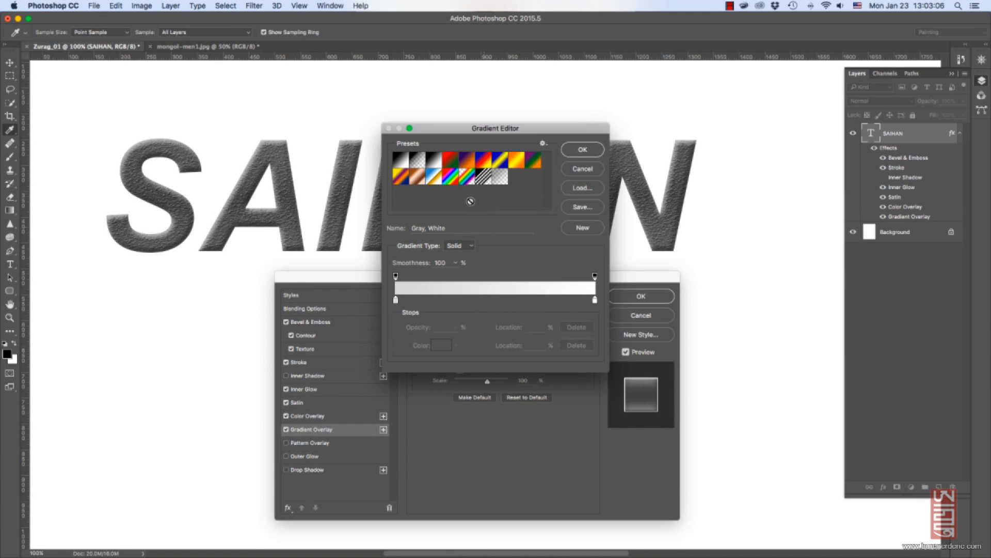
pyautogui.click(523, 162)
pyautogui.click(582, 149)
pyautogui.click(483, 309)
pyautogui.click(521, 312)
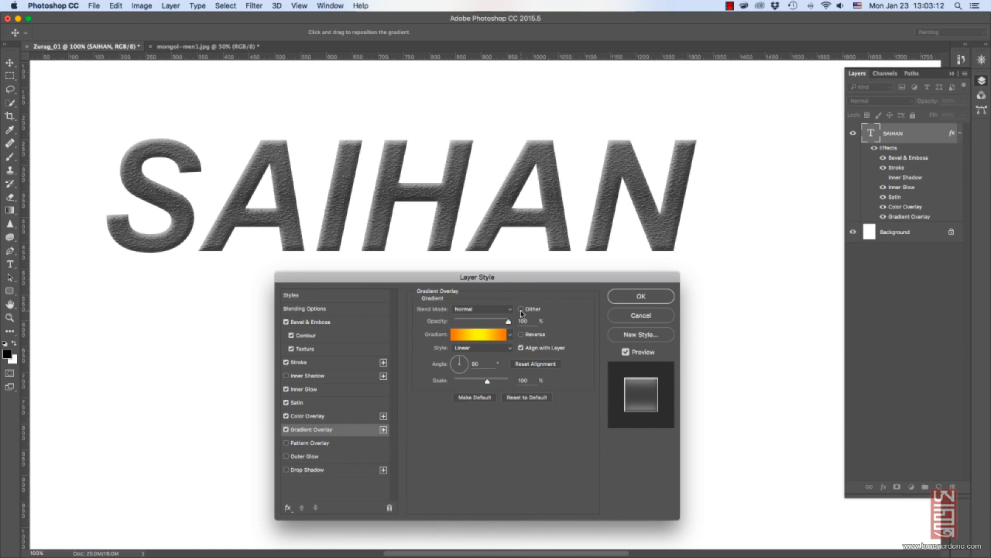
# Add Pattern Overlay, Outer Glow and a Drop Shadow with an increased distance to the text, and apply the layer styles.
pyautogui.click(286, 443)
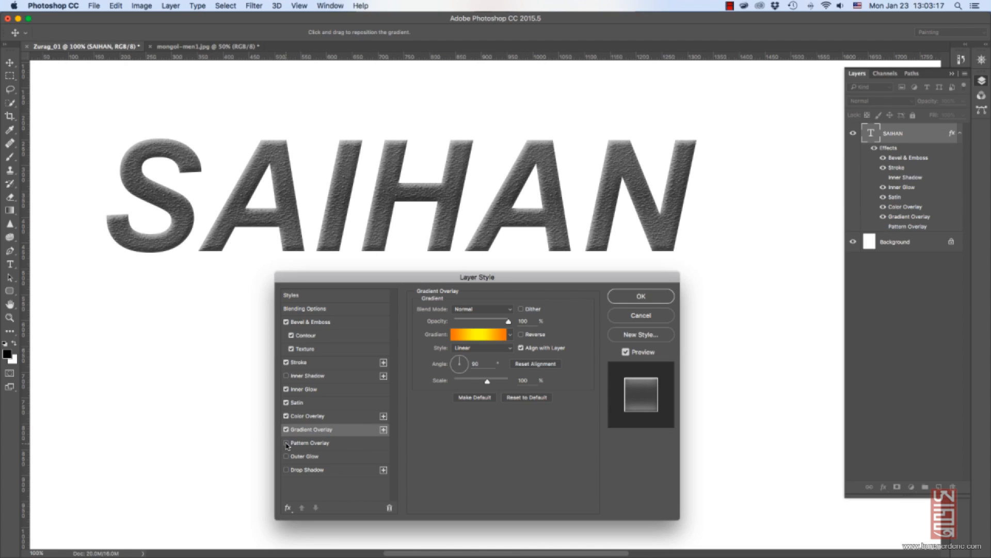
pyautogui.click(287, 443)
pyautogui.click(286, 457)
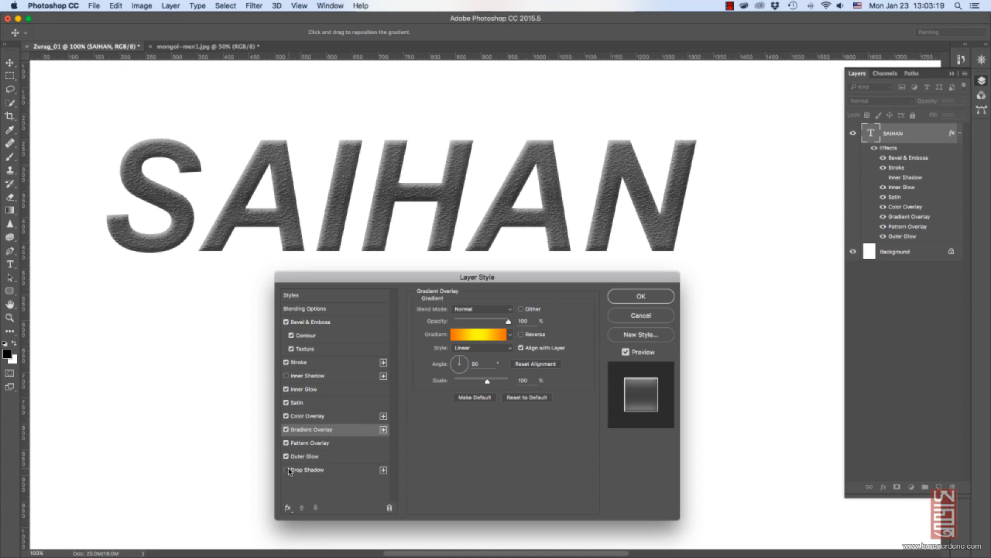
pyautogui.click(287, 470)
pyautogui.click(309, 470)
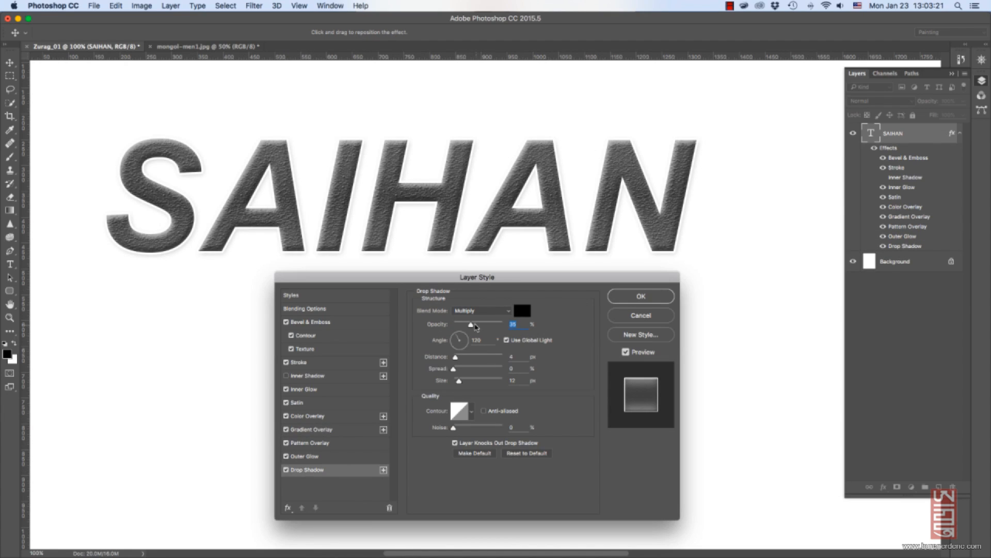
pyautogui.moveTo(455, 357); pyautogui.dragTo(459, 381)
pyautogui.click(627, 294)
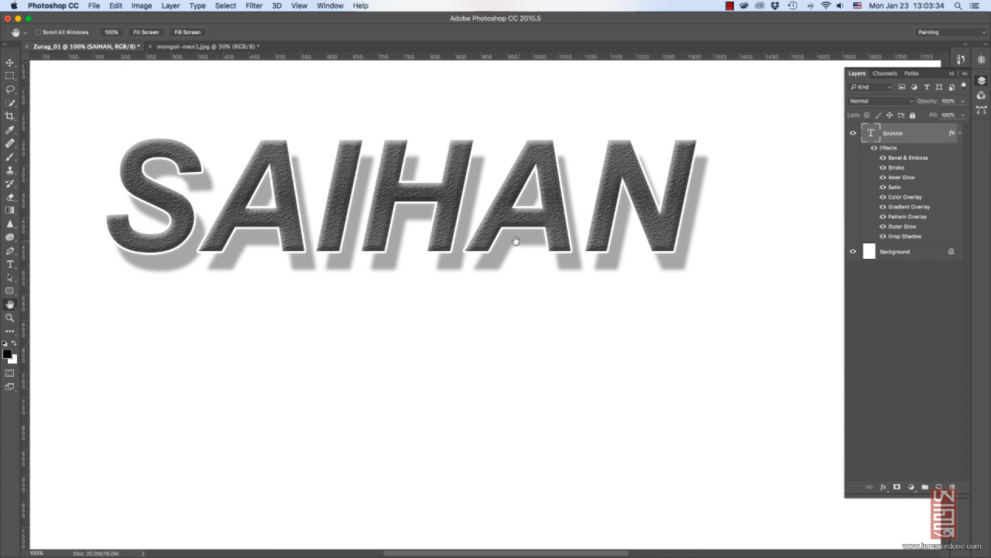
pyautogui.press('z')
pyautogui.keyDown('alt'); pyautogui.click(516, 240); pyautogui.keyUp('alt')
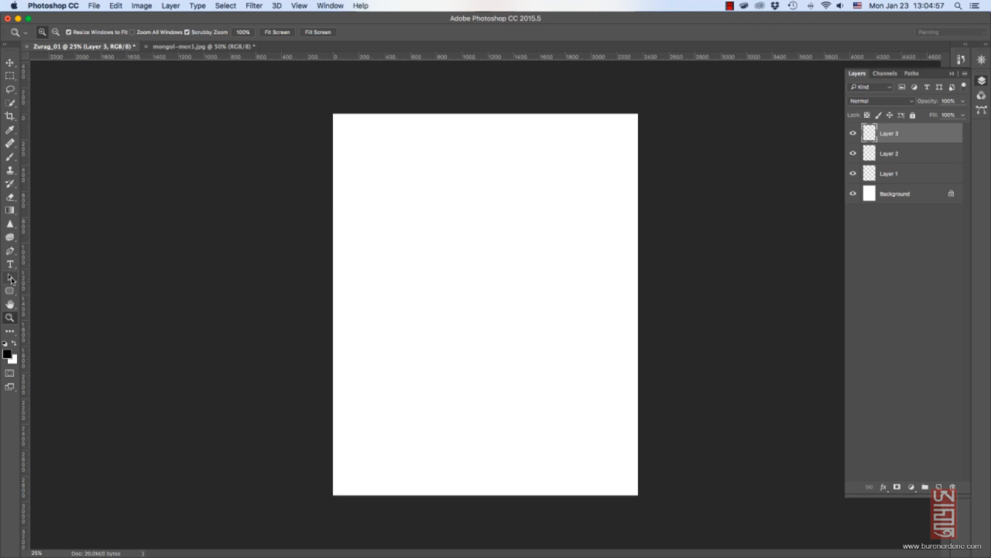
# Draw a black rectangle about 531 × 442 px slightly above the centre of the blank page.
pyautogui.click(10, 279)
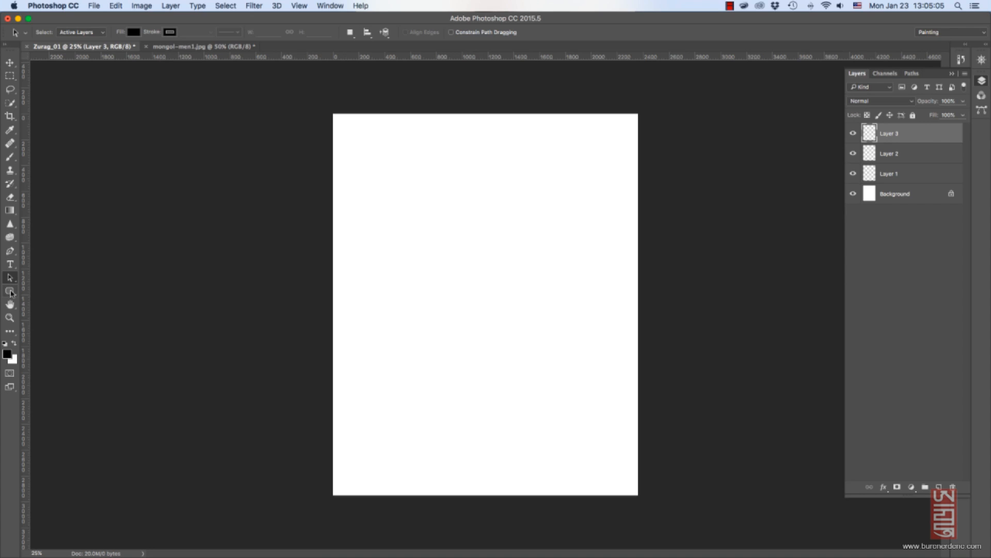
pyautogui.click(9, 291)
pyautogui.click(10, 292)
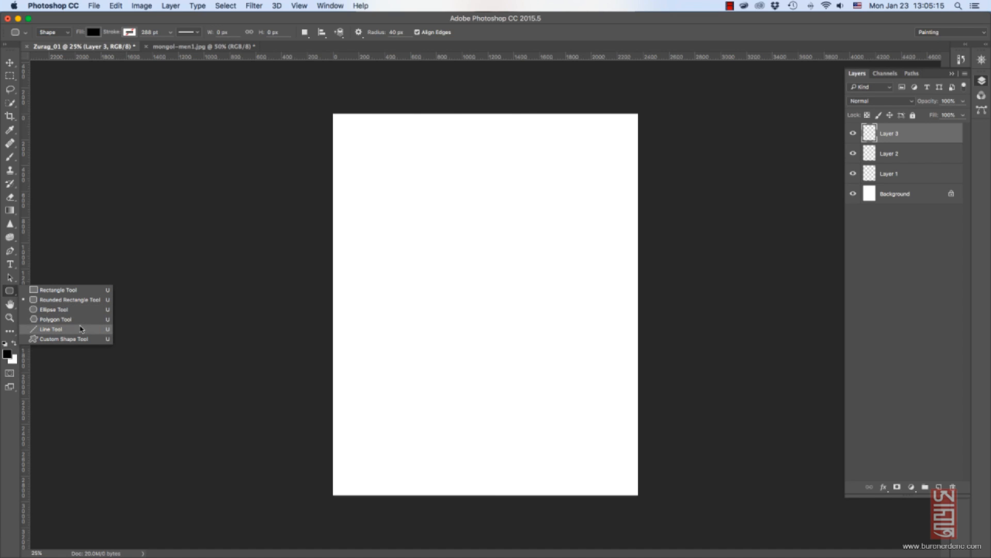
pyautogui.click(82, 293)
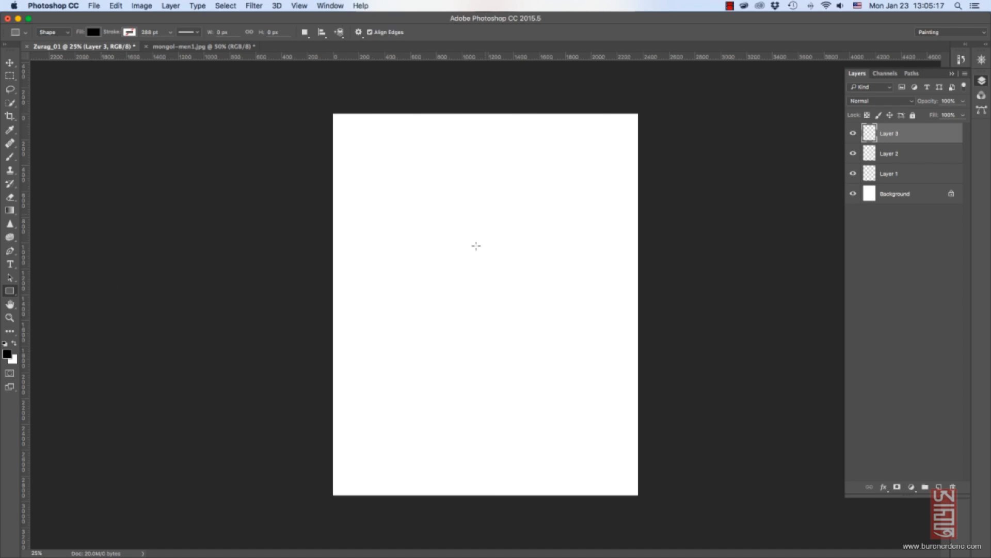
pyautogui.moveTo(439, 219); pyautogui.dragTo(509, 276)
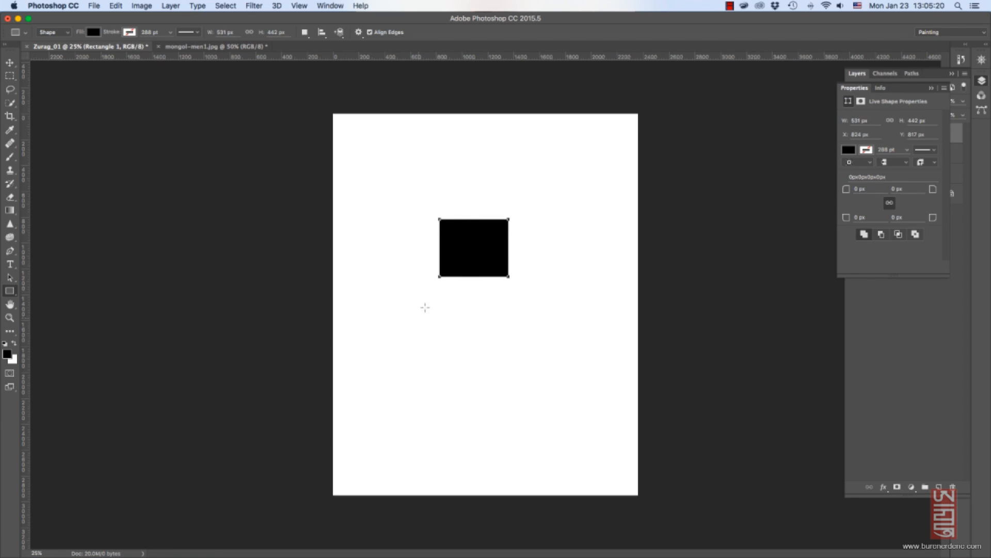
# Draw four more black rectangles of varying sizes around the first, each on its own shape layer.
pyautogui.click(931, 89)
pyautogui.moveTo(482, 322); pyautogui.dragTo(534, 381)
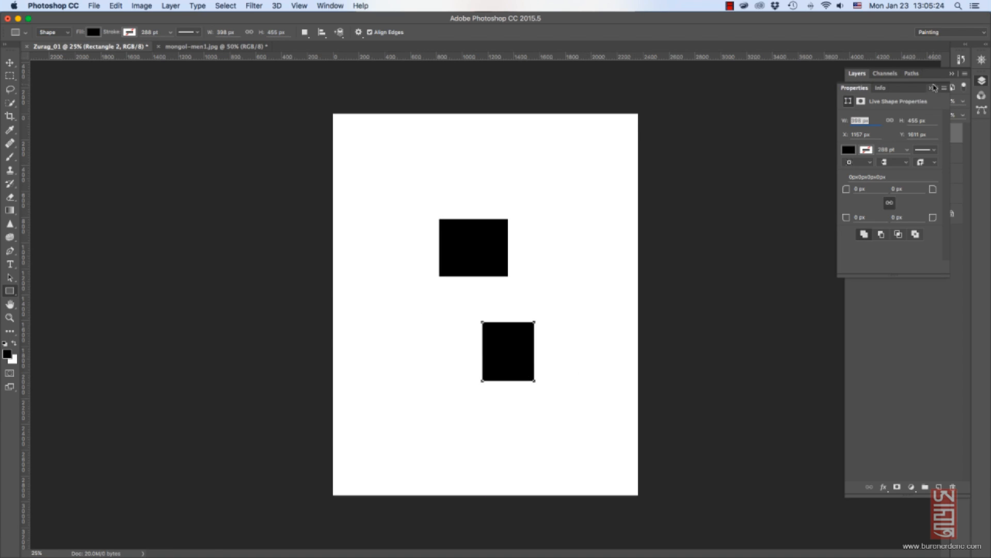
pyautogui.click(952, 74)
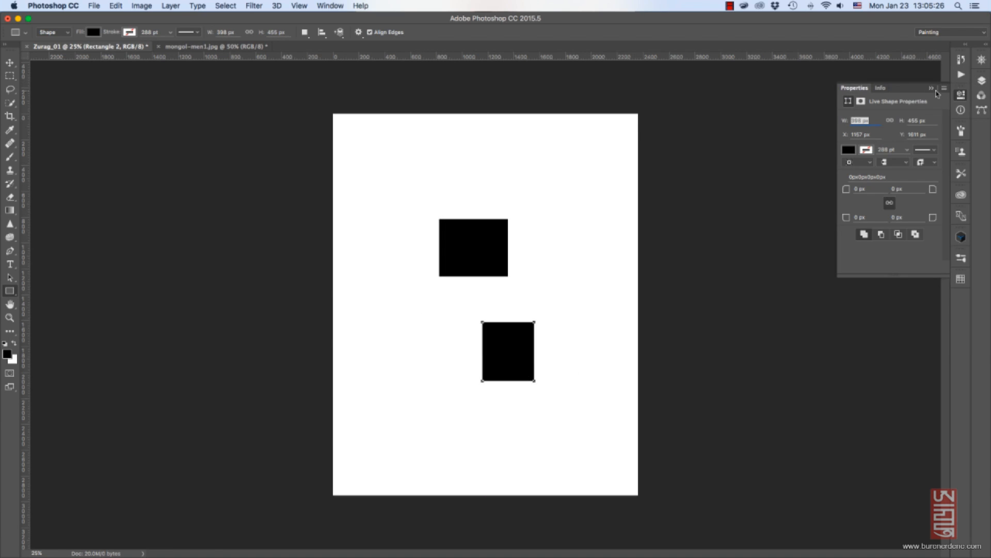
pyautogui.click(933, 89)
pyautogui.click(982, 80)
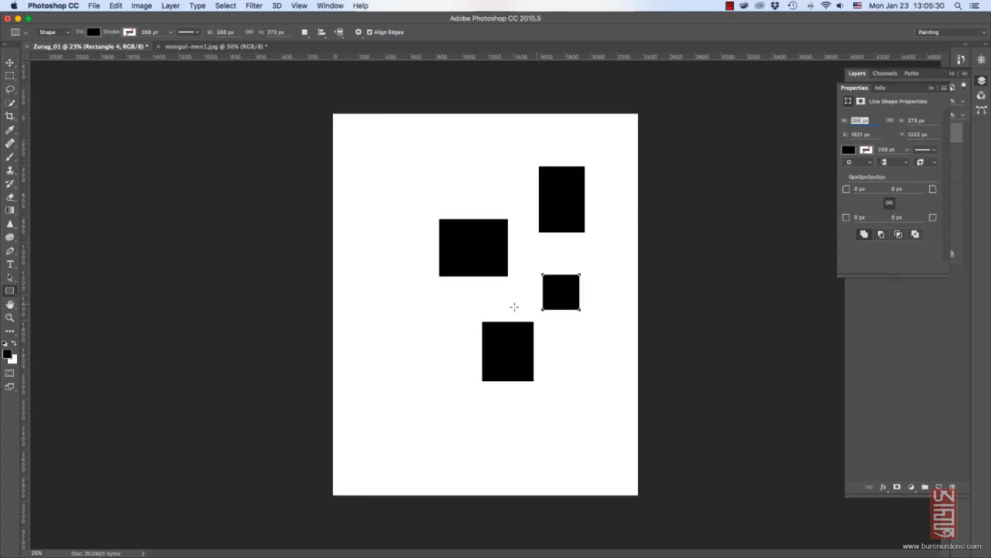
pyautogui.moveTo(422, 314); pyautogui.dragTo(471, 355)
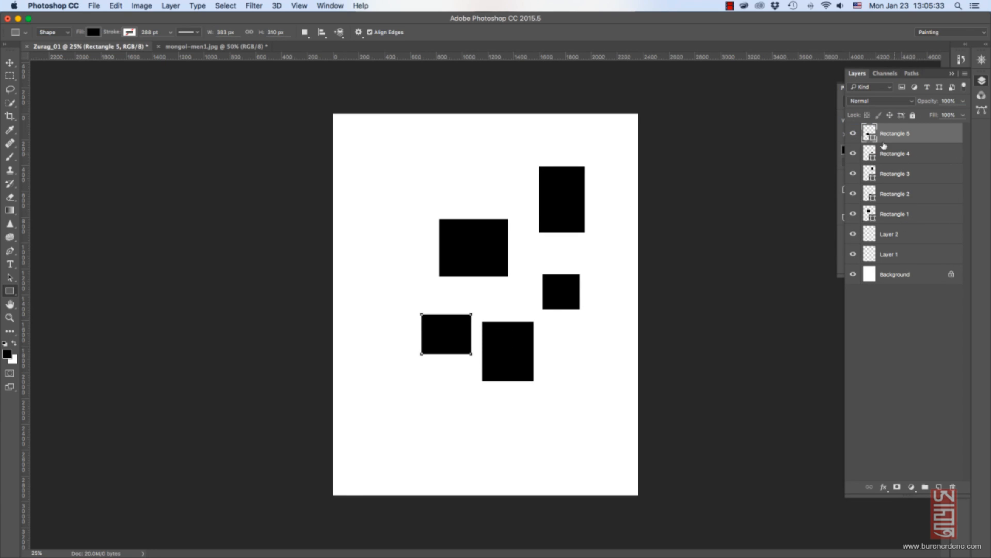
# Hide and show the two newest rectangle layers in turn to see which shapes they hold.
pyautogui.click(853, 133)
pyautogui.click(853, 133)
pyautogui.click(853, 154)
pyautogui.click(853, 154)
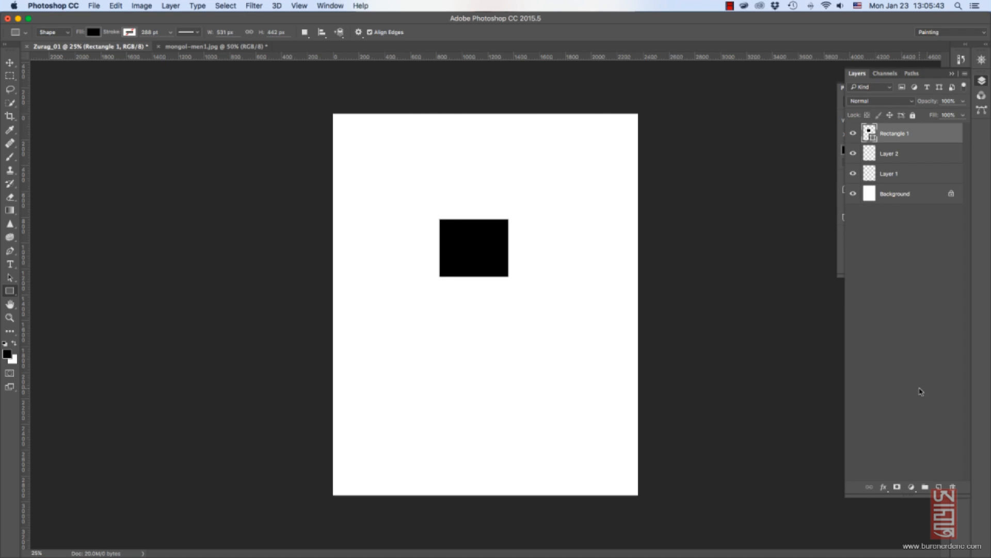
# Rasterize the Rectangle 1 shape layer for the Brush tool and paint a short white stroke inside the rectangle.
pyautogui.press('b')
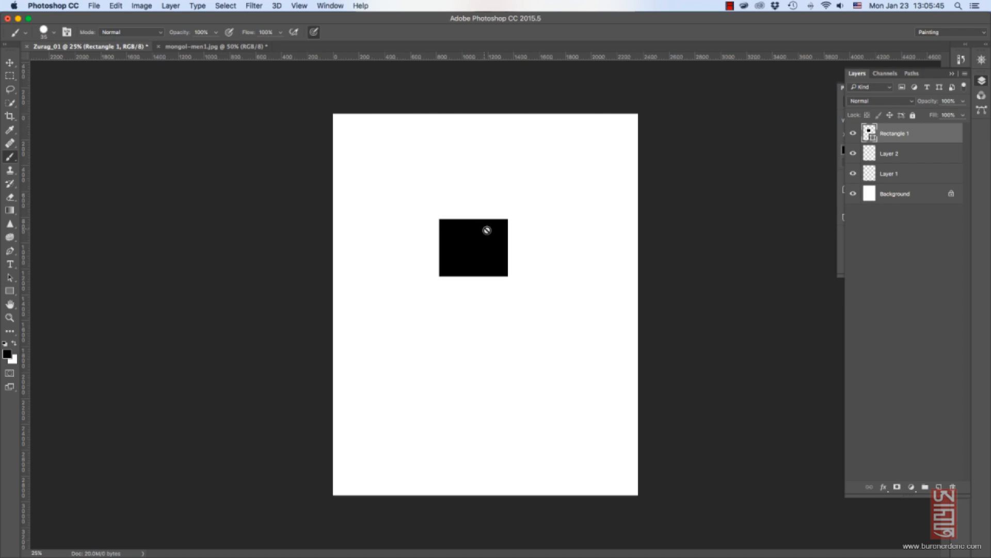
pyautogui.click(486, 242)
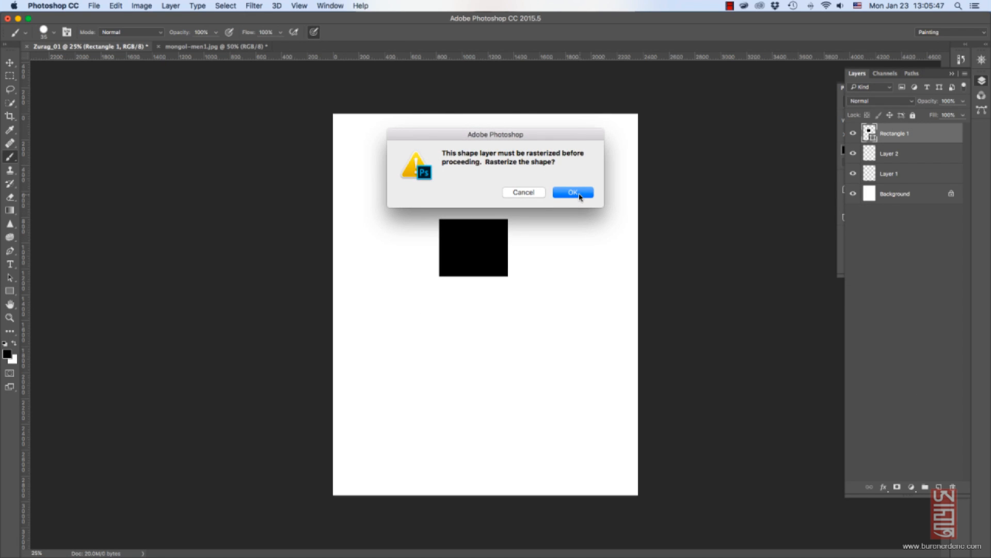
pyautogui.click(579, 195)
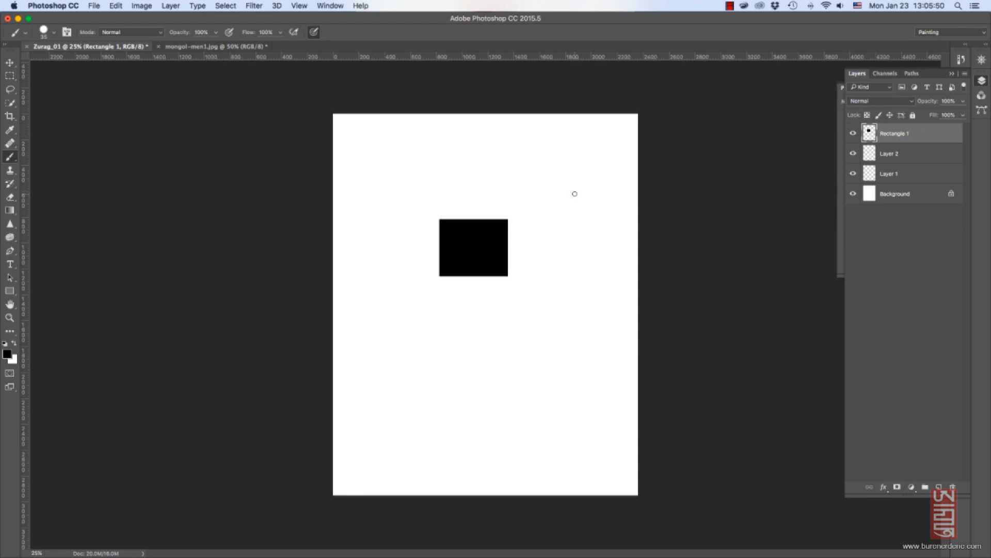
pyautogui.press('x')
pyautogui.moveTo(467, 248)
pyautogui.mouseDown()
pyautogui.moveTo(489, 253)
pyautogui.moveTo(485, 231)
pyautogui.moveTo(490, 237)
pyautogui.moveTo(460, 255)
pyautogui.mouseUp()
# Draw two black rounded rectangles with a 40 px radius, a large one below and one about 353 × 417 px beside the first rectangle.
pyautogui.click(10, 290)
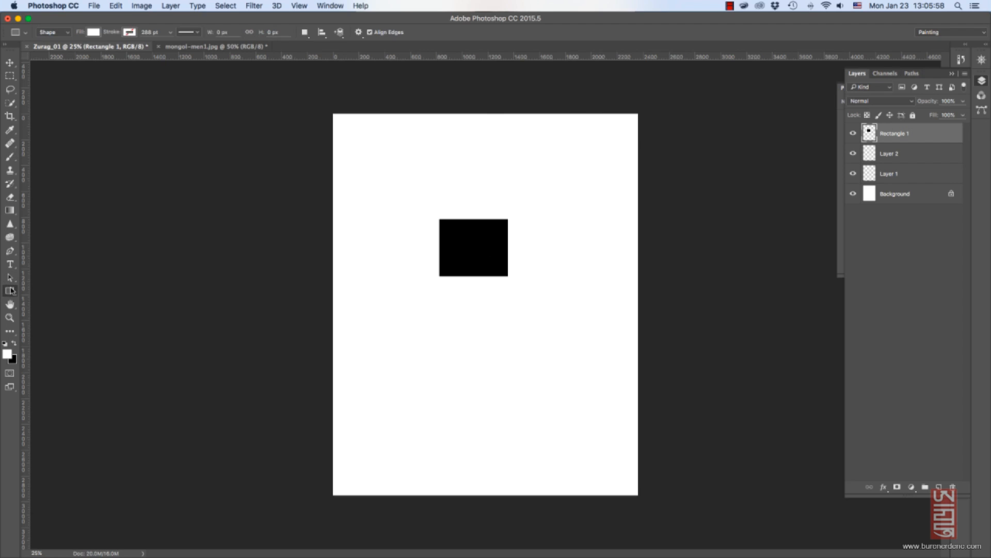
pyautogui.click(53, 300)
pyautogui.press('x')
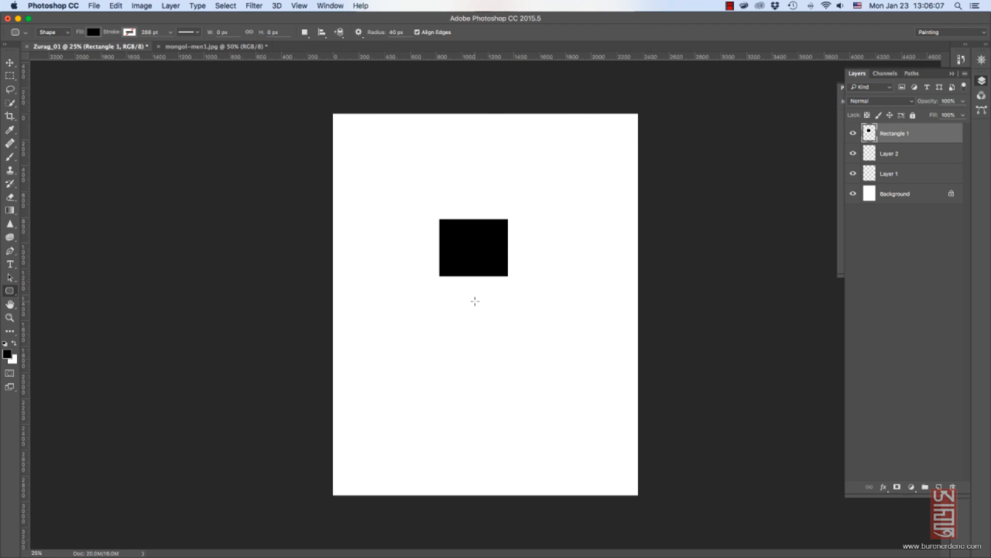
pyautogui.moveTo(424, 324); pyautogui.dragTo(519, 406)
pyautogui.moveTo(551, 240); pyautogui.dragTo(597, 295)
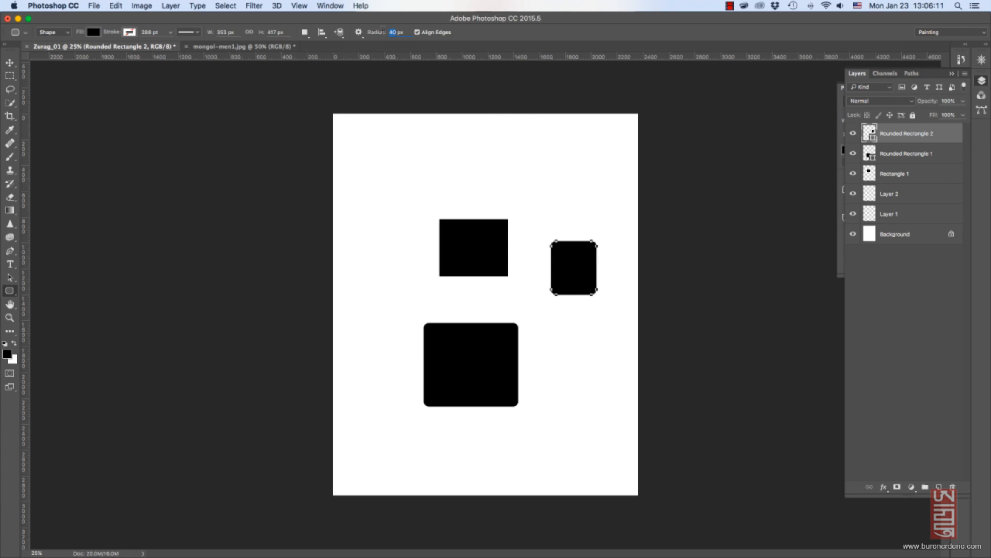
# Draw two rectangles with a 2 px radius and one about 599 × 656 px with an 80 px radius, moved against the large rounded rectangle.
pyautogui.write('2')
pyautogui.moveTo(461, 150)
pyautogui.mouseDown()
pyautogui.moveTo(515, 189)
pyautogui.moveTo(588, 221)
pyautogui.mouseUp()
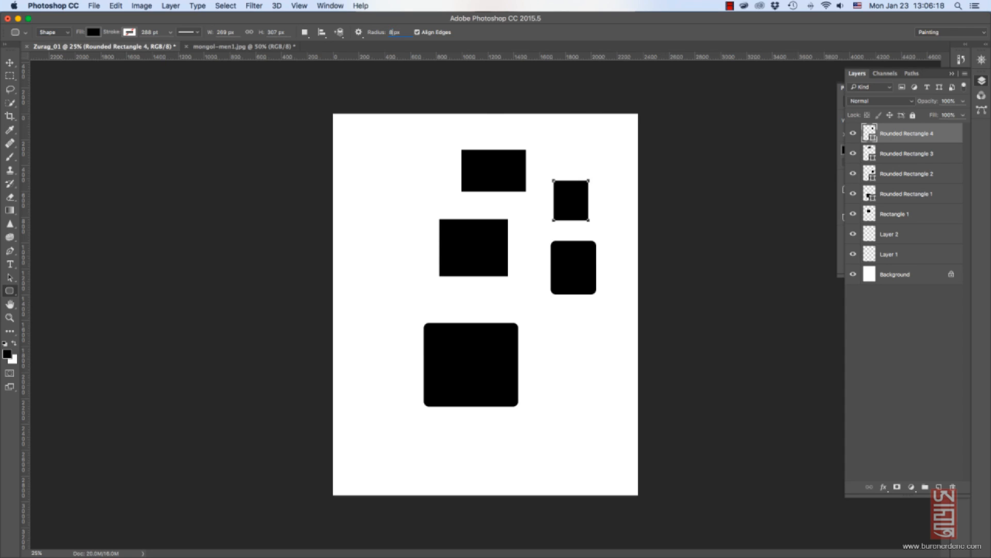
pyautogui.moveTo(542, 328); pyautogui.dragTo(621, 413)
pyautogui.press('v')
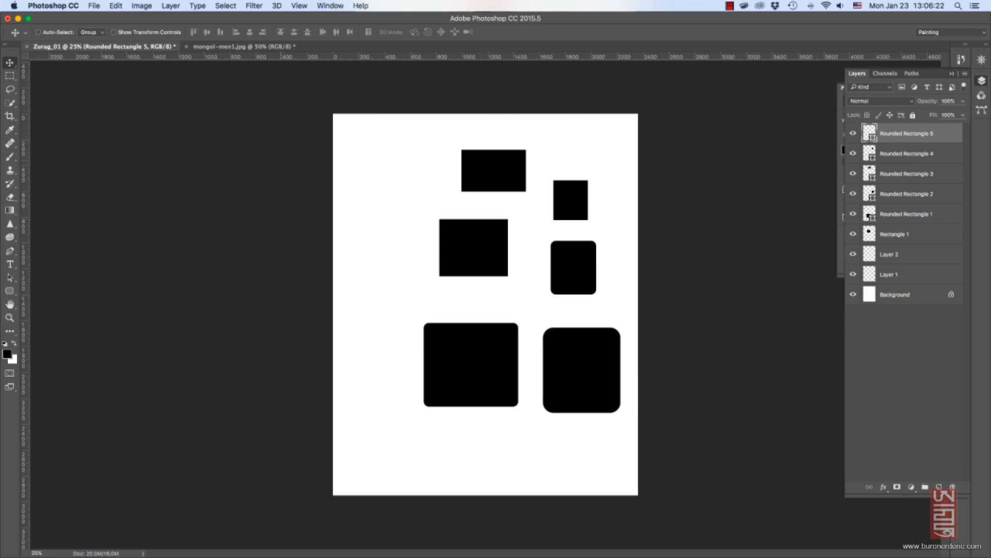
pyautogui.moveTo(584, 331); pyautogui.dragTo(568, 325)
# Give the rounded rectangle with the 80 px radius a blue stroke and thicken it into a wide border.
pyautogui.press('u')
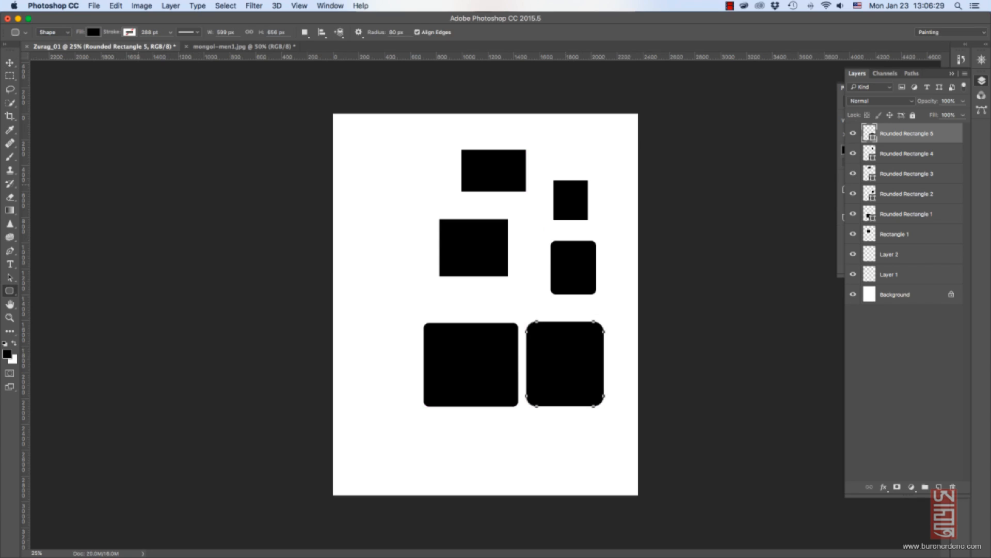
pyautogui.click(129, 32)
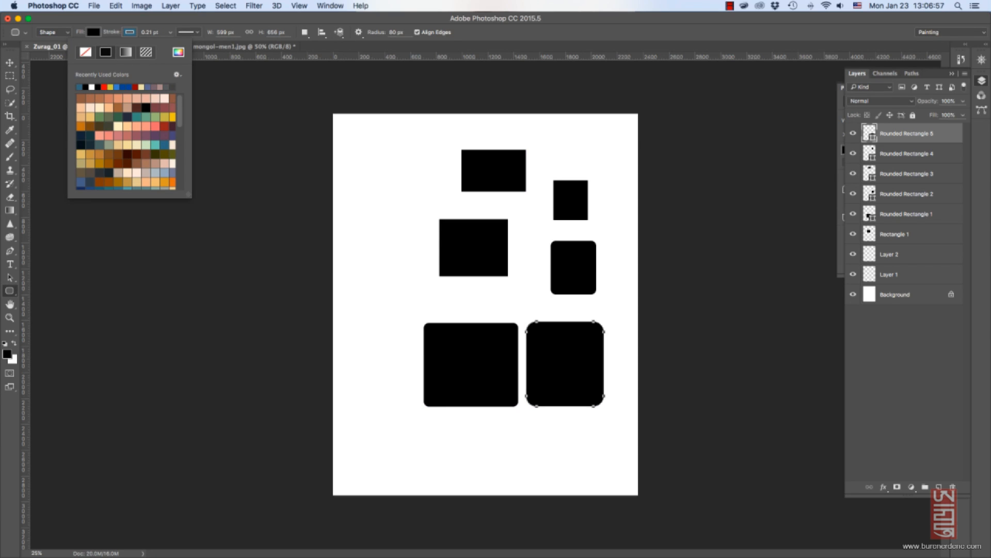
pyautogui.click(171, 32)
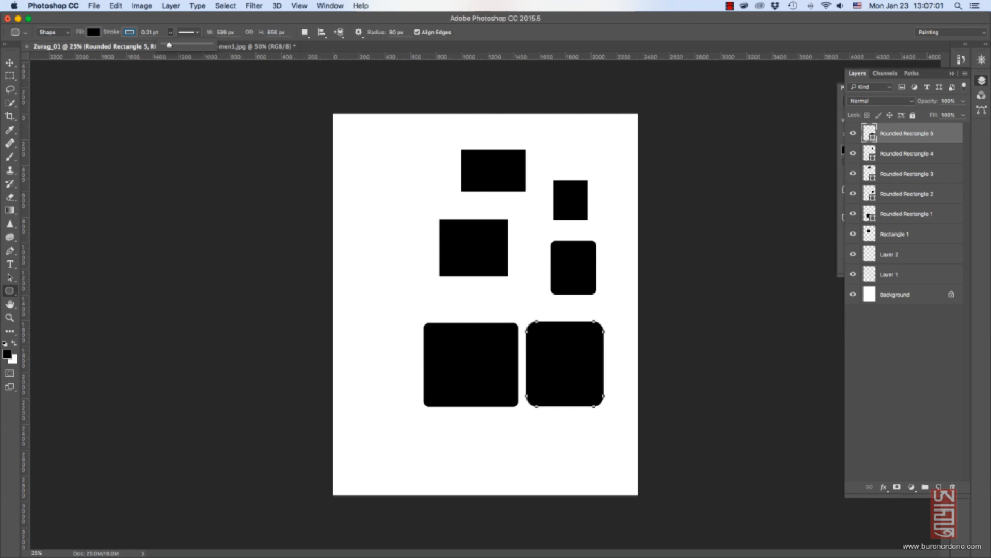
pyautogui.moveTo(168, 45)
pyautogui.mouseDown()
pyautogui.moveTo(188, 45)
pyautogui.moveTo(178, 45)
pyautogui.mouseUp()
pyautogui.press('v')
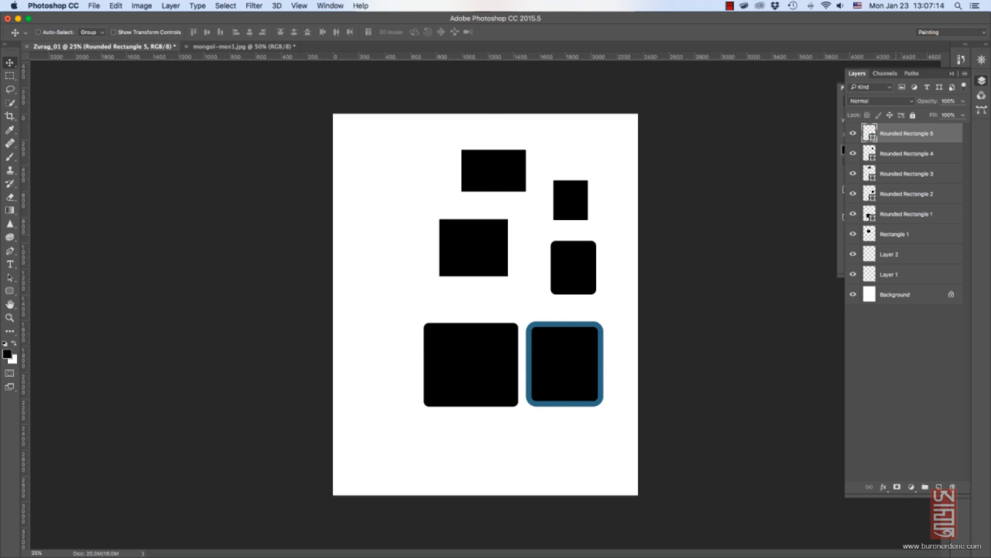
# Draw a black circle about 580 px across near the page's upper left corner and give it a red 10.29 pt stroke.
pyautogui.moveTo(9, 291); pyautogui.dragTo(57, 309)
pyautogui.moveTo(367, 150); pyautogui.dragTo(442, 225)
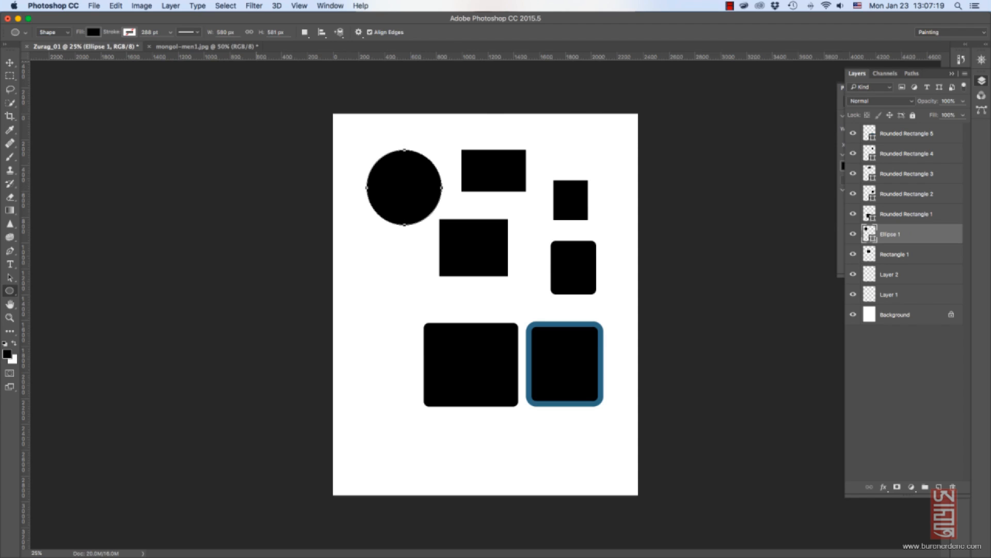
pyautogui.click(129, 32)
pyautogui.click(129, 32)
pyautogui.click(129, 32)
pyautogui.click(164, 126)
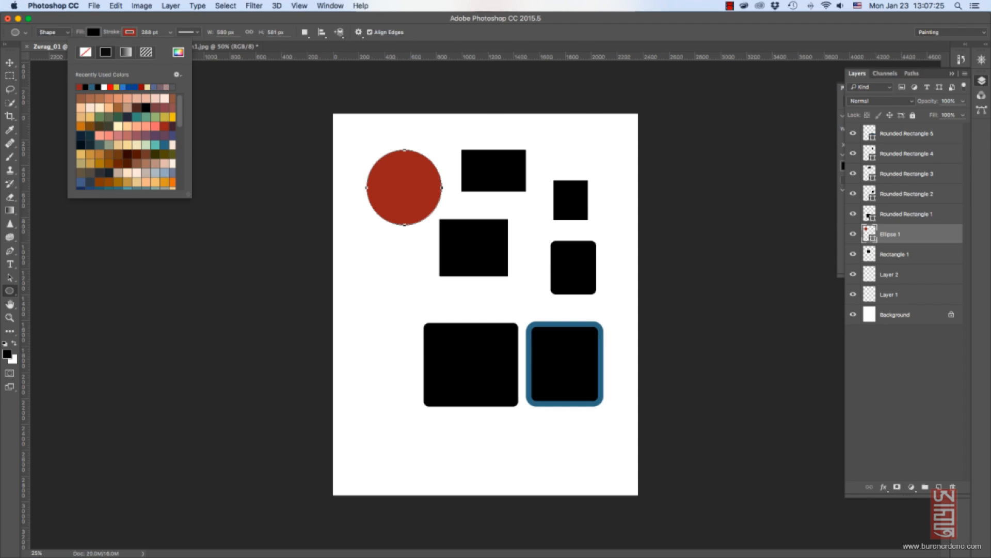
pyautogui.click(170, 32)
pyautogui.moveTo(169, 45); pyautogui.dragTo(137, 45)
# Draw two red-outlined five-pointed stars with smooth corners below the circle, the second about 403 × 398 px.
pyautogui.click(10, 290)
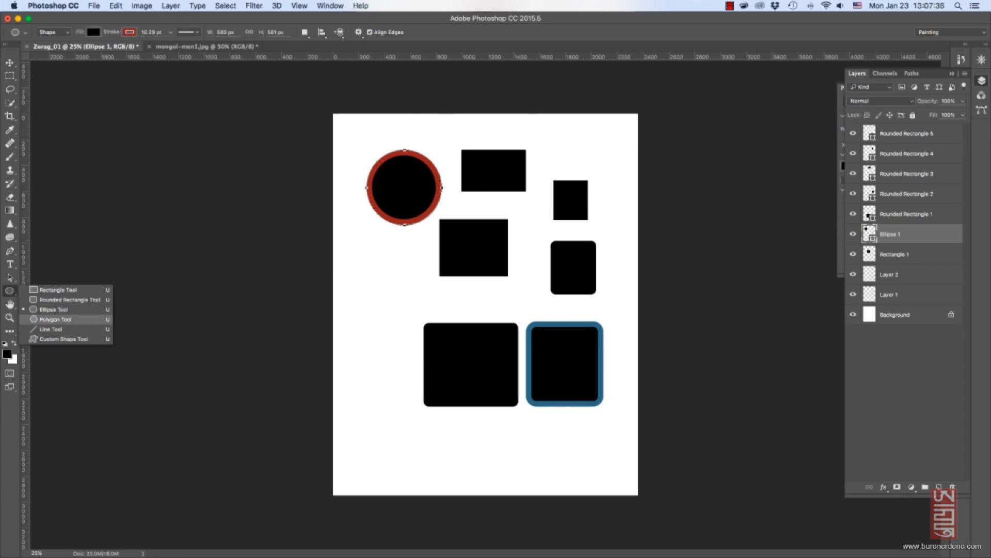
pyautogui.click(42, 320)
pyautogui.moveTo(423, 294); pyautogui.dragTo(448, 306)
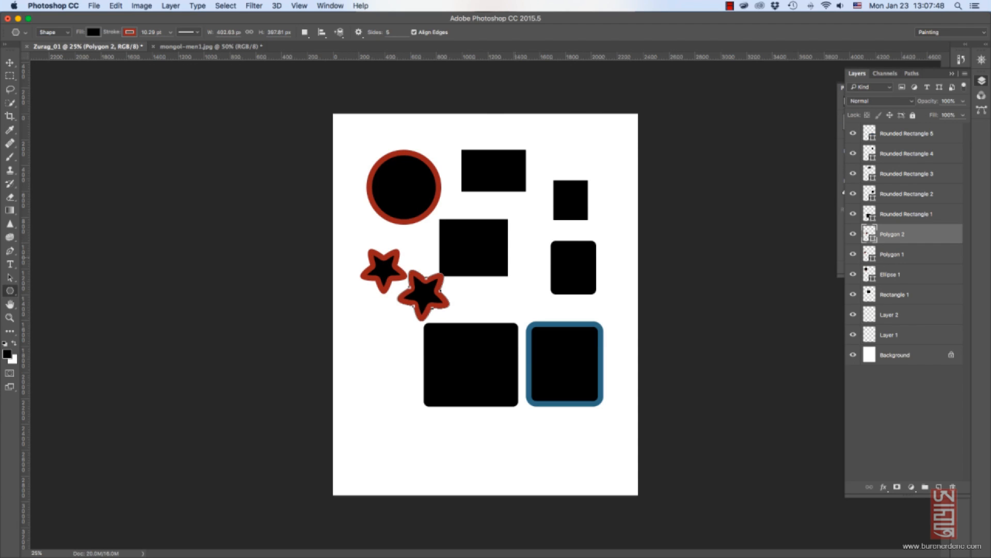
pyautogui.moveTo(485, 201); pyautogui.dragTo(555, 266)
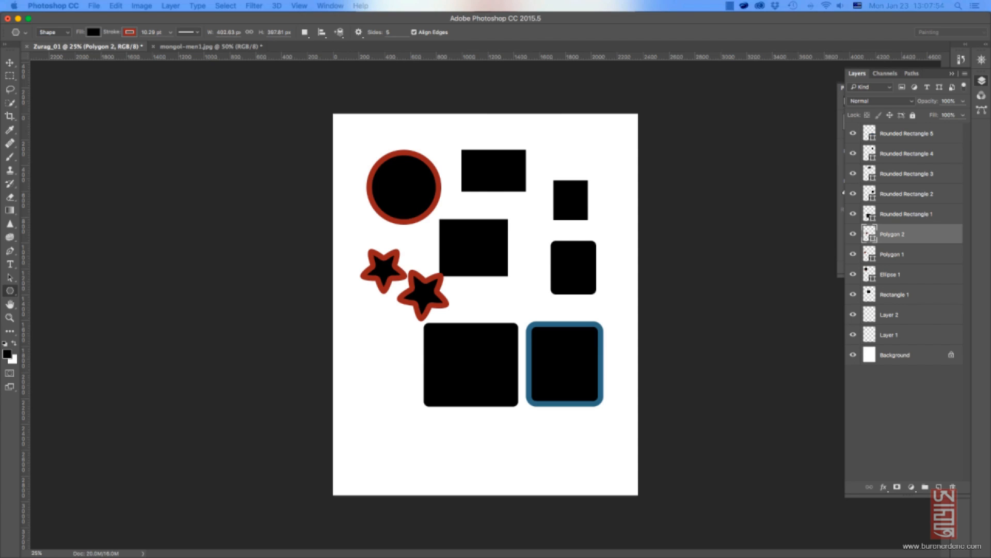
# Create a three-sided polygon at 402.63 × 397.81 px with Smooth Corners and Star turned off.
pyautogui.click(513, 302)
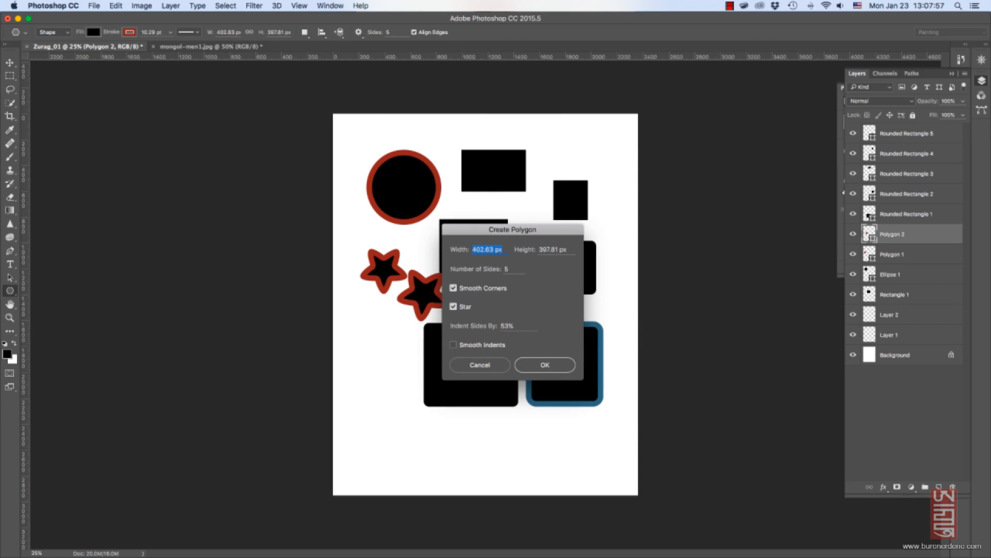
pyautogui.doubleClick(507, 269)
pyautogui.click(453, 306)
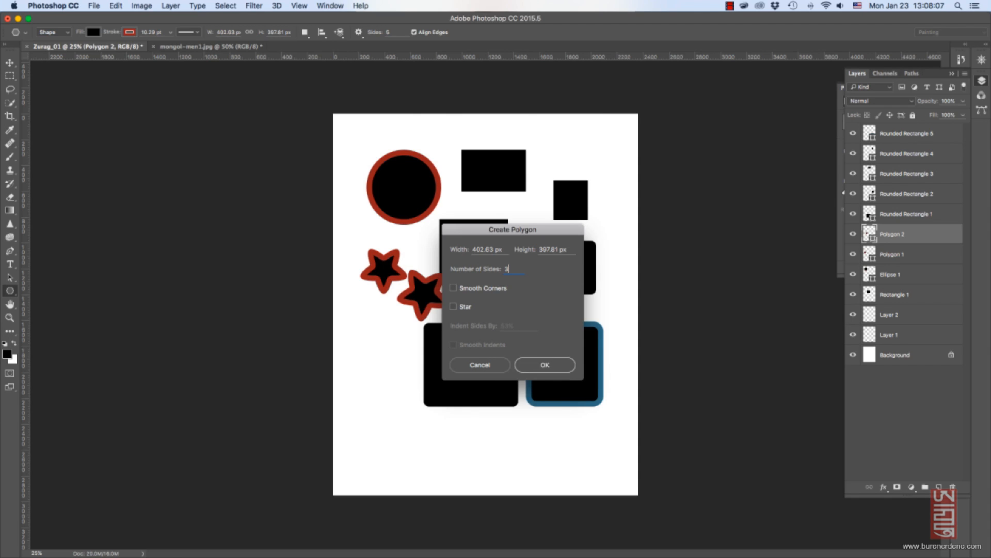
pyautogui.press('Return')
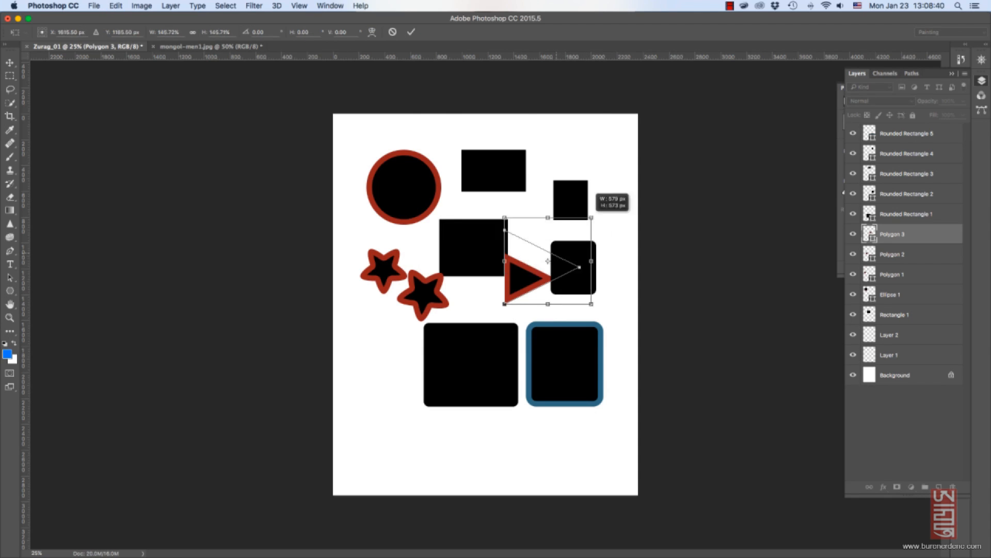
# Enlarge the triangle to about 867 × 858 px and bring its layer to the front.
pyautogui.moveTo(591, 217); pyautogui.dragTo(617, 193)
pyautogui.press('Return')
pyautogui.press('super+shift+bracketright')
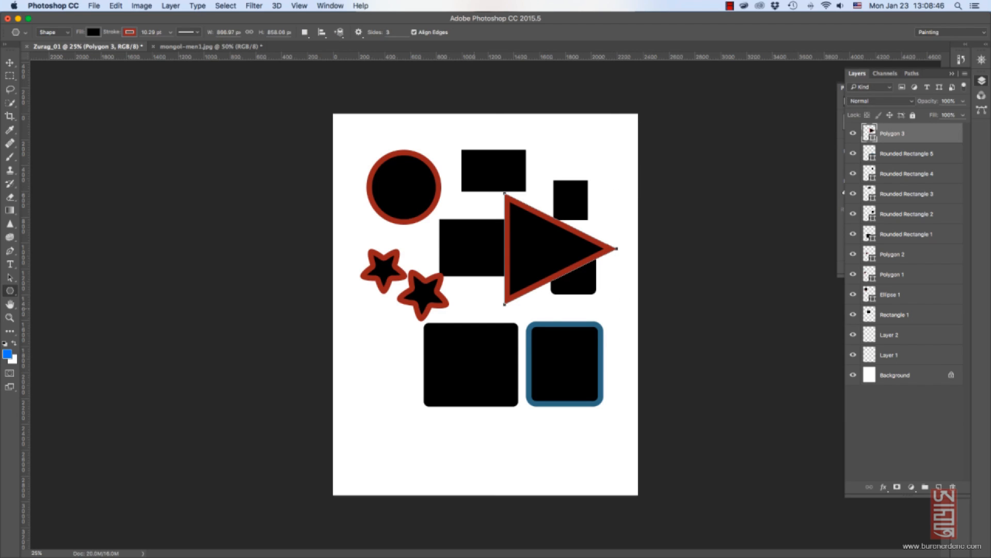
# Create a three-sided star polygon with Smooth Corners on and enlarge it to about 1260 × 1217 px.
pyautogui.click(512, 302)
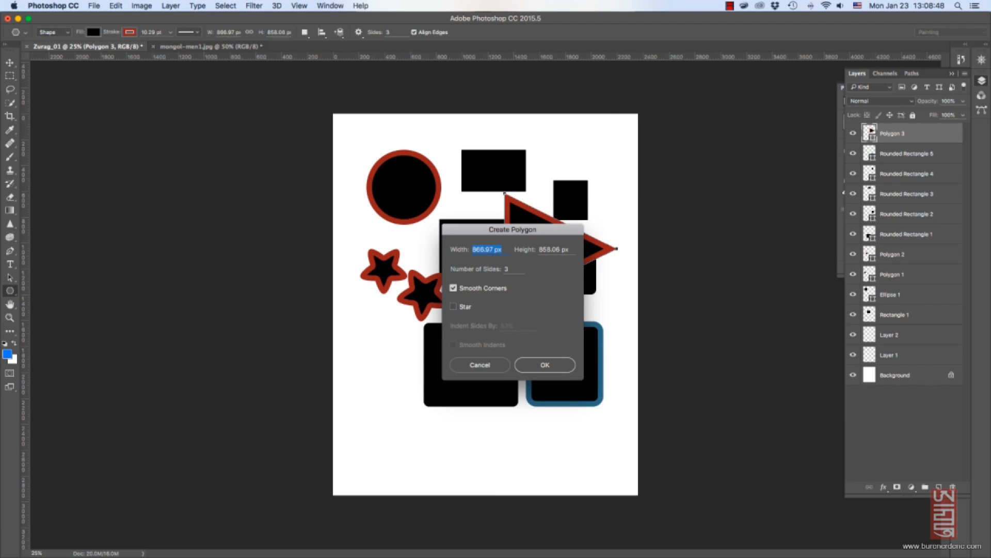
pyautogui.click(454, 306)
pyautogui.press('Return')
pyautogui.press('super+t')
pyautogui.moveTo(488, 317); pyautogui.dragTo(423, 251)
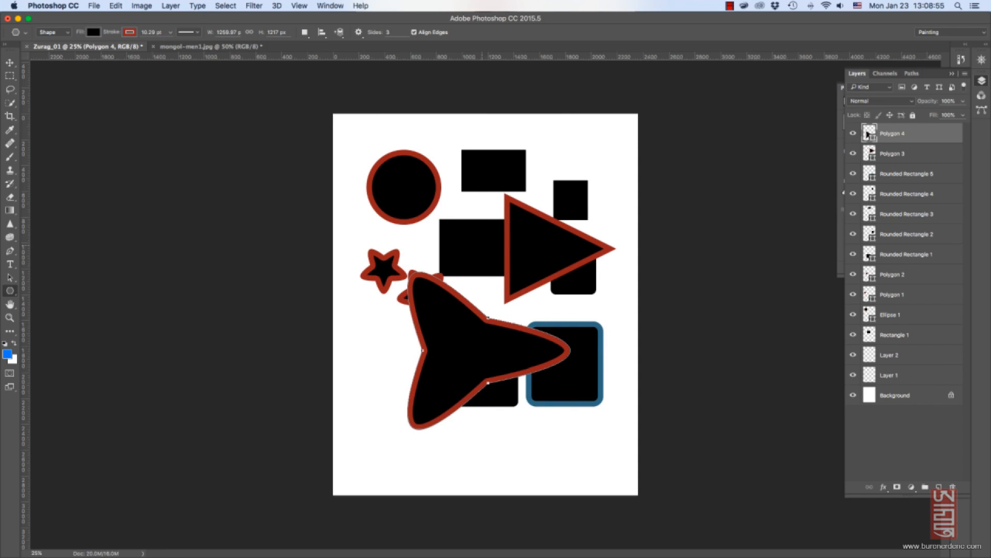
# Create another three-sided star polygon with a 53% indent, Smooth Corners off and Smooth Indents on.
pyautogui.click(478, 237)
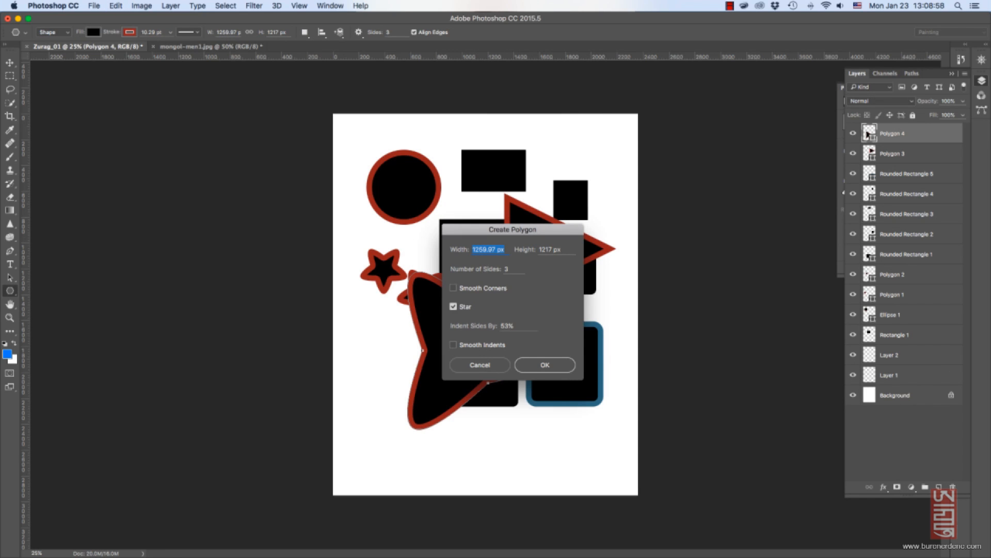
pyautogui.click(453, 345)
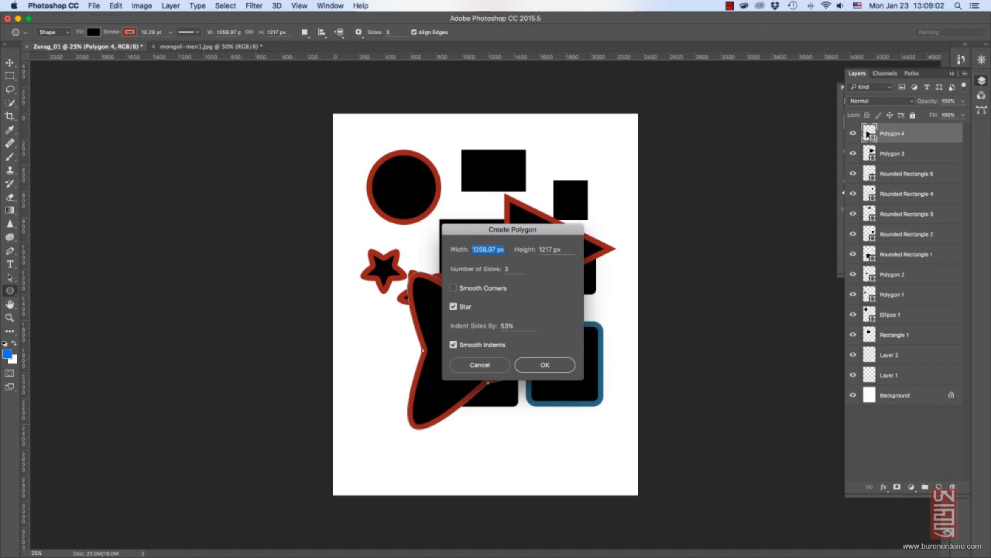
pyautogui.press('Return')
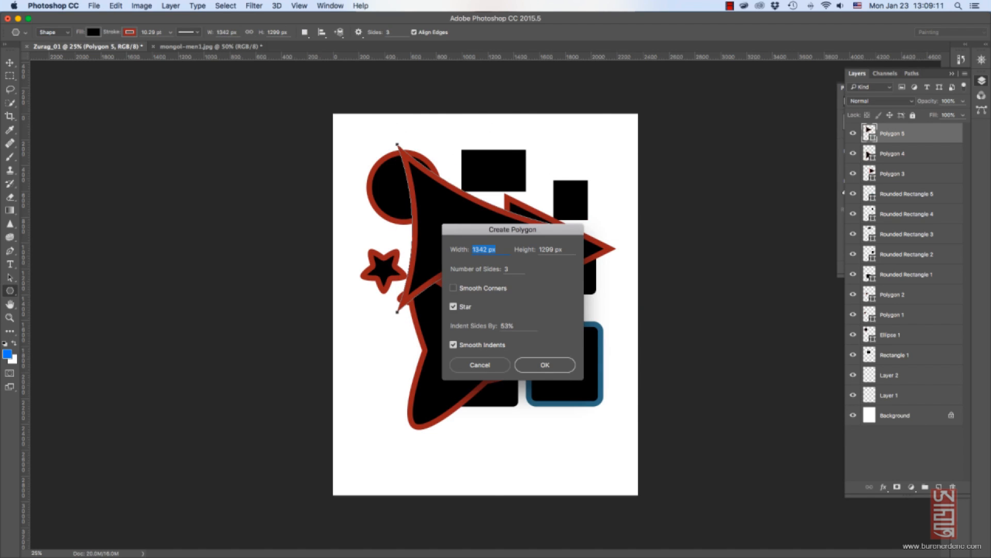
# Create a ten-sided polygon about 1329 × 1285 px without star indents and hide the other shape layers.
pyautogui.press('Tab')
pyautogui.press('Tab')
pyautogui.press('Return')
pyautogui.press('v')
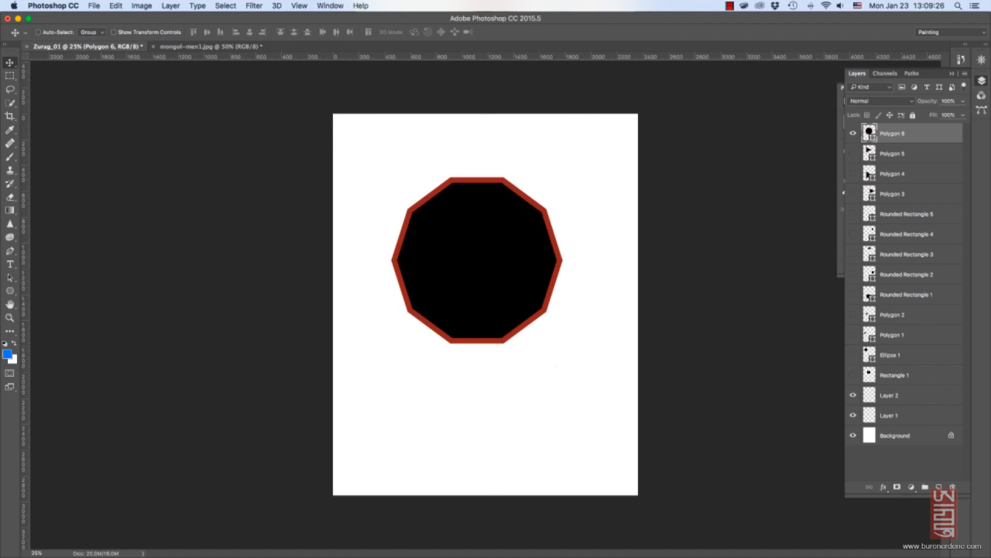
# Draw a series of crossing straight lines at 2 px weight around the polygon with the Line tool.
pyautogui.click(10, 290)
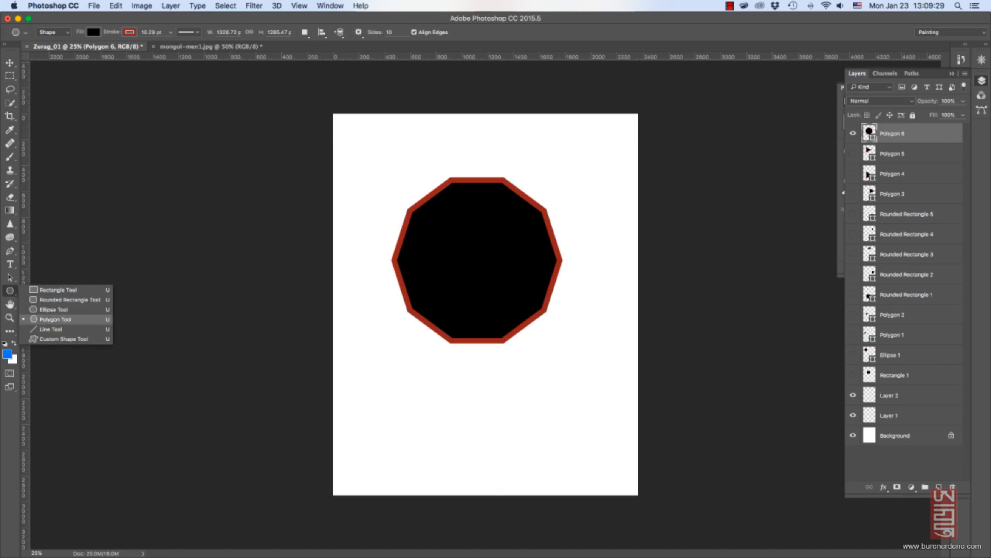
pyautogui.click(50, 329)
pyautogui.moveTo(424, 392); pyautogui.dragTo(577, 276)
pyautogui.moveTo(397, 356); pyautogui.dragTo(589, 378)
pyautogui.moveTo(469, 438); pyautogui.dragTo(619, 289)
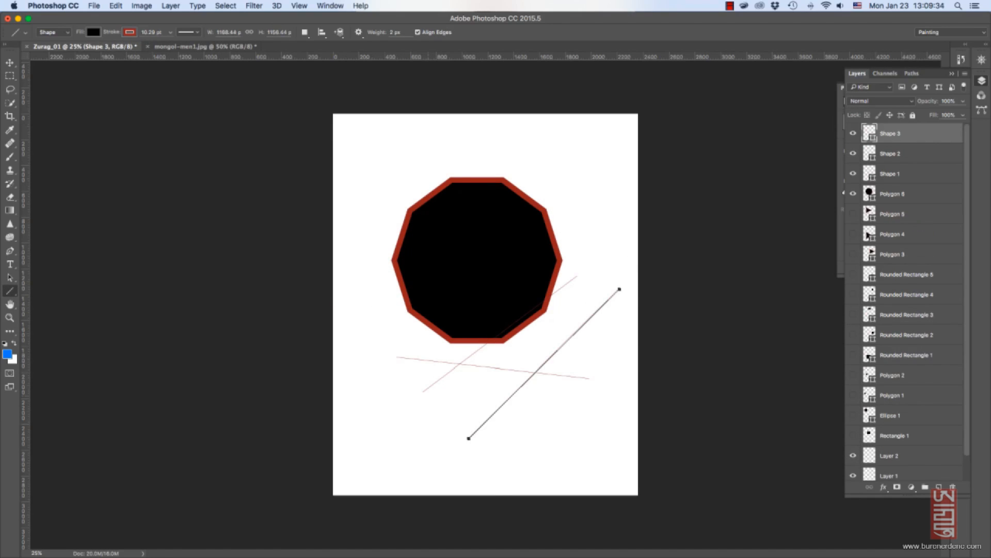
pyautogui.moveTo(388, 350); pyautogui.dragTo(509, 466)
pyautogui.moveTo(433, 340)
pyautogui.mouseDown()
pyautogui.moveTo(552, 390)
pyautogui.moveTo(567, 426)
pyautogui.mouseUp()
pyautogui.moveTo(377, 358)
pyautogui.mouseDown()
pyautogui.moveTo(390, 163)
pyautogui.moveTo(544, 325)
pyautogui.moveTo(620, 289)
pyautogui.moveTo(501, 472)
pyautogui.moveTo(507, 464)
pyautogui.mouseUp()
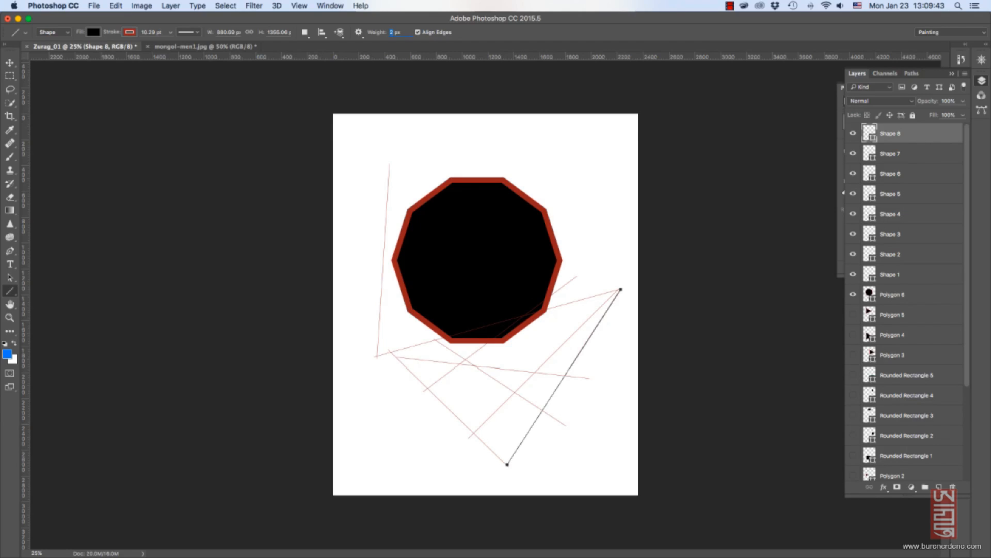
# Set the line weight to 40 px and draw three lines across and beside the polygon.
pyautogui.write('40')
pyautogui.moveTo(416, 142); pyautogui.dragTo(555, 243)
pyautogui.moveTo(580, 172); pyautogui.dragTo(574, 346)
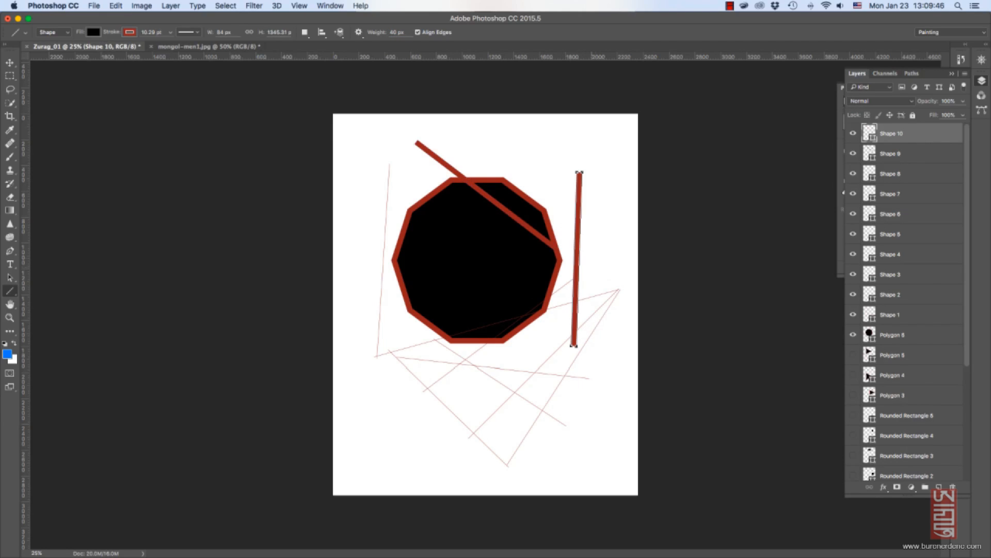
pyautogui.moveTo(440, 416); pyautogui.dragTo(589, 302)
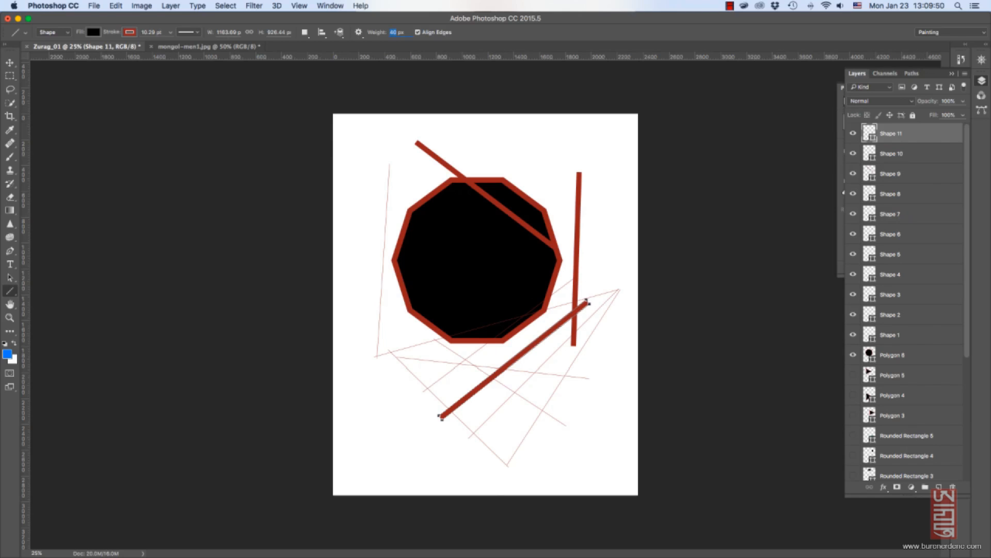
# Set the line weight to 80 px and draw one horizontal and two crossing diagonal lines below the polygon.
pyautogui.write('80')
pyautogui.moveTo(389, 390); pyautogui.dragTo(578, 390)
pyautogui.moveTo(447, 471); pyautogui.dragTo(565, 335)
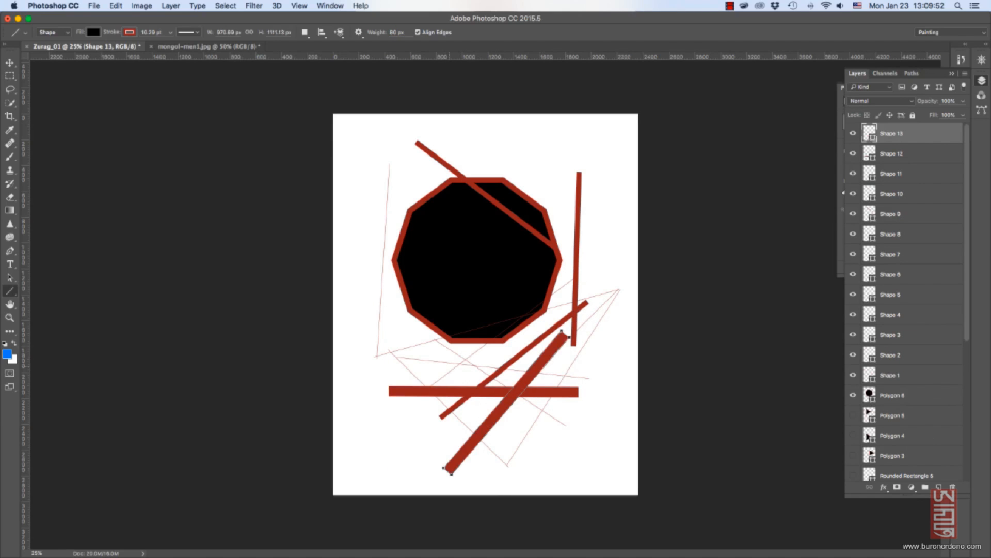
pyautogui.moveTo(442, 360); pyautogui.dragTo(563, 449)
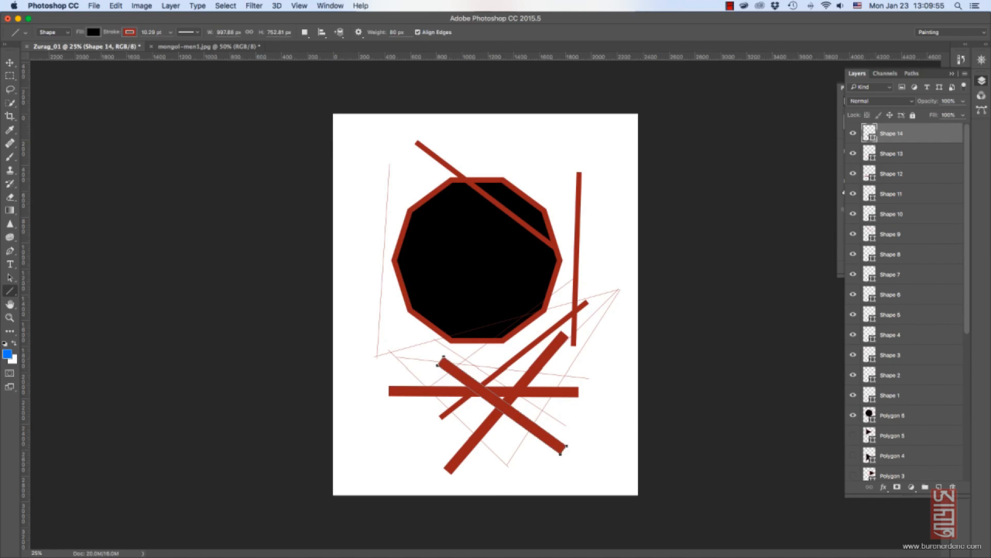
# Delete all the shape layers above Layer 2.
pyautogui.scroll(-10, 907, 304)
pyautogui.click(906, 410)
pyautogui.scroll(10, 906, 410)
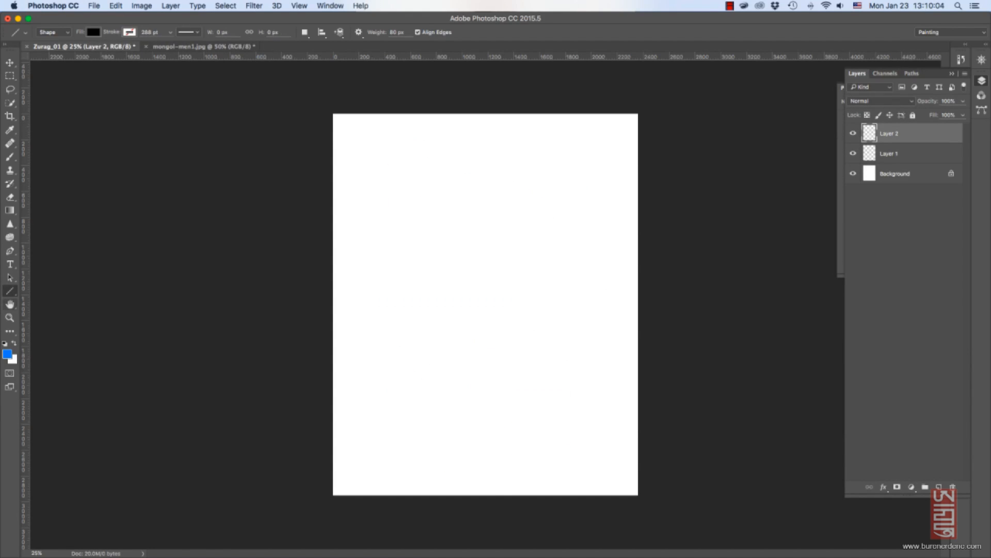
# Try the Hand tool and paint a small blue scribble in the upper middle of the canvas.
pyautogui.press('h')
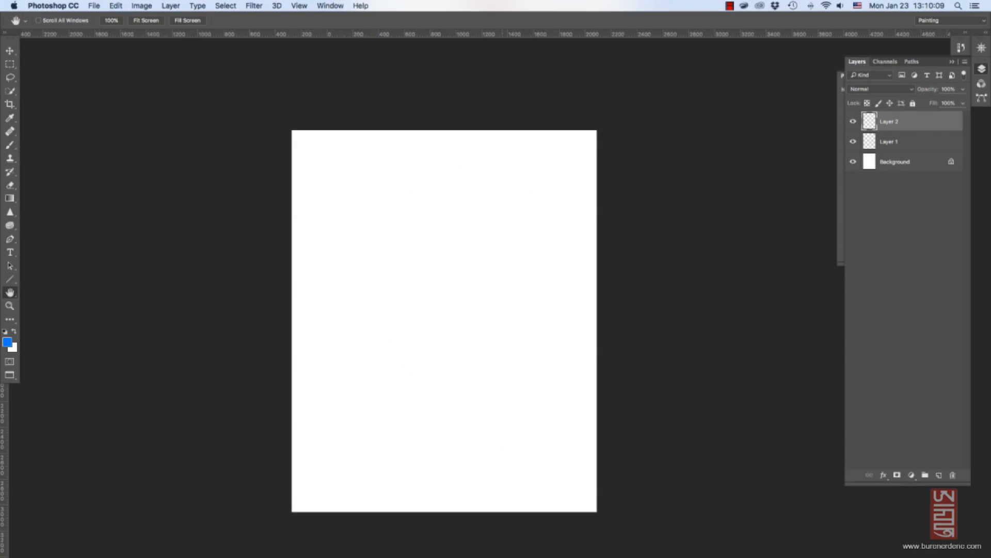
pyautogui.moveTo(450, 235)
pyautogui.mouseDown()
pyautogui.moveTo(462, 237)
pyautogui.moveTo(461, 292)
pyautogui.moveTo(384, 205)
pyautogui.moveTo(503, 218)
pyautogui.moveTo(408, 265)
pyautogui.moveTo(442, 263)
pyautogui.moveTo(449, 235)
pyautogui.mouseUp()
pyautogui.press('space')
# Magnify the blue scribble closely with the Zoom tool.
pyautogui.press('z')
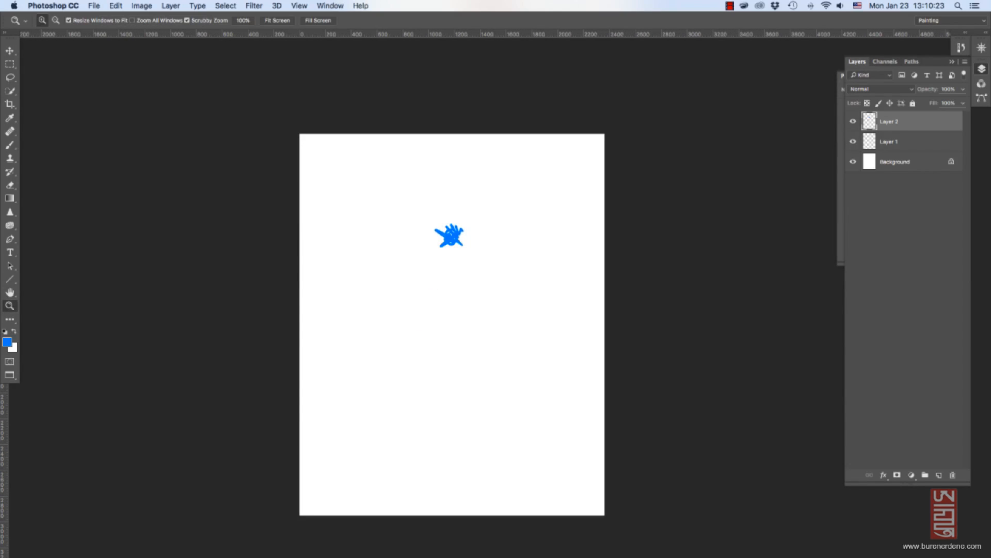
pyautogui.click(458, 234)
pyautogui.click(457, 234)
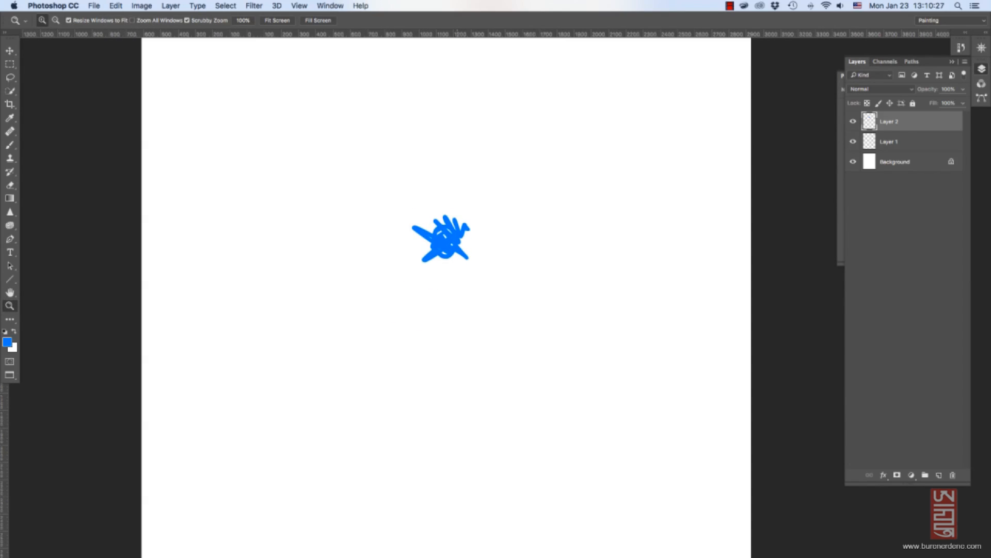
pyautogui.click(458, 234)
pyautogui.click(457, 234)
pyautogui.click(449, 239)
pyautogui.click(449, 239)
pyautogui.click(450, 239)
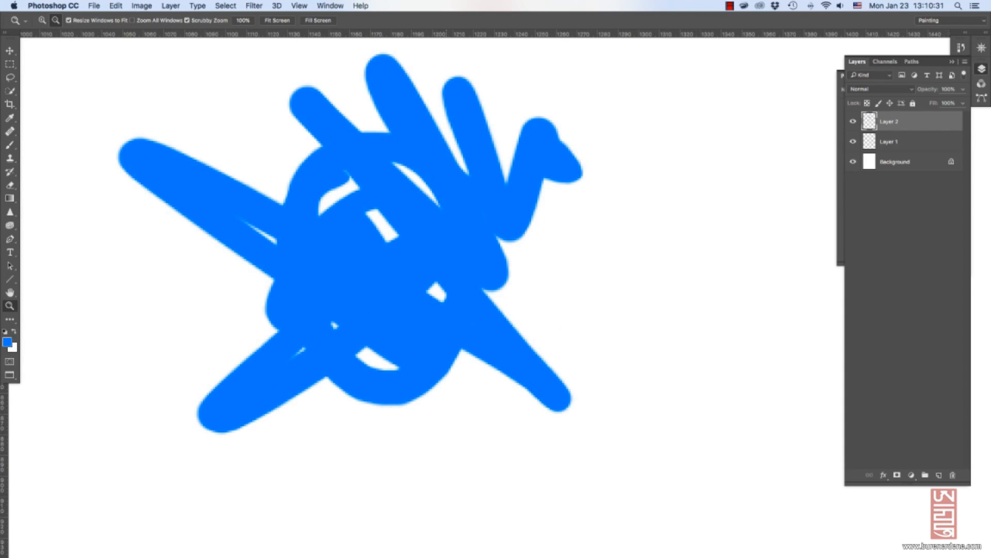
# Zoom back out from the scribble to the overall canvas.
pyautogui.keyDown('alt'); pyautogui.click(450, 243); pyautogui.keyUp('alt')
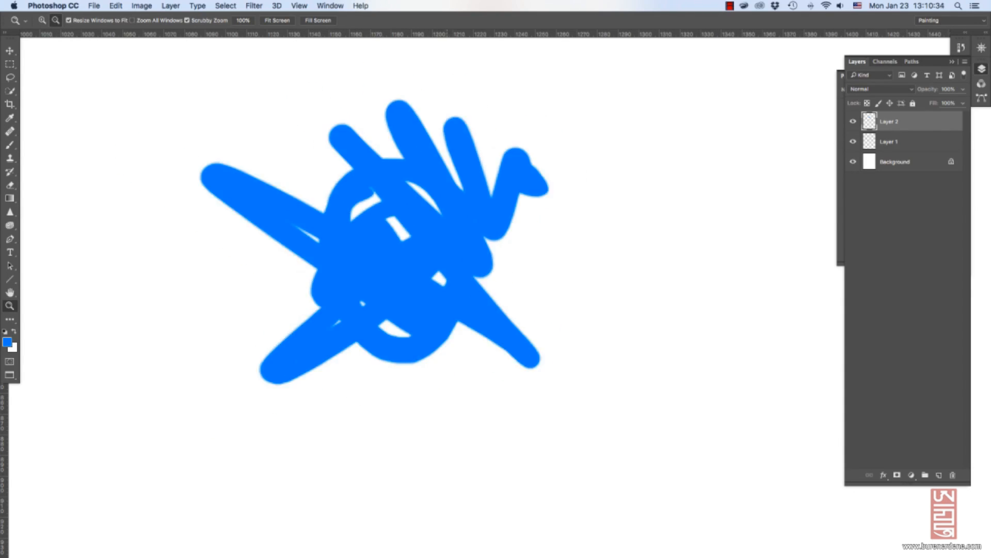
pyautogui.keyDown('alt'); pyautogui.click(449, 243); pyautogui.keyUp('alt')
pyautogui.keyDown('alt'); pyautogui.click(450, 243); pyautogui.keyUp('alt')
pyautogui.keyDown('alt'); pyautogui.click(449, 243); pyautogui.keyUp('alt')
pyautogui.keyDown('alt'); pyautogui.click(450, 243); pyautogui.keyUp('alt')
pyautogui.keyDown('alt'); pyautogui.click(449, 244); pyautogui.keyUp('alt')
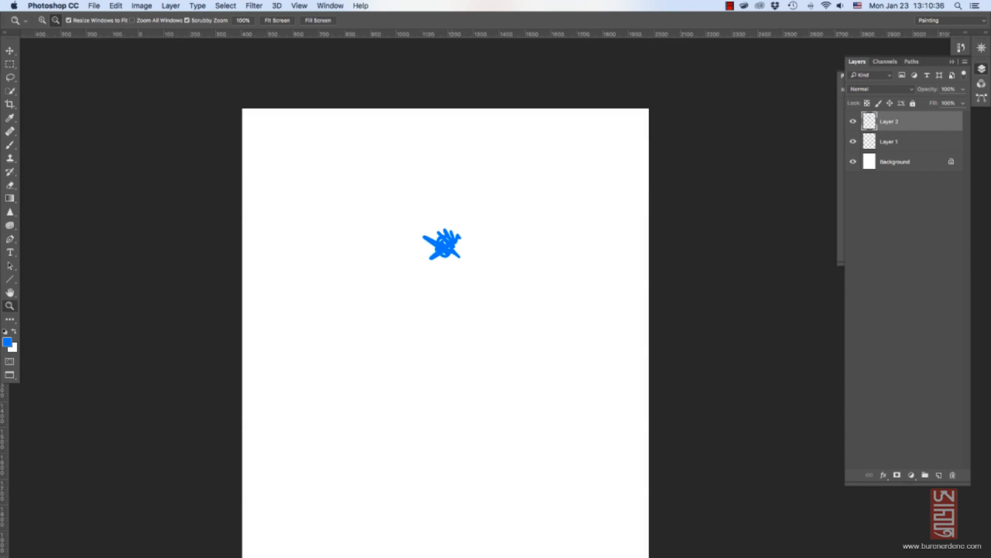
pyautogui.keyDown('alt'); pyautogui.click(450, 243); pyautogui.keyUp('alt')
pyautogui.keyDown('alt'); pyautogui.click(449, 244); pyautogui.keyUp('alt')
# Zoom in on the scribble once more and return to the full canvas view.
pyautogui.click(451, 245)
pyautogui.click(451, 245)
pyautogui.click(451, 245)
pyautogui.click(451, 245)
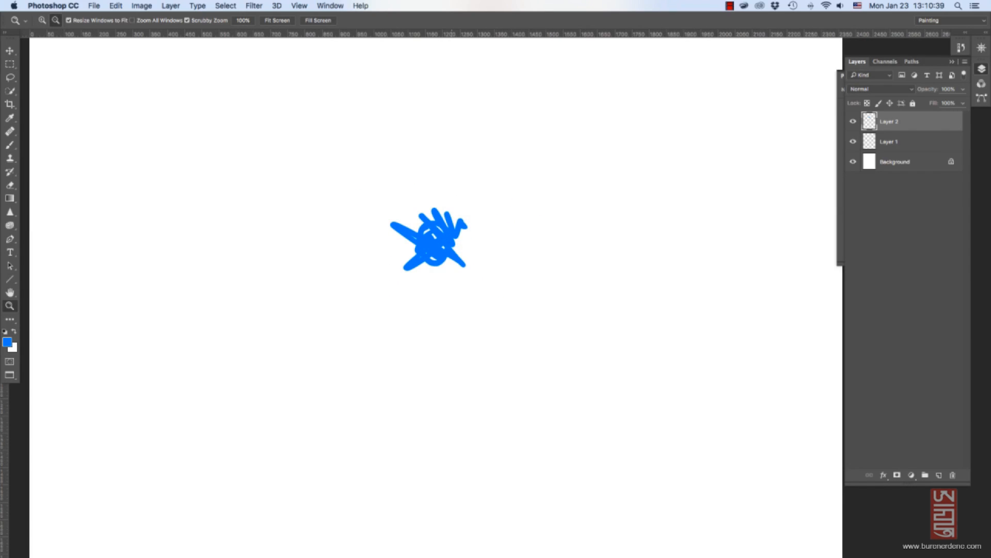
pyautogui.keyDown('alt'); pyautogui.click(451, 245); pyautogui.keyUp('alt')
pyautogui.keyDown('alt'); pyautogui.click(451, 245); pyautogui.keyUp('alt')
pyautogui.keyDown('alt'); pyautogui.click(451, 244); pyautogui.keyUp('alt')
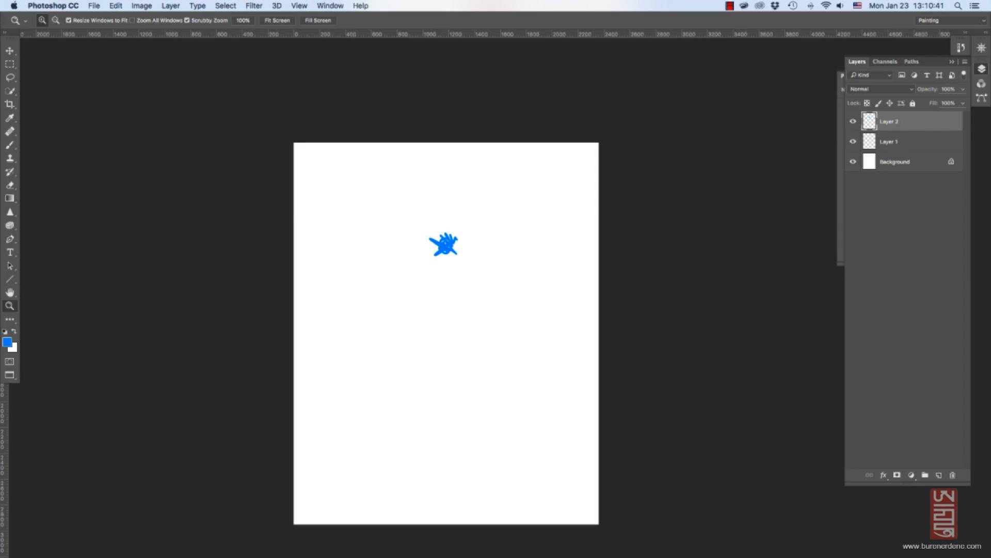
# Enlarge the view of the scribble with scrubby zoom and pan around it with the Hand tool.
pyautogui.moveTo(397, 217)
pyautogui.mouseDown()
pyautogui.moveTo(485, 217)
pyautogui.moveTo(340, 218)
pyautogui.moveTo(534, 218)
pyautogui.moveTo(347, 218)
pyautogui.moveTo(524, 217)
pyautogui.moveTo(493, 218)
pyautogui.mouseUp()
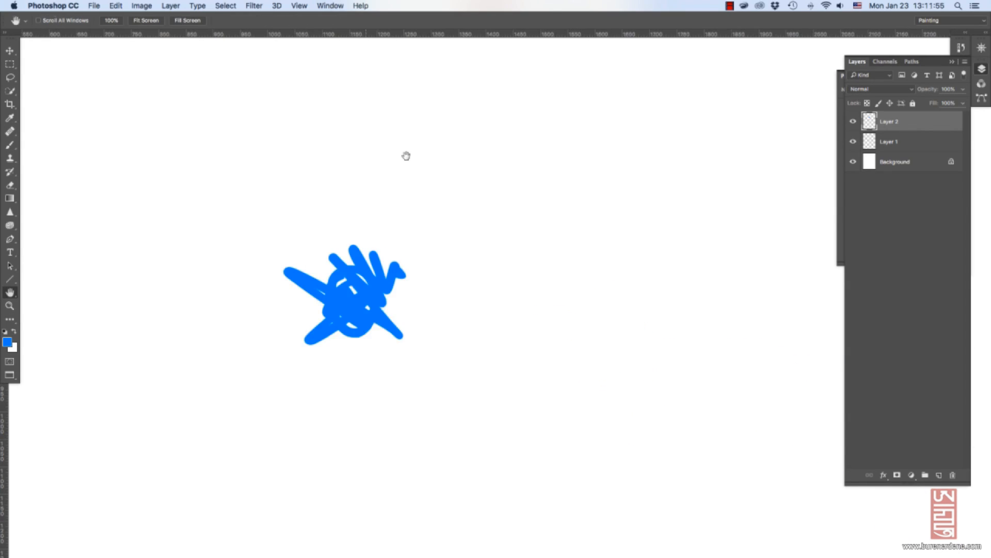
pyautogui.moveTo(404, 155)
pyautogui.mouseDown()
pyautogui.moveTo(418, 303)
pyautogui.moveTo(481, 234)
pyautogui.moveTo(372, 243)
pyautogui.moveTo(518, 315)
pyautogui.moveTo(443, 325)
pyautogui.moveTo(409, 252)
pyautogui.moveTo(456, 274)
pyautogui.moveTo(478, 245)
pyautogui.moveTo(429, 259)
pyautogui.moveTo(481, 231)
pyautogui.moveTo(410, 325)
pyautogui.mouseUp()
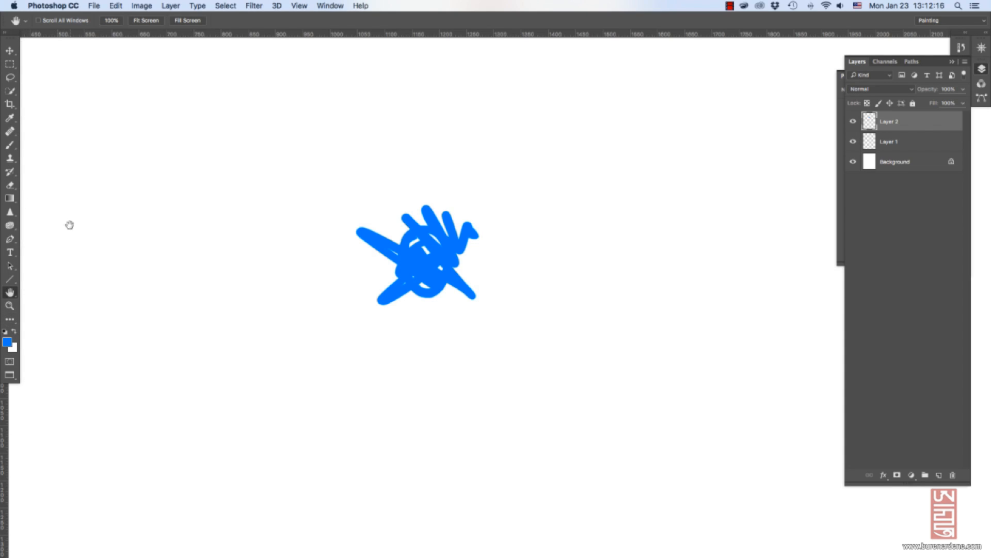
# Switch the toolbox to two columns and back to a single column.
pyautogui.click(5, 32)
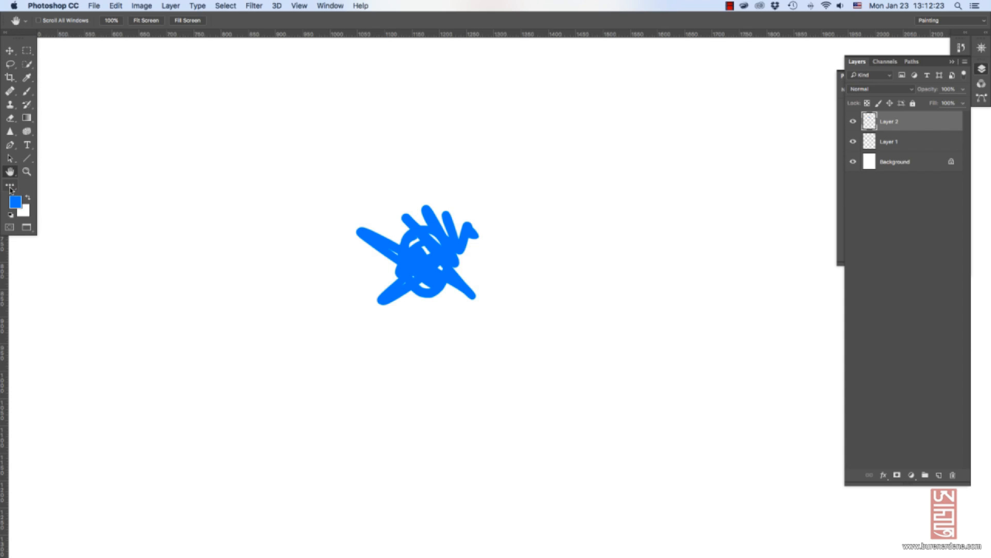
pyautogui.click(7, 35)
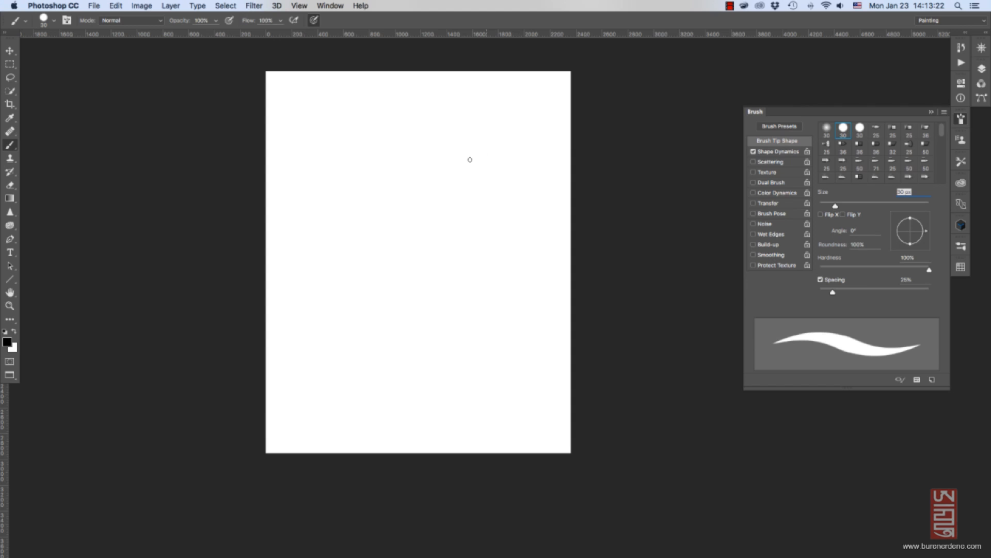
# Increase the hard round brush size to 70 px.
pyautogui.press('Up')
pyautogui.press('Up')
pyautogui.press('Up')
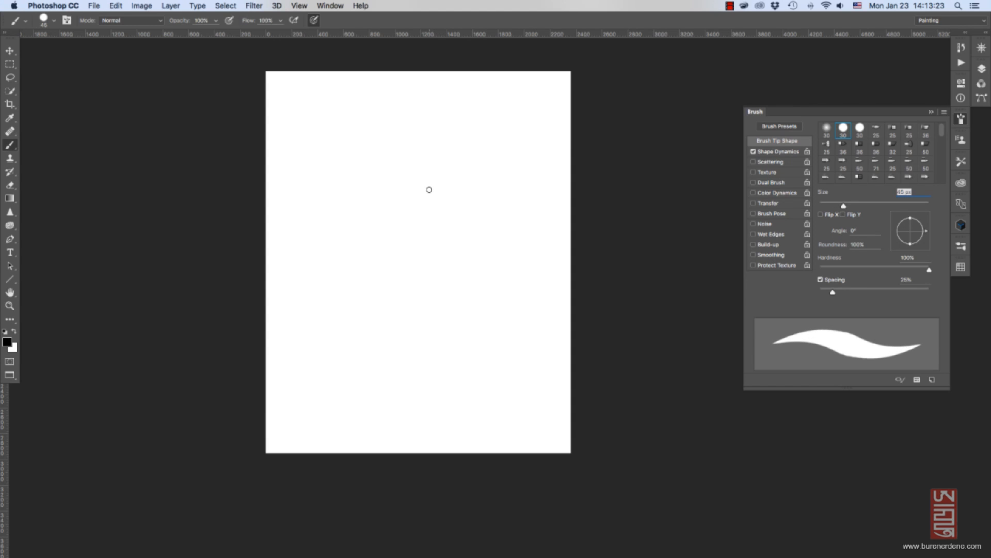
pyautogui.press('Up')
pyautogui.press('Up')
pyautogui.press('Up')
pyautogui.press('Up')
pyautogui.press('Up')
pyautogui.press('Up')
pyautogui.press('Up')
pyautogui.press('Up')
pyautogui.press('Up')
pyautogui.press('Up')
pyautogui.press('Up')
pyautogui.press('Up')
pyautogui.press('Up')
pyautogui.press('Up')
pyautogui.press('Up')
pyautogui.press('Up')
pyautogui.press('Up')
pyautogui.press('Up')
pyautogui.press('Up')
pyautogui.press('Up')
# Review the brush tool variants and the Opacity and Flow sliders of the Brush tool.
pyautogui.rightClick(11, 145)
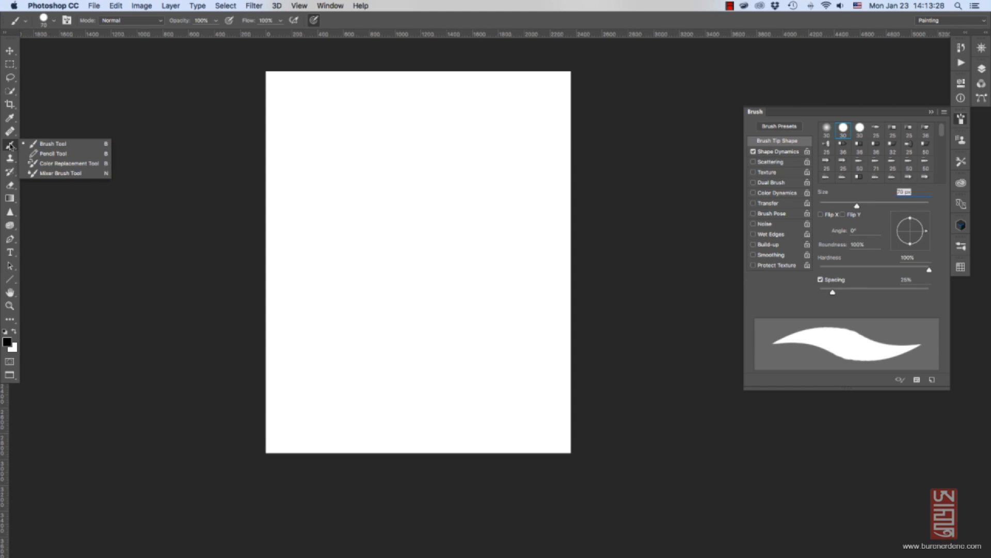
pyautogui.click(52, 143)
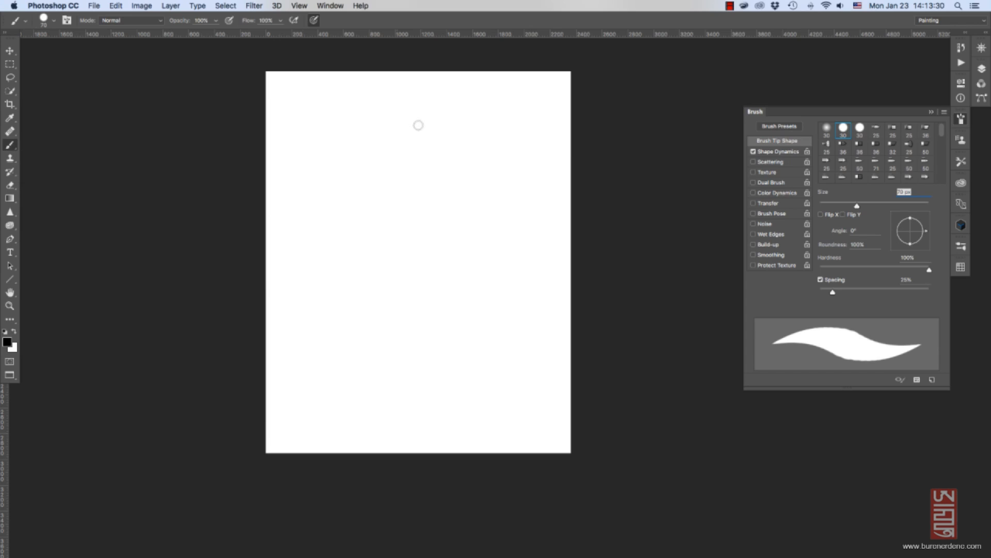
pyautogui.click(216, 21)
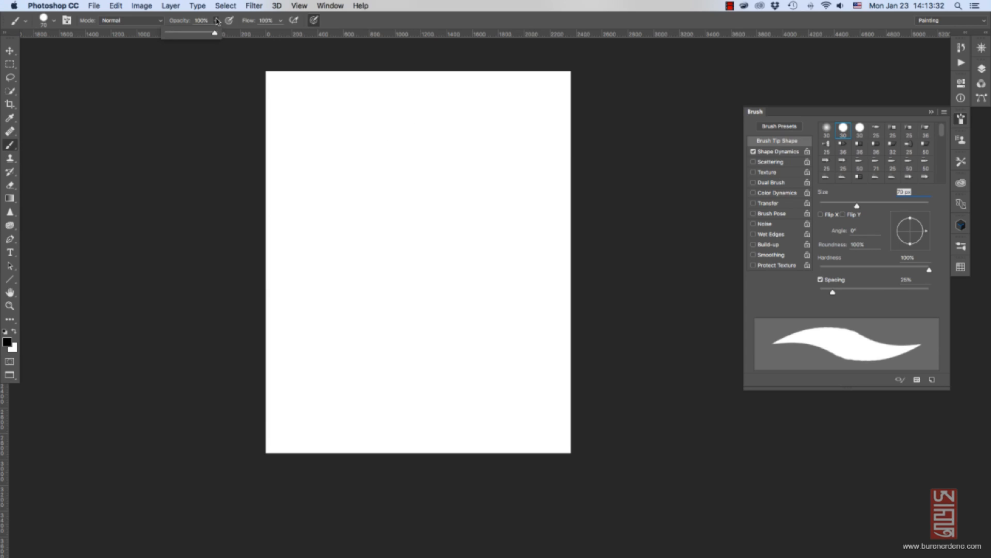
pyautogui.click(280, 24)
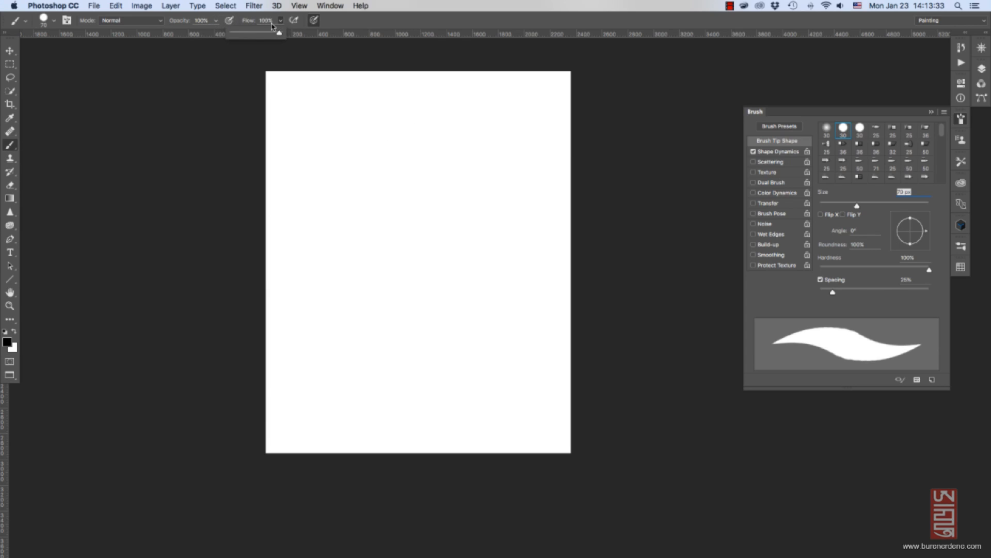
pyautogui.click(208, 67)
# Preview round and bristle brush tips in the Brush settings, ending on the 30 px hard round tip.
pyautogui.click(961, 123)
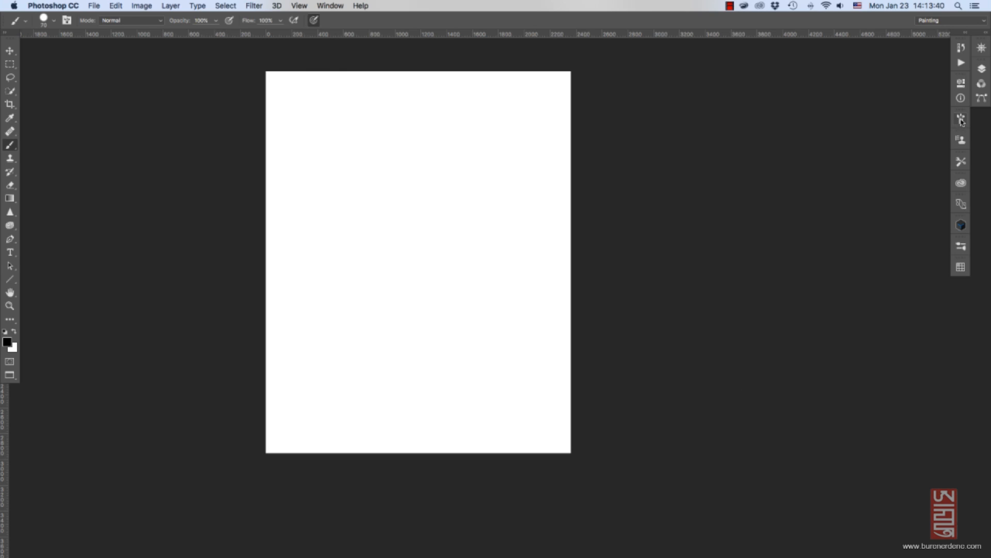
pyautogui.click(962, 122)
pyautogui.click(859, 129)
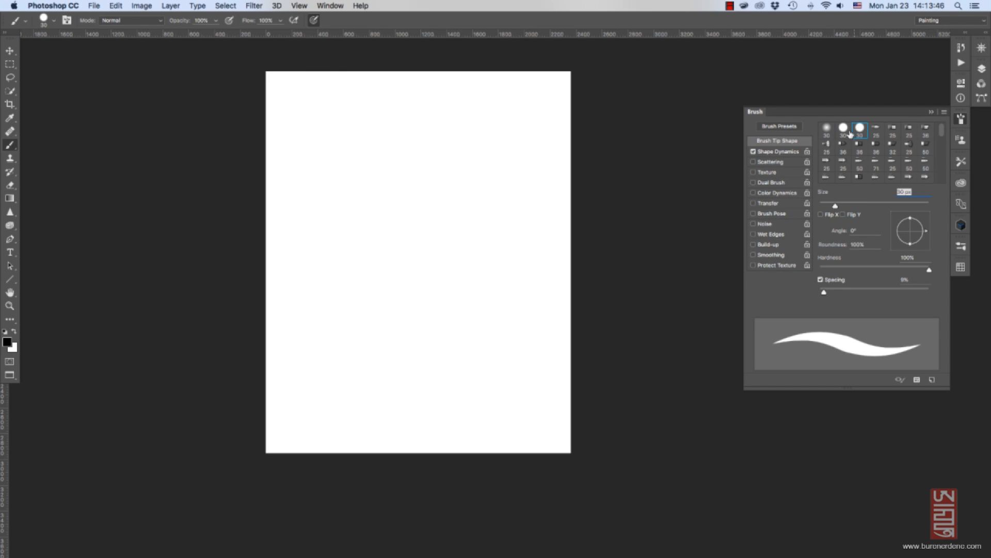
pyautogui.click(844, 144)
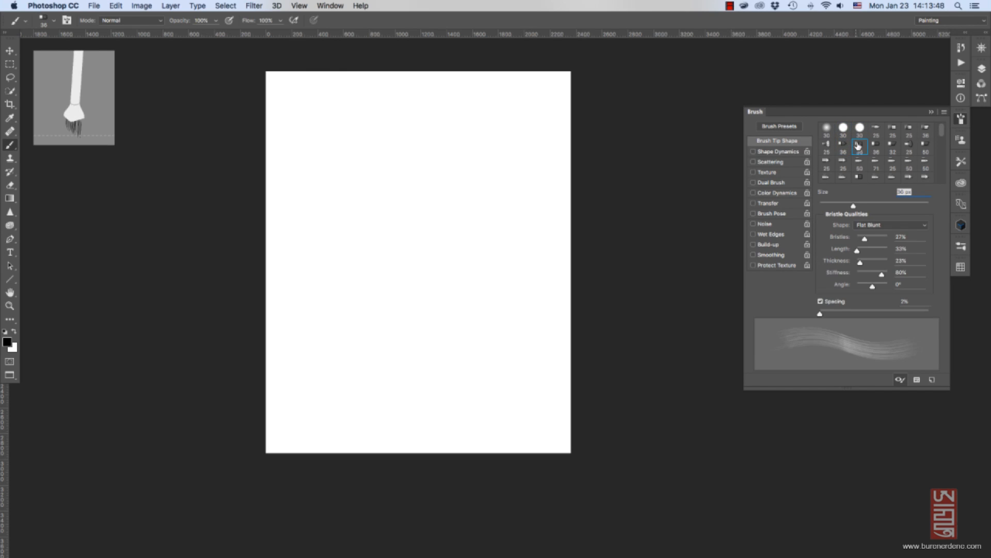
pyautogui.click(877, 145)
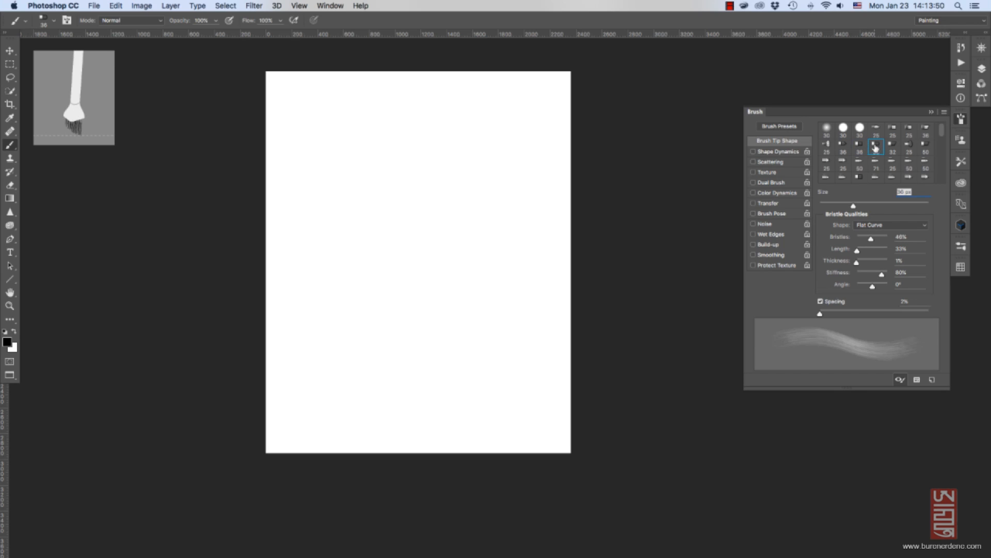
pyautogui.click(843, 129)
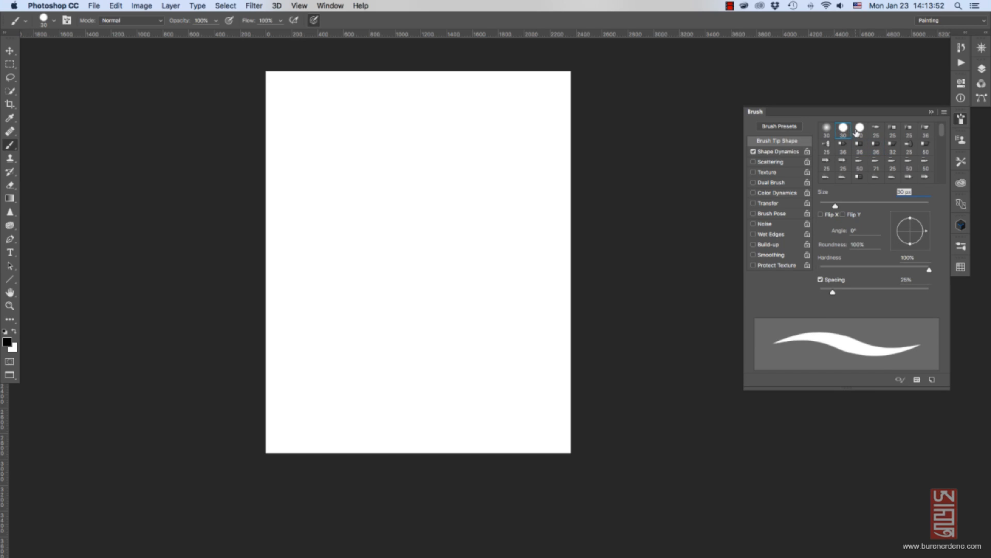
pyautogui.click(827, 128)
pyautogui.click(843, 128)
# Enlarge the brush to 60 px and paint three roughly horizontal black strokes and a dot near the canvas top.
pyautogui.press(']')
pyautogui.press(']')
pyautogui.press(']')
pyautogui.press(']')
pyautogui.press(']')
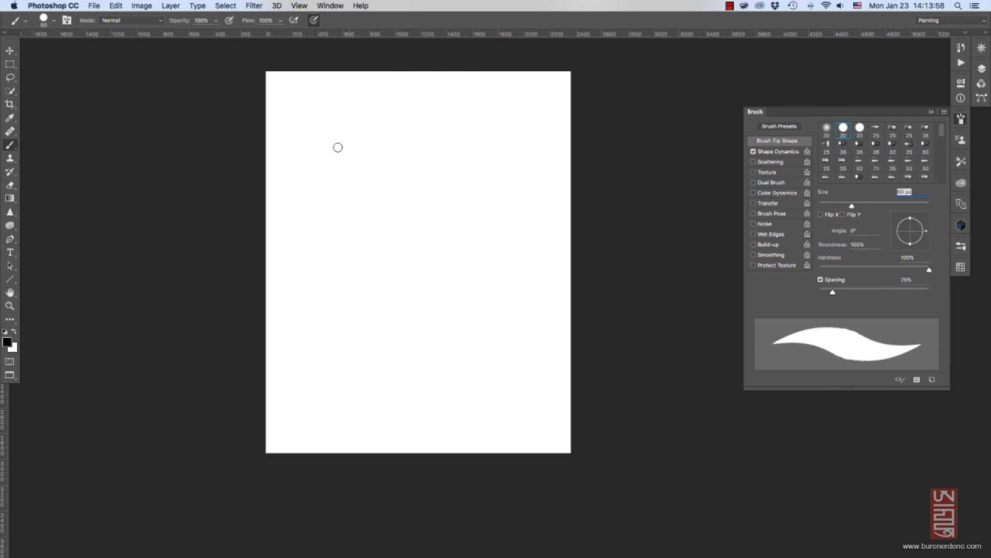
pyautogui.moveTo(315, 133); pyautogui.dragTo(445, 130)
pyautogui.moveTo(339, 154); pyautogui.dragTo(453, 148)
pyautogui.press('[')
pyautogui.moveTo(394, 165); pyautogui.dragTo(438, 159)
pyautogui.click(442, 168)
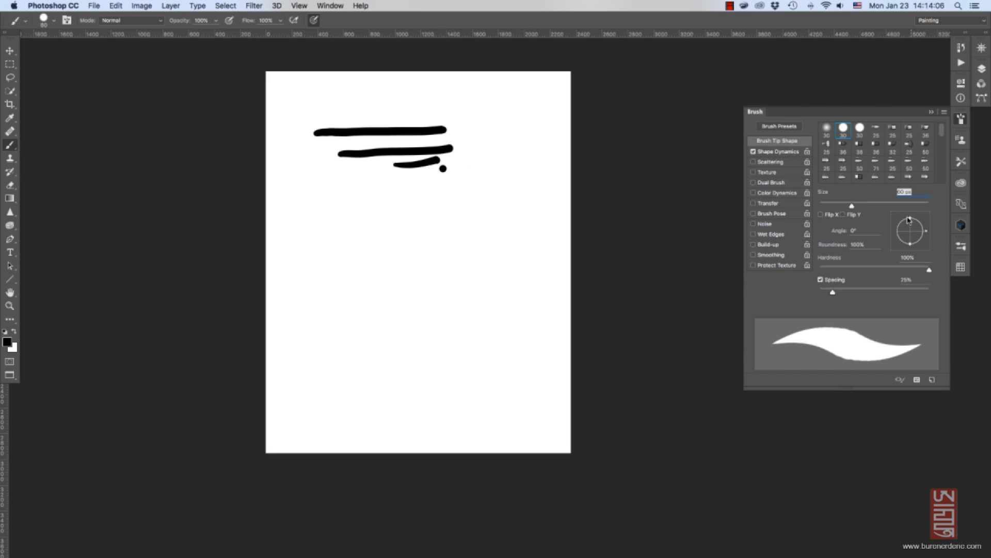
# Rotate the brush tip angle to 145° and paint a short diagonal stroke and three dots below the horizontal strokes.
pyautogui.moveTo(924, 226)
pyautogui.mouseDown()
pyautogui.moveTo(904, 223)
pyautogui.moveTo(926, 226)
pyautogui.moveTo(915, 246)
pyautogui.moveTo(921, 222)
pyautogui.moveTo(899, 230)
pyautogui.moveTo(925, 230)
pyautogui.moveTo(897, 222)
pyautogui.mouseUp()
pyautogui.moveTo(389, 199); pyautogui.dragTo(416, 227)
pyautogui.click(413, 204)
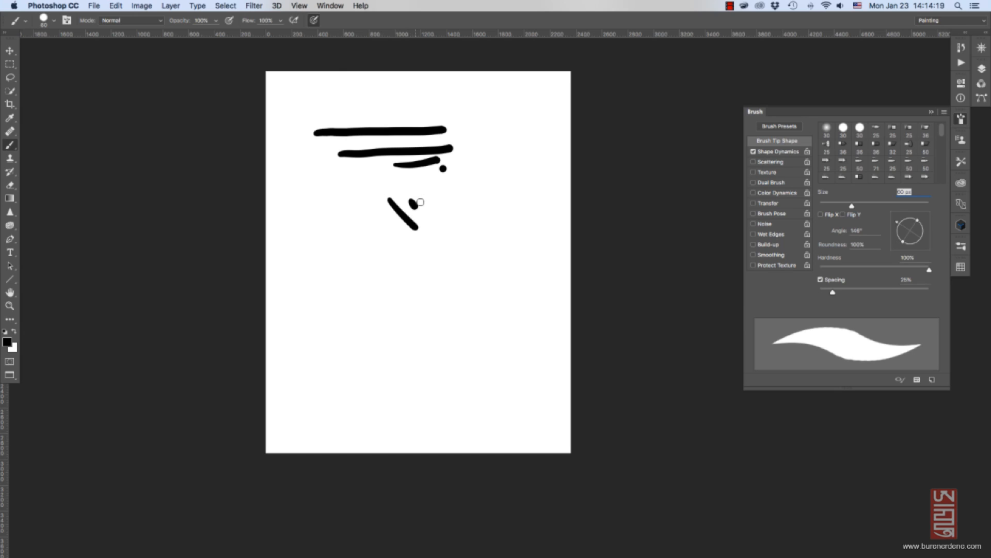
pyautogui.click(424, 202)
pyautogui.click(433, 197)
# Set the brush tip to an 80° angle and 36% roundness, and test it with dots while enlarging it to 90 px.
pyautogui.moveTo(918, 227)
pyautogui.mouseDown()
pyautogui.moveTo(905, 217)
pyautogui.moveTo(913, 215)
pyautogui.mouseUp()
pyautogui.click(506, 221)
pyautogui.click(517, 236)
pyautogui.press(']')
pyautogui.press(']')
pyautogui.press(']')
pyautogui.click(493, 174)
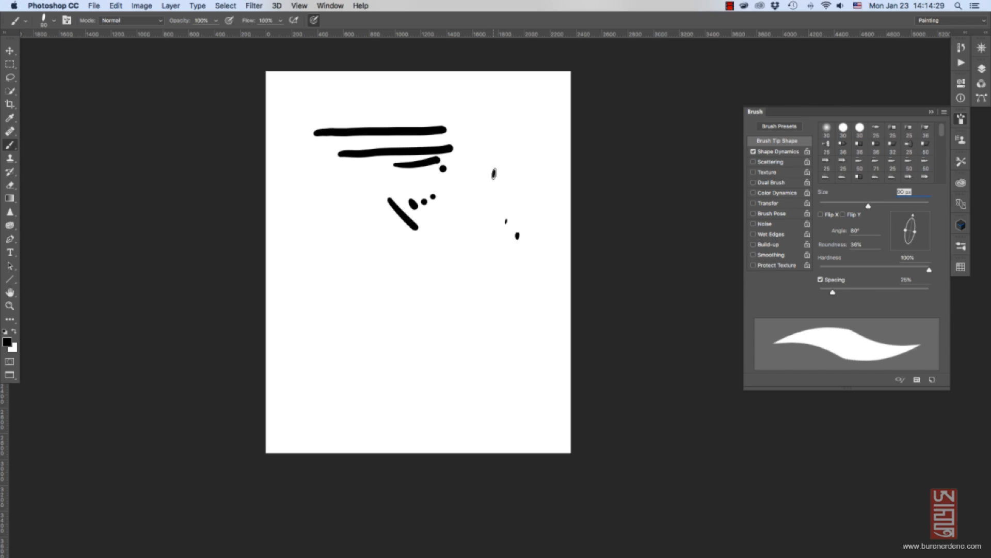
# Paint dots and tapered horizontal strokes on the canvas's upper right with the 90 px elliptical brush tip.
pyautogui.click(506, 174)
pyautogui.click(521, 174)
pyautogui.moveTo(376, 99); pyautogui.dragTo(521, 98)
pyautogui.click(532, 99)
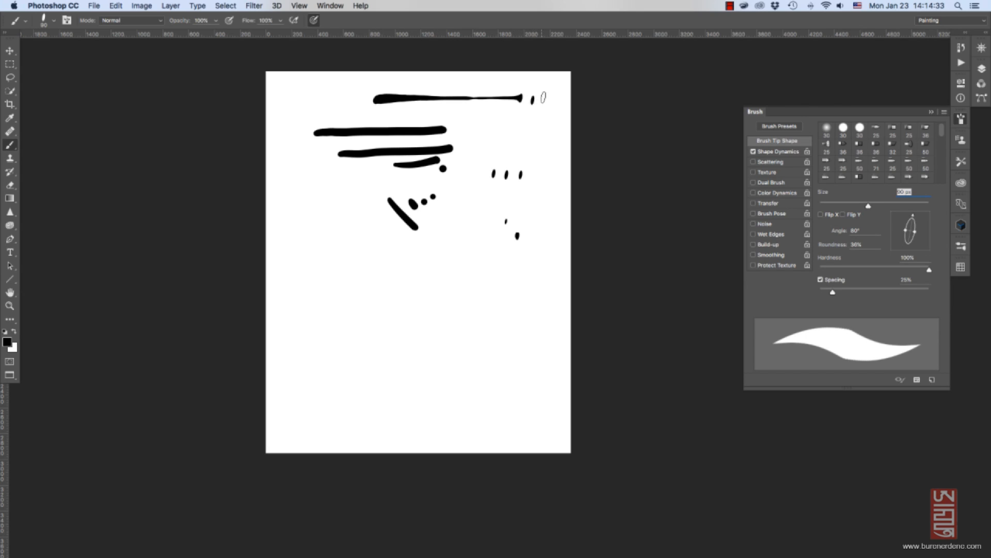
pyautogui.click(543, 97)
pyautogui.moveTo(470, 134); pyautogui.dragTo(540, 130)
pyautogui.moveTo(464, 157); pyautogui.dragTo(527, 154)
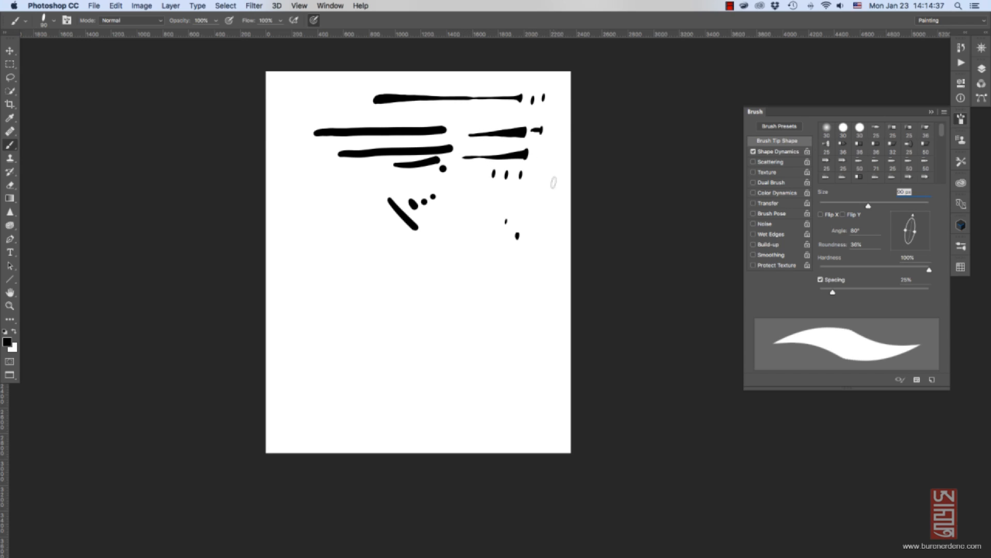
# Test the tip at 100% roundness with one dot, and reshape it to 50% roundness and a 90° angle.
pyautogui.moveTo(906, 229); pyautogui.dragTo(897, 229)
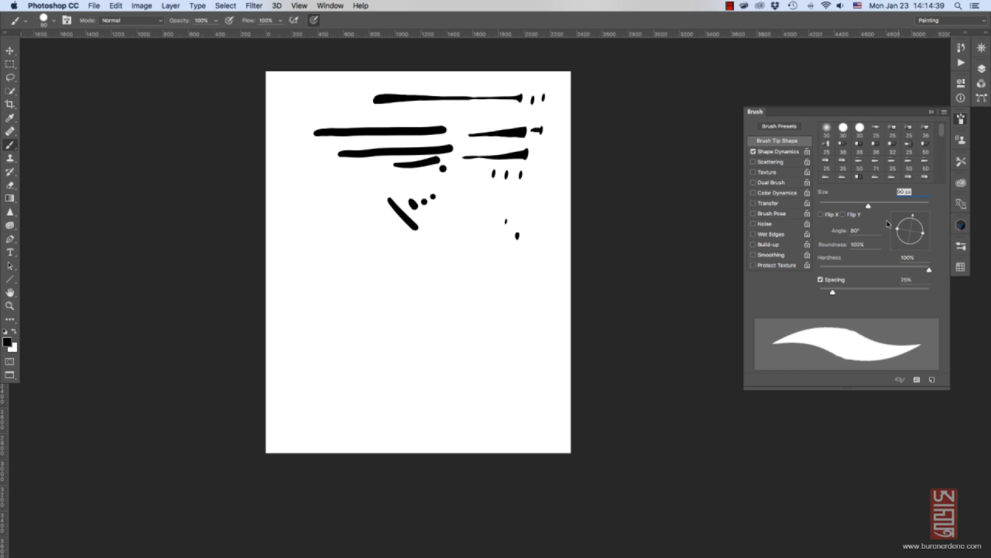
pyautogui.click(545, 145)
pyautogui.moveTo(923, 233)
pyautogui.mouseDown()
pyautogui.moveTo(918, 221)
pyautogui.moveTo(924, 232)
pyautogui.moveTo(912, 242)
pyautogui.mouseUp()
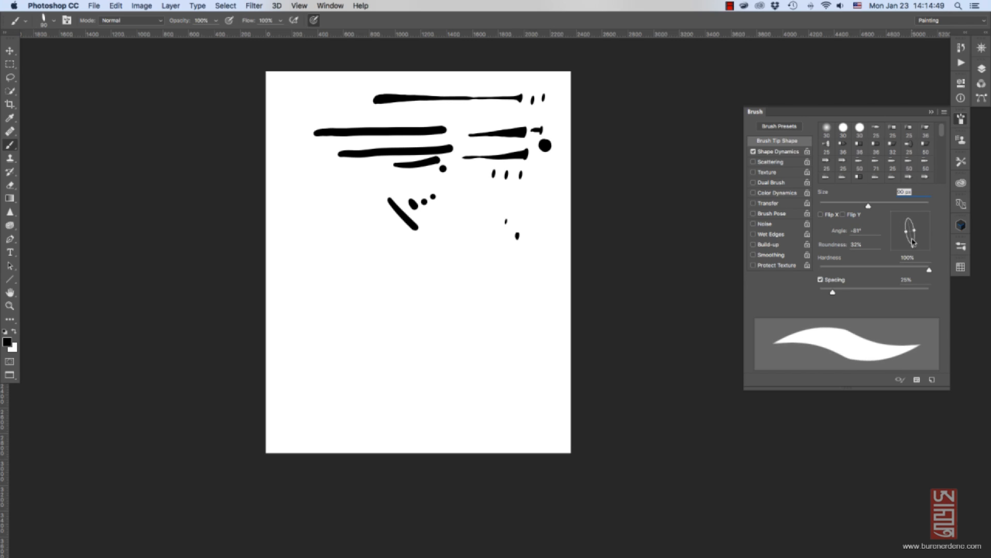
pyautogui.click(855, 246)
pyautogui.write('50')
pyautogui.press('Return')
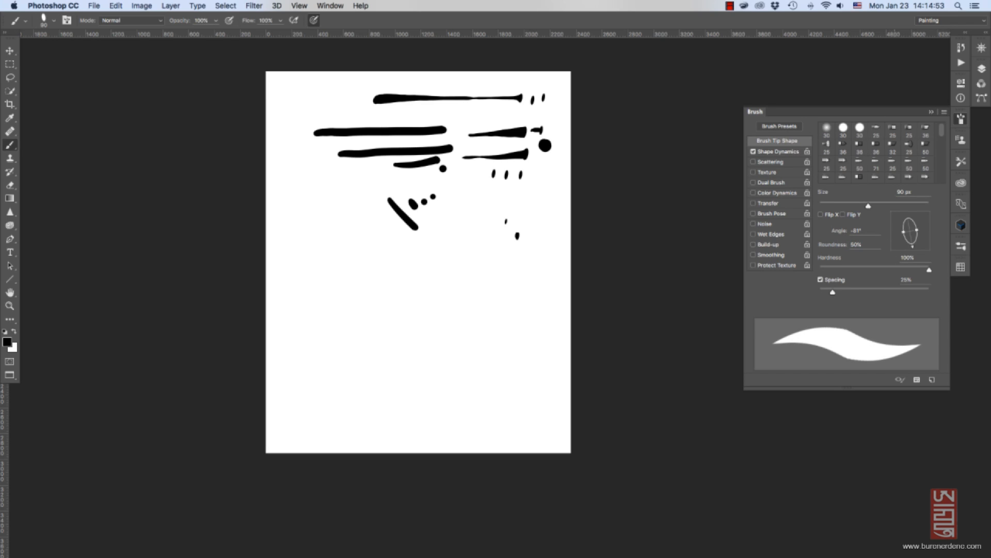
pyautogui.click(859, 230)
pyautogui.write('90')
pyautogui.press('Return')
# Reduce the brush hardness to 27% and paint two short diagonal strokes below the canvas center.
pyautogui.moveTo(929, 269)
pyautogui.mouseDown()
pyautogui.moveTo(836, 270)
pyautogui.moveTo(850, 270)
pyautogui.mouseUp()
pyautogui.moveTo(441, 303); pyautogui.dragTo(475, 260)
pyautogui.moveTo(463, 301); pyautogui.dragTo(474, 284)
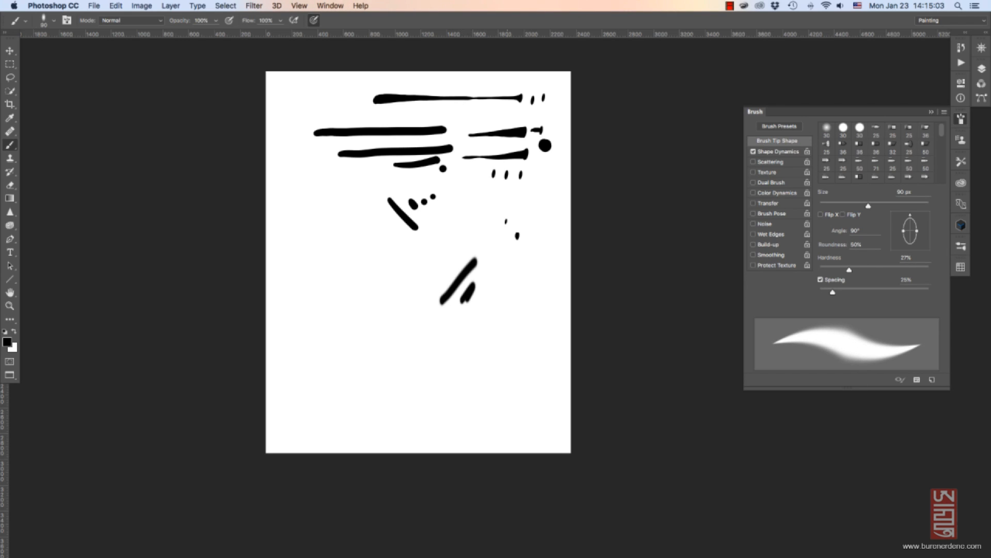
# Lower the hardness to 0% for soft diagonal strokes and dabs beside the previous ones, and raise it to 85%.
pyautogui.moveTo(849, 270); pyautogui.dragTo(822, 269)
pyautogui.moveTo(474, 328); pyautogui.dragTo(507, 280)
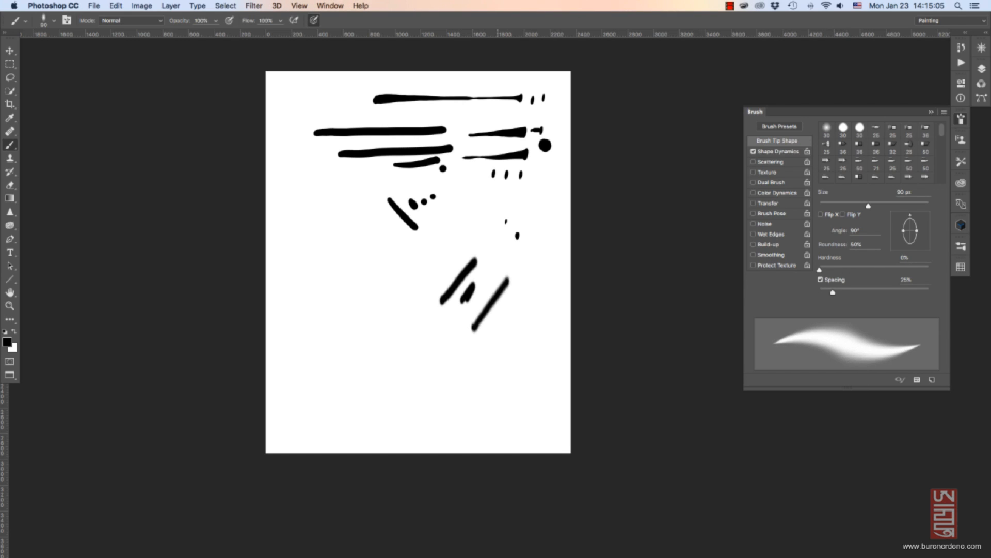
pyautogui.moveTo(498, 318); pyautogui.dragTo(517, 292)
pyautogui.moveTo(517, 292); pyautogui.dragTo(520, 287)
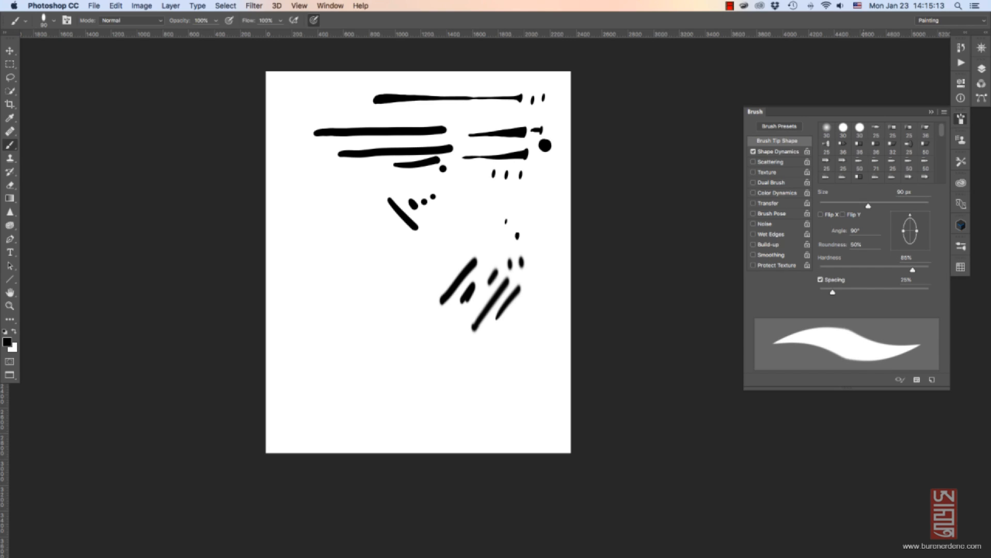
# Set the brush spacing to 61% and paint parallel diagonal strokes plus short marks across the canvas's middle left.
pyautogui.moveTo(832, 292); pyautogui.dragTo(852, 292)
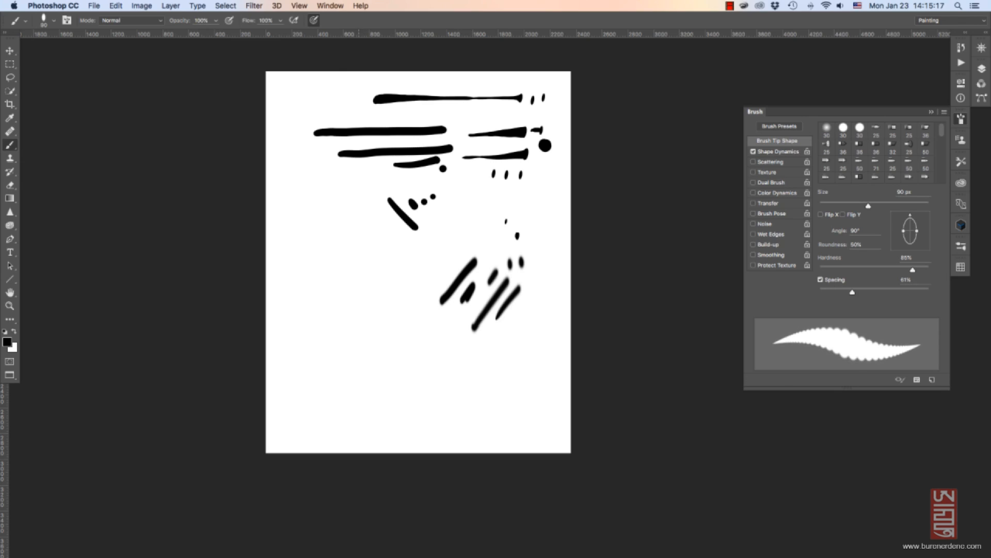
pyautogui.moveTo(354, 287); pyautogui.dragTo(450, 223)
pyautogui.moveTo(356, 310); pyautogui.dragTo(459, 229)
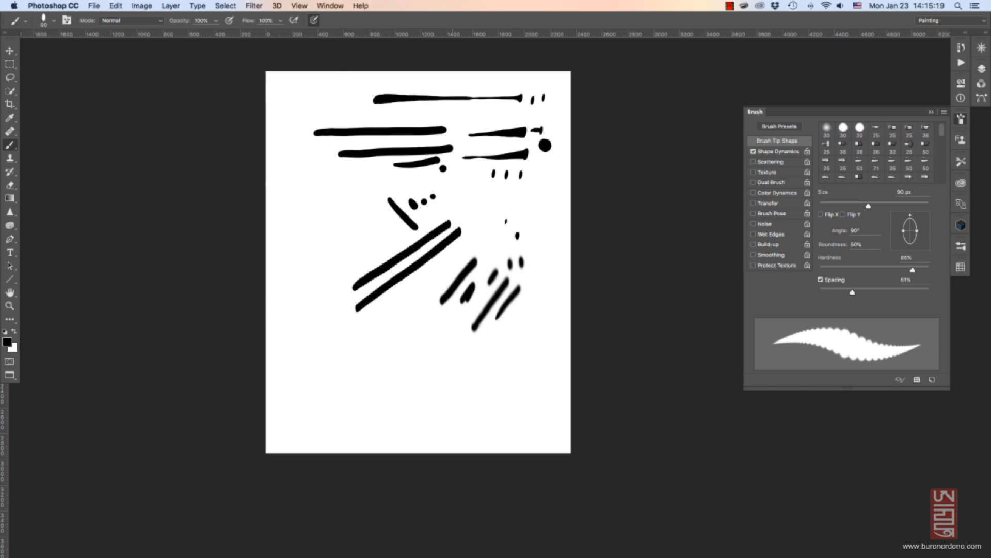
pyautogui.moveTo(365, 318)
pyautogui.mouseDown()
pyautogui.moveTo(474, 241)
pyautogui.moveTo(388, 324)
pyautogui.moveTo(404, 312)
pyautogui.mouseUp()
pyautogui.moveTo(329, 225); pyautogui.dragTo(350, 238)
pyautogui.moveTo(351, 224); pyautogui.dragTo(355, 231)
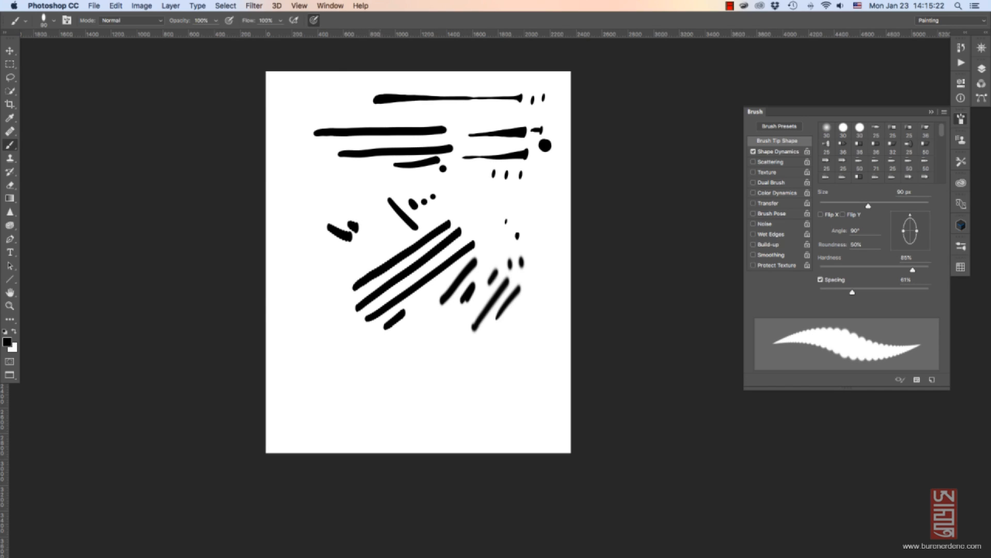
# Paint dotted diagonal rows near the canvas bottom at 138% spacing, and more widely spaced rows at 324%.
pyautogui.moveTo(852, 292); pyautogui.dragTo(885, 292)
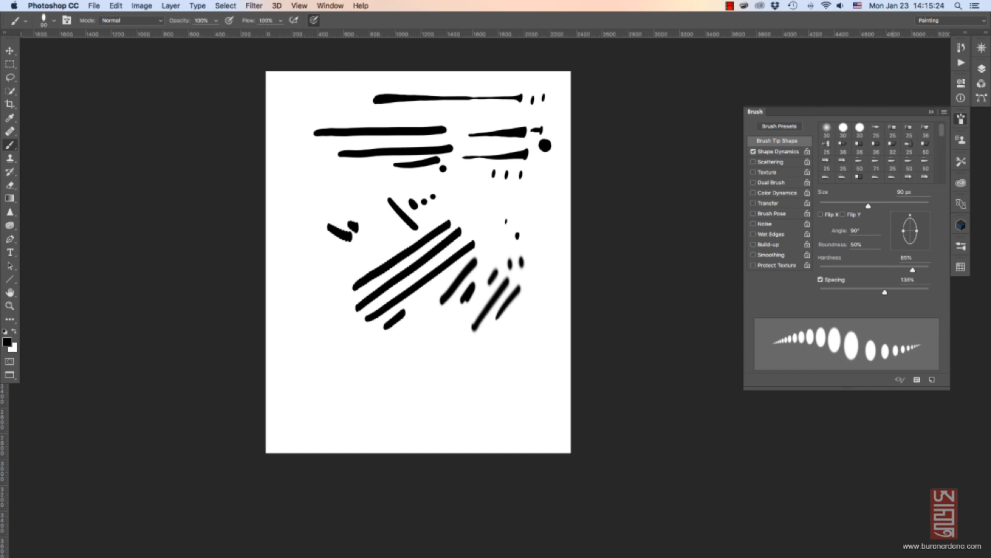
pyautogui.moveTo(426, 386)
pyautogui.mouseDown()
pyautogui.moveTo(467, 356)
pyautogui.moveTo(456, 387)
pyautogui.mouseUp()
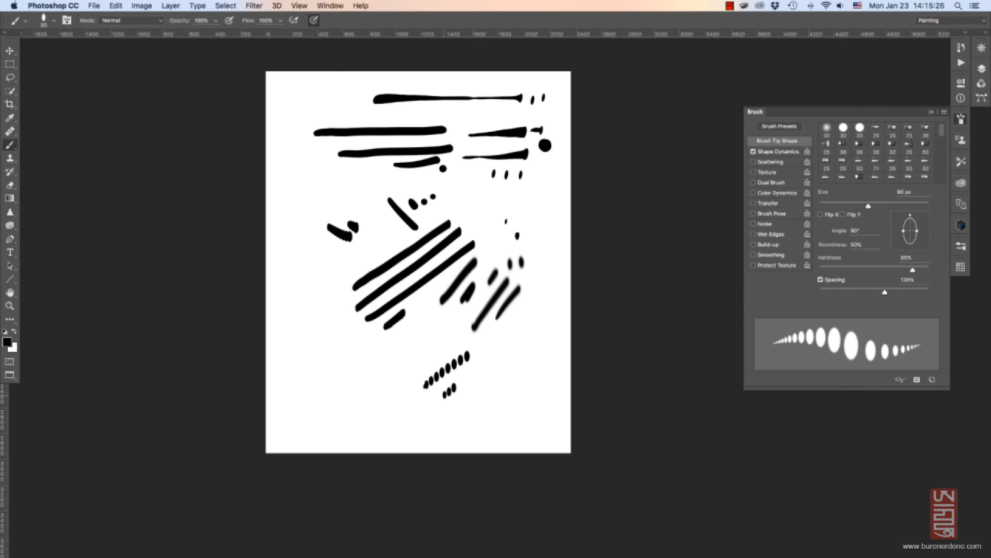
pyautogui.moveTo(885, 291); pyautogui.dragTo(908, 292)
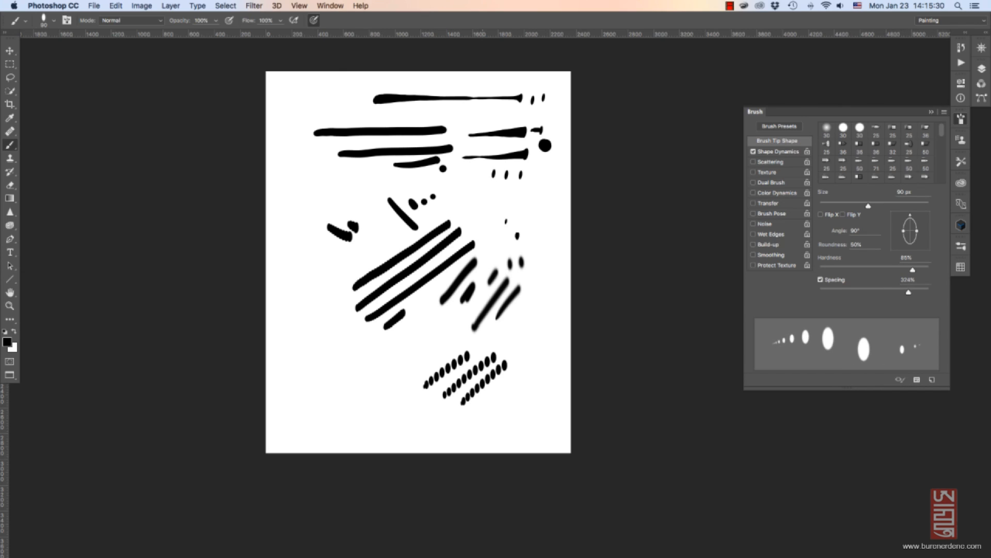
pyautogui.moveTo(354, 388)
pyautogui.mouseDown()
pyautogui.moveTo(439, 330)
pyautogui.moveTo(449, 333)
pyautogui.mouseUp()
pyautogui.moveTo(379, 402)
pyautogui.mouseDown()
pyautogui.moveTo(448, 346)
pyautogui.moveTo(388, 417)
pyautogui.moveTo(439, 407)
pyautogui.mouseUp()
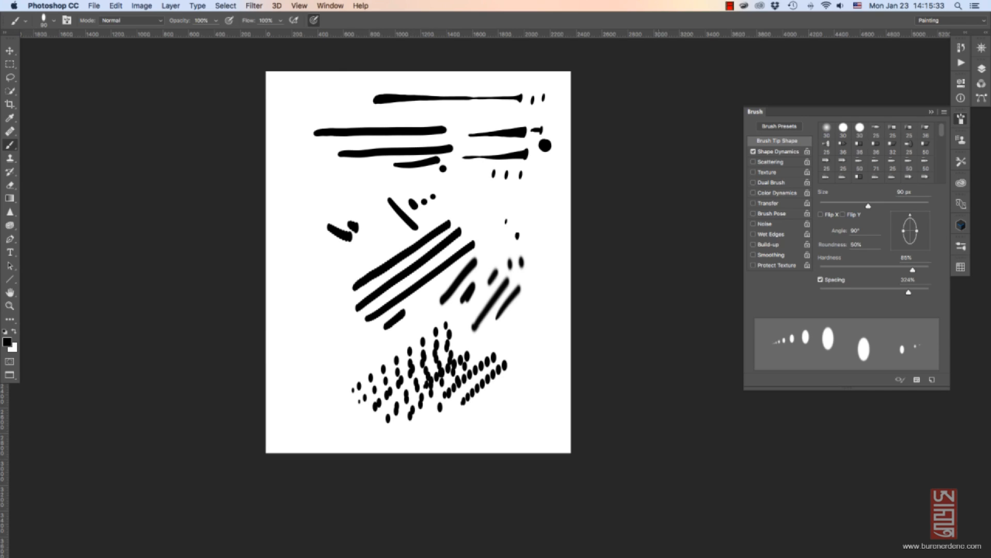
# Reduce the spacing to 18% for a zigzag scribble on the right, and paint another at 60 px with 23% spacing.
pyautogui.moveTo(908, 292); pyautogui.dragTo(827, 292)
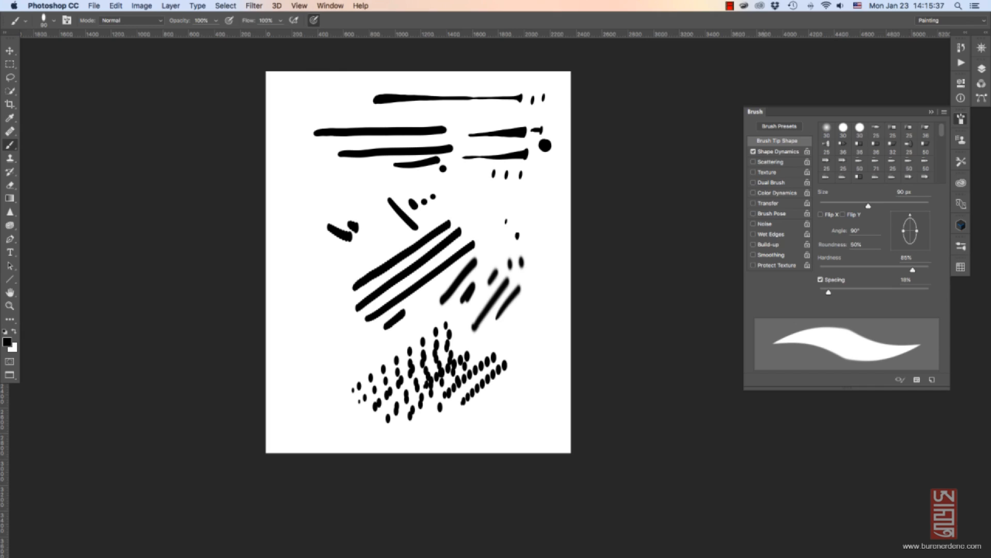
pyautogui.moveTo(513, 222)
pyautogui.mouseDown()
pyautogui.moveTo(525, 208)
pyautogui.moveTo(541, 230)
pyautogui.mouseUp()
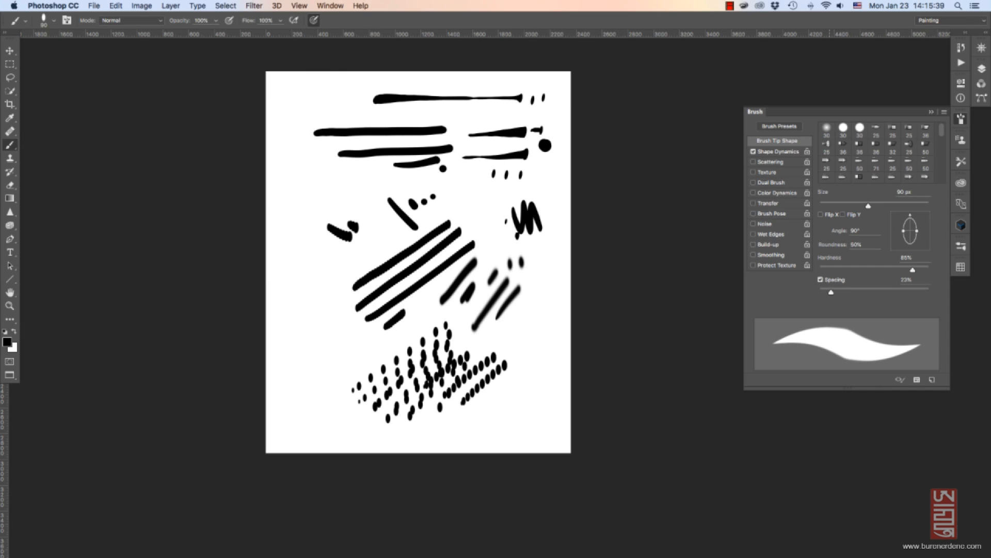
pyautogui.press('[')
pyautogui.press('[')
pyautogui.press('[')
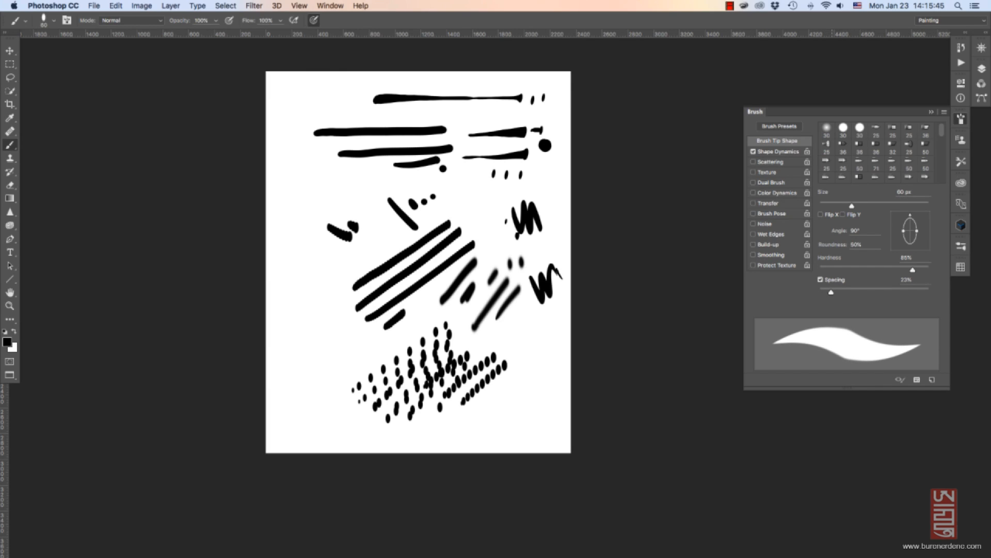
# Set the flow to 18%, enlarge the brush to 150 px and paint two soft patches on the lower left.
pyautogui.click(281, 20)
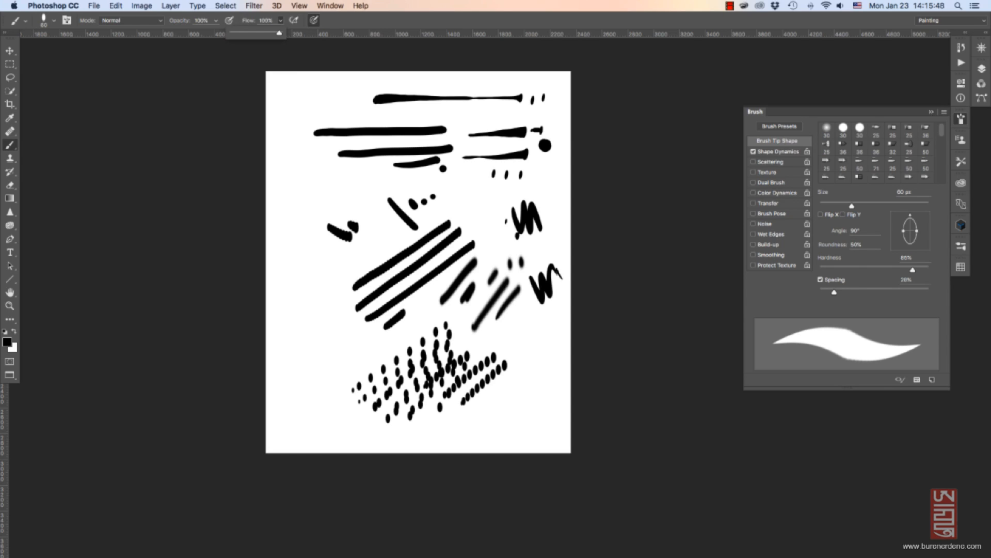
pyautogui.moveTo(279, 32); pyautogui.dragTo(241, 33)
pyautogui.press(']')
pyautogui.press(']')
pyautogui.press(']')
pyautogui.press(']')
pyautogui.press(']')
pyautogui.press(']')
pyautogui.moveTo(305, 325)
pyautogui.mouseDown()
pyautogui.moveTo(311, 380)
pyautogui.moveTo(324, 347)
pyautogui.mouseUp()
pyautogui.moveTo(336, 345); pyautogui.dragTo(349, 344)
# Restore the flow to 100% and scribble a solid patch above the soft ones.
pyautogui.click(280, 20)
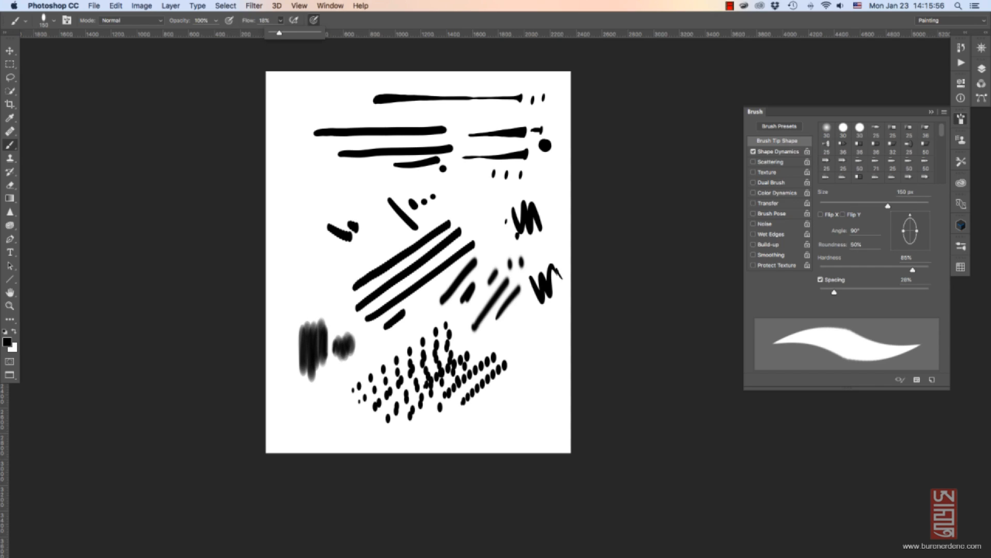
pyautogui.moveTo(280, 33); pyautogui.dragTo(318, 33)
pyautogui.moveTo(287, 310)
pyautogui.mouseDown()
pyautogui.moveTo(305, 281)
pyautogui.moveTo(319, 292)
pyautogui.mouseUp()
# Lower the flow to 19% and compare upper-left diagonal scribbles, one with increased spacing and one at 1% spacing.
pyautogui.click(280, 20)
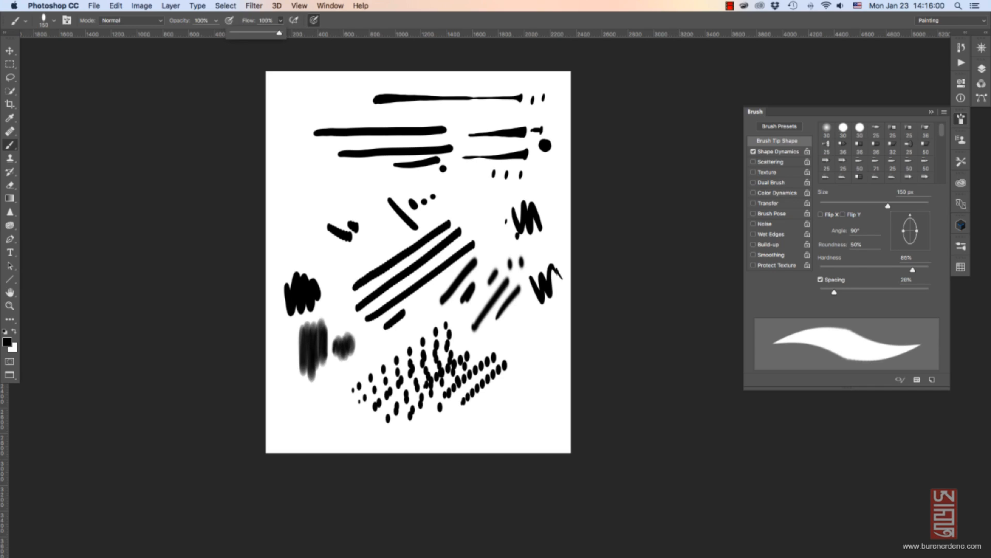
pyautogui.moveTo(280, 32); pyautogui.dragTo(241, 33)
pyautogui.moveTo(834, 292); pyautogui.dragTo(843, 293)
pyautogui.moveTo(289, 230)
pyautogui.mouseDown()
pyautogui.moveTo(323, 188)
pyautogui.moveTo(297, 235)
pyautogui.moveTo(326, 203)
pyautogui.mouseUp()
pyautogui.moveTo(843, 293); pyautogui.dragTo(819, 292)
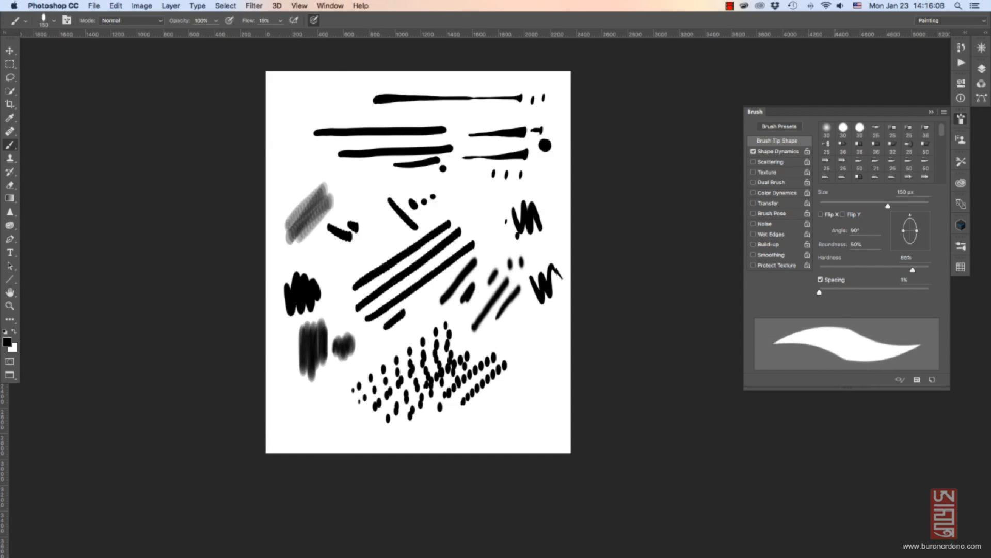
pyautogui.moveTo(279, 209)
pyautogui.mouseDown()
pyautogui.moveTo(291, 193)
pyautogui.moveTo(310, 198)
pyautogui.moveTo(330, 174)
pyautogui.mouseUp()
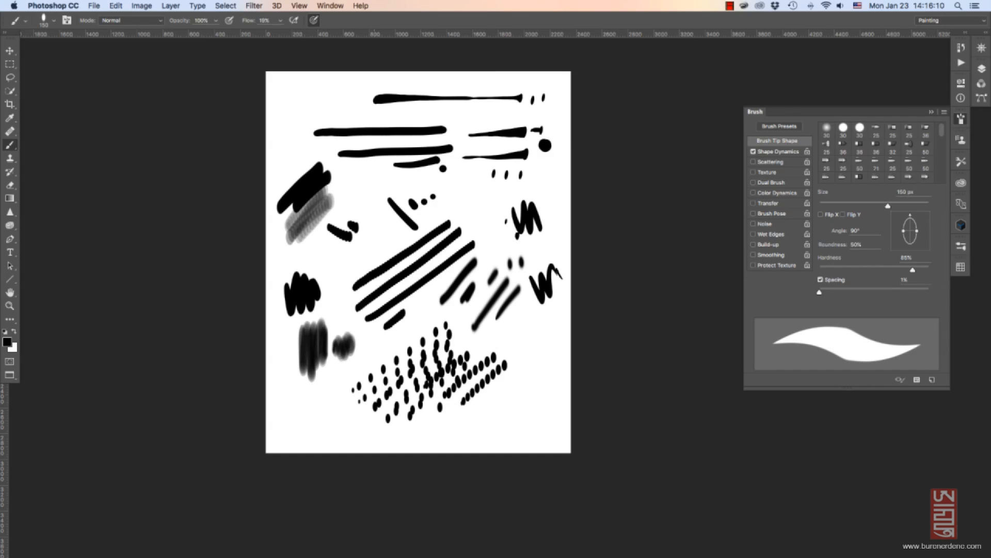
# Scribble patches along the canvas's right side at 34% spacing, and add more below while increasing the spacing twice.
pyautogui.moveTo(819, 292); pyautogui.dragTo(837, 292)
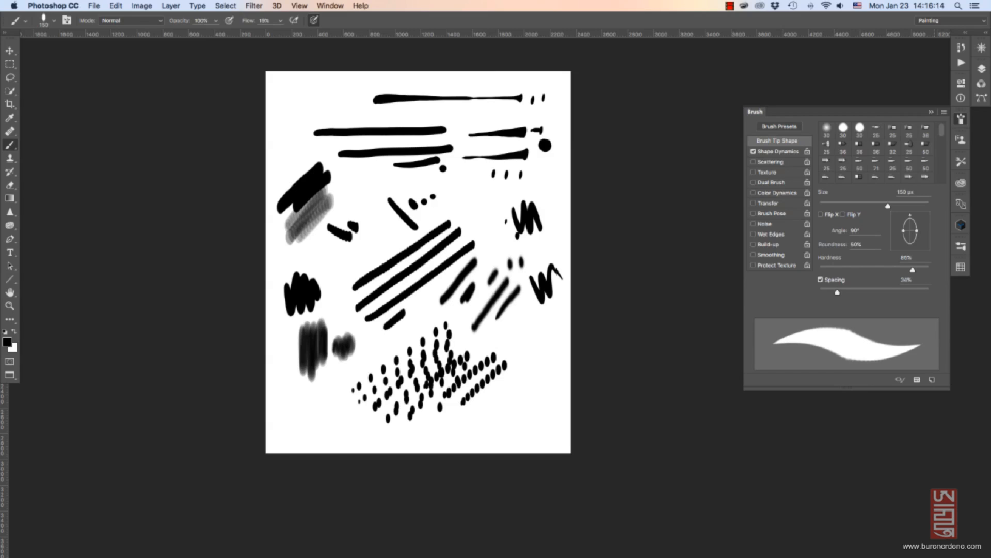
pyautogui.moveTo(474, 227)
pyautogui.mouseDown()
pyautogui.moveTo(535, 182)
pyautogui.moveTo(556, 170)
pyautogui.mouseUp()
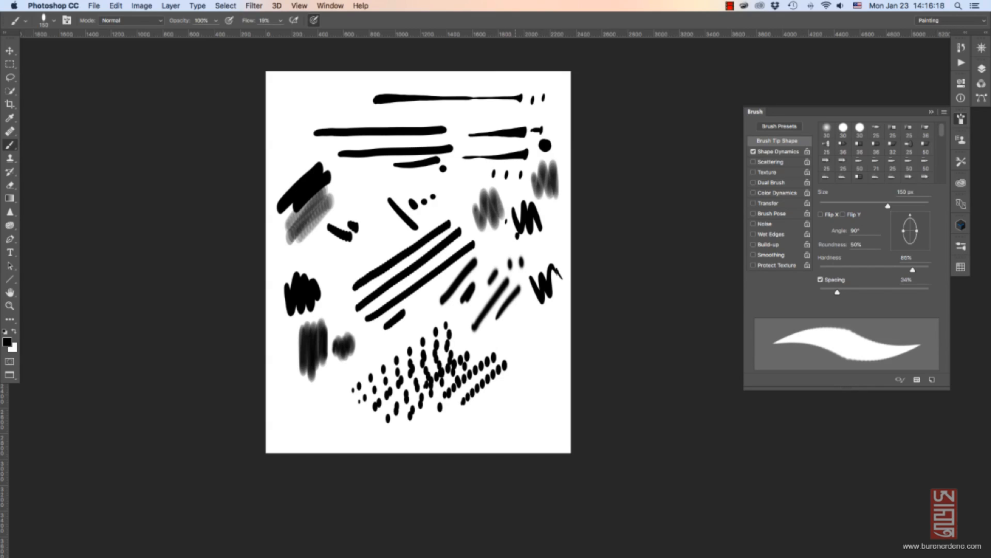
pyautogui.moveTo(516, 374); pyautogui.dragTo(539, 356)
pyautogui.moveTo(837, 292); pyautogui.dragTo(858, 292)
pyautogui.moveTo(518, 405); pyautogui.dragTo(552, 371)
pyautogui.moveTo(859, 292); pyautogui.dragTo(880, 292)
pyautogui.moveTo(526, 444)
pyautogui.mouseDown()
pyautogui.moveTo(537, 418)
pyautogui.moveTo(565, 402)
pyautogui.mouseUp()
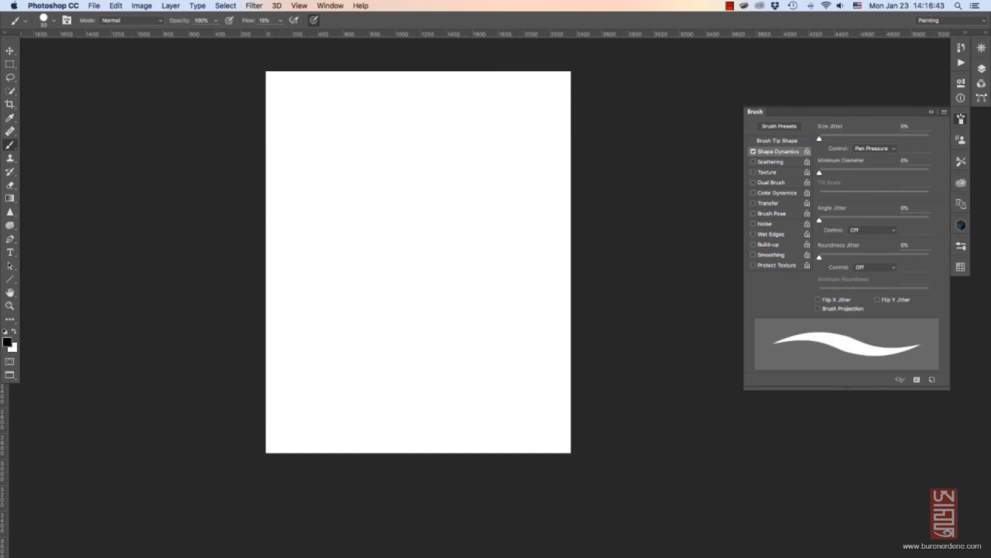
# Switch from the tip shape to the Shape Dynamics settings and enlarge the brush to 70 px.
pyautogui.click(776, 141)
pyautogui.click(777, 152)
pyautogui.press(']')
pyautogui.press(']')
pyautogui.press(']')
pyautogui.press(']')
pyautogui.press(']')
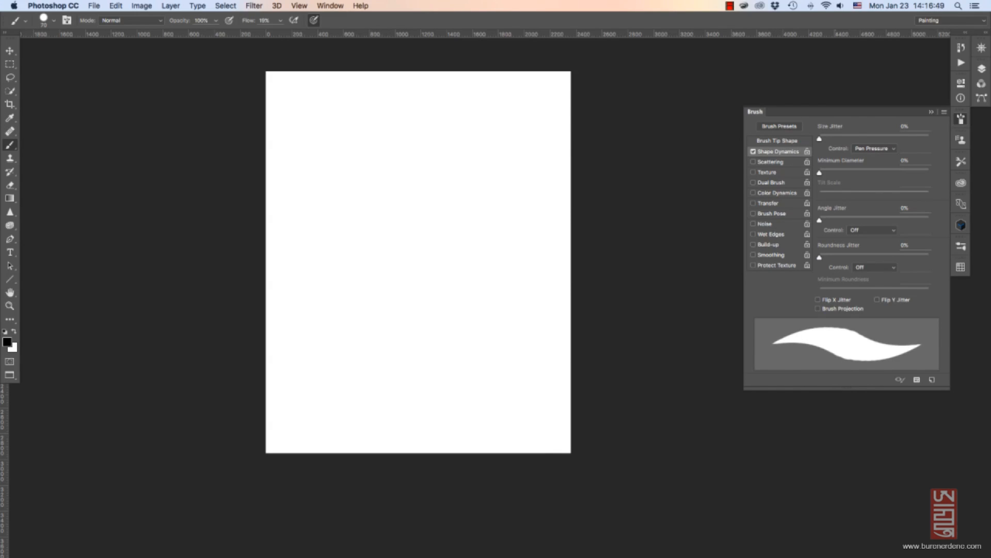
# Set the size jitter to 32% and the flow to 100%, and paint two long diagonal strokes with a 125 px brush.
pyautogui.moveTo(819, 138); pyautogui.dragTo(855, 138)
pyautogui.click(320, 233)
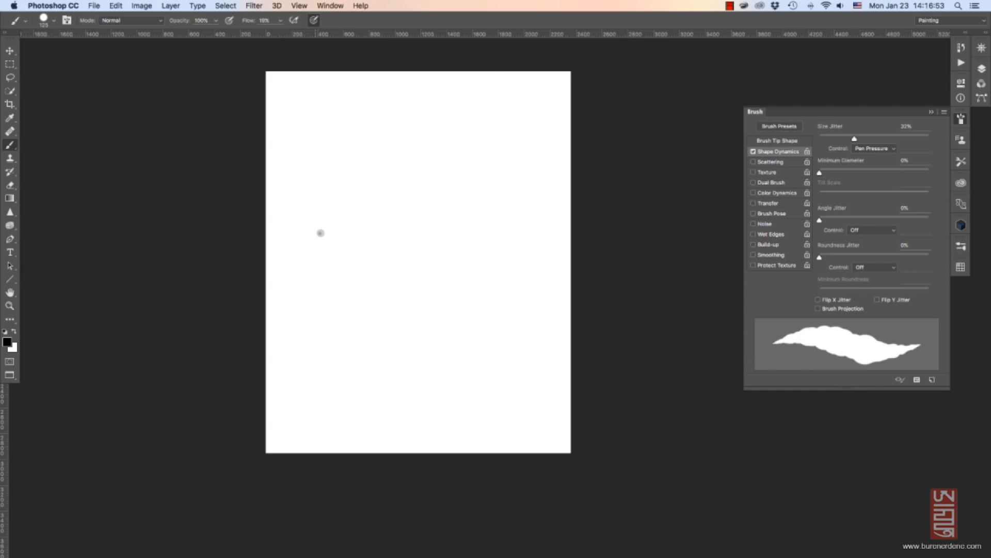
pyautogui.click(280, 21)
pyautogui.moveTo(278, 33); pyautogui.dragTo(318, 33)
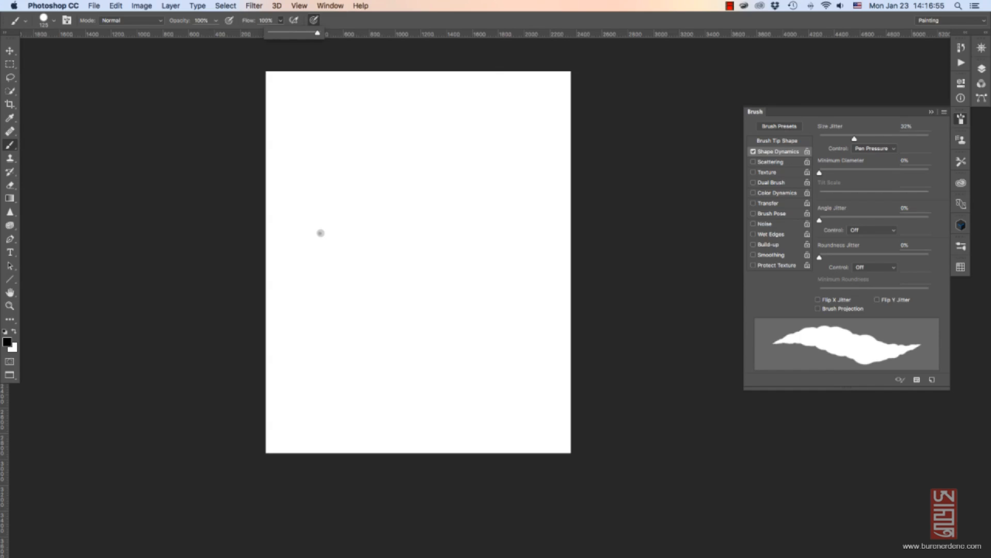
pyautogui.moveTo(313, 292); pyautogui.dragTo(483, 108)
pyautogui.moveTo(321, 353); pyautogui.dragTo(508, 136)
# Raise the size jitter to 69% and paint two long, thinner diagonal strokes to the right of the previous pair.
pyautogui.moveTo(900, 137); pyautogui.dragTo(896, 138)
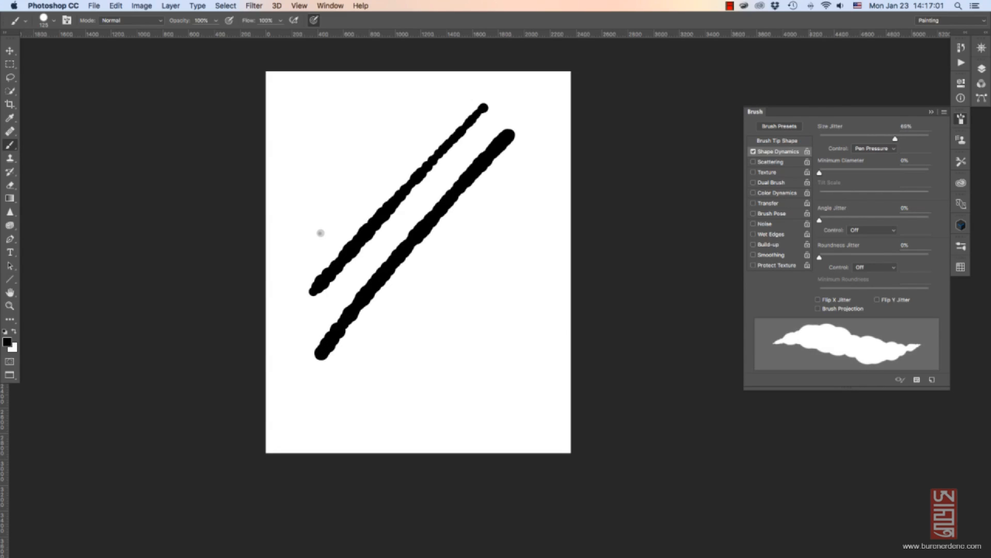
pyautogui.moveTo(350, 370); pyautogui.dragTo(547, 129)
pyautogui.moveTo(382, 390); pyautogui.dragTo(540, 182)
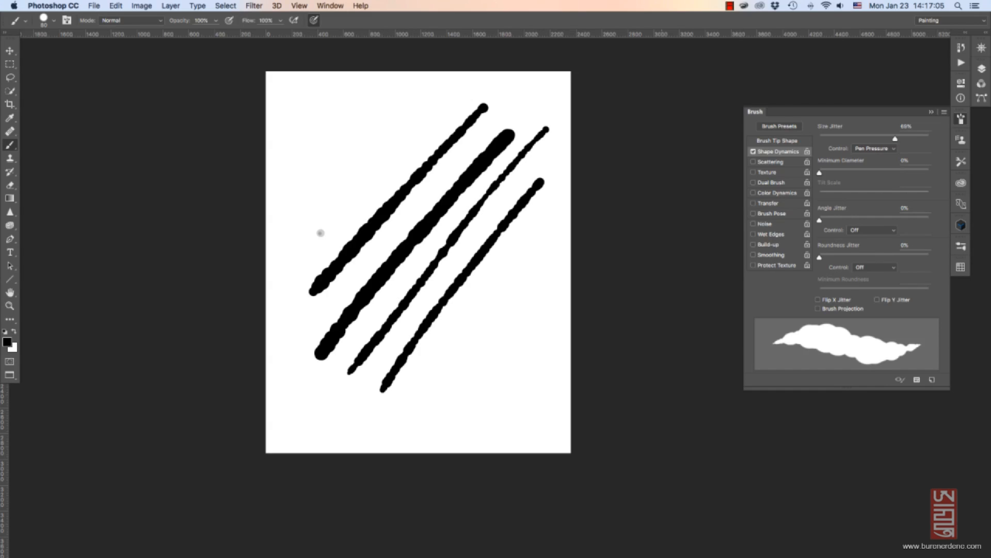
# Reset the size jitter to 0% and paint three smooth pressure-tapered diagonal strokes on the upper left.
pyautogui.moveTo(896, 138); pyautogui.dragTo(819, 139)
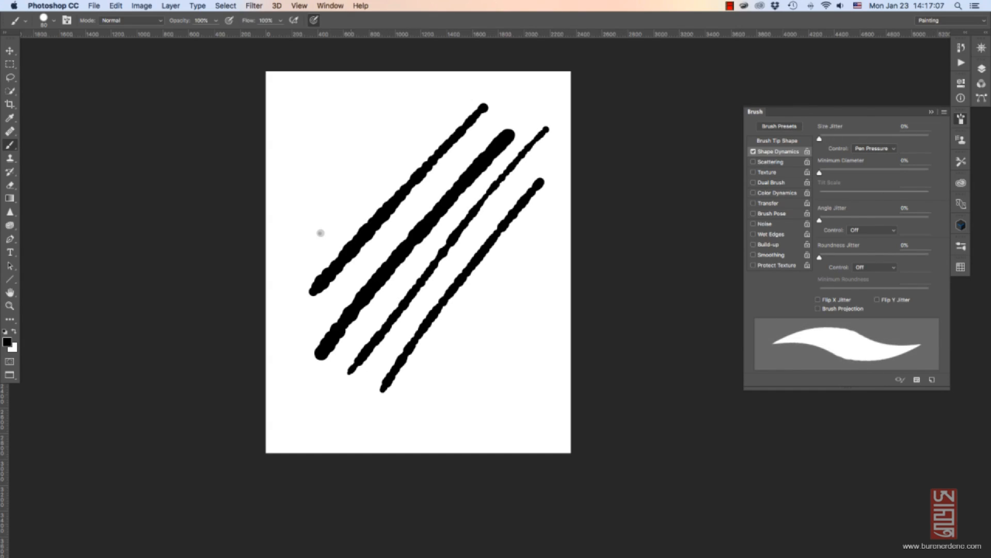
pyautogui.moveTo(303, 269); pyautogui.dragTo(453, 95)
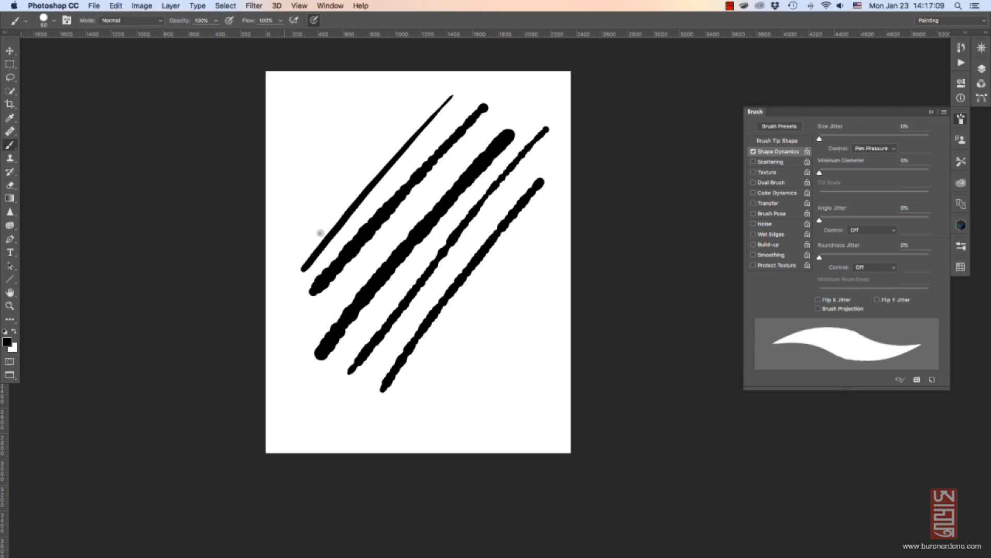
pyautogui.moveTo(282, 251); pyautogui.dragTo(434, 86)
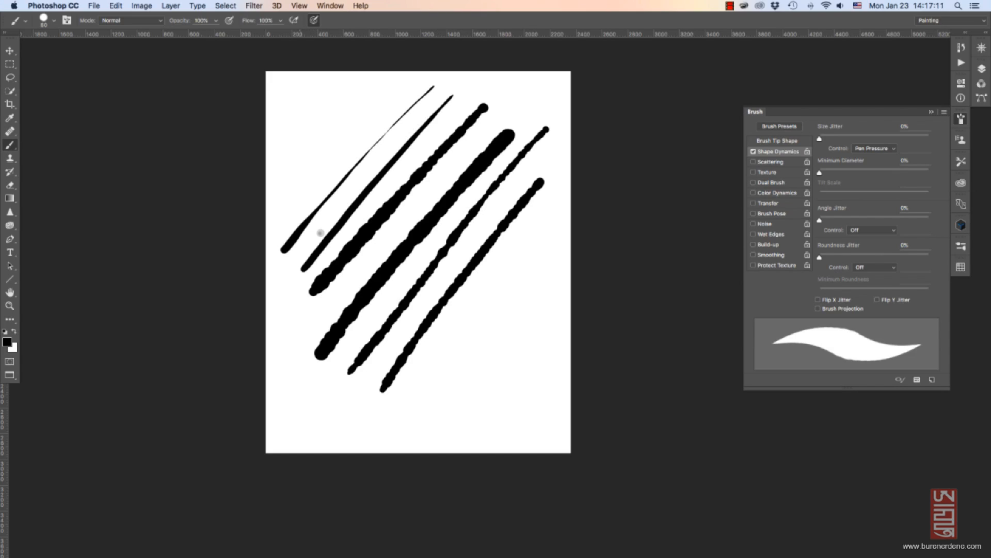
pyautogui.moveTo(295, 260); pyautogui.dragTo(443, 92)
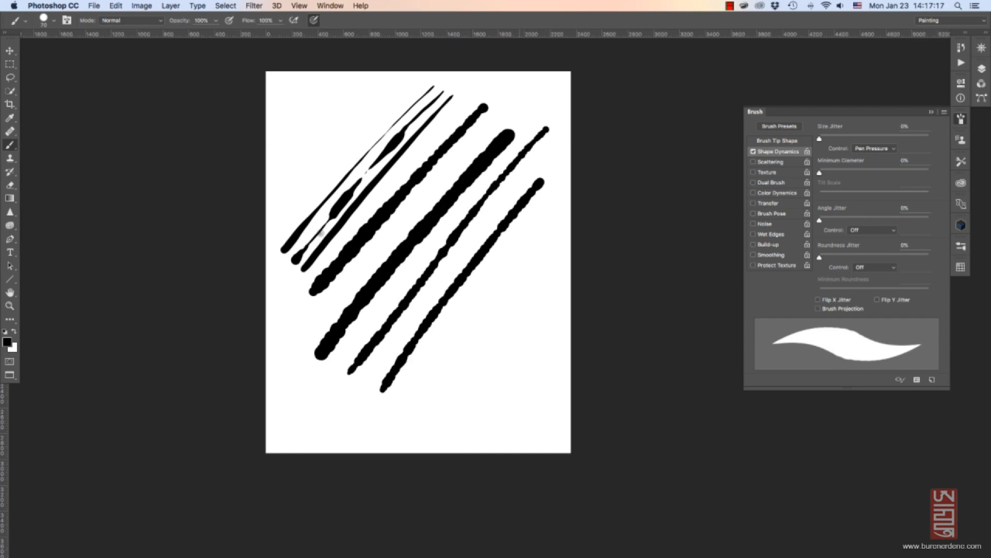
# Reduce the brush to 50 px, set the minimum diameter to 50% and paint a short and a long diagonal stroke in the lower right of the page.
pyautogui.press('[')
pyautogui.press('[')
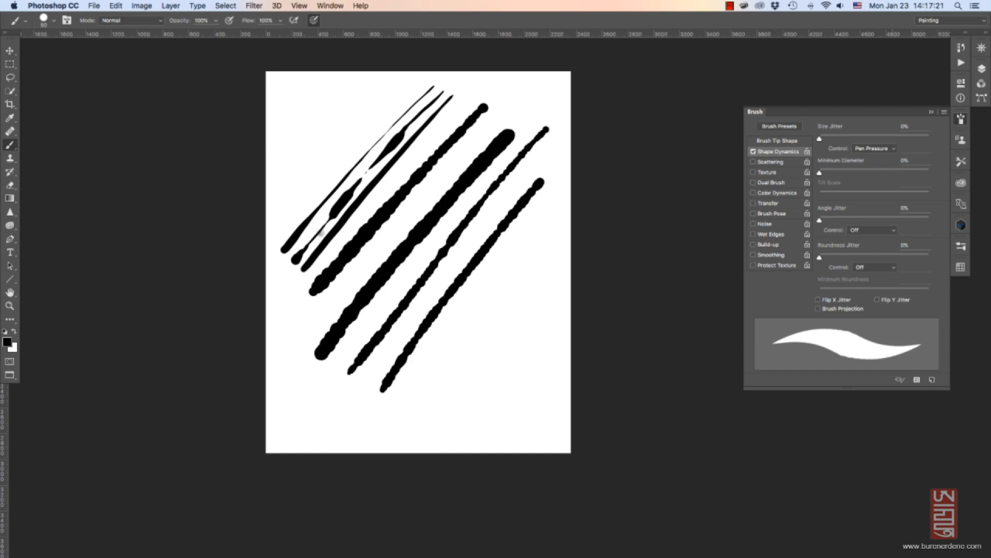
pyautogui.click(877, 172)
pyautogui.moveTo(877, 172); pyautogui.dragTo(875, 172)
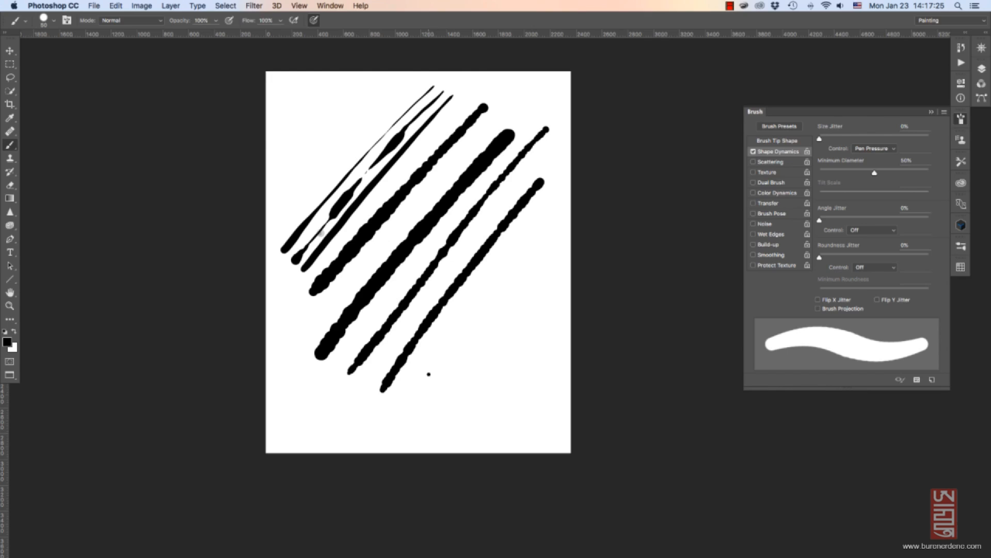
pyautogui.moveTo(428, 374); pyautogui.dragTo(453, 346)
pyautogui.moveTo(438, 388); pyautogui.dragTo(559, 251)
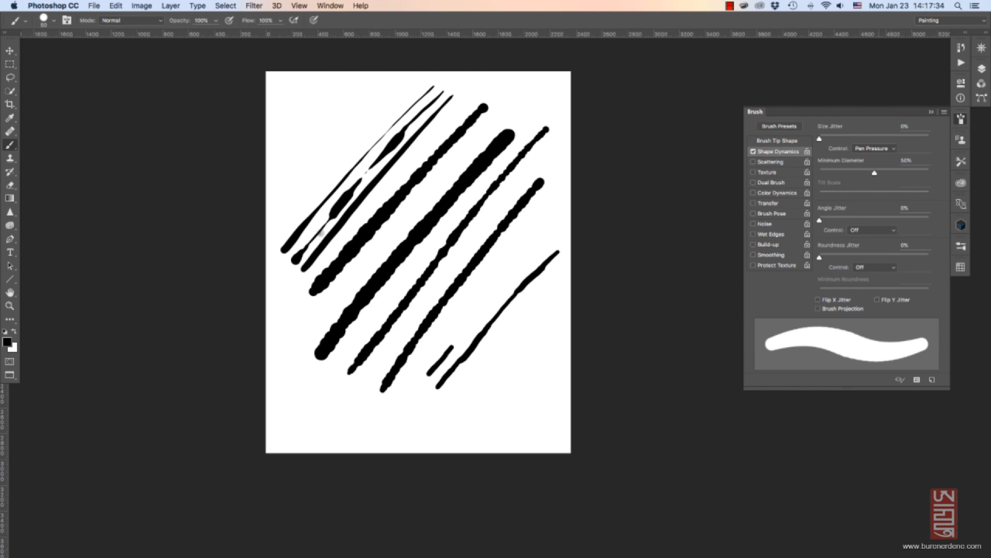
# Set the minimum diameter to 11%, reduce the brush to 40 px and paint a thin diagonal stroke above the short one.
pyautogui.moveTo(874, 173)
pyautogui.mouseDown()
pyautogui.moveTo(820, 172)
pyautogui.moveTo(832, 172)
pyautogui.mouseUp()
pyautogui.press('[')
pyautogui.press('[')
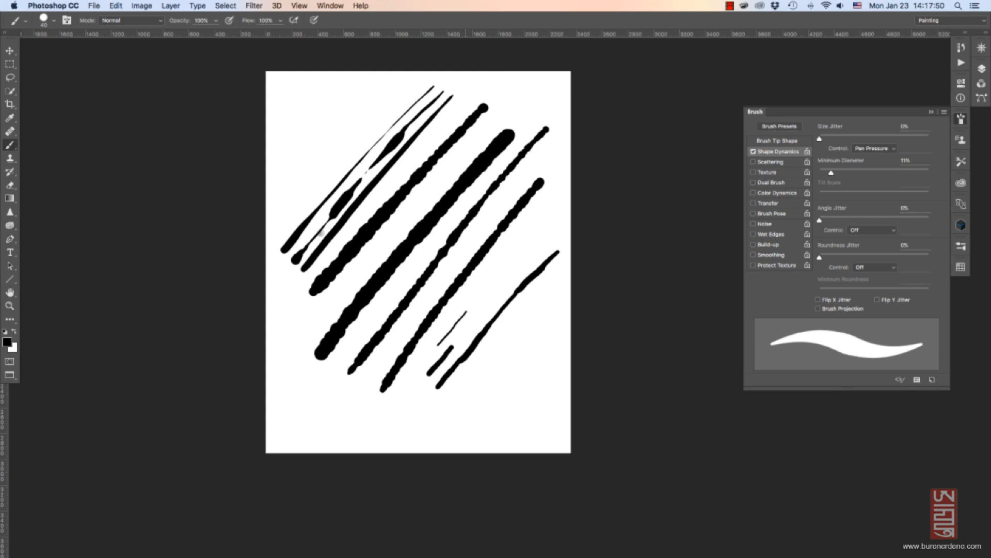
pyautogui.moveTo(470, 306); pyautogui.dragTo(520, 246)
# Paint one lower-right diagonal stroke with the minimum diameter at 0% and another at 21%, and reset the minimum diameter to 0%.
pyautogui.moveTo(831, 173); pyautogui.dragTo(807, 173)
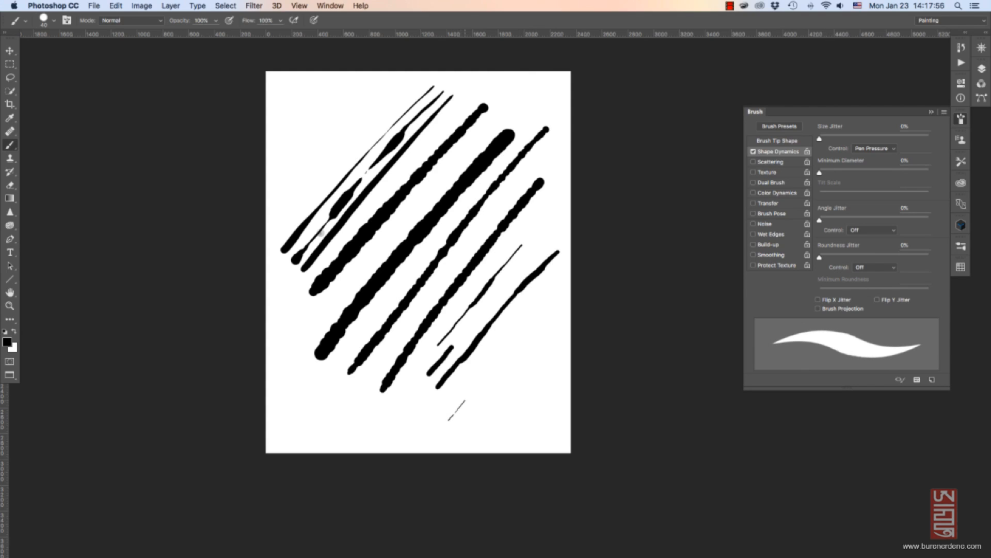
pyautogui.moveTo(482, 377); pyautogui.dragTo(563, 277)
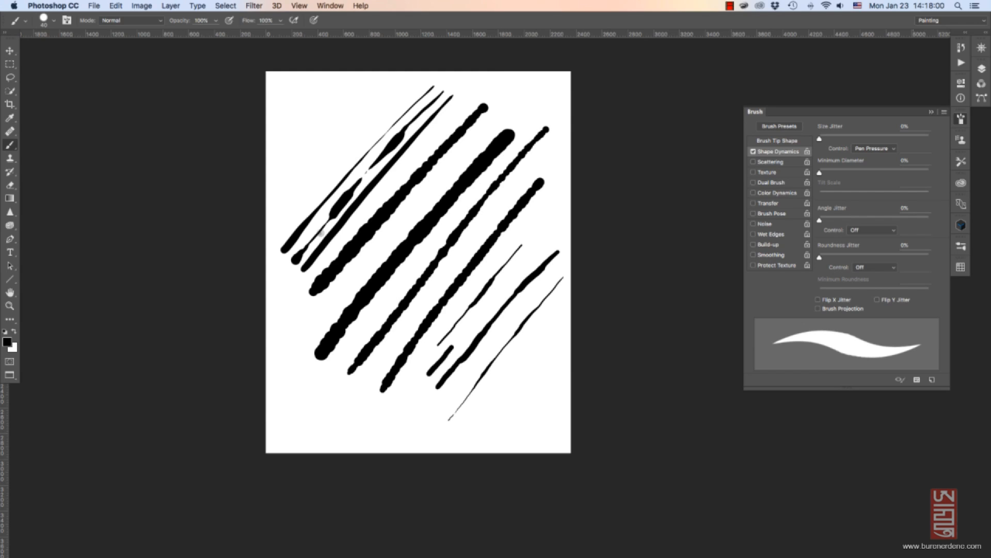
pyautogui.moveTo(820, 172); pyautogui.dragTo(842, 172)
pyautogui.moveTo(466, 424); pyautogui.dragTo(565, 306)
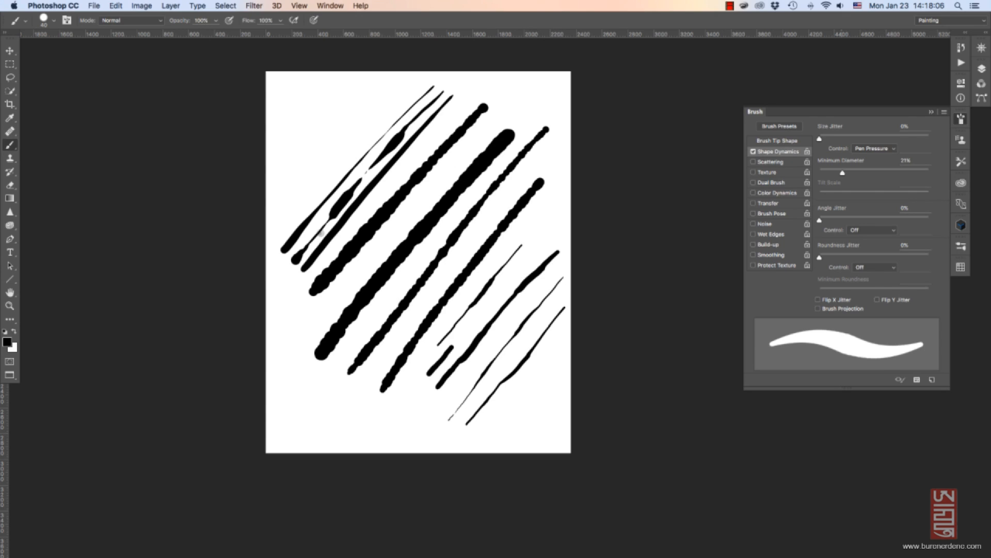
pyautogui.moveTo(843, 173); pyautogui.dragTo(819, 172)
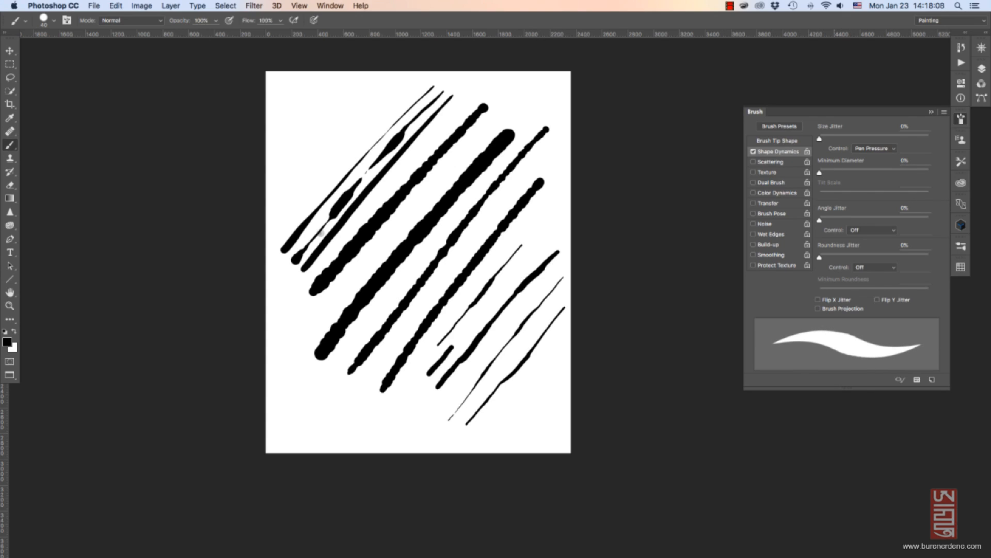
# Shape the brush tip into a tilted ellipse with a 118° angle and 36% roundness, and set its spacing to 41%.
pyautogui.moveTo(820, 220)
pyautogui.mouseDown()
pyautogui.moveTo(872, 221)
pyautogui.moveTo(819, 220)
pyautogui.mouseUp()
pyautogui.click(778, 141)
pyautogui.moveTo(926, 231)
pyautogui.mouseDown()
pyautogui.moveTo(901, 244)
pyautogui.moveTo(918, 238)
pyautogui.moveTo(897, 231)
pyautogui.moveTo(904, 217)
pyautogui.mouseUp()
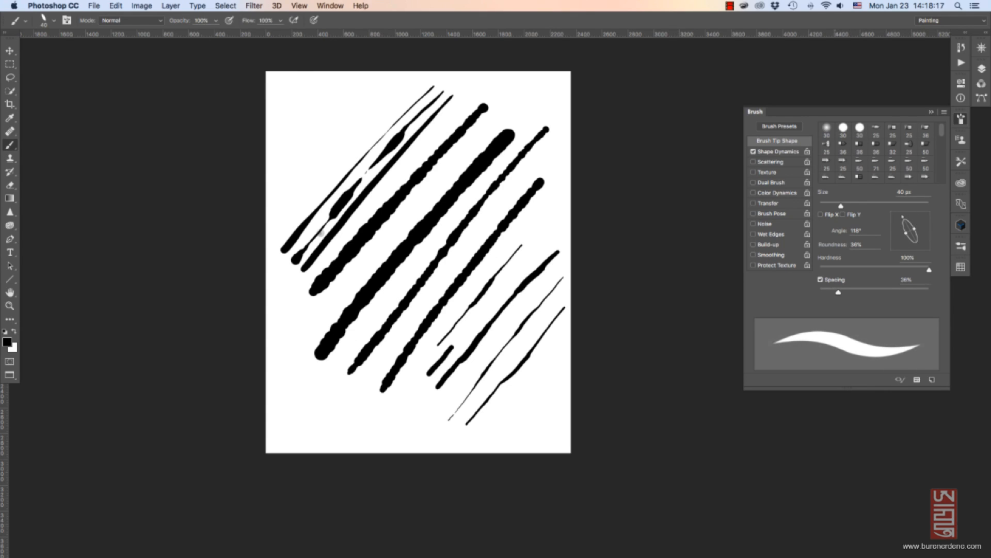
pyautogui.moveTo(838, 292); pyautogui.dragTo(841, 292)
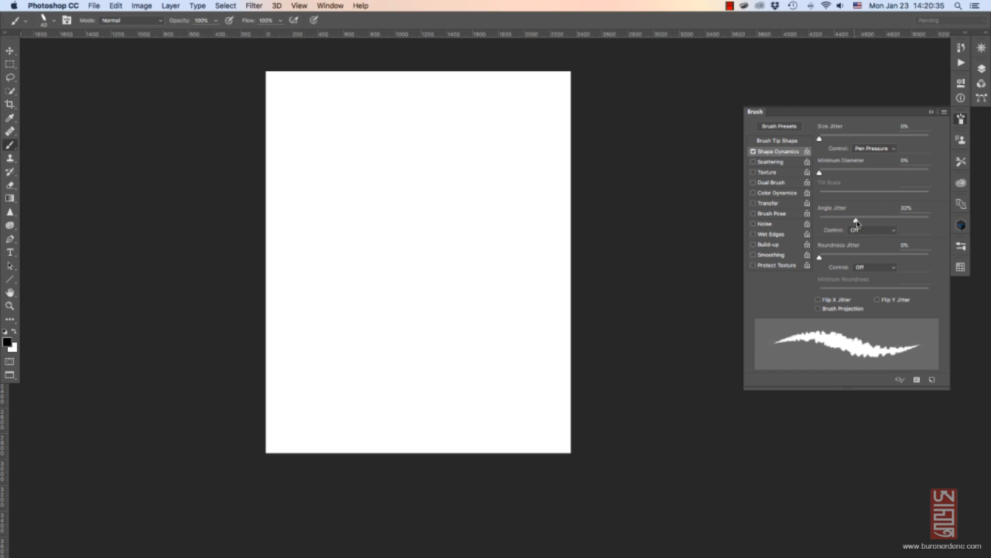
# Set the angle jitter to 50%, enlarge the brush to 90 px and paint two rough horizontal strokes on the blank page.
pyautogui.moveTo(858, 223)
pyautogui.mouseDown()
pyautogui.moveTo(896, 221)
pyautogui.moveTo(816, 221)
pyautogui.moveTo(943, 221)
pyautogui.moveTo(875, 222)
pyautogui.mouseUp()
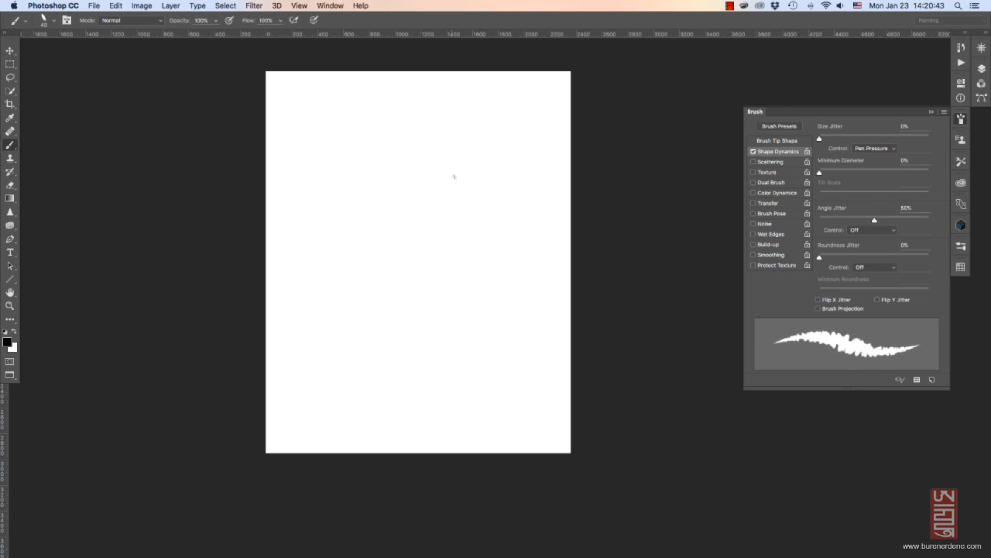
pyautogui.press(']')
pyautogui.press(']')
pyautogui.press(']')
pyautogui.press(']')
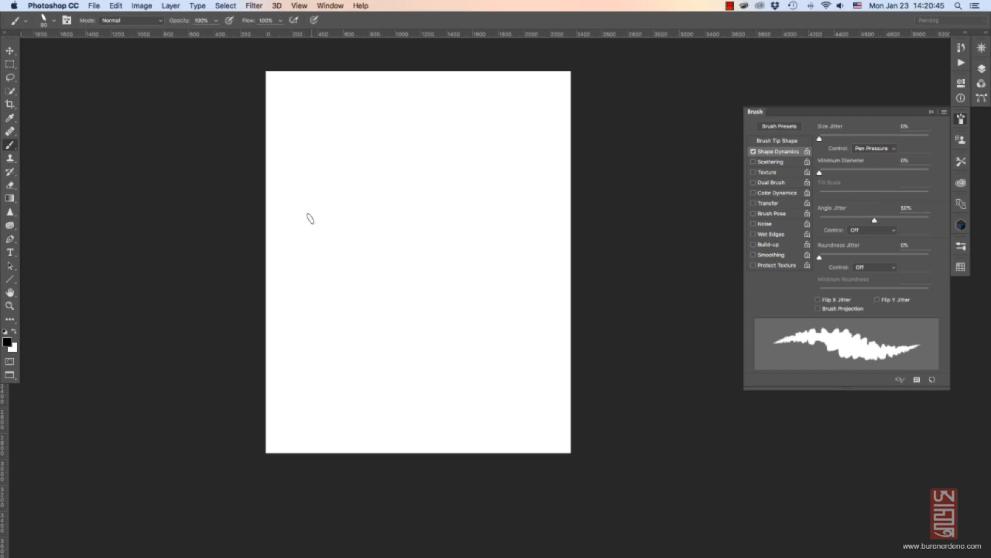
pyautogui.moveTo(310, 216); pyautogui.dragTo(524, 212)
pyautogui.moveTo(289, 281); pyautogui.dragTo(436, 275)
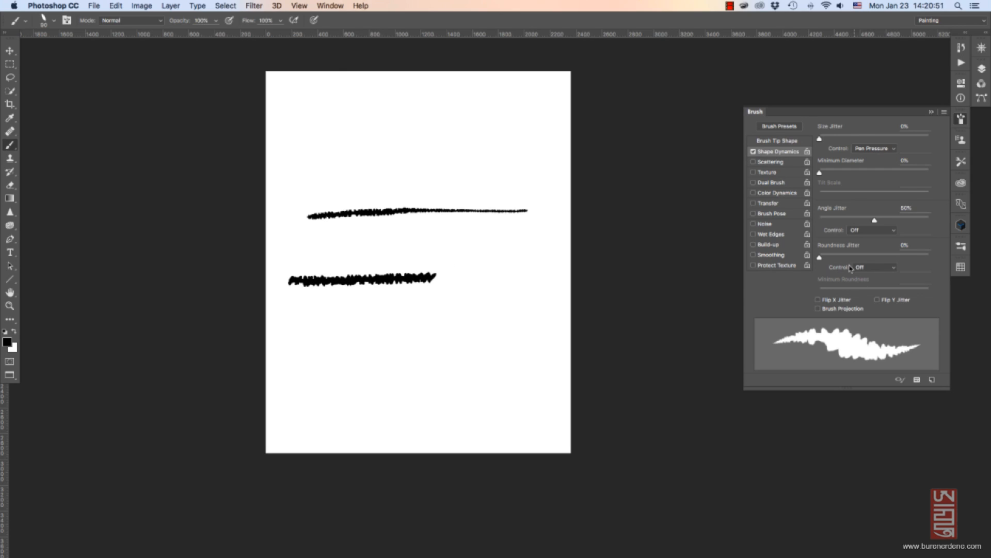
# Paint three more horizontal strokes with the angle jitter at 4%, 0% and 100%: two below the existing pair and the last above it.
pyautogui.moveTo(852, 221); pyautogui.dragTo(824, 221)
pyautogui.moveTo(284, 323); pyautogui.dragTo(440, 325)
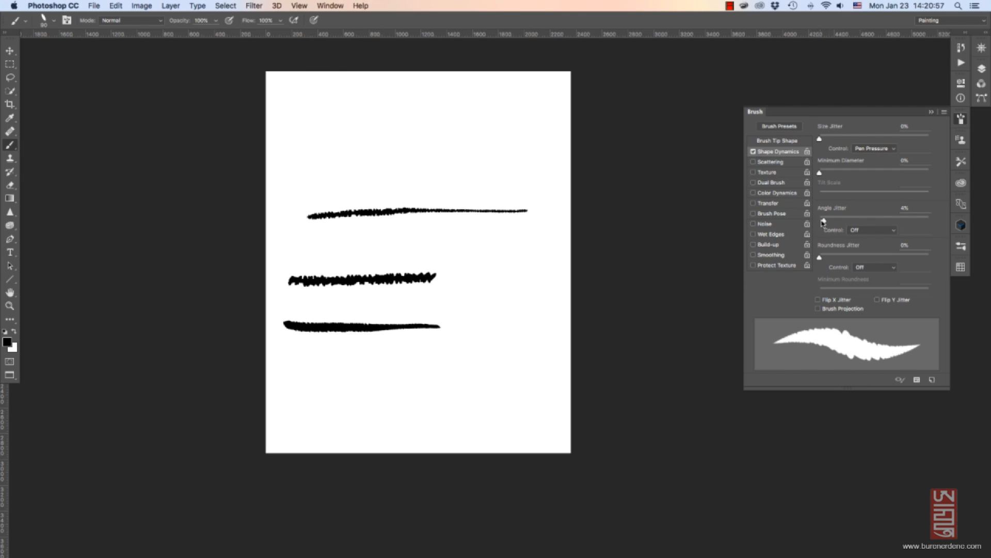
pyautogui.moveTo(823, 220); pyautogui.dragTo(820, 221)
pyautogui.moveTo(312, 365); pyautogui.dragTo(501, 366)
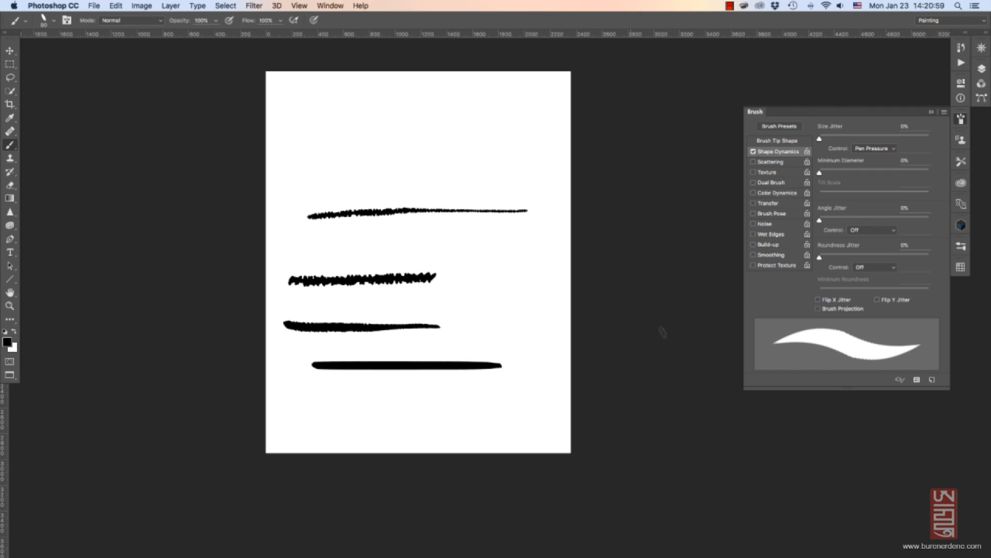
pyautogui.moveTo(893, 220); pyautogui.dragTo(930, 221)
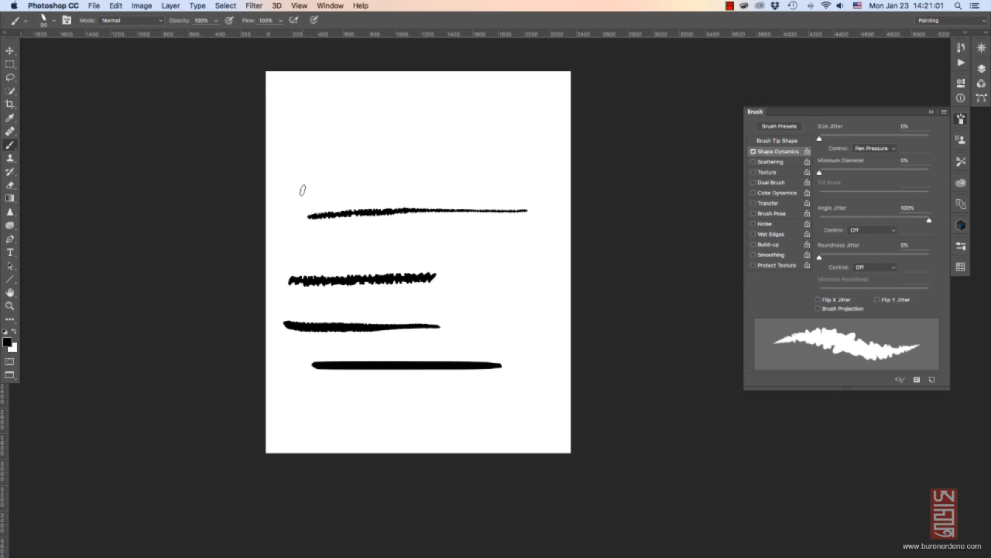
pyautogui.moveTo(302, 189); pyautogui.dragTo(532, 188)
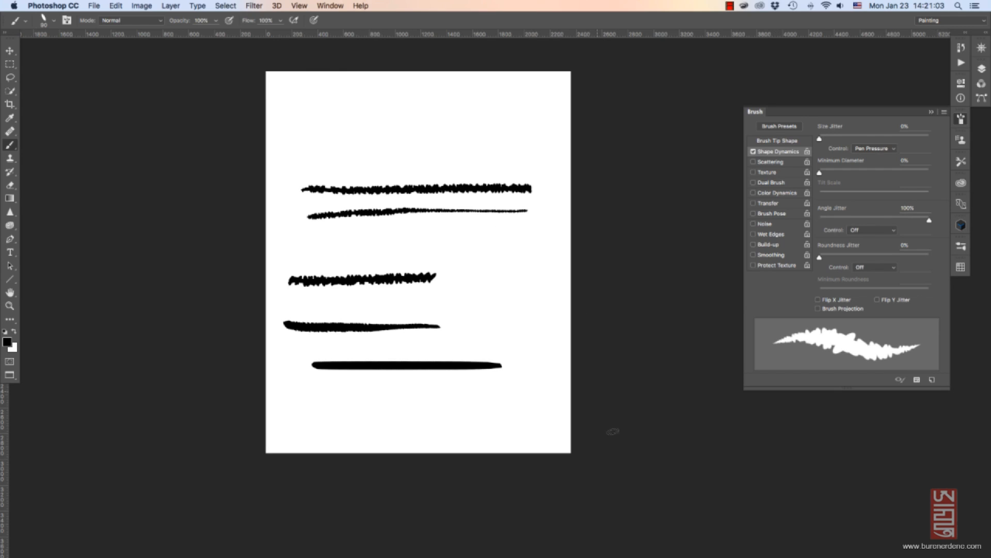
# Return to the tip shape settings and restore the elliptical brush tip to 100% roundness.
pyautogui.moveTo(819, 257); pyautogui.dragTo(817, 257)
pyautogui.click(782, 140)
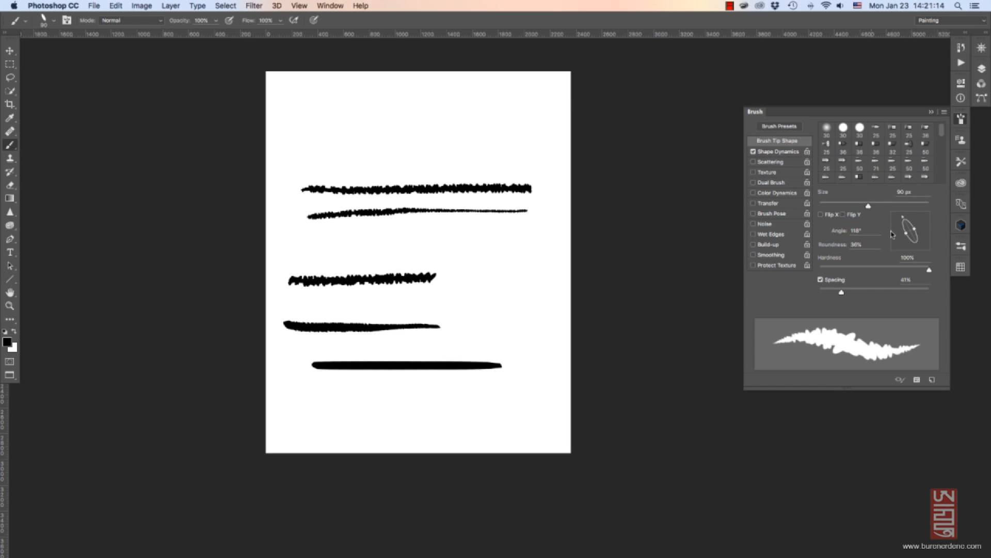
pyautogui.moveTo(917, 232); pyautogui.dragTo(943, 219)
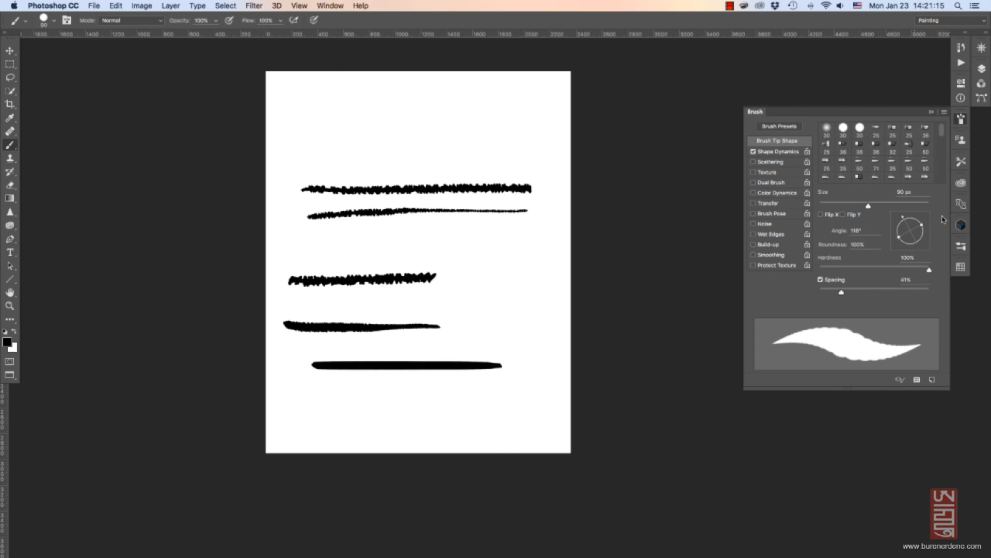
pyautogui.click(858, 245)
# Paint horizontal strokes near the top of the page with the Shape Dynamics roundness jitter at 100%, and one more with it reset to 0%.
pyautogui.click(784, 151)
pyautogui.moveTo(827, 258); pyautogui.dragTo(927, 257)
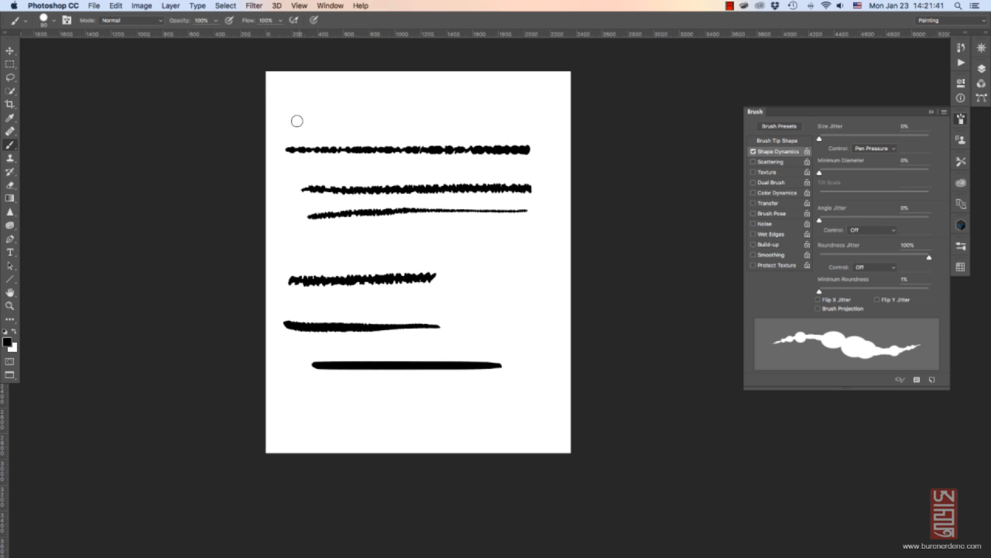
pyautogui.moveTo(295, 120); pyautogui.dragTo(526, 115)
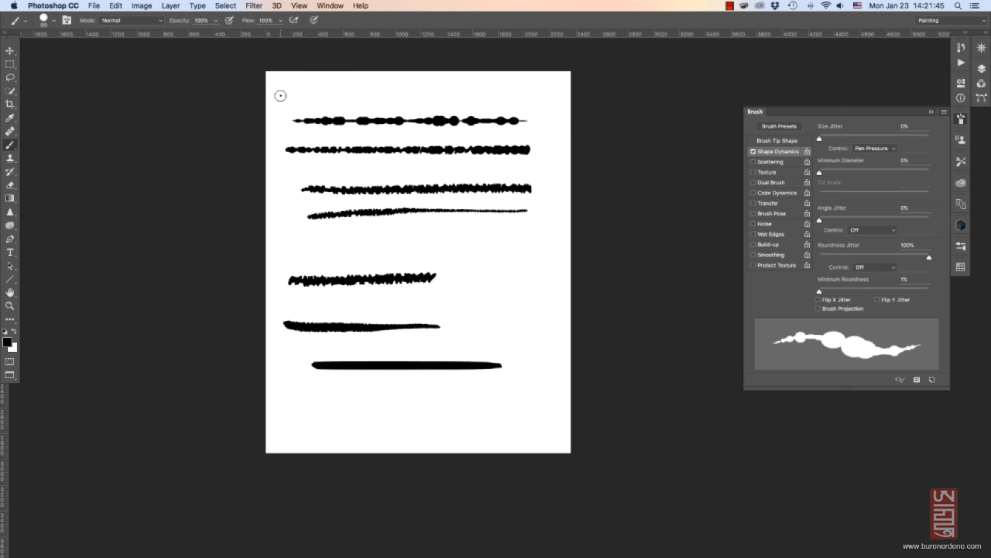
pyautogui.moveTo(279, 95); pyautogui.dragTo(552, 95)
pyautogui.moveTo(929, 257); pyautogui.dragTo(819, 257)
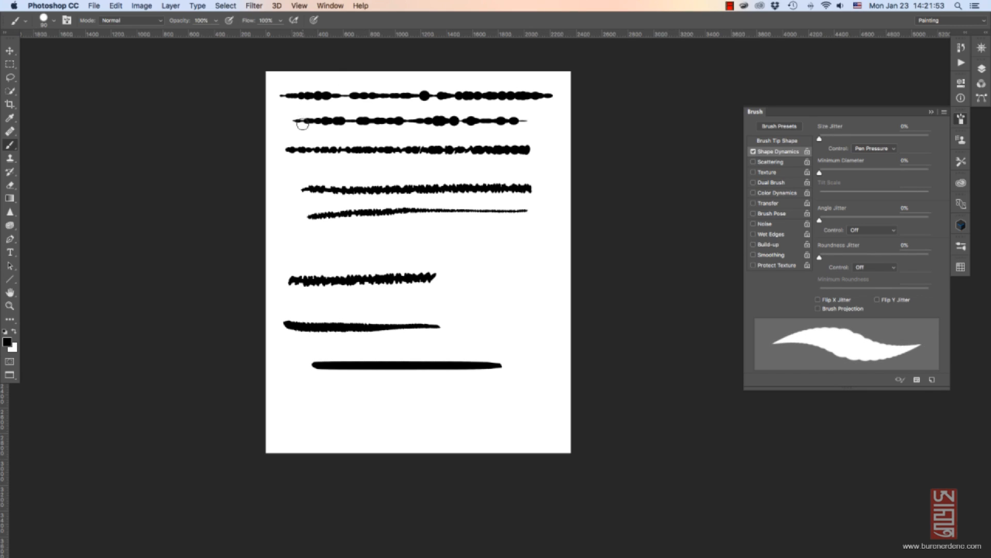
pyautogui.moveTo(285, 109); pyautogui.dragTo(546, 109)
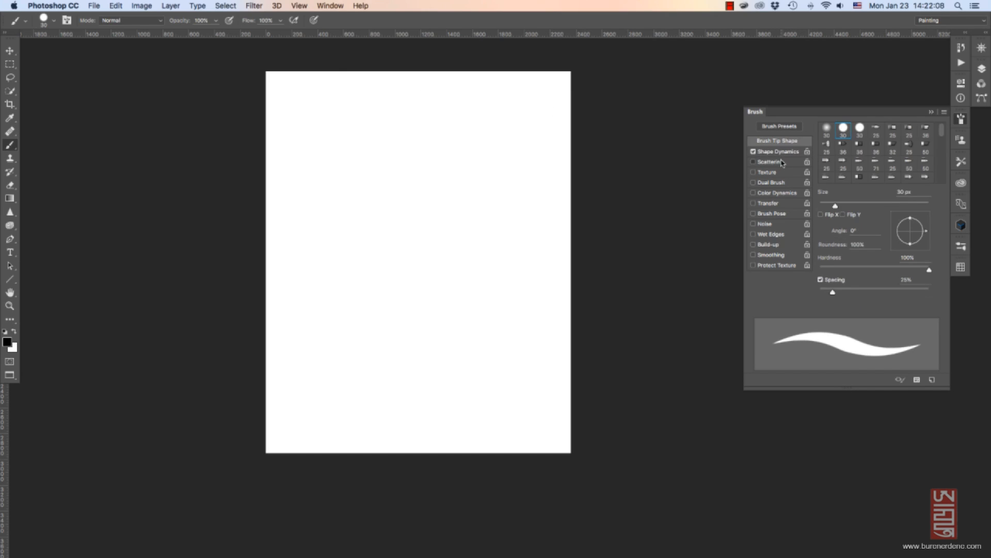
# Enable Scattering, enlarge the brush to 40 px and paint a plain horizontal stroke near the top of the page with 0% scatter.
pyautogui.click(788, 162)
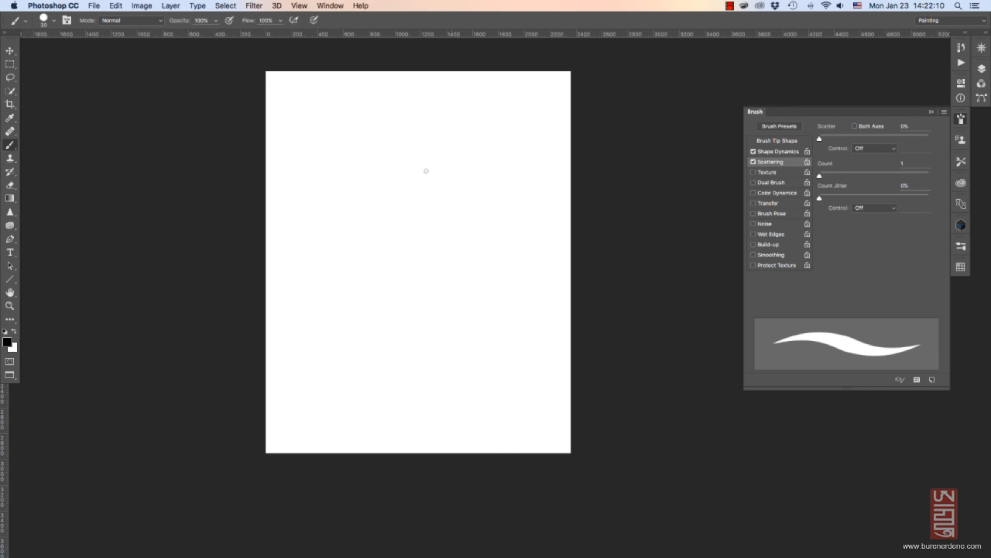
pyautogui.press(']')
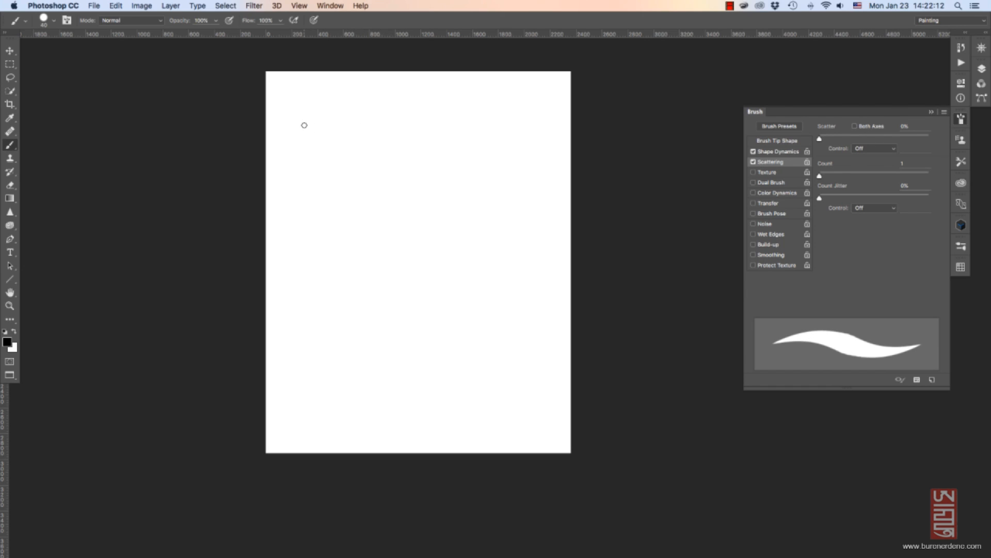
pyautogui.moveTo(304, 125); pyautogui.dragTo(497, 124)
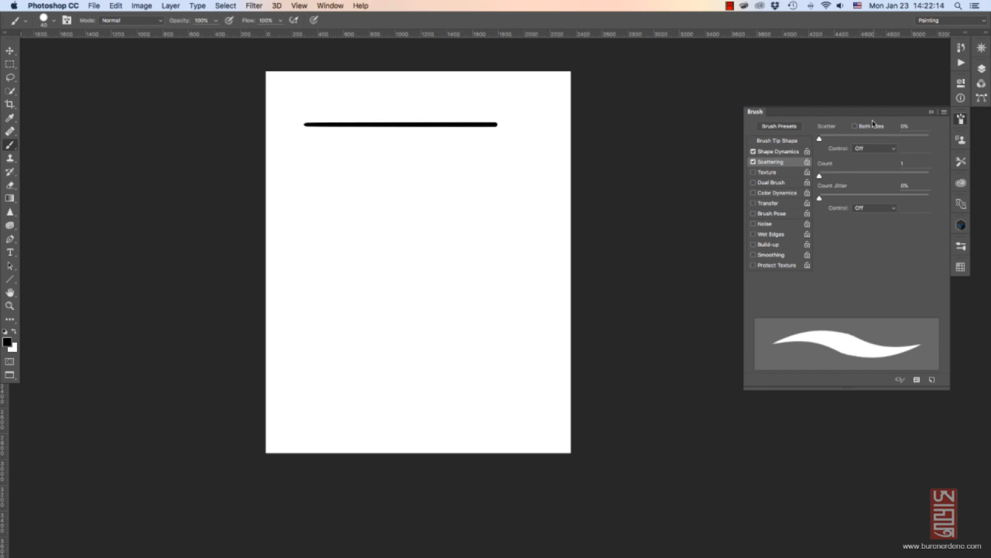
# Paint two horizontal strokes below the plain one, the first with the scatter at 521% and the second at 117%.
pyautogui.moveTo(825, 139); pyautogui.dragTo(876, 138)
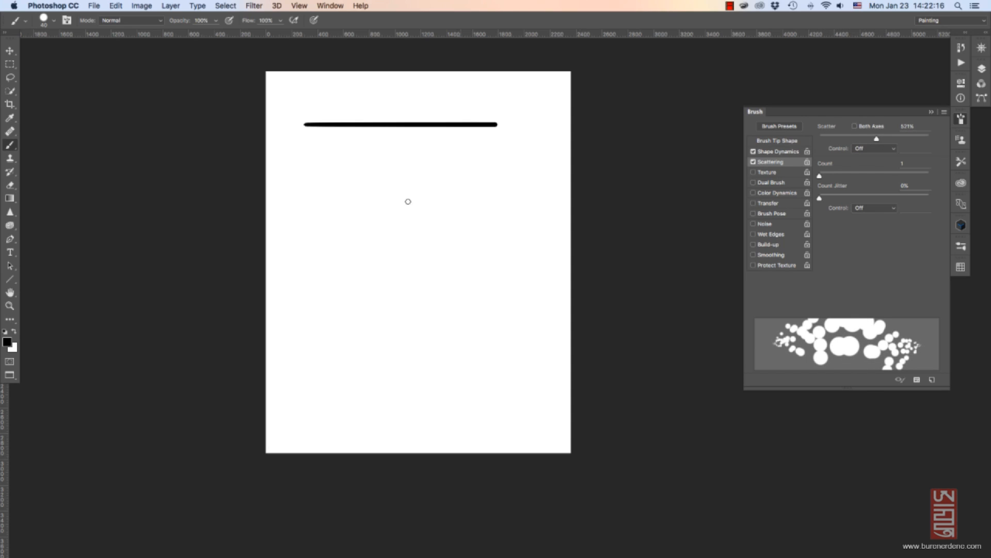
pyautogui.moveTo(305, 177); pyautogui.dragTo(521, 172)
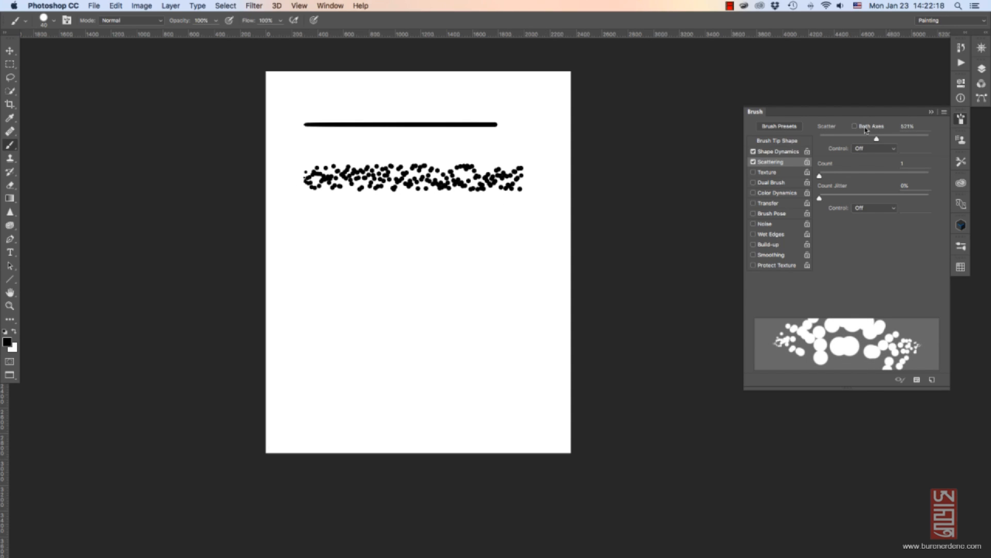
pyautogui.click(832, 138)
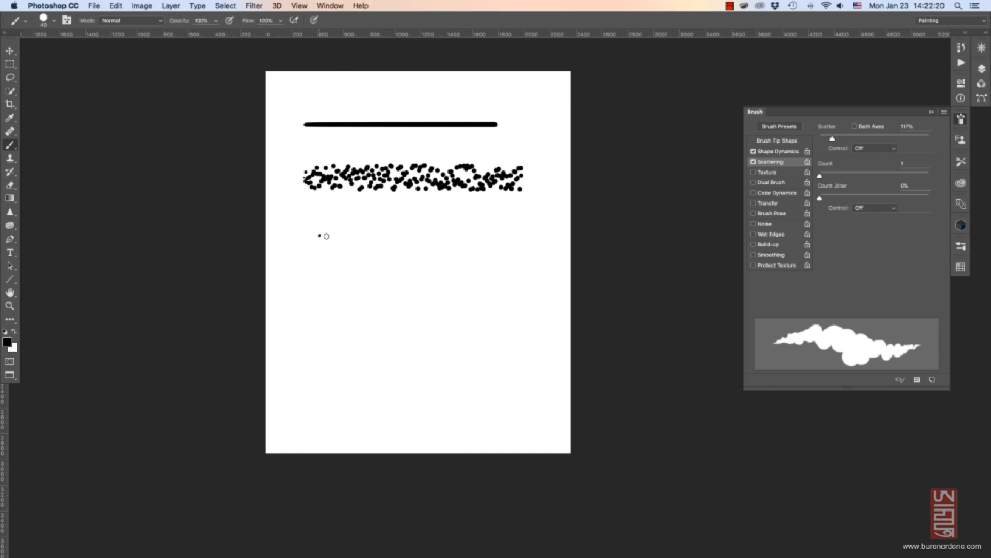
pyautogui.moveTo(326, 236); pyautogui.dragTo(526, 236)
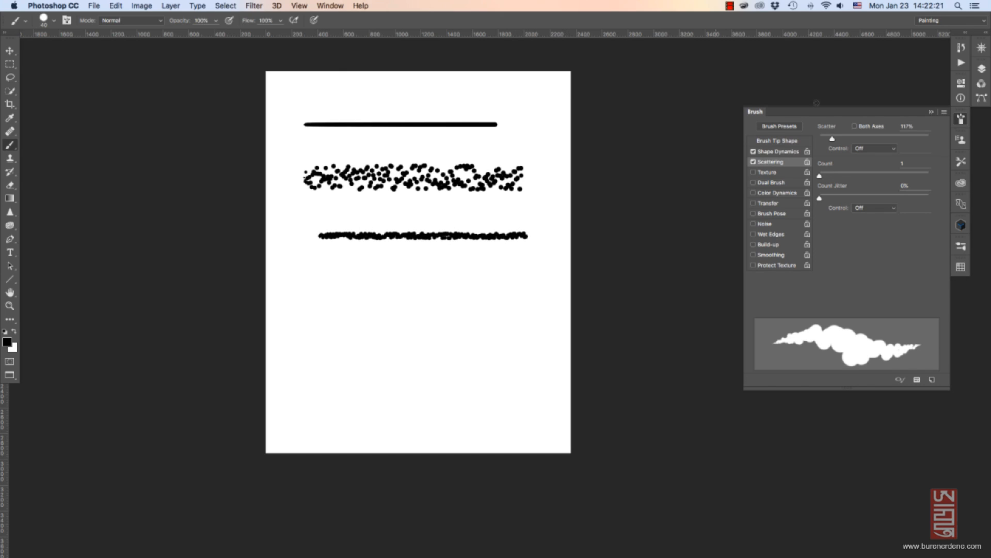
# Set the scatter to 329% and paint one horizontal stroke with Both Axes enabled and another below it with Both Axes disabled.
pyautogui.click(855, 126)
pyautogui.moveTo(832, 138); pyautogui.dragTo(856, 138)
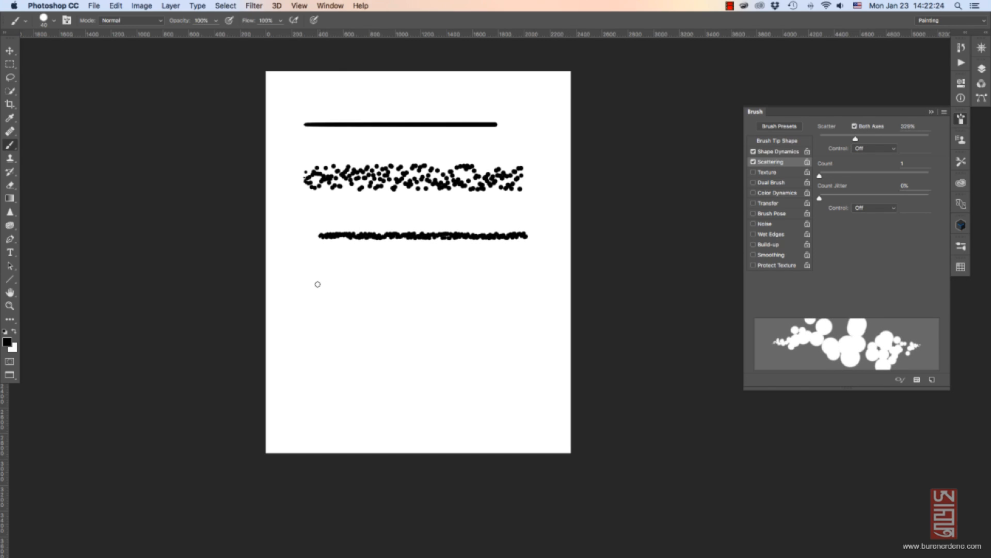
pyautogui.moveTo(317, 284); pyautogui.dragTo(527, 282)
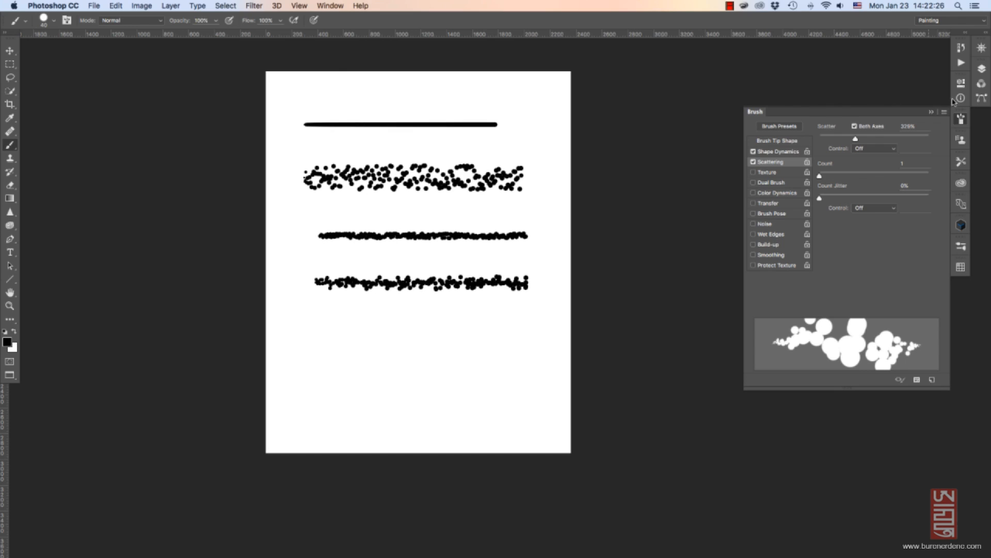
pyautogui.click(855, 126)
pyautogui.moveTo(314, 322); pyautogui.dragTo(523, 315)
# Raise the scatter count and paint a dense horizontal stroke near the page bottom, and reset the count to 1 for a sparser stroke beneath it.
pyautogui.moveTo(820, 176)
pyautogui.mouseDown()
pyautogui.moveTo(859, 177)
pyautogui.moveTo(821, 176)
pyautogui.moveTo(836, 177)
pyautogui.mouseUp()
pyautogui.moveTo(319, 378); pyautogui.dragTo(531, 379)
pyautogui.moveTo(835, 177); pyautogui.dragTo(817, 175)
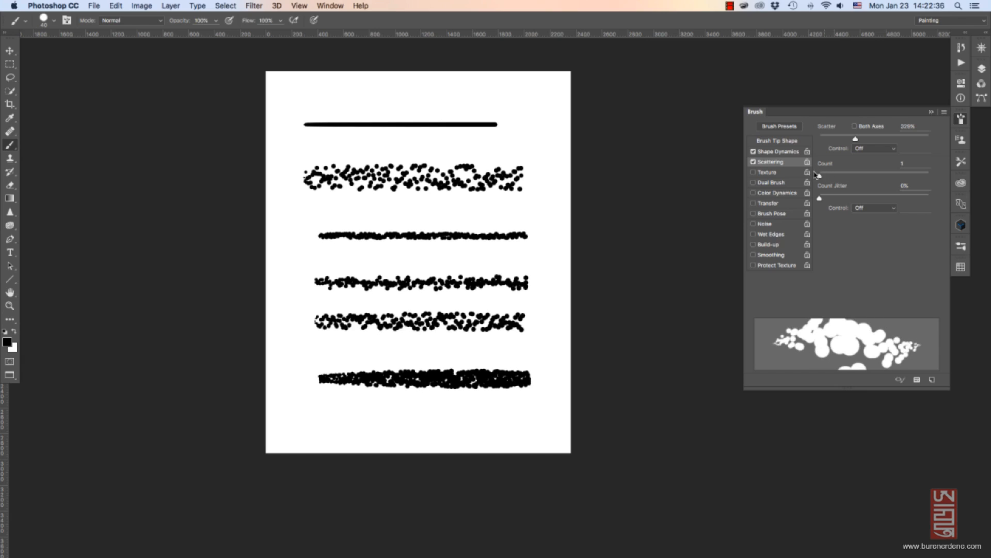
pyautogui.moveTo(324, 400); pyautogui.dragTo(516, 394)
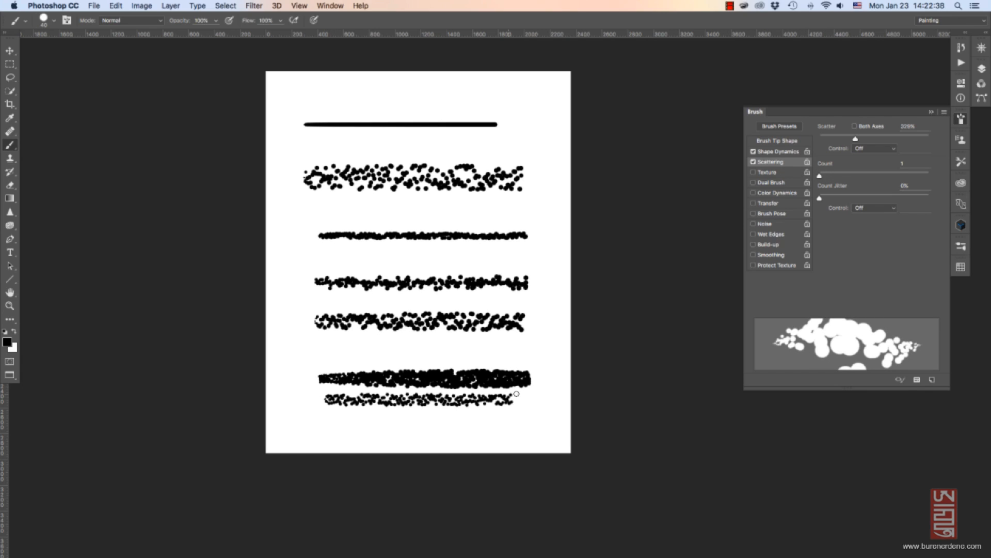
# Set the count jitter to 67% and paint two horizontal strokes in the gaps between the existing strokes on the page's upper half.
pyautogui.moveTo(820, 199)
pyautogui.mouseDown()
pyautogui.moveTo(919, 198)
pyautogui.moveTo(893, 198)
pyautogui.mouseUp()
pyautogui.moveTo(314, 213); pyautogui.dragTo(543, 211)
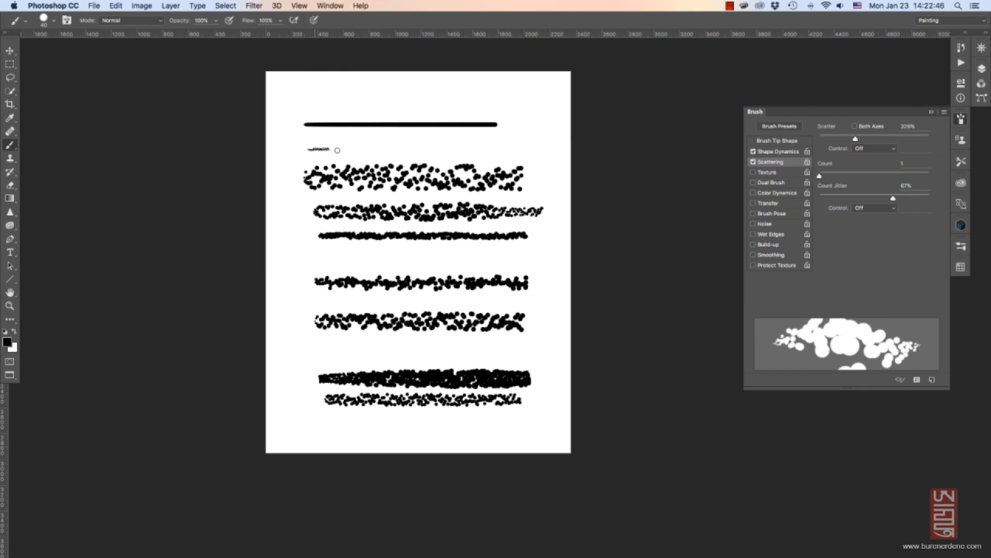
pyautogui.moveTo(337, 150); pyautogui.dragTo(537, 148)
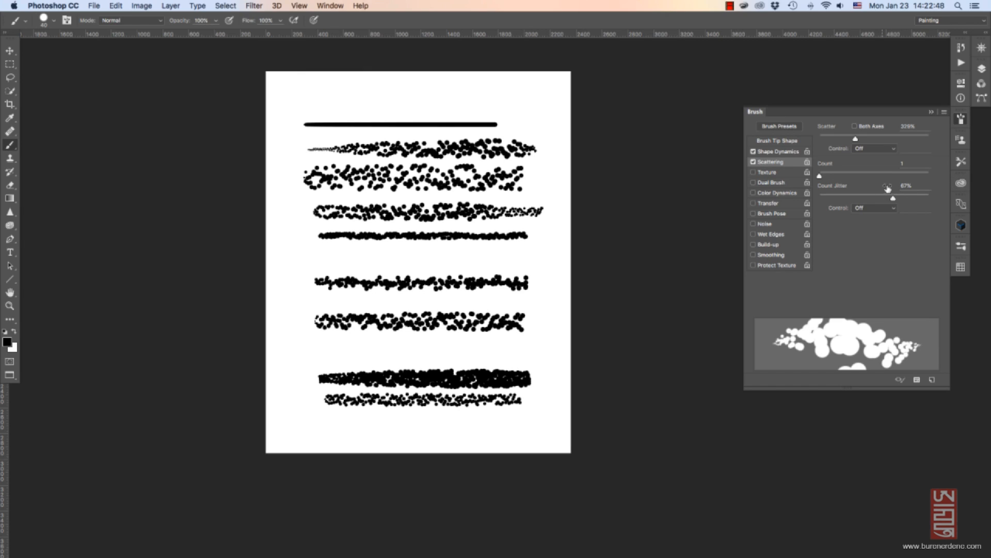
# Set the count jitter's control to Pen Pressure and paint a horizontal stroke above the plain line.
pyautogui.click(884, 207)
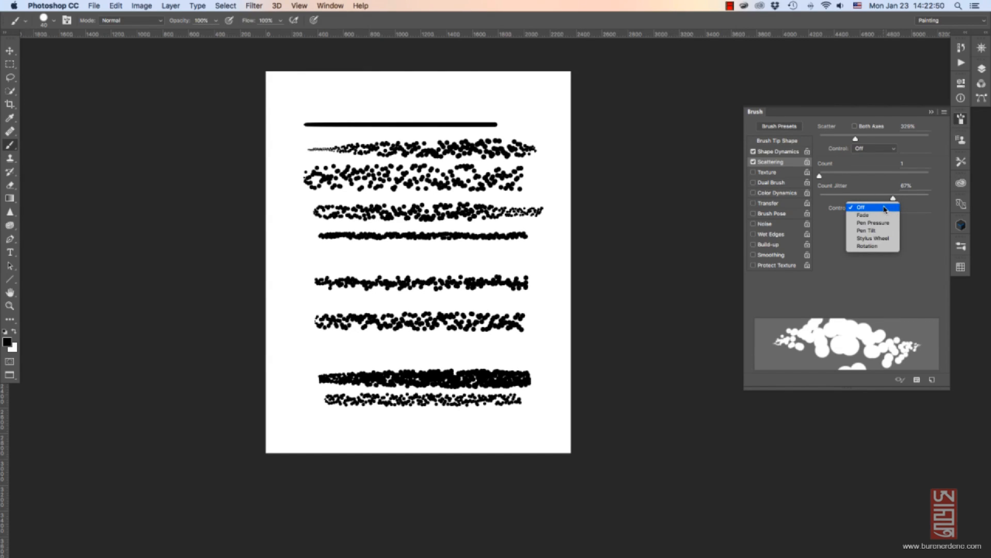
pyautogui.click(887, 223)
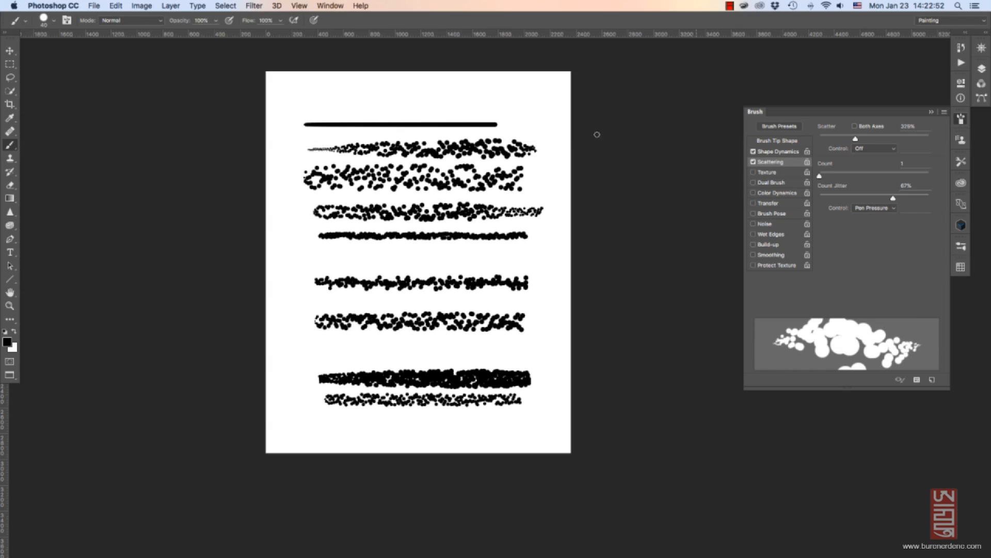
pyautogui.moveTo(329, 94); pyautogui.dragTo(552, 95)
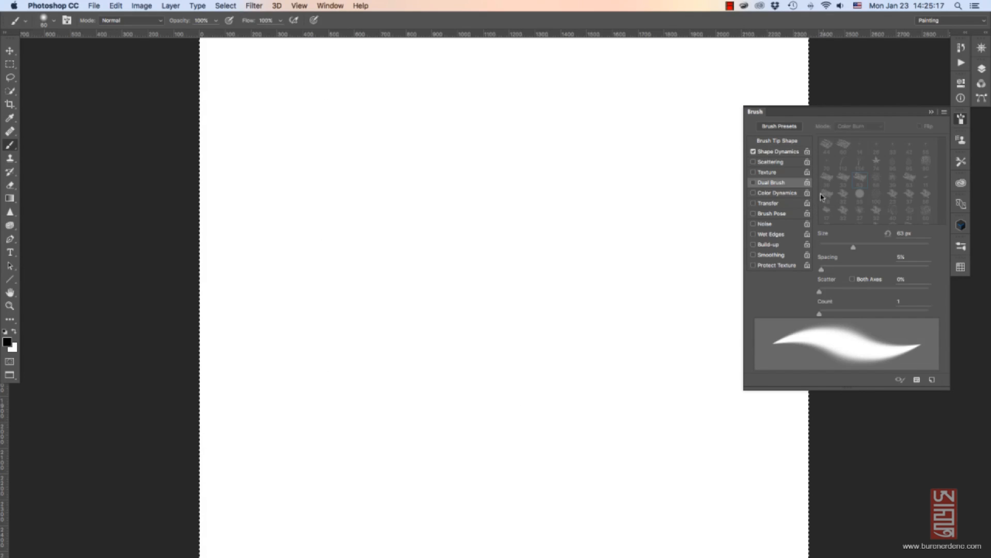
# Enable Dual Brush and choose the 66 px tip, turning Dual Brush off and on again to compare the stroke preview.
pyautogui.click(753, 182)
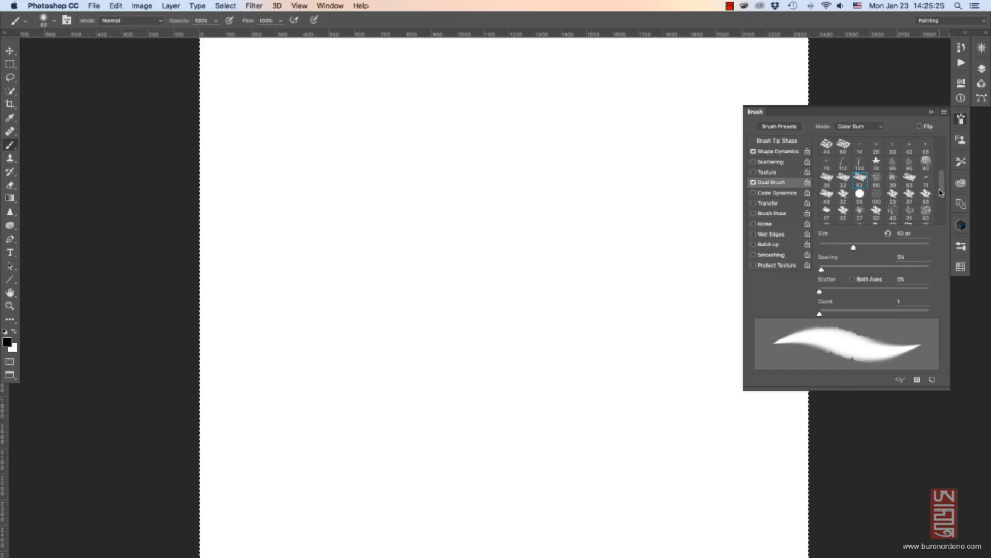
pyautogui.scroll(3, 943, 191)
pyautogui.moveTo(939, 191)
pyautogui.mouseDown()
pyautogui.moveTo(941, 228)
pyautogui.moveTo(938, 185)
pyautogui.mouseUp()
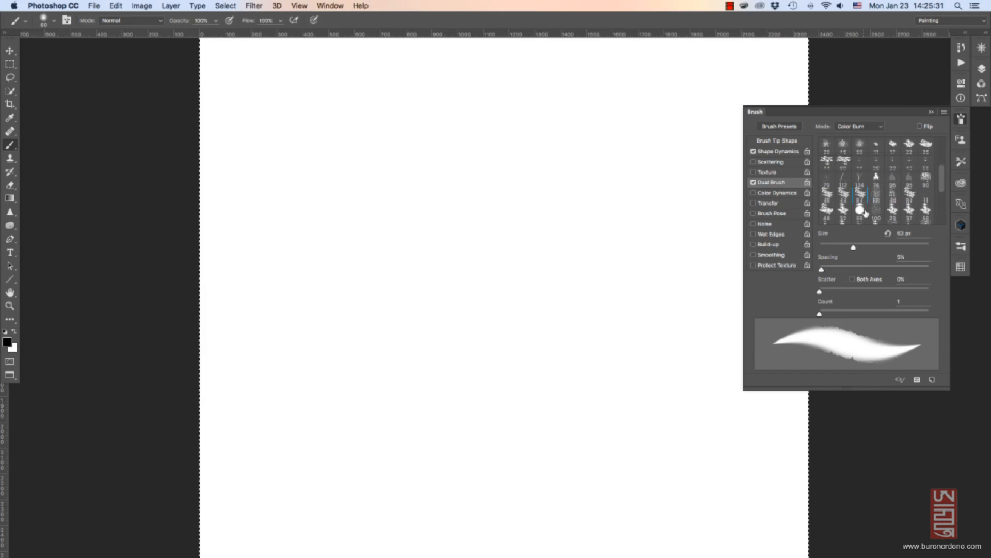
pyautogui.click(876, 195)
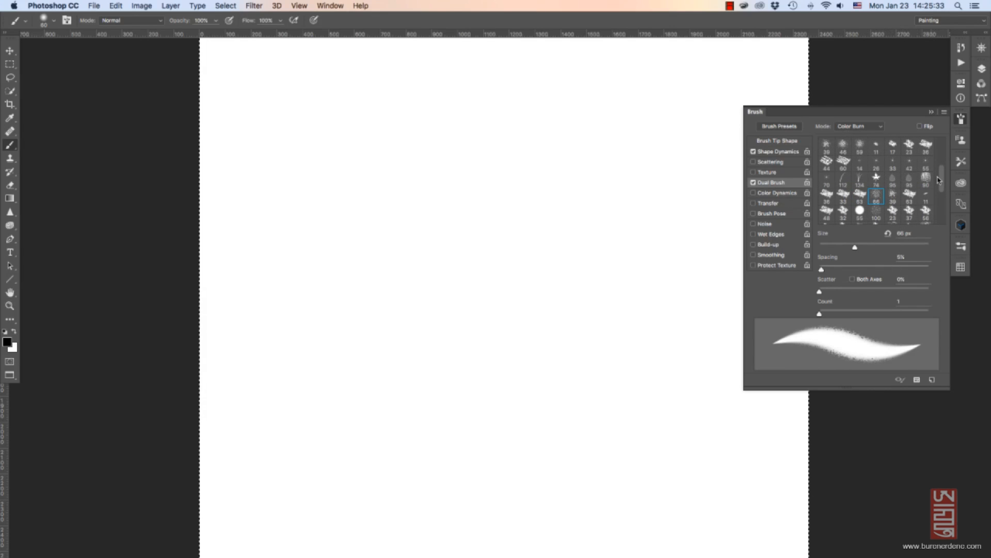
pyautogui.moveTo(939, 163); pyautogui.dragTo(937, 137)
pyautogui.click(753, 183)
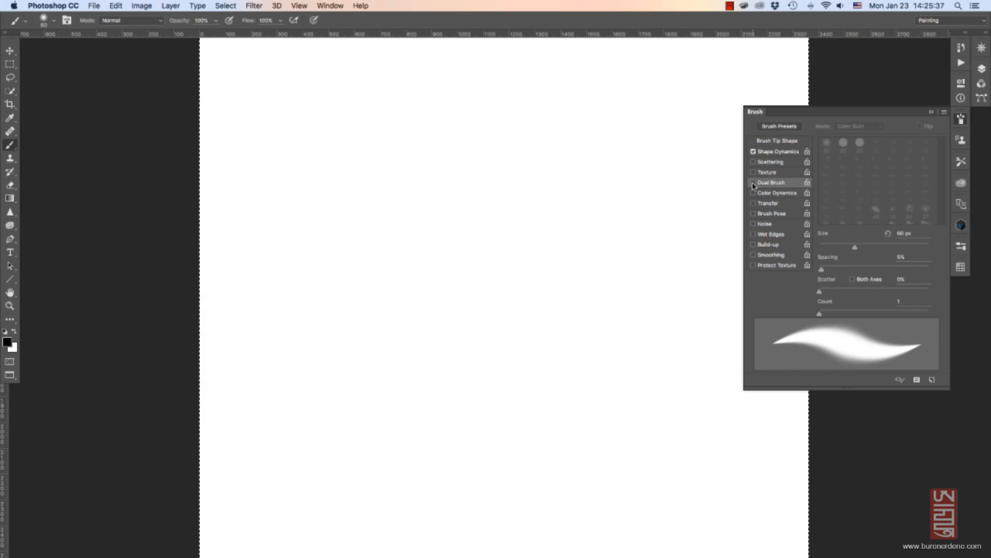
pyautogui.click(753, 183)
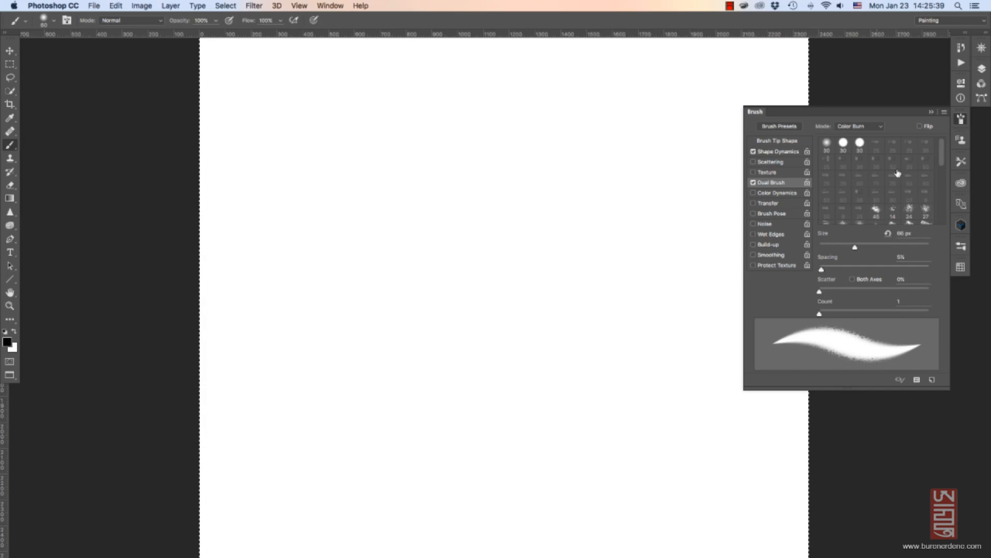
# Try several dual-brush tips, including the 27 px and 46 px ones, and settle on the 90 px textured tip.
pyautogui.click(910, 212)
pyautogui.click(926, 213)
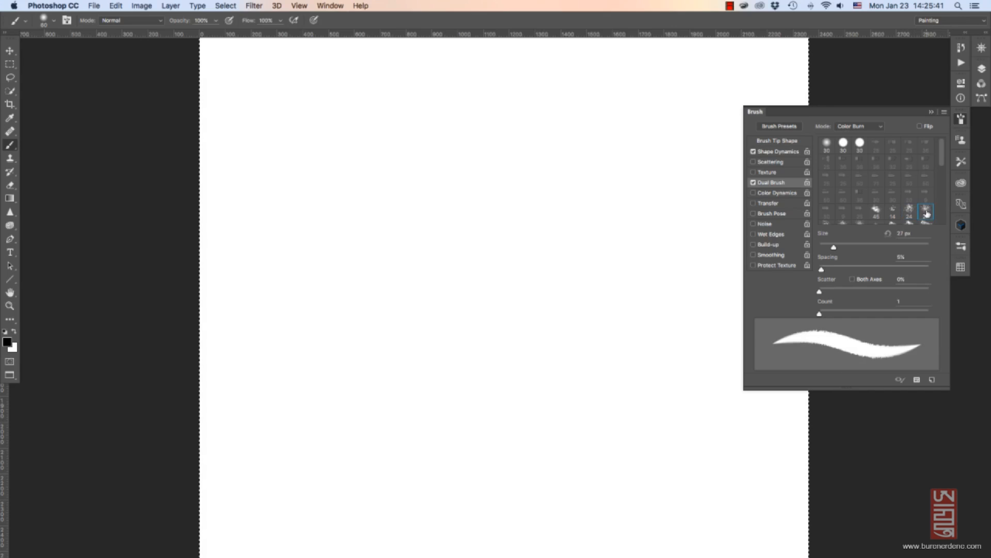
pyautogui.moveTo(944, 163); pyautogui.dragTo(944, 187)
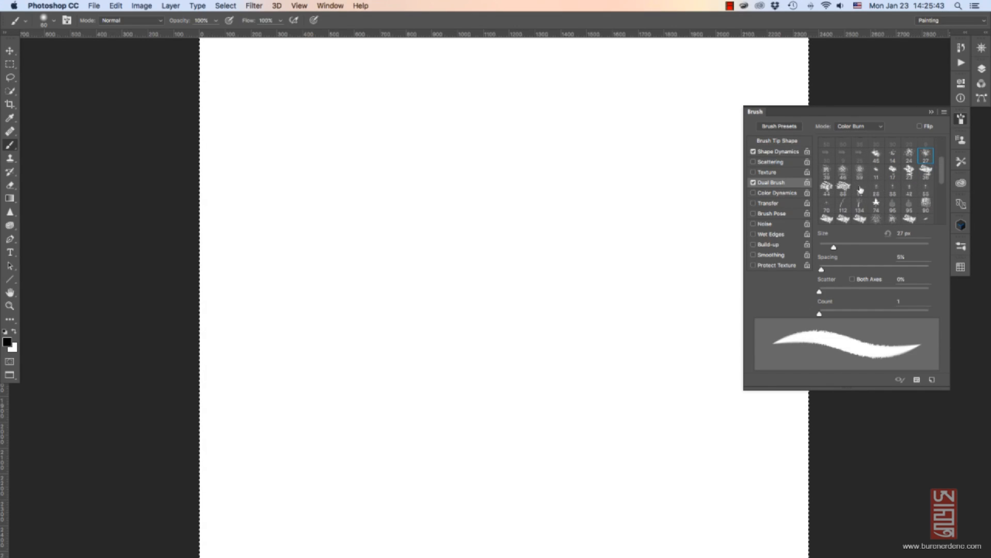
pyautogui.click(843, 187)
pyautogui.click(844, 172)
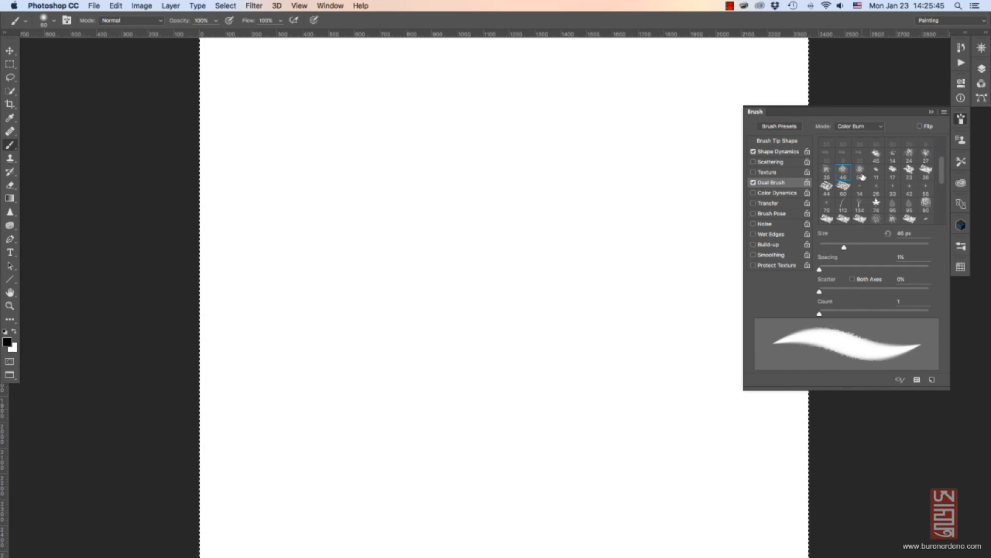
pyautogui.click(861, 174)
pyautogui.click(878, 220)
pyautogui.click(928, 204)
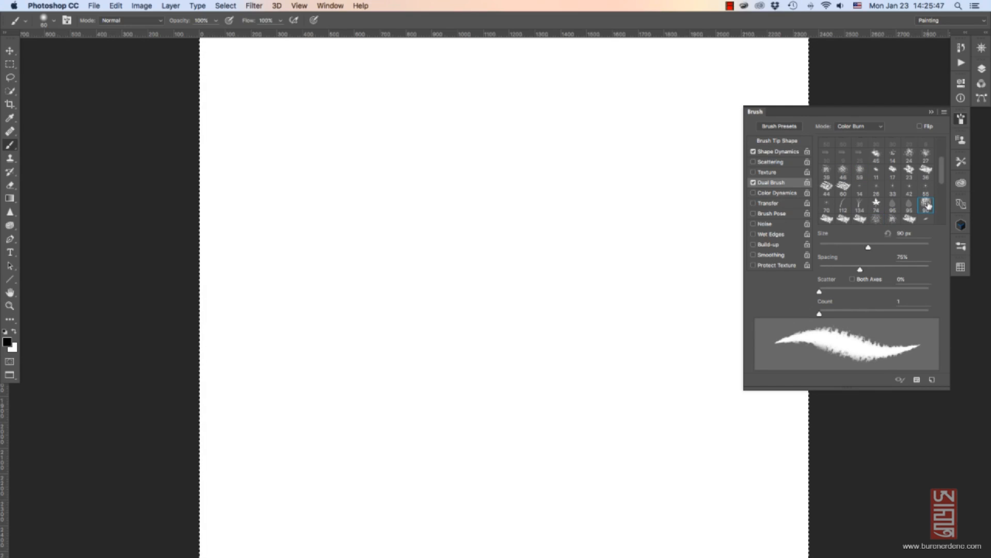
# Set the dual brush to 113 px with 41% spacing and 136% scatter, and paint a short diagonal stroke right of the page's centre.
pyautogui.moveTo(861, 269)
pyautogui.mouseDown()
pyautogui.moveTo(896, 270)
pyautogui.moveTo(824, 269)
pyautogui.moveTo(837, 272)
pyautogui.moveTo(859, 249)
pyautogui.moveTo(844, 247)
pyautogui.moveTo(875, 251)
pyautogui.moveTo(826, 249)
pyautogui.moveTo(843, 248)
pyautogui.mouseUp()
pyautogui.moveTo(819, 291)
pyautogui.mouseDown()
pyautogui.moveTo(859, 294)
pyautogui.moveTo(826, 292)
pyautogui.moveTo(821, 313)
pyautogui.moveTo(841, 313)
pyautogui.moveTo(819, 314)
pyautogui.moveTo(834, 293)
pyautogui.mouseUp()
pyautogui.moveTo(621, 187); pyautogui.dragTo(636, 226)
# Enlarge the main brush and paint a long diagonal stroke in the upper middle of the page and a shorter one beside it.
pyautogui.press(']')
pyautogui.press(']')
pyautogui.press(']')
pyautogui.press(']')
pyautogui.press(']')
pyautogui.press(']')
pyautogui.press(']')
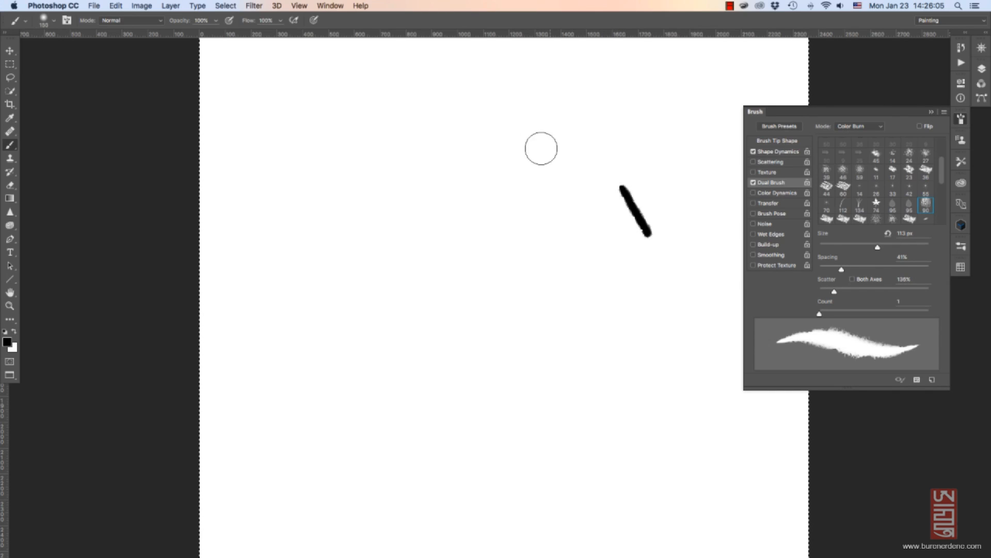
pyautogui.moveTo(538, 123); pyautogui.dragTo(478, 274)
pyautogui.moveTo(465, 312); pyautogui.dragTo(457, 346)
pyautogui.moveTo(553, 174); pyautogui.dragTo(512, 294)
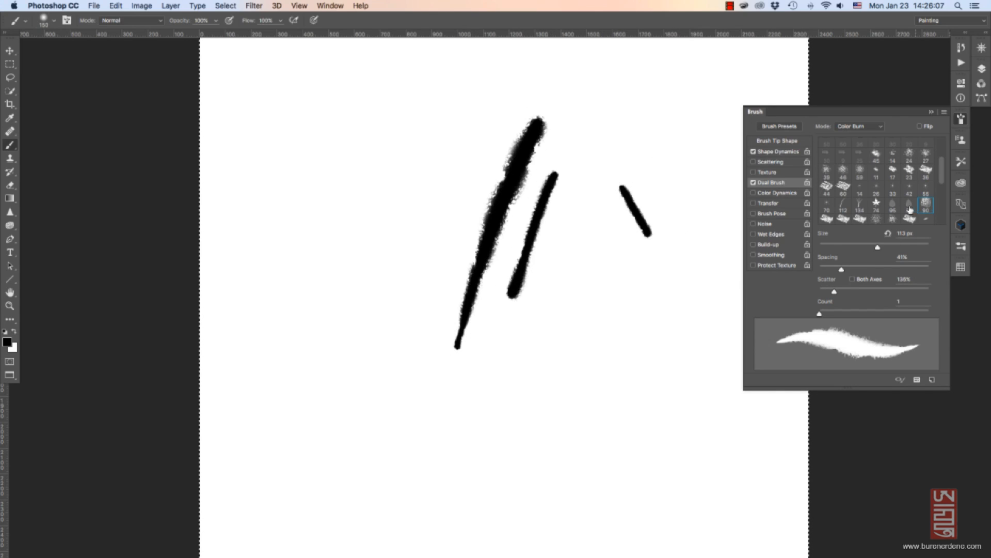
# Paint four diagonal strokes with different dual-brush tips, including the 74 px leaf, the 60 px and the 45 px tips.
pyautogui.click(876, 205)
pyautogui.moveTo(587, 251); pyautogui.dragTo(535, 415)
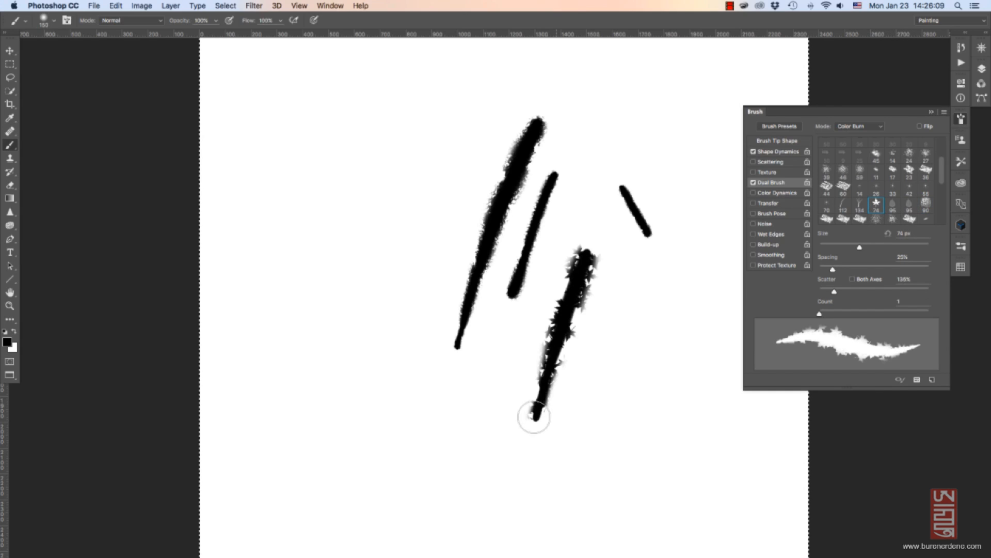
pyautogui.click(826, 171)
pyautogui.moveTo(608, 115); pyautogui.dragTo(535, 294)
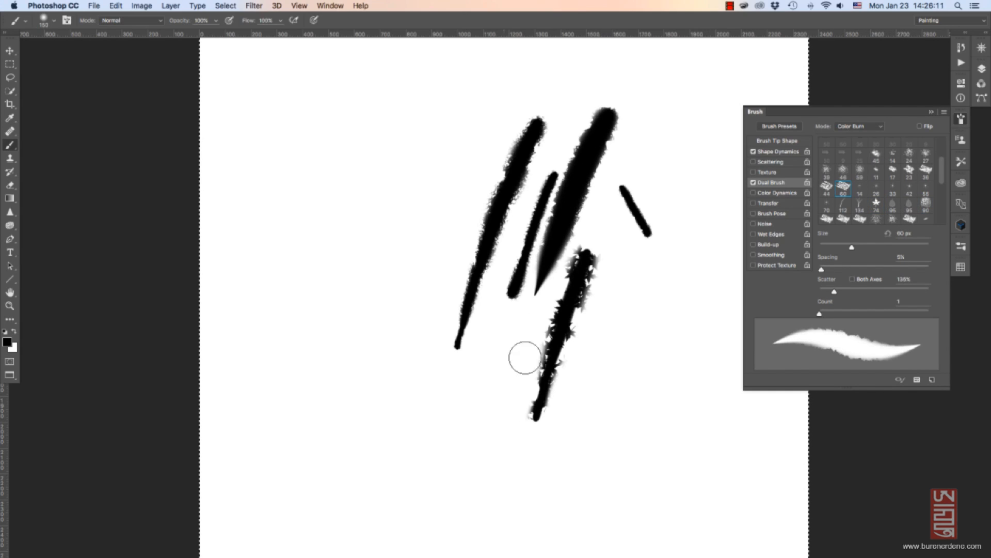
pyautogui.moveTo(461, 123); pyautogui.dragTo(363, 375)
pyautogui.moveTo(648, 298); pyautogui.dragTo(598, 435)
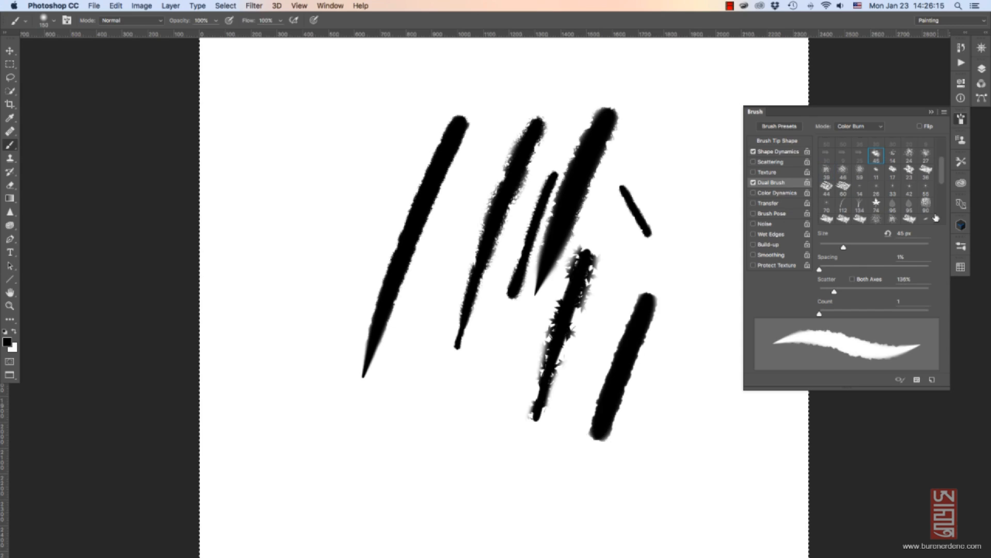
# Paint a short stroke with the 90 px dual-brush tip and two diagonal strokes with the 112 px grass tip on the page's right side.
pyautogui.click(926, 204)
pyautogui.moveTo(701, 293); pyautogui.dragTo(683, 337)
pyautogui.click(843, 204)
pyautogui.moveTo(692, 172); pyautogui.dragTo(633, 310)
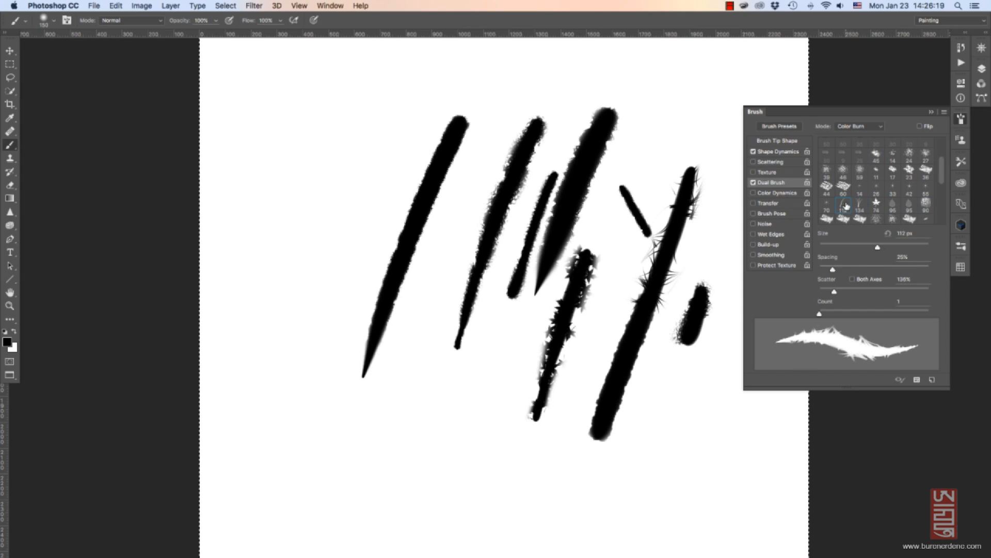
pyautogui.moveTo(645, 144); pyautogui.dragTo(591, 309)
# Choose the dual-brush tip labelled 70 and paint a thick and a thin diagonal stroke on the left of the page.
pyautogui.click(827, 206)
pyautogui.moveTo(374, 133); pyautogui.dragTo(275, 405)
pyautogui.moveTo(391, 184); pyautogui.dragTo(321, 363)
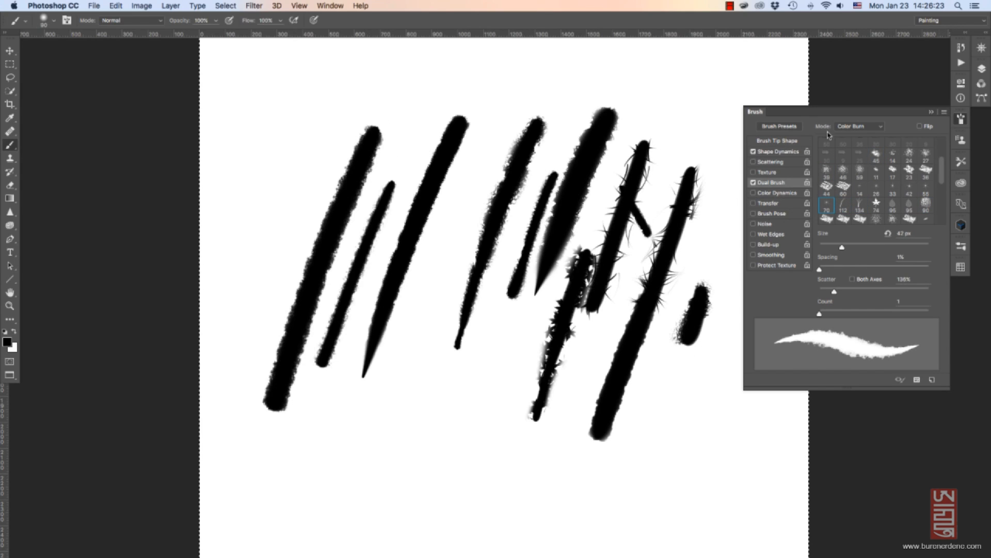
# Choose another dual-brush tip and paint short blotchy marks in the empty areas near the page's top and lower left.
pyautogui.scroll(-3, 941, 201)
pyautogui.click(876, 205)
pyautogui.moveTo(677, 96); pyautogui.dragTo(725, 119)
pyautogui.moveTo(494, 79); pyautogui.dragTo(539, 80)
pyautogui.moveTo(405, 342)
pyautogui.mouseDown()
pyautogui.moveTo(449, 405)
pyautogui.moveTo(476, 408)
pyautogui.mouseUp()
pyautogui.moveTo(376, 461)
pyautogui.mouseDown()
pyautogui.moveTo(432, 472)
pyautogui.moveTo(464, 463)
pyautogui.mouseUp()
# Shrink the main brush, disable Dual Brush and clear all the test strokes from the page.
pyautogui.press('[')
pyautogui.press('[')
pyautogui.press('[')
pyautogui.press('[')
pyautogui.click(753, 183)
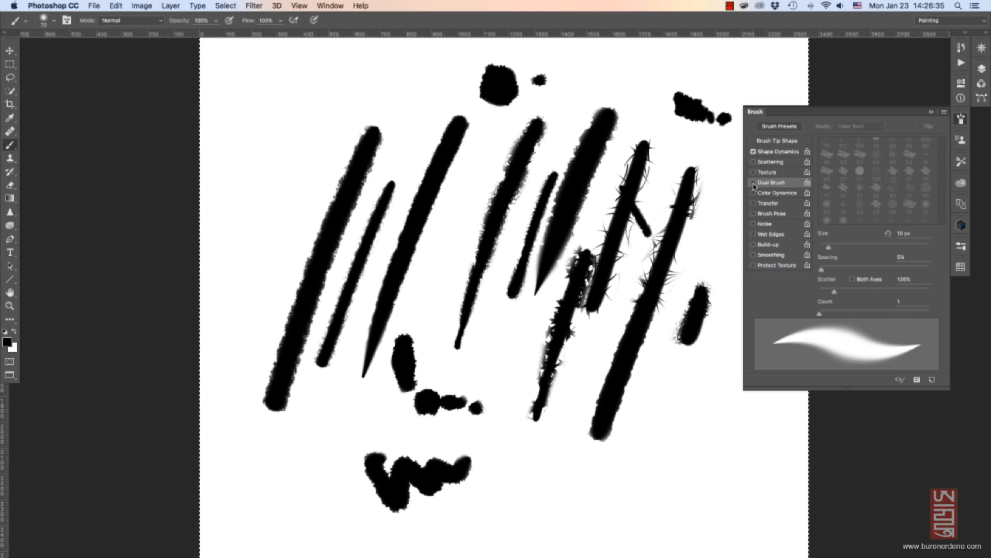
pyautogui.press('BackSpace')
# Enable Color Dynamics and paint a near-vertical black-and-white stroke in the middle of the page.
pyautogui.click(789, 194)
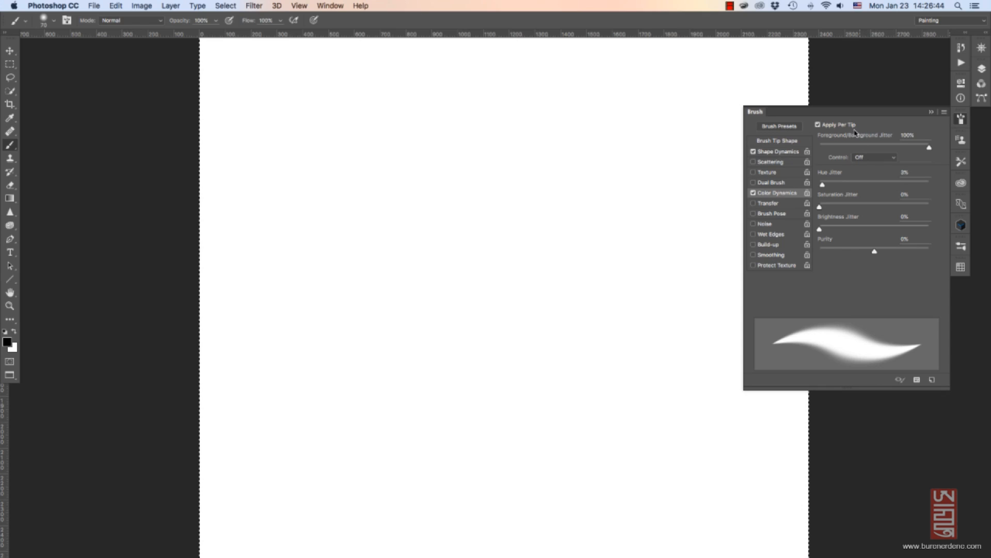
pyautogui.moveTo(534, 219); pyautogui.dragTo(488, 442)
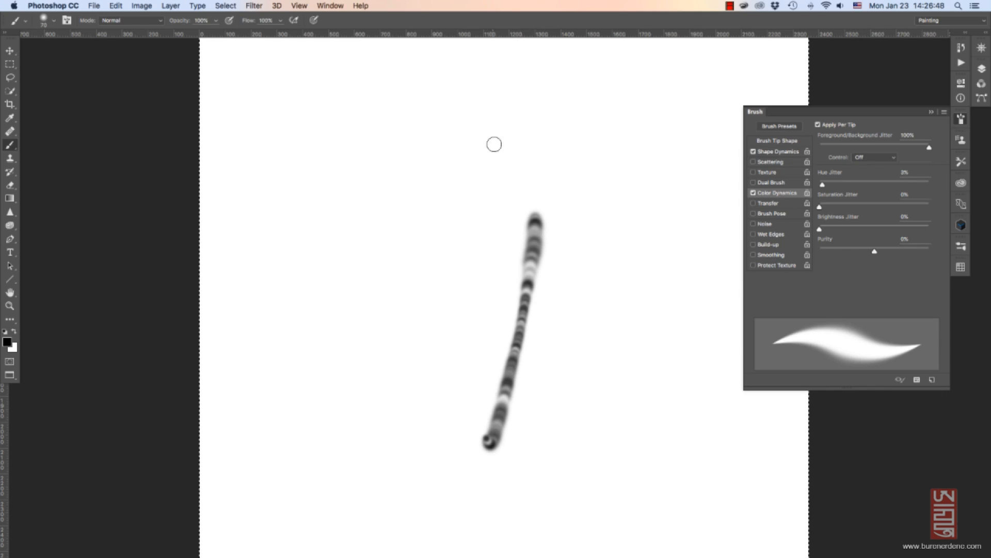
# Set the background color to red ff0000 and the foreground color to bright blue.
pyautogui.click(16, 349)
pyautogui.moveTo(422, 187); pyautogui.dragTo(447, 170)
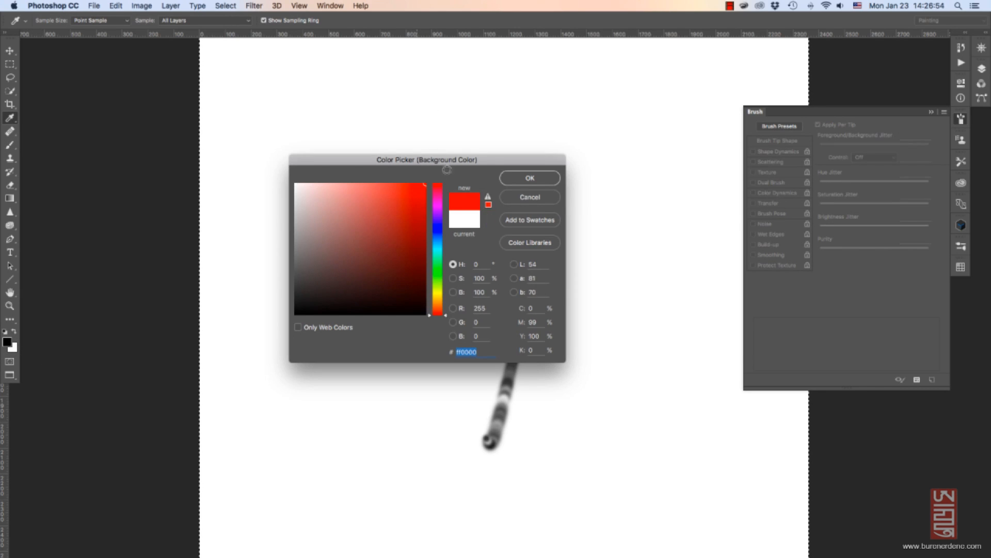
pyautogui.click(529, 178)
pyautogui.click(8, 341)
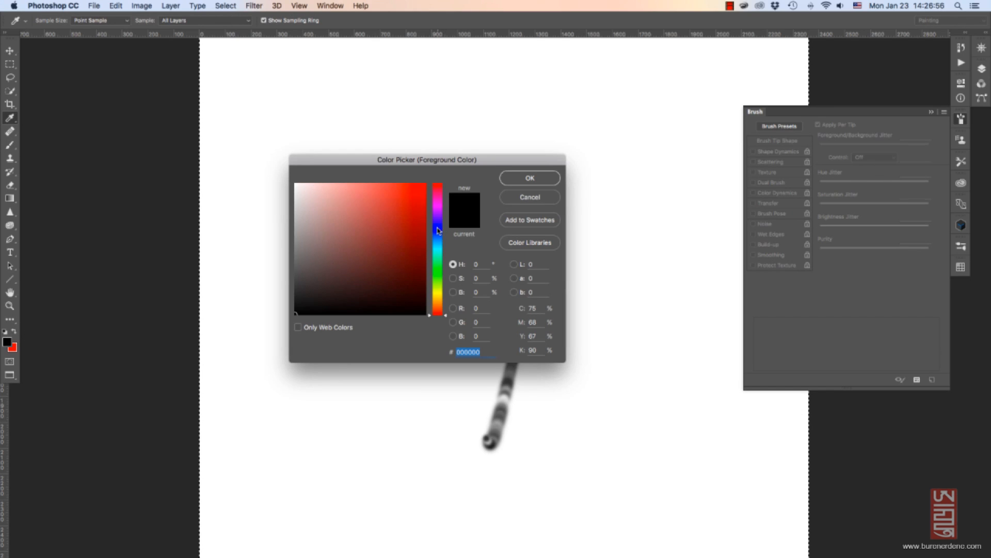
pyautogui.click(438, 231)
pyautogui.moveTo(420, 188); pyautogui.dragTo(447, 160)
pyautogui.click(530, 178)
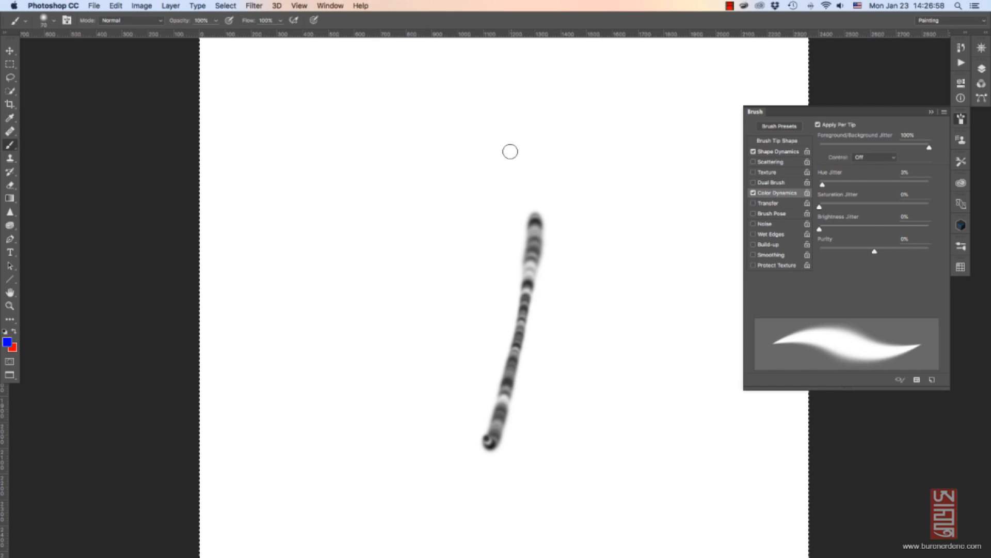
# Enlarge the brush and paint a long diagonal red-blue stroke, and paint a second one beside it with a slightly smaller brush.
pyautogui.press(']')
pyautogui.press(']')
pyautogui.press(']')
pyautogui.press(']')
pyautogui.press(']')
pyautogui.moveTo(493, 129); pyautogui.dragTo(310, 405)
pyautogui.press('[')
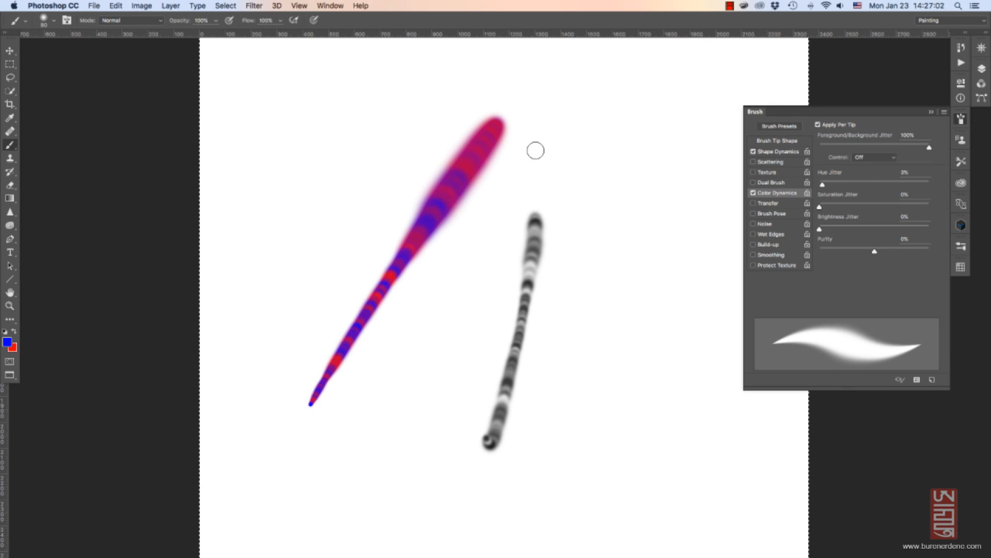
pyautogui.moveTo(522, 171); pyautogui.dragTo(318, 505)
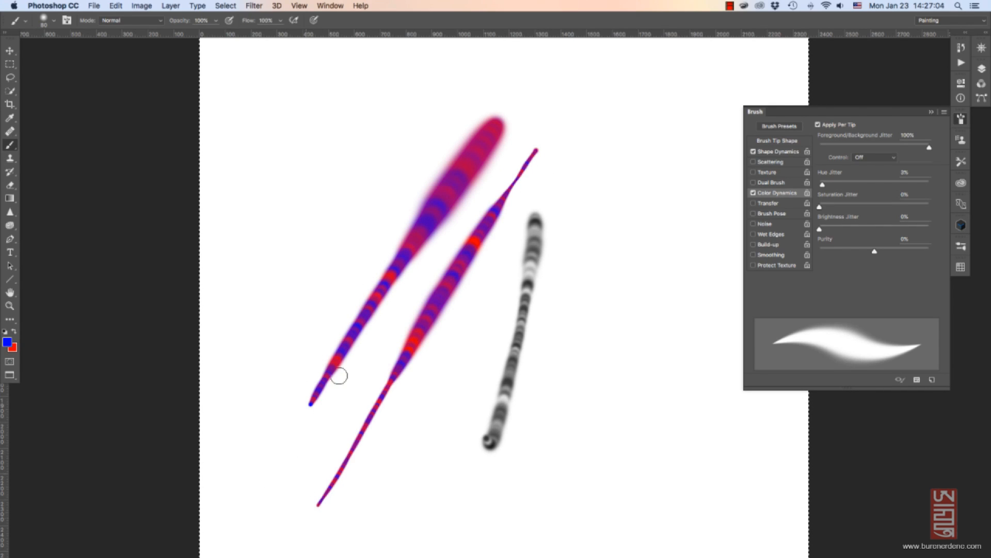
# Set the foreground/background jitter's control to Pen Pressure and paint a diagonal stroke of varying pressure left of the others.
pyautogui.click(885, 159)
pyautogui.click(889, 174)
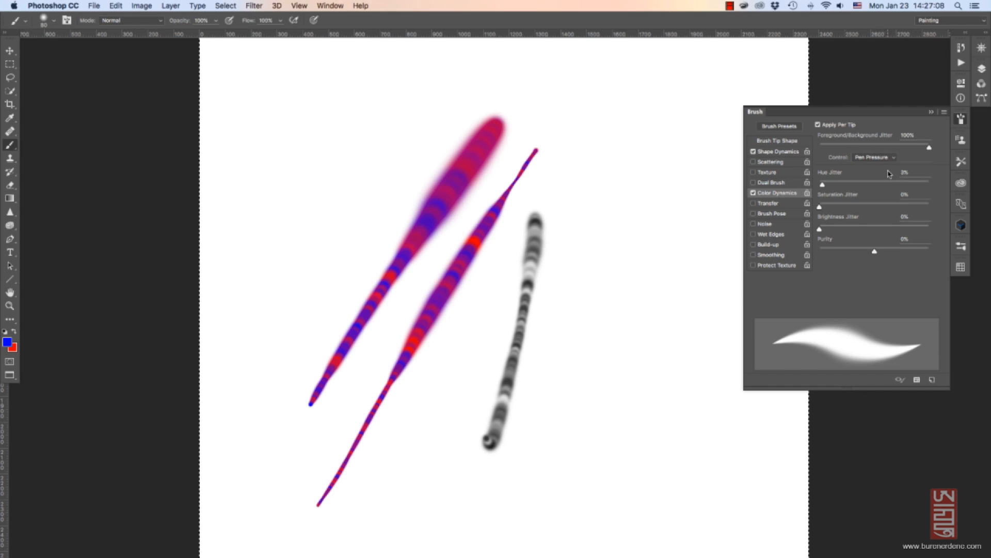
pyautogui.click(445, 88)
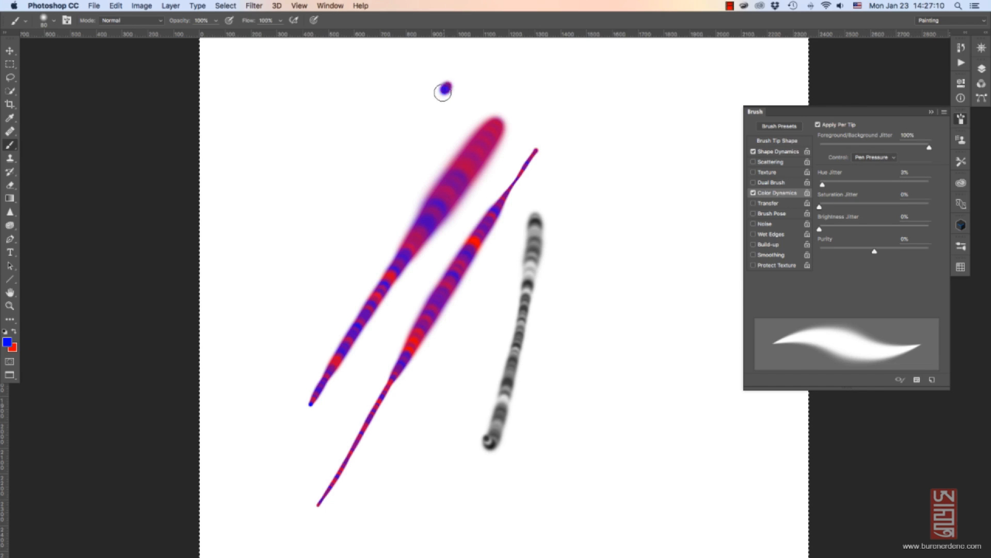
pyautogui.moveTo(442, 92); pyautogui.dragTo(324, 267)
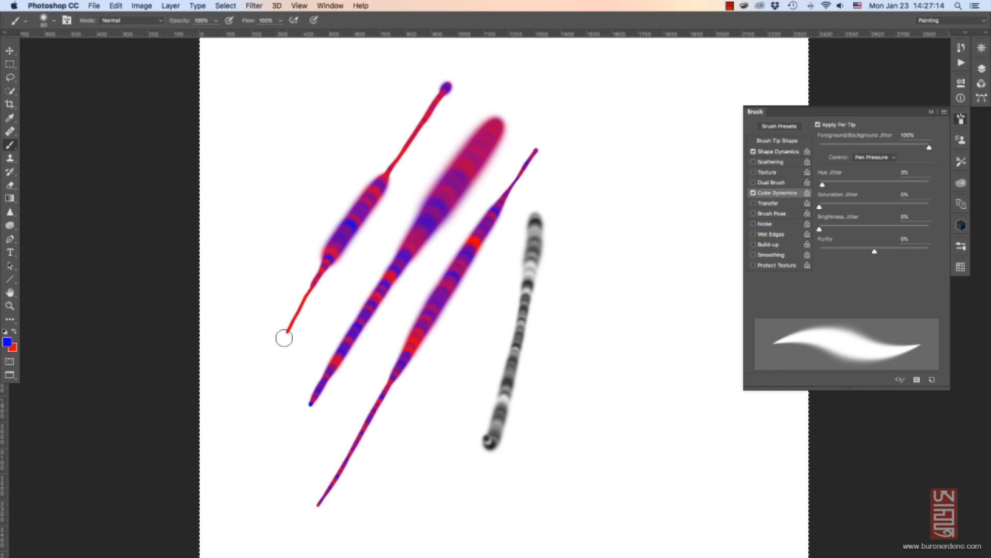
pyautogui.moveTo(284, 338); pyautogui.dragTo(260, 388)
# Set the foreground/background jitter's control to Off and the hue jitter to 32%, and paint a zigzag scribble right of the gray stroke.
pyautogui.click(875, 157)
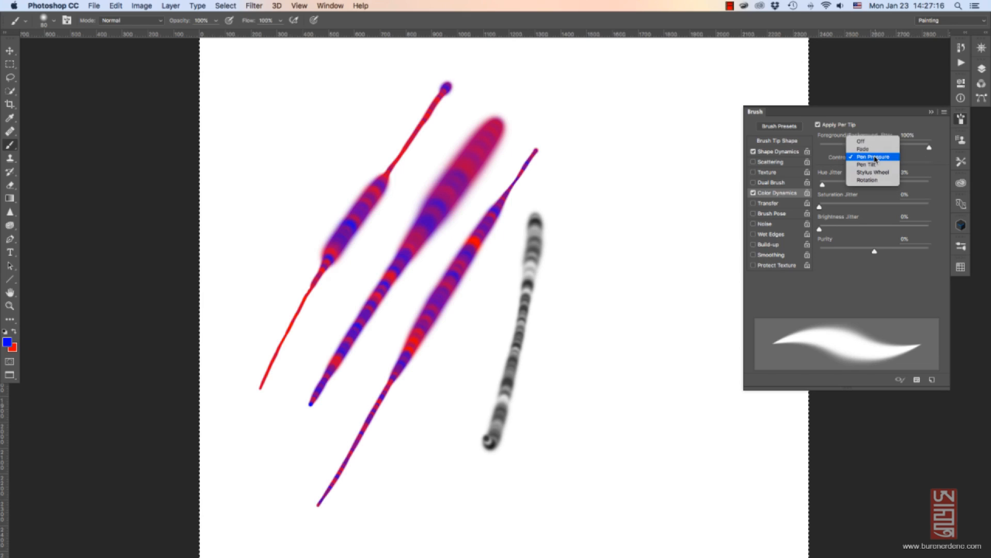
pyautogui.click(867, 137)
pyautogui.moveTo(840, 185); pyautogui.dragTo(854, 184)
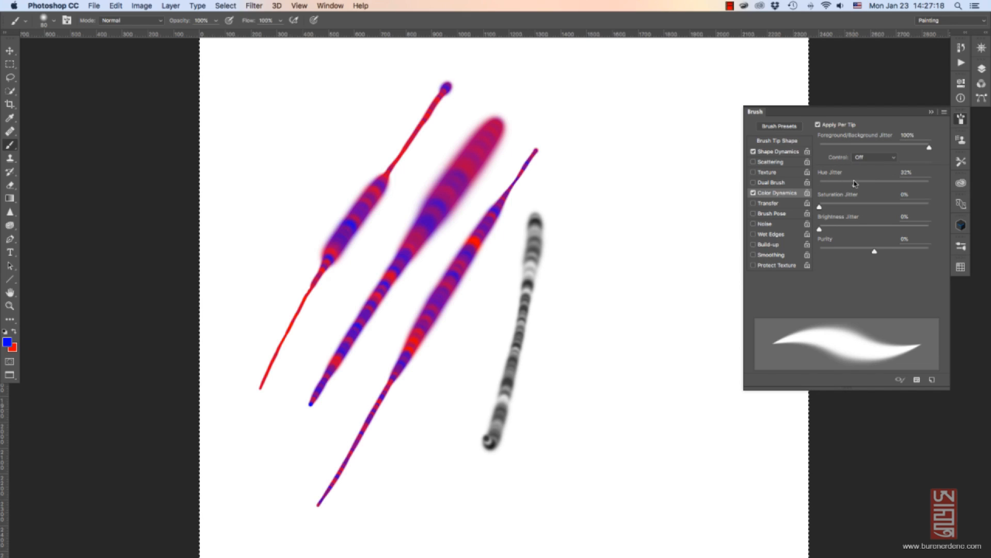
pyautogui.moveTo(603, 229)
pyautogui.mouseDown()
pyautogui.moveTo(582, 270)
pyautogui.moveTo(594, 310)
pyautogui.moveTo(625, 346)
pyautogui.mouseUp()
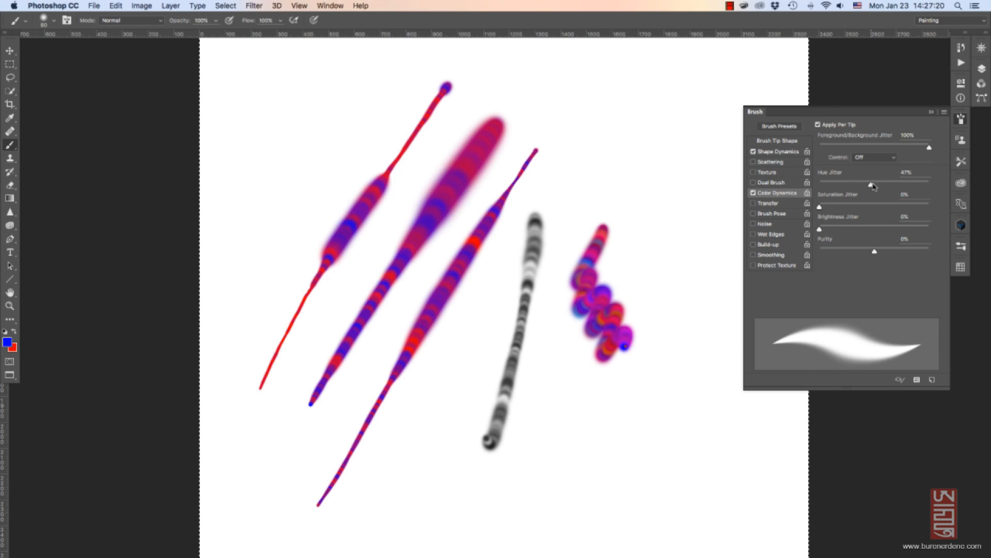
# Paint a long and a short multicolored zigzag with the hue jitter at 84%, and a small third zigzag between the scribbles at 57%.
pyautogui.moveTo(872, 185); pyautogui.dragTo(911, 185)
pyautogui.moveTo(666, 147)
pyautogui.mouseDown()
pyautogui.moveTo(666, 204)
pyautogui.moveTo(702, 242)
pyautogui.moveTo(688, 368)
pyautogui.mouseUp()
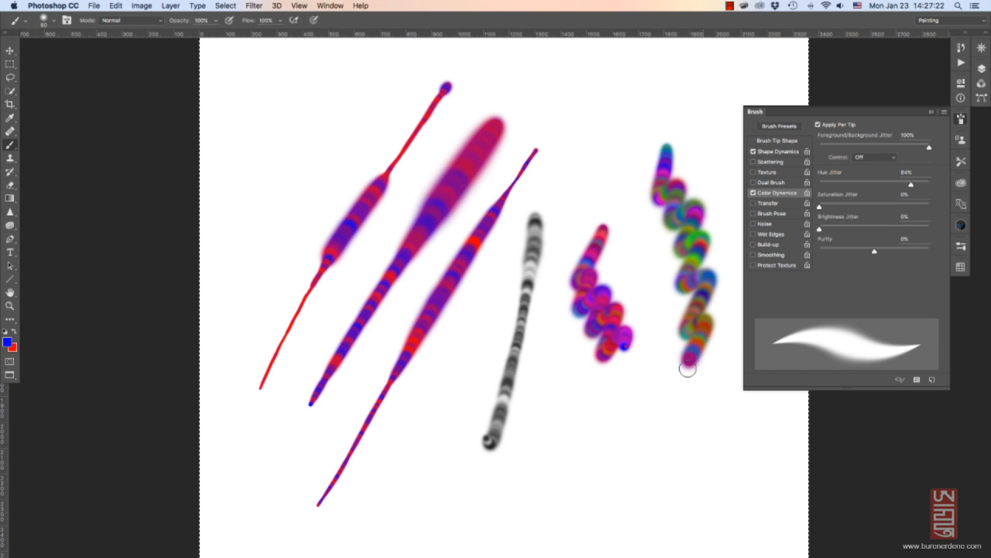
pyautogui.moveTo(601, 122); pyautogui.dragTo(612, 198)
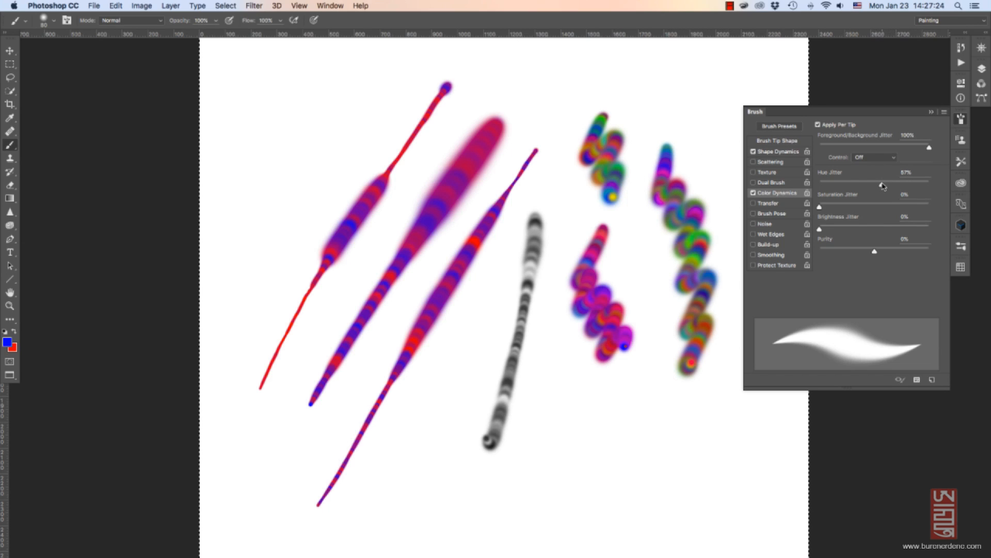
pyautogui.moveTo(639, 231); pyautogui.dragTo(656, 298)
# Set the hue jitter to 0% and raise the saturation jitter up to 100%, painting one zigzag below the scribbles and a long one through them.
pyautogui.moveTo(882, 185)
pyautogui.mouseDown()
pyautogui.moveTo(809, 183)
pyautogui.moveTo(880, 206)
pyautogui.mouseUp()
pyautogui.moveTo(550, 338)
pyautogui.mouseDown()
pyautogui.moveTo(594, 428)
pyautogui.moveTo(640, 434)
pyautogui.mouseUp()
pyautogui.moveTo(880, 207); pyautogui.dragTo(936, 207)
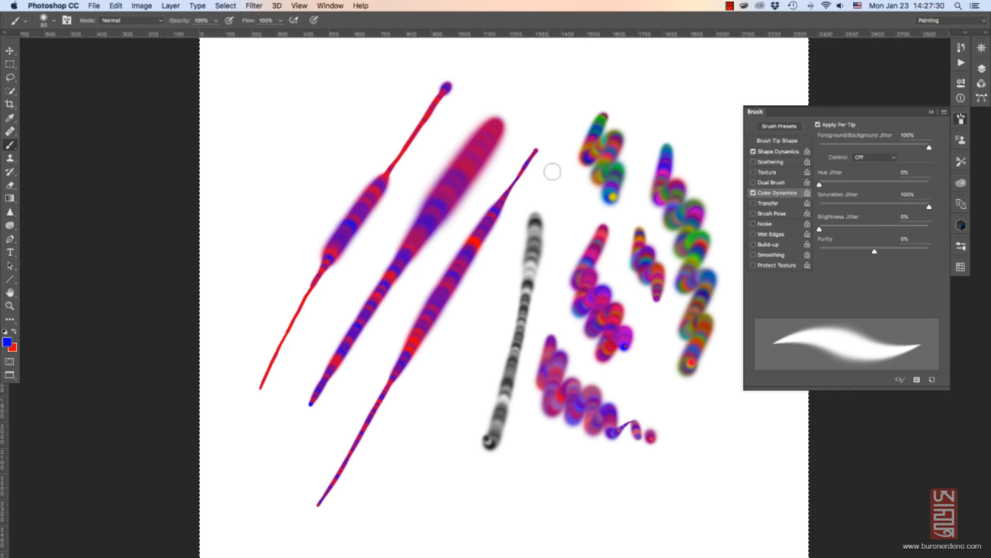
pyautogui.moveTo(553, 171)
pyautogui.mouseDown()
pyautogui.moveTo(562, 246)
pyautogui.moveTo(555, 325)
pyautogui.moveTo(640, 398)
pyautogui.moveTo(687, 413)
pyautogui.mouseUp()
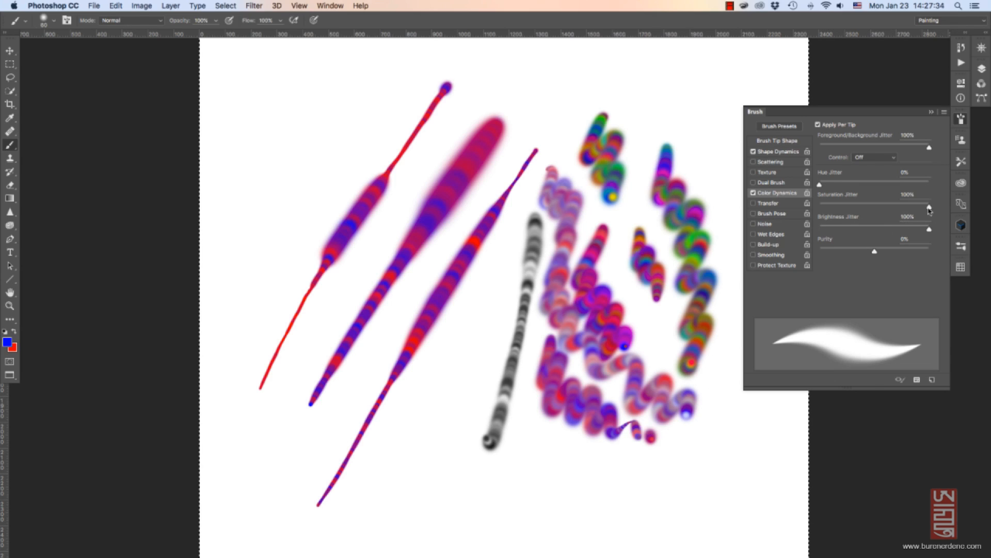
# Enlarge the brush, scribble in the canvas's upper-left area with 100% brightness jitter, and scribble along the upper edge with +70% purity.
pyautogui.press(']')
pyautogui.moveTo(268, 155)
pyautogui.mouseDown()
pyautogui.moveTo(304, 172)
pyautogui.moveTo(333, 122)
pyautogui.moveTo(406, 81)
pyautogui.mouseUp()
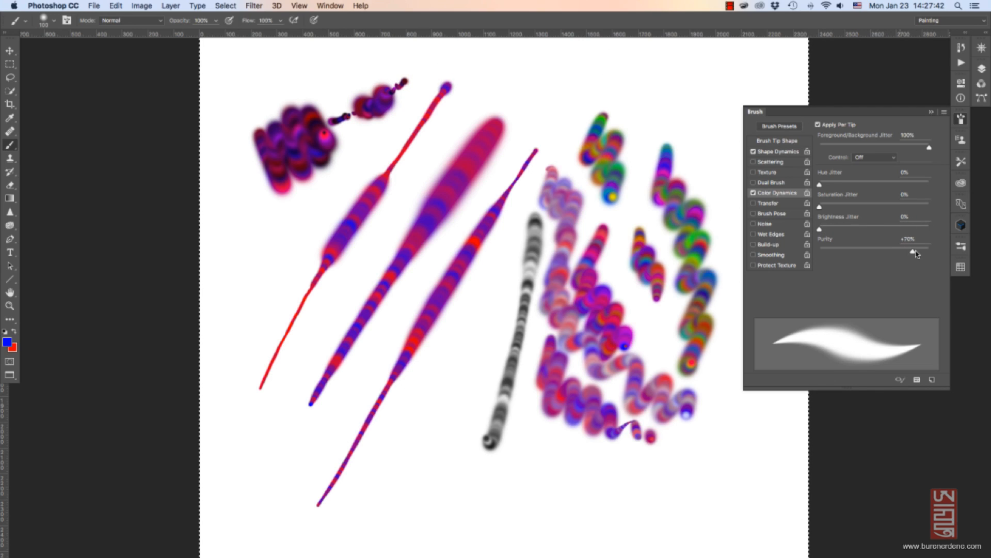
pyautogui.moveTo(539, 72)
pyautogui.mouseDown()
pyautogui.moveTo(570, 85)
pyautogui.moveTo(635, 69)
pyautogui.moveTo(658, 84)
pyautogui.moveTo(741, 67)
pyautogui.moveTo(774, 75)
pyautogui.mouseUp()
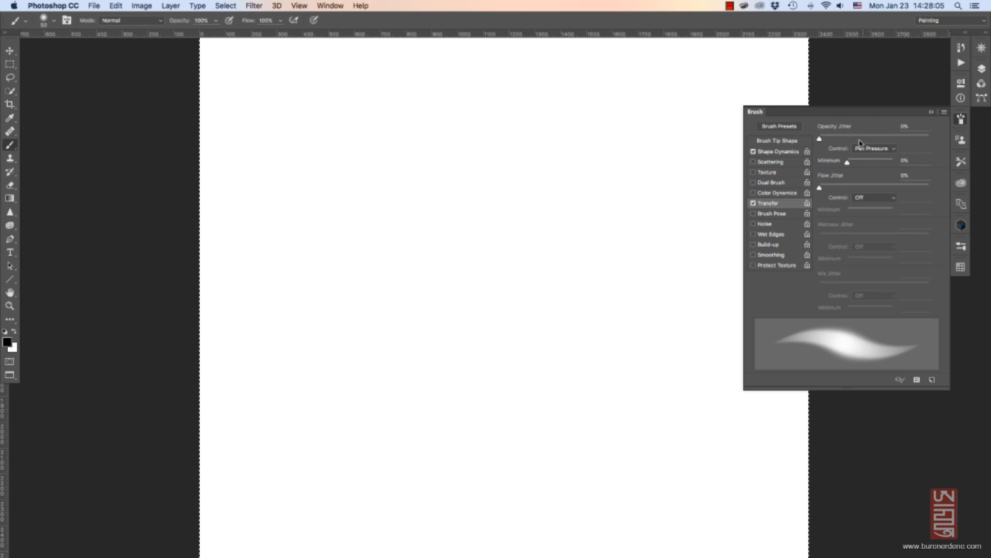
# Set the opacity jitter to 39% and paint a small black zigzag, and paint another below it with the opacity jitter at 0%.
pyautogui.click(860, 139)
pyautogui.moveTo(612, 193)
pyautogui.mouseDown()
pyautogui.moveTo(628, 231)
pyautogui.moveTo(678, 264)
pyautogui.mouseUp()
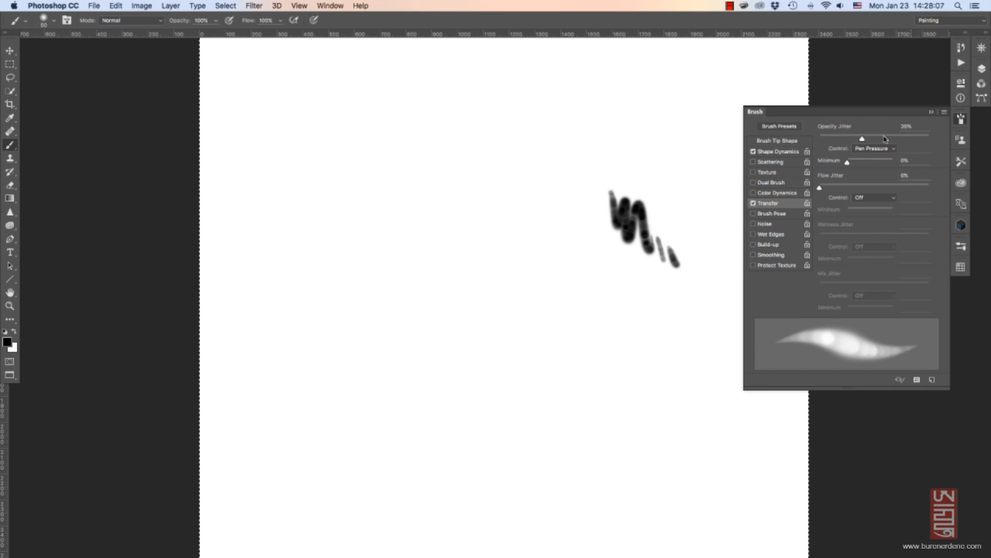
pyautogui.click(819, 139)
pyautogui.moveTo(558, 281)
pyautogui.mouseDown()
pyautogui.moveTo(598, 284)
pyautogui.moveTo(638, 304)
pyautogui.mouseUp()
pyautogui.moveTo(655, 297); pyautogui.dragTo(666, 299)
# Set the flow jitter to 82%, paint a wide zigzag left of the others, and return the flow jitter to 0%.
pyautogui.moveTo(863, 186); pyautogui.dragTo(910, 187)
pyautogui.moveTo(410, 199); pyautogui.dragTo(542, 182)
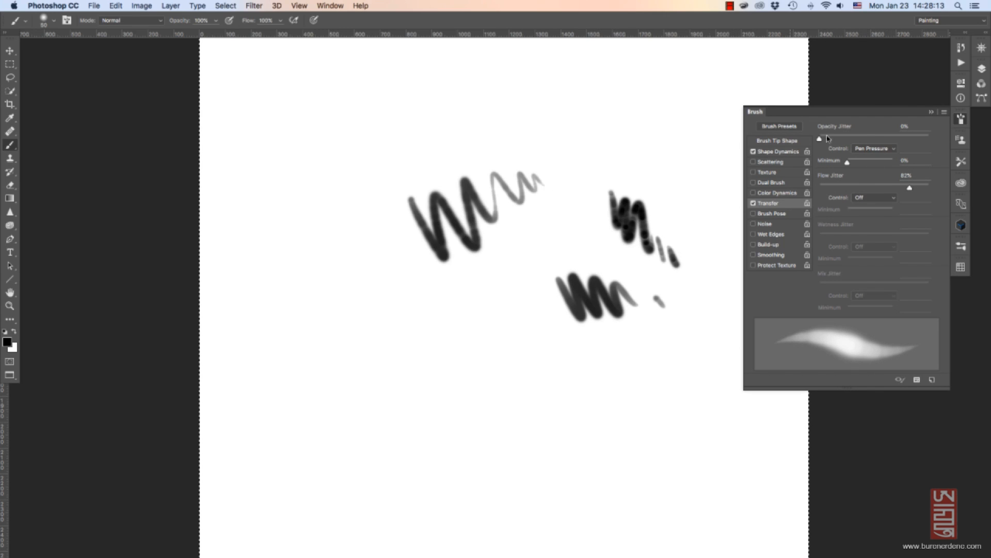
pyautogui.moveTo(856, 187); pyautogui.dragTo(834, 188)
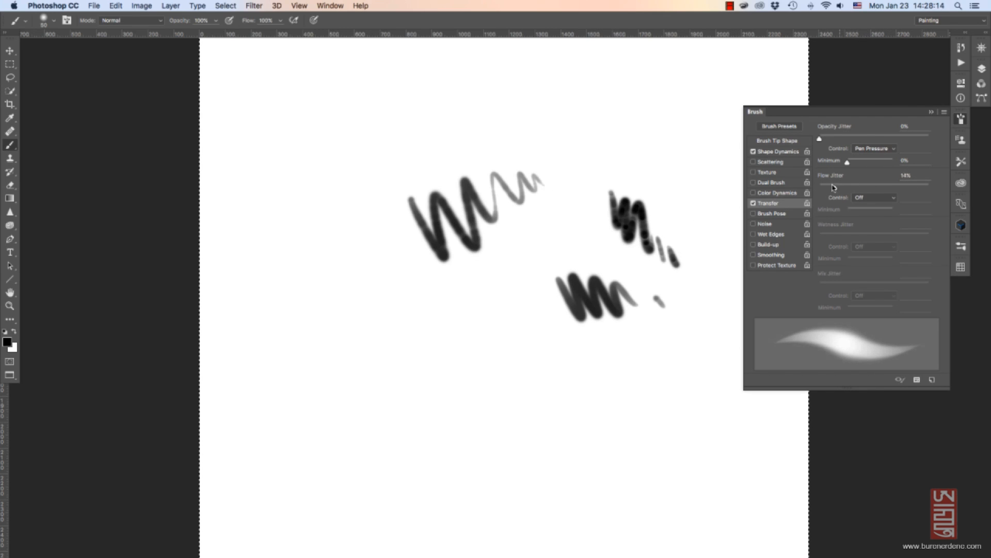
# Set the opacity jitter to 27% and paint several black zigzags of varying pressure around the existing ones.
pyautogui.click(849, 139)
pyautogui.moveTo(537, 106)
pyautogui.mouseDown()
pyautogui.moveTo(555, 146)
pyautogui.moveTo(604, 115)
pyautogui.moveTo(643, 122)
pyautogui.mouseUp()
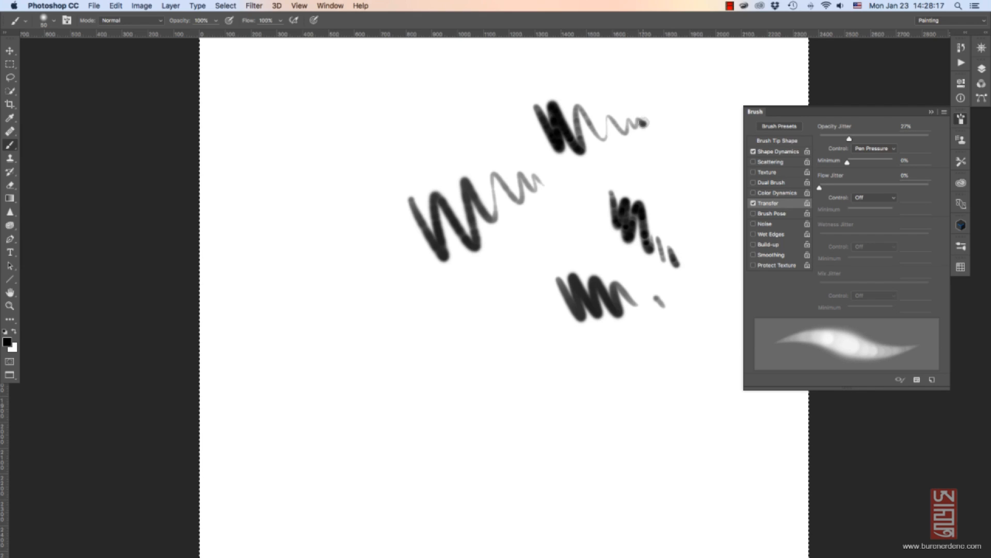
pyautogui.moveTo(493, 271)
pyautogui.mouseDown()
pyautogui.moveTo(511, 296)
pyautogui.moveTo(528, 228)
pyautogui.moveTo(573, 210)
pyautogui.mouseUp()
pyautogui.moveTo(591, 167)
pyautogui.mouseDown()
pyautogui.moveTo(625, 172)
pyautogui.moveTo(664, 163)
pyautogui.mouseUp()
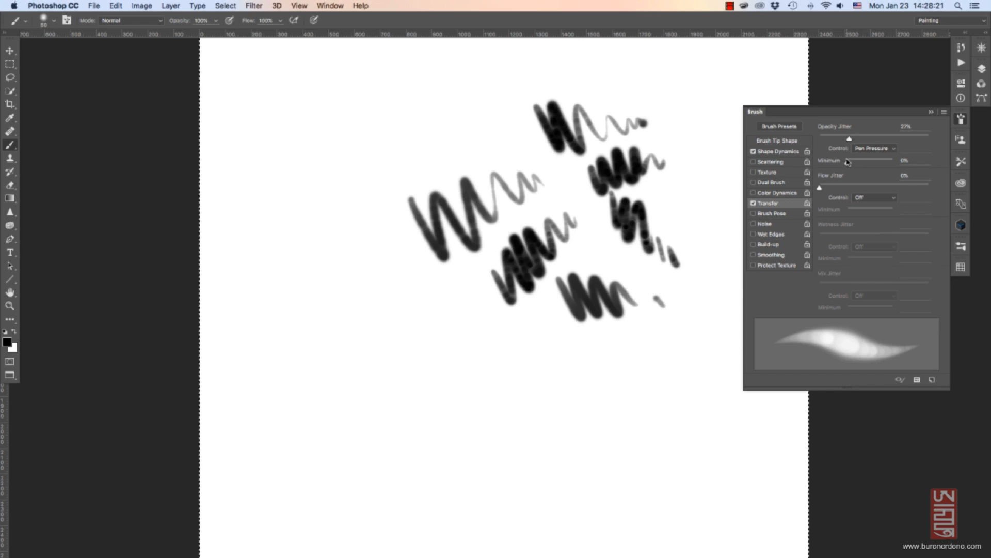
pyautogui.moveTo(244, 262)
pyautogui.mouseDown()
pyautogui.moveTo(332, 258)
pyautogui.moveTo(452, 359)
pyautogui.mouseUp()
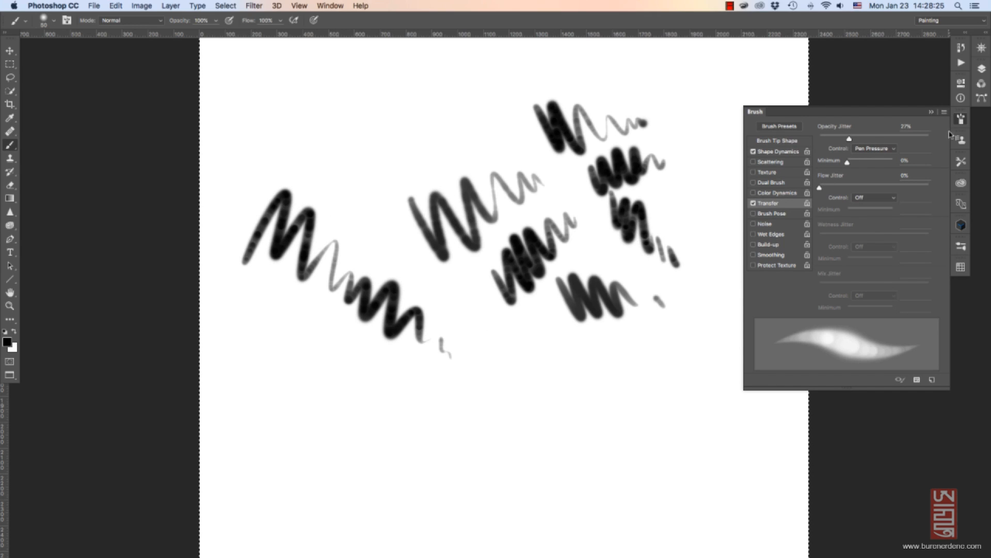
# Set the opacity jitter back to 0% and open its control options.
pyautogui.moveTo(849, 139); pyautogui.dragTo(818, 138)
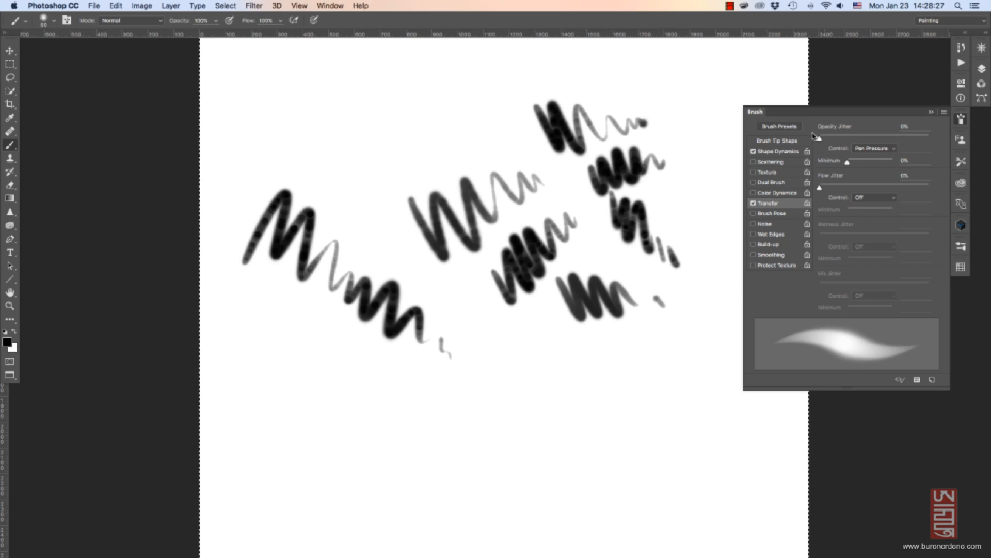
pyautogui.click(887, 153)
pyautogui.click(873, 148)
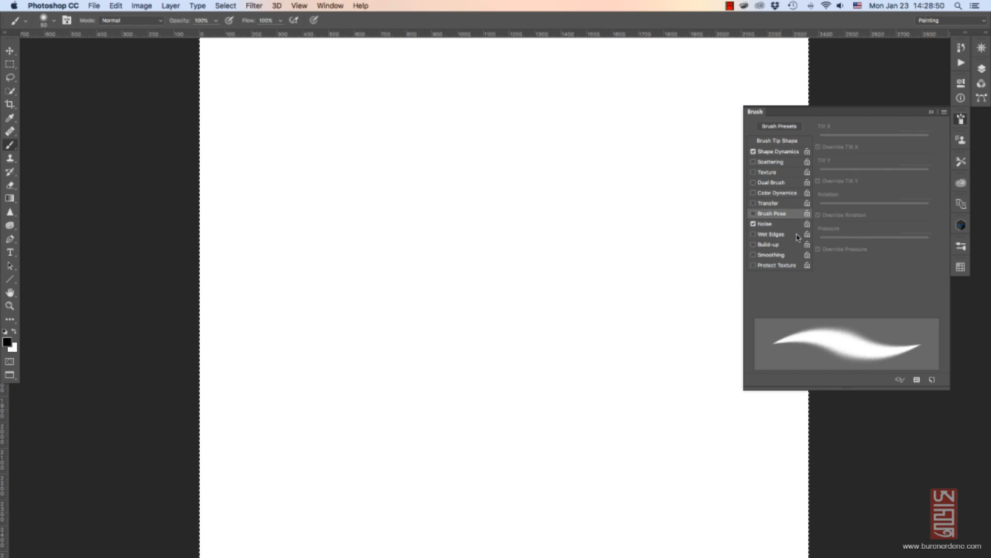
# Enlarge the brush to 300 px and paint a thick black zigzag with Noise on in the middle of the canvas.
pyautogui.click(504, 243)
pyautogui.press(']')
pyautogui.press(']')
pyautogui.press(']')
pyautogui.press(']')
pyautogui.press(']')
pyautogui.press(']')
pyautogui.press(']')
pyautogui.press(']')
pyautogui.press(']')
pyautogui.press(']')
pyautogui.press(']')
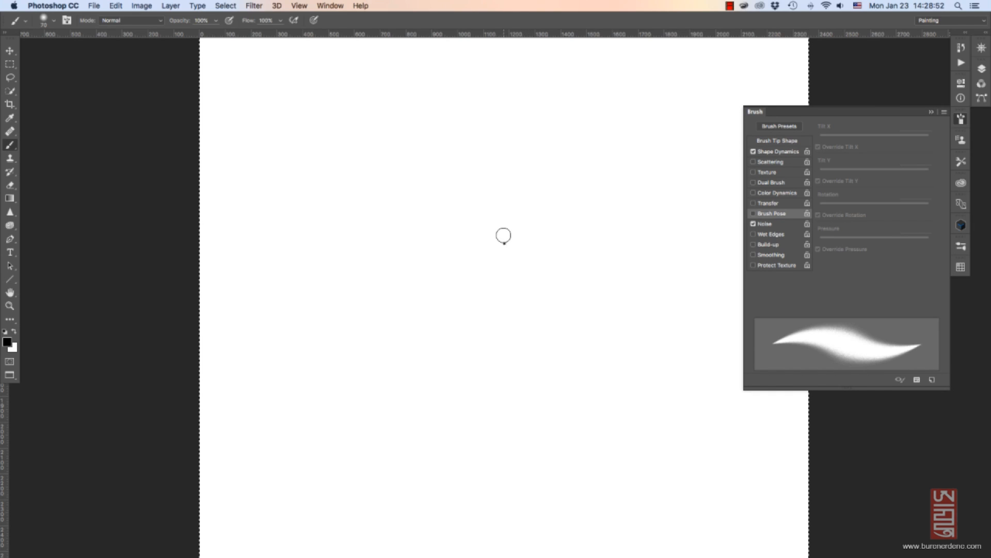
pyautogui.click(414, 255)
pyautogui.moveTo(414, 272)
pyautogui.mouseDown()
pyautogui.moveTo(427, 392)
pyautogui.moveTo(473, 248)
pyautogui.moveTo(491, 368)
pyautogui.mouseUp()
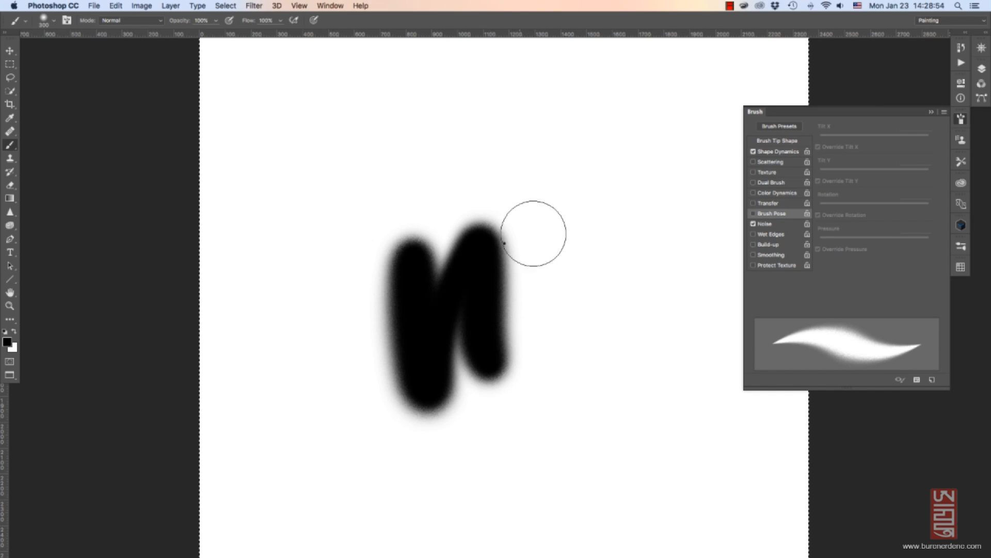
# Paint a short, thick slanted stroke with Noise on just right of the zigzag, with its grainy edges magnified.
pyautogui.press('z')
pyautogui.click(497, 241)
pyautogui.click(497, 241)
pyautogui.click(497, 241)
pyautogui.press('b')
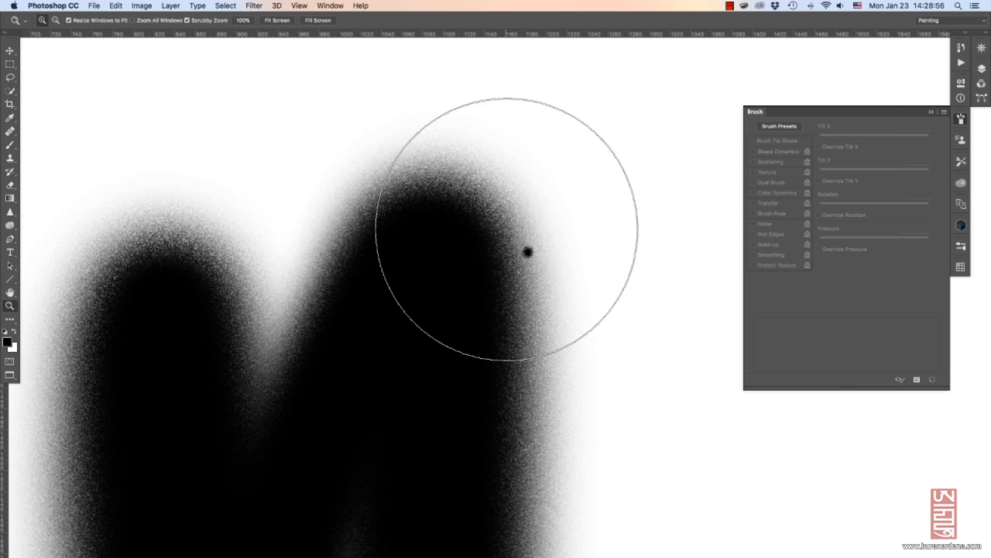
pyautogui.moveTo(666, 172)
pyautogui.mouseDown()
pyautogui.moveTo(651, 245)
pyautogui.moveTo(628, 342)
pyautogui.mouseUp()
# Reduce the brush to 90 px and paint a small black blob above the gap in the zigzag.
pyautogui.press('[')
pyautogui.press('[')
pyautogui.press('[')
pyautogui.press('[')
pyautogui.press('[')
pyautogui.press('[')
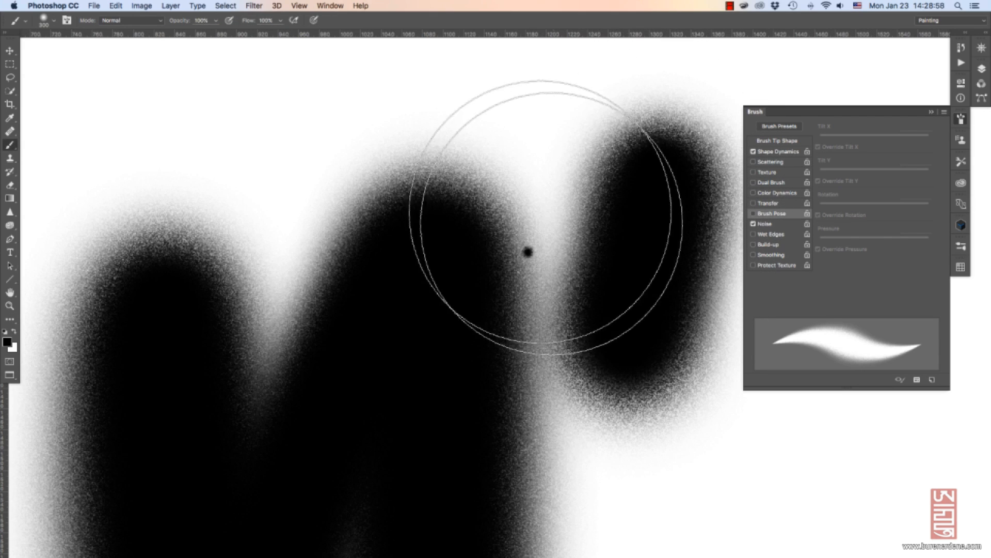
pyautogui.moveTo(284, 132); pyautogui.dragTo(297, 165)
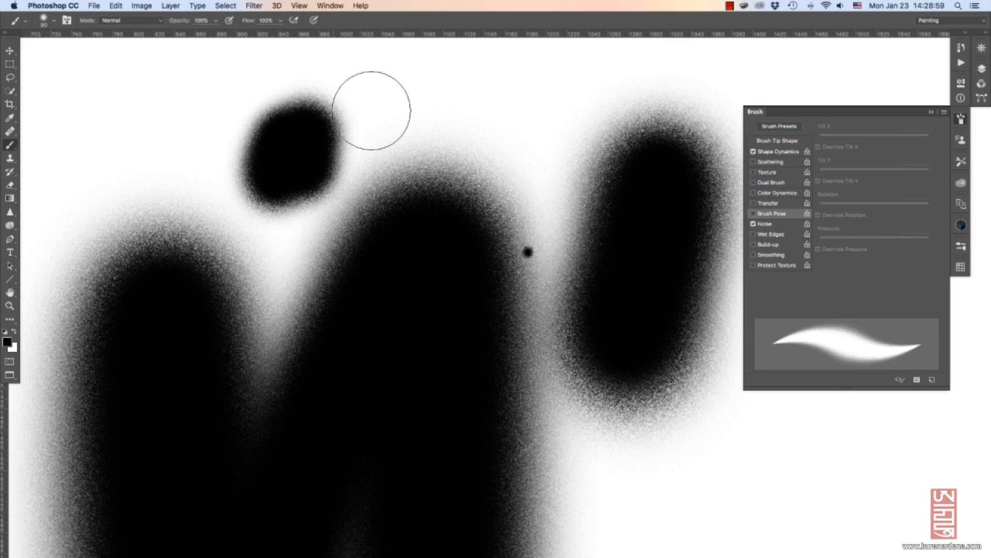
# With a 70 px brush, paint a horizontal stroke above the zigzag with Noise off and a diagonal one left of the blob with Noise on.
pyautogui.click(754, 224)
pyautogui.press('[')
pyautogui.press('[')
pyautogui.moveTo(406, 100); pyautogui.dragTo(564, 95)
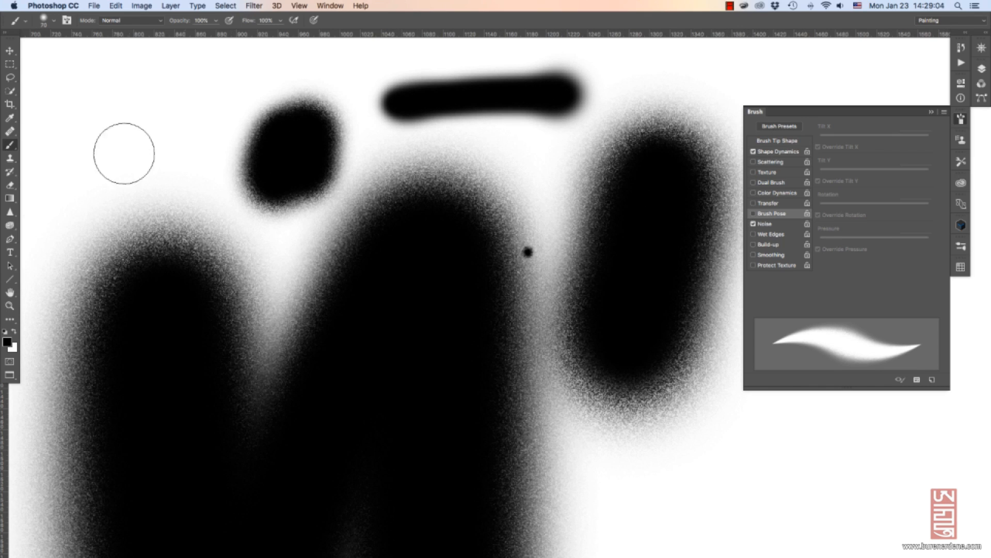
pyautogui.moveTo(78, 171); pyautogui.dragTo(227, 78)
# Turn off Noise and turn on Wet Edges for the brush, with empty canvas beside the black strokes in view.
pyautogui.press('[')
pyautogui.press('[')
pyautogui.press('[')
pyautogui.press('z')
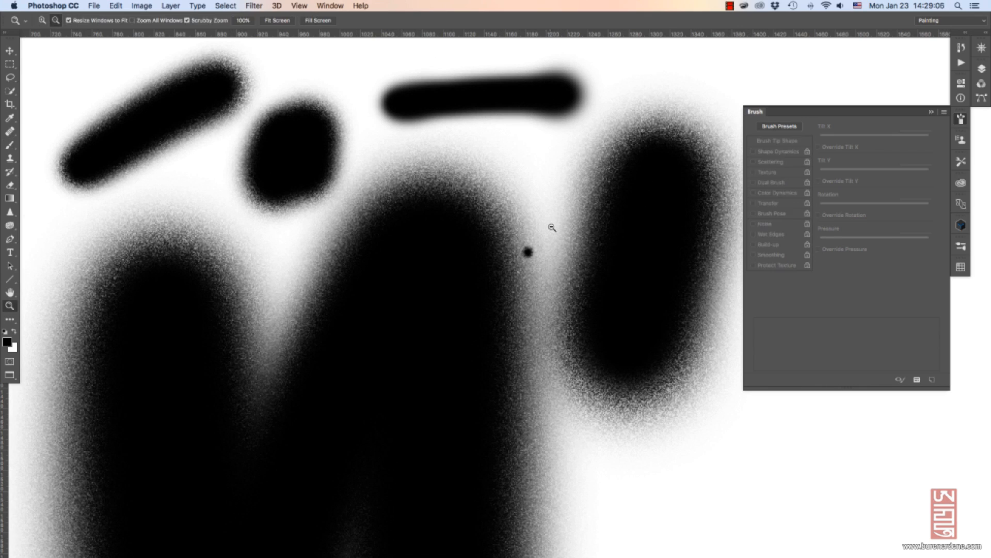
pyautogui.keyDown('alt'); pyautogui.click(549, 226); pyautogui.keyUp('alt')
pyautogui.keyDown('alt'); pyautogui.click(556, 228); pyautogui.keyUp('alt')
pyautogui.press('super+a')
pyautogui.press('b')
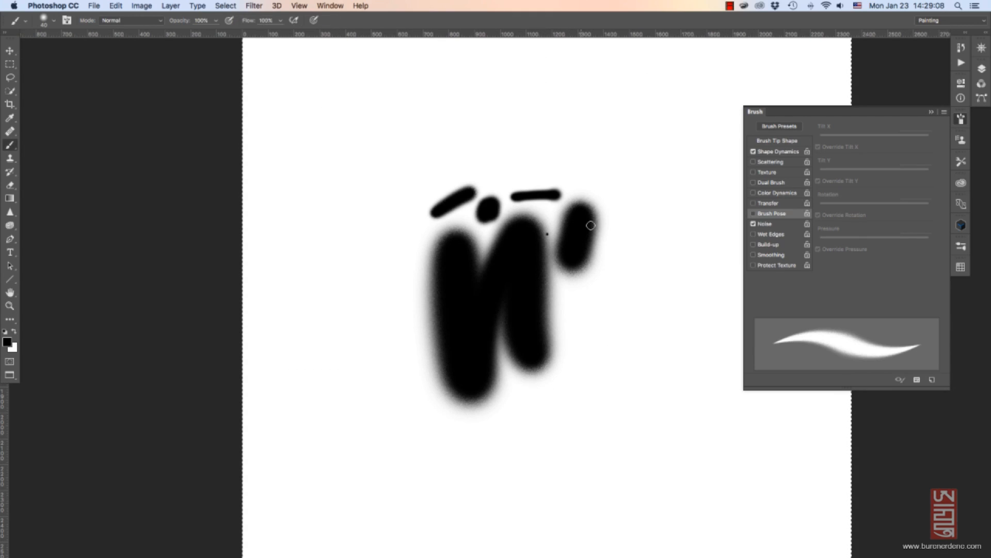
pyautogui.click(754, 225)
pyautogui.click(773, 233)
pyautogui.moveTo(651, 258); pyautogui.dragTo(385, 265)
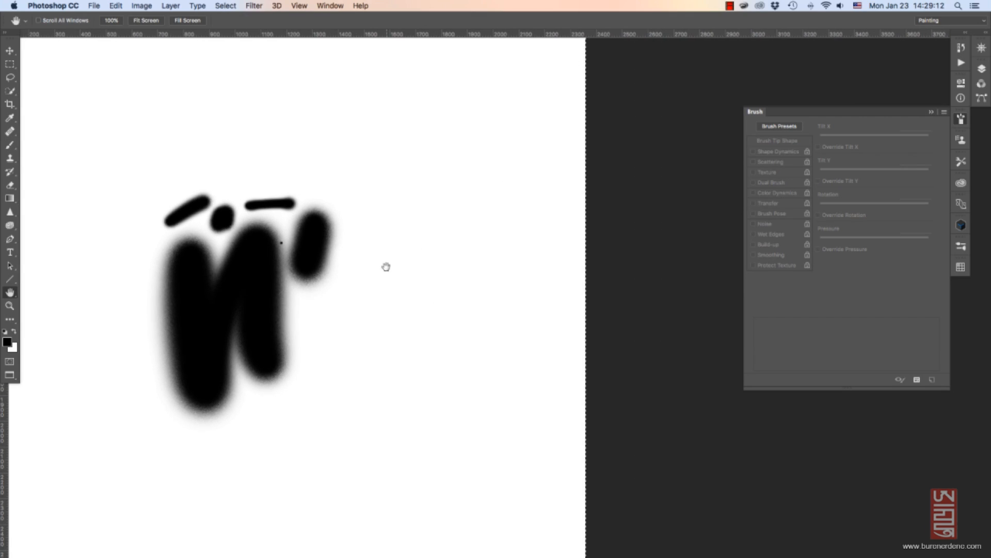
# Enlarge the brush and paint a long diagonal Wet Edges stroke right of the black strokes.
pyautogui.press(']')
pyautogui.press(']')
pyautogui.press(']')
pyautogui.press(']')
pyautogui.press(']')
pyautogui.press(']')
pyautogui.press(']')
pyautogui.press(']')
pyautogui.press(']')
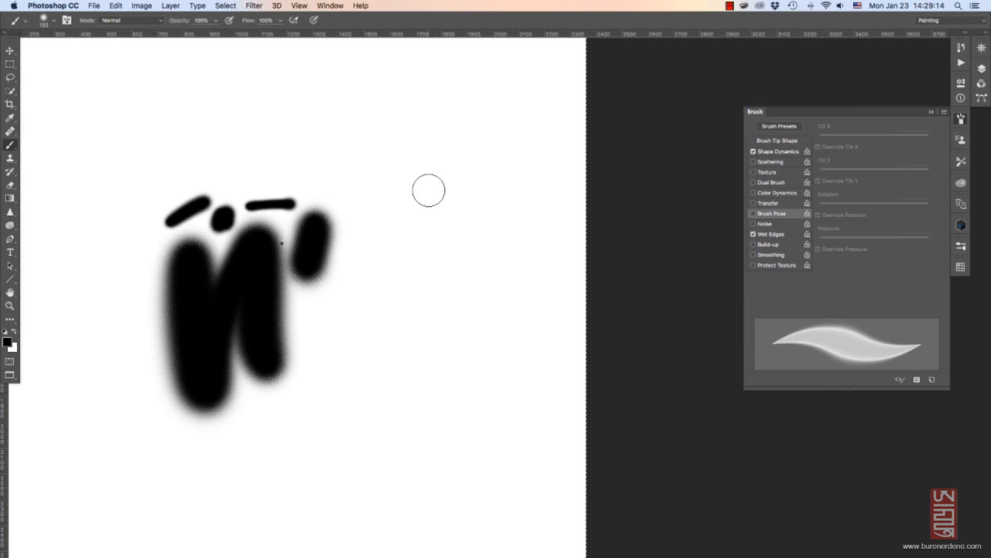
pyautogui.moveTo(442, 168); pyautogui.dragTo(368, 336)
# Shrink the brush and paint a shorter diagonal Wet Edges stroke parallel to the first.
pyautogui.press('[')
pyautogui.press('[')
pyautogui.press('[')
pyautogui.moveTo(472, 227); pyautogui.dragTo(423, 346)
# Shrink the brush slightly and paint four small Wet Edges blobs around the right and lower side of the gray strokes.
pyautogui.press('[')
pyautogui.moveTo(513, 247); pyautogui.dragTo(513, 249)
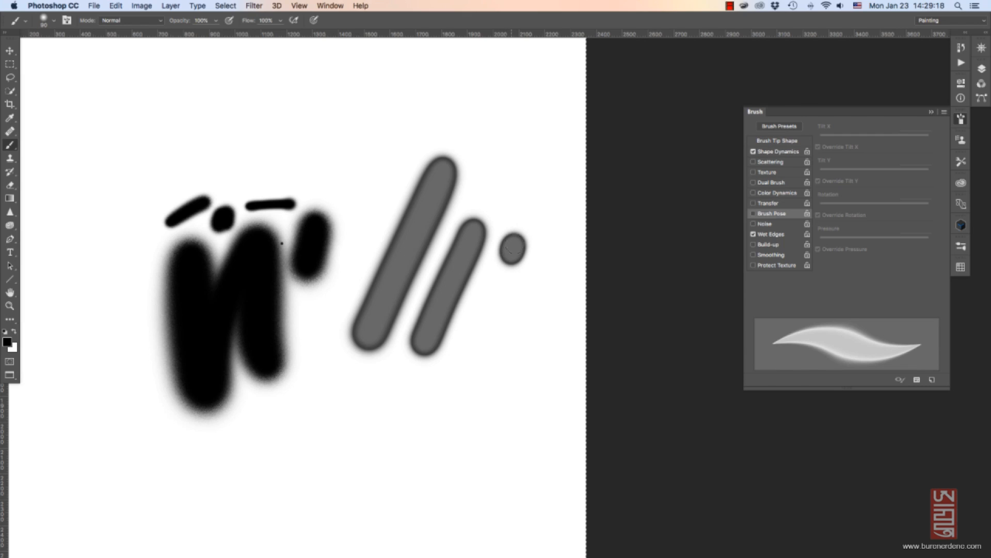
pyautogui.click(499, 312)
pyautogui.click(479, 372)
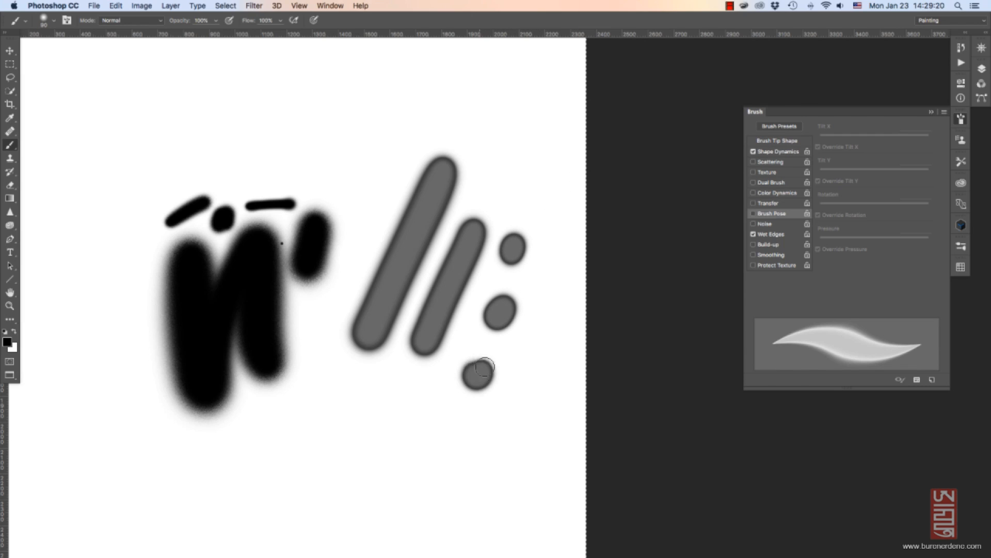
pyautogui.click(412, 408)
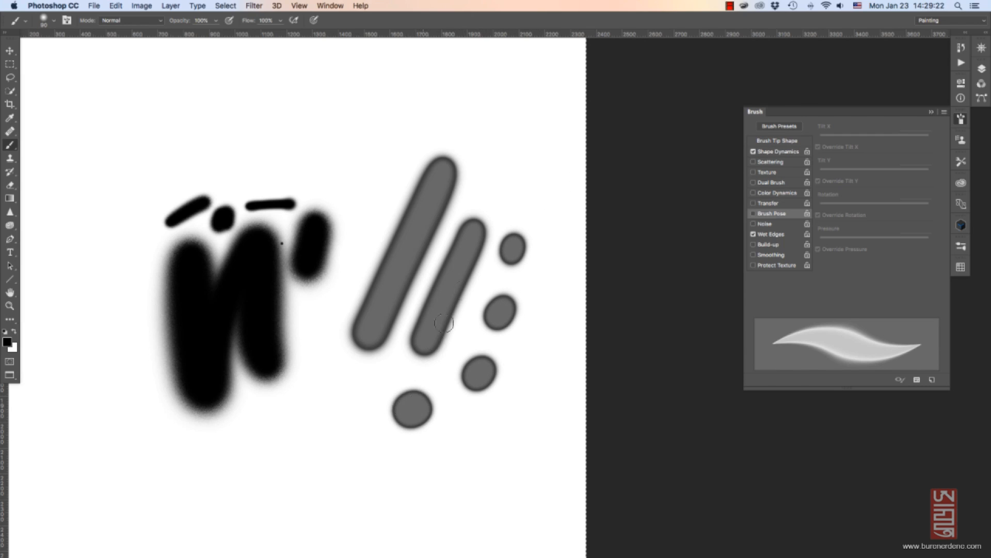
# Enlarge the brush to 200 px and paint a large Wet Edges oval near the canvas's right edge.
pyautogui.press(']')
pyautogui.press(']')
pyautogui.press(']')
pyautogui.click(548, 311)
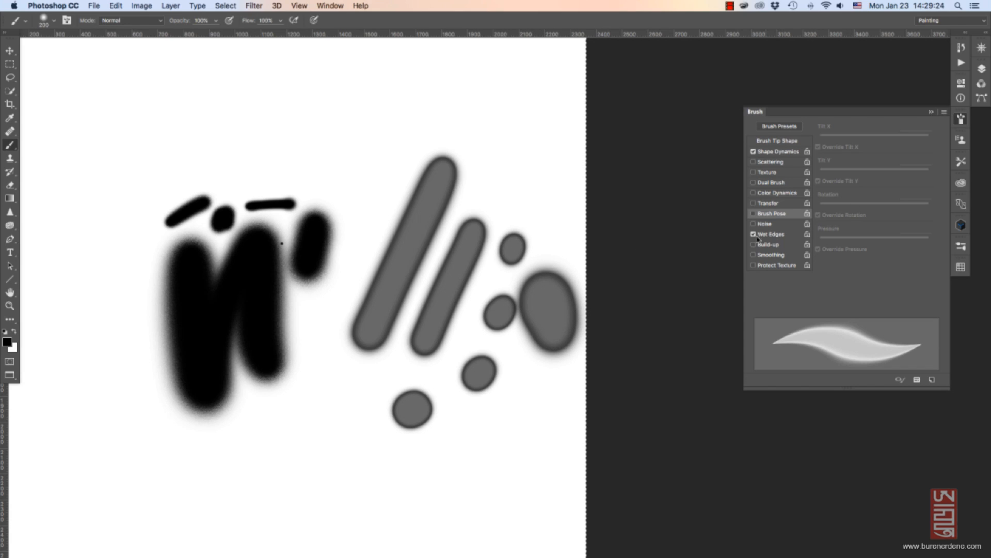
# Paint a black oval below the large gray one with Wet Edges off, and a gray blob at the lower left with Wet Edges on.
pyautogui.click(755, 235)
pyautogui.moveTo(528, 401)
pyautogui.mouseDown()
pyautogui.moveTo(527, 420)
pyautogui.moveTo(542, 398)
pyautogui.mouseUp()
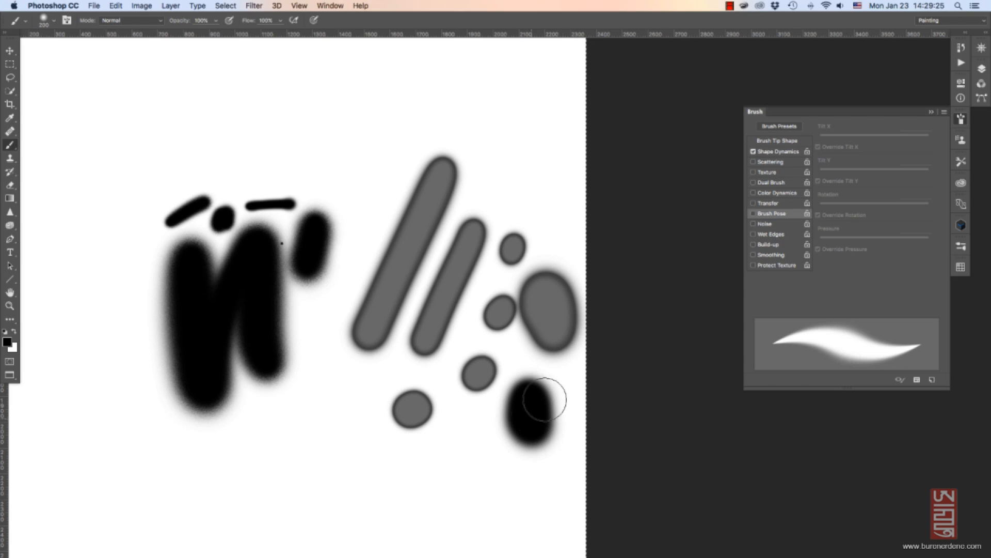
pyautogui.click(760, 236)
pyautogui.click(372, 477)
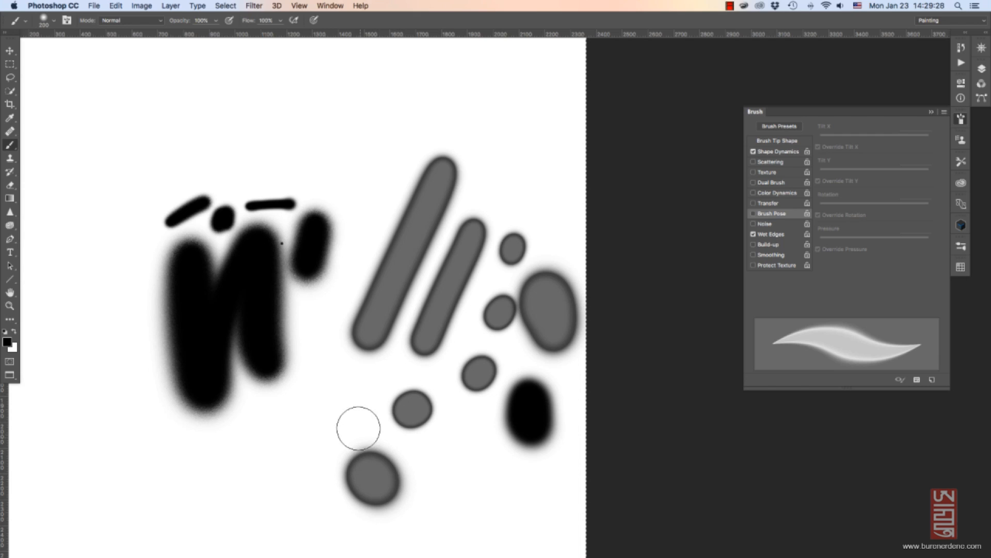
# Paint overlapping Wet Edges strokes across the gray blobs and diagonal strokes to build up darker intersections.
pyautogui.moveTo(364, 434); pyautogui.dragTo(428, 485)
pyautogui.moveTo(376, 417)
pyautogui.mouseDown()
pyautogui.moveTo(442, 470)
pyautogui.moveTo(428, 436)
pyautogui.moveTo(425, 501)
pyautogui.moveTo(443, 380)
pyautogui.mouseUp()
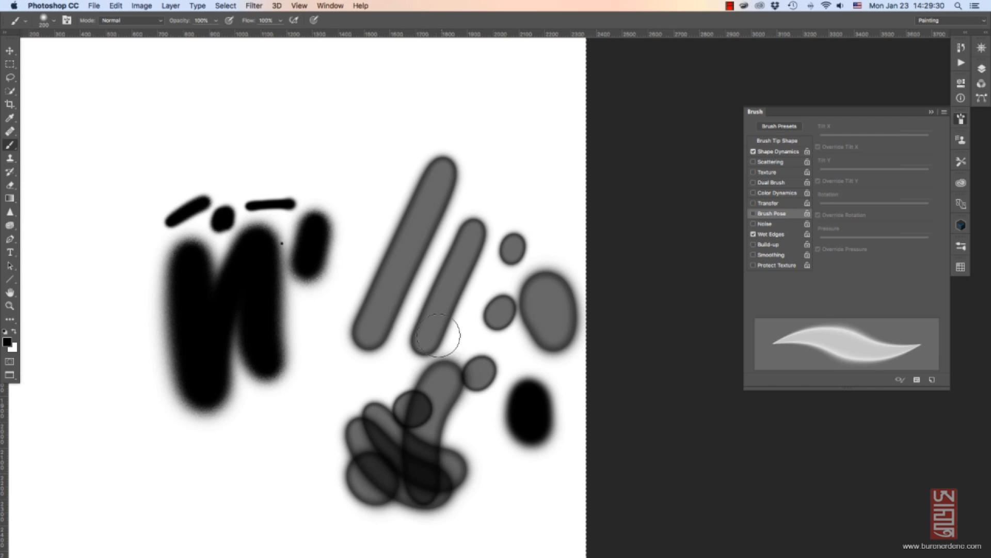
pyautogui.moveTo(358, 254); pyautogui.dragTo(431, 384)
pyautogui.moveTo(332, 332); pyautogui.dragTo(441, 216)
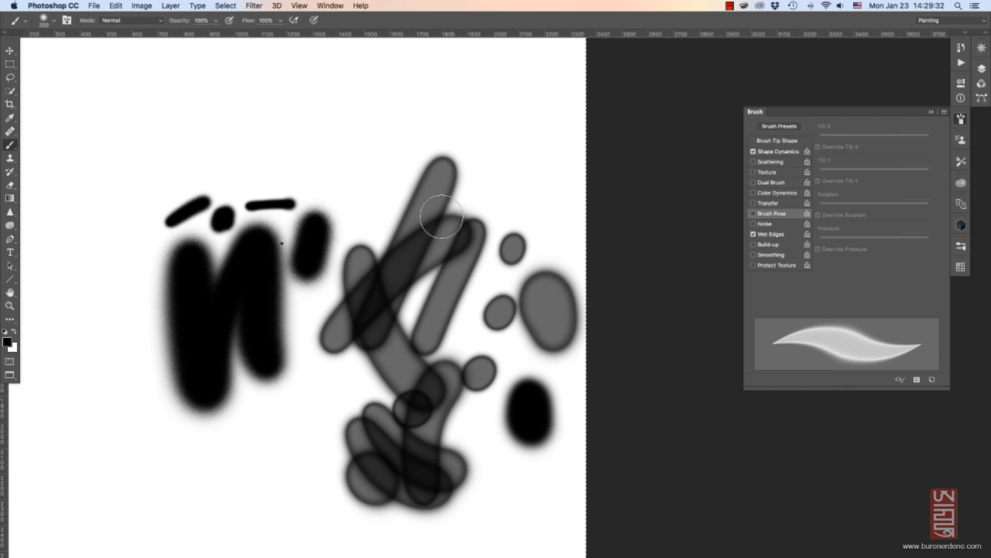
pyautogui.moveTo(370, 206); pyautogui.dragTo(439, 369)
pyautogui.moveTo(364, 232); pyautogui.dragTo(488, 207)
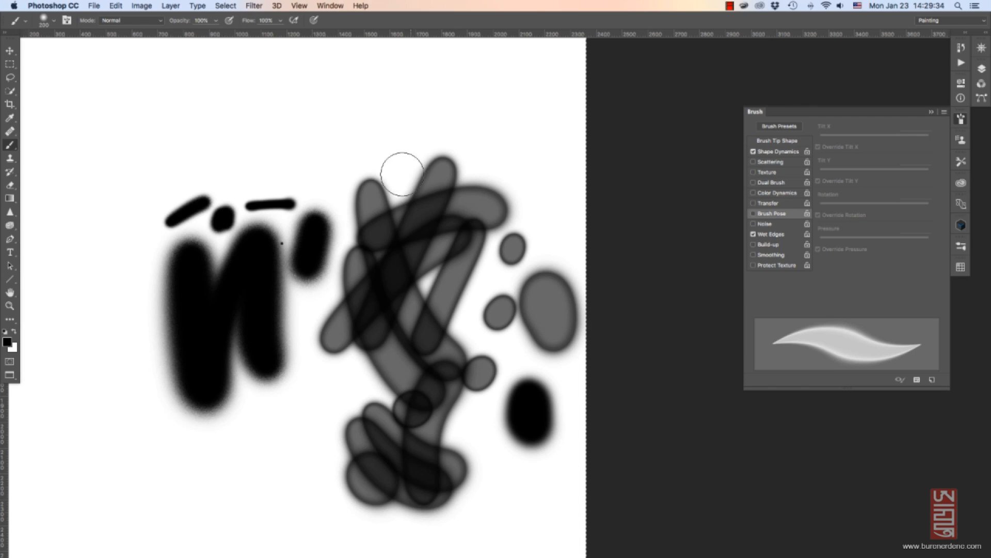
pyautogui.moveTo(402, 174); pyautogui.dragTo(498, 312)
pyautogui.moveTo(416, 233); pyautogui.dragTo(436, 346)
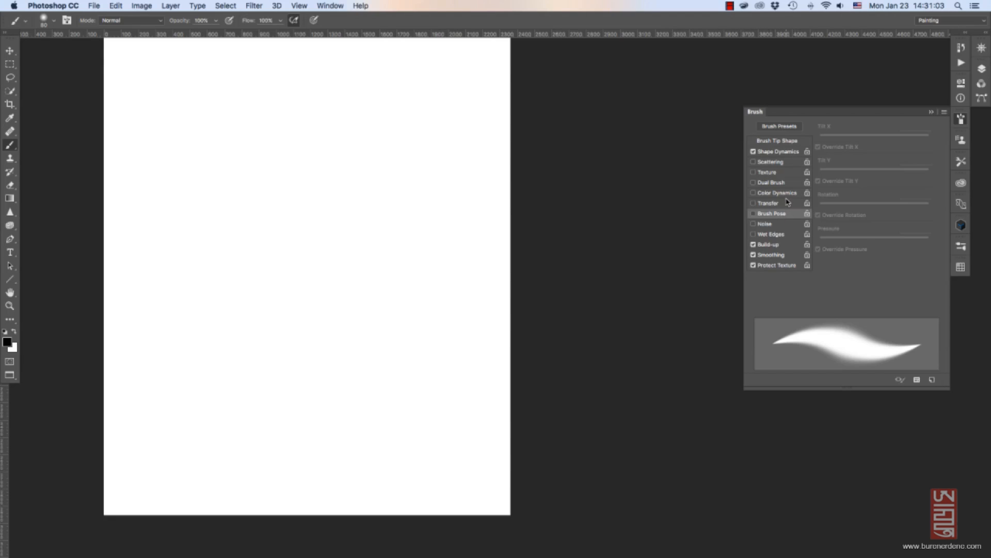
# Turn on the Texture option for the brush.
pyautogui.click(753, 172)
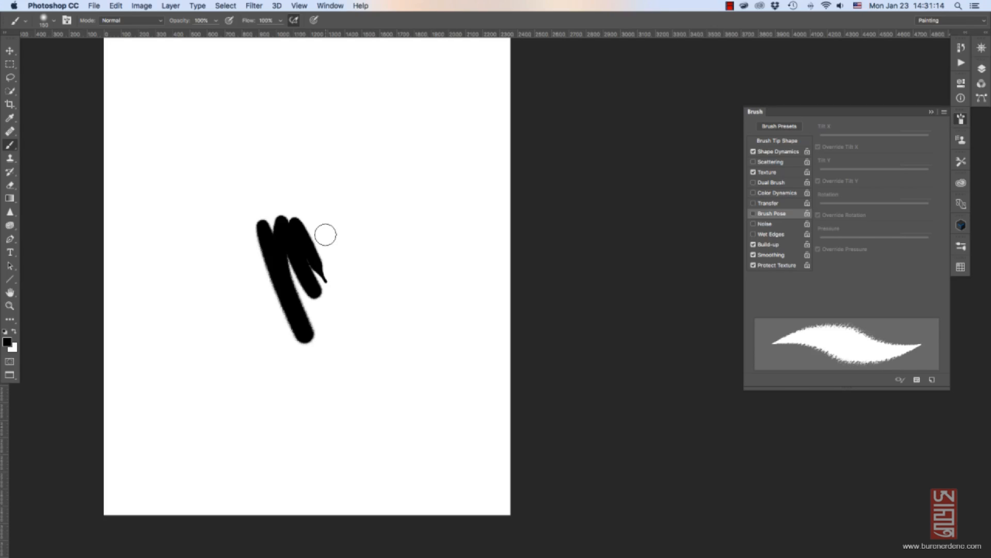
# Undo the previous test strokes and paint three separate diagonal black strokes in the page's upper middle at 125 px.
pyautogui.press('super+alt+z')
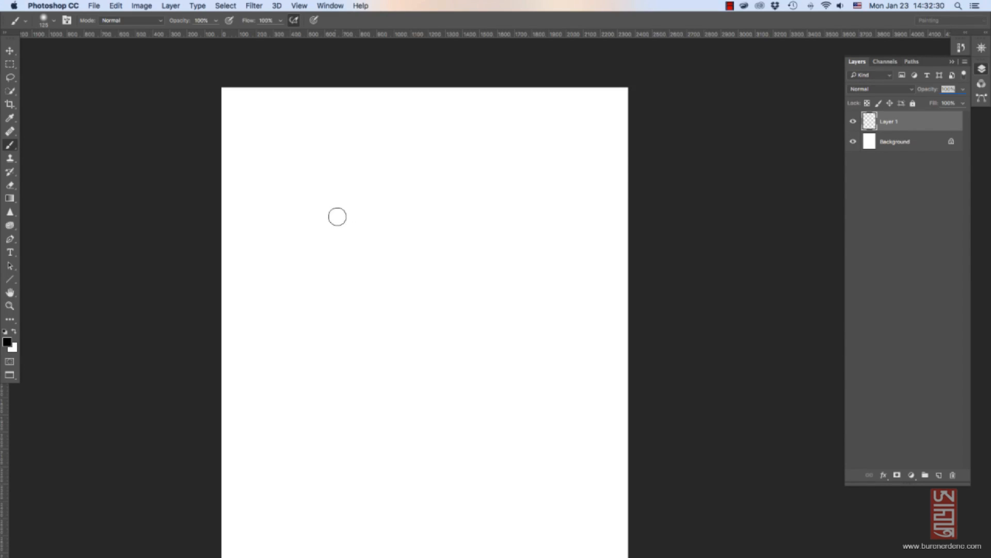
pyautogui.moveTo(336, 213); pyautogui.dragTo(382, 304)
pyautogui.moveTo(369, 199)
pyautogui.mouseDown()
pyautogui.moveTo(408, 276)
pyautogui.moveTo(422, 246)
pyautogui.mouseUp()
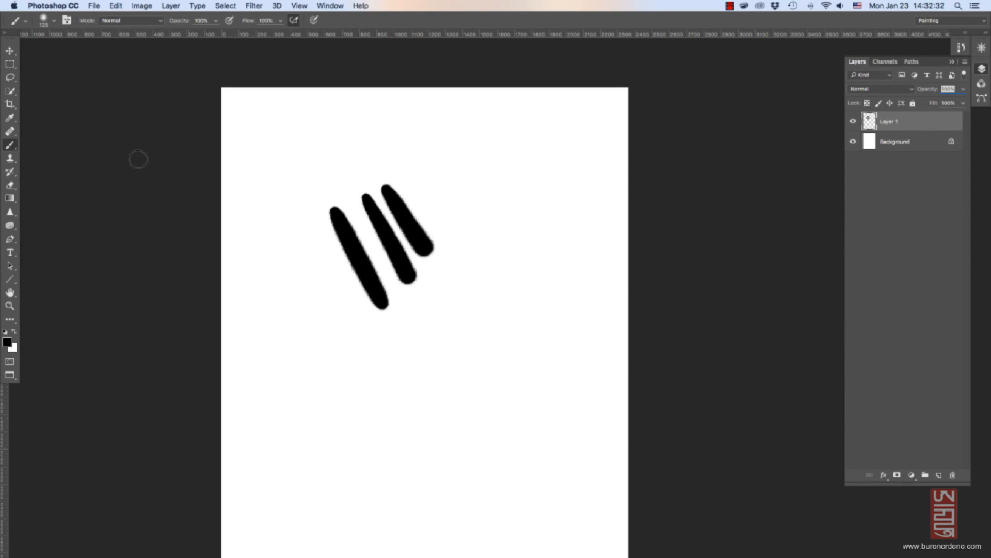
# Pick a 250 px bristle brush preset, then paint a black zigzag and a hatched bristle stroke below the three diagonals.
pyautogui.click(13, 148)
pyautogui.click(55, 21)
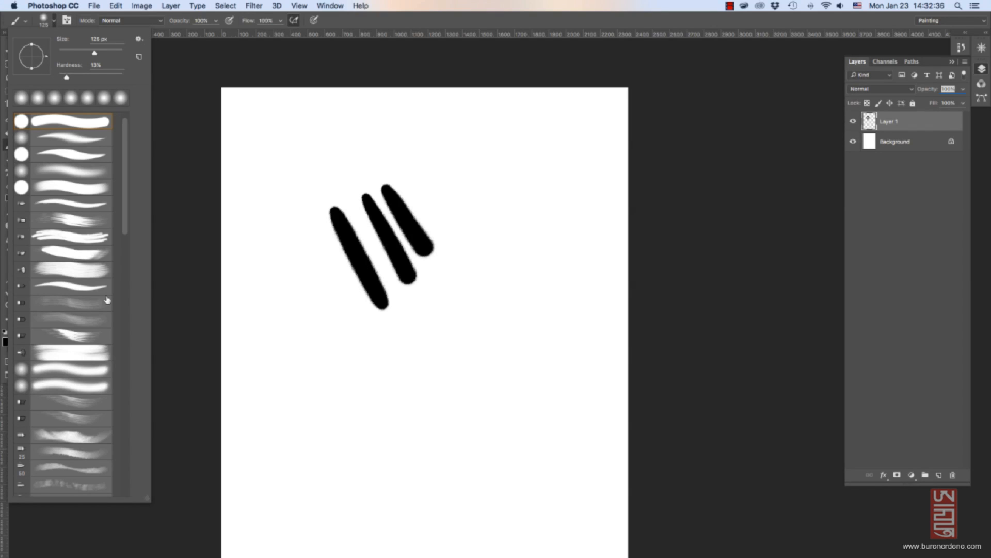
pyautogui.click(97, 322)
pyautogui.moveTo(309, 323); pyautogui.dragTo(390, 393)
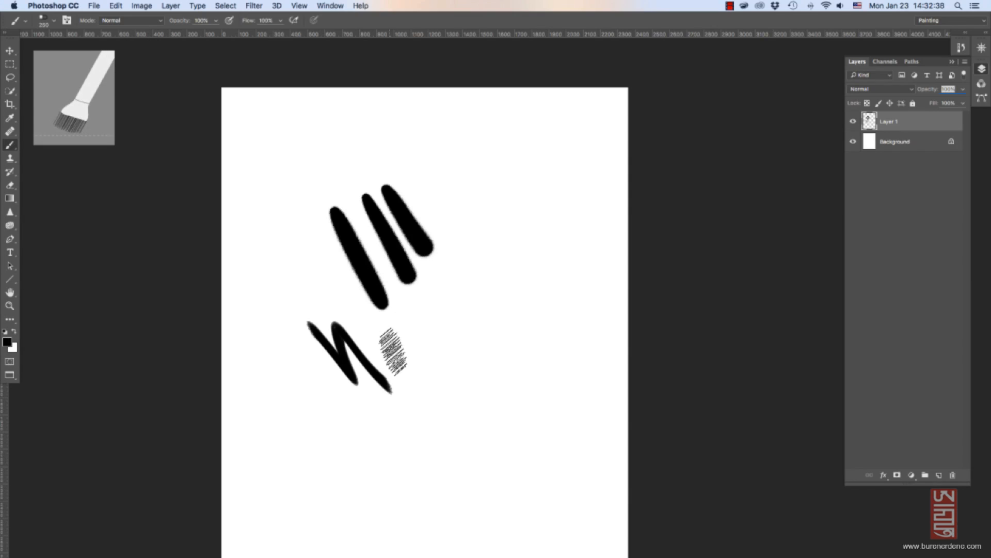
pyautogui.moveTo(393, 351); pyautogui.dragTo(431, 389)
# Choose a different bristle preset and paint sketchy zigzag strokes on the right half of the page.
pyautogui.click(55, 21)
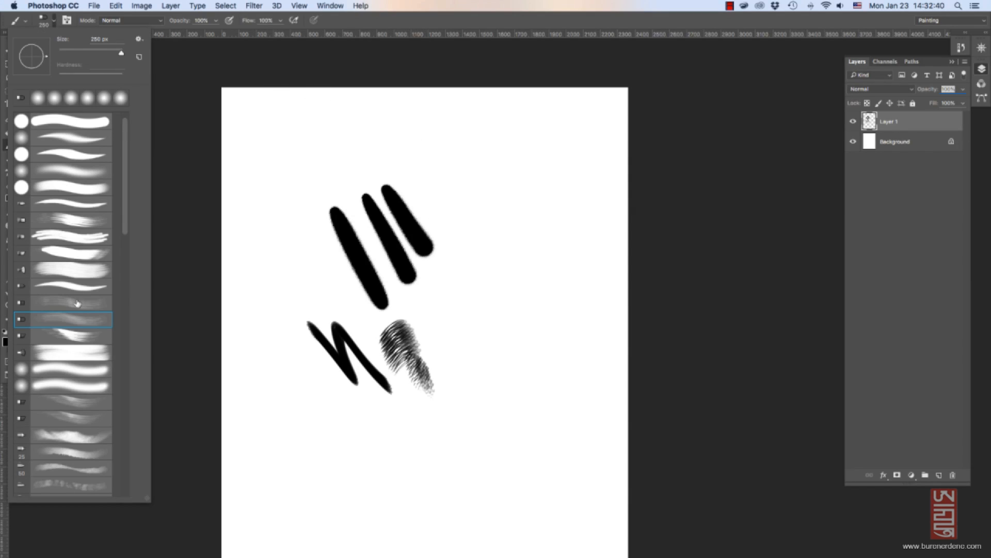
pyautogui.click(93, 405)
pyautogui.moveTo(475, 294)
pyautogui.mouseDown()
pyautogui.moveTo(493, 304)
pyautogui.moveTo(527, 255)
pyautogui.mouseUp()
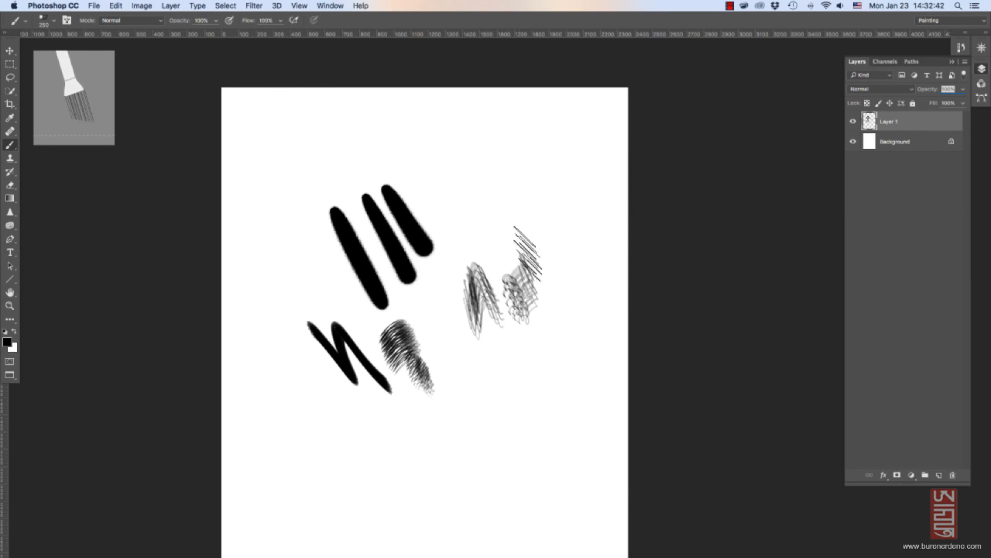
# Switch back to the previous bristle preset and paint a dense dark patch and a thin hatched stroke above the diagonals.
pyautogui.click(55, 22)
pyautogui.click(94, 320)
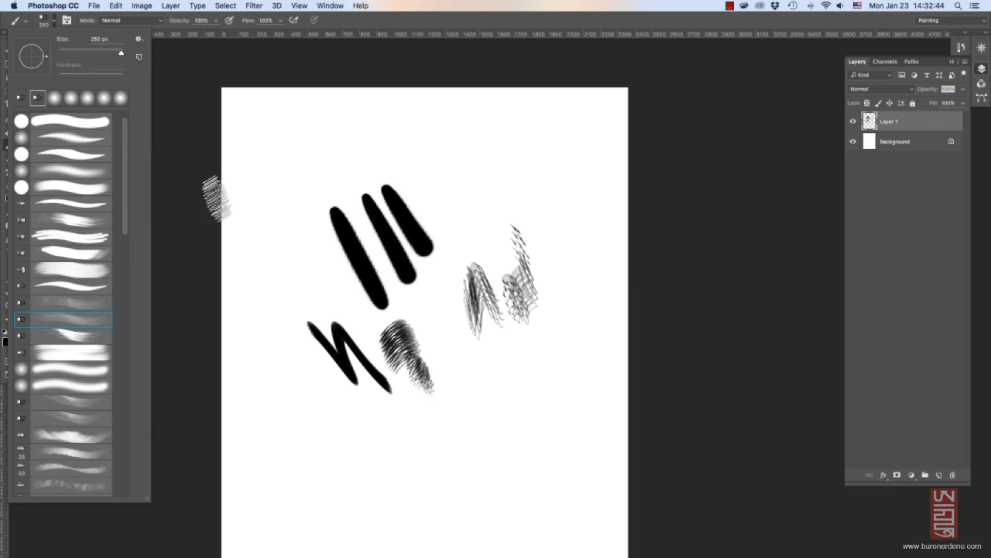
pyautogui.moveTo(319, 142)
pyautogui.mouseDown()
pyautogui.moveTo(350, 165)
pyautogui.moveTo(358, 155)
pyautogui.mouseUp()
pyautogui.moveTo(382, 134); pyautogui.dragTo(380, 161)
# Pick a flat square-tipped preset, reduce its size, and paint a gray zigzag and darker strokes on the page's left side.
pyautogui.click(54, 21)
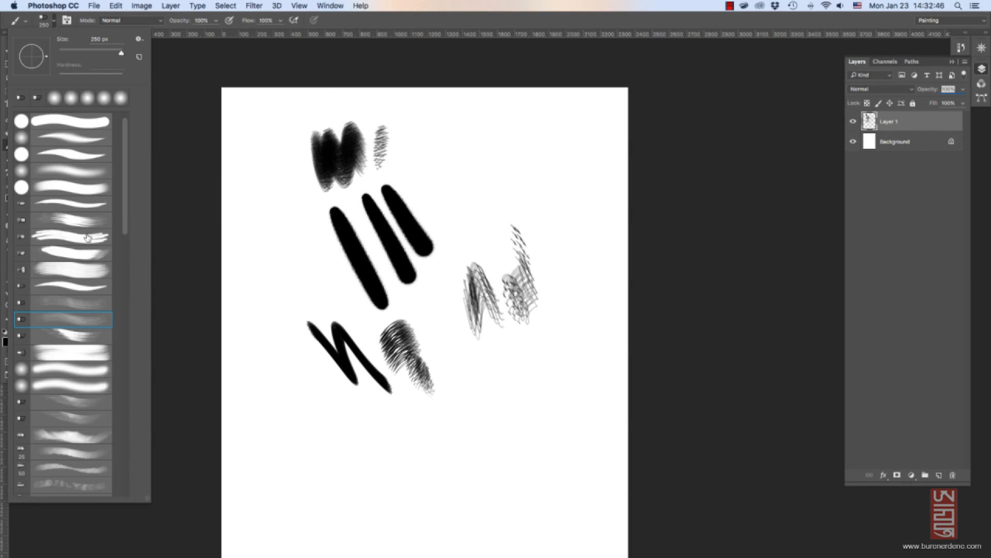
pyautogui.click(125, 328)
pyautogui.click(93, 304)
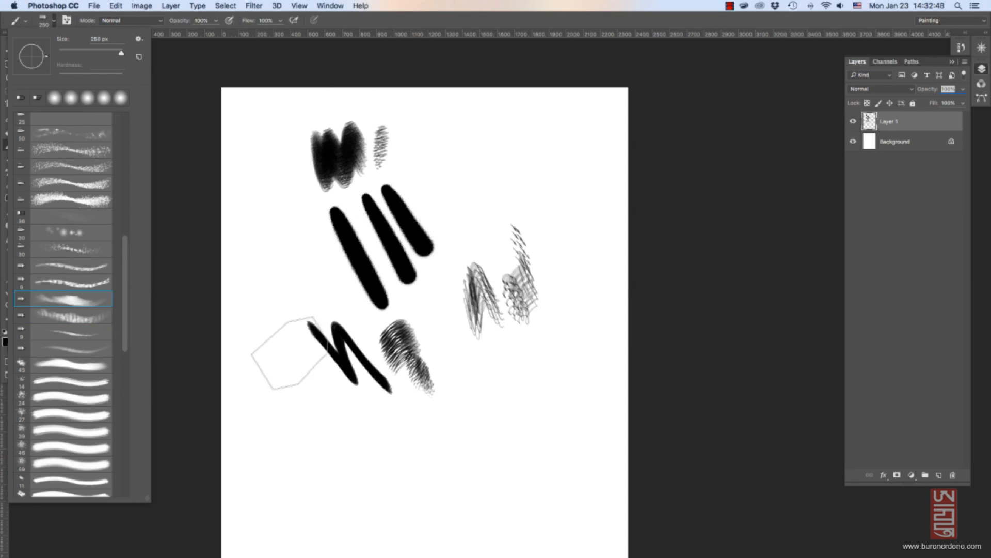
pyautogui.moveTo(279, 351); pyautogui.dragTo(342, 397)
pyautogui.press('[')
pyautogui.press('[')
pyautogui.press('[')
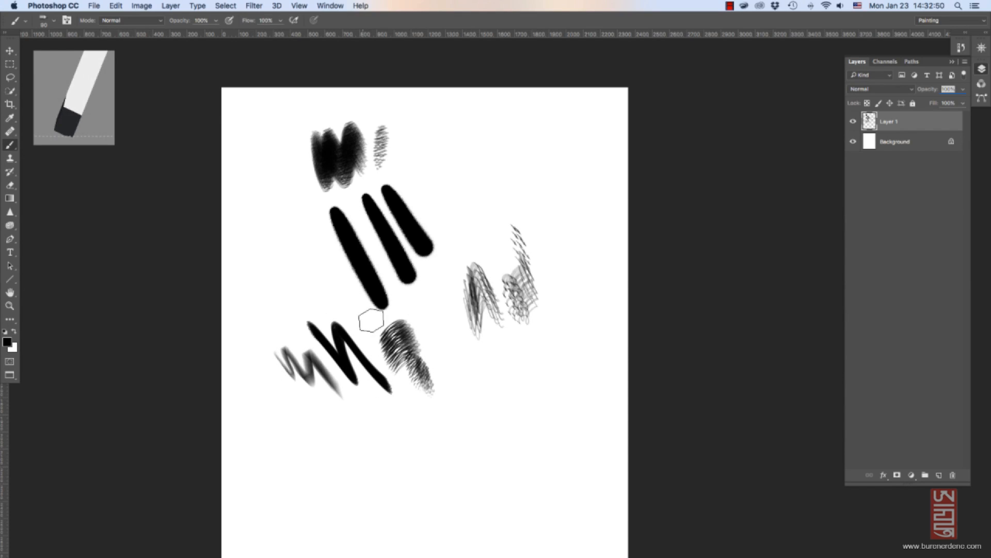
pyautogui.moveTo(313, 267)
pyautogui.mouseDown()
pyautogui.moveTo(308, 281)
pyautogui.moveTo(352, 306)
pyautogui.mouseUp()
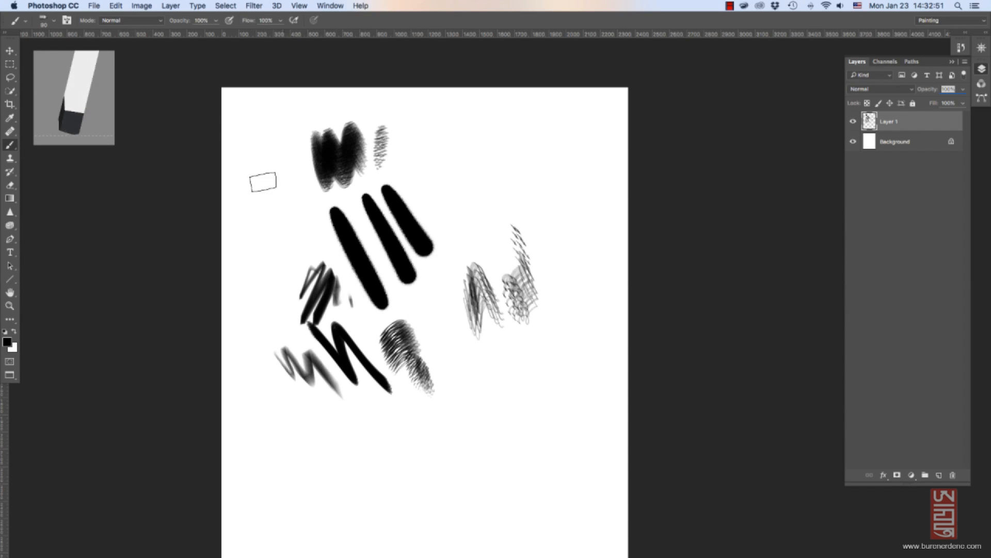
# Choose the next flat-tip preset and paint thin looping strokes at the page's upper right, enlarging the brush to 175 px for the lower ones.
pyautogui.click(46, 21)
pyautogui.click(91, 320)
pyautogui.moveTo(508, 135)
pyautogui.mouseDown()
pyautogui.moveTo(523, 155)
pyautogui.moveTo(490, 166)
pyautogui.moveTo(494, 193)
pyautogui.mouseUp()
pyautogui.press(']')
pyautogui.press(']')
pyautogui.press(']')
pyautogui.press(']')
pyautogui.moveTo(481, 250)
pyautogui.mouseDown()
pyautogui.moveTo(527, 228)
pyautogui.moveTo(565, 261)
pyautogui.mouseUp()
# Pick the 59 px scribble-edged preset and paint black blobs near the page's bottom and left edge, enlarging the brush between strokes.
pyautogui.click(52, 22)
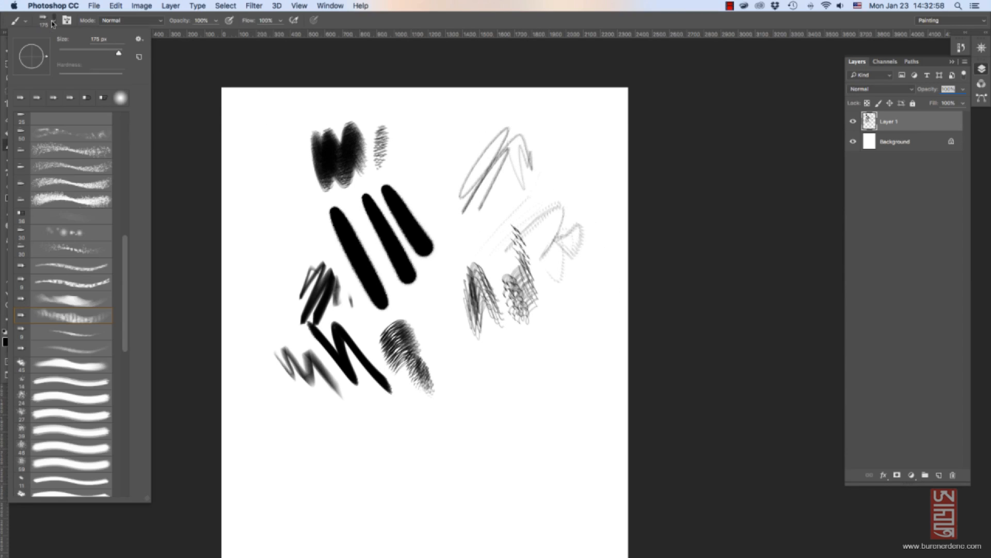
pyautogui.moveTo(125, 347)
pyautogui.mouseDown()
pyautogui.moveTo(124, 391)
pyautogui.moveTo(124, 383)
pyautogui.mouseUp()
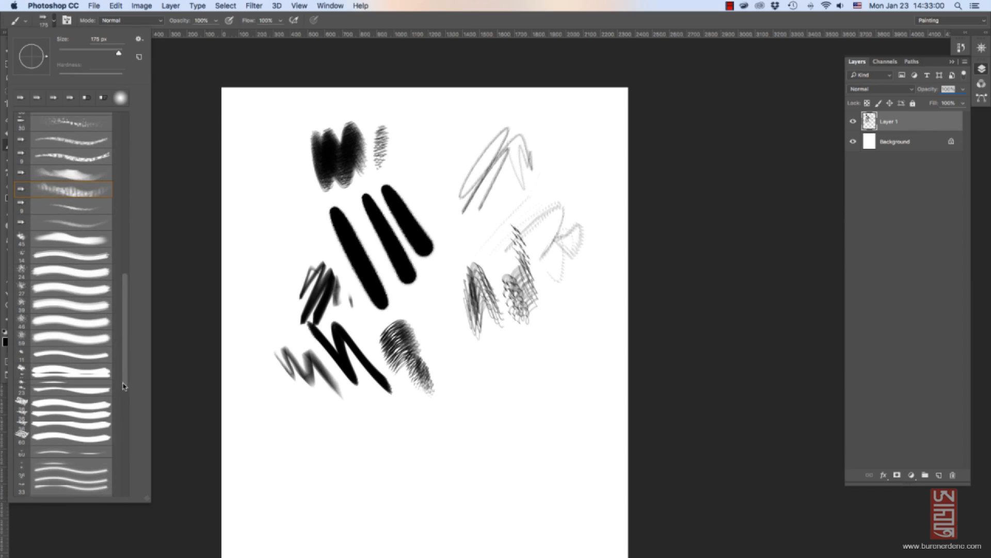
pyautogui.click(94, 340)
pyautogui.moveTo(316, 443)
pyautogui.mouseDown()
pyautogui.moveTo(339, 460)
pyautogui.moveTo(363, 421)
pyautogui.moveTo(381, 431)
pyautogui.moveTo(427, 410)
pyautogui.mouseUp()
pyautogui.press(']')
pyautogui.press(']')
pyautogui.moveTo(247, 256)
pyautogui.mouseDown()
pyautogui.moveTo(276, 260)
pyautogui.moveTo(310, 229)
pyautogui.mouseUp()
# Pick the 60 px angular preset, paint a small black zigzag, and add two larger black shapes at 200 px.
pyautogui.click(54, 23)
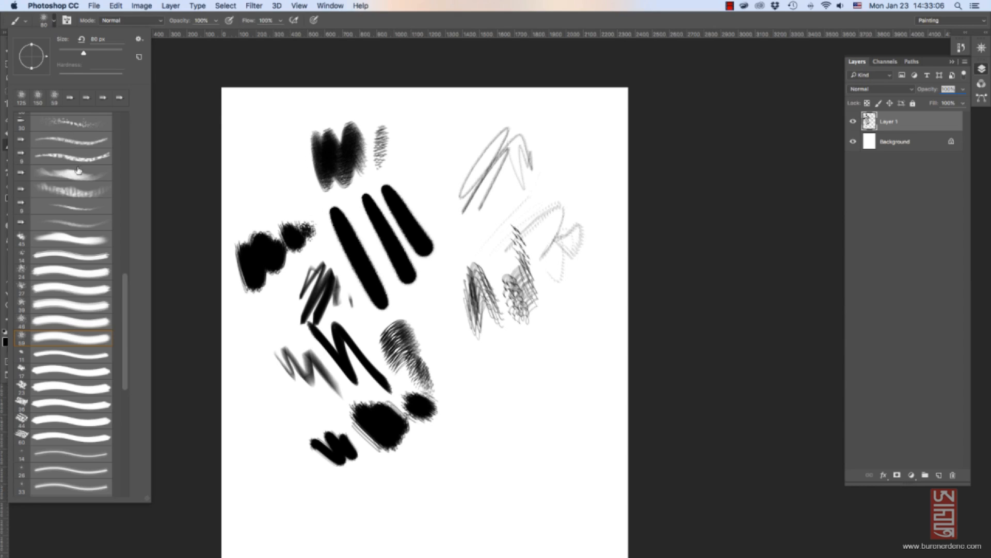
pyautogui.scroll(-4, 125, 343)
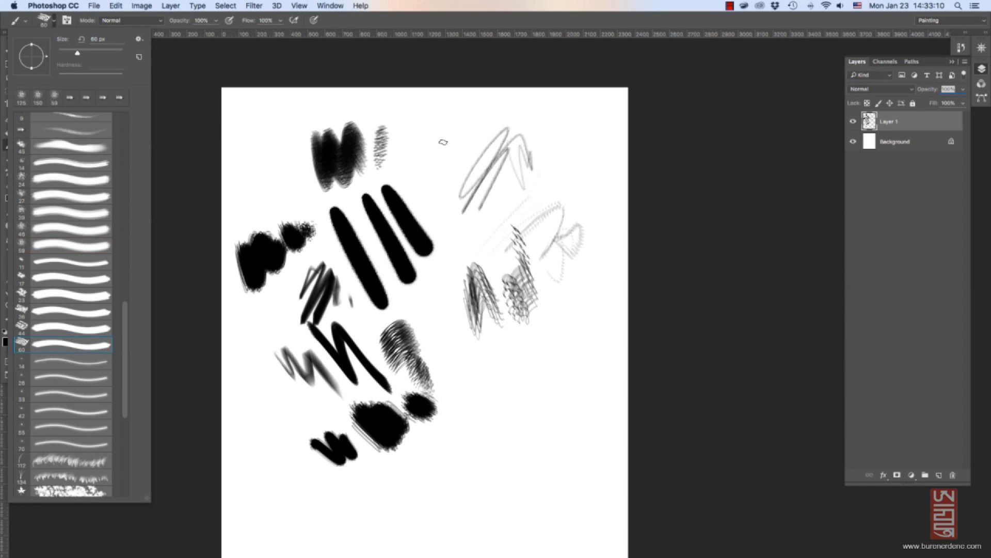
pyautogui.moveTo(438, 128); pyautogui.dragTo(456, 146)
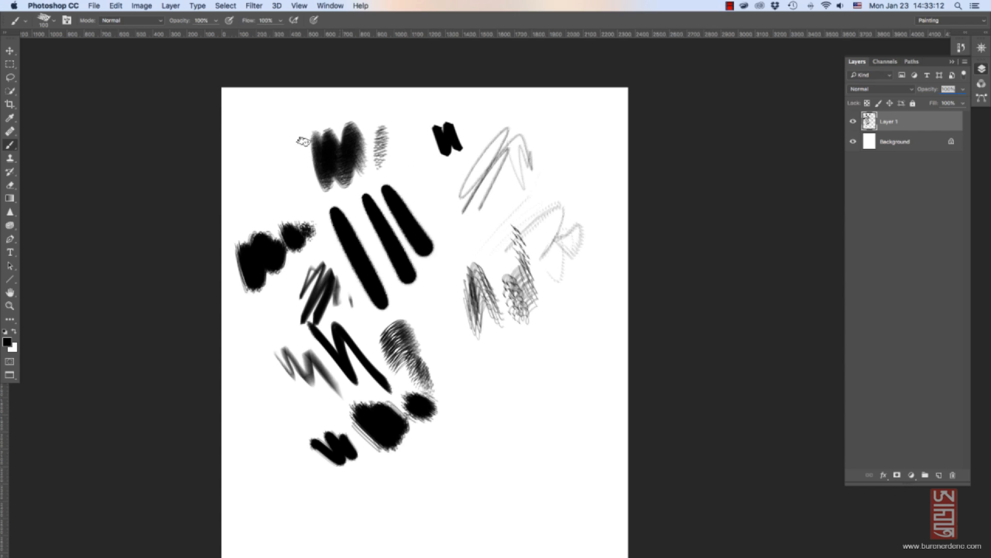
pyautogui.press(']')
pyautogui.press(']')
pyautogui.press(']')
pyautogui.press(']')
pyautogui.moveTo(447, 203); pyautogui.dragTo(465, 211)
pyautogui.moveTo(435, 288); pyautogui.dragTo(442, 285)
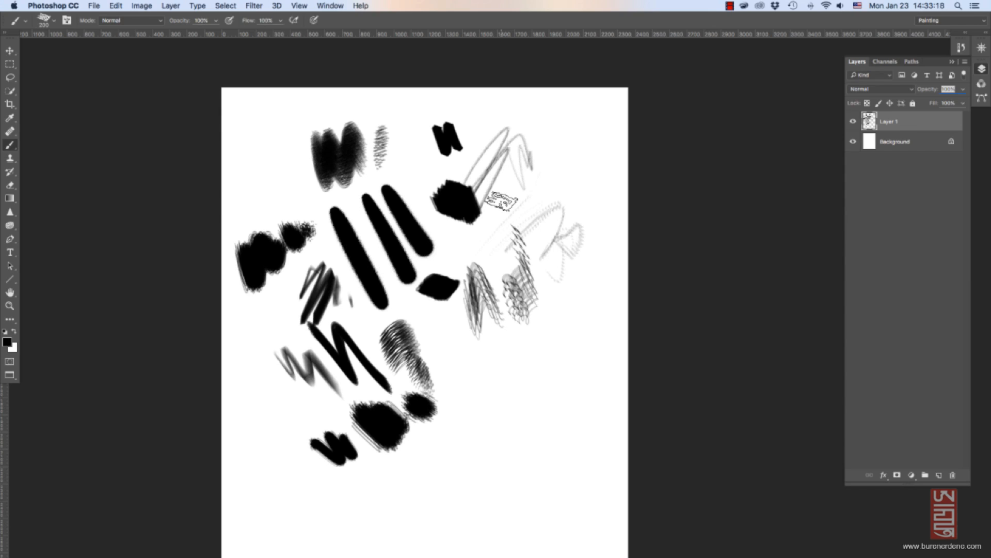
# Turn on Shape Dynamics in the brush settings and set the brush tip's spacing to 37% and angle to -28°.
pyautogui.click(951, 62)
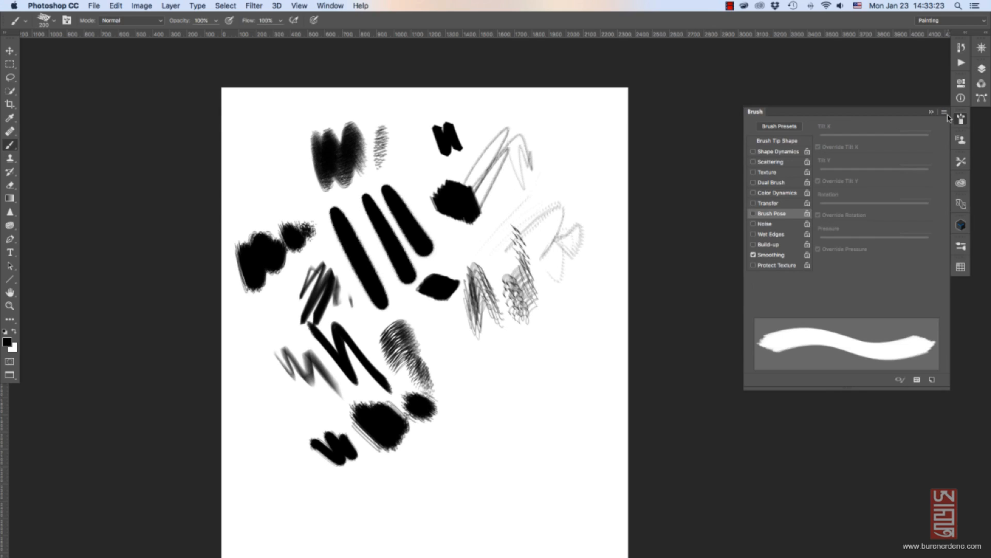
pyautogui.click(782, 142)
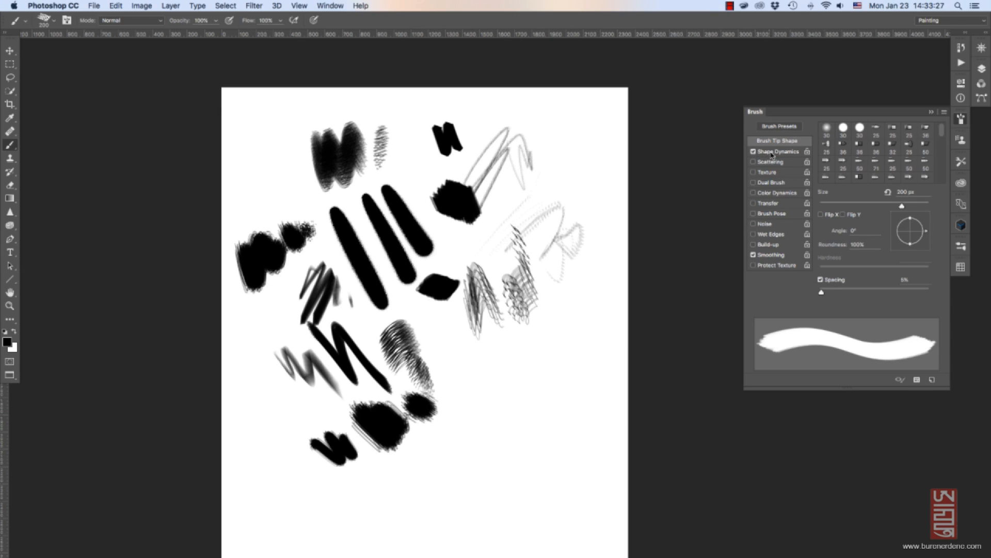
pyautogui.click(773, 152)
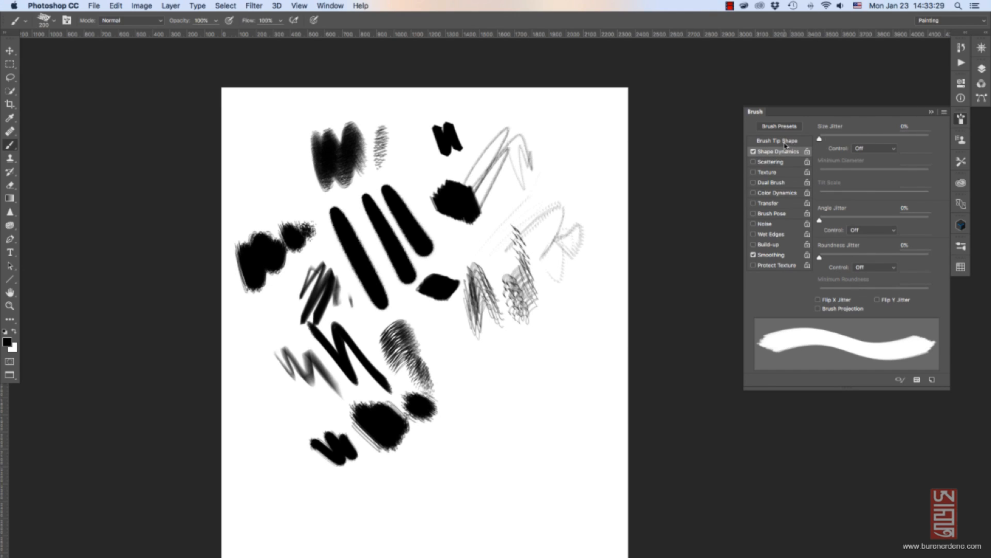
pyautogui.click(783, 142)
pyautogui.moveTo(826, 289); pyautogui.dragTo(838, 291)
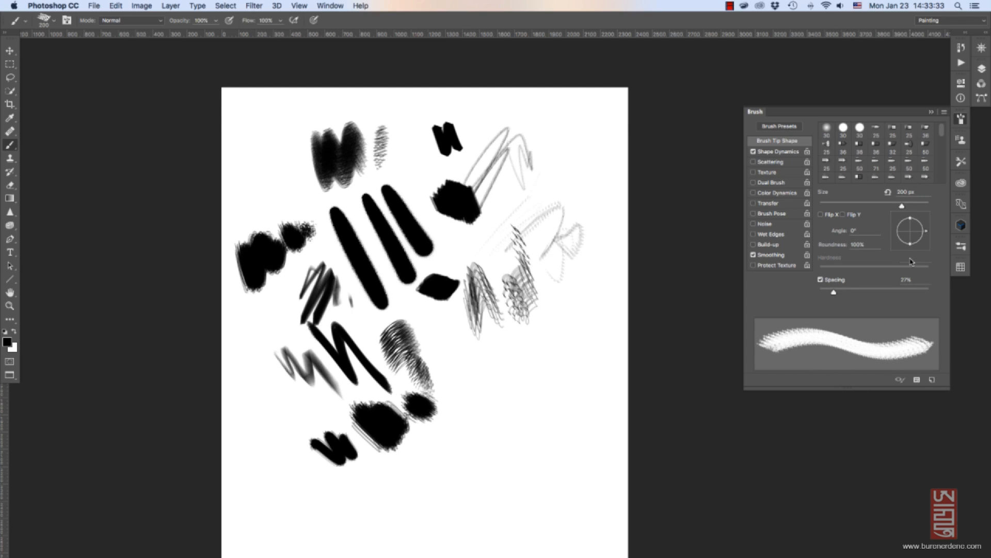
pyautogui.moveTo(923, 234); pyautogui.dragTo(924, 239)
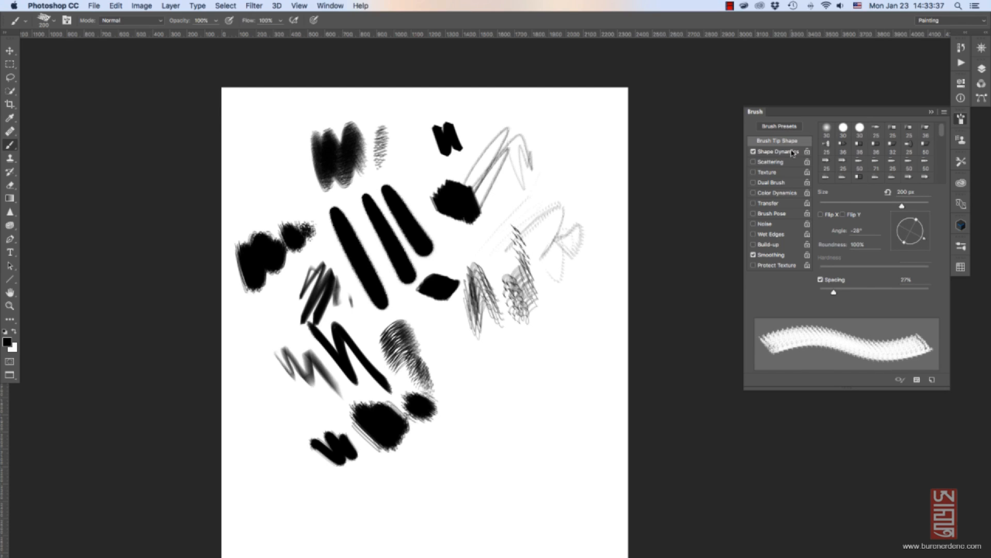
# Set the Size Jitter control to Pen Pressure and paint a tapering diagonal stroke across the page's lower right.
pyautogui.click(780, 151)
pyautogui.click(873, 149)
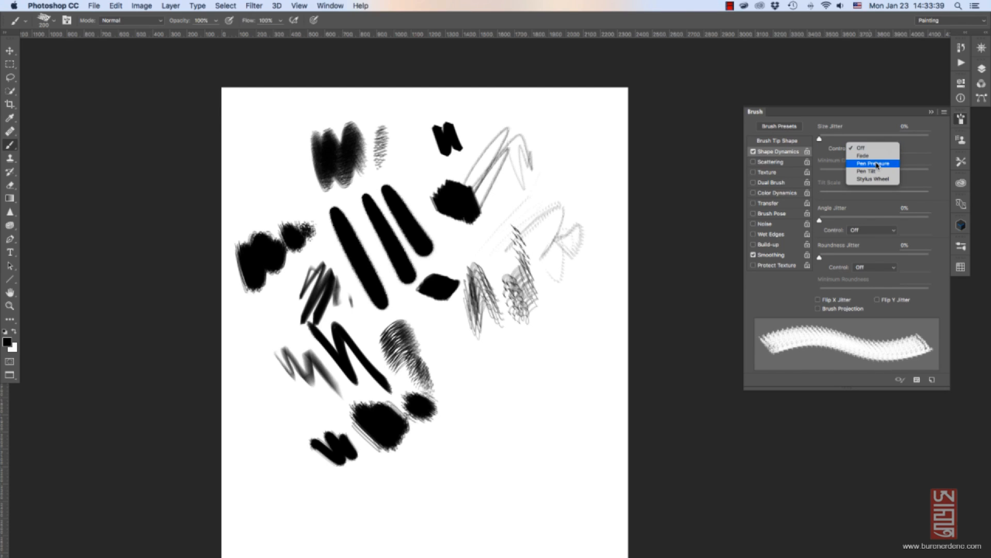
pyautogui.click(874, 161)
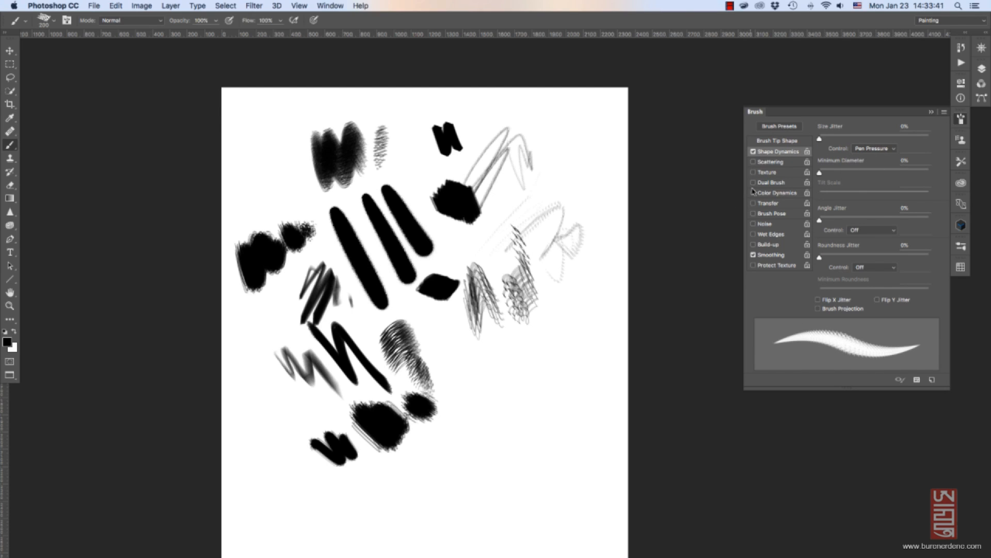
pyautogui.moveTo(483, 393); pyautogui.dragTo(601, 283)
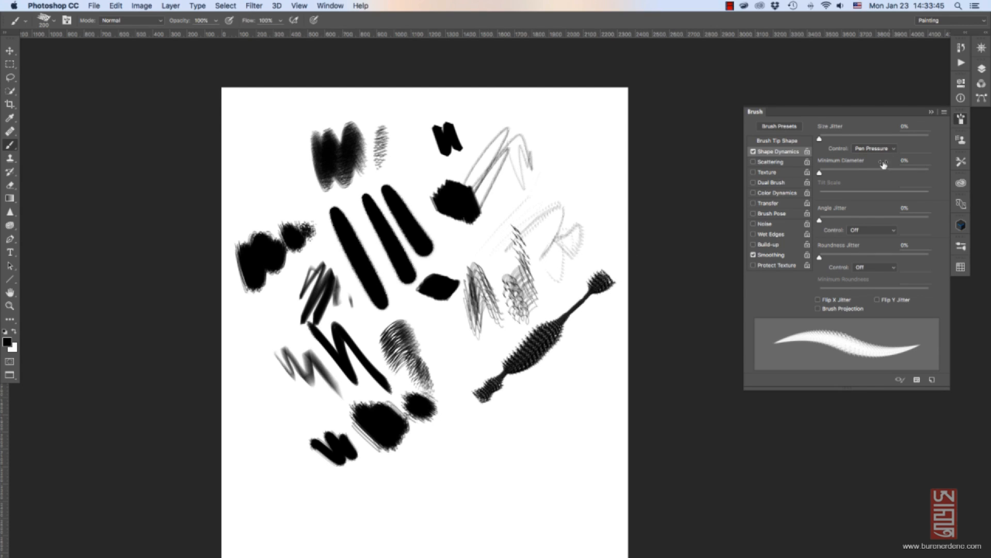
# Set the Angle Jitter to 21% with its control Off, leaving the Roundness Jitter at 0%.
pyautogui.click(864, 235)
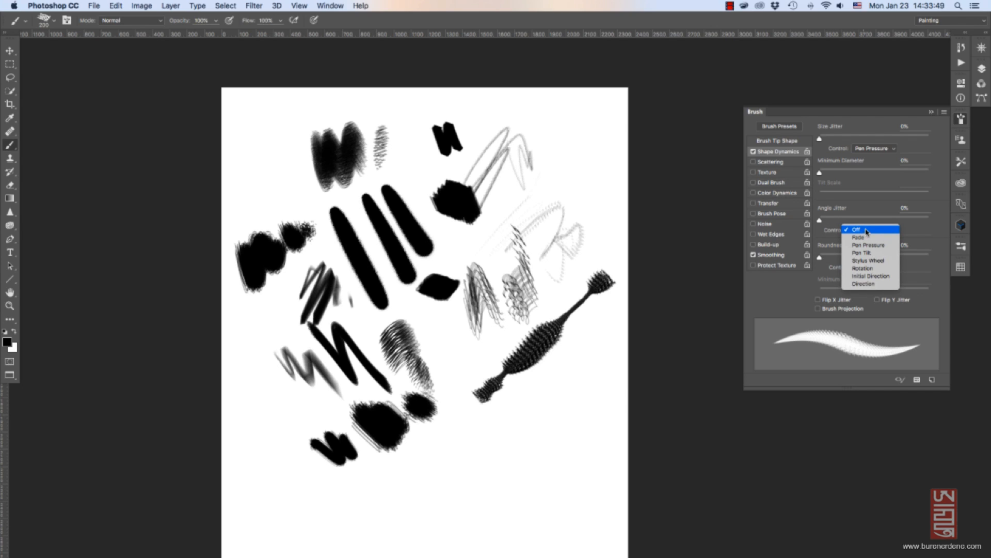
pyautogui.click(866, 232)
pyautogui.moveTo(820, 220)
pyautogui.mouseDown()
pyautogui.moveTo(922, 221)
pyautogui.moveTo(826, 222)
pyautogui.moveTo(842, 223)
pyautogui.mouseUp()
pyautogui.moveTo(819, 257)
pyautogui.mouseDown()
pyautogui.moveTo(890, 254)
pyautogui.moveTo(805, 250)
pyautogui.mouseUp()
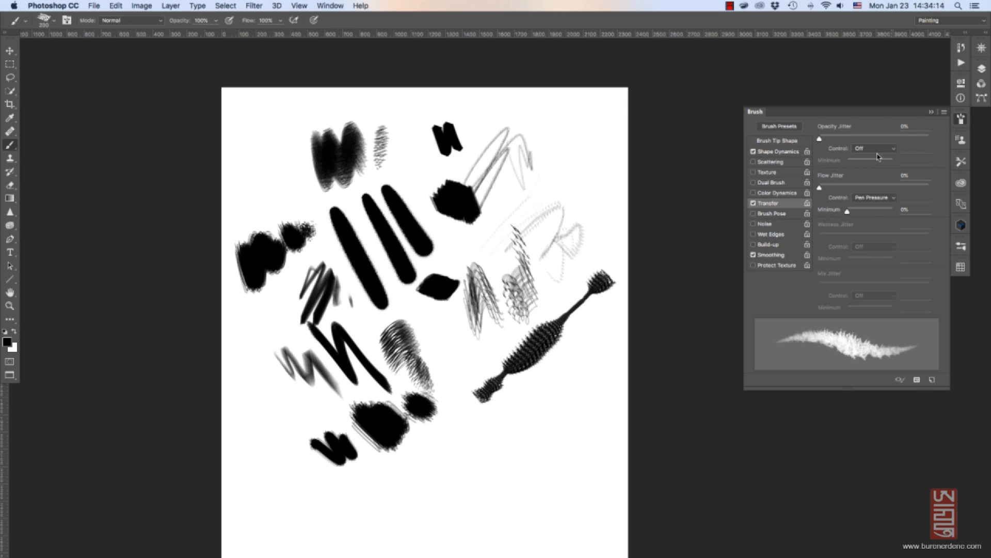
# Keep Transfer's Opacity Jitter control Off, paint a textured stroke at the page's upper right, and add a 300 px one at the lower right.
pyautogui.click(876, 150)
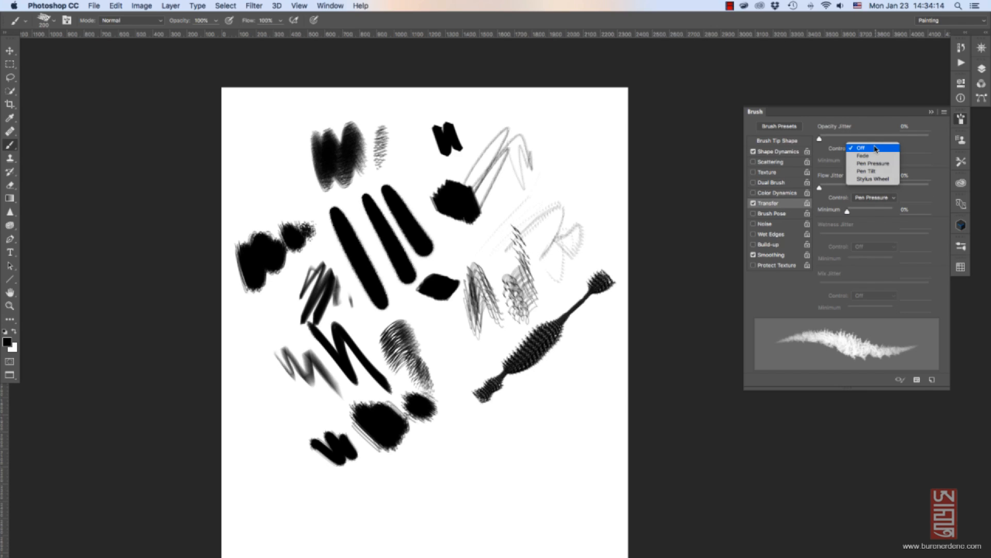
pyautogui.click(876, 148)
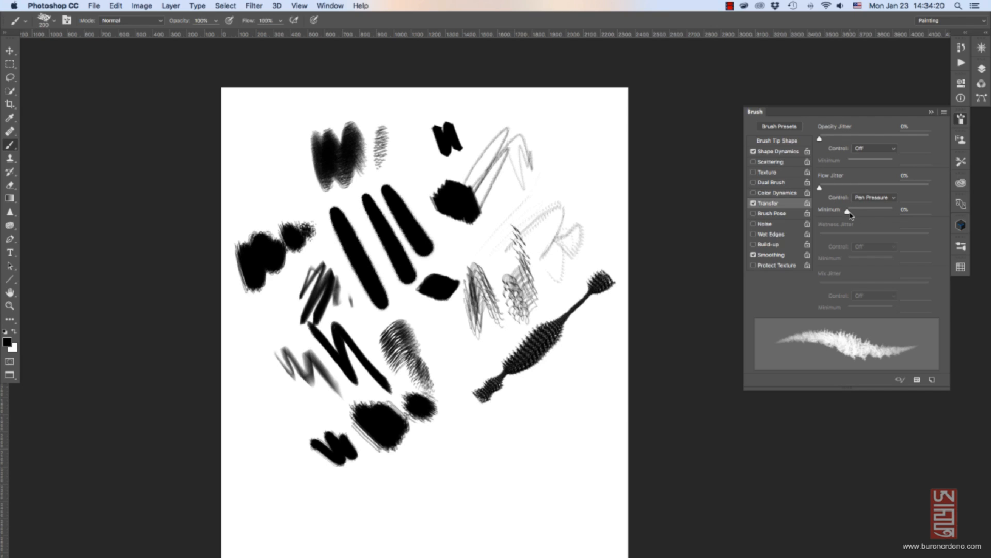
pyautogui.moveTo(573, 129)
pyautogui.mouseDown()
pyautogui.moveTo(576, 168)
pyautogui.moveTo(588, 144)
pyautogui.moveTo(602, 177)
pyautogui.mouseUp()
pyautogui.press(']')
pyautogui.press(']')
pyautogui.press(']')
pyautogui.press(']')
pyautogui.moveTo(520, 435); pyautogui.dragTo(566, 425)
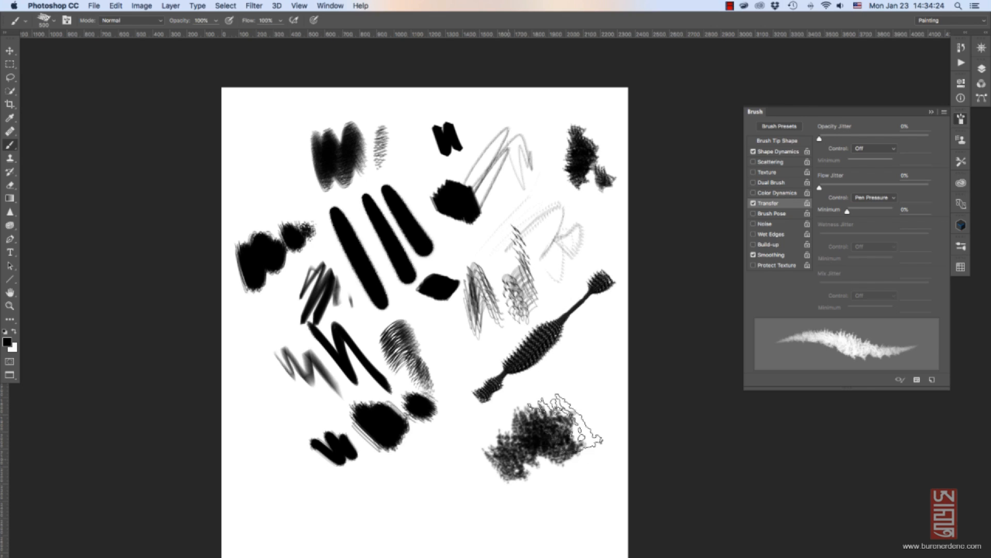
# Reduce the brush size and paint darker textured strokes over and beside the large patch at the lower right.
pyautogui.press('[')
pyautogui.press('[')
pyautogui.press('[')
pyautogui.moveTo(472, 457)
pyautogui.mouseDown()
pyautogui.moveTo(454, 454)
pyautogui.moveTo(491, 462)
pyautogui.moveTo(530, 439)
pyautogui.mouseUp()
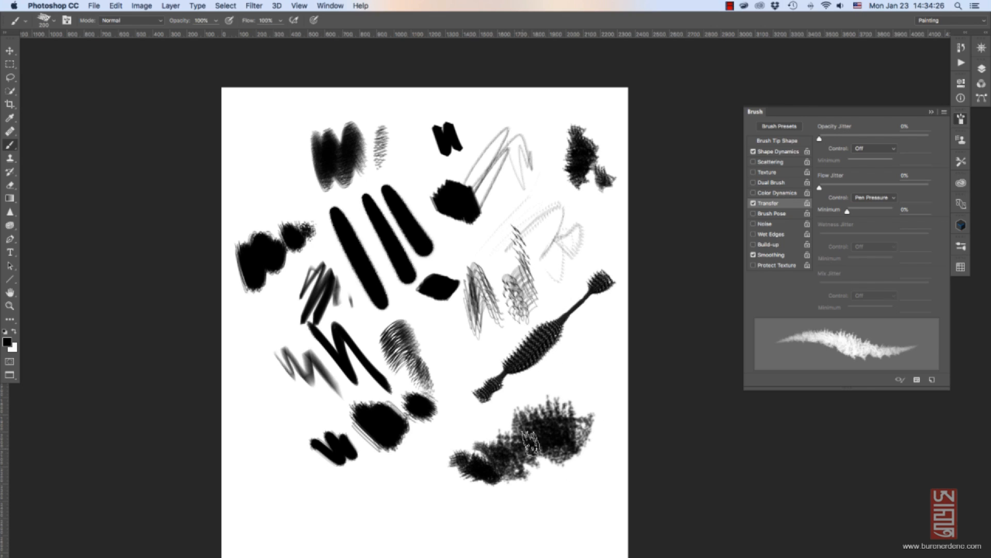
# Reduce the brush to 150 px and, in Shape Dynamics, keep the Size Jitter control on Pen Pressure and set the Angle Jitter to 0%.
pyautogui.press('[')
pyautogui.click(788, 141)
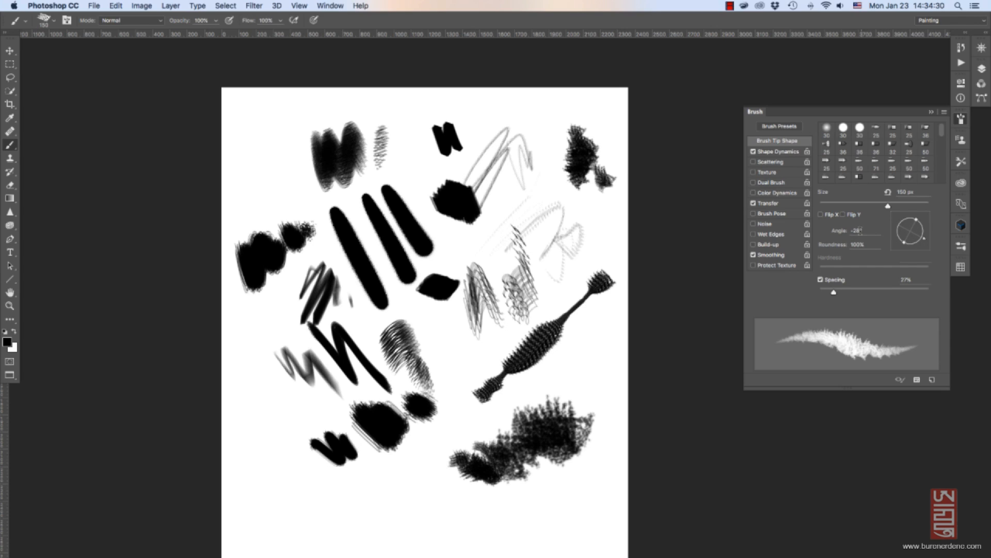
pyautogui.click(780, 151)
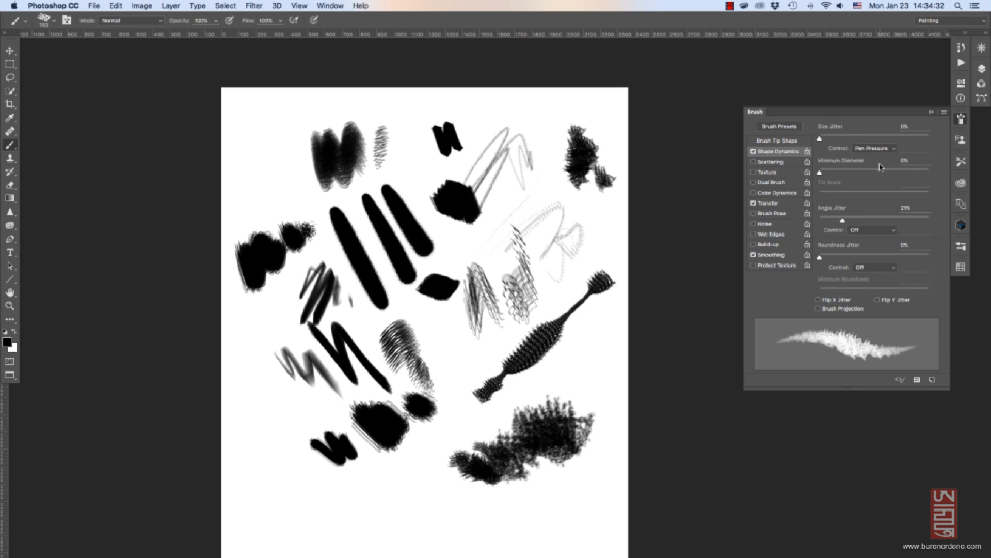
pyautogui.click(878, 149)
pyautogui.click(874, 132)
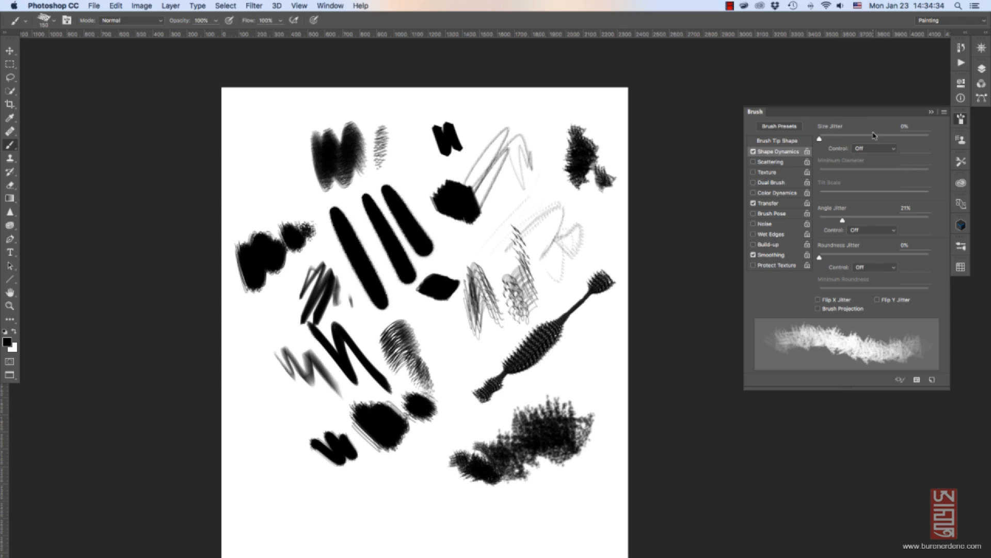
pyautogui.click(873, 151)
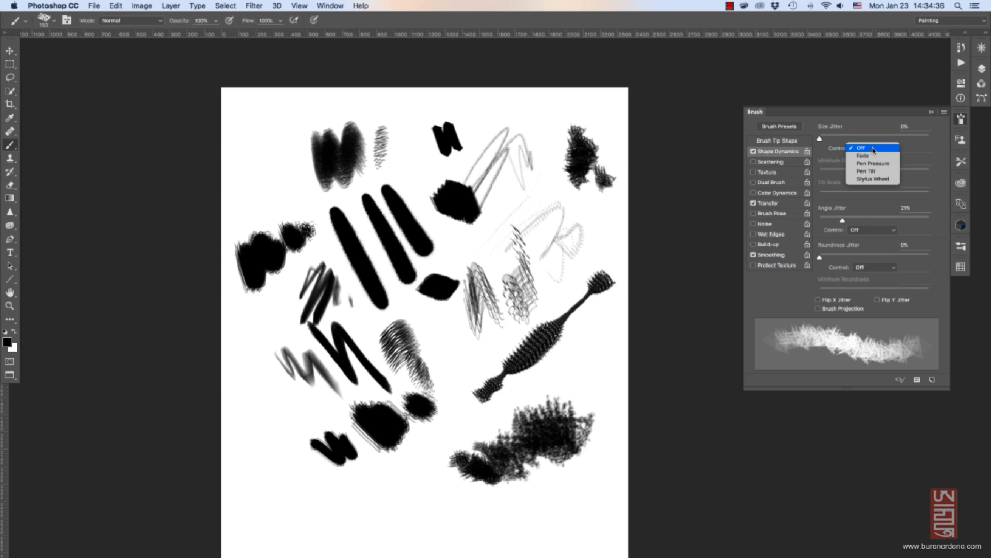
pyautogui.click(874, 165)
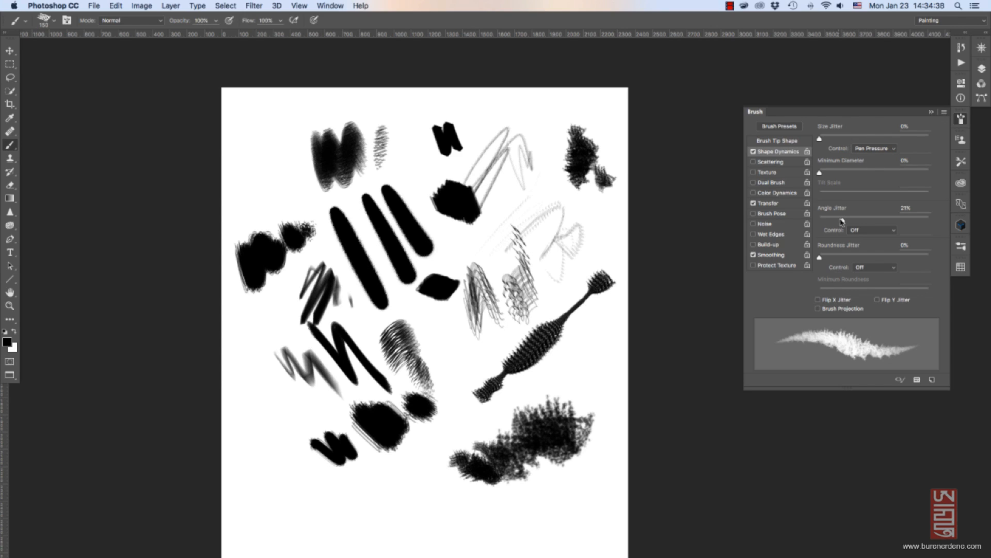
pyautogui.moveTo(842, 221); pyautogui.dragTo(805, 216)
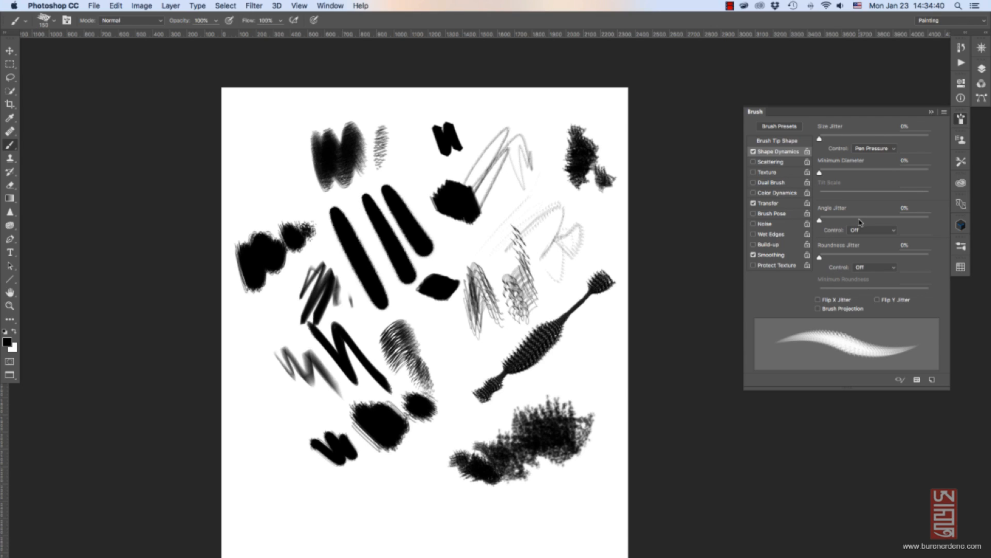
# Enable Dual Brush in Color Burn mode, try several secondary tips, and choose the 32 px tip with 16% spacing.
pyautogui.click(773, 182)
pyautogui.click(928, 188)
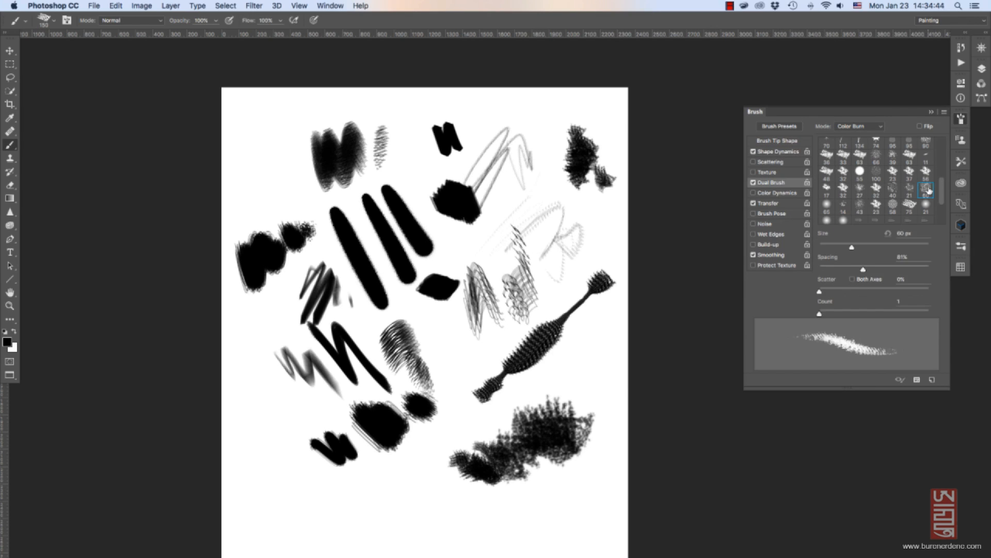
pyautogui.click(909, 189)
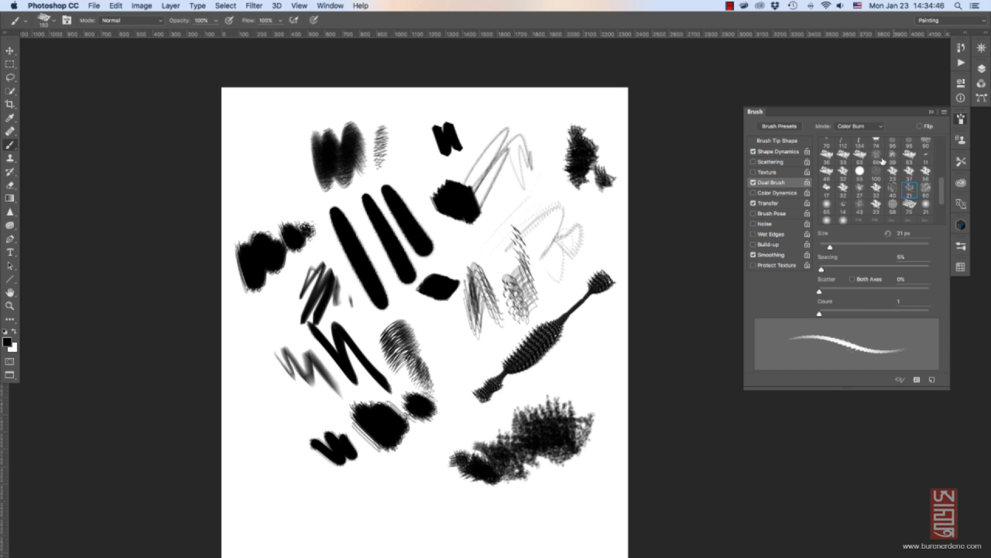
pyautogui.click(876, 157)
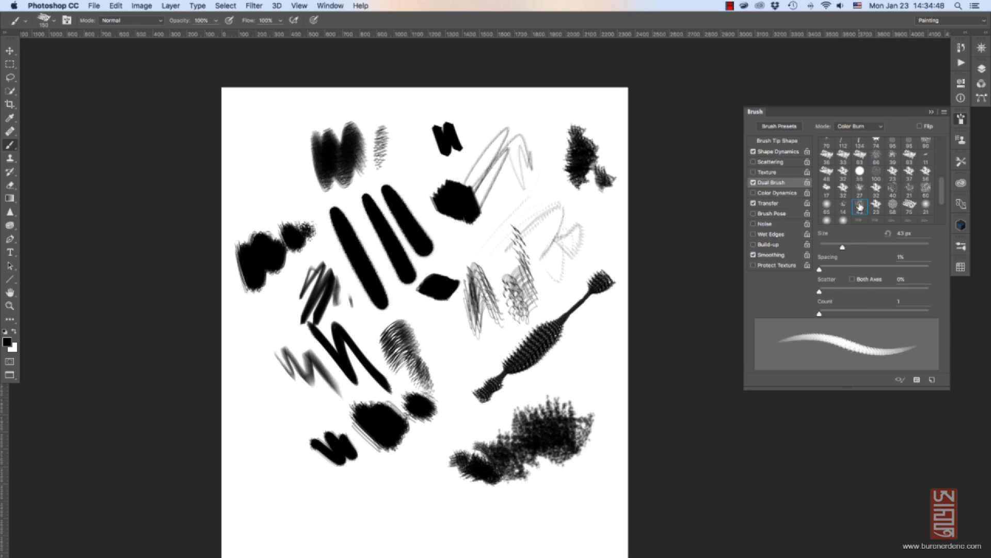
pyautogui.click(843, 188)
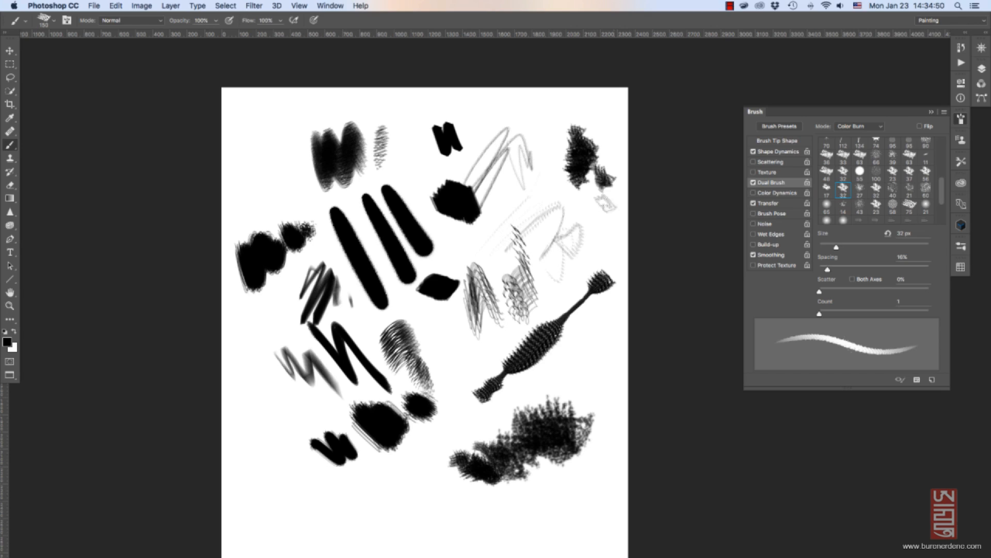
# Paint test strokes with the dual brush at the page's right edge, upper right and upper left.
pyautogui.moveTo(599, 212); pyautogui.dragTo(618, 235)
pyautogui.moveTo(540, 108)
pyautogui.mouseDown()
pyautogui.moveTo(556, 130)
pyautogui.moveTo(546, 165)
pyautogui.mouseUp()
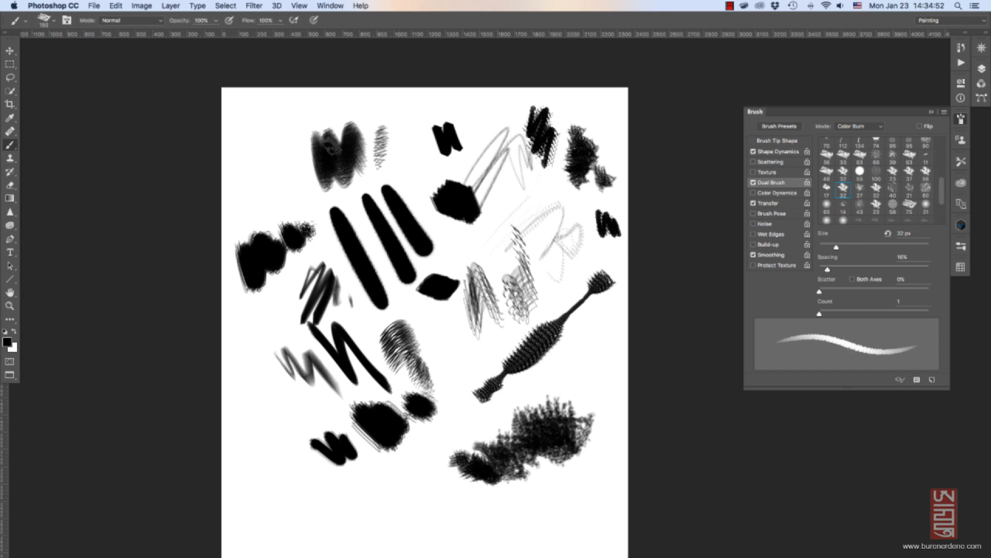
pyautogui.moveTo(264, 129); pyautogui.dragTo(288, 176)
pyautogui.moveTo(286, 182); pyautogui.dragTo(328, 230)
# Reduce the brush to 80 px and paint small zigzags and loops along the page's top and right of its centre.
pyautogui.press('[')
pyautogui.press('[')
pyautogui.moveTo(405, 161)
pyautogui.mouseDown()
pyautogui.moveTo(431, 184)
pyautogui.moveTo(423, 164)
pyautogui.moveTo(433, 155)
pyautogui.mouseUp()
pyautogui.press('[')
pyautogui.press('[')
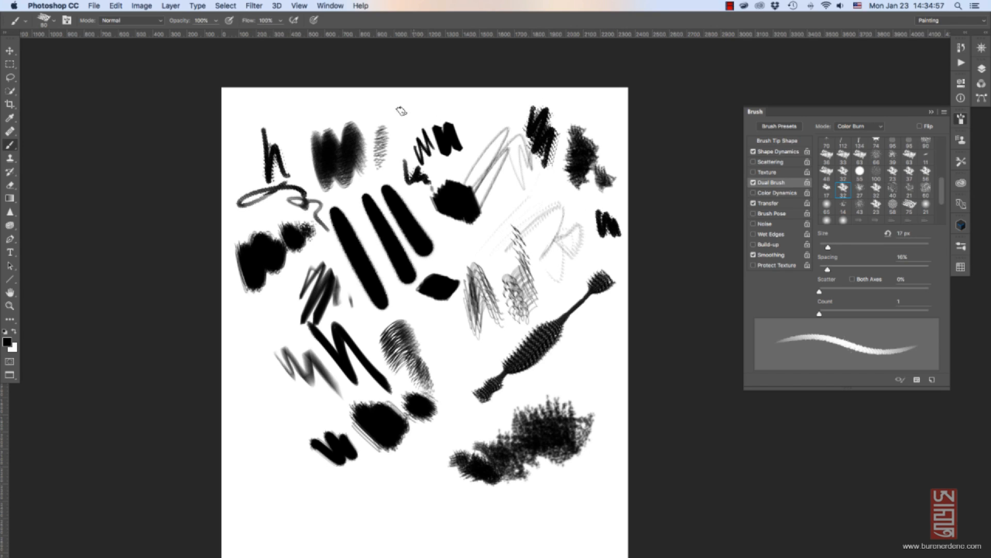
pyautogui.moveTo(400, 102); pyautogui.dragTo(395, 158)
pyautogui.moveTo(422, 120)
pyautogui.mouseDown()
pyautogui.moveTo(414, 103)
pyautogui.moveTo(392, 114)
pyautogui.mouseUp()
pyautogui.moveTo(451, 103)
pyautogui.mouseDown()
pyautogui.moveTo(459, 122)
pyautogui.moveTo(483, 118)
pyautogui.mouseUp()
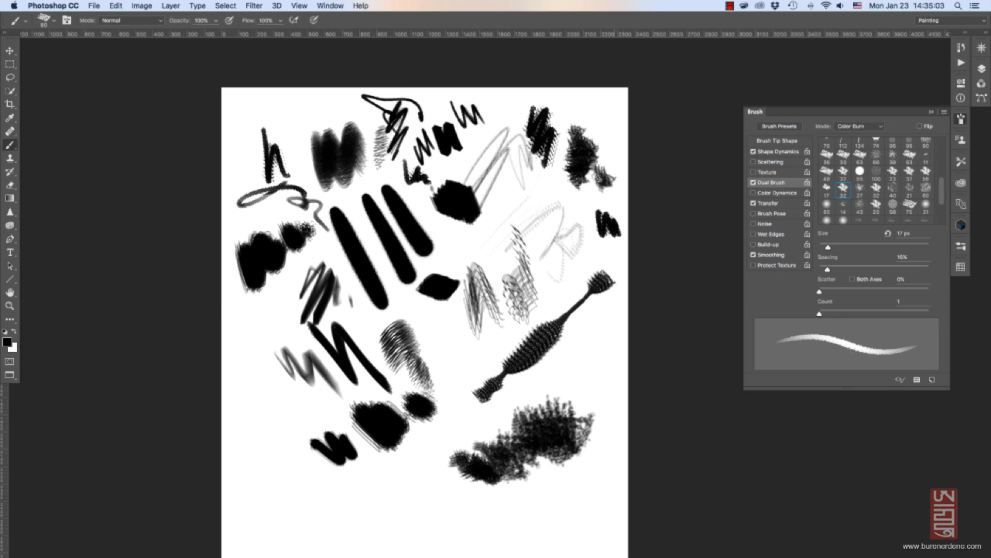
pyautogui.moveTo(466, 237)
pyautogui.mouseDown()
pyautogui.moveTo(485, 228)
pyautogui.moveTo(501, 249)
pyautogui.mouseUp()
pyautogui.moveTo(503, 211); pyautogui.dragTo(533, 211)
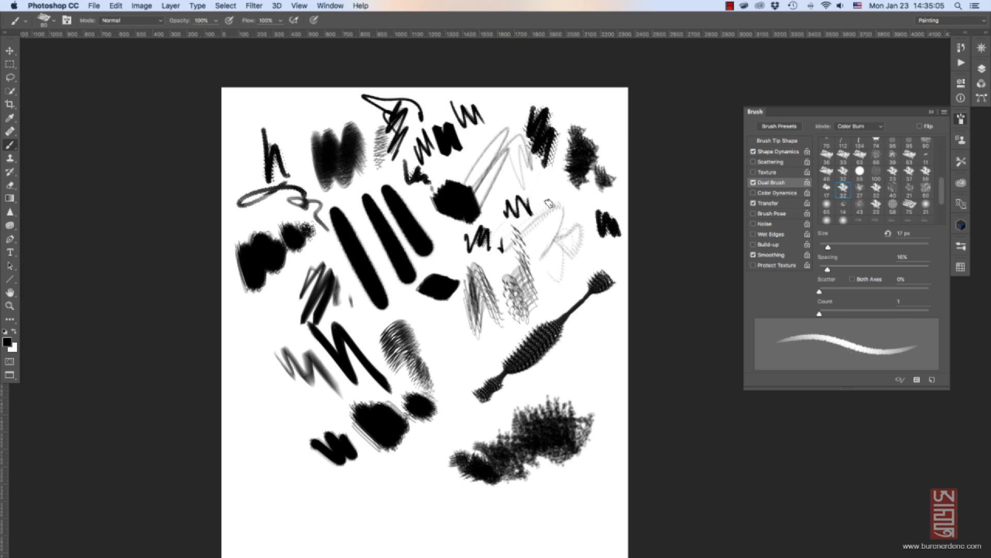
# Save the current brush as a new preset named Mo, with its size captured.
pyautogui.click(54, 23)
pyautogui.click(138, 39)
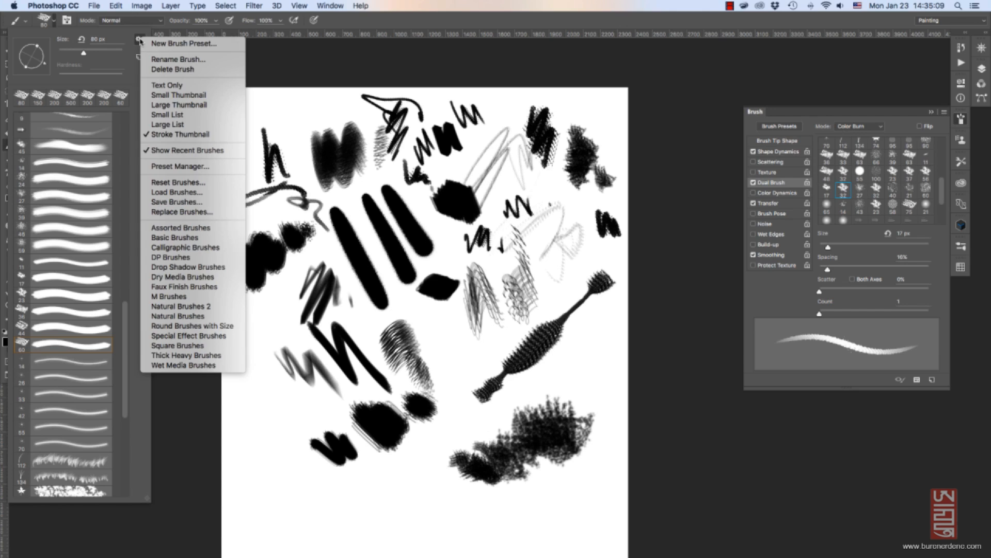
pyautogui.click(165, 45)
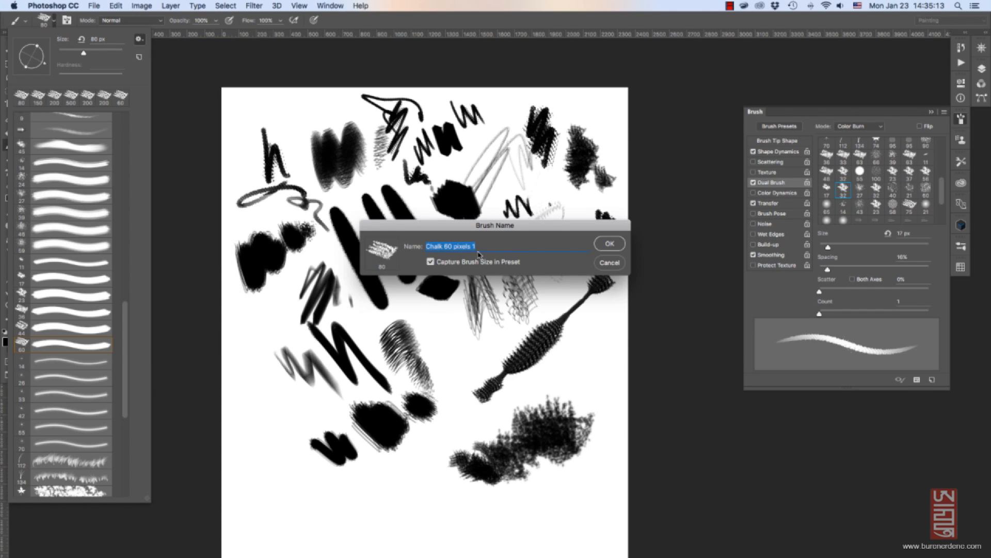
pyautogui.moveTo(479, 253); pyautogui.dragTo(411, 244)
pyautogui.write('Mo')
pyautogui.press('Return')
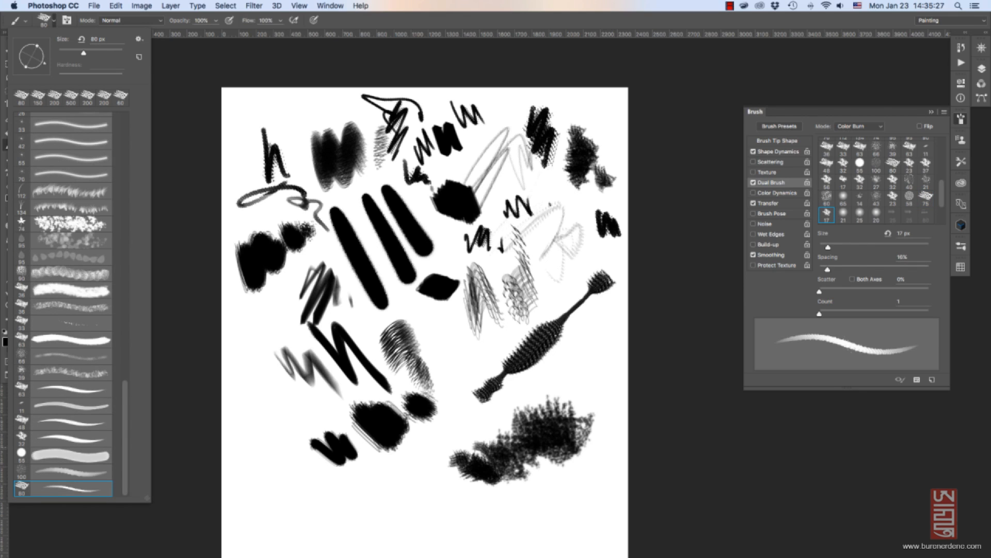
# Choose the hard round brush preset and paint a thick looping stroke over the page's lower left.
pyautogui.scroll(20, 63, 304)
pyautogui.click(71, 136)
pyautogui.moveTo(266, 339)
pyautogui.mouseDown()
pyautogui.moveTo(306, 330)
pyautogui.moveTo(278, 410)
pyautogui.moveTo(335, 409)
pyautogui.moveTo(385, 378)
pyautogui.mouseUp()
# Reselect the newly saved chalk preset and paint thin zigzags near the bottom and a thicker one beside the tapering diagonal stroke.
pyautogui.click(53, 20)
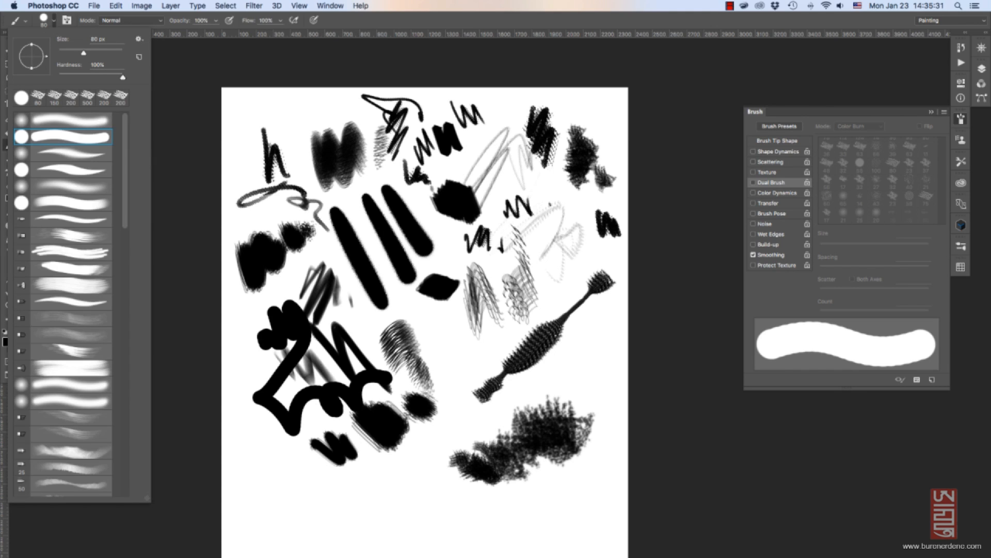
pyautogui.scroll(-20, 71, 304)
pyautogui.click(71, 488)
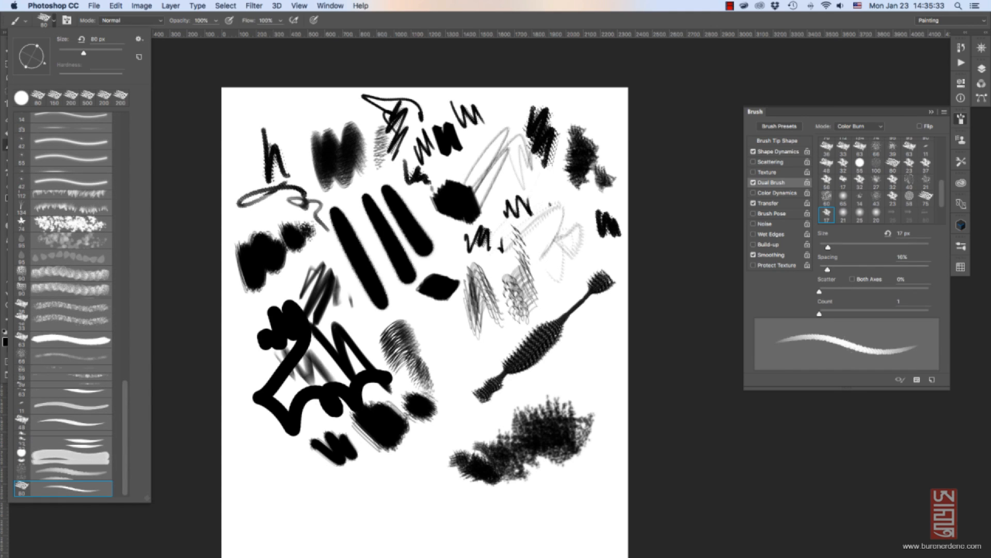
pyautogui.moveTo(388, 474)
pyautogui.mouseDown()
pyautogui.moveTo(418, 479)
pyautogui.moveTo(452, 423)
pyautogui.mouseUp()
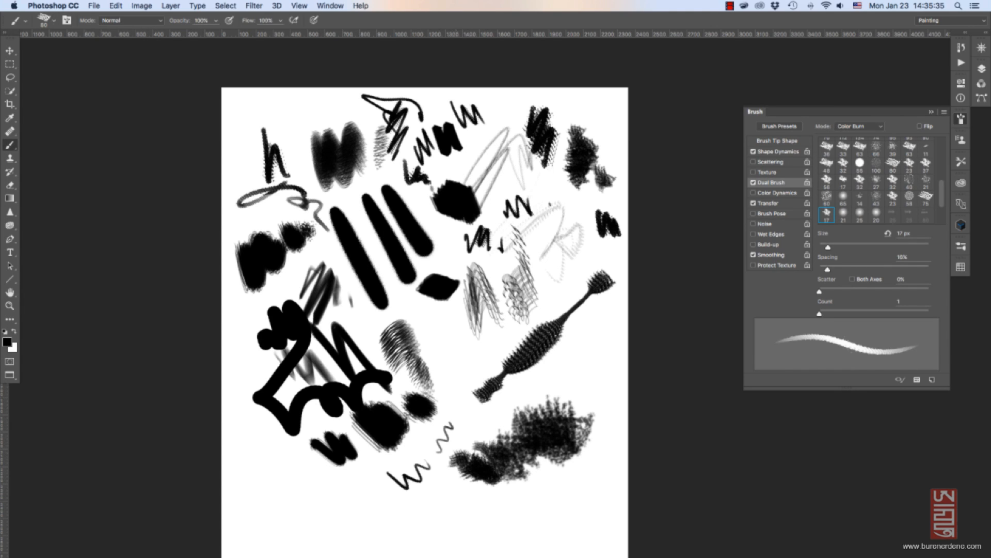
pyautogui.moveTo(438, 356)
pyautogui.mouseDown()
pyautogui.moveTo(467, 330)
pyautogui.moveTo(489, 356)
pyautogui.mouseUp()
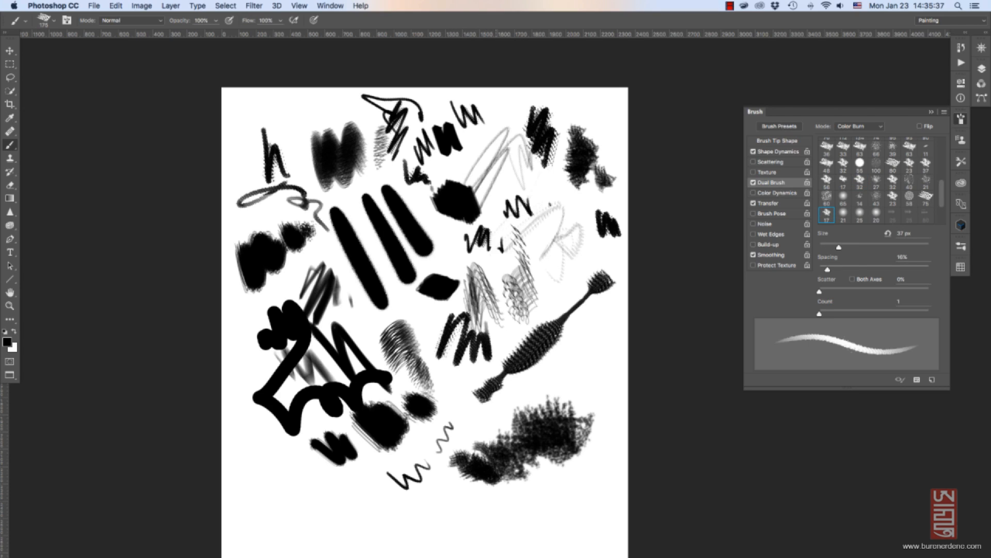
# Pick another Dual Brush tip, paint large textured strokes around the page's centre, and add smaller hatches above the tapering diagonal stroke.
pyautogui.click(909, 165)
pyautogui.moveTo(479, 295)
pyautogui.mouseDown()
pyautogui.moveTo(486, 263)
pyautogui.moveTo(567, 239)
pyautogui.mouseUp()
pyautogui.moveTo(484, 321)
pyautogui.mouseDown()
pyautogui.moveTo(419, 337)
pyautogui.moveTo(472, 223)
pyautogui.moveTo(546, 172)
pyautogui.mouseUp()
pyautogui.moveTo(548, 204)
pyautogui.mouseDown()
pyautogui.moveTo(544, 225)
pyautogui.moveTo(550, 207)
pyautogui.mouseUp()
pyautogui.press('[')
pyautogui.press('[')
pyautogui.press('[')
pyautogui.press('[')
pyautogui.moveTo(559, 273)
pyautogui.mouseDown()
pyautogui.moveTo(531, 315)
pyautogui.moveTo(548, 309)
pyautogui.mouseUp()
pyautogui.moveTo(577, 279); pyautogui.dragTo(561, 301)
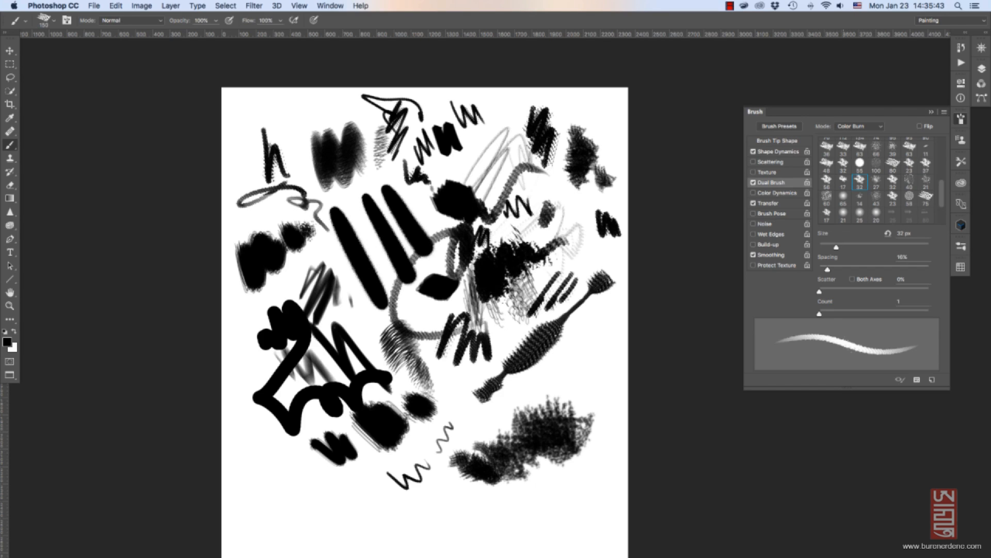
# Set the Angle Jitter control to Pen Pressure and the brush tip's spacing to 52%.
pyautogui.click(785, 152)
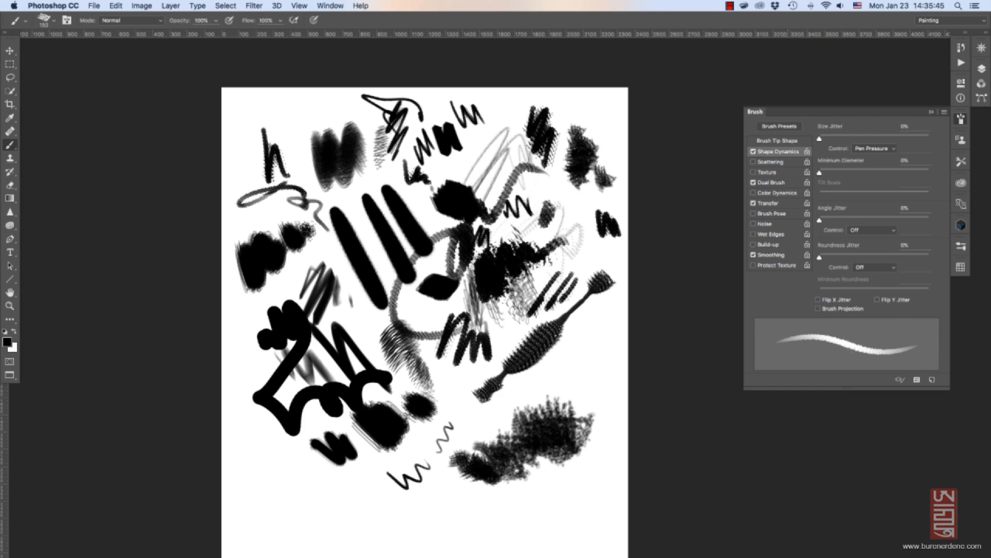
pyautogui.click(874, 233)
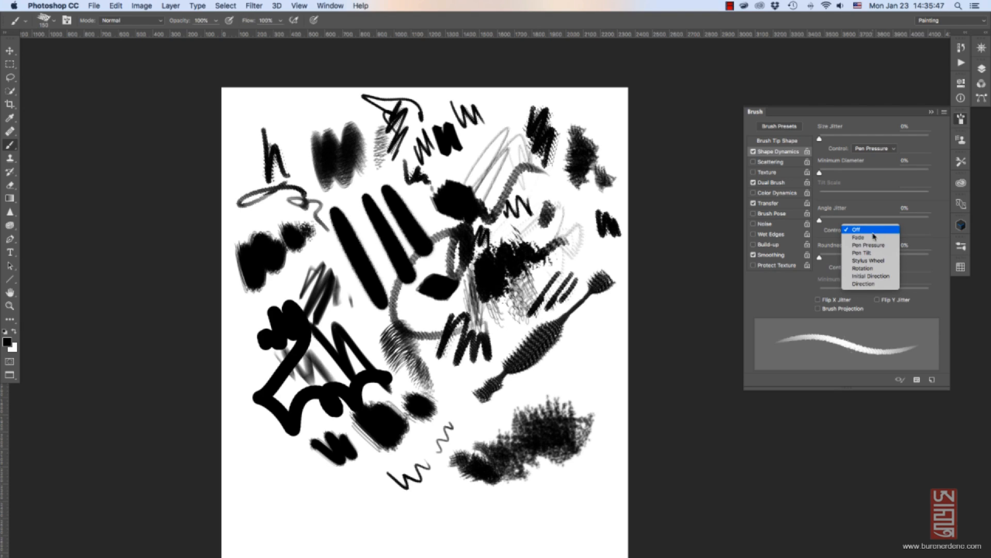
pyautogui.click(869, 244)
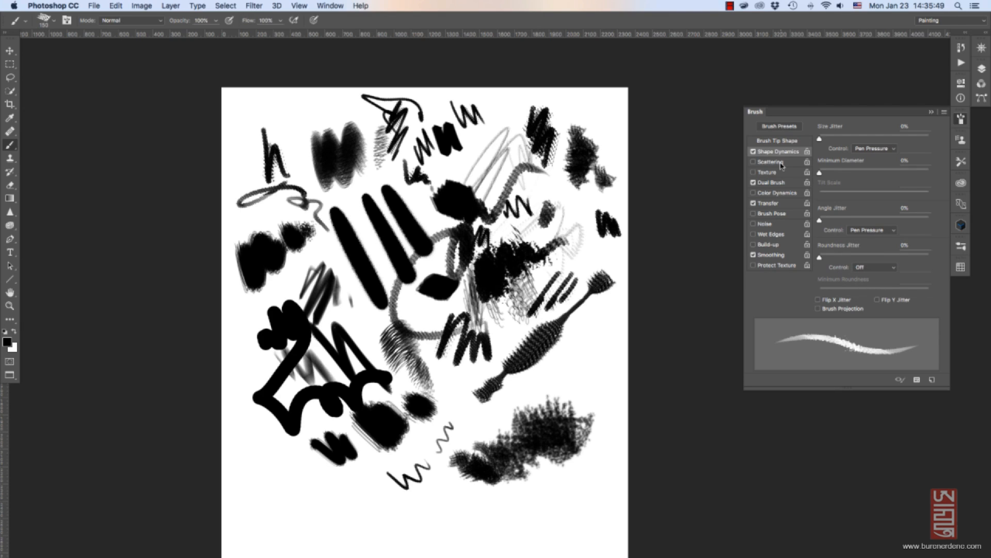
pyautogui.click(789, 141)
pyautogui.moveTo(851, 294); pyautogui.dragTo(848, 292)
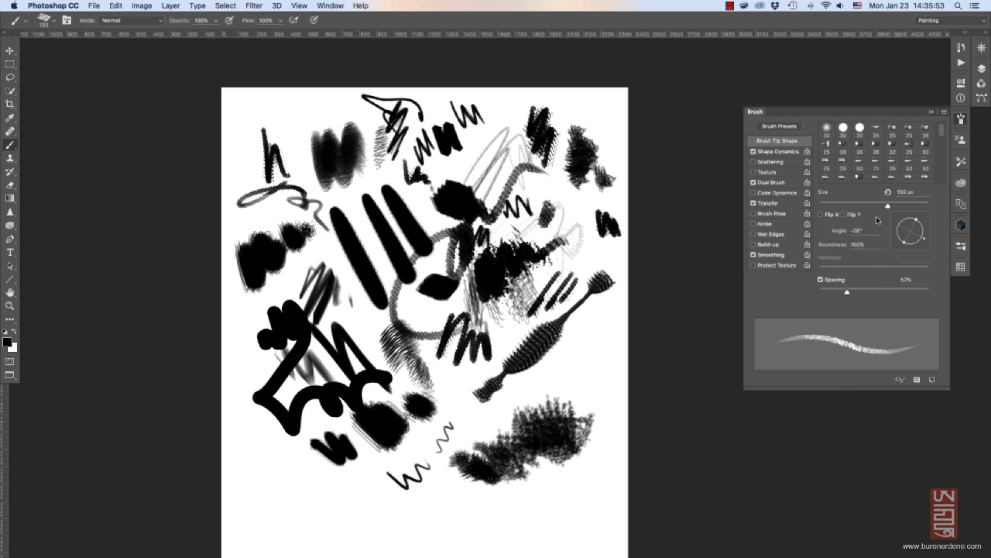
# Set Transfer's Opacity Jitter control to Pen Pressure, turn on Wet Edges, and toggle Build-up.
pyautogui.click(775, 205)
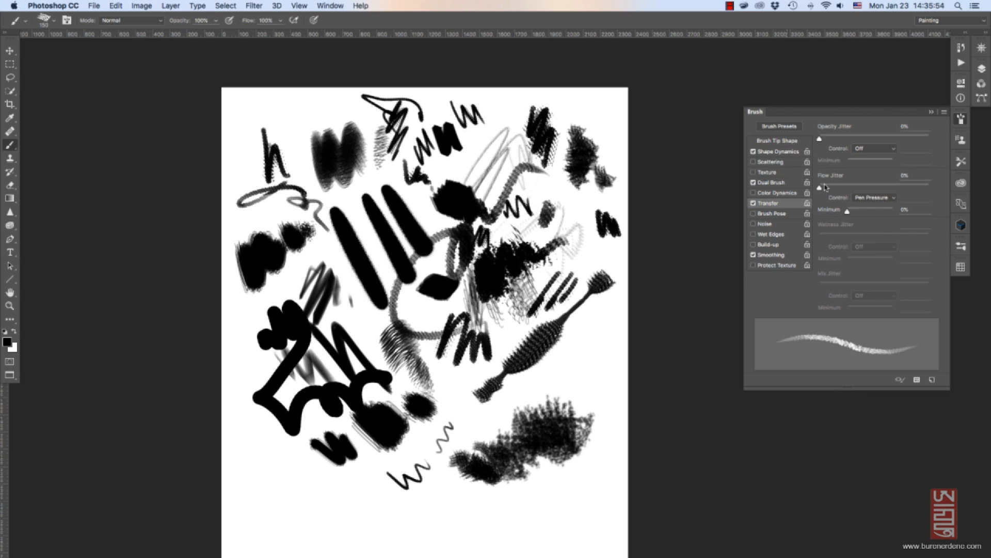
pyautogui.click(878, 148)
pyautogui.click(877, 164)
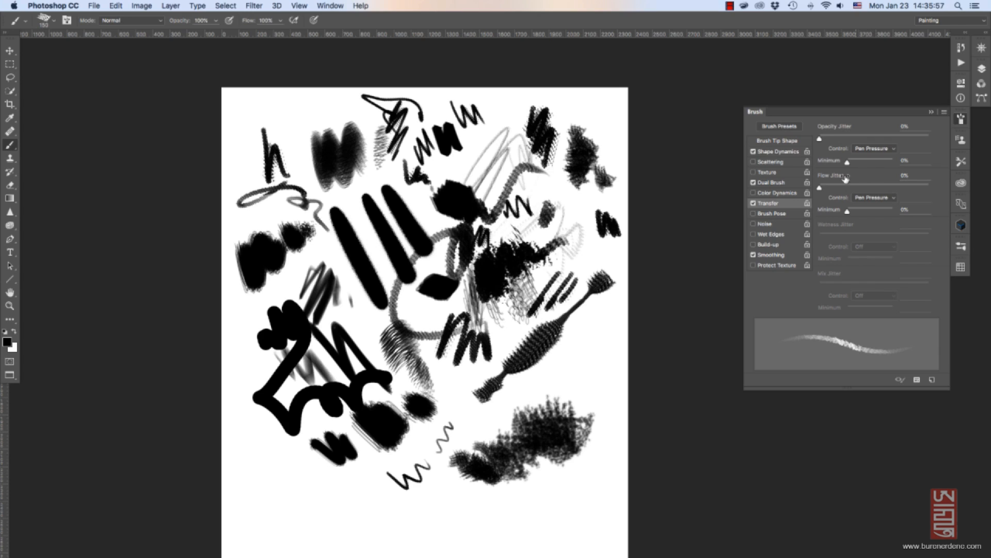
pyautogui.click(769, 236)
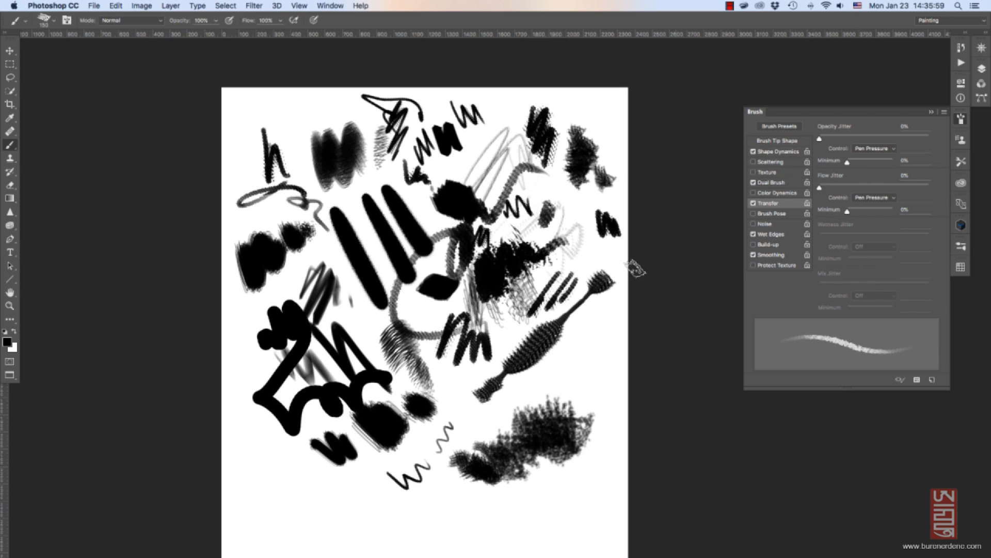
pyautogui.click(763, 246)
pyautogui.click(763, 247)
# Enlarge the brush and paint overlapping wet-edged strokes at the page's right edge, above the large textured patch.
pyautogui.press(']')
pyautogui.press(']')
pyautogui.moveTo(576, 359)
pyautogui.mouseDown()
pyautogui.moveTo(601, 337)
pyautogui.moveTo(614, 356)
pyautogui.moveTo(574, 362)
pyautogui.moveTo(557, 381)
pyautogui.moveTo(602, 385)
pyautogui.mouseUp()
pyautogui.moveTo(596, 339)
pyautogui.mouseDown()
pyautogui.moveTo(575, 362)
pyautogui.moveTo(603, 344)
pyautogui.moveTo(618, 380)
pyautogui.moveTo(619, 335)
pyautogui.mouseUp()
# Open the foreground color for editing.
pyautogui.click(7, 342)
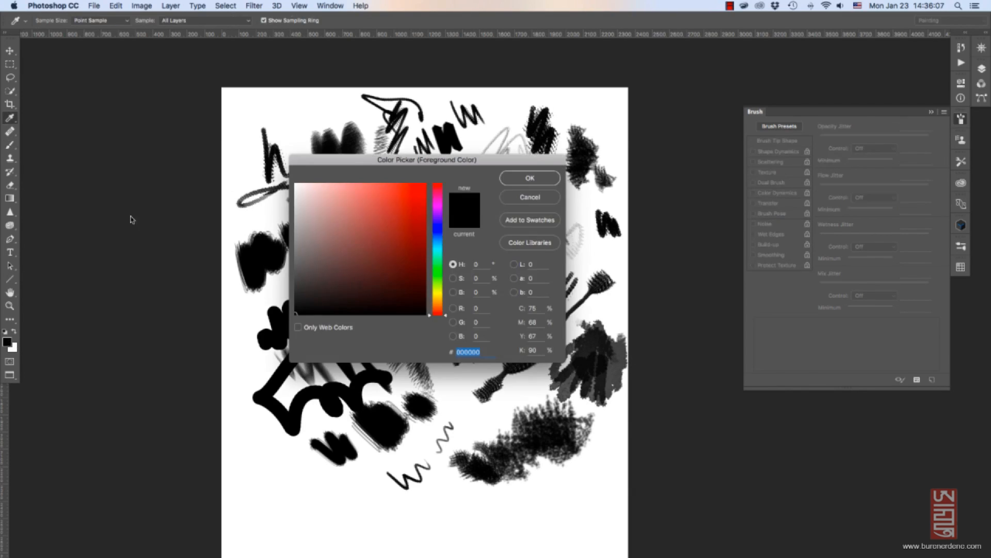
# Paint over the lower-left black strokes in bright red, and add a black stroke beside the red patch.
pyautogui.click(421, 204)
pyautogui.click(517, 179)
pyautogui.press(']')
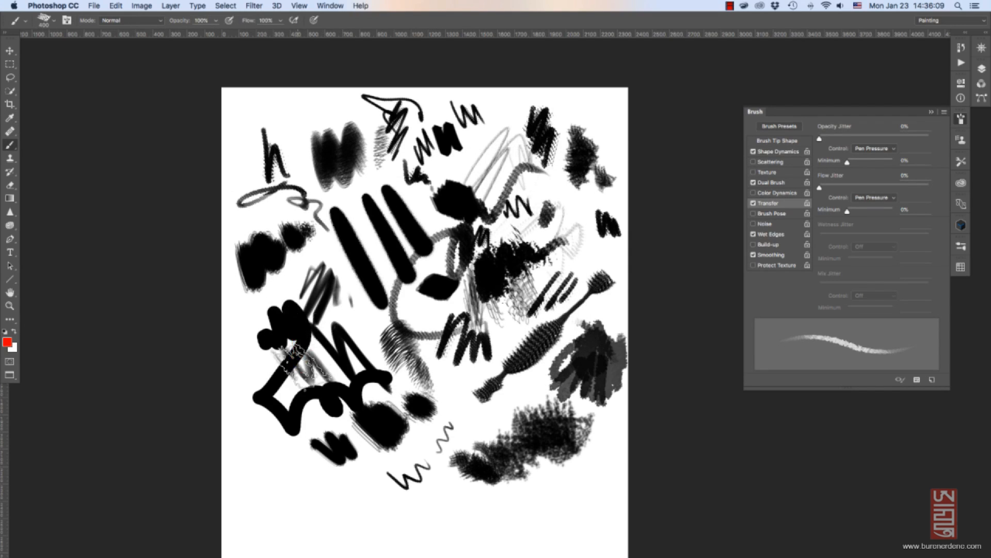
pyautogui.moveTo(321, 310)
pyautogui.mouseDown()
pyautogui.moveTo(304, 351)
pyautogui.moveTo(357, 309)
pyautogui.moveTo(299, 372)
pyautogui.moveTo(320, 424)
pyautogui.moveTo(307, 395)
pyautogui.mouseUp()
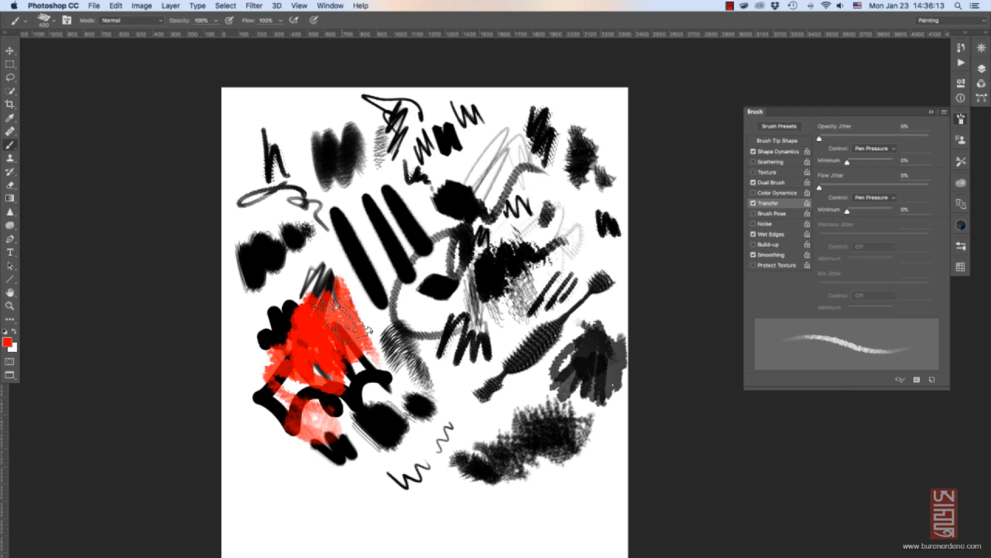
pyautogui.press('d')
pyautogui.moveTo(353, 315); pyautogui.dragTo(371, 347)
# Save the current 400 px brush as a new preset named "minii brush 02" with its size captured.
pyautogui.click(56, 21)
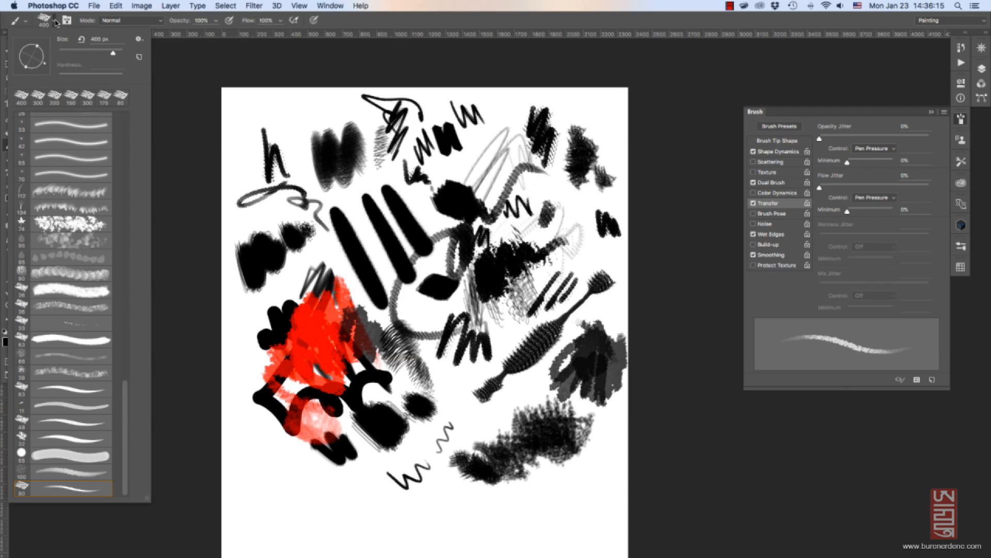
pyautogui.click(139, 39)
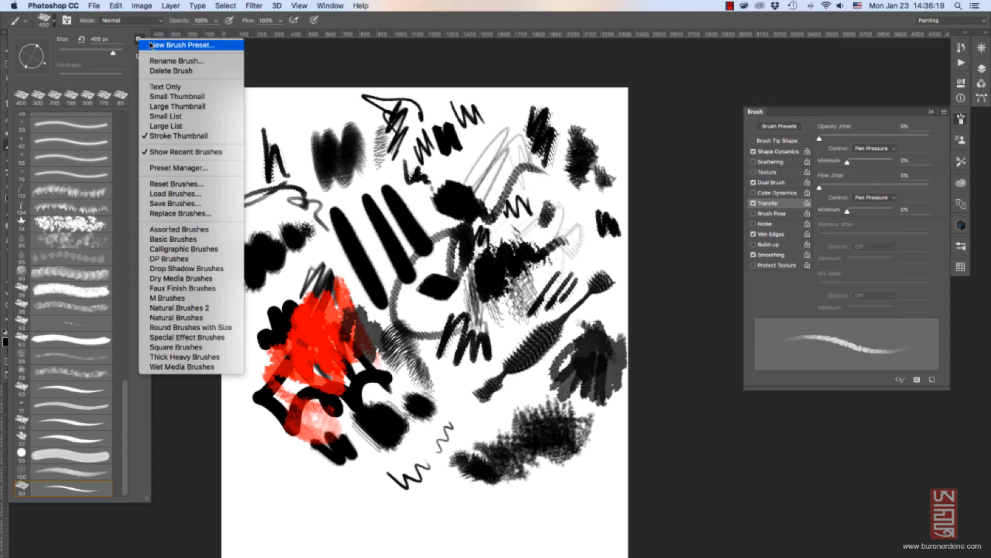
pyautogui.click(157, 46)
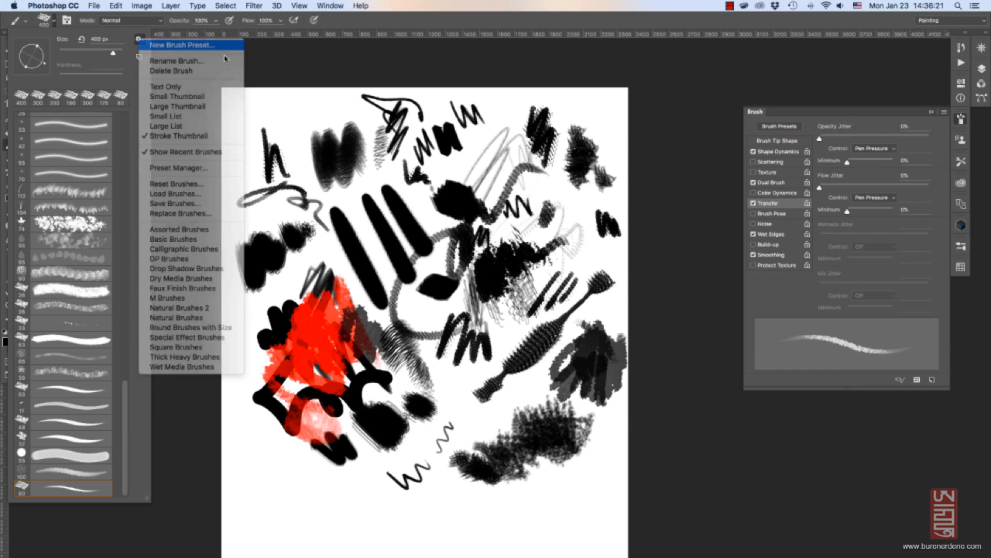
pyautogui.write('minii brush 02')
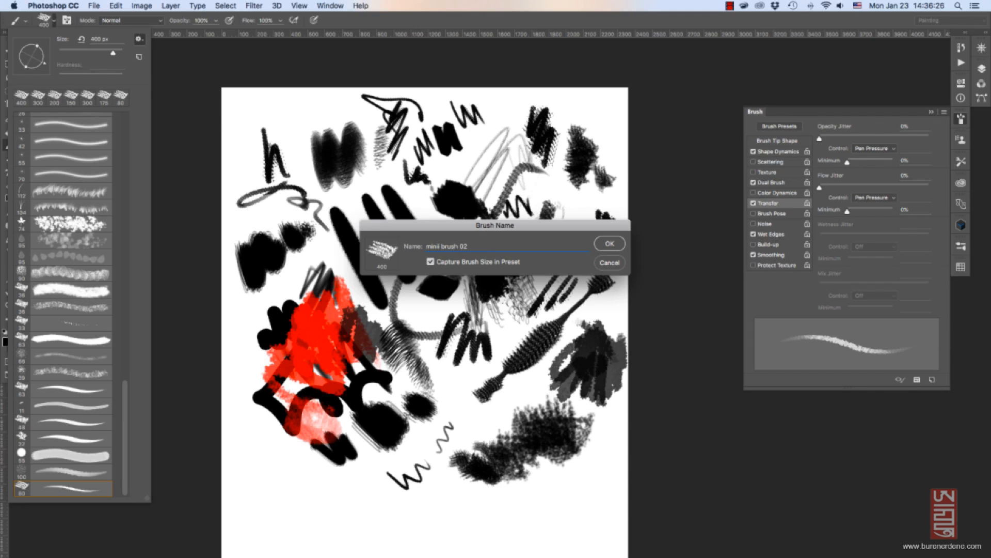
pyautogui.press('Return')
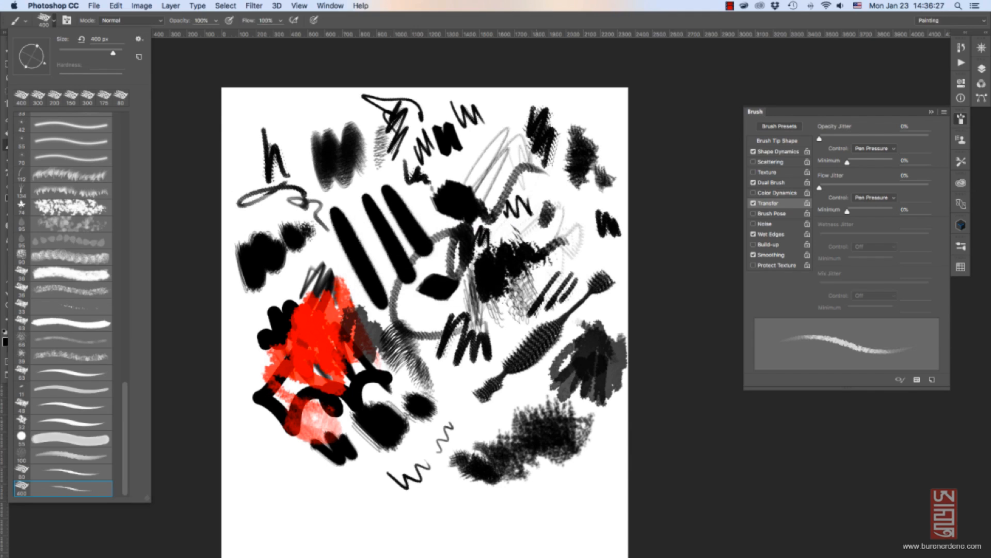
# Choose the 80 px preset above the newly saved brush and paint a thin zigzag below the existing strokes.
pyautogui.click(71, 472)
pyautogui.click(71, 487)
pyautogui.click(70, 471)
pyautogui.moveTo(295, 494); pyautogui.dragTo(389, 478)
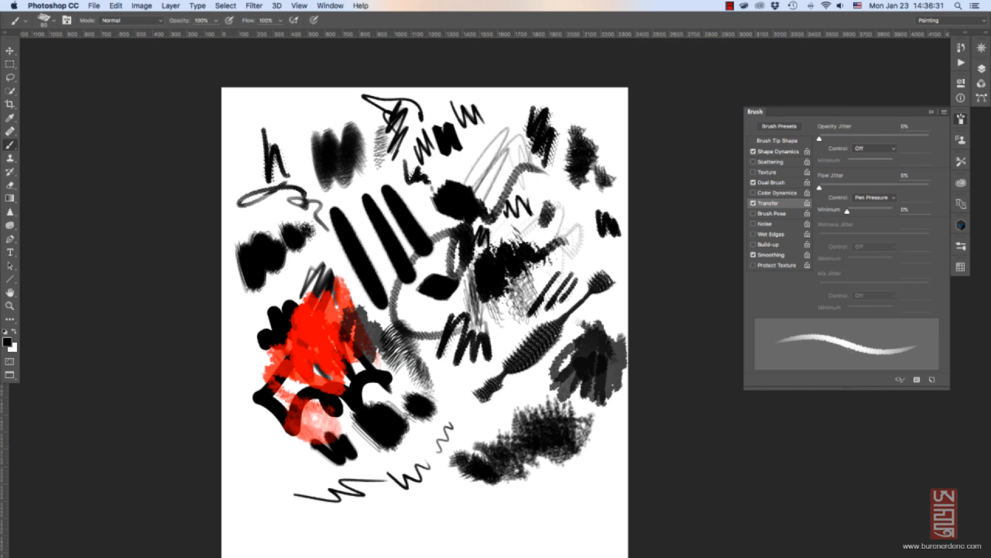
# Choose the saved 400 px preset and paint textured test scribbles along the lower part of the artwork, reducing the brush size between strokes.
pyautogui.click(54, 21)
pyautogui.click(71, 488)
pyautogui.moveTo(262, 468)
pyautogui.mouseDown()
pyautogui.moveTo(302, 509)
pyautogui.moveTo(323, 495)
pyautogui.mouseUp()
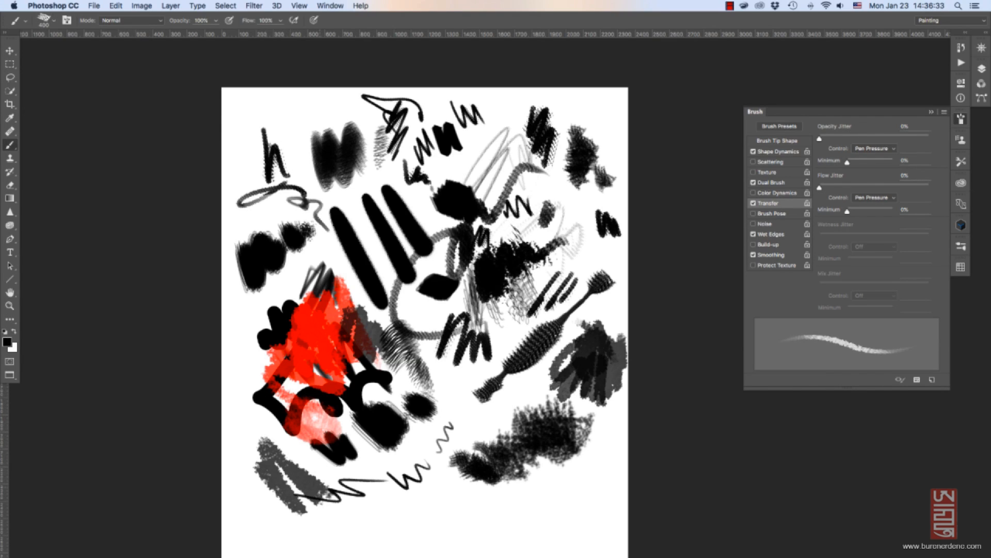
pyautogui.moveTo(368, 464)
pyautogui.mouseDown()
pyautogui.moveTo(409, 497)
pyautogui.moveTo(425, 478)
pyautogui.mouseUp()
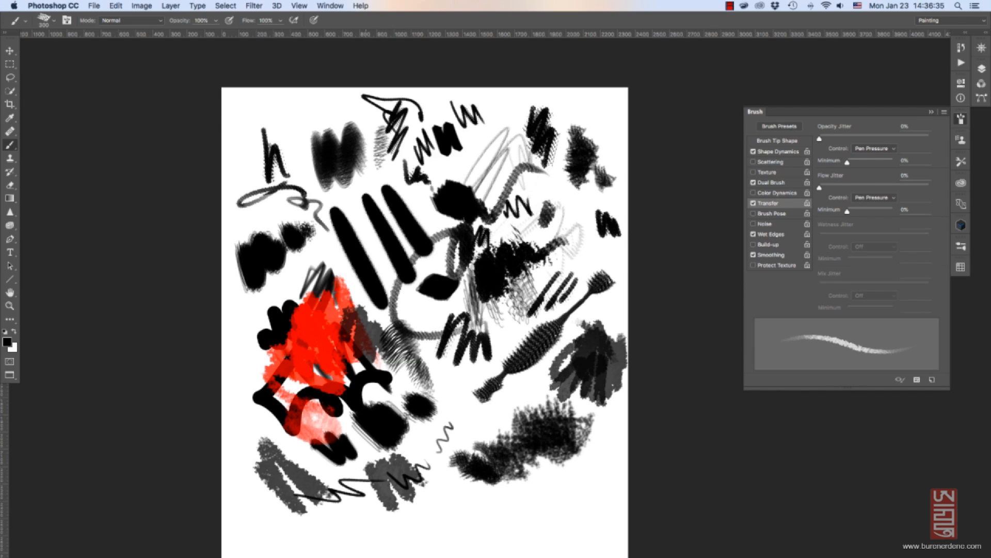
pyautogui.press('[')
pyautogui.press('[')
pyautogui.moveTo(449, 411); pyautogui.dragTo(475, 375)
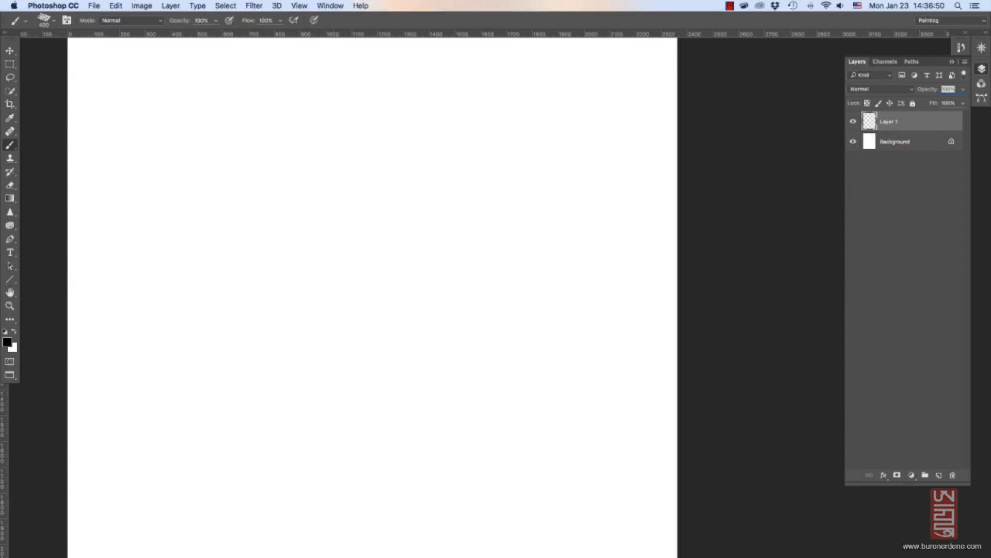
# Paint a solid black blob on the blank Layer 1 with the hard round brush, extending it downward at 150 px.
pyautogui.press(']')
pyautogui.click(54, 21)
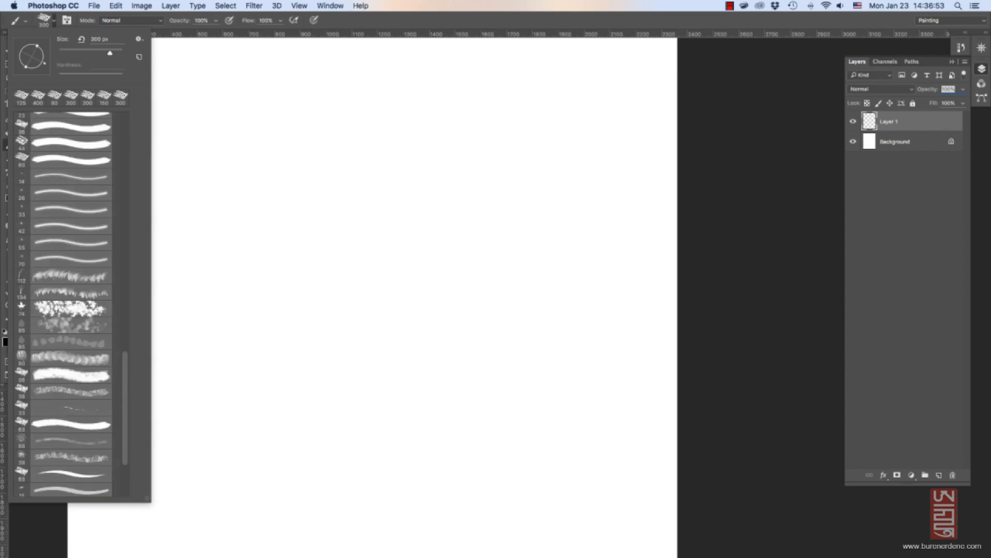
pyautogui.scroll(15, 71, 305)
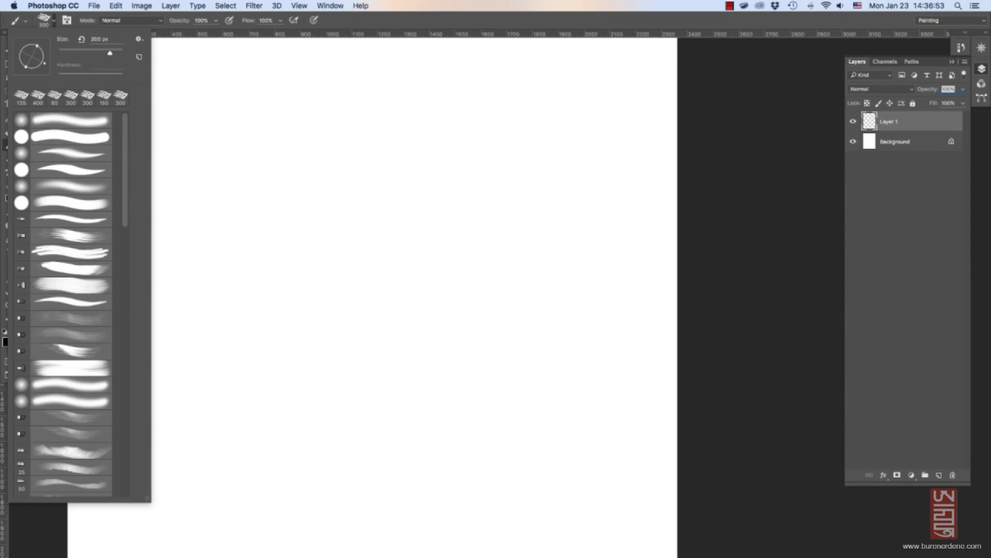
pyautogui.click(67, 137)
pyautogui.moveTo(377, 230)
pyautogui.mouseDown()
pyautogui.moveTo(359, 238)
pyautogui.moveTo(363, 220)
pyautogui.mouseUp()
pyautogui.press('[')
pyautogui.press('[')
pyautogui.press('[')
pyautogui.press('[')
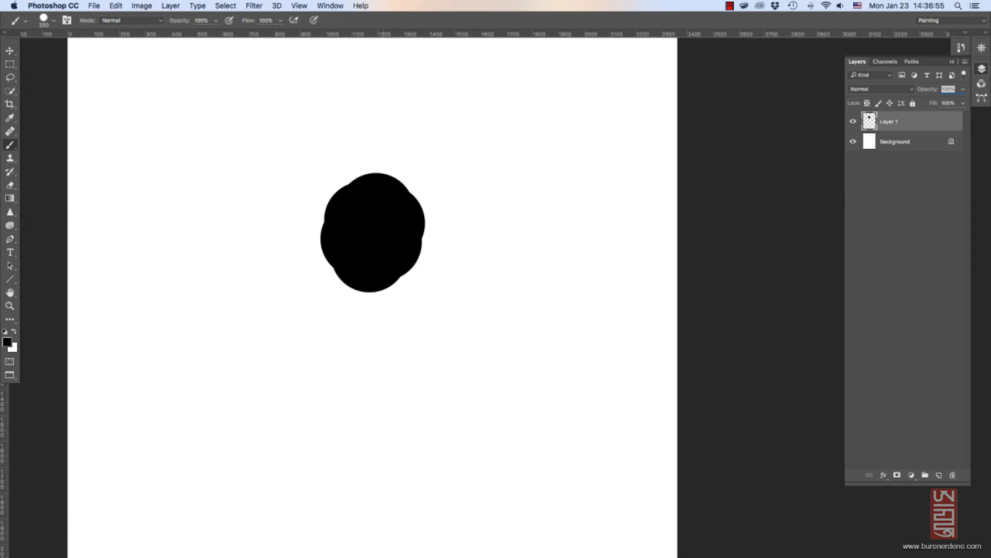
pyautogui.moveTo(368, 285)
pyautogui.mouseDown()
pyautogui.moveTo(386, 281)
pyautogui.moveTo(339, 290)
pyautogui.mouseUp()
# Paint soft-edged black strokes down the blob's left side and below it with a soft round brush.
pyautogui.click(54, 21)
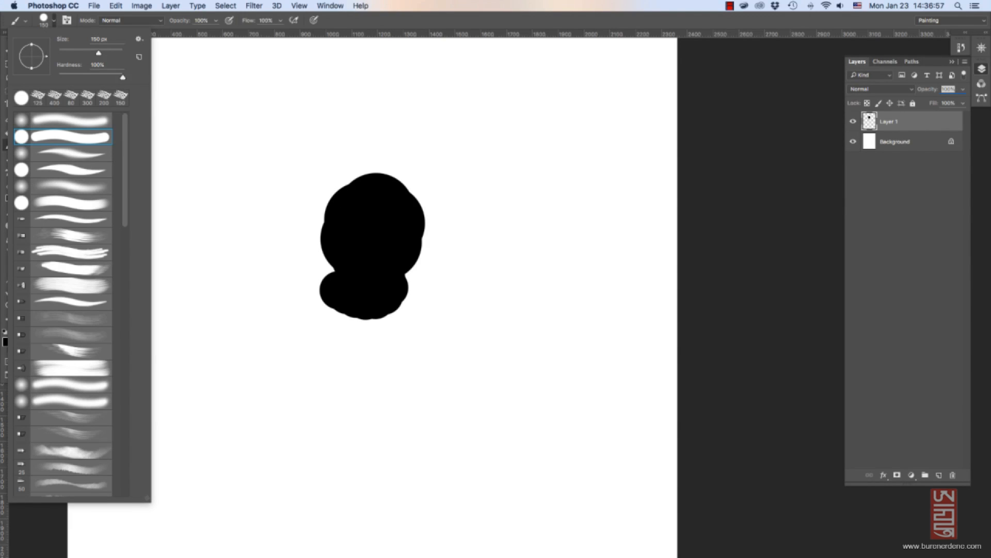
pyautogui.click(67, 186)
pyautogui.moveTo(338, 254)
pyautogui.mouseDown()
pyautogui.moveTo(311, 277)
pyautogui.moveTo(304, 341)
pyautogui.moveTo(312, 369)
pyautogui.mouseUp()
pyautogui.moveTo(342, 364); pyautogui.dragTo(363, 362)
pyautogui.click(385, 343)
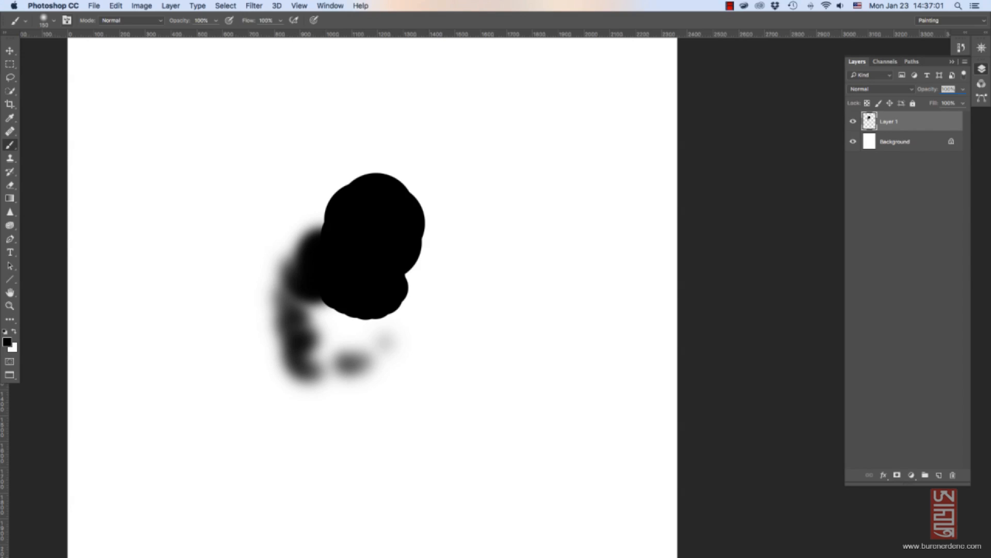
# Add black and white crosshatched texture over and around the blob with a bristle brush.
pyautogui.click(54, 21)
pyautogui.click(67, 285)
pyautogui.moveTo(405, 302)
pyautogui.mouseDown()
pyautogui.moveTo(445, 371)
pyautogui.moveTo(381, 361)
pyautogui.moveTo(402, 394)
pyautogui.moveTo(466, 383)
pyautogui.moveTo(416, 160)
pyautogui.moveTo(482, 217)
pyautogui.moveTo(307, 165)
pyautogui.moveTo(285, 244)
pyautogui.moveTo(310, 207)
pyautogui.moveTo(351, 336)
pyautogui.mouseUp()
pyautogui.moveTo(392, 155)
pyautogui.mouseDown()
pyautogui.moveTo(371, 233)
pyautogui.moveTo(439, 217)
pyautogui.moveTo(320, 351)
pyautogui.moveTo(413, 273)
pyautogui.moveTo(382, 372)
pyautogui.moveTo(366, 359)
pyautogui.mouseUp()
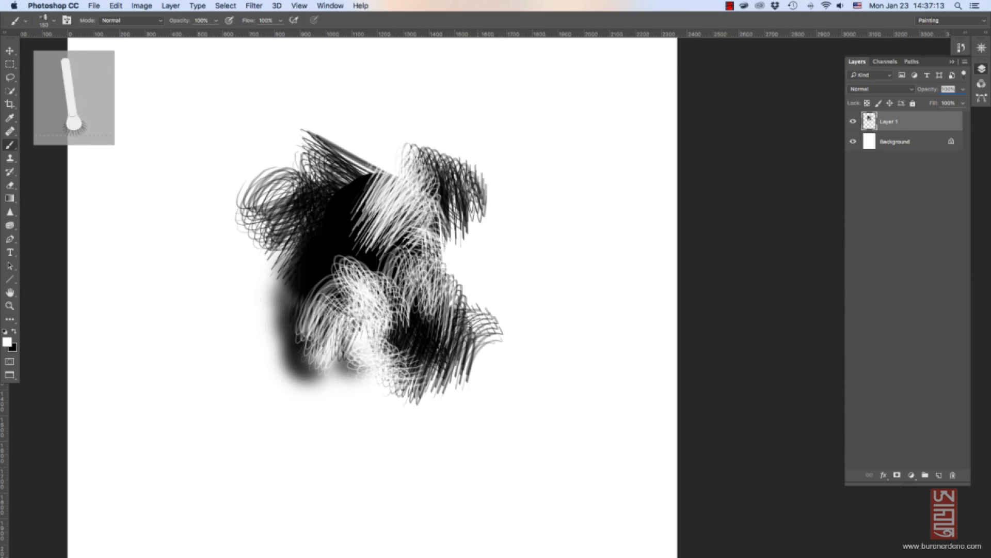
# Select the textured artwork with a square marquee and define it as a brush preset named Sampled Brush 1.
pyautogui.press('m')
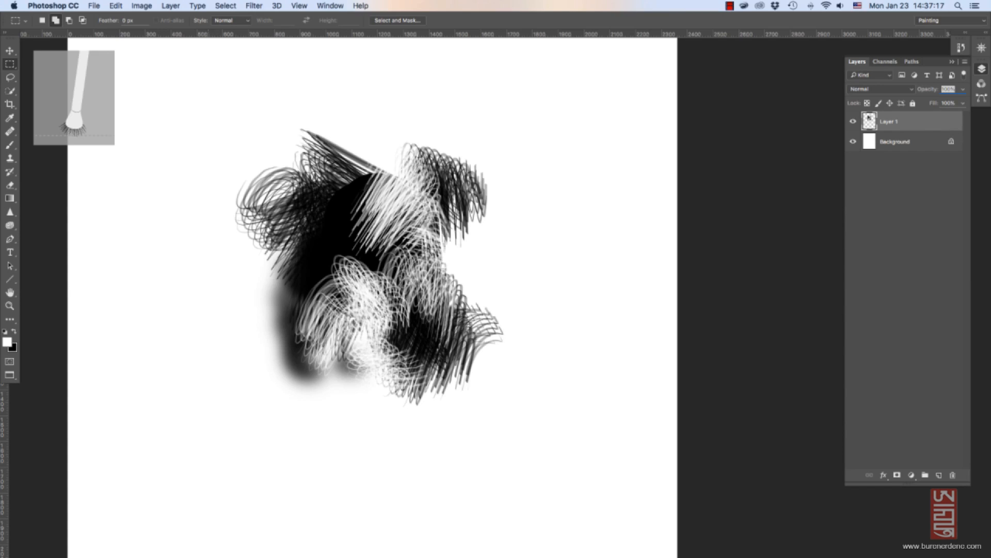
pyautogui.moveTo(217, 103); pyautogui.dragTo(526, 411)
pyautogui.click(142, 6)
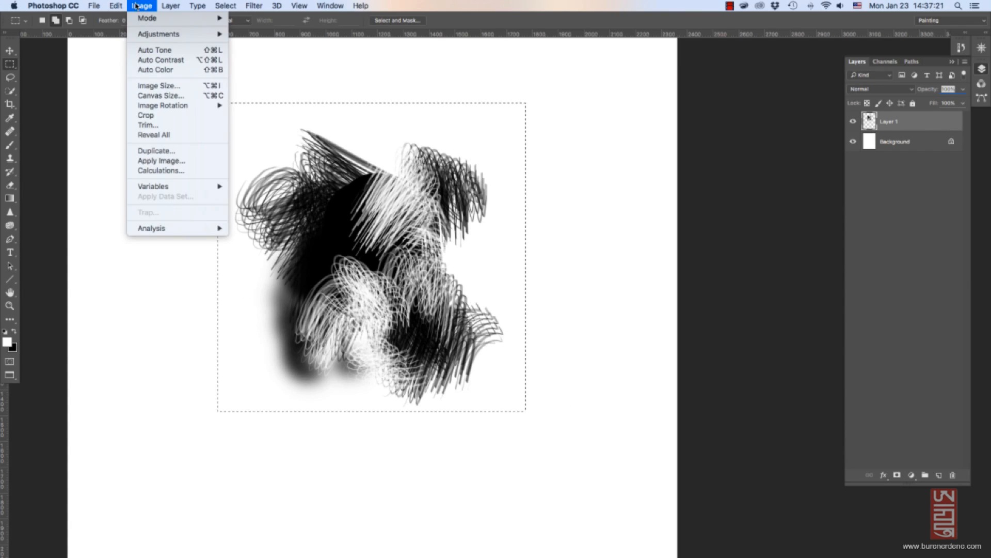
pyautogui.moveTo(124, 4)
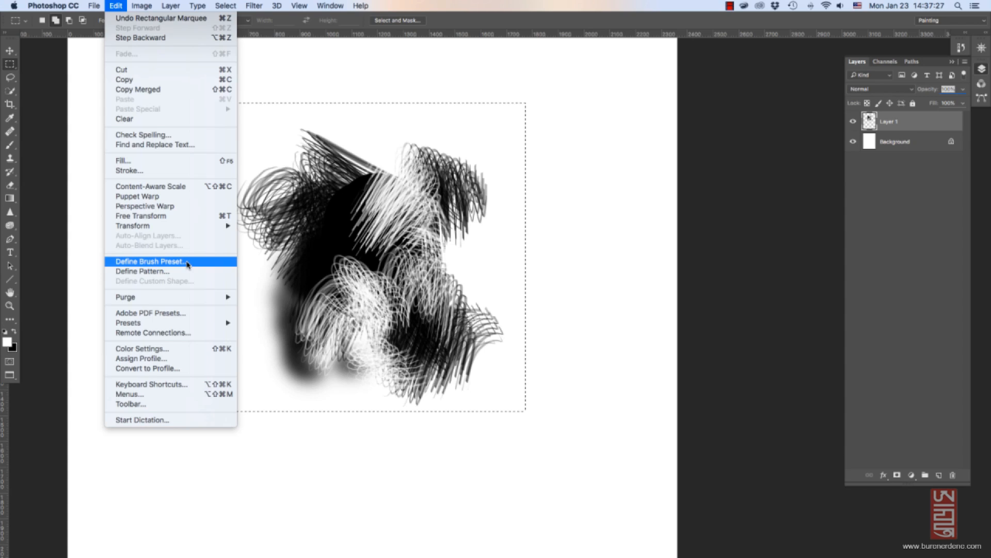
pyautogui.click(190, 265)
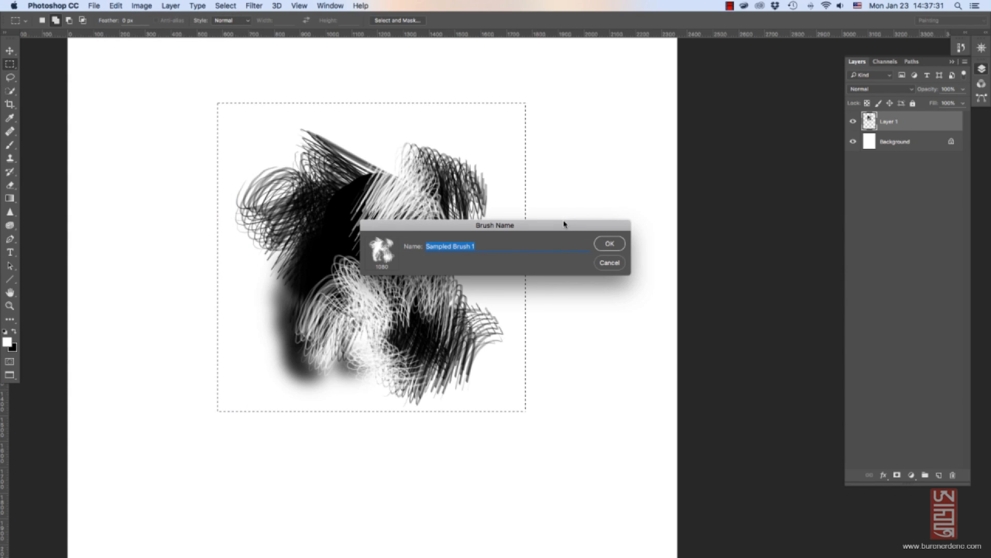
pyautogui.click(608, 245)
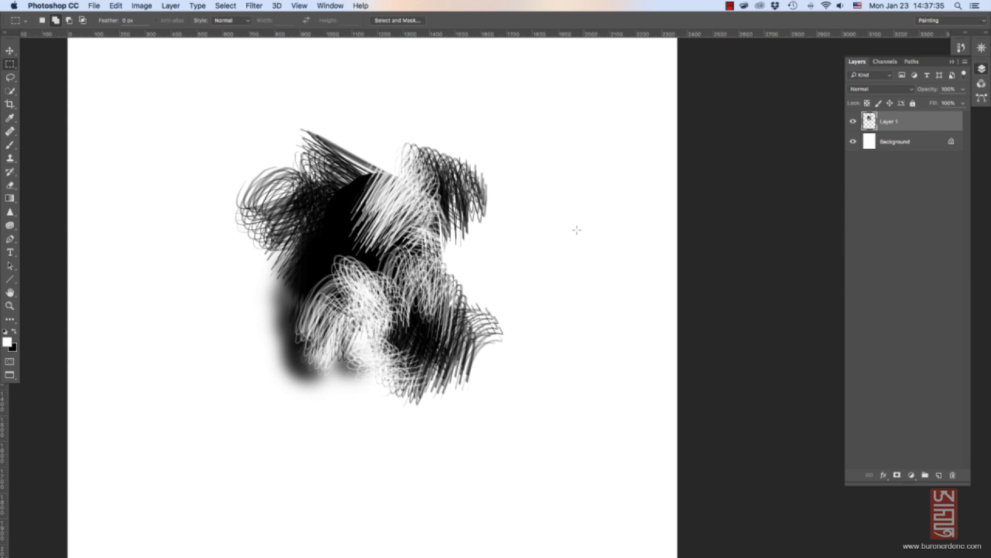
# Paint white over the lower-left part of the artwork with the newly sampled 1080 px brush.
pyautogui.press('b')
pyautogui.click(54, 21)
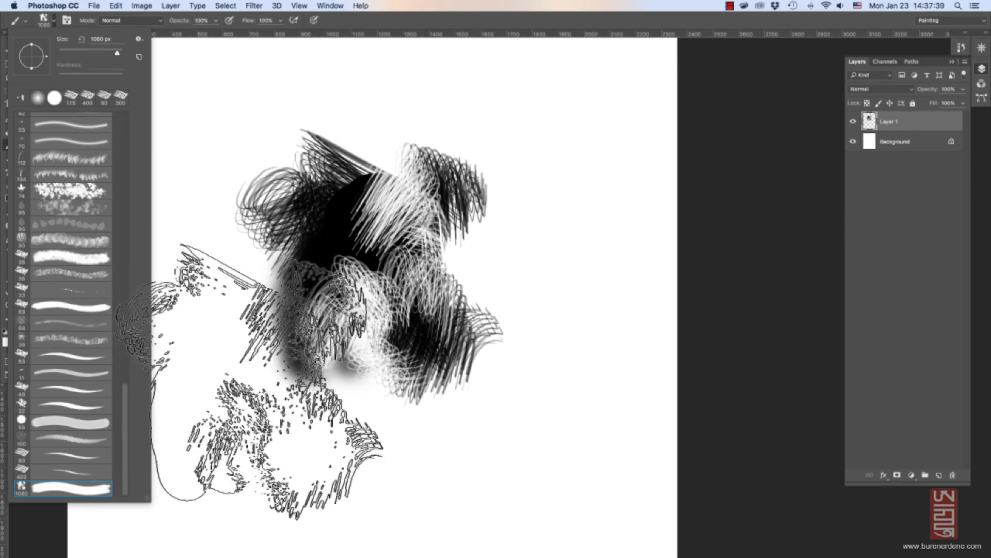
pyautogui.moveTo(250, 390)
pyautogui.mouseDown()
pyautogui.moveTo(254, 339)
pyautogui.moveTo(243, 341)
pyautogui.moveTo(263, 362)
pyautogui.moveTo(320, 258)
pyautogui.mouseUp()
# Reduce the sampled brush to 500 px and stamp it in black at seven spots around the central artwork.
pyautogui.press('[')
pyautogui.press('[')
pyautogui.press('[')
pyautogui.press('[')
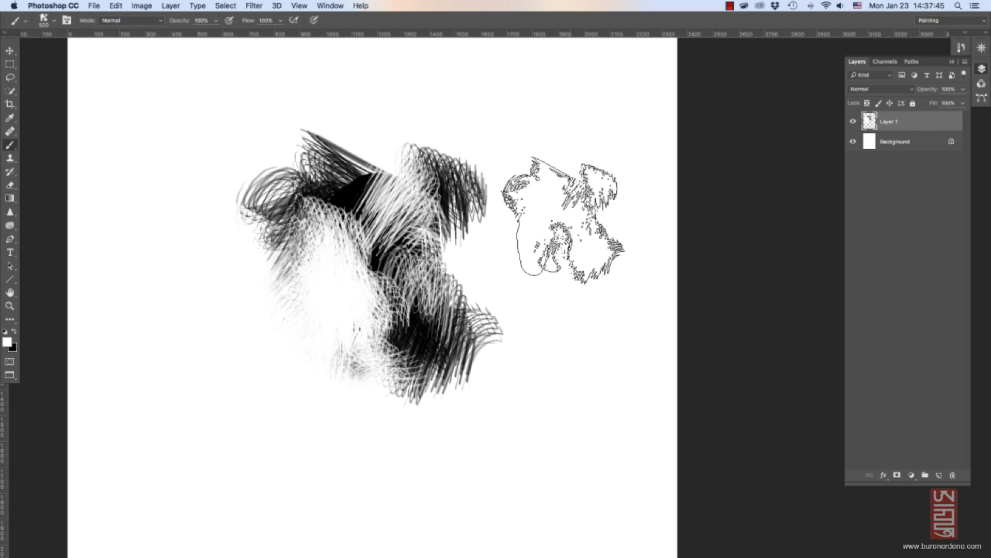
pyautogui.press('[')
pyautogui.press('[')
pyautogui.press('x')
pyautogui.click(564, 222)
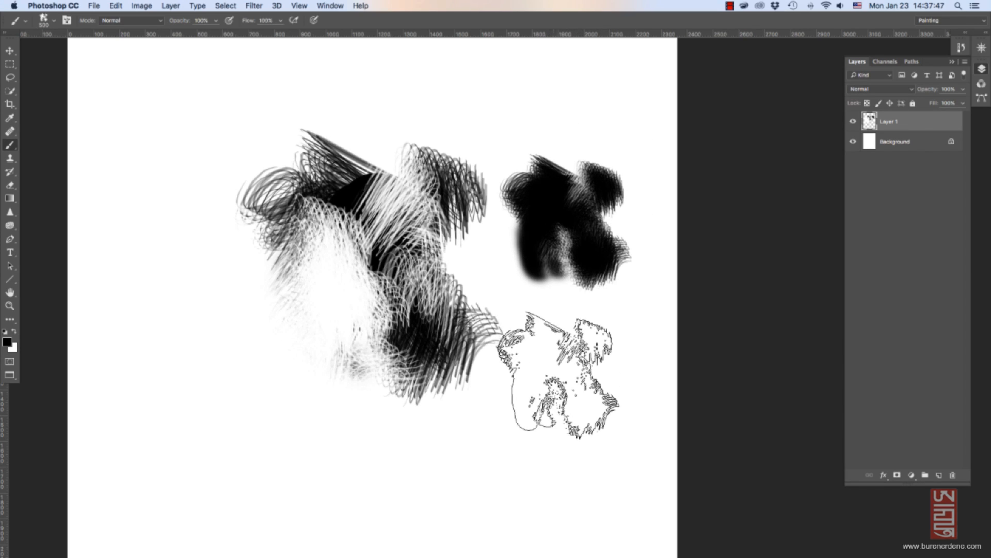
pyautogui.click(561, 372)
pyautogui.click(426, 454)
pyautogui.click(256, 356)
pyautogui.click(169, 256)
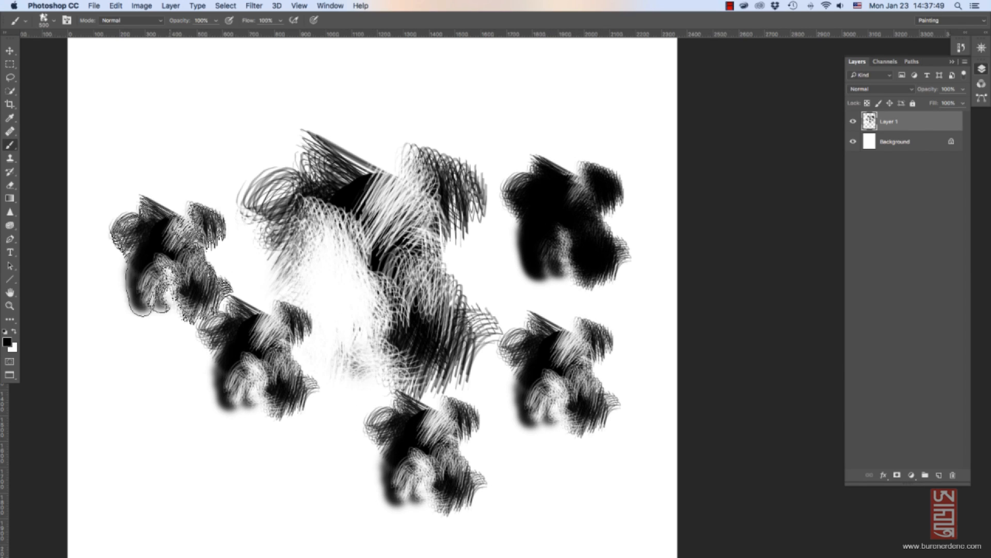
pyautogui.click(212, 127)
pyautogui.click(459, 114)
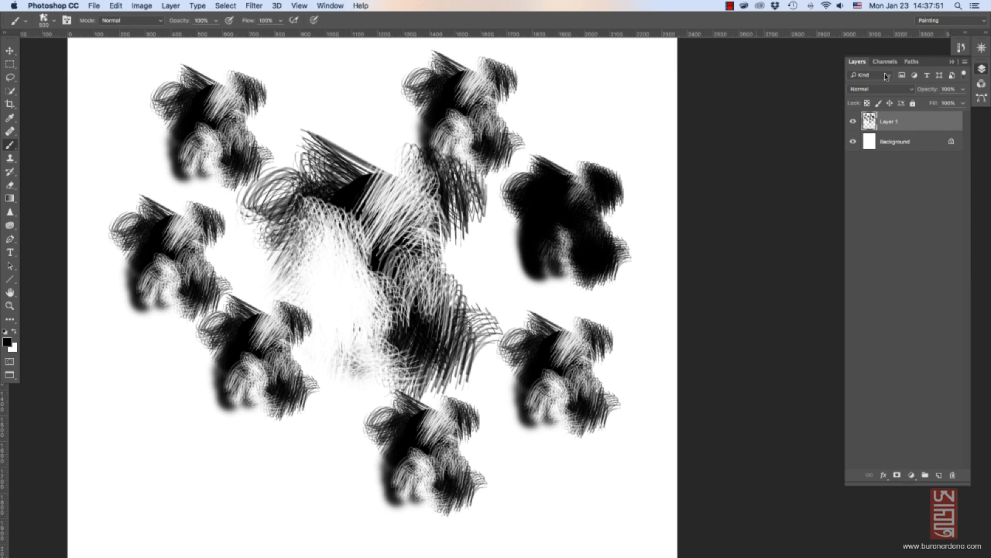
# Open the brush settings and clear all artwork from Layer 1.
pyautogui.click(953, 63)
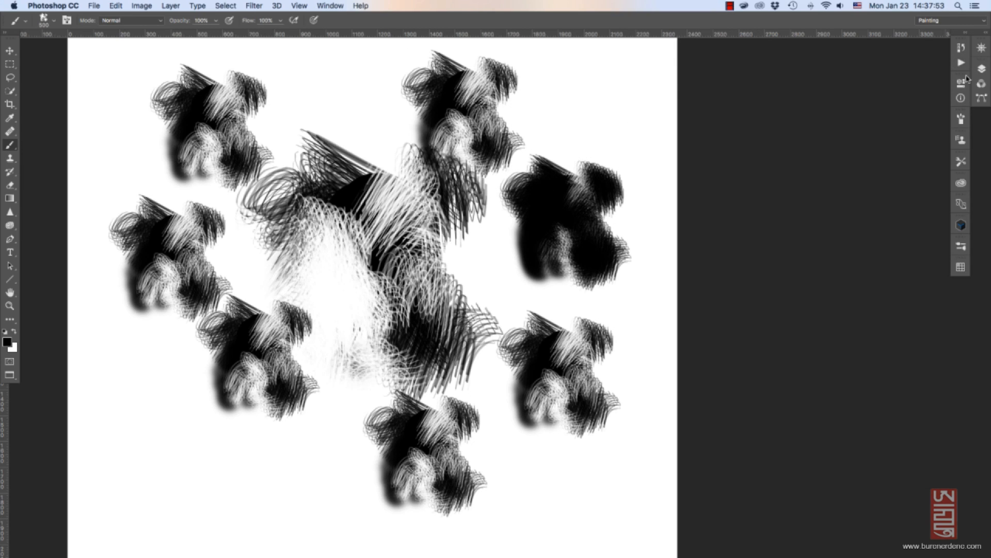
pyautogui.click(960, 121)
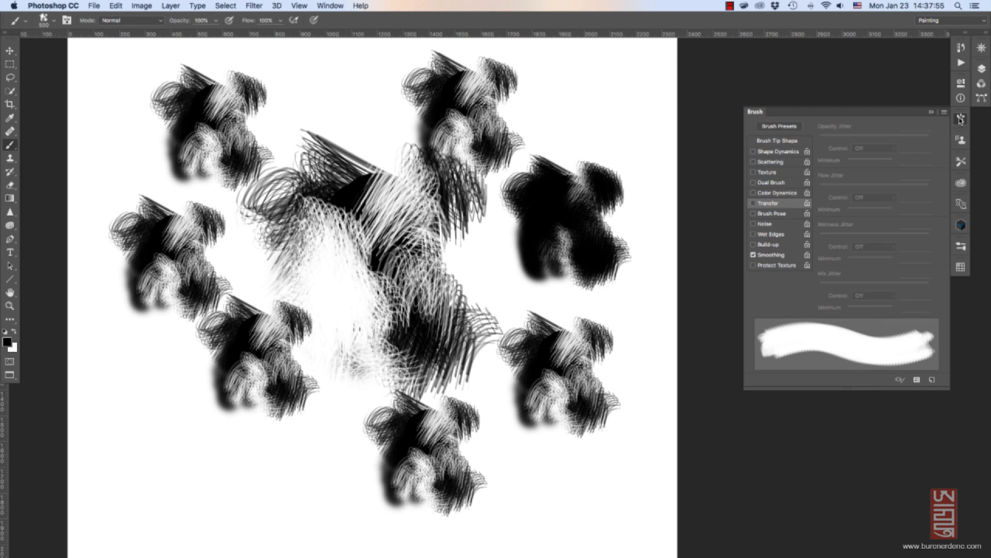
pyautogui.hotkey('ctrl', 'a')
pyautogui.press('Delete')
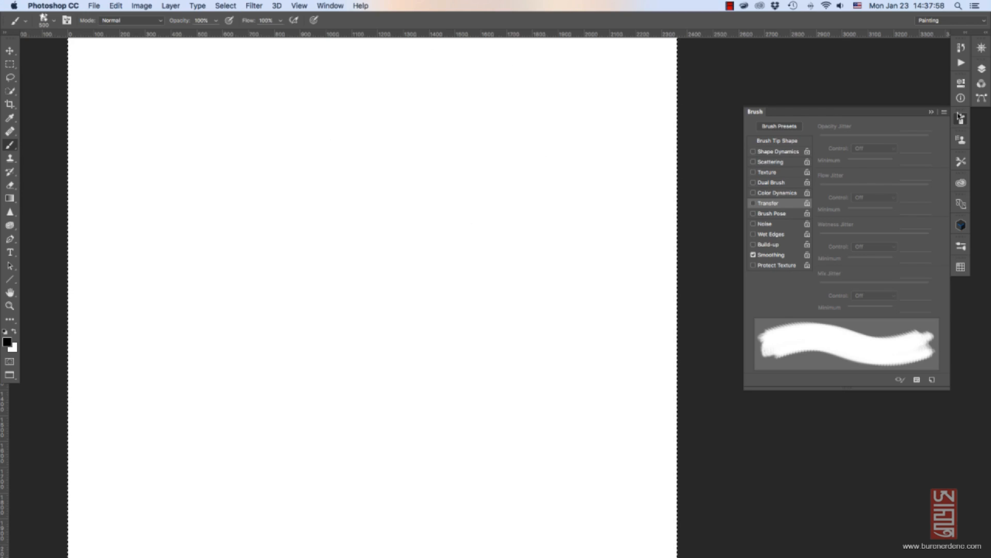
# Turn on Shape Dynamics for the sampled brush and widen its tip spacing.
pyautogui.click(783, 152)
pyautogui.click(786, 141)
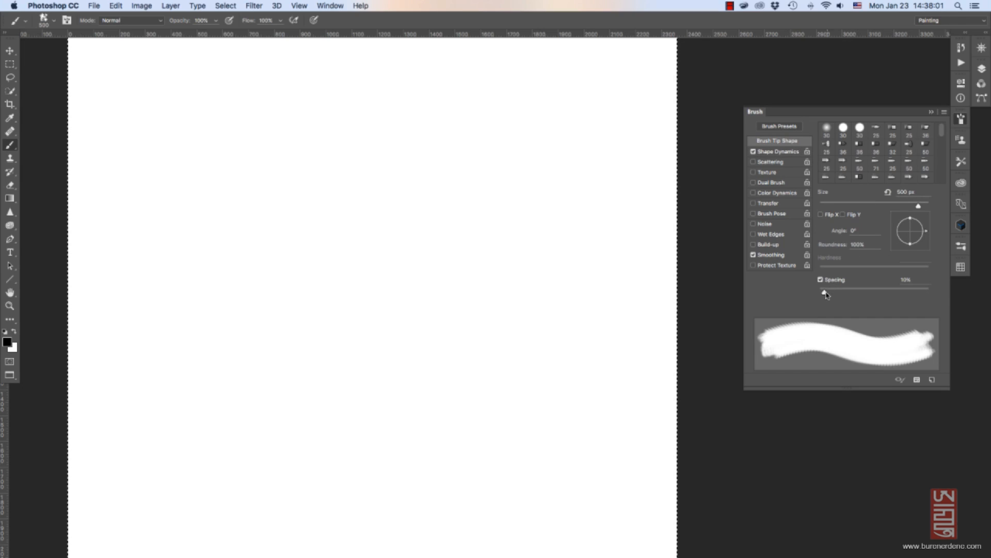
pyautogui.moveTo(824, 292); pyautogui.dragTo(832, 292)
# Set the Shape Dynamics size control to Pen Pressure.
pyautogui.click(788, 152)
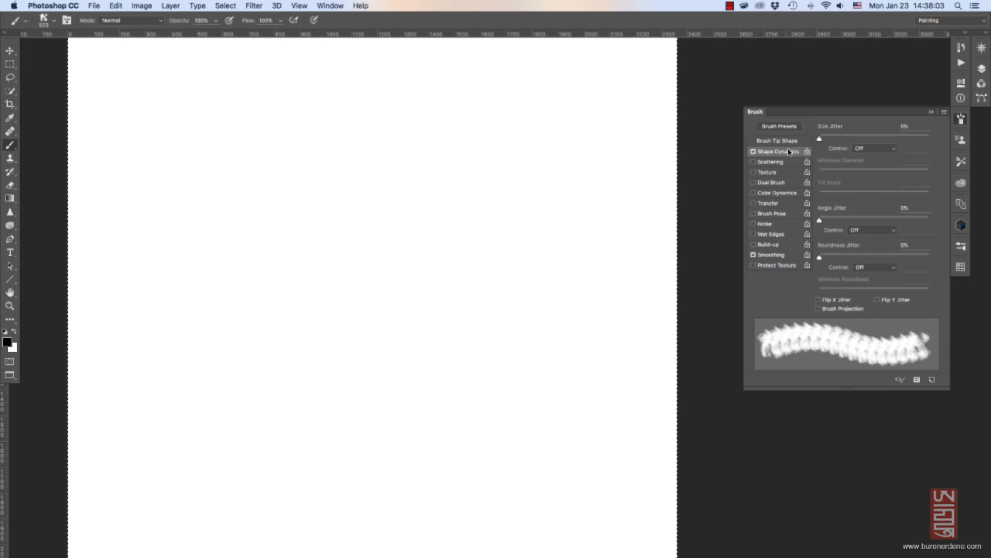
pyautogui.click(866, 150)
pyautogui.click(872, 165)
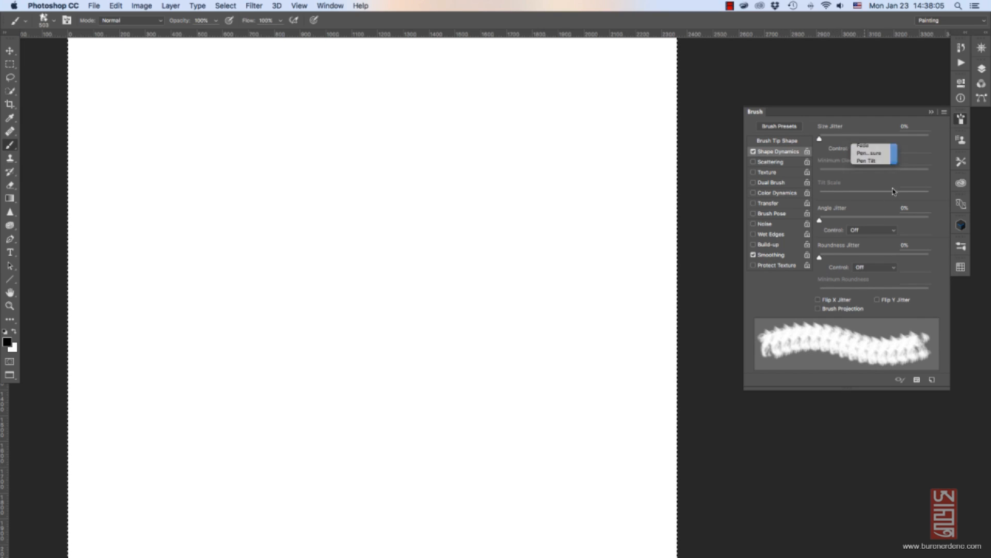
# Enable Transfer with opacity and flow controlled by Pen Pressure, and turn Scattering off.
pyautogui.click(782, 206)
pyautogui.click(873, 149)
pyautogui.click(875, 164)
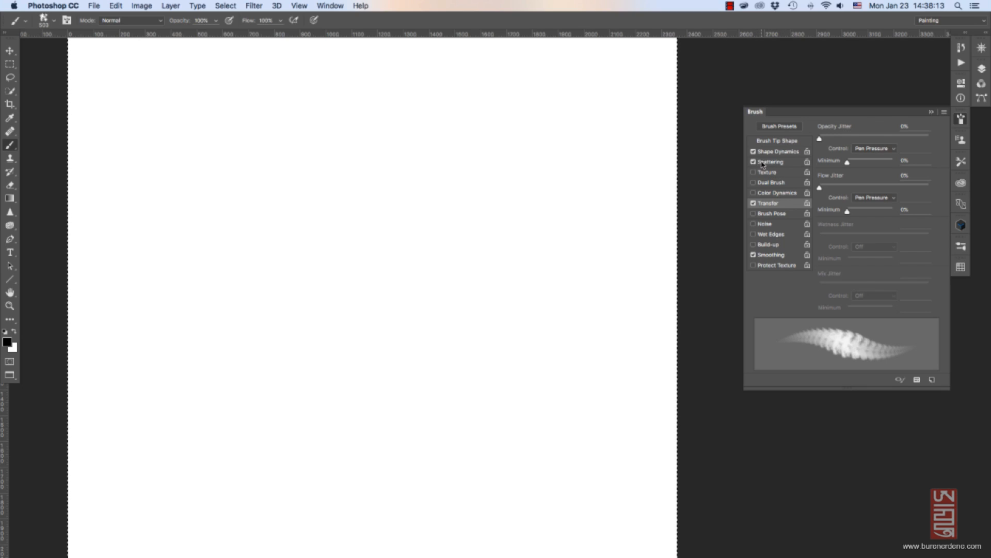
pyautogui.click(762, 163)
pyautogui.click(801, 151)
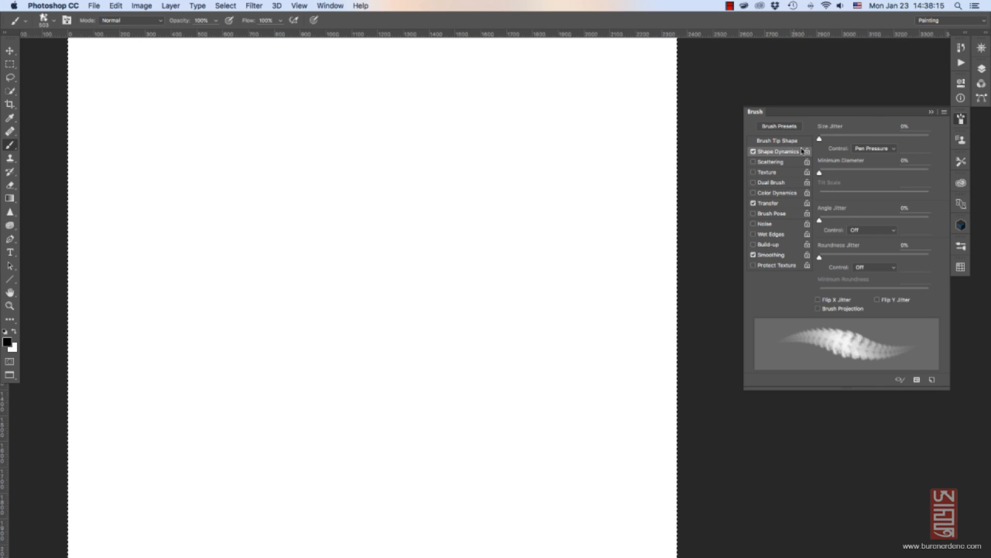
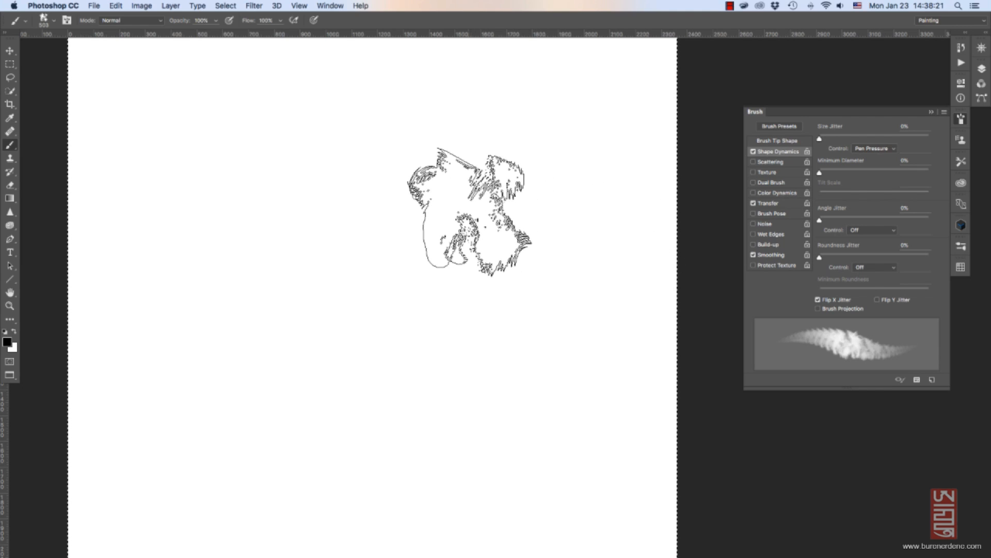
# Test the sampled foliage-like brush at reduced sizes with black strokes and dabs across the upper canvas.
pyautogui.press('[')
pyautogui.moveTo(471, 213)
pyautogui.mouseDown()
pyautogui.moveTo(445, 206)
pyautogui.moveTo(496, 258)
pyautogui.moveTo(505, 305)
pyautogui.moveTo(481, 326)
pyautogui.moveTo(453, 309)
pyautogui.moveTo(426, 357)
pyautogui.moveTo(372, 318)
pyautogui.moveTo(439, 279)
pyautogui.mouseUp()
pyautogui.press('[')
pyautogui.press('[')
pyautogui.press('[')
pyautogui.press('[')
pyautogui.moveTo(312, 179)
pyautogui.mouseDown()
pyautogui.moveTo(318, 205)
pyautogui.moveTo(350, 206)
pyautogui.mouseUp()
pyautogui.moveTo(259, 188)
pyautogui.mouseDown()
pyautogui.moveTo(215, 161)
pyautogui.moveTo(211, 179)
pyautogui.moveTo(232, 204)
pyautogui.moveTo(182, 207)
pyautogui.moveTo(229, 214)
pyautogui.moveTo(195, 185)
pyautogui.moveTo(120, 227)
pyautogui.moveTo(187, 224)
pyautogui.moveTo(161, 235)
pyautogui.moveTo(213, 240)
pyautogui.moveTo(269, 216)
pyautogui.moveTo(321, 232)
pyautogui.moveTo(353, 198)
pyautogui.moveTo(351, 180)
pyautogui.moveTo(409, 177)
pyautogui.moveTo(355, 204)
pyautogui.moveTo(397, 219)
pyautogui.moveTo(349, 115)
pyautogui.mouseUp()
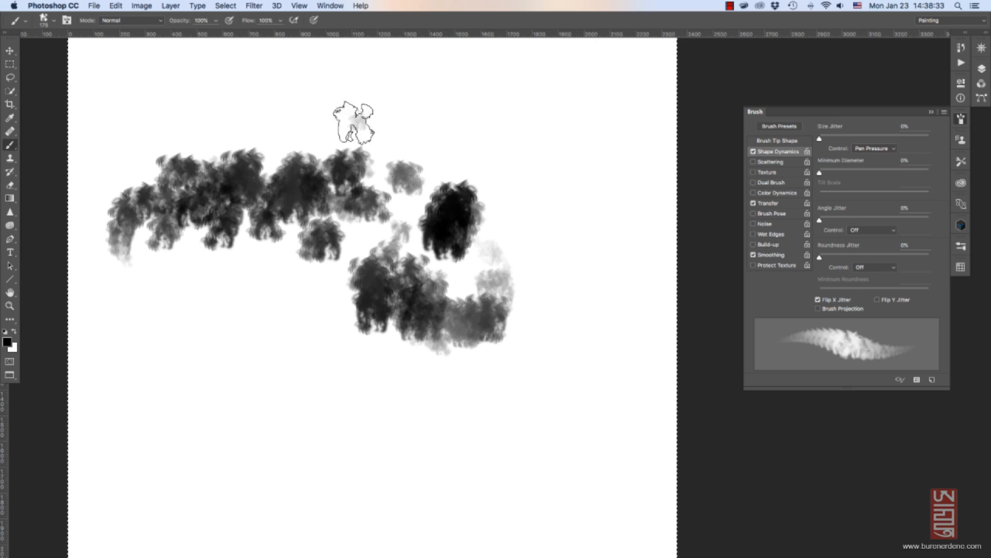
pyautogui.moveTo(263, 148)
pyautogui.mouseDown()
pyautogui.moveTo(227, 128)
pyautogui.moveTo(202, 140)
pyautogui.moveTo(161, 126)
pyautogui.moveTo(116, 151)
pyautogui.moveTo(223, 161)
pyautogui.moveTo(327, 123)
pyautogui.moveTo(437, 139)
pyautogui.moveTo(468, 122)
pyautogui.moveTo(540, 150)
pyautogui.mouseUp()
pyautogui.moveTo(498, 199)
pyautogui.mouseDown()
pyautogui.moveTo(562, 222)
pyautogui.moveTo(531, 248)
pyautogui.moveTo(522, 279)
pyautogui.moveTo(436, 168)
pyautogui.mouseUp()
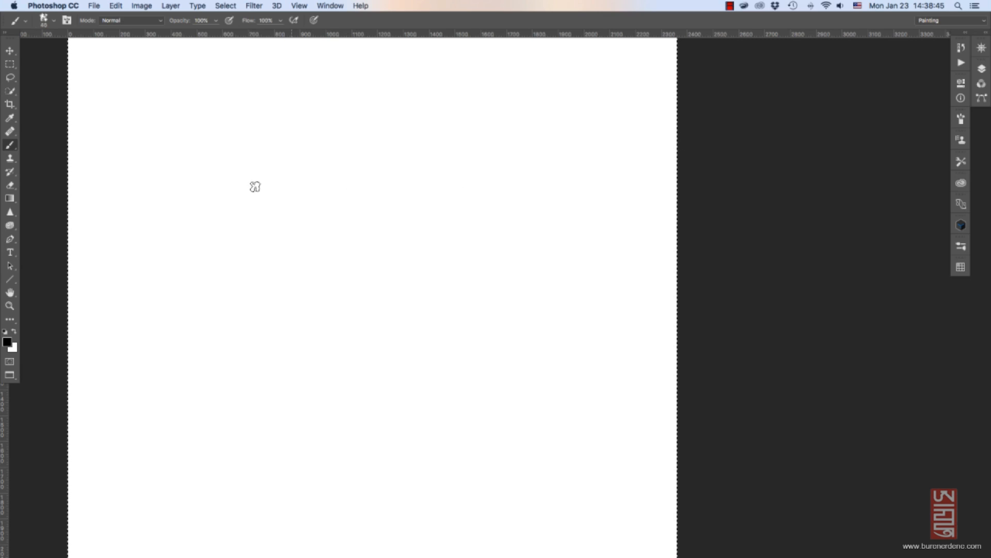
# Switch to the hard round brush preset and reduce its size to 15 px.
pyautogui.click(9, 150)
pyautogui.click(47, 144)
pyautogui.click(53, 21)
pyautogui.moveTo(126, 404); pyautogui.dragTo(127, 135)
pyautogui.click(120, 98)
pyautogui.click(388, 179)
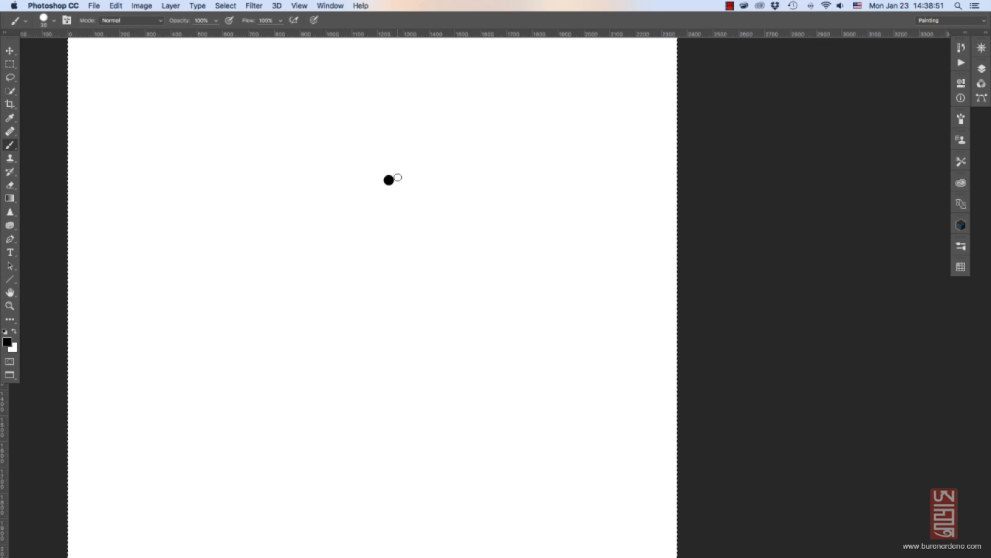
pyautogui.press('[')
pyautogui.press('[')
# Draw a horned, smiling egg-shaped character with raised arms, bent legs and an arrow-tipped tail in the canvas centre.
pyautogui.moveTo(389, 178); pyautogui.dragTo(395, 179)
pyautogui.moveTo(351, 305)
pyautogui.mouseDown()
pyautogui.moveTo(298, 235)
pyautogui.moveTo(275, 256)
pyautogui.mouseUp()
pyautogui.moveTo(436, 298)
pyautogui.mouseDown()
pyautogui.moveTo(500, 227)
pyautogui.moveTo(515, 235)
pyautogui.mouseUp()
pyautogui.moveTo(391, 313); pyautogui.dragTo(318, 400)
pyautogui.moveTo(339, 195); pyautogui.dragTo(328, 214)
pyautogui.moveTo(395, 351); pyautogui.dragTo(539, 272)
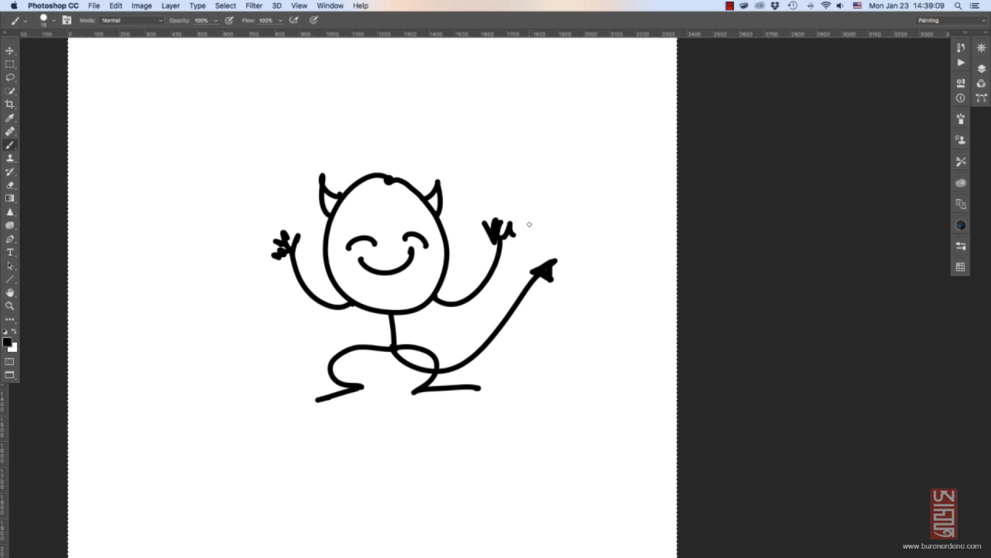
# Marquee-select the whole character drawing and define it as a brush preset named Zurag_01.
pyautogui.press('m')
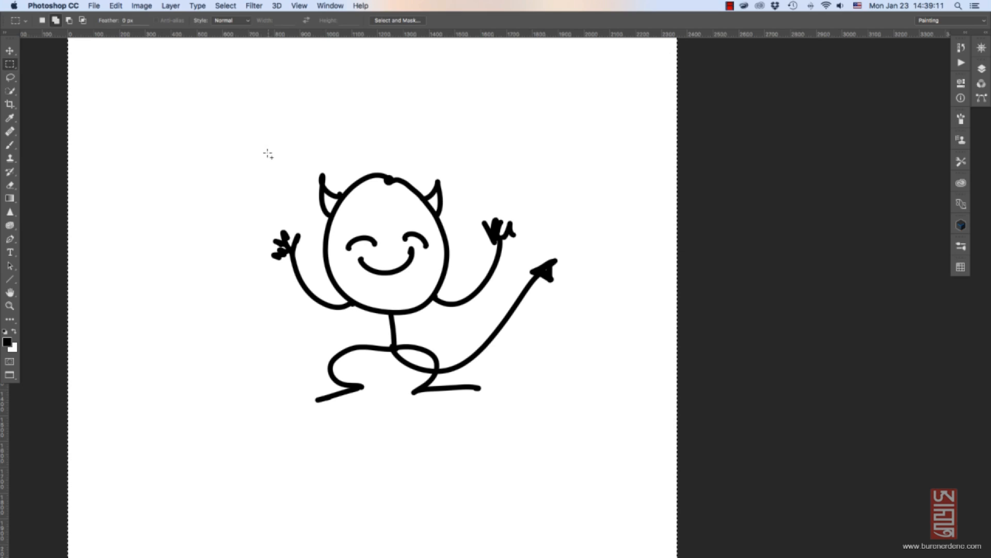
pyautogui.moveTo(255, 143); pyautogui.dragTo(566, 421)
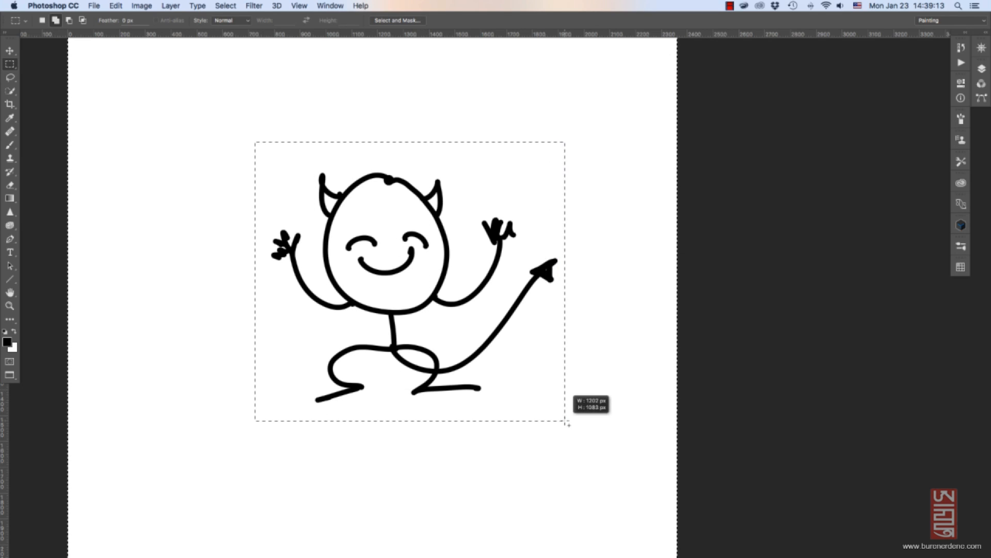
pyautogui.click(481, 279)
pyautogui.click(114, 5)
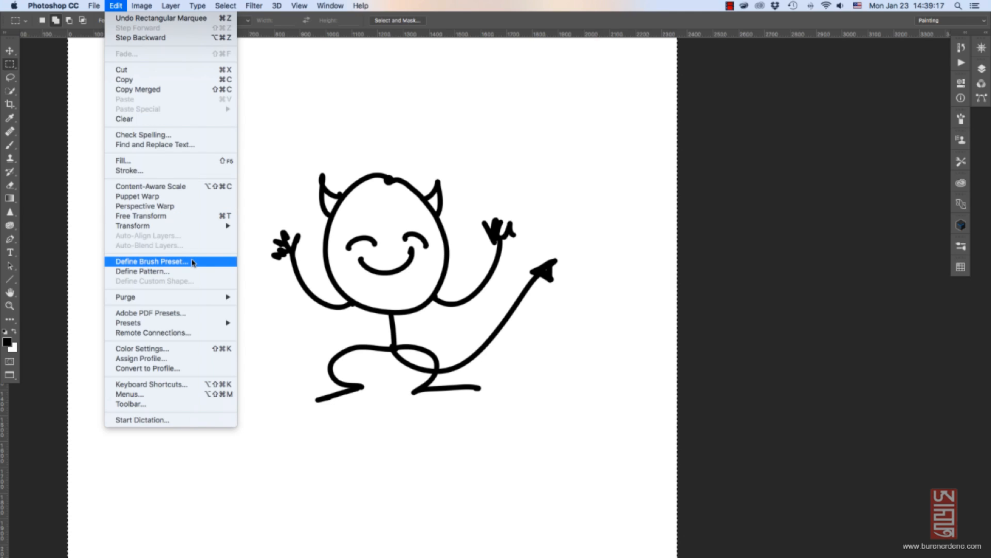
pyautogui.click(193, 263)
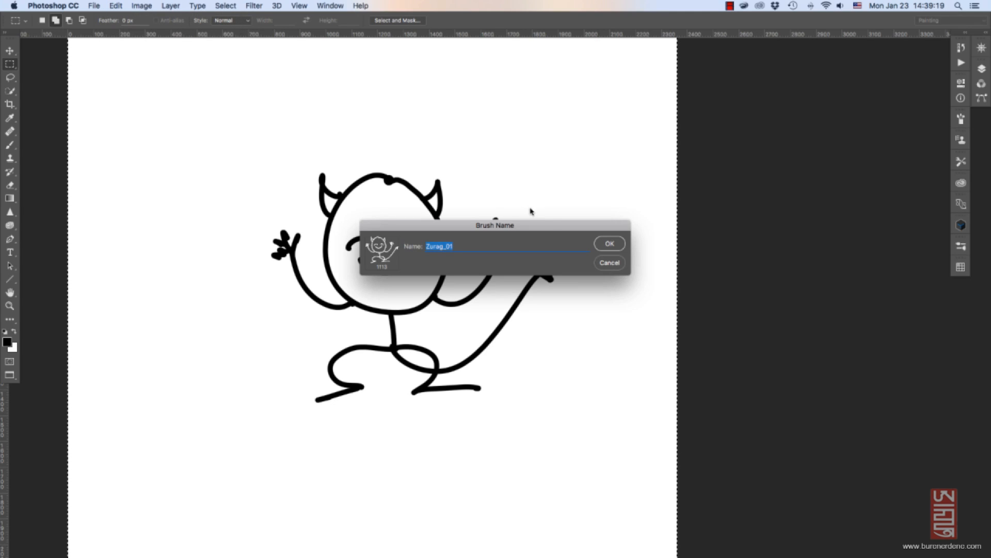
pyautogui.click(608, 244)
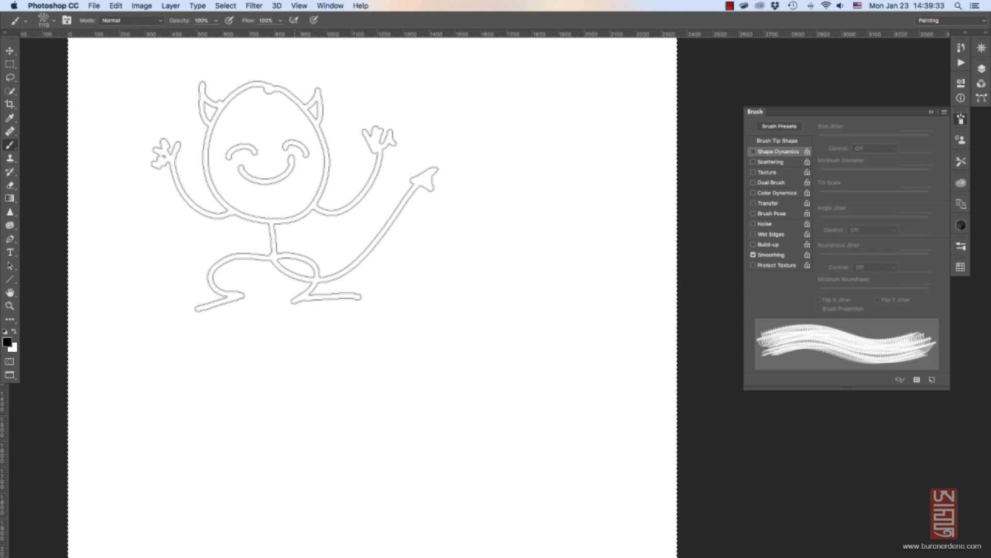
# Stamp five full-size copies of the character across the canvas and undo all of them.
pyautogui.click(296, 195)
pyautogui.click(429, 323)
pyautogui.click(548, 190)
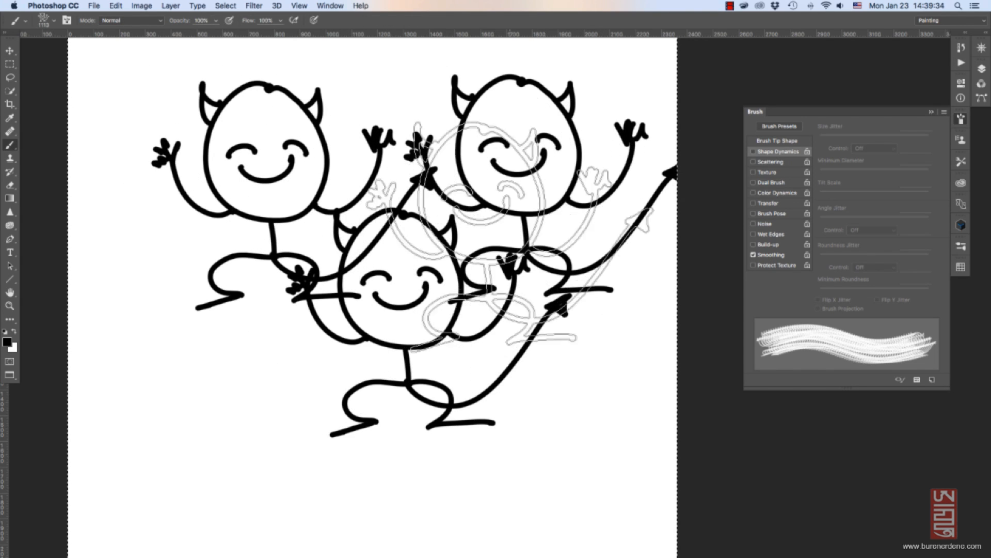
pyautogui.click(196, 390)
pyautogui.click(515, 397)
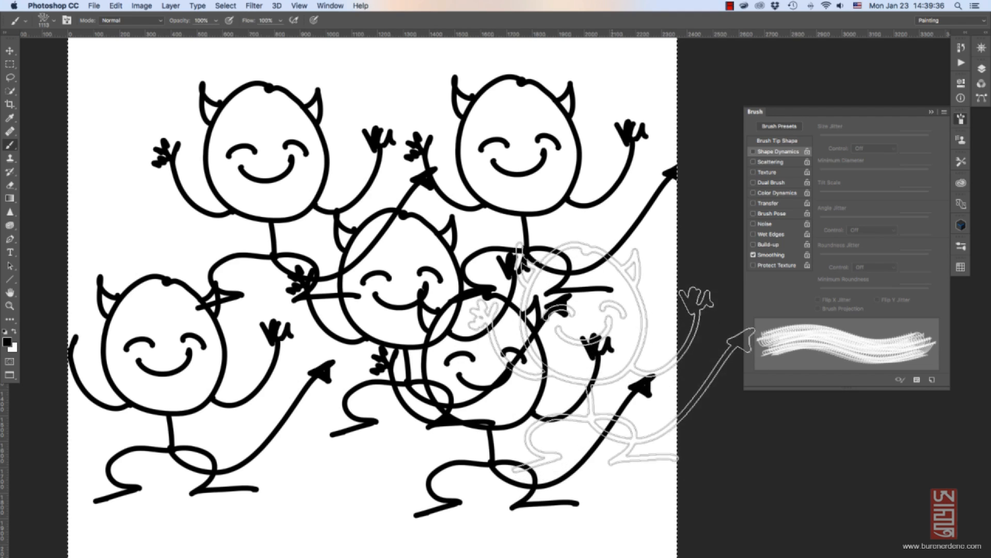
pyautogui.press('super+alt+z')
pyautogui.press('super+alt+z')
pyautogui.press('super+alt+z')
pyautogui.press('super+alt+z')
pyautogui.press('super+alt+z')
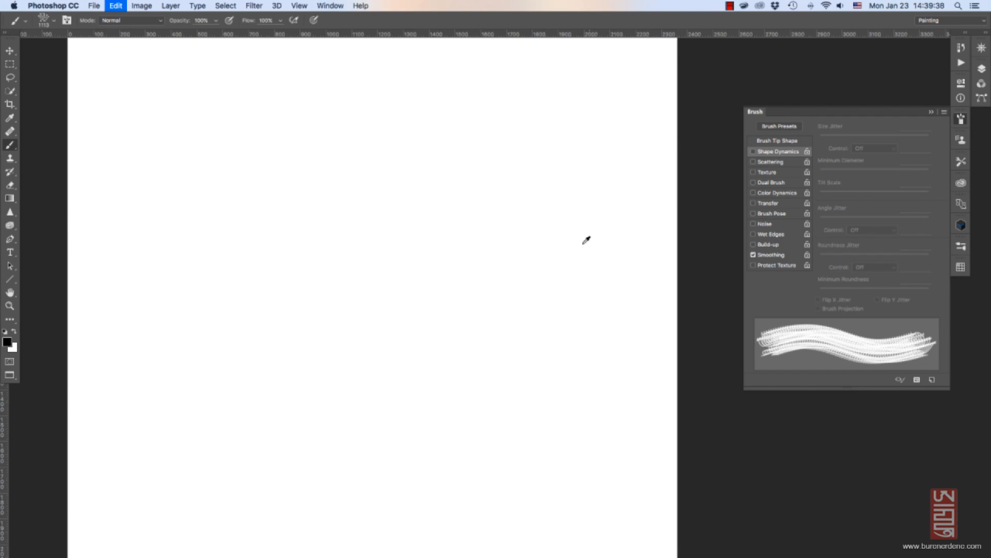
# Shrink the character brush to 175 px and stamp seven separate copies around the middle of the canvas.
pyautogui.press('[')
pyautogui.press('[')
pyautogui.press('[')
pyautogui.press('[')
pyautogui.press('[')
pyautogui.press('[')
pyautogui.press('[')
pyautogui.press('[')
pyautogui.press('[')
pyautogui.press('[')
pyautogui.press('[')
pyautogui.press('[')
pyautogui.press('[')
pyautogui.press('[')
pyautogui.press('[')
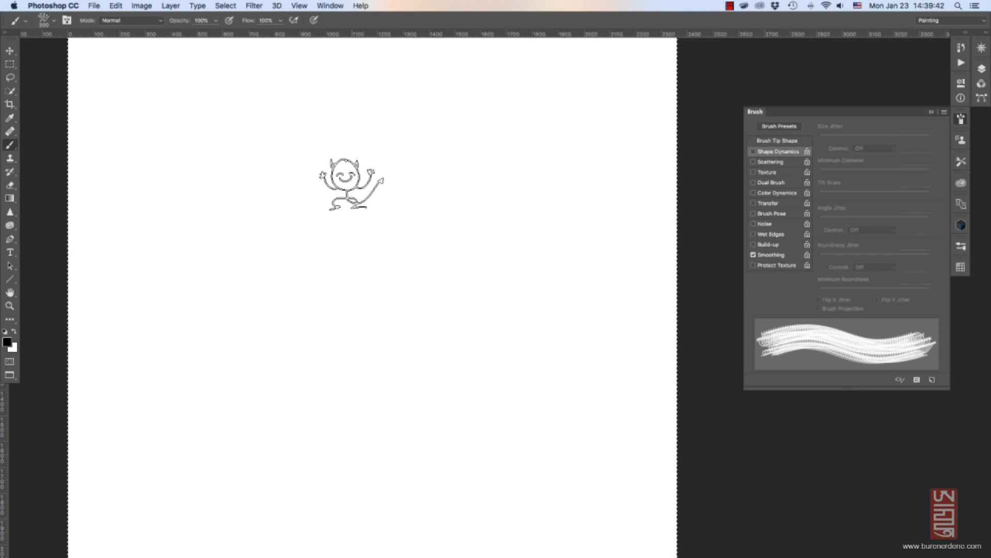
pyautogui.click(328, 202)
pyautogui.click(404, 193)
pyautogui.click(407, 228)
pyautogui.press('super+a')
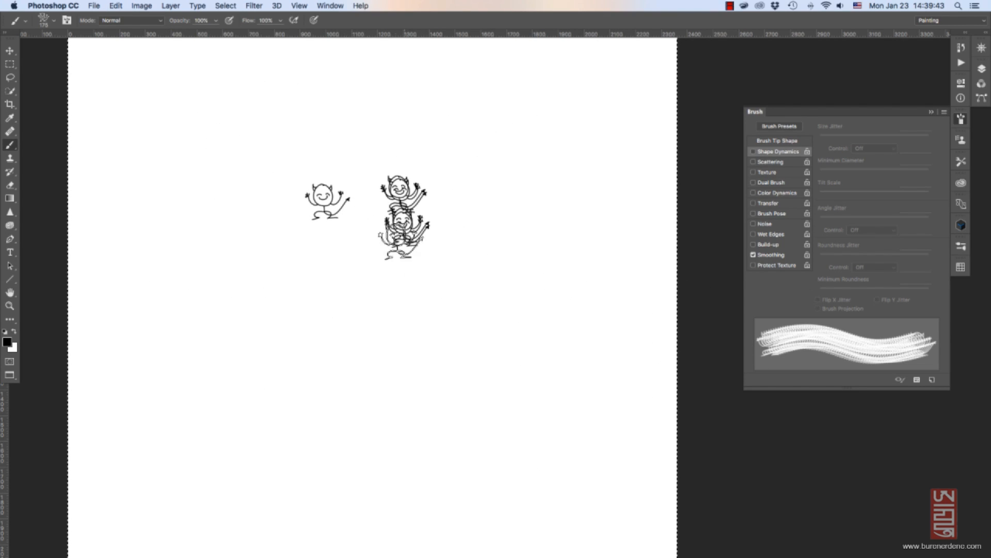
pyautogui.click(365, 276)
pyautogui.click(380, 329)
pyautogui.click(426, 313)
pyautogui.click(458, 298)
# Paint a scribble and a long wavy stroke with the character brush, and test it at 90 px below them.
pyautogui.moveTo(501, 168); pyautogui.dragTo(507, 169)
pyautogui.moveTo(536, 217)
pyautogui.mouseDown()
pyautogui.moveTo(497, 348)
pyautogui.moveTo(387, 346)
pyautogui.moveTo(247, 276)
pyautogui.moveTo(86, 230)
pyautogui.mouseUp()
pyautogui.press('[')
pyautogui.press('[')
pyautogui.press('[')
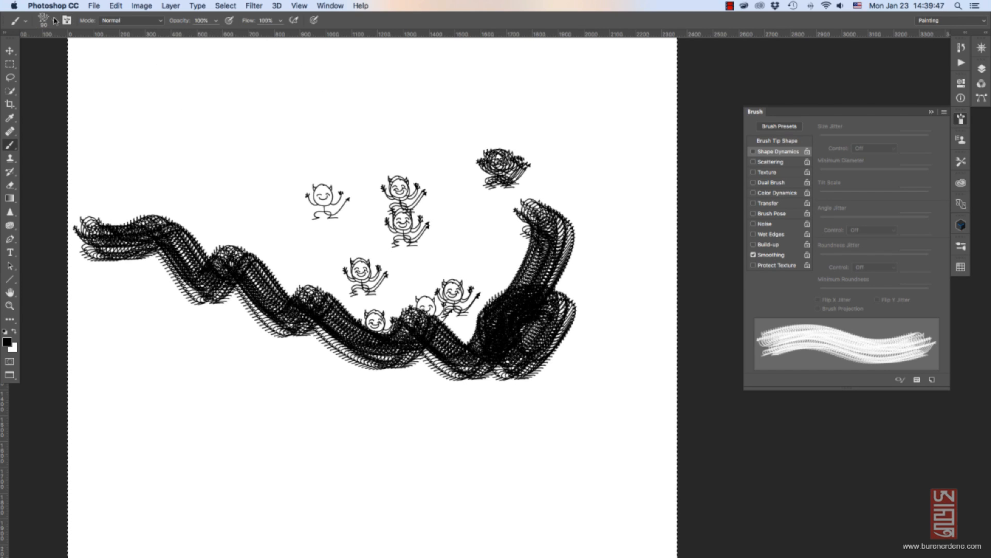
pyautogui.click(54, 21)
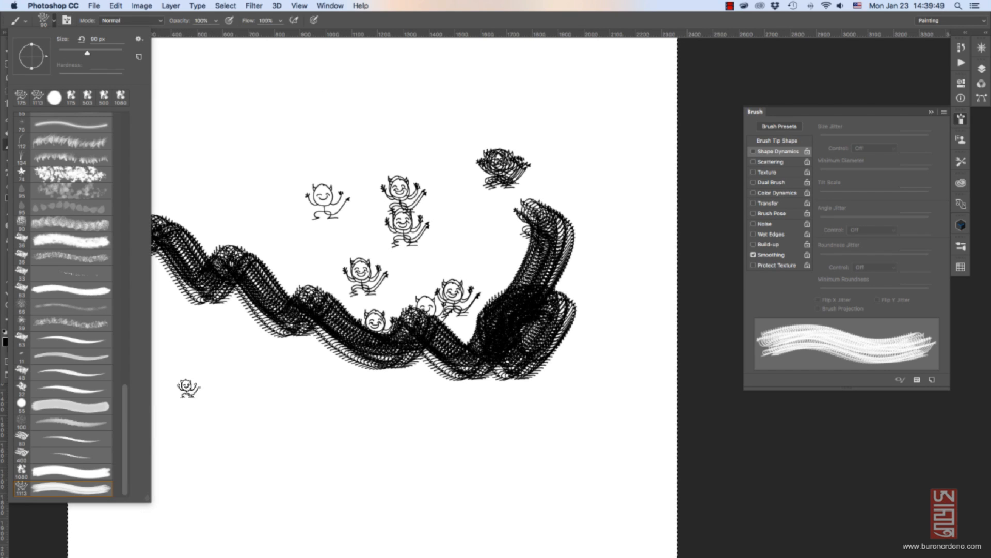
pyautogui.moveTo(318, 382); pyautogui.dragTo(323, 384)
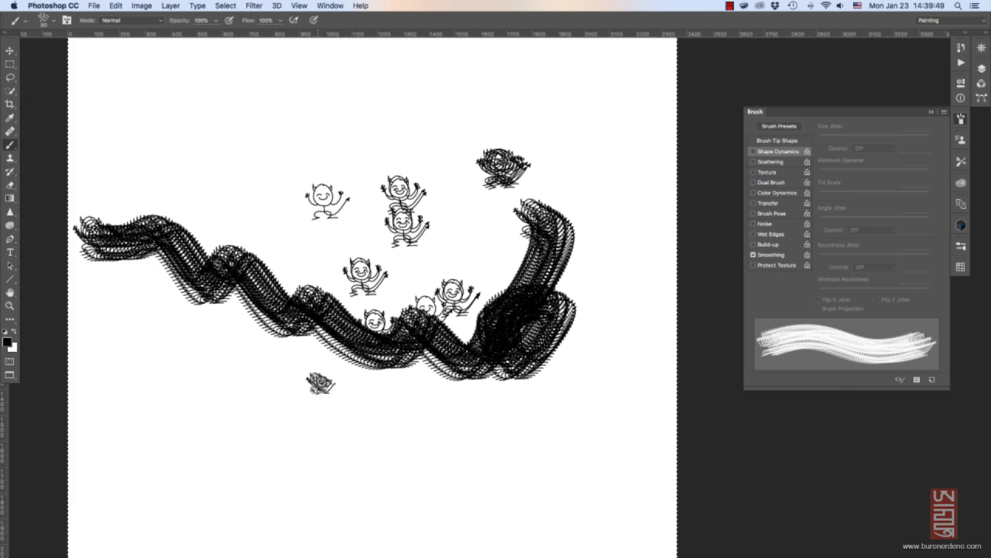
# Turn on Shape Dynamics for the character brush and widen its tip spacing to about 110%.
pyautogui.click(772, 153)
pyautogui.click(774, 142)
pyautogui.moveTo(835, 292); pyautogui.dragTo(879, 292)
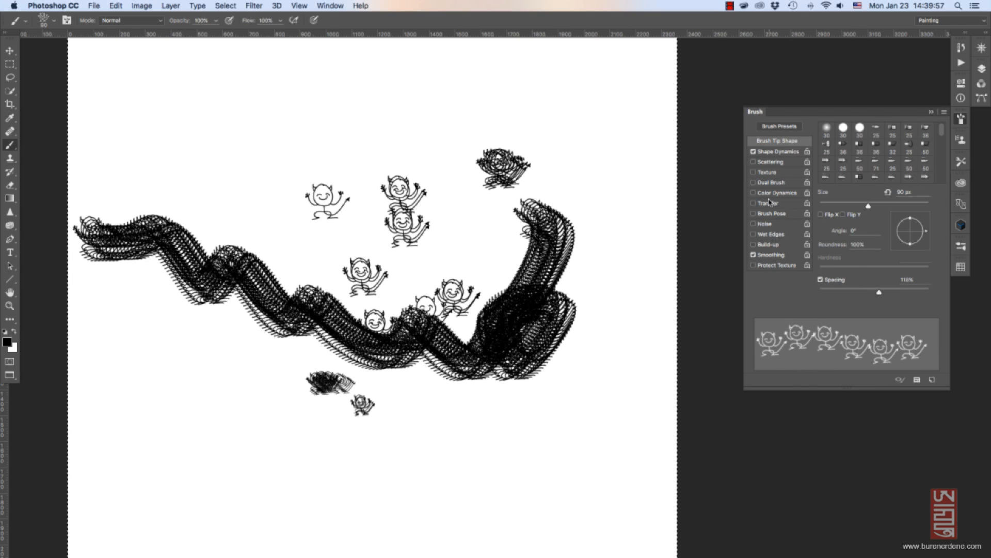
# Enlarge the brush to 175 px, paint three rows of spaced characters across the canvas, and reduce it to 80 px.
pyautogui.press(']')
pyautogui.press(']')
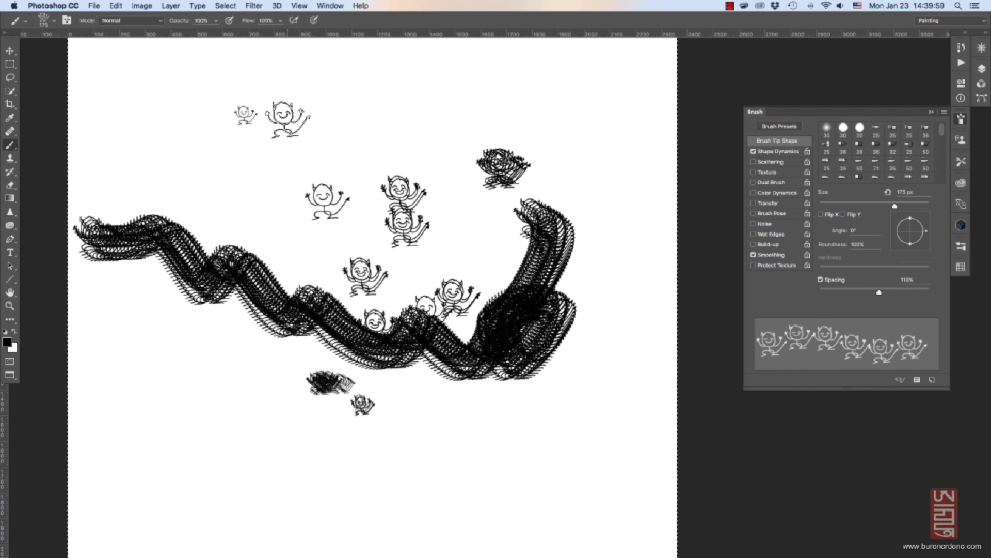
pyautogui.moveTo(283, 112); pyautogui.dragTo(589, 111)
pyautogui.moveTo(118, 87); pyautogui.dragTo(447, 63)
pyautogui.moveTo(142, 457)
pyautogui.mouseDown()
pyautogui.moveTo(241, 489)
pyautogui.moveTo(444, 479)
pyautogui.moveTo(555, 435)
pyautogui.mouseUp()
pyautogui.press('[')
pyautogui.press('[')
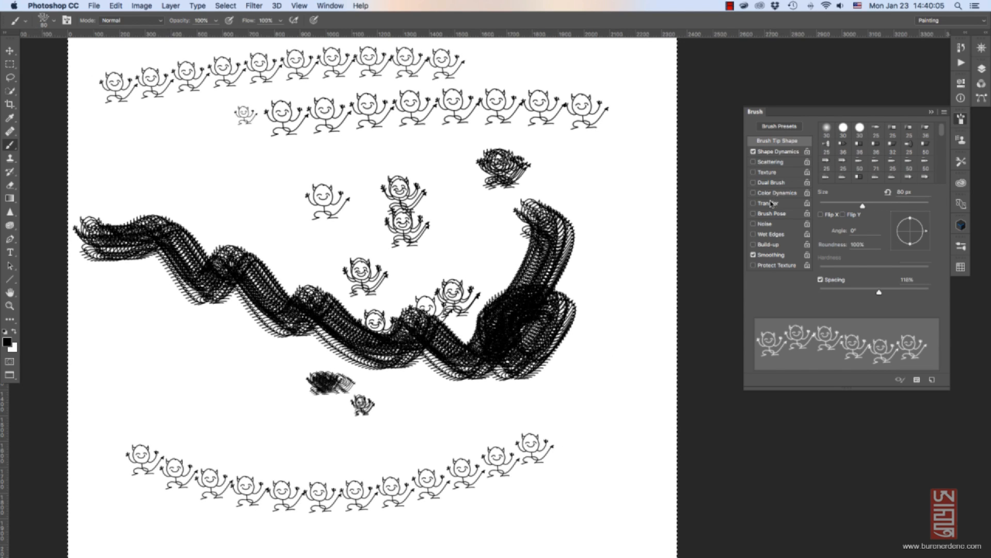
# Set the brush tip spacing to 43% and the Shape Dynamics size control to Pen Pressure.
pyautogui.click(844, 290)
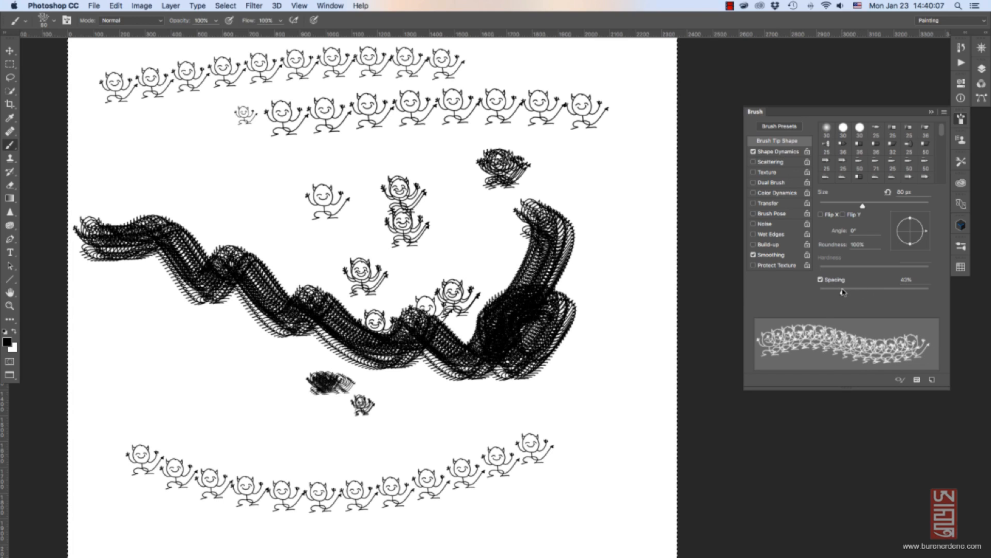
pyautogui.click(783, 151)
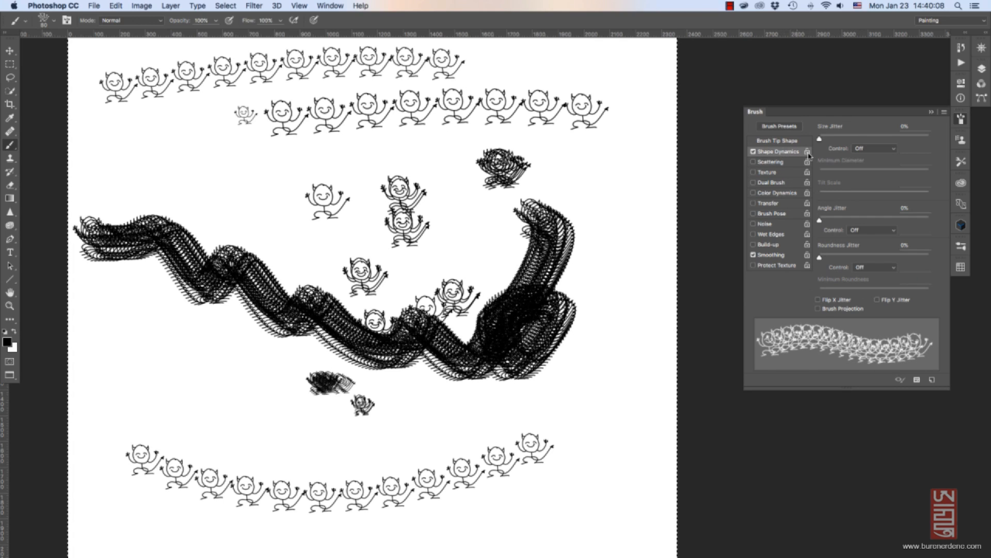
pyautogui.click(873, 148)
pyautogui.click(874, 178)
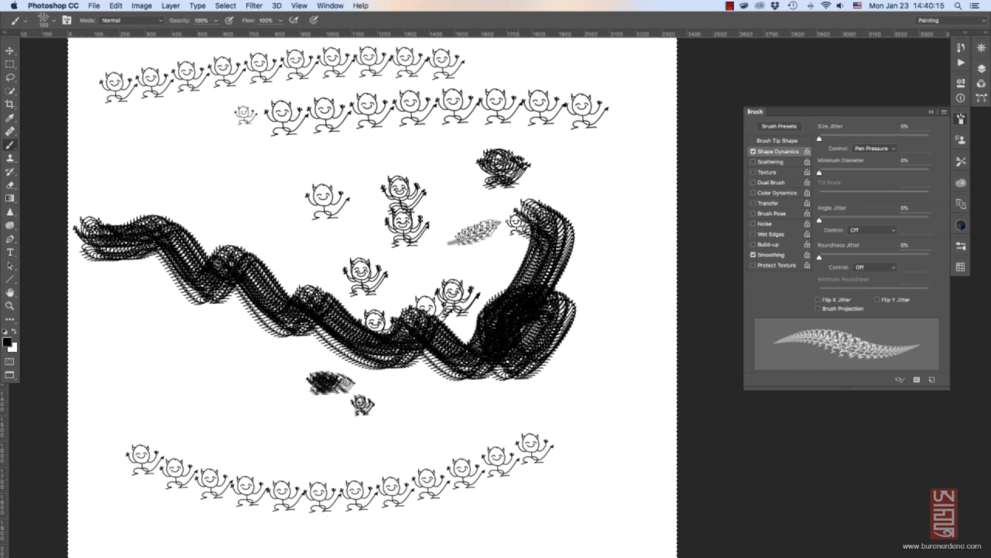
# Paint pressure-varied character strokes with a 250 px brush above the bottom row, and reduce the brush to 175 px.
pyautogui.press(']')
pyautogui.press(']')
pyautogui.press(']')
pyautogui.press(']')
pyautogui.press(']')
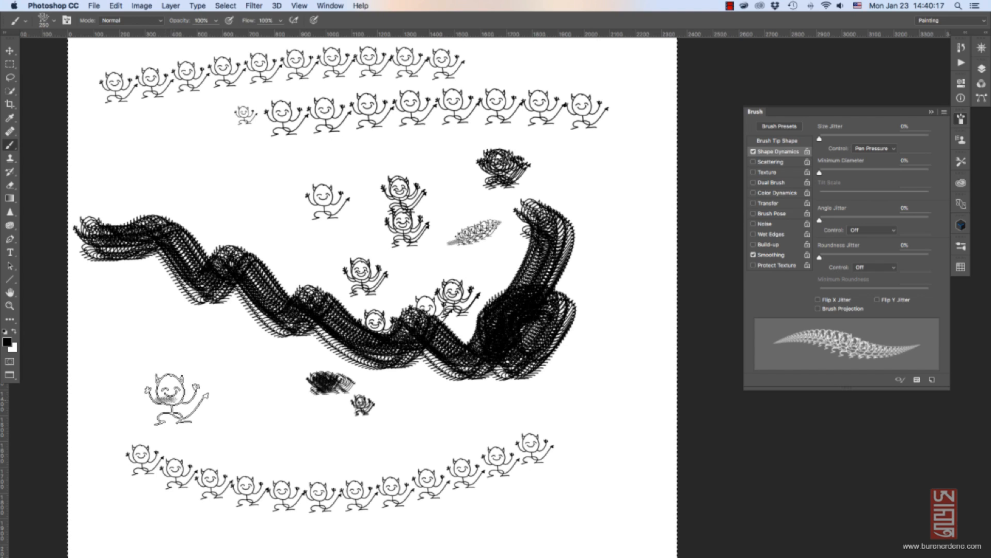
pyautogui.moveTo(176, 399)
pyautogui.mouseDown()
pyautogui.moveTo(376, 431)
pyautogui.moveTo(511, 393)
pyautogui.mouseUp()
pyautogui.press('[')
pyautogui.press('[')
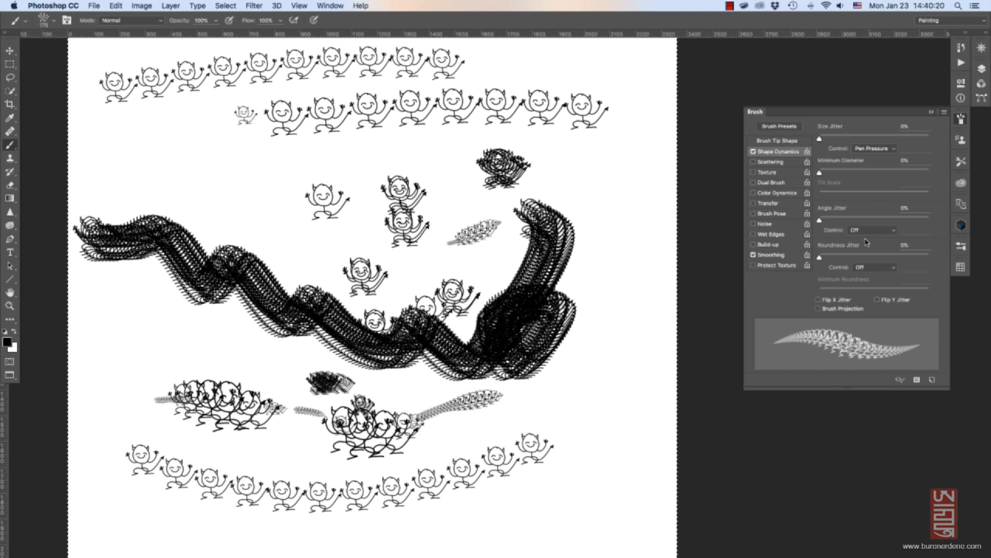
# Enable Transfer with Pen Pressure controlling opacity and flow, and test fading strokes near the canvas's right edge.
pyautogui.click(782, 205)
pyautogui.moveTo(598, 300)
pyautogui.mouseDown()
pyautogui.moveTo(613, 312)
pyautogui.moveTo(613, 388)
pyautogui.mouseUp()
pyautogui.moveTo(611, 464); pyautogui.dragTo(578, 253)
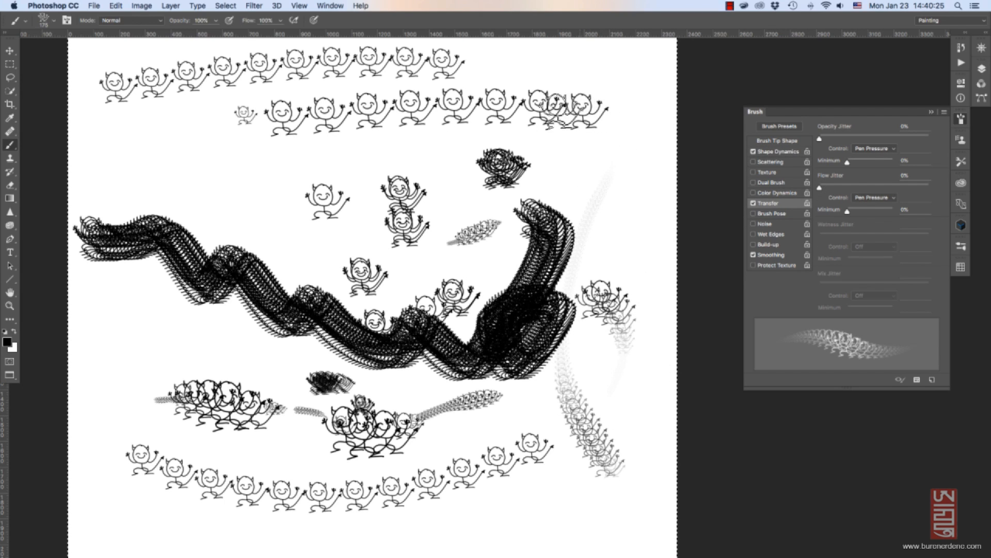
# Paint fading character strokes at larger sizes along the canvas's left side, and add one at 125 px near the centre.
pyautogui.press(']')
pyautogui.press(']')
pyautogui.moveTo(124, 150); pyautogui.dragTo(268, 209)
pyautogui.moveTo(104, 320)
pyautogui.mouseDown()
pyautogui.moveTo(126, 347)
pyautogui.moveTo(179, 339)
pyautogui.moveTo(275, 363)
pyautogui.moveTo(314, 356)
pyautogui.mouseUp()
pyautogui.press('[')
pyautogui.press('[')
pyautogui.press('[')
pyautogui.press('[')
pyautogui.moveTo(398, 388); pyautogui.dragTo(443, 384)
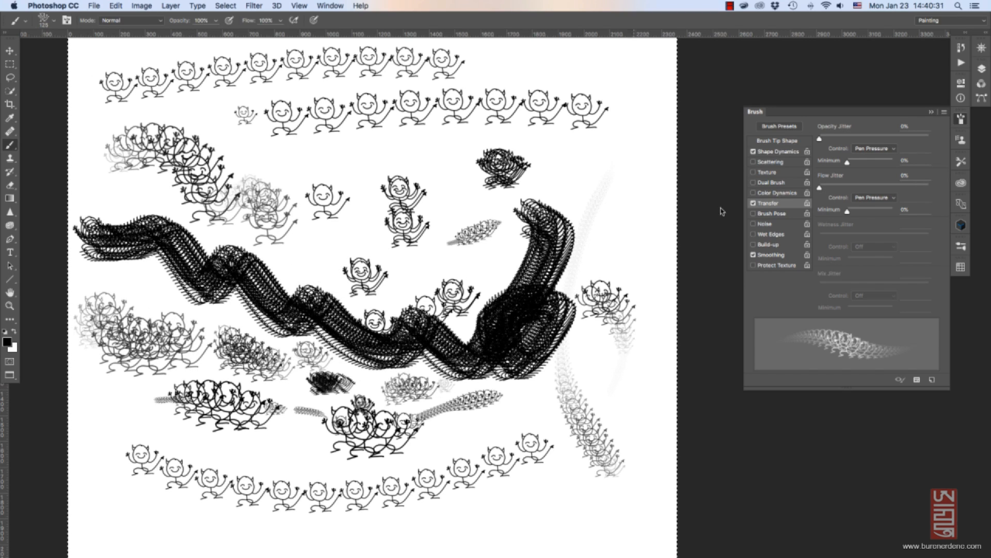
# Save the tuned character brush as a new preset named Zurag_01 1, capturing its 125 px size.
pyautogui.click(54, 22)
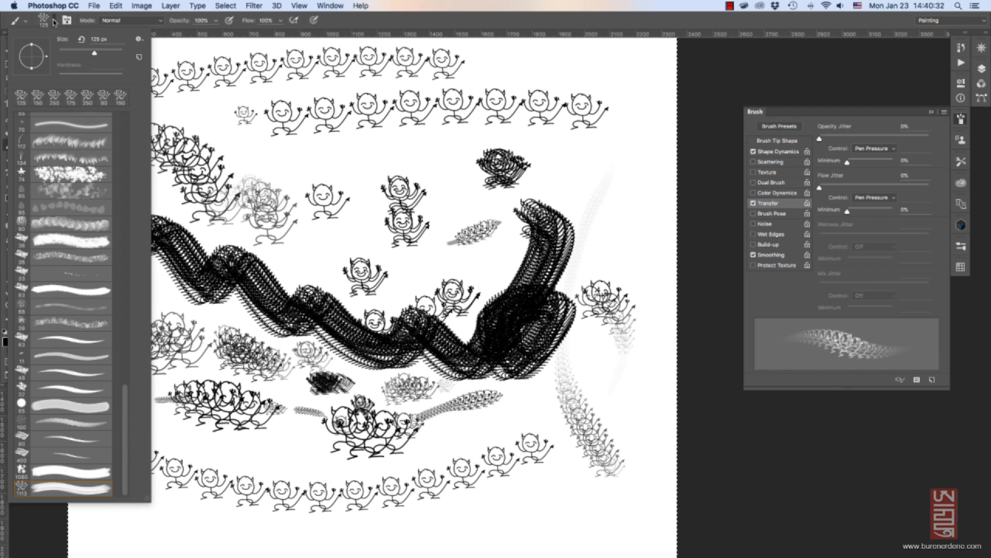
pyautogui.click(139, 40)
pyautogui.click(166, 44)
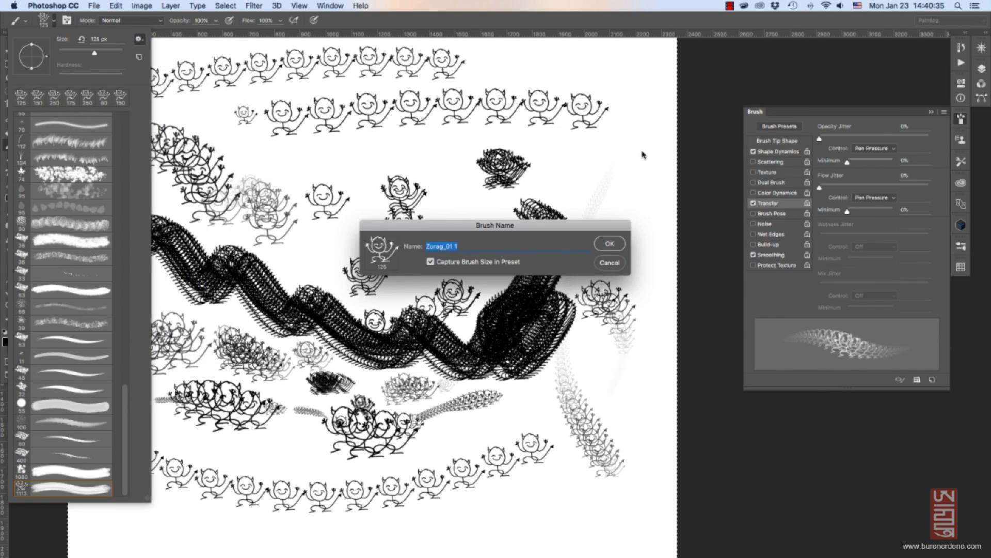
pyautogui.click(610, 244)
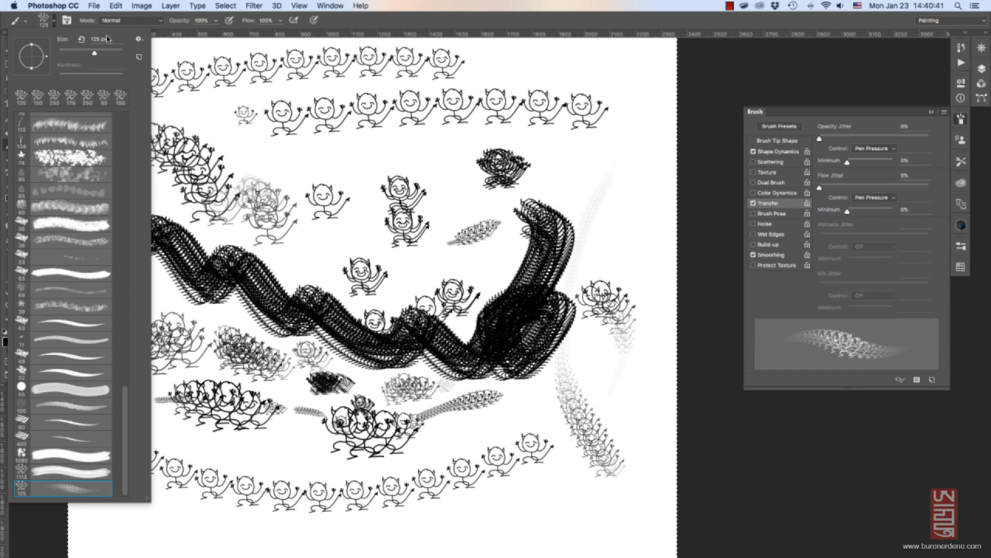
# Delete the untuned 1080 px and 1113 px sampled brush presets.
pyautogui.click(99, 457)
pyautogui.rightClick(94, 457)
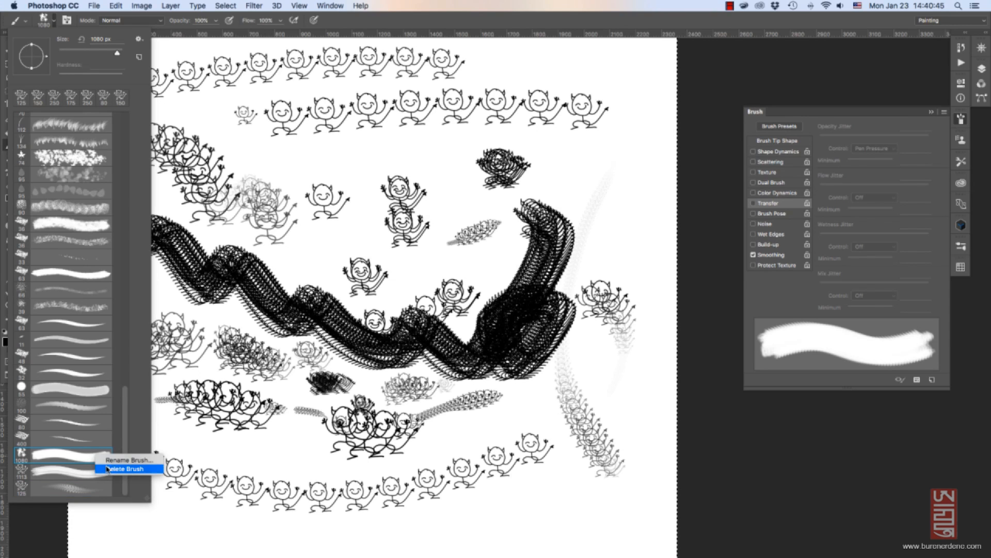
pyautogui.click(126, 469)
pyautogui.click(586, 195)
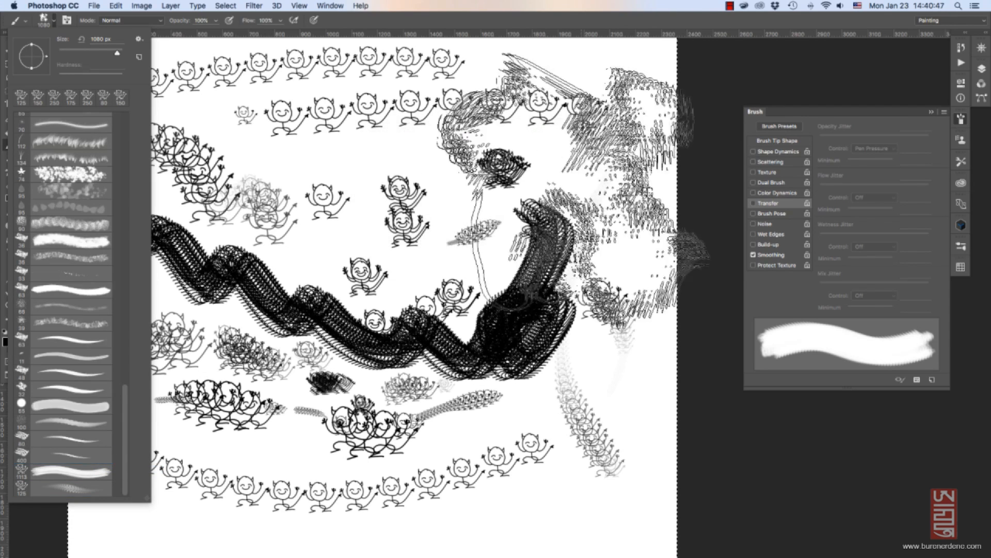
pyautogui.rightClick(91, 474)
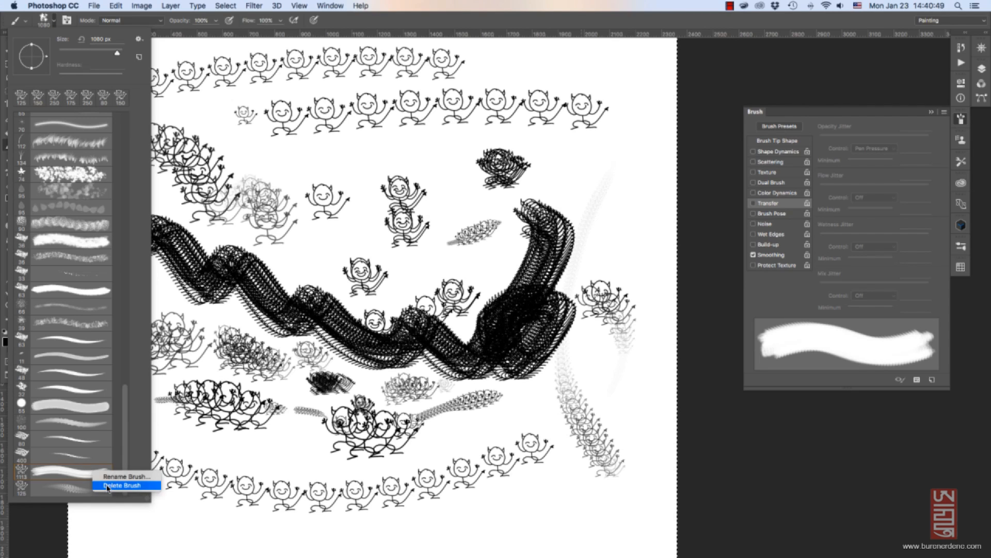
pyautogui.click(109, 486)
pyautogui.click(579, 193)
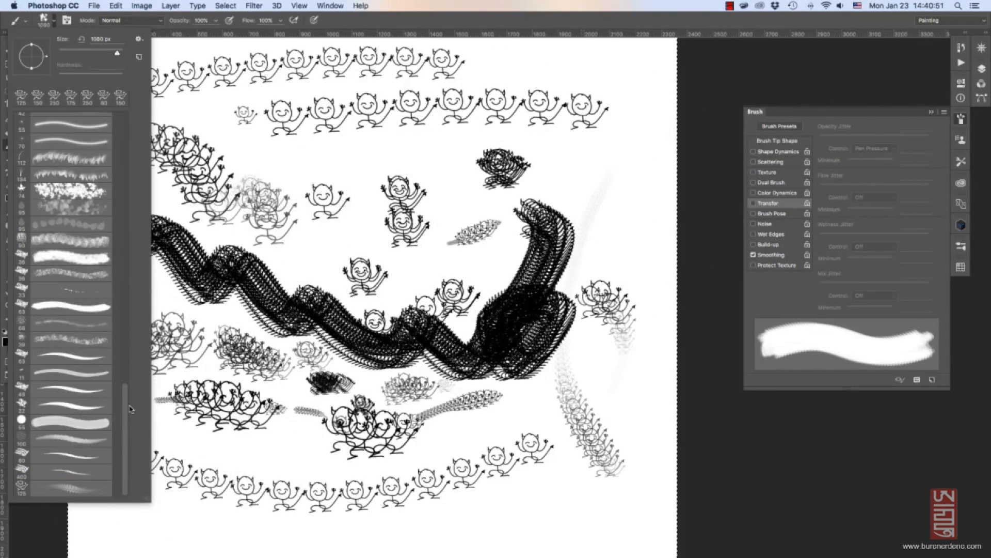
# Stamp the 1080 px sampled brush once near the canvas's upper centre and reduce the brush size to 600 px.
pyautogui.moveTo(126, 406)
pyautogui.mouseDown()
pyautogui.moveTo(129, 105)
pyautogui.moveTo(126, 482)
pyautogui.mouseUp()
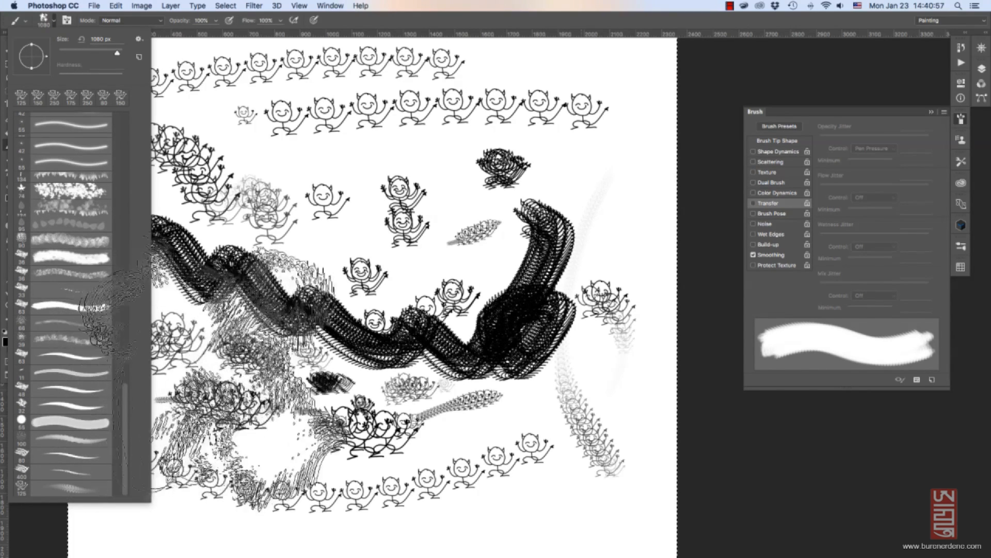
pyautogui.click(457, 190)
pyautogui.press('[')
pyautogui.press('[')
pyautogui.press('[')
pyautogui.press('[')
pyautogui.press('[')
# Open the Preset Manager for brushes and move the 125 px character brush to the front of the list.
pyautogui.moveTo(126, 419); pyautogui.dragTo(126, 272)
pyautogui.moveTo(123, 137)
pyautogui.mouseDown()
pyautogui.moveTo(128, 460)
pyautogui.moveTo(117, 124)
pyautogui.moveTo(127, 439)
pyautogui.mouseUp()
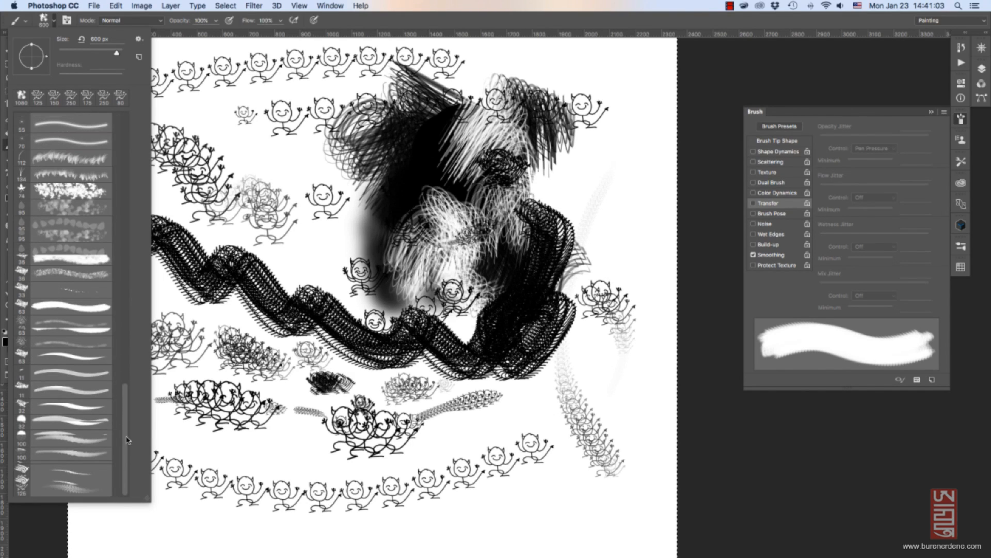
pyautogui.click(139, 38)
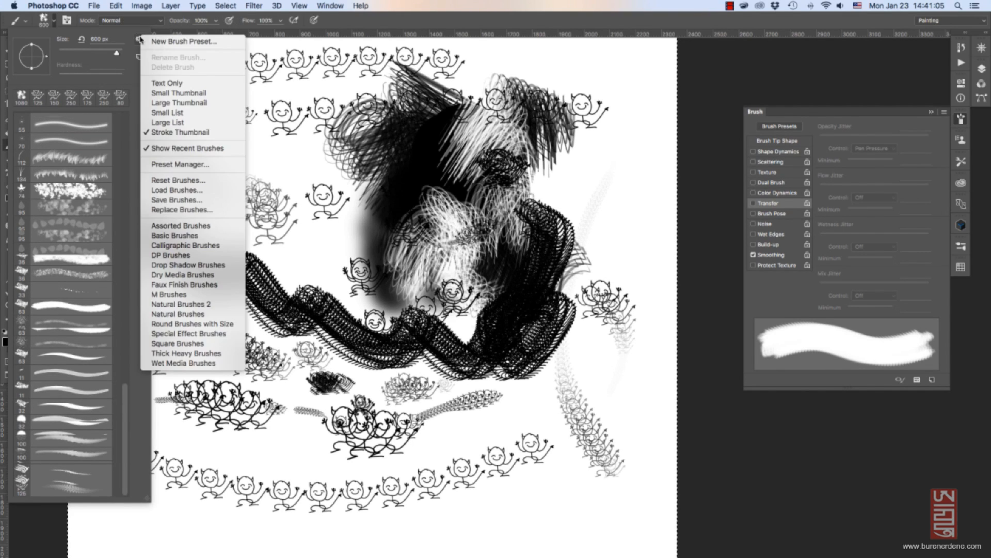
pyautogui.click(220, 166)
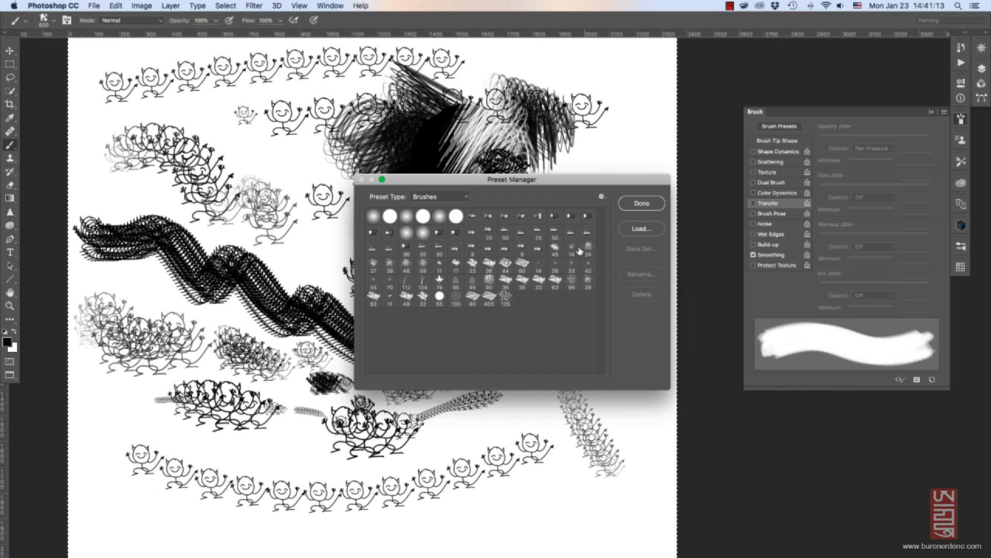
pyautogui.click(511, 308)
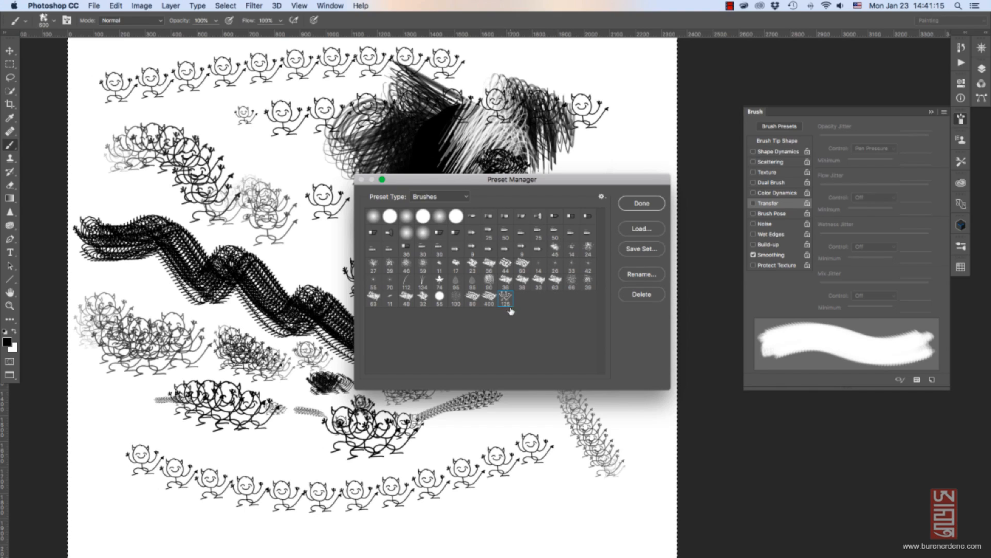
pyautogui.moveTo(510, 305)
pyautogui.mouseDown()
pyautogui.moveTo(508, 284)
pyautogui.moveTo(408, 215)
pyautogui.moveTo(373, 211)
pyautogui.mouseUp()
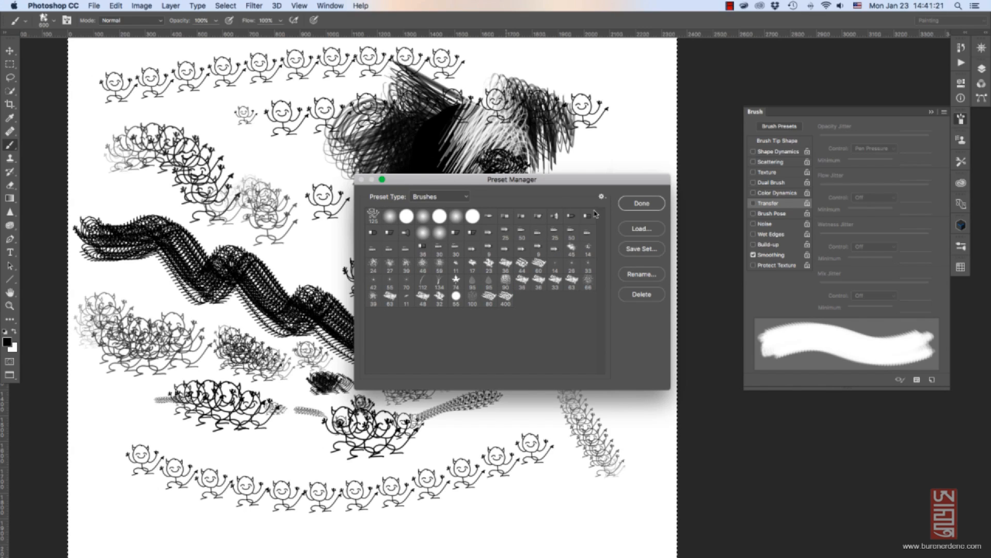
# Reorder the character brush to sit directly after the six round brushes and close the Preset Manager.
pyautogui.doubleClick(371, 213)
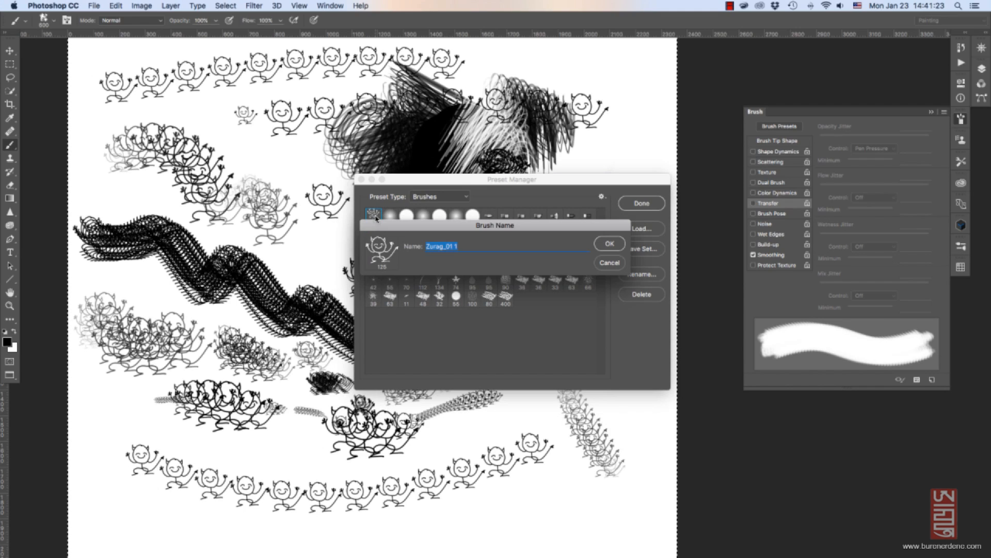
pyautogui.click(612, 262)
pyautogui.moveTo(372, 215); pyautogui.dragTo(483, 214)
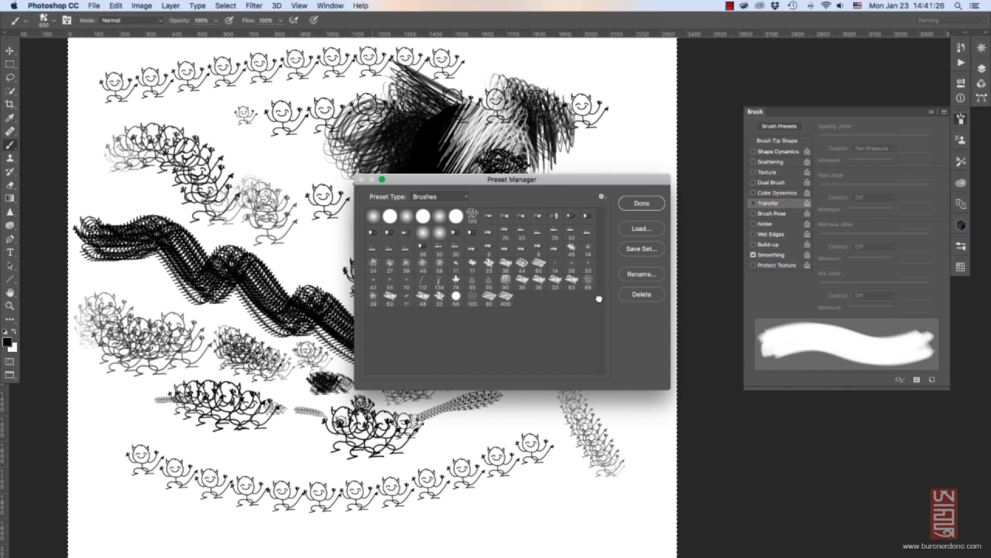
pyautogui.click(641, 203)
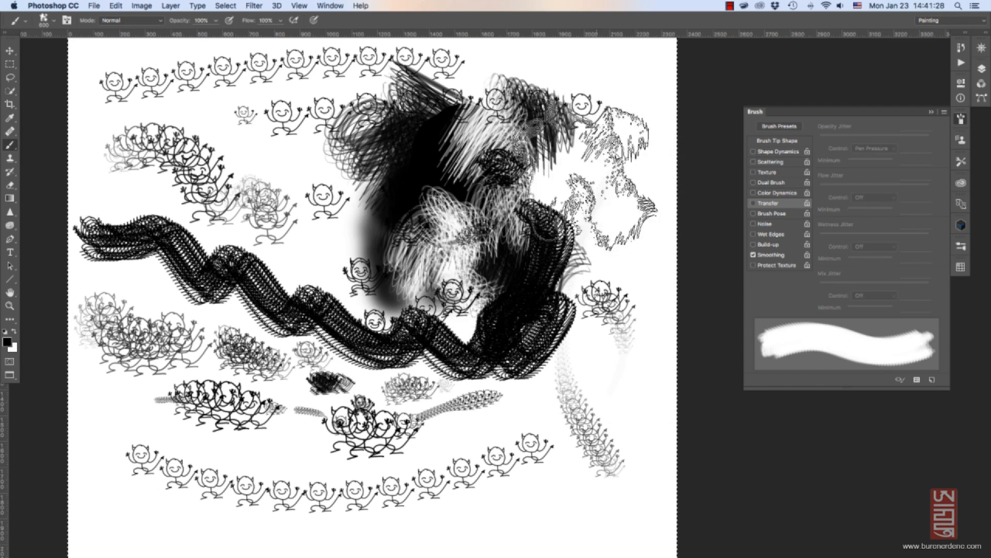
# Choose the 125 px character brush from its new place among the presets and test it with a light dab on the canvas.
pyautogui.click(54, 21)
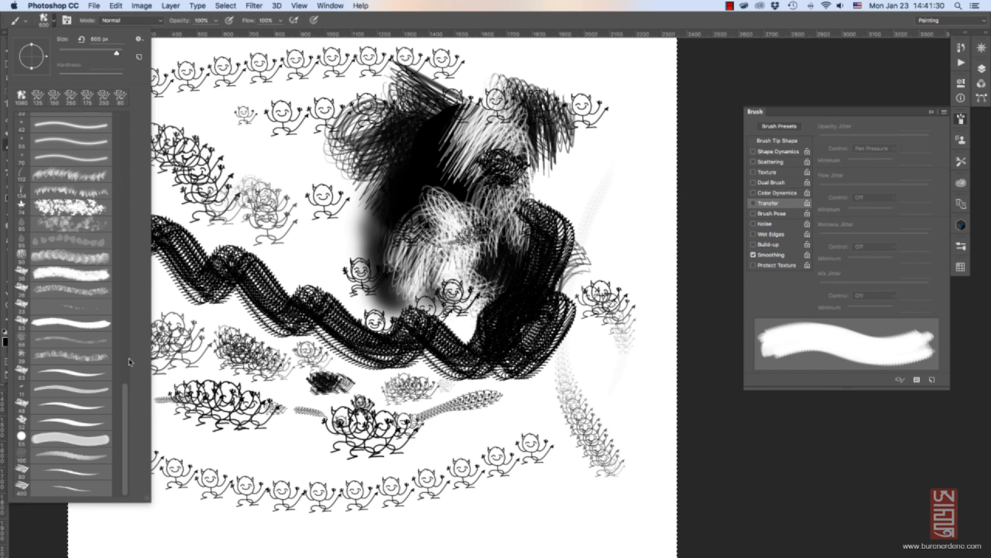
pyautogui.click(127, 123)
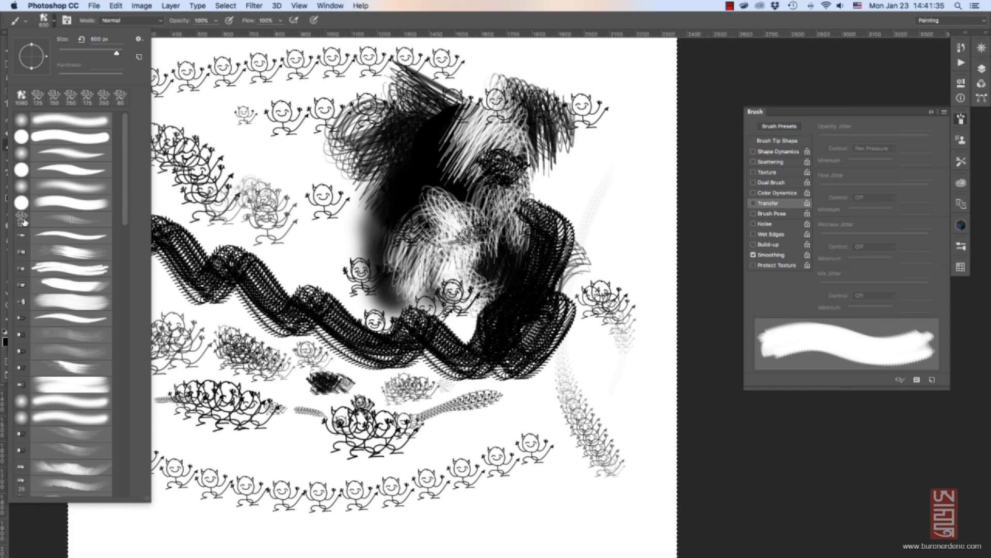
pyautogui.click(23, 219)
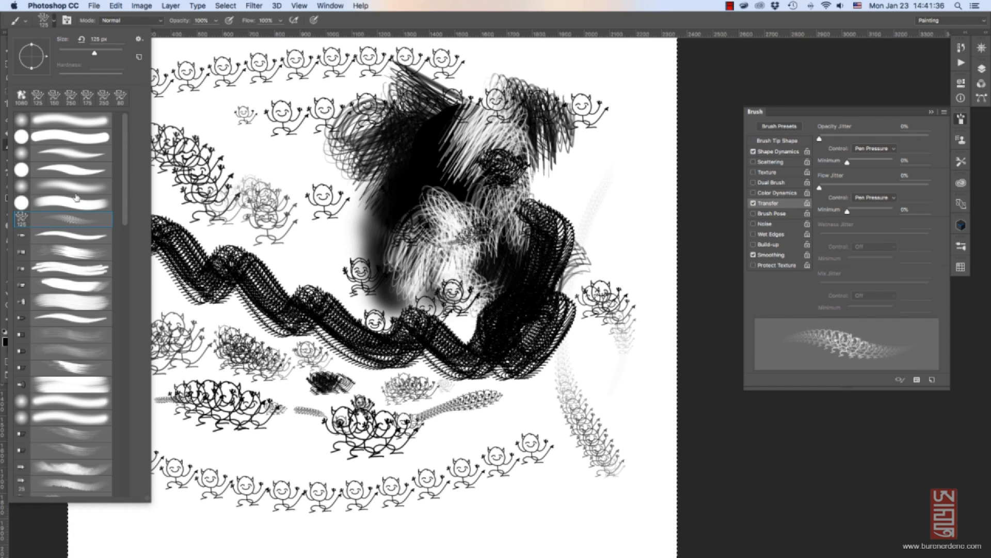
pyautogui.click(68, 240)
pyautogui.click(67, 223)
pyautogui.click(318, 248)
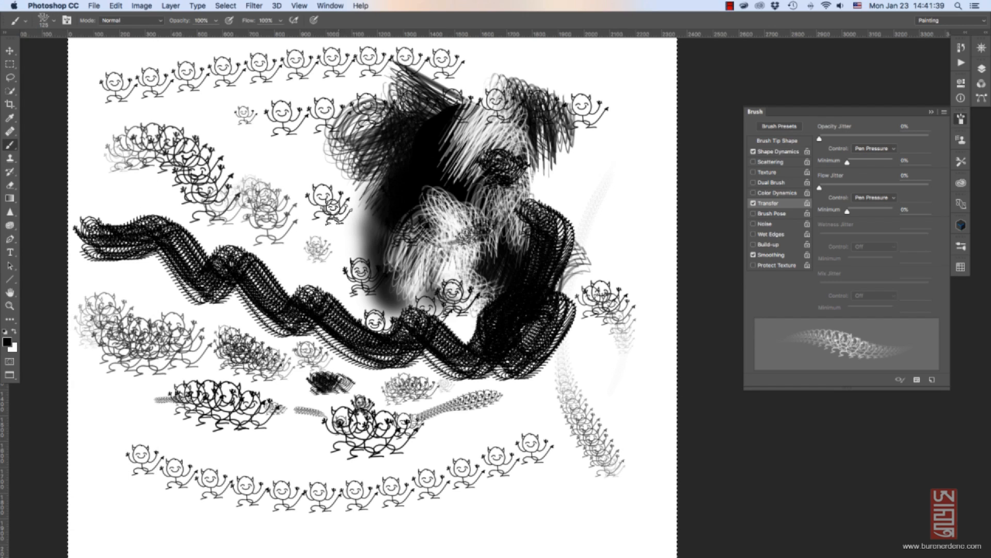
# Paint short pressure-varied test strokes with the 125 px character brush across the canvas's upper area and along its right edge.
pyautogui.click(54, 20)
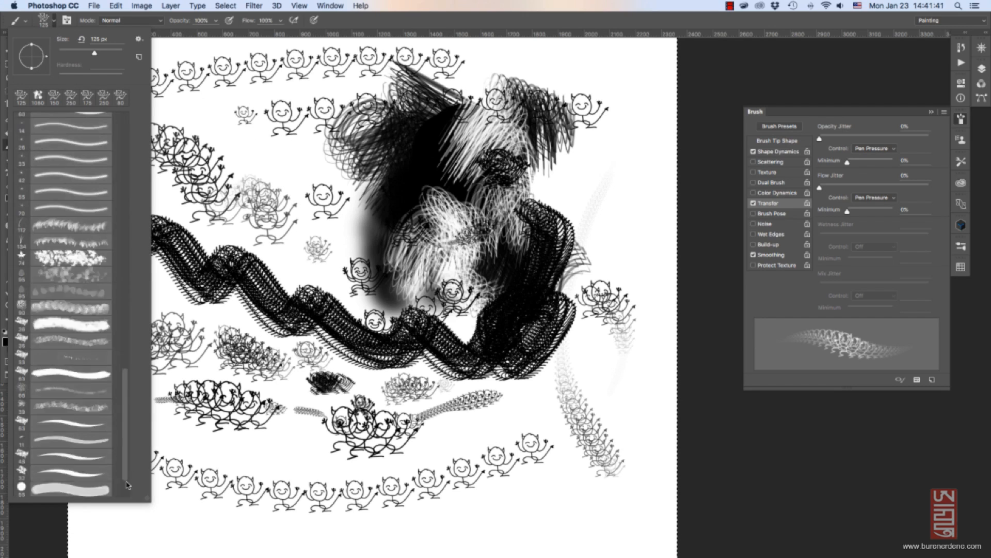
pyautogui.click(314, 178)
pyautogui.moveTo(293, 158); pyautogui.dragTo(322, 162)
pyautogui.moveTo(258, 159); pyautogui.dragTo(236, 155)
pyautogui.moveTo(583, 168); pyautogui.dragTo(619, 178)
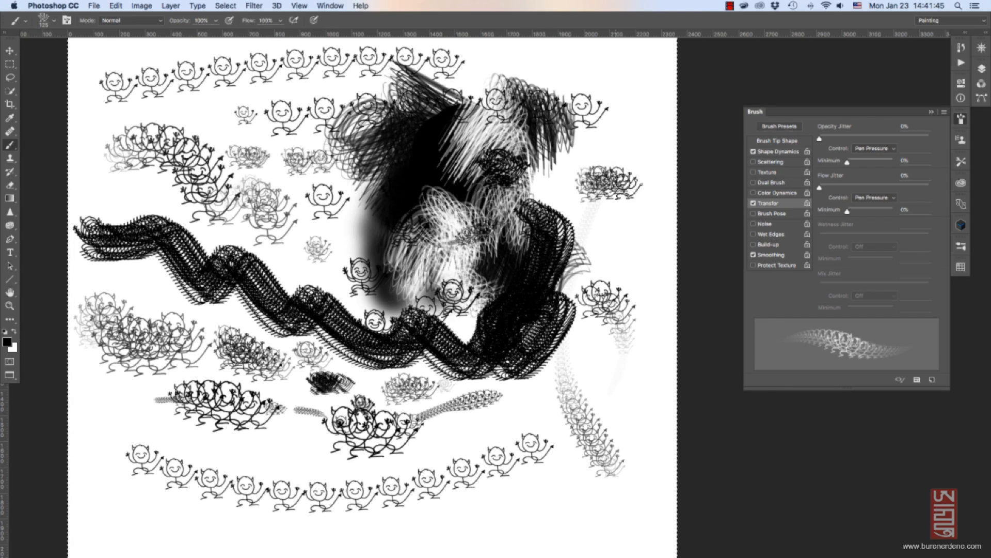
pyautogui.moveTo(617, 214); pyautogui.dragTo(627, 248)
# Shrink the character brush to 40 px for a test stroke, then enlarge it slightly and paint another near the canvas's top edge.
pyautogui.press('[')
pyautogui.press('[')
pyautogui.press('[')
pyautogui.press('[')
pyautogui.press('[')
pyautogui.press('[')
pyautogui.press('[')
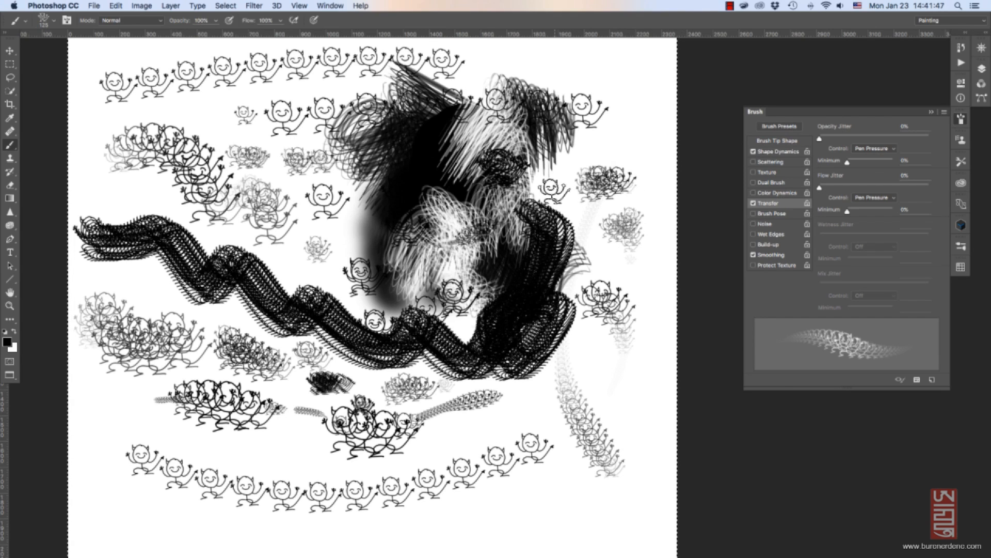
pyautogui.press('[')
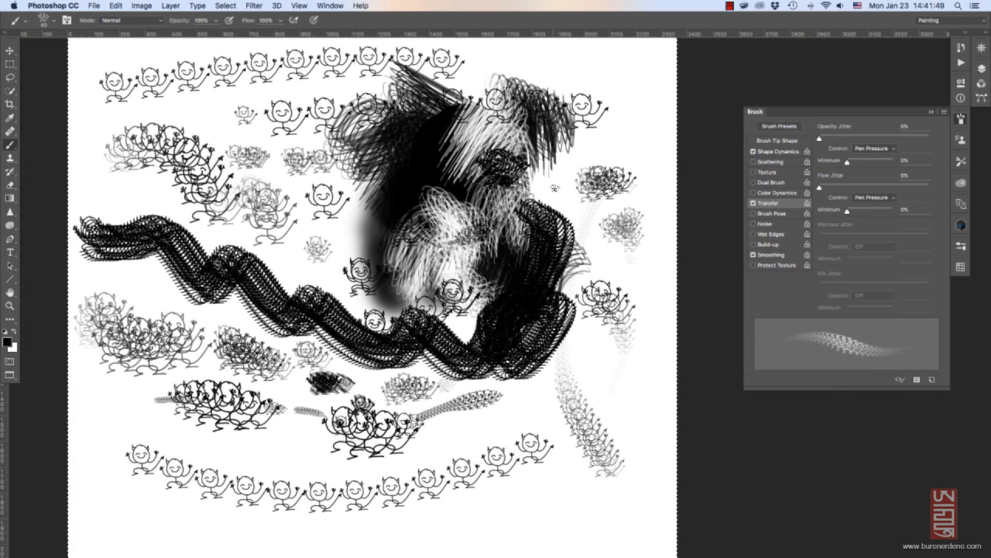
pyautogui.moveTo(545, 183)
pyautogui.mouseDown()
pyautogui.moveTo(620, 139)
pyautogui.moveTo(594, 144)
pyautogui.moveTo(604, 136)
pyautogui.moveTo(643, 144)
pyautogui.mouseUp()
pyautogui.press(']')
pyautogui.press(']')
pyautogui.moveTo(542, 69); pyautogui.dragTo(608, 68)
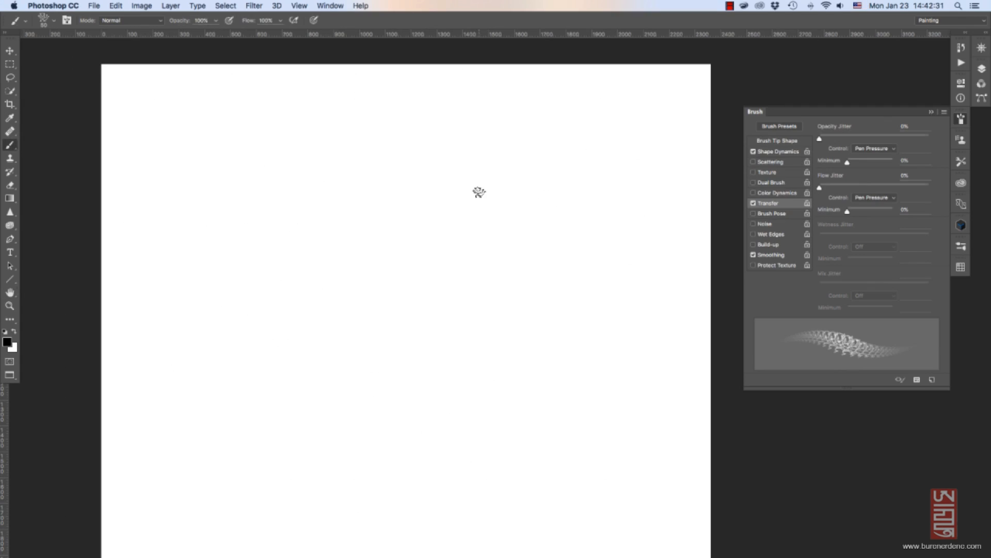
# Enlarge and shrink the character brush over the blank canvas, finishing at 175 px.
pyautogui.press(']')
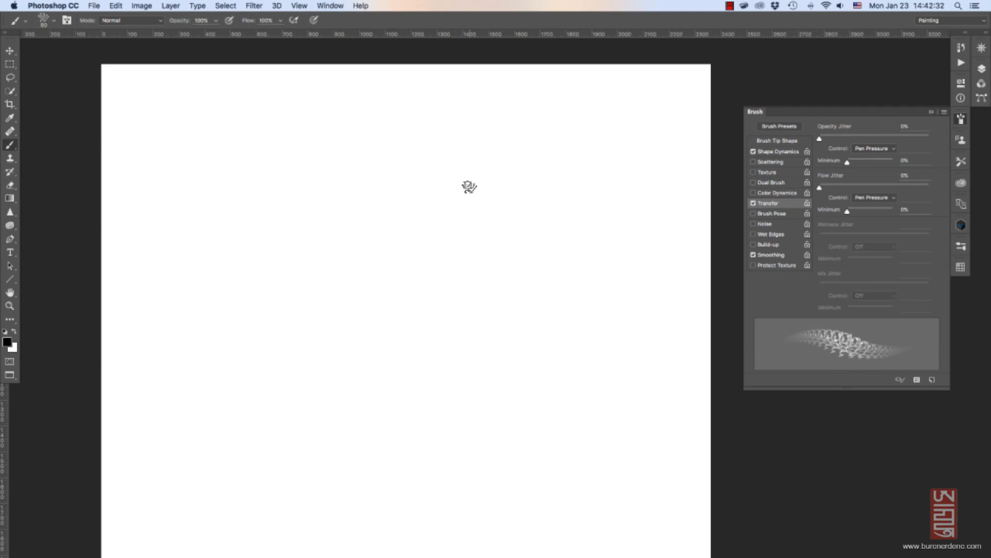
pyautogui.press('[')
pyautogui.press('[')
pyautogui.press('[')
pyautogui.press(']')
pyautogui.press(']')
pyautogui.press(']')
pyautogui.press(']')
pyautogui.press(']')
pyautogui.press(']')
pyautogui.press(']')
pyautogui.press(']')
pyautogui.press(']')
pyautogui.press(']')
pyautogui.press(']')
pyautogui.press('[')
pyautogui.press('[')
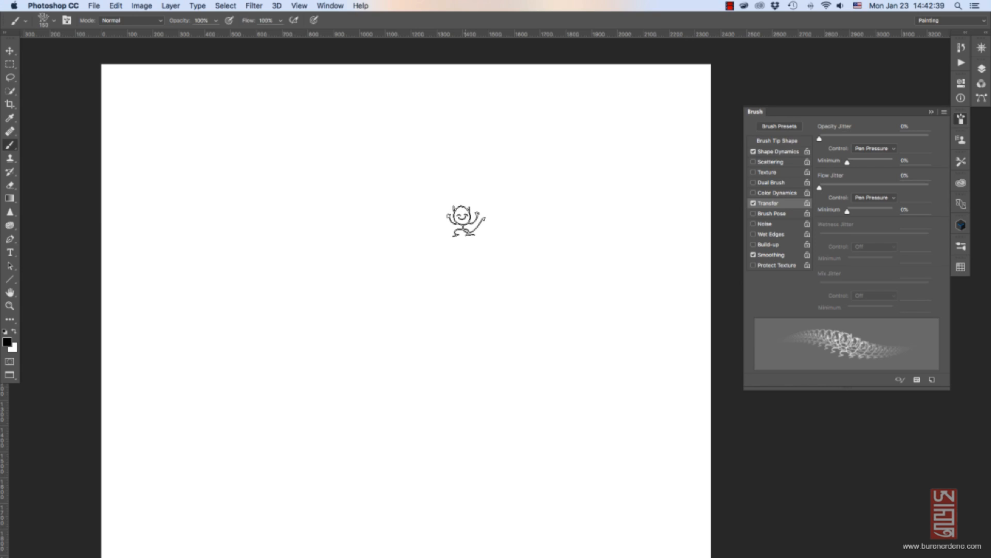
pyautogui.press(']')
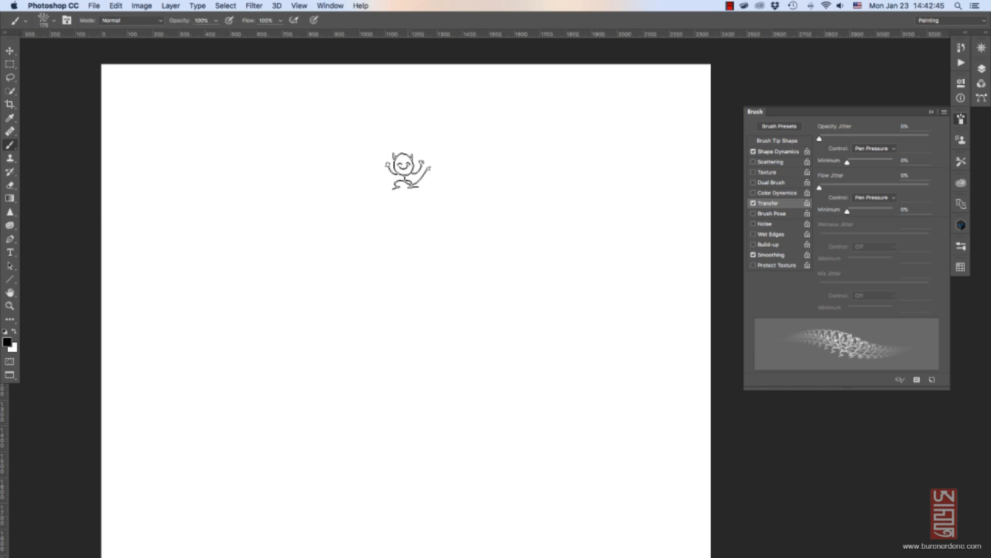
pyautogui.press('[')
pyautogui.press('[')
pyautogui.press(']')
pyautogui.press(']')
pyautogui.press(']')
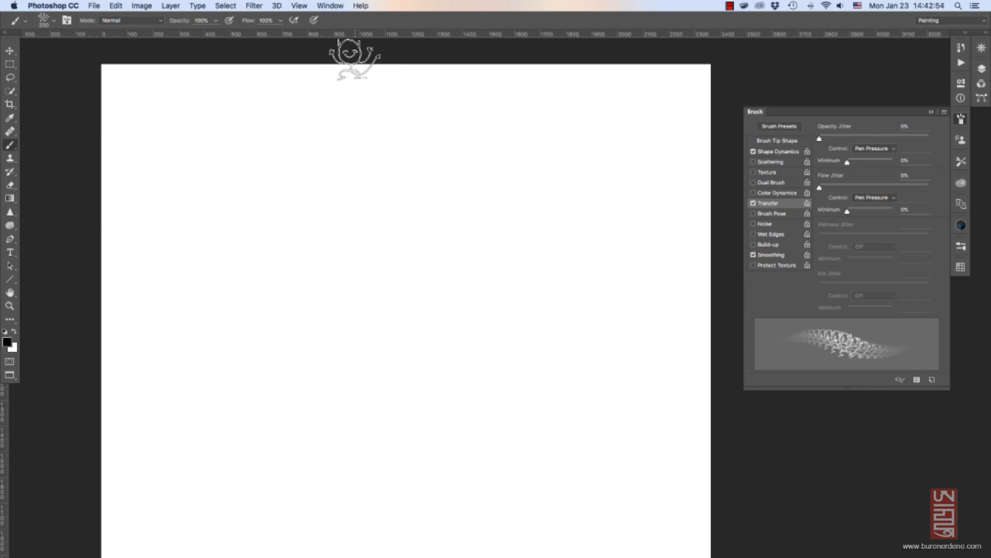
pyautogui.press('[')
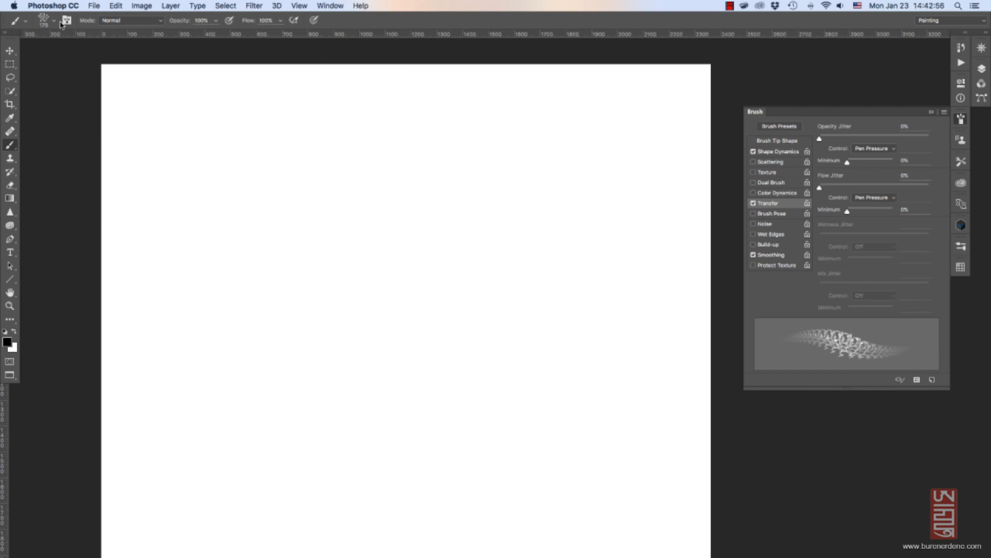
# Open the Preset Manager and check the available preset types, keeping Brushes selected.
pyautogui.click(55, 21)
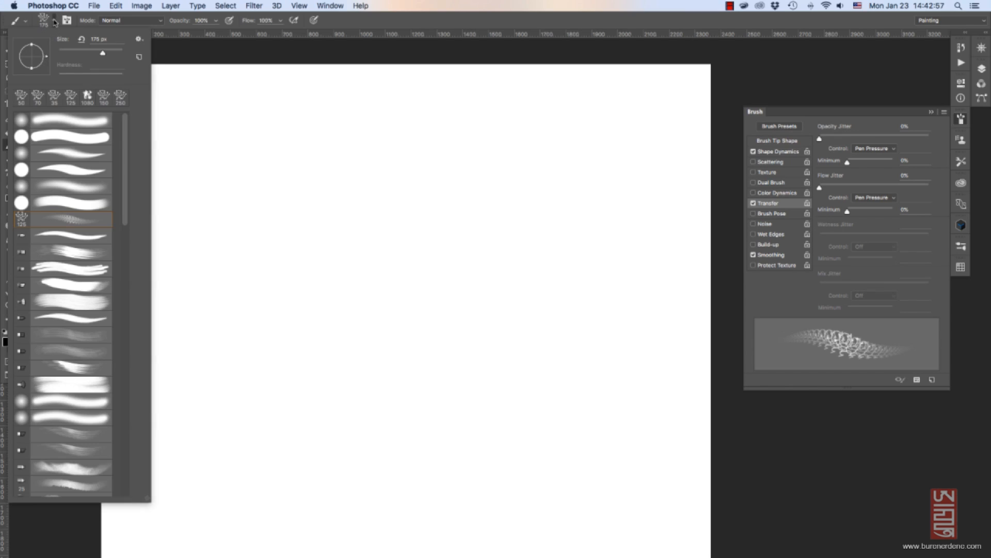
pyautogui.click(140, 40)
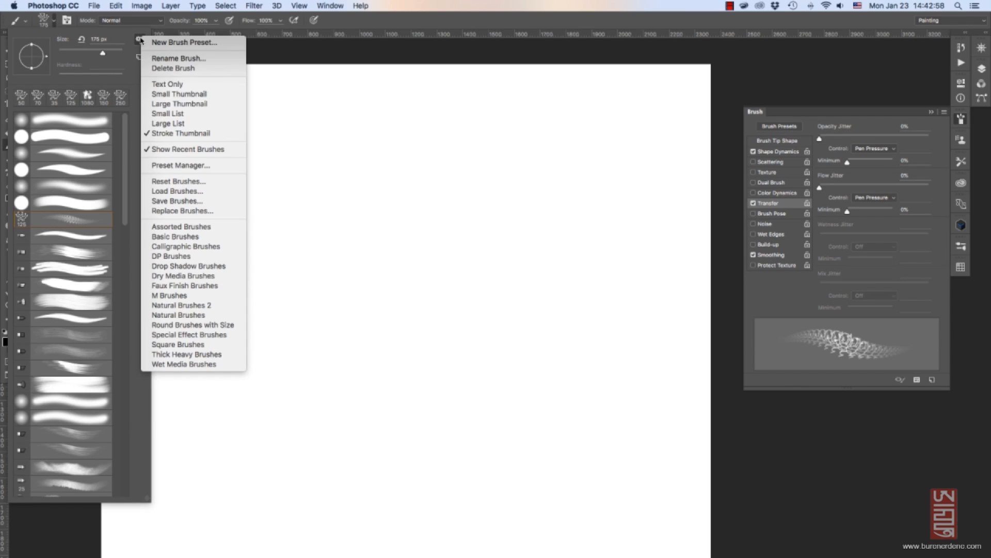
pyautogui.click(225, 166)
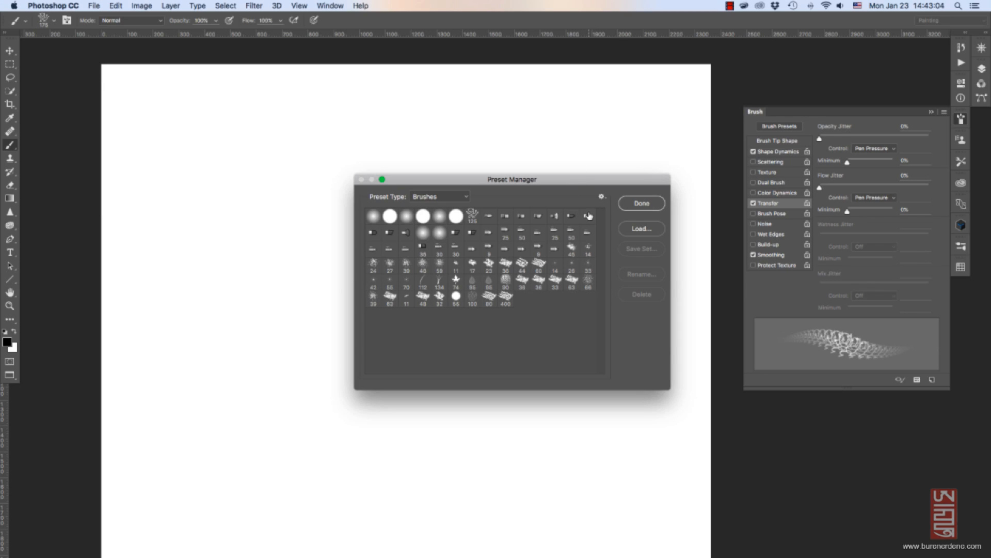
pyautogui.click(456, 197)
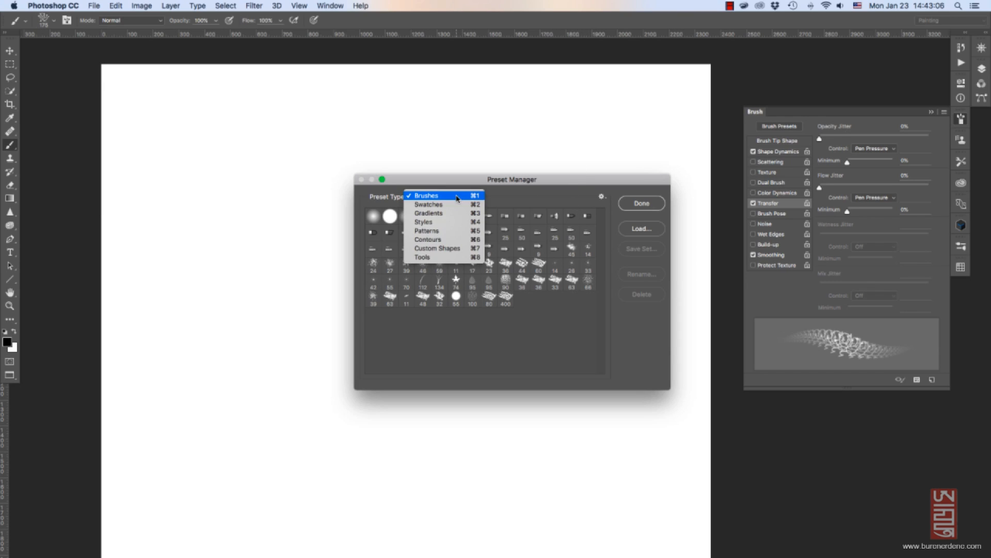
pyautogui.click(456, 197)
pyautogui.click(458, 197)
pyautogui.click(455, 196)
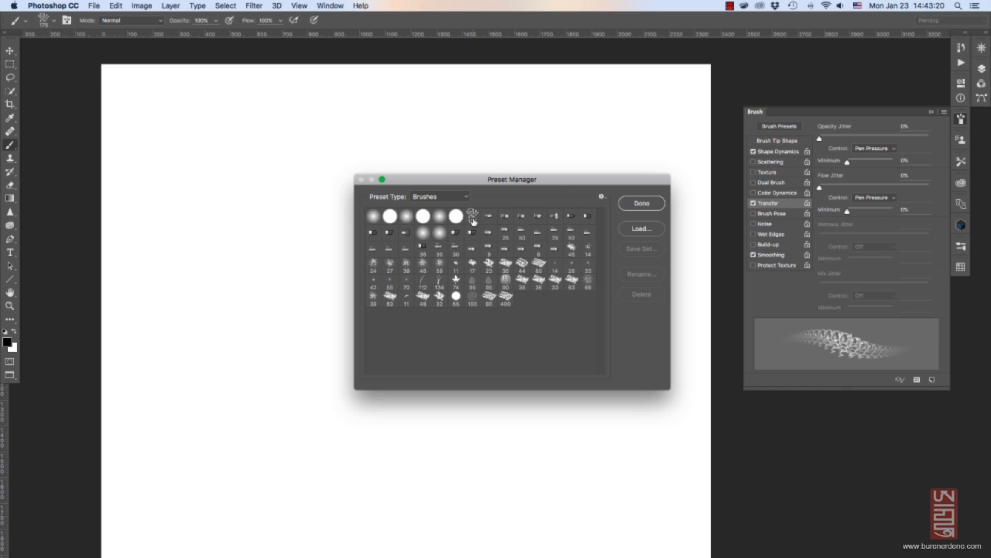
# Save the 125 px character, 74 px leaf and two other brushes as a Desktop set with a name beginning Minii brush set 01.
pyautogui.click(473, 219)
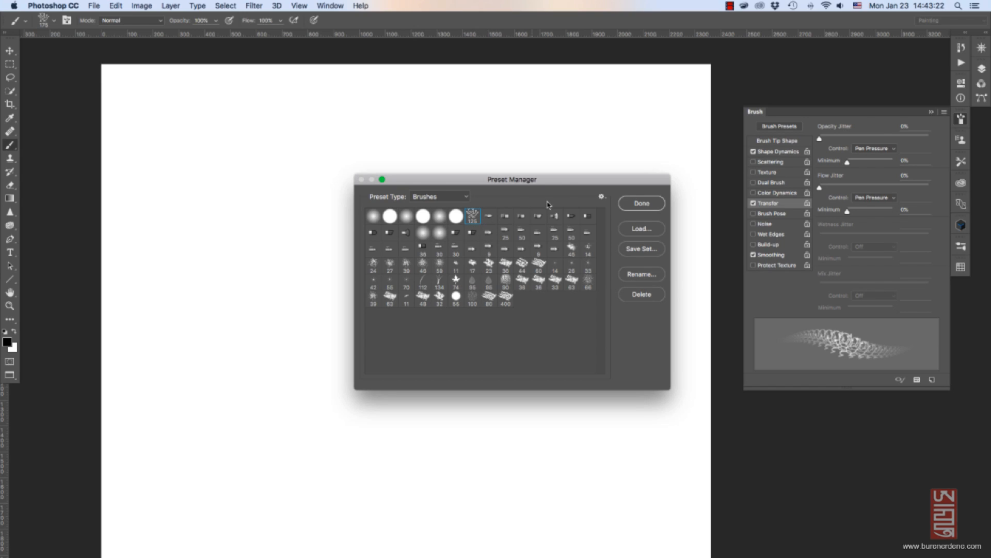
pyautogui.keyDown('super'); pyautogui.click(539, 266); pyautogui.keyUp('super')
pyautogui.keyDown('super'); pyautogui.click(457, 281); pyautogui.keyUp('super')
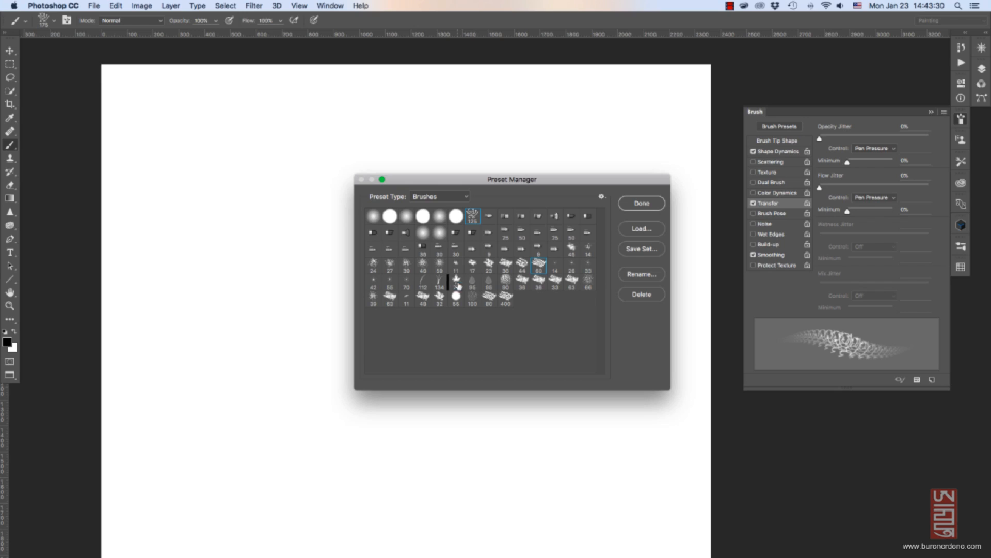
pyautogui.keyDown('super'); pyautogui.click(572, 216); pyautogui.keyUp('super')
pyautogui.click(638, 249)
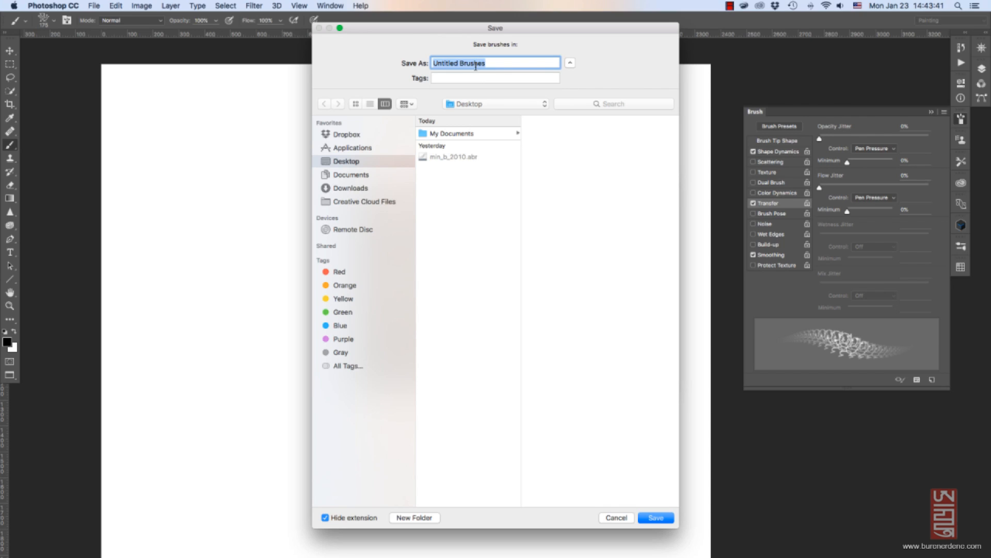
pyautogui.write('Minii')
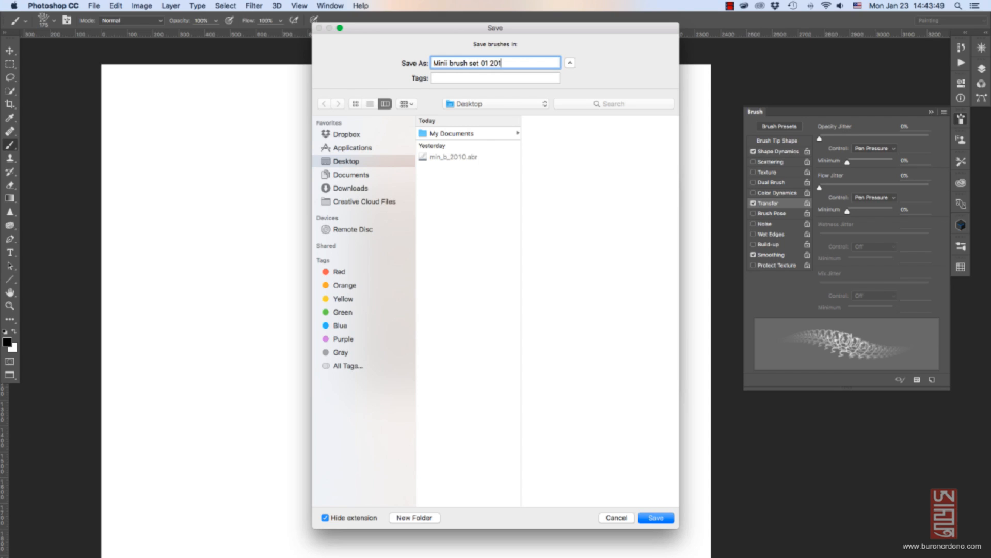
pyautogui.press('Return')
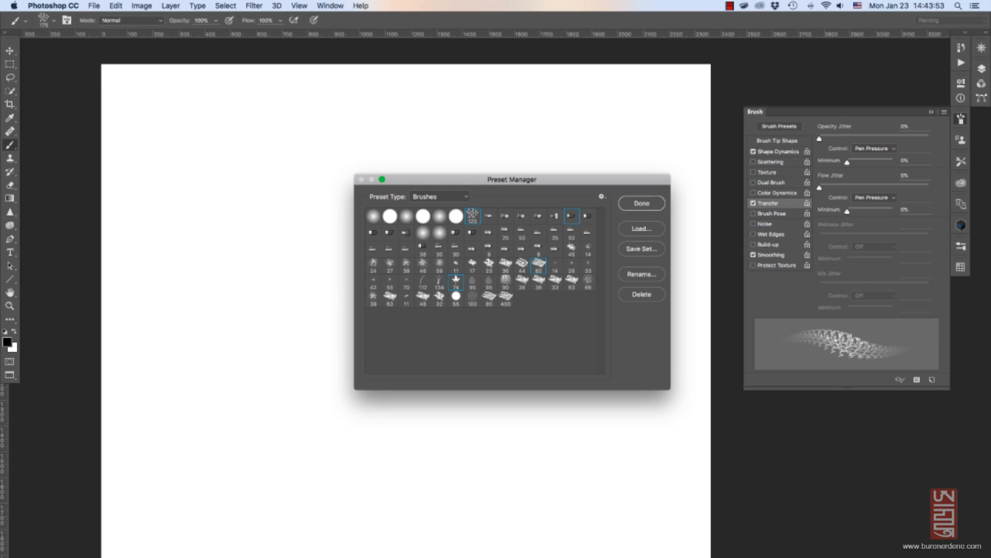
pyautogui.press('Return')
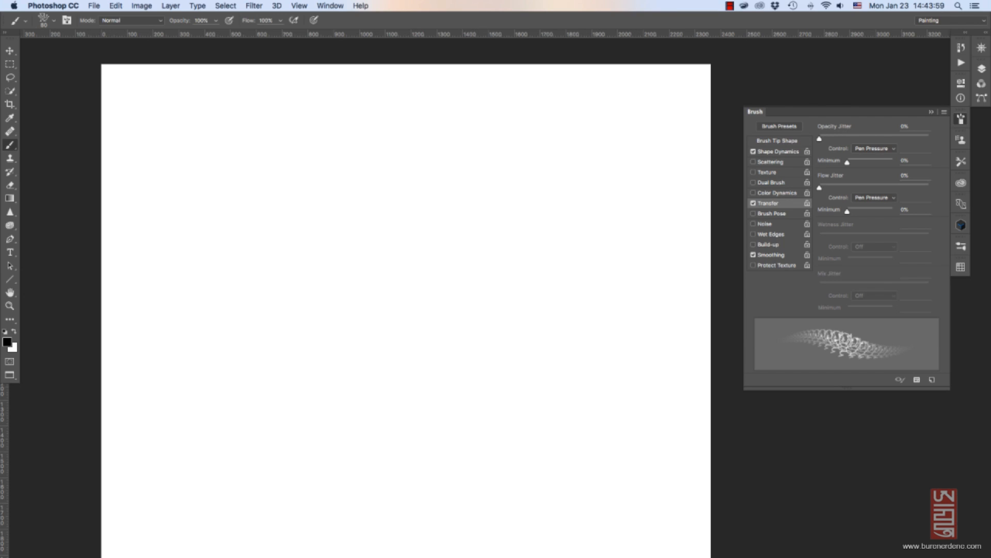
# Reset the brush presets to the default set, replacing the current brushes without saving changes to them.
pyautogui.click(54, 21)
pyautogui.scroll(-15, 71, 305)
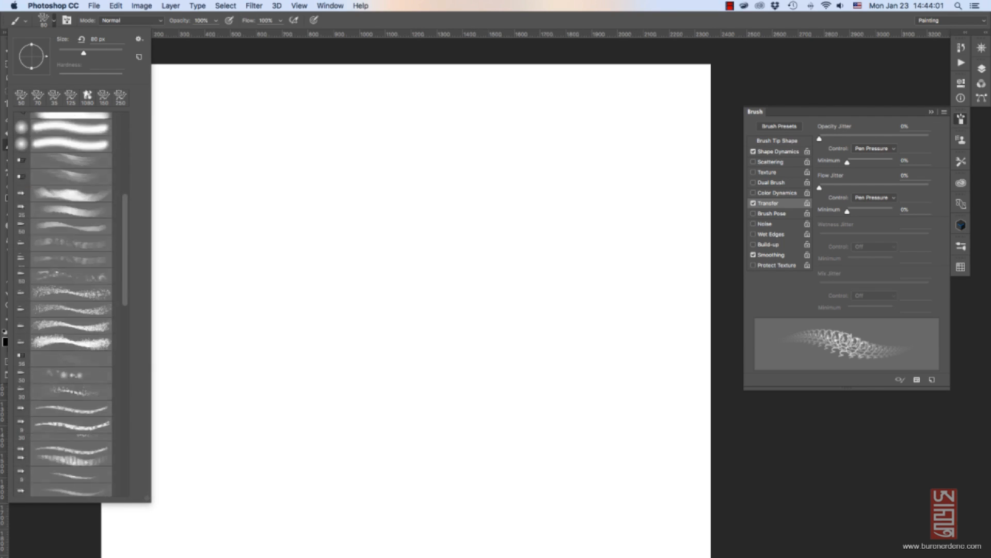
pyautogui.scroll(15, 71, 304)
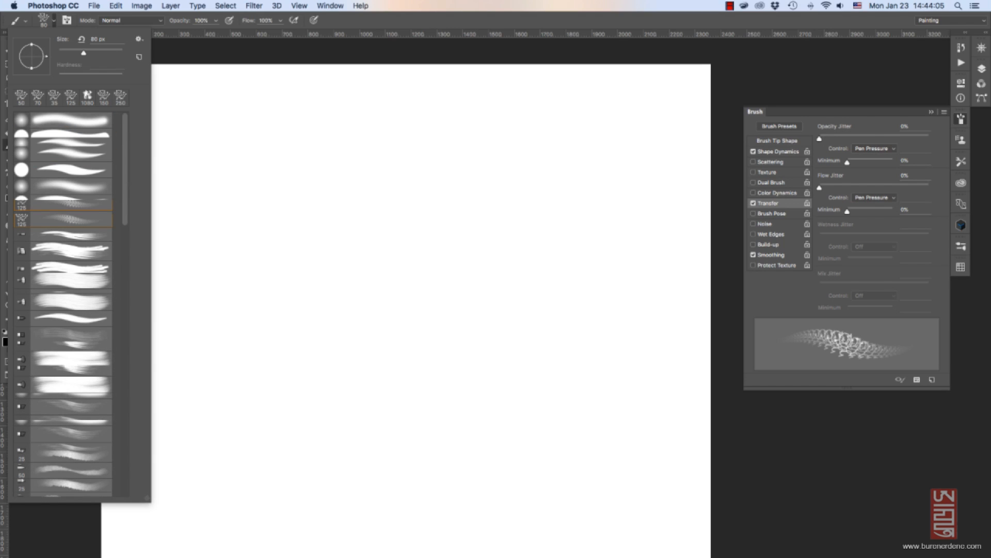
pyautogui.click(138, 40)
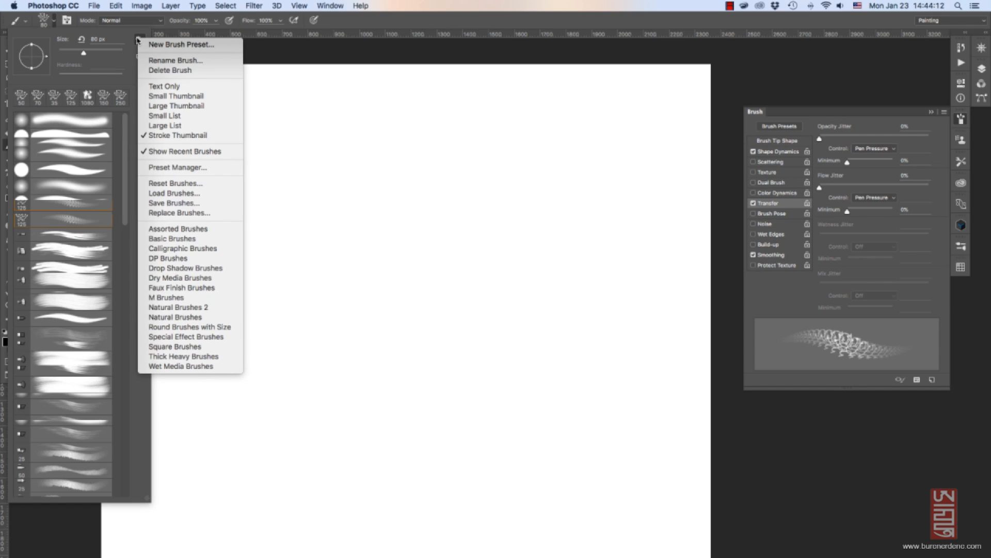
pyautogui.click(199, 184)
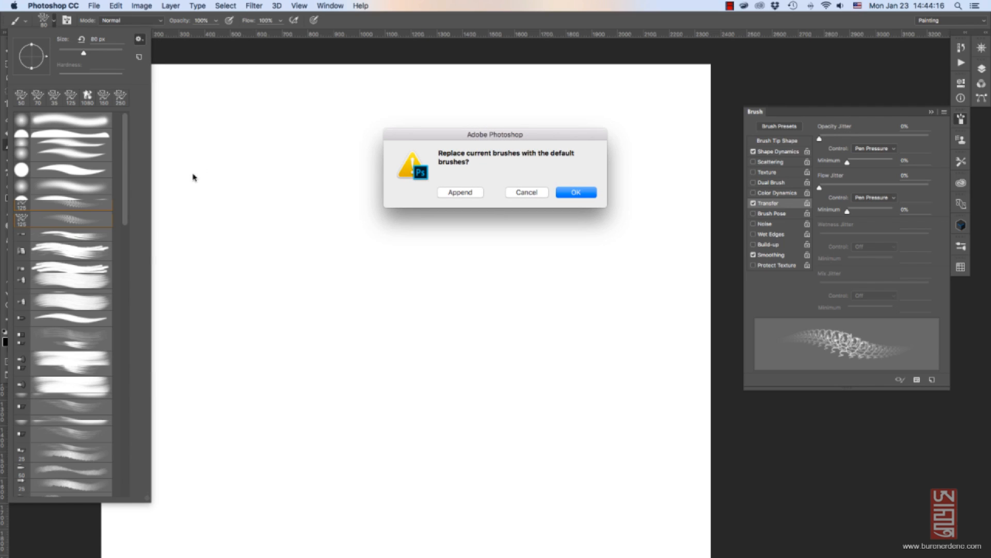
pyautogui.click(576, 194)
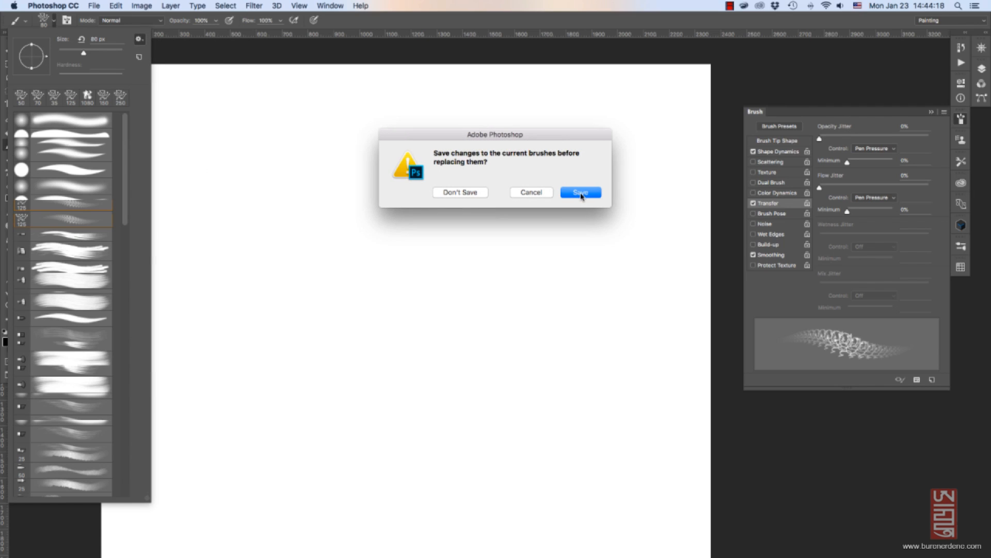
pyautogui.click(462, 193)
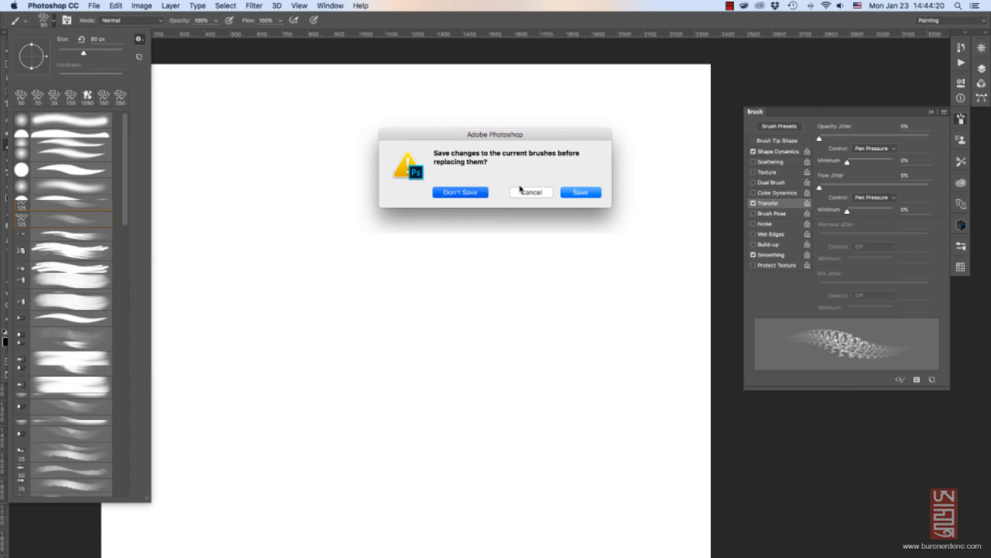
# Examine the default brush presets one after another from the start of the list, comparing their stroke previews.
pyautogui.moveTo(125, 211)
pyautogui.mouseDown()
pyautogui.moveTo(129, 475)
pyautogui.moveTo(122, 186)
pyautogui.mouseUp()
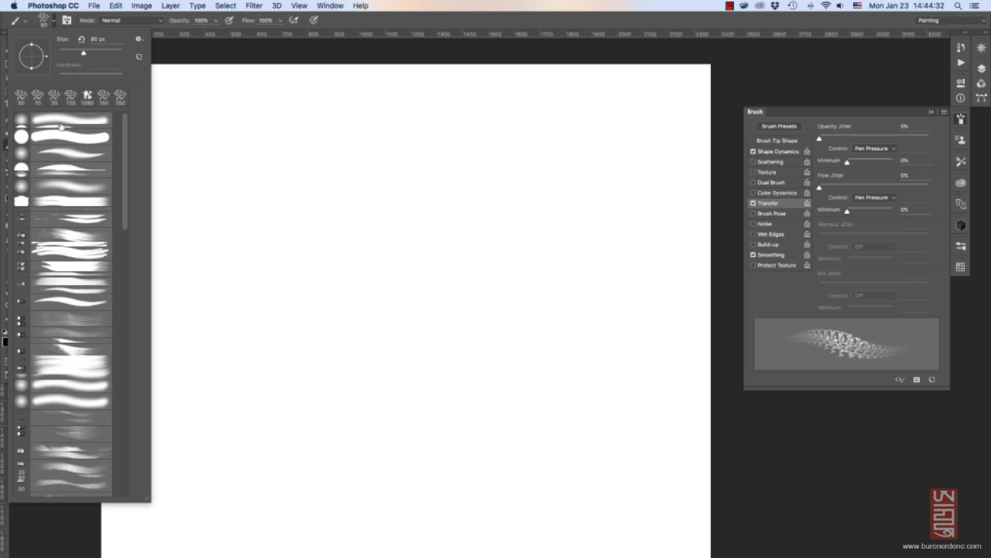
pyautogui.click(89, 137)
pyautogui.click(81, 158)
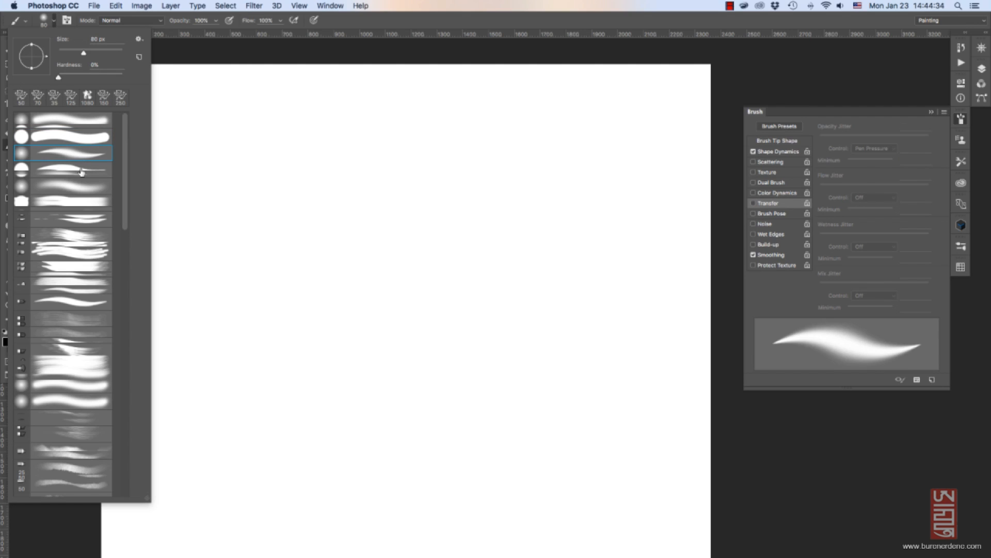
pyautogui.click(81, 172)
pyautogui.click(80, 187)
pyautogui.click(84, 203)
pyautogui.click(85, 236)
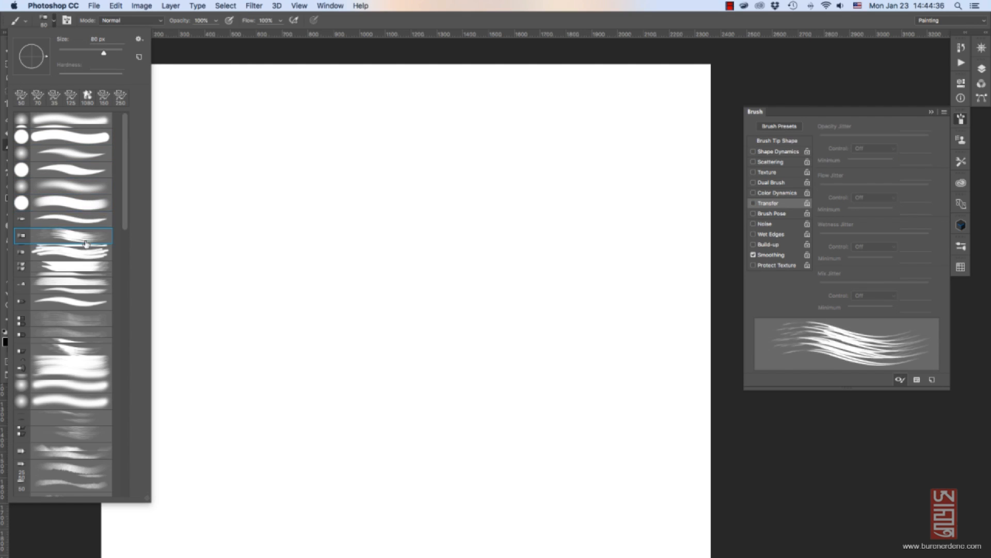
pyautogui.click(86, 252)
pyautogui.click(85, 269)
pyautogui.click(85, 285)
pyautogui.click(84, 300)
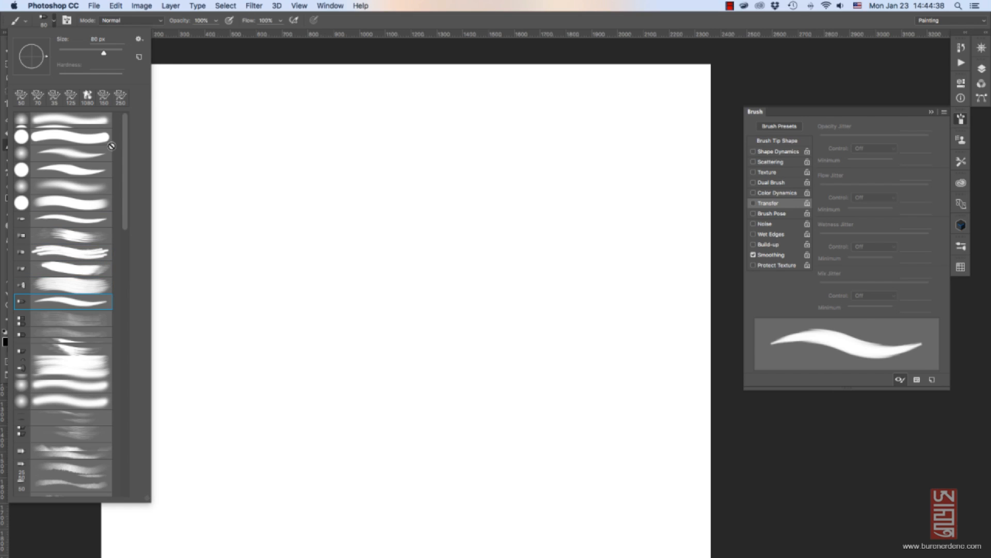
# Load the Minii brush set 01 2017.abr file from the Desktop into the brush presets.
pyautogui.click(139, 39)
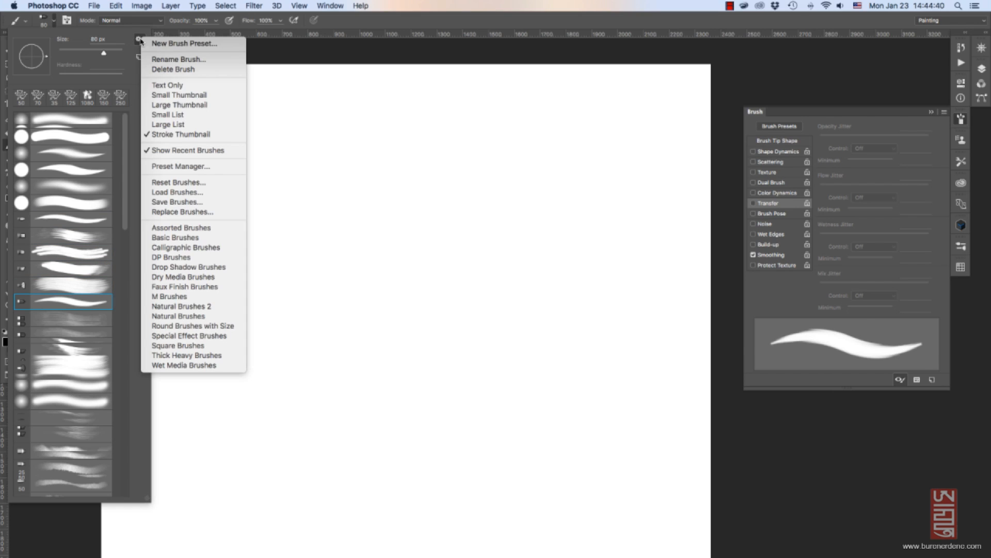
pyautogui.click(185, 193)
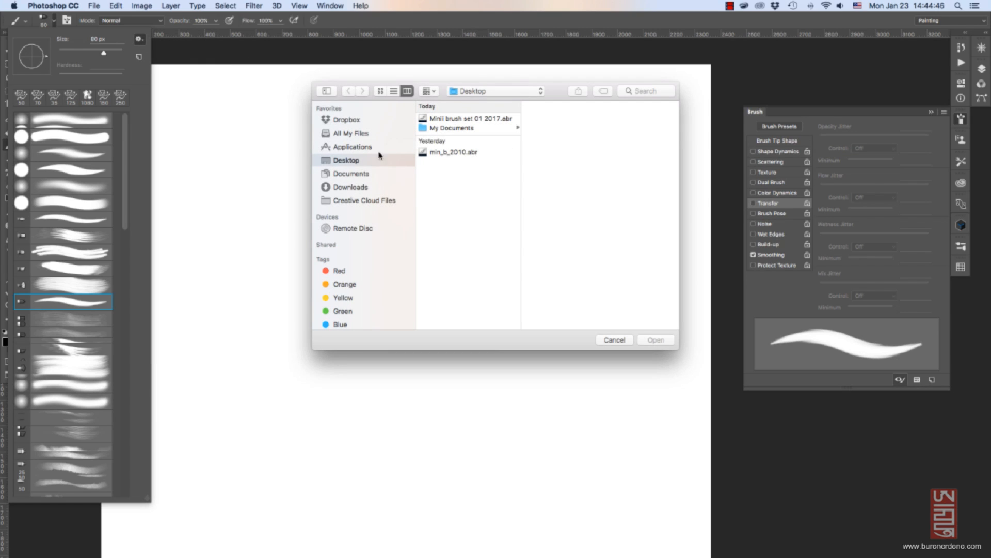
pyautogui.click(496, 120)
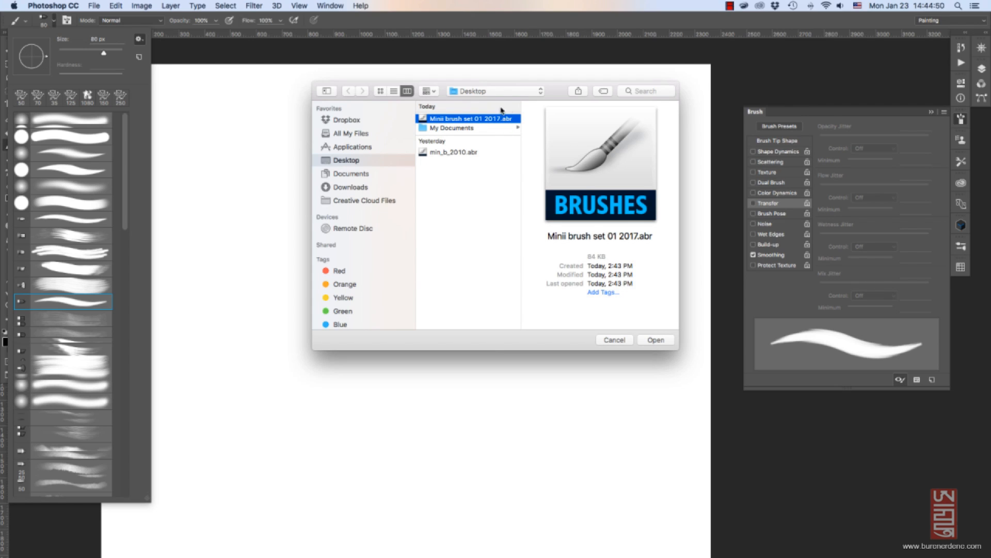
pyautogui.click(655, 339)
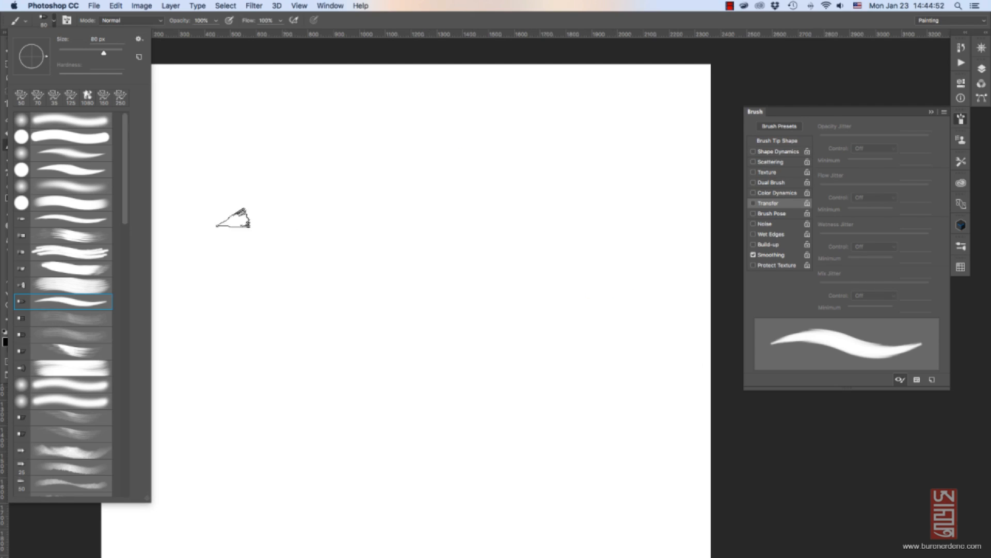
# Choose the 125 px character brush among the newly loaded presets at the end of the list and enlarge it to 400 px.
pyautogui.moveTo(126, 206); pyautogui.dragTo(129, 485)
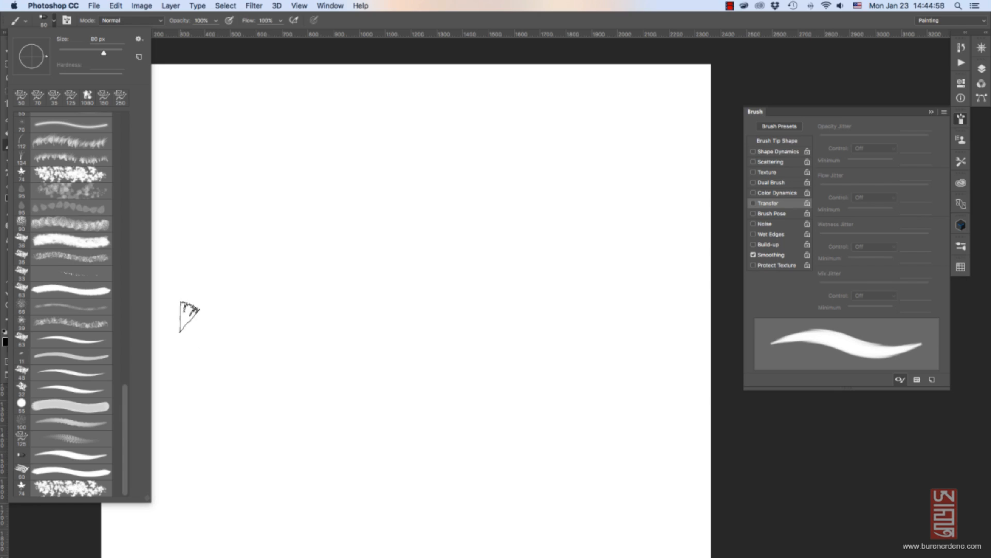
pyautogui.click(88, 442)
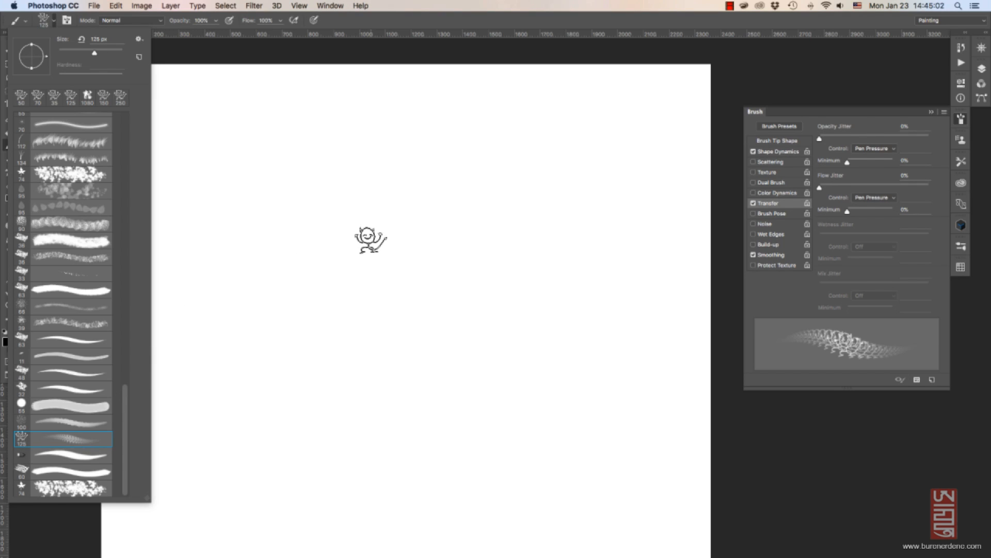
pyautogui.press('Return')
pyautogui.press(']')
pyautogui.press(']')
pyautogui.press(']')
pyautogui.press(']')
pyautogui.press(']')
pyautogui.press(']')
# Paint single dabs and long curved test strokes with the 400 px character brush across the upper half of the canvas.
pyautogui.click(344, 251)
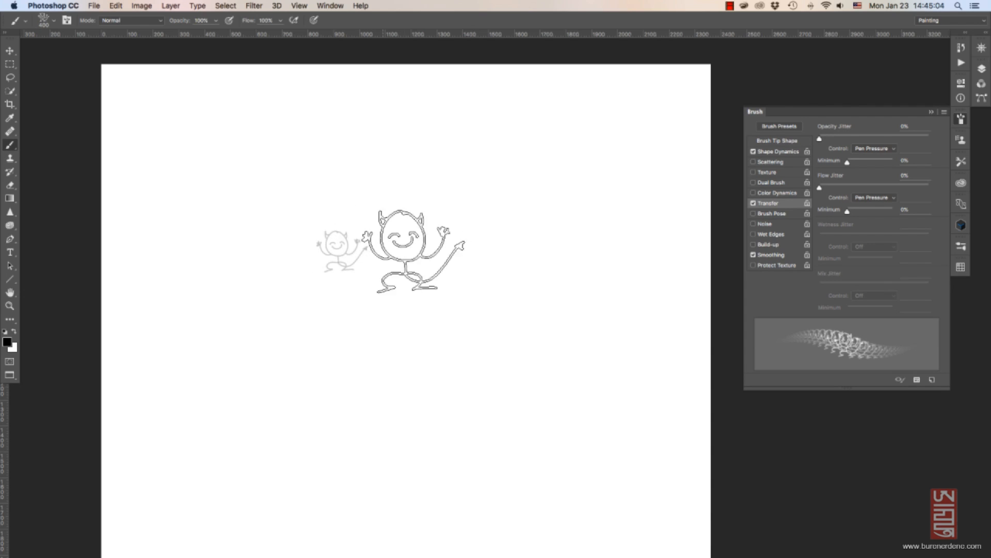
pyautogui.moveTo(463, 277); pyautogui.dragTo(475, 277)
pyautogui.click(458, 187)
pyautogui.moveTo(439, 330)
pyautogui.mouseDown()
pyautogui.moveTo(231, 271)
pyautogui.moveTo(256, 206)
pyautogui.moveTo(308, 127)
pyautogui.moveTo(372, 118)
pyautogui.mouseUp()
pyautogui.moveTo(578, 181)
pyautogui.mouseDown()
pyautogui.moveTo(599, 314)
pyautogui.moveTo(450, 413)
pyautogui.mouseUp()
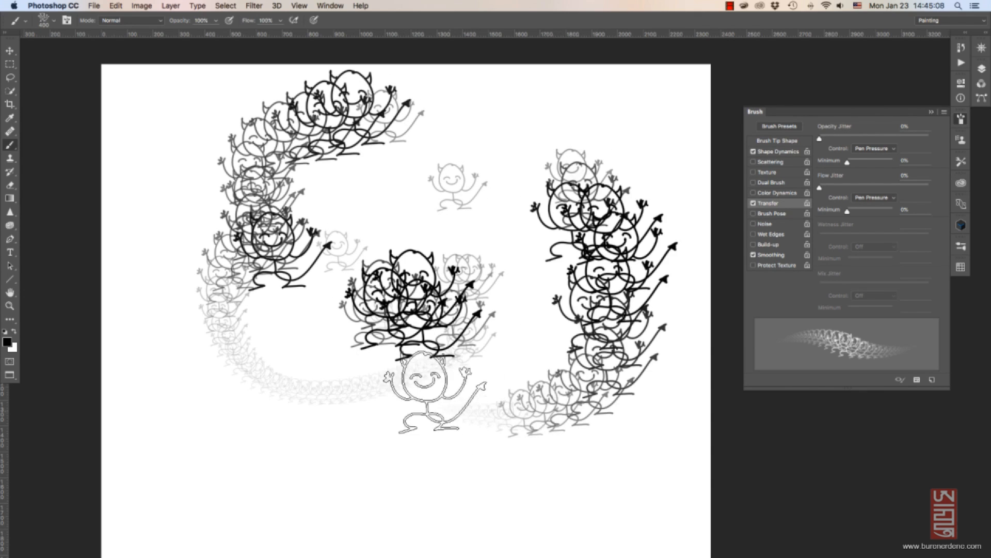
# Shrink the character brush in stages and paint smaller test strokes around the existing ones.
pyautogui.press('[')
pyautogui.press('[')
pyautogui.moveTo(306, 360)
pyautogui.mouseDown()
pyautogui.moveTo(297, 425)
pyautogui.moveTo(329, 437)
pyautogui.mouseUp()
pyautogui.moveTo(385, 455); pyautogui.dragTo(399, 443)
pyautogui.press('[')
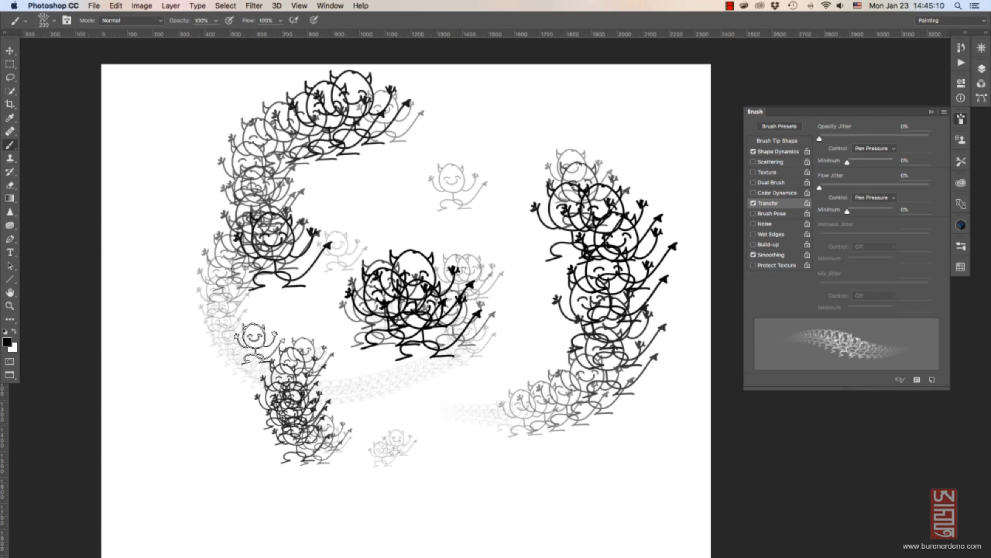
pyautogui.moveTo(259, 344)
pyautogui.mouseDown()
pyautogui.moveTo(217, 348)
pyautogui.moveTo(158, 297)
pyautogui.moveTo(160, 212)
pyautogui.moveTo(178, 188)
pyautogui.mouseUp()
pyautogui.moveTo(532, 153)
pyautogui.mouseDown()
pyautogui.moveTo(454, 171)
pyautogui.moveTo(382, 206)
pyautogui.mouseUp()
pyautogui.press('[')
pyautogui.press('[')
pyautogui.press('[')
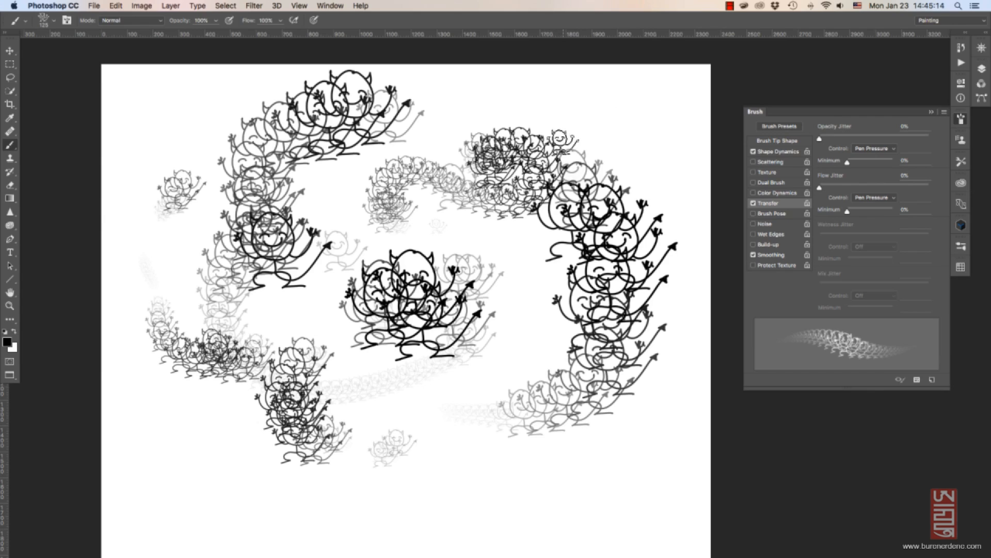
# Clear all test strokes from the canvas, deselect, and shrink the character brush to 80 px.
pyautogui.press('super+a')
pyautogui.press('BackSpace')
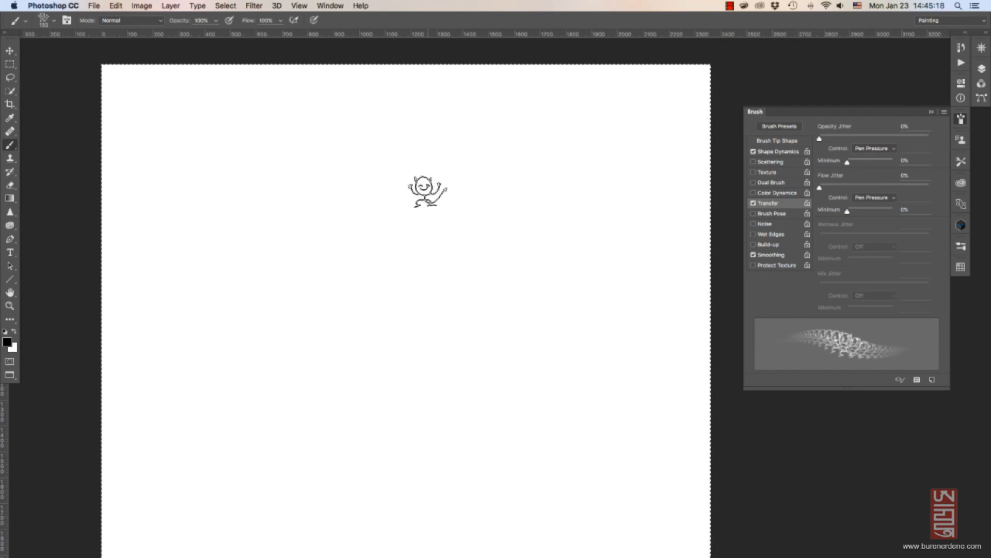
pyautogui.press('[')
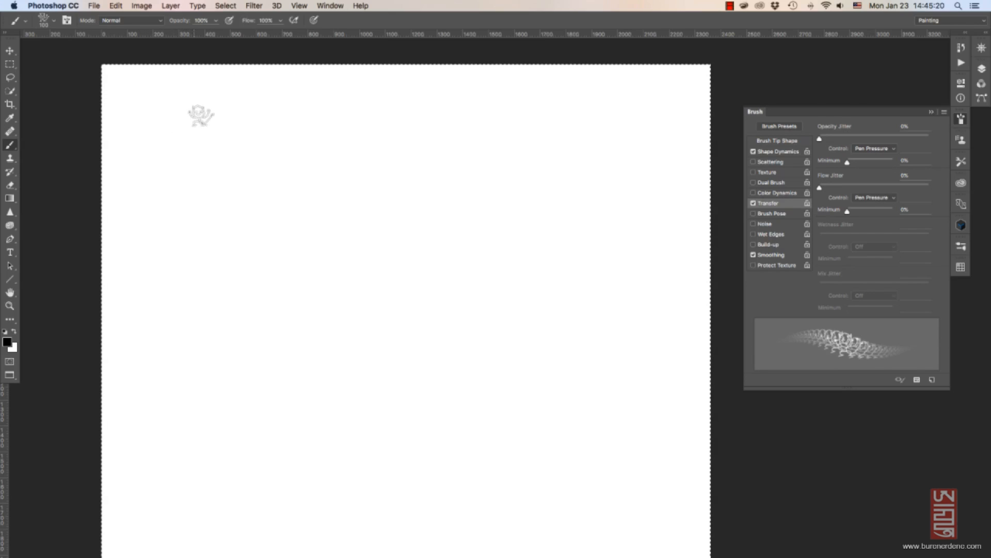
pyautogui.press('super+d')
pyautogui.press('[')
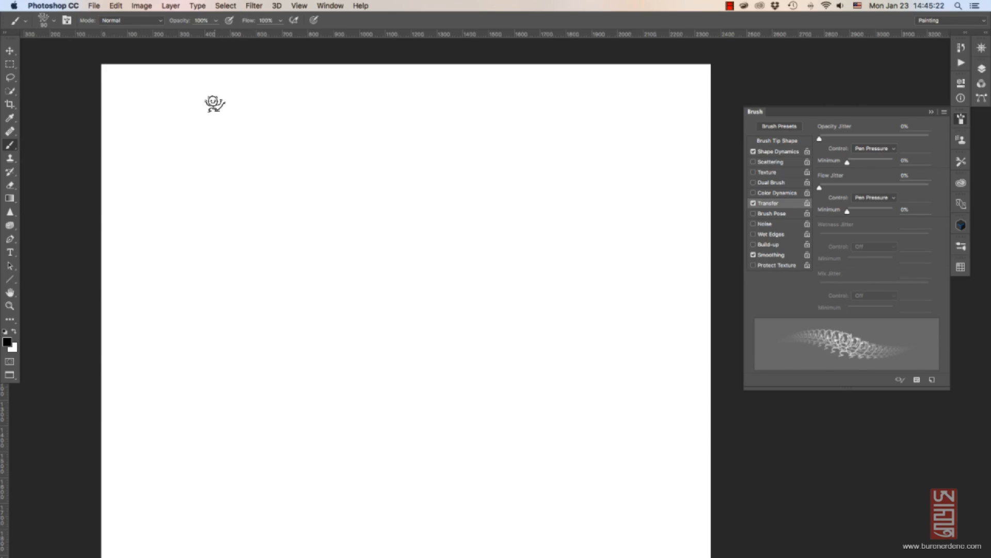
# Load the min_b_2010.abr brush file from the Desktop into the brush presets.
pyautogui.click(54, 23)
pyautogui.moveTo(125, 406)
pyautogui.mouseDown()
pyautogui.moveTo(121, 118)
pyautogui.moveTo(121, 414)
pyautogui.moveTo(130, 111)
pyautogui.mouseUp()
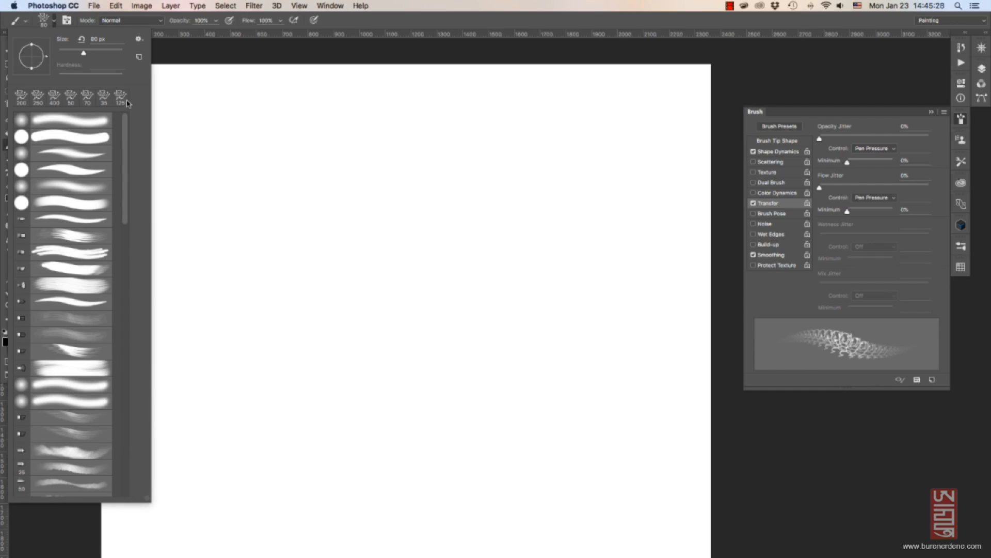
pyautogui.click(138, 39)
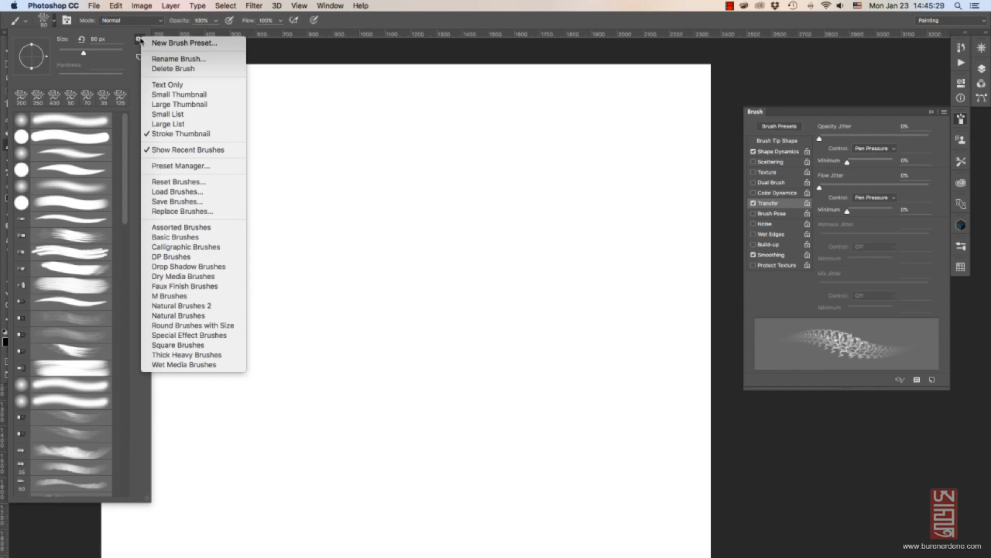
pyautogui.click(209, 193)
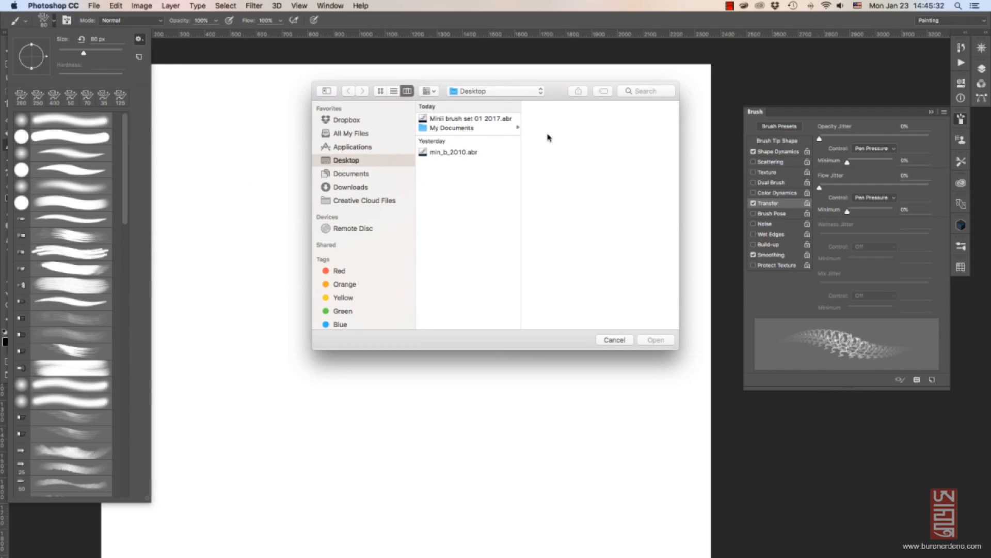
pyautogui.click(474, 153)
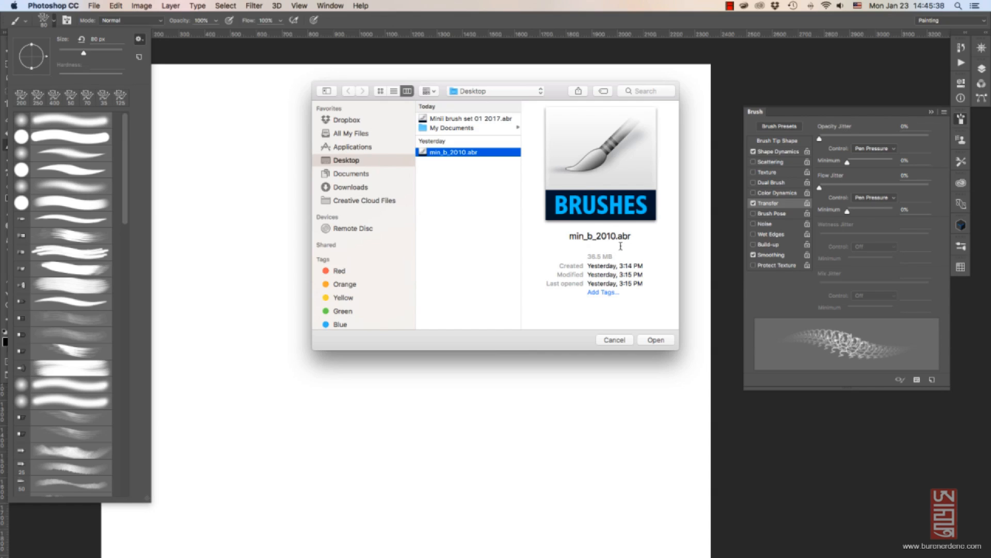
pyautogui.click(655, 340)
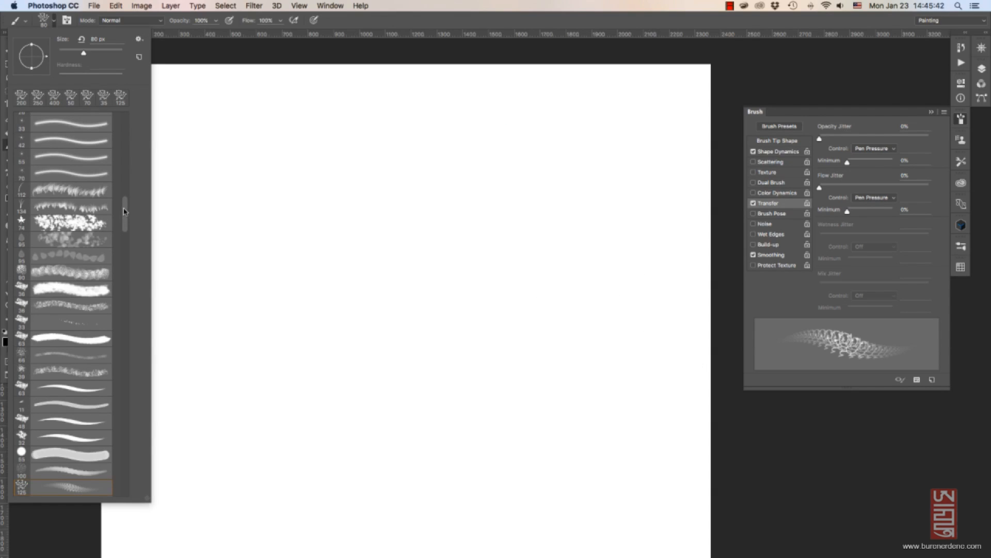
# Choose the 300 px window-pane brush near the end of the presets and paint a horizontal and a diagonal test stroke.
pyautogui.moveTo(128, 213); pyautogui.dragTo(127, 492)
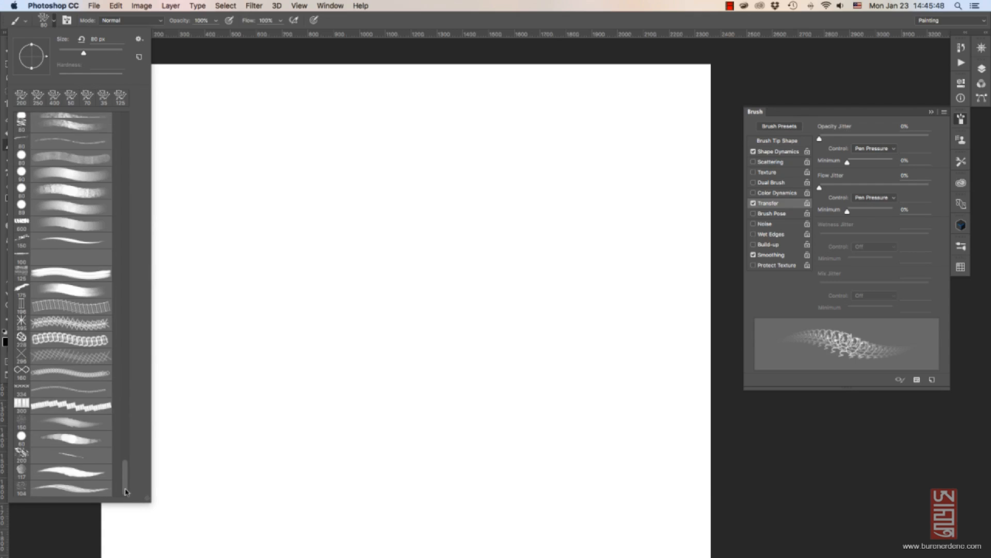
pyautogui.click(106, 409)
pyautogui.moveTo(302, 236)
pyautogui.mouseDown()
pyautogui.moveTo(404, 220)
pyautogui.moveTo(461, 245)
pyautogui.mouseUp()
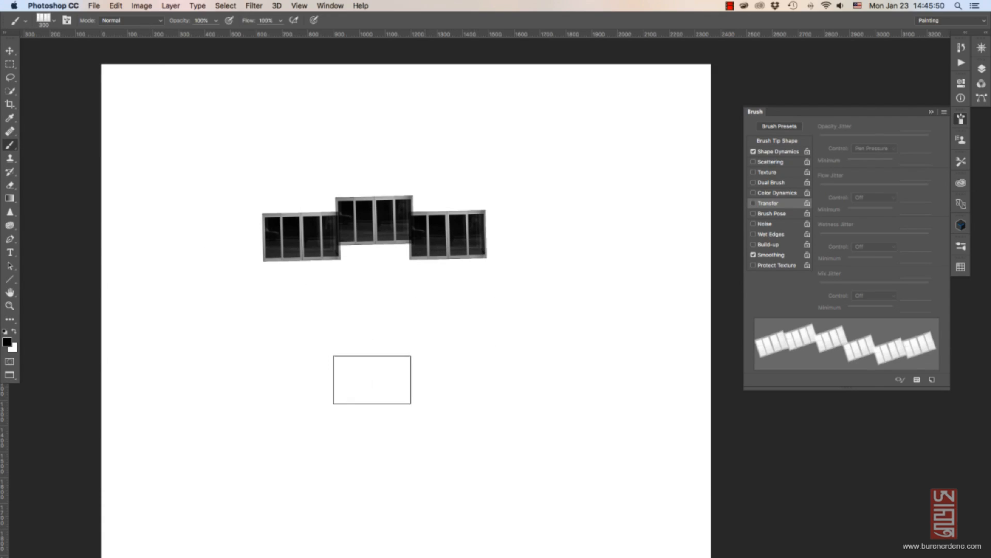
pyautogui.moveTo(433, 342); pyautogui.dragTo(201, 385)
# Select the 80 px textured brush with Dual Brush and Transfer, and paint test strokes above and below the horizontal window row.
pyautogui.click(54, 21)
pyautogui.click(92, 198)
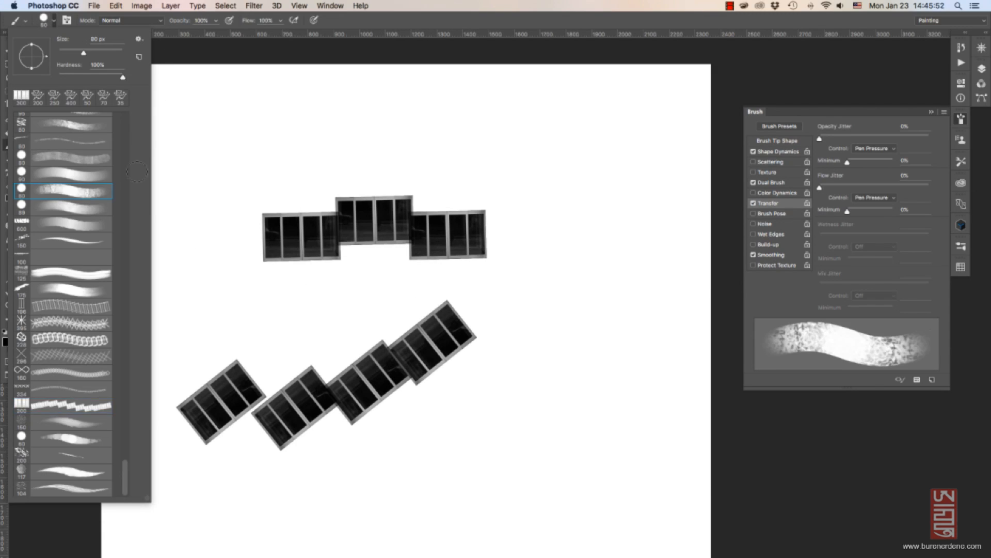
pyautogui.moveTo(256, 147)
pyautogui.mouseDown()
pyautogui.moveTo(349, 155)
pyautogui.moveTo(443, 140)
pyautogui.mouseUp()
pyautogui.moveTo(483, 149); pyautogui.dragTo(533, 150)
pyautogui.moveTo(197, 283)
pyautogui.mouseDown()
pyautogui.moveTo(223, 323)
pyautogui.moveTo(282, 306)
pyautogui.mouseUp()
pyautogui.moveTo(313, 306); pyautogui.dragTo(346, 316)
# Select the 80 px speckled Dual Brush preset without Transfer and paint wavy test strokes along the upper canvas.
pyautogui.click(55, 21)
pyautogui.doubleClick(96, 159)
pyautogui.moveTo(230, 150)
pyautogui.mouseDown()
pyautogui.moveTo(264, 109)
pyautogui.moveTo(391, 98)
pyautogui.moveTo(447, 134)
pyautogui.moveTo(483, 185)
pyautogui.moveTo(555, 185)
pyautogui.moveTo(570, 228)
pyautogui.mouseUp()
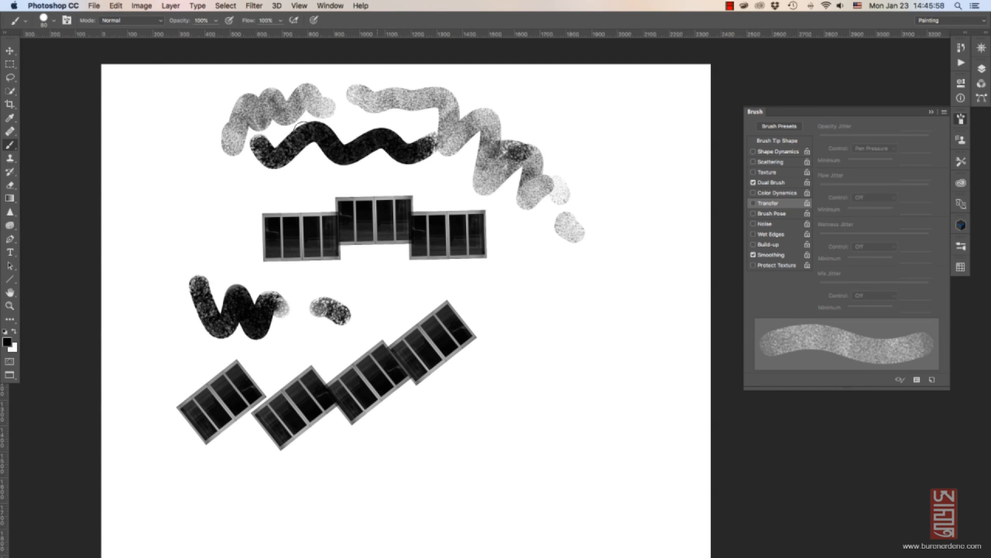
# Replace the current brush presets with the Minii brush set 01 2017.abr file from the Desktop.
pyautogui.click(54, 21)
pyautogui.moveTo(127, 470); pyautogui.dragTo(121, 118)
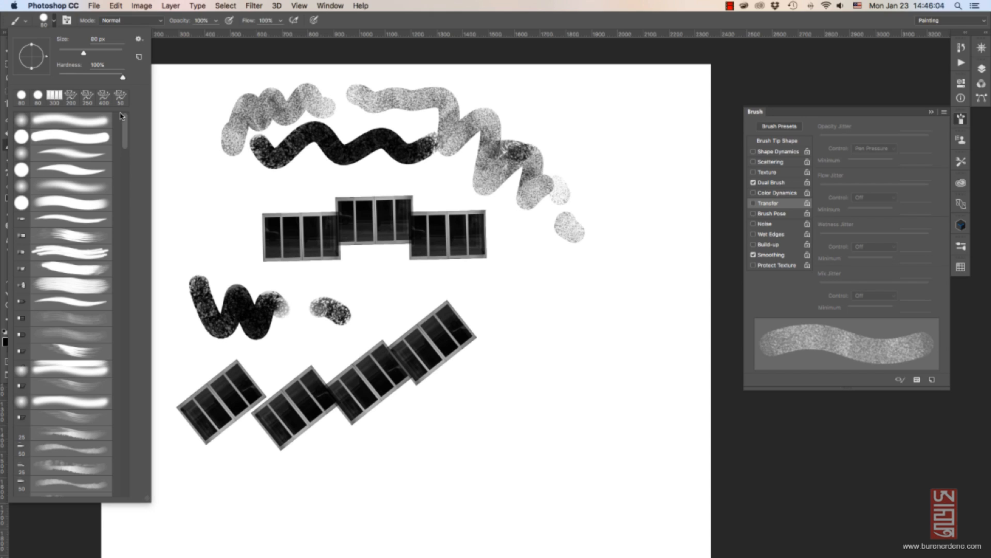
pyautogui.moveTo(121, 116)
pyautogui.mouseDown()
pyautogui.moveTo(127, 258)
pyautogui.moveTo(129, 114)
pyautogui.mouseUp()
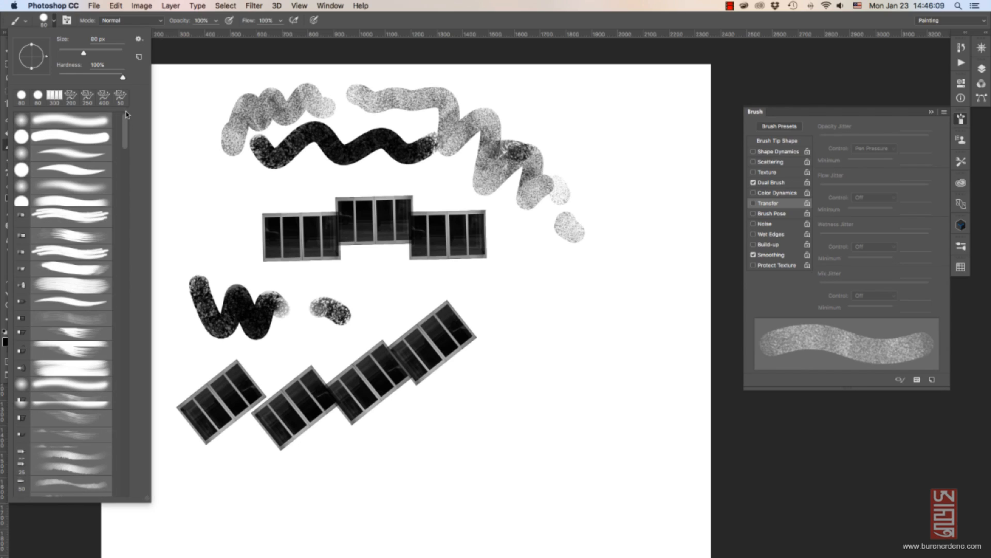
pyautogui.click(139, 40)
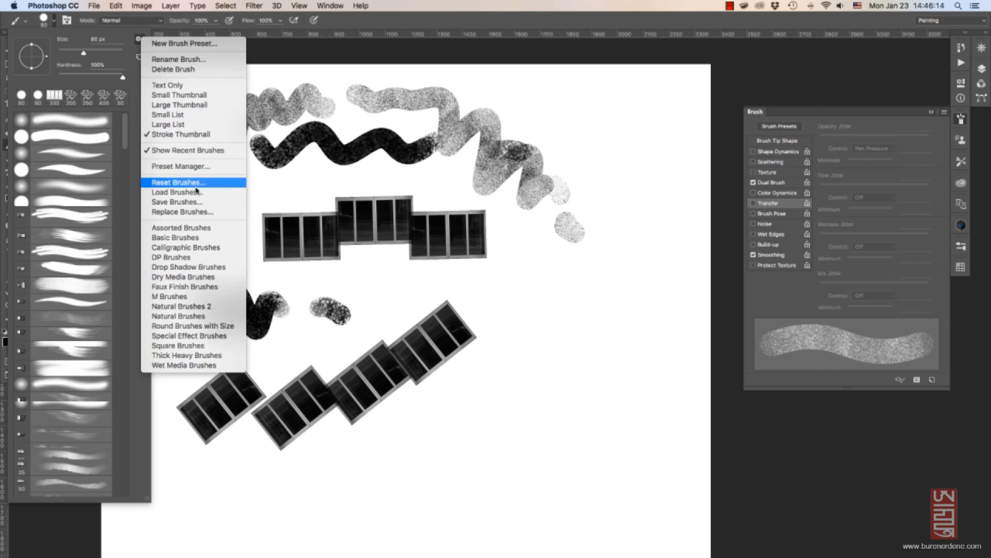
pyautogui.click(205, 212)
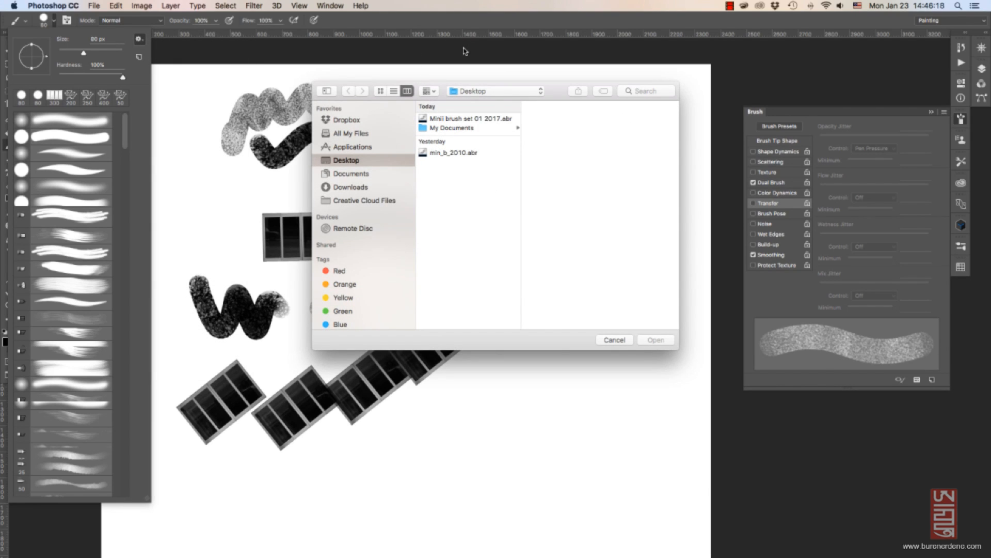
pyautogui.click(474, 120)
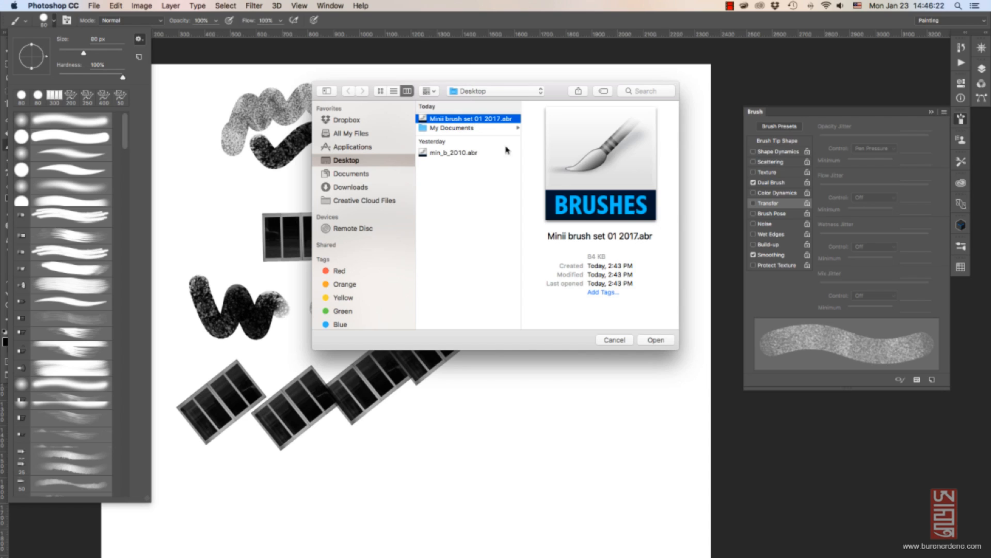
pyautogui.click(657, 340)
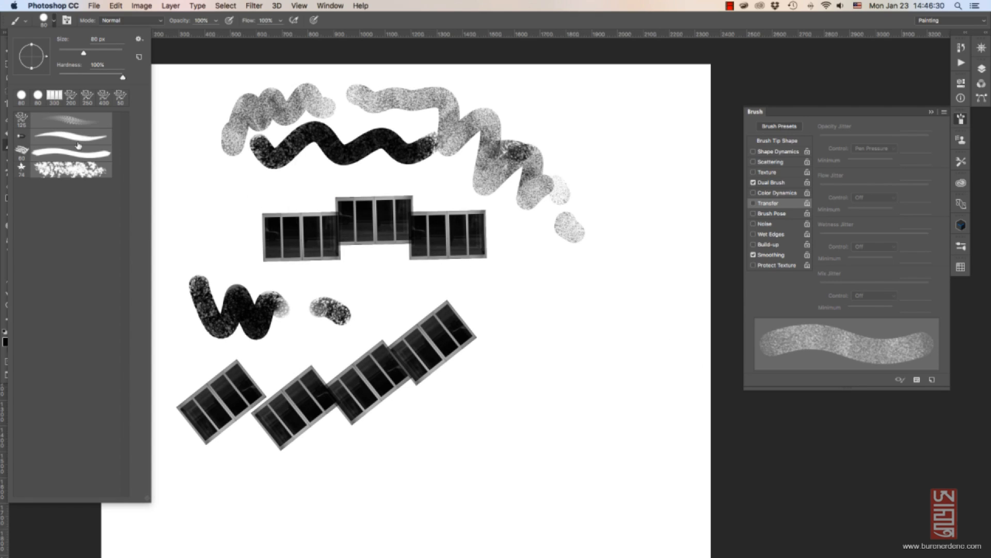
# Paint short test strokes beside the window row, one with the tapered bristle brush and one with the 60 px flat brush.
pyautogui.click(81, 140)
pyautogui.moveTo(195, 173); pyautogui.dragTo(247, 207)
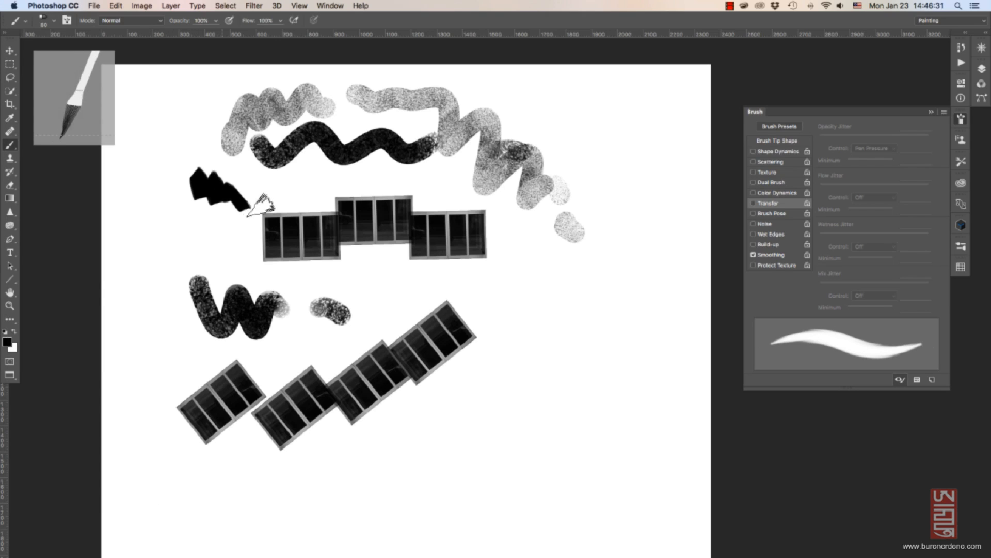
pyautogui.click(54, 21)
pyautogui.click(81, 153)
pyautogui.moveTo(180, 235); pyautogui.dragTo(254, 267)
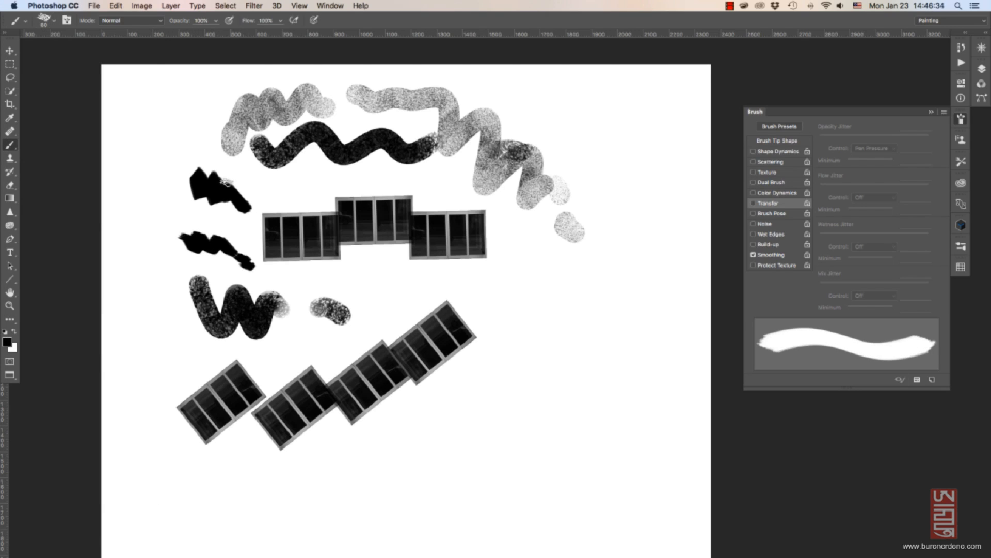
# Choose the 74 px maple-leaf brush and paint a scattered leaf stroke below the diagonal windows.
pyautogui.click(54, 21)
pyautogui.click(67, 169)
pyautogui.moveTo(397, 438)
pyautogui.mouseDown()
pyautogui.moveTo(444, 429)
pyautogui.moveTo(492, 391)
pyautogui.mouseUp()
# Delete the 74 px leaf brush and the 60 px flat brush in the Preset Manager.
pyautogui.click(54, 20)
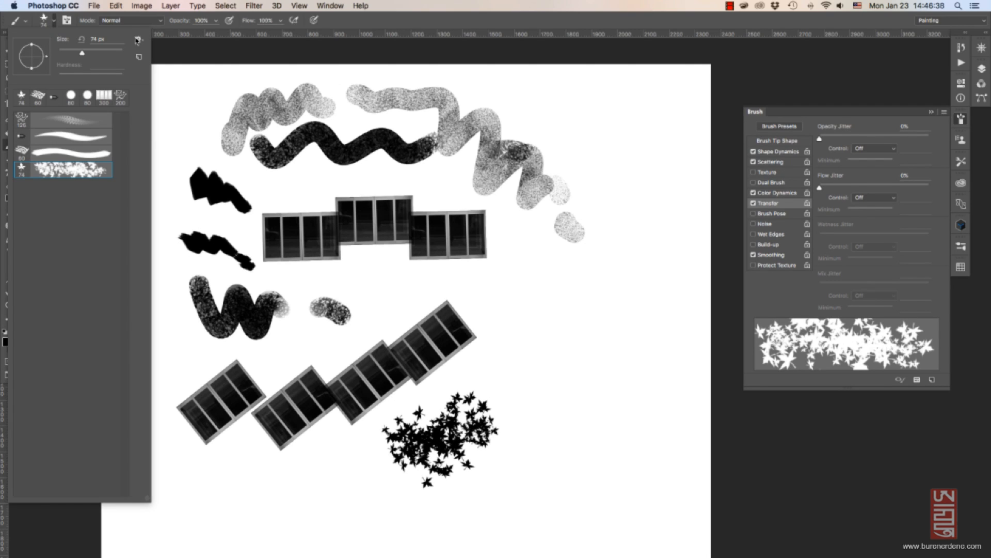
pyautogui.click(140, 40)
pyautogui.click(195, 166)
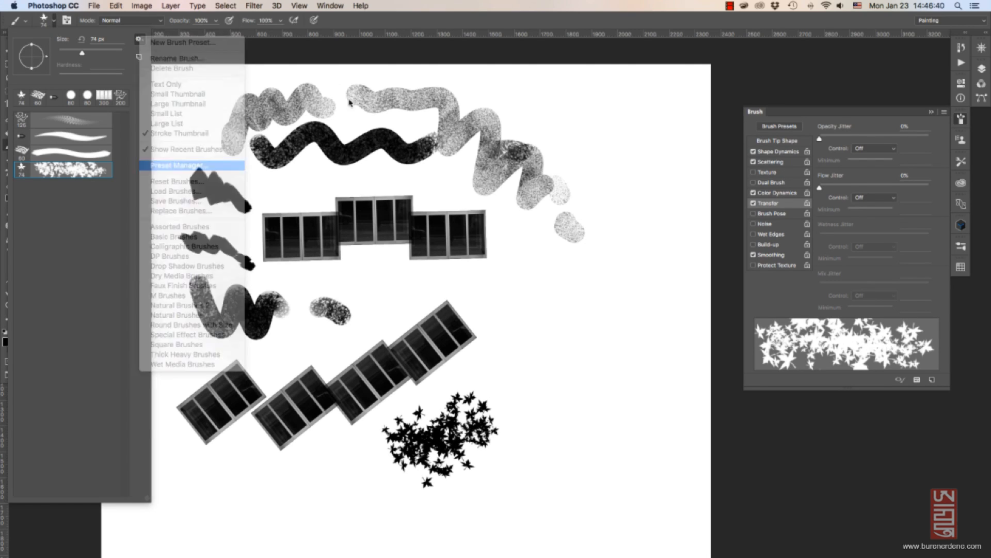
pyautogui.click(424, 219)
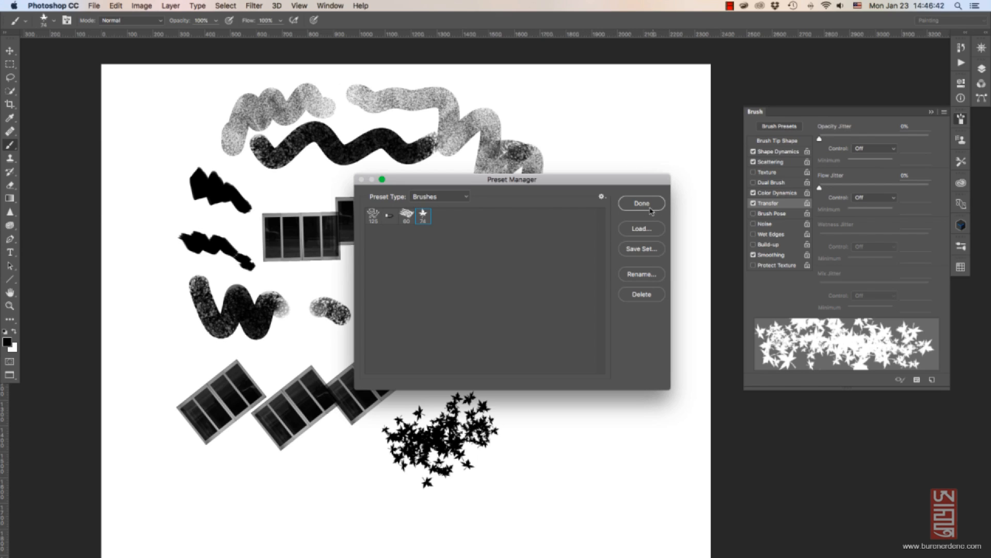
pyautogui.click(642, 294)
pyautogui.click(642, 293)
pyautogui.click(640, 203)
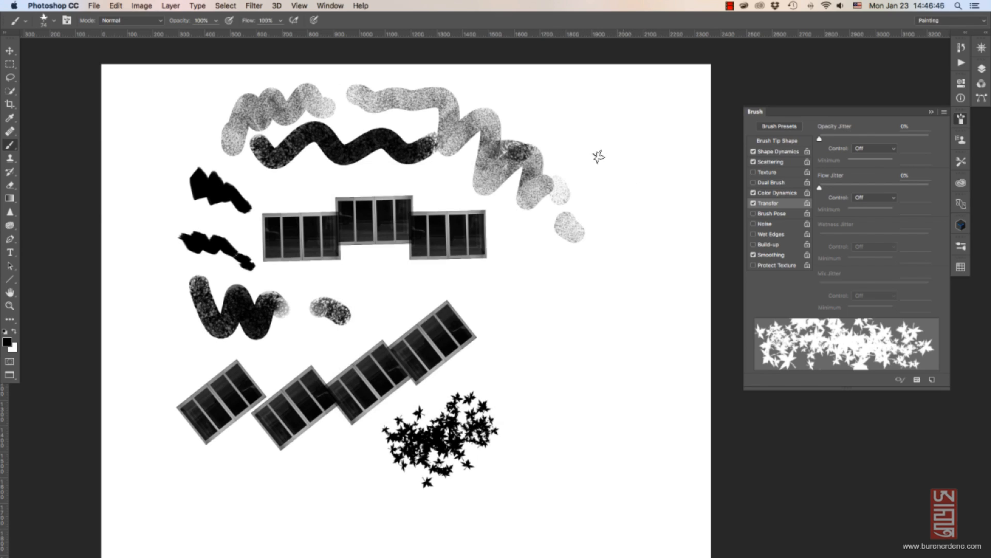
# Paint test strokes near the canvas's right side with the remaining 125 px textured brush and the tapered bristle brush.
pyautogui.click(52, 21)
pyautogui.click(78, 125)
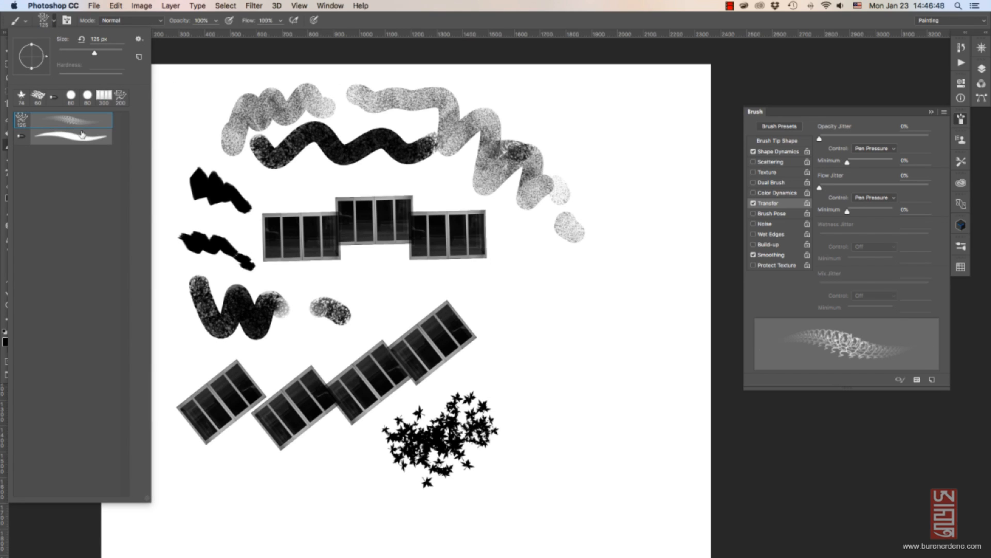
pyautogui.moveTo(485, 296)
pyautogui.mouseDown()
pyautogui.moveTo(558, 297)
pyautogui.moveTo(594, 285)
pyautogui.moveTo(531, 389)
pyautogui.moveTo(588, 428)
pyautogui.mouseUp()
pyautogui.click(52, 22)
pyautogui.click(67, 136)
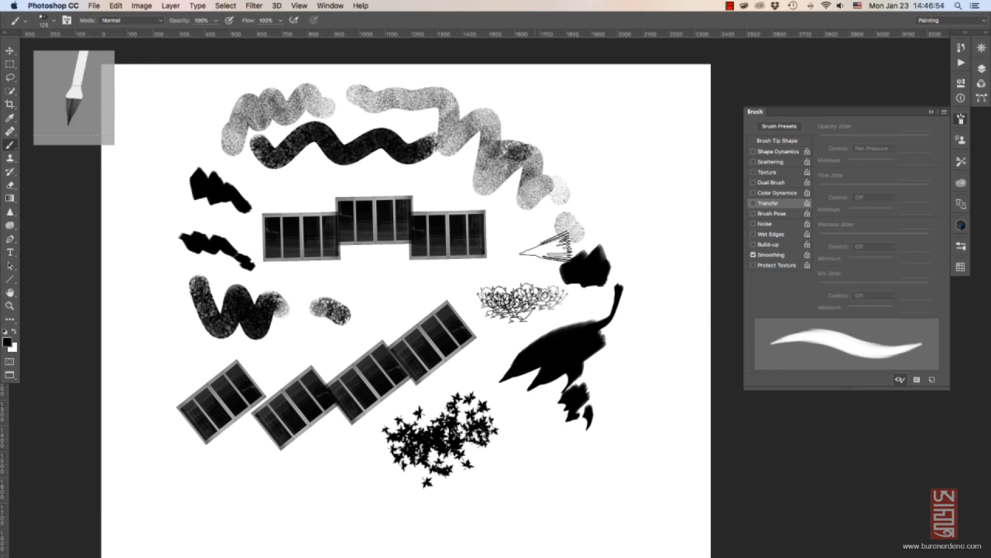
pyautogui.moveTo(520, 254)
pyautogui.mouseDown()
pyautogui.moveTo(509, 330)
pyautogui.moveTo(537, 343)
pyautogui.mouseUp()
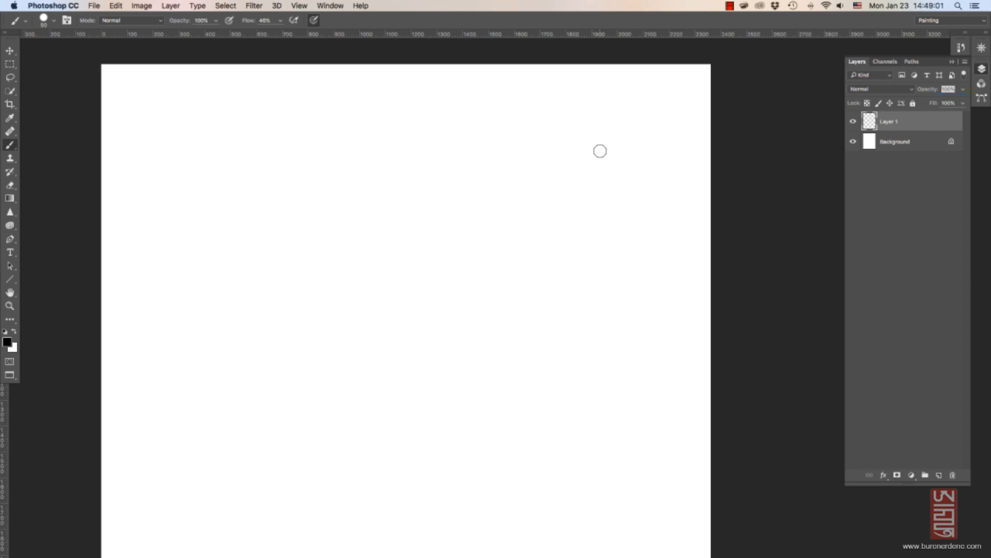
# Enlarge the round brush and paint a large solid black disc in the middle of the canvas on Layer 1.
pyautogui.press(']')
pyautogui.press(']')
pyautogui.click(854, 123)
pyautogui.press(']')
pyautogui.press(']')
pyautogui.press(']')
pyautogui.press(']')
pyautogui.press(']')
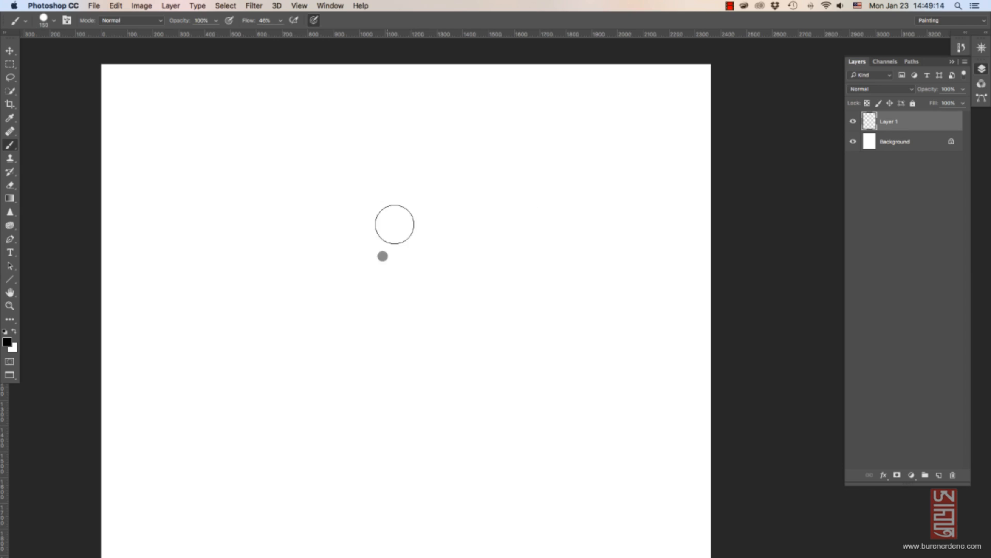
pyautogui.moveTo(394, 221)
pyautogui.mouseDown()
pyautogui.moveTo(405, 265)
pyautogui.moveTo(419, 245)
pyautogui.moveTo(354, 290)
pyautogui.moveTo(458, 281)
pyautogui.moveTo(321, 219)
pyautogui.moveTo(488, 218)
pyautogui.moveTo(320, 305)
pyautogui.moveTo(454, 241)
pyautogui.moveTo(445, 312)
pyautogui.moveTo(385, 321)
pyautogui.moveTo(416, 316)
pyautogui.moveTo(405, 328)
pyautogui.moveTo(474, 268)
pyautogui.moveTo(566, 237)
pyautogui.moveTo(367, 343)
pyautogui.moveTo(295, 409)
pyautogui.moveTo(406, 294)
pyautogui.moveTo(531, 281)
pyautogui.moveTo(608, 413)
pyautogui.moveTo(533, 470)
pyautogui.moveTo(387, 406)
pyautogui.moveTo(314, 228)
pyautogui.moveTo(410, 258)
pyautogui.moveTo(516, 345)
pyautogui.mouseUp()
# Switch to the Move tool and toggle Layer 1's visibility off and back on.
pyautogui.press('v')
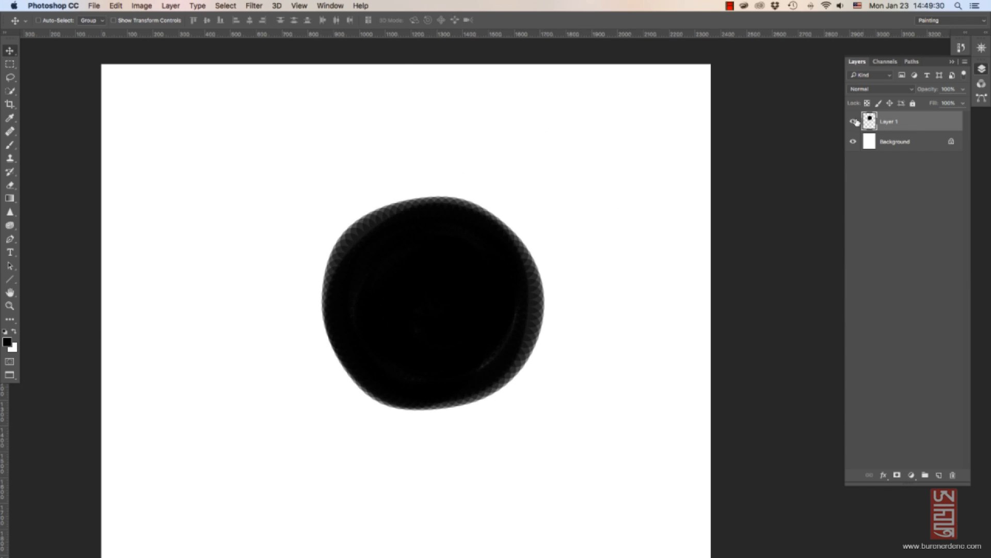
pyautogui.click(854, 122)
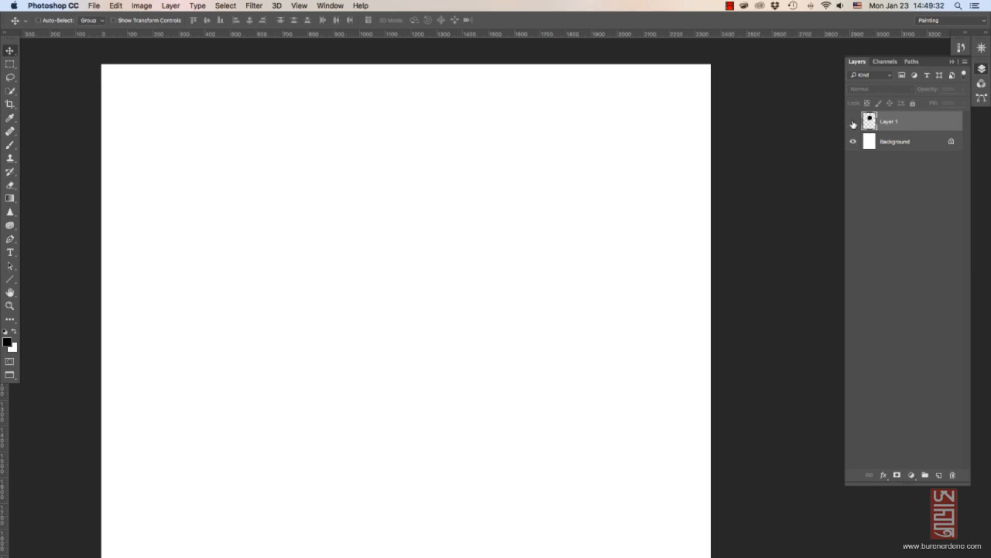
pyautogui.click(853, 123)
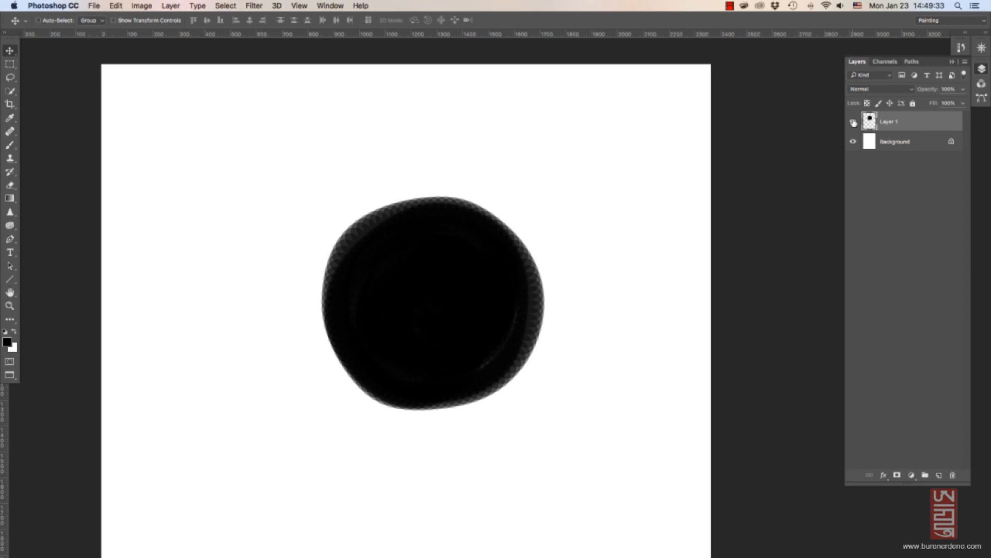
# Add ten empty layers above Layer 1, up to Layer 11.
pyautogui.click(938, 475)
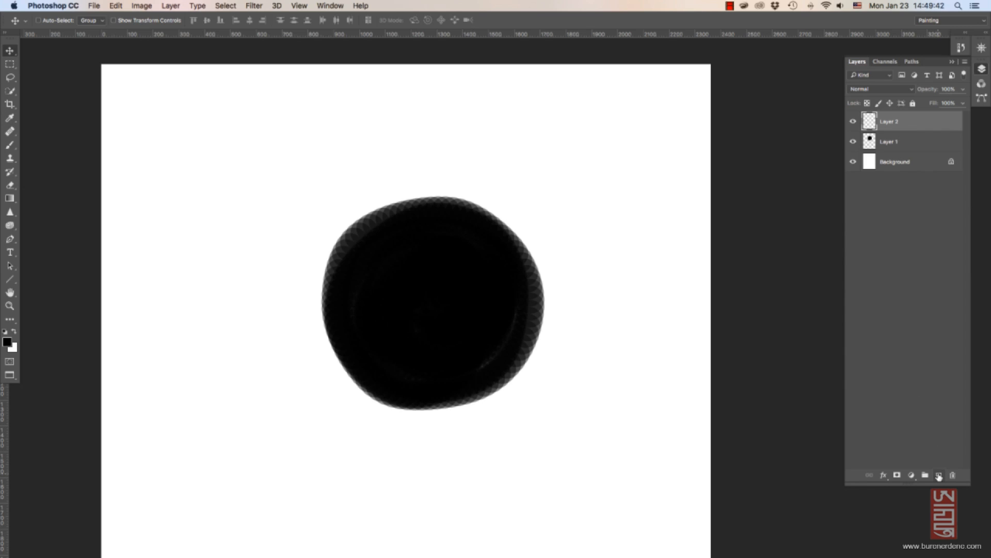
pyautogui.click(939, 475)
pyautogui.click(939, 475)
pyautogui.click(939, 475)
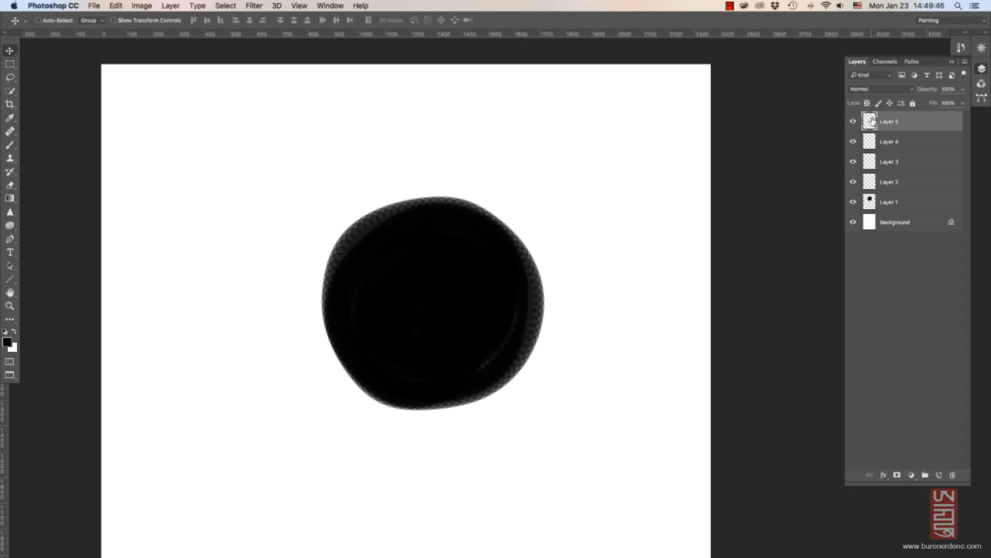
pyautogui.click(938, 475)
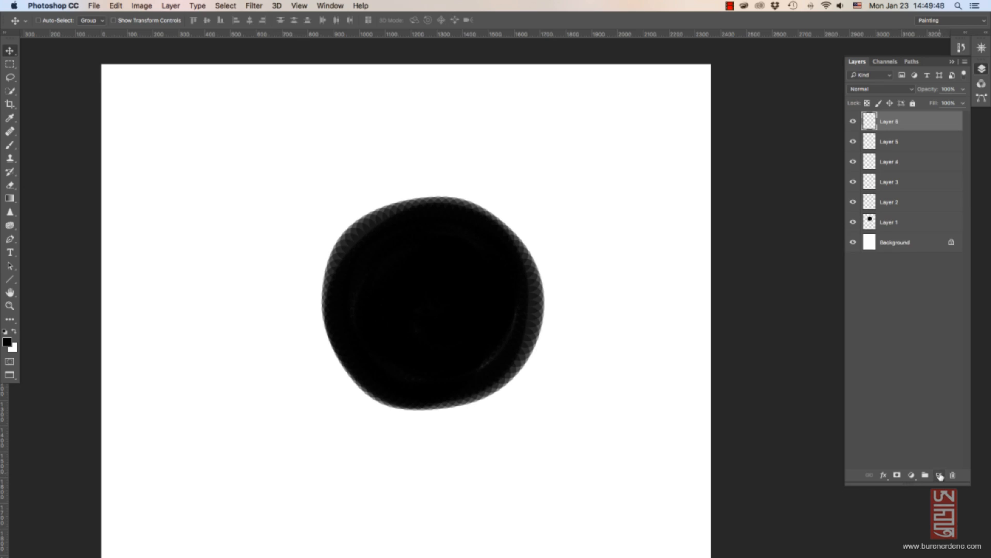
pyautogui.click(939, 475)
pyautogui.click(939, 475)
pyautogui.click(939, 475)
pyautogui.click(939, 475)
pyautogui.click(939, 475)
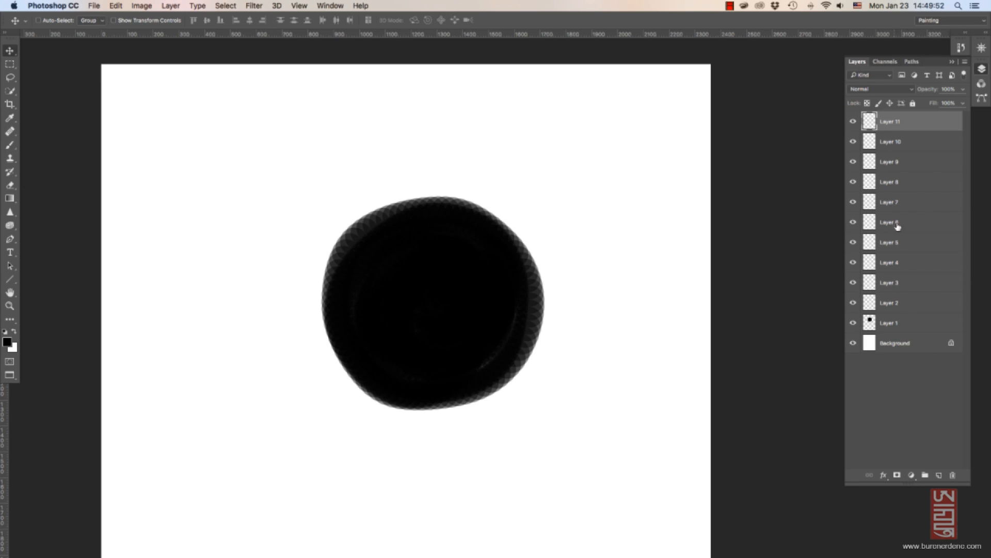
# Delete all the empty layers from Layer 11 down to Layer 2, keeping Layer 1 and the Background.
pyautogui.rightClick(908, 125)
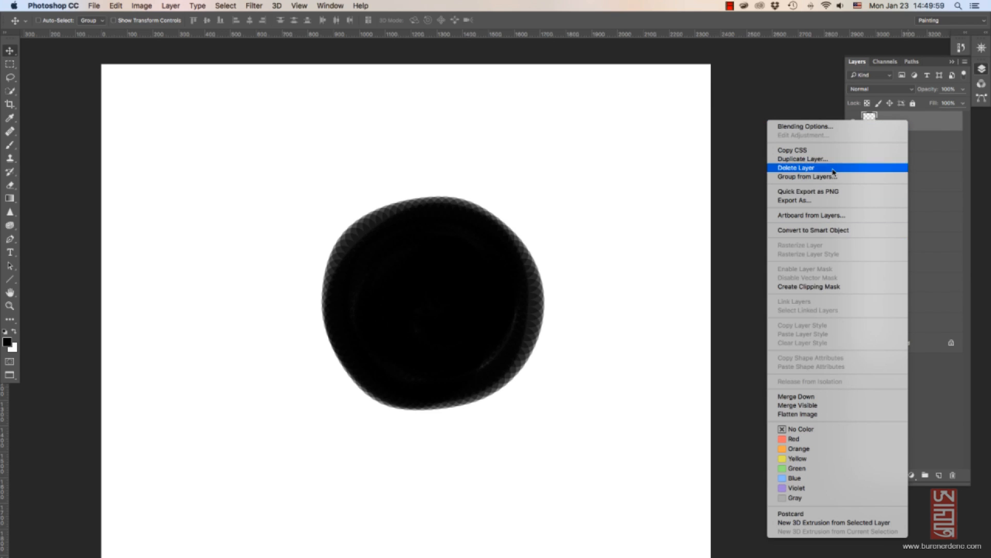
pyautogui.click(833, 170)
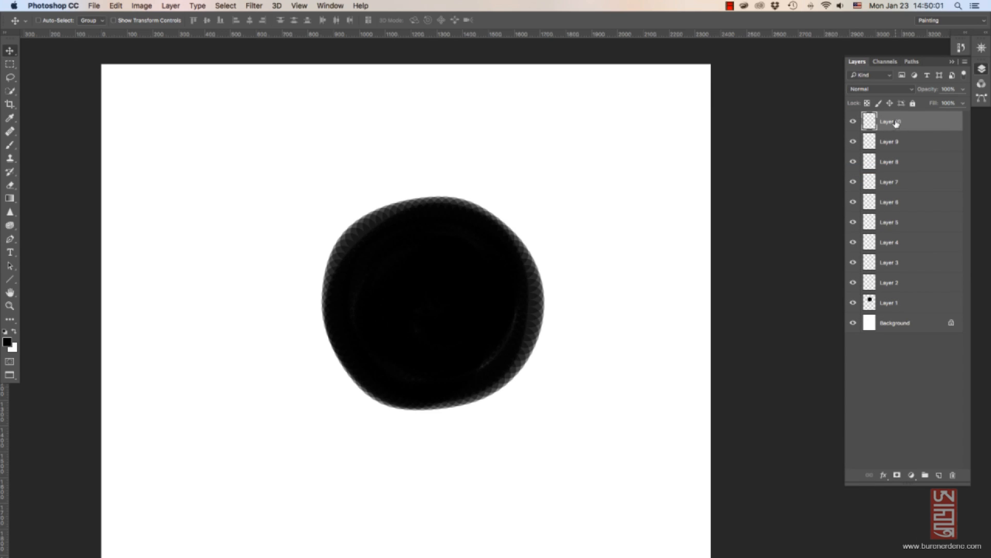
pyautogui.press('BackSpace')
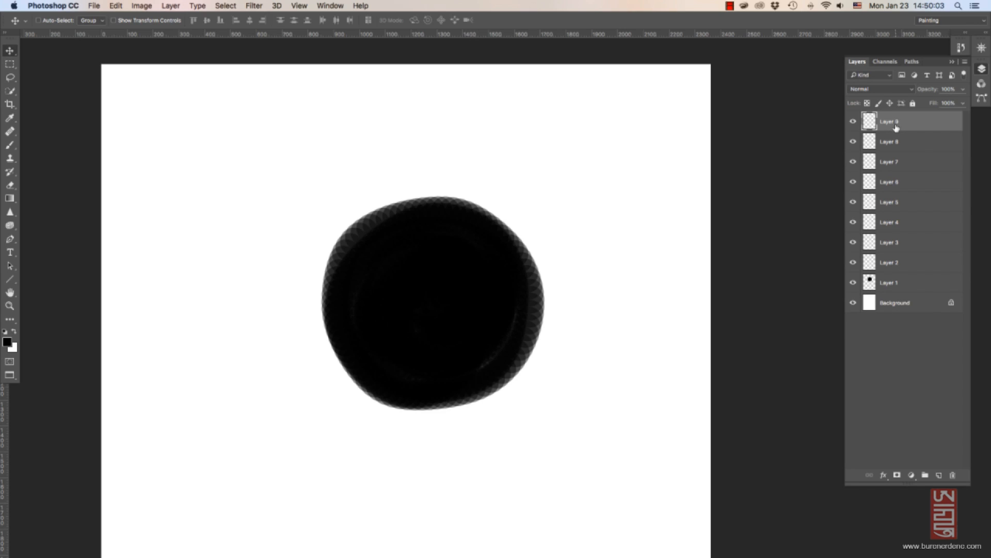
pyautogui.press('BackSpace')
pyautogui.press('BackSpace')
pyautogui.press('BackSpace')
pyautogui.press('BackSpace')
pyautogui.press('BackSpace')
pyautogui.press('BackSpace')
pyautogui.press('BackSpace')
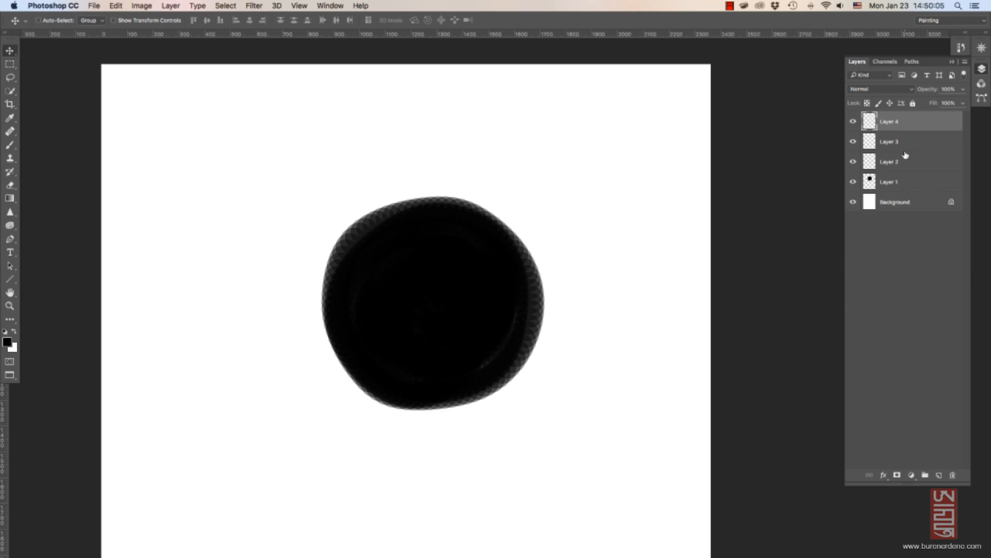
pyautogui.press('BackSpace')
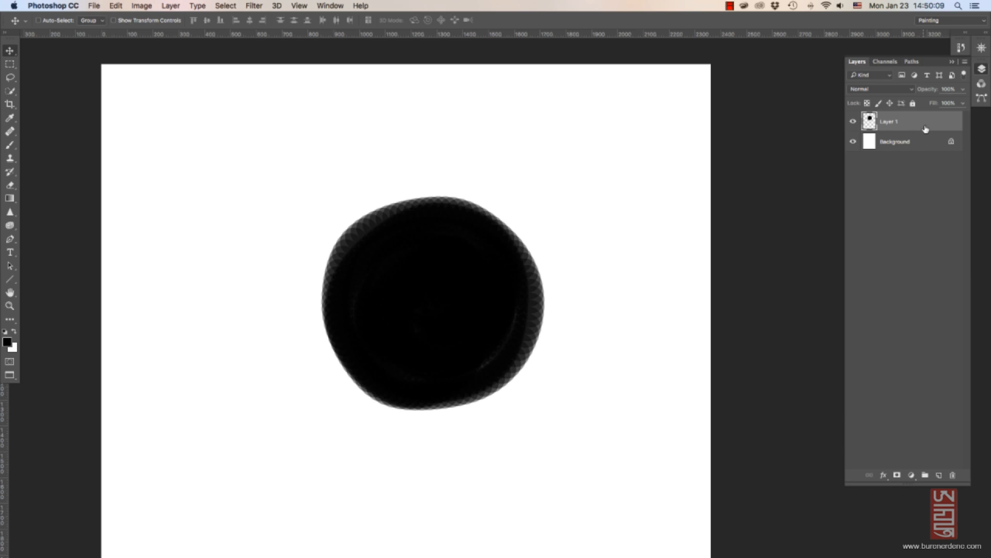
# Examine Layer 1's opacity and fill sliders and the list of blending modes, keeping 100% and Normal.
pyautogui.click(963, 90)
pyautogui.moveTo(940, 102); pyautogui.dragTo(966, 117)
pyautogui.click(965, 92)
pyautogui.click(964, 104)
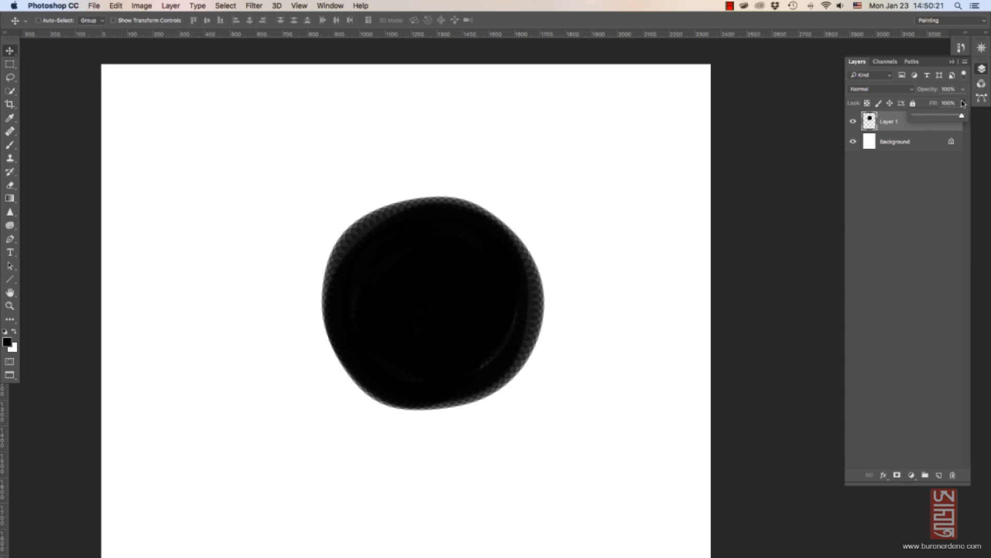
pyautogui.click(963, 103)
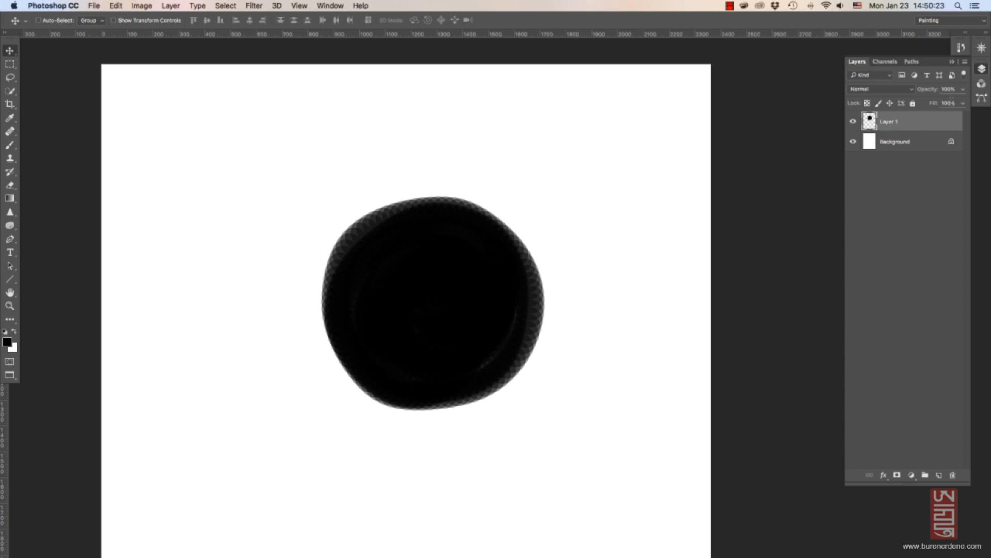
pyautogui.click(898, 90)
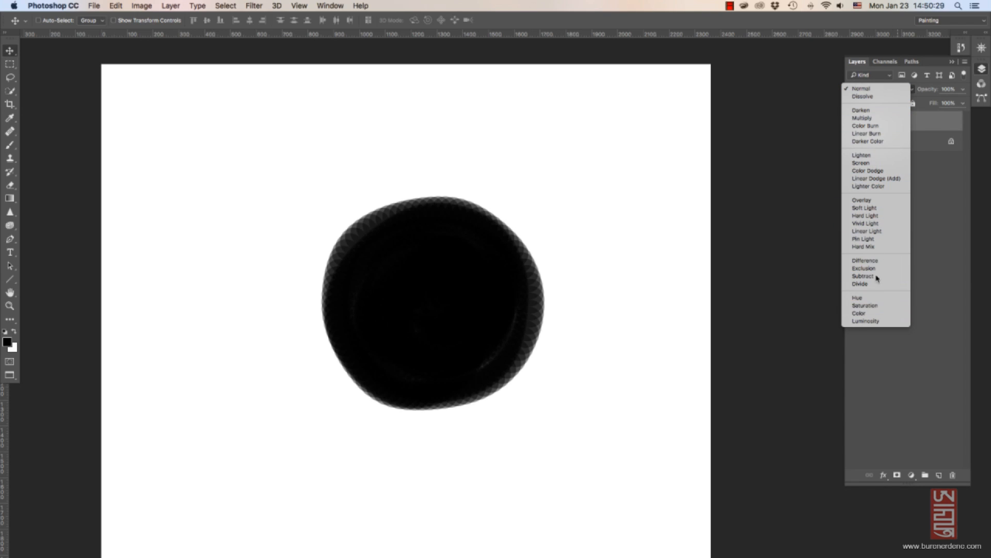
pyautogui.click(877, 90)
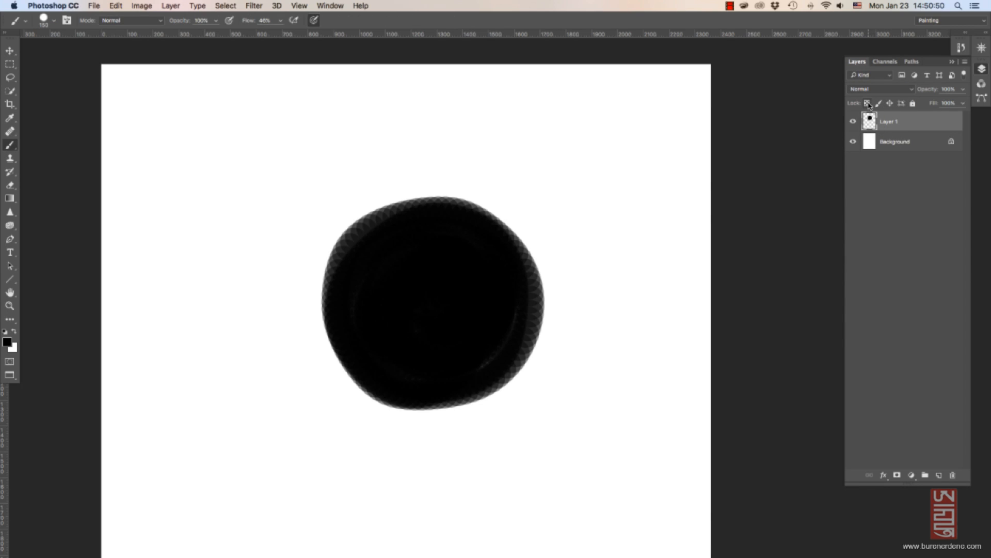
# Lock Layer 1's transparent pixels, set the foreground color to red ff0000, and paint red over the disc's right part.
pyautogui.click(868, 103)
pyautogui.click(7, 342)
pyautogui.moveTo(411, 208); pyautogui.dragTo(498, 146)
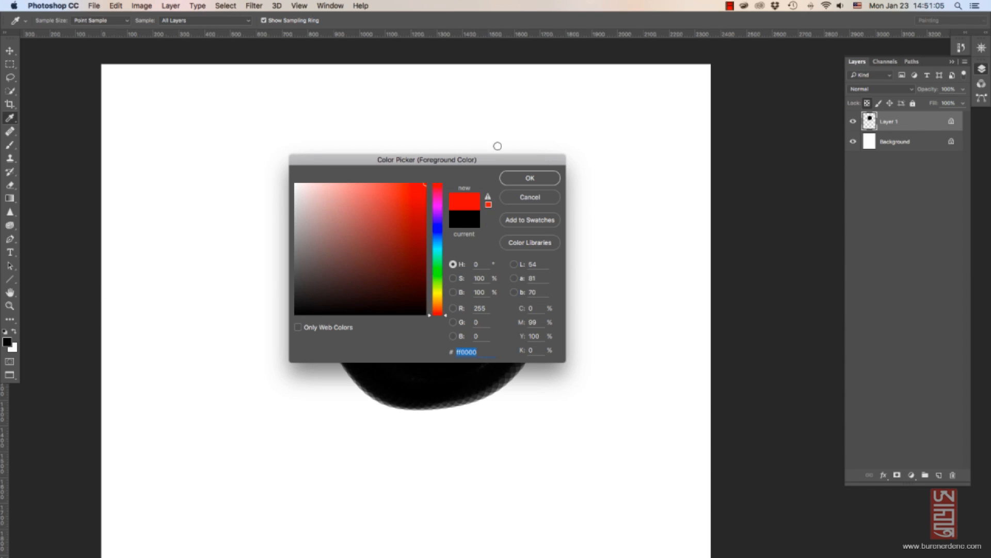
pyautogui.click(541, 176)
pyautogui.moveTo(511, 212); pyautogui.dragTo(465, 296)
pyautogui.moveTo(520, 228)
pyautogui.mouseDown()
pyautogui.moveTo(553, 230)
pyautogui.moveTo(409, 332)
pyautogui.moveTo(424, 315)
pyautogui.mouseUp()
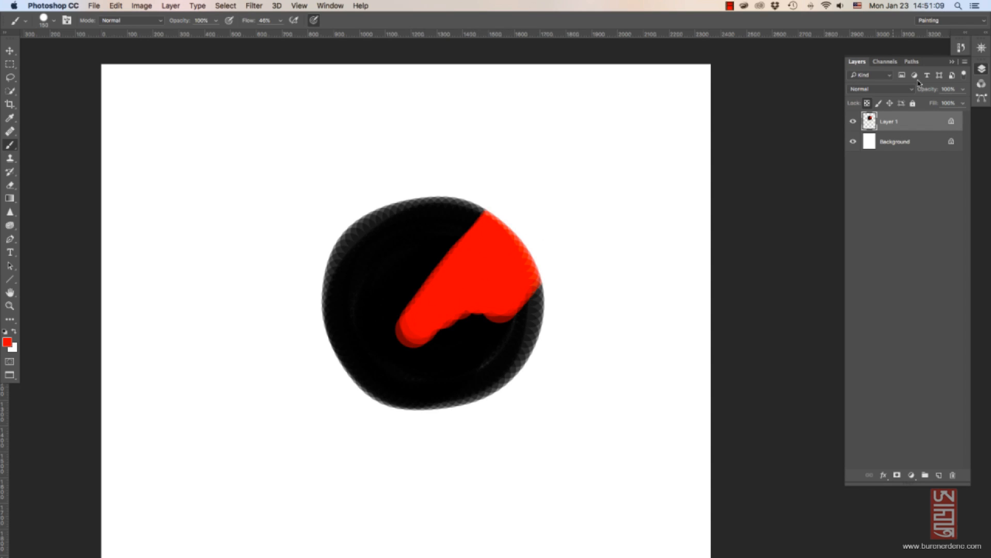
# Unlock Layer 1's transparent pixels and paint a diagonal red stroke from inside the disc out past its upper-right edge.
pyautogui.click(867, 103)
pyautogui.moveTo(400, 248)
pyautogui.mouseDown()
pyautogui.moveTo(551, 116)
pyautogui.moveTo(408, 251)
pyautogui.moveTo(539, 144)
pyautogui.moveTo(410, 256)
pyautogui.moveTo(571, 124)
pyautogui.mouseUp()
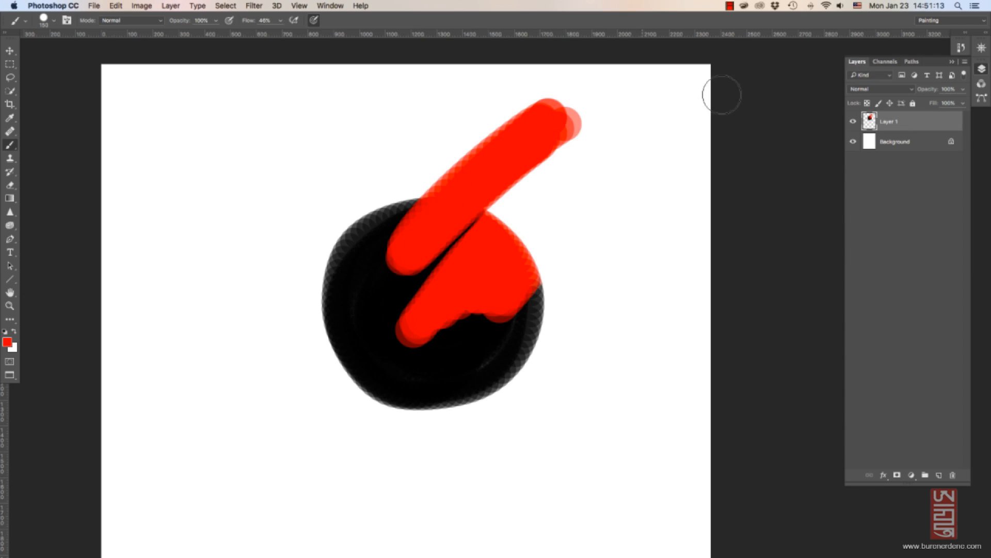
# Paint red over the disc's lower-right part with Layer 1's transparent pixels locked, and release that lock.
pyautogui.click(867, 104)
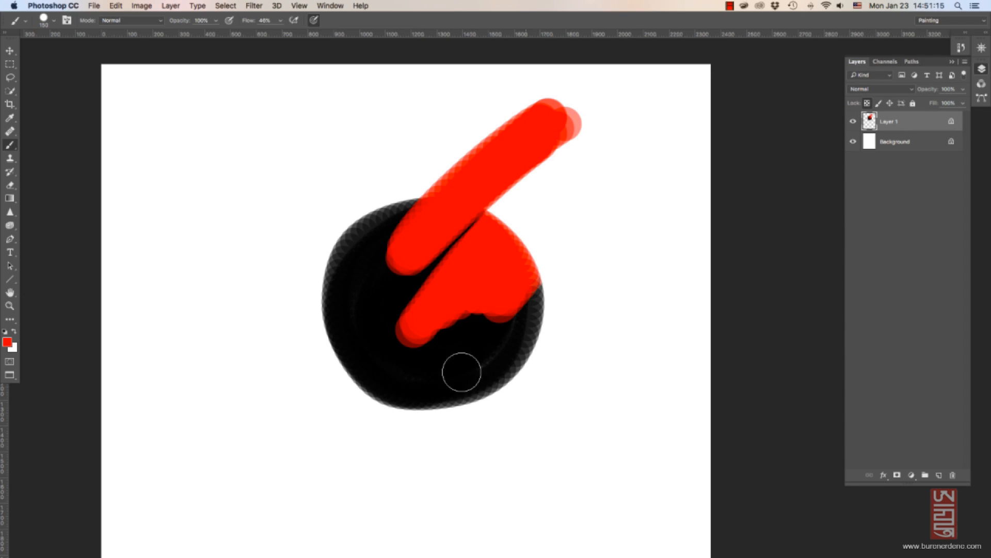
pyautogui.moveTo(460, 364)
pyautogui.mouseDown()
pyautogui.moveTo(510, 410)
pyautogui.moveTo(521, 390)
pyautogui.moveTo(516, 344)
pyautogui.mouseUp()
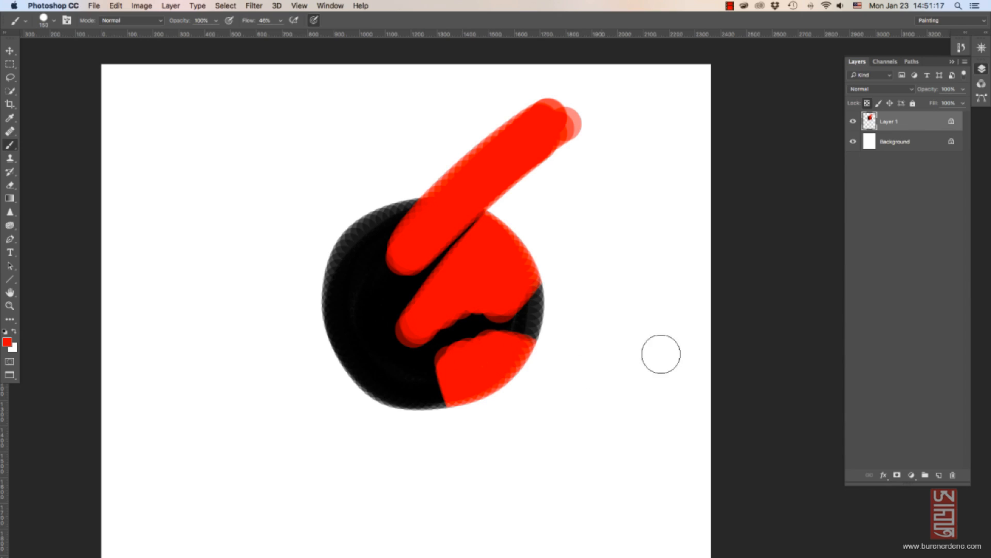
pyautogui.click(868, 104)
# Lock Layer 1's image pixels, try to paint on the disc, and move the artwork down and to the left.
pyautogui.click(879, 104)
pyautogui.click(363, 313)
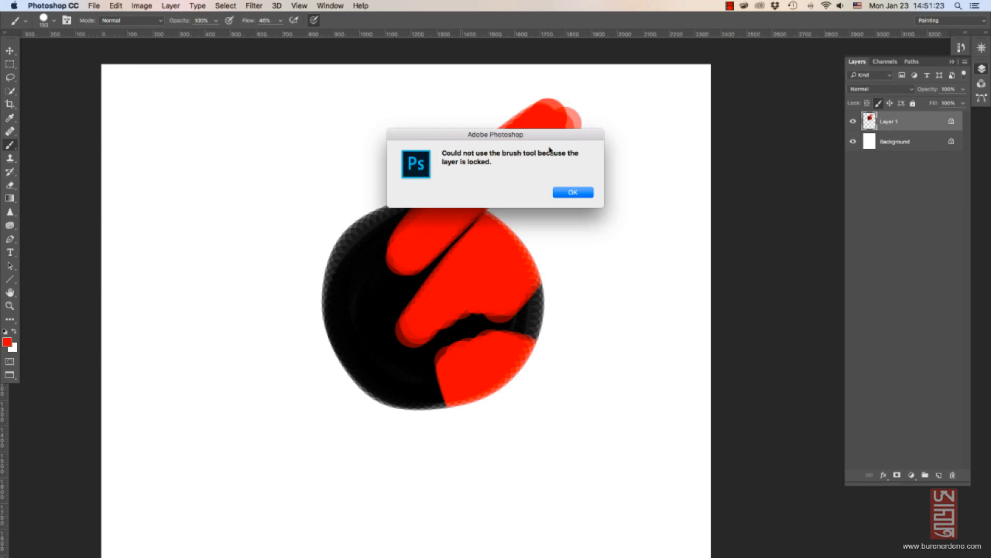
pyautogui.click(570, 193)
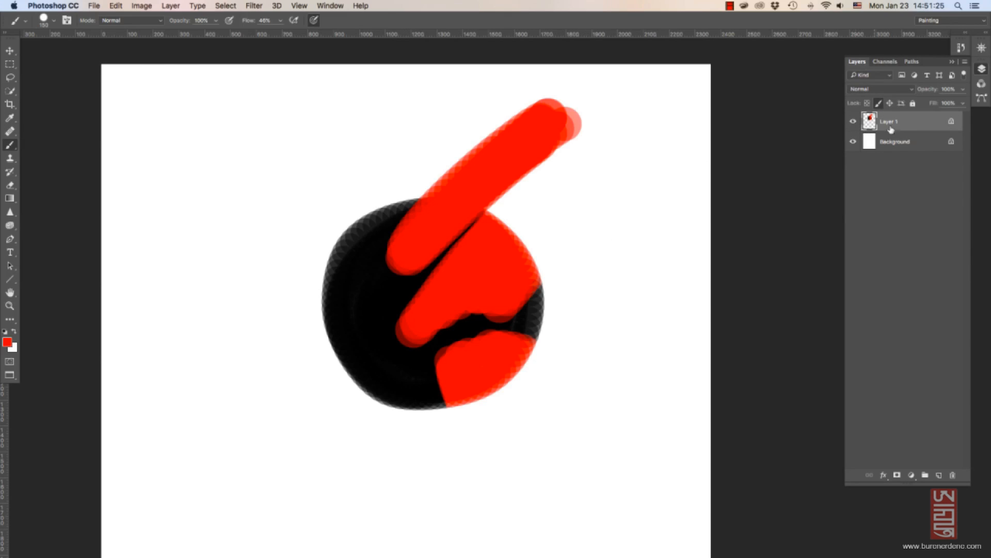
pyautogui.press('v')
pyautogui.moveTo(485, 277)
pyautogui.mouseDown()
pyautogui.moveTo(447, 362)
pyautogui.moveTo(483, 316)
pyautogui.moveTo(450, 286)
pyautogui.moveTo(411, 348)
pyautogui.moveTo(424, 338)
pyautogui.mouseUp()
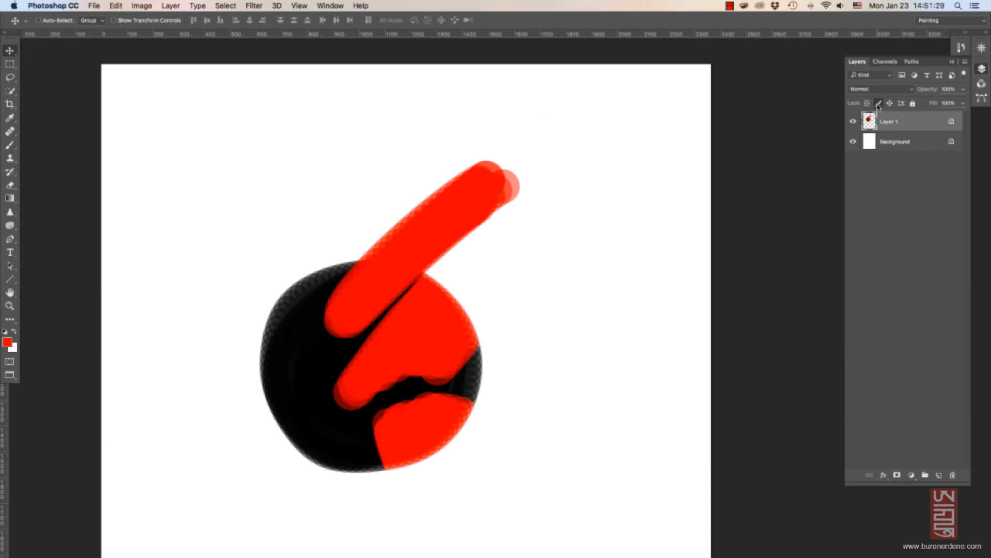
# Replace Layer 1's image pixel lock with the position lock and try to move the artwork.
pyautogui.click(878, 104)
pyautogui.click(890, 103)
pyautogui.moveTo(431, 370); pyautogui.dragTo(456, 281)
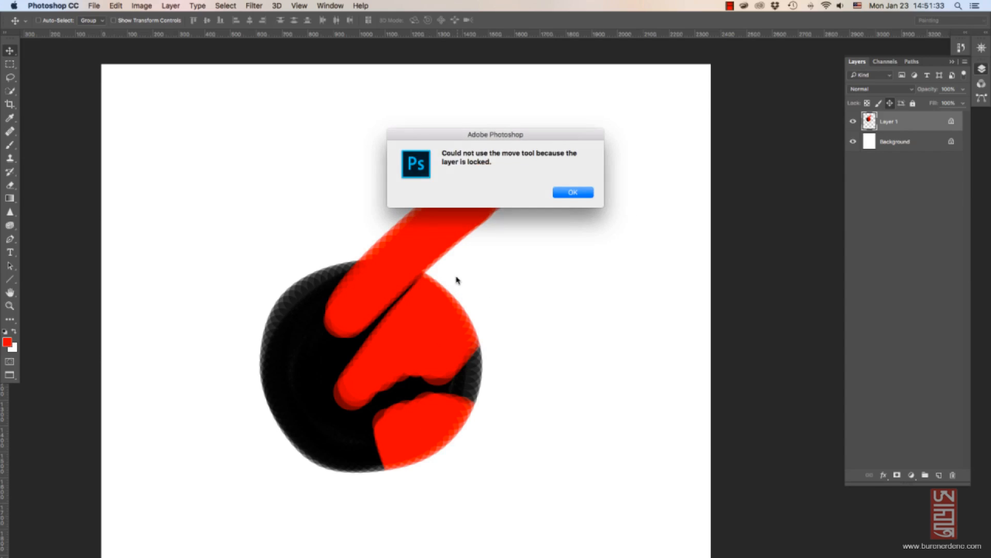
pyautogui.press('Return')
# Paint white highlight strokes and a small dot on the disc's left side with the Brush tool.
pyautogui.press('d')
pyautogui.press('x')
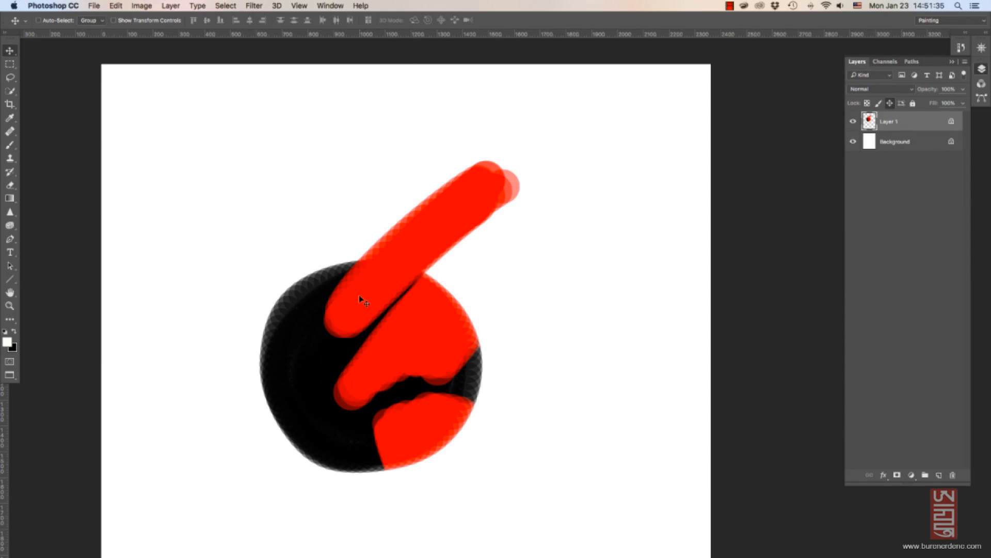
pyautogui.press('b')
pyautogui.moveTo(292, 329)
pyautogui.mouseDown()
pyautogui.moveTo(311, 362)
pyautogui.moveTo(256, 272)
pyautogui.moveTo(304, 358)
pyautogui.moveTo(312, 398)
pyautogui.mouseUp()
pyautogui.click(321, 423)
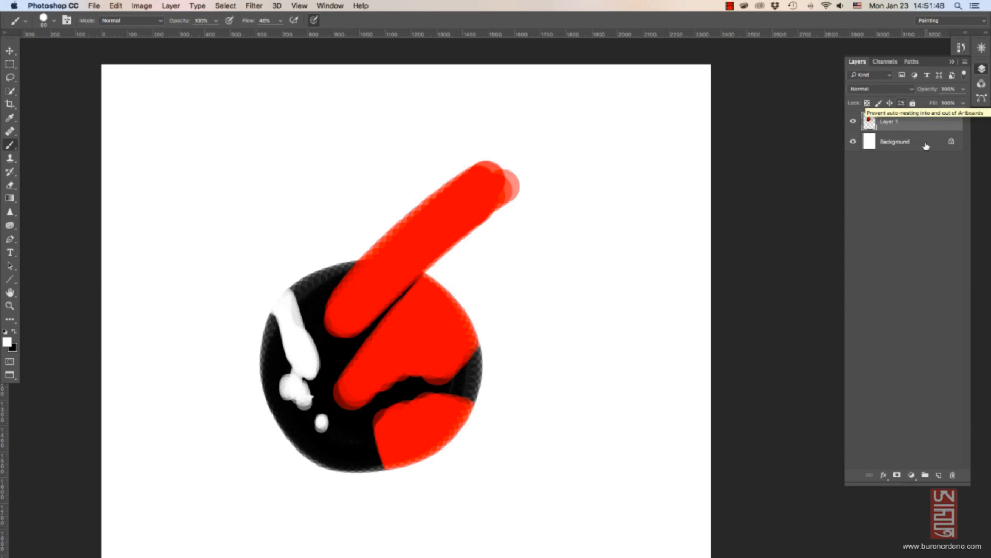
# Shift the artwork slightly right with Layer 1's artboard auto-nesting lock on, and remove that lock.
pyautogui.click(902, 104)
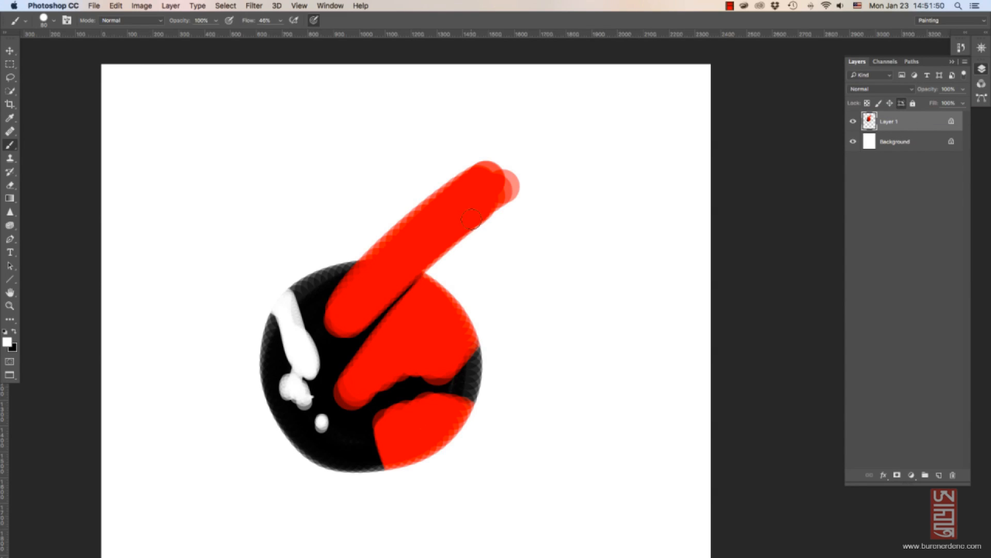
pyautogui.press('v')
pyautogui.moveTo(500, 190)
pyautogui.mouseDown()
pyautogui.moveTo(497, 170)
pyautogui.moveTo(506, 192)
pyautogui.mouseUp()
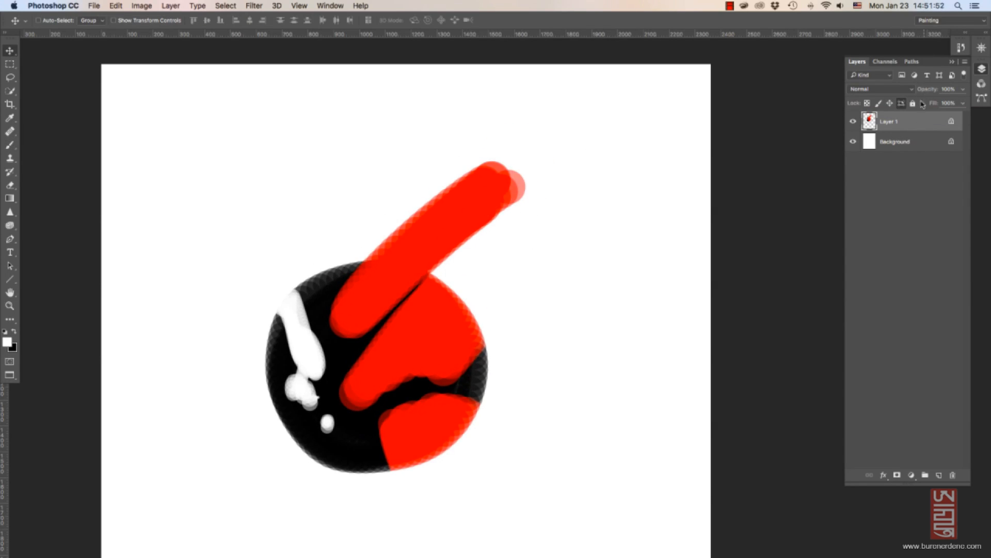
pyautogui.click(901, 104)
# Lock all attributes of Layer 1 and try to move and paint on it.
pyautogui.click(913, 104)
pyautogui.click(493, 212)
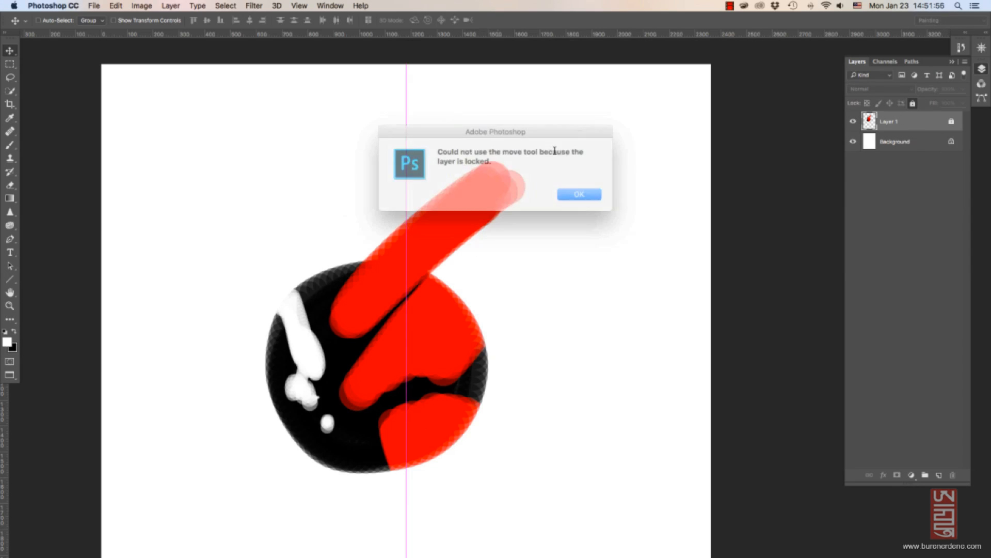
pyautogui.click(578, 194)
pyautogui.press('b')
pyautogui.click(380, 339)
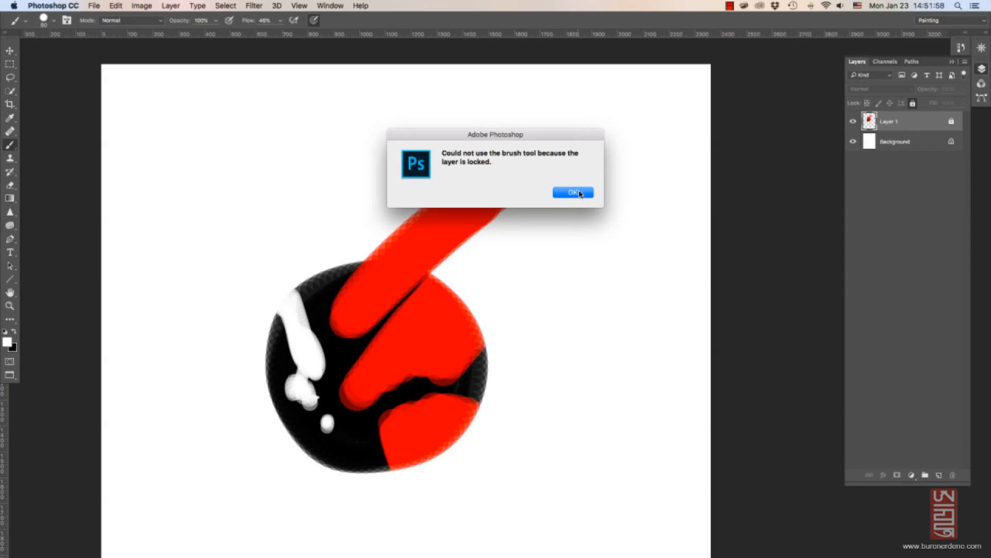
pyautogui.click(579, 193)
# Hide and show Layer 1 again, and remove its full lock.
pyautogui.click(852, 122)
pyautogui.click(853, 122)
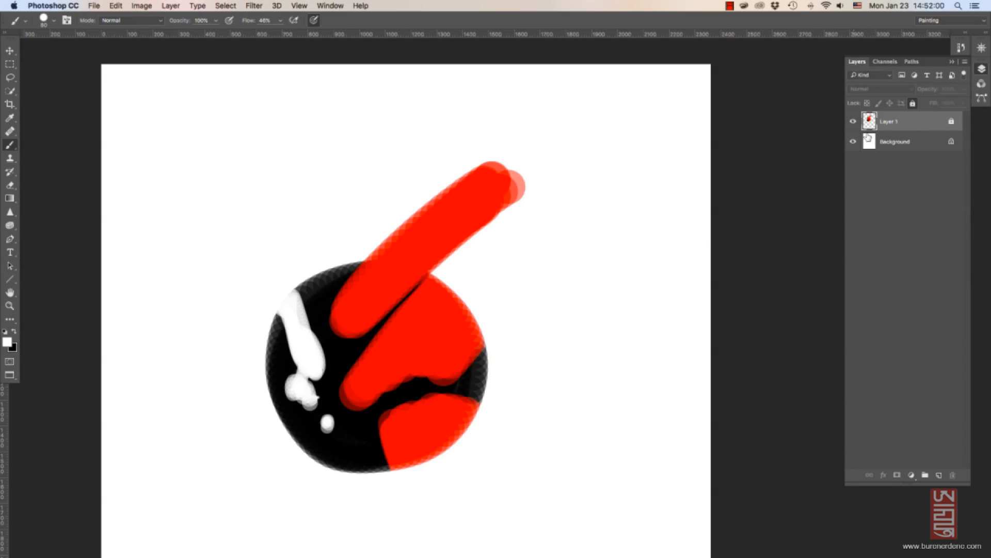
pyautogui.click(913, 104)
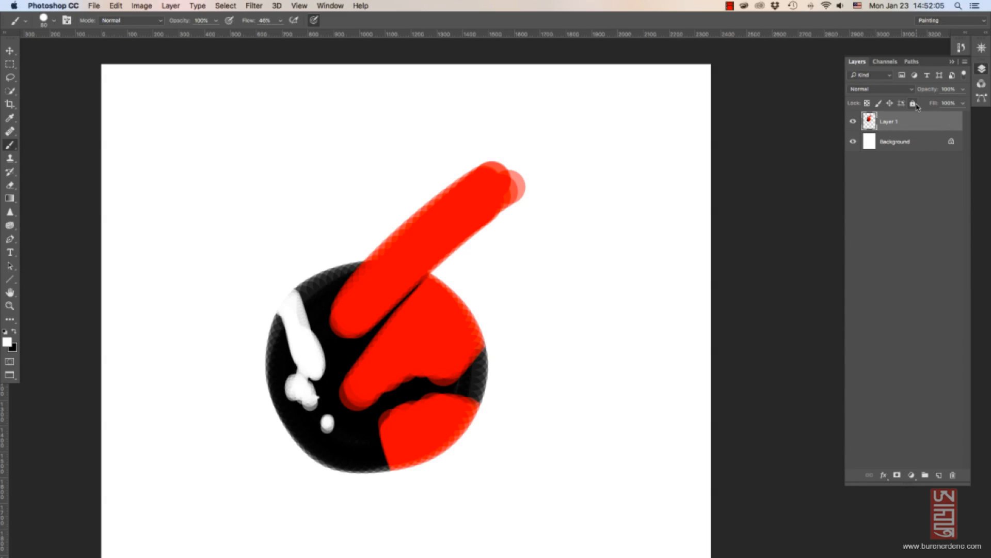
# Lock Layer 1's transparent pixels, paint a white stroke across the red area, and switch to a black brush with an adjusted size.
pyautogui.click(868, 104)
pyautogui.moveTo(454, 230)
pyautogui.mouseDown()
pyautogui.moveTo(475, 206)
pyautogui.moveTo(509, 225)
pyautogui.moveTo(477, 200)
pyautogui.moveTo(483, 221)
pyautogui.moveTo(502, 209)
pyautogui.moveTo(413, 276)
pyautogui.moveTo(377, 347)
pyautogui.moveTo(455, 289)
pyautogui.mouseUp()
pyautogui.press('x')
pyautogui.press(']')
pyautogui.press(']')
pyautogui.press(']')
pyautogui.press(']')
pyautogui.press(']')
pyautogui.press(']')
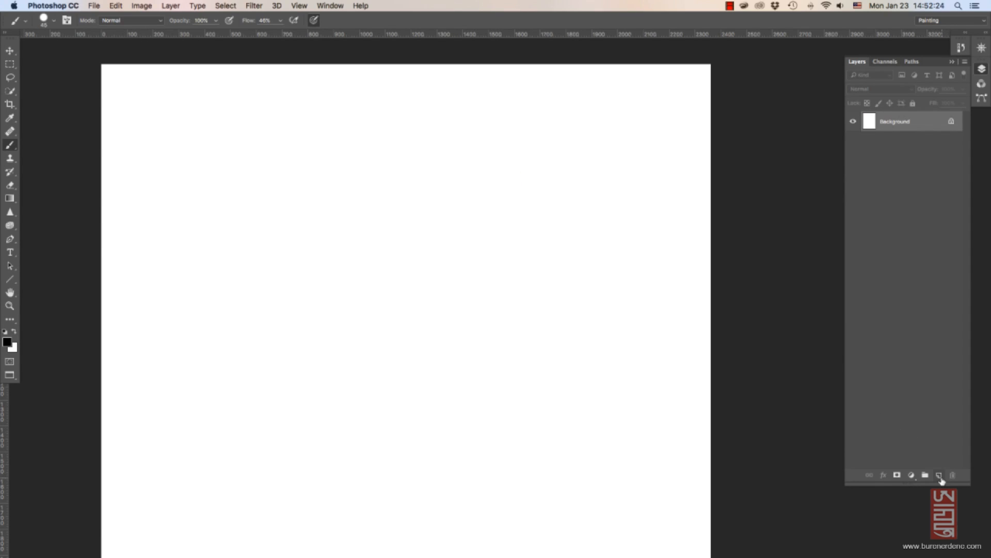
# Add three empty layers above the Background.
pyautogui.click(940, 476)
pyautogui.click(939, 476)
pyautogui.click(939, 476)
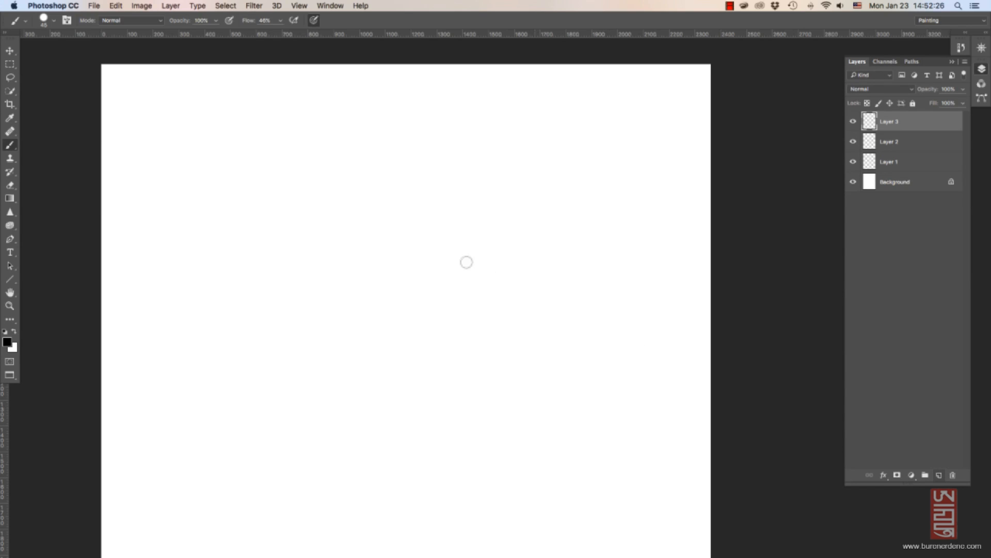
# Create a wide red-filled rectangle on Layer 3 in the upper middle of the canvas and deselect it.
pyautogui.press('m')
pyautogui.moveTo(316, 145); pyautogui.dragTo(544, 277)
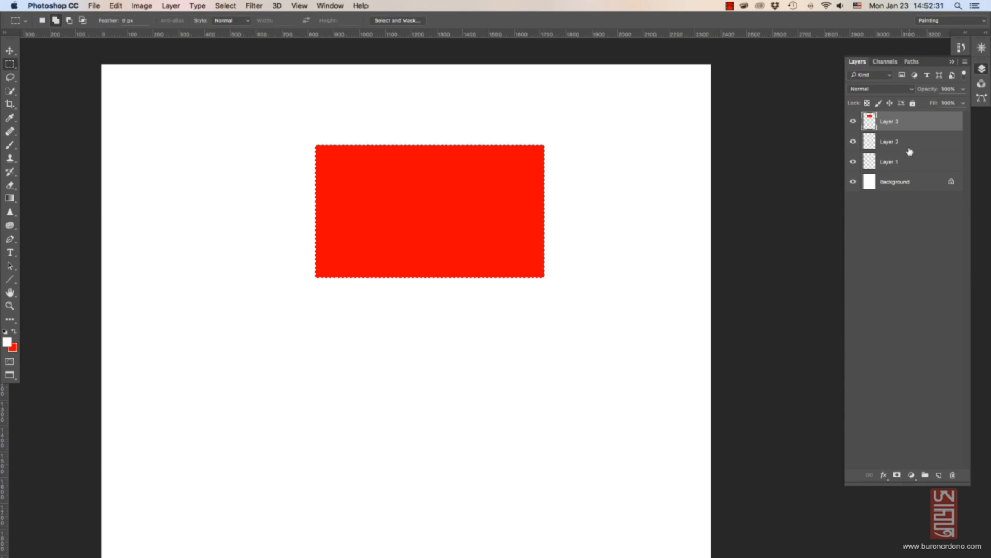
pyautogui.press('super+d')
# Create a black-filled rectangle on Layer 2 just below the red rectangle's lower-right part, and make Layer 1 active.
pyautogui.click(910, 146)
pyautogui.press('d')
pyautogui.moveTo(446, 282); pyautogui.dragTo(579, 395)
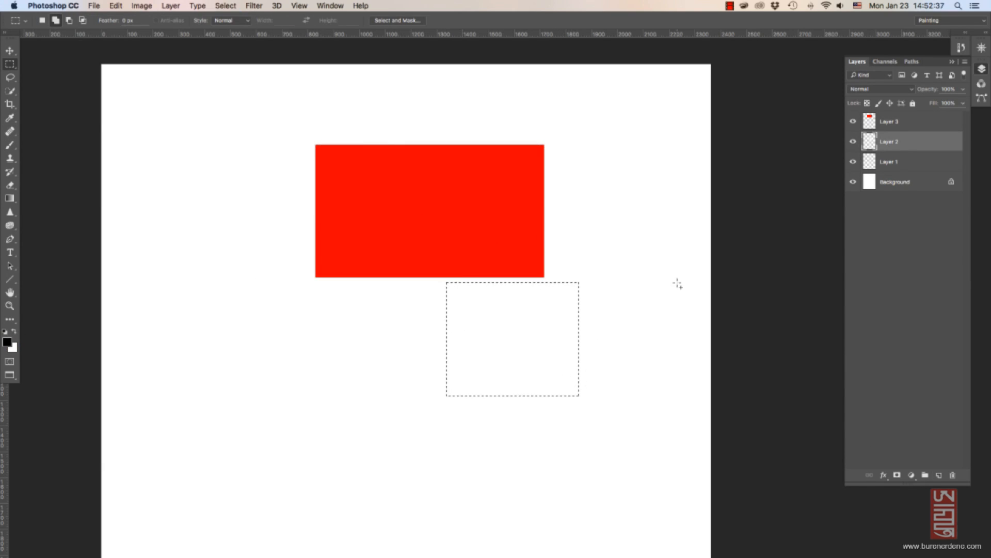
pyautogui.press('x')
pyautogui.press('super+BackSpace')
pyautogui.press('super+d')
pyautogui.click(905, 162)
pyautogui.click(7, 342)
pyautogui.click(436, 232)
pyautogui.click(528, 178)
pyautogui.moveTo(354, 301); pyautogui.dragTo(484, 433)
pyautogui.press('super+d')
# Create a blue-filled rectangle on Layer 1, overlapping the black rectangle's lower-left corner, and deselect it.
pyautogui.moveTo(346, 343); pyautogui.dragTo(499, 445)
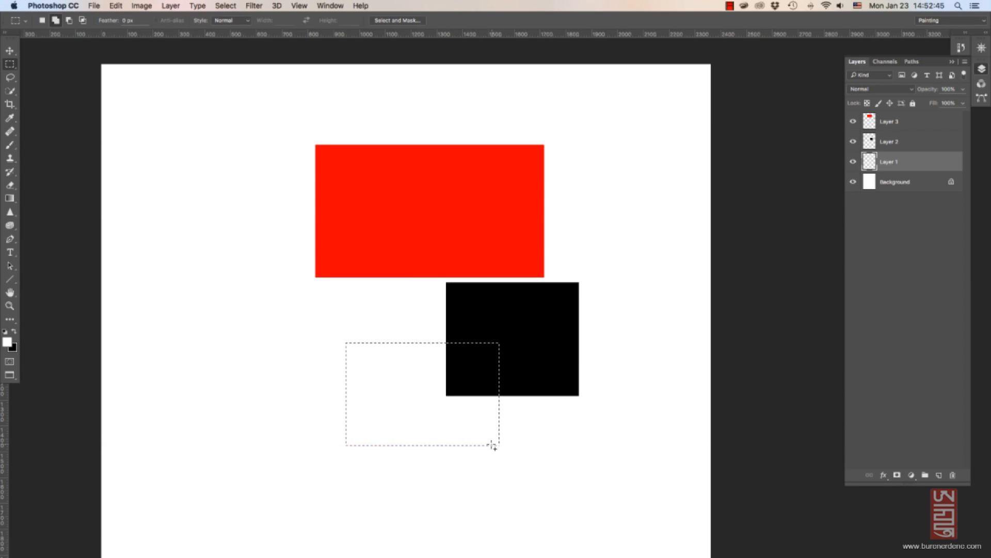
pyautogui.press('super+BackSpace')
pyautogui.click(13, 348)
pyautogui.click(438, 231)
pyautogui.click(426, 185)
pyautogui.click(529, 178)
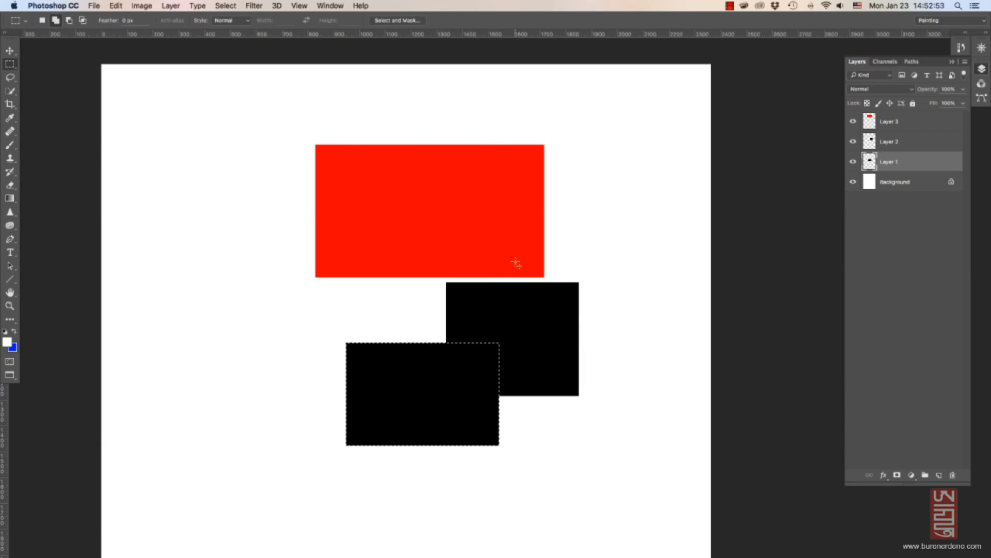
pyautogui.press('super+BackSpace')
pyautogui.press('super+d')
# Move the blue rectangle left, clear of the black rectangle.
pyautogui.press('v')
pyautogui.moveTo(442, 383); pyautogui.dragTo(336, 374)
pyautogui.moveTo(568, 345)
pyautogui.mouseDown()
pyautogui.moveTo(589, 367)
pyautogui.moveTo(563, 357)
pyautogui.mouseUp()
# Select Layer 3, Layer 2 and Layer 1 in turn to review the stacking order of the rectangles.
pyautogui.click(907, 124)
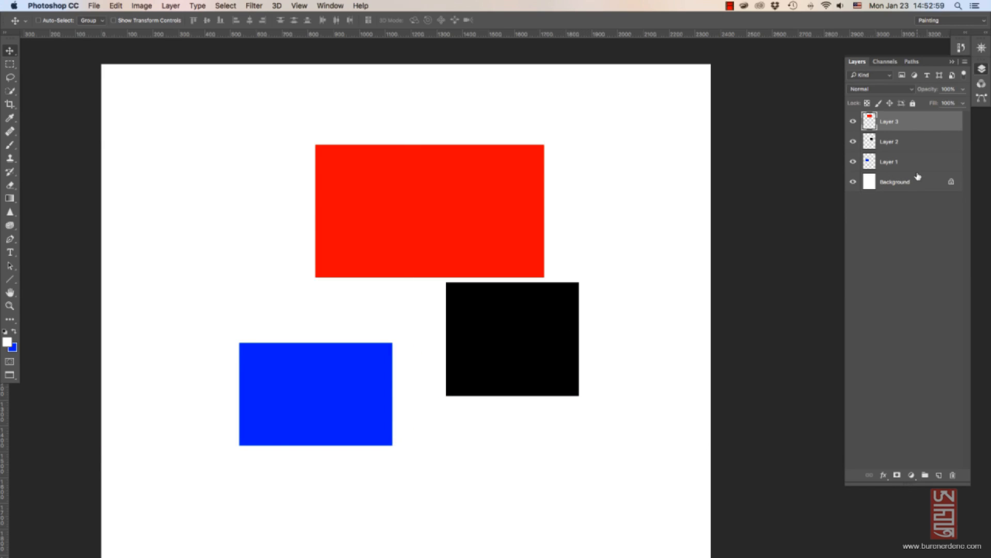
pyautogui.click(903, 145)
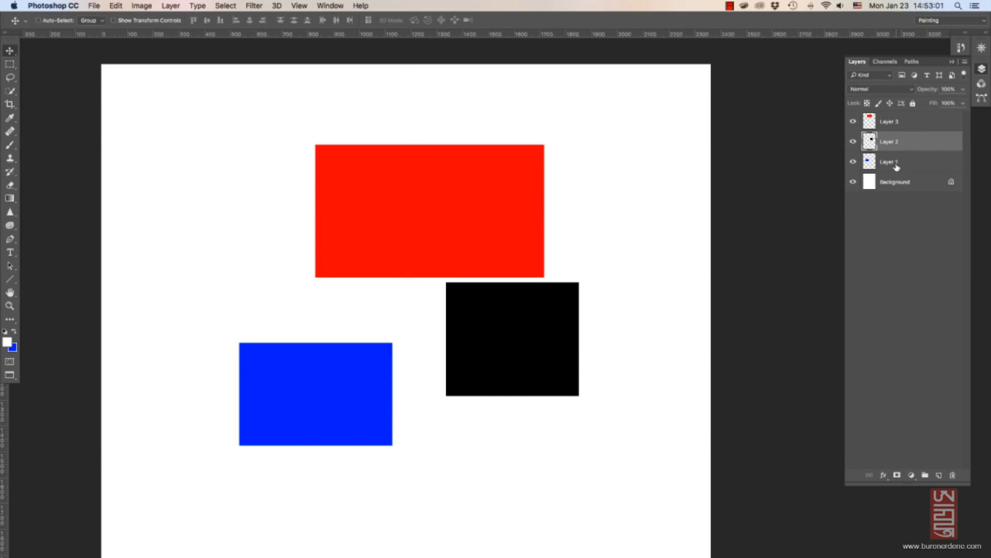
pyautogui.click(896, 167)
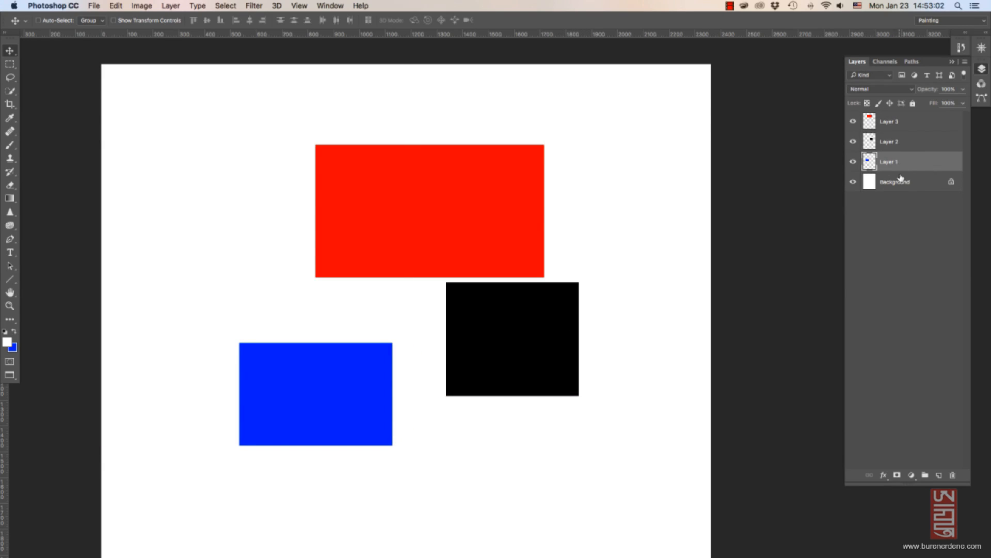
# Rename Layer 3 as top, Layer 2 as middle and Layer 1 as bottom.
pyautogui.click(904, 126)
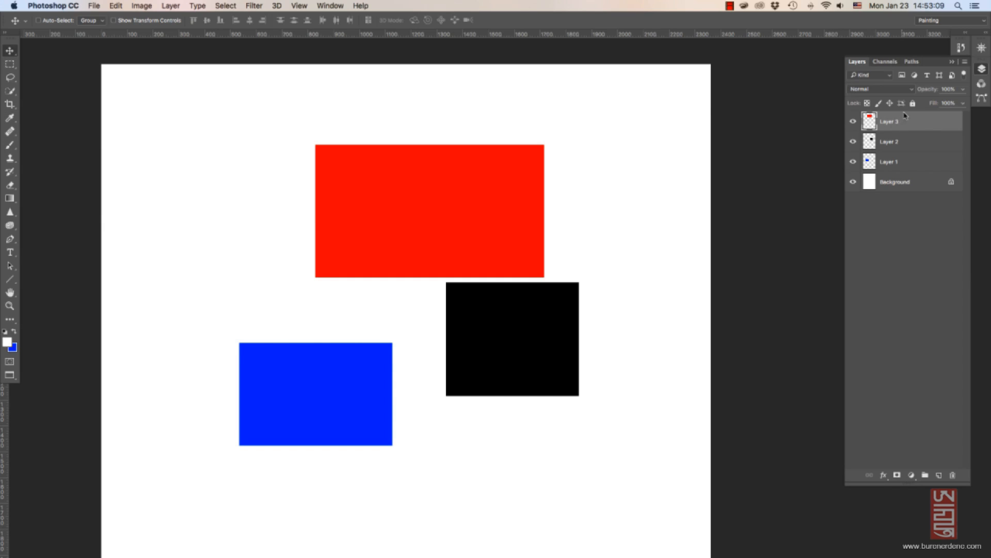
pyautogui.doubleClick(897, 129)
pyautogui.write('r')
pyautogui.press('Tab')
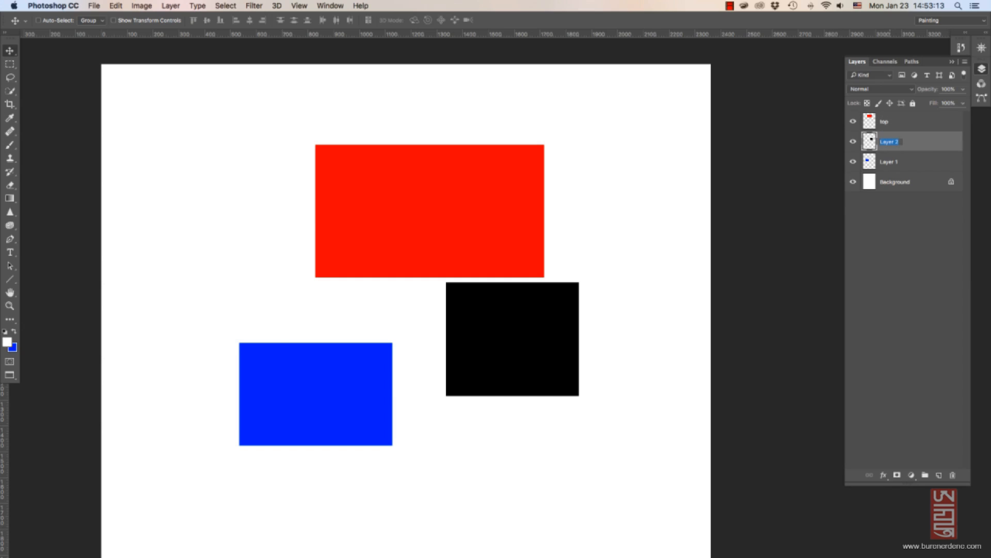
pyautogui.write('middle')
pyautogui.press('Return')
pyautogui.press('Tab')
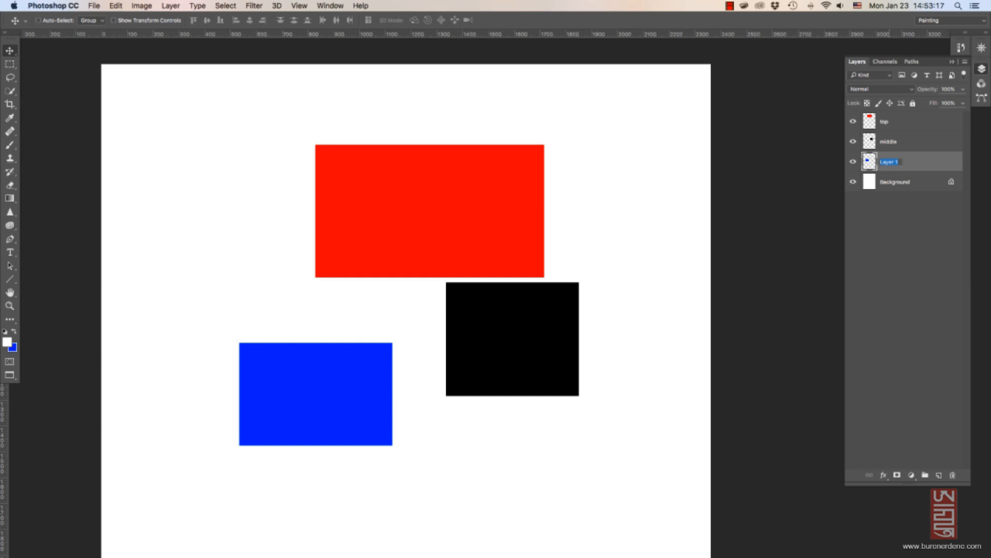
pyautogui.write('bottom')
pyautogui.press('Return')
# Move the blue and black rectangles up so they overlap each other and the red rectangle's lower part.
pyautogui.moveTo(383, 363); pyautogui.dragTo(549, 256)
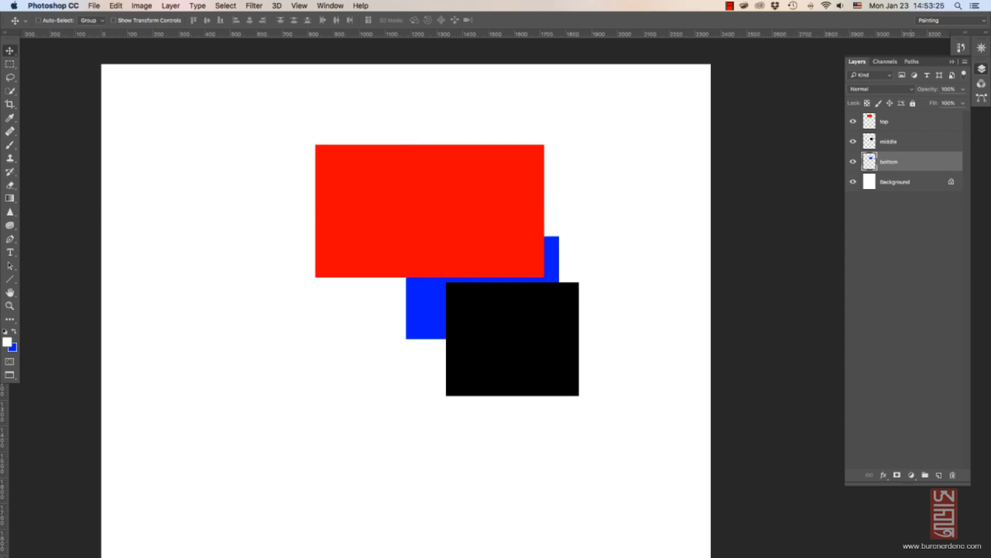
pyautogui.click(910, 142)
pyautogui.moveTo(549, 345); pyautogui.dragTo(461, 255)
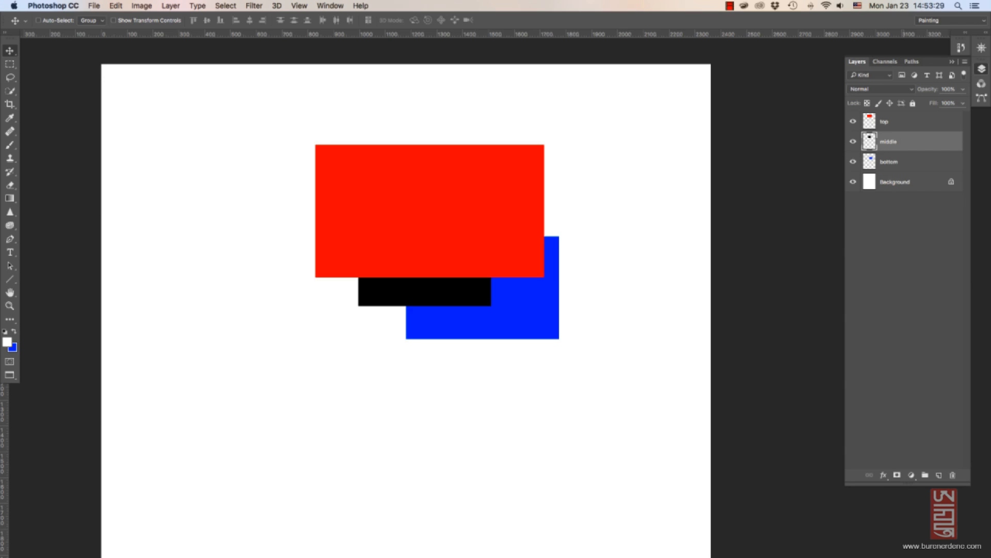
# Step the active layer through top, middle and bottom, ending on the top layer.
pyautogui.click(904, 122)
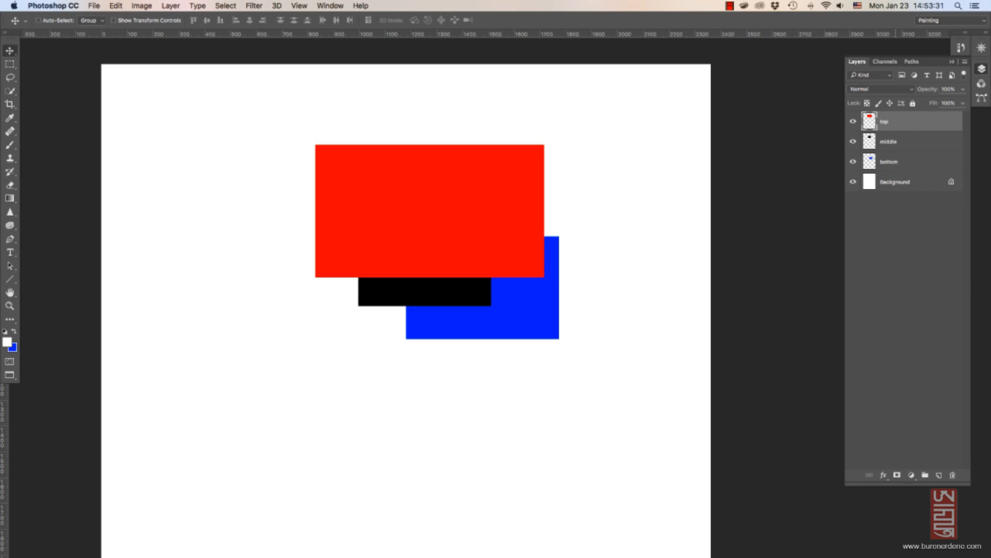
pyautogui.moveTo(885, 122)
pyautogui.mouseDown()
pyautogui.moveTo(888, 170)
pyautogui.moveTo(888, 122)
pyautogui.moveTo(888, 169)
pyautogui.moveTo(883, 135)
pyautogui.mouseUp()
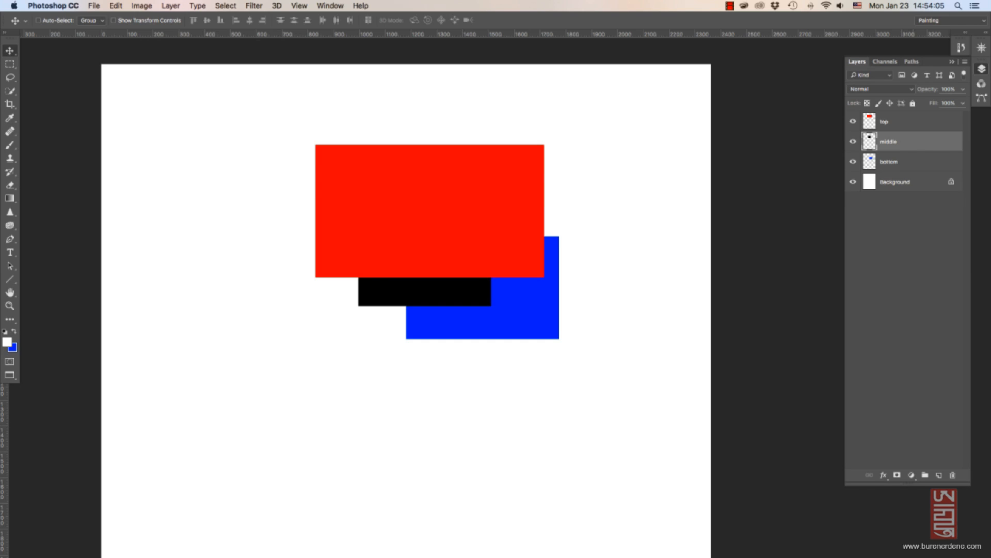
pyautogui.hotkey('alt', '[')
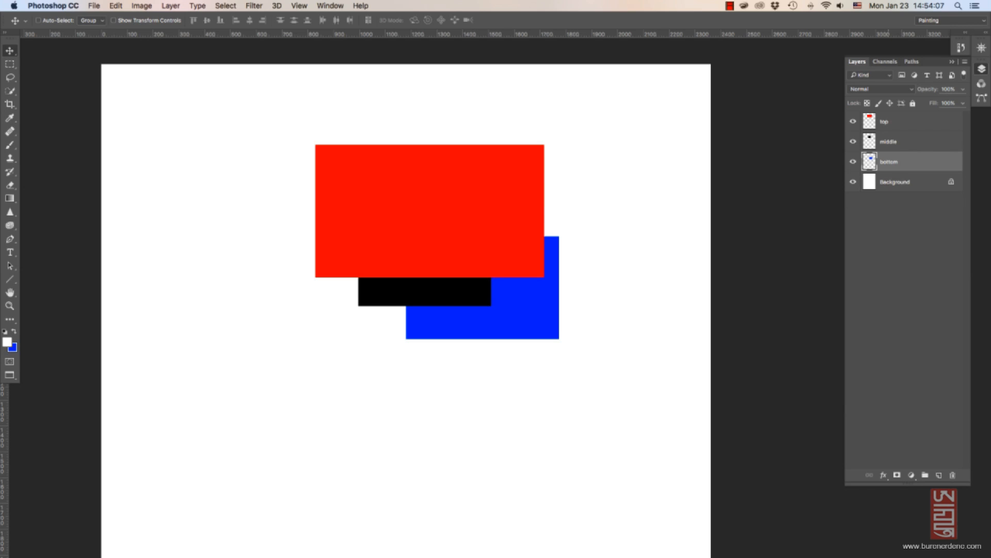
pyautogui.hotkey('alt', '.')
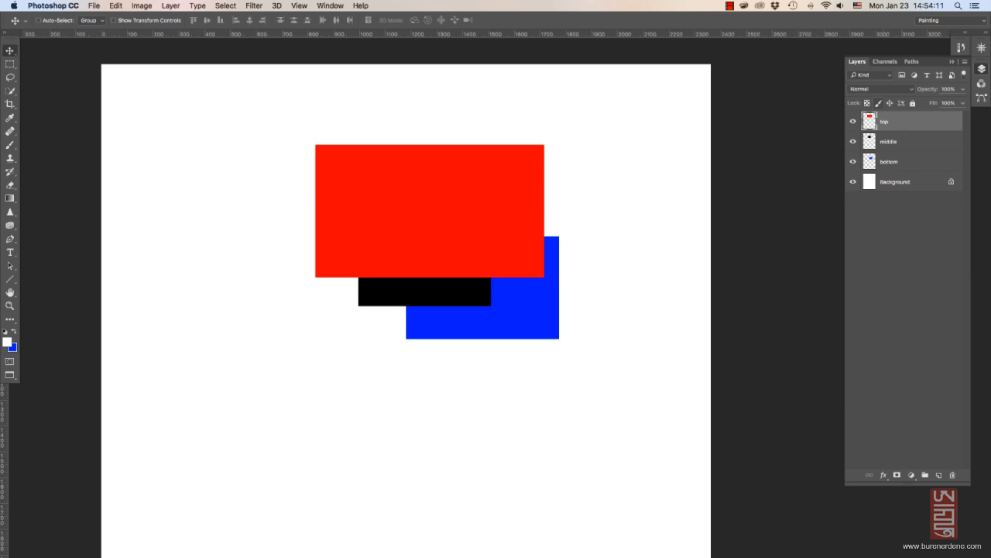
pyautogui.hotkey('alt', '[')
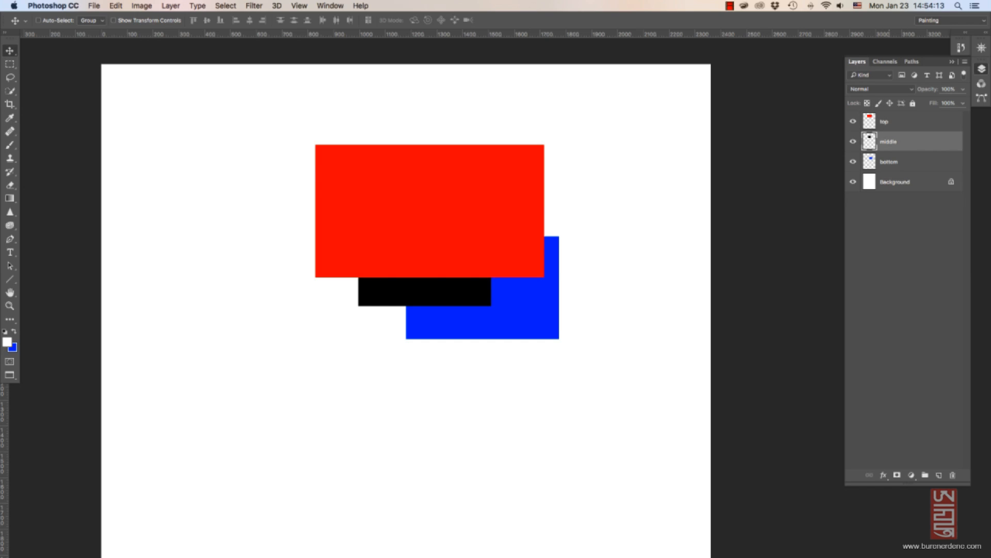
pyautogui.hotkey('alt', ']')
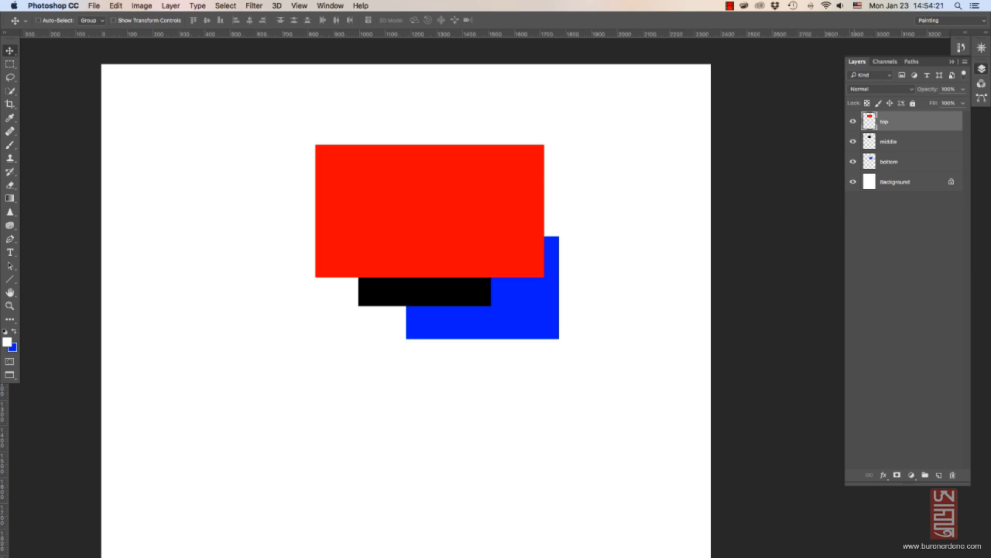
# Hide the middle and bottom layers.
pyautogui.moveTo(853, 142); pyautogui.dragTo(853, 162)
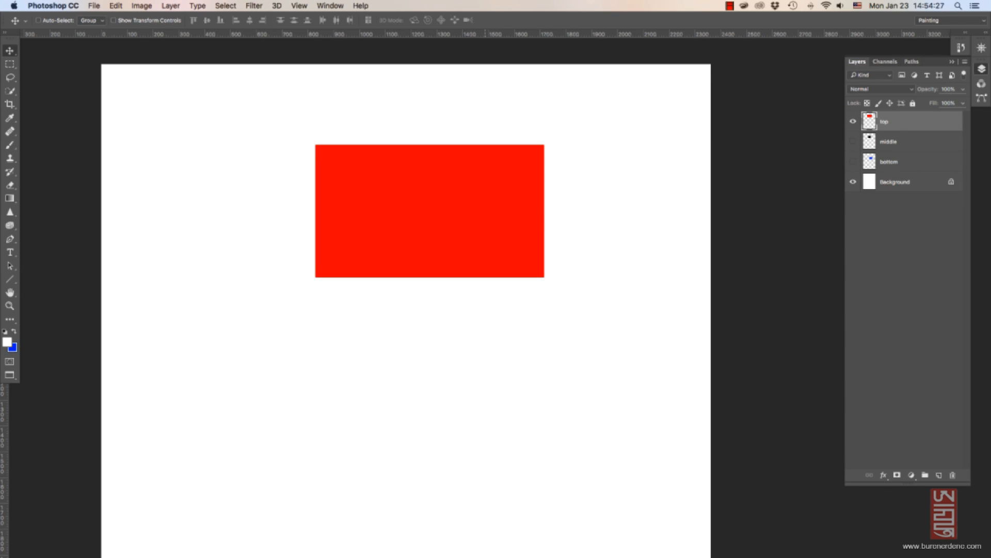
# Make five offset copies of the top layer's red rectangle and shift the four uppermost copies together slightly right and down.
pyautogui.moveTo(489, 168); pyautogui.dragTo(555, 297)
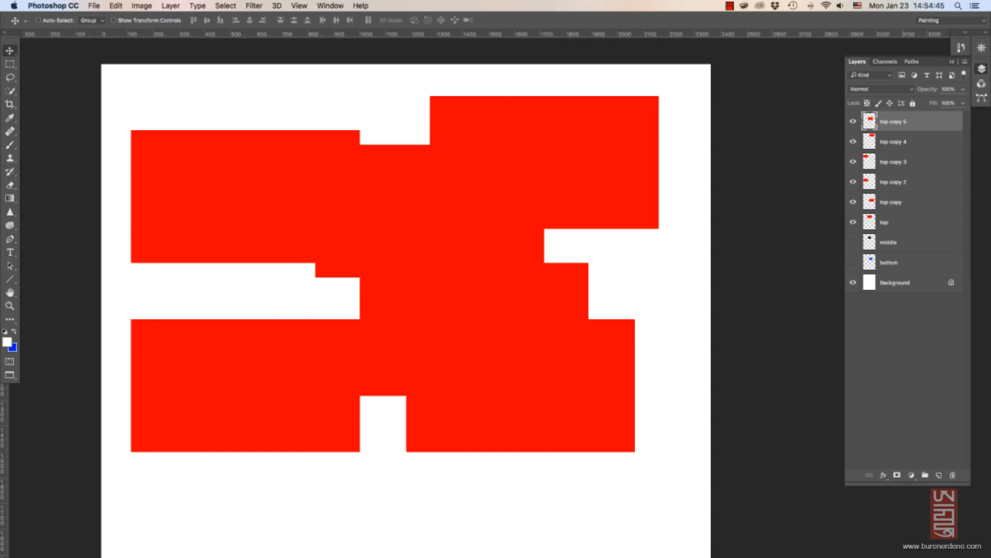
pyautogui.hotkey('alt', 'shift', '[')
pyautogui.hotkey('alt', 'shift', '[')
pyautogui.hotkey('alt', 'shift', '[')
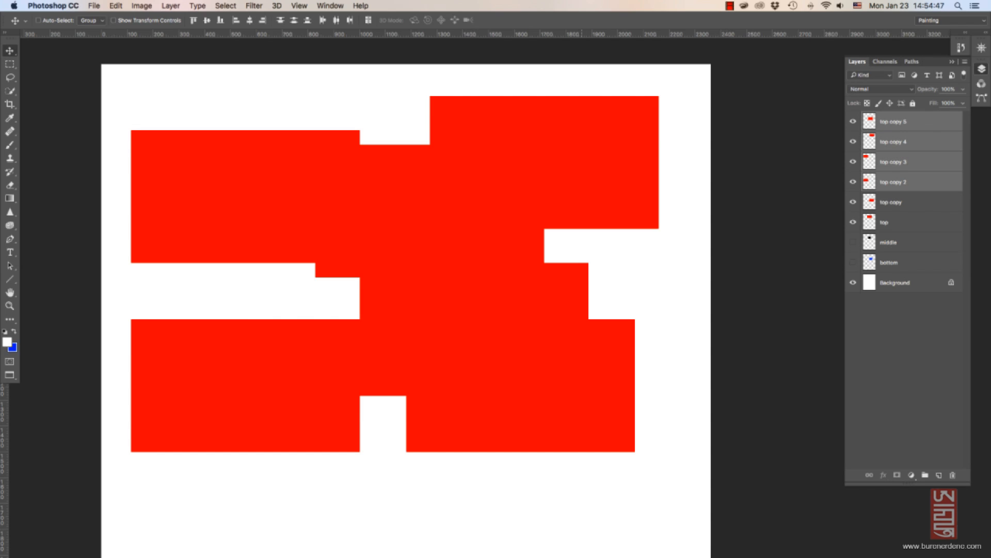
pyautogui.moveTo(597, 167); pyautogui.dragTo(624, 166)
# Move the top copy 4 and top copy 5 rectangles together up and slightly left.
pyautogui.click(898, 142)
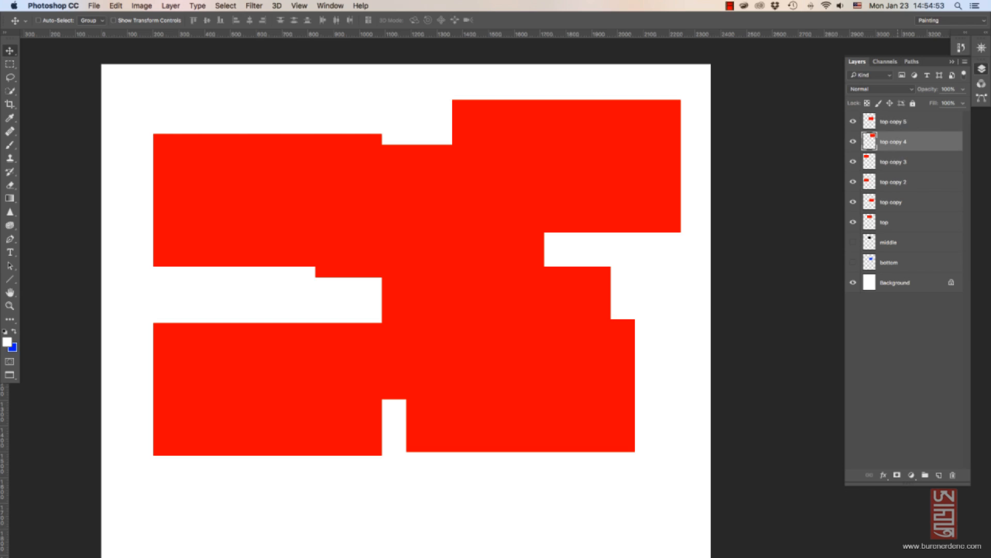
pyautogui.keyDown('shift'); pyautogui.click(900, 122); pyautogui.keyUp('shift')
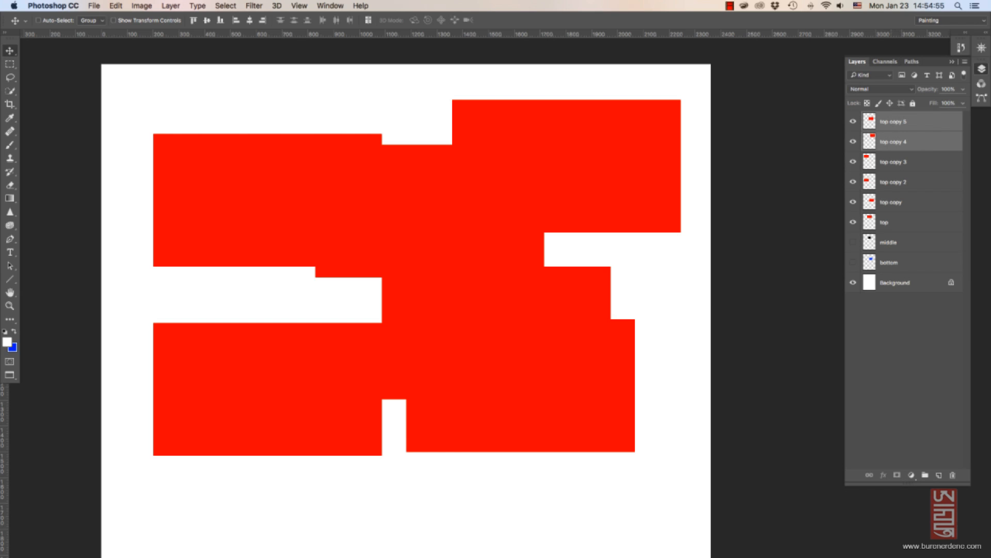
pyautogui.moveTo(618, 180); pyautogui.dragTo(608, 147)
pyautogui.press('Left')
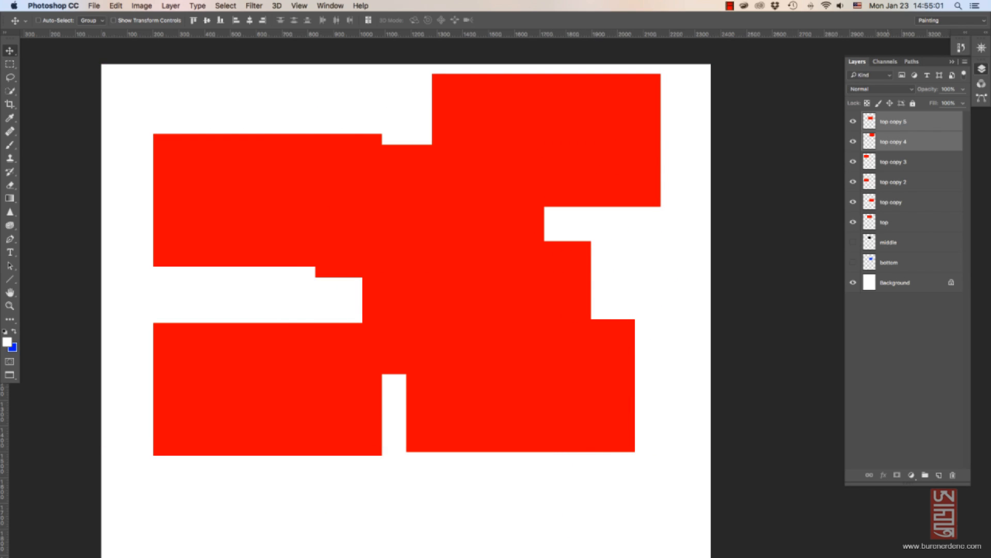
# Create an empty layer group above top copy 4 and move it directly below that layer in the stack.
pyautogui.click(897, 142)
pyautogui.keyDown('shift'); pyautogui.click(896, 122); pyautogui.keyUp('shift')
pyautogui.click(894, 162)
pyautogui.click(893, 122)
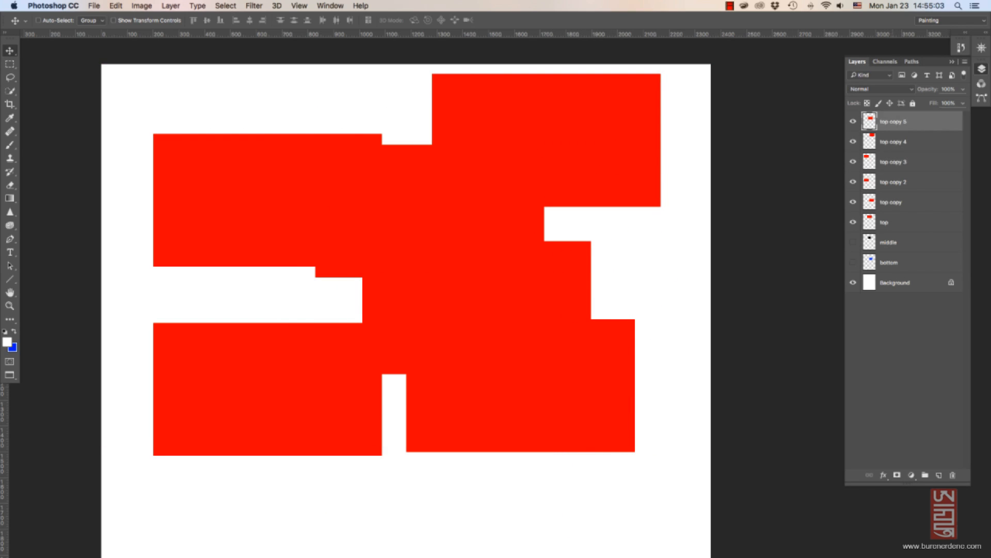
pyautogui.click(892, 142)
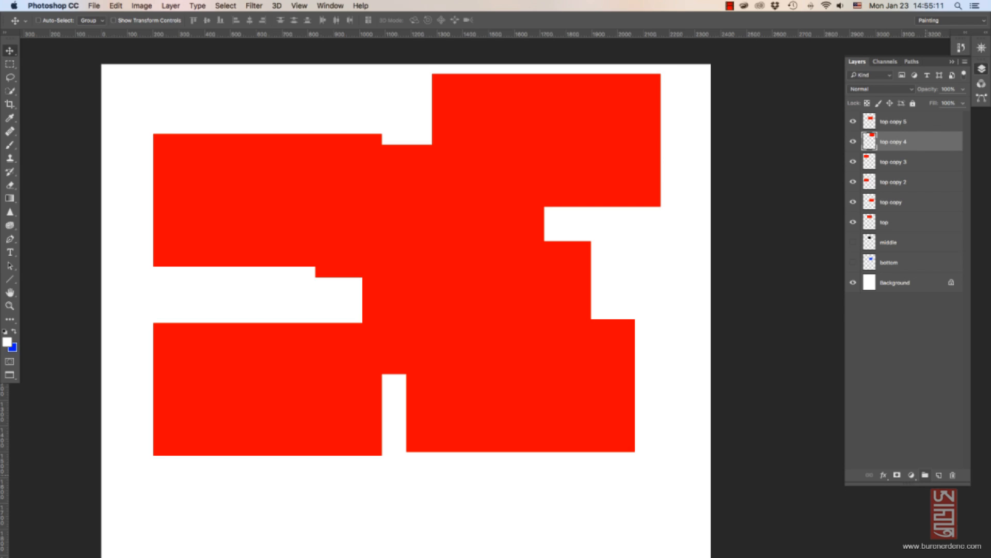
pyautogui.click(926, 475)
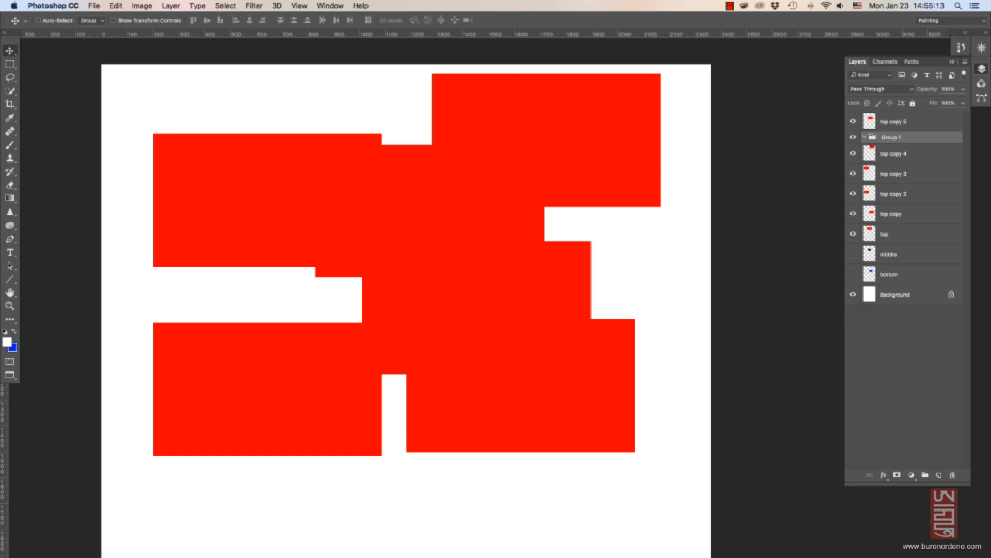
pyautogui.moveTo(903, 138); pyautogui.dragTo(898, 160)
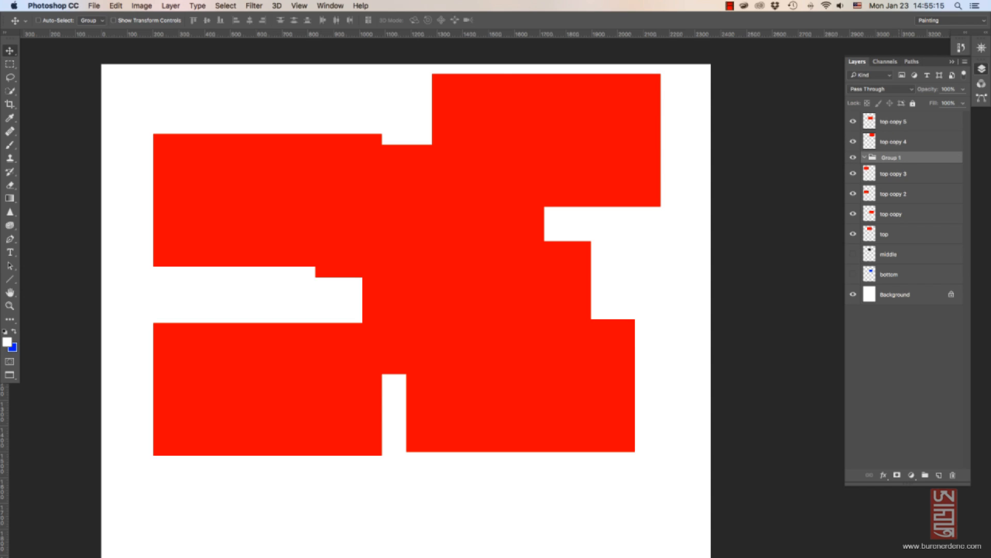
# Put the top copy 5 and top copy 4 layers inside Group 1.
pyautogui.click(900, 142)
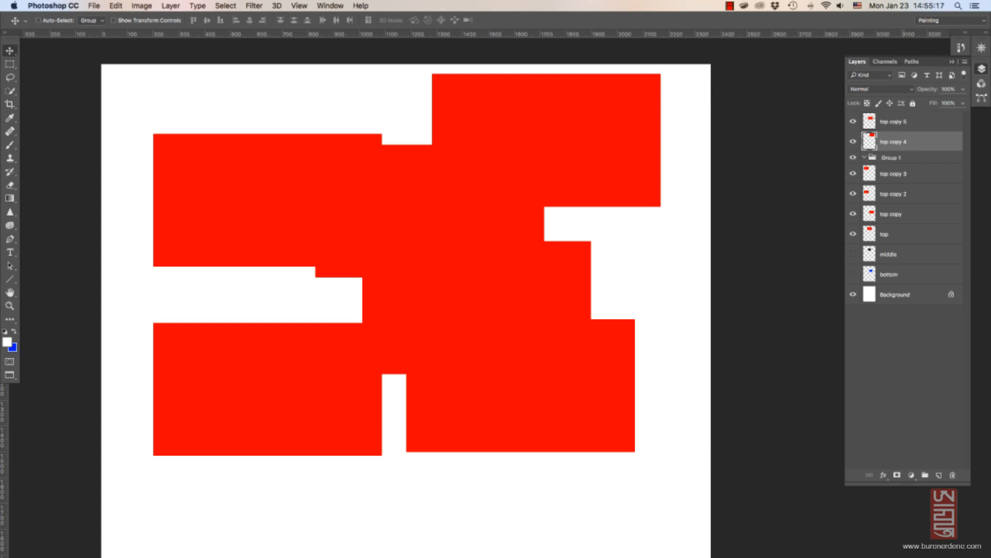
pyautogui.keyDown('shift'); pyautogui.click(904, 123); pyautogui.keyUp('shift')
pyautogui.moveTo(903, 122); pyautogui.dragTo(893, 157)
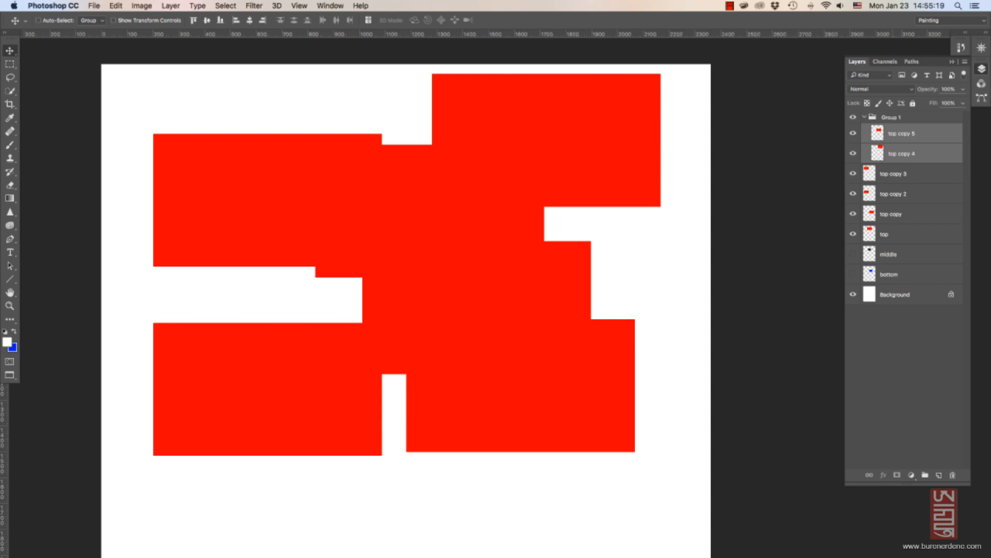
# Move top copy 5 alone slightly down and right, and move all of Group 1 left and down.
pyautogui.click(897, 117)
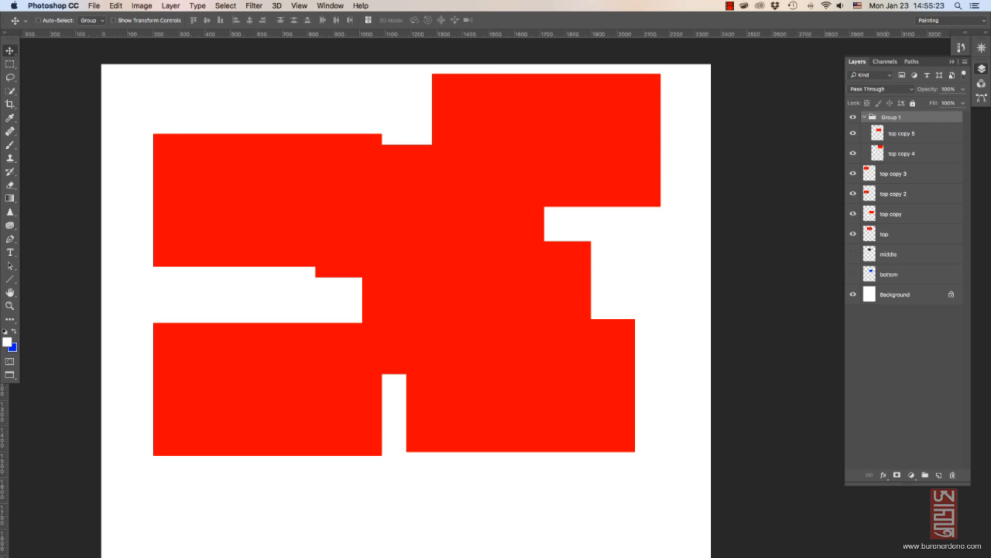
pyautogui.click(886, 134)
pyautogui.moveTo(579, 275); pyautogui.dragTo(600, 297)
pyautogui.click(907, 117)
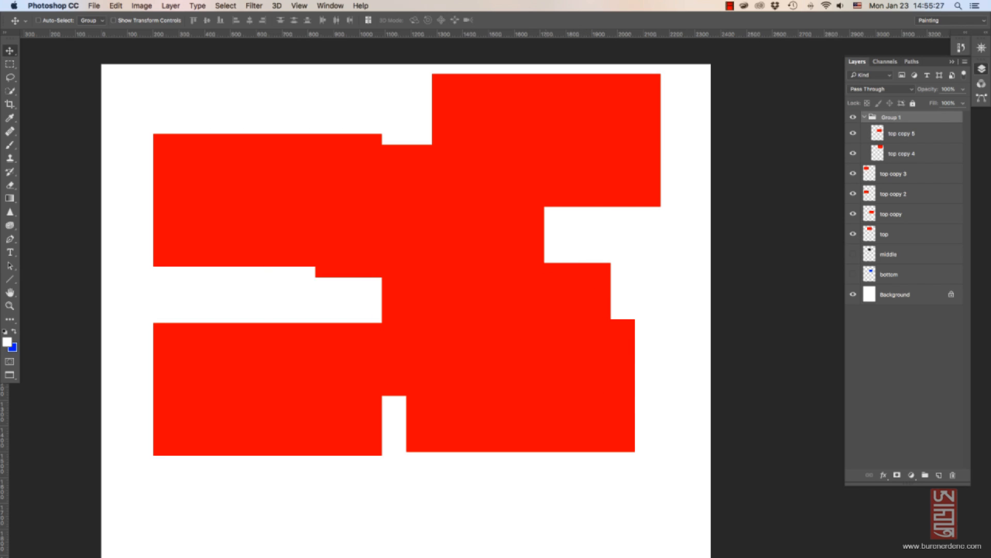
pyautogui.moveTo(571, 152); pyautogui.dragTo(472, 209)
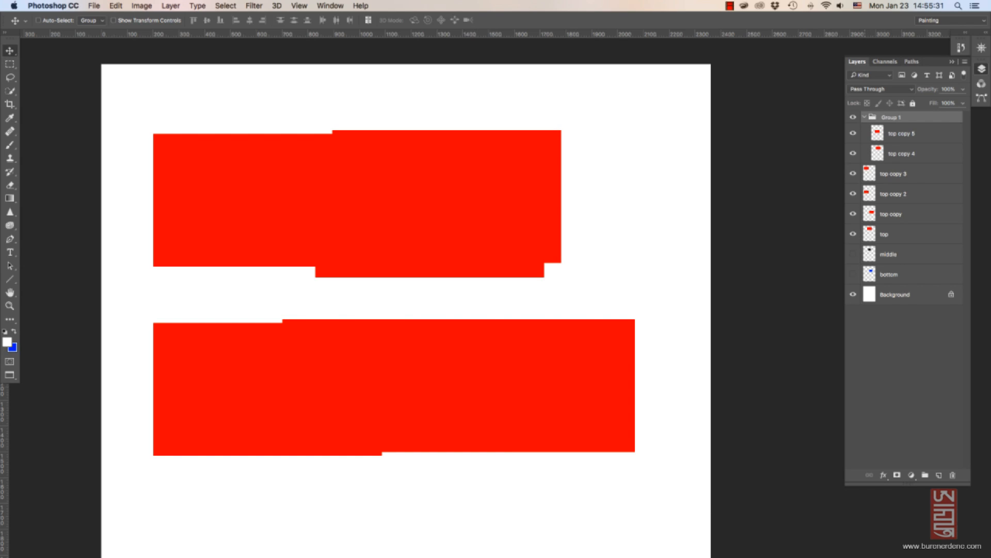
# Collapse Group 1, show the middle and bottom layers, and group them with the top layer.
pyautogui.click(864, 117)
pyautogui.click(894, 134)
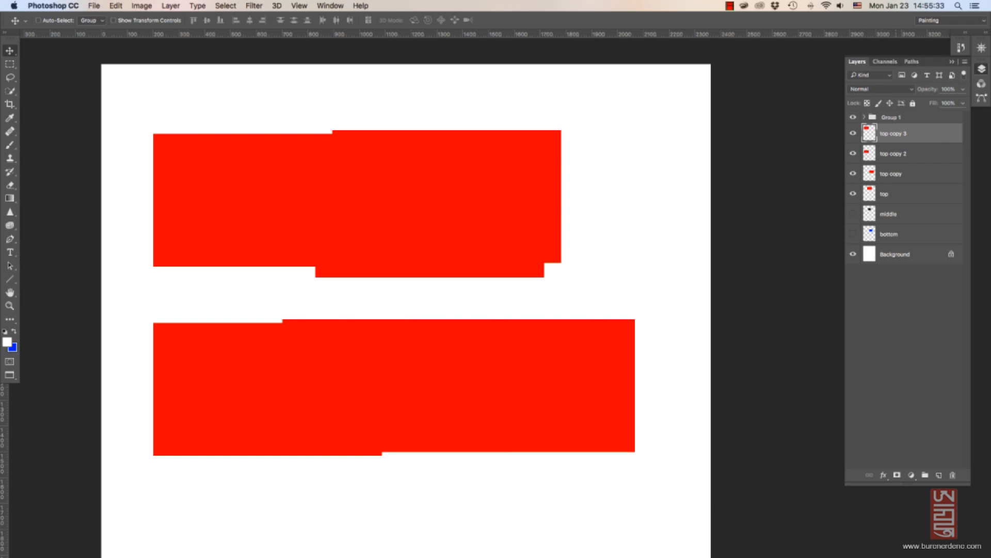
pyautogui.click(894, 194)
pyautogui.moveTo(852, 214); pyautogui.dragTo(852, 234)
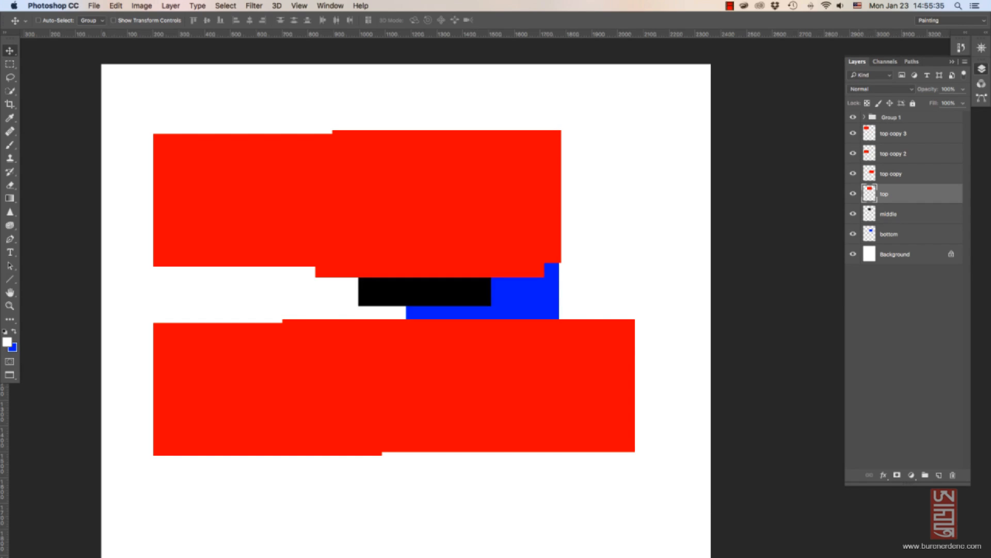
pyautogui.keyDown('shift'); pyautogui.click(896, 235); pyautogui.keyUp('shift')
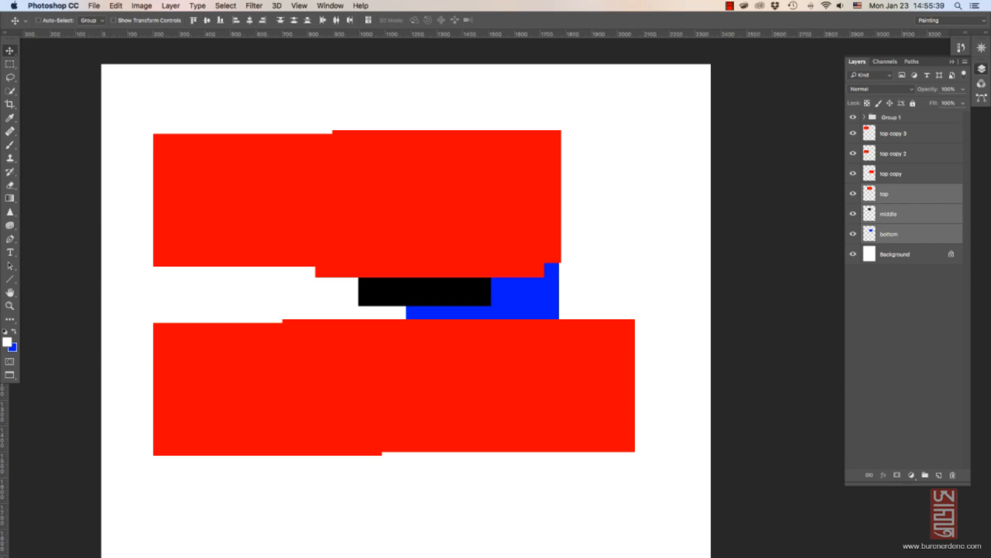
pyautogui.press('super+g')
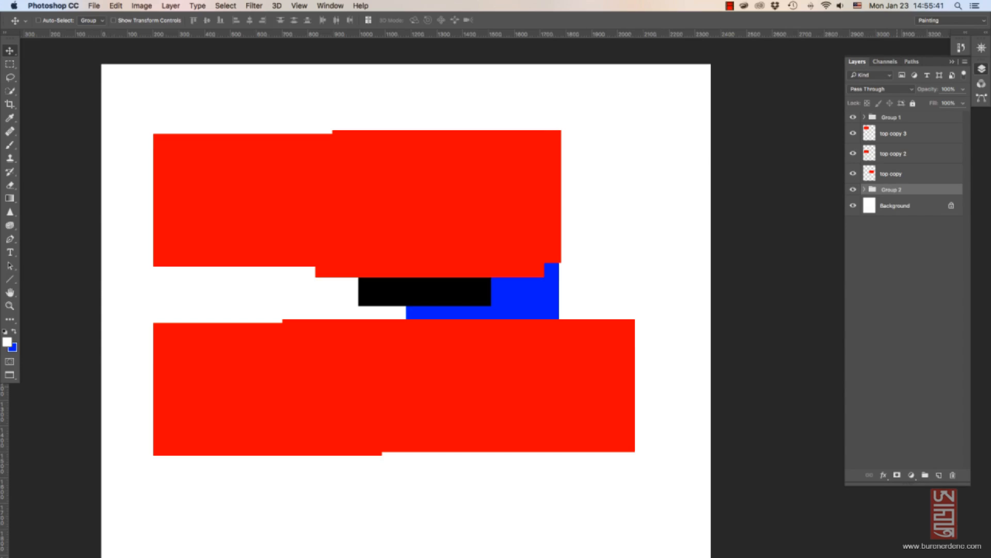
# Bring Group 2 to the front, shifting its rectangles down and right, and hide Group 1.
pyautogui.press('super+shift+bracketright')
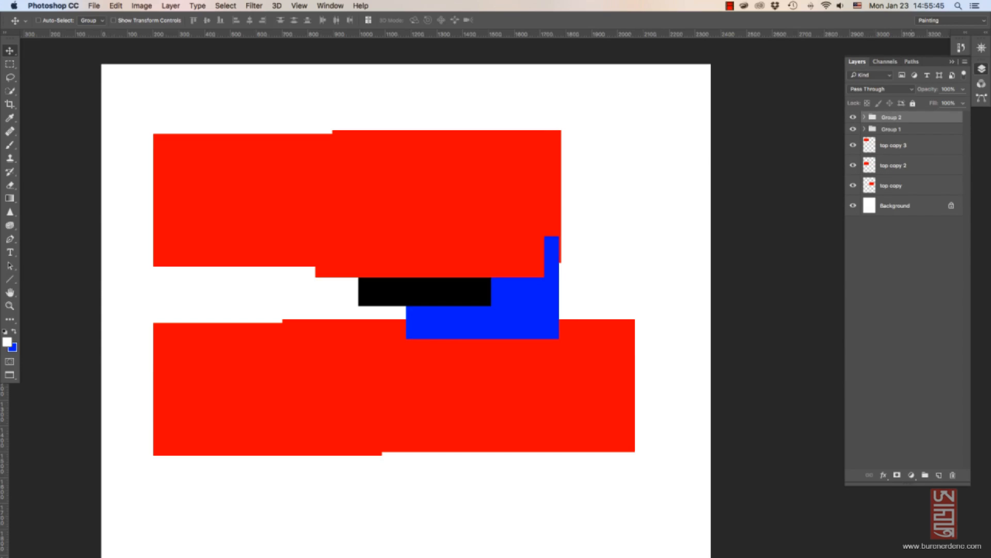
pyautogui.moveTo(547, 286); pyautogui.dragTo(620, 364)
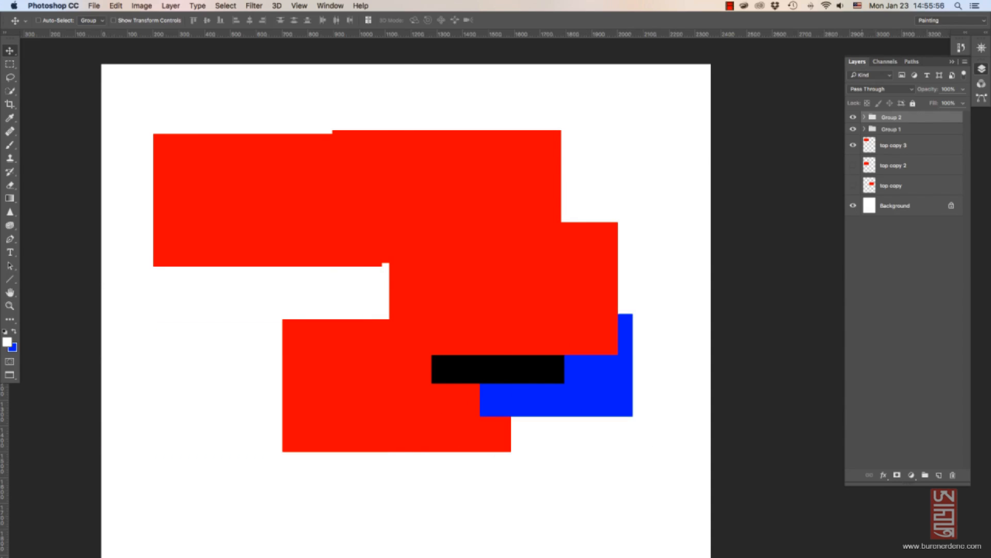
pyautogui.click(853, 129)
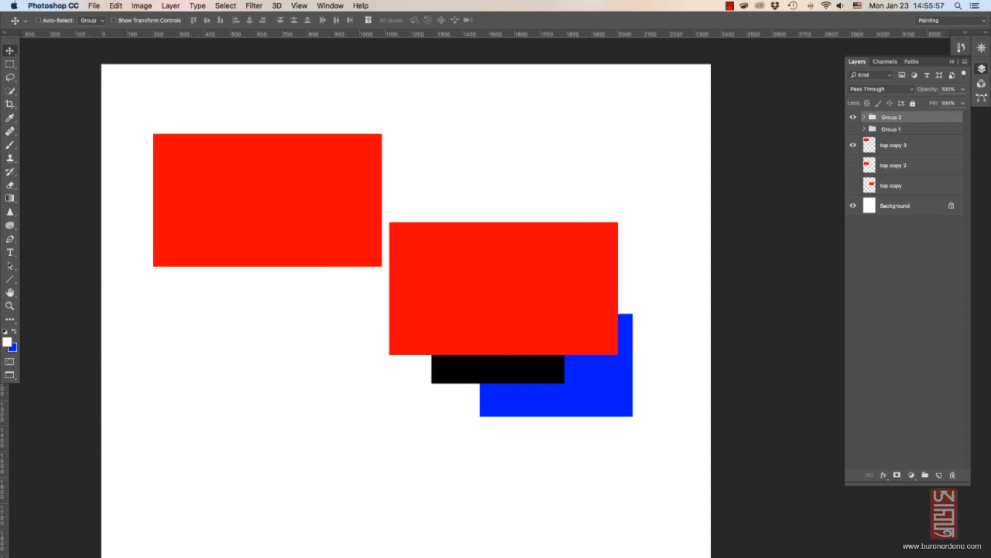
# Lower the opacity of Group 2 and of the top layer inside it to roughly half.
pyautogui.click(963, 90)
pyautogui.moveTo(964, 102); pyautogui.dragTo(942, 101)
pyautogui.click(865, 117)
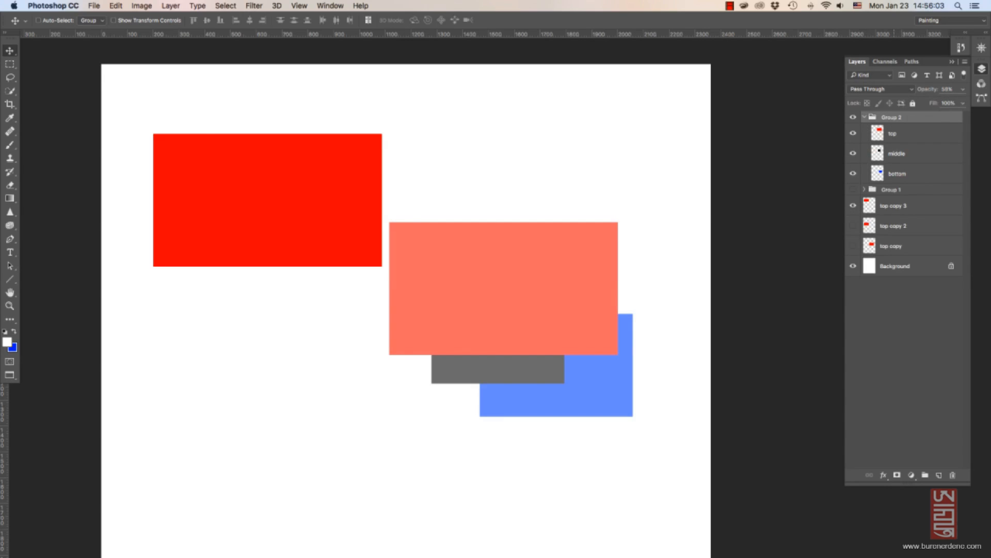
pyautogui.click(911, 133)
pyautogui.click(963, 89)
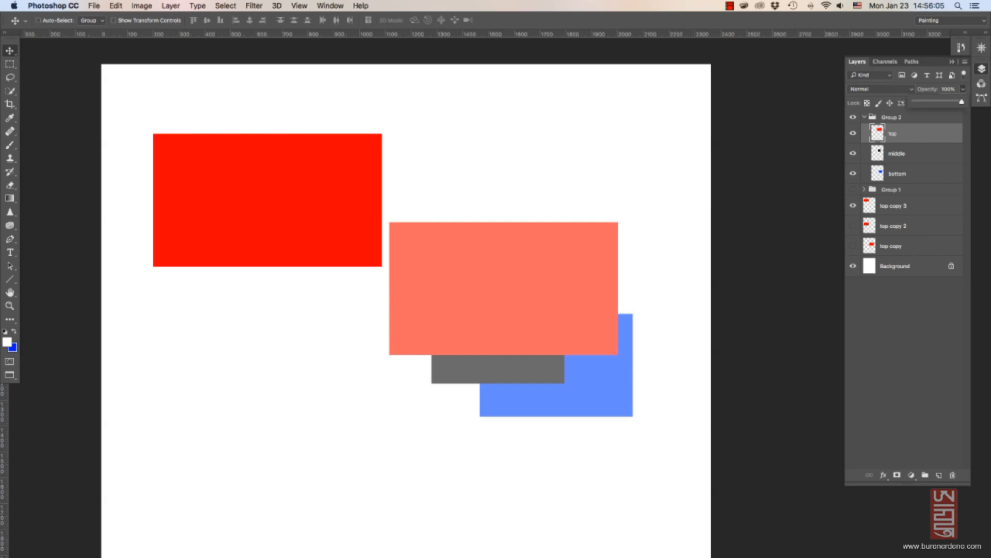
pyautogui.moveTo(961, 102); pyautogui.dragTo(930, 102)
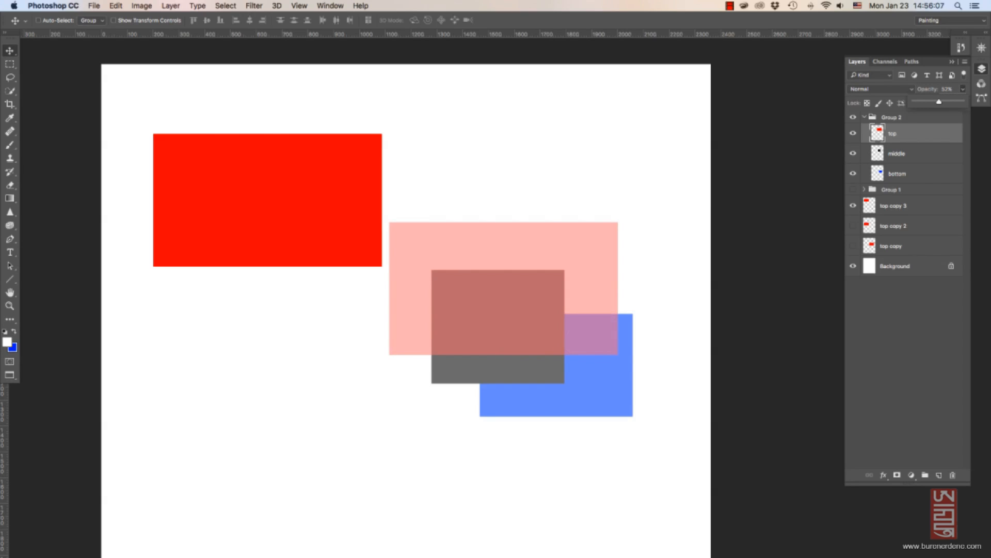
# Restore the top layer and Group 2 to 100% opacity, keeping the middle layer at 100%.
pyautogui.click(910, 154)
pyautogui.click(963, 89)
pyautogui.moveTo(961, 102)
pyautogui.mouseDown()
pyautogui.moveTo(927, 102)
pyautogui.moveTo(963, 102)
pyautogui.mouseUp()
pyautogui.click(911, 134)
pyautogui.click(963, 89)
pyautogui.click(892, 118)
pyautogui.click(865, 117)
pyautogui.click(963, 90)
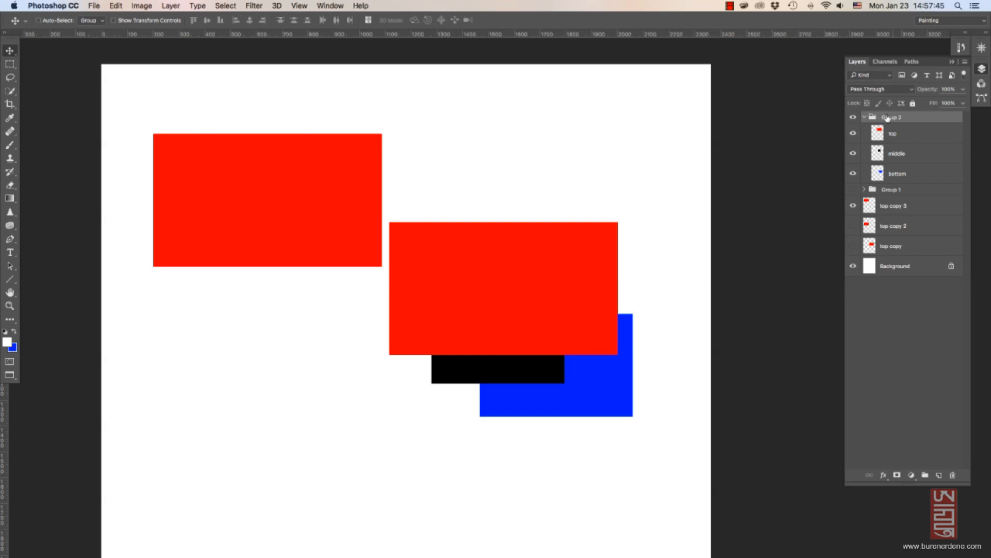
# Ungroup the layers of Group 2 and undo the ungrouping.
pyautogui.click(864, 117)
pyautogui.click(864, 118)
pyautogui.rightClick(900, 119)
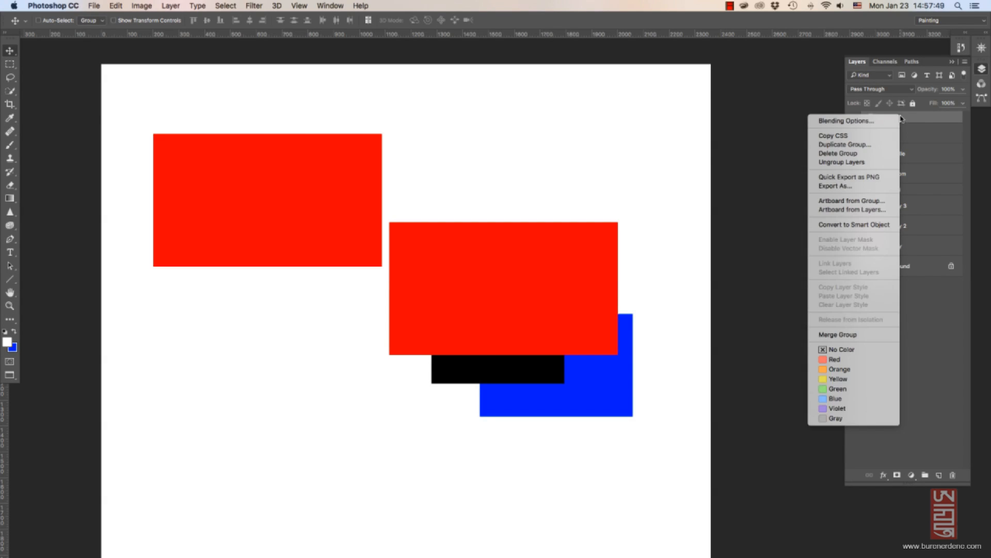
pyautogui.click(864, 163)
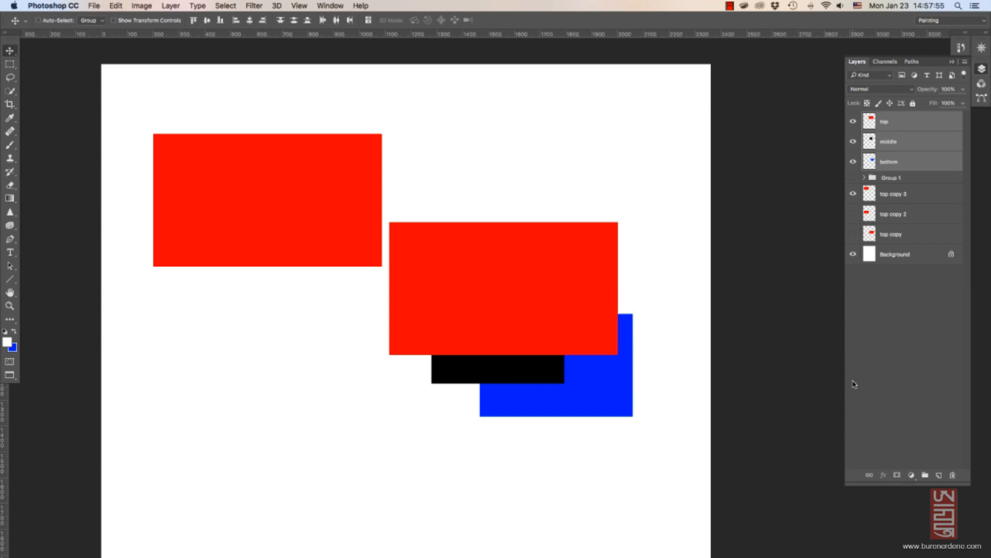
pyautogui.press('super+z')
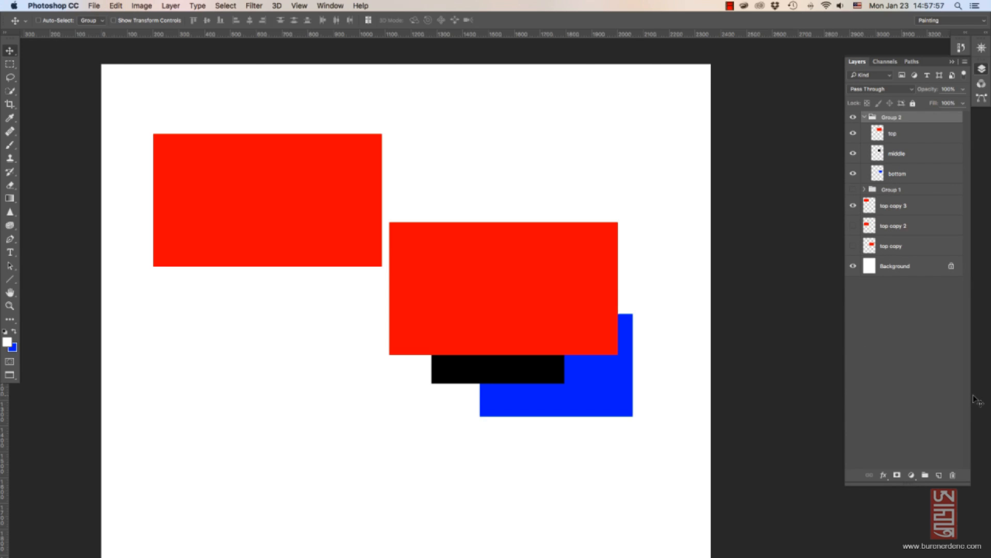
# Collapse Group 2 and briefly expand Group 1 to view its layers, leaving both groups collapsed.
pyautogui.click(864, 117)
pyautogui.click(864, 129)
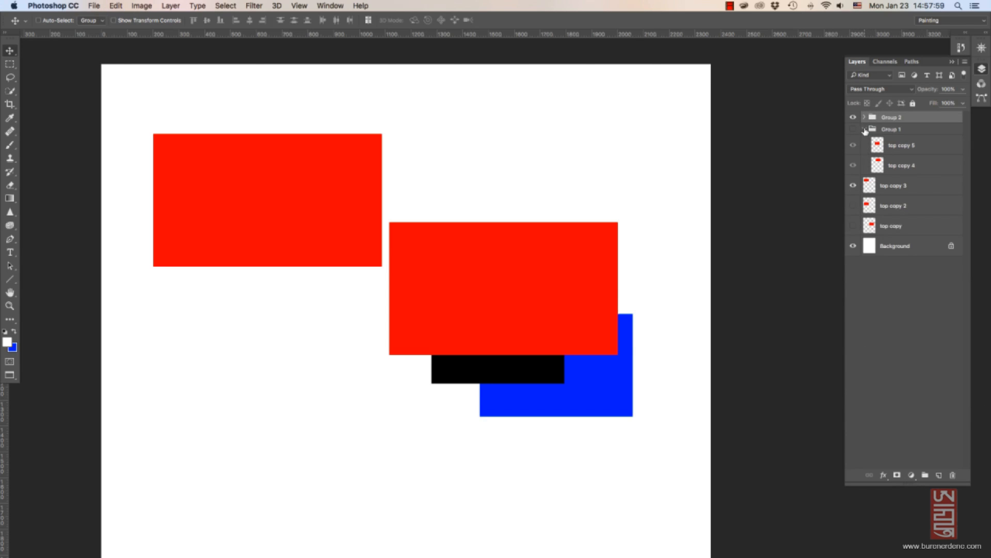
pyautogui.click(864, 129)
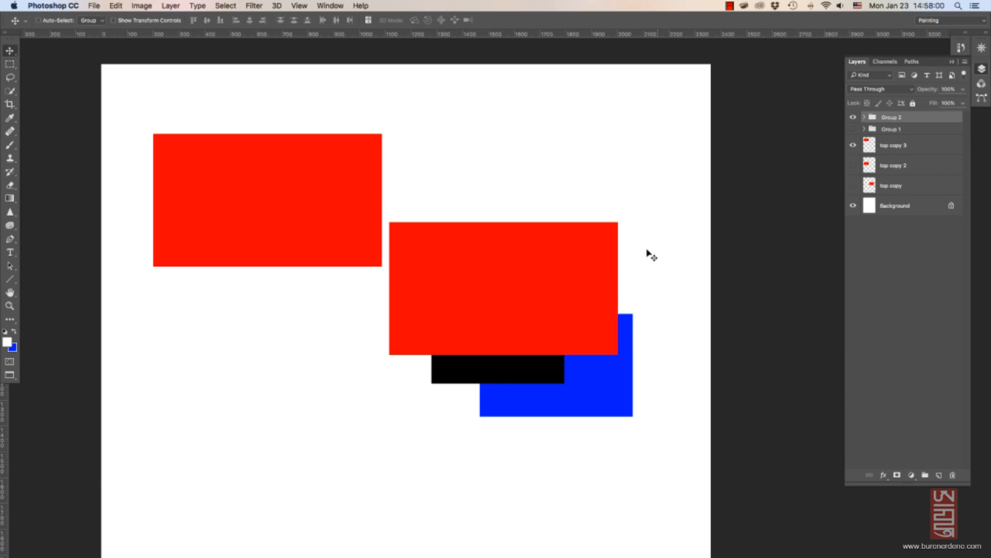
# Duplicate Group 2 on the canvas with the copy offset down and left, and undo the duplication.
pyautogui.moveTo(602, 308); pyautogui.dragTo(448, 406)
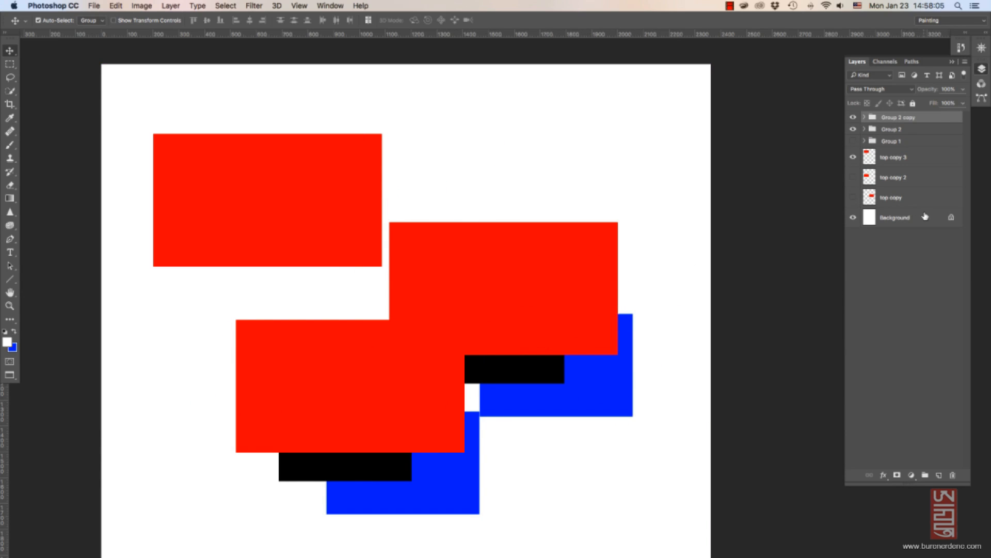
pyautogui.press('super+z')
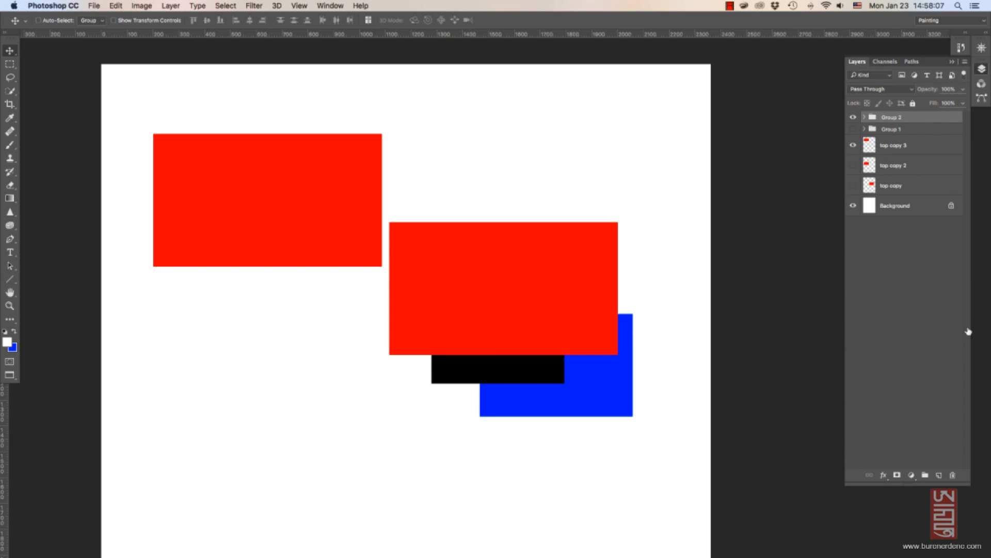
# Duplicate Group 2 and the top copy 3 layer in place.
pyautogui.moveTo(931, 118); pyautogui.dragTo(940, 475)
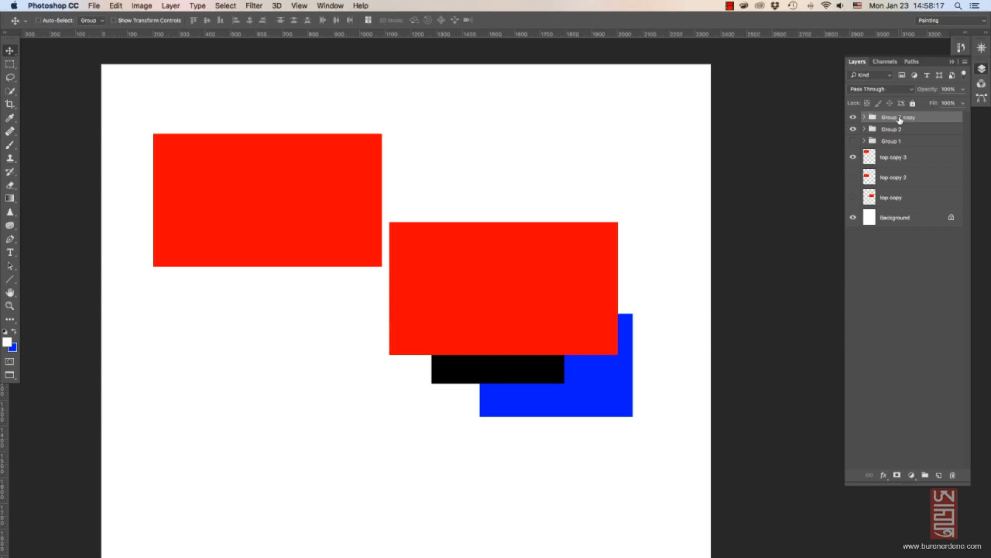
pyautogui.click(898, 157)
pyautogui.click(853, 158)
pyautogui.click(853, 158)
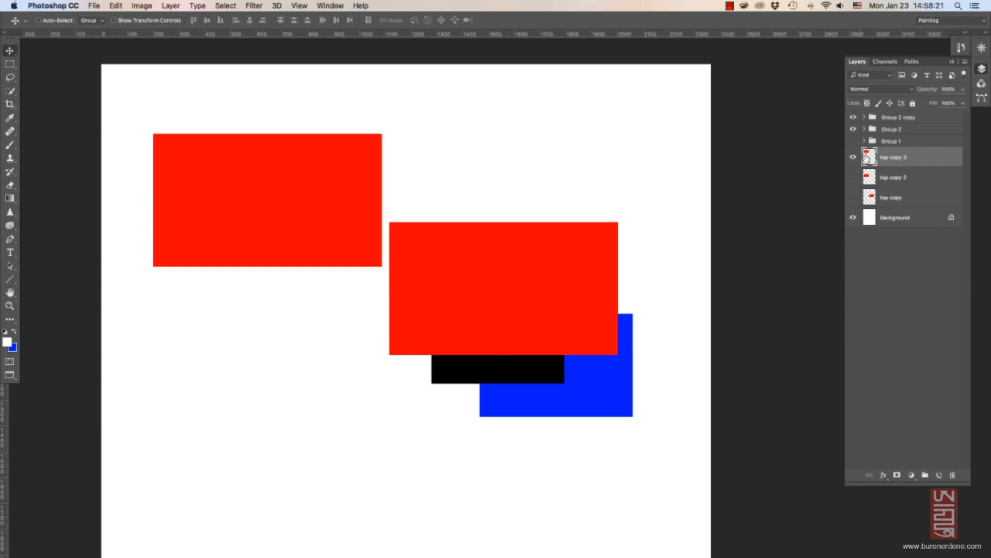
pyautogui.moveTo(932, 163); pyautogui.dragTo(940, 475)
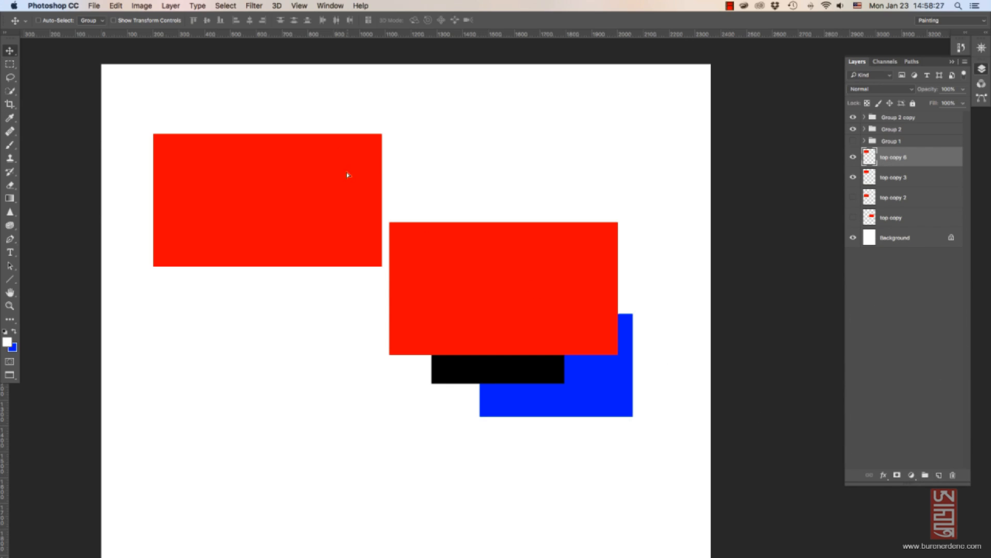
# Move the top copy 6 rectangle straight down the canvas and undo the move.
pyautogui.moveTo(347, 174); pyautogui.dragTo(341, 306)
pyautogui.press('super+z')
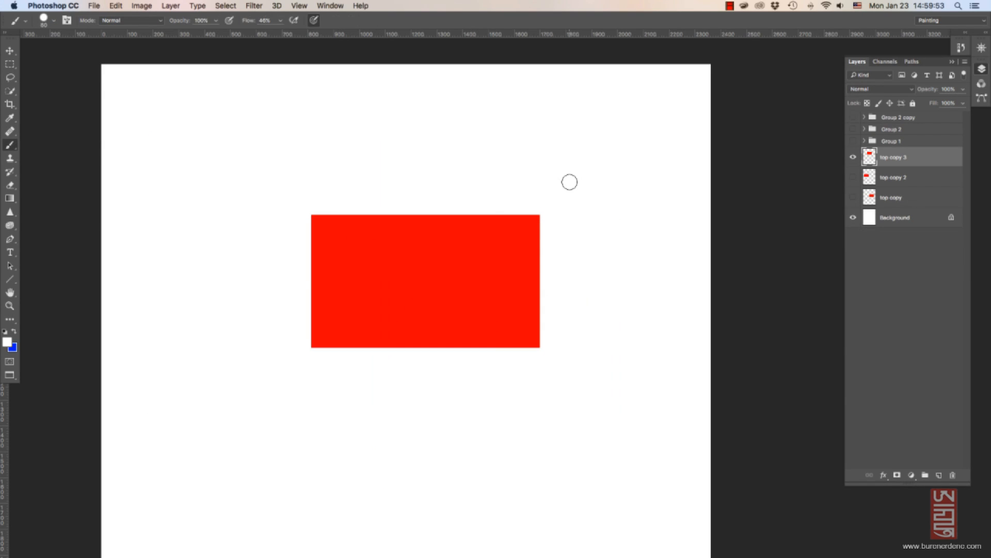
# Set the eraser to 125 px and 100% opacity for the top copy 3 layer, undoing a trial stroke at 50%.
pyautogui.press(']')
pyautogui.press(']')
pyautogui.press(']')
pyautogui.press('e')
pyautogui.press(']')
pyautogui.press(']')
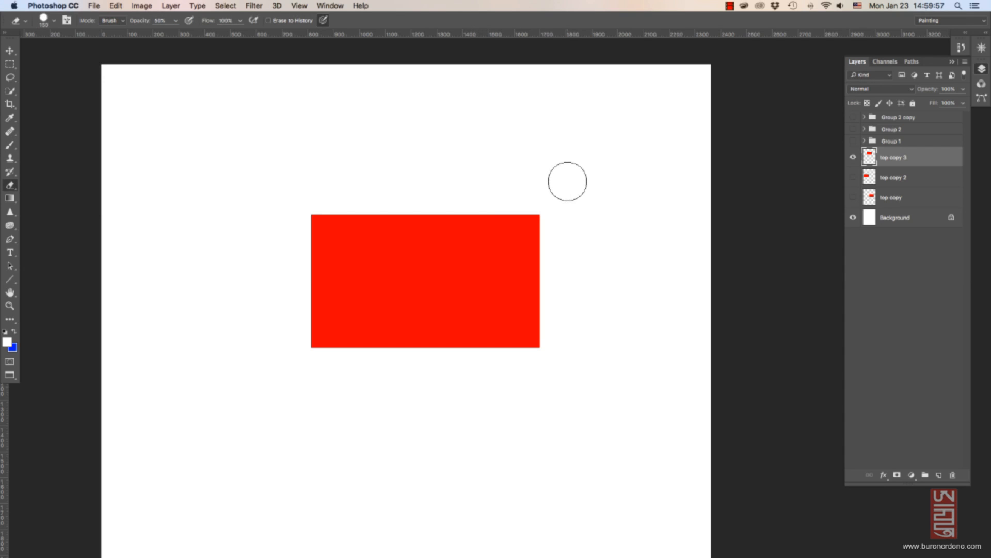
pyautogui.press('[')
pyautogui.moveTo(525, 374)
pyautogui.mouseDown()
pyautogui.moveTo(570, 246)
pyautogui.moveTo(498, 383)
pyautogui.moveTo(551, 191)
pyautogui.moveTo(410, 462)
pyautogui.mouseUp()
pyautogui.press('super+z')
pyautogui.press('0')
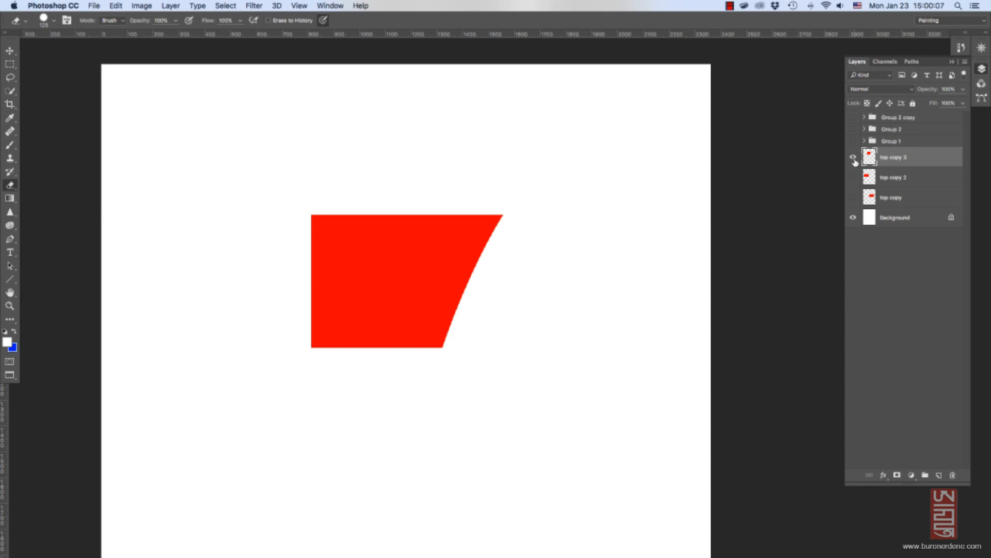
# Erase several slanted and curved strips through the red rectangle on the top copy 3 layer.
pyautogui.moveTo(410, 221); pyautogui.dragTo(465, 405)
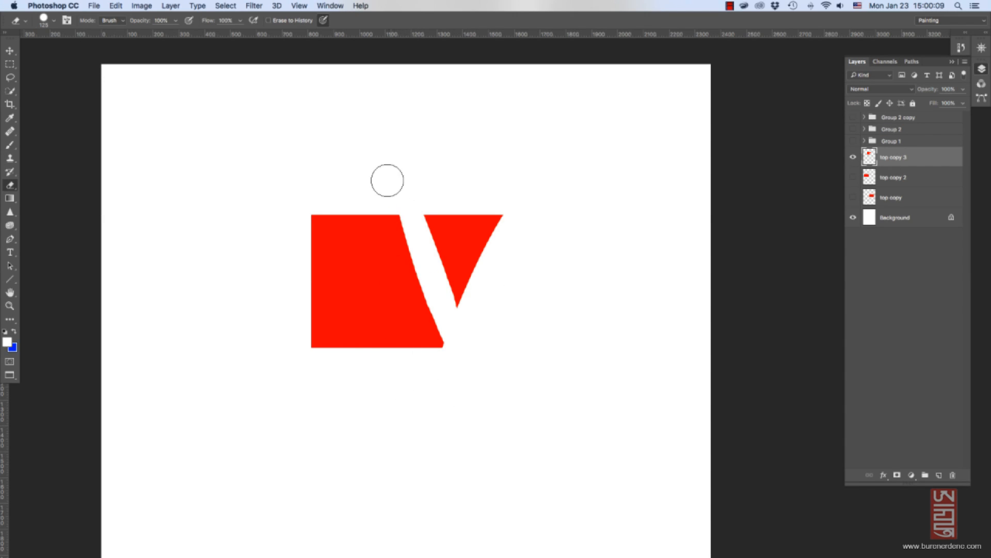
pyautogui.moveTo(387, 180); pyautogui.dragTo(372, 471)
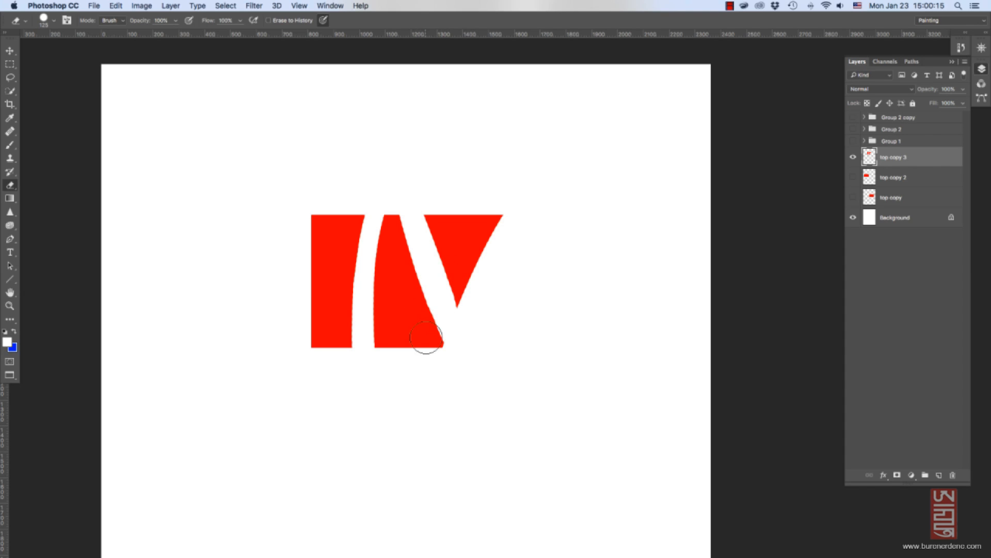
pyautogui.moveTo(407, 383); pyautogui.dragTo(538, 231)
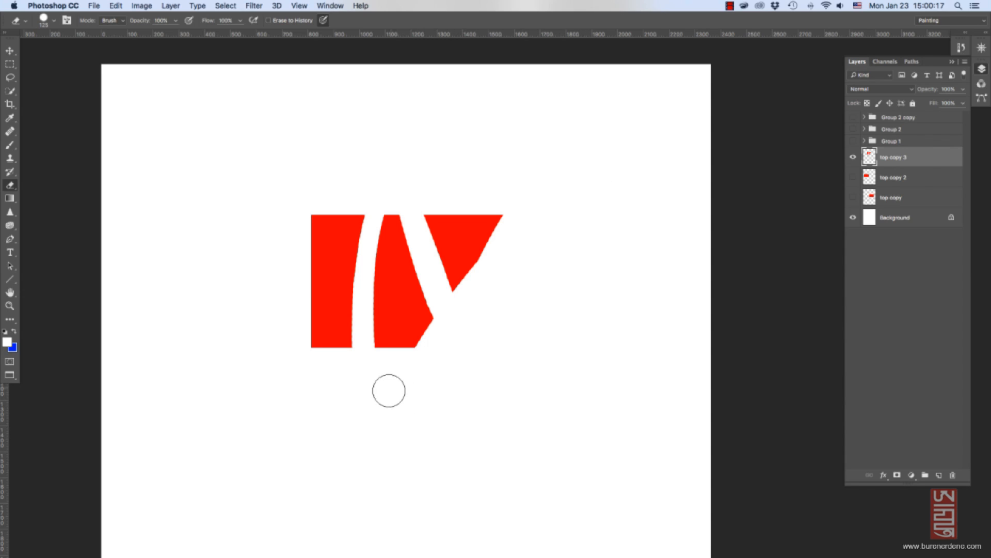
pyautogui.moveTo(414, 348); pyautogui.dragTo(717, 60)
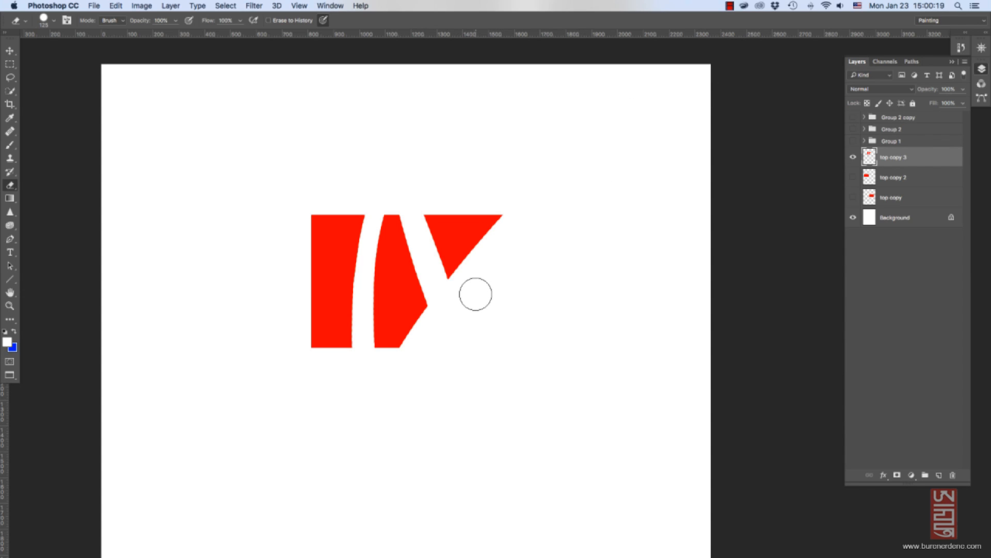
# Undo all the eraser strokes on the top copy 3 layer to restore the full red rectangle.
pyautogui.press('v')
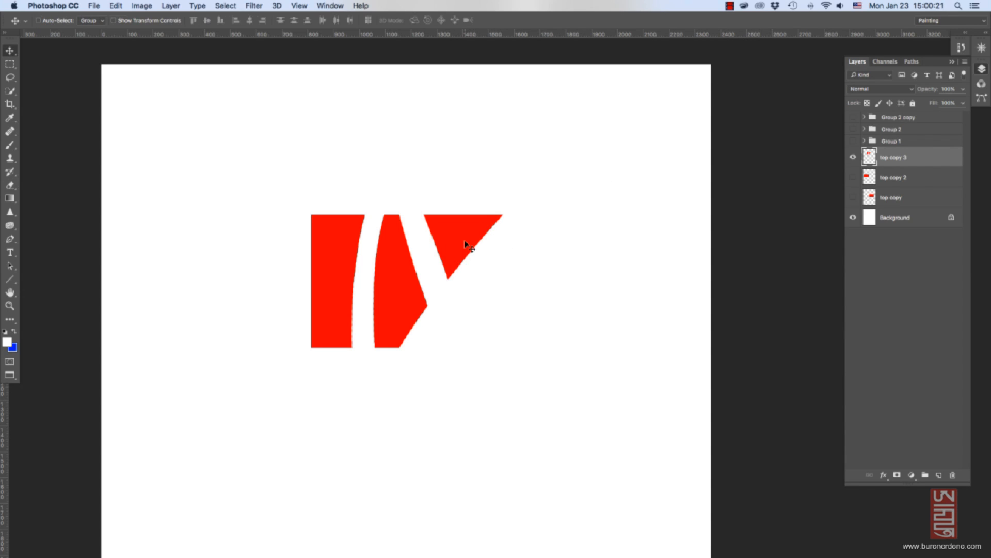
pyautogui.moveTo(465, 244)
pyautogui.mouseDown()
pyautogui.moveTo(480, 266)
pyautogui.moveTo(463, 283)
pyautogui.moveTo(482, 275)
pyautogui.mouseUp()
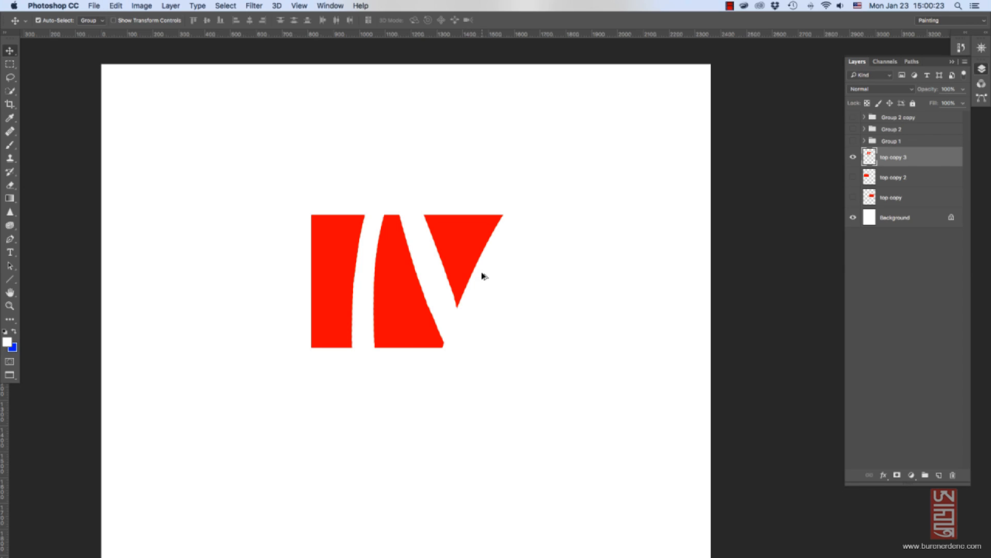
pyautogui.press('super+alt+z')
pyautogui.press('super+alt+z')
pyautogui.press('super+alt+z')
pyautogui.press('super+alt+z')
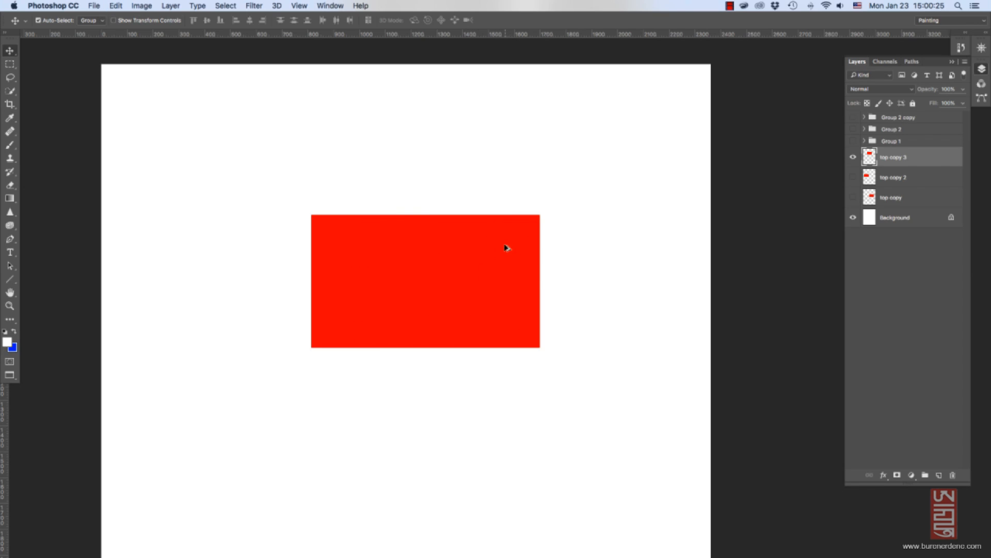
# Move the red rectangle up and to the left, and add a layer mask to top copy 3.
pyautogui.moveTo(506, 273); pyautogui.dragTo(436, 255)
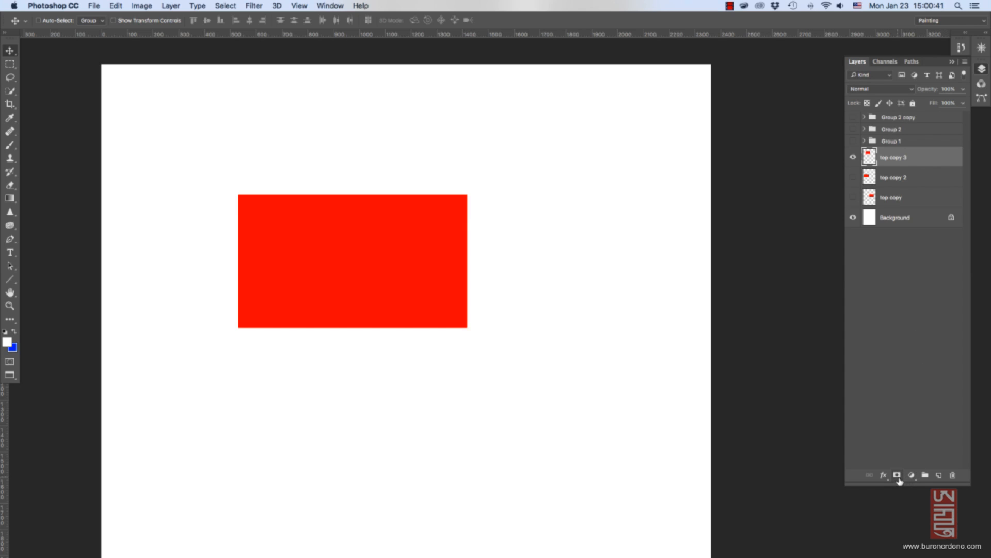
pyautogui.click(896, 475)
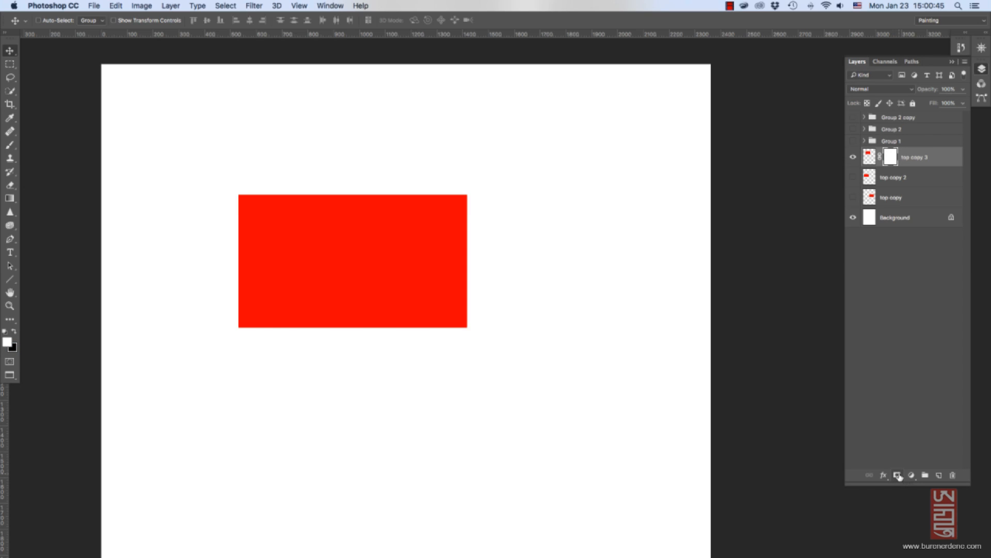
pyautogui.click(871, 158)
pyautogui.click(890, 158)
# Brush two blue scribbles beside the red rectangle on the top copy 3 layer itself, not on its mask.
pyautogui.click(869, 158)
pyautogui.press('b')
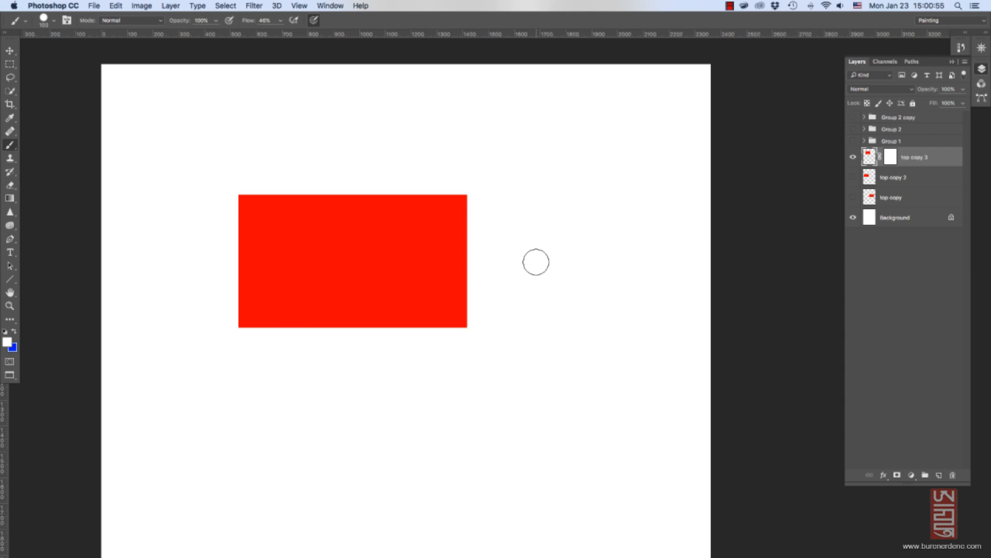
pyautogui.press('x')
pyautogui.moveTo(535, 225)
pyautogui.mouseDown()
pyautogui.moveTo(516, 276)
pyautogui.moveTo(514, 343)
pyautogui.mouseUp()
pyautogui.moveTo(511, 379)
pyautogui.mouseDown()
pyautogui.moveTo(476, 367)
pyautogui.moveTo(465, 314)
pyautogui.mouseUp()
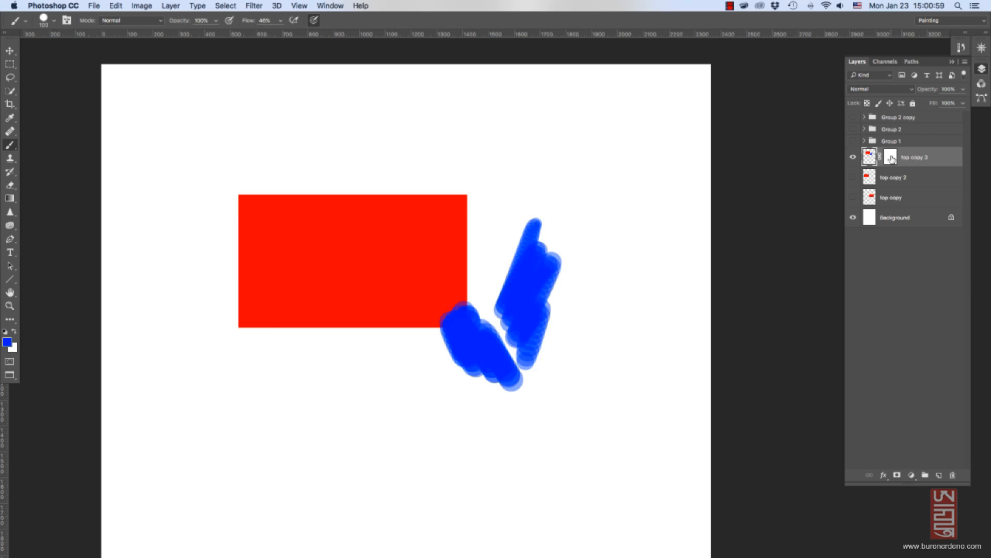
# Paint black diagonal strokes on the top copy 3 layer mask to hide bands of the red rectangle.
pyautogui.click(891, 159)
pyautogui.press('x')
pyautogui.press(']')
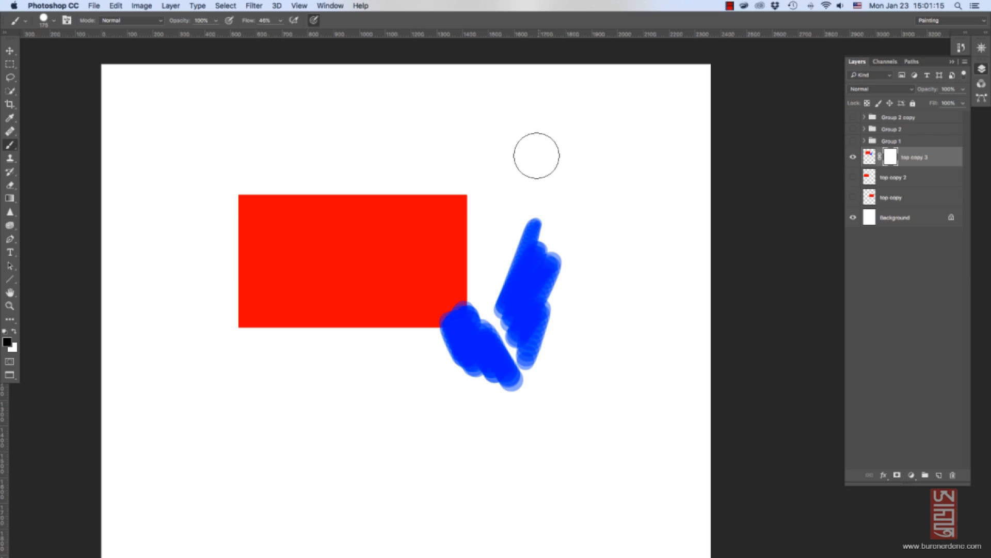
pyautogui.moveTo(432, 156); pyautogui.dragTo(518, 268)
pyautogui.moveTo(436, 160)
pyautogui.mouseDown()
pyautogui.moveTo(481, 234)
pyautogui.moveTo(443, 201)
pyautogui.moveTo(507, 287)
pyautogui.mouseUp()
pyautogui.moveTo(361, 175)
pyautogui.mouseDown()
pyautogui.moveTo(434, 299)
pyautogui.moveTo(372, 238)
pyautogui.mouseUp()
pyautogui.moveTo(372, 320)
pyautogui.mouseDown()
pyautogui.moveTo(276, 194)
pyautogui.moveTo(378, 319)
pyautogui.mouseUp()
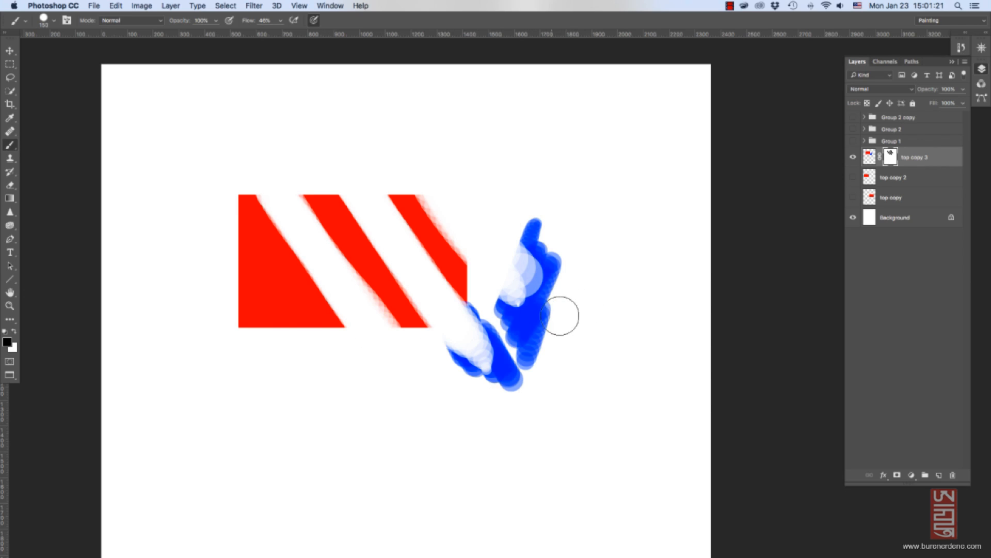
# Mask out most of the blue scribbles with black and reduce the brush size to 70 px.
pyautogui.moveTo(560, 314)
pyautogui.mouseDown()
pyautogui.moveTo(514, 355)
pyautogui.moveTo(570, 273)
pyautogui.moveTo(469, 392)
pyautogui.moveTo(592, 251)
pyautogui.moveTo(566, 274)
pyautogui.moveTo(581, 222)
pyautogui.moveTo(572, 262)
pyautogui.moveTo(524, 245)
pyautogui.mouseUp()
pyautogui.press('[')
pyautogui.press('[')
pyautogui.press('[')
pyautogui.press('[')
pyautogui.press('[')
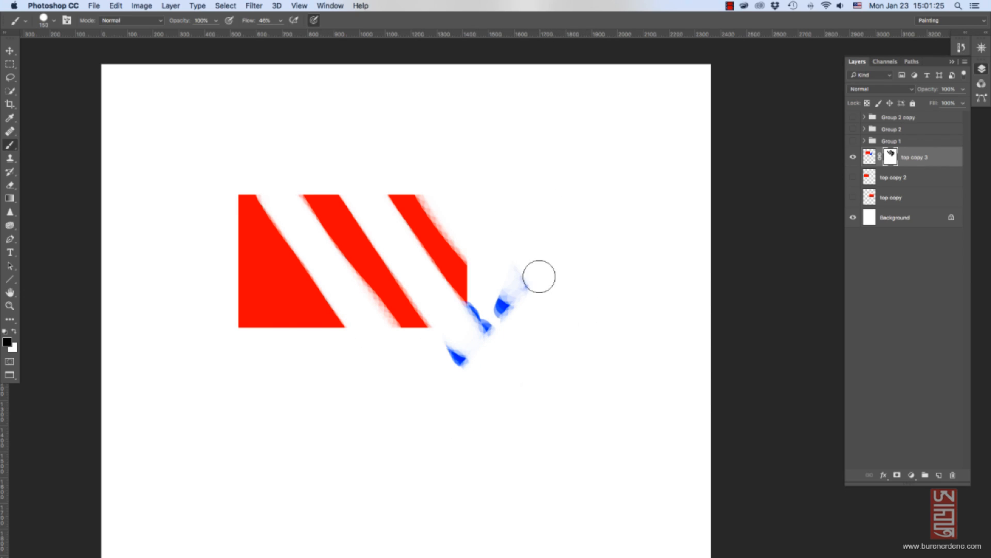
# Invert the colors of the hidden top copy 2 layer after showing it, and move its rectangle beneath the masked red one.
pyautogui.click(866, 178)
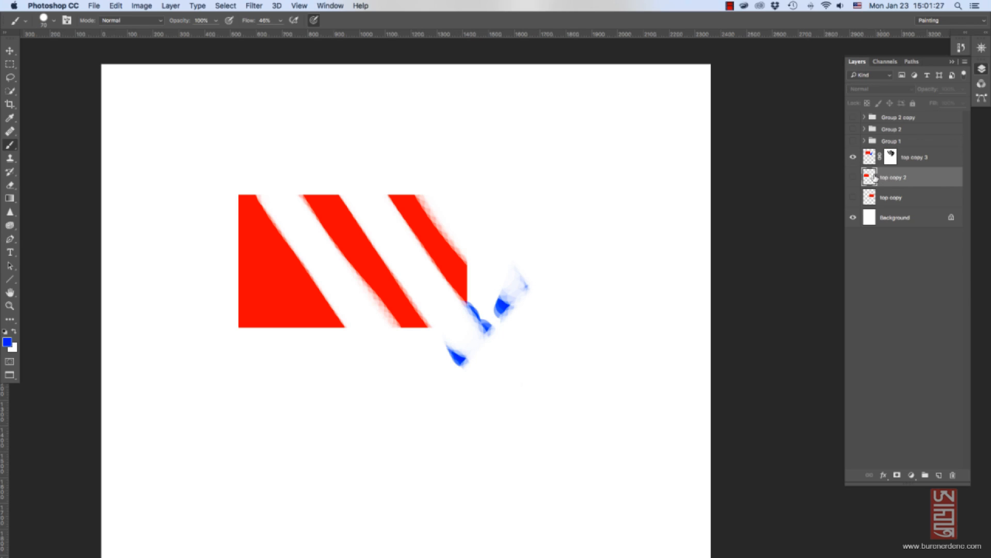
pyautogui.click(853, 178)
pyautogui.press('super+i')
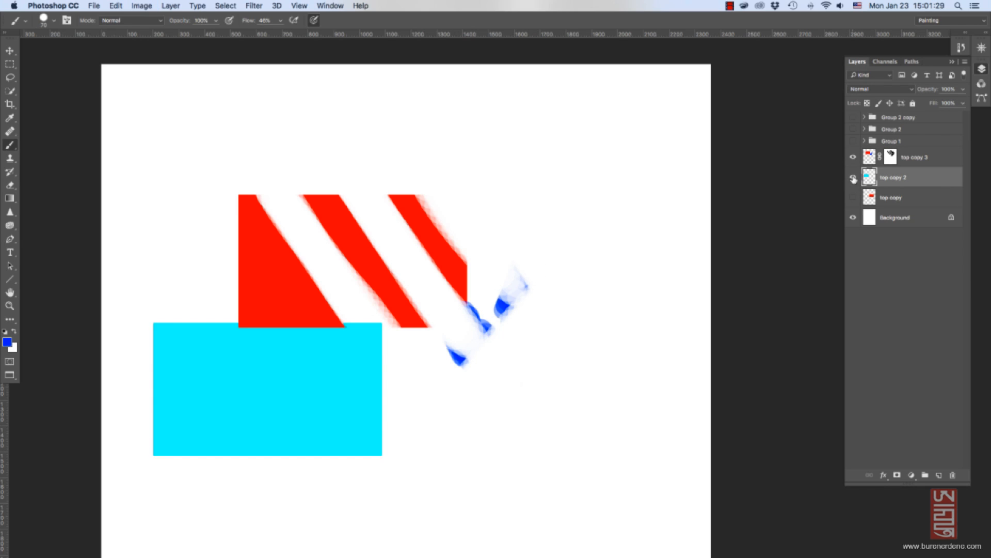
pyautogui.press('v')
pyautogui.moveTo(353, 402); pyautogui.dragTo(443, 345)
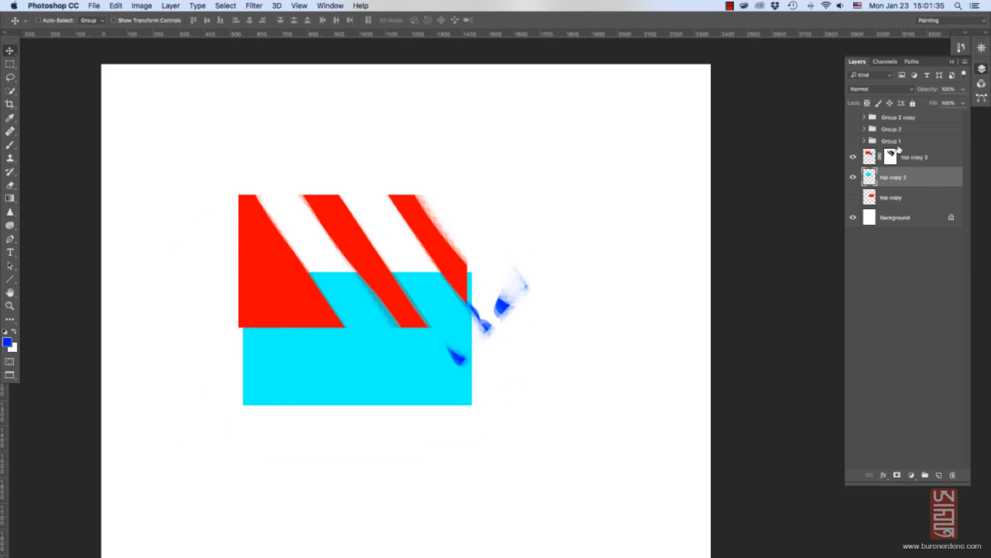
# Switch between the layer thumbnail and the mask thumbnail of top copy 3 to compare which one is active.
pyautogui.click(869, 161)
pyautogui.click(869, 161)
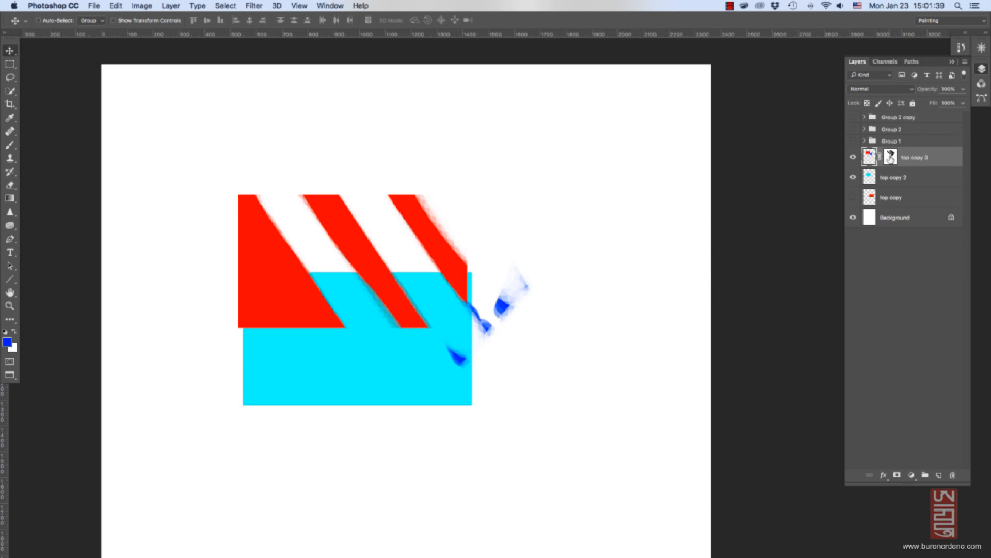
pyautogui.click(891, 157)
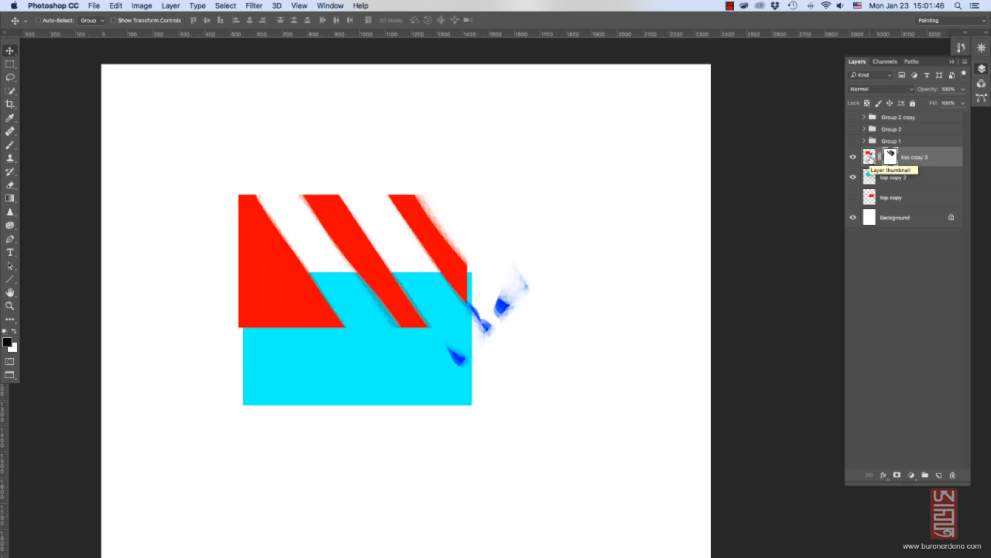
pyautogui.click(870, 158)
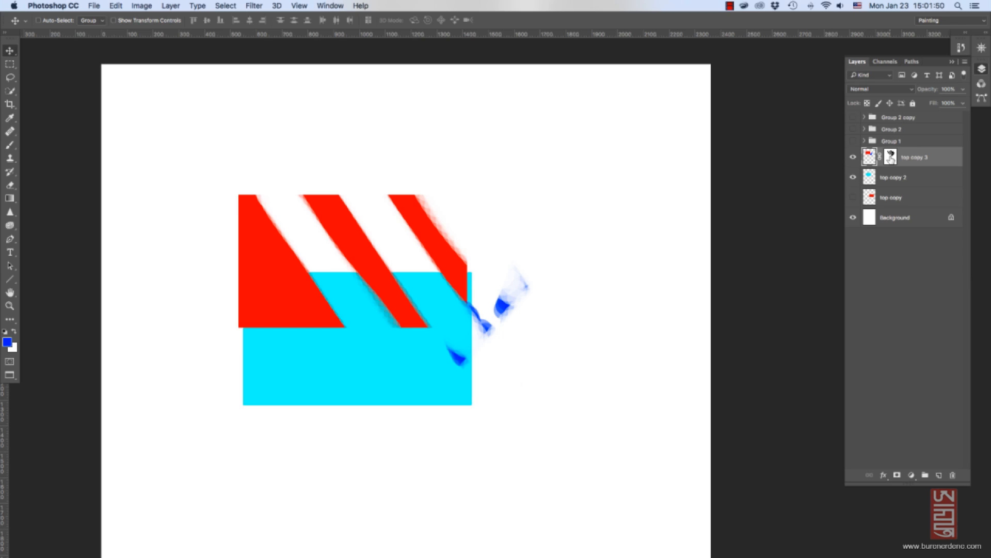
# Delete the layer mask of top copy 3 and undo the deletion.
pyautogui.click(890, 157)
pyautogui.rightClick(890, 158)
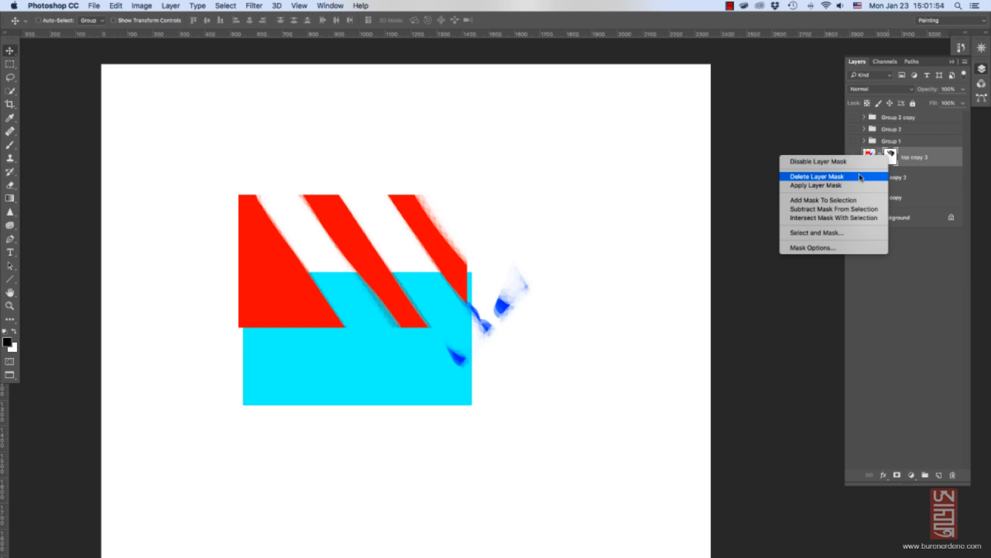
pyautogui.click(836, 177)
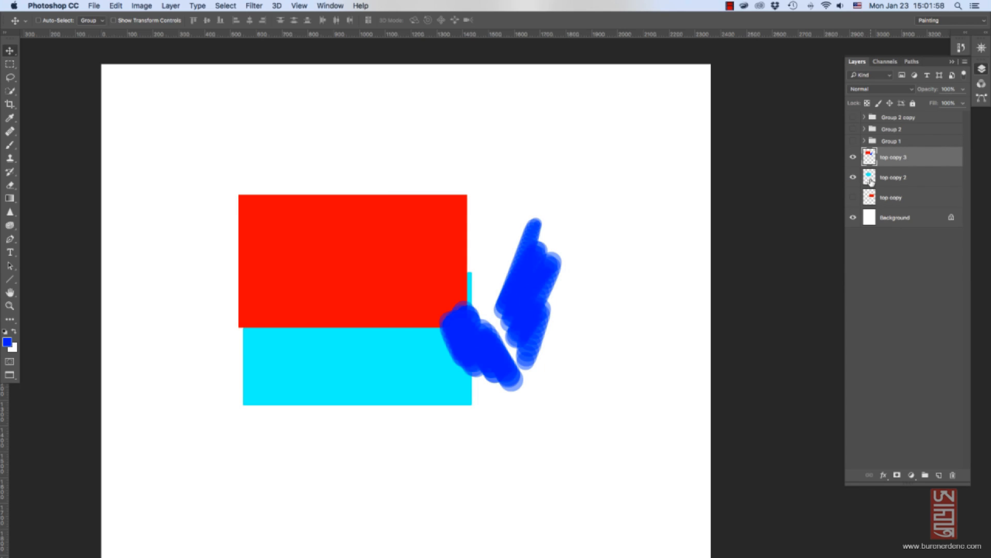
pyautogui.press('super+z')
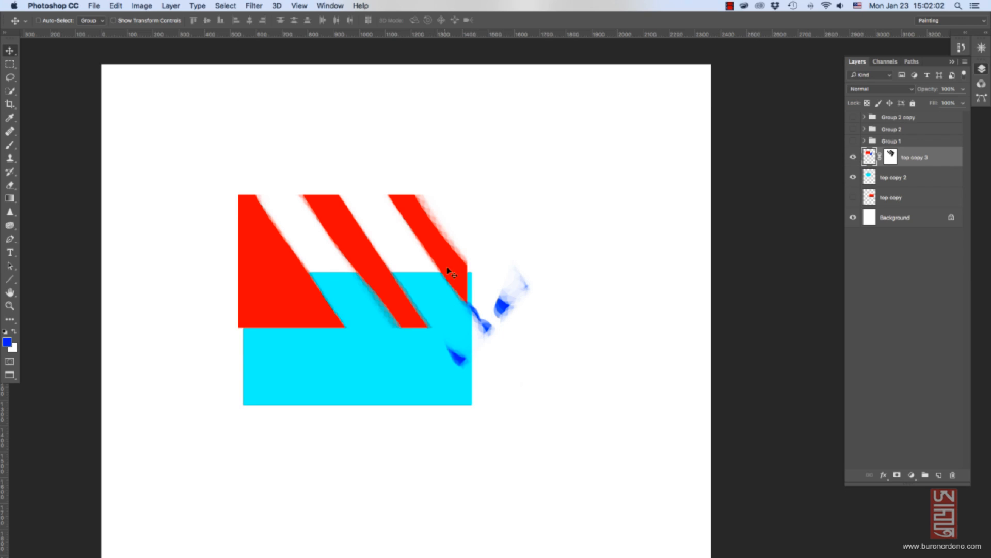
# Move the masked red shape with its mask down and to the right over the cyan rectangle.
pyautogui.moveTo(448, 270); pyautogui.dragTo(506, 293)
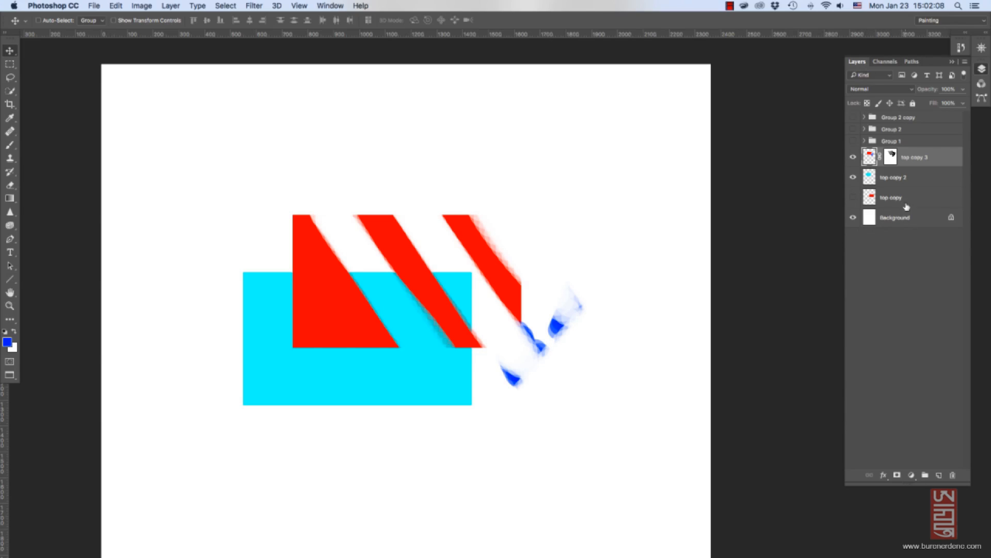
# Try two free transforms with the top copy 3 mask selected, undoing each one.
pyautogui.click(891, 158)
pyautogui.press('super+t')
pyautogui.moveTo(640, 181); pyautogui.dragTo(604, 321)
pyautogui.press('Return')
pyautogui.press('super+z')
pyautogui.press('super+t')
pyautogui.moveTo(637, 302); pyautogui.dragTo(620, 350)
pyautogui.press('Return')
pyautogui.press('super+z')
# Apply the layer mask of top copy 3, move the result slightly up and right, and undo both changes.
pyautogui.rightClick(891, 157)
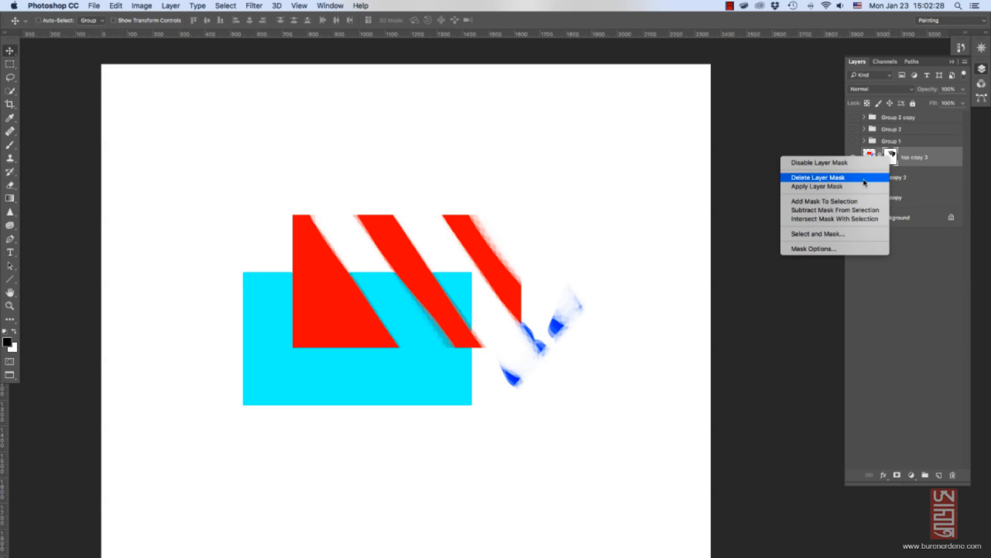
pyautogui.click(911, 153)
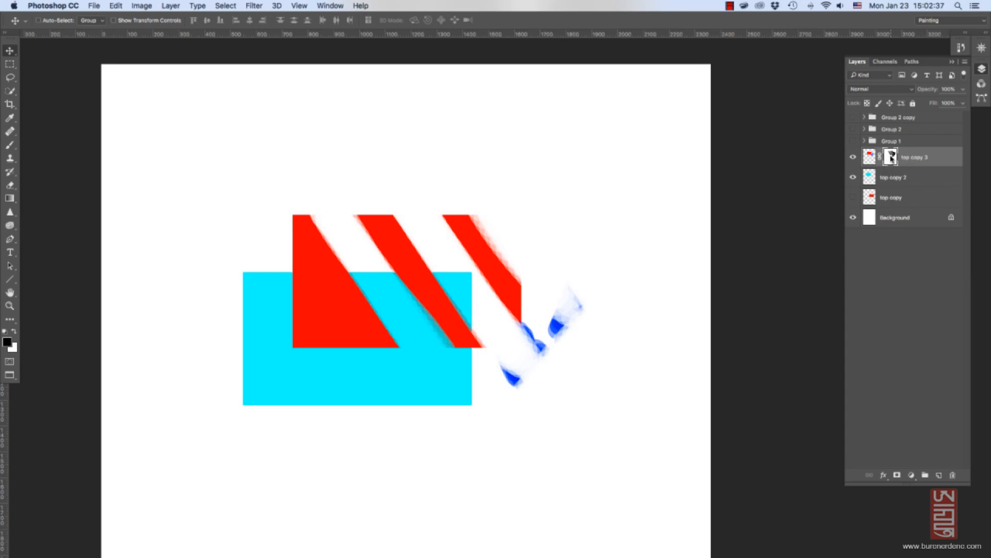
pyautogui.rightClick(891, 157)
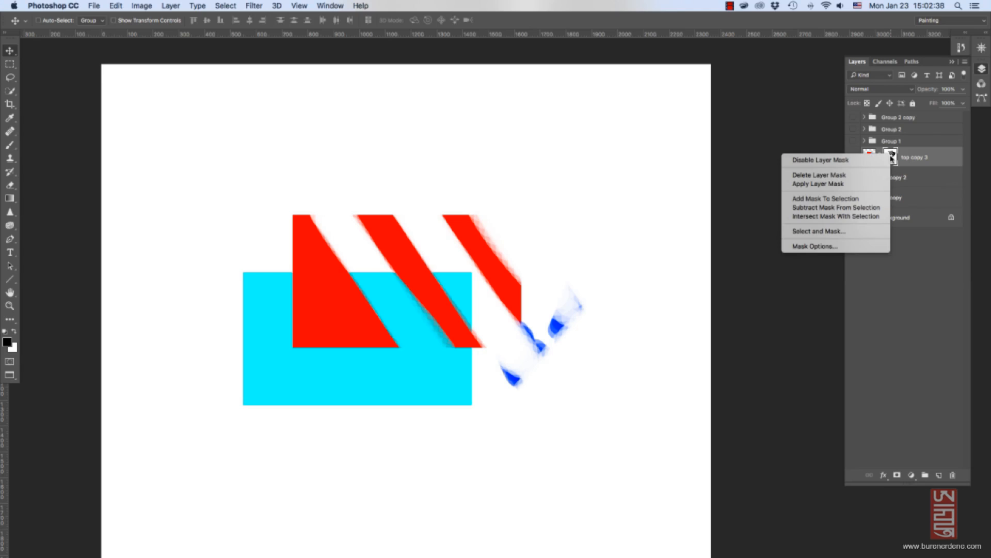
pyautogui.click(864, 185)
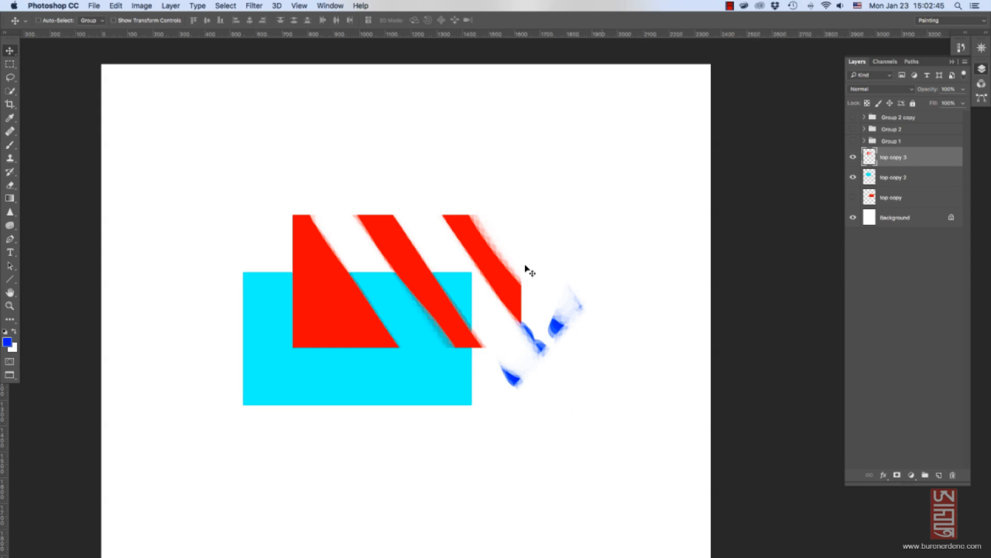
pyautogui.moveTo(546, 309)
pyautogui.mouseDown()
pyautogui.moveTo(553, 337)
pyautogui.moveTo(530, 306)
pyautogui.moveTo(563, 303)
pyautogui.mouseUp()
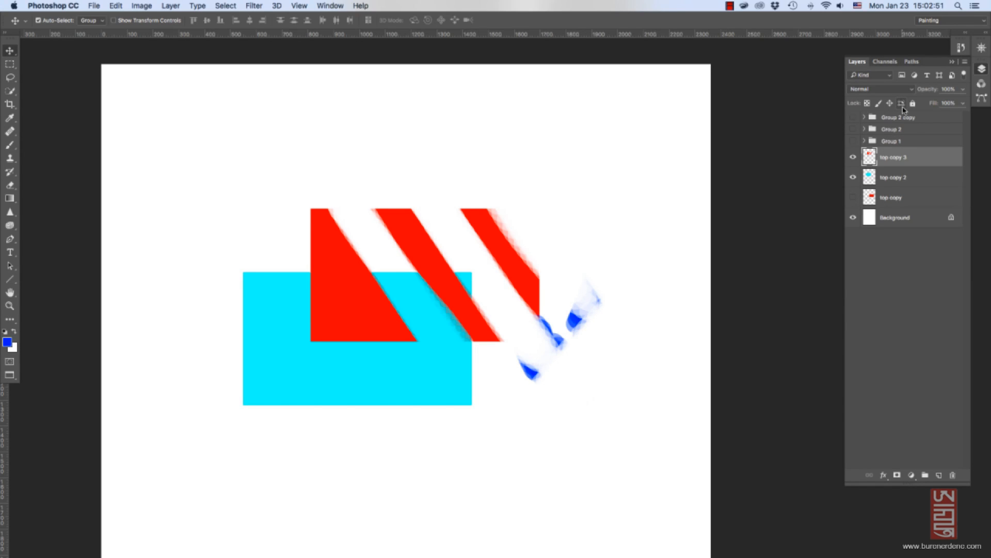
pyautogui.press('alt+super+z')
pyautogui.press('alt+super+z')
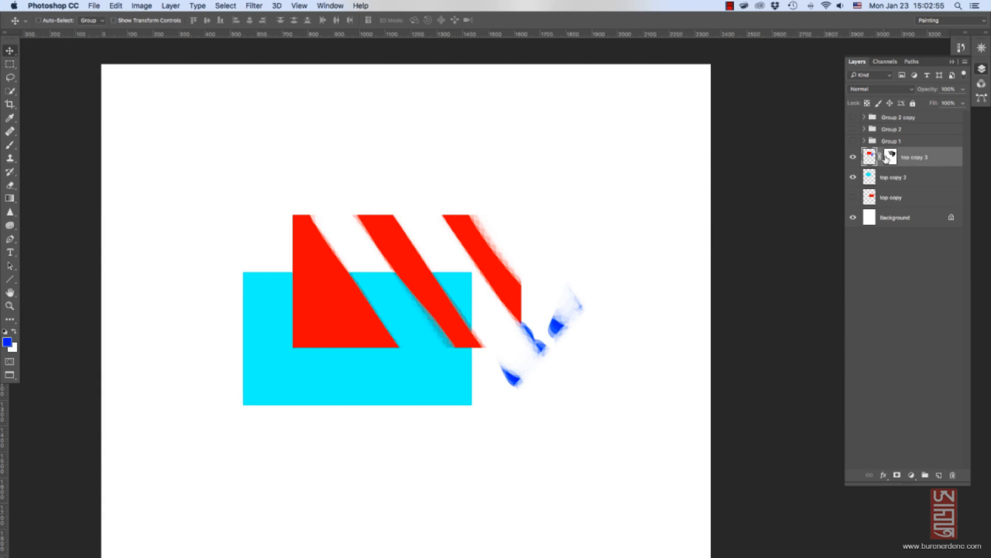
pyautogui.click(891, 156)
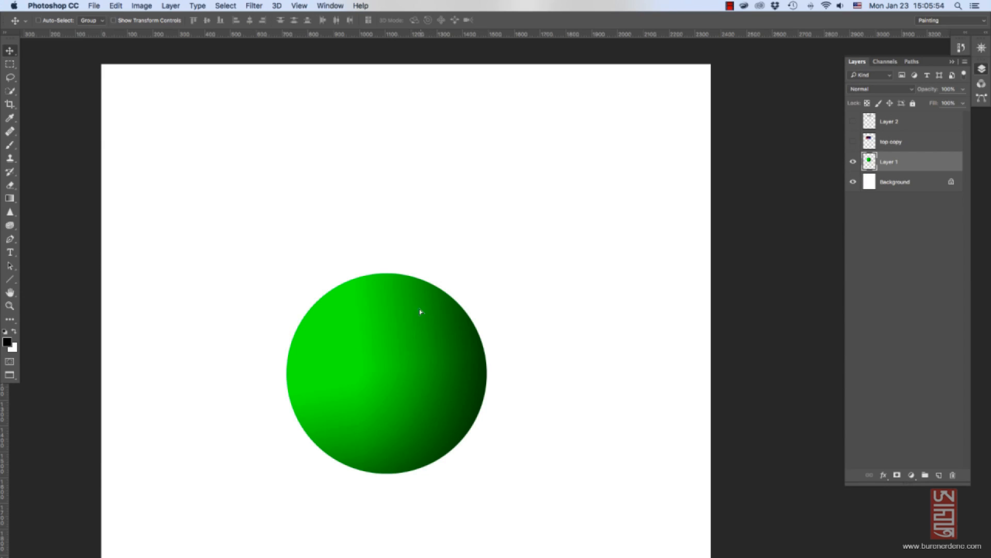
# Move the green sphere on Layer 1 upward on the canvas.
pyautogui.moveTo(420, 311); pyautogui.dragTo(430, 243)
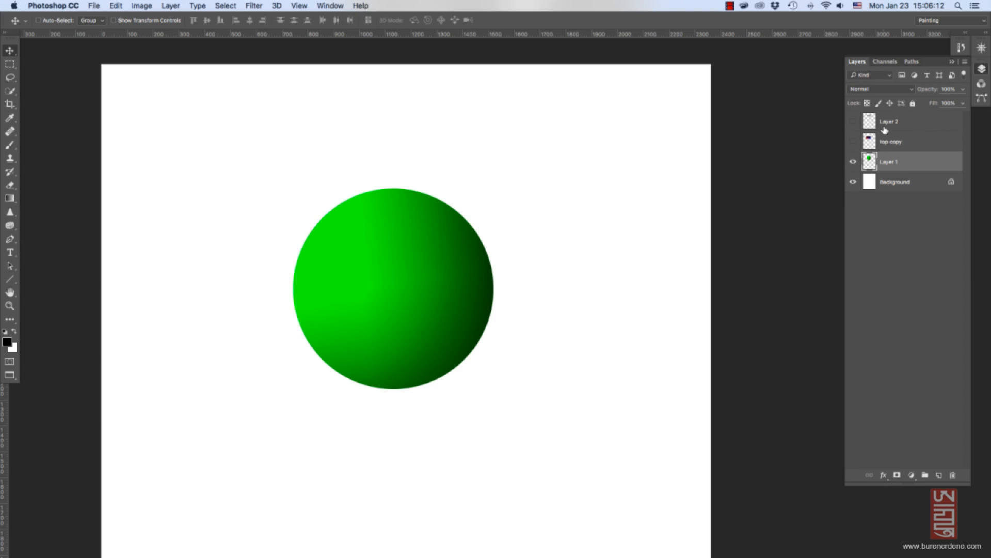
# Show Layer 2, move its striped pattern down over the green sphere, and place the layer beneath top copy.
pyautogui.click(852, 124)
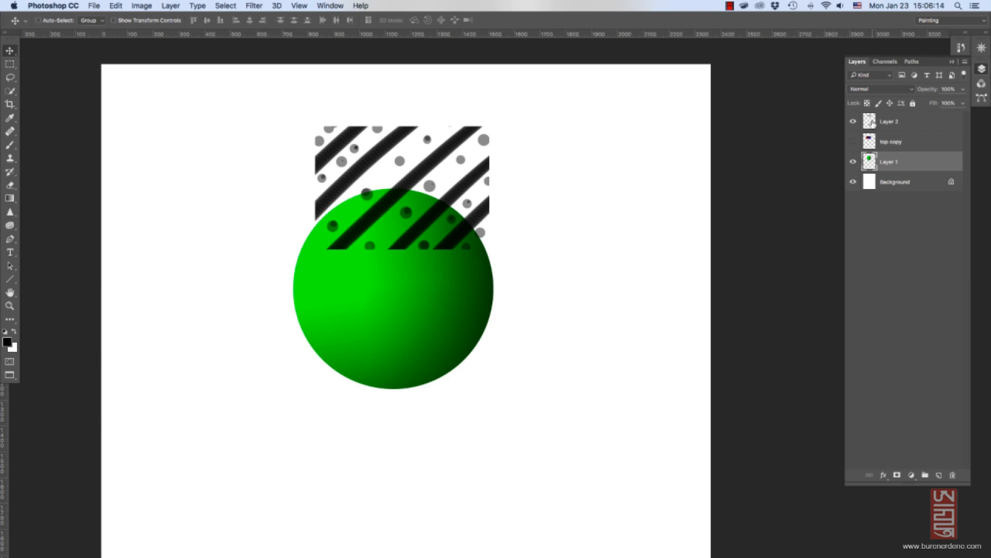
pyautogui.click(872, 124)
pyautogui.moveTo(468, 192); pyautogui.dragTo(456, 285)
pyautogui.moveTo(887, 126); pyautogui.dragTo(888, 151)
# Scale Layer 2's pattern proportionally to about 146% and position it over the sphere.
pyautogui.press('super+t')
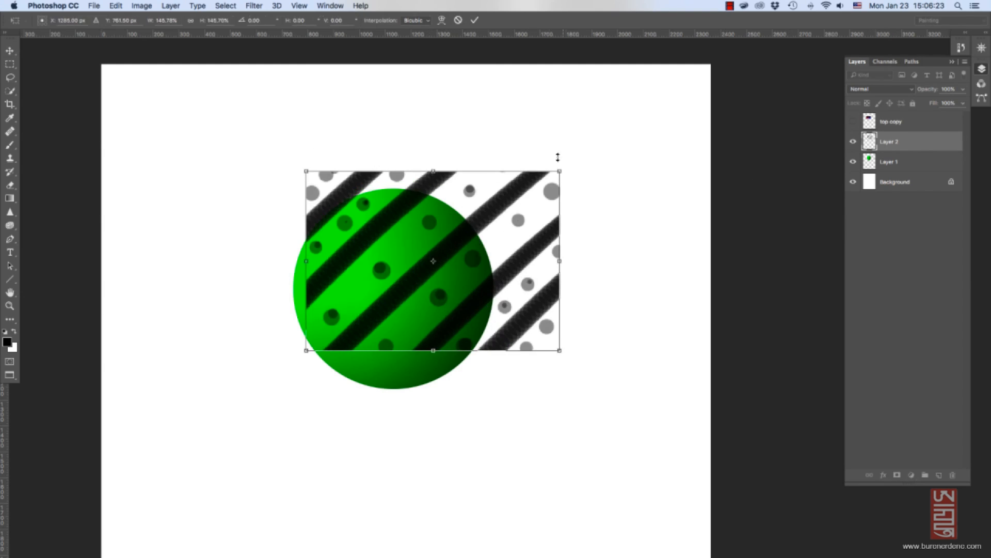
pyautogui.moveTo(488, 238); pyautogui.dragTo(450, 262)
pyautogui.press('Return')
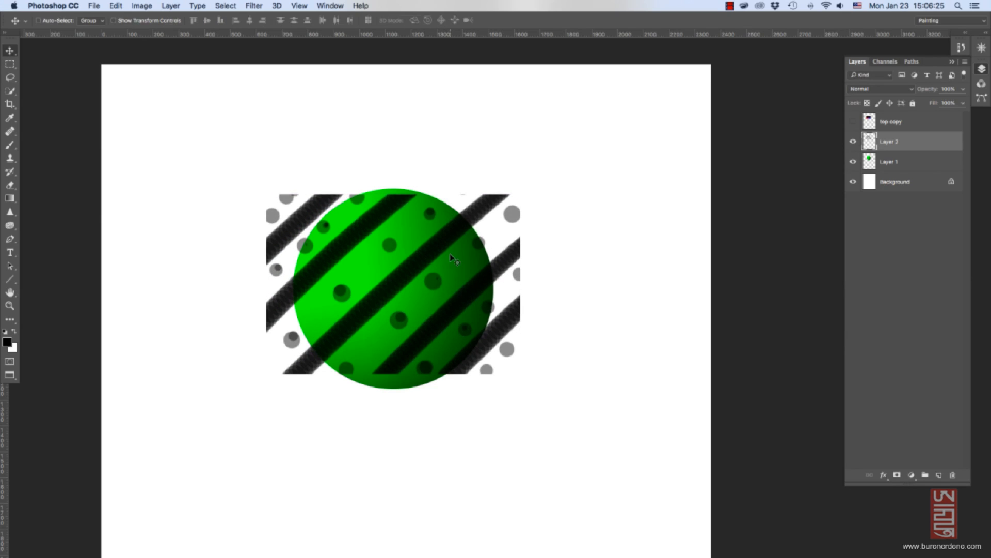
# Try erasing Layer 2's pattern outside the sphere along its right and left edges.
pyautogui.press('e')
pyautogui.moveTo(504, 212)
pyautogui.mouseDown()
pyautogui.moveTo(519, 298)
pyautogui.moveTo(495, 225)
pyautogui.moveTo(479, 209)
pyautogui.moveTo(514, 291)
pyautogui.moveTo(508, 313)
pyautogui.moveTo(506, 260)
pyautogui.moveTo(507, 354)
pyautogui.mouseUp()
pyautogui.press('[')
pyautogui.press('[')
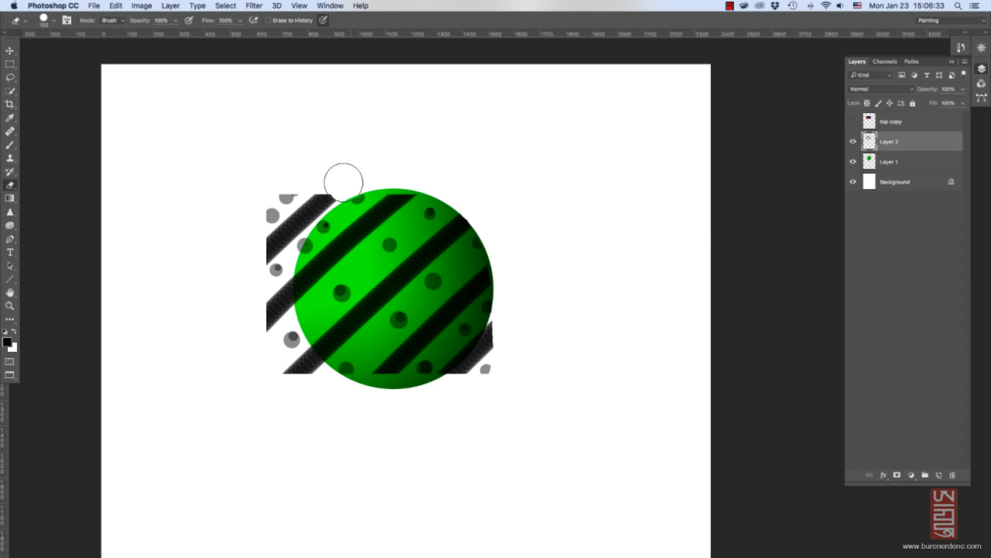
pyautogui.moveTo(343, 175)
pyautogui.mouseDown()
pyautogui.moveTo(312, 190)
pyautogui.moveTo(281, 230)
pyautogui.moveTo(278, 252)
pyautogui.moveTo(314, 207)
pyautogui.moveTo(285, 198)
pyautogui.mouseUp()
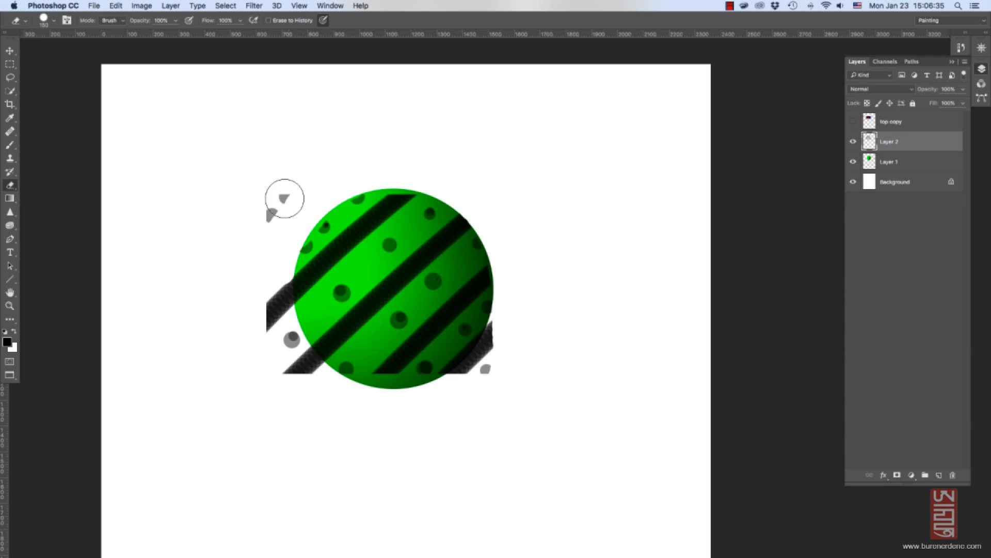
pyautogui.moveTo(273, 330); pyautogui.dragTo(277, 281)
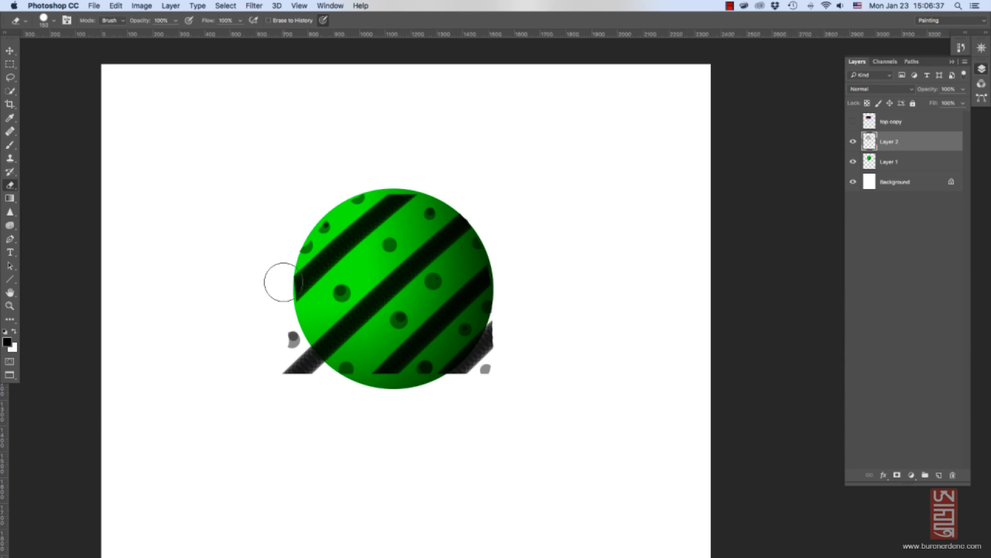
pyautogui.press('[')
pyautogui.moveTo(318, 310)
pyautogui.mouseDown()
pyautogui.moveTo(301, 392)
pyautogui.moveTo(299, 354)
pyautogui.moveTo(313, 356)
pyautogui.moveTo(316, 341)
pyautogui.moveTo(304, 354)
pyautogui.mouseUp()
# Try erasing the pattern remnants along the sphere's lower-left edge with a smaller eraser.
pyautogui.press('z')
pyautogui.press('e')
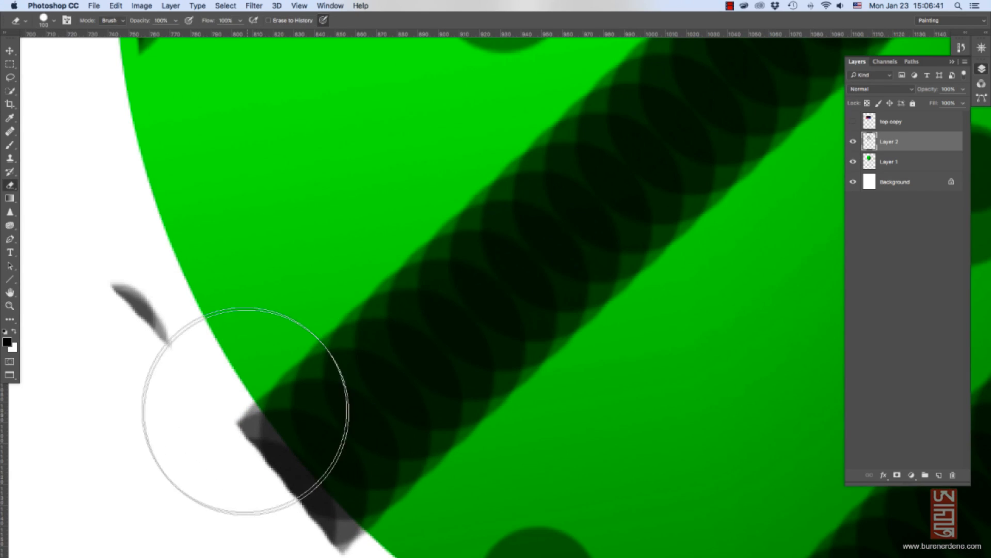
pyautogui.moveTo(252, 422); pyautogui.dragTo(272, 452)
pyautogui.press('super+z')
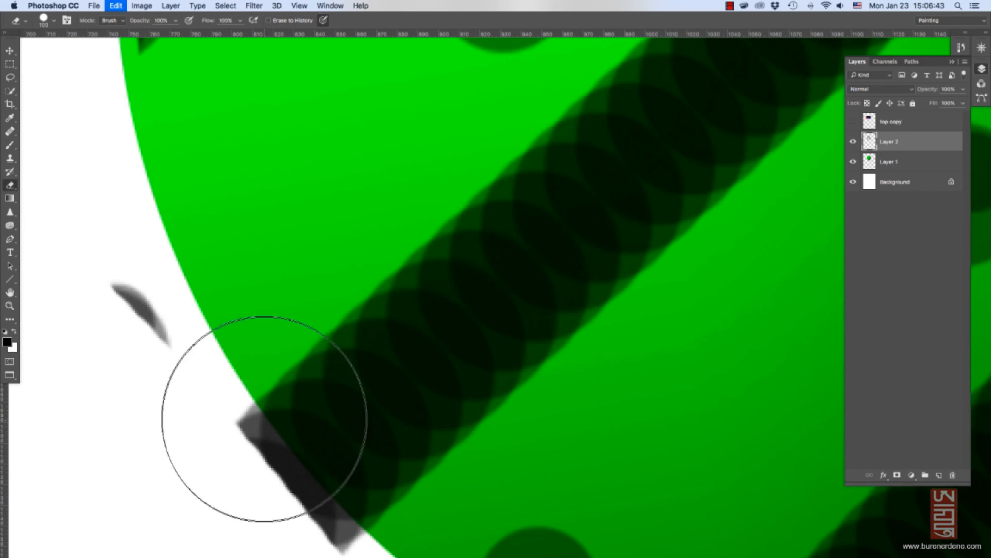
pyautogui.press('[')
pyautogui.press('[')
pyautogui.press('[')
pyautogui.press('[')
pyautogui.press('[')
pyautogui.press('[')
pyautogui.moveTo(243, 420)
pyautogui.mouseDown()
pyautogui.moveTo(305, 498)
pyautogui.moveTo(354, 531)
pyautogui.mouseUp()
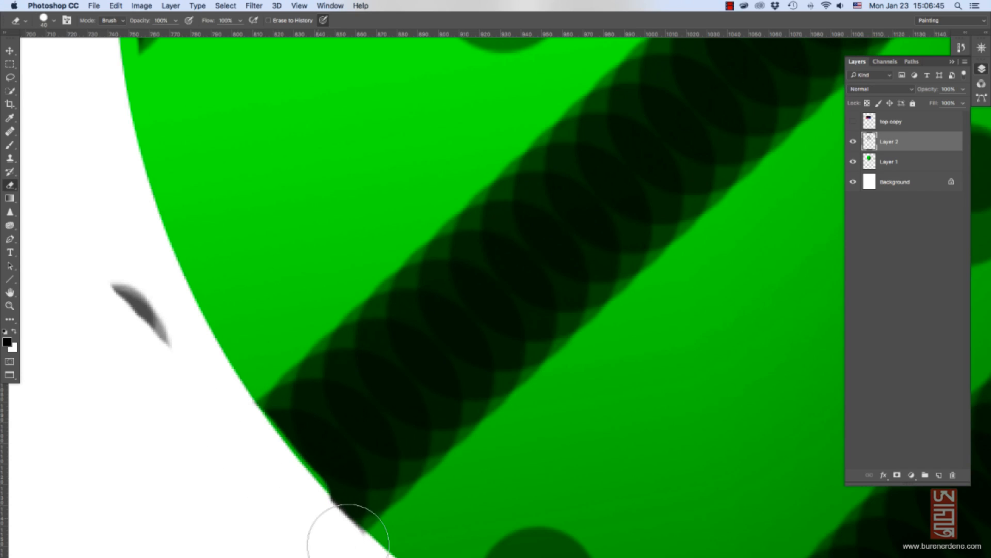
pyautogui.moveTo(127, 302)
pyautogui.mouseDown()
pyautogui.moveTo(165, 356)
pyautogui.moveTo(166, 281)
pyautogui.mouseUp()
# Undo all the eraser strokes on Layer 2.
pyautogui.press('z')
pyautogui.keyDown('alt'); pyautogui.click(491, 233); pyautogui.keyUp('alt')
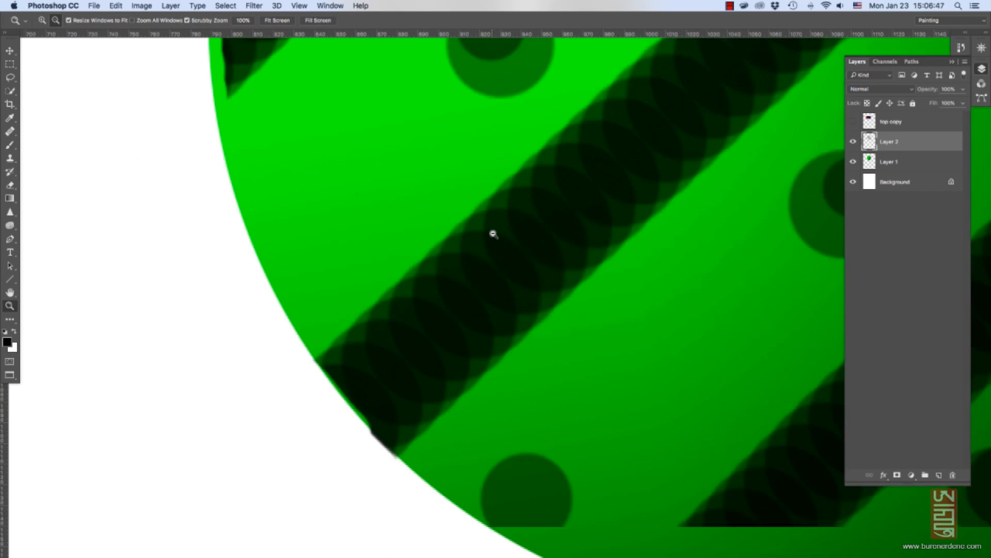
pyautogui.keyDown('alt'); pyautogui.click(495, 235); pyautogui.keyUp('alt')
pyautogui.keyDown('alt'); pyautogui.click(562, 194); pyautogui.keyUp('alt')
pyautogui.keyDown('alt'); pyautogui.click(629, 161); pyautogui.keyUp('alt')
pyautogui.press('h')
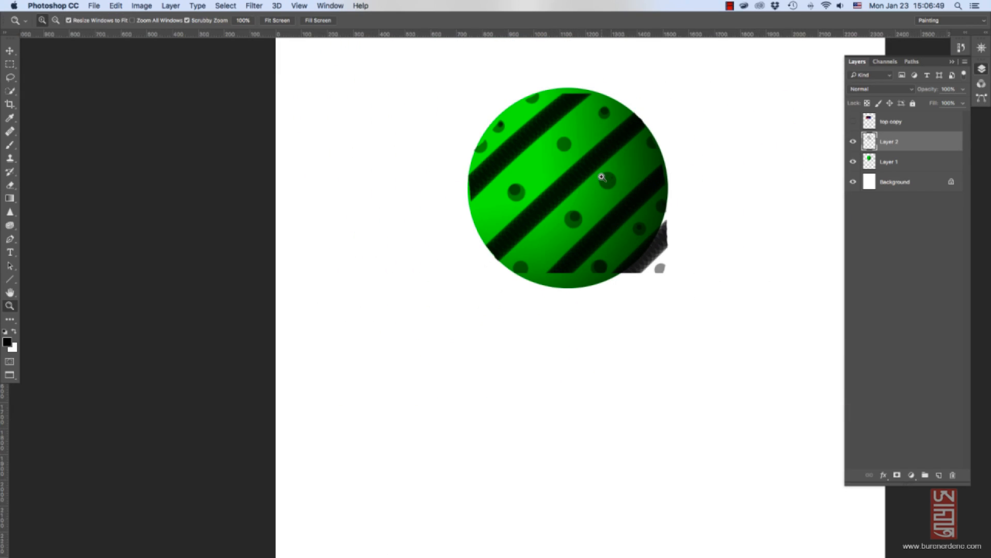
pyautogui.moveTo(604, 170); pyautogui.dragTo(490, 264)
pyautogui.press('super+alt+z')
pyautogui.press('super+alt+z')
pyautogui.press('super+alt+z')
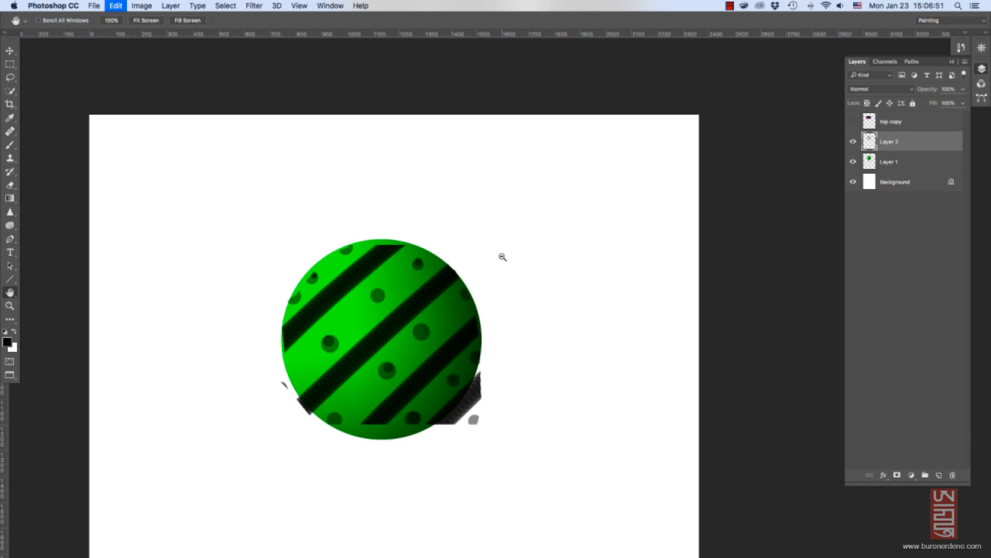
pyautogui.press('super+alt+z')
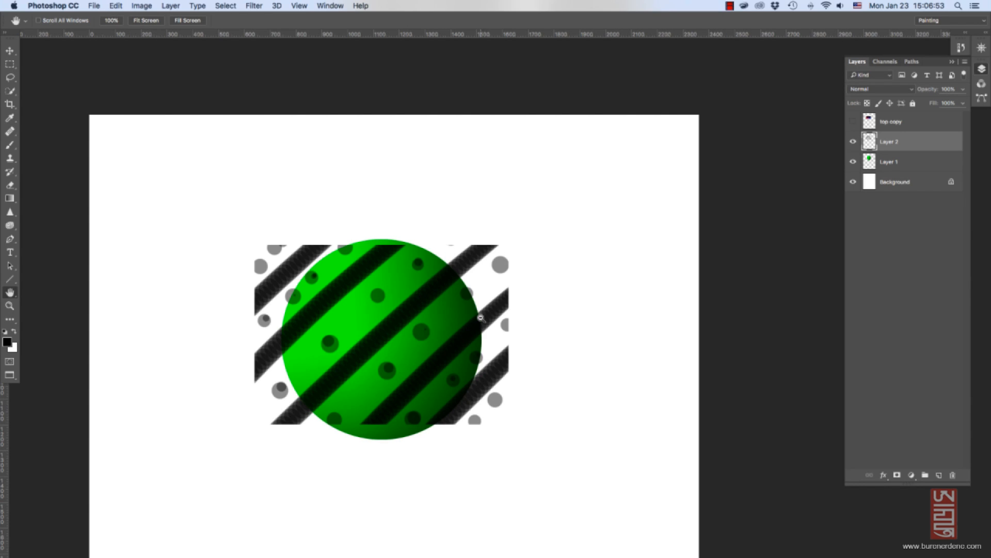
# Clip Layer 2's pattern to the green sphere on Layer 1 with a clipping mask.
pyautogui.press('v')
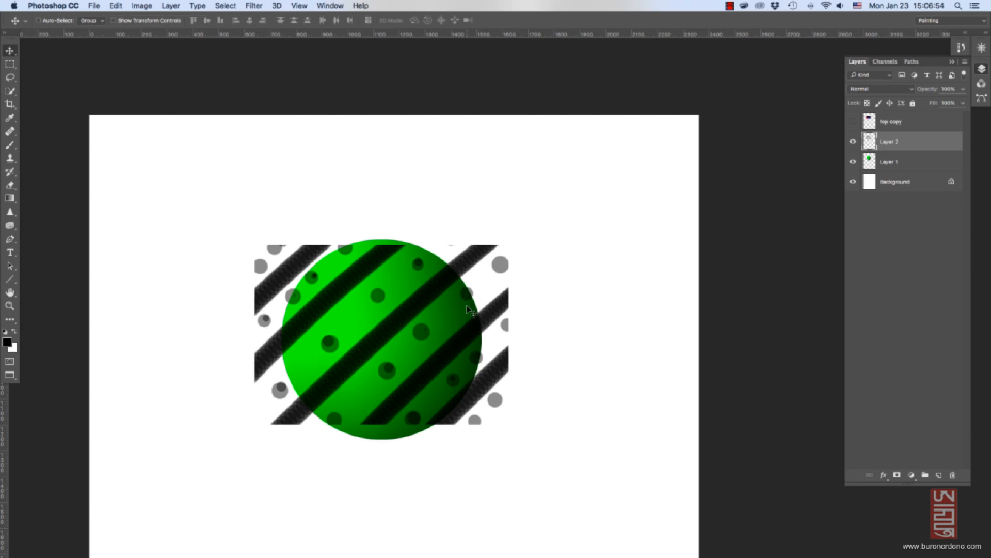
pyautogui.click(899, 164)
pyautogui.click(899, 145)
pyautogui.rightClick(896, 142)
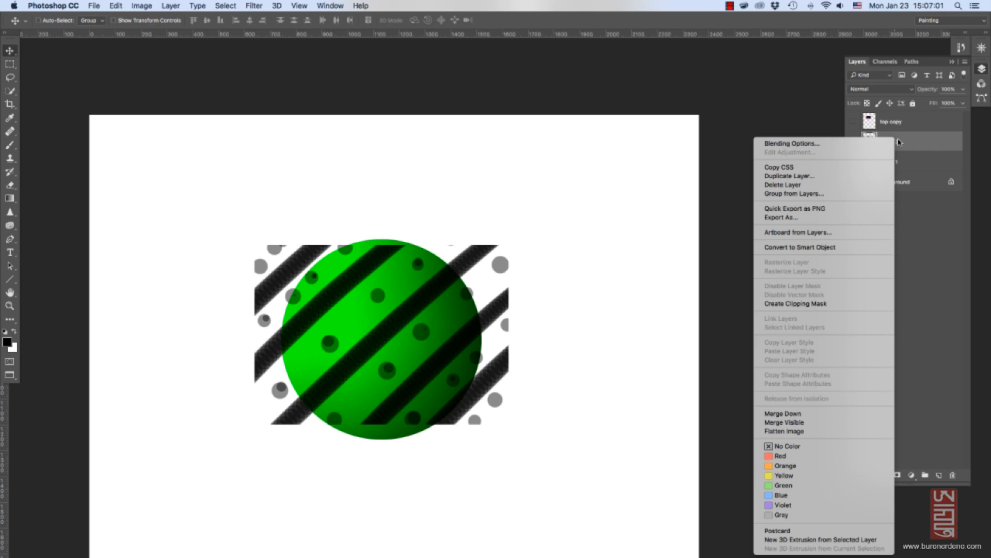
pyautogui.click(822, 305)
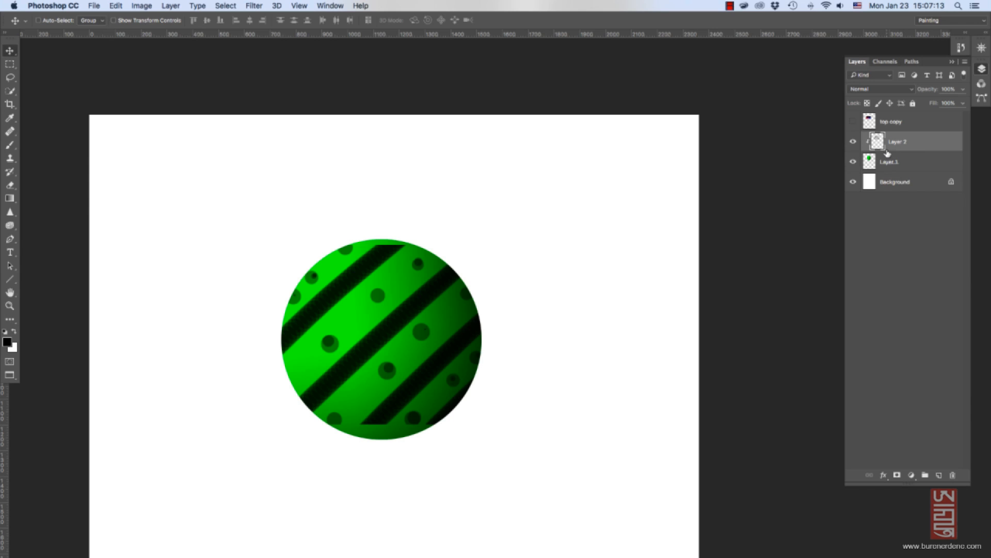
# Shift the clipped pattern slightly up and left within the sphere using a free transform.
pyautogui.hotkey('ctrl', 't')
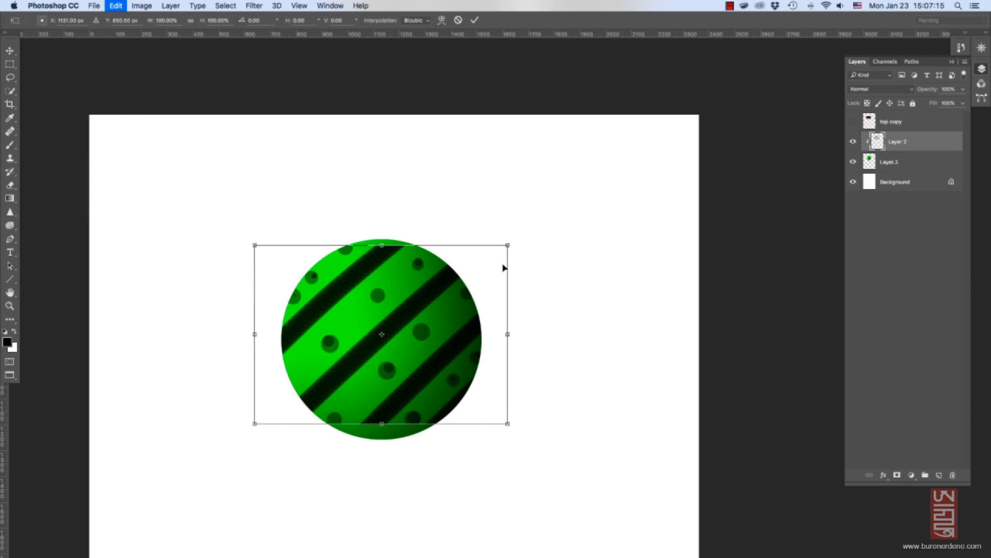
pyautogui.moveTo(472, 316); pyautogui.dragTo(448, 312)
pyautogui.press('Return')
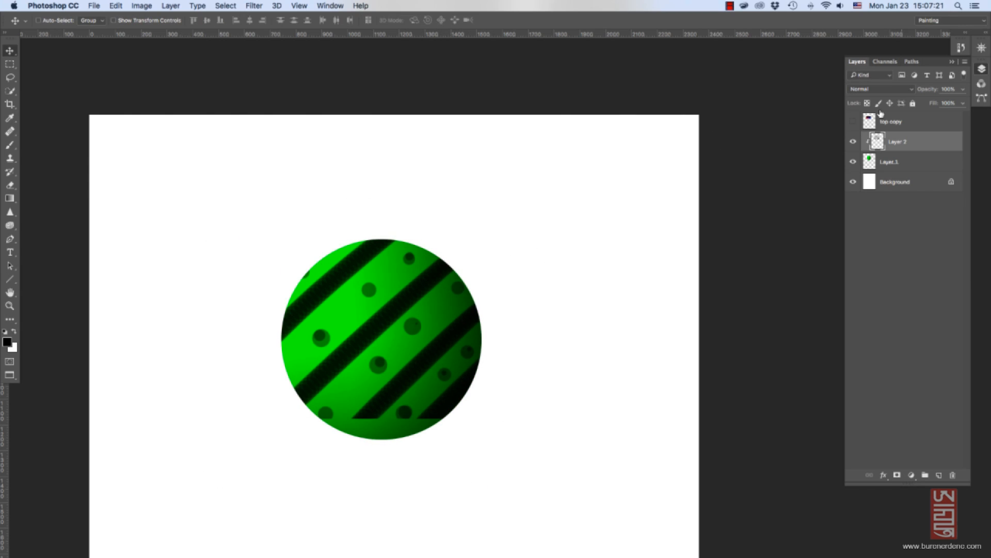
# Show top copy beneath Layer 1 and scale its gradient rectangle to about 184%, centred behind the sphere.
pyautogui.click(853, 121)
pyautogui.moveTo(902, 123); pyautogui.dragTo(923, 169)
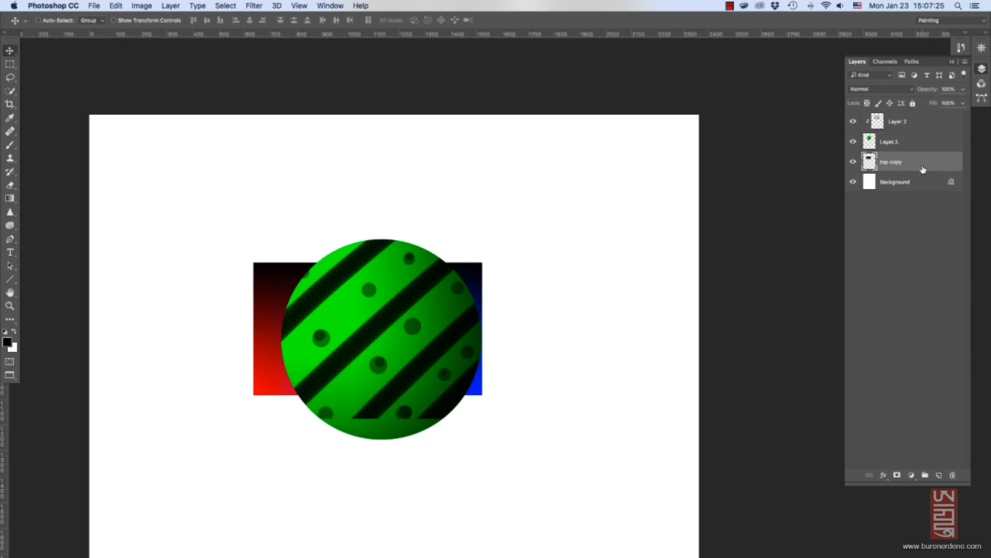
pyautogui.press('super+t')
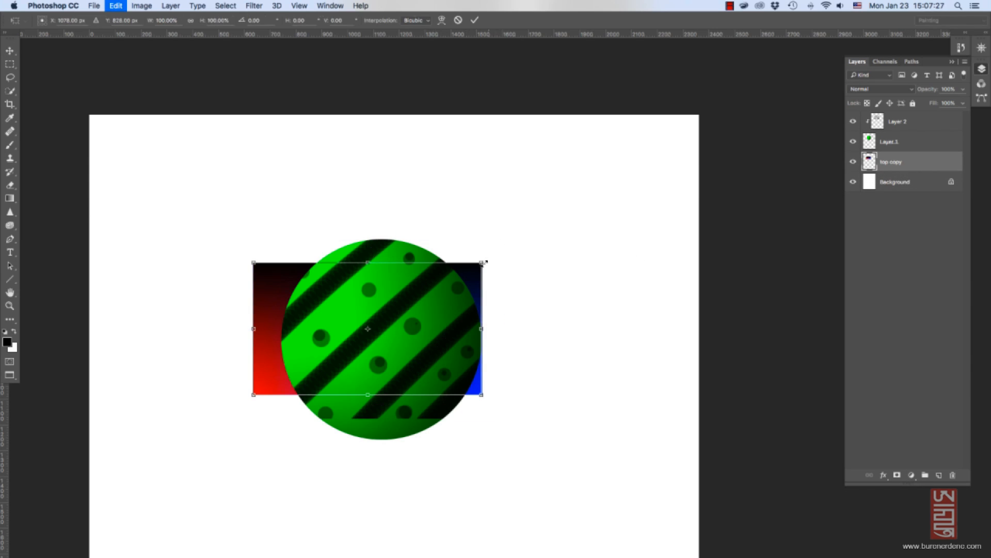
pyautogui.moveTo(484, 262); pyautogui.dragTo(677, 151)
pyautogui.moveTo(582, 224); pyautogui.dragTo(491, 275)
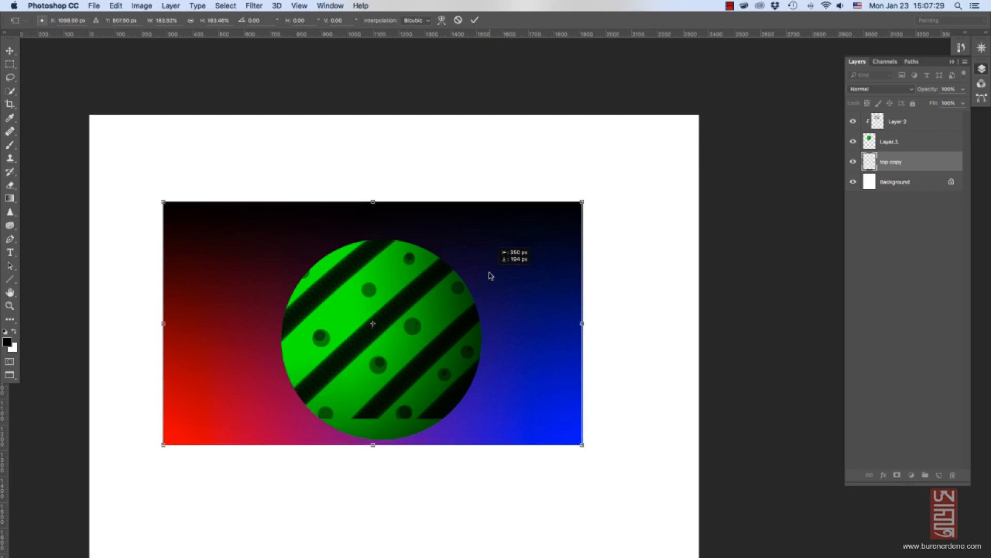
pyautogui.press('Return')
# Release Layer 2's clipping mask, moving its pattern down both while clipped and once released.
pyautogui.click(899, 123)
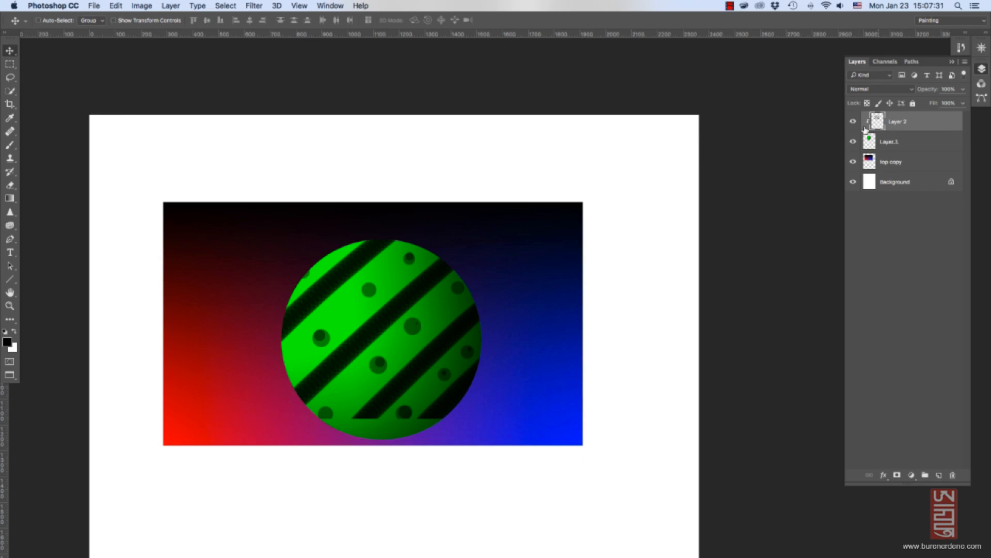
pyautogui.moveTo(449, 350); pyautogui.dragTo(403, 357)
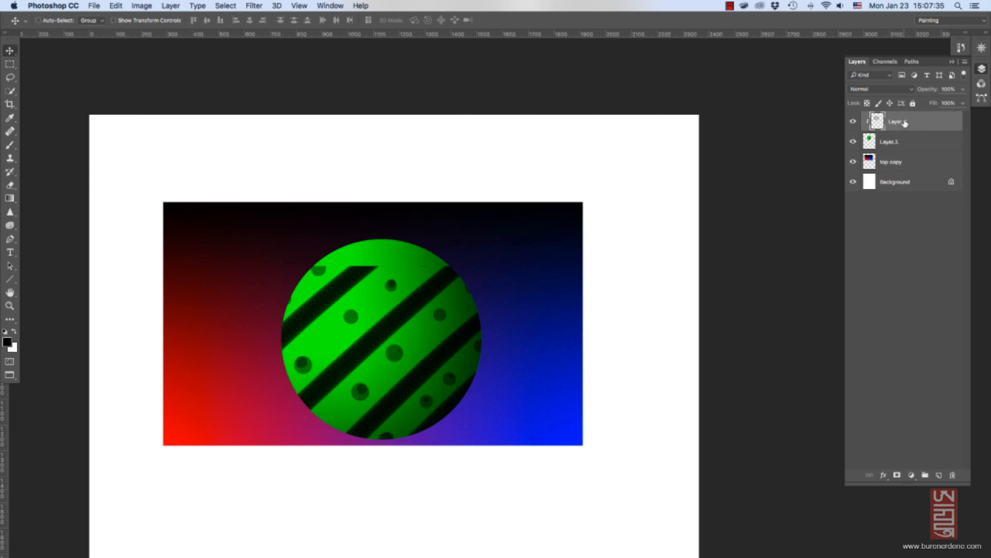
pyautogui.rightClick(904, 124)
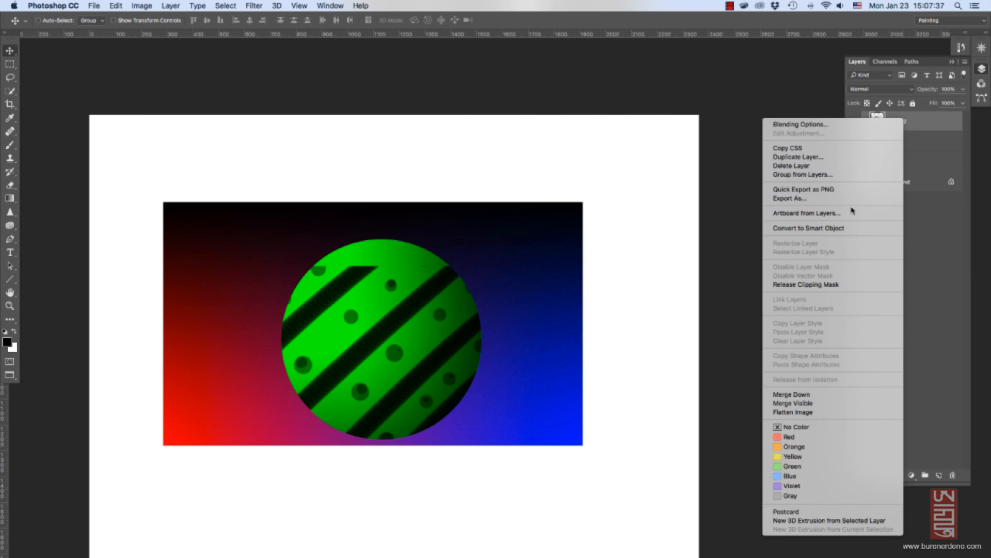
pyautogui.click(832, 283)
pyautogui.moveTo(466, 498); pyautogui.dragTo(474, 429)
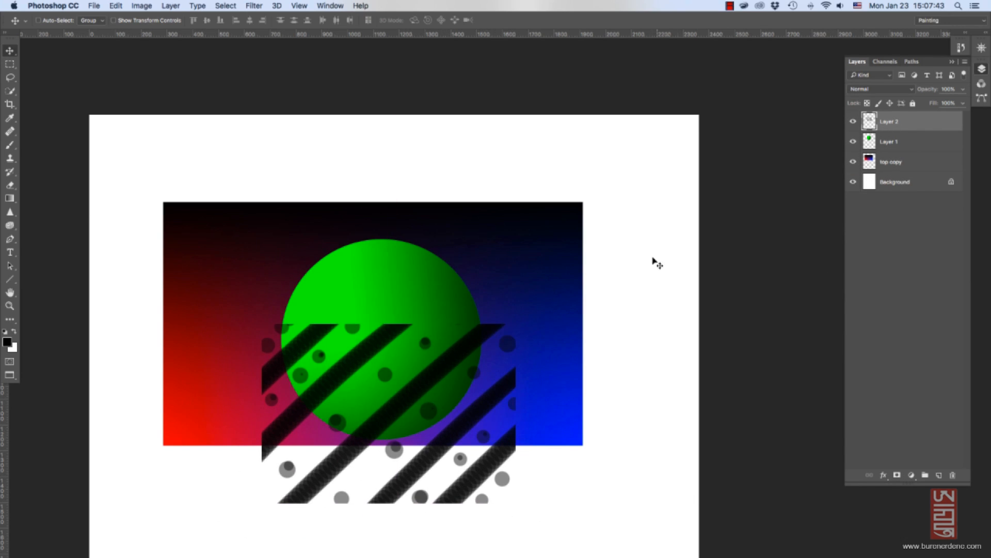
# Hide Layer 2, move top copy above Layer 1, and clip the gradient to the sphere.
pyautogui.click(853, 122)
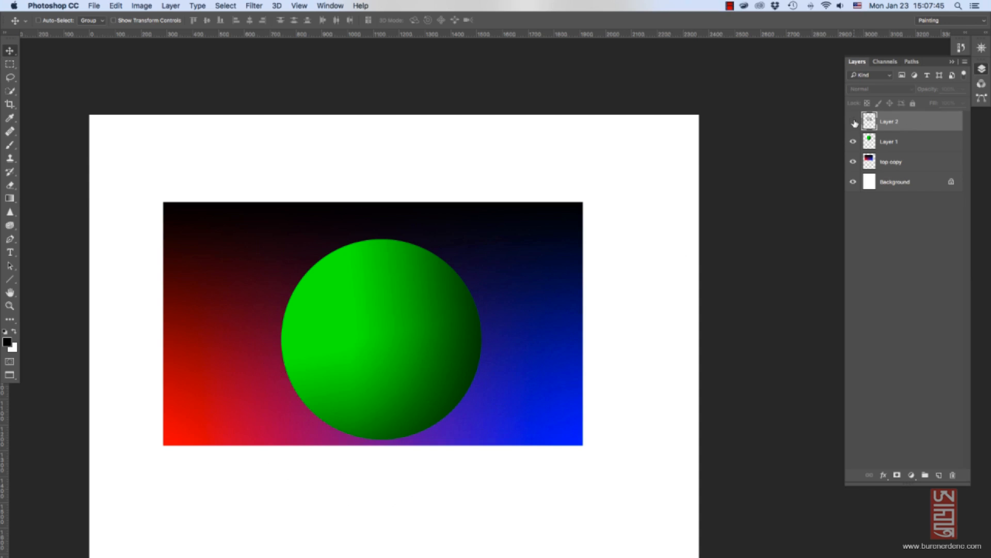
pyautogui.click(891, 162)
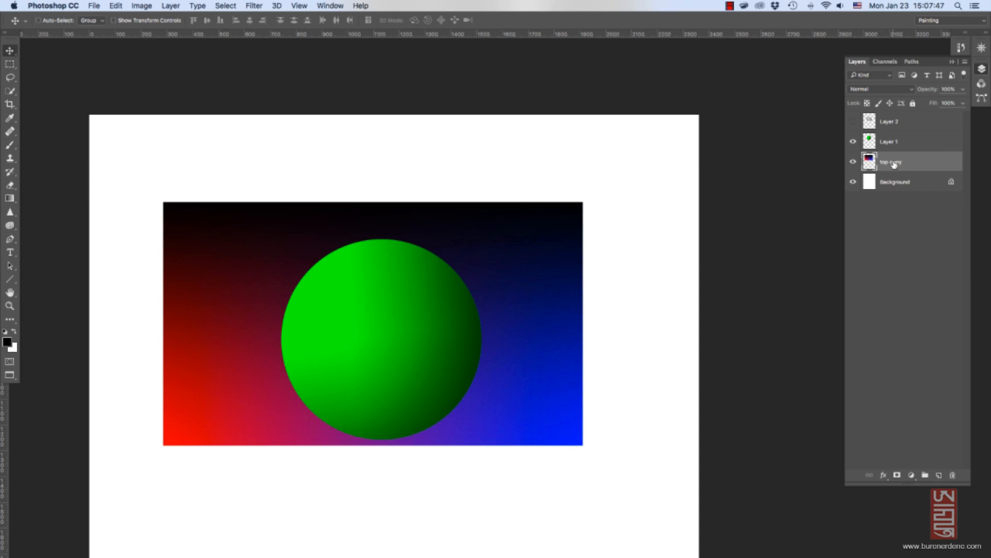
pyautogui.moveTo(894, 164); pyautogui.dragTo(895, 143)
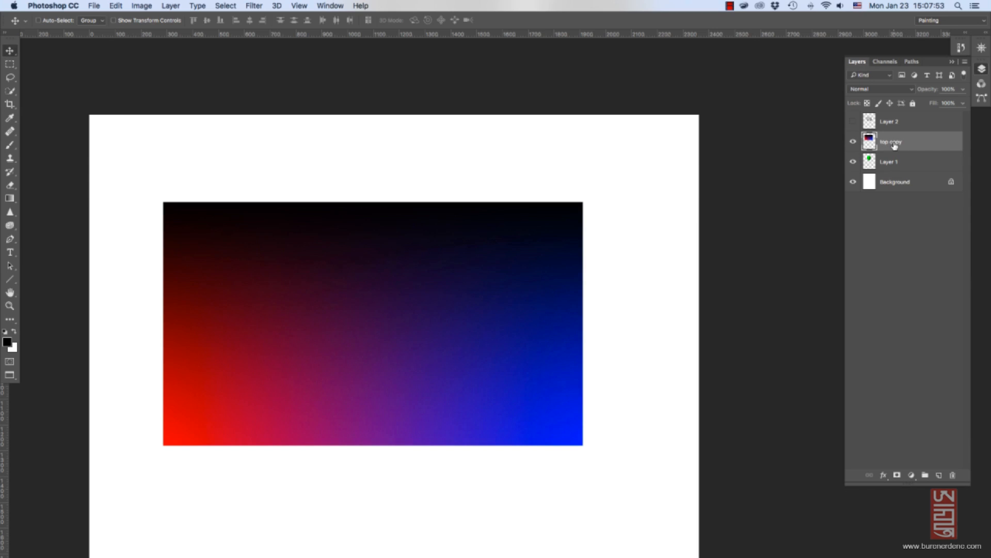
pyautogui.rightClick(896, 145)
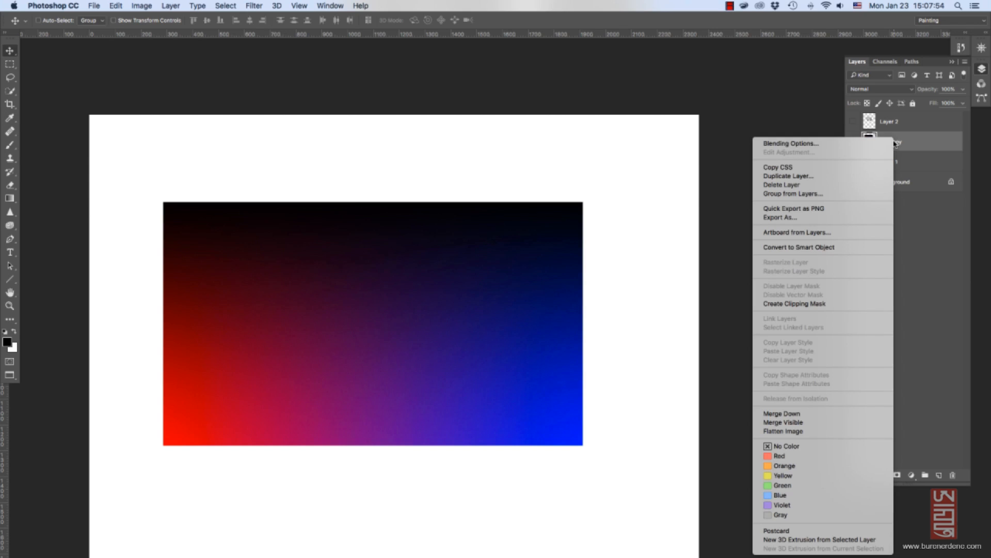
pyautogui.click(823, 304)
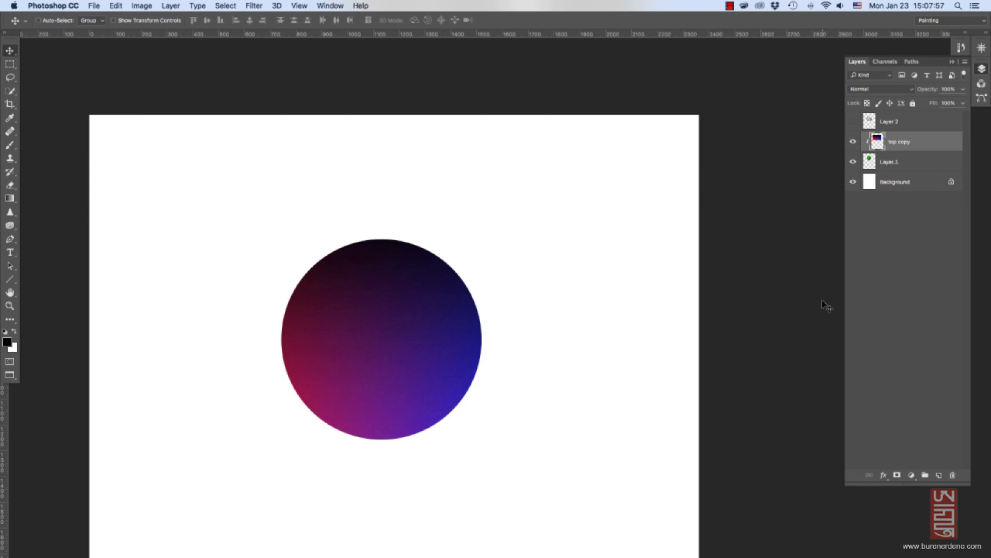
# Reposition the clipped gradient of top copy within the sphere and lower the layer's opacity.
pyautogui.moveTo(418, 292); pyautogui.dragTo(422, 260)
pyautogui.moveTo(447, 347); pyautogui.dragTo(460, 343)
pyautogui.click(963, 90)
pyautogui.moveTo(928, 104); pyautogui.dragTo(948, 103)
# Show Layer 2 and place it between top copy and Layer 1 so it joins the clipping group.
pyautogui.click(892, 124)
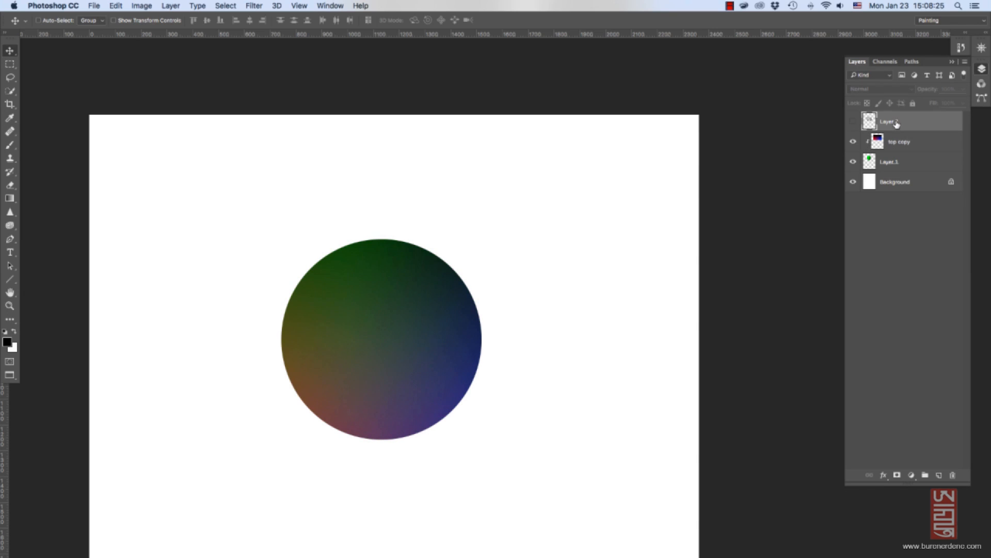
pyautogui.press('super+comma')
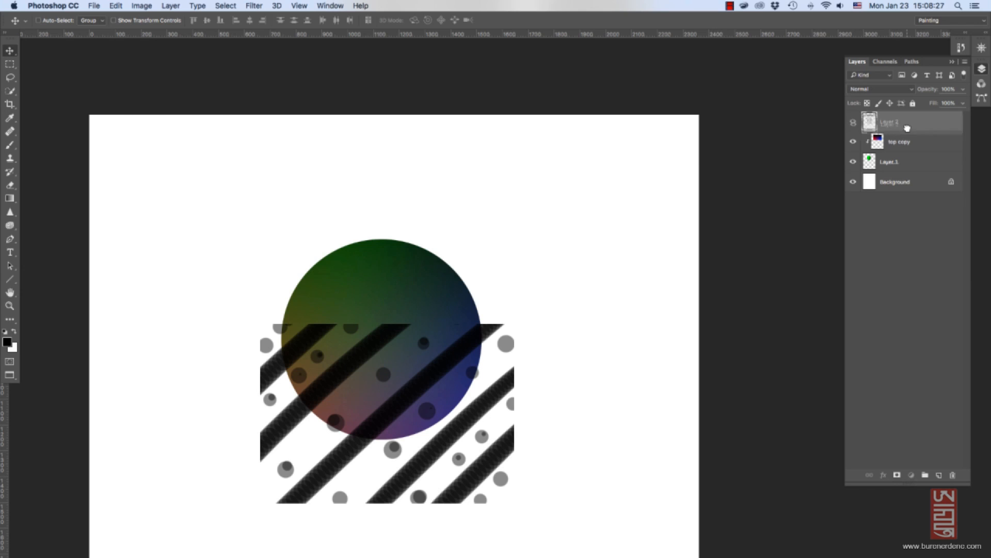
pyautogui.moveTo(907, 141); pyautogui.dragTo(908, 146)
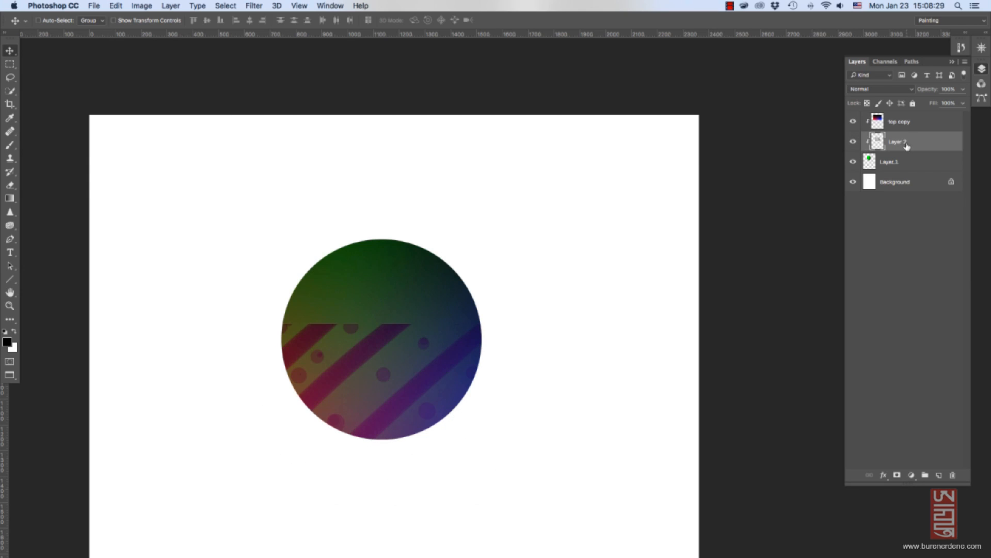
# Move Layer 2's pattern up over the sphere, stretch its height to about 127%, and nudge it slightly left.
pyautogui.moveTo(453, 376); pyautogui.dragTo(469, 288)
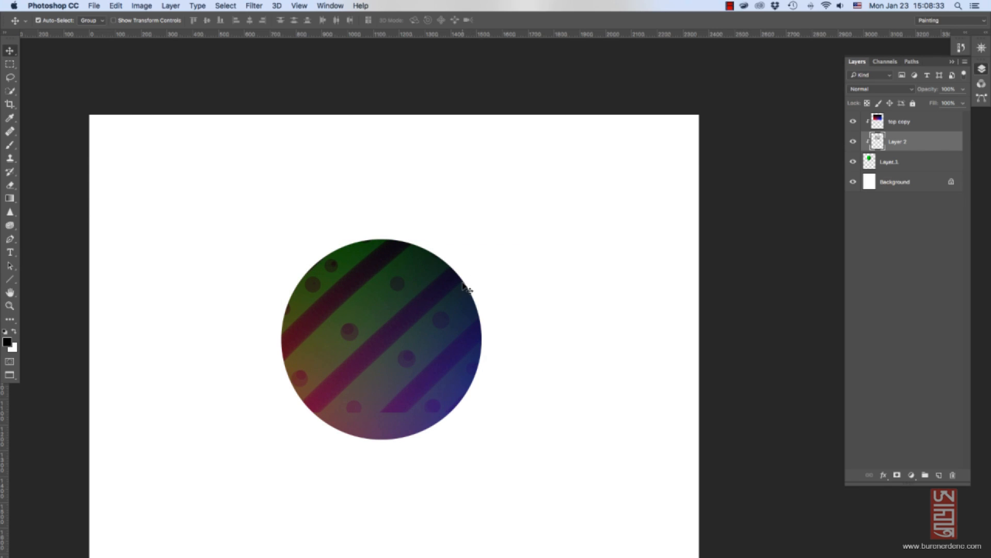
pyautogui.hotkey('ctrl', 't')
pyautogui.moveTo(402, 412); pyautogui.dragTo(400, 460)
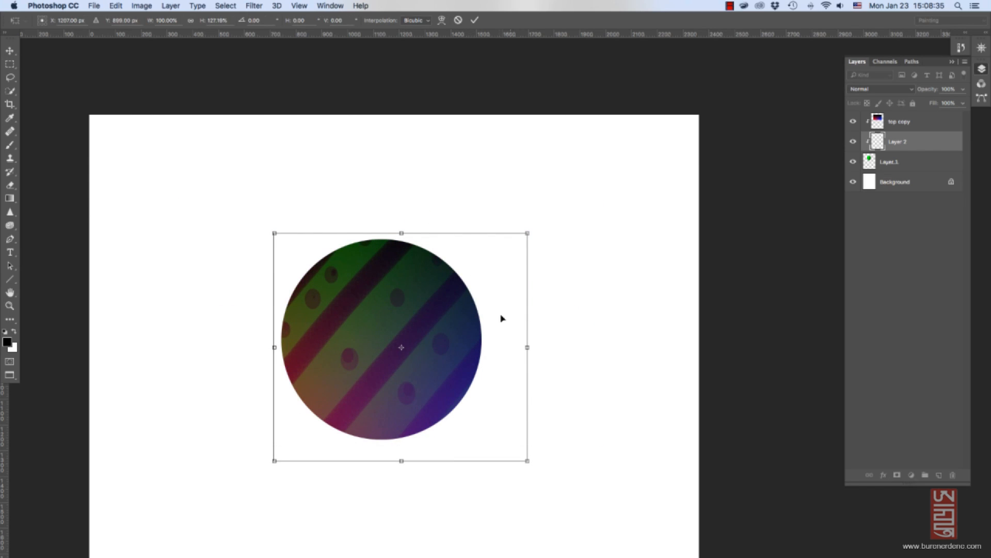
pyautogui.moveTo(500, 317); pyautogui.dragTo(482, 314)
pyautogui.press('Return')
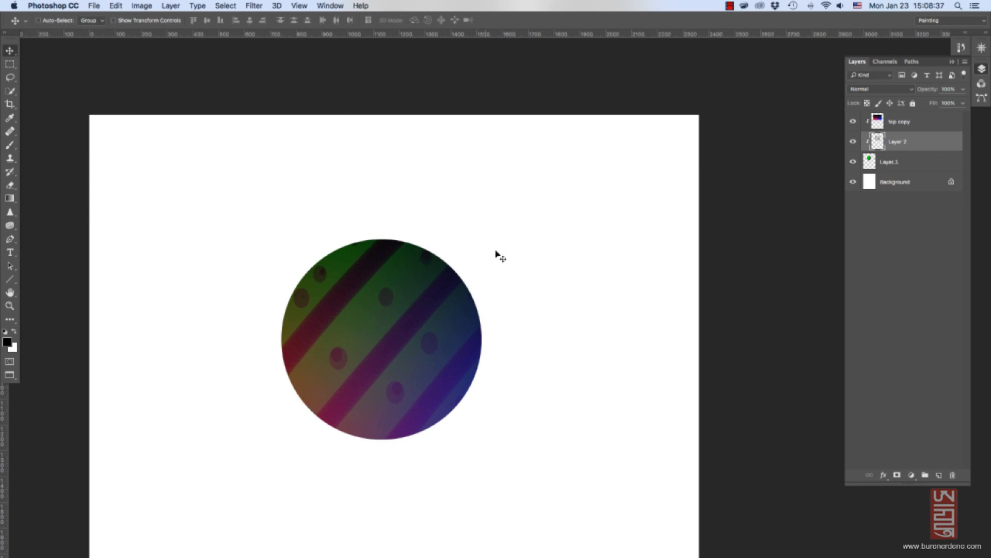
# Erase Layer 1 along the sphere's right edge and in crossing vertical and horizontal strips, finishing with the eraser size reduced to 35.
pyautogui.click(930, 163)
pyautogui.press('e')
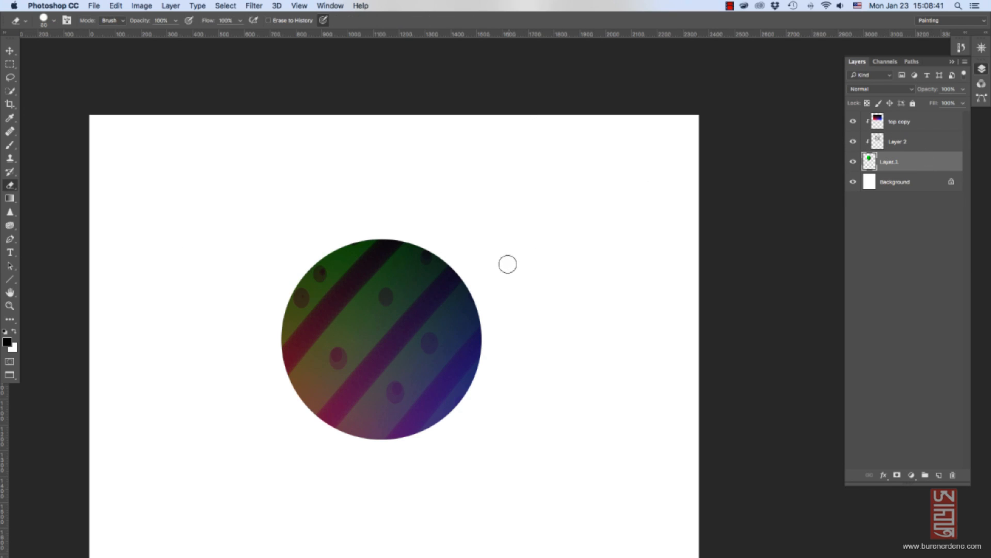
pyautogui.moveTo(479, 303); pyautogui.dragTo(483, 369)
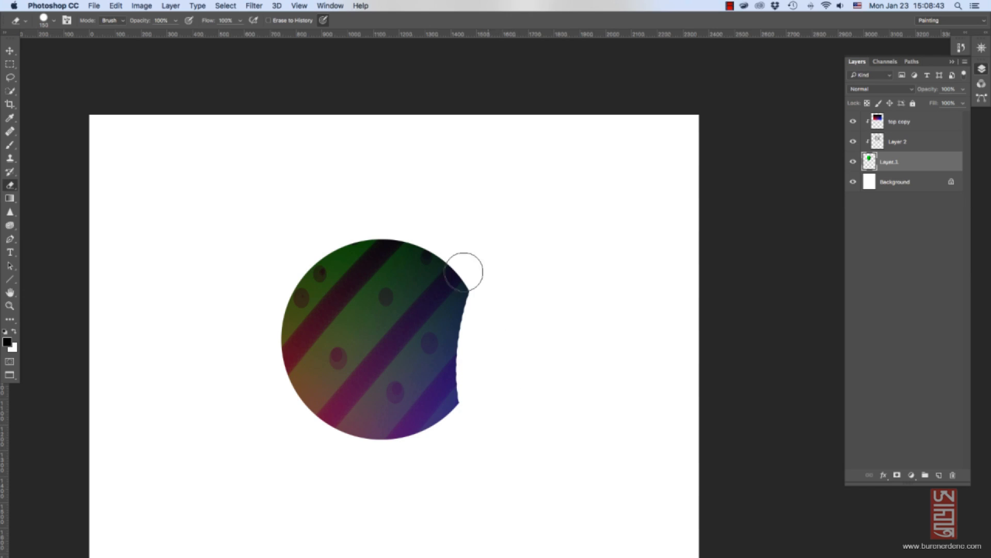
pyautogui.moveTo(301, 223); pyautogui.dragTo(343, 396)
pyautogui.moveTo(290, 369); pyautogui.dragTo(465, 335)
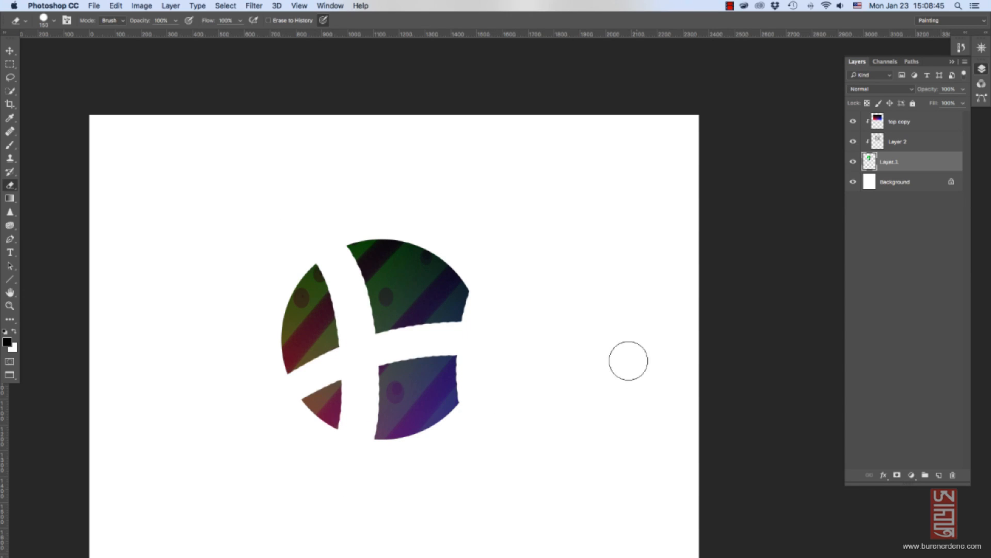
pyautogui.press('[')
pyautogui.press('[')
pyautogui.press('[')
pyautogui.press('[')
pyautogui.press('[')
pyautogui.press('[')
pyautogui.press('[')
pyautogui.press('[')
pyautogui.press('[')
pyautogui.press('[')
# Release the clipping masks of top copy and Layer 2 together, and clip both layers to Layer 1 again.
pyautogui.click(901, 143)
pyautogui.keyDown('shift'); pyautogui.click(903, 122); pyautogui.keyUp('shift')
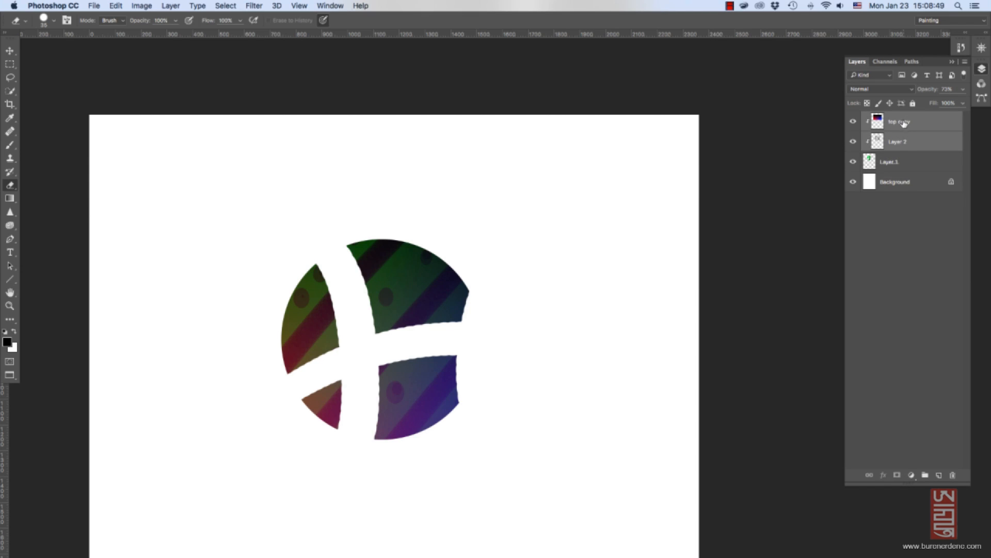
pyautogui.rightClick(901, 125)
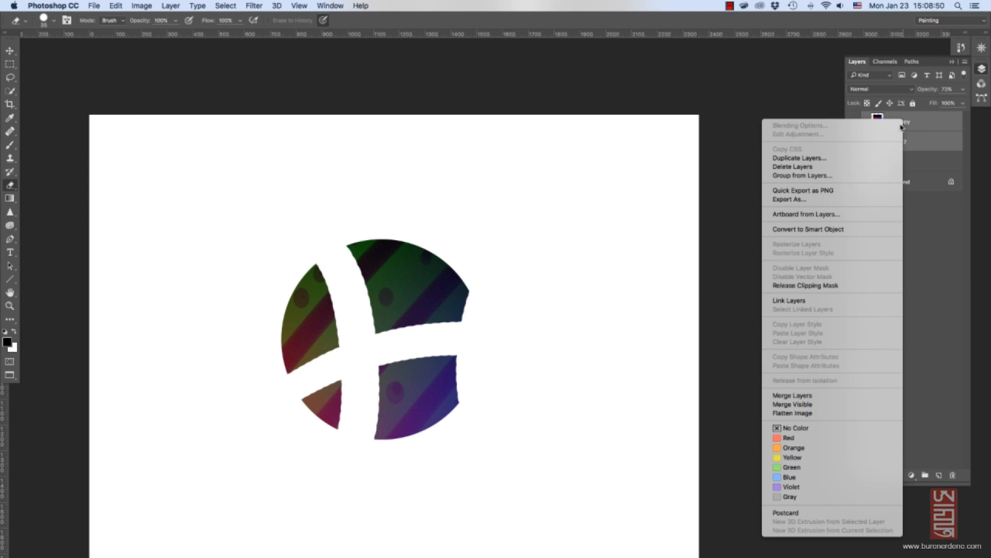
pyautogui.click(830, 285)
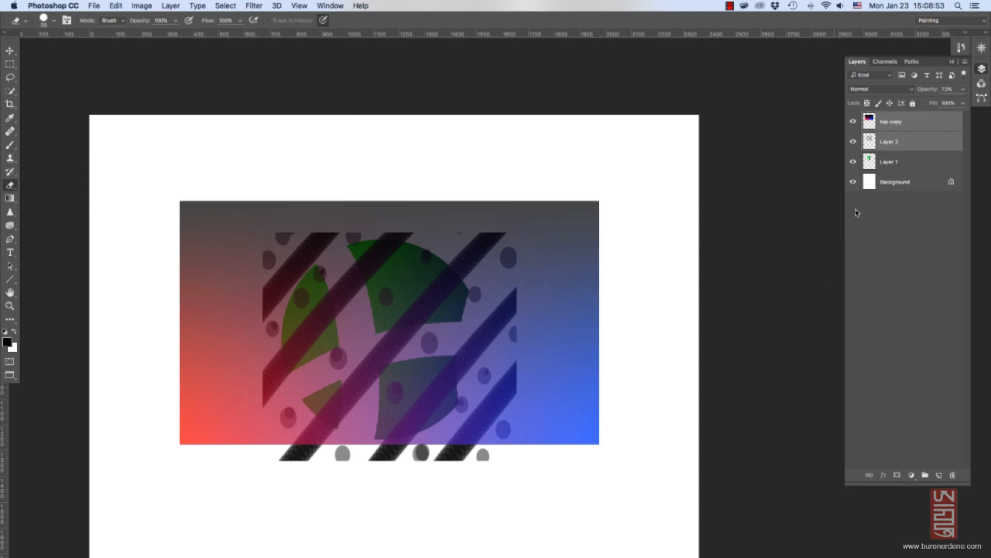
pyautogui.rightClick(906, 144)
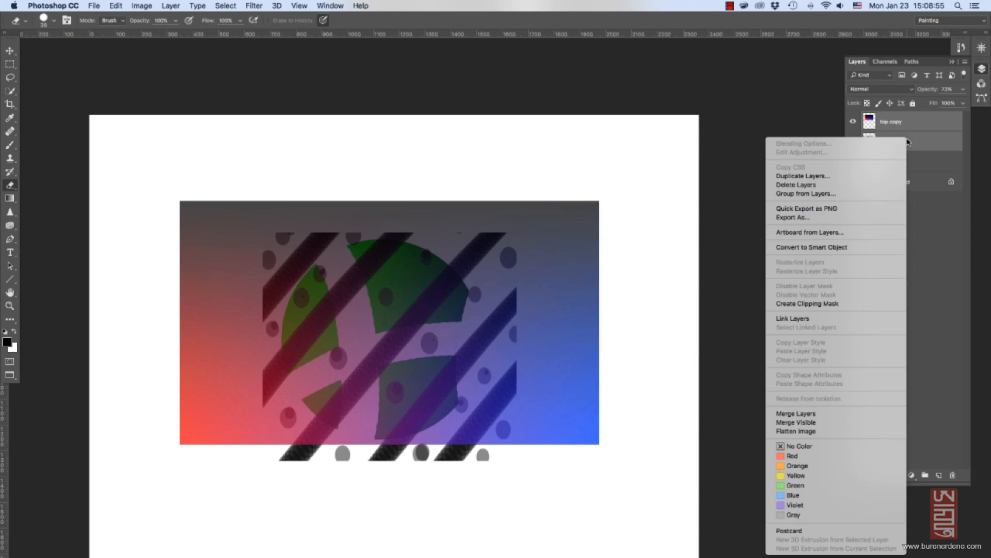
pyautogui.click(837, 305)
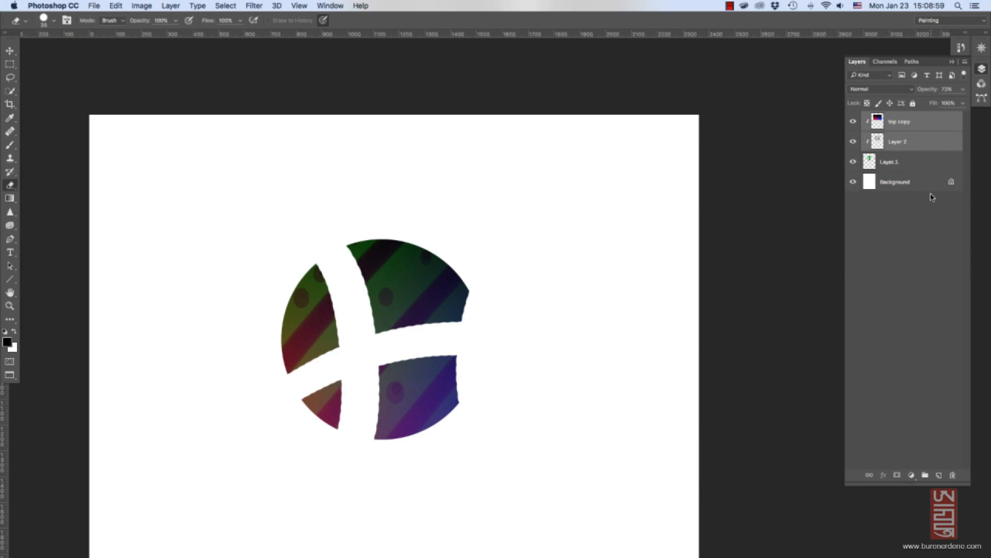
# Link top copy, Layer 2 and Layer 1, and shift the linked artwork down and to the right.
pyautogui.click(920, 163)
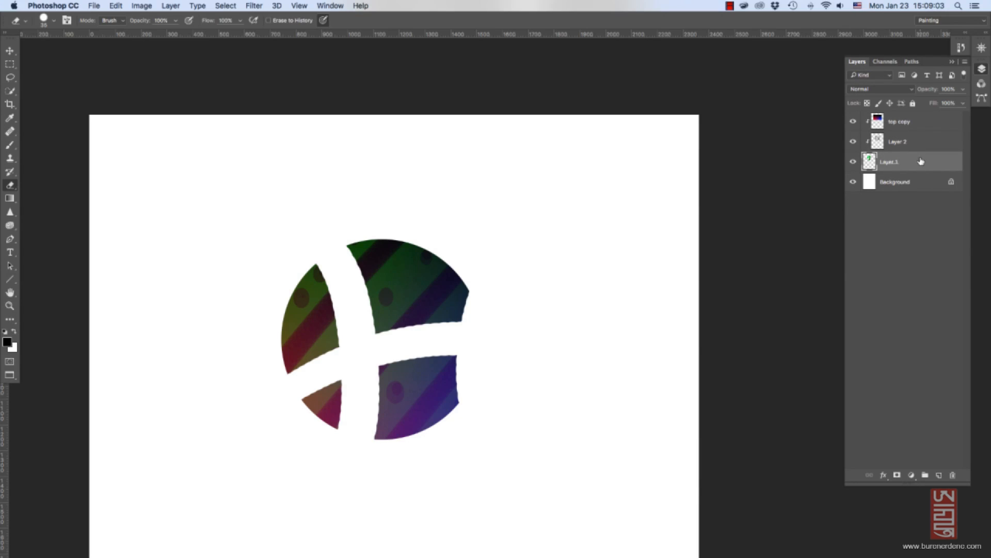
pyautogui.keyDown('shift'); pyautogui.click(923, 122); pyautogui.keyUp('shift')
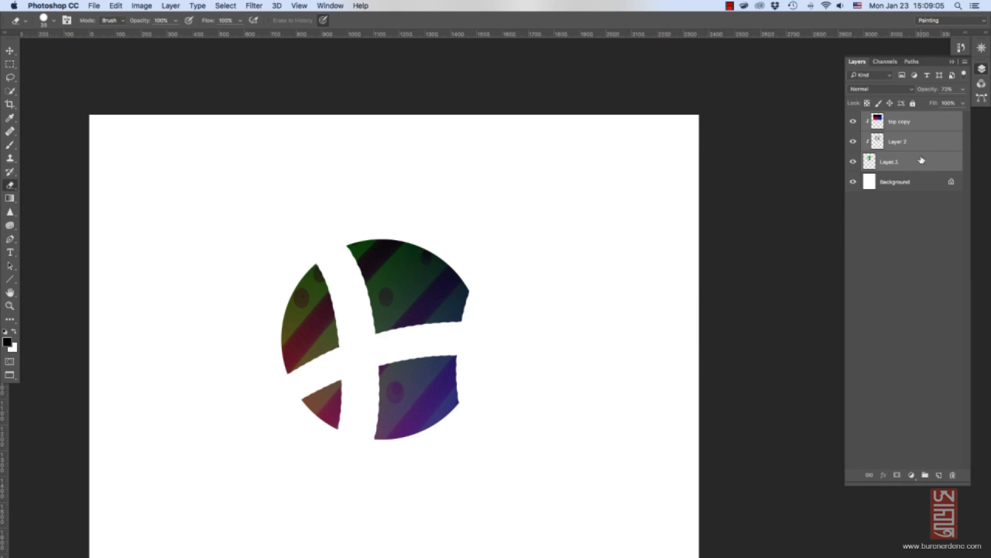
pyautogui.press('v')
pyautogui.rightClick(924, 149)
pyautogui.click(852, 320)
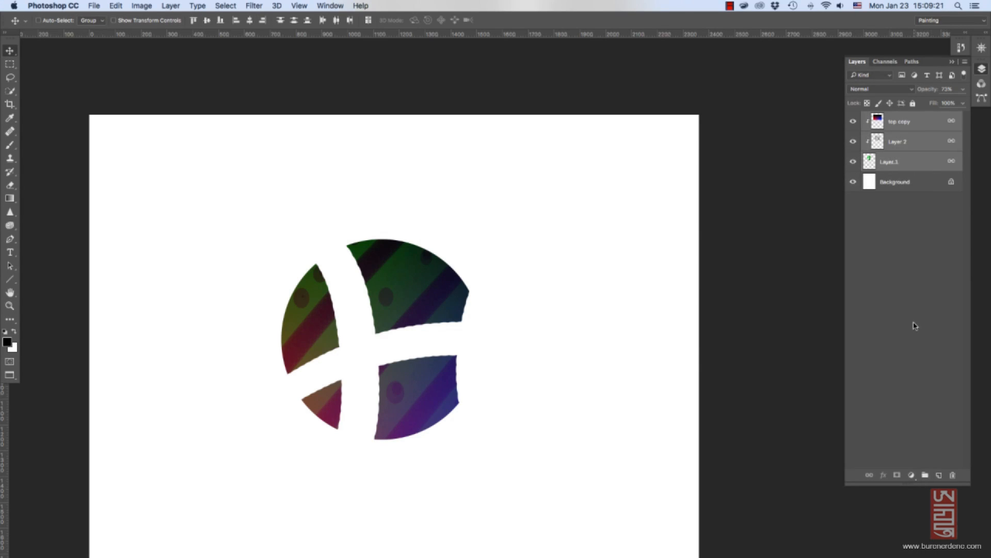
pyautogui.moveTo(441, 285); pyautogui.dragTo(510, 309)
# Move the linked artwork down and to the left with only top copy selected.
pyautogui.click(913, 141)
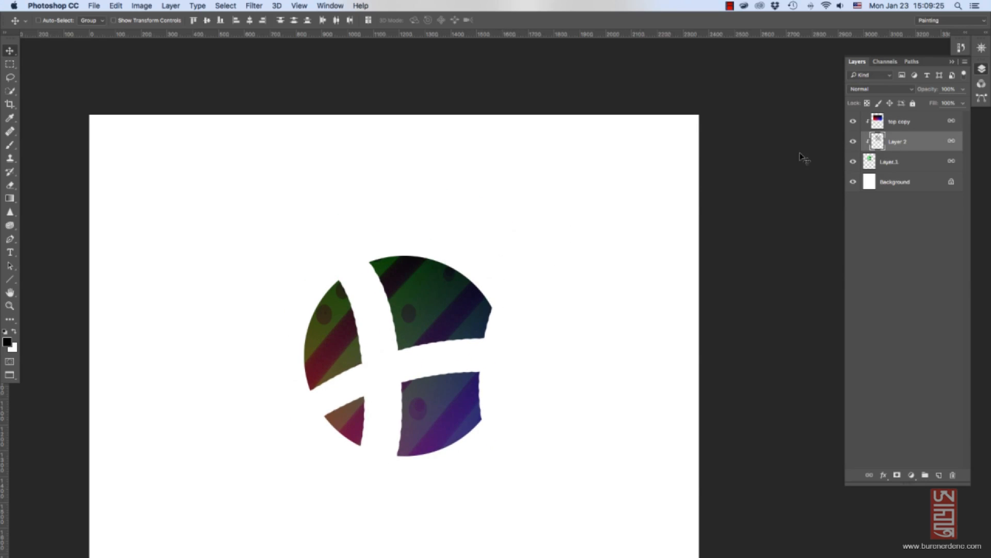
pyautogui.click(909, 122)
pyautogui.moveTo(441, 332); pyautogui.dragTo(367, 364)
# Unlink top copy, Layer 2 and Layer 1, and reposition Layer 2's pattern on its own within the cut sphere.
pyautogui.click(909, 166)
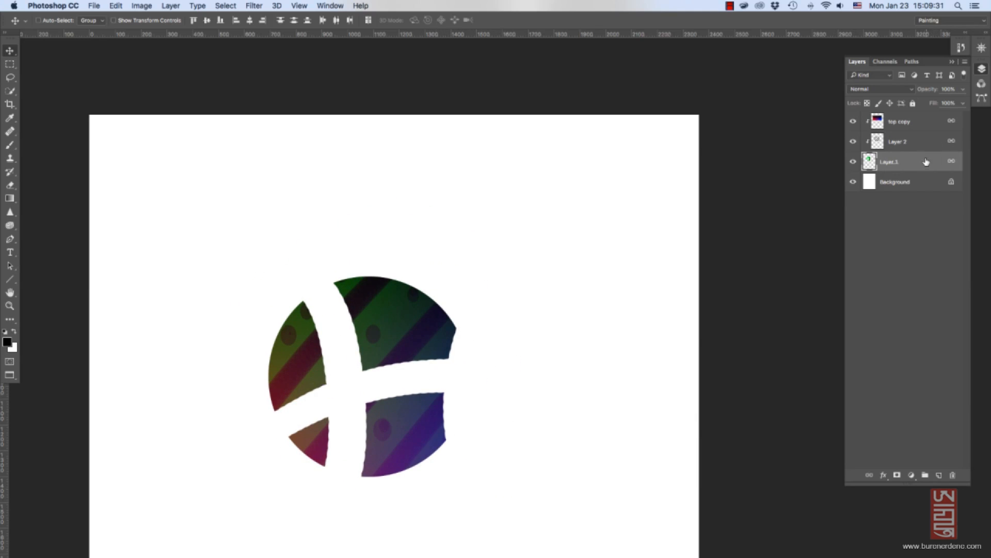
pyautogui.keyDown('shift'); pyautogui.click(918, 124); pyautogui.keyUp('shift')
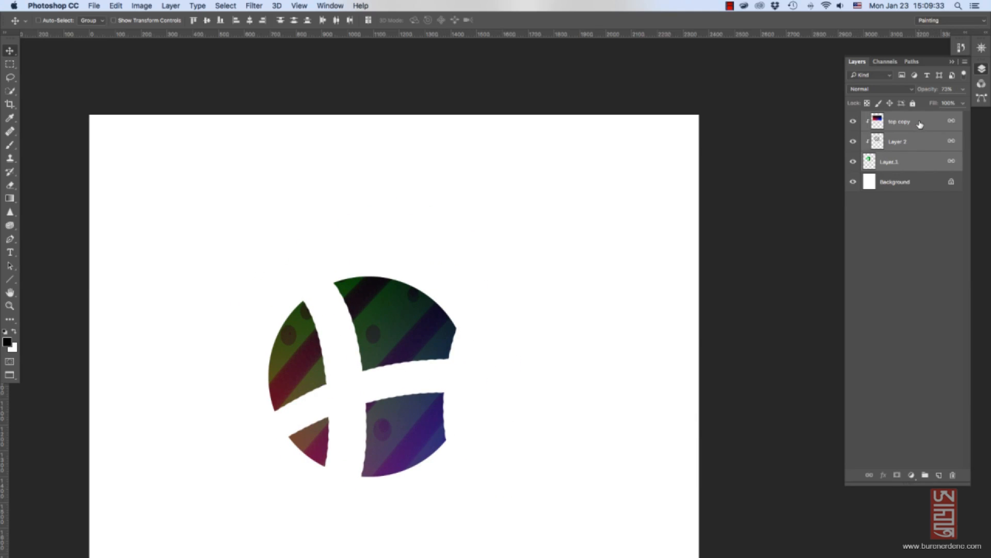
pyautogui.rightClick(917, 123)
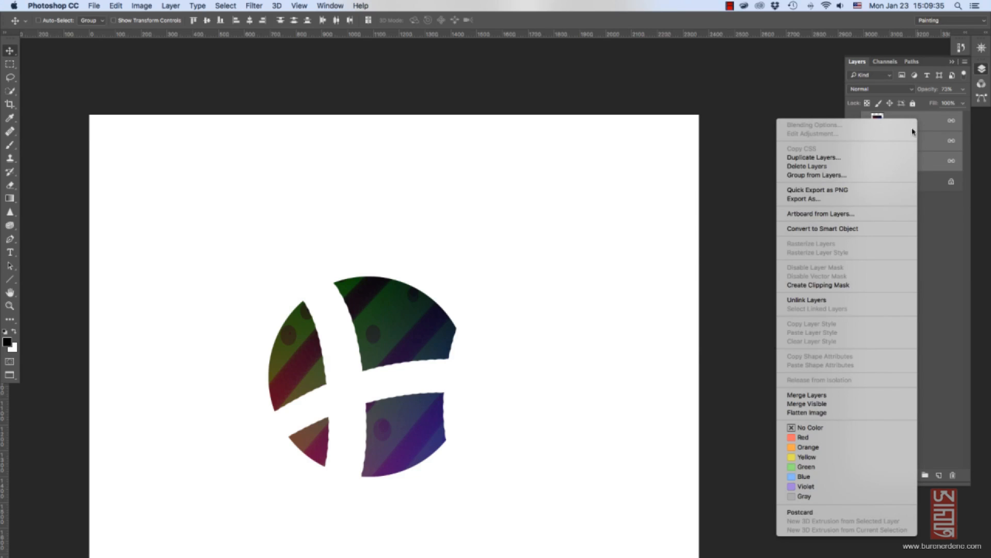
pyautogui.click(846, 300)
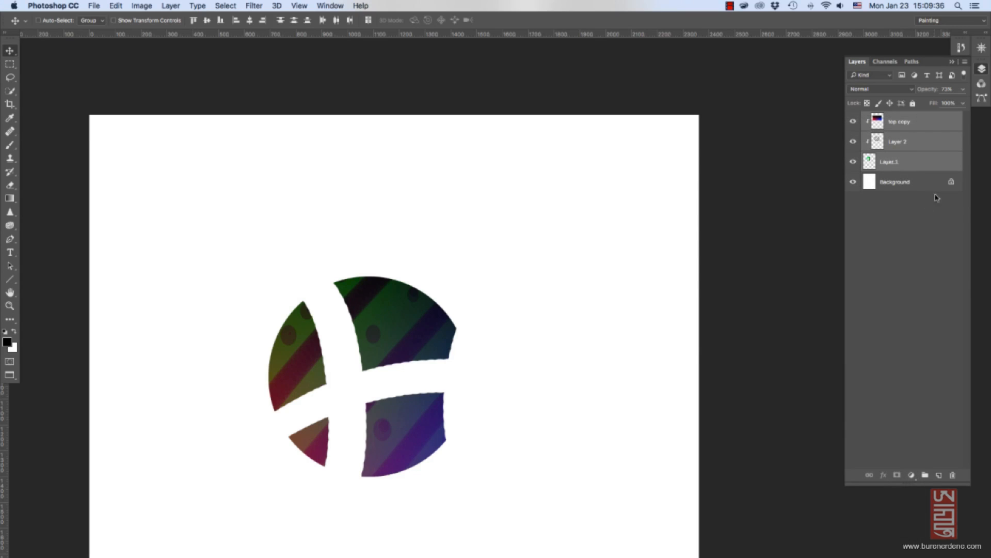
pyautogui.click(908, 142)
pyautogui.moveTo(422, 334); pyautogui.dragTo(811, 171)
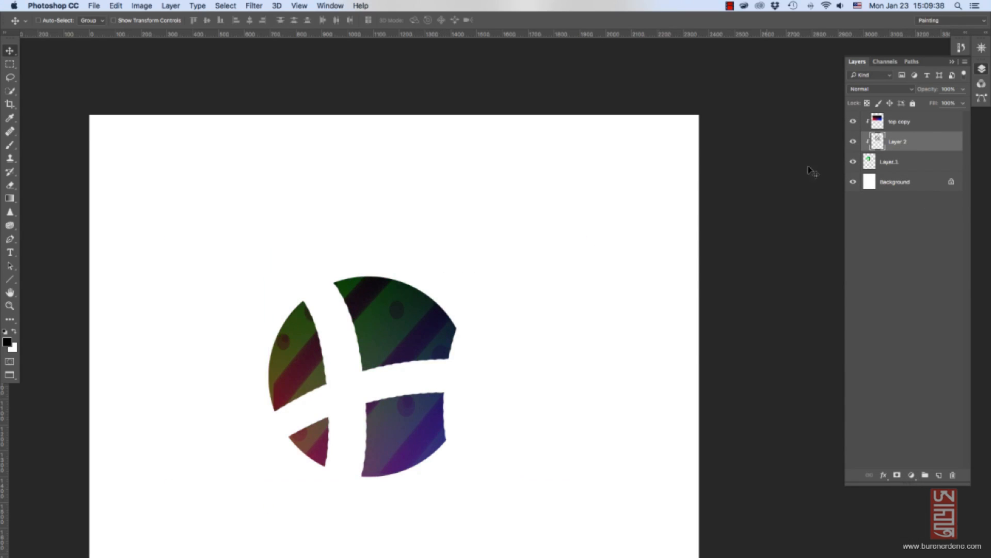
# Add five new empty layers above top copy.
pyautogui.click(919, 122)
pyautogui.click(940, 475)
pyautogui.click(939, 474)
pyautogui.click(940, 474)
pyautogui.click(939, 475)
pyautogui.click(939, 474)
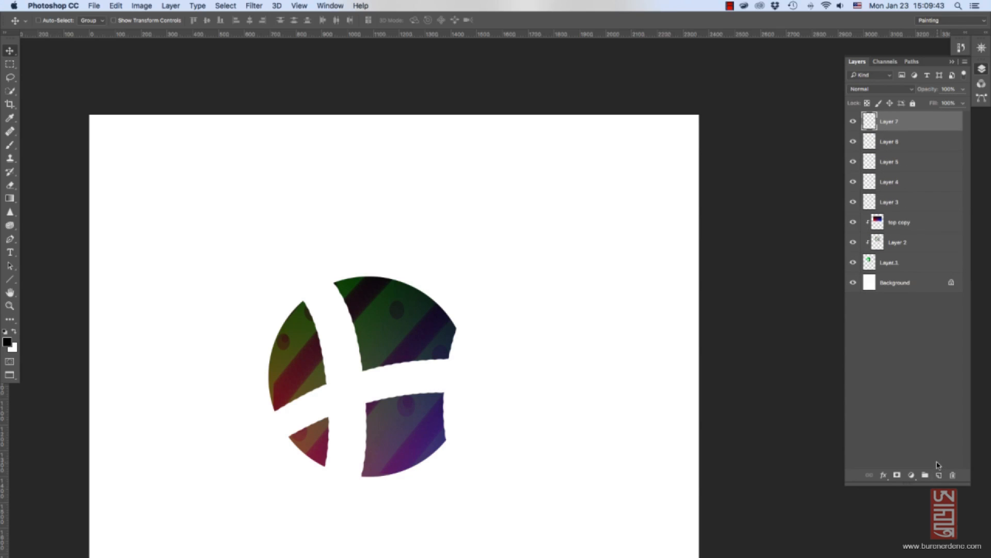
# Clip the five empty layers, Layer 3 through Layer 7, to Layer 1 together.
pyautogui.keyDown('shift'); pyautogui.click(903, 202); pyautogui.keyUp('shift')
pyautogui.rightClick(908, 202)
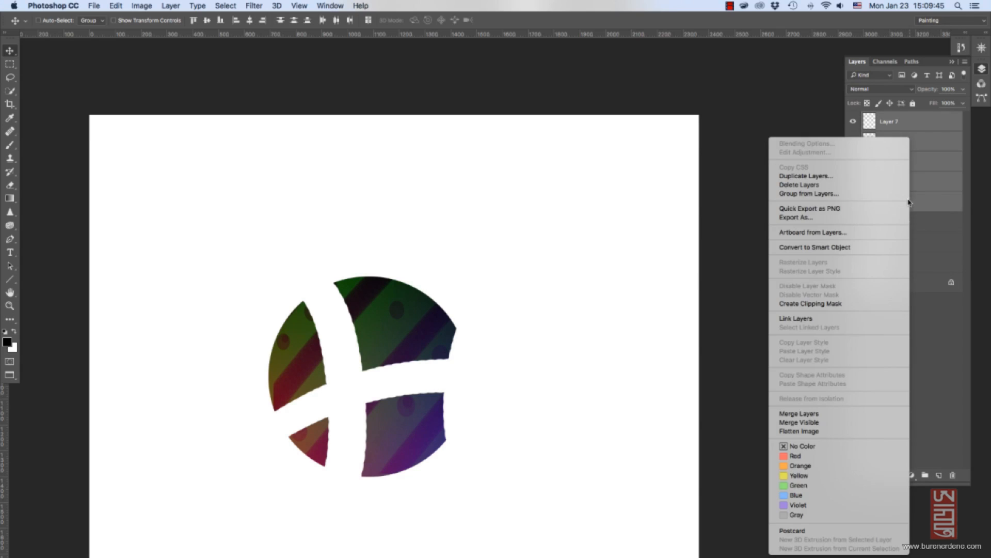
pyautogui.click(832, 304)
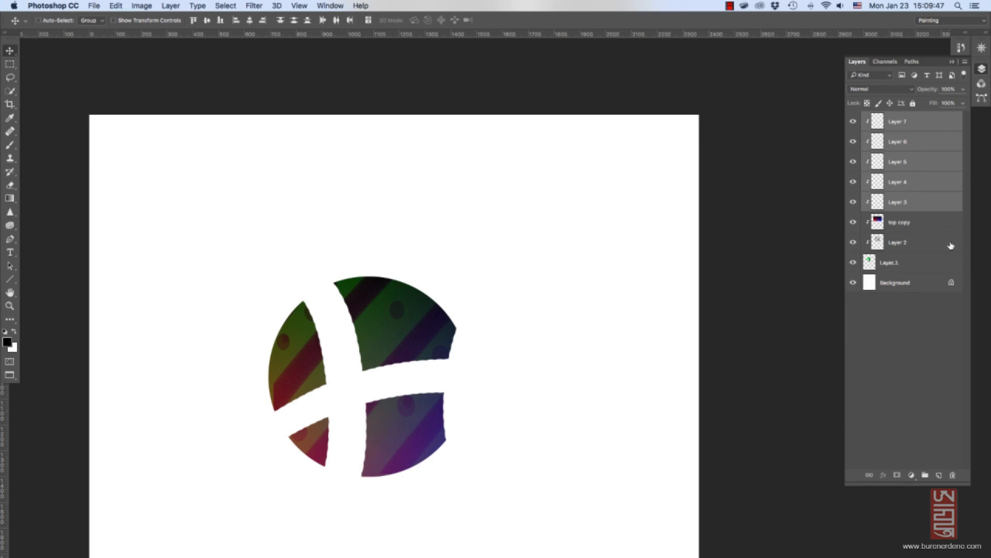
# Release the clipping mask of Layer 7 only.
pyautogui.click(917, 261)
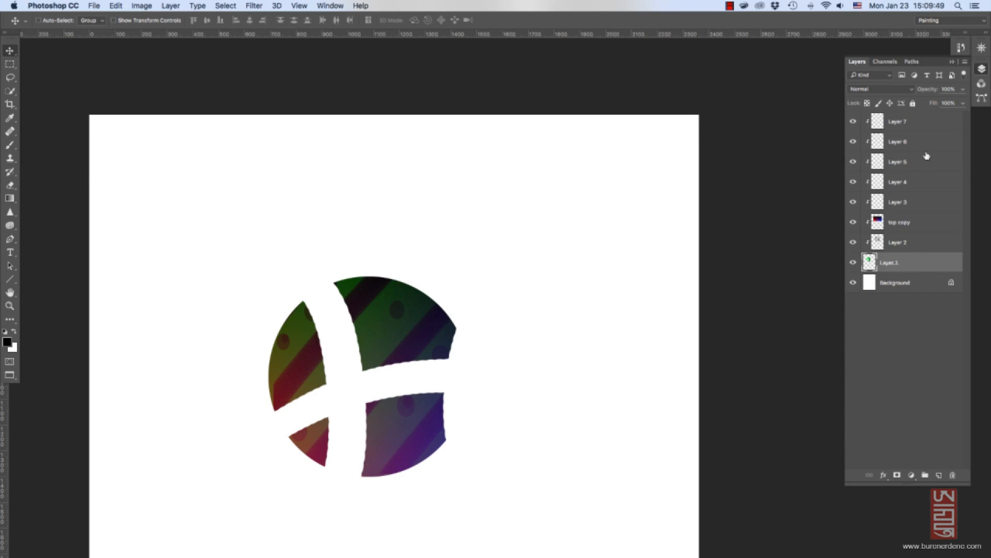
pyautogui.click(908, 122)
pyautogui.rightClick(907, 123)
pyautogui.click(826, 282)
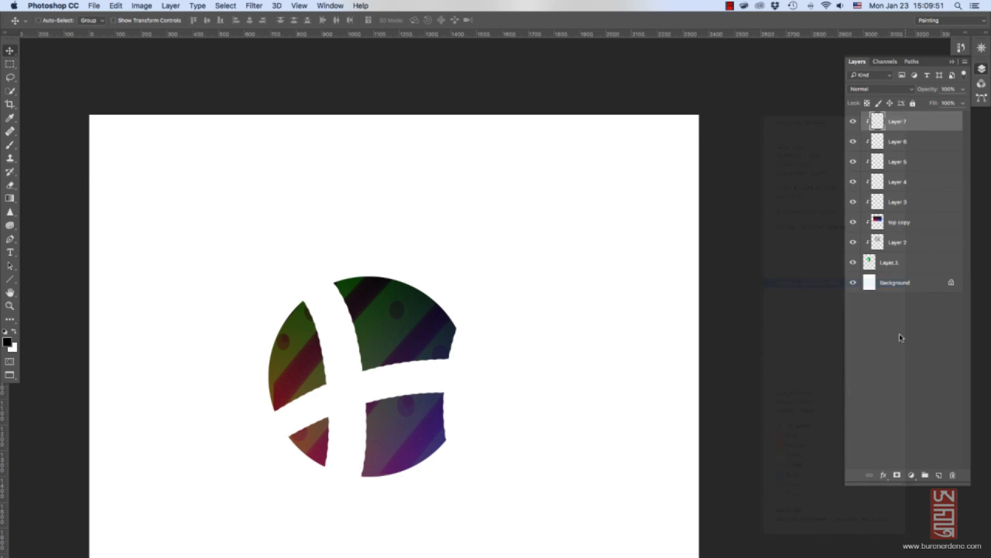
# Select all layers from Layer 6 down to Layer 1.
pyautogui.click(919, 143)
pyautogui.keyDown('shift'); pyautogui.click(914, 262); pyautogui.keyUp('shift')
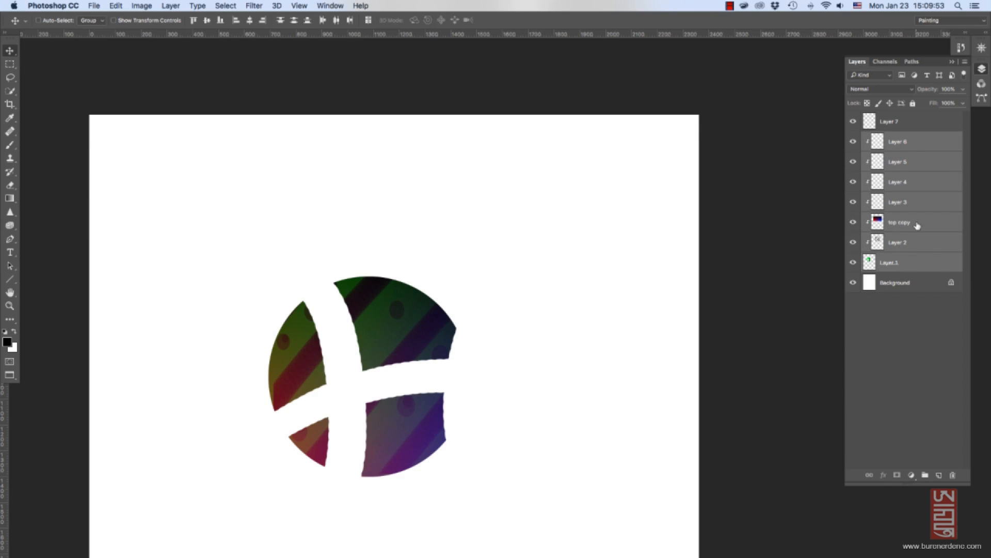
# Group the selected layers from Layer 1 up to Layer 6 and expand the new group.
pyautogui.click(926, 476)
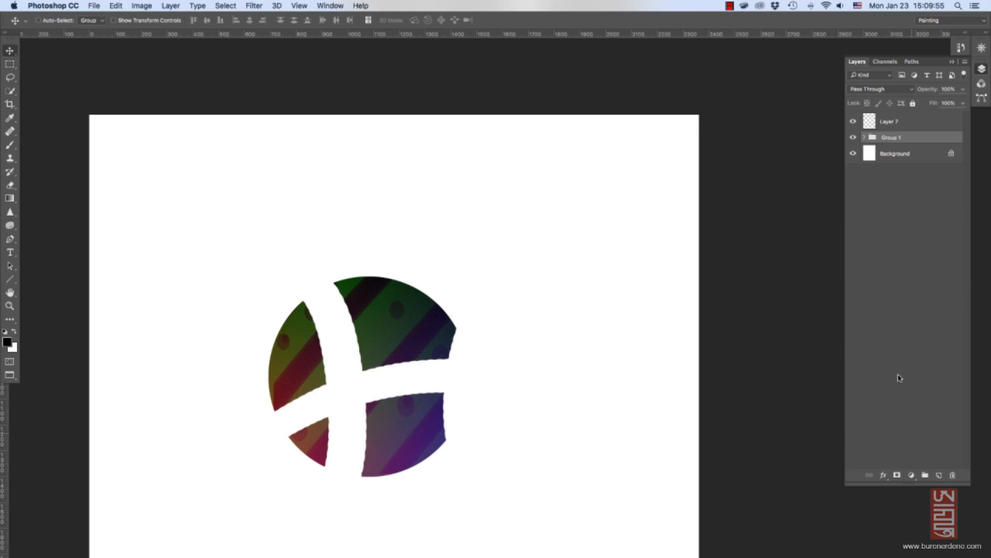
pyautogui.click(865, 137)
pyautogui.click(928, 275)
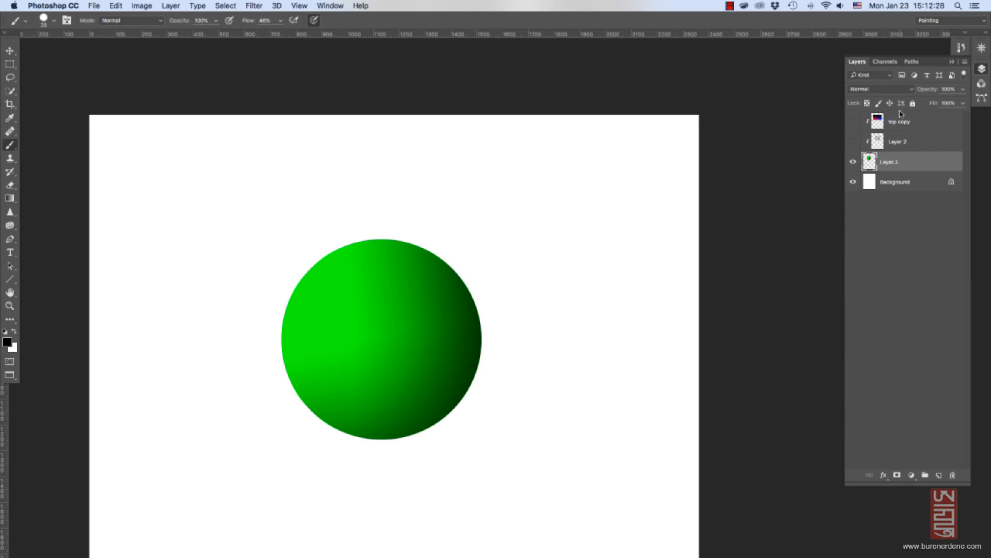
# Show the top copy and Layer 2 layers and release both from their clipping mask.
pyautogui.click(906, 124)
pyautogui.click(904, 141)
pyautogui.rightClick(903, 141)
pyautogui.click(904, 141)
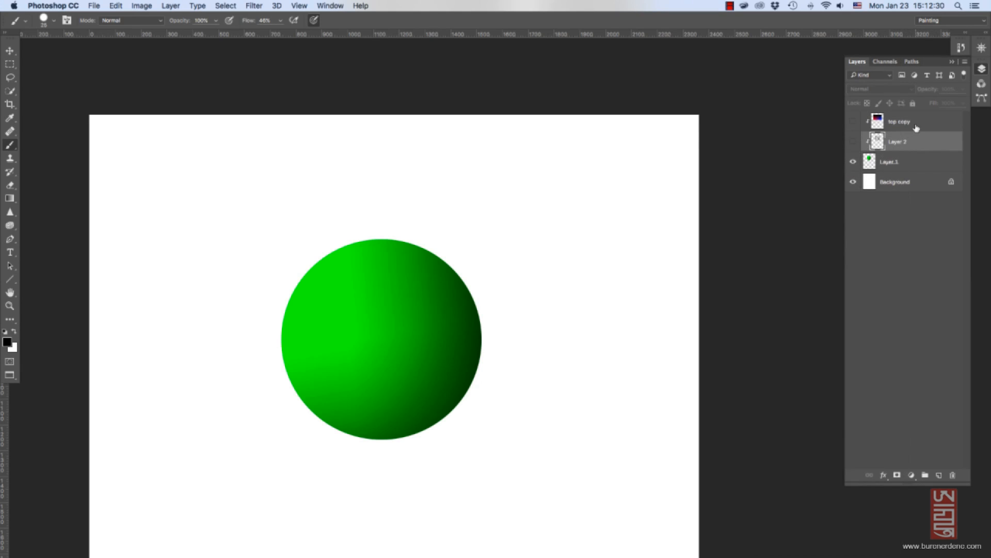
pyautogui.click(907, 123)
pyautogui.moveTo(853, 122); pyautogui.dragTo(853, 141)
pyautogui.keyDown('shift'); pyautogui.click(904, 141); pyautogui.keyUp('shift')
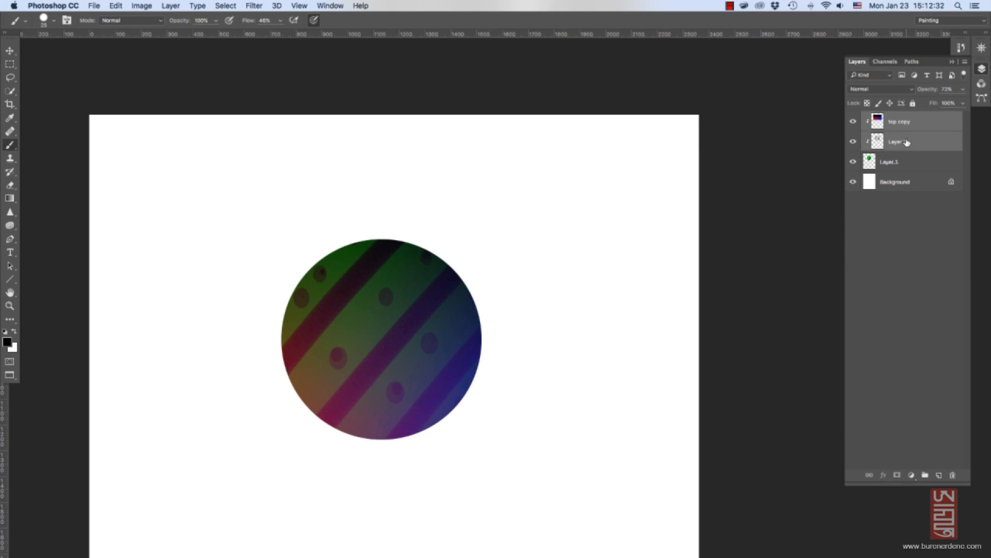
pyautogui.rightClick(903, 140)
pyautogui.click(824, 303)
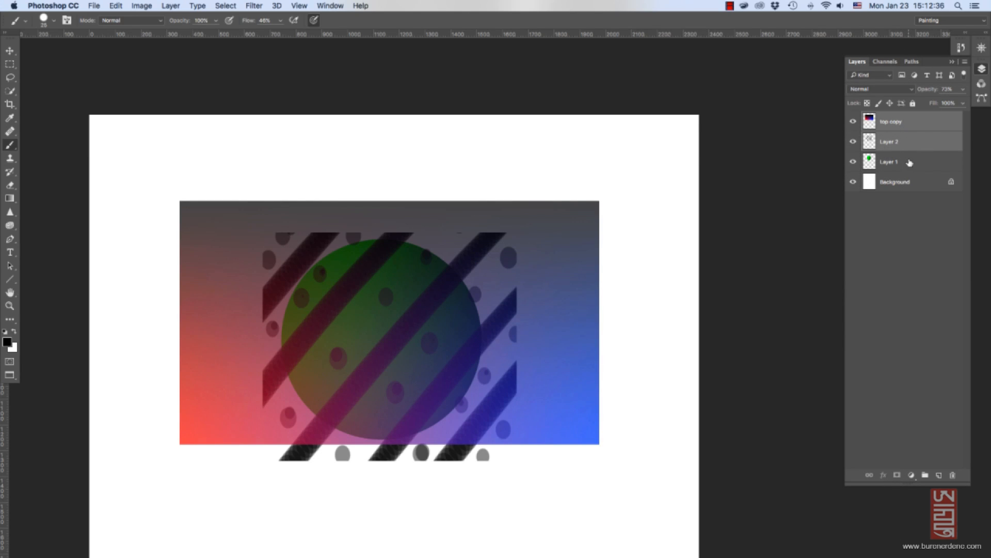
# Try the Dissolve, Linear Burn and Overlay blend modes on the top copy layer, ending with Pin Light.
pyautogui.click(901, 123)
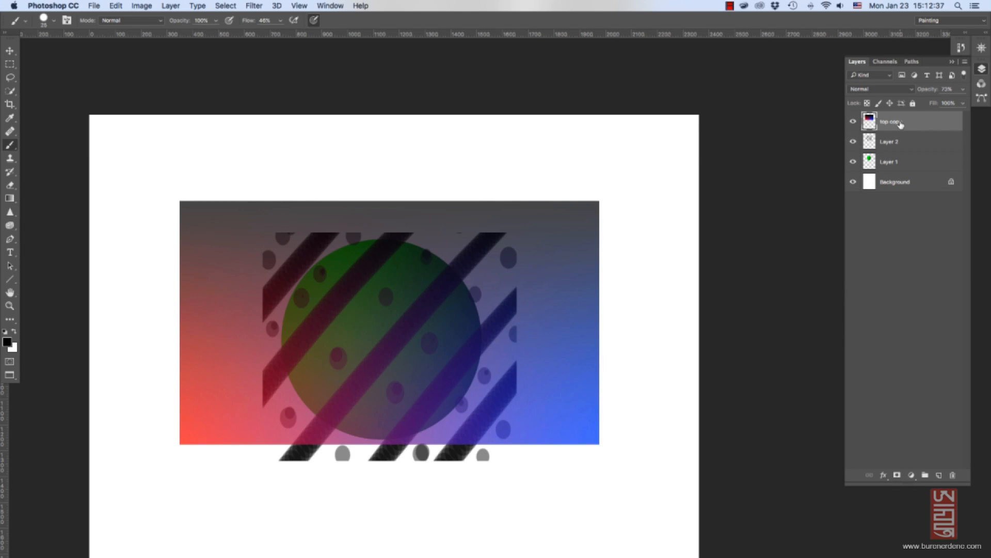
pyautogui.click(908, 91)
pyautogui.click(908, 96)
pyautogui.click(909, 90)
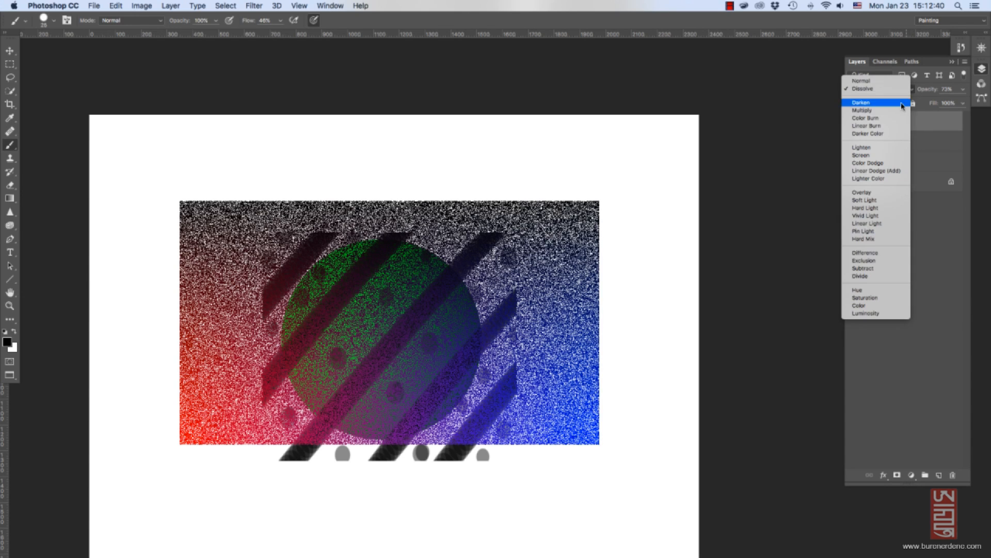
pyautogui.click(896, 126)
pyautogui.click(890, 91)
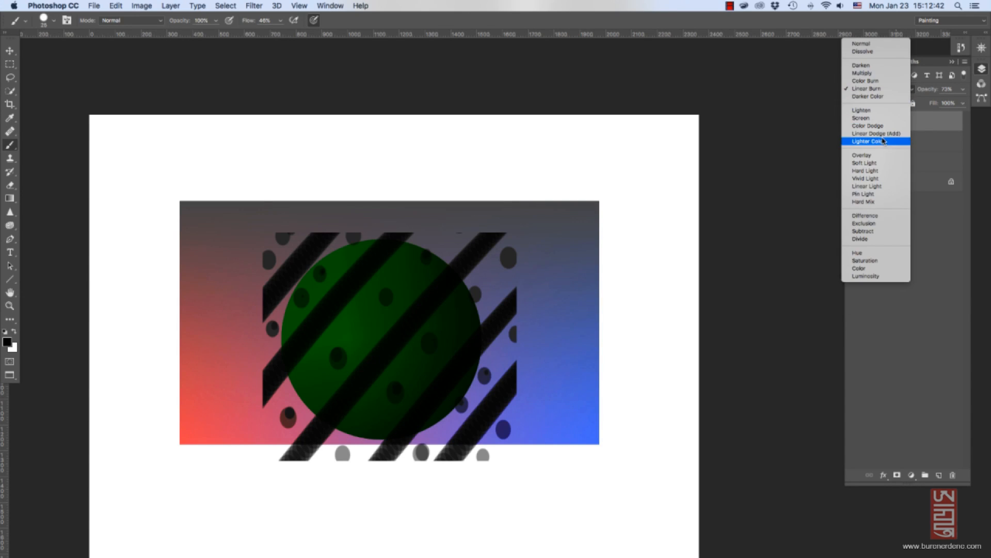
pyautogui.click(883, 154)
pyautogui.click(888, 89)
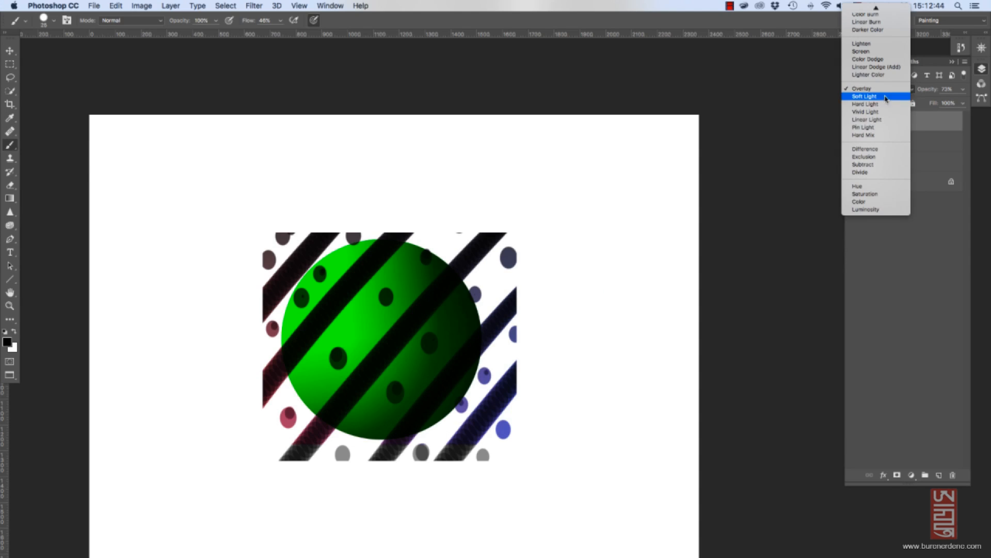
pyautogui.click(882, 127)
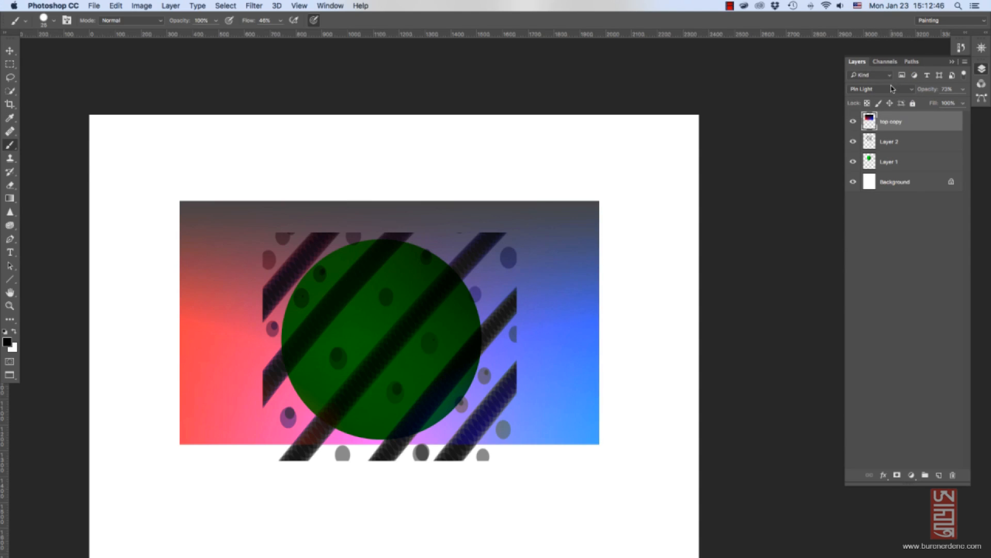
pyautogui.click(729, 9)
pyautogui.click(744, 16)
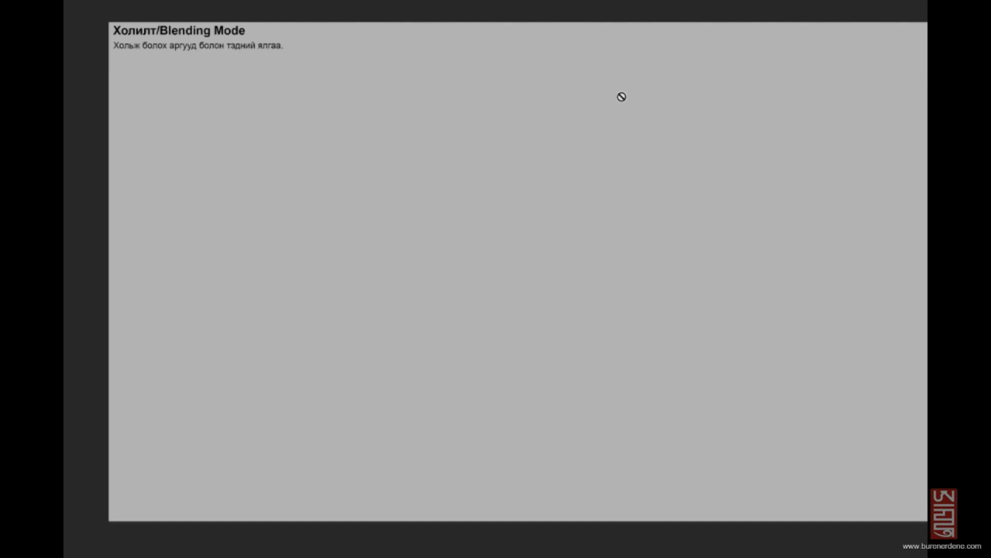
pyautogui.click(806, 7)
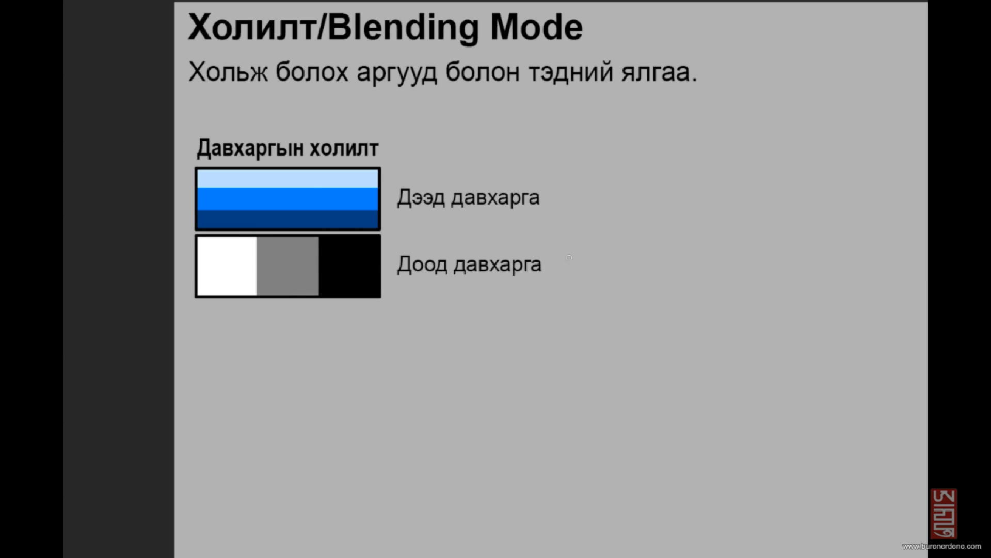
# Handwrite NORMAL in red beside the lower-layer label and draw a wavy line beside the upper-layer label.
pyautogui.moveTo(571, 249)
pyautogui.mouseDown()
pyautogui.moveTo(568, 284)
pyautogui.moveTo(587, 236)
pyautogui.mouseUp()
pyautogui.moveTo(605, 246)
pyautogui.mouseDown()
pyautogui.moveTo(602, 273)
pyautogui.moveTo(606, 246)
pyautogui.mouseUp()
pyautogui.moveTo(624, 240); pyautogui.dragTo(626, 270)
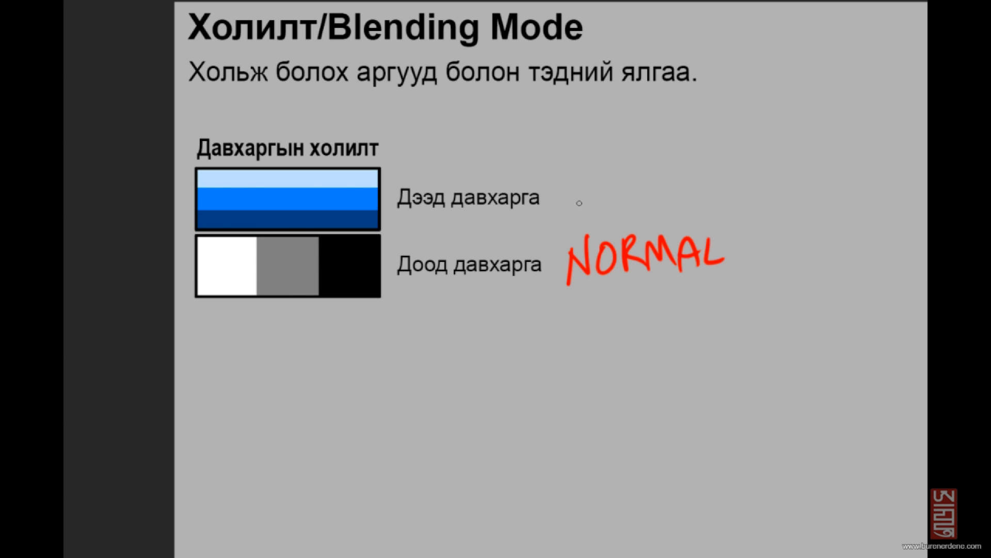
pyautogui.moveTo(579, 204); pyautogui.dragTo(722, 189)
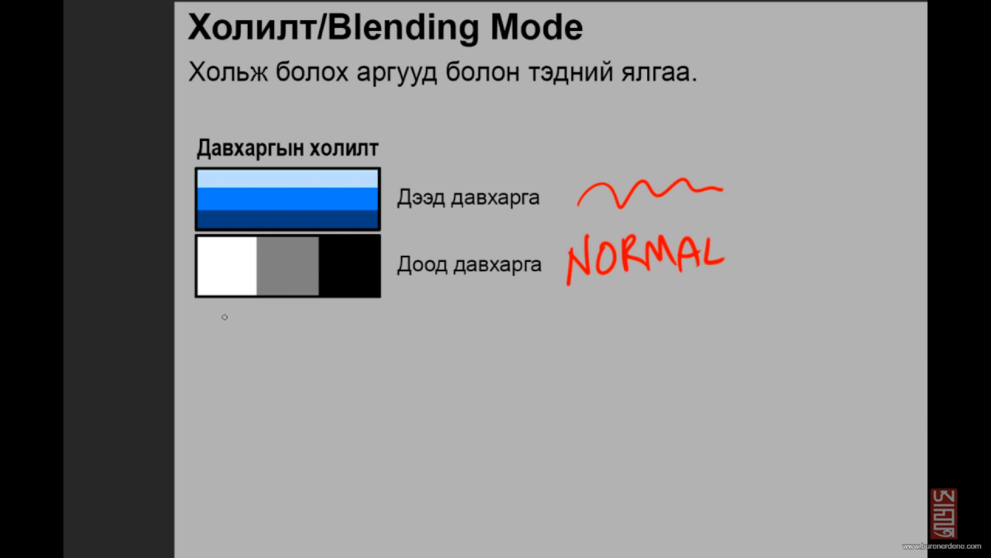
# Write the red letters ц, с and х under the white, grey and black swatches and draw arrows from the three blue bands.
pyautogui.moveTo(217, 315); pyautogui.dragTo(240, 339)
pyautogui.moveTo(304, 314)
pyautogui.mouseDown()
pyautogui.moveTo(303, 331)
pyautogui.moveTo(368, 324)
pyautogui.moveTo(336, 345)
pyautogui.mouseUp()
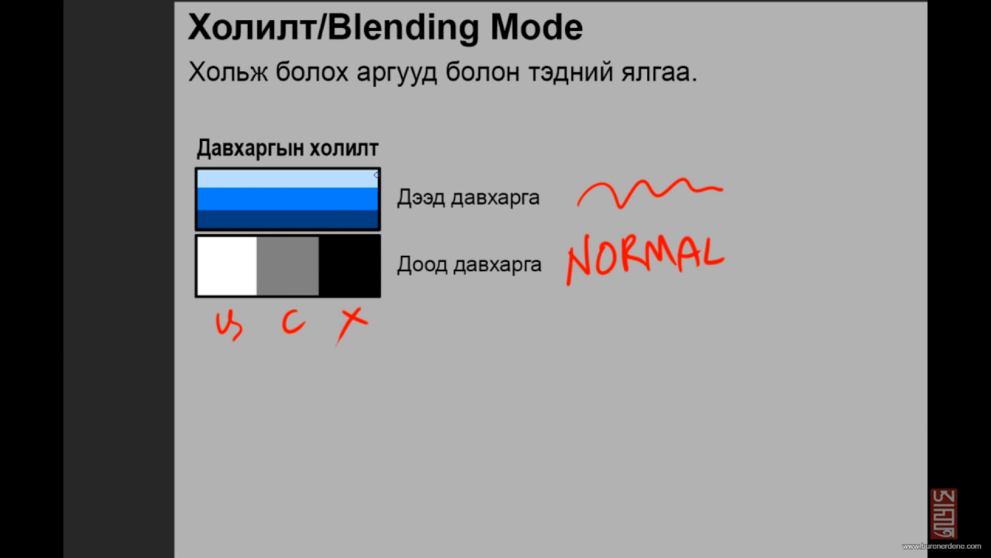
pyautogui.moveTo(370, 179); pyautogui.dragTo(399, 150)
pyautogui.moveTo(367, 197)
pyautogui.mouseDown()
pyautogui.moveTo(414, 222)
pyautogui.moveTo(405, 229)
pyautogui.moveTo(411, 248)
pyautogui.mouseUp()
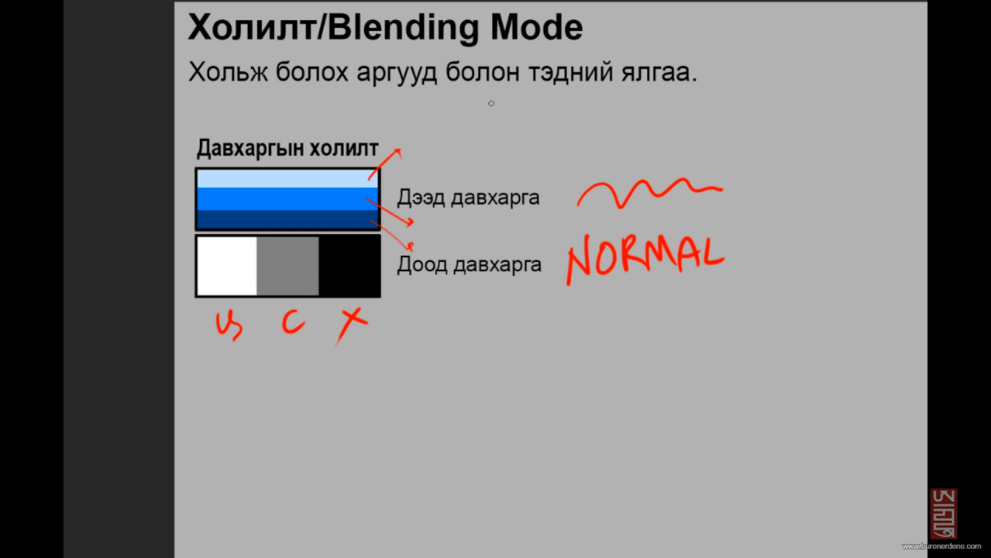
# Select the area around the layer-blend swatches, delete its red annotations and deselect.
pyautogui.moveTo(188, 117); pyautogui.dragTo(761, 352)
pyautogui.press('Delete')
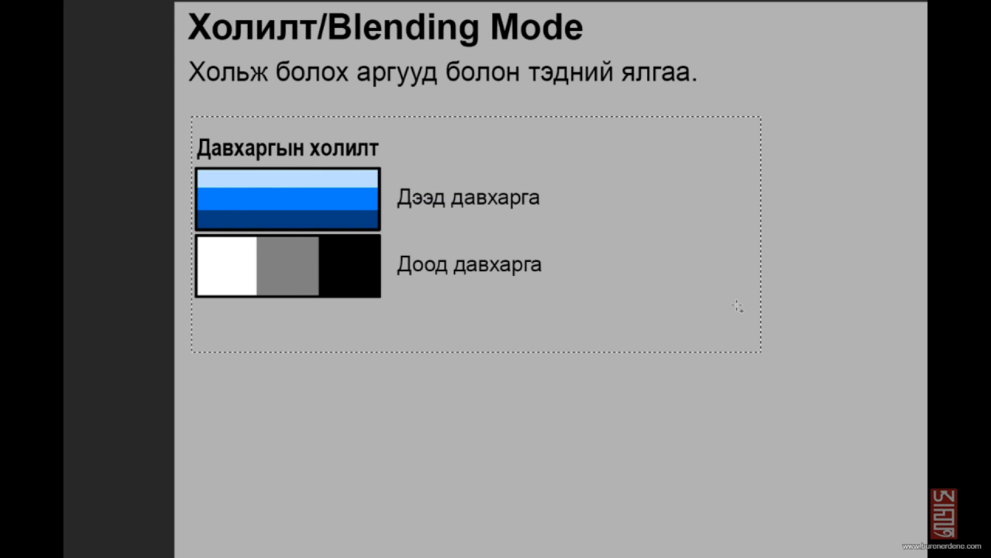
pyautogui.hotkey('ctrl', 'd')
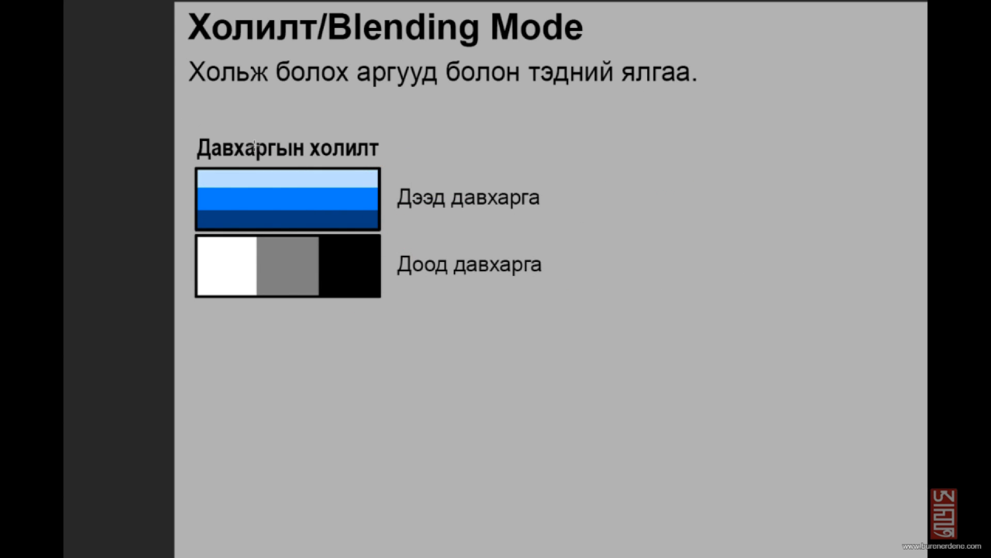
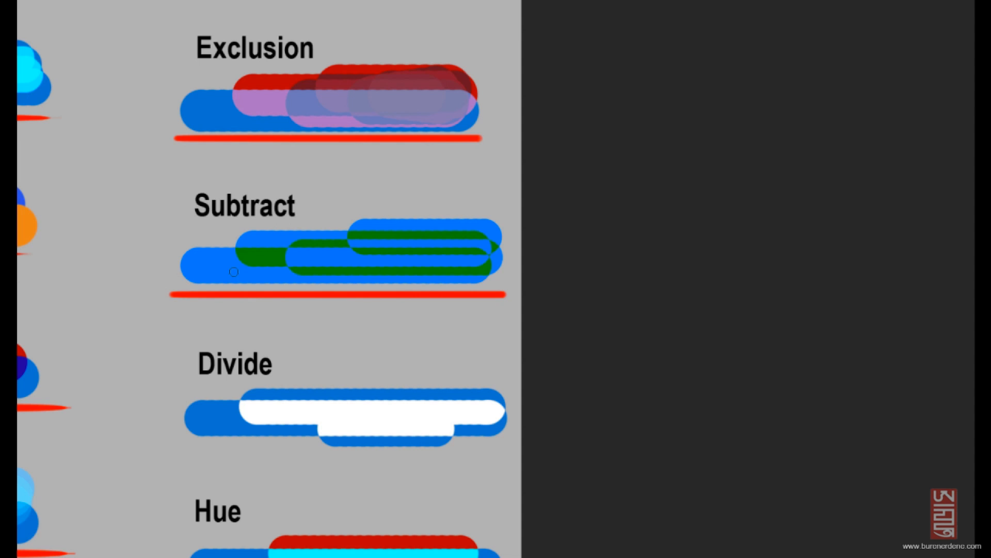
# Underline the Divide and Hue examples with straight red lines.
pyautogui.moveTo(406, 322); pyautogui.dragTo(394, 234)
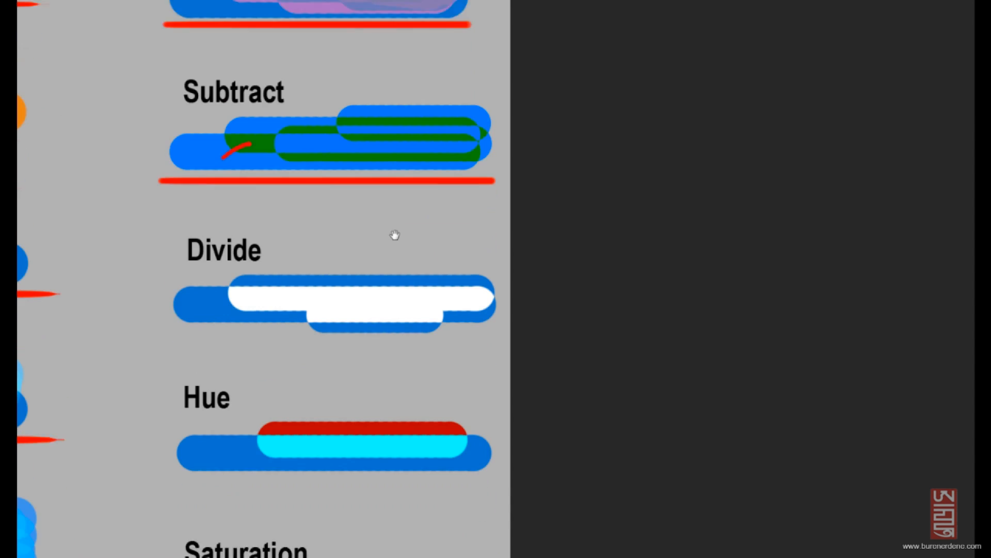
pyautogui.keyDown('shift'); pyautogui.click(485, 312); pyautogui.keyUp('shift')
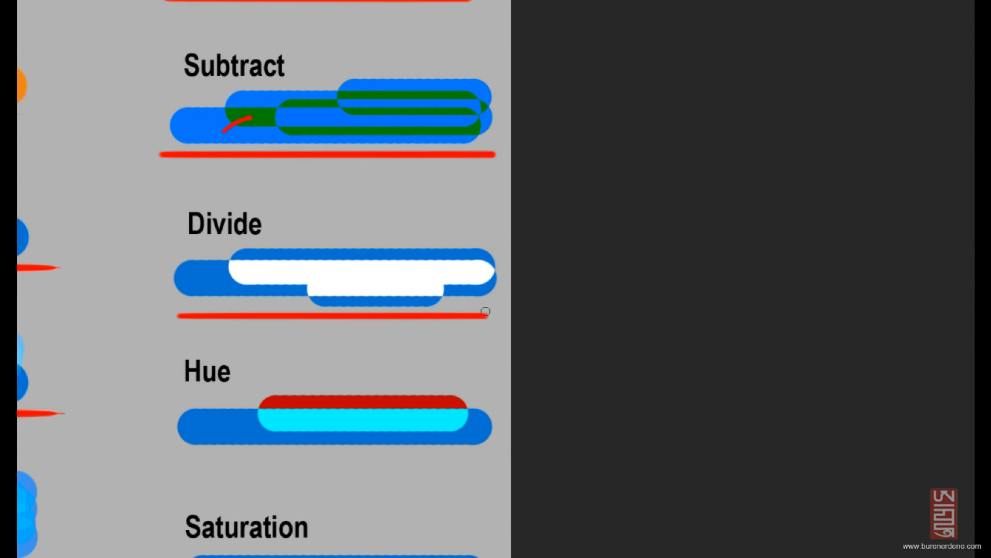
pyautogui.moveTo(406, 345); pyautogui.dragTo(393, 240)
pyautogui.moveTo(167, 267); pyautogui.dragTo(486, 267)
# Underline the Saturation example in red and circle its overlapping grey stroke.
pyautogui.moveTo(423, 371)
pyautogui.mouseDown()
pyautogui.moveTo(417, 261)
pyautogui.moveTo(427, 248)
pyautogui.moveTo(428, 277)
pyautogui.mouseUp()
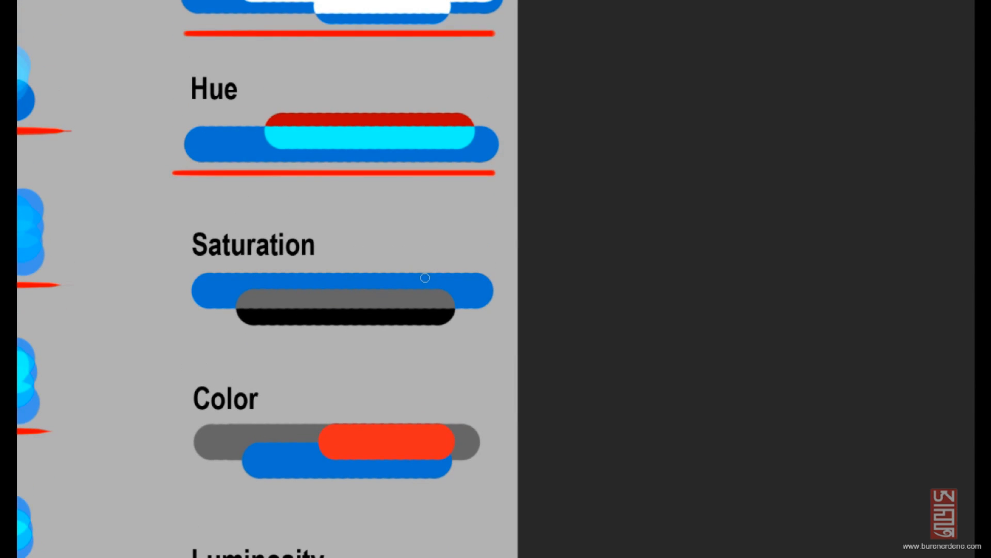
pyautogui.moveTo(191, 343); pyautogui.dragTo(501, 342)
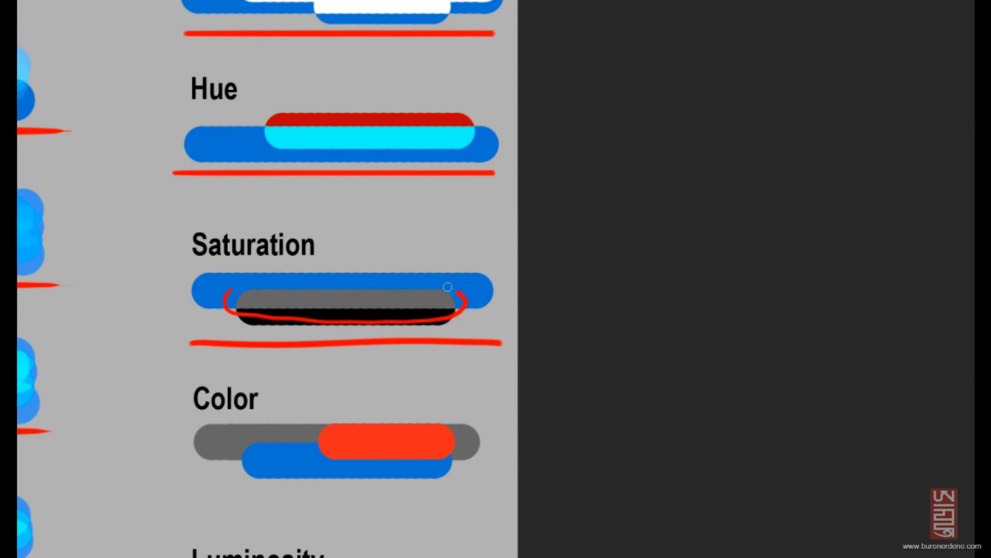
pyautogui.moveTo(448, 287); pyautogui.dragTo(271, 282)
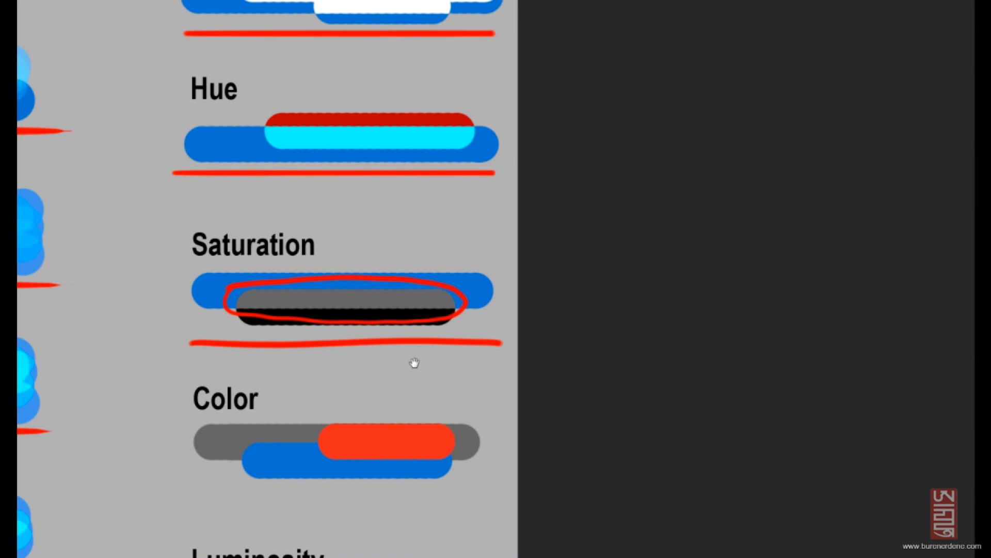
# Underline the Color label in red and circle the colour strokes of that example.
pyautogui.moveTo(431, 391); pyautogui.dragTo(428, 295)
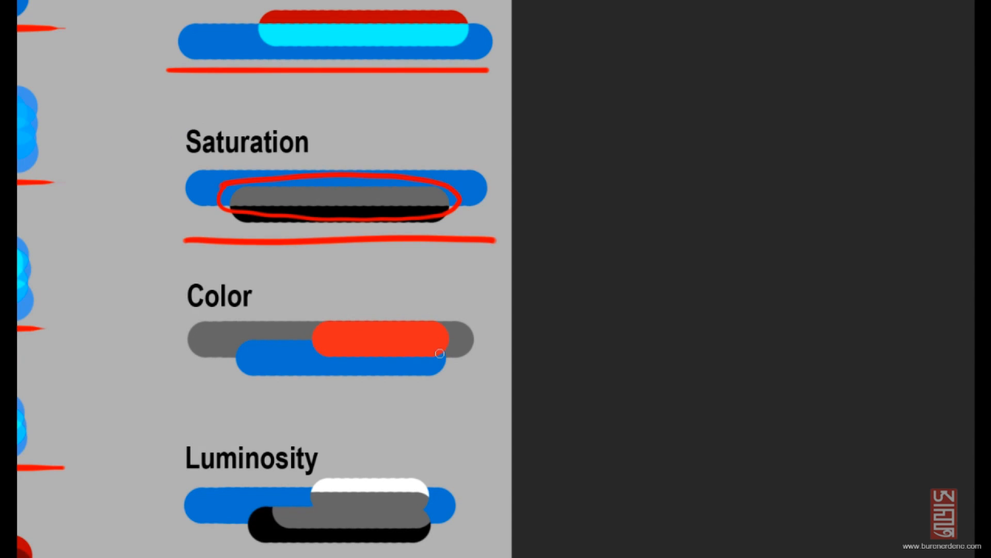
pyautogui.moveTo(187, 313); pyautogui.dragTo(277, 314)
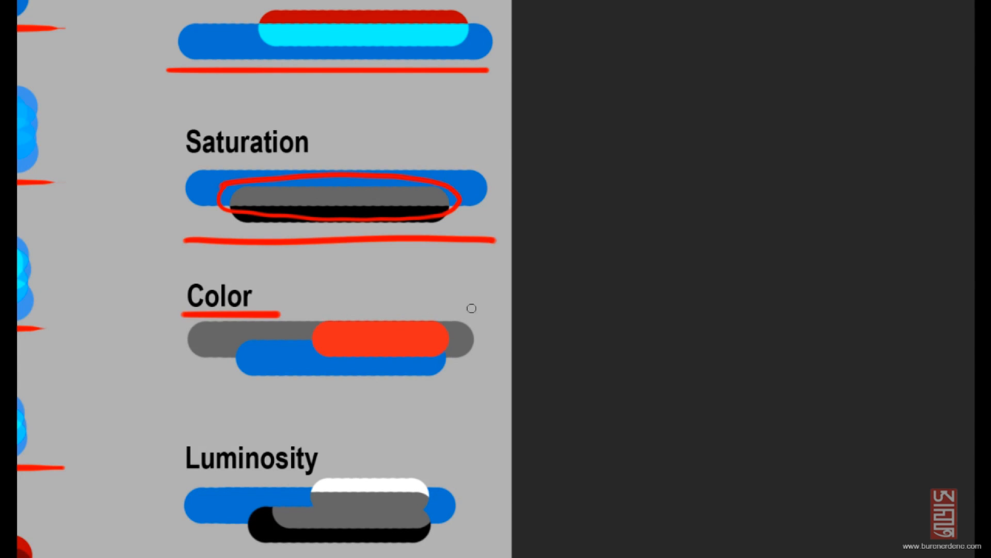
pyautogui.moveTo(406, 397); pyautogui.dragTo(462, 313)
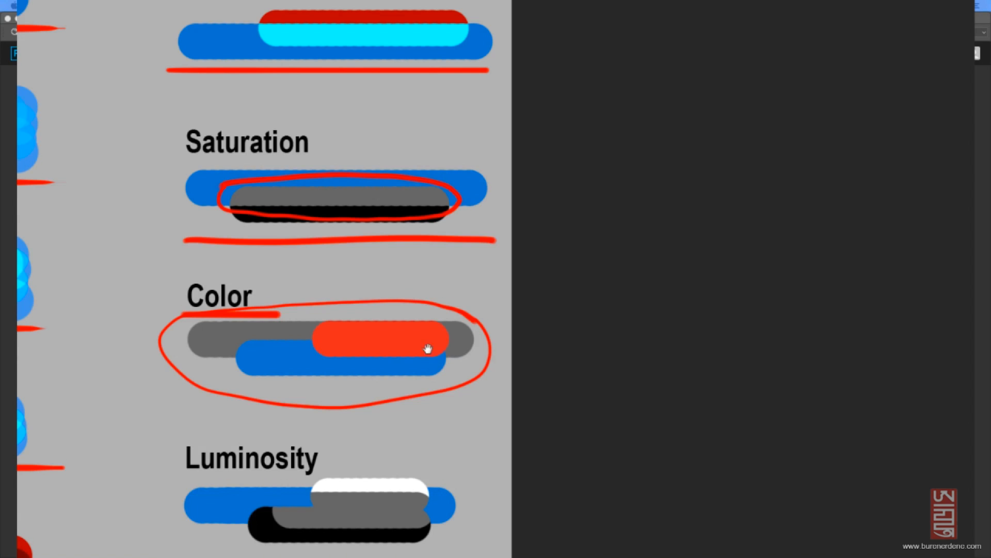
# Underline the Luminosity label in red.
pyautogui.scroll(-5, 429, 330)
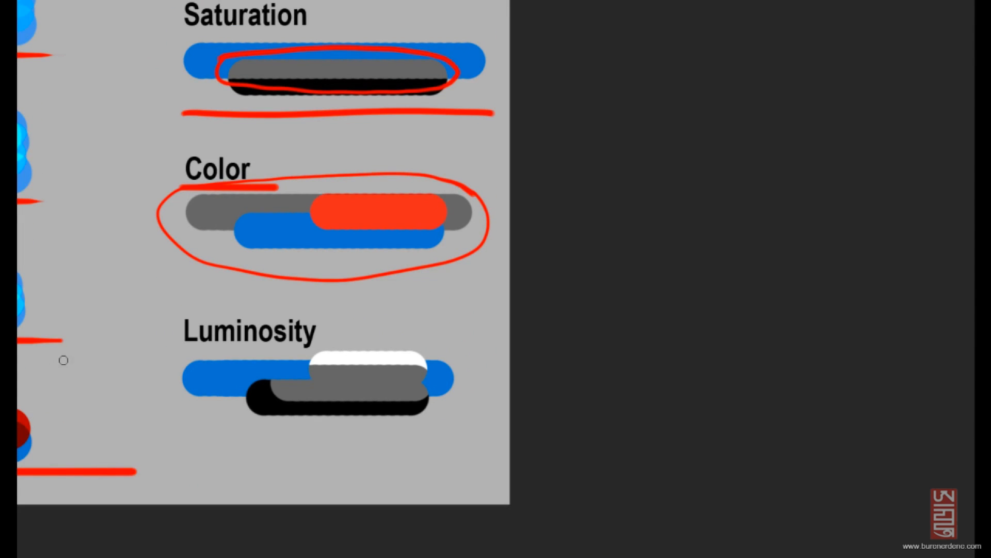
pyautogui.moveTo(177, 353); pyautogui.dragTo(316, 352)
pyautogui.hotkey('ctrl', '0')
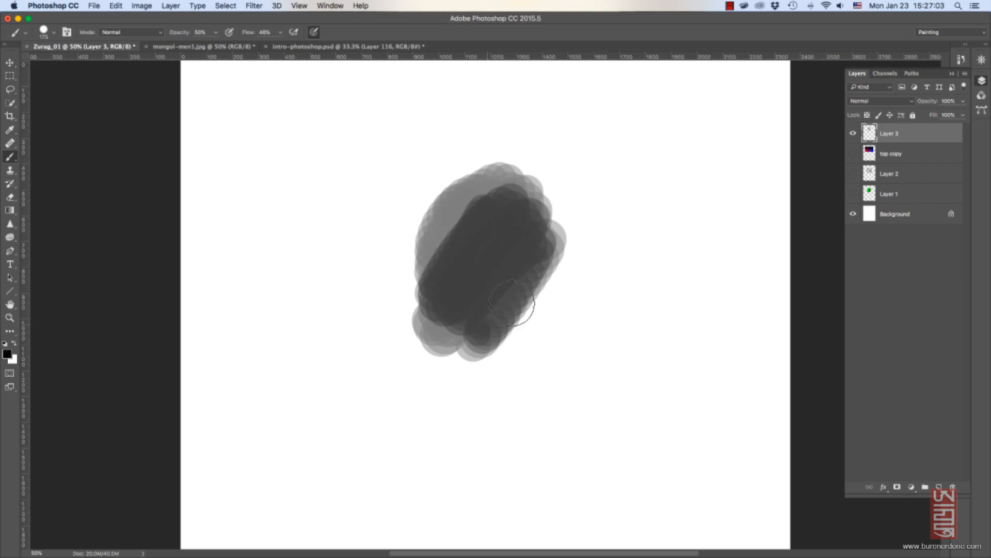
# Paint over the lower edge of the large grey patch on Layer 3 and add a smaller patch beside it in Darken brush mode.
pyautogui.moveTo(493, 325); pyautogui.dragTo(488, 343)
pyautogui.click(161, 34)
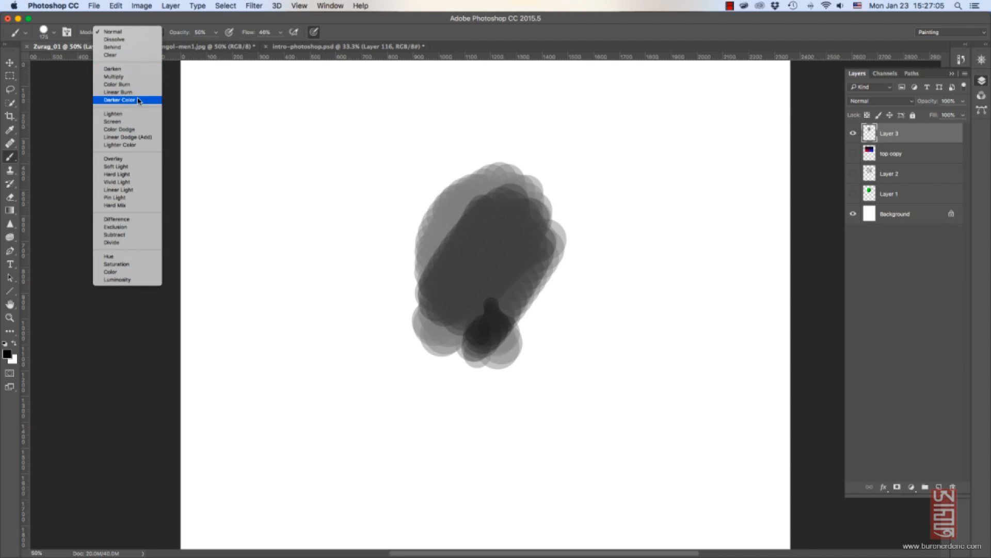
pyautogui.click(129, 71)
pyautogui.moveTo(359, 199)
pyautogui.mouseDown()
pyautogui.moveTo(411, 187)
pyautogui.moveTo(381, 233)
pyautogui.mouseUp()
pyautogui.moveTo(350, 192); pyautogui.dragTo(395, 222)
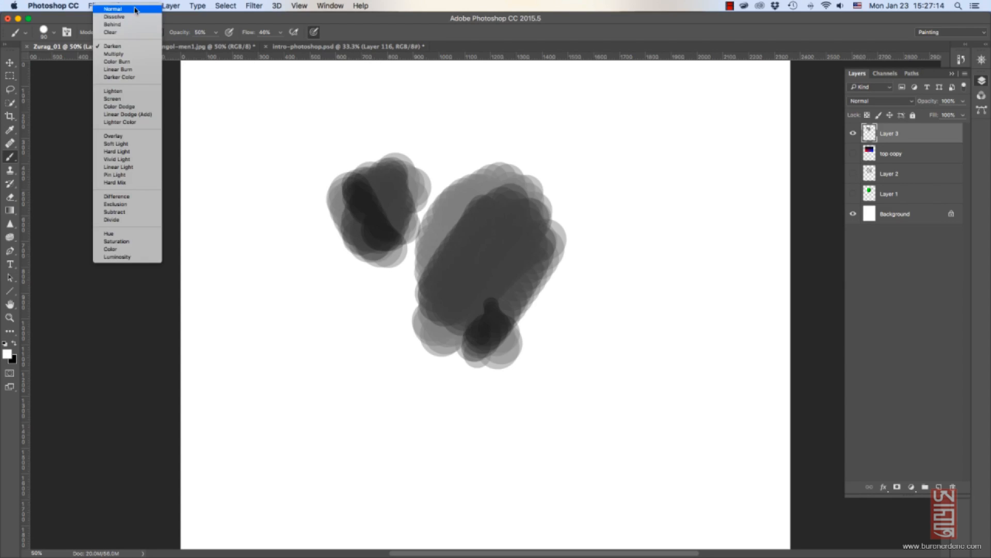
# Return the brush to Normal mode, lighten the large patch's upper edge with white, and paint black strokes below the small patch.
pyautogui.click(136, 11)
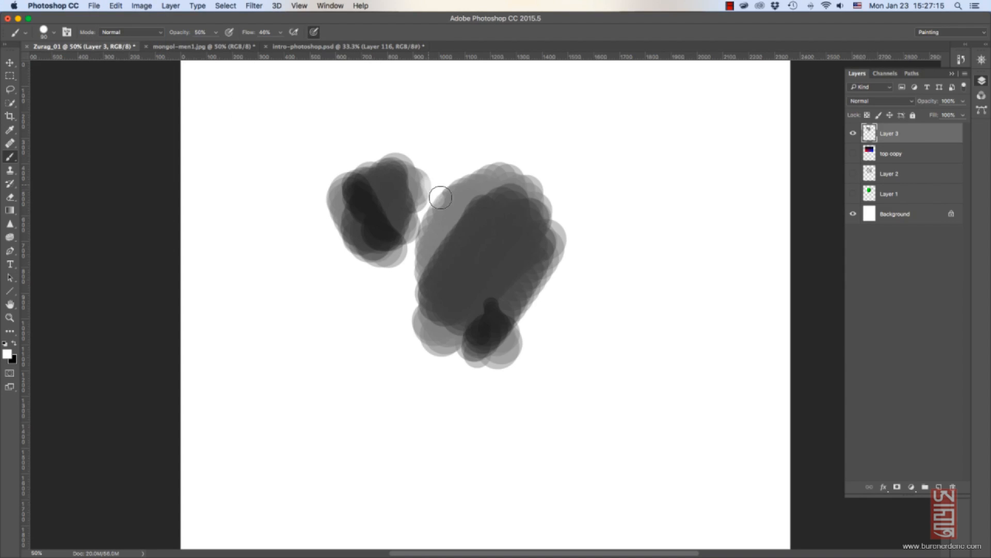
pyautogui.moveTo(440, 198)
pyautogui.mouseDown()
pyautogui.moveTo(459, 160)
pyautogui.moveTo(473, 194)
pyautogui.mouseUp()
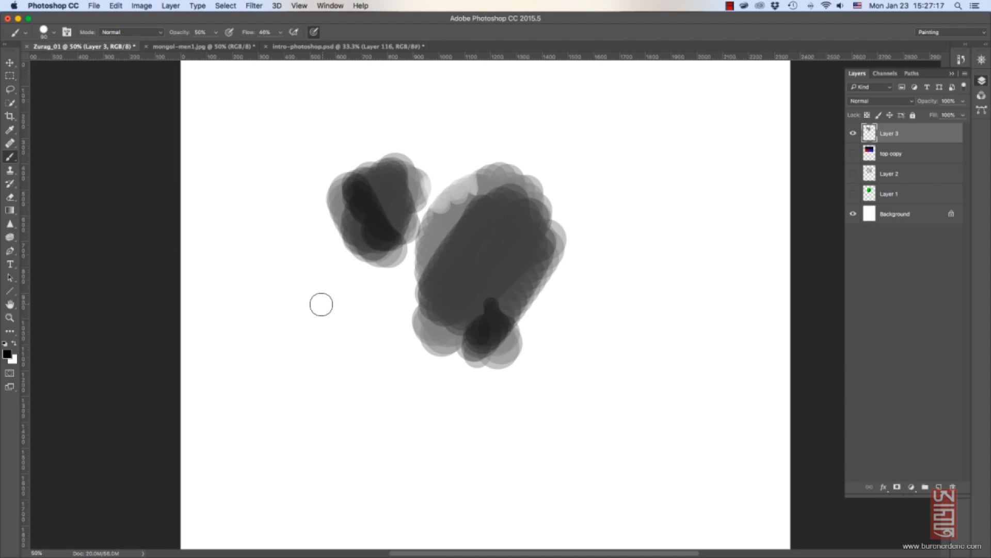
pyautogui.moveTo(321, 305)
pyautogui.mouseDown()
pyautogui.moveTo(345, 357)
pyautogui.moveTo(349, 279)
pyautogui.moveTo(365, 307)
pyautogui.mouseUp()
# Set the foreground colour to bright red and paint red strokes overlapping the newest grey ones.
pyautogui.click(8, 355)
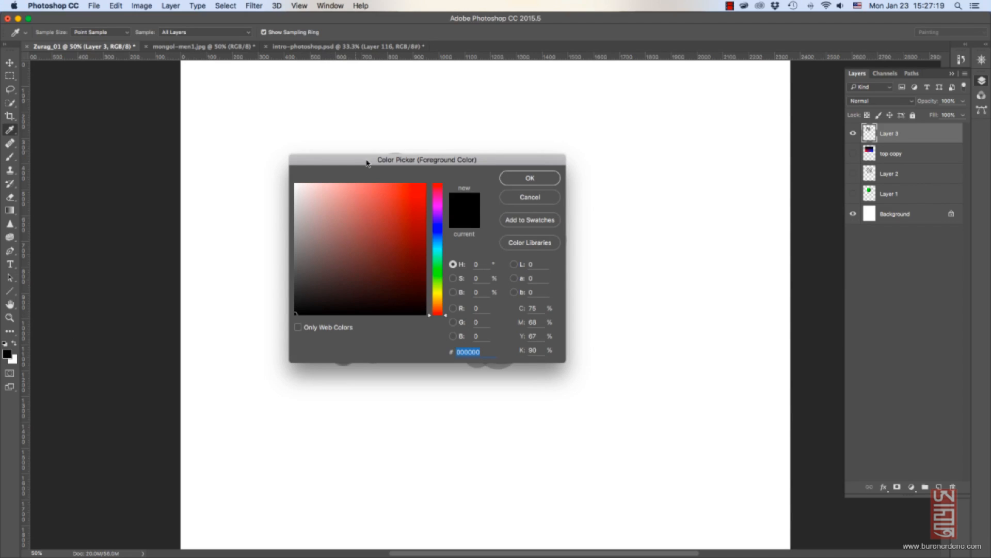
pyautogui.click(418, 173)
pyautogui.click(525, 175)
pyautogui.moveTo(407, 276)
pyautogui.mouseDown()
pyautogui.moveTo(360, 323)
pyautogui.moveTo(403, 309)
pyautogui.moveTo(418, 373)
pyautogui.mouseUp()
# Set the brush to Lighten mode, paint a red zigzag across the lower grey and red strokes, and add white strokes over its centre.
pyautogui.click(121, 33)
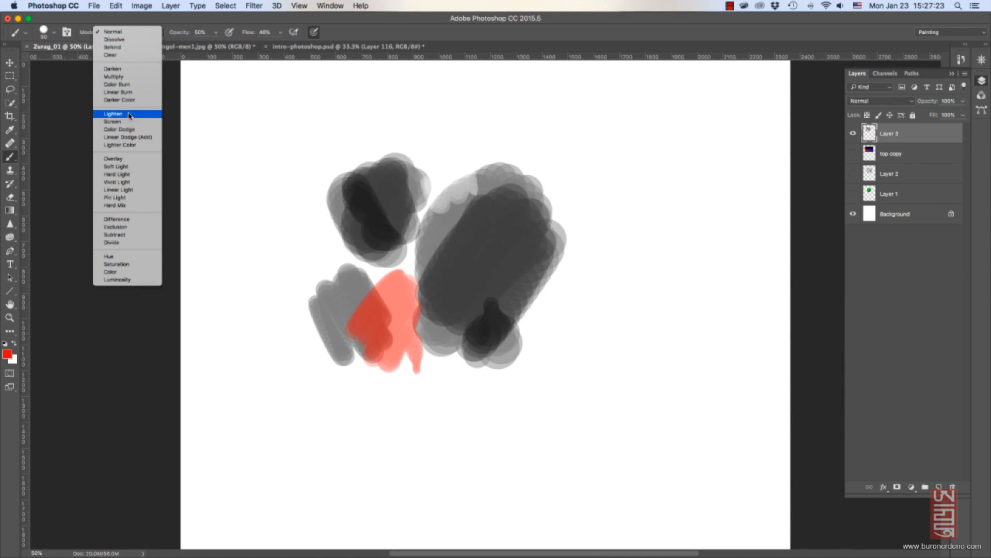
pyautogui.click(112, 114)
pyautogui.moveTo(340, 295)
pyautogui.mouseDown()
pyautogui.moveTo(394, 330)
pyautogui.moveTo(458, 339)
pyautogui.moveTo(568, 401)
pyautogui.mouseUp()
pyautogui.moveTo(445, 327)
pyautogui.mouseDown()
pyautogui.moveTo(454, 370)
pyautogui.moveTo(406, 344)
pyautogui.moveTo(336, 399)
pyautogui.moveTo(340, 353)
pyautogui.mouseUp()
pyautogui.moveTo(374, 323)
pyautogui.mouseDown()
pyautogui.moveTo(413, 289)
pyautogui.moveTo(441, 287)
pyautogui.moveTo(428, 362)
pyautogui.moveTo(408, 384)
pyautogui.mouseUp()
# Switch the brush to Color Dodge mode and paint white over the red strokes, the large grey patch and the patch edges.
pyautogui.click(126, 32)
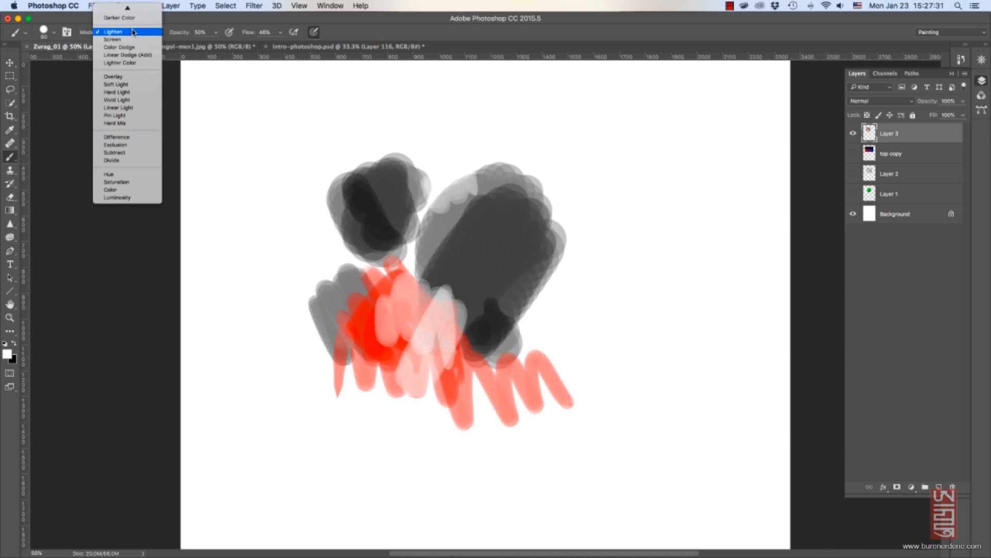
pyautogui.click(116, 44)
pyautogui.moveTo(450, 325)
pyautogui.mouseDown()
pyautogui.moveTo(451, 289)
pyautogui.moveTo(421, 361)
pyautogui.moveTo(442, 392)
pyautogui.mouseUp()
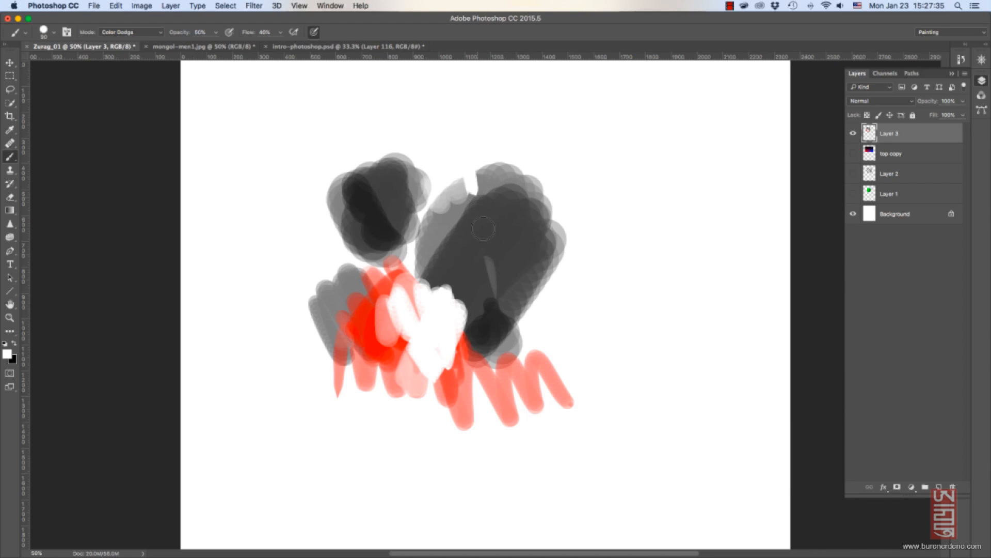
pyautogui.moveTo(428, 162)
pyautogui.mouseDown()
pyautogui.moveTo(390, 203)
pyautogui.moveTo(350, 214)
pyautogui.moveTo(356, 250)
pyautogui.moveTo(396, 292)
pyautogui.moveTo(333, 320)
pyautogui.moveTo(347, 303)
pyautogui.moveTo(434, 303)
pyautogui.moveTo(494, 324)
pyautogui.moveTo(477, 417)
pyautogui.mouseUp()
pyautogui.moveTo(523, 309)
pyautogui.mouseDown()
pyautogui.moveTo(504, 369)
pyautogui.moveTo(531, 349)
pyautogui.mouseUp()
pyautogui.moveTo(440, 224)
pyautogui.mouseDown()
pyautogui.moveTo(422, 265)
pyautogui.moveTo(494, 187)
pyautogui.moveTo(524, 180)
pyautogui.mouseUp()
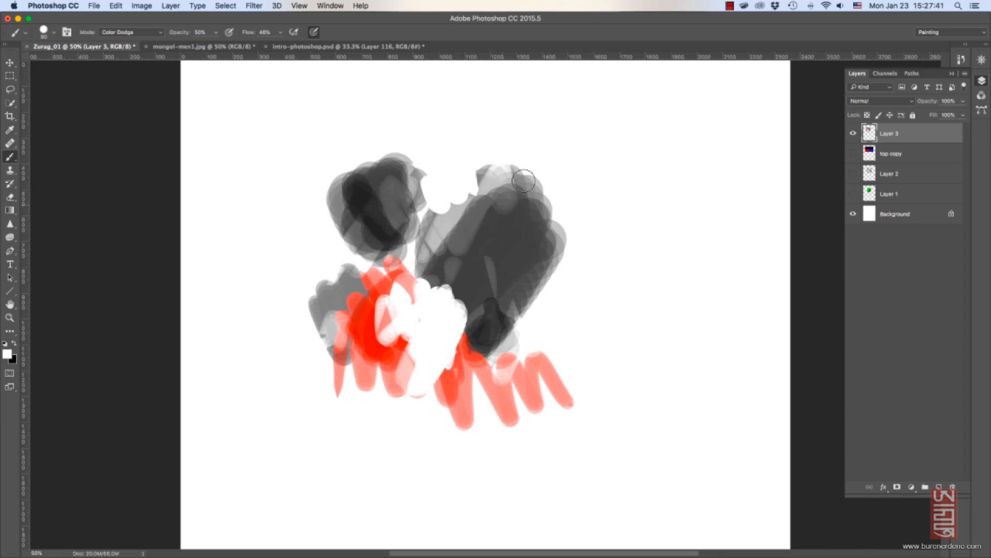
# Return the brush to Normal mode and paint a short stroke across the small dark patch's left side.
pyautogui.click(145, 33)
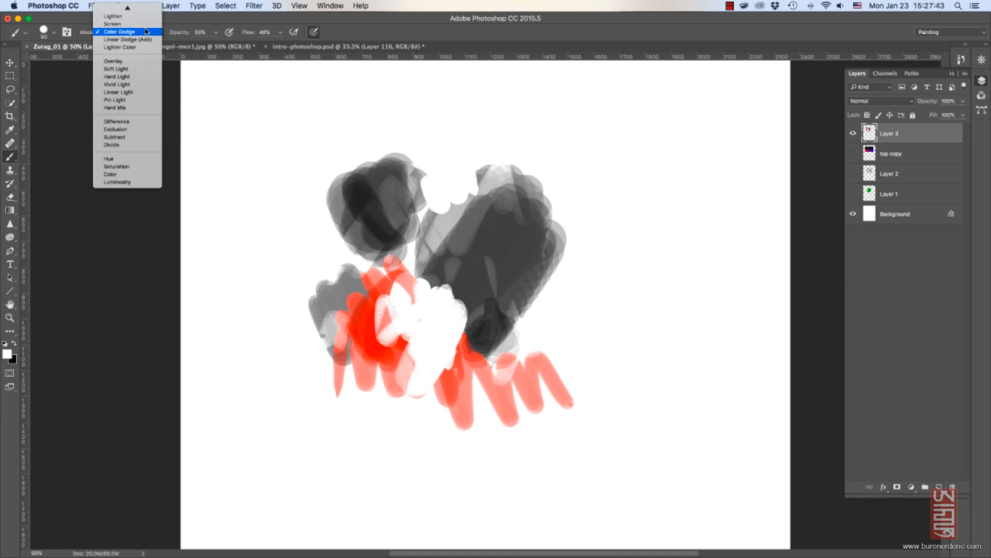
pyautogui.click(138, 10)
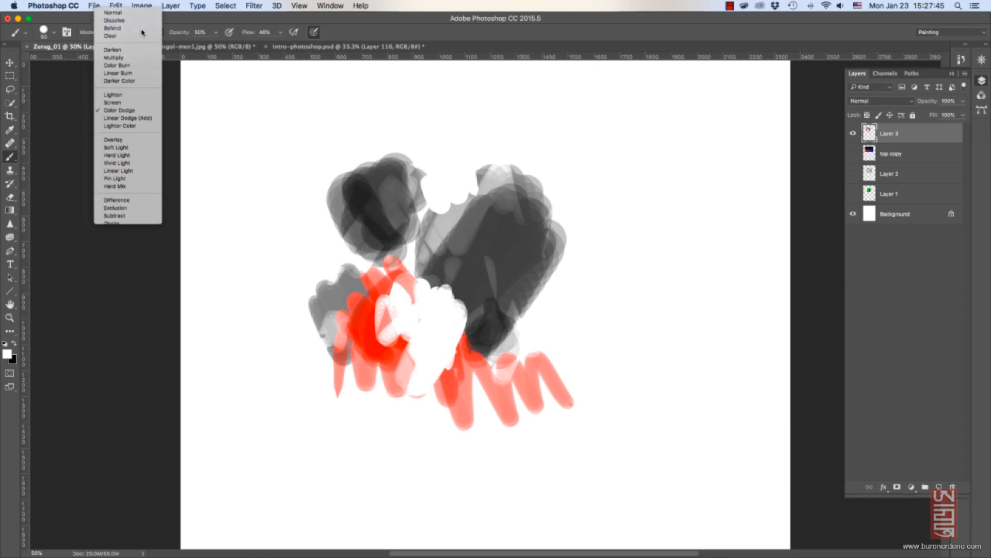
pyautogui.moveTo(281, 254)
pyautogui.mouseDown()
pyautogui.moveTo(290, 231)
pyautogui.moveTo(336, 216)
pyautogui.moveTo(309, 305)
pyautogui.moveTo(349, 271)
pyautogui.moveTo(289, 227)
pyautogui.moveTo(331, 206)
pyautogui.moveTo(361, 248)
pyautogui.mouseUp()
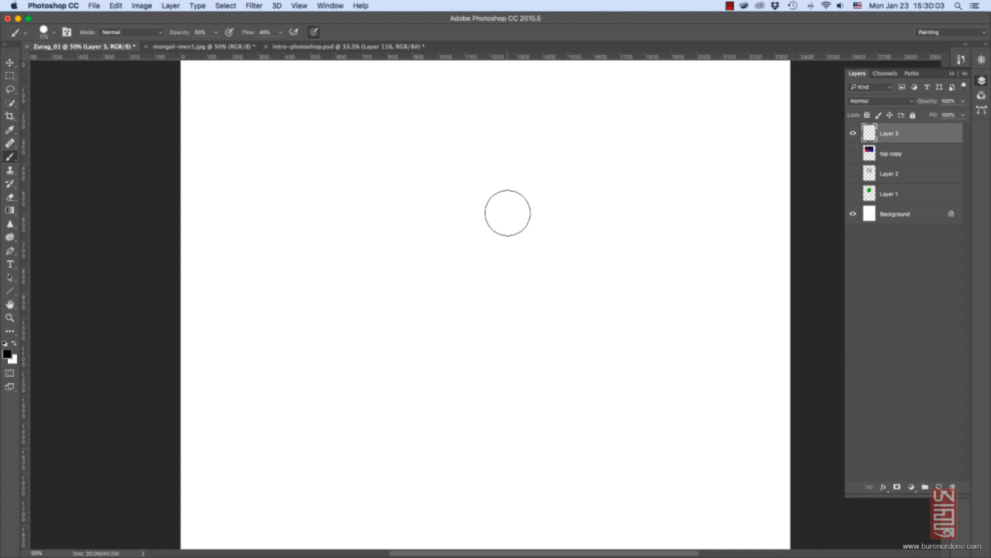
# Try a brush size of 200 px and view the tools grouped with the Brush tool, including the Mixer Brush Tool.
pyautogui.press(']')
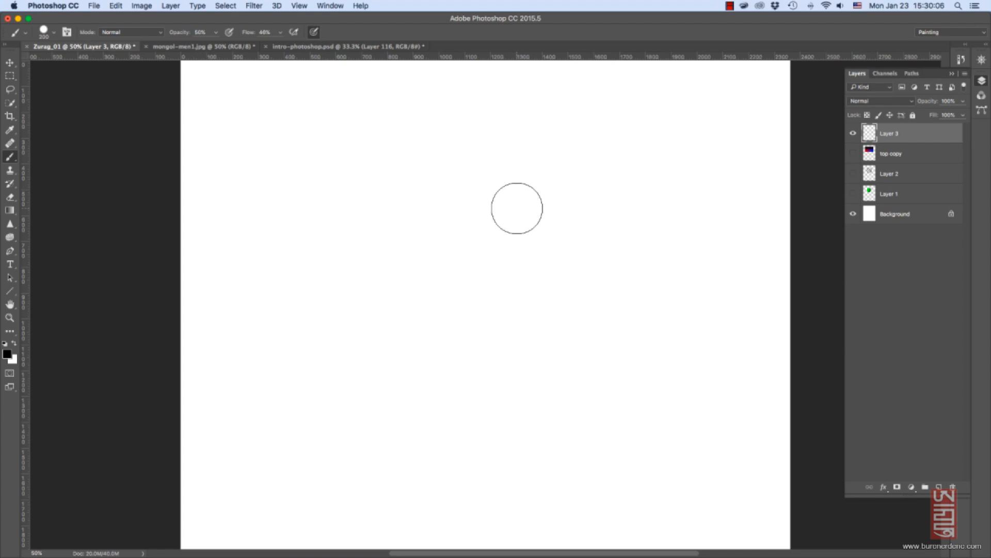
pyautogui.press('[')
pyautogui.rightClick(16, 156)
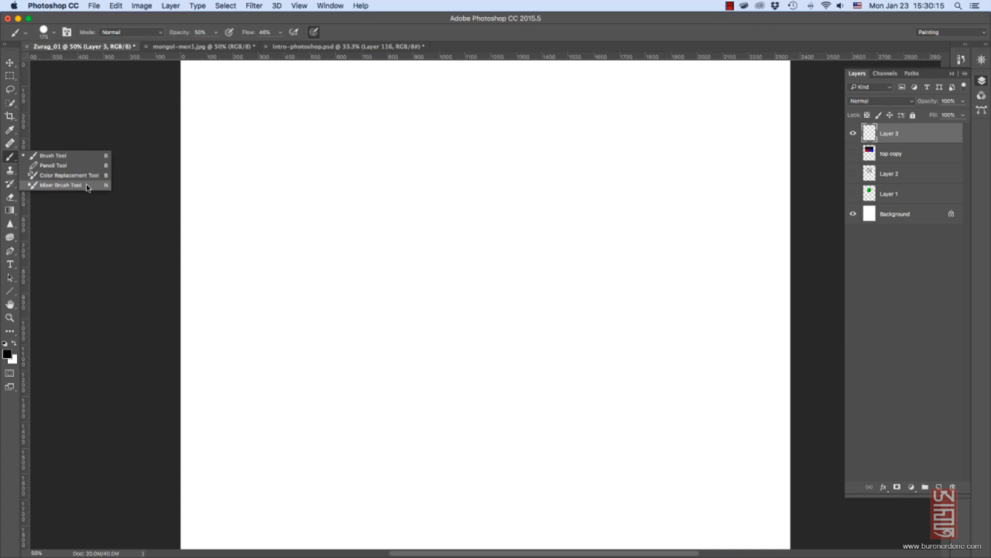
pyautogui.click(15, 158)
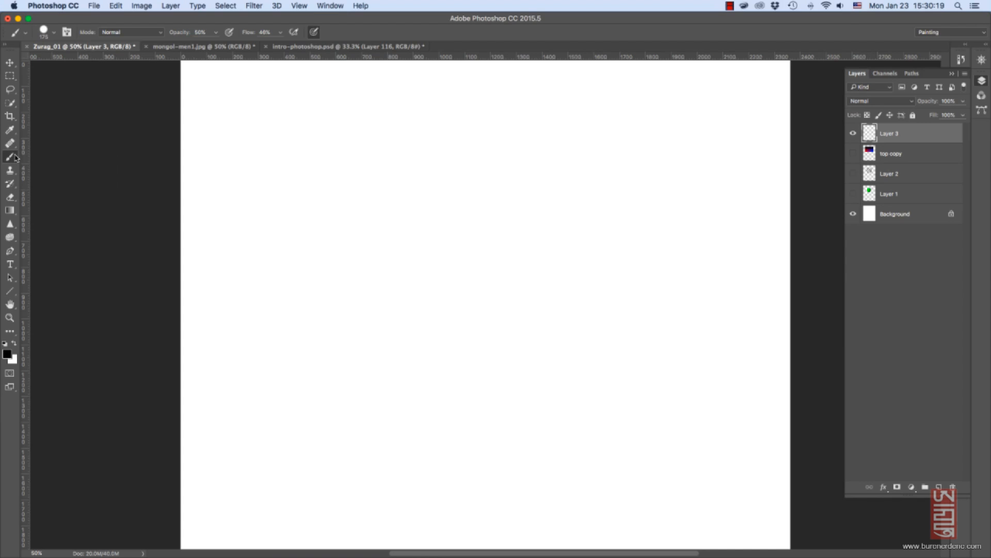
# Search the application help for "key" and open the Keyboard Shortcuts settings, moving the dialog slightly higher.
pyautogui.click(362, 7)
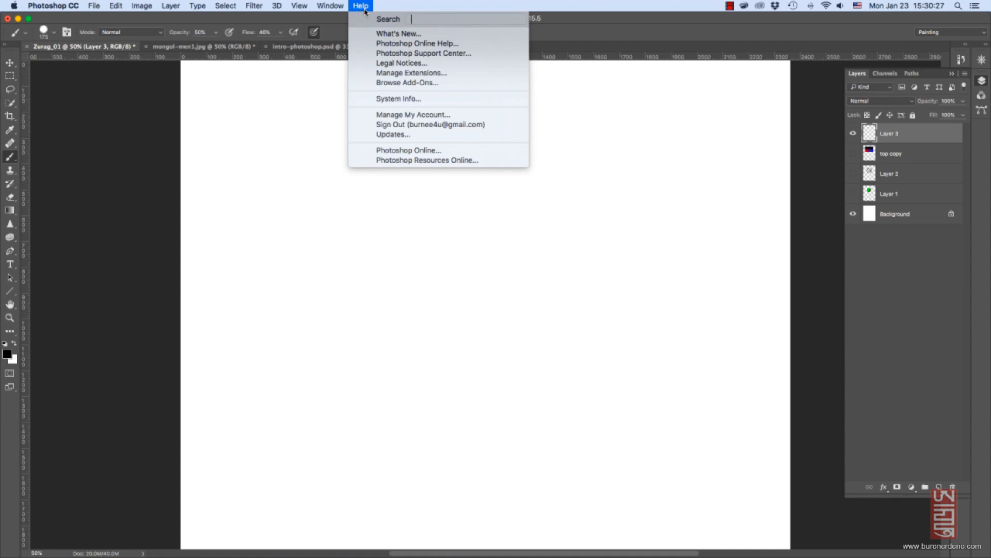
pyautogui.write('key')
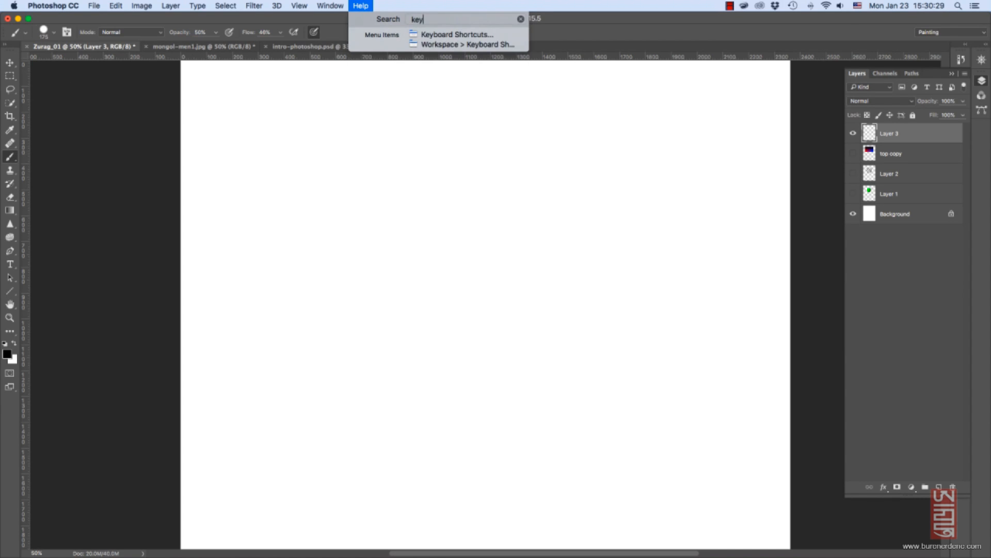
pyautogui.press('Down')
pyautogui.press('Return')
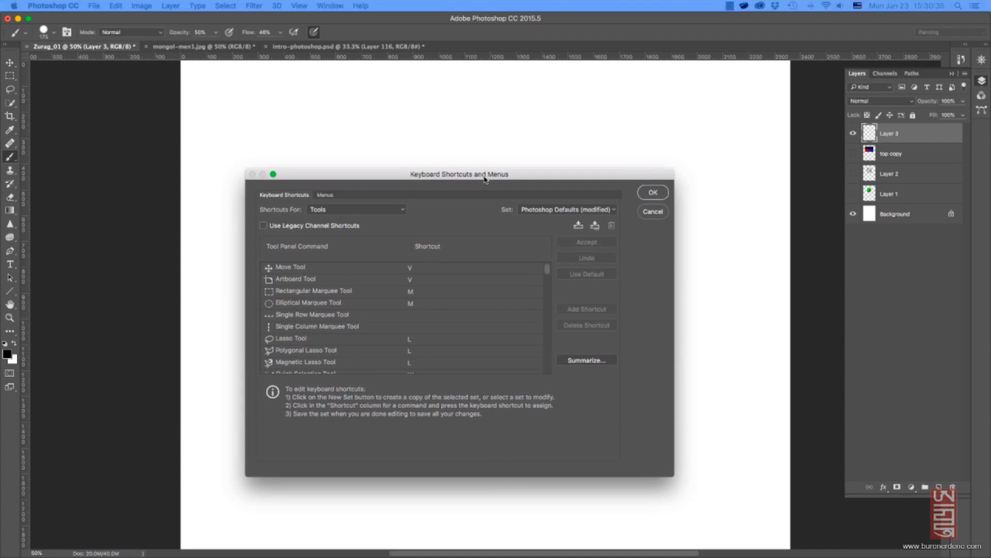
pyautogui.moveTo(598, 174); pyautogui.dragTo(610, 162)
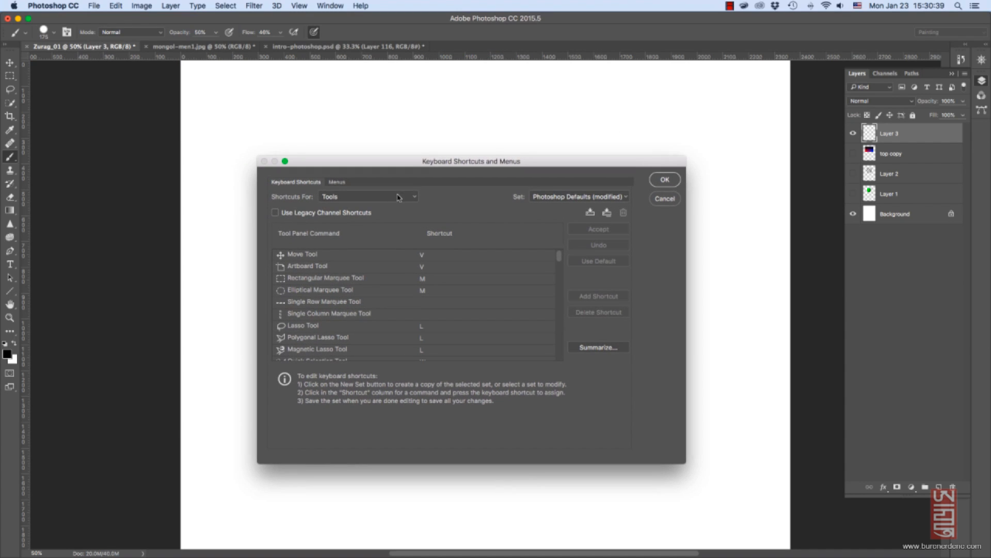
# Look through the shortcut categories for Panel Menus and Application Menus, and return to the Tools shortcuts.
pyautogui.click(401, 196)
pyautogui.click(401, 186)
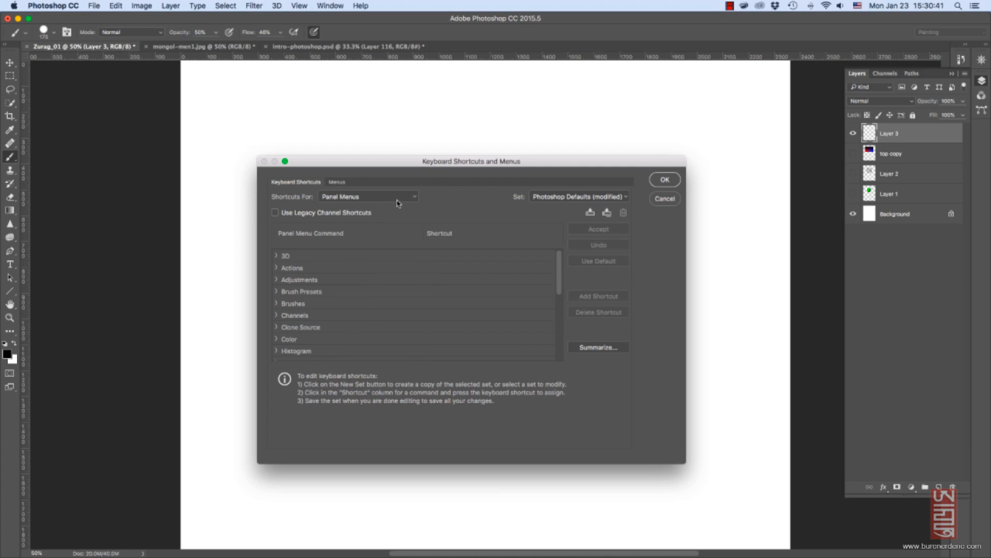
pyautogui.click(400, 197)
pyautogui.click(398, 186)
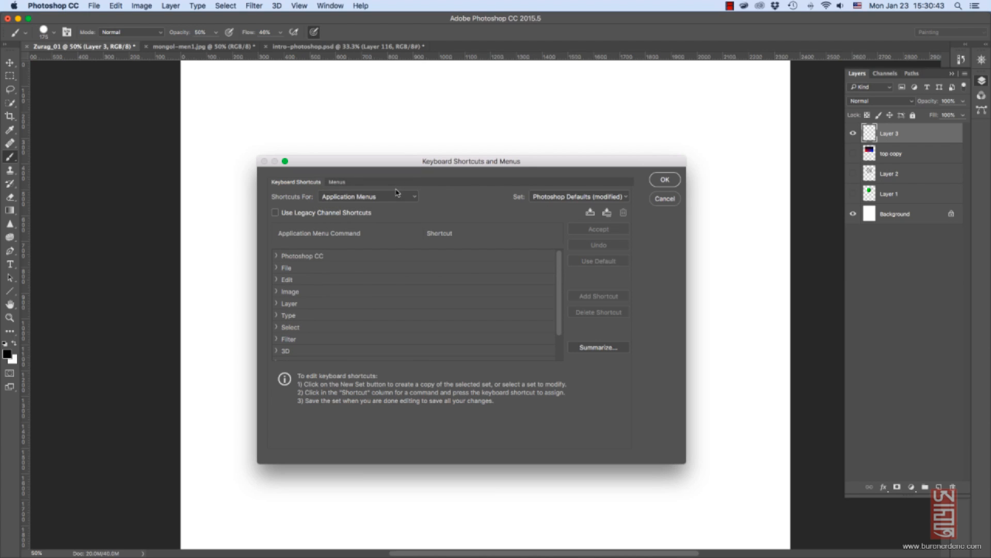
pyautogui.click(404, 196)
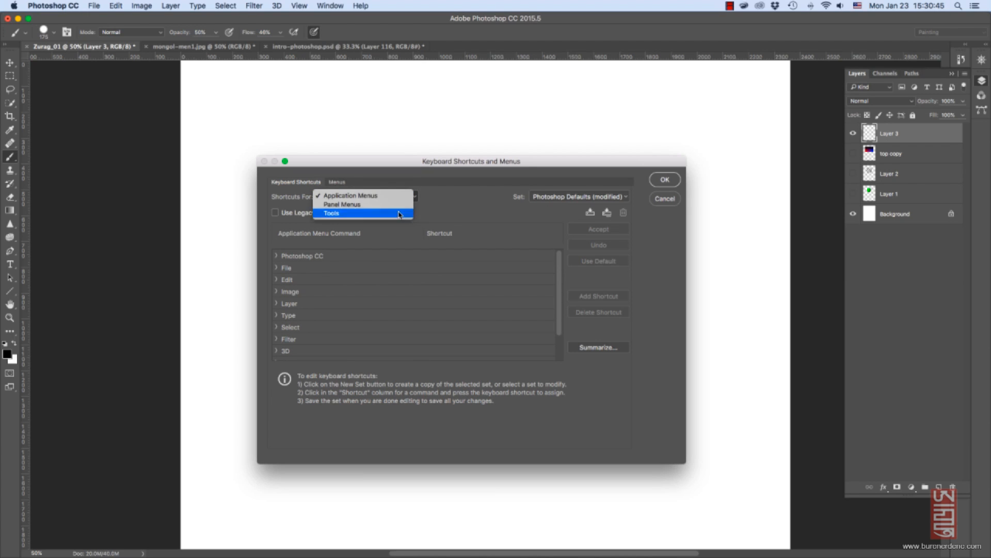
pyautogui.click(399, 214)
# Accept N as the shortcut for the Mixer Brush Tool and apply the keyboard shortcut settings.
pyautogui.moveTo(561, 261); pyautogui.dragTo(563, 289)
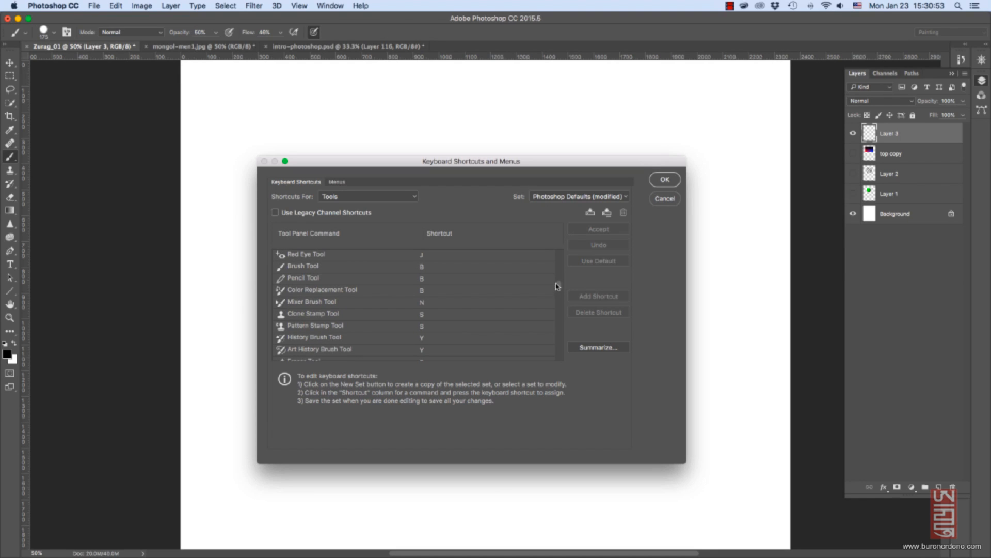
pyautogui.click(341, 304)
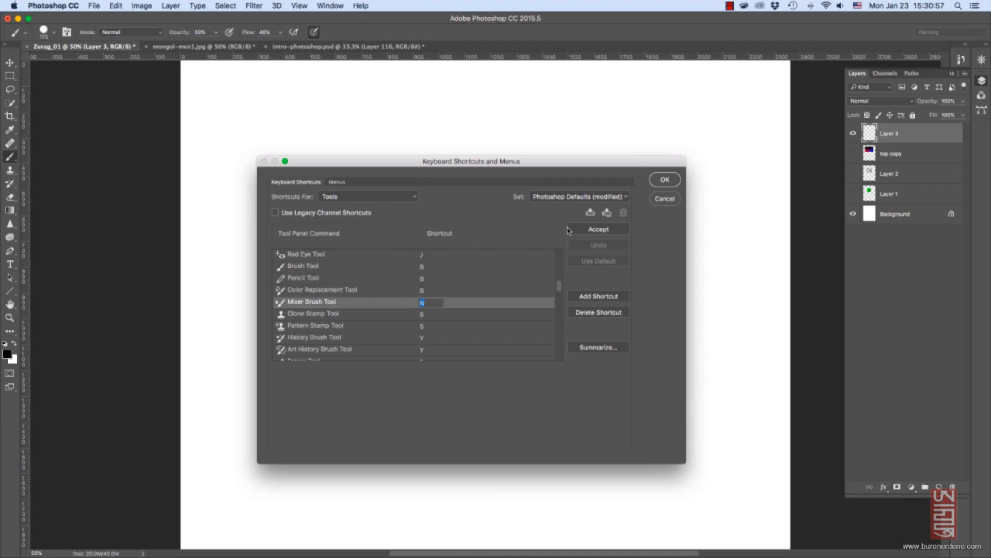
pyautogui.click(599, 229)
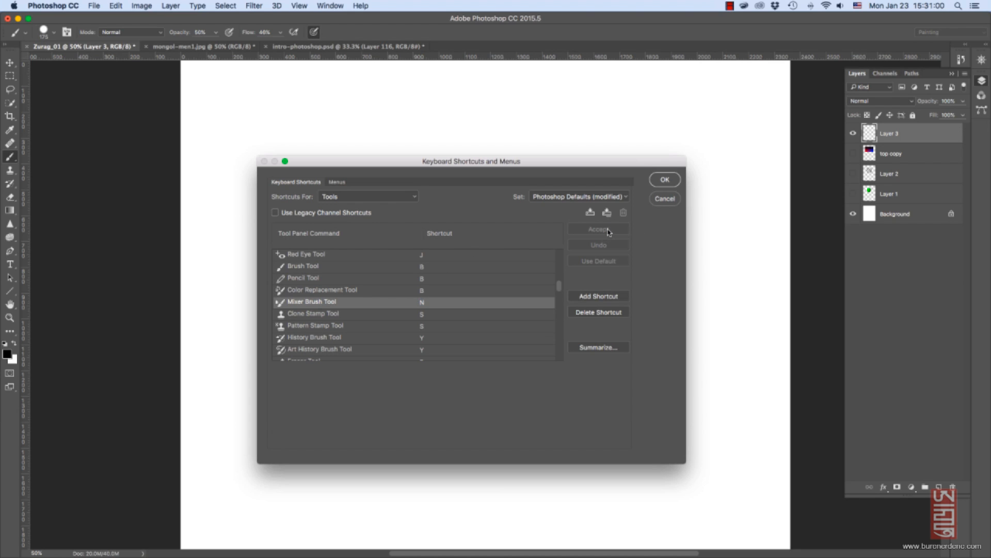
pyautogui.click(665, 181)
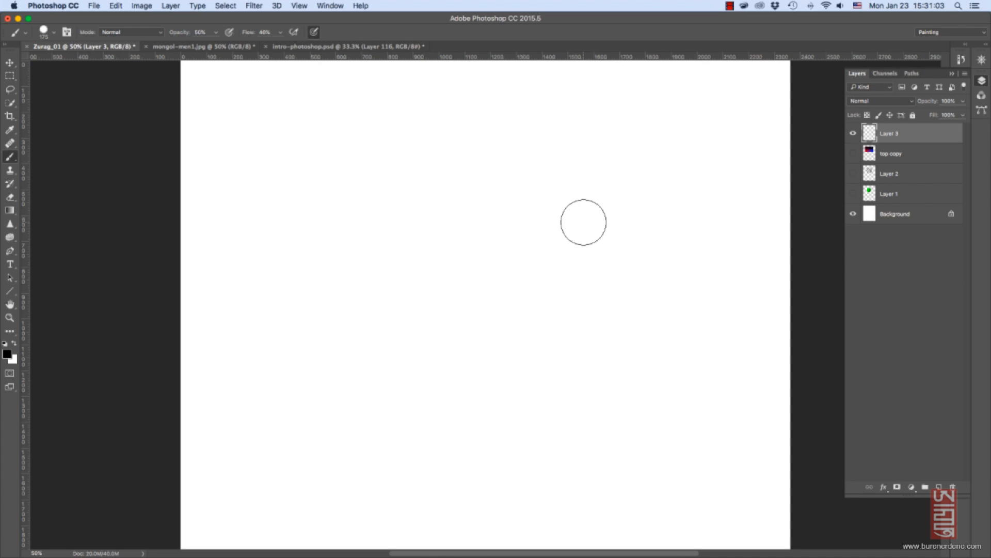
# Paint a grey zigzag on Layer 3 with the Brush tool and black Mixer Brush strokes over its lower-right end.
pyautogui.moveTo(418, 181)
pyautogui.mouseDown()
pyautogui.moveTo(514, 305)
pyautogui.moveTo(527, 258)
pyautogui.mouseUp()
pyautogui.press('n')
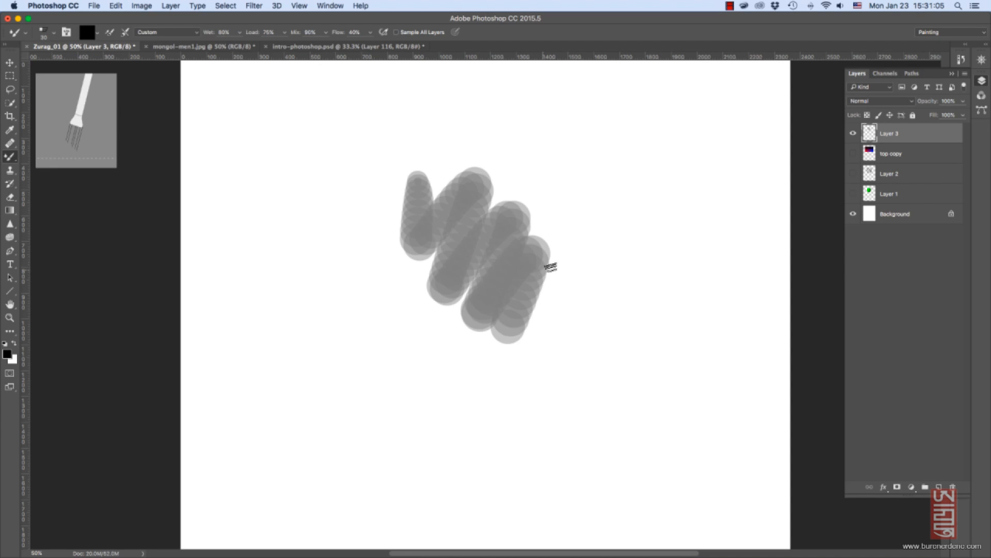
pyautogui.moveTo(546, 349)
pyautogui.mouseDown()
pyautogui.moveTo(586, 282)
pyautogui.moveTo(597, 287)
pyautogui.moveTo(593, 316)
pyautogui.mouseUp()
# Enlarge the Mixer Brush to 70 px, paint thick black strokes above the previous ones, and reduce the brush size.
pyautogui.press(']')
pyautogui.press(']')
pyautogui.press(']')
pyautogui.press(']')
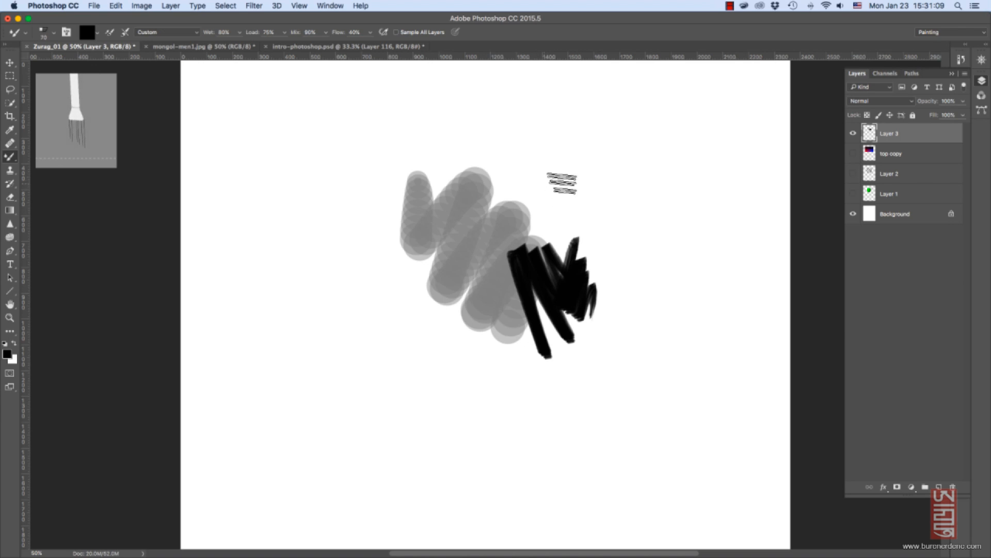
pyautogui.moveTo(562, 181)
pyautogui.mouseDown()
pyautogui.moveTo(514, 255)
pyautogui.moveTo(582, 246)
pyautogui.moveTo(607, 260)
pyautogui.moveTo(620, 306)
pyautogui.mouseUp()
pyautogui.press('[')
pyautogui.press('[')
pyautogui.press('[')
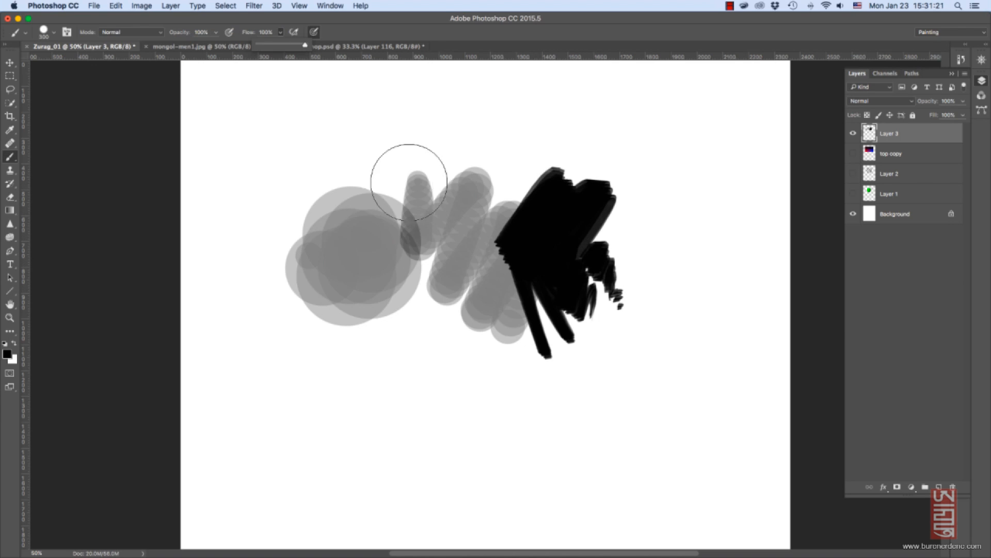
# Paint solid black strokes over the grey circles at 100% opacity and flow, and a scratchy textured curve around them with the 394 px preset.
pyautogui.moveTo(407, 183)
pyautogui.mouseDown()
pyautogui.moveTo(377, 318)
pyautogui.moveTo(439, 351)
pyautogui.mouseUp()
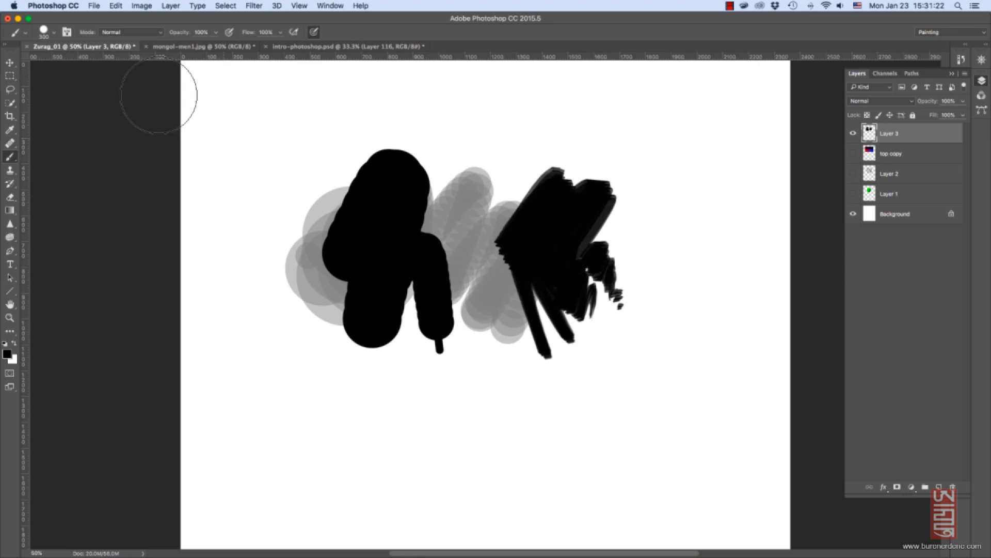
pyautogui.click(53, 35)
pyautogui.click(100, 251)
pyautogui.moveTo(305, 209)
pyautogui.mouseDown()
pyautogui.moveTo(282, 274)
pyautogui.moveTo(358, 300)
pyautogui.moveTo(498, 387)
pyautogui.mouseUp()
# Choose another soft brush preset at 200 px and paint black shading over the grey zigzag and above the Mixer Brush strokes.
pyautogui.click(53, 32)
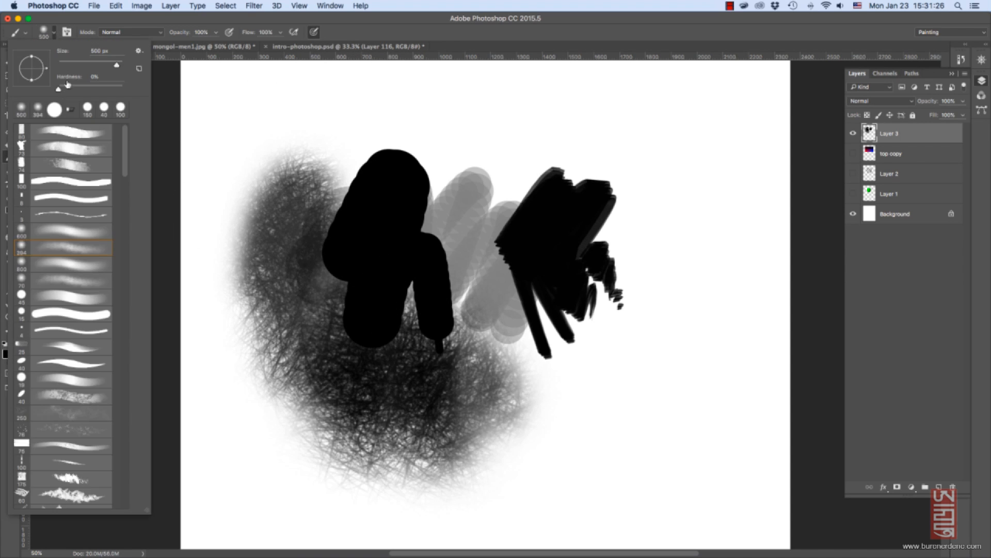
pyautogui.press(']')
pyautogui.moveTo(476, 148)
pyautogui.mouseDown()
pyautogui.moveTo(510, 239)
pyautogui.moveTo(547, 176)
pyautogui.moveTo(465, 258)
pyautogui.moveTo(506, 336)
pyautogui.mouseUp()
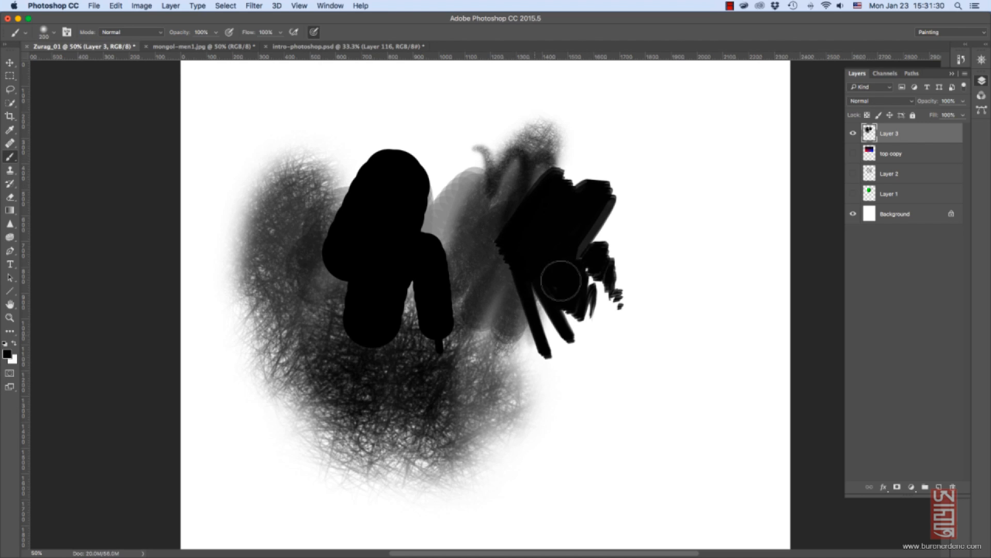
# Lasso a curved area beside the Mixer Brush strokes and shade inside it with black and white soft brush strokes.
pyautogui.press('l')
pyautogui.moveTo(642, 421)
pyautogui.mouseDown()
pyautogui.moveTo(702, 263)
pyautogui.moveTo(641, 293)
pyautogui.moveTo(652, 327)
pyautogui.moveTo(705, 341)
pyautogui.moveTo(632, 449)
pyautogui.moveTo(577, 397)
pyautogui.moveTo(640, 279)
pyautogui.moveTo(661, 165)
pyautogui.mouseUp()
pyautogui.press('b')
pyautogui.press('x')
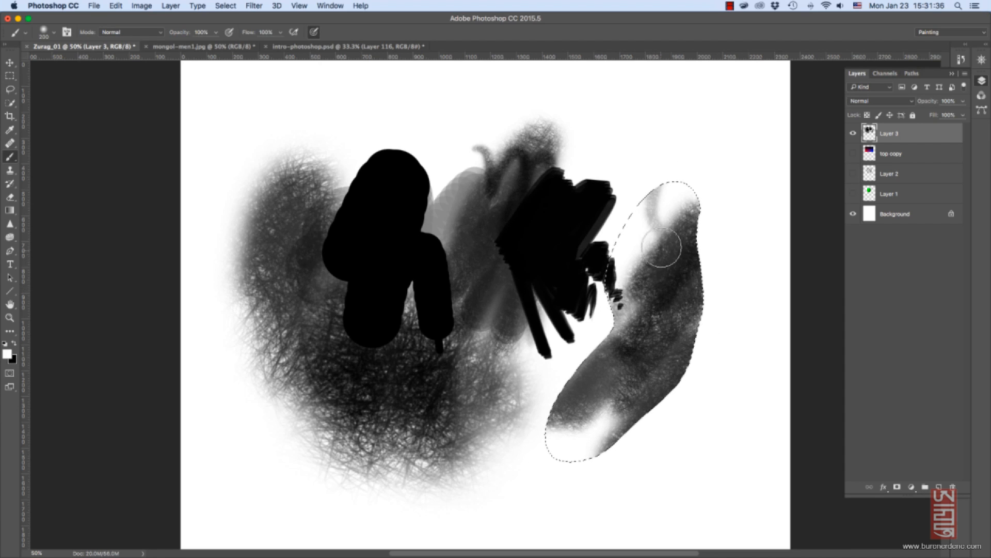
pyautogui.moveTo(661, 247)
pyautogui.mouseDown()
pyautogui.moveTo(669, 296)
pyautogui.moveTo(687, 223)
pyautogui.moveTo(666, 372)
pyautogui.moveTo(630, 394)
pyautogui.moveTo(602, 392)
pyautogui.mouseUp()
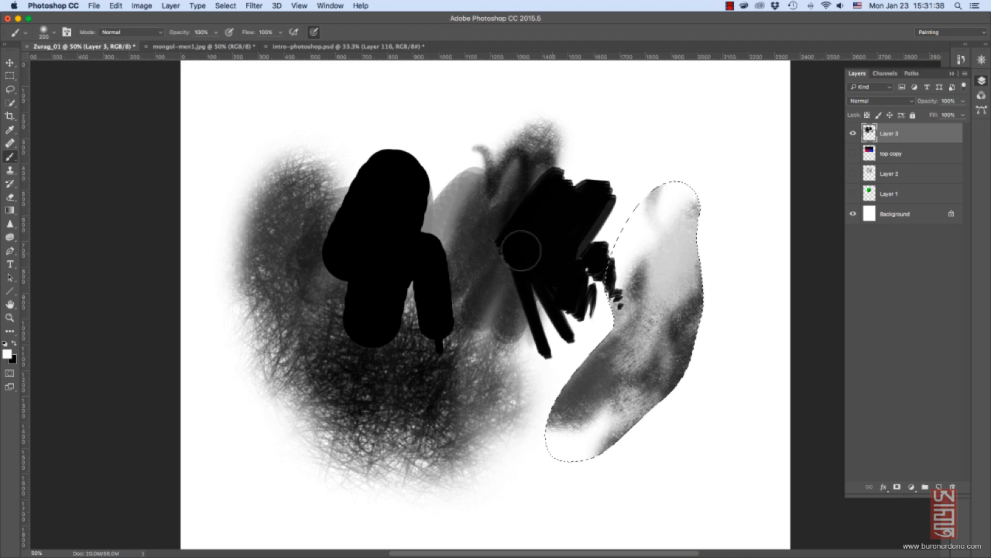
# Set the foreground colour to red e81a1a, paint along the outer edge inside the curved selection, and deselect it.
pyautogui.click(9, 354)
pyautogui.click(406, 200)
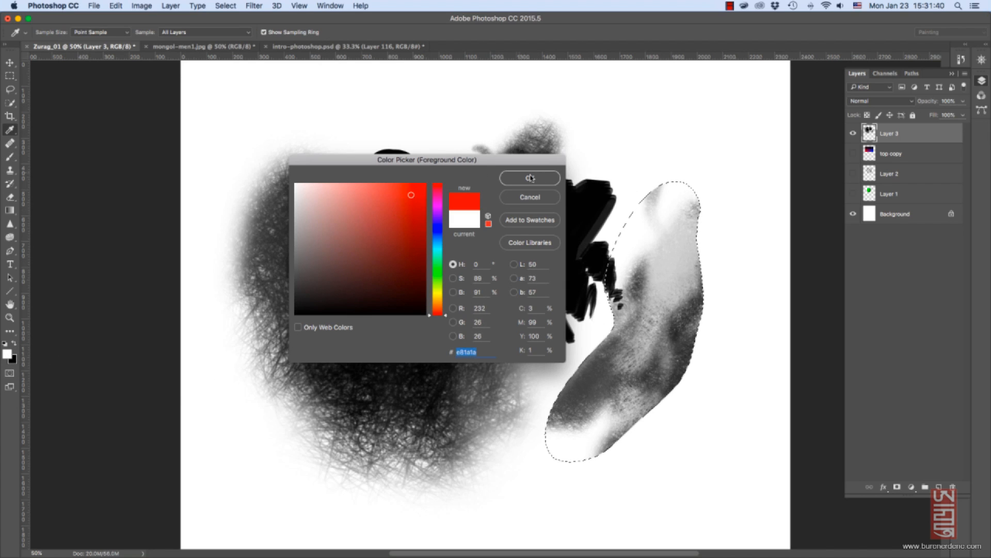
pyautogui.click(529, 178)
pyautogui.moveTo(669, 361)
pyautogui.mouseDown()
pyautogui.moveTo(706, 244)
pyautogui.moveTo(665, 377)
pyautogui.moveTo(611, 438)
pyautogui.moveTo(586, 415)
pyautogui.moveTo(584, 461)
pyautogui.mouseUp()
pyautogui.press('super+d')
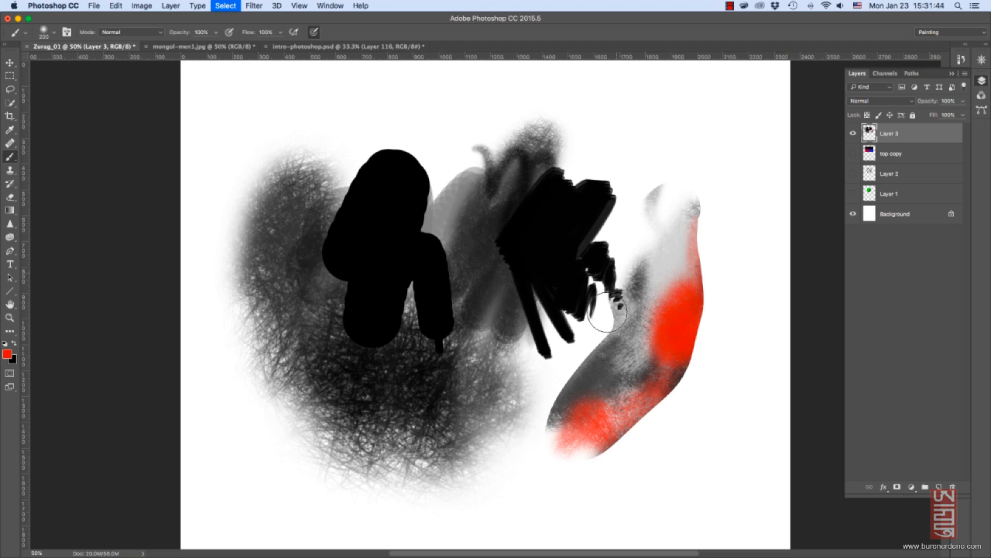
# Add soft red dabs around the curved shape and one on the dark textured area.
pyautogui.moveTo(610, 316); pyautogui.dragTo(603, 331)
pyautogui.click(559, 385)
pyautogui.click(701, 351)
pyautogui.click(458, 407)
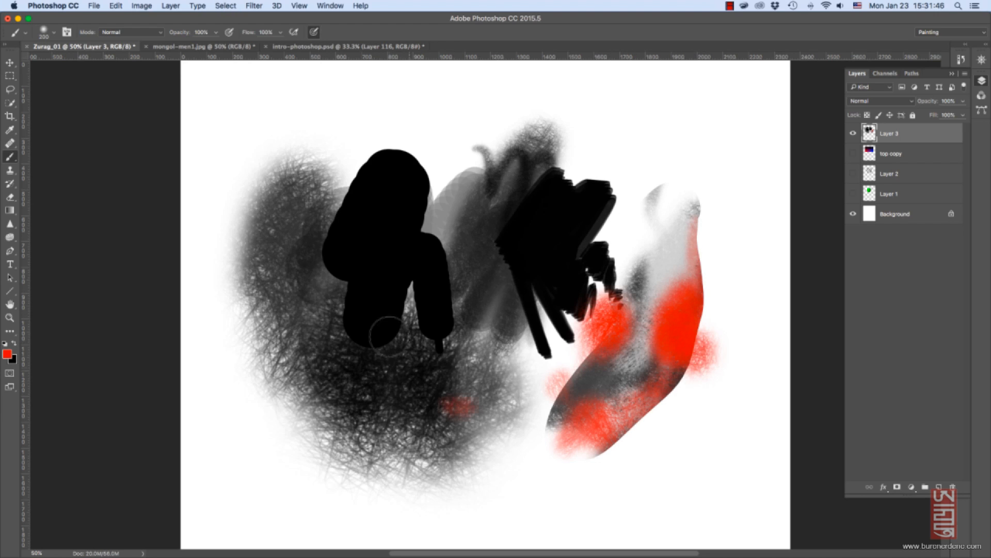
# Choose the flat rectangular brush preset and paint red strokes over the lower-left part of the textured area.
pyautogui.click(47, 32)
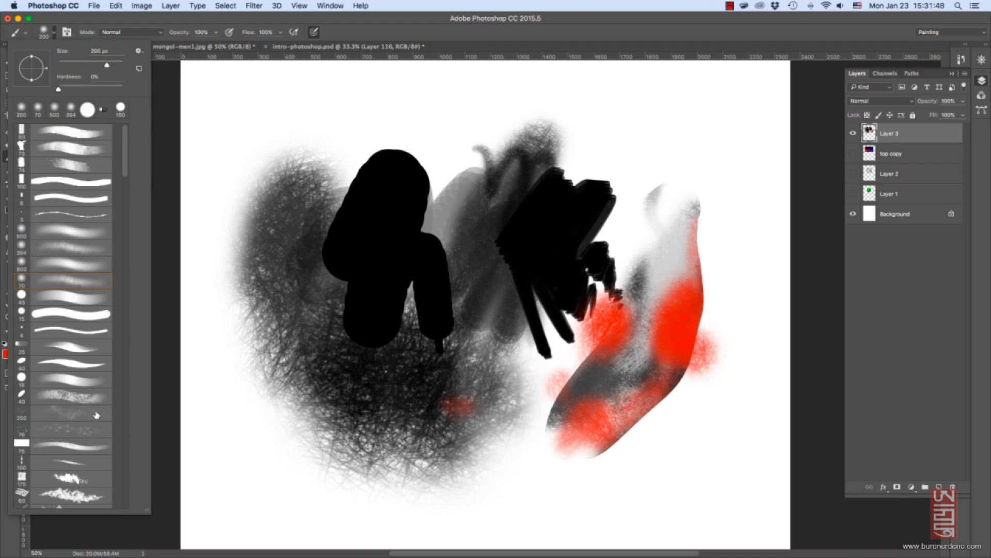
pyautogui.click(97, 450)
pyautogui.moveTo(326, 356); pyautogui.dragTo(339, 464)
pyautogui.moveTo(377, 447); pyautogui.dragTo(379, 441)
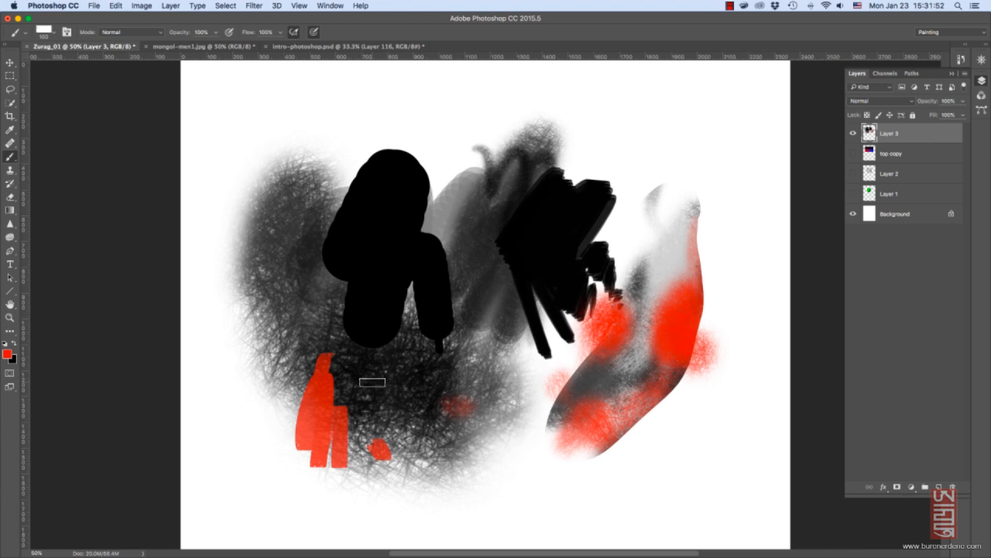
# Enlarge the rectangular brush, paint red blocks over the lower dark texture, and add faint red strokes along the top at 4% flow.
pyautogui.press(']')
pyautogui.moveTo(372, 382)
pyautogui.mouseDown()
pyautogui.moveTo(402, 408)
pyautogui.moveTo(462, 385)
pyautogui.mouseUp()
pyautogui.click(281, 33)
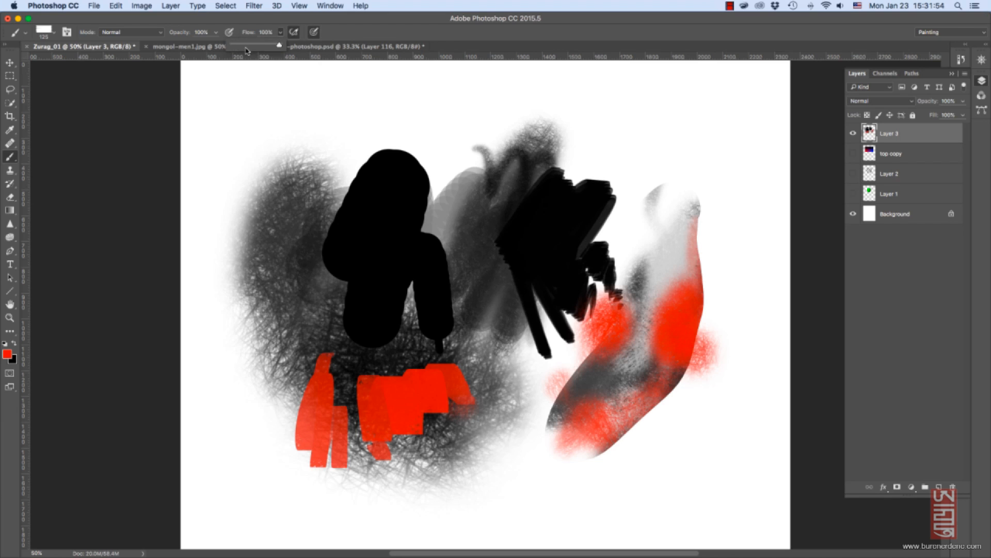
pyautogui.moveTo(496, 131)
pyautogui.mouseDown()
pyautogui.moveTo(462, 141)
pyautogui.moveTo(462, 169)
pyautogui.mouseUp()
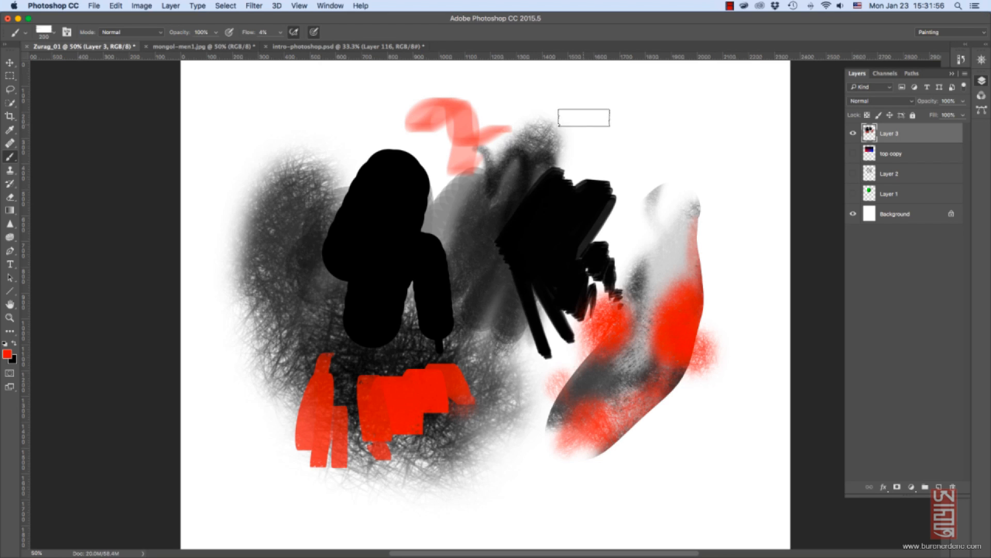
pyautogui.moveTo(584, 118)
pyautogui.mouseDown()
pyautogui.moveTo(628, 118)
pyautogui.moveTo(657, 183)
pyautogui.moveTo(706, 201)
pyautogui.moveTo(731, 229)
pyautogui.mouseUp()
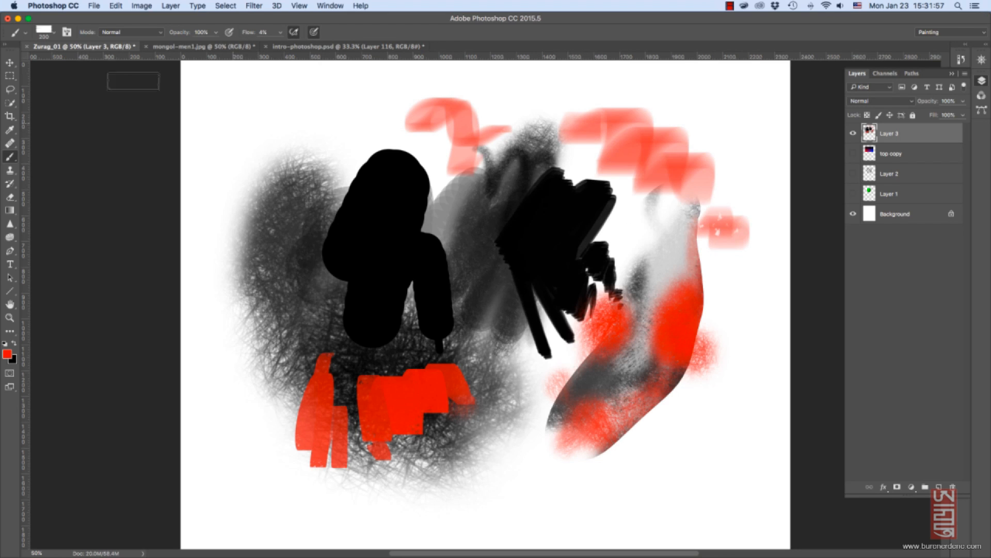
# Choose a streaky bristle brush preset and paint faint red strokes at the upper left and over the black rounded shape.
pyautogui.click(53, 31)
pyautogui.scroll(-5, 126, 413)
pyautogui.scroll(-5, 117, 265)
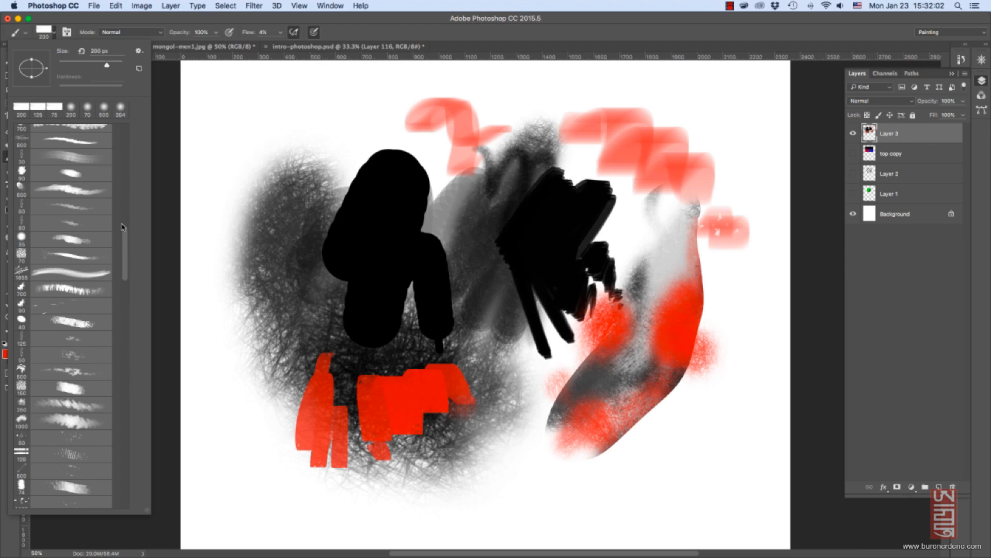
pyautogui.moveTo(123, 228); pyautogui.dragTo(128, 348)
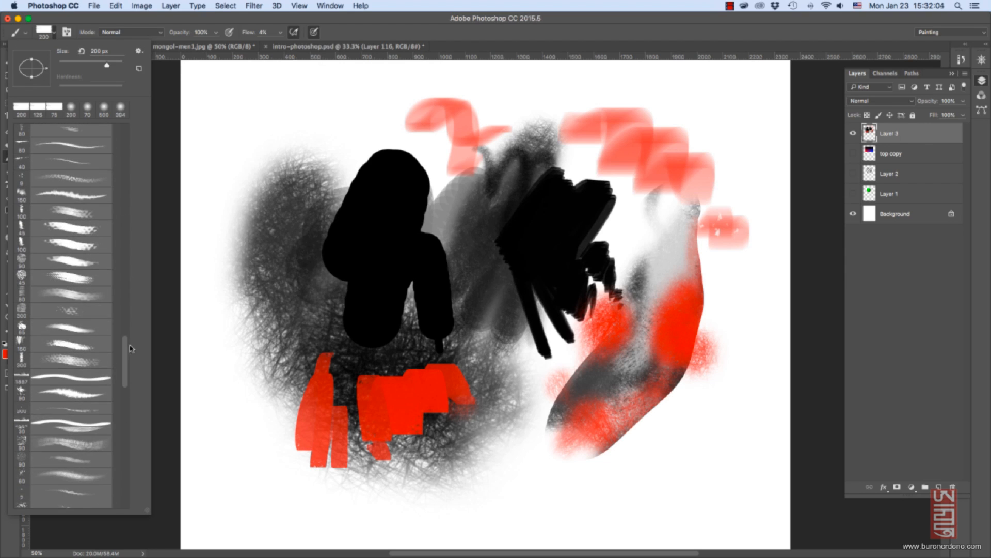
pyautogui.click(93, 298)
pyautogui.moveTo(281, 147)
pyautogui.mouseDown()
pyautogui.moveTo(304, 124)
pyautogui.moveTo(332, 124)
pyautogui.mouseUp()
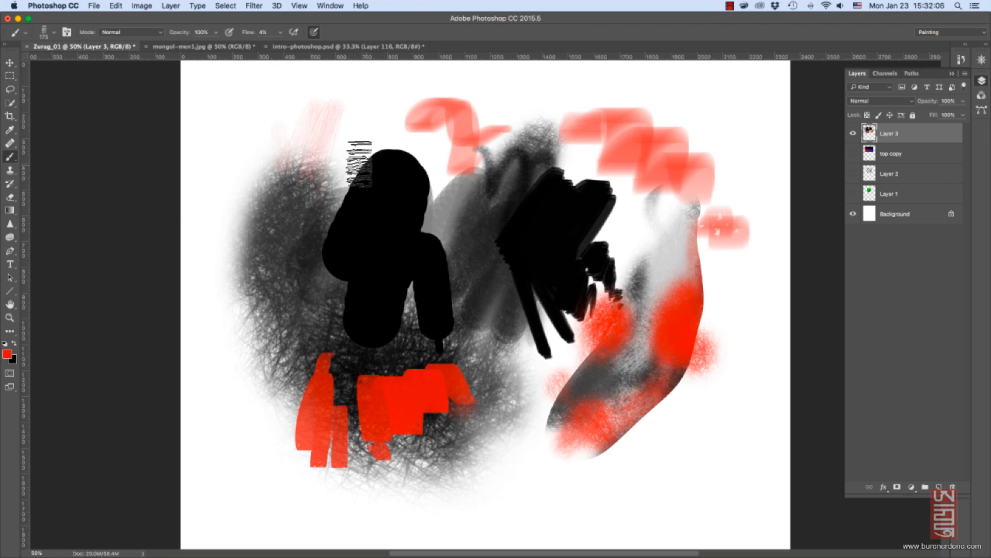
pyautogui.moveTo(359, 162)
pyautogui.mouseDown()
pyautogui.moveTo(387, 184)
pyautogui.moveTo(413, 233)
pyautogui.mouseUp()
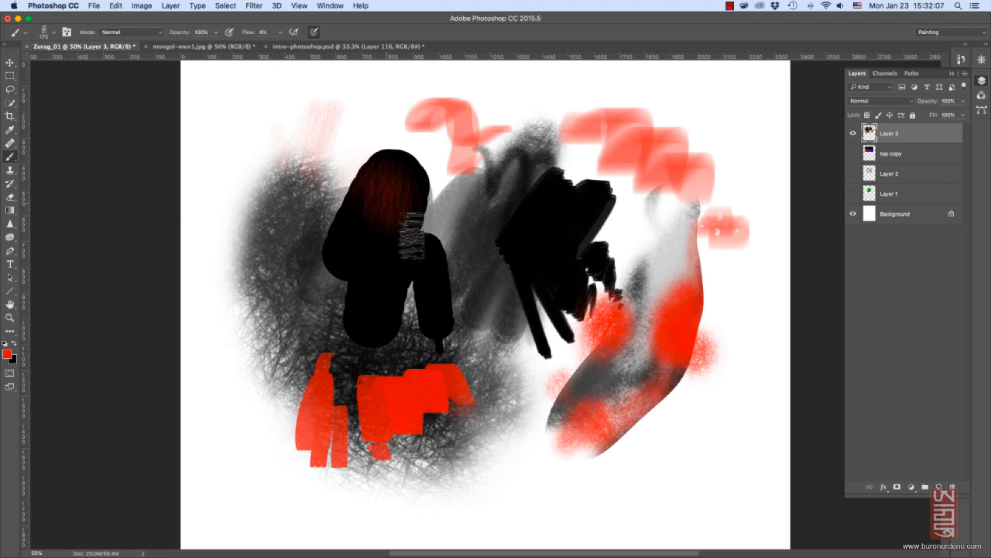
# Raise the flow to 68%, paint red bristle strokes over the black shape, and add 250 px black strokes across the lower areas.
pyautogui.click(281, 33)
pyautogui.moveTo(282, 48); pyautogui.dragTo(309, 48)
pyautogui.moveTo(416, 258)
pyautogui.mouseDown()
pyautogui.moveTo(386, 238)
pyautogui.moveTo(440, 306)
pyautogui.moveTo(343, 357)
pyautogui.moveTo(371, 403)
pyautogui.moveTo(377, 331)
pyautogui.moveTo(397, 341)
pyautogui.moveTo(455, 310)
pyautogui.moveTo(408, 423)
pyautogui.moveTo(363, 492)
pyautogui.moveTo(247, 414)
pyautogui.moveTo(289, 449)
pyautogui.moveTo(217, 341)
pyautogui.moveTo(310, 393)
pyautogui.mouseUp()
pyautogui.press(']')
pyautogui.press(']')
pyautogui.press('d')
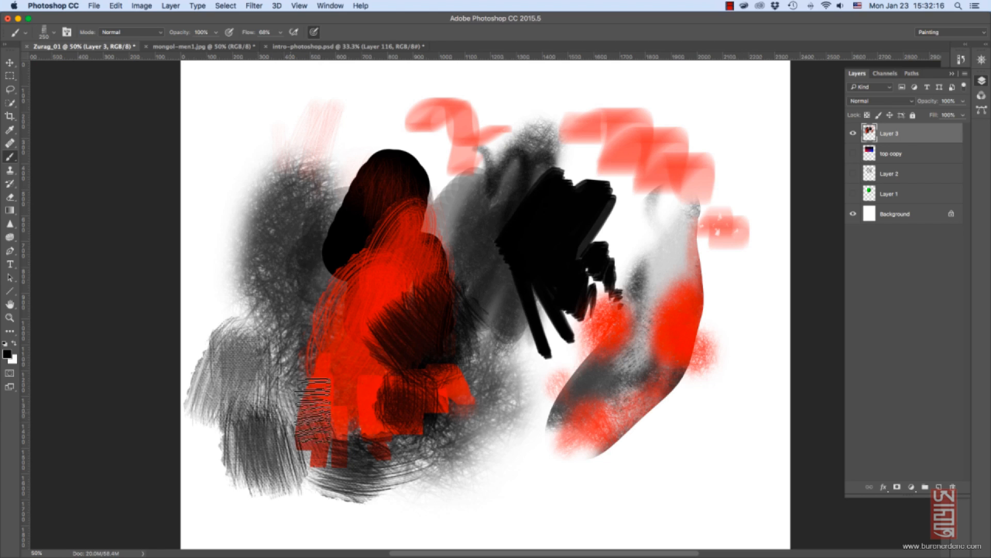
pyautogui.moveTo(521, 413)
pyautogui.mouseDown()
pyautogui.moveTo(547, 408)
pyautogui.moveTo(577, 360)
pyautogui.moveTo(618, 352)
pyautogui.moveTo(523, 301)
pyautogui.moveTo(471, 296)
pyautogui.moveTo(422, 336)
pyautogui.mouseUp()
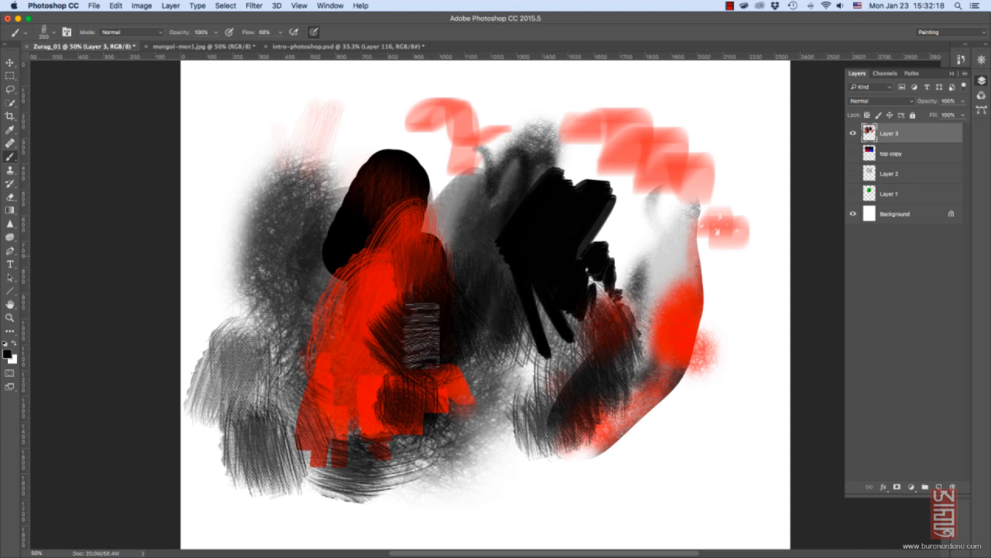
# Switch to the Mixer Brush with white as the foreground colour and smear the dark paint from the centre downwards.
pyautogui.hotkey('shift', 'b')
pyautogui.hotkey('shift', 'b')
pyautogui.hotkey('shift', 'b')
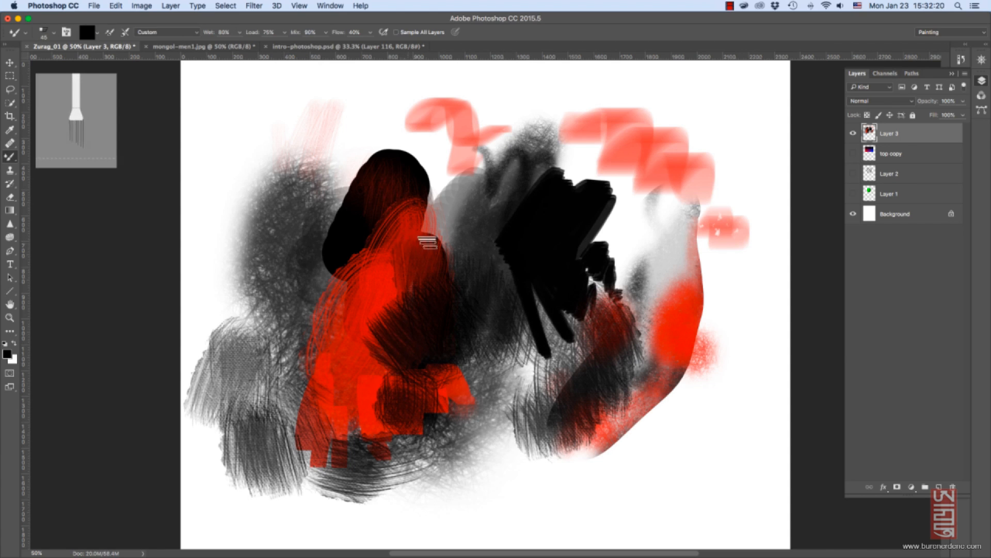
pyautogui.press('x')
pyautogui.moveTo(439, 247)
pyautogui.mouseDown()
pyautogui.moveTo(460, 261)
pyautogui.moveTo(503, 382)
pyautogui.moveTo(507, 372)
pyautogui.moveTo(488, 406)
pyautogui.moveTo(493, 443)
pyautogui.mouseUp()
# Choose the 80 px bristle preset for the Mixer Brush and blend the top of the black rounded shape.
pyautogui.click(54, 32)
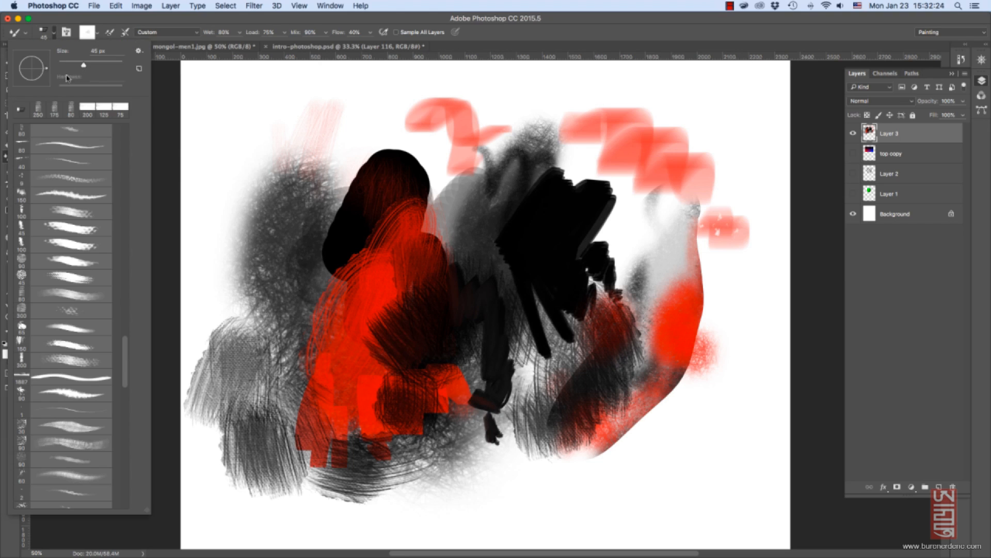
pyautogui.click(94, 302)
pyautogui.click(324, 247)
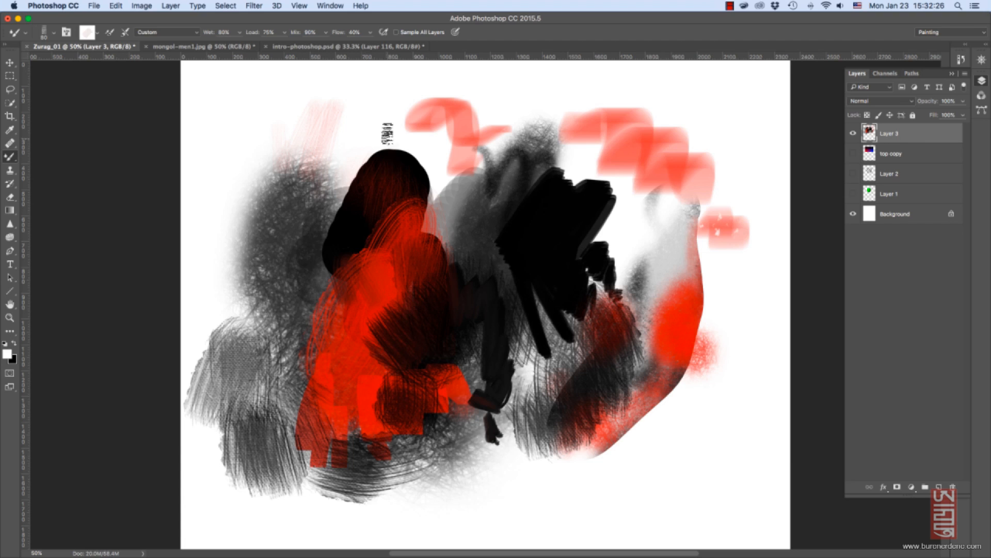
pyautogui.moveTo(393, 126)
pyautogui.mouseDown()
pyautogui.moveTo(435, 164)
pyautogui.moveTo(364, 150)
pyautogui.moveTo(371, 129)
pyautogui.moveTo(347, 240)
pyautogui.mouseUp()
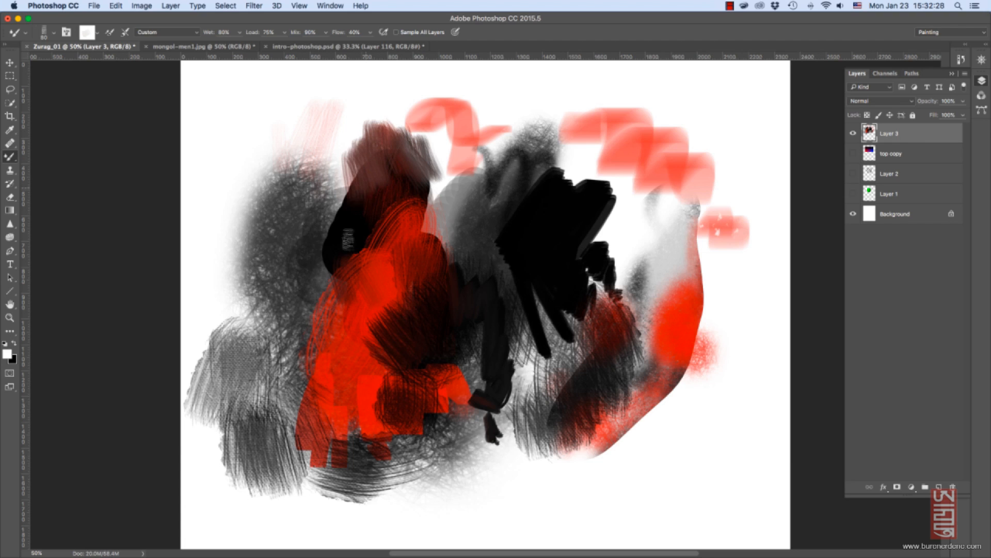
# Enlarge the Mixer Brush to 250 px and blend the black block and the red area on the right of the canvas.
pyautogui.press(']')
pyautogui.press(']')
pyautogui.press(']')
pyautogui.press(']')
pyautogui.press(']')
pyautogui.press(']')
pyautogui.moveTo(601, 222)
pyautogui.mouseDown()
pyautogui.moveTo(617, 269)
pyautogui.moveTo(587, 247)
pyautogui.moveTo(621, 244)
pyautogui.moveTo(630, 216)
pyautogui.moveTo(617, 204)
pyautogui.moveTo(569, 250)
pyautogui.moveTo(607, 246)
pyautogui.mouseUp()
pyautogui.moveTo(568, 284)
pyautogui.mouseDown()
pyautogui.moveTo(726, 289)
pyautogui.moveTo(688, 340)
pyautogui.moveTo(715, 342)
pyautogui.moveTo(714, 405)
pyautogui.moveTo(662, 405)
pyautogui.moveTo(768, 384)
pyautogui.mouseUp()
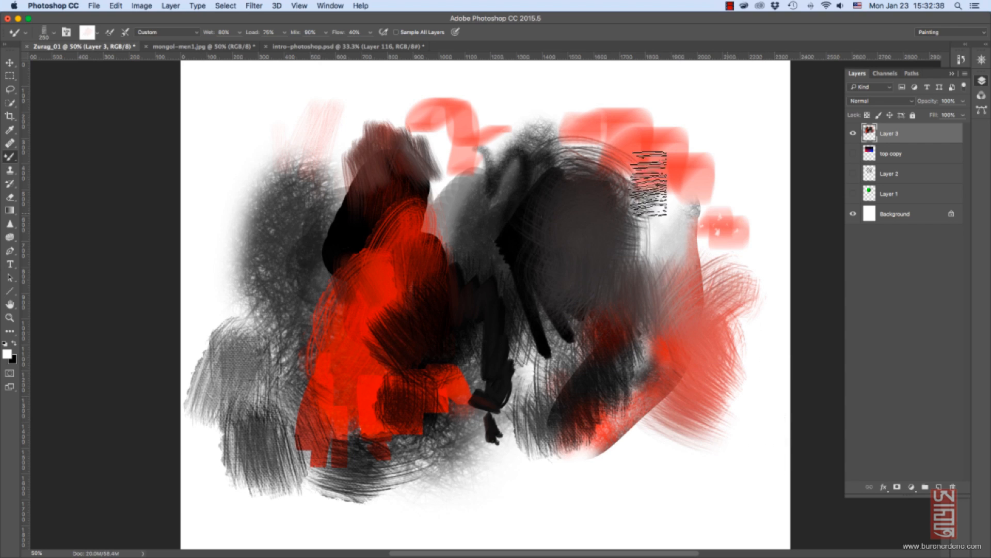
# Choose the wide, flat textured preset for the Mixer Brush and blend the red paint at the lower left.
pyautogui.click(53, 33)
pyautogui.moveTo(122, 352); pyautogui.dragTo(131, 402)
pyautogui.click(88, 319)
pyautogui.moveTo(299, 350); pyautogui.dragTo(334, 361)
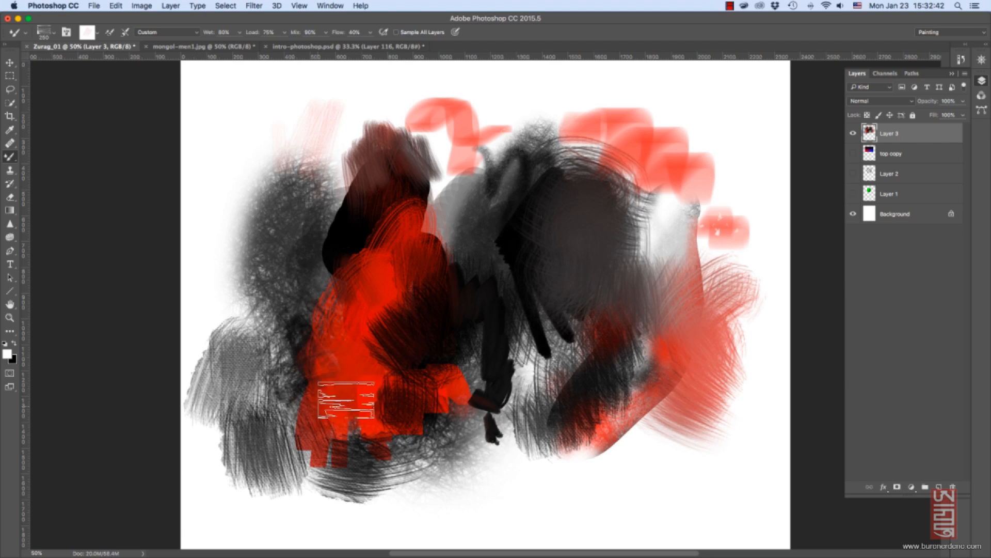
# Switch to the Brush tool, set the foreground colour to green 00e616, and paint a round patch in the centre.
pyautogui.hotkey('shift', 'b')
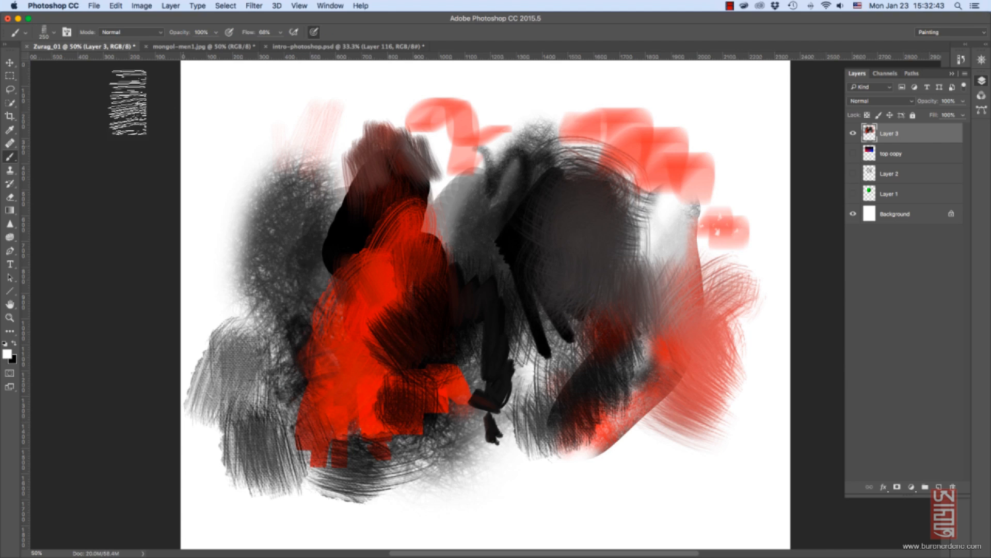
pyautogui.click(54, 33)
pyautogui.click(169, 255)
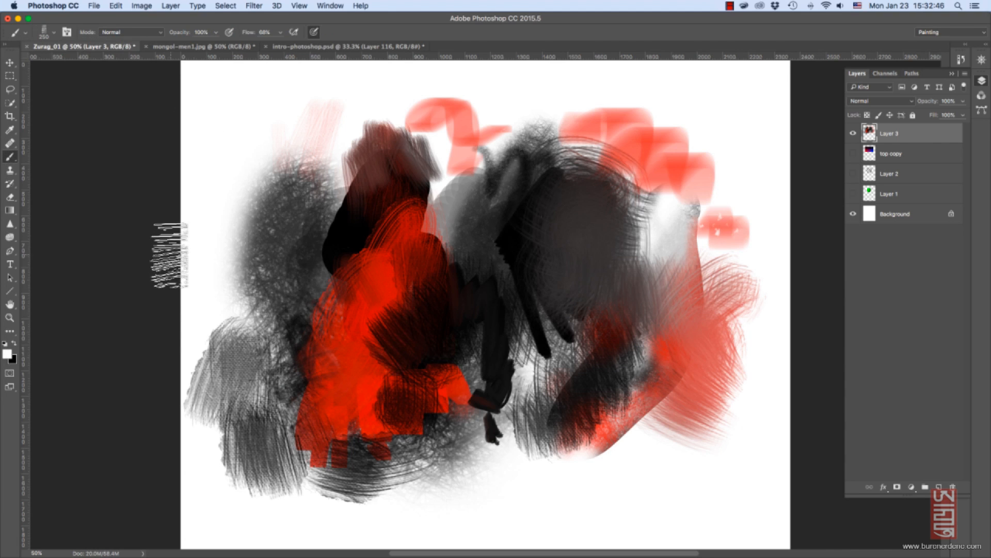
pyautogui.click(7, 354)
pyautogui.click(441, 269)
pyautogui.click(425, 196)
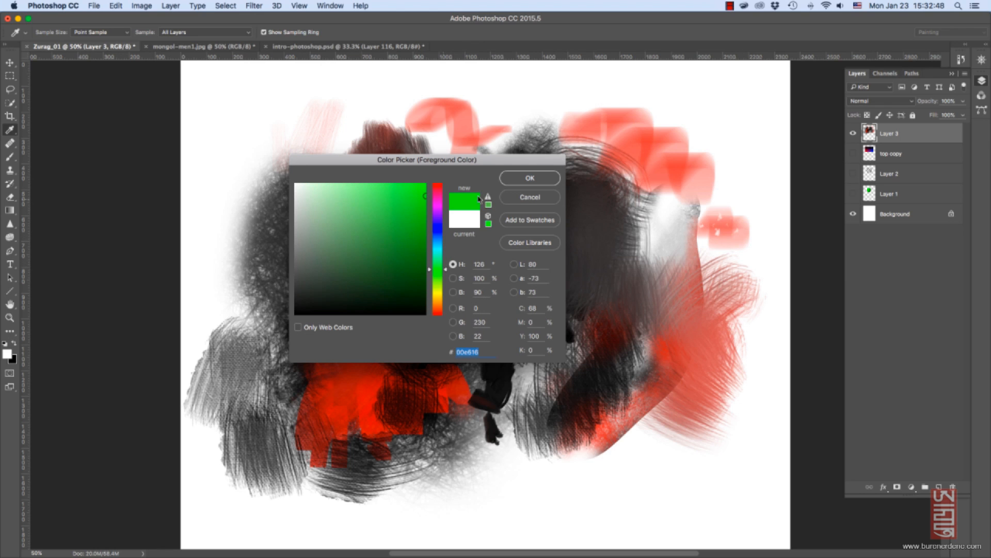
pyautogui.click(518, 176)
pyautogui.moveTo(492, 304)
pyautogui.mouseDown()
pyautogui.moveTo(514, 289)
pyautogui.moveTo(520, 274)
pyautogui.moveTo(525, 329)
pyautogui.mouseUp()
# Use the Mixer Brush to drag the green patch outwards into the surrounding colours and add green strokes along the bottom and top.
pyautogui.hotkey('shift', 'b')
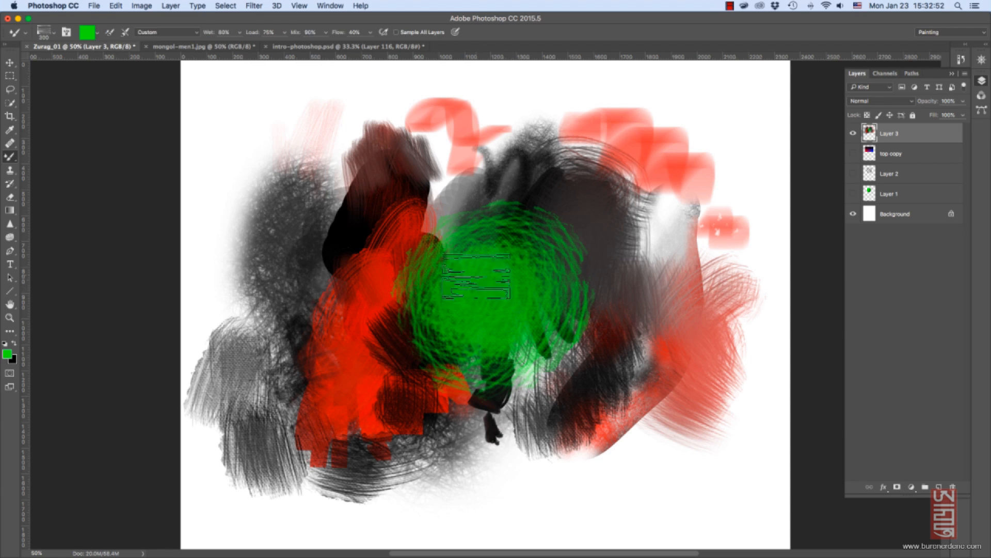
pyautogui.moveTo(479, 368)
pyautogui.mouseDown()
pyautogui.moveTo(502, 491)
pyautogui.moveTo(423, 341)
pyautogui.moveTo(502, 237)
pyautogui.moveTo(559, 272)
pyautogui.moveTo(516, 321)
pyautogui.moveTo(650, 209)
pyautogui.moveTo(630, 336)
pyautogui.moveTo(578, 346)
pyautogui.mouseUp()
pyautogui.press('[')
pyautogui.press('[')
pyautogui.press('[')
pyautogui.press('[')
pyautogui.moveTo(537, 311)
pyautogui.mouseDown()
pyautogui.moveTo(333, 250)
pyautogui.moveTo(450, 286)
pyautogui.moveTo(356, 174)
pyautogui.moveTo(452, 253)
pyautogui.moveTo(457, 154)
pyautogui.moveTo(470, 255)
pyautogui.moveTo(443, 320)
pyautogui.moveTo(383, 338)
pyautogui.moveTo(395, 372)
pyautogui.moveTo(431, 357)
pyautogui.moveTo(407, 485)
pyautogui.moveTo(448, 461)
pyautogui.moveTo(491, 388)
pyautogui.moveTo(516, 425)
pyautogui.moveTo(612, 485)
pyautogui.moveTo(686, 454)
pyautogui.mouseUp()
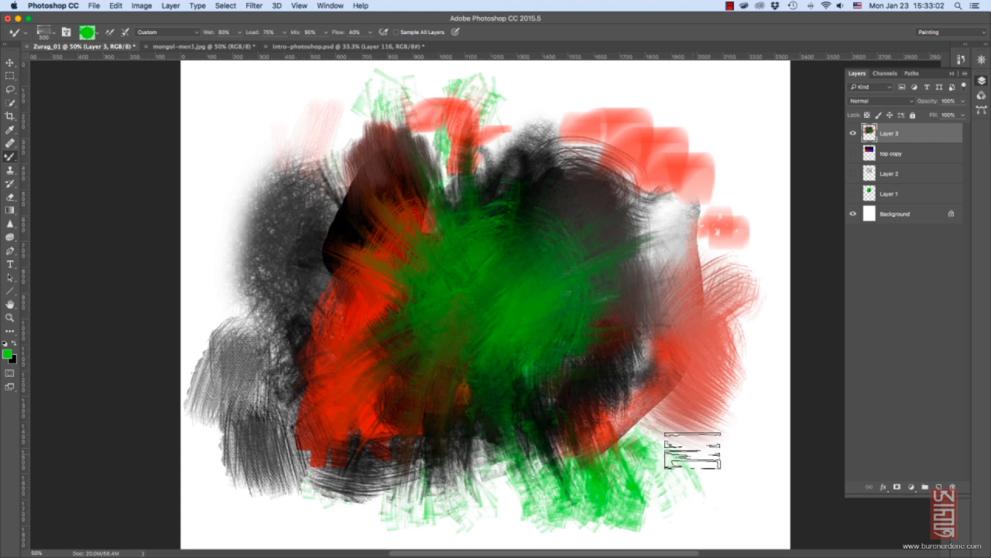
# Resize the Mixer Brush and blend the red strokes at the upper right and the dark paint above the green patch.
pyautogui.press('[')
pyautogui.moveTo(697, 363)
pyautogui.mouseDown()
pyautogui.moveTo(682, 224)
pyautogui.moveTo(542, 324)
pyautogui.moveTo(676, 294)
pyautogui.moveTo(602, 308)
pyautogui.moveTo(706, 169)
pyautogui.mouseUp()
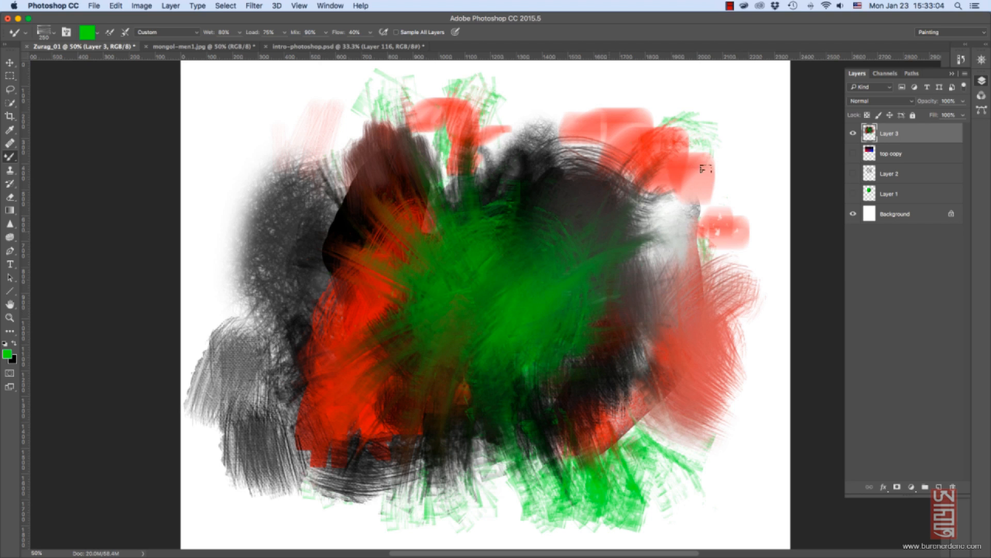
pyautogui.moveTo(581, 253)
pyautogui.mouseDown()
pyautogui.moveTo(574, 214)
pyautogui.moveTo(546, 198)
pyautogui.moveTo(540, 140)
pyautogui.mouseUp()
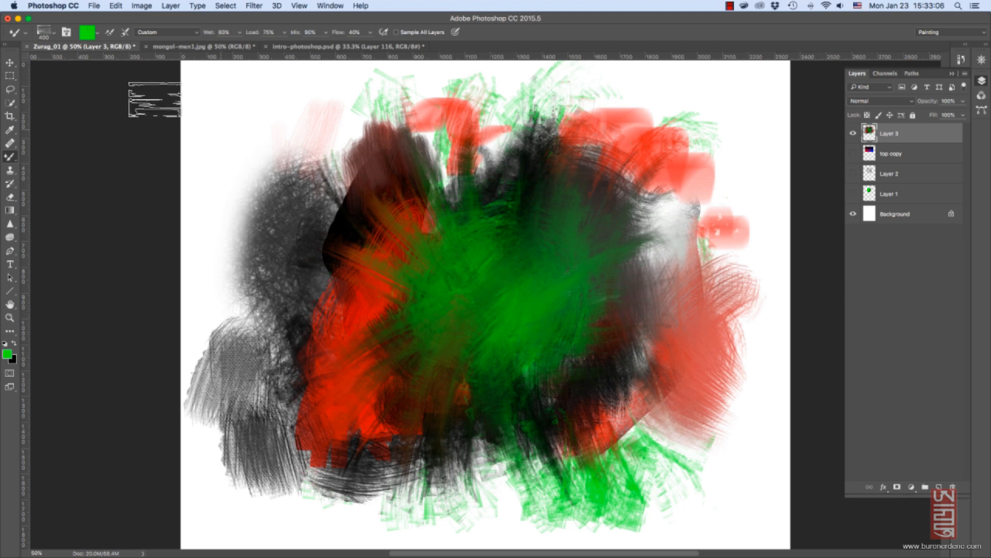
# Paint green bristle strokes over the upper-left dark texture with the Brush tool and blend them into the neighbouring colours with the Mixer Brush.
pyautogui.hotkey('shift', 'b')
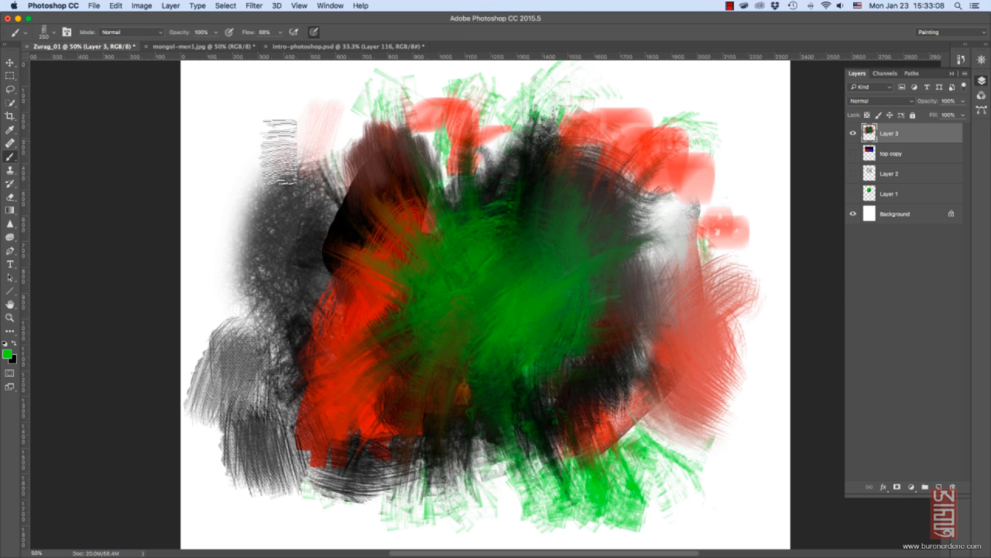
pyautogui.moveTo(269, 192)
pyautogui.mouseDown()
pyautogui.moveTo(309, 233)
pyautogui.moveTo(338, 216)
pyautogui.moveTo(385, 232)
pyautogui.moveTo(373, 231)
pyautogui.moveTo(376, 195)
pyautogui.moveTo(289, 315)
pyautogui.mouseUp()
pyautogui.hotkey('shift', 'b')
pyautogui.moveTo(352, 282)
pyautogui.mouseDown()
pyautogui.moveTo(222, 268)
pyautogui.moveTo(206, 299)
pyautogui.moveTo(289, 362)
pyautogui.moveTo(387, 357)
pyautogui.moveTo(341, 290)
pyautogui.moveTo(413, 282)
pyautogui.moveTo(320, 253)
pyautogui.mouseUp()
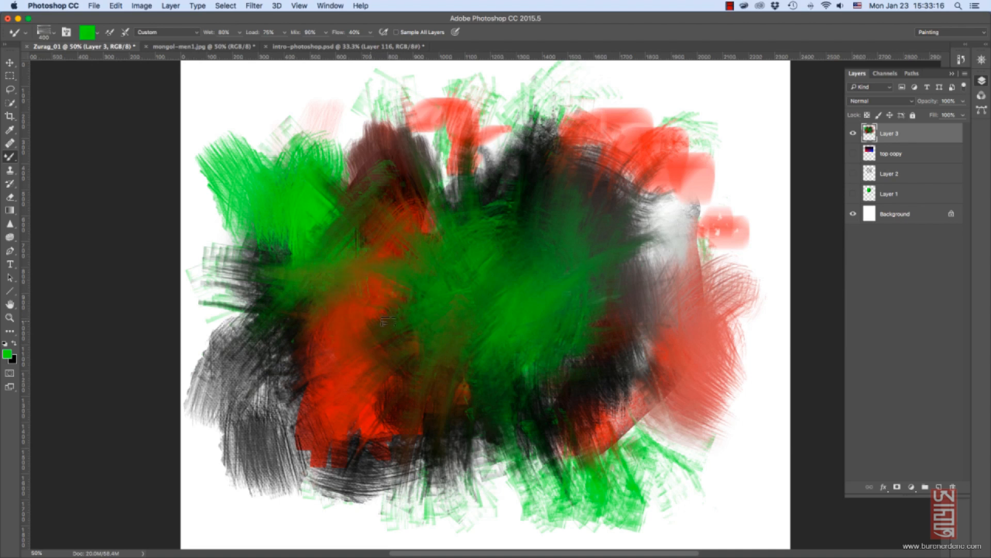
# Choose the 45 px round bristle preset for the Mixer Brush, enlarge it to 150 px, and streak the green over the lower-right dark area.
pyautogui.click(54, 32)
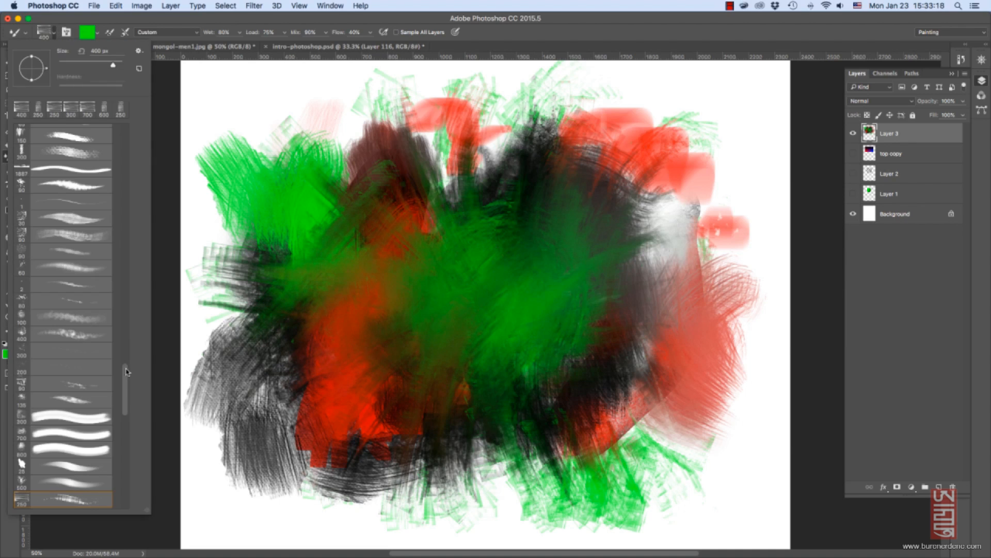
pyautogui.scroll(-1, 127, 411)
pyautogui.scroll(-6, 127, 412)
pyautogui.click(91, 383)
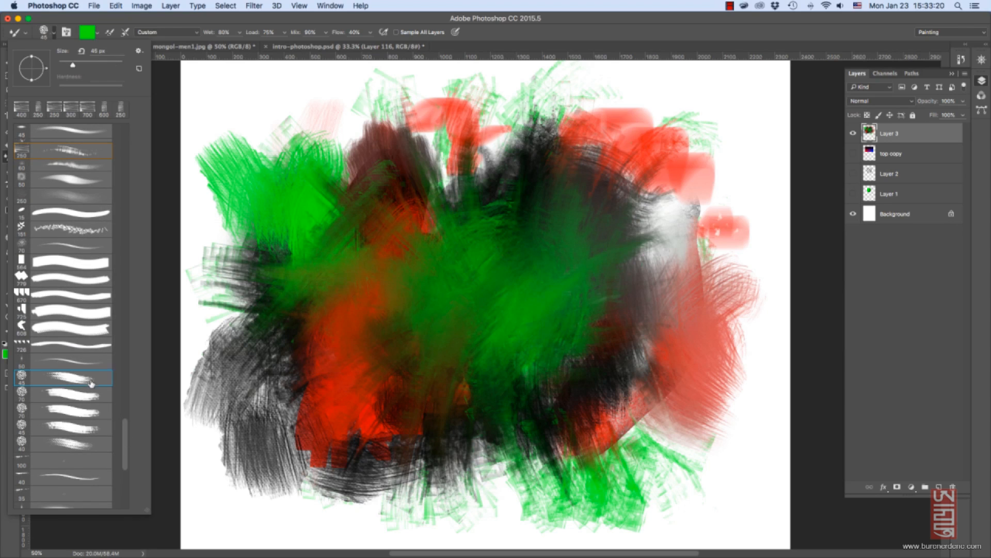
pyautogui.click(374, 341)
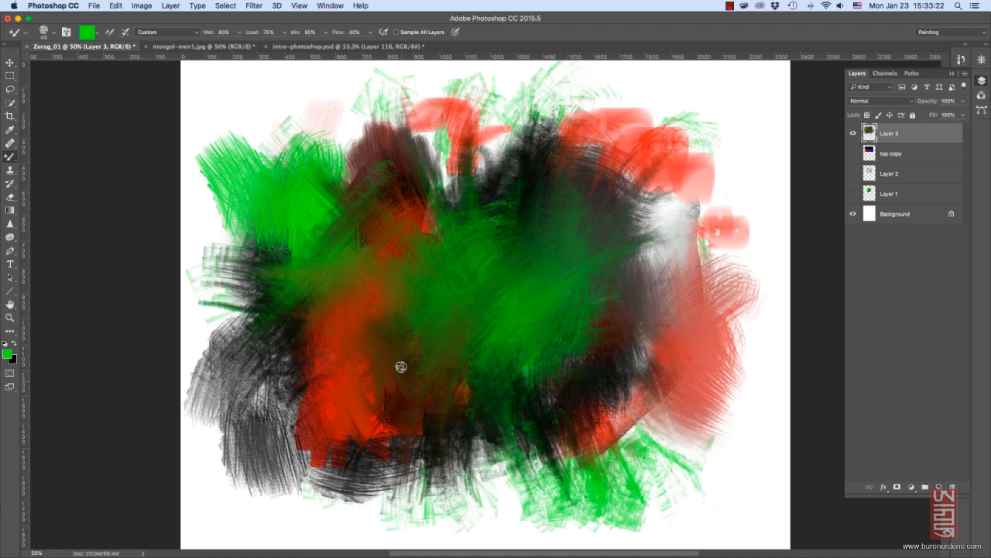
pyautogui.press(']')
pyautogui.press(']')
pyautogui.moveTo(574, 329); pyautogui.dragTo(625, 395)
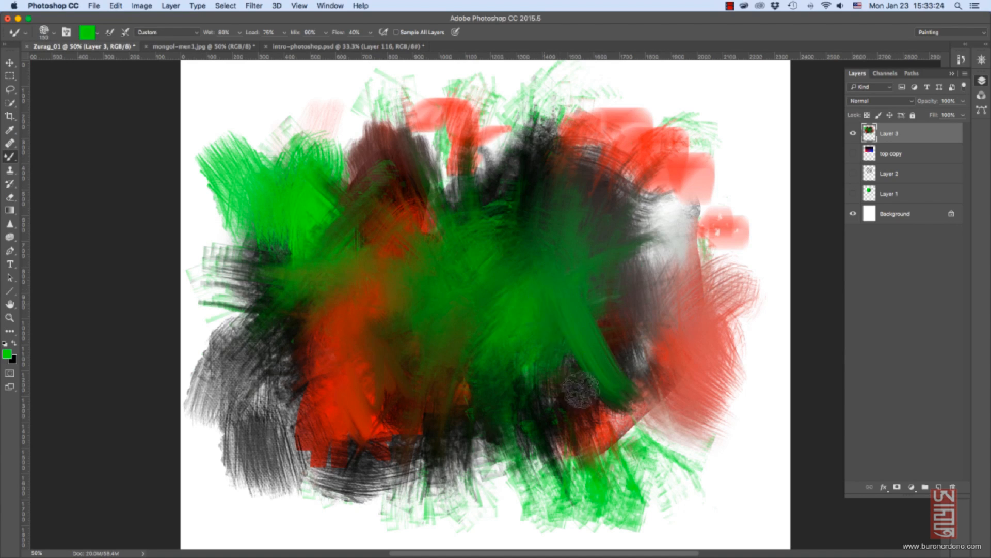
pyautogui.moveTo(565, 362); pyautogui.dragTo(606, 430)
pyautogui.moveTo(544, 334); pyautogui.dragTo(577, 465)
pyautogui.moveTo(640, 346); pyautogui.dragTo(599, 274)
pyautogui.press('[')
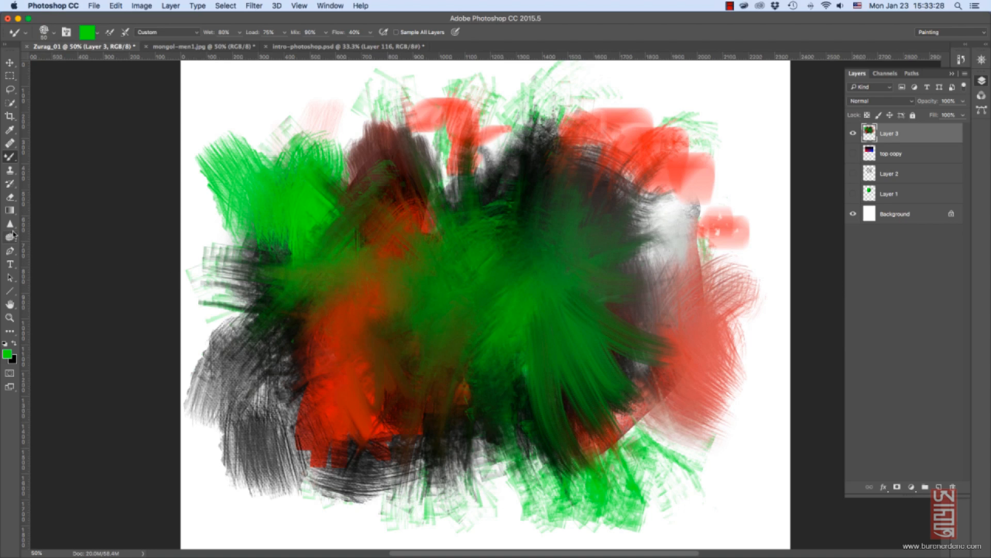
# Switch to the Smudge tool, set its strength to 49%, choose the 151 px leaf-shaped preset, and smudge the lower-left red area.
pyautogui.moveTo(10, 223); pyautogui.dragTo(37, 245)
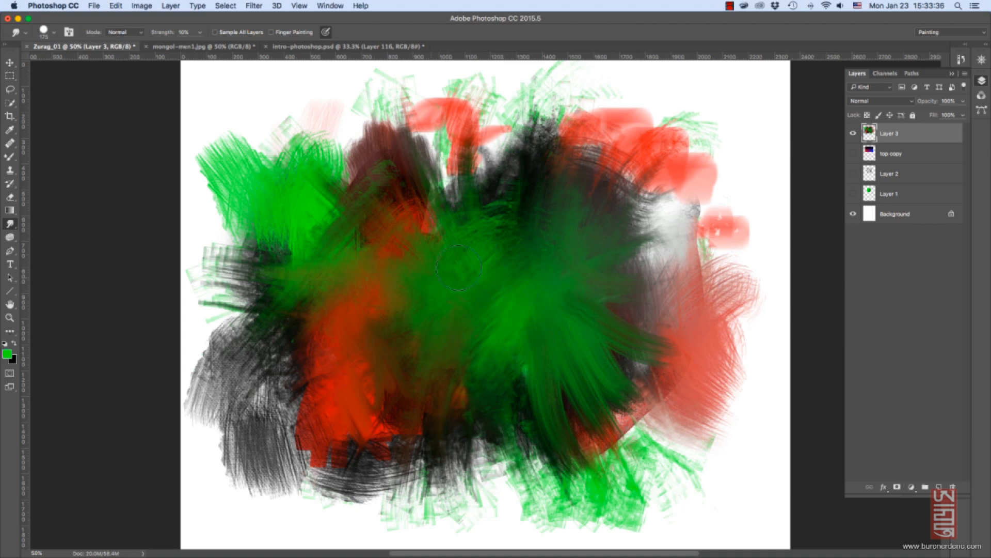
pyautogui.click(199, 34)
pyautogui.click(54, 32)
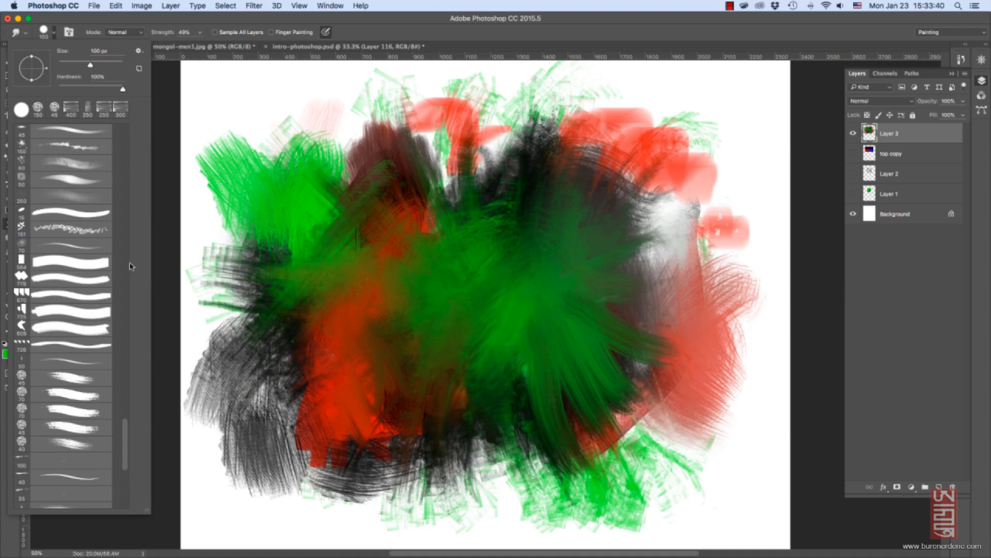
pyautogui.click(92, 230)
pyautogui.moveTo(377, 358)
pyautogui.mouseDown()
pyautogui.moveTo(335, 406)
pyautogui.moveTo(305, 477)
pyautogui.mouseUp()
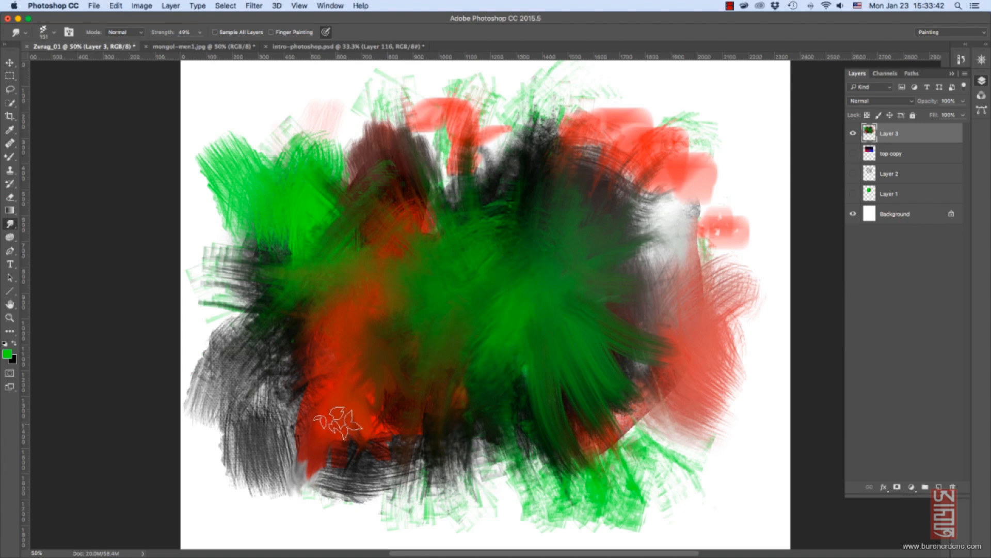
# Enlarge the Smudge brush to 300 px, soften the red and green areas across the middle, and reduce the brush to 125 px.
pyautogui.press(']')
pyautogui.press(']')
pyautogui.press(']')
pyautogui.moveTo(357, 423); pyautogui.dragTo(395, 472)
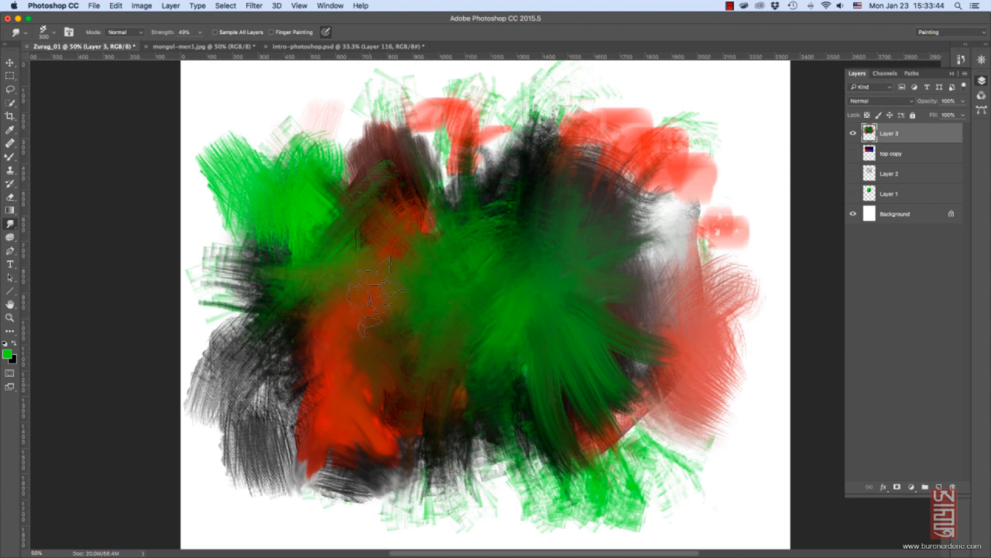
pyautogui.moveTo(376, 297)
pyautogui.mouseDown()
pyautogui.moveTo(415, 218)
pyautogui.moveTo(565, 168)
pyautogui.moveTo(565, 274)
pyautogui.moveTo(609, 318)
pyautogui.mouseUp()
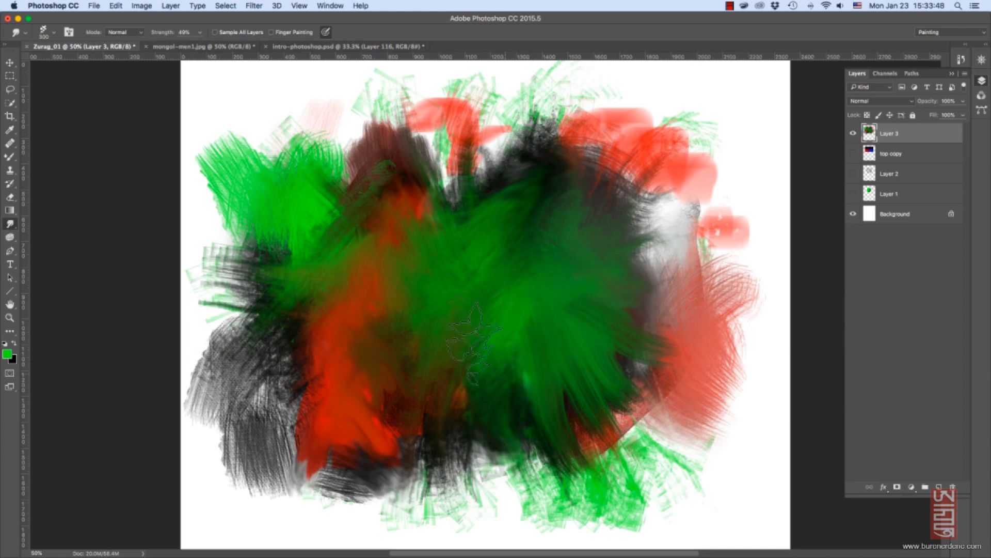
pyautogui.press('[')
pyautogui.press('[')
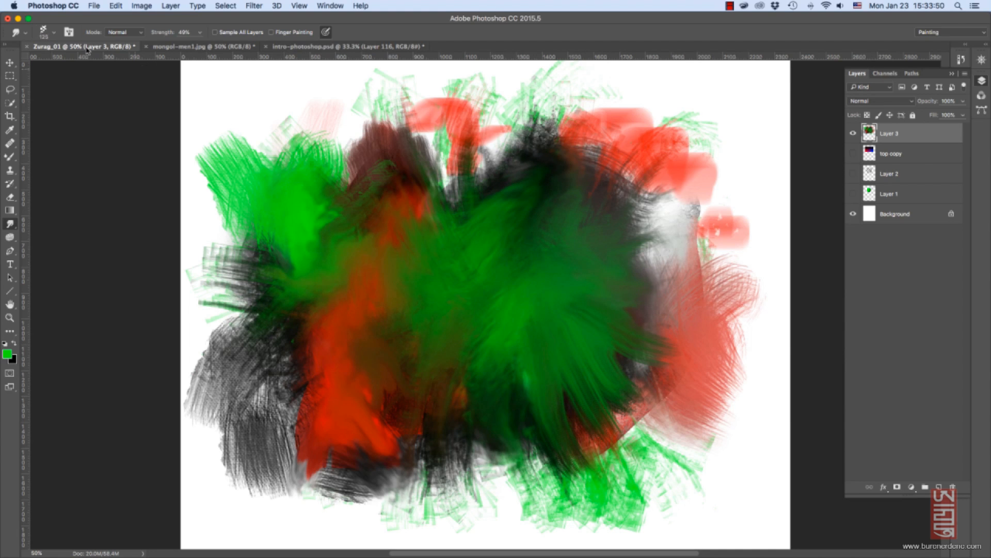
# Choose the 40 px hard round brush preset for the Smudge tool.
pyautogui.press('[')
pyautogui.click(54, 33)
pyautogui.scroll(-8, 128, 433)
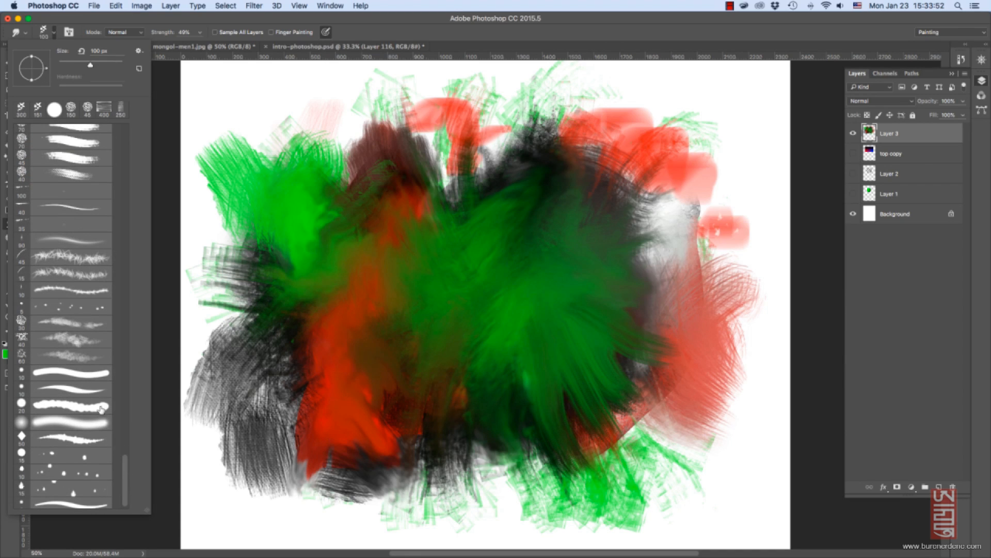
pyautogui.click(312, 397)
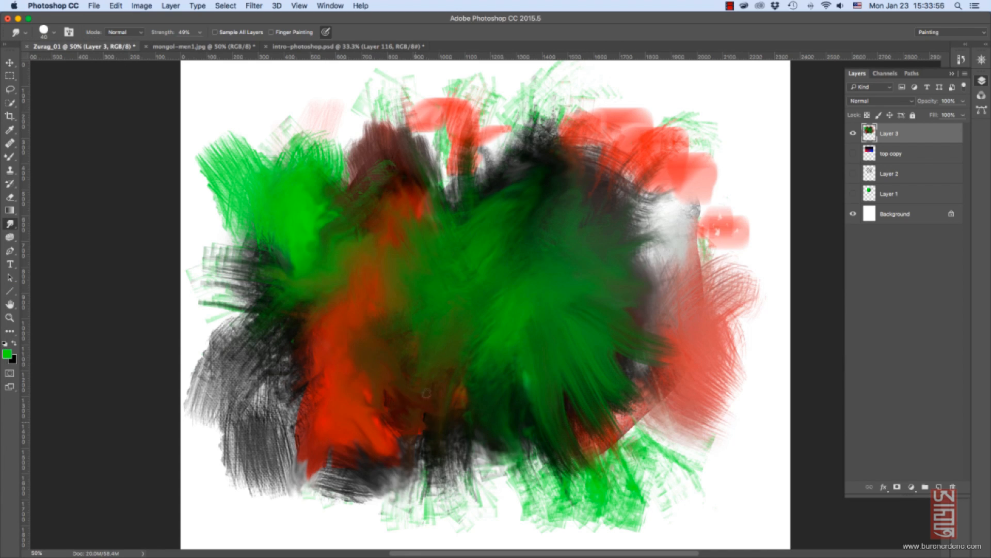
# Switch to the Brush tool with default colours, choose the 1687 px cloud-edged preset, and paint a wide black band across the middle.
pyautogui.press('b')
pyautogui.press('d')
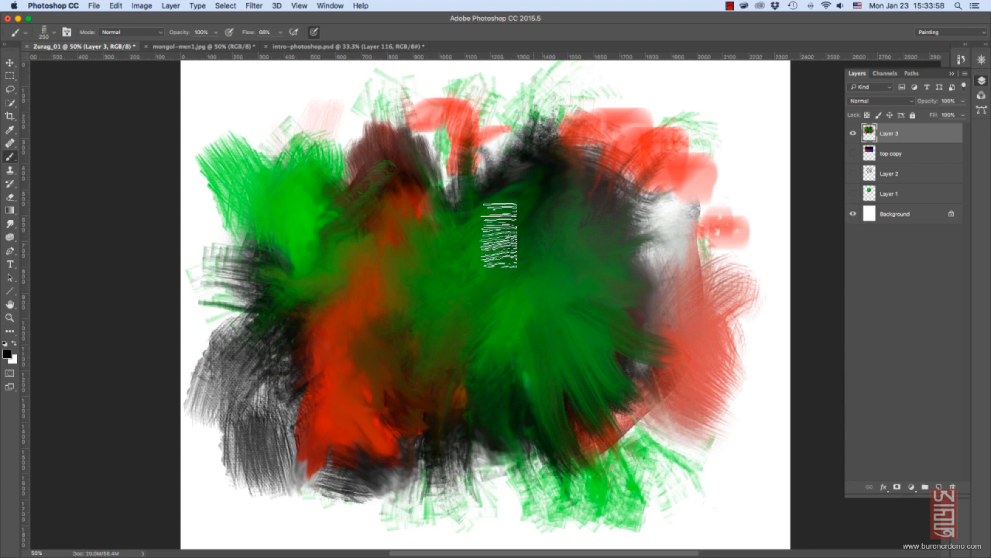
pyautogui.press('[')
pyautogui.press('[')
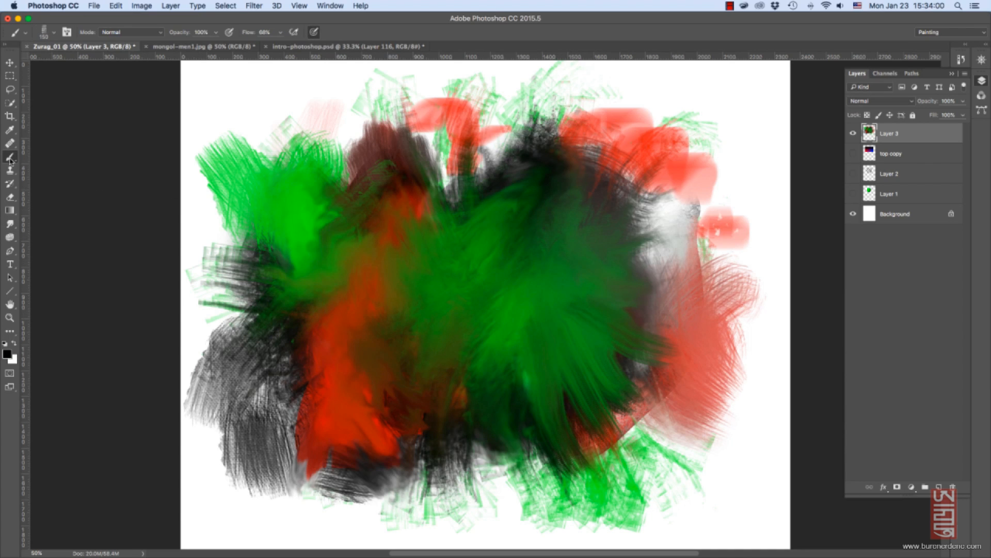
pyautogui.click(54, 34)
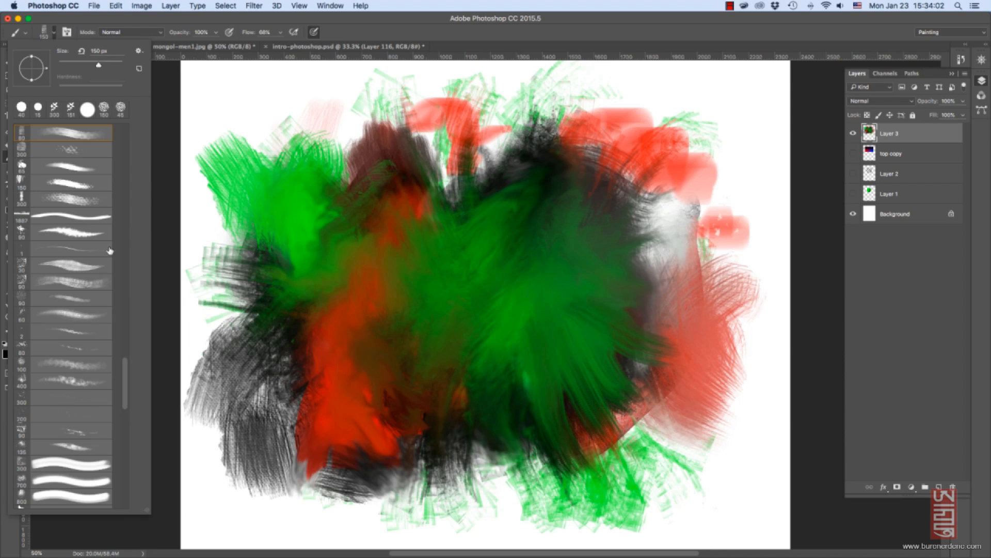
pyautogui.click(159, 212)
pyautogui.moveTo(459, 235); pyautogui.dragTo(521, 227)
# Reduce the Brush tool's size considerably and paint a black block below the band, right of centre in the artwork.
pyautogui.press('[')
pyautogui.press('[')
pyautogui.press('[')
pyautogui.press('[')
pyautogui.press('[')
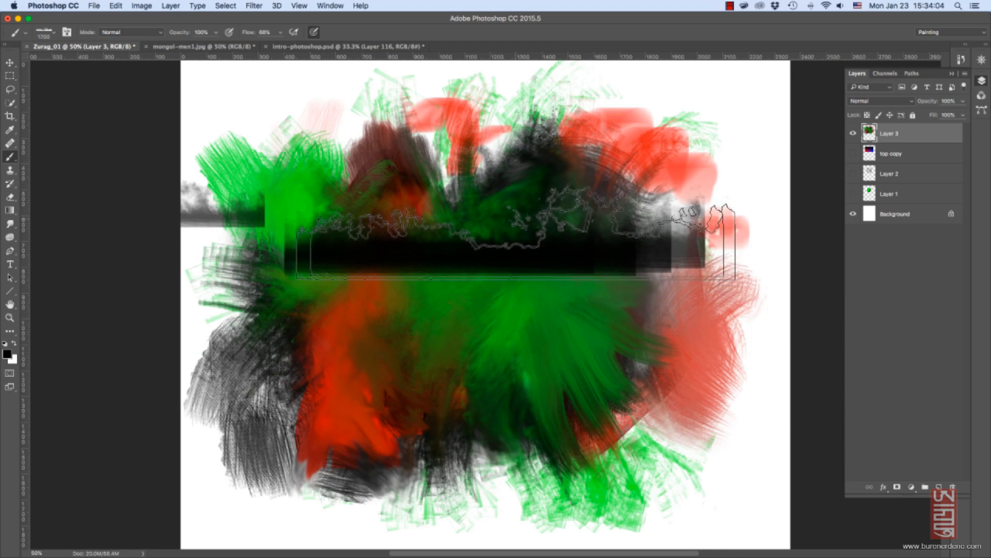
pyautogui.press('[')
pyautogui.press('[')
pyautogui.press('[')
pyautogui.press('[')
pyautogui.press('[')
pyautogui.press('[')
pyautogui.press('[')
pyautogui.press('[')
pyautogui.moveTo(553, 326)
pyautogui.mouseDown()
pyautogui.moveTo(566, 343)
pyautogui.moveTo(553, 361)
pyautogui.mouseUp()
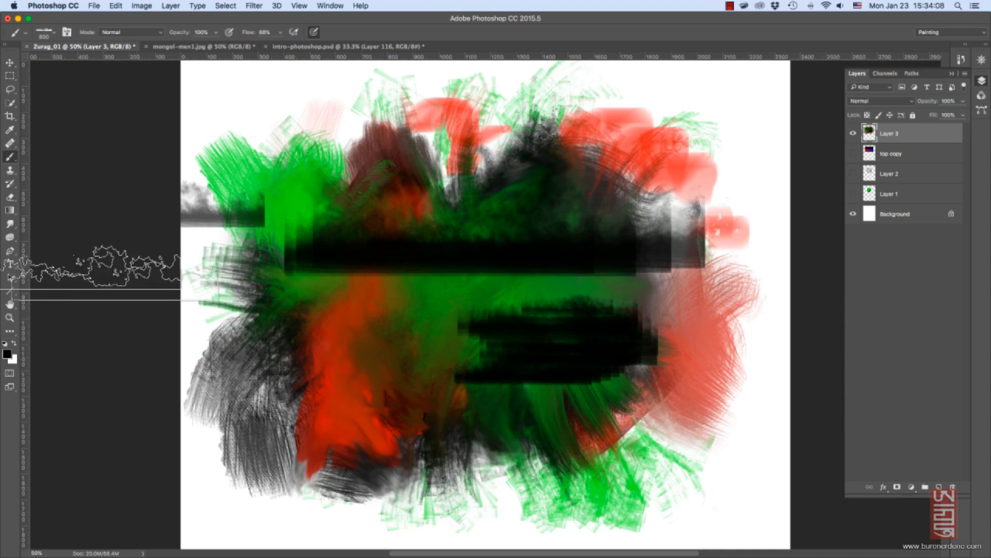
# Set the Smudge tool's strength to 88% and pull long curved strands from the black band into the green and red areas.
pyautogui.click(8, 225)
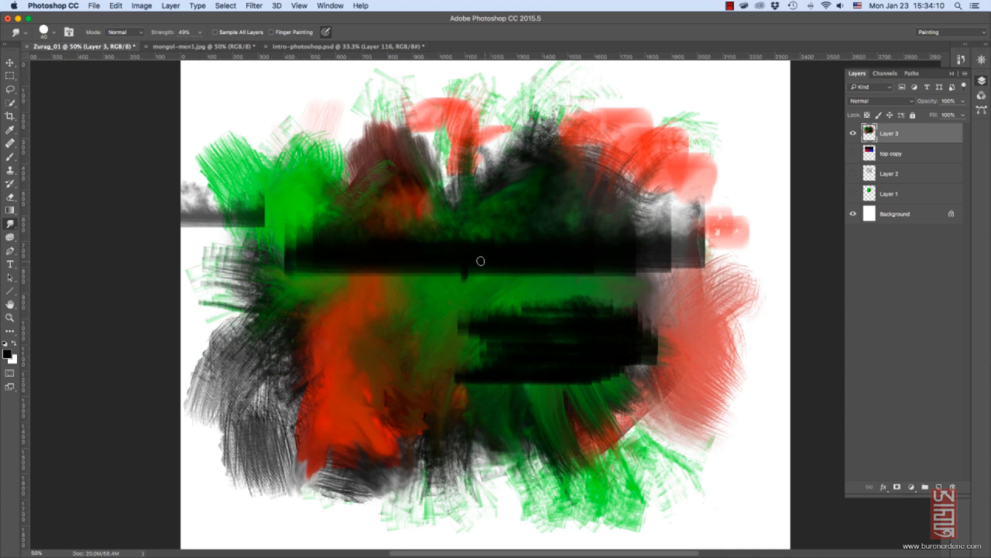
pyautogui.click(199, 32)
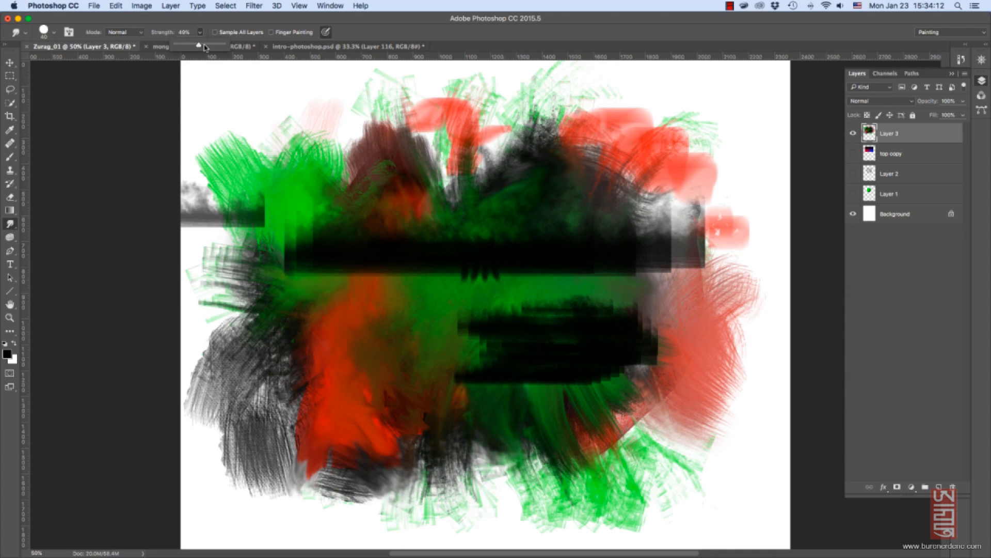
pyautogui.press(']')
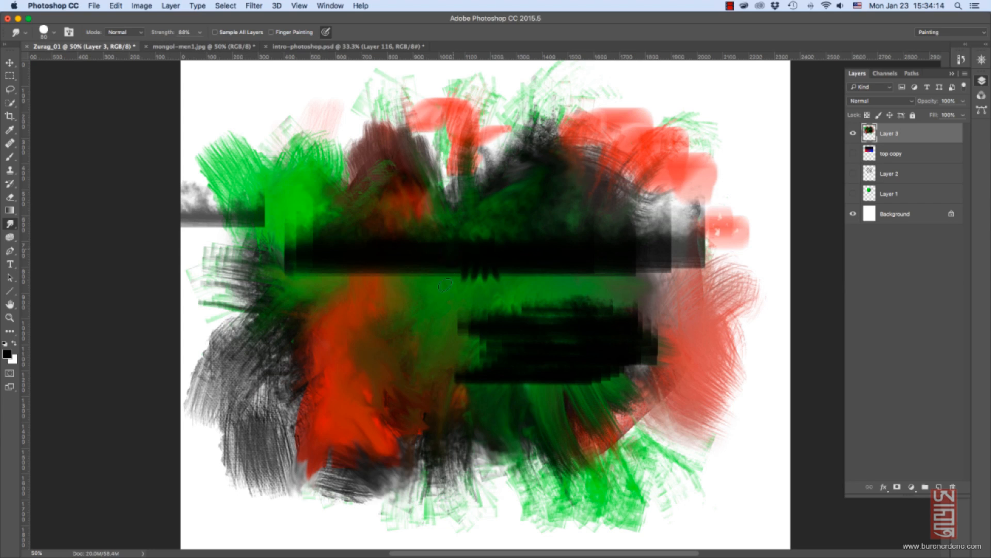
pyautogui.moveTo(445, 286); pyautogui.dragTo(394, 383)
pyautogui.moveTo(415, 257); pyautogui.dragTo(454, 472)
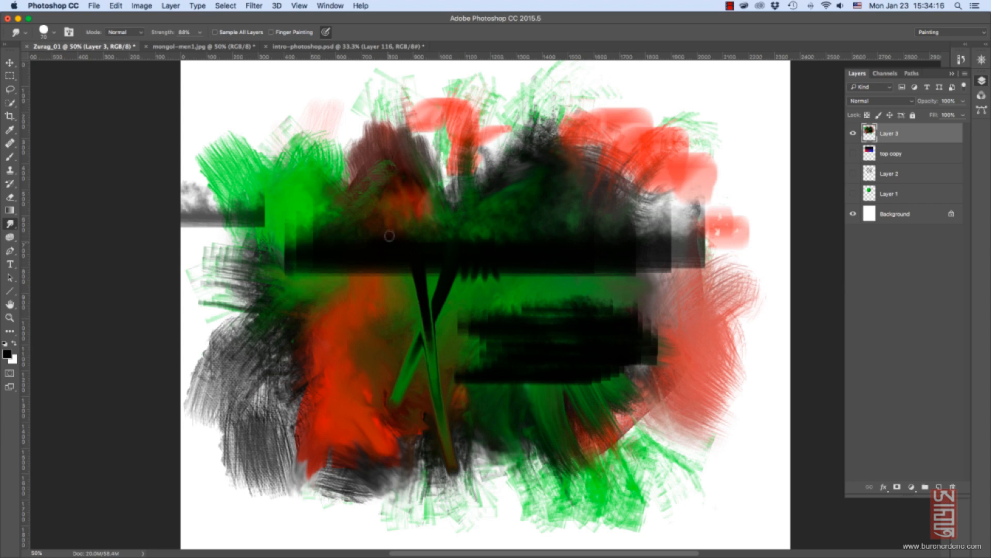
pyautogui.moveTo(389, 236); pyautogui.dragTo(343, 468)
pyautogui.moveTo(386, 253); pyautogui.dragTo(391, 496)
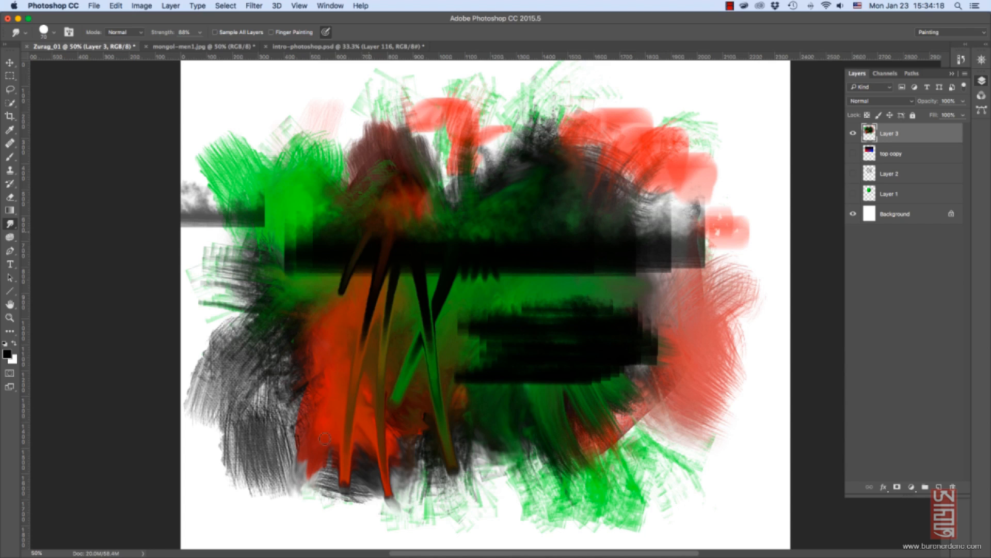
pyautogui.moveTo(308, 330); pyautogui.dragTo(370, 233)
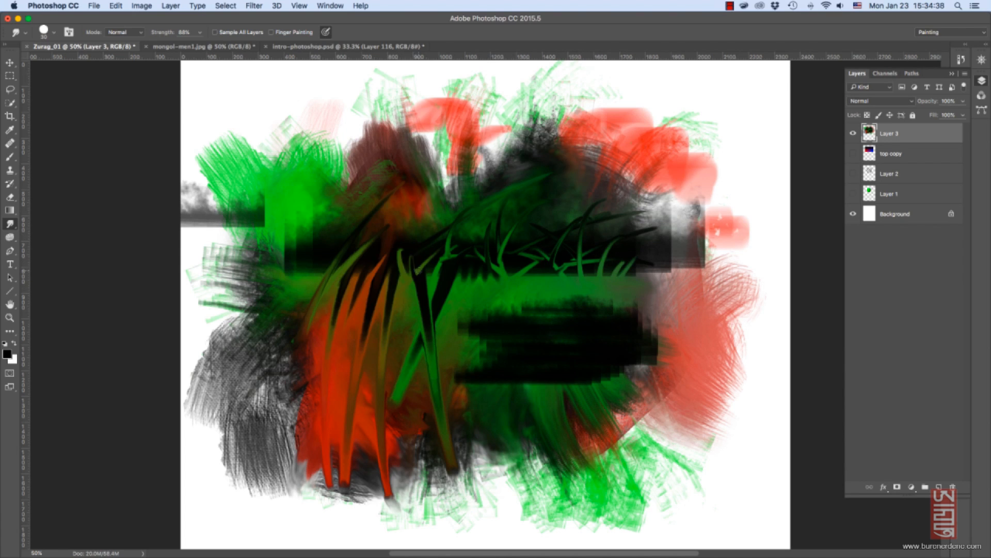
# Blend the black block and the grass-like strands into the surrounding green with the Mixer Brush, enlarging the brush between strokes.
pyautogui.press('b')
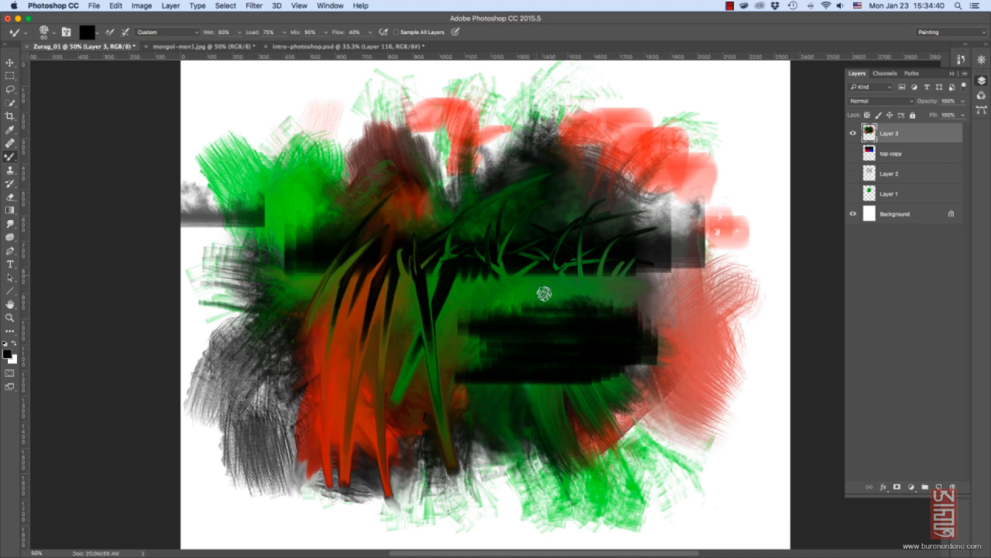
pyautogui.moveTo(605, 306)
pyautogui.mouseDown()
pyautogui.moveTo(581, 395)
pyautogui.moveTo(602, 299)
pyautogui.moveTo(576, 389)
pyautogui.moveTo(597, 305)
pyautogui.moveTo(549, 409)
pyautogui.moveTo(567, 339)
pyautogui.moveTo(565, 280)
pyautogui.moveTo(539, 318)
pyautogui.moveTo(517, 293)
pyautogui.moveTo(523, 350)
pyautogui.moveTo(502, 305)
pyautogui.moveTo(493, 346)
pyautogui.moveTo(512, 355)
pyautogui.moveTo(543, 411)
pyautogui.mouseUp()
pyautogui.moveTo(680, 261); pyautogui.dragTo(658, 276)
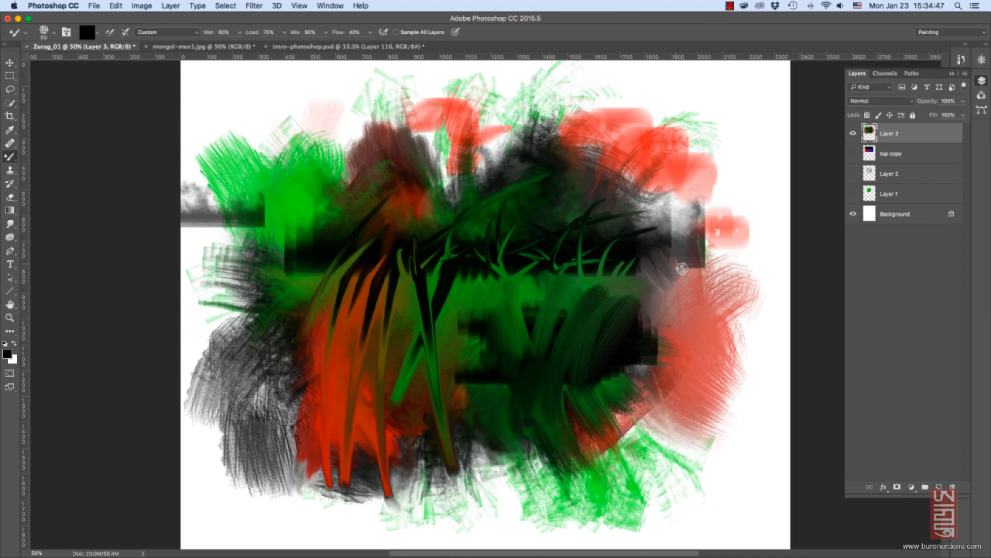
pyautogui.press(']')
pyautogui.press(']')
pyautogui.press(']')
pyautogui.press(']')
pyautogui.moveTo(487, 303); pyautogui.dragTo(535, 317)
pyautogui.moveTo(415, 324)
pyautogui.mouseDown()
pyautogui.moveTo(412, 334)
pyautogui.moveTo(478, 299)
pyautogui.mouseUp()
# Choose another textured preset for the Mixer Brush and blend the green strands above the middle of the painting.
pyautogui.click(49, 32)
pyautogui.scroll(-5, 62, 310)
pyautogui.doubleClick(62, 220)
pyautogui.moveTo(439, 289); pyautogui.dragTo(509, 235)
pyautogui.moveTo(537, 271); pyautogui.dragTo(570, 230)
# Swap the foreground colour to white and streak the red and black areas on the painting's right side with the Mixer Brush.
pyautogui.press('x')
pyautogui.moveTo(723, 154)
pyautogui.mouseDown()
pyautogui.moveTo(730, 258)
pyautogui.moveTo(594, 311)
pyautogui.mouseUp()
pyautogui.moveTo(575, 335)
pyautogui.mouseDown()
pyautogui.moveTo(692, 343)
pyautogui.moveTo(739, 373)
pyautogui.mouseUp()
pyautogui.moveTo(563, 315); pyautogui.dragTo(746, 403)
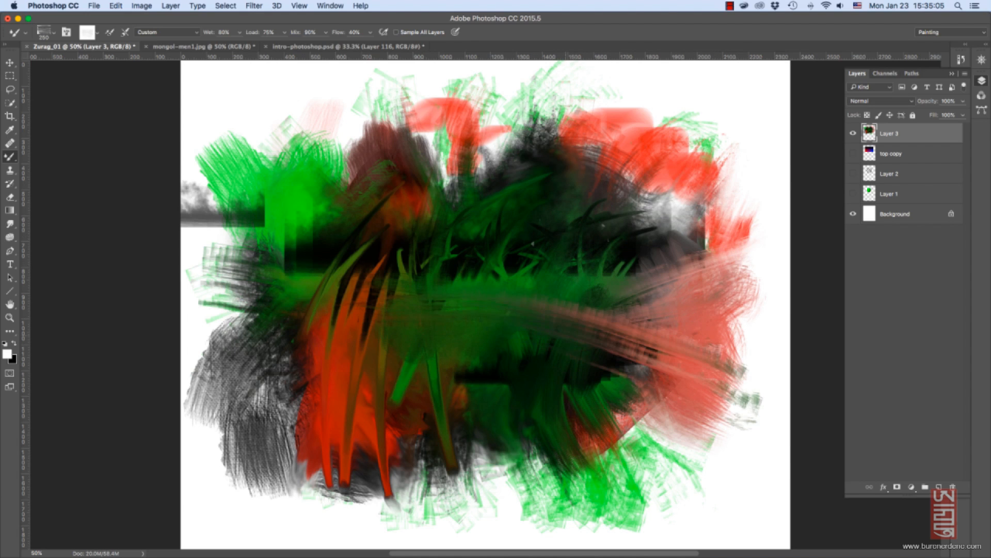
# Smudge long curved strokes from the pink area on the right across the green into the lower-left red area.
pyautogui.click(10, 224)
pyautogui.moveTo(666, 366)
pyautogui.mouseDown()
pyautogui.moveTo(549, 339)
pyautogui.moveTo(355, 335)
pyautogui.mouseUp()
pyautogui.moveTo(656, 405)
pyautogui.mouseDown()
pyautogui.moveTo(476, 364)
pyautogui.moveTo(289, 446)
pyautogui.mouseUp()
pyautogui.moveTo(518, 385); pyautogui.dragTo(307, 488)
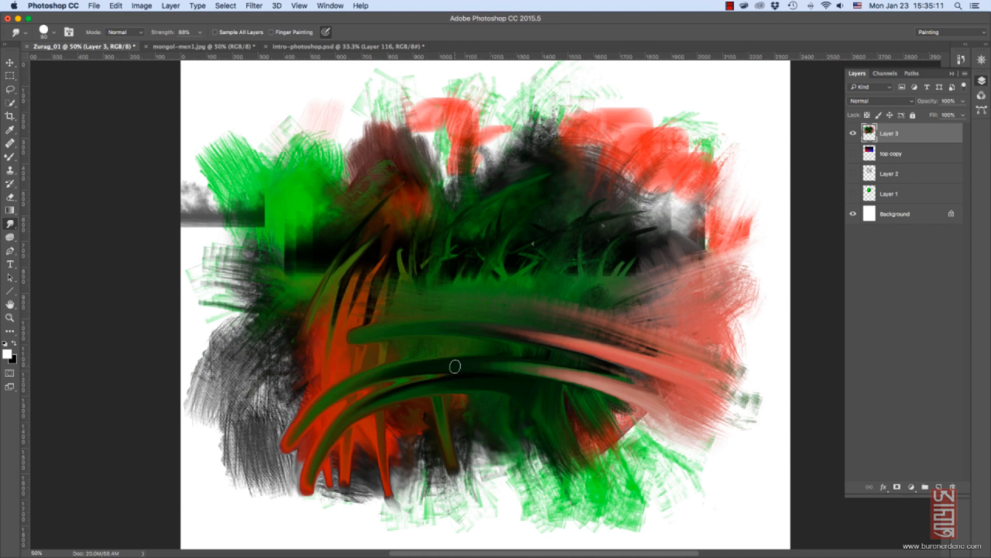
pyautogui.moveTo(454, 366); pyautogui.dragTo(426, 412)
# Choose a flat bristle preset for the Smudge tool and smudge a short stroke over the lower-left green curves.
pyautogui.click(54, 32)
pyautogui.scroll(5, 120, 243)
pyautogui.click(100, 143)
pyautogui.moveTo(398, 381); pyautogui.dragTo(428, 430)
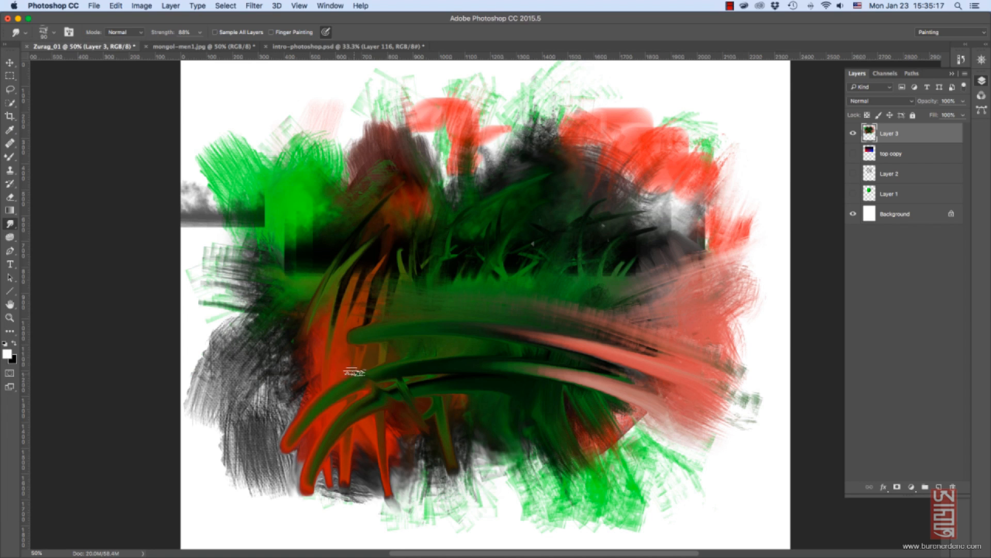
# Enlarge the Smudge brush and pull broad bristle strokes from the lower middle towards the top, the right and the upper left.
pyautogui.press(']')
pyautogui.press(']')
pyautogui.press(']')
pyautogui.press(']')
pyautogui.press(']')
pyautogui.press(']')
pyautogui.press(']')
pyautogui.press(']')
pyautogui.moveTo(537, 400); pyautogui.dragTo(591, 109)
pyautogui.moveTo(591, 436); pyautogui.dragTo(727, 286)
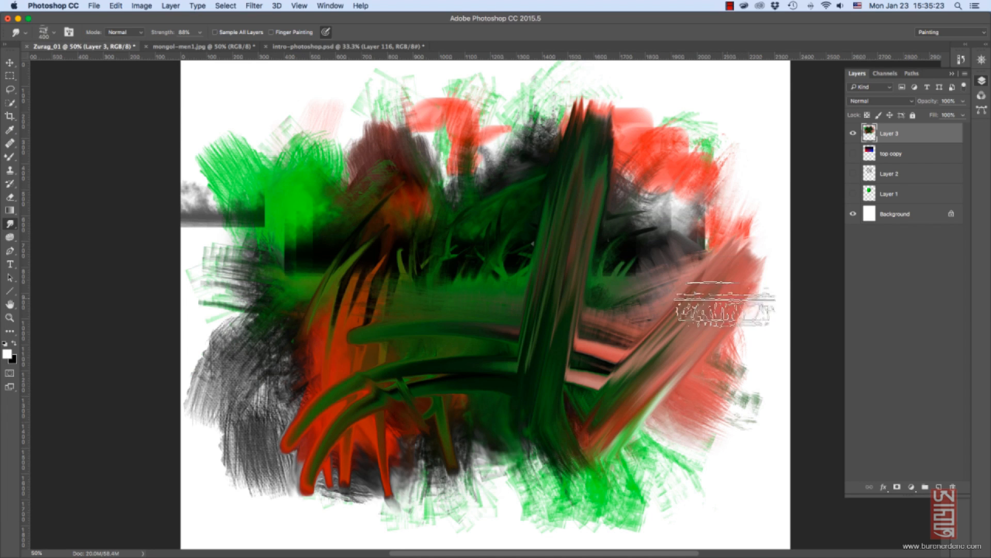
pyautogui.moveTo(573, 479); pyautogui.dragTo(303, 242)
# Reduce the Smudge brush by several size steps.
pyautogui.press('[')
pyautogui.press('[')
pyautogui.press('[')
pyautogui.press('[')
pyautogui.press('[')
pyautogui.press('[')
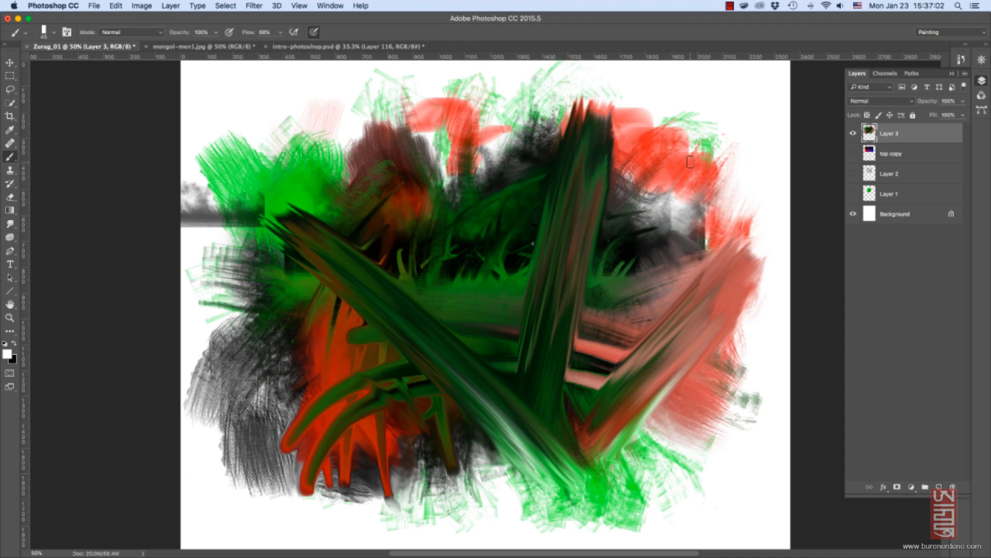
# Scale the Layer 3 painting down towards its lower-left corner with Free Transform.
pyautogui.hotkey('ctrl', 't')
pyautogui.moveTo(772, 73)
pyautogui.mouseDown()
pyautogui.moveTo(533, 283)
pyautogui.moveTo(436, 389)
pyautogui.moveTo(560, 240)
pyautogui.moveTo(588, 183)
pyautogui.moveTo(558, 256)
pyautogui.moveTo(627, 154)
pyautogui.moveTo(631, 169)
pyautogui.mouseUp()
pyautogui.press('Return')
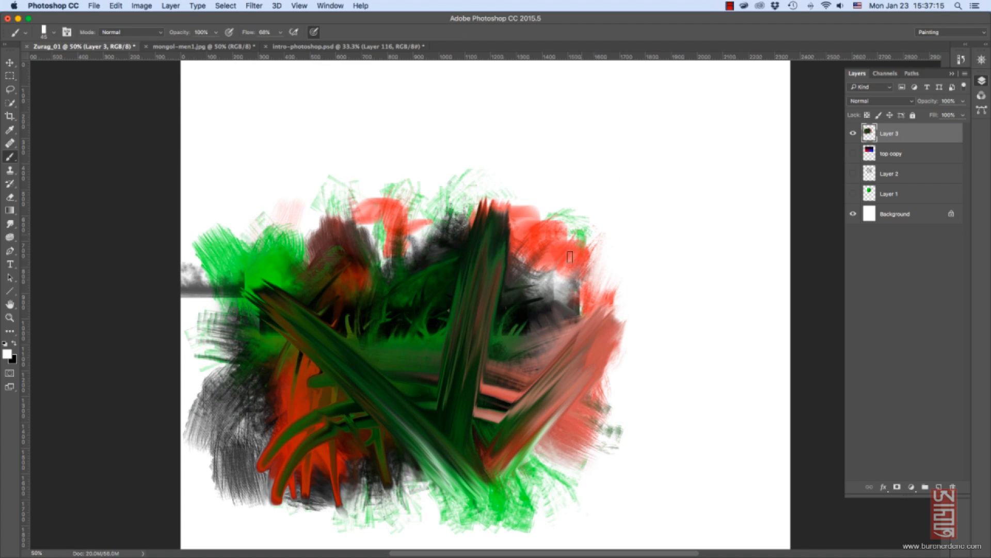
# Move the Layer 3 painting right and up with Free Transform, then squeeze its width and height unevenly.
pyautogui.hotkey('ctrl', 't')
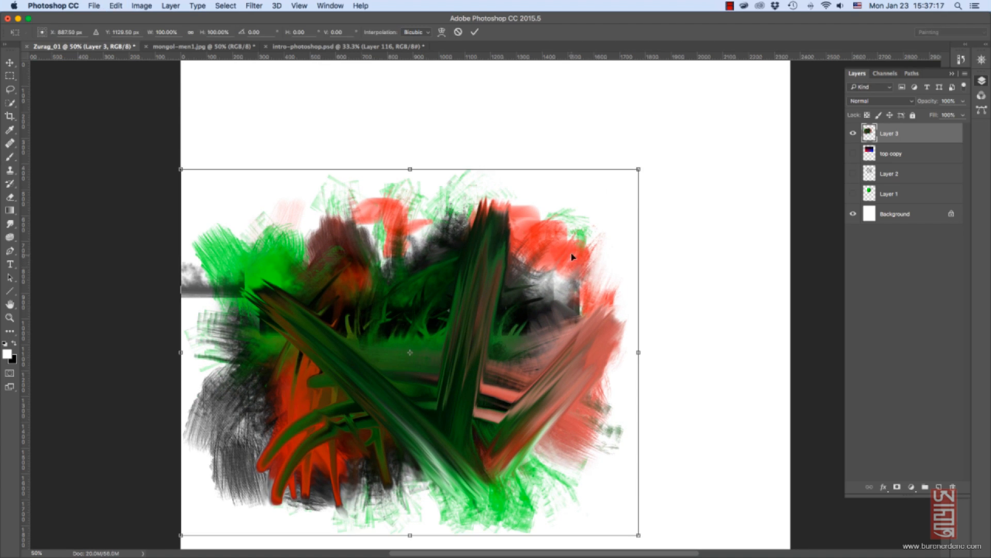
pyautogui.moveTo(576, 259); pyautogui.dragTo(636, 228)
pyautogui.moveTo(470, 138)
pyautogui.mouseDown()
pyautogui.moveTo(471, 250)
pyautogui.moveTo(471, 220)
pyautogui.mouseUp()
pyautogui.moveTo(470, 504)
pyautogui.mouseDown()
pyautogui.moveTo(471, 441)
pyautogui.moveTo(470, 492)
pyautogui.mouseUp()
pyautogui.moveTo(240, 336); pyautogui.dragTo(290, 325)
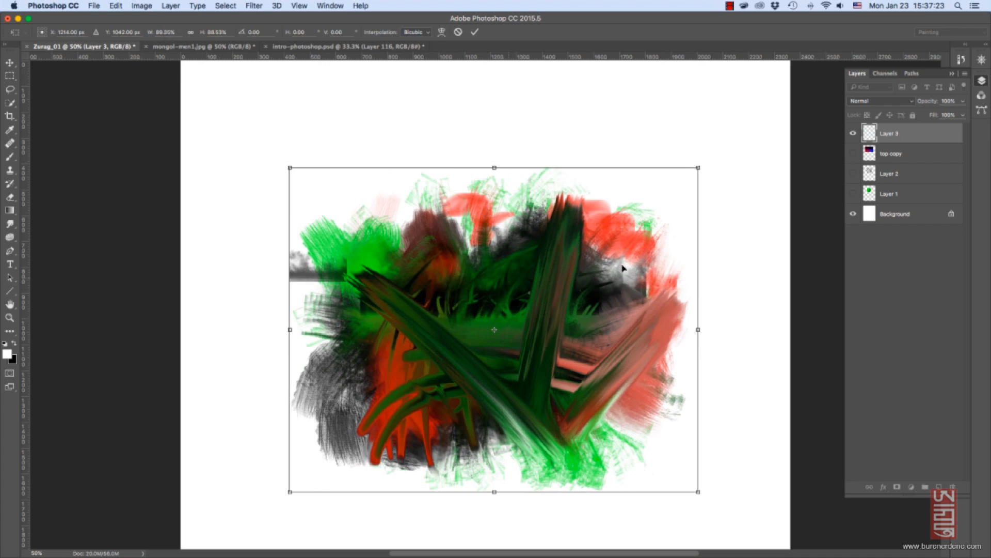
pyautogui.moveTo(698, 327); pyautogui.dragTo(599, 329)
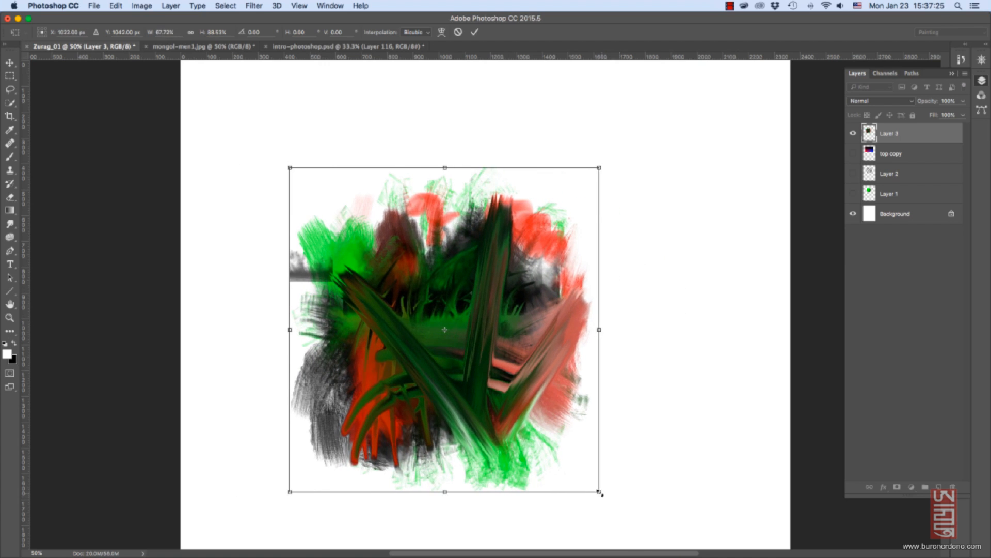
pyautogui.moveTo(599, 492)
pyautogui.mouseDown()
pyautogui.moveTo(640, 426)
pyautogui.moveTo(578, 488)
pyautogui.moveTo(659, 440)
pyautogui.moveTo(603, 398)
pyautogui.mouseUp()
pyautogui.press('Return')
# Undo both Free Transform changes to Layer 3.
pyautogui.press('b')
pyautogui.press('alt+super+z')
pyautogui.press('alt+super+z')
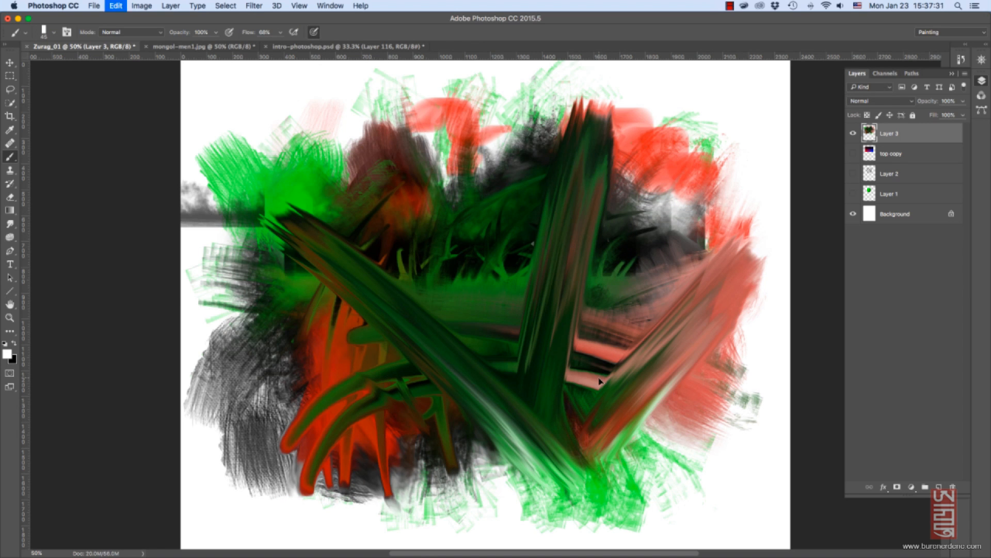
# Try squeezing Layer 3's width and height separately with Free Transform, and undo the transformation.
pyautogui.press('super+t')
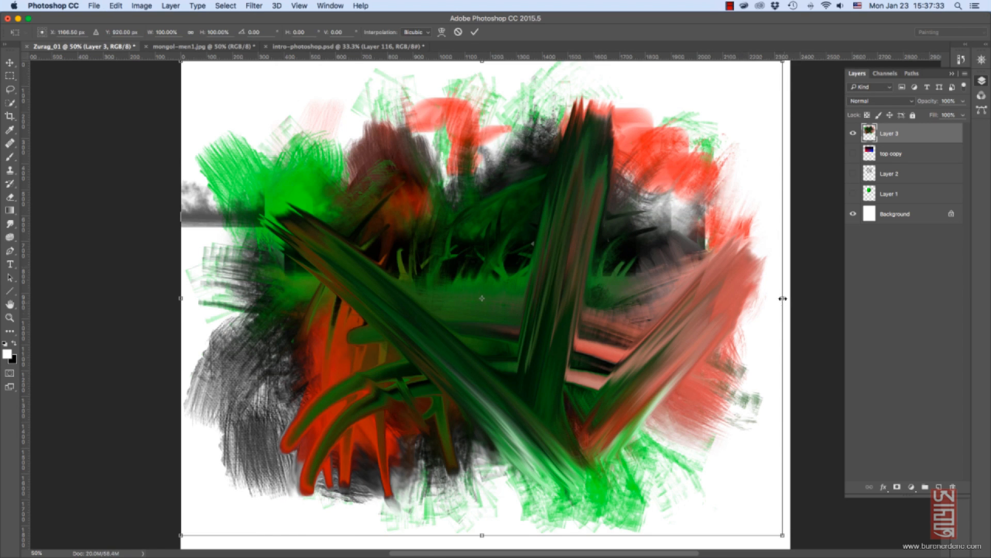
pyautogui.moveTo(783, 299); pyautogui.dragTo(706, 294)
pyautogui.moveTo(443, 60); pyautogui.dragTo(443, 164)
pyautogui.moveTo(709, 372); pyautogui.dragTo(520, 373)
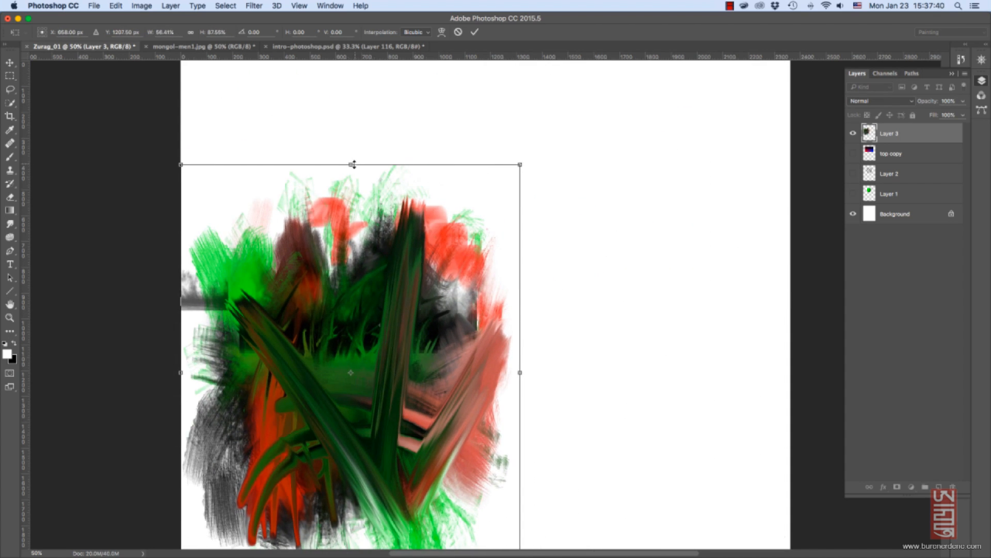
pyautogui.moveTo(354, 164); pyautogui.dragTo(351, 278)
pyautogui.moveTo(516, 282); pyautogui.dragTo(378, 314)
pyautogui.press('Return')
pyautogui.press('super+z')
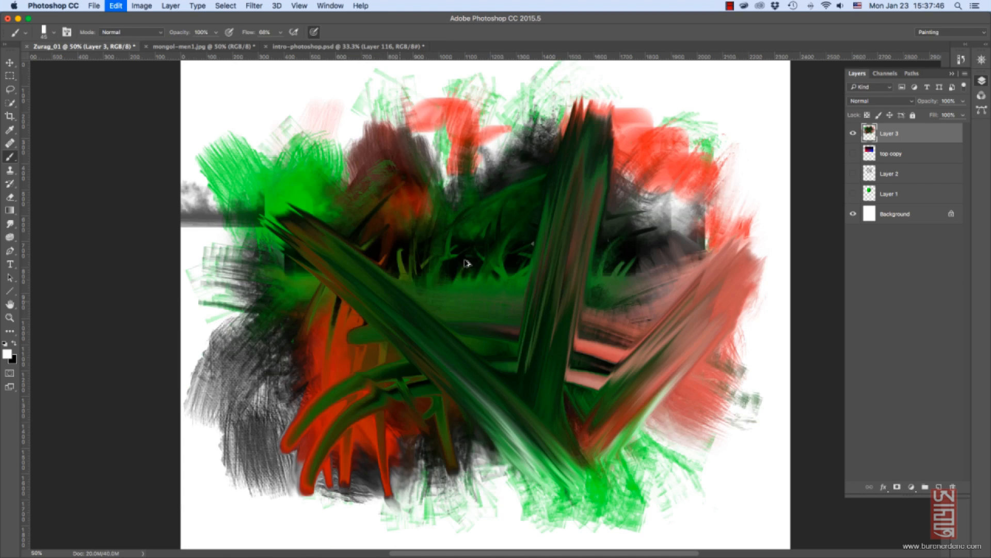
# Scale Layer 3 down proportionally to about 43% towards its lower-left corner with Free Transform.
pyautogui.press('super+t')
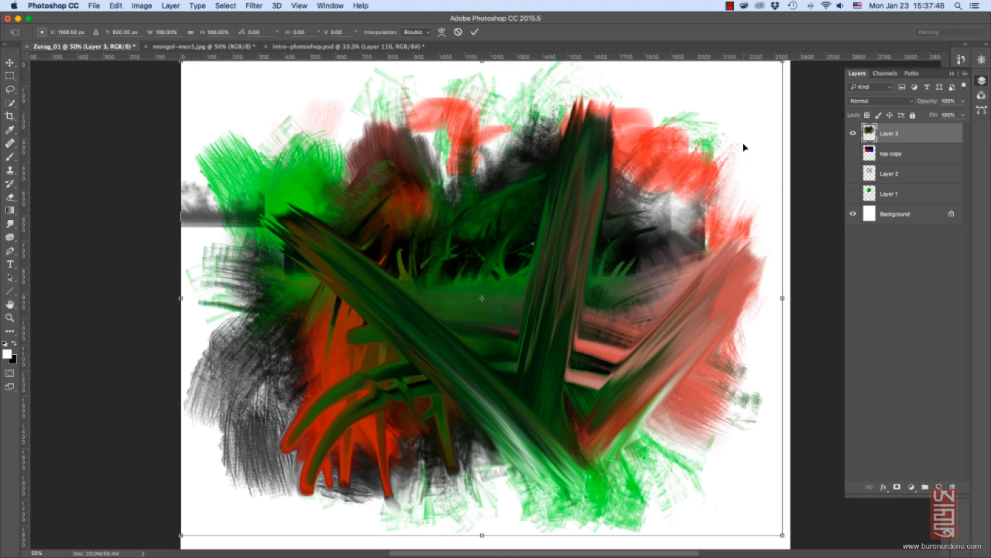
pyautogui.moveTo(744, 148); pyautogui.dragTo(745, 156)
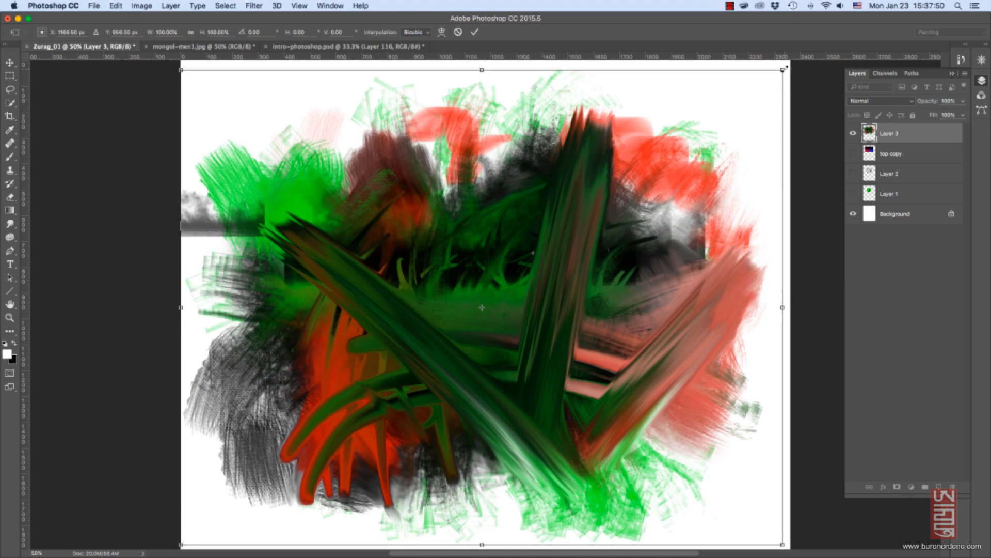
pyautogui.moveTo(784, 68); pyautogui.dragTo(392, 468)
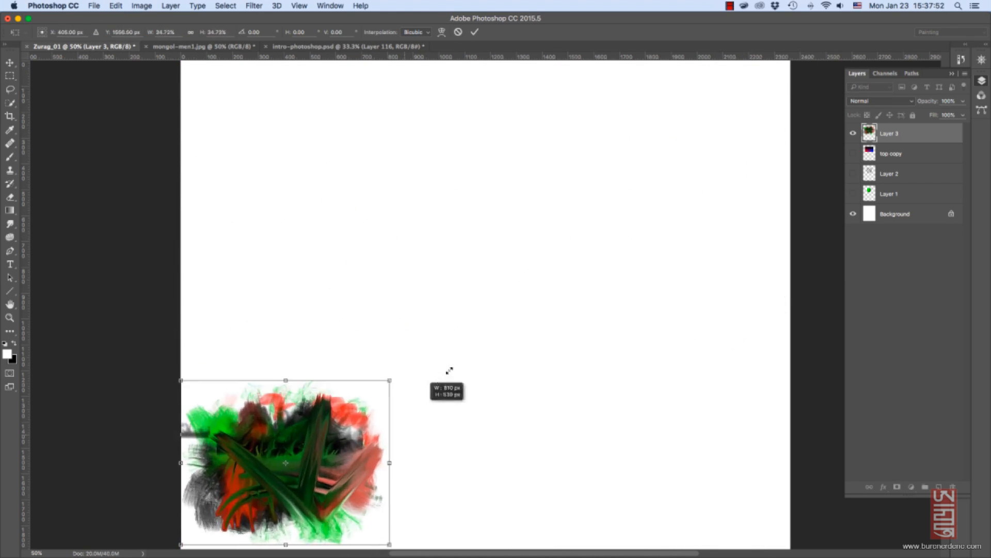
pyautogui.moveTo(449, 370)
pyautogui.mouseDown()
pyautogui.moveTo(643, 183)
pyautogui.moveTo(389, 429)
pyautogui.moveTo(568, 227)
pyautogui.moveTo(408, 413)
pyautogui.moveTo(527, 284)
pyautogui.moveTo(421, 401)
pyautogui.moveTo(461, 368)
pyautogui.mouseUp()
pyautogui.moveTo(462, 366)
pyautogui.mouseDown()
pyautogui.moveTo(444, 382)
pyautogui.moveTo(525, 310)
pyautogui.moveTo(405, 431)
pyautogui.moveTo(496, 332)
pyautogui.moveTo(456, 364)
pyautogui.mouseUp()
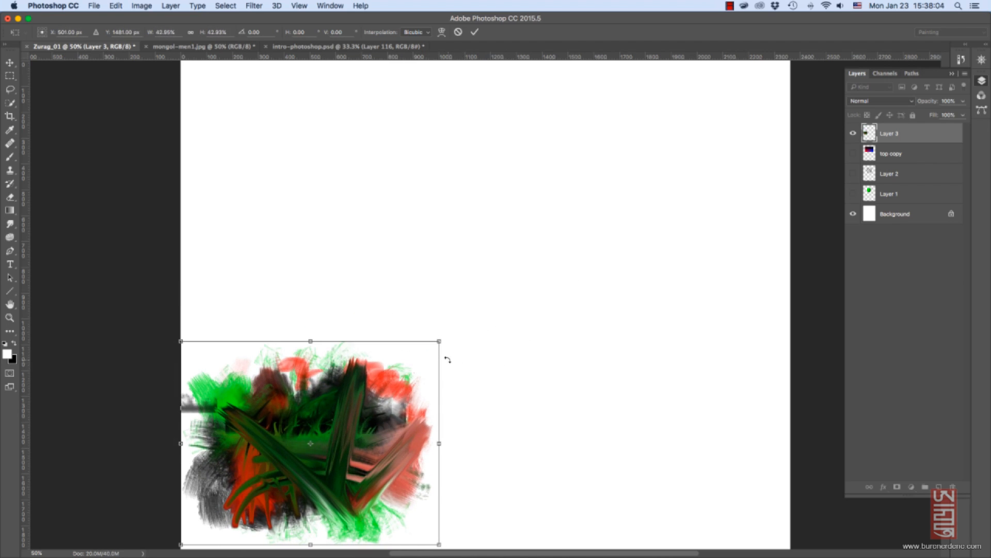
pyautogui.press('Return')
pyautogui.press('b')
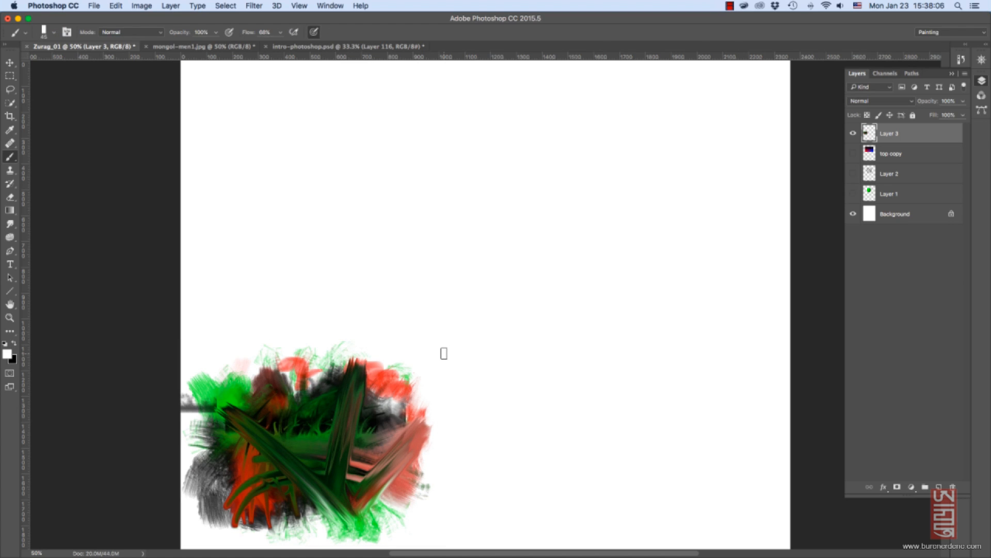
# Move the reduced Layer 3 painting to the middle of the canvas and enlarge it proportionally towards the upper right.
pyautogui.press('v')
pyautogui.moveTo(392, 424)
pyautogui.mouseDown()
pyautogui.moveTo(450, 349)
pyautogui.moveTo(545, 289)
pyautogui.mouseUp()
pyautogui.press('super+t')
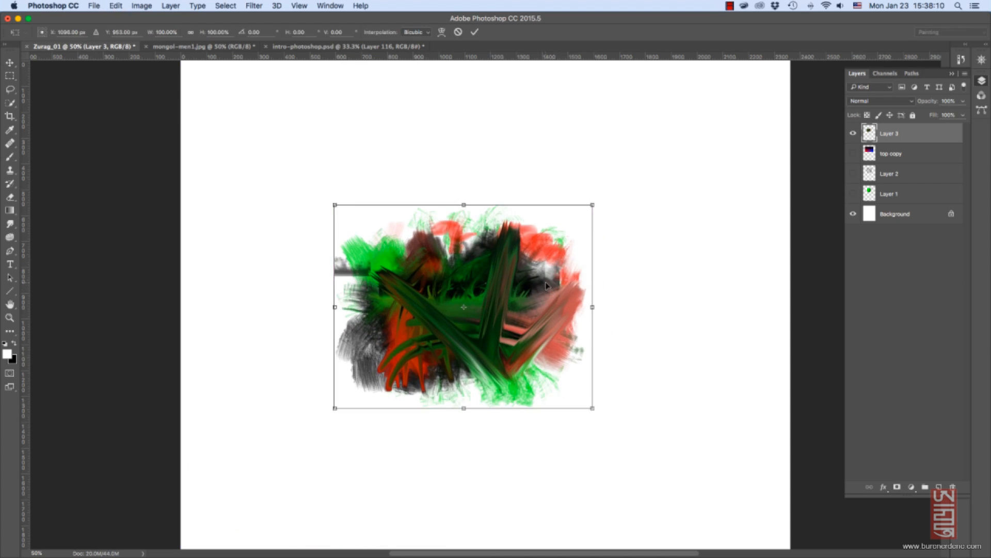
pyautogui.moveTo(593, 204); pyautogui.dragTo(736, 93)
pyautogui.press('Return')
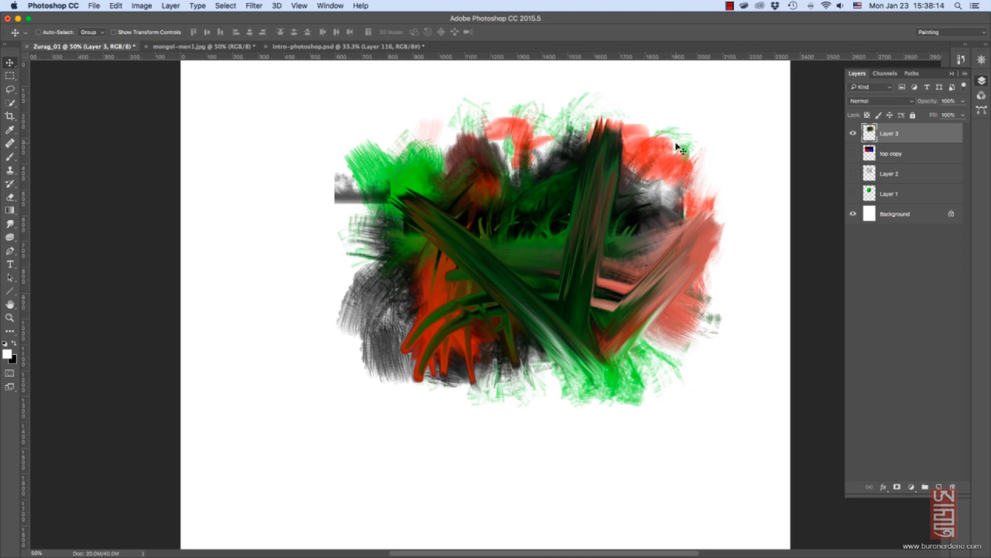
# Move the Layer 3 painting to the centre of the canvas and rotate it roughly half a turn with Free Transform.
pyautogui.moveTo(640, 194); pyautogui.dragTo(588, 240)
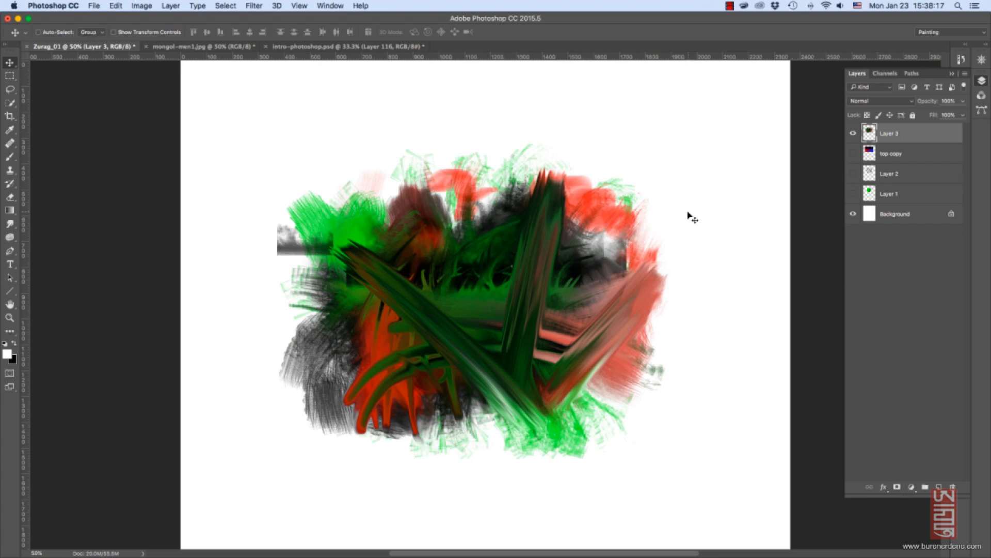
pyautogui.hotkey('ctrl', 't')
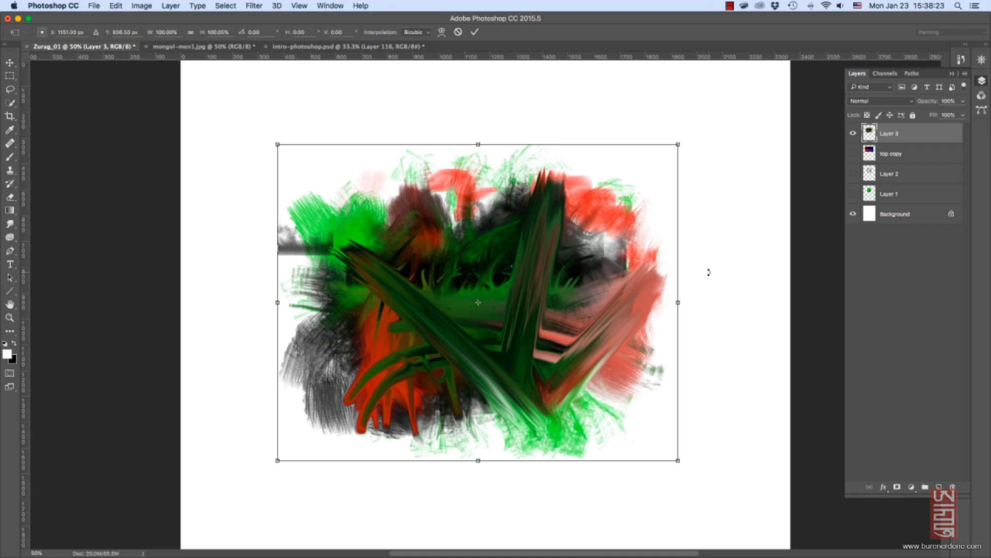
pyautogui.moveTo(708, 273); pyautogui.dragTo(364, 331)
pyautogui.press('Return')
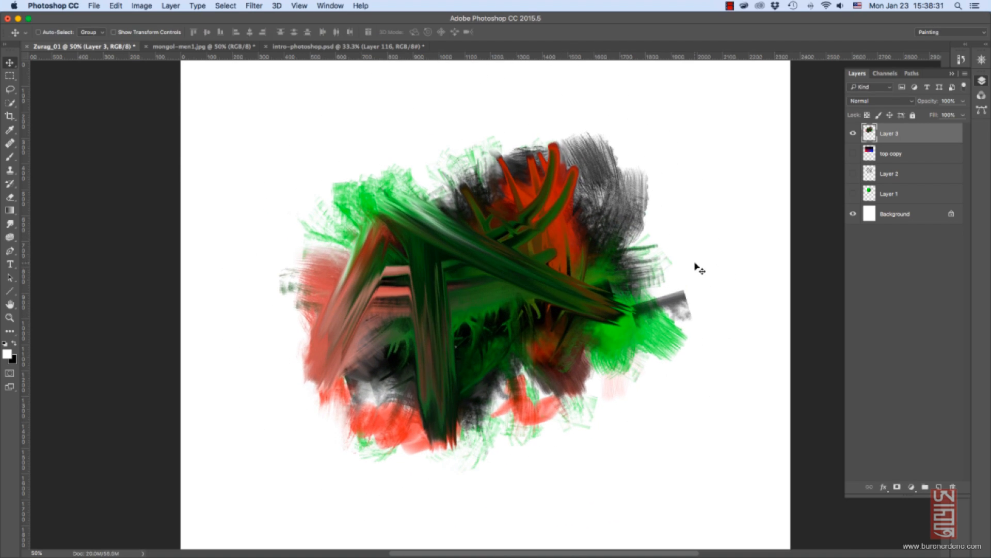
# Rotate Layer 3 again with Free Transform to nearly upright, leaving a slight counter-clockwise tilt.
pyautogui.hotkey('ctrl', 't')
pyautogui.moveTo(719, 253); pyautogui.dragTo(413, 322)
pyautogui.press('Return')
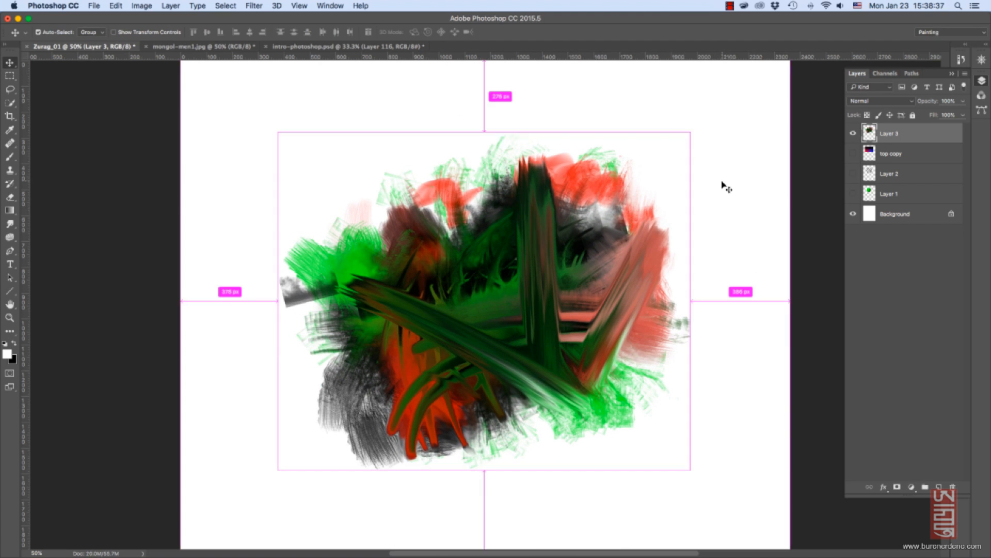
# Try Flip Horizontal on Layer 3 with Free Transform, and undo the flip.
pyautogui.hotkey('ctrl', 't')
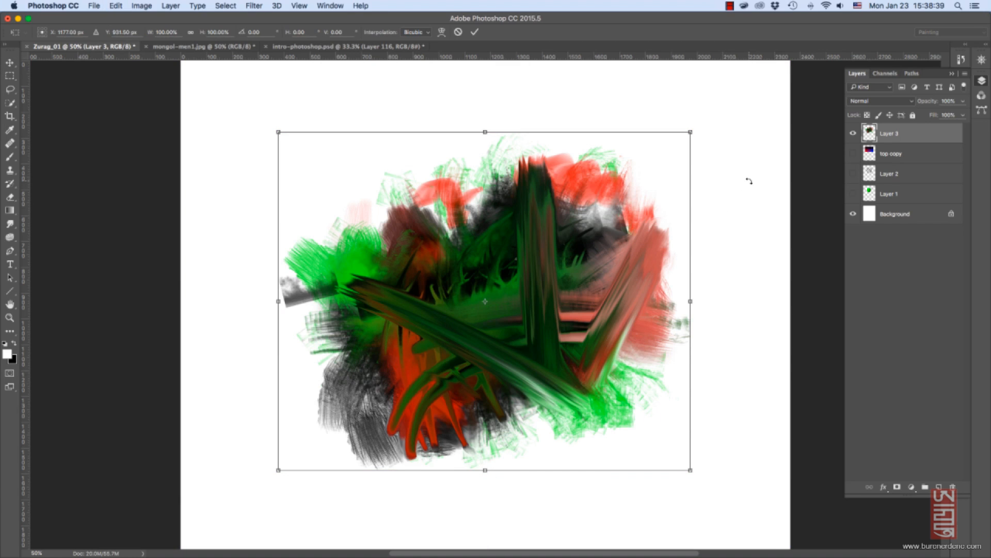
pyautogui.rightClick(583, 257)
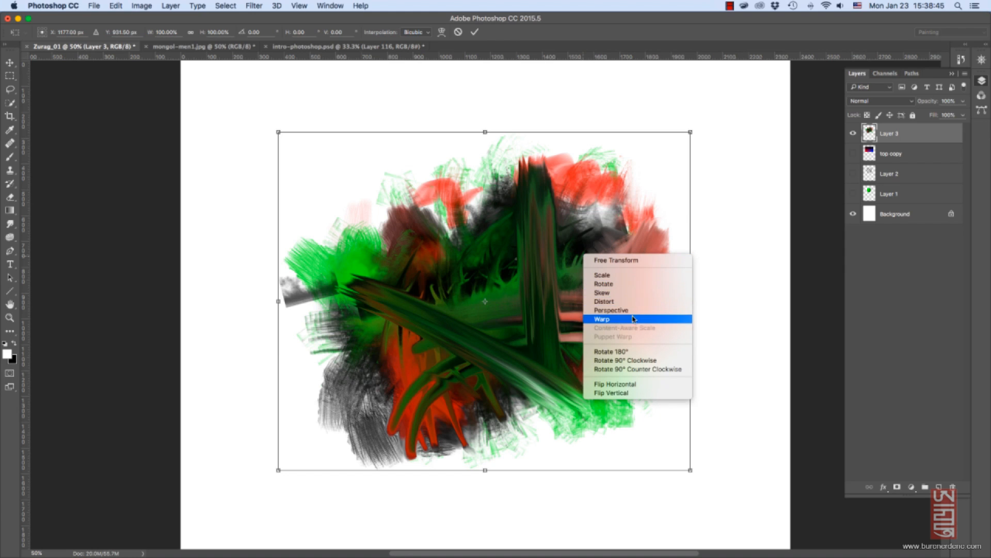
pyautogui.click(646, 384)
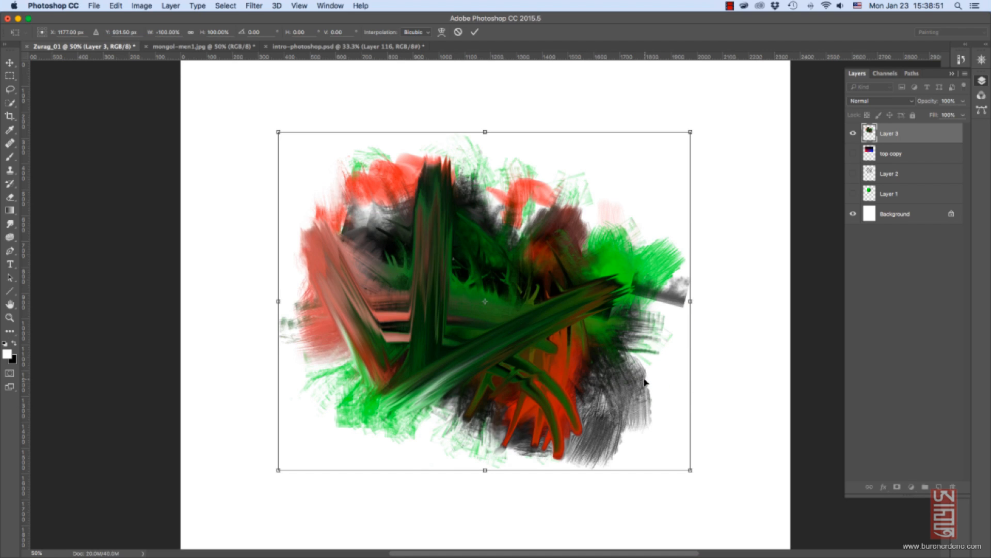
pyautogui.press('Return')
pyautogui.press('super+z')
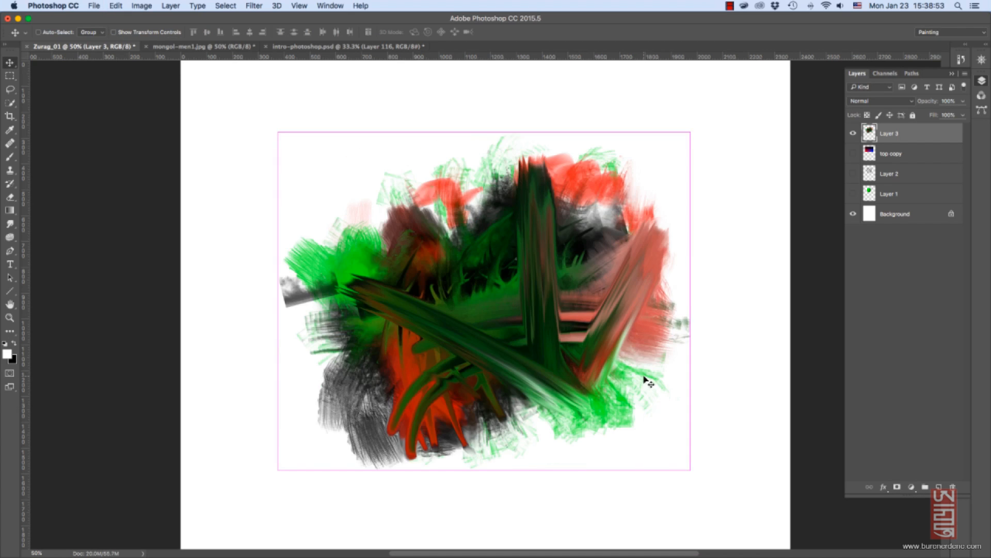
# Try Flip Vertical on Layer 3 with Free Transform, and undo the flip.
pyautogui.press('super+t')
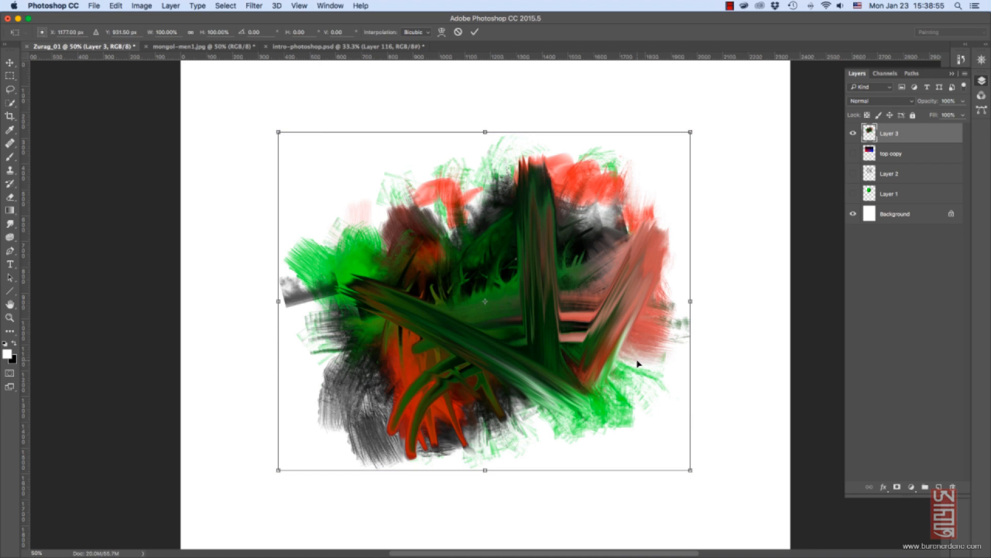
pyautogui.rightClick(638, 365)
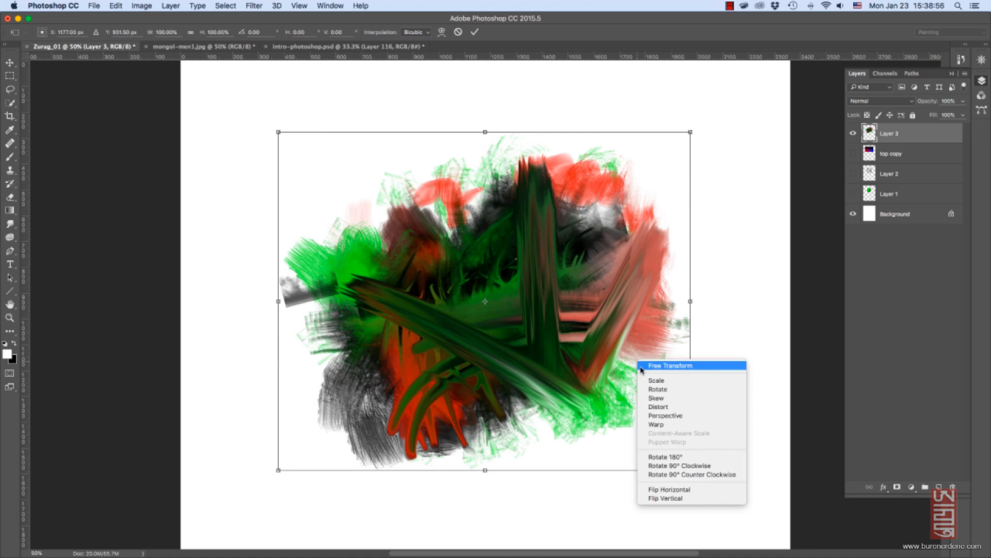
pyautogui.click(694, 499)
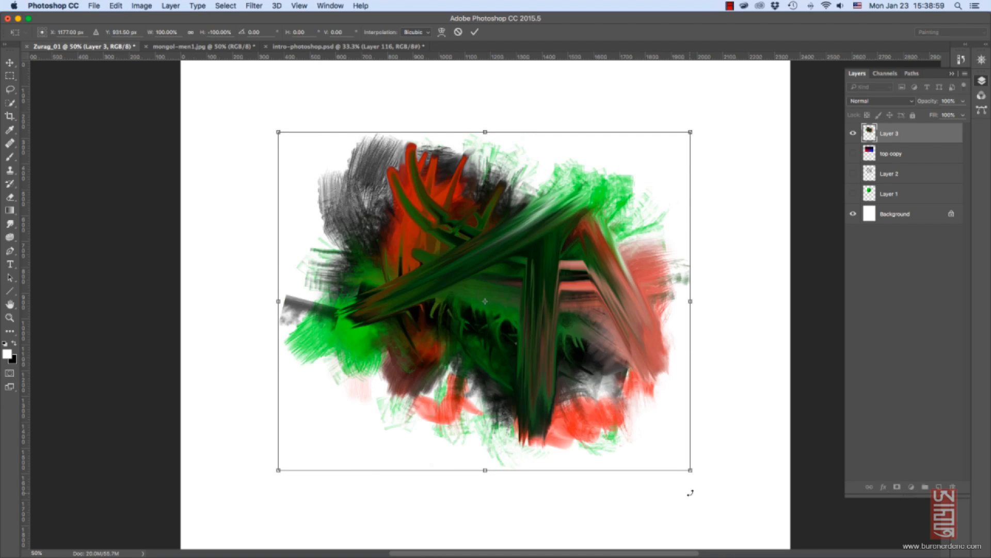
pyautogui.press('Return')
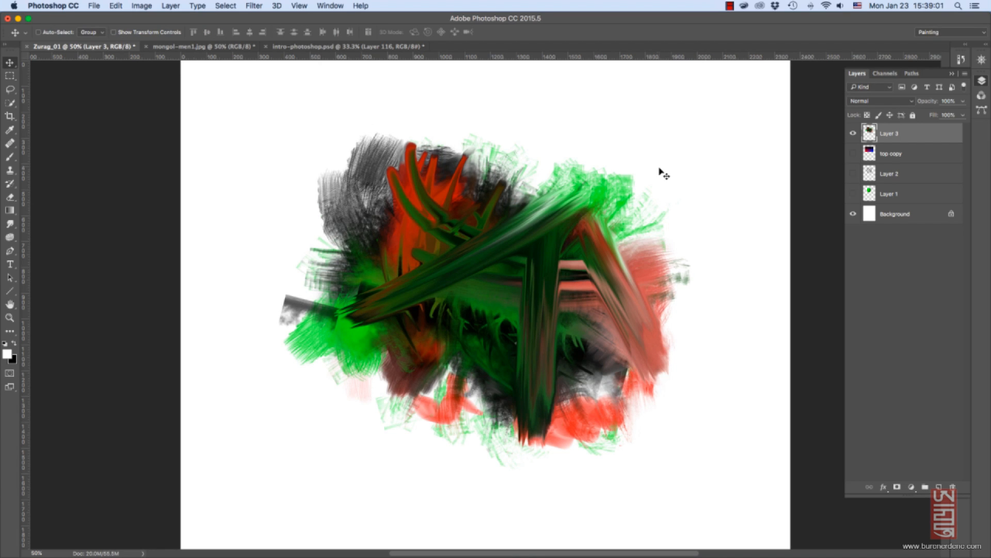
pyautogui.press('super+z')
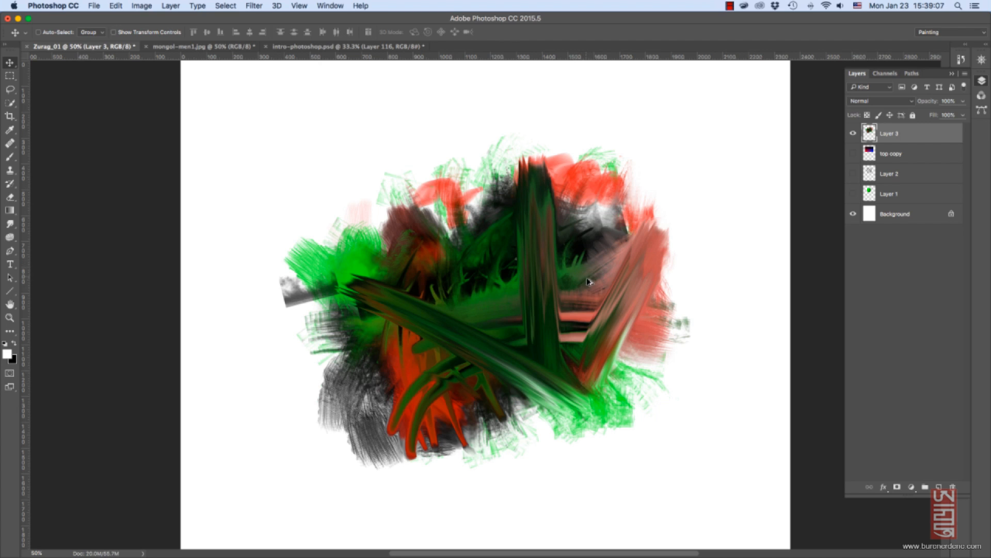
# Duplicate Layer 3 towards the left and flip the copy horizontally to form a mirrored pair.
pyautogui.moveTo(588, 282); pyautogui.dragTo(456, 286)
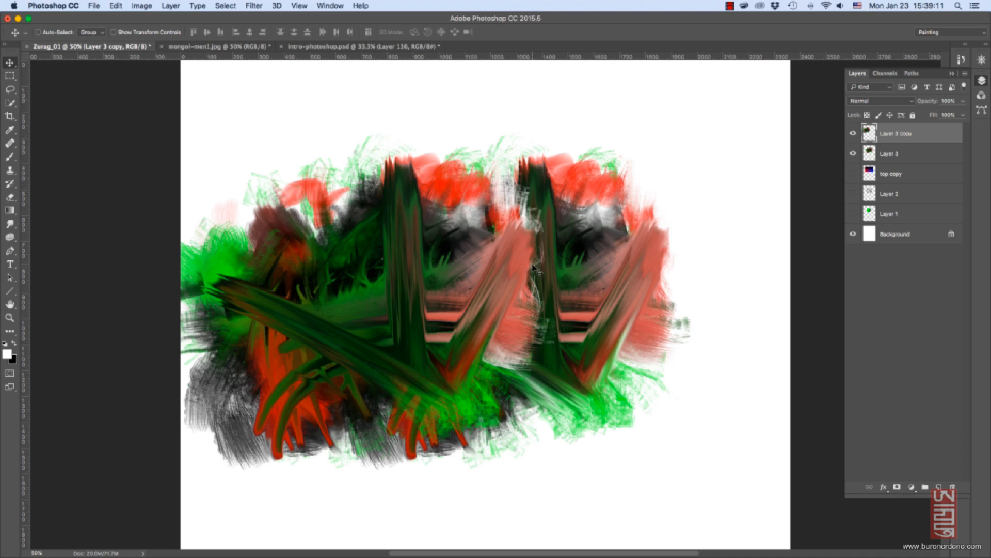
pyautogui.press('super+t')
pyautogui.rightClick(488, 272)
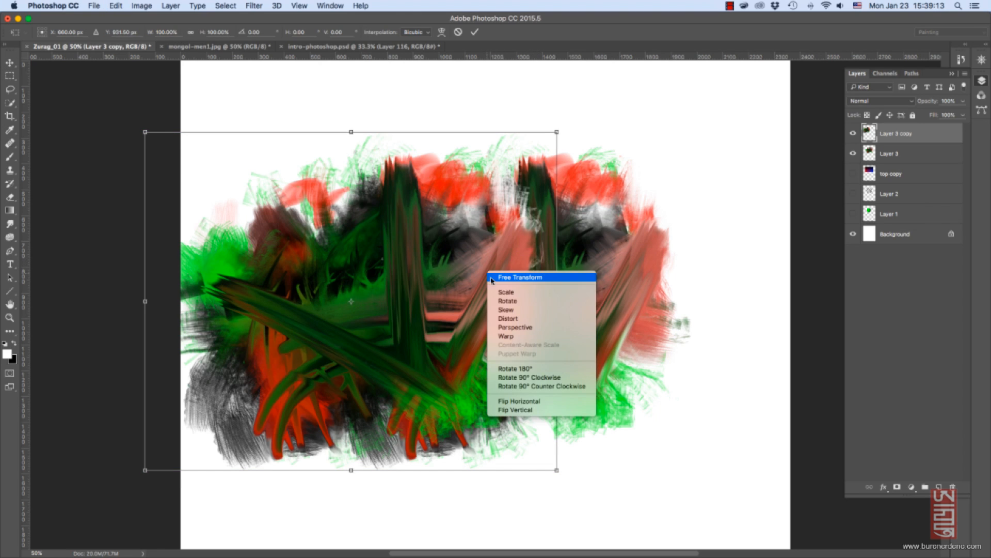
pyautogui.click(545, 402)
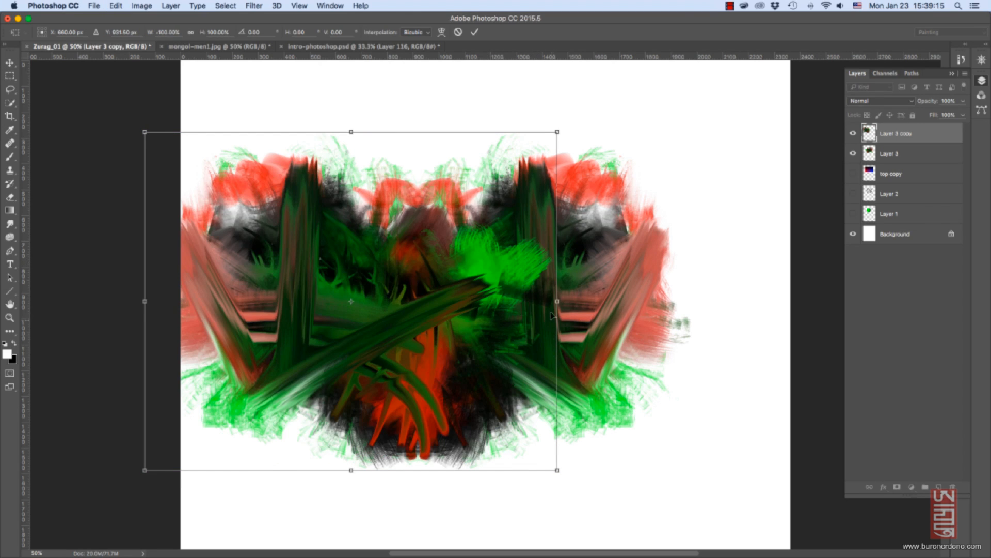
pyautogui.press('Return')
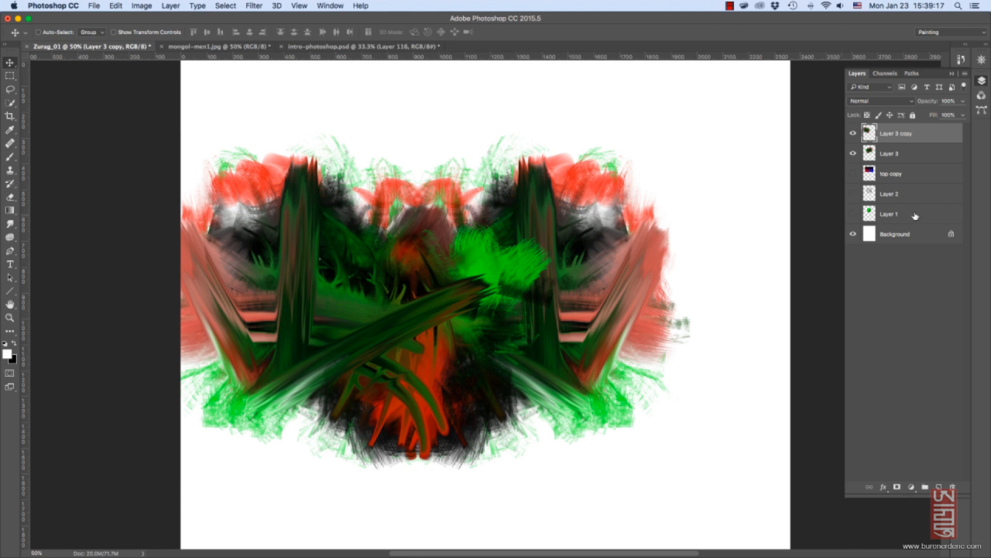
# Scale Layer 3 and Layer 3 copy together down to about 32%, then enlarge them slightly and move them right of the canvas centre.
pyautogui.keyDown('shift'); pyautogui.click(901, 154); pyautogui.keyUp('shift')
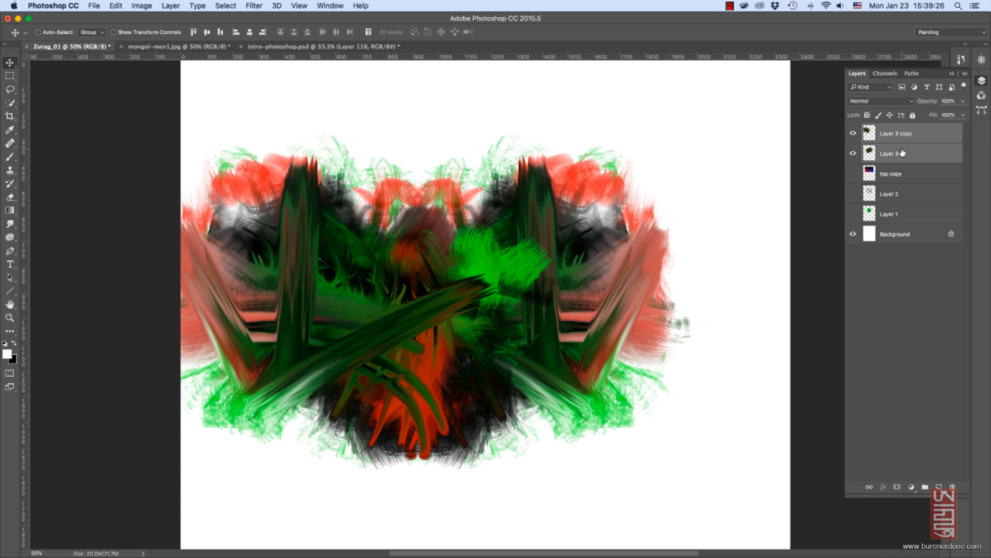
pyautogui.press('super+t')
pyautogui.moveTo(707, 140); pyautogui.dragTo(361, 432)
pyautogui.moveTo(297, 394); pyautogui.dragTo(461, 312)
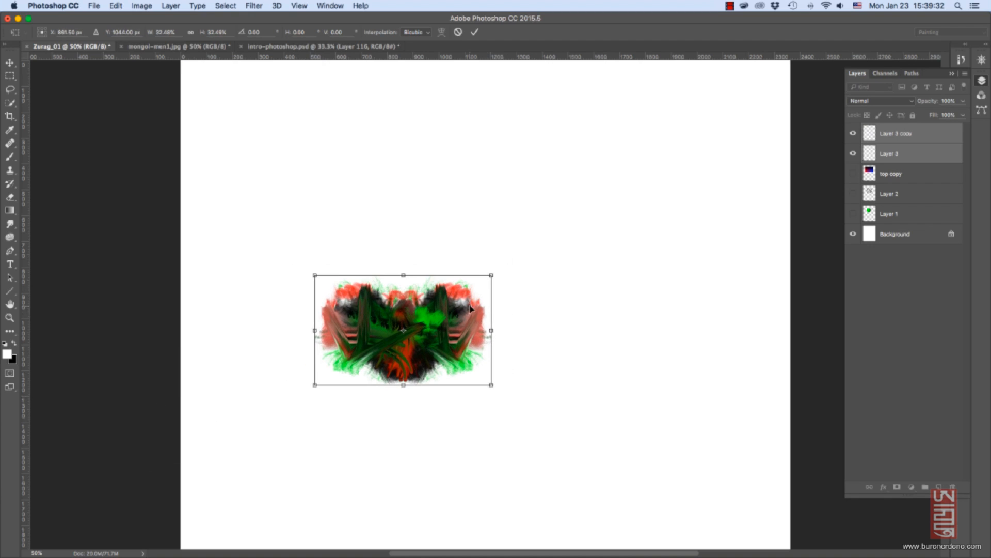
pyautogui.moveTo(492, 274); pyautogui.dragTo(530, 252)
pyautogui.moveTo(476, 305); pyautogui.dragTo(639, 304)
pyautogui.press('Return')
# Delete Layer 3 and enlarge Layer 3 copy proportionally to about 175% towards its upper-left corner.
pyautogui.click(907, 136)
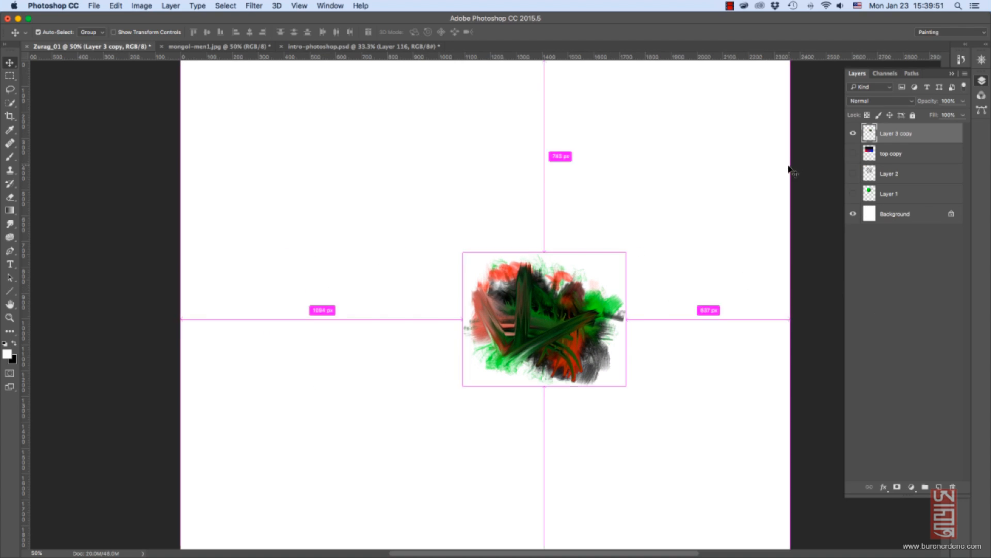
pyautogui.press('super+t')
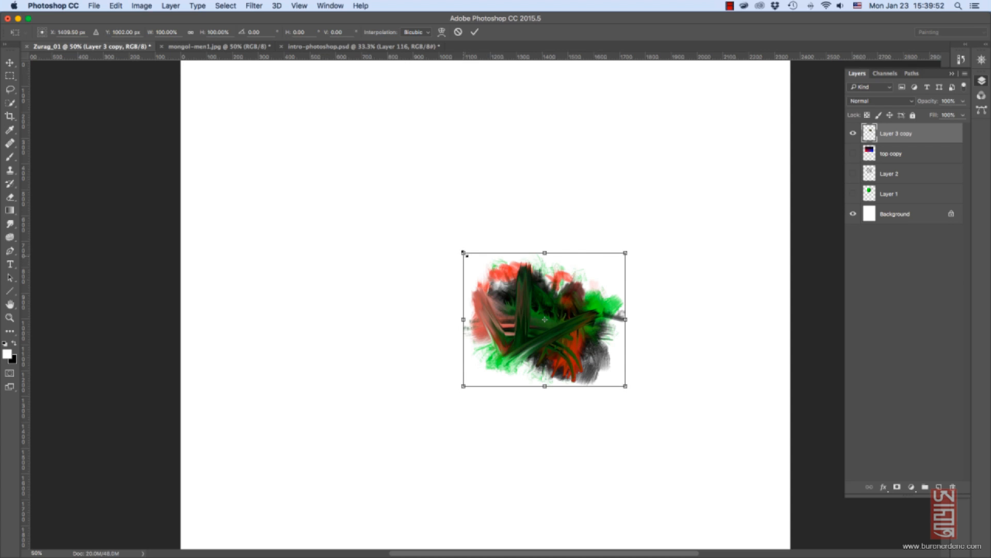
pyautogui.moveTo(463, 253); pyautogui.dragTo(340, 151)
# Try flipping Layer 3 copy horizontally and vertically and rotating it in 90° turns, returning to its starting orientation, and apply the transformation.
pyautogui.rightClick(558, 263)
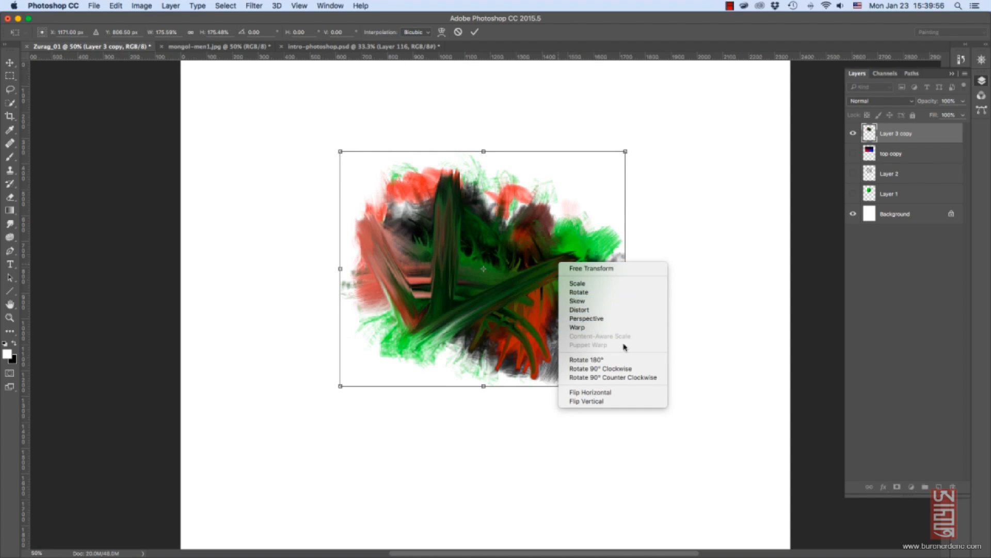
pyautogui.click(618, 392)
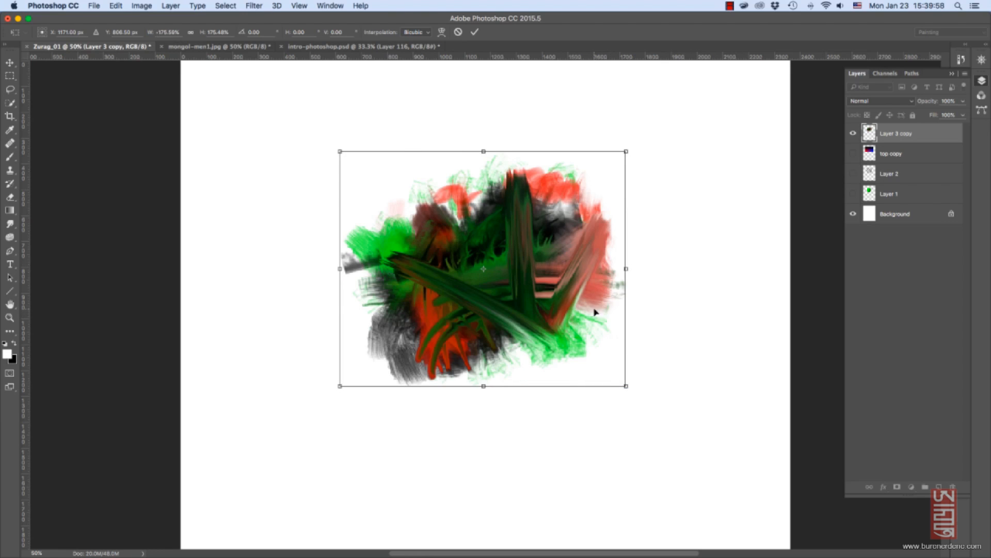
pyautogui.rightClick(595, 312)
pyautogui.click(623, 446)
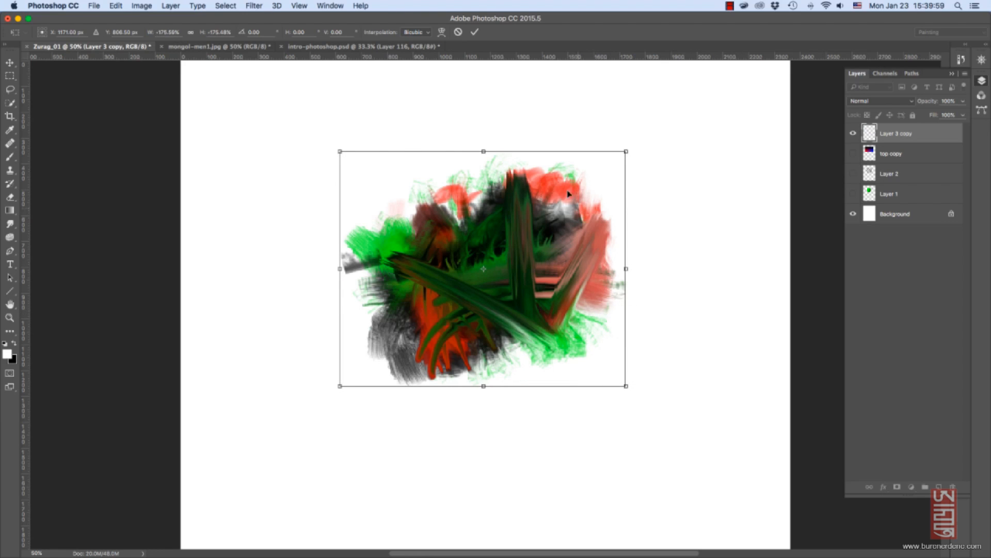
pyautogui.rightClick(557, 235)
pyautogui.click(611, 335)
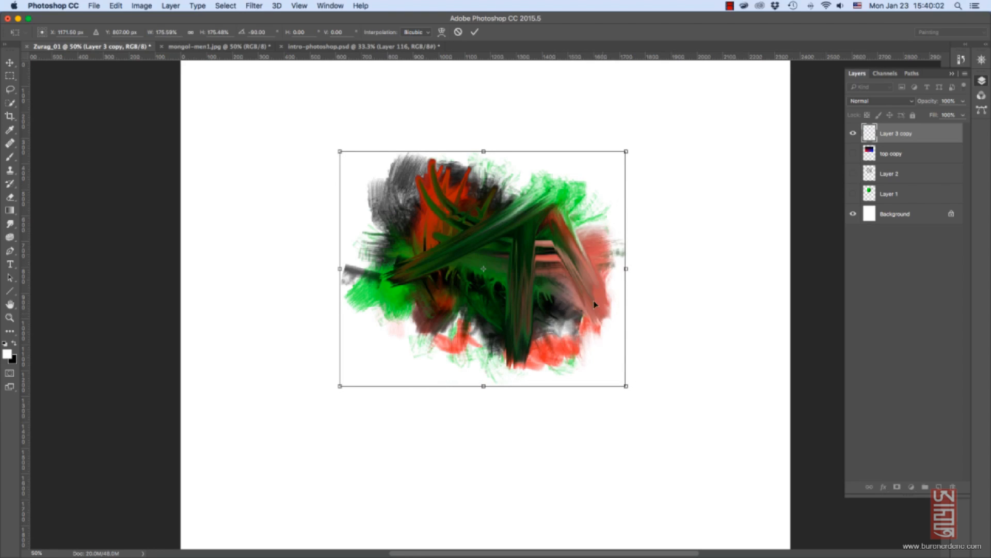
pyautogui.rightClick(572, 267)
pyautogui.click(618, 365)
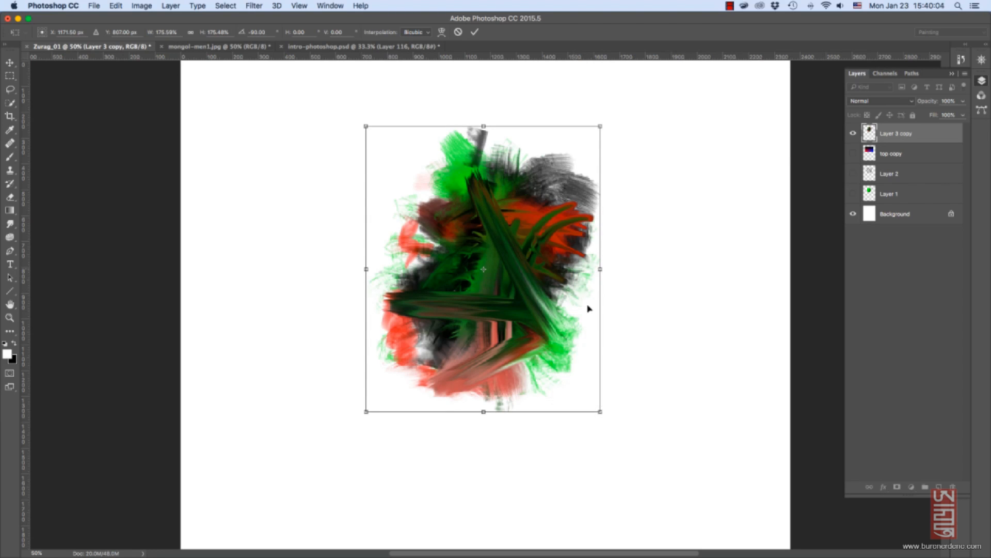
pyautogui.rightClick(582, 286)
pyautogui.click(624, 401)
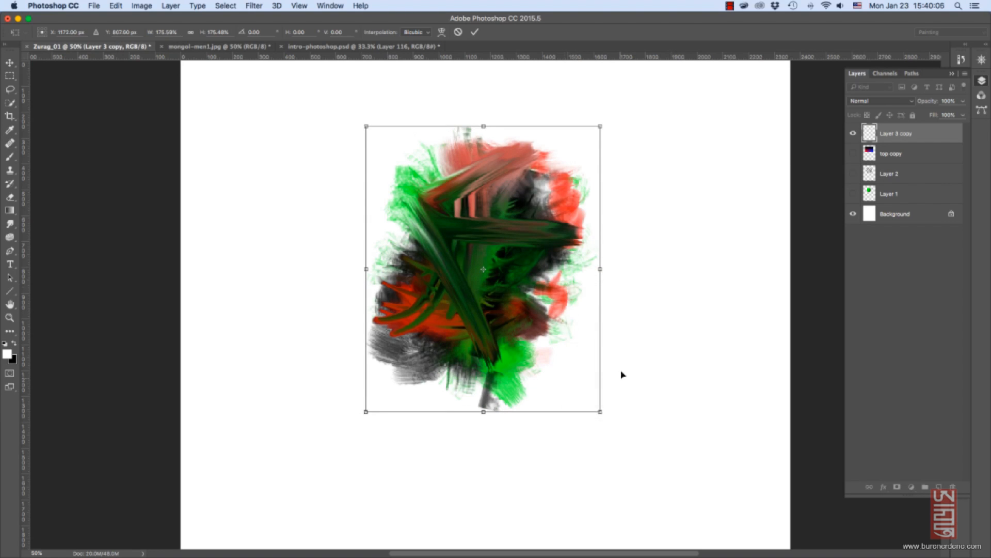
pyautogui.press('Return')
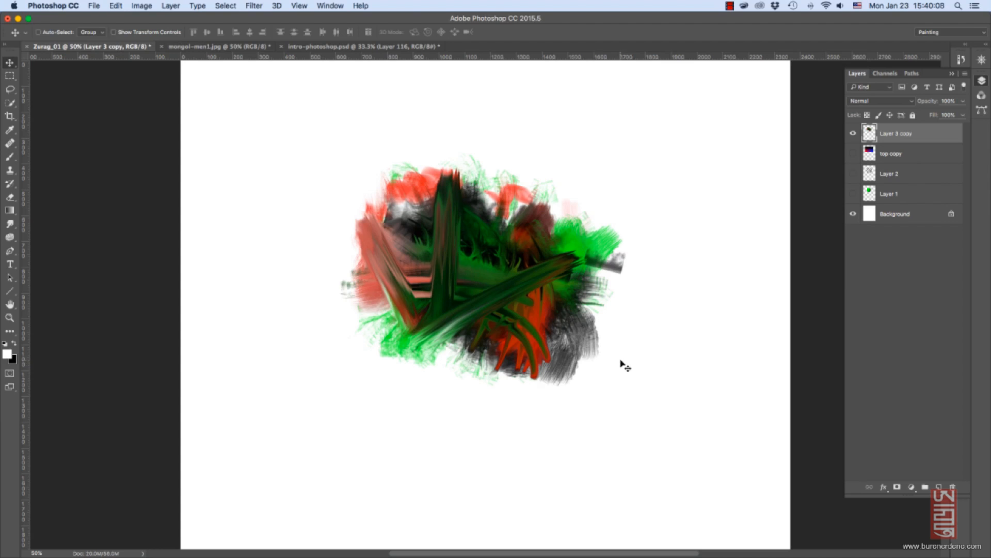
# Distort Layer 3 copy with Free Transform by moving its upper-right, lower-right and upper-left corners independently, and apply it.
pyautogui.press('super+t')
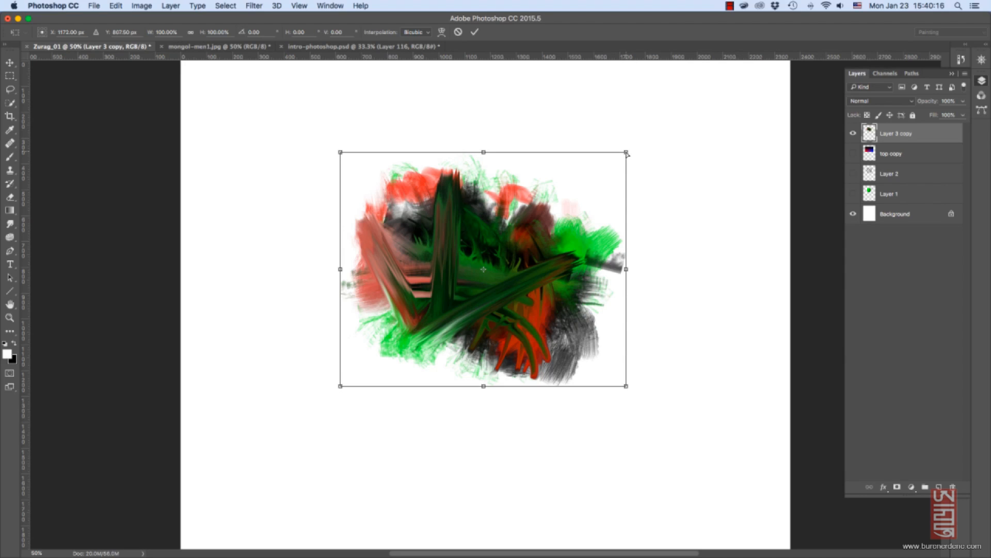
pyautogui.moveTo(626, 150); pyautogui.dragTo(779, 194)
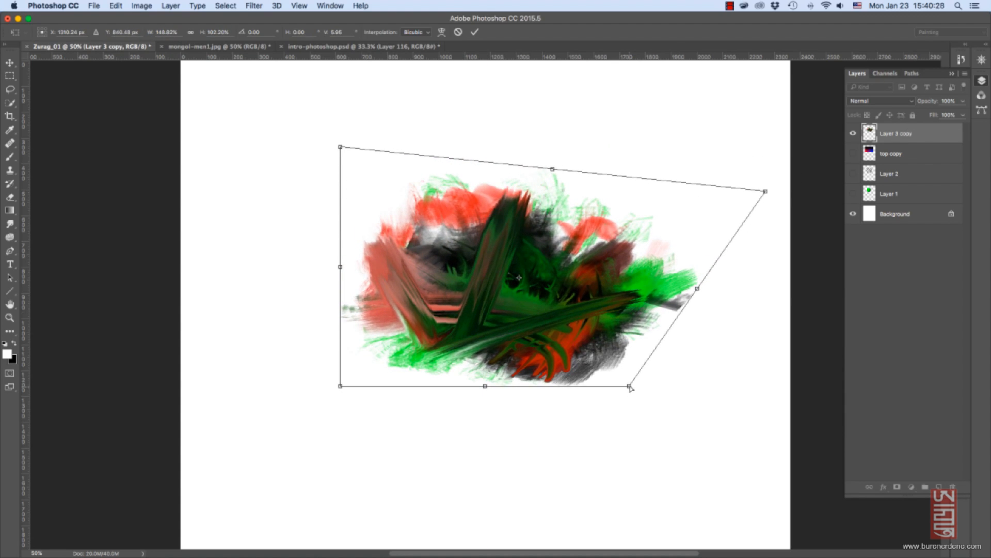
pyautogui.moveTo(631, 388); pyautogui.dragTo(687, 308)
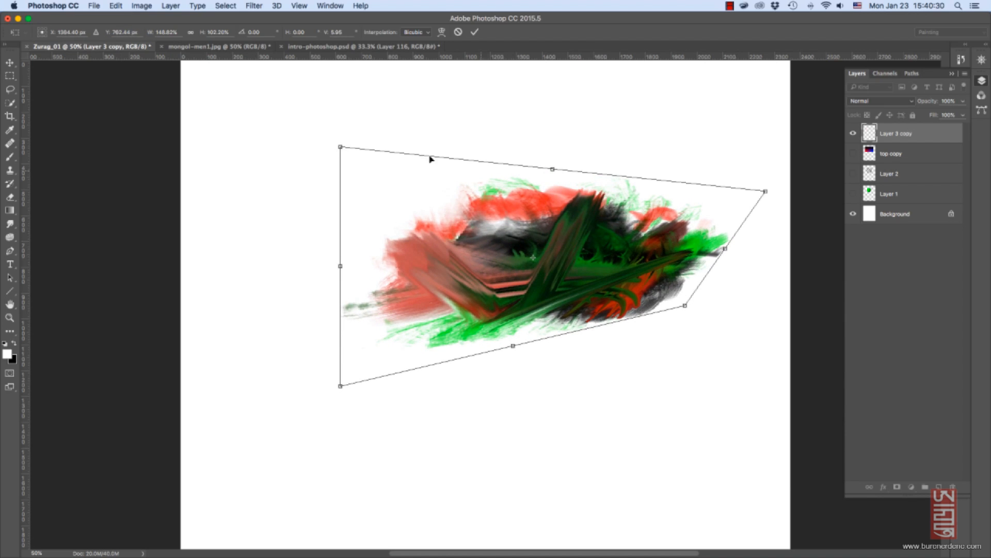
pyautogui.moveTo(341, 149); pyautogui.dragTo(290, 140)
pyautogui.moveTo(764, 192); pyautogui.dragTo(755, 120)
pyautogui.press('Return')
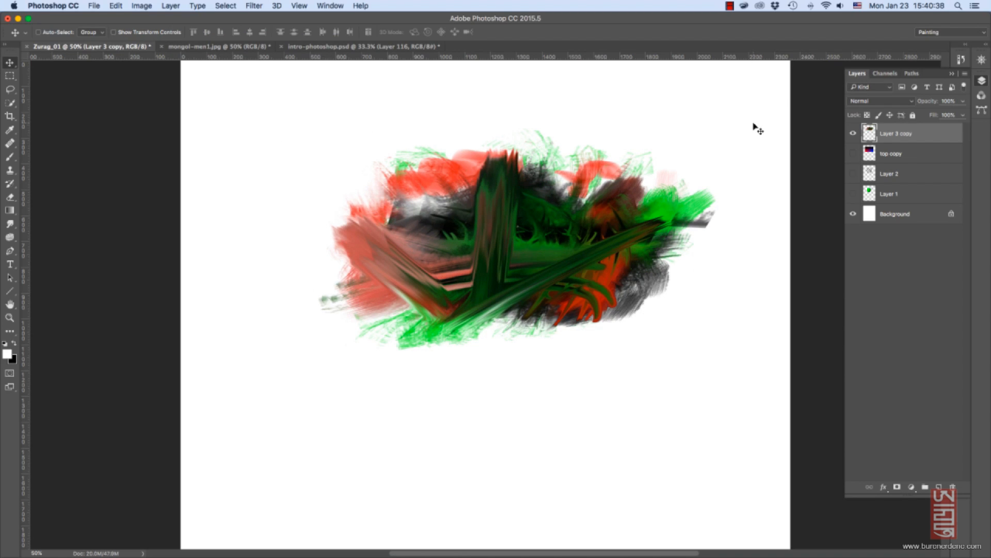
# Scale Layer 3 copy down to about three quarters of its size towards its lower-left corner and apply the transformation.
pyautogui.press('super+t')
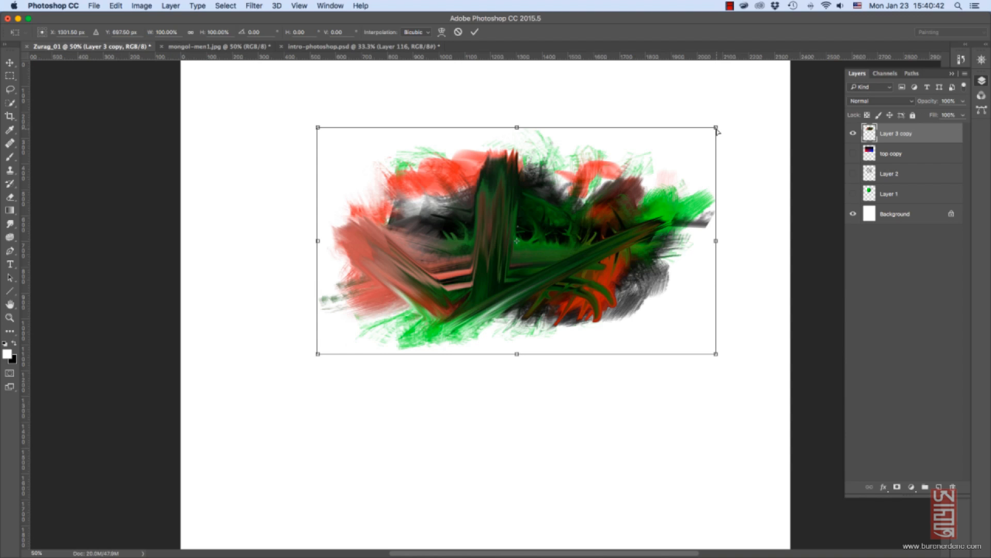
pyautogui.moveTo(717, 132); pyautogui.dragTo(713, 89)
pyautogui.moveTo(716, 355); pyautogui.dragTo(634, 330)
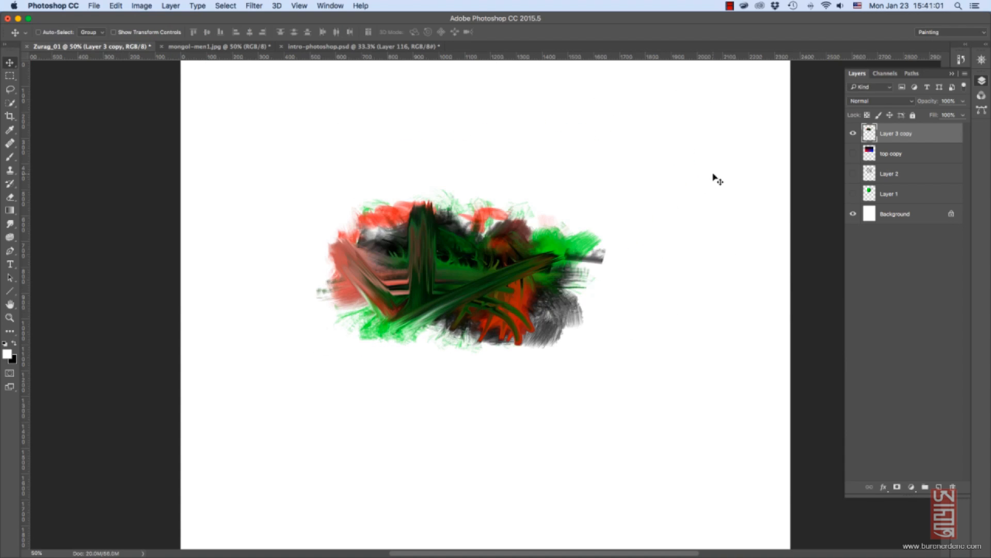
# Narrow Layer 3 copy slightly with Free Transform and rotate it about 5° clockwise.
pyautogui.press('super+t')
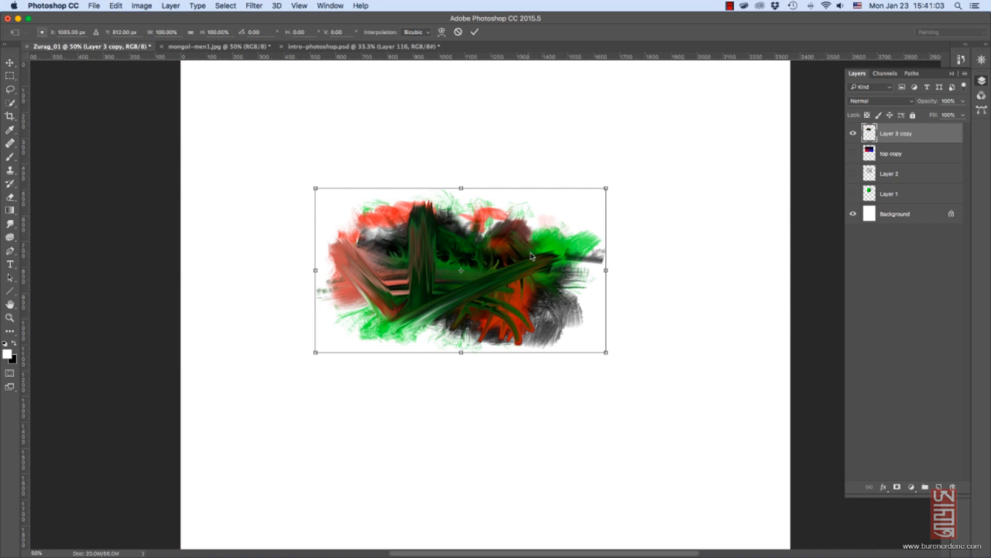
pyautogui.rightClick(532, 256)
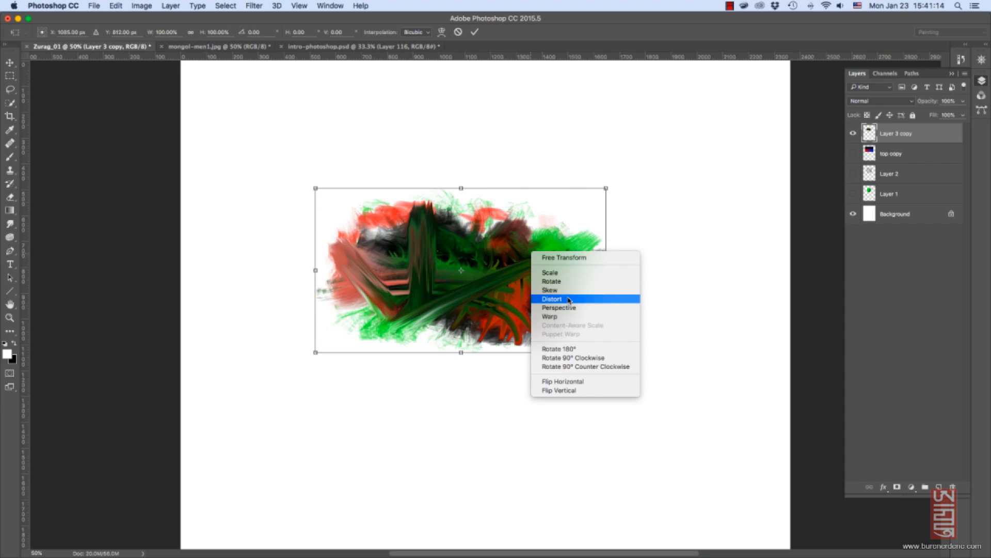
pyautogui.click(623, 229)
pyautogui.moveTo(606, 189); pyautogui.dragTo(584, 191)
pyautogui.rightClick(538, 234)
pyautogui.click(558, 263)
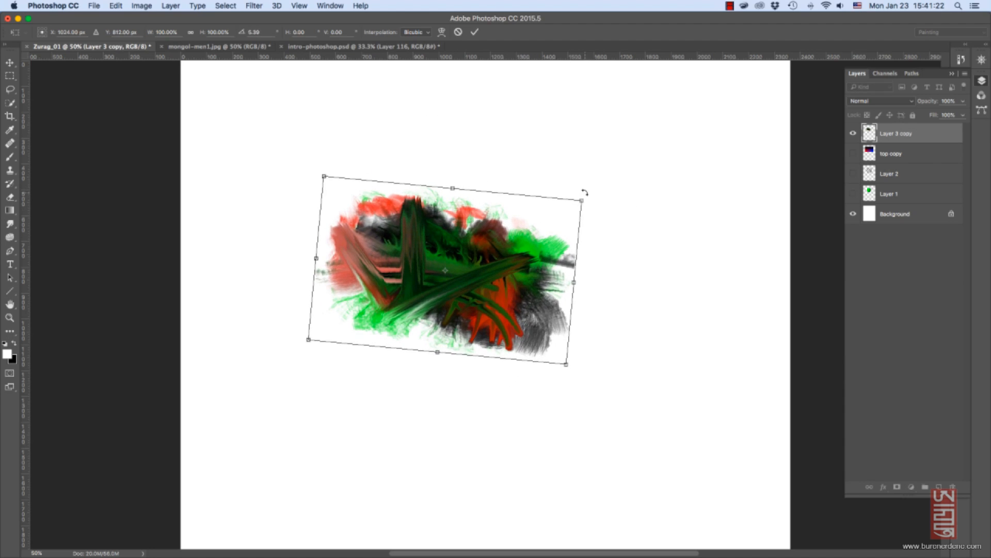
pyautogui.press('super+z')
# Make Layer 3 copy narrower and slightly taller with Scale by moving its upper-right corner, and apply it.
pyautogui.rightClick(526, 257)
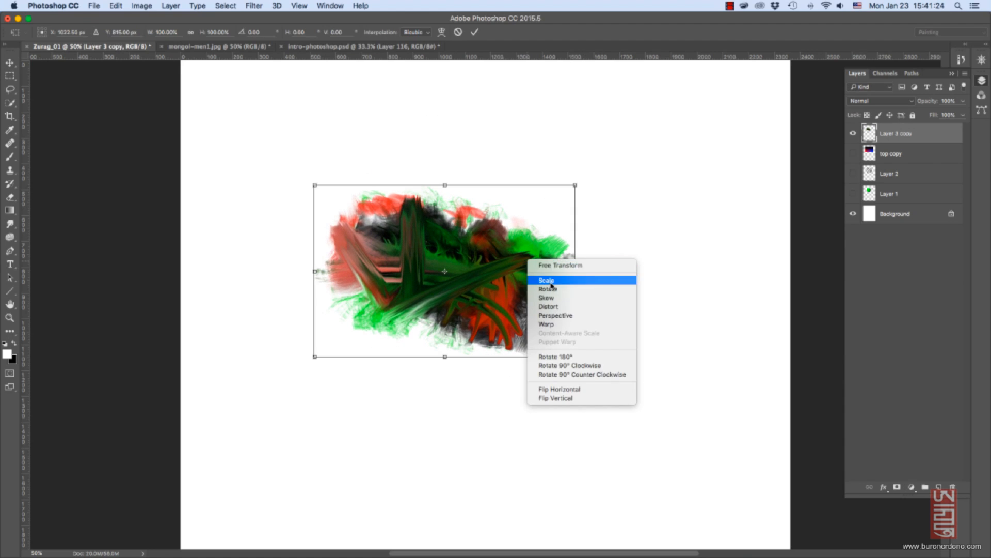
pyautogui.click(550, 282)
pyautogui.moveTo(577, 182); pyautogui.dragTo(549, 162)
pyautogui.press('Return')
# Try distorting Layer 3 copy by lowering its upper-right corner and pulling its lower-right corner inward, and cancel the transformation.
pyautogui.press('super+t')
pyautogui.rightClick(513, 249)
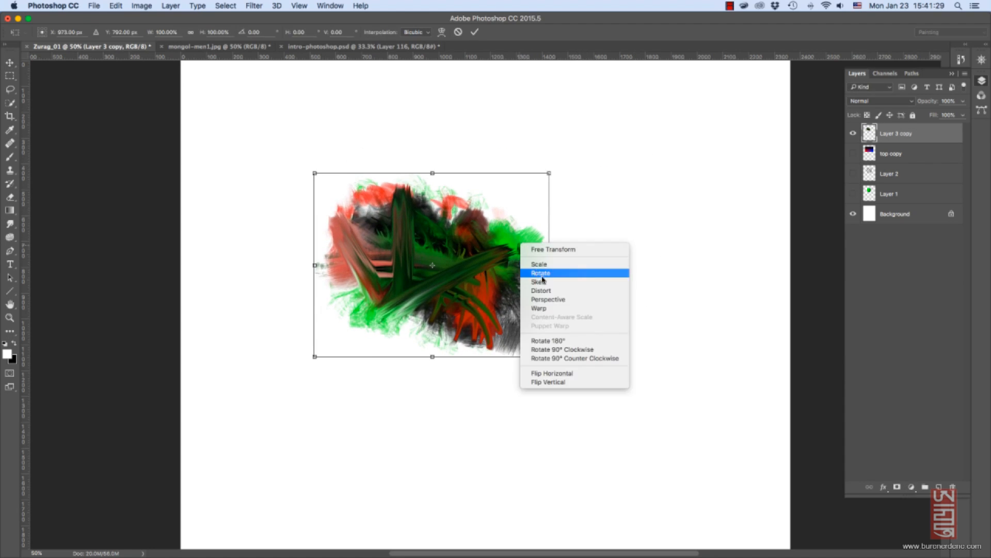
pyautogui.click(546, 297)
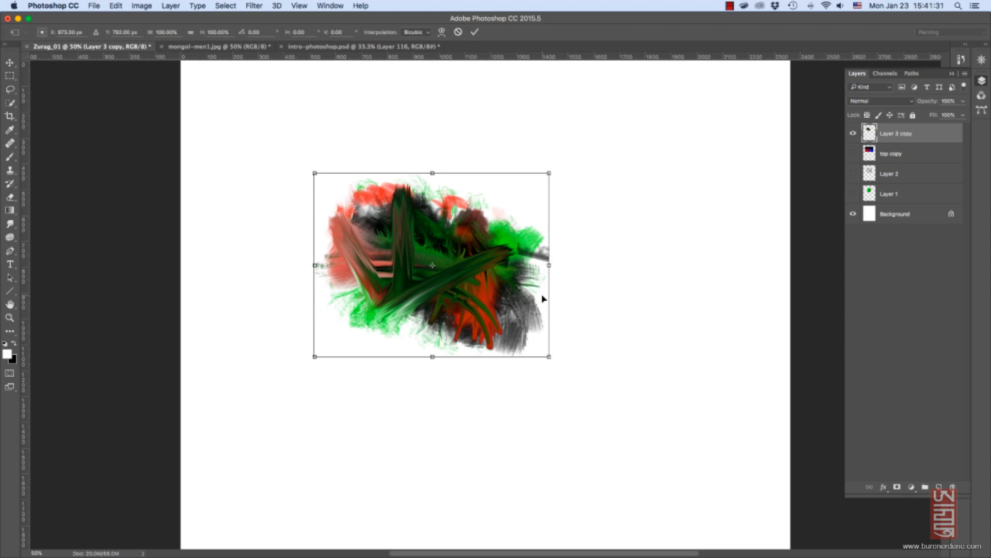
pyautogui.moveTo(552, 178); pyautogui.dragTo(550, 206)
pyautogui.moveTo(546, 347); pyautogui.dragTo(496, 303)
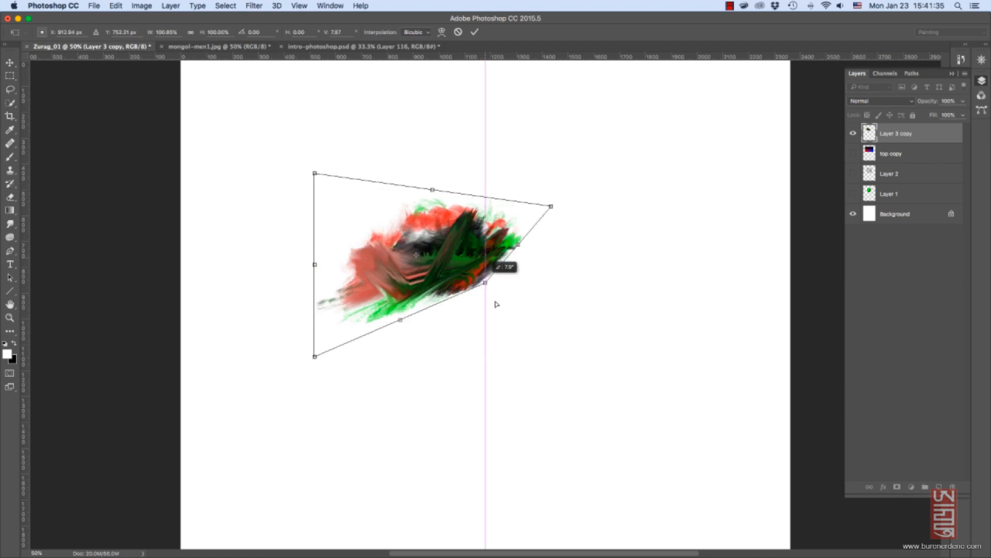
pyautogui.press('Escape')
# Try the Perspective transform on Layer 3 copy, crossing its right corners and stretching its upper-left corner outward, and undo it.
pyautogui.press('super+t')
pyautogui.rightClick(515, 279)
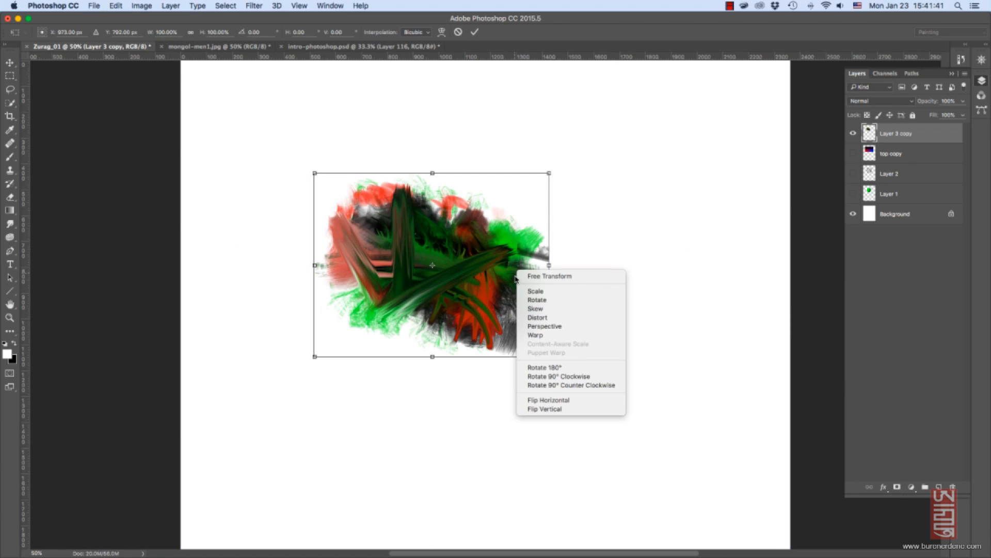
pyautogui.click(549, 326)
pyautogui.moveTo(551, 354); pyautogui.dragTo(555, 202)
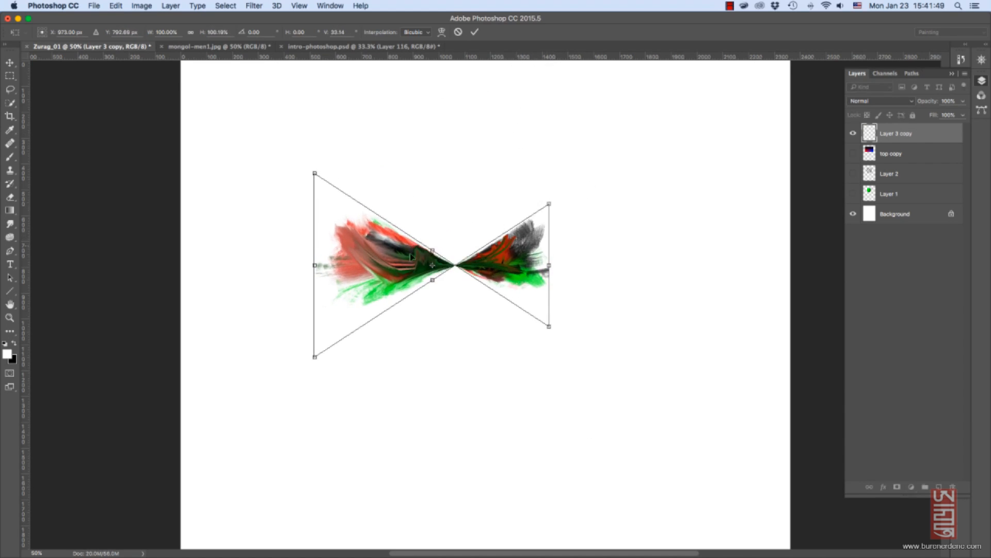
pyautogui.moveTo(314, 174); pyautogui.dragTo(251, 147)
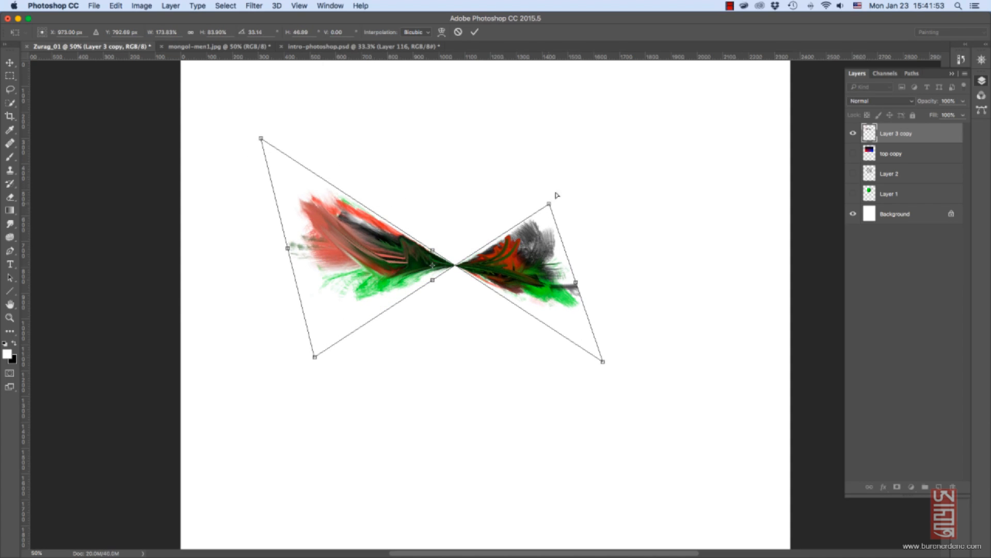
pyautogui.moveTo(549, 204)
pyautogui.mouseDown()
pyautogui.moveTo(640, 116)
pyautogui.moveTo(531, 227)
pyautogui.moveTo(509, 277)
pyautogui.moveTo(555, 201)
pyautogui.mouseUp()
pyautogui.press('Return')
pyautogui.press('super+z')
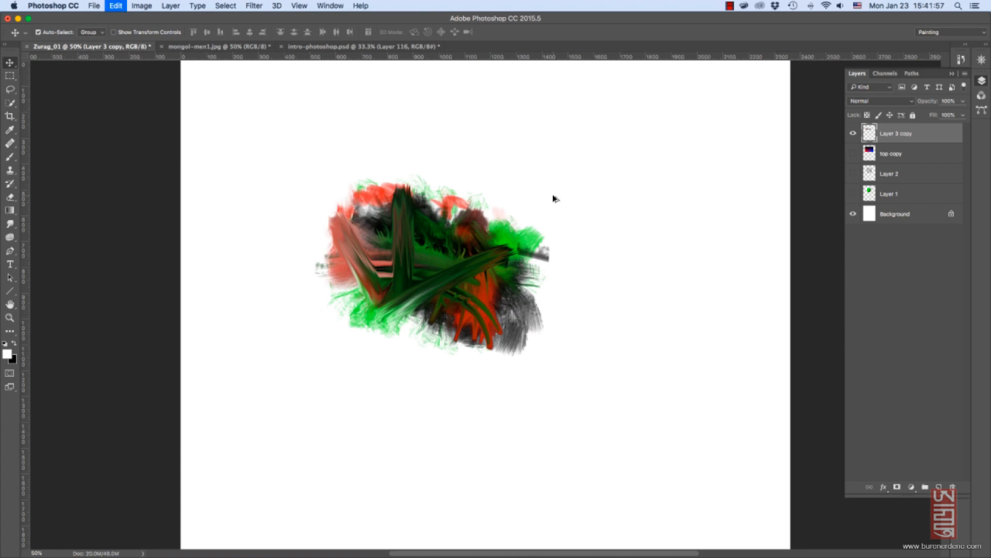
# Warp Layer 3 copy by bending its upper and lower edges and spreading its upper corners outward, and apply it.
pyautogui.press('super+t')
pyautogui.rightClick(515, 272)
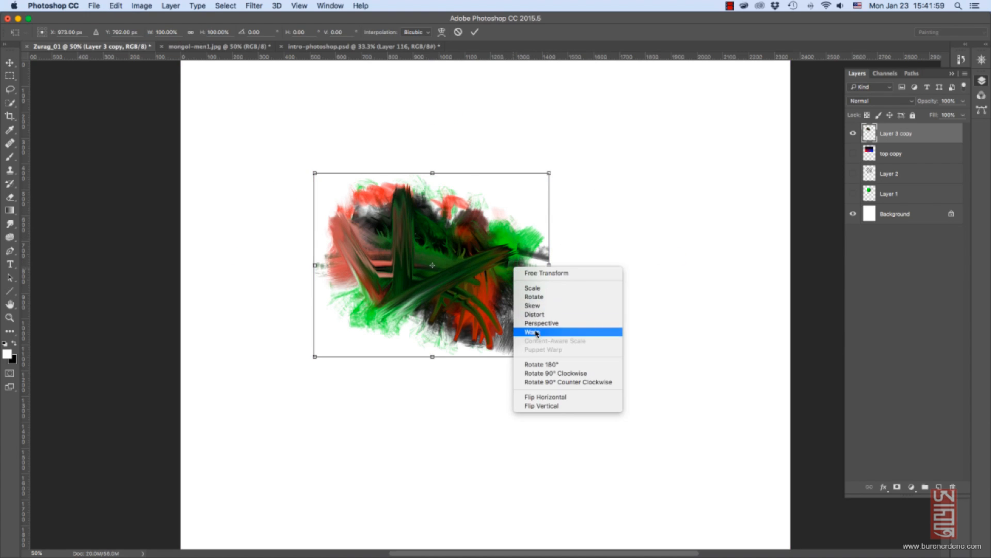
pyautogui.click(534, 332)
pyautogui.moveTo(468, 363); pyautogui.dragTo(467, 304)
pyautogui.moveTo(394, 176); pyautogui.dragTo(425, 248)
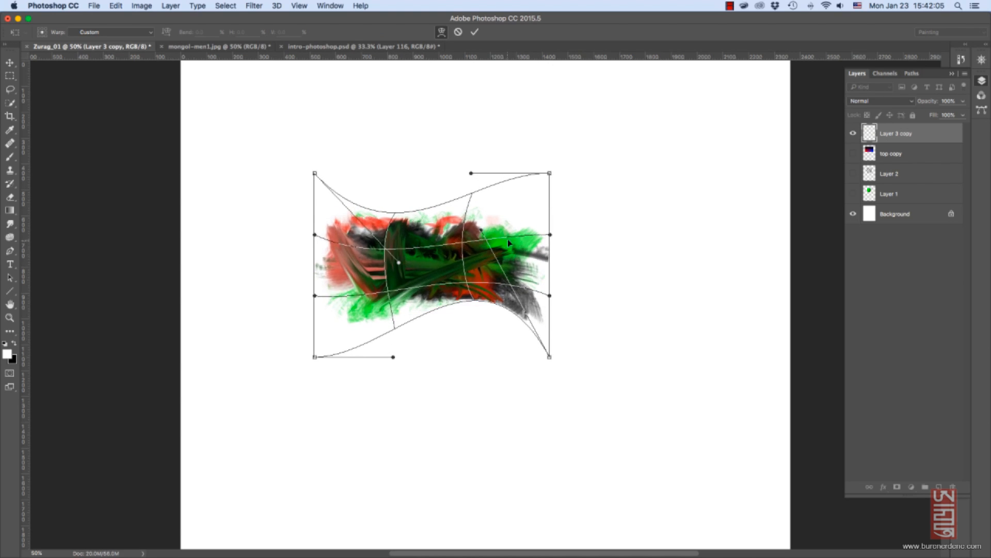
pyautogui.moveTo(507, 240); pyautogui.dragTo(530, 210)
pyautogui.moveTo(550, 174); pyautogui.dragTo(698, 237)
pyautogui.moveTo(544, 349); pyautogui.dragTo(504, 317)
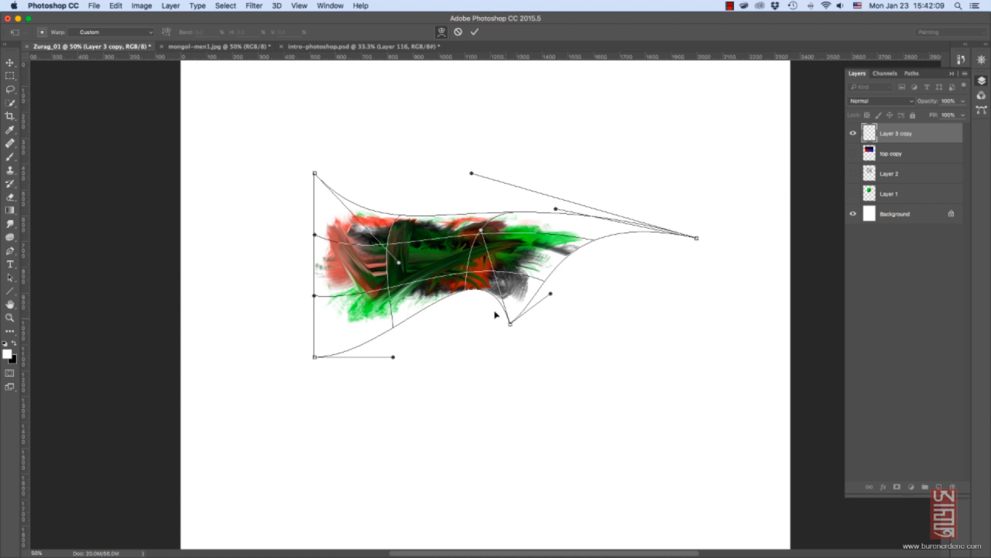
pyautogui.moveTo(316, 178); pyautogui.dragTo(200, 231)
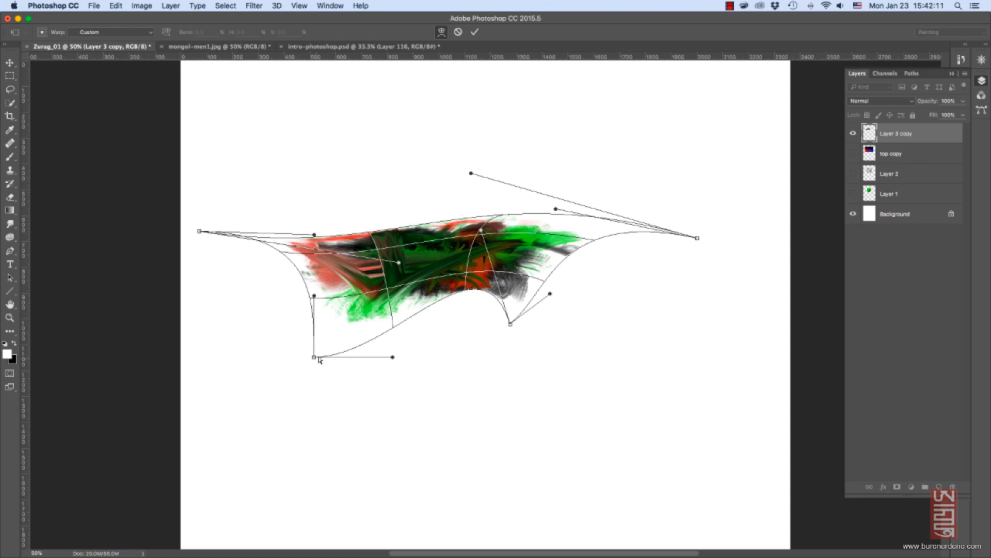
pyautogui.moveTo(316, 357); pyautogui.dragTo(355, 327)
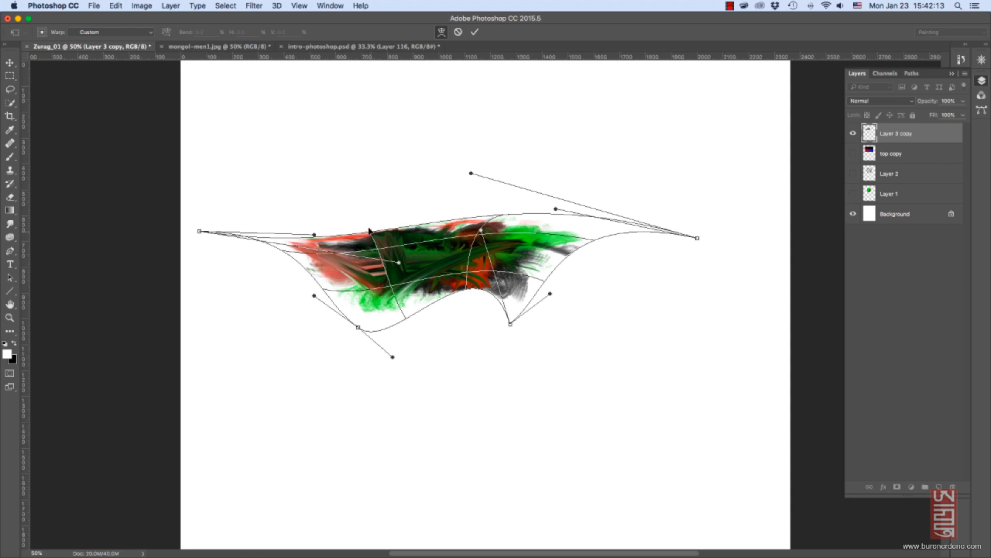
pyautogui.moveTo(369, 231); pyautogui.dragTo(369, 170)
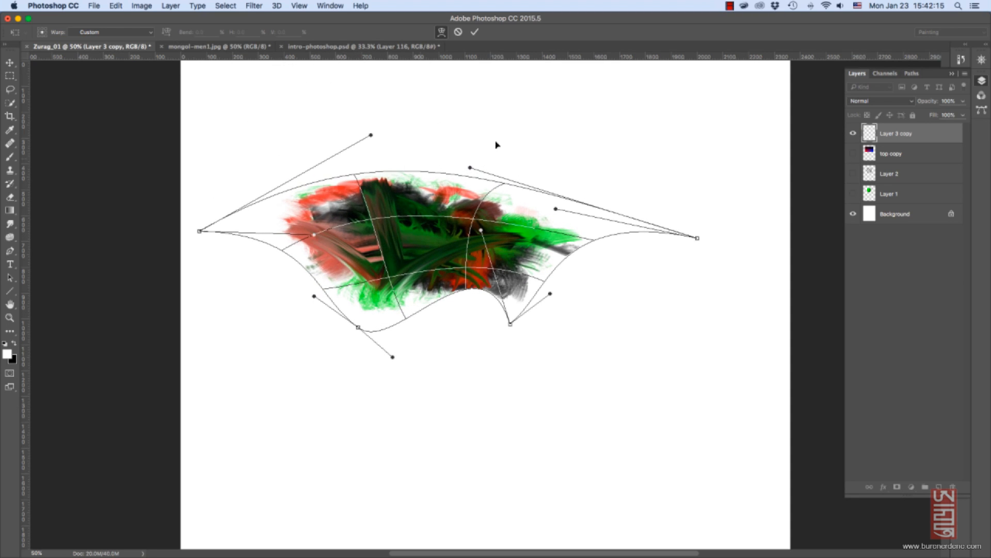
pyautogui.press('Escape')
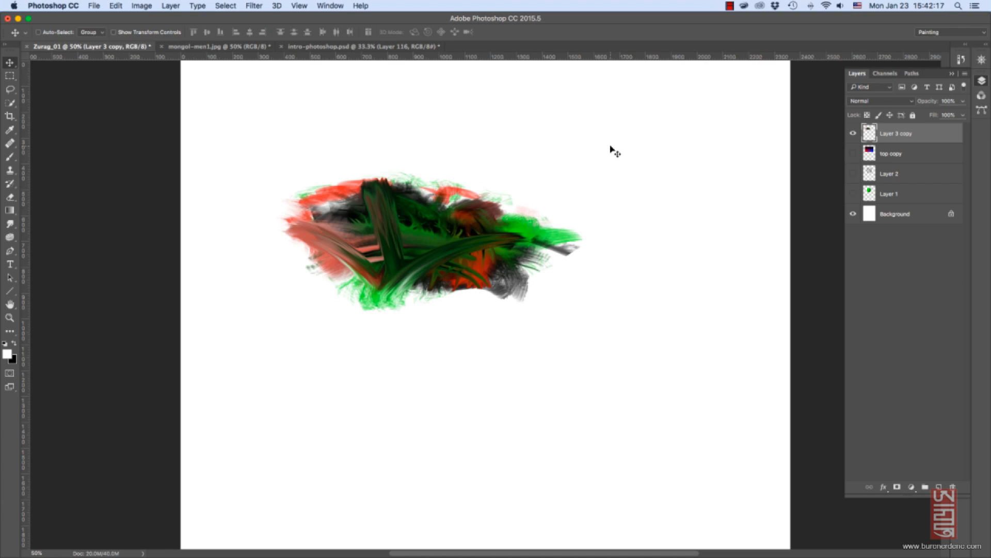
# Warp Layer 3 copy again, arching its lower edge upward and pulling its upper corners inward, and apply it.
pyautogui.press('super+t')
pyautogui.rightClick(494, 241)
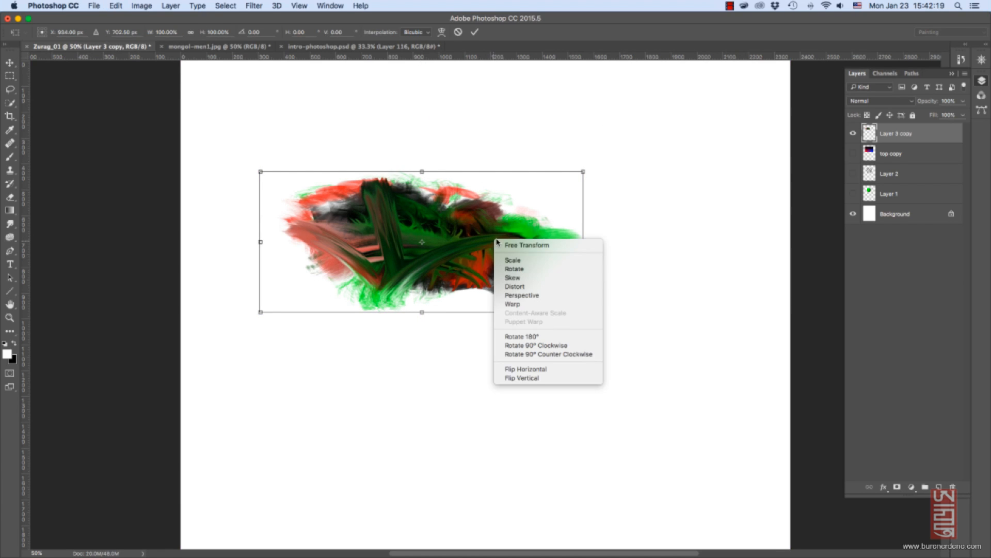
pyautogui.click(516, 304)
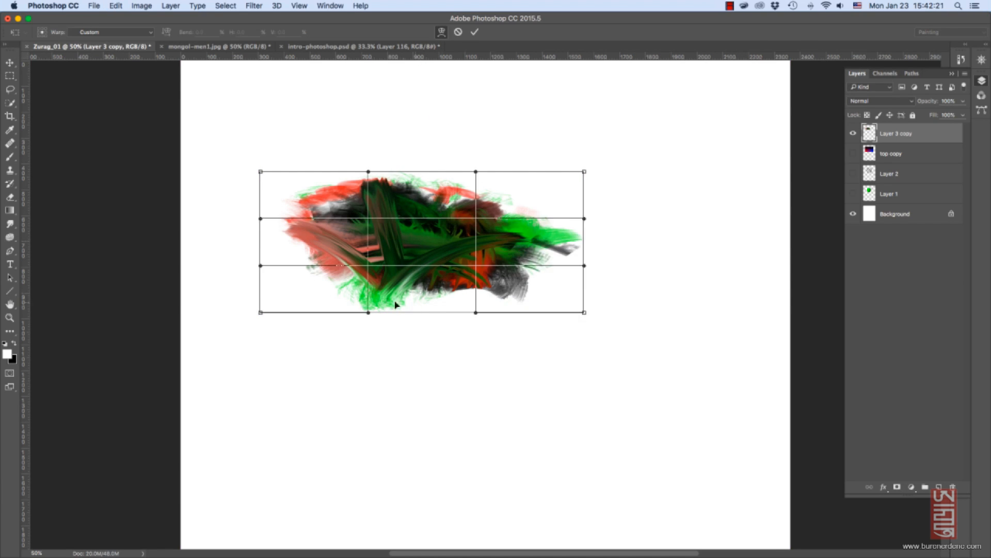
pyautogui.moveTo(383, 312); pyautogui.dragTo(392, 233)
pyautogui.moveTo(476, 168); pyautogui.dragTo(533, 100)
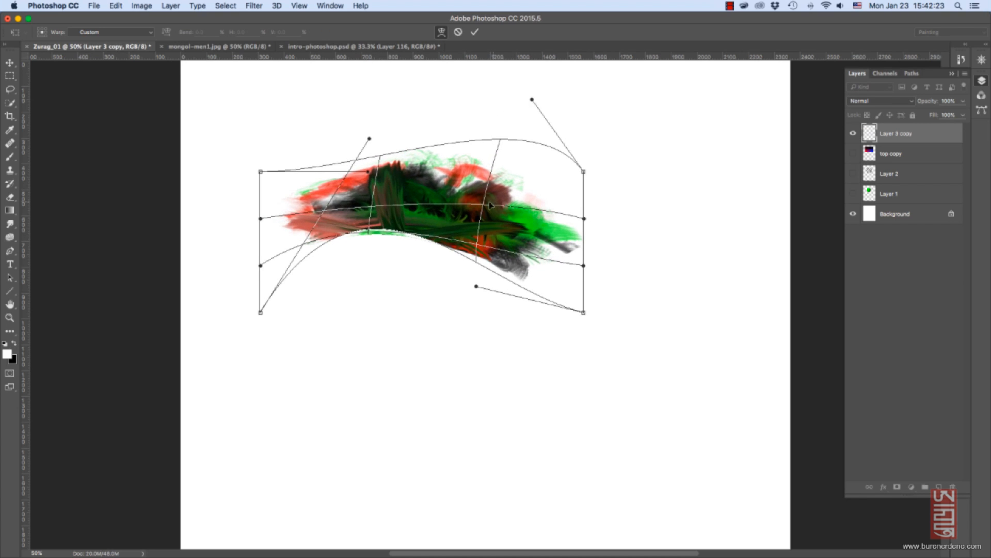
pyautogui.moveTo(462, 220); pyautogui.dragTo(529, 315)
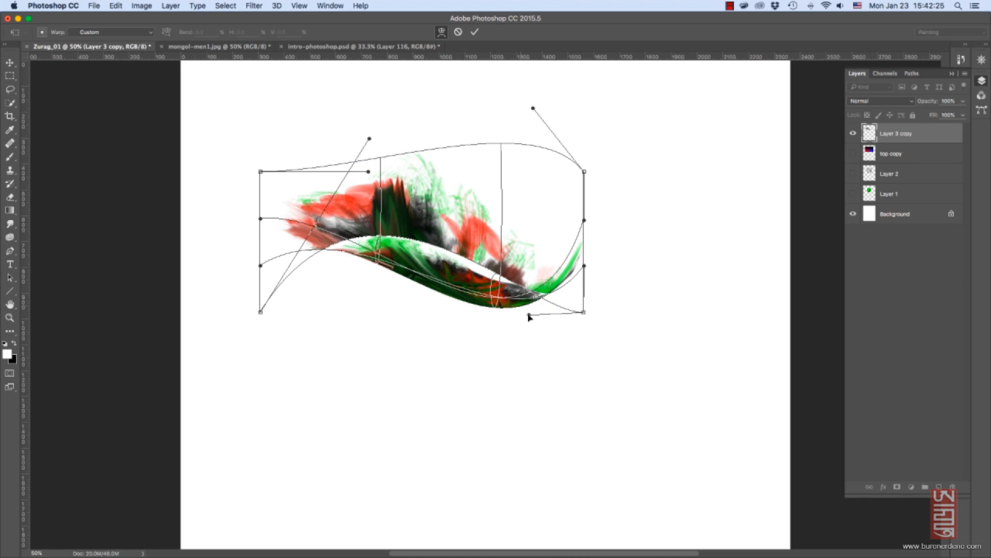
pyautogui.moveTo(585, 175); pyautogui.dragTo(497, 221)
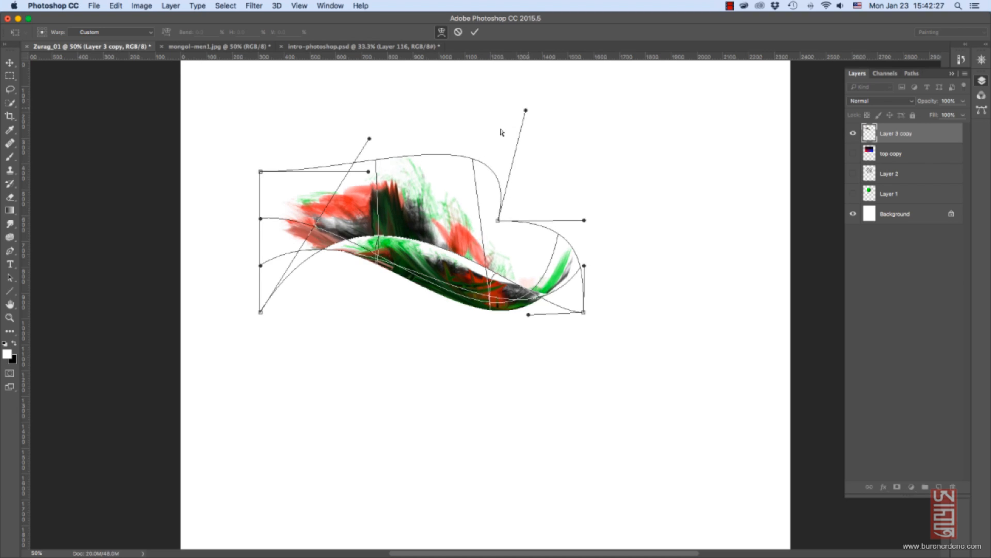
pyautogui.moveTo(533, 108); pyautogui.dragTo(460, 153)
pyautogui.moveTo(443, 230); pyautogui.dragTo(439, 157)
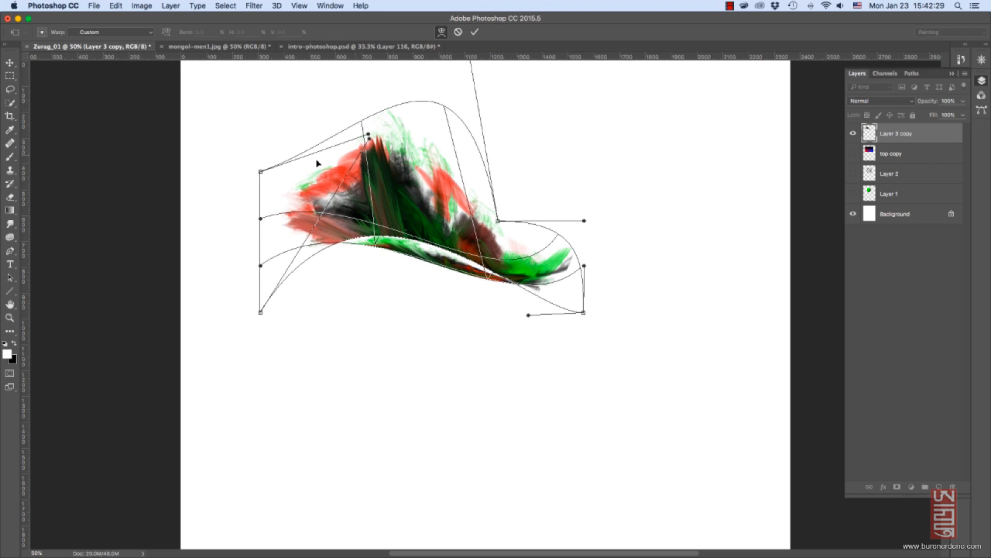
pyautogui.moveTo(260, 172); pyautogui.dragTo(308, 175)
pyautogui.press('Return')
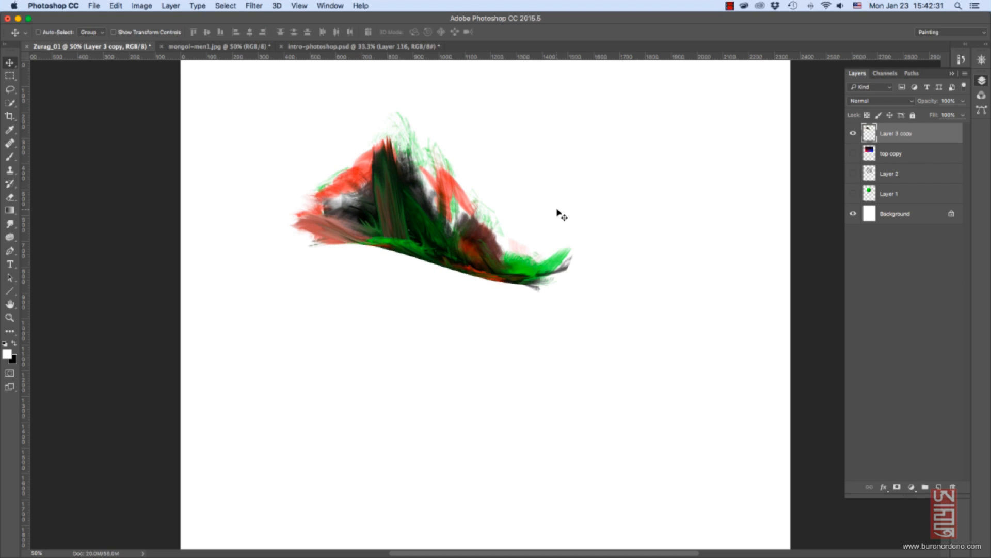
# Try a third Warp that stretches Layer 3 copy into a thin upturned curve, and undo all three warps.
pyautogui.press('super+t')
pyautogui.rightClick(479, 249)
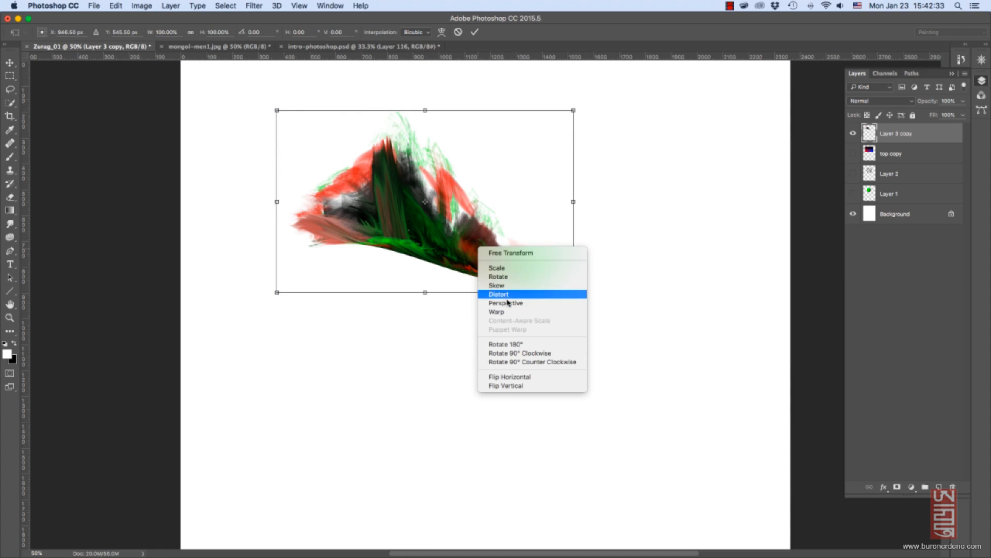
pyautogui.click(512, 313)
pyautogui.moveTo(574, 293); pyautogui.dragTo(724, 171)
pyautogui.moveTo(574, 111); pyautogui.dragTo(439, 138)
pyautogui.moveTo(278, 293); pyautogui.dragTo(397, 238)
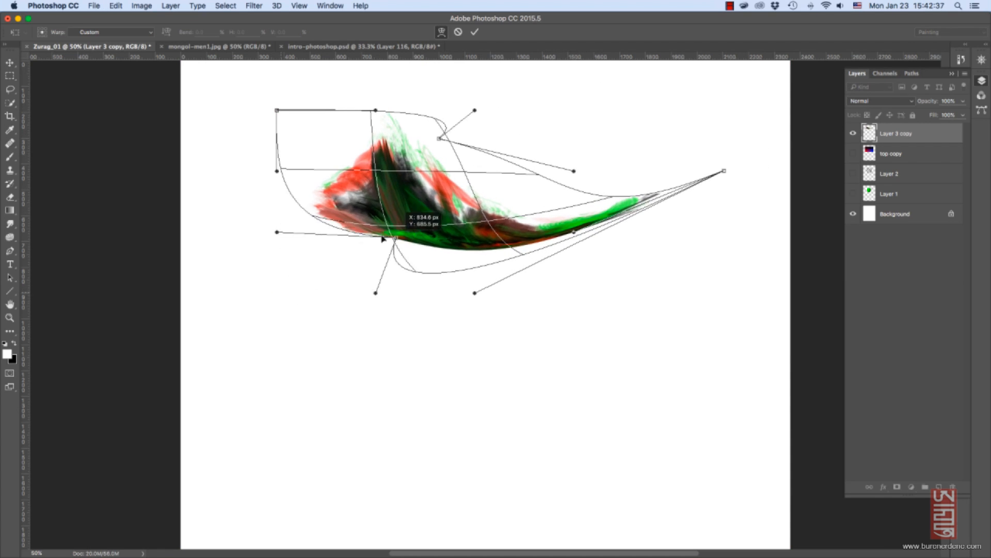
pyautogui.moveTo(277, 171); pyautogui.dragTo(151, 258)
pyautogui.moveTo(277, 111); pyautogui.dragTo(354, 418)
pyautogui.press('Return')
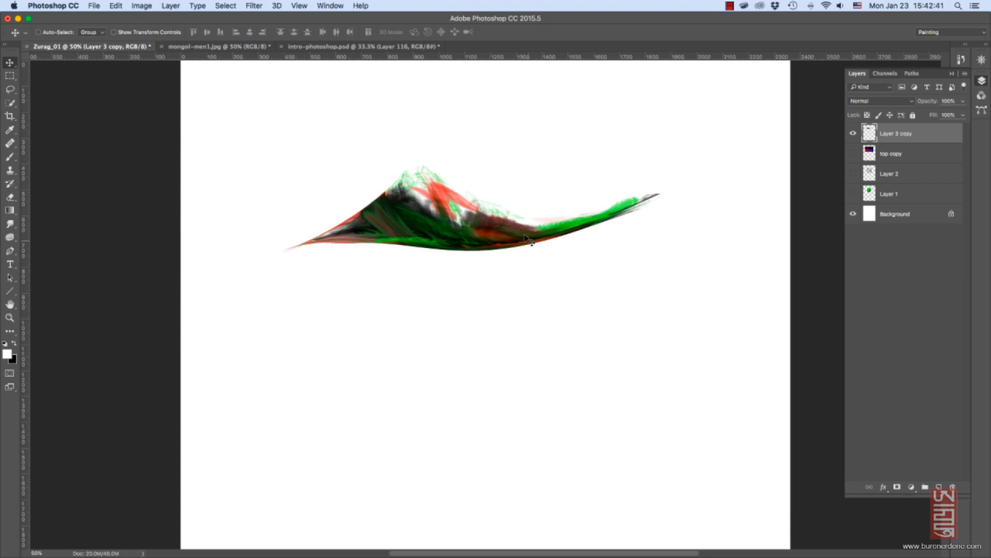
pyautogui.moveTo(664, 195); pyautogui.dragTo(589, 262)
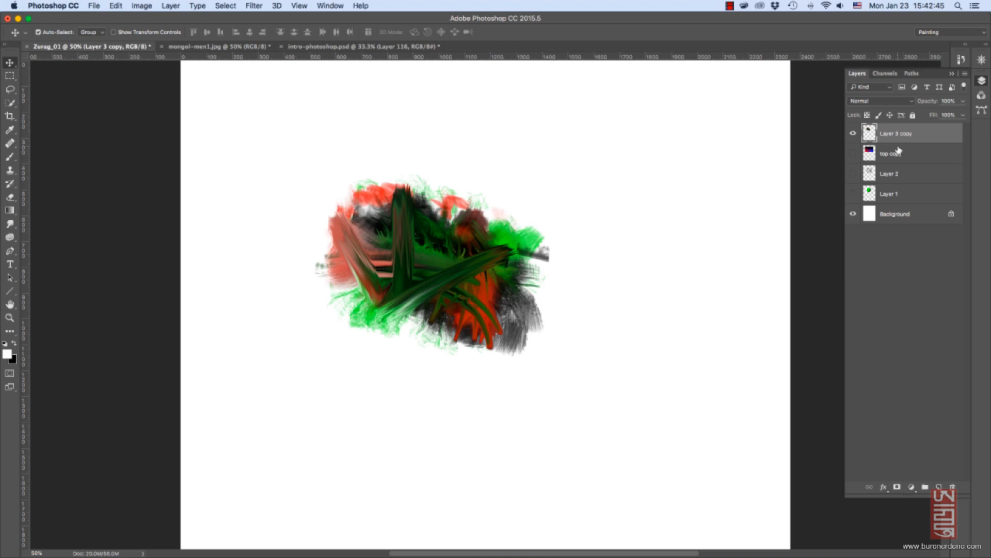
pyautogui.hotkey('ctrl', 't')
pyautogui.rightClick(501, 266)
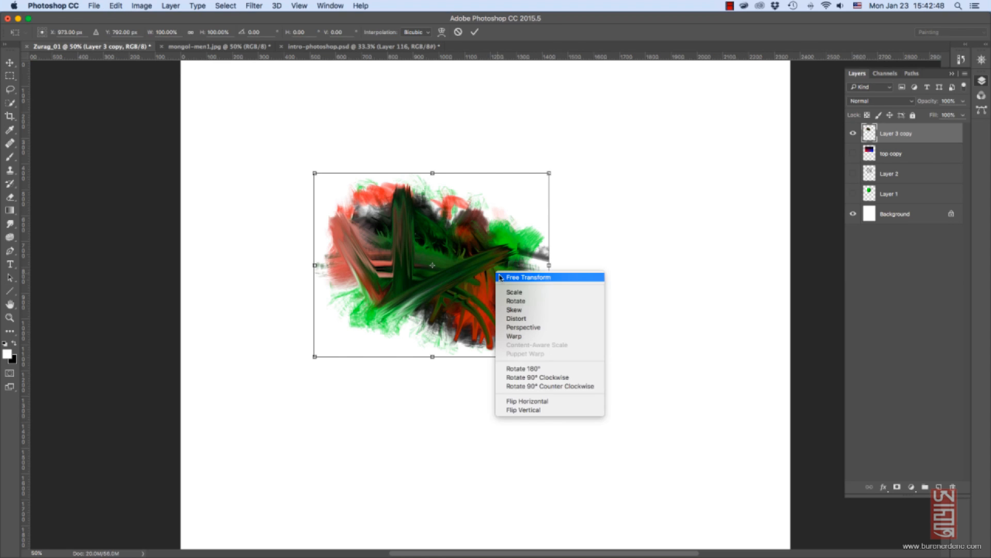
pyautogui.click(623, 213)
pyautogui.moveTo(555, 263)
pyautogui.mouseDown()
pyautogui.moveTo(721, 263)
pyautogui.moveTo(544, 264)
pyautogui.mouseUp()
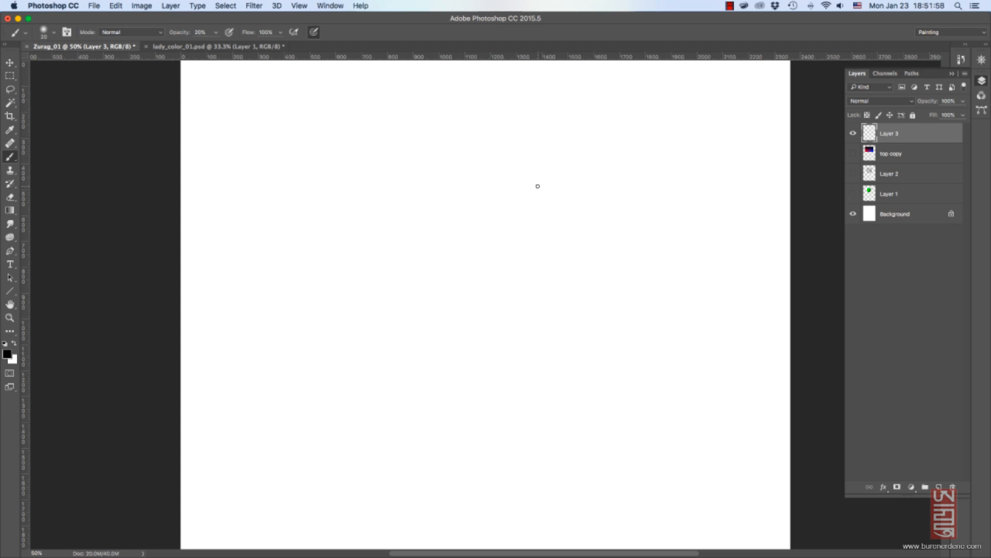
# Choose the hard round 15 px brush preset for painting on Layer 3.
pyautogui.click(54, 32)
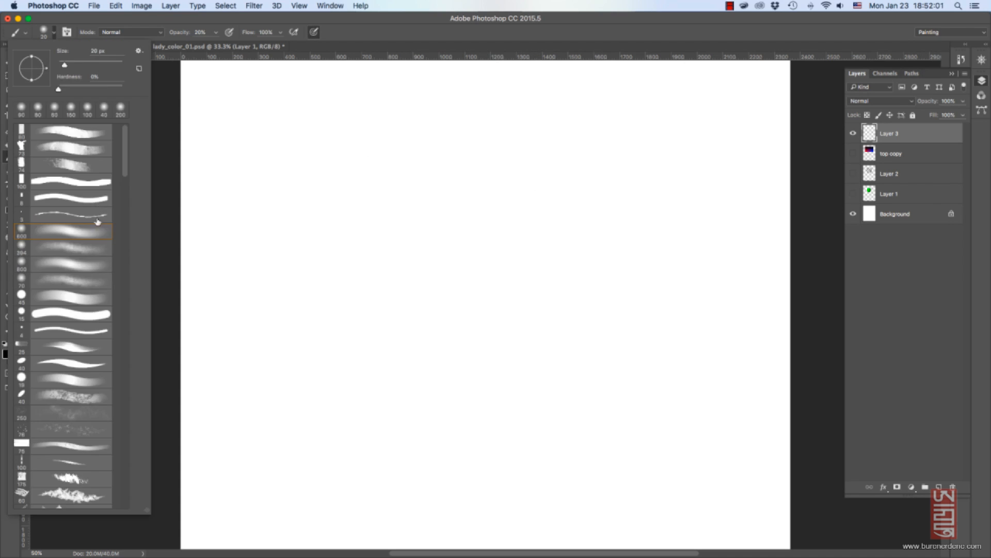
pyautogui.click(100, 314)
pyautogui.press('Return')
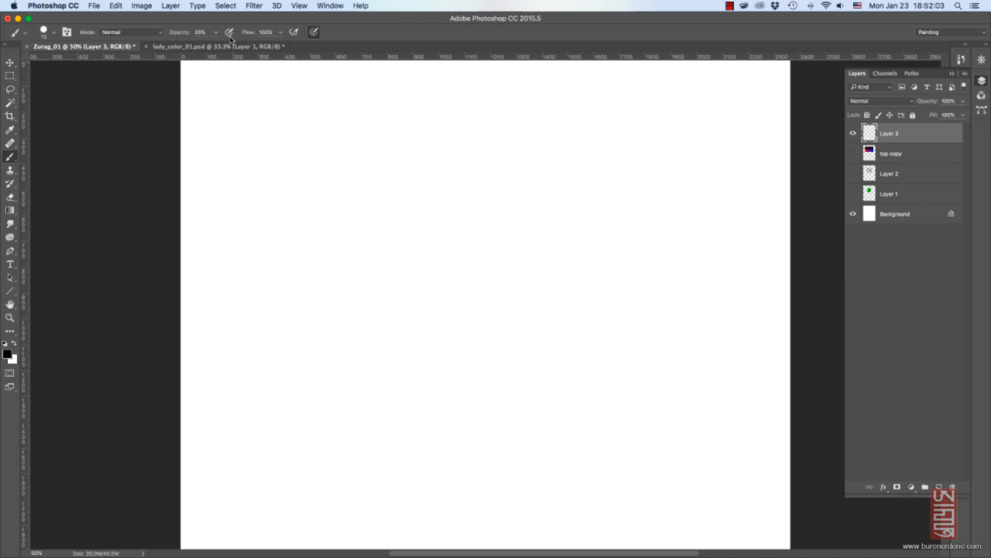
# Paint two freehand horizontal strokes on Layer 3 at 100% opacity and undo both.
pyautogui.moveTo(339, 269); pyautogui.dragTo(682, 271)
pyautogui.moveTo(347, 311); pyautogui.dragTo(702, 305)
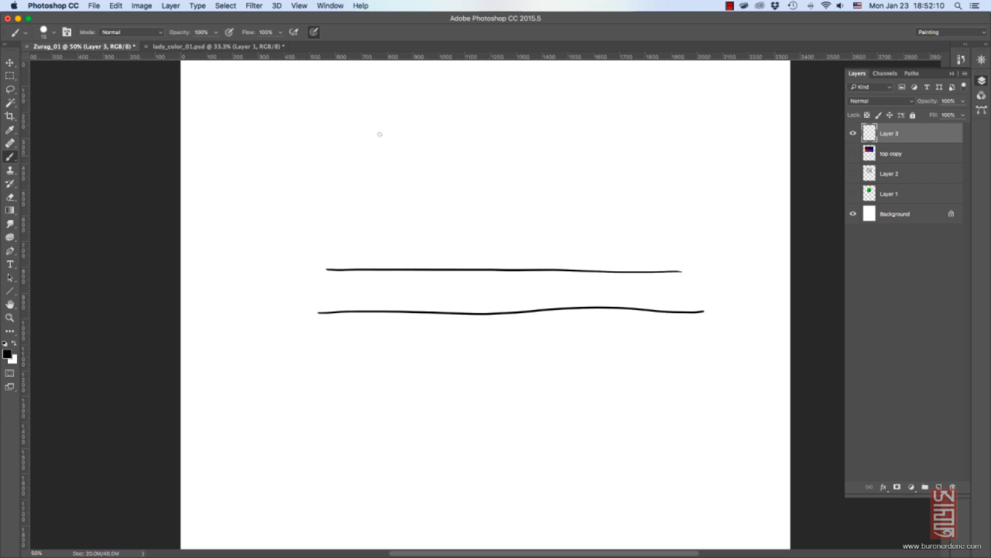
pyautogui.press('alt+super+z')
pyautogui.press('alt+super+z')
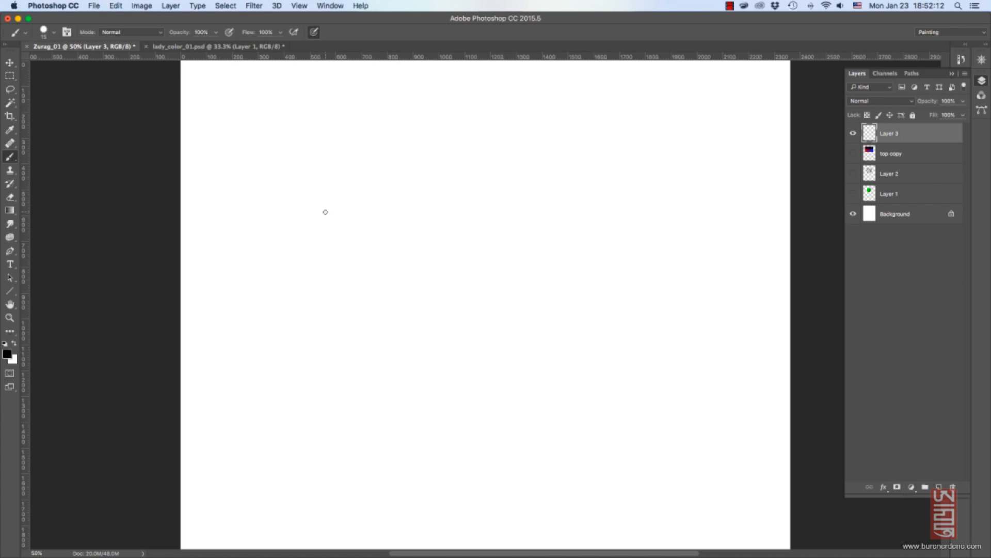
# Paint three straight horizontal black lines one below another across the middle of Layer 3.
pyautogui.moveTo(314, 208)
pyautogui.mouseDown()
pyautogui.moveTo(422, 200)
pyautogui.moveTo(660, 207)
pyautogui.mouseUp()
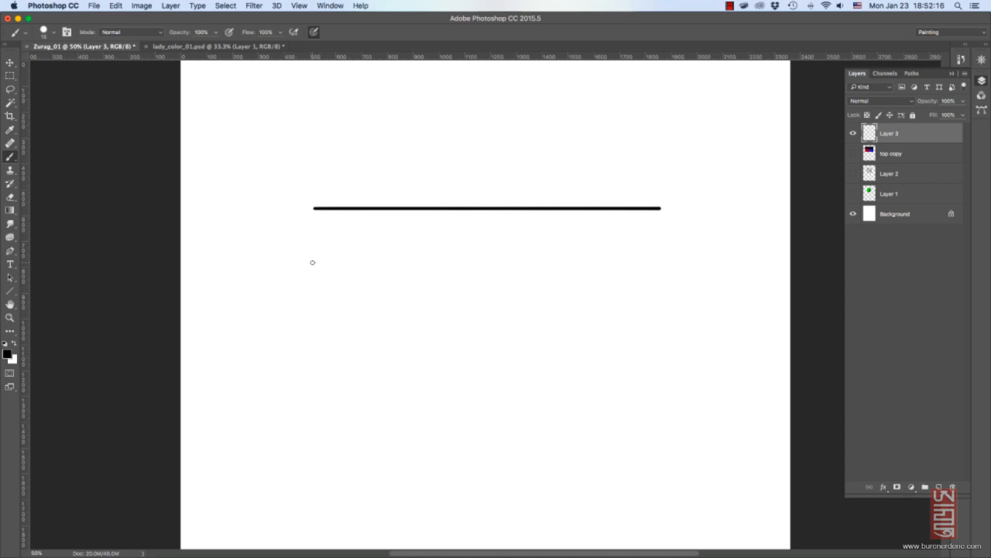
pyautogui.moveTo(318, 265); pyautogui.dragTo(666, 254)
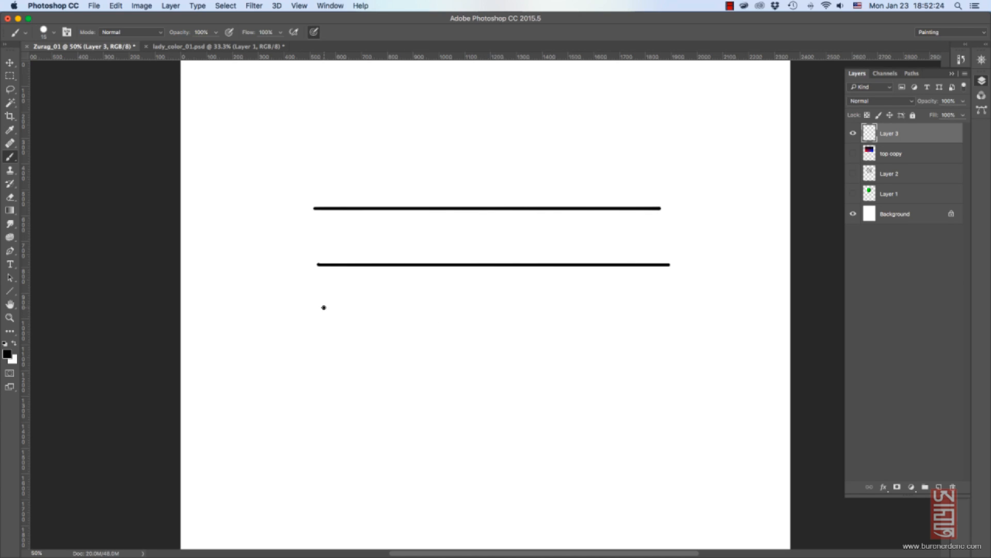
pyautogui.moveTo(323, 307); pyautogui.dragTo(645, 286)
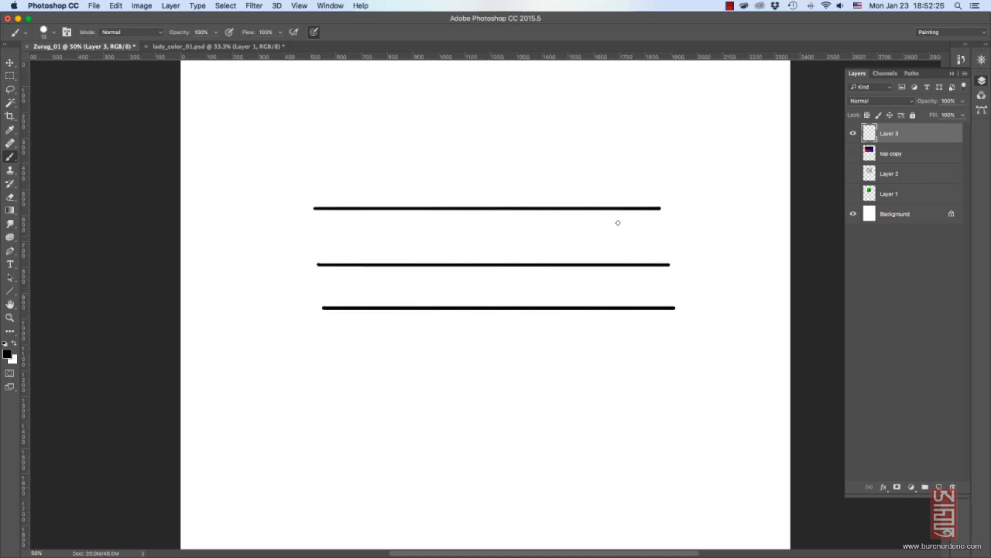
# Paint a chain of connected straight brush segments zigzagging around and across the three horizontal lines.
pyautogui.keyDown('shift'); pyautogui.click(237, 180); pyautogui.keyUp('shift')
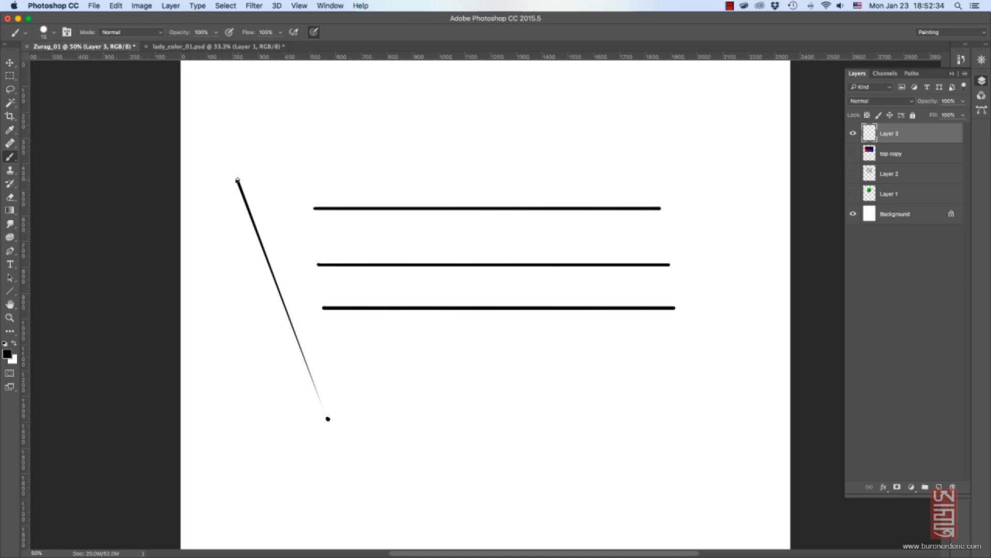
pyautogui.keyDown('shift'); pyautogui.click(376, 113); pyautogui.keyUp('shift')
pyautogui.keyDown('shift'); pyautogui.click(497, 125); pyautogui.keyUp('shift')
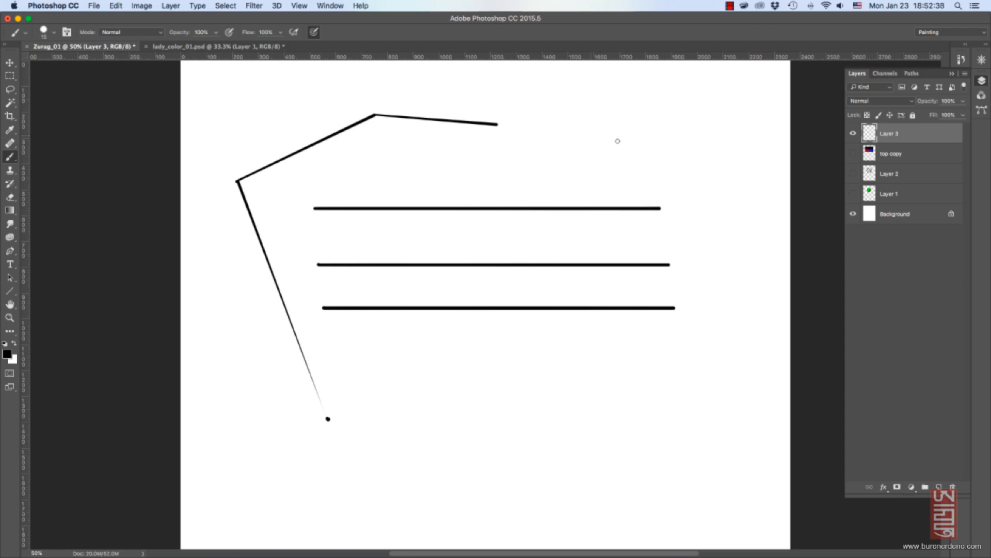
pyautogui.keyDown('shift'); pyautogui.click(639, 145); pyautogui.keyUp('shift')
pyautogui.keyDown('shift'); pyautogui.click(581, 385); pyautogui.keyUp('shift')
pyautogui.keyDown('shift'); pyautogui.click(738, 235); pyautogui.keyUp('shift')
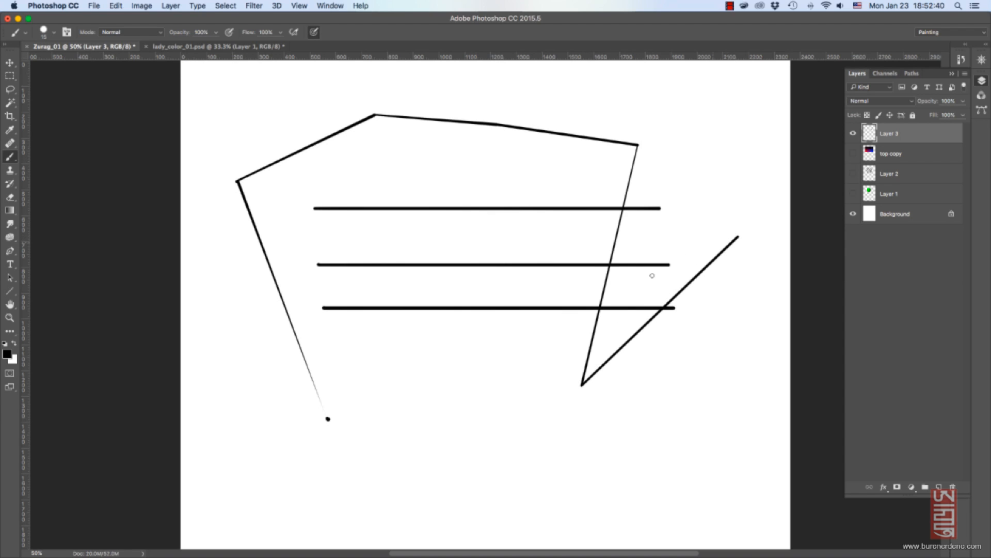
pyautogui.keyDown('shift'); pyautogui.click(465, 427); pyautogui.keyUp('shift')
pyautogui.keyDown('shift'); pyautogui.click(498, 166); pyautogui.keyUp('shift')
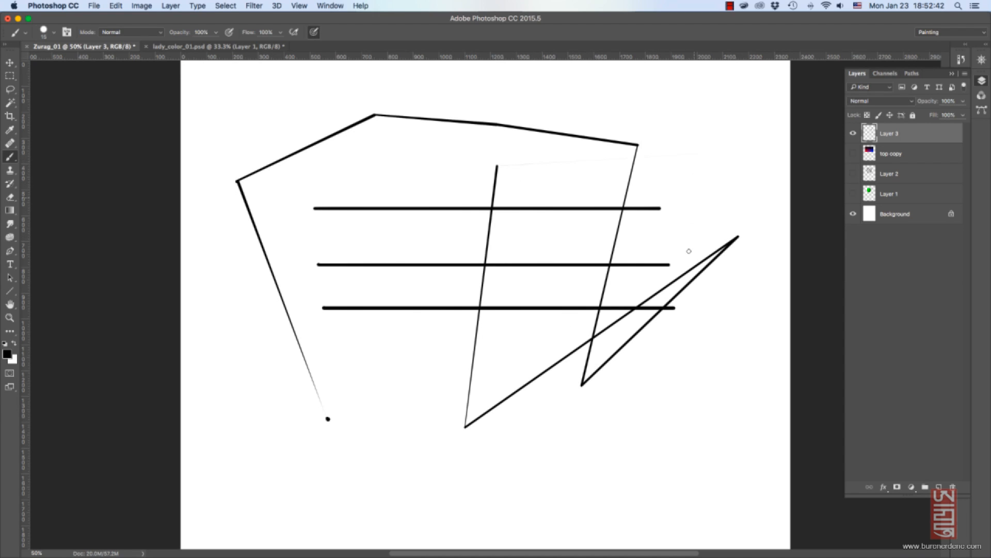
pyautogui.keyDown('shift'); pyautogui.click(699, 389); pyautogui.keyUp('shift')
pyautogui.keyDown('shift'); pyautogui.click(610, 463); pyautogui.keyUp('shift')
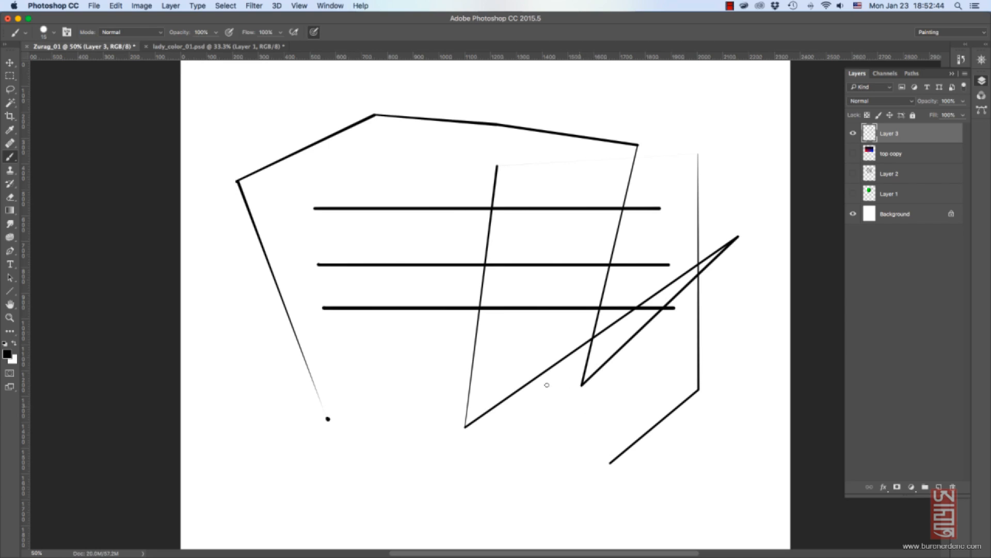
pyautogui.keyDown('shift'); pyautogui.click(390, 310); pyautogui.keyUp('shift')
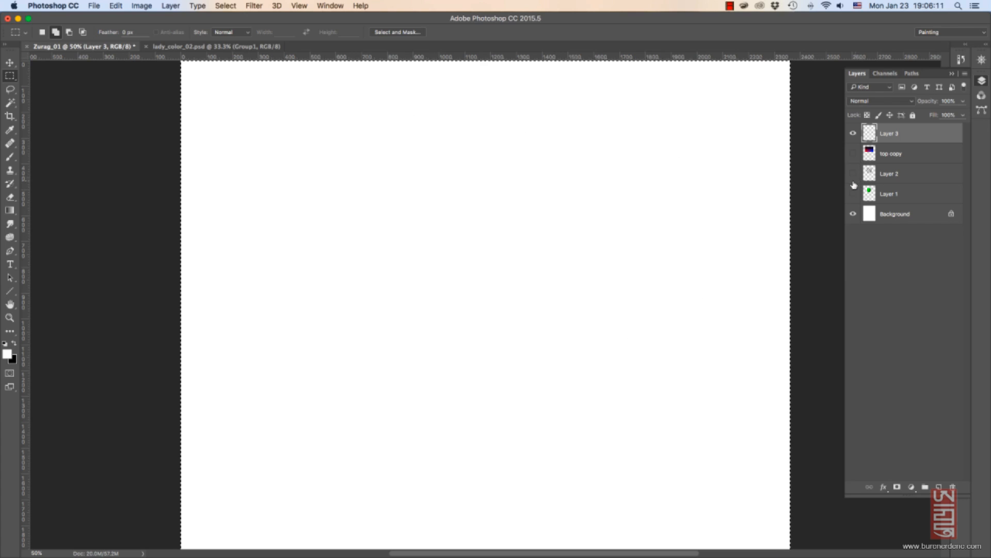
# Clear the whole-canvas selection and choose the Rectangular Marquee tool.
pyautogui.press('super+d')
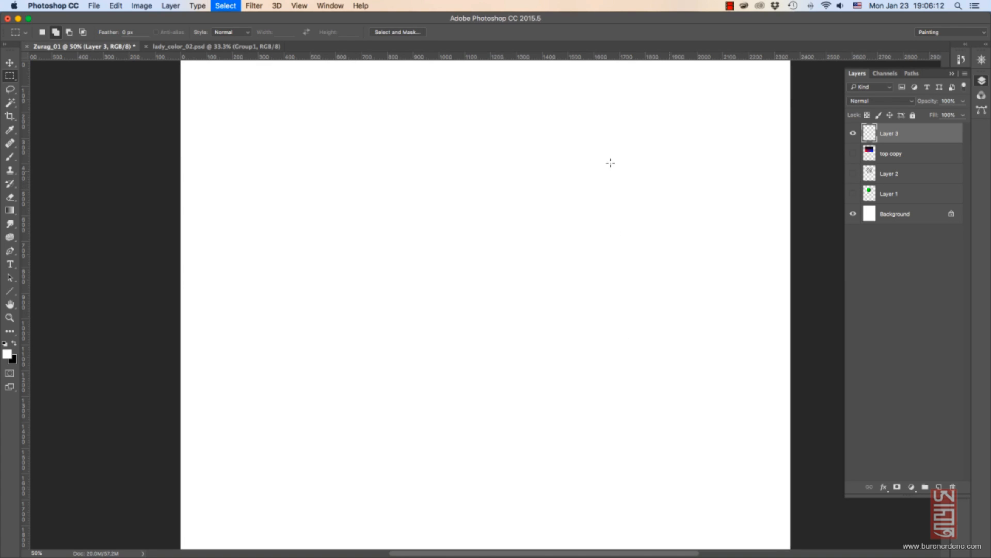
pyautogui.rightClick(10, 76)
pyautogui.click(37, 76)
# Try several rectangular marquee selections across the canvas and remove them all.
pyautogui.moveTo(376, 175)
pyautogui.mouseDown()
pyautogui.moveTo(553, 248)
pyautogui.moveTo(587, 197)
pyautogui.mouseUp()
pyautogui.moveTo(625, 144); pyautogui.dragTo(710, 226)
pyautogui.moveTo(499, 236); pyautogui.dragTo(629, 268)
pyautogui.moveTo(341, 331); pyautogui.dragTo(518, 351)
pyautogui.moveTo(416, 263); pyautogui.dragTo(478, 287)
pyautogui.press('super+alt+z')
pyautogui.press('super+alt+z')
pyautogui.press('super+alt+z')
pyautogui.press('super+alt+z')
pyautogui.press('super+alt+z')
pyautogui.moveTo(338, 133); pyautogui.dragTo(552, 291)
pyautogui.press('super+d')
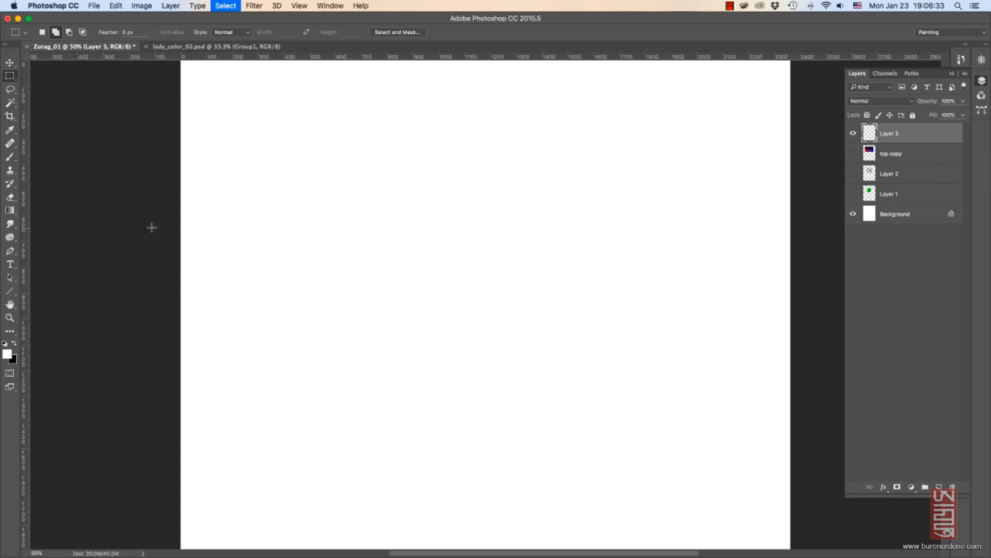
# Draw three black rectangle shapes with the Rectangle tool below the existing bars, the last about 317 by 94 px.
pyautogui.click(11, 291)
pyautogui.click(36, 290)
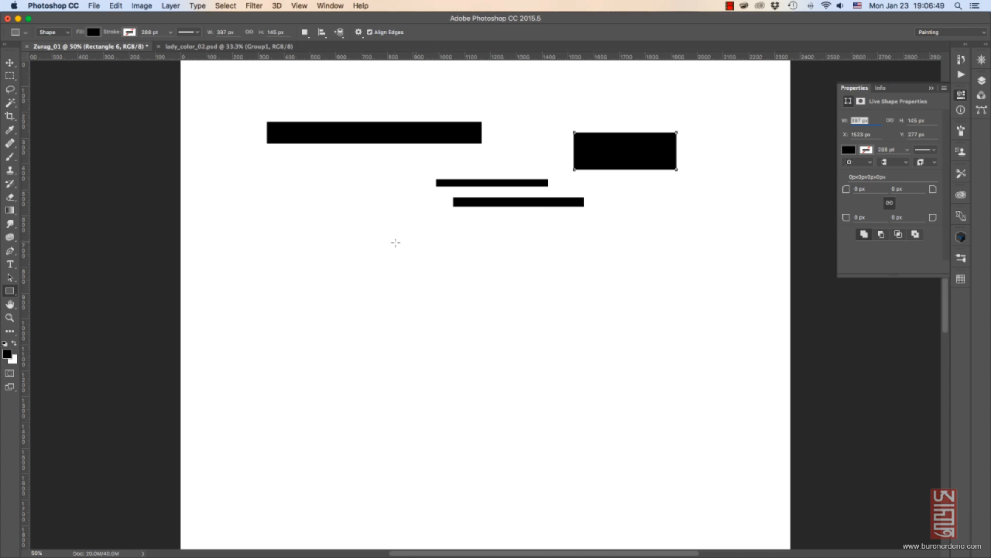
pyautogui.moveTo(396, 244); pyautogui.dragTo(454, 338)
pyautogui.moveTo(477, 269); pyautogui.dragTo(567, 289)
pyautogui.moveTo(324, 195); pyautogui.dragTo(406, 219)
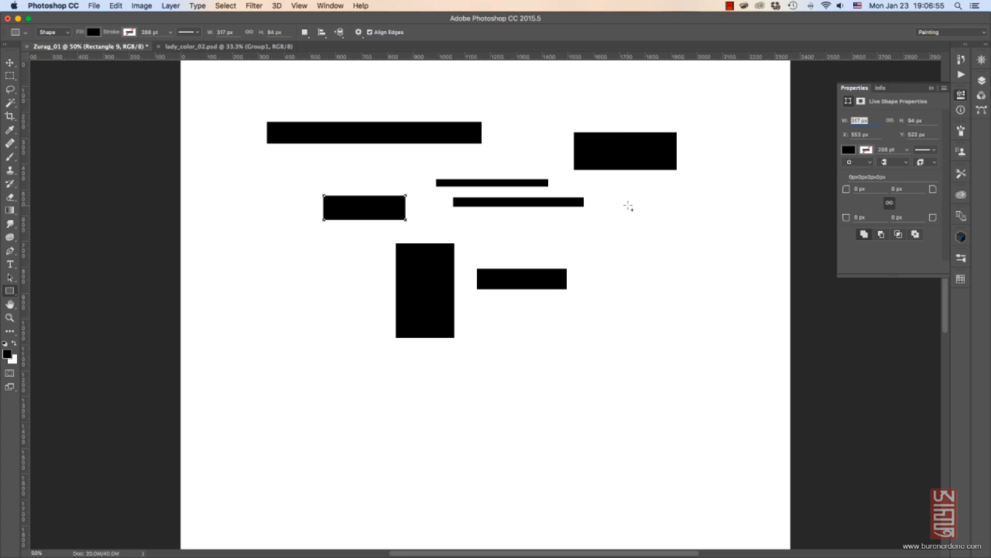
# Draw five black squares among the rectangles with the Rectangle tool, the first about 345 px and the last about 264 px wide.
pyautogui.moveTo(627, 202); pyautogui.dragTo(736, 310)
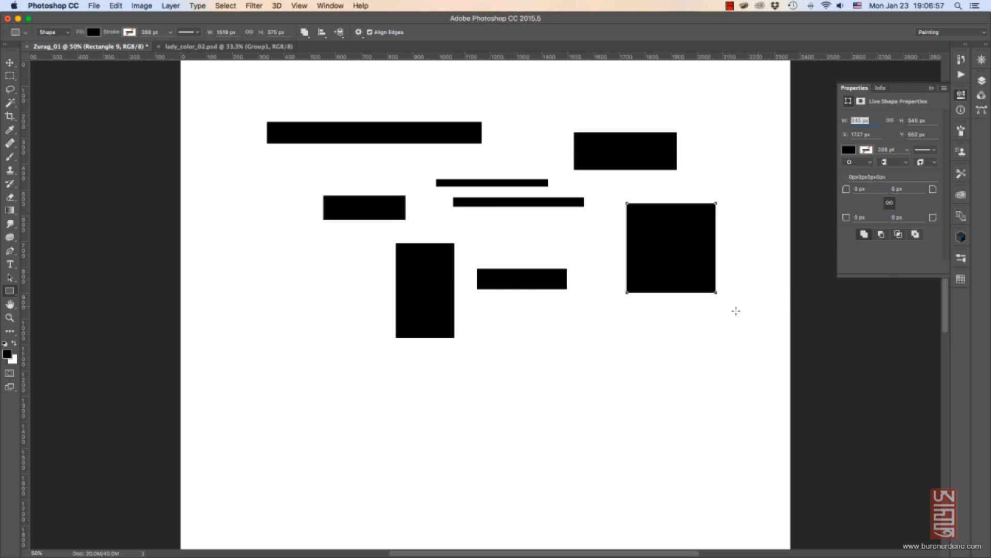
pyautogui.moveTo(545, 326); pyautogui.dragTo(671, 413)
pyautogui.moveTo(280, 267); pyautogui.dragTo(360, 348)
pyautogui.moveTo(222, 169)
pyautogui.mouseDown()
pyautogui.moveTo(297, 233)
pyautogui.moveTo(288, 233)
pyautogui.mouseUp()
pyautogui.moveTo(403, 171); pyautogui.dragTo(498, 244)
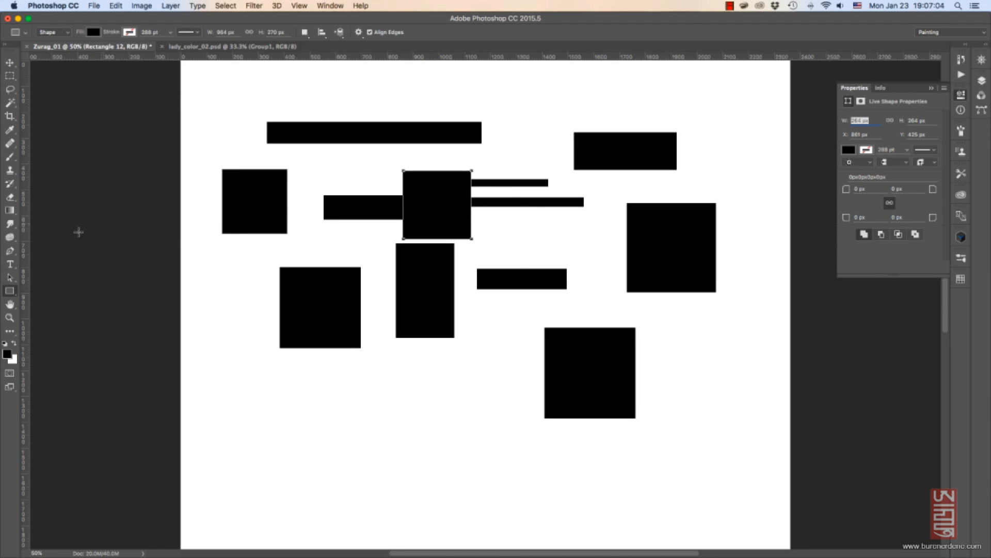
# Draw a diagonal line and several horizontal lines among the shapes with the Line tool at 80 px weight.
pyautogui.moveTo(15, 291); pyautogui.dragTo(49, 331)
pyautogui.moveTo(310, 455); pyautogui.dragTo(509, 359)
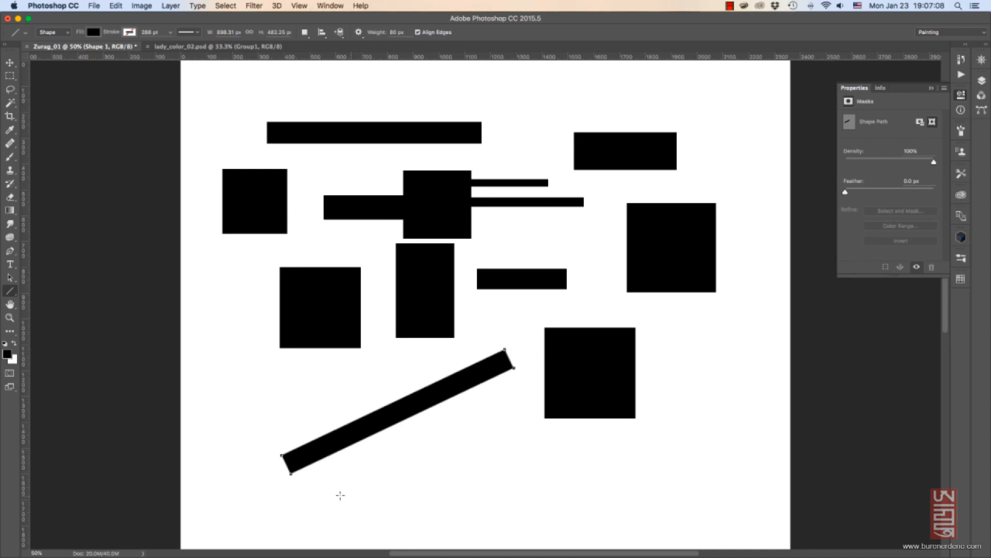
pyautogui.moveTo(331, 490); pyautogui.dragTo(734, 492)
pyautogui.moveTo(468, 449); pyautogui.dragTo(705, 450)
pyautogui.moveTo(654, 356); pyautogui.dragTo(736, 356)
pyautogui.moveTo(496, 309); pyautogui.dragTo(734, 309)
pyautogui.moveTo(498, 232); pyautogui.dragTo(532, 235)
pyautogui.moveTo(531, 235); pyautogui.dragTo(602, 232)
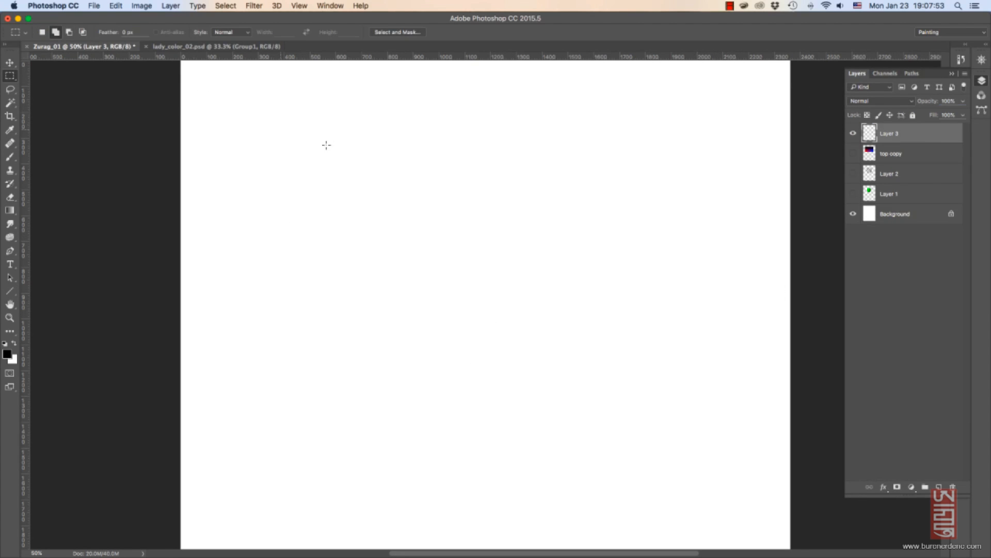
# Select a square area in the canvas's upper middle and outline it with a 5 px black stroke.
pyautogui.moveTo(344, 138); pyautogui.dragTo(508, 295)
pyautogui.click(142, 6)
pyautogui.moveTo(116, 6)
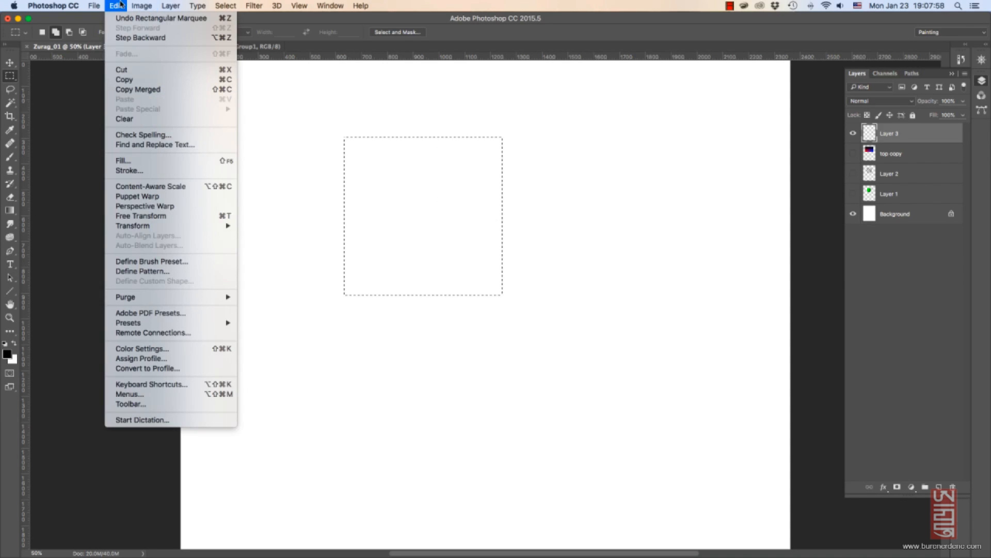
pyautogui.click(164, 170)
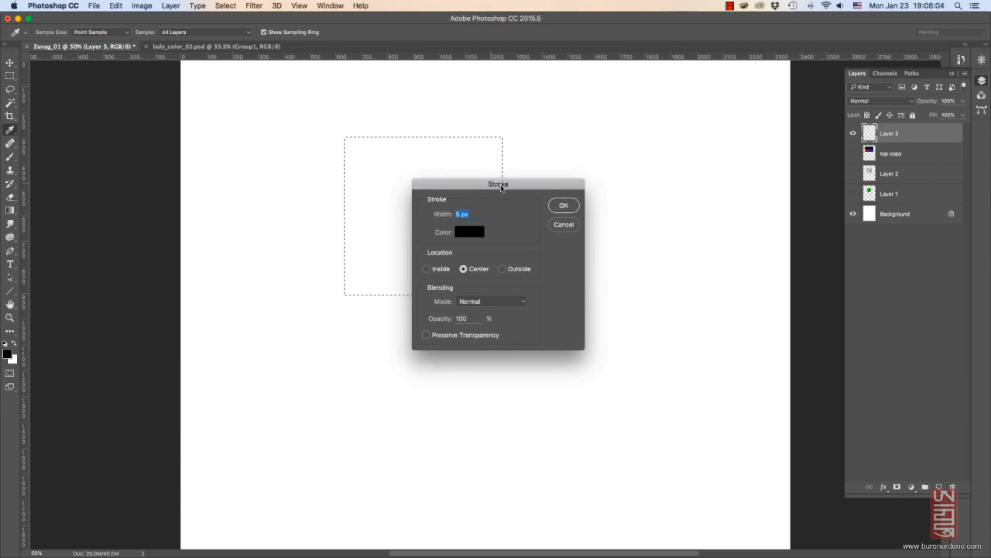
pyautogui.moveTo(497, 188); pyautogui.dragTo(578, 199)
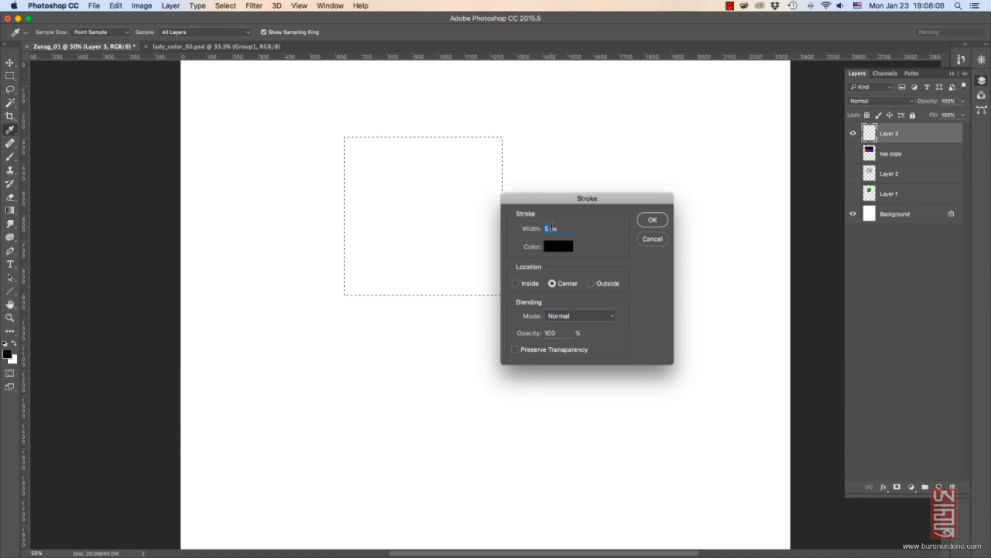
pyautogui.click(653, 219)
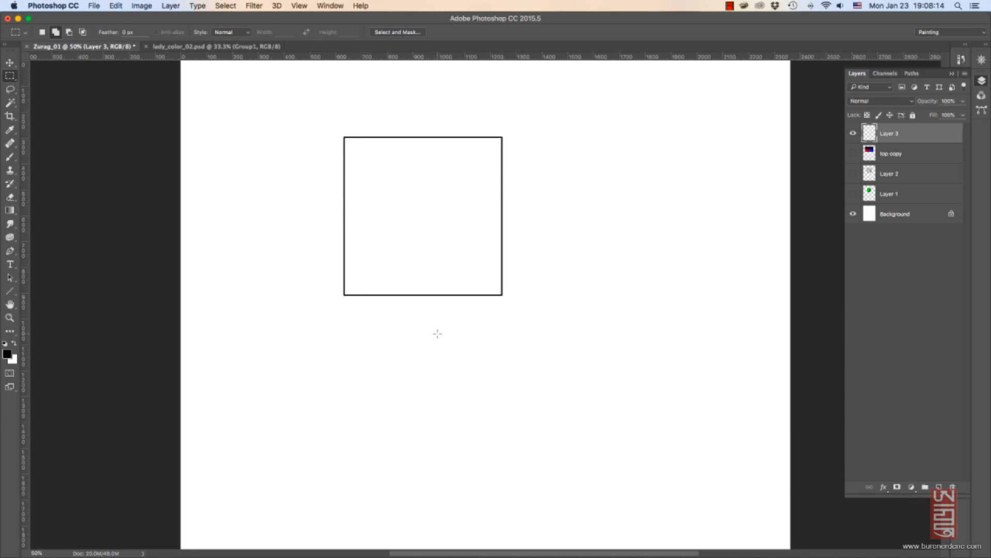
# Select a wide rectangle below the square, outline it with a 25 px black stroke set to Outside, and deselect.
pyautogui.moveTo(437, 333); pyautogui.dragTo(642, 388)
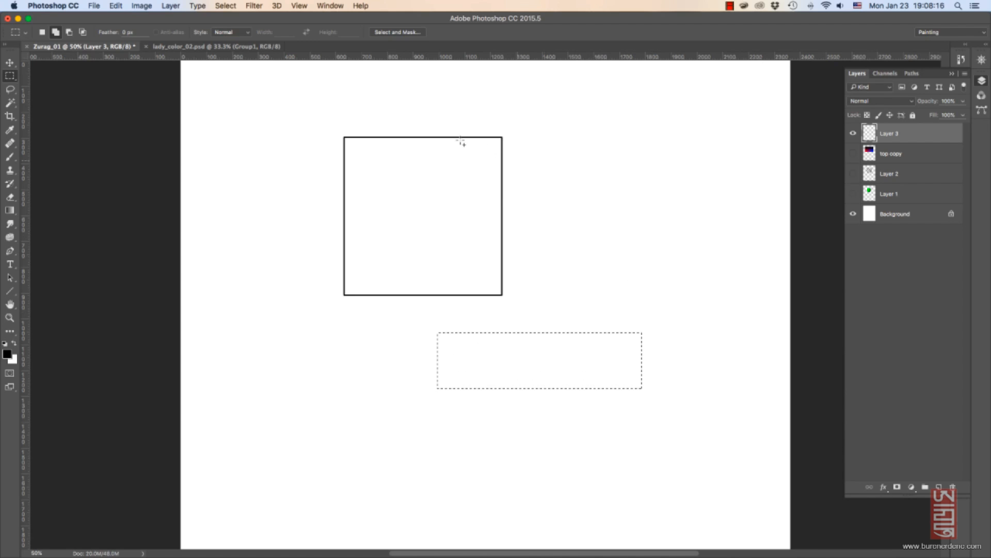
pyautogui.click(116, 6)
pyautogui.click(131, 171)
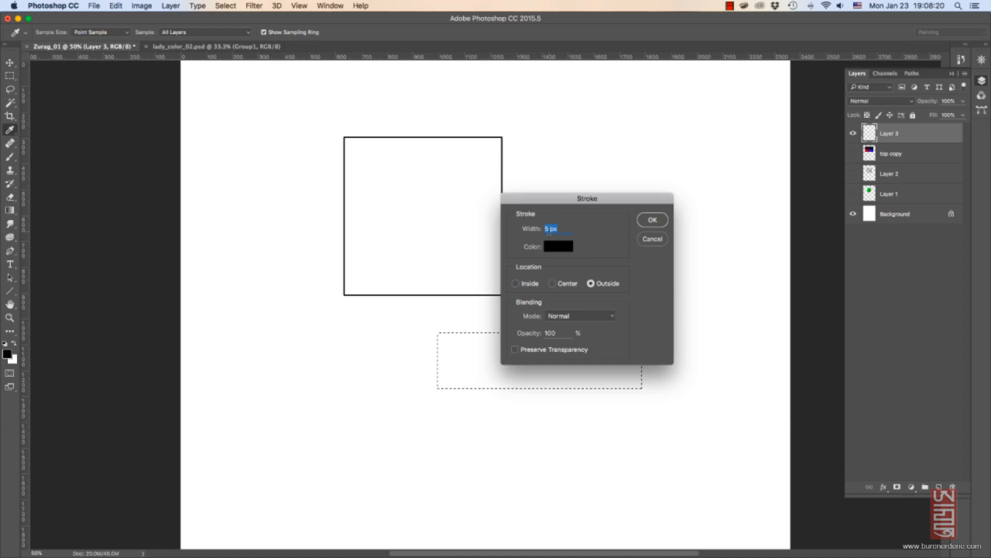
pyautogui.write('25')
pyautogui.press('Return')
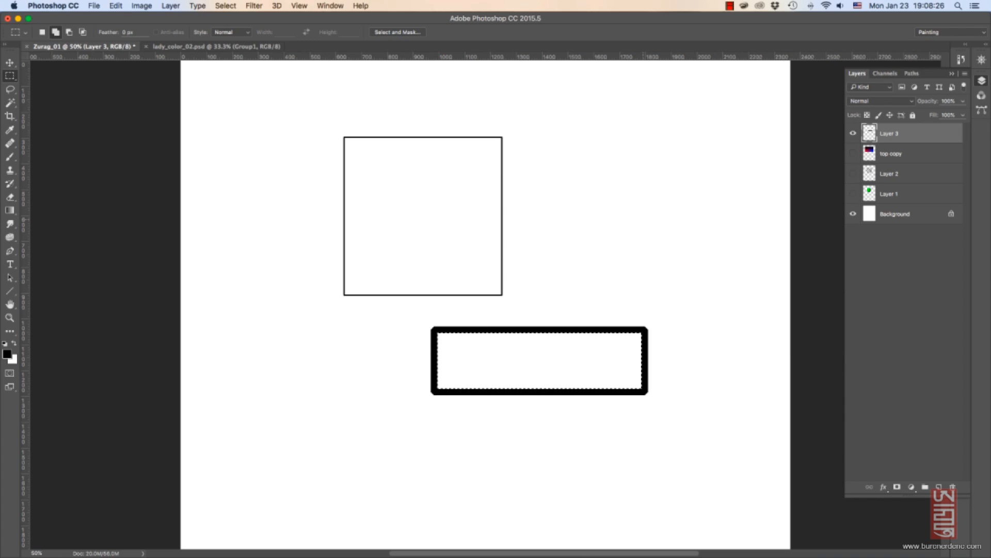
pyautogui.press('super+d')
# Select a small upright rectangle beside the square, outline it with a 40 px black stroke set to Inside, and deselect.
pyautogui.moveTo(565, 146); pyautogui.dragTo(655, 241)
pyautogui.press('super+d')
pyautogui.click(115, 5)
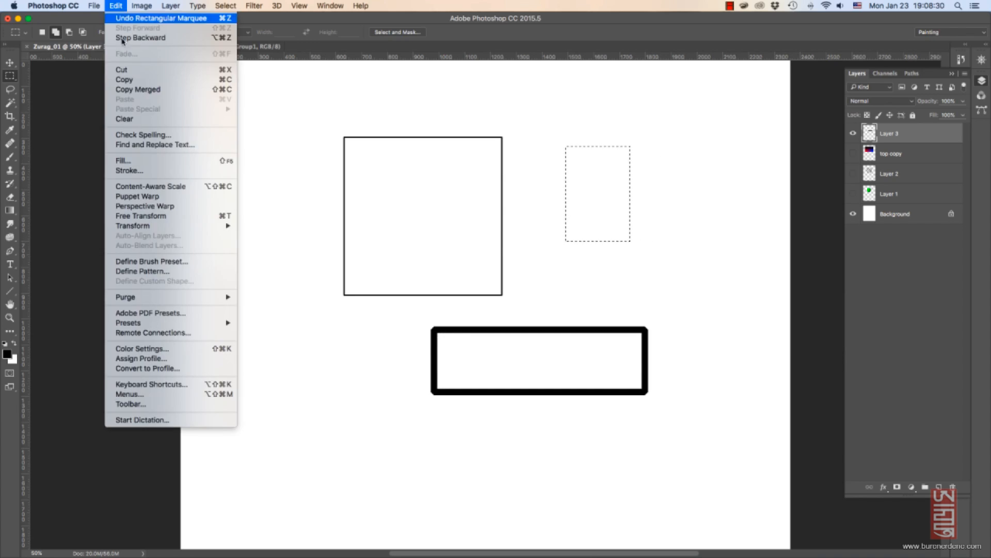
pyautogui.click(134, 172)
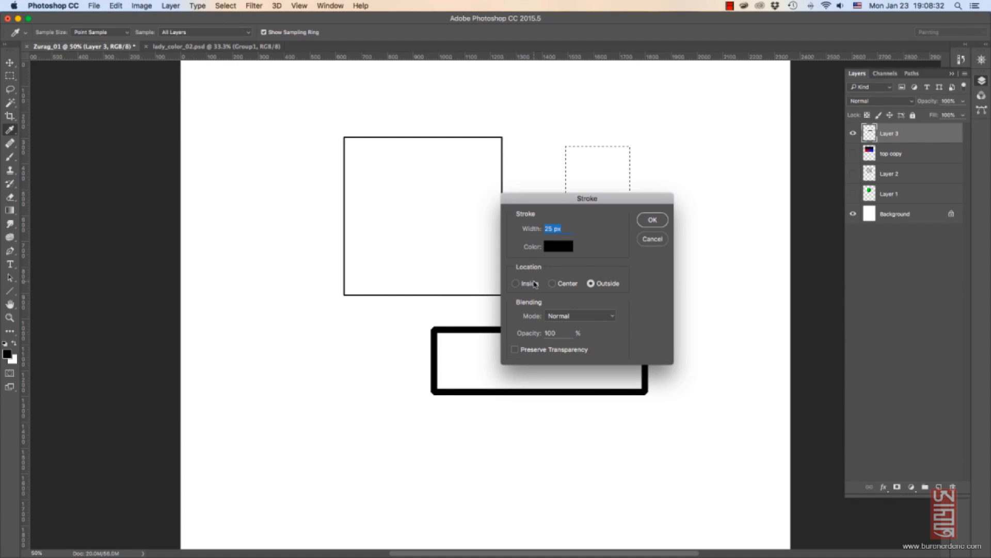
pyautogui.click(535, 284)
pyautogui.click(553, 229)
pyautogui.write('40')
pyautogui.press('Return')
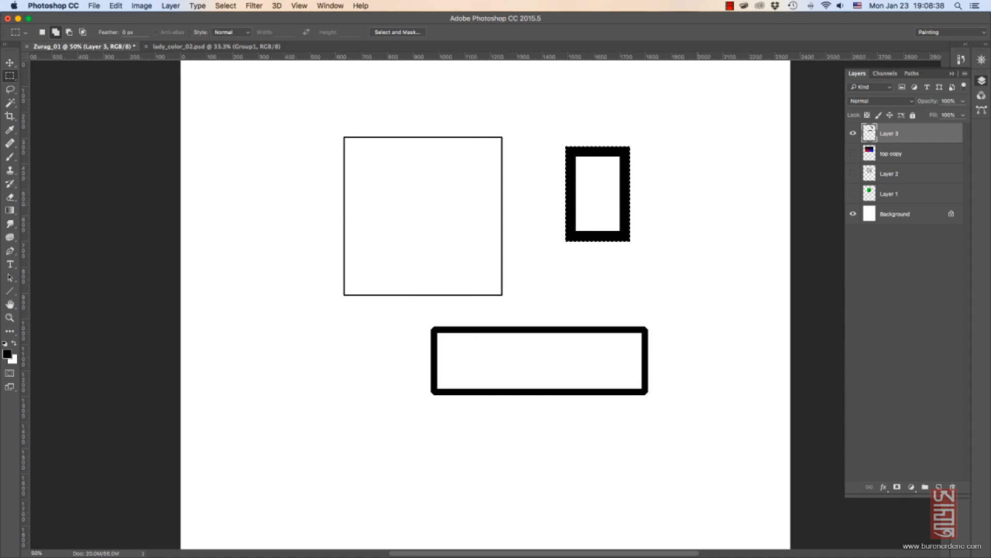
pyautogui.press('super+d')
# Lasso a tall curvy shape to the left of the square, outline it with a 40 px inside black stroke, and deselect.
pyautogui.press('l')
pyautogui.moveTo(257, 189)
pyautogui.mouseDown()
pyautogui.moveTo(343, 405)
pyautogui.moveTo(311, 204)
pyautogui.moveTo(237, 109)
pyautogui.mouseUp()
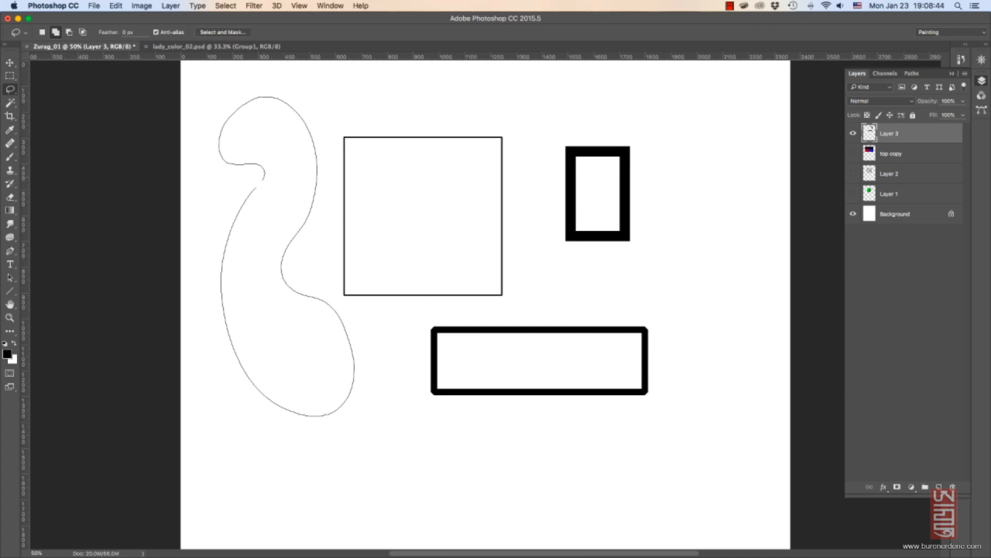
pyautogui.moveTo(264, 178); pyautogui.dragTo(258, 187)
pyautogui.click(115, 6)
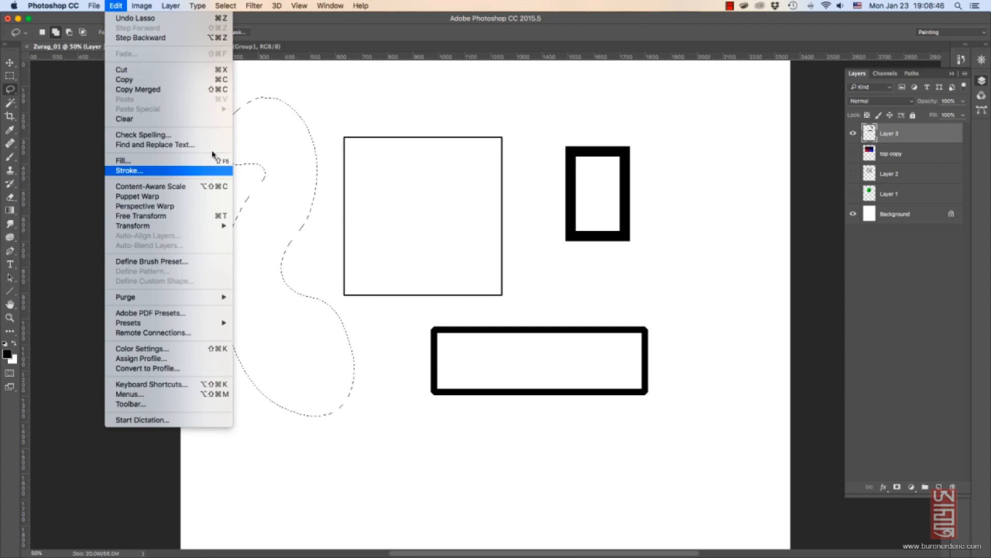
pyautogui.click(213, 170)
pyautogui.click(651, 221)
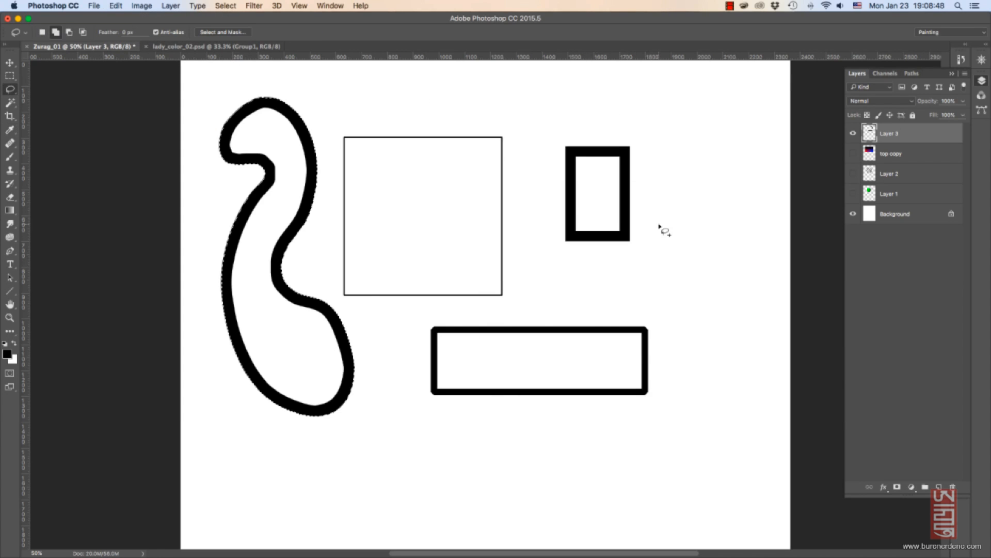
pyautogui.press('super+d')
# Lasso a freehand shape beside the small upright rectangle and outline it with a 25 px black centered stroke at 50% opacity.
pyautogui.moveTo(695, 236)
pyautogui.mouseDown()
pyautogui.moveTo(697, 273)
pyautogui.moveTo(721, 195)
pyautogui.mouseUp()
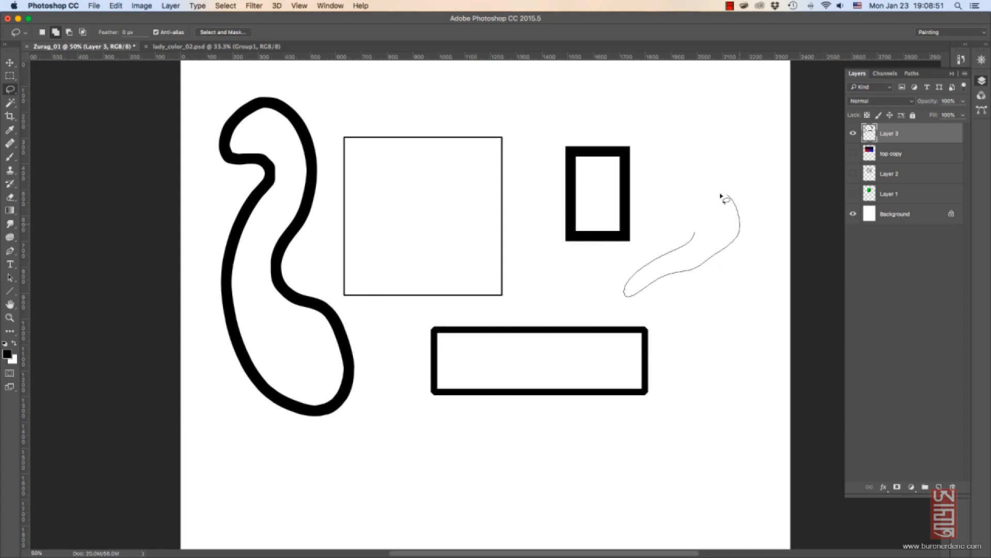
pyautogui.click(115, 5)
pyautogui.click(124, 170)
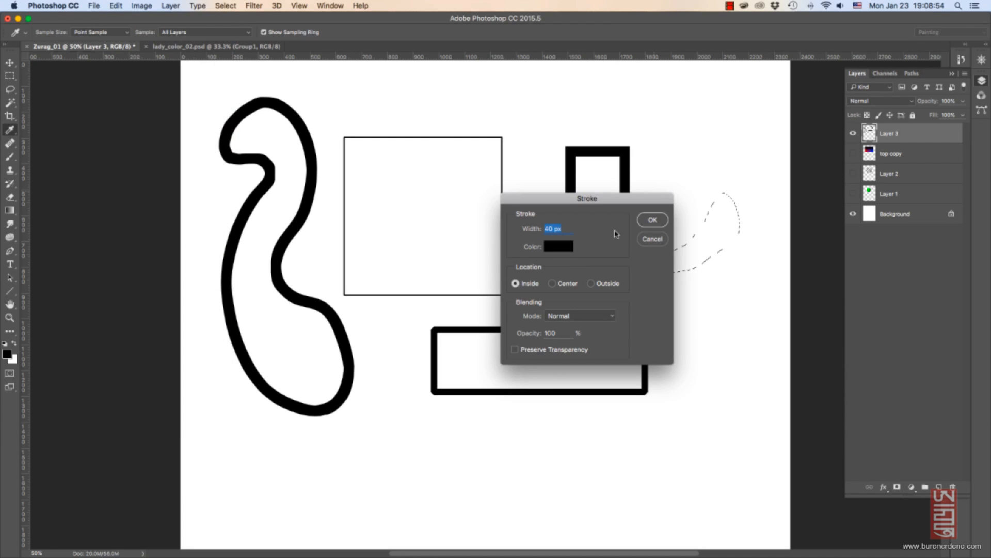
pyautogui.click(553, 284)
pyautogui.click(551, 229)
pyautogui.write('25')
pyautogui.moveTo(561, 333); pyautogui.dragTo(530, 333)
pyautogui.write('50')
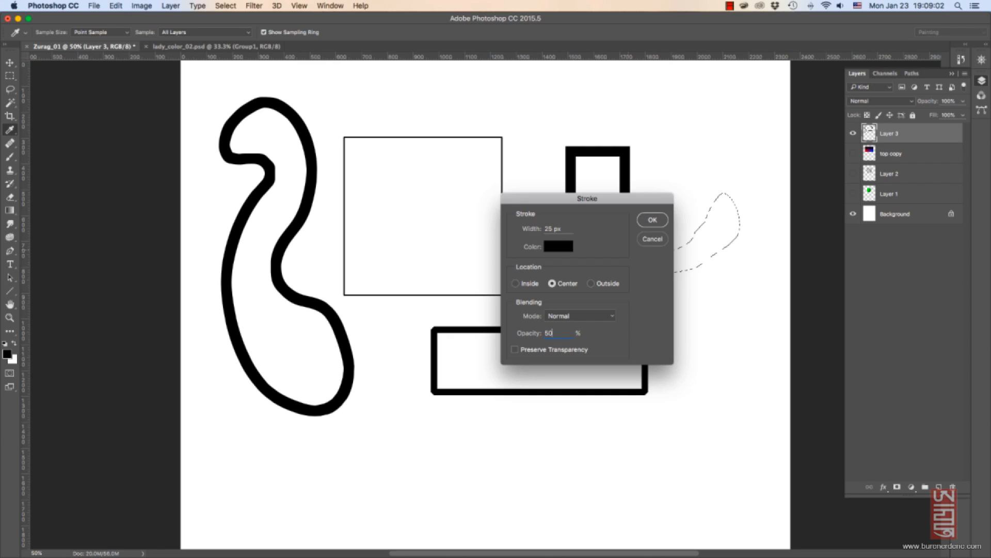
pyautogui.press('Return')
pyautogui.press('l')
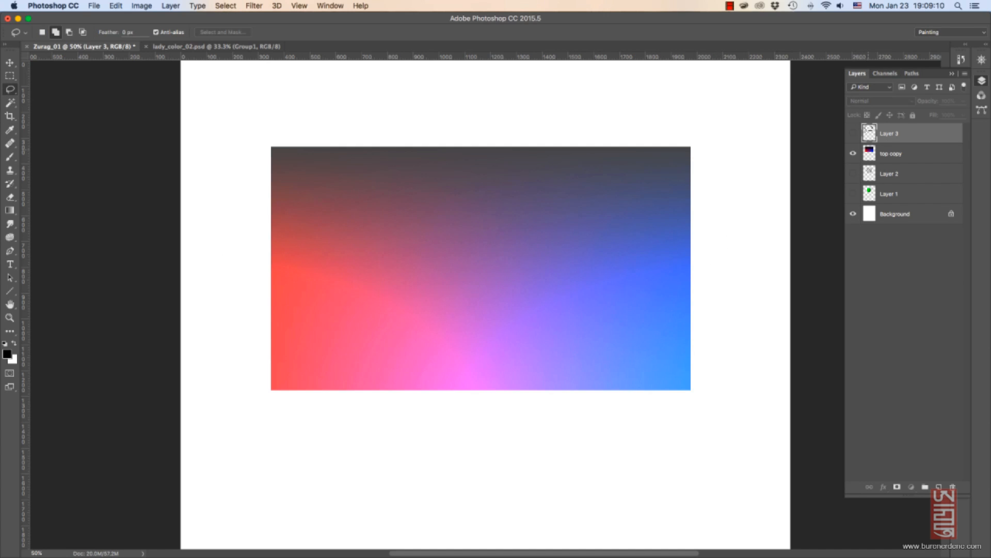
# Try Magic Wand selections across the dark, blue and purple areas of the top copy layer's gradient, and deselect.
pyautogui.click(868, 153)
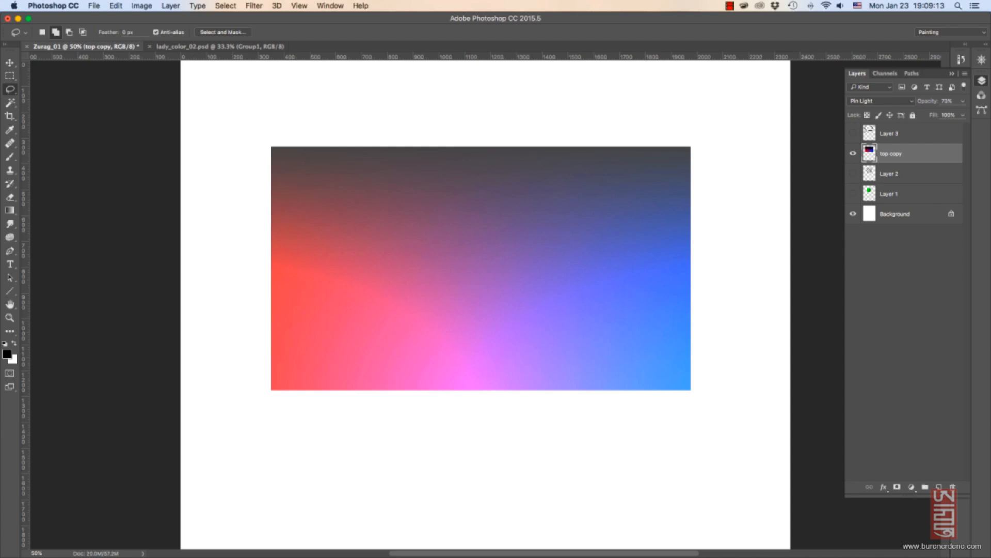
pyautogui.press('w')
pyautogui.click(626, 199)
pyautogui.click(630, 274)
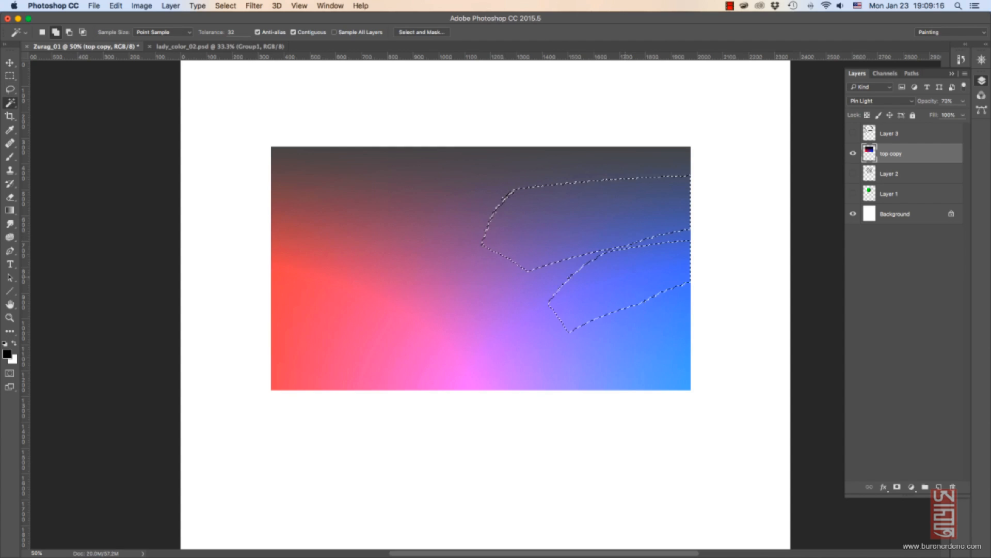
pyautogui.click(604, 323)
pyautogui.click(522, 290)
pyautogui.click(457, 265)
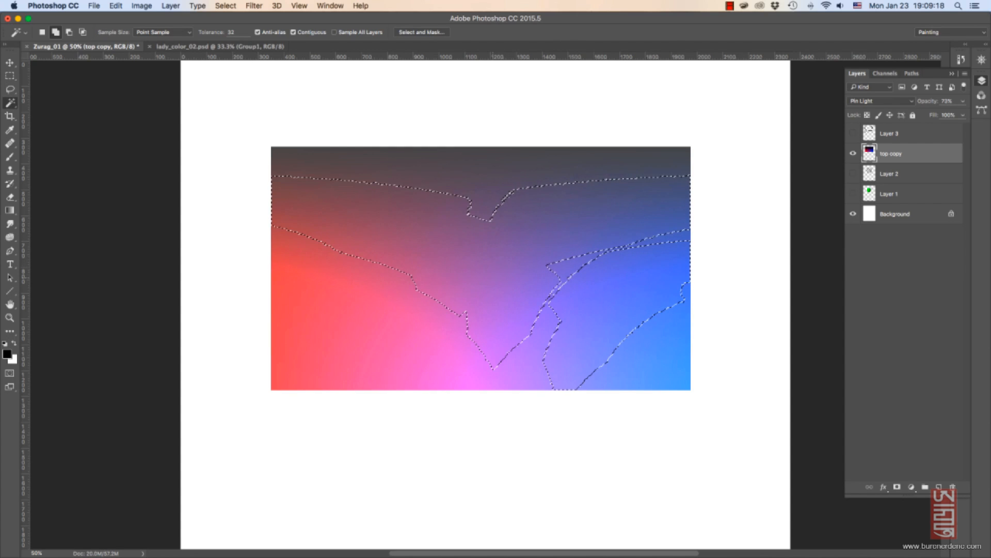
pyautogui.press('super+d')
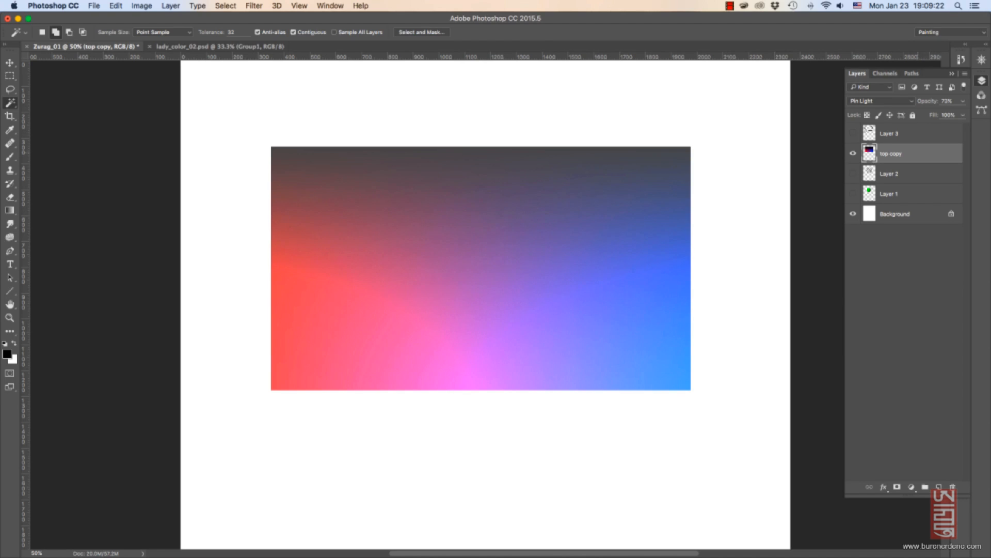
# Load the top copy layer's outline as a selection, stroke it 25 px black, centered, at 50% opacity, and deselect.
pyautogui.press('alt+super+a')
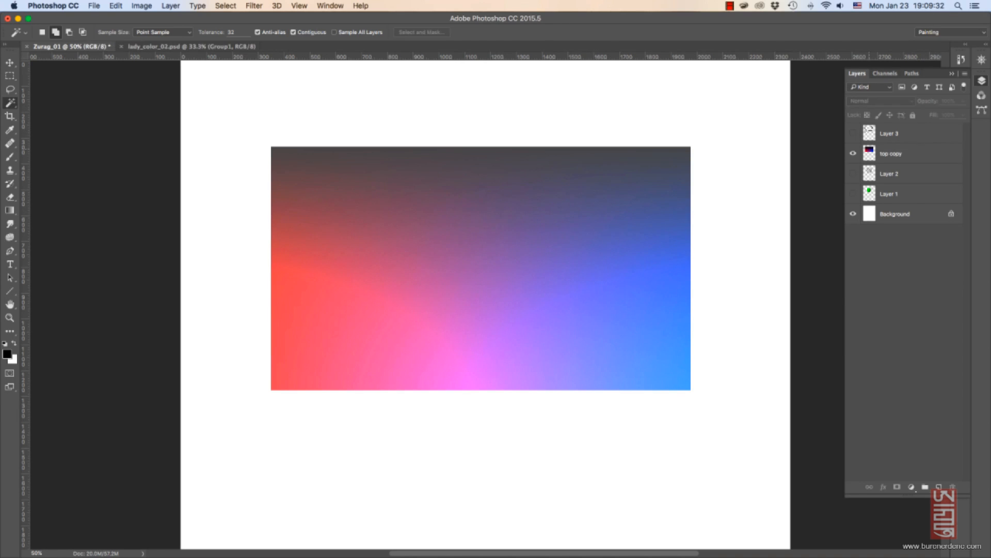
pyautogui.keyDown('super'); pyautogui.click(870, 151); pyautogui.keyUp('super')
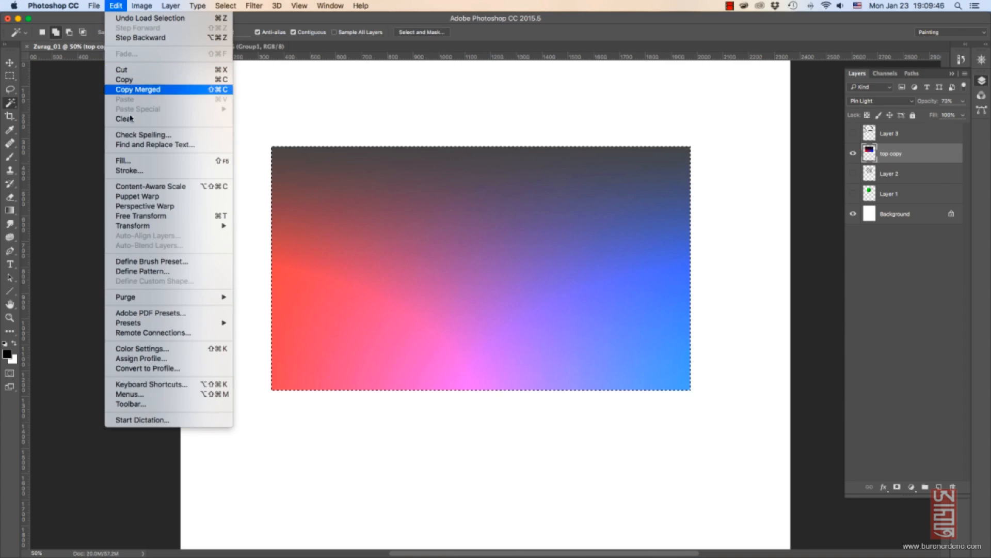
pyautogui.click(130, 170)
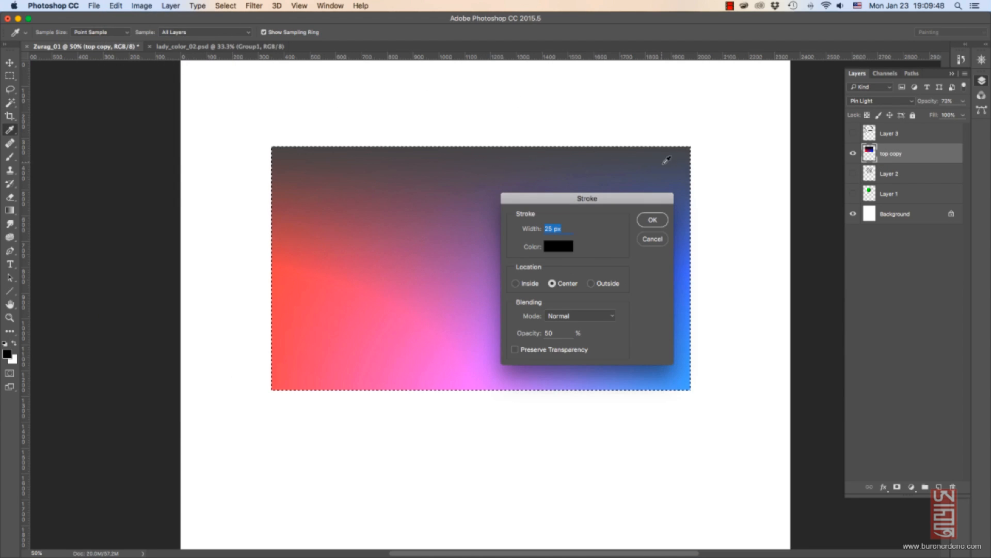
pyautogui.click(653, 220)
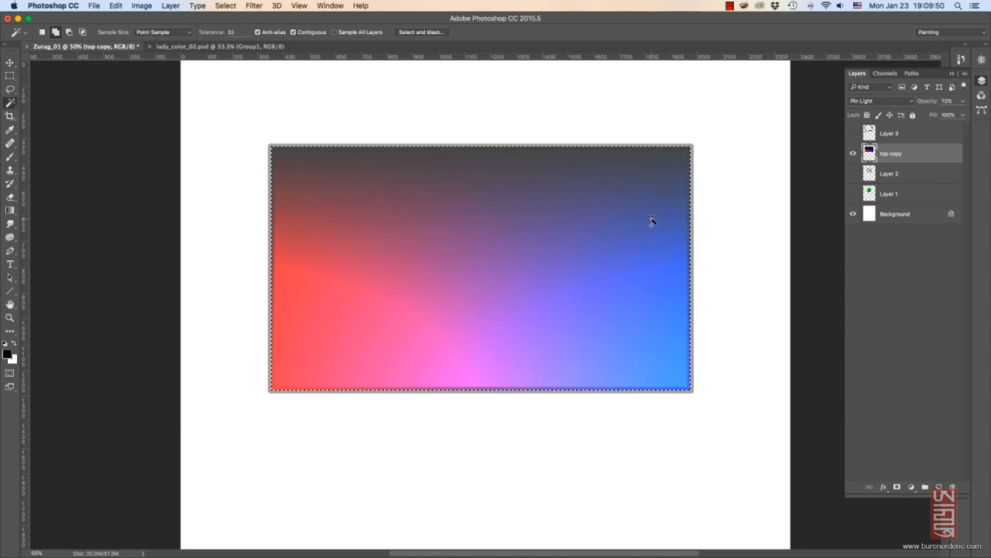
pyautogui.hotkey('ctrl', 'd')
# Examine the semi-transparent stroke at the gradient rectangle's upper corner, inside and outside its edge.
pyautogui.press('z')
pyautogui.click(695, 187)
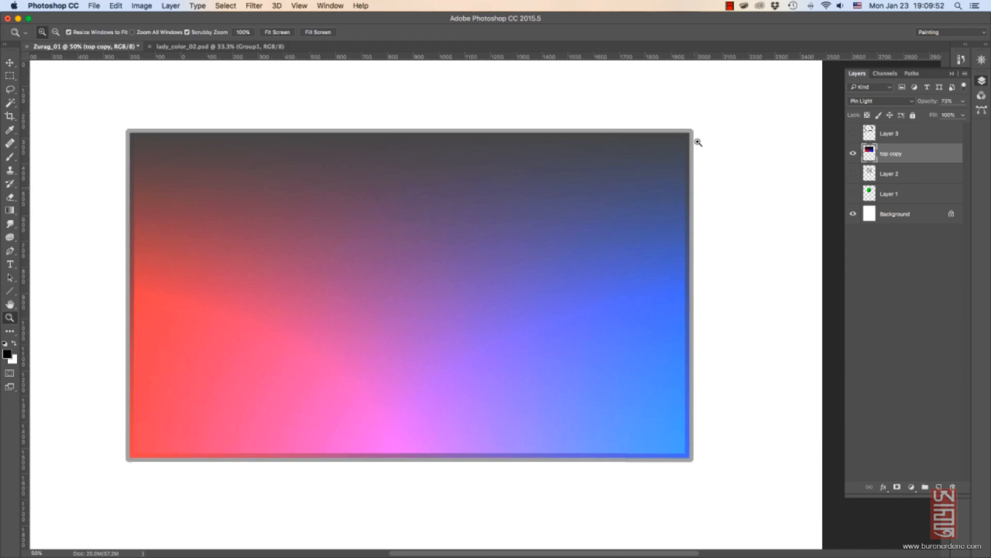
pyautogui.click(698, 142)
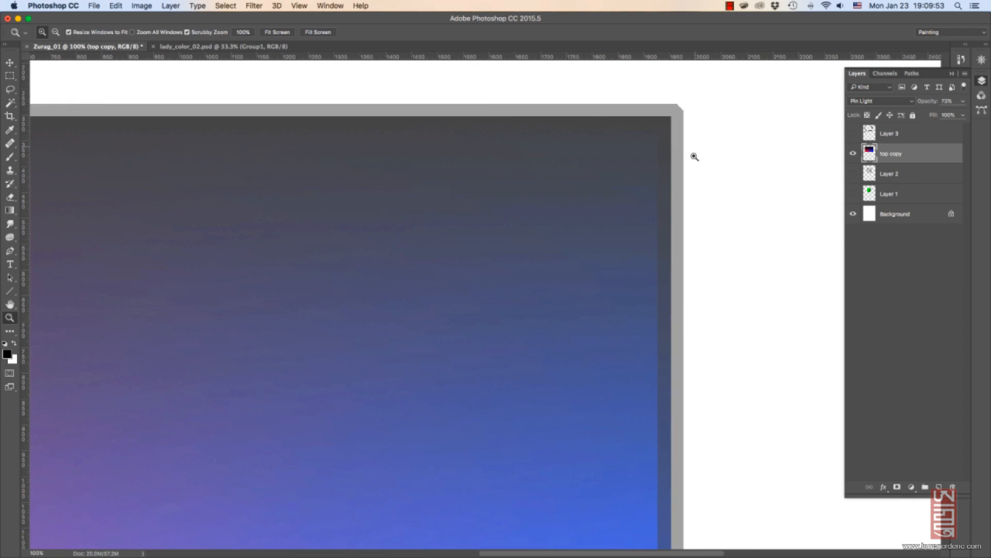
pyautogui.keyDown('alt'); pyautogui.click(662, 197); pyautogui.keyUp('alt')
pyautogui.keyDown('alt'); pyautogui.click(662, 197); pyautogui.keyUp('alt')
pyautogui.keyDown('alt'); pyautogui.click(663, 198); pyautogui.keyUp('alt')
pyautogui.press('h')
pyautogui.moveTo(633, 233); pyautogui.dragTo(635, 206)
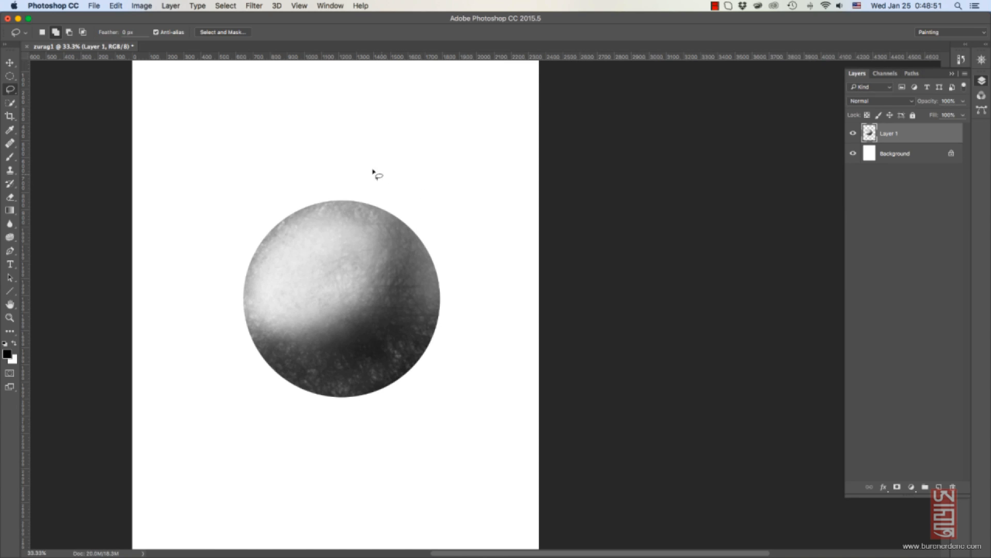
# Lasso the sphere's upper part, paste a copy of it on a new layer, and move the copy up over its original place.
pyautogui.moveTo(381, 173)
pyautogui.mouseDown()
pyautogui.moveTo(266, 197)
pyautogui.moveTo(263, 223)
pyautogui.moveTo(307, 291)
pyautogui.moveTo(346, 303)
pyautogui.moveTo(387, 284)
pyautogui.moveTo(410, 186)
pyautogui.moveTo(385, 171)
pyautogui.mouseUp()
pyautogui.press('super+c')
pyautogui.press('super+d')
pyautogui.press('super+v')
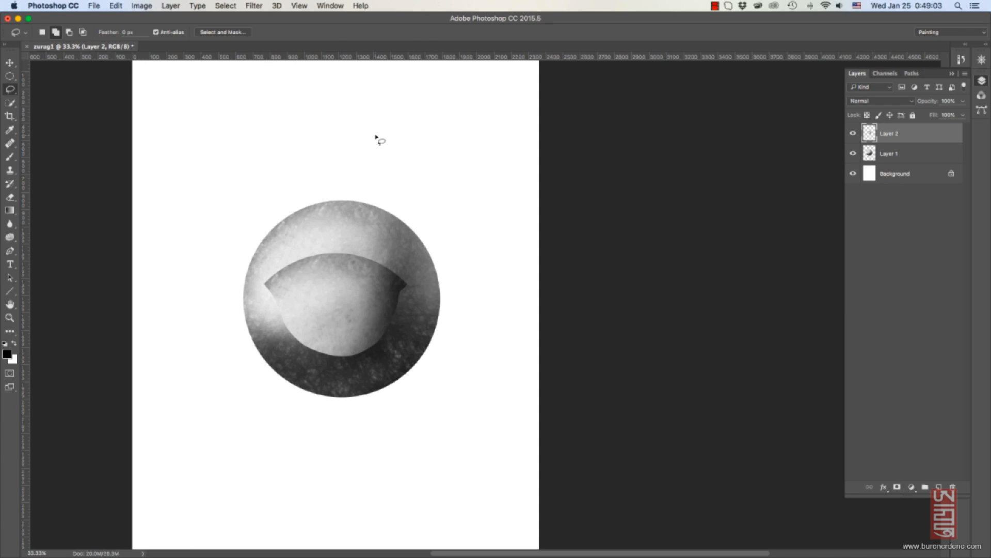
pyautogui.press('v')
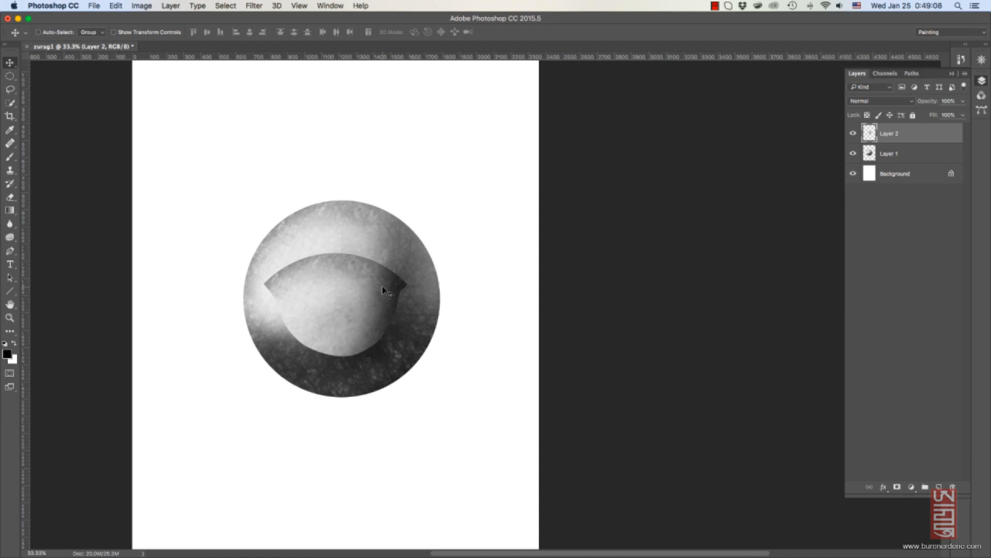
pyautogui.moveTo(383, 285); pyautogui.dragTo(393, 226)
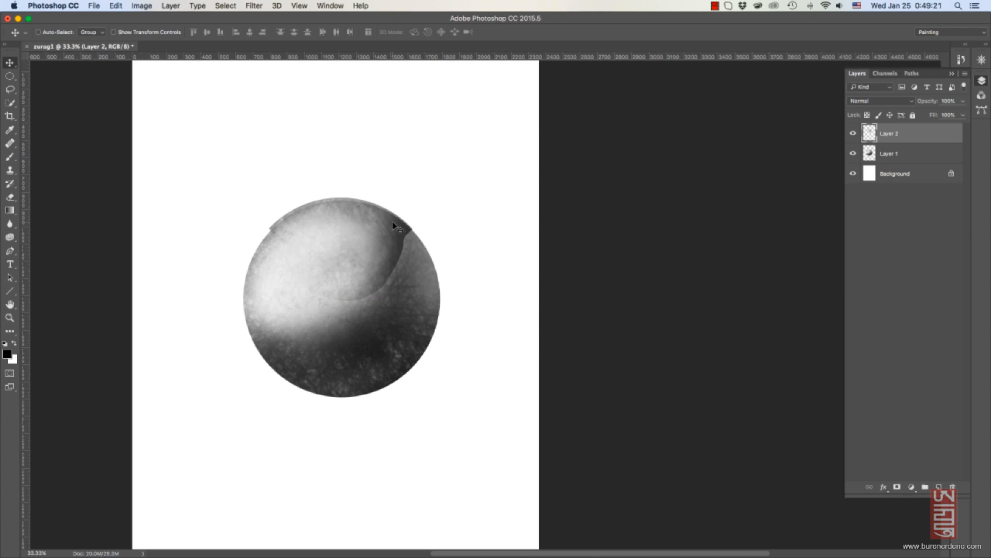
# Undo the copy's move, the paste and the deselection to restore the lasso selection on the sphere.
pyautogui.press('super+alt+z')
pyautogui.press('super+alt+z')
pyautogui.press('super+alt+z')
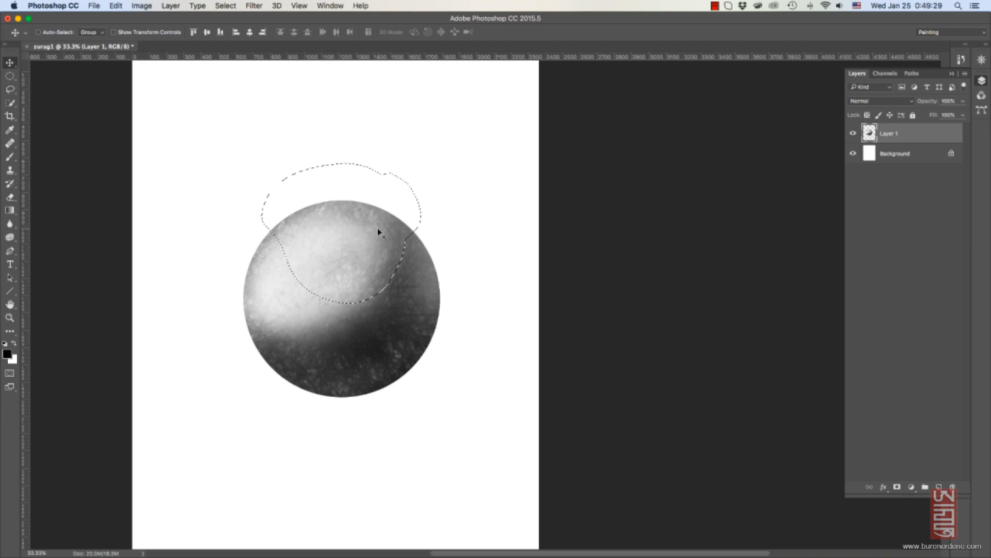
# Duplicate the selected part of the sphere in place onto a new layer with Layer Via Copy.
pyautogui.press('l')
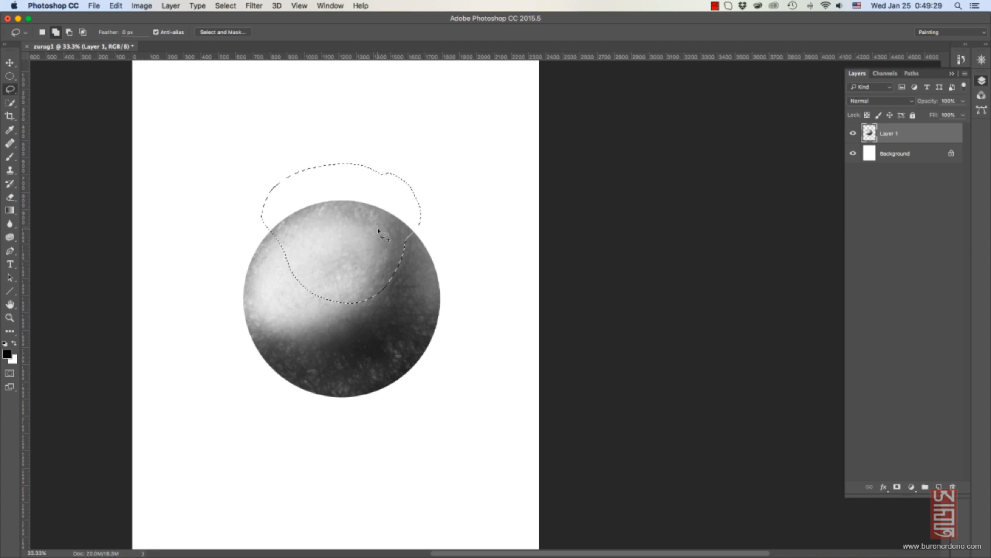
pyautogui.rightClick(348, 233)
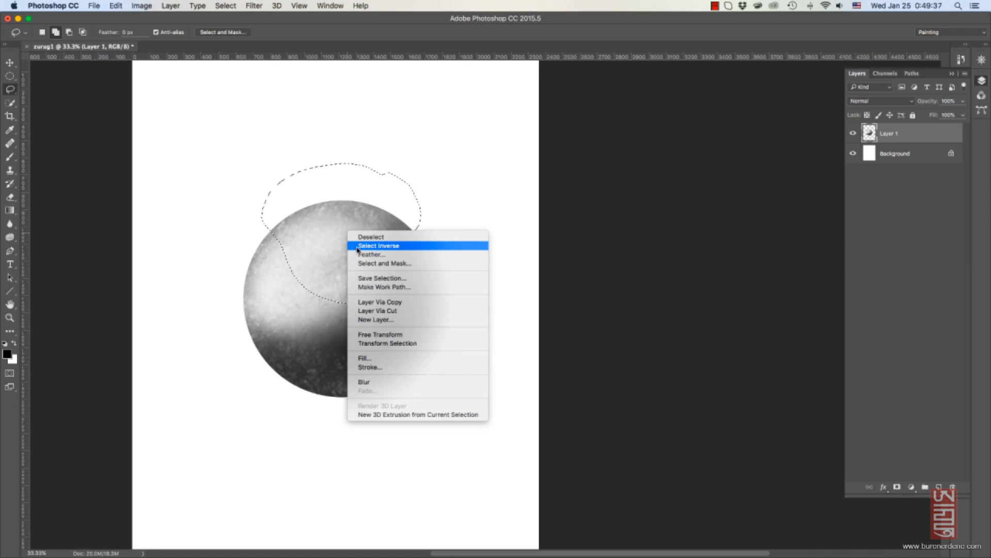
pyautogui.click(384, 304)
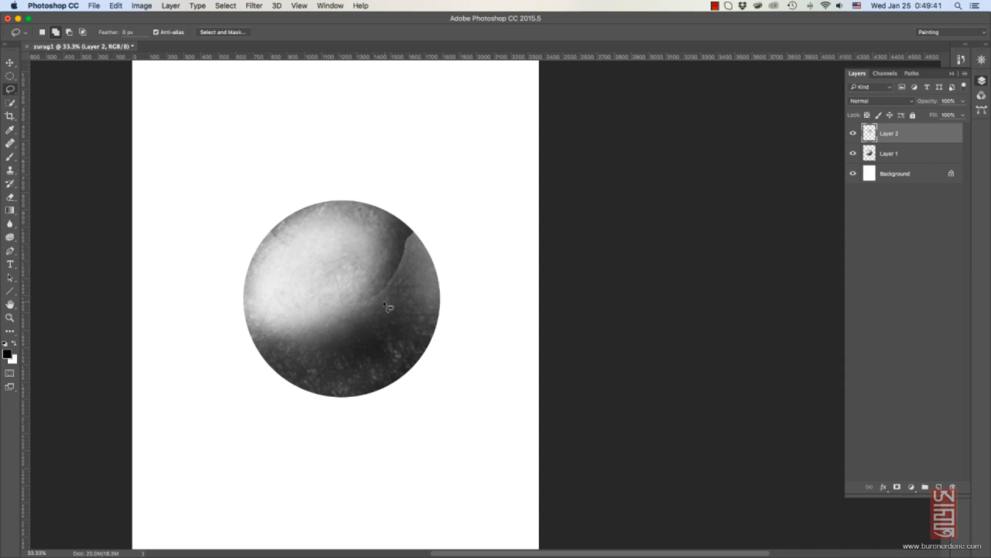
# Compare the copied piece with the original sphere by toggling the visibility of Layer 2 and Layer 1.
pyautogui.click(853, 133)
pyautogui.click(854, 134)
pyautogui.click(853, 154)
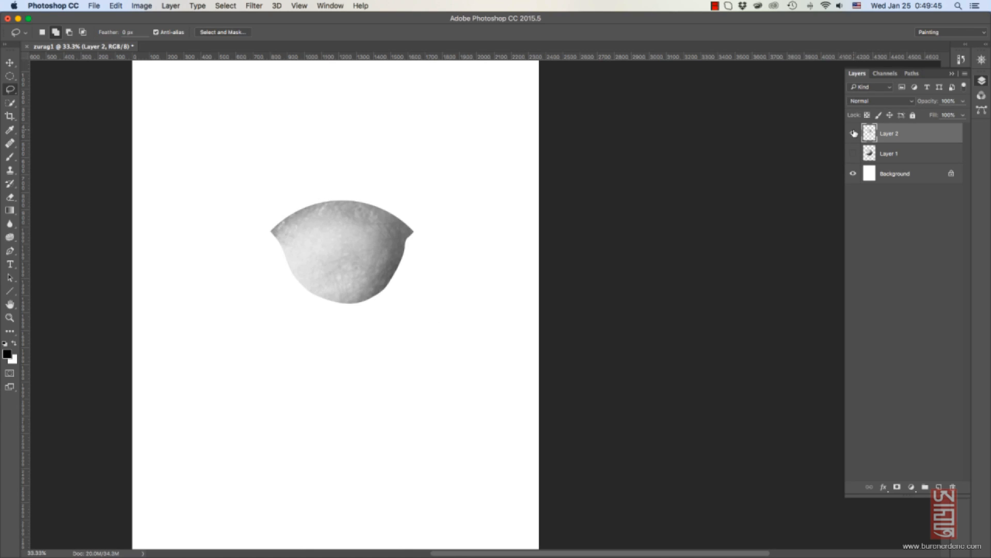
pyautogui.click(854, 133)
pyautogui.click(854, 134)
pyautogui.click(853, 153)
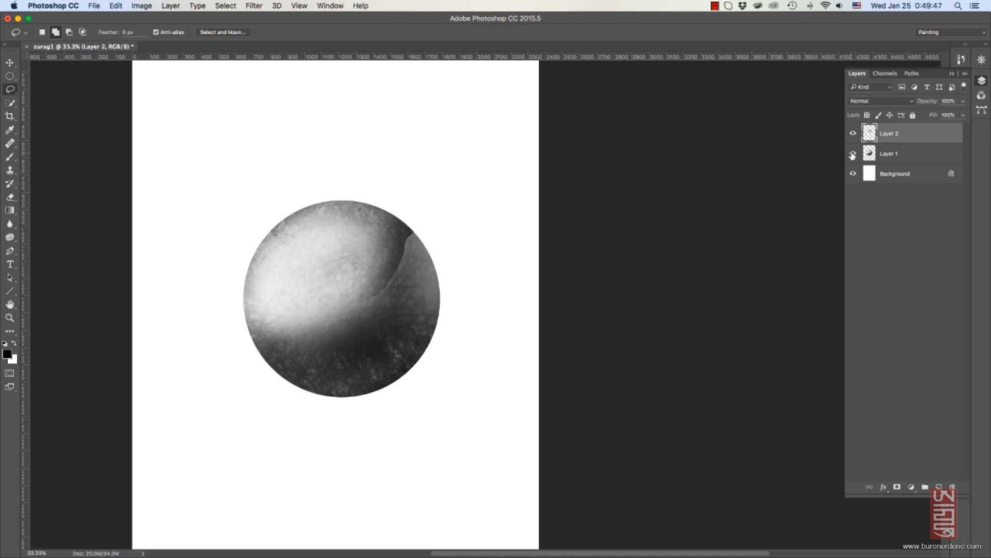
pyautogui.click(853, 154)
pyautogui.click(853, 154)
pyautogui.click(853, 153)
pyautogui.click(853, 154)
pyautogui.click(854, 134)
pyautogui.click(854, 134)
# Undo the Layer Via Copy, try moving the selected part of the sphere upward, and undo the move.
pyautogui.hotkey('ctrl', 'z')
pyautogui.press('v')
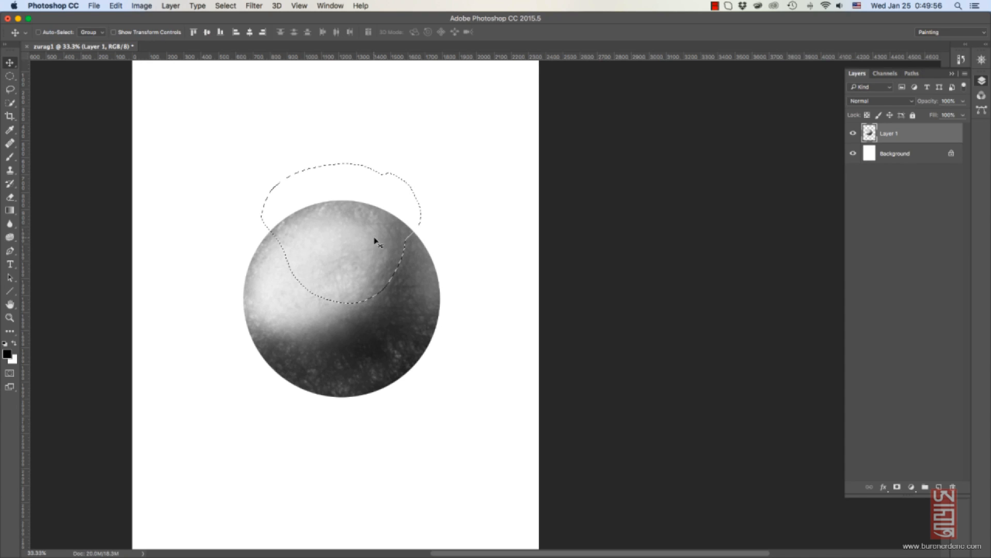
pyautogui.moveTo(376, 241); pyautogui.dragTo(379, 175)
pyautogui.hotkey('ctrl', 'z')
# Try cutting the selected part of the sphere and pasting it onto a new layer, and undo both operations.
pyautogui.press('ctrl')
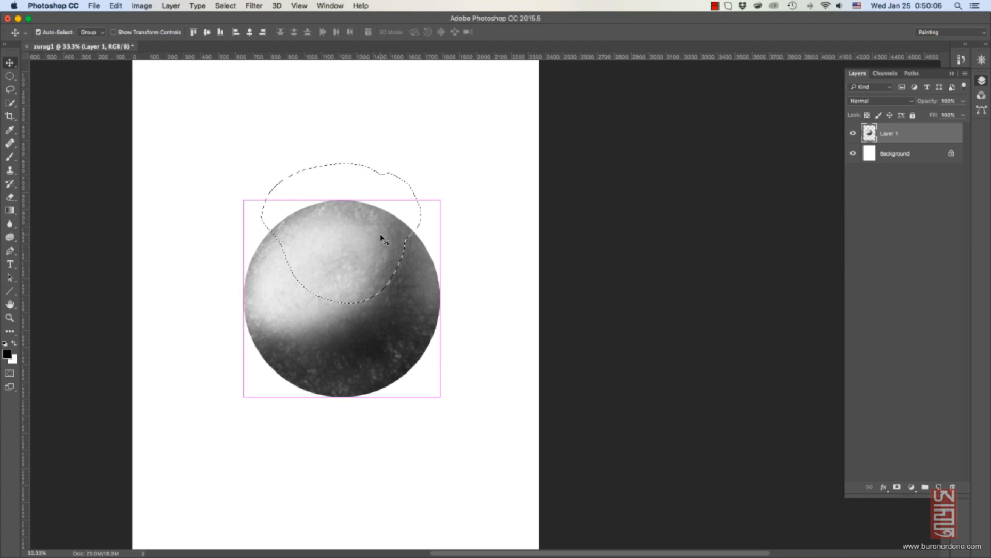
pyautogui.hotkey('ctrl', 'x')
pyautogui.hotkey('ctrl', 'v')
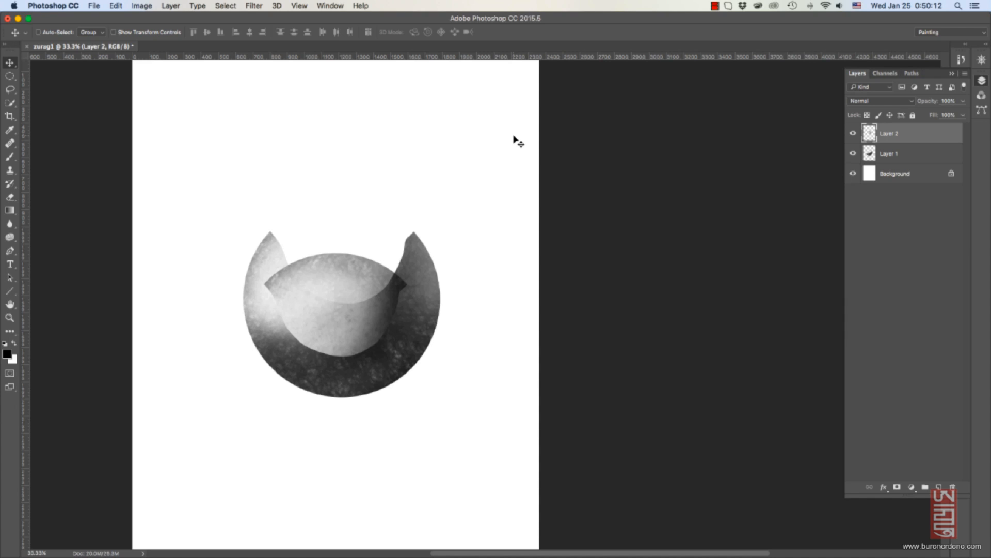
pyautogui.hotkey('ctrl', 'alt', 'z')
pyautogui.hotkey('ctrl', 'alt', 'z')
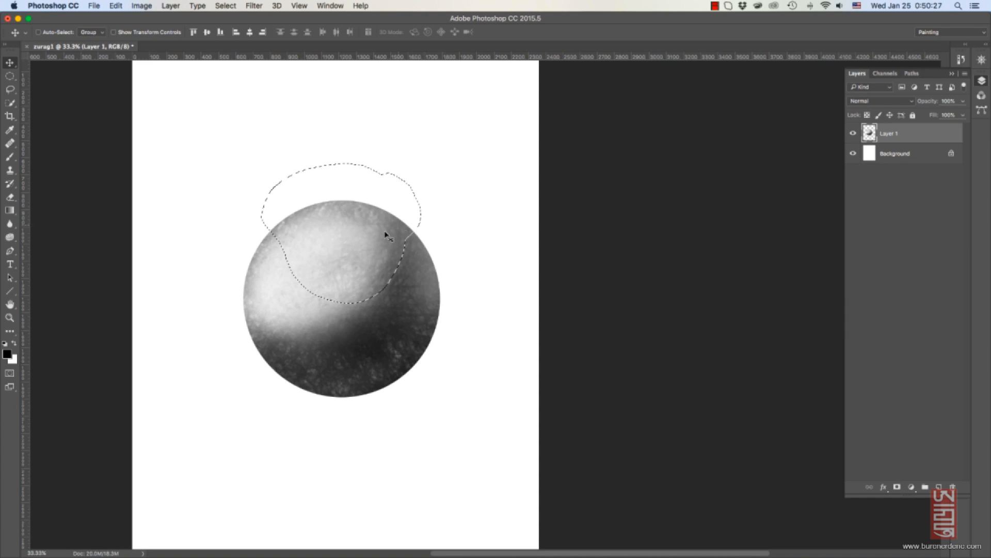
# Separate the selected part of the sphere in place onto its own layer with Layer Via Cut.
pyautogui.press('l')
pyautogui.rightClick(343, 246)
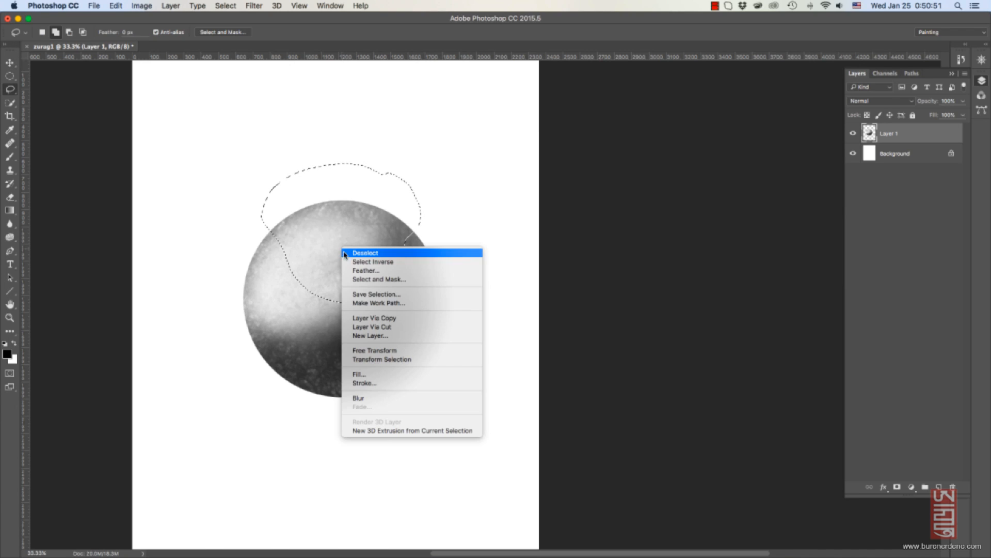
pyautogui.click(386, 328)
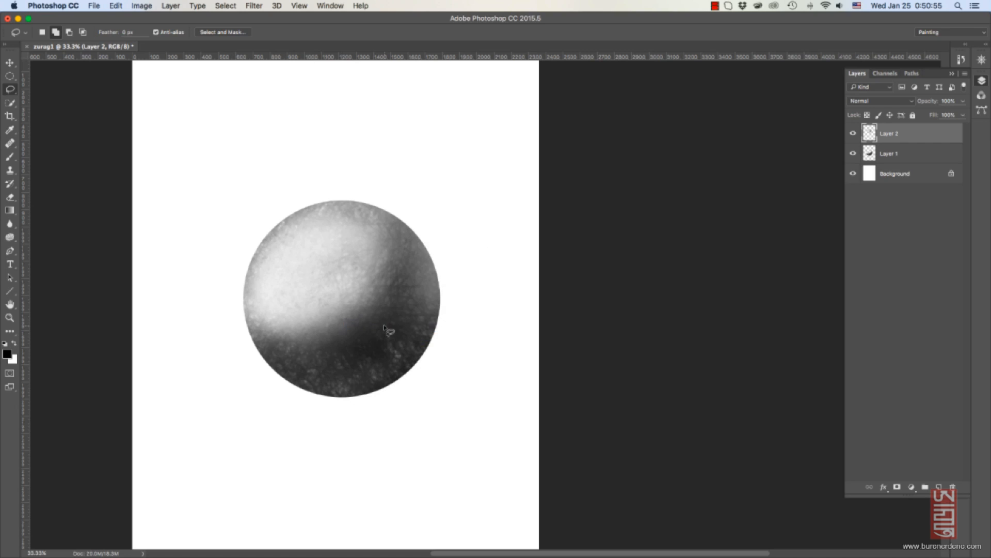
# Check the gap left in the sphere by repeatedly hiding and showing the cut piece on Layer 2.
pyautogui.click(854, 134)
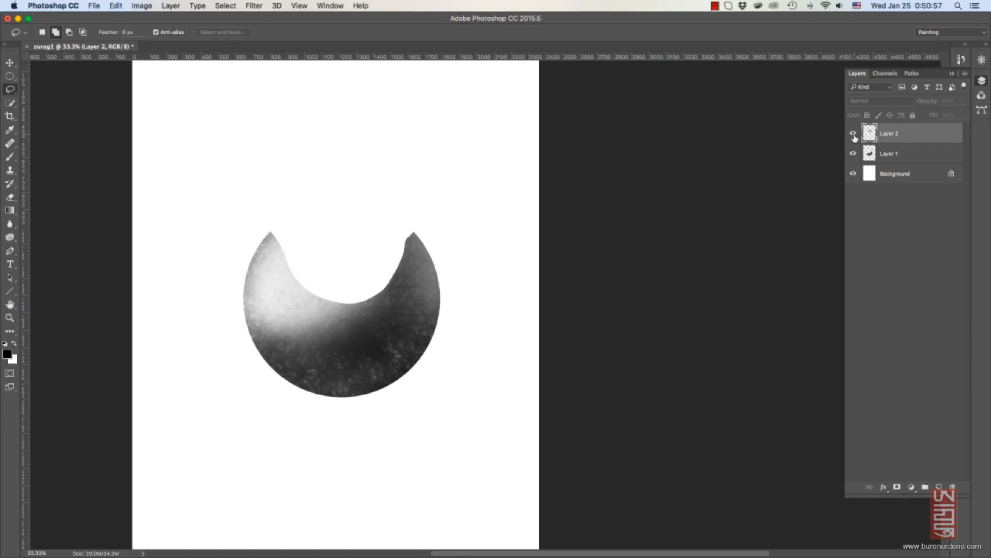
pyautogui.click(853, 134)
pyautogui.click(853, 134)
pyautogui.click(854, 135)
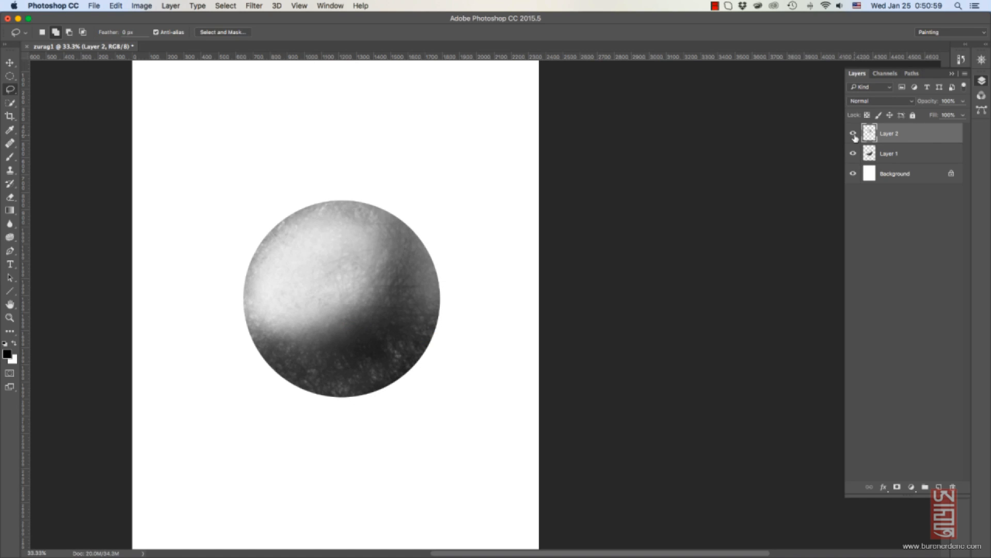
pyautogui.click(853, 134)
pyautogui.click(854, 134)
pyautogui.click(853, 133)
pyautogui.click(853, 133)
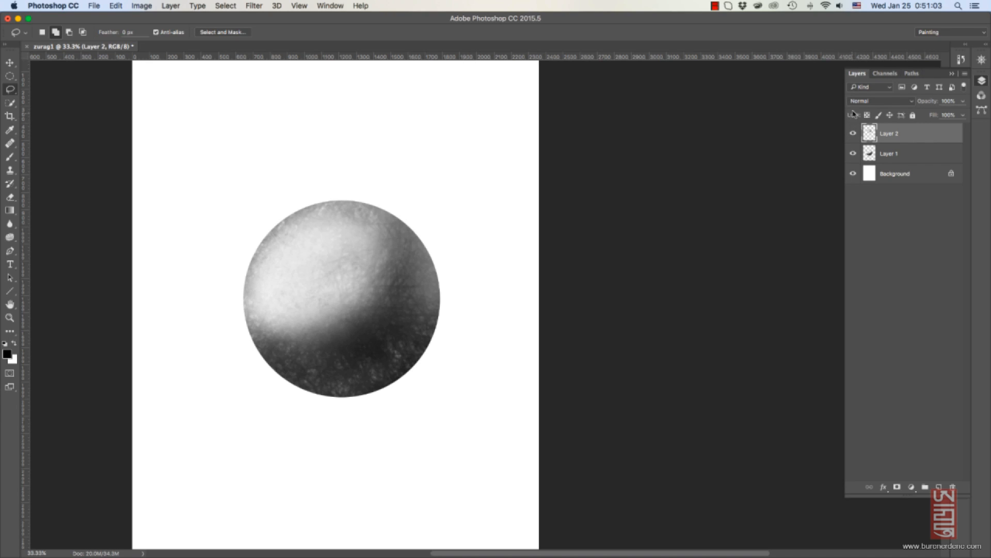
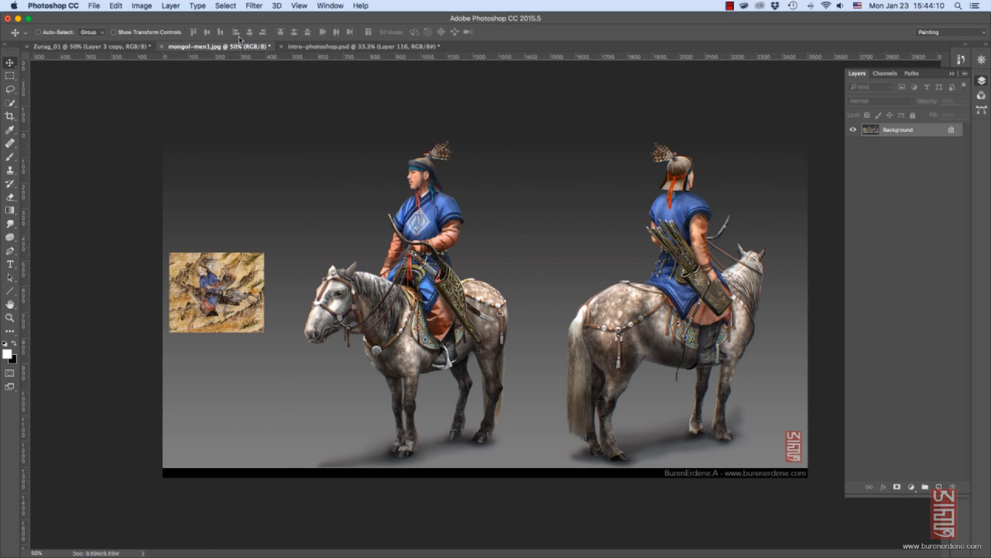
# Convert the picture of the mounted riders to Grayscale mode.
pyautogui.click(147, 6)
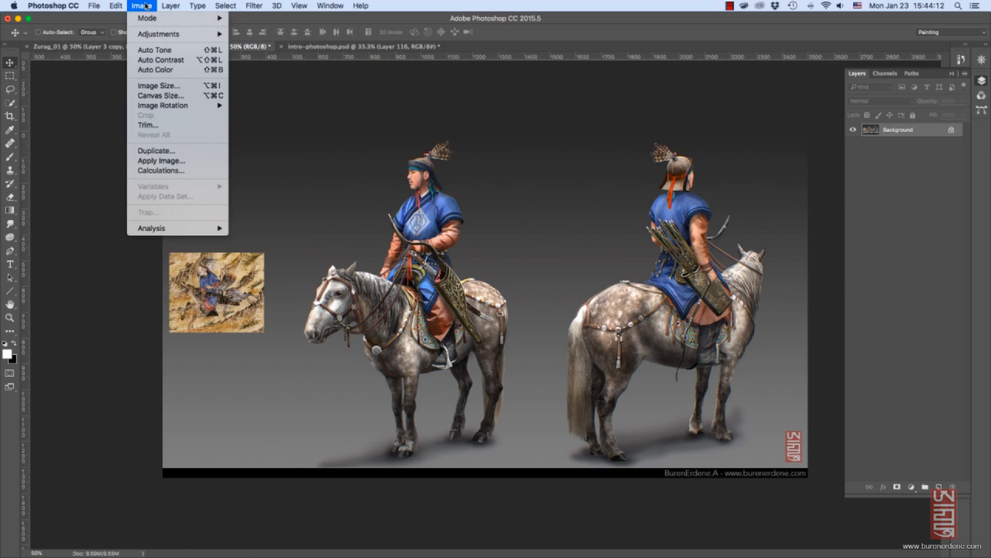
pyautogui.moveTo(168, 19)
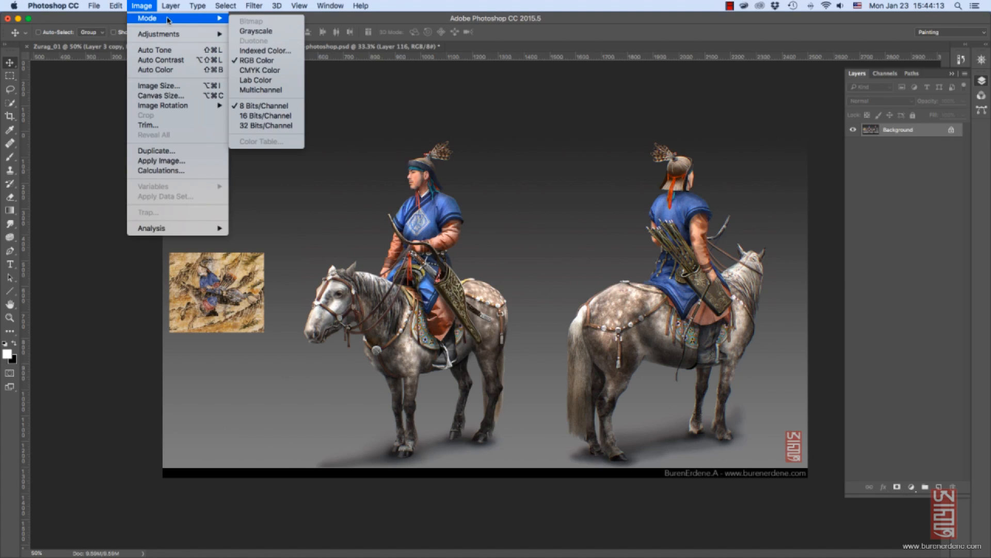
pyautogui.click(292, 32)
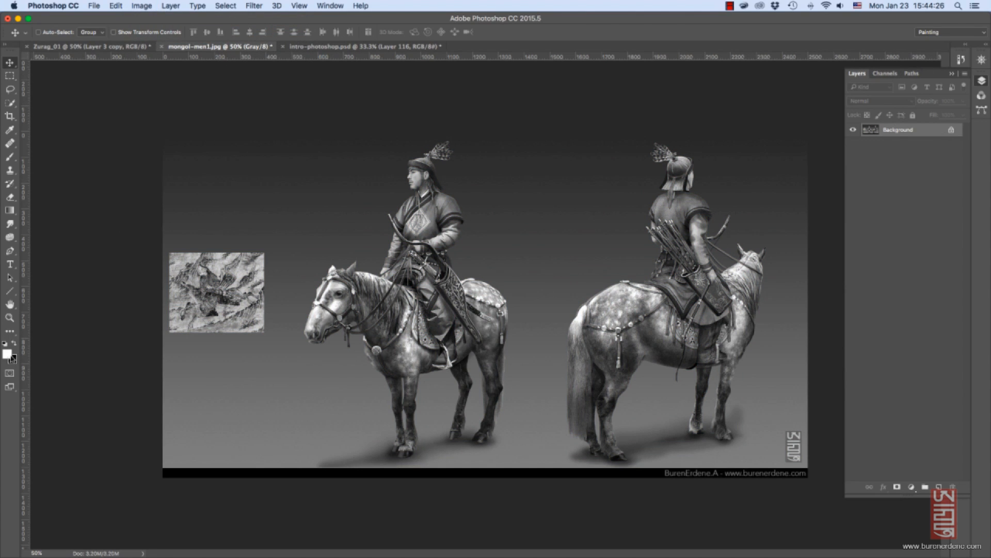
# Try painting brush strokes in a newly picked foreground colour between the two riders on the grayscale picture, and undo them.
pyautogui.click(8, 355)
pyautogui.click(416, 194)
pyautogui.click(514, 179)
pyautogui.press('b')
pyautogui.moveTo(495, 180); pyautogui.dragTo(554, 267)
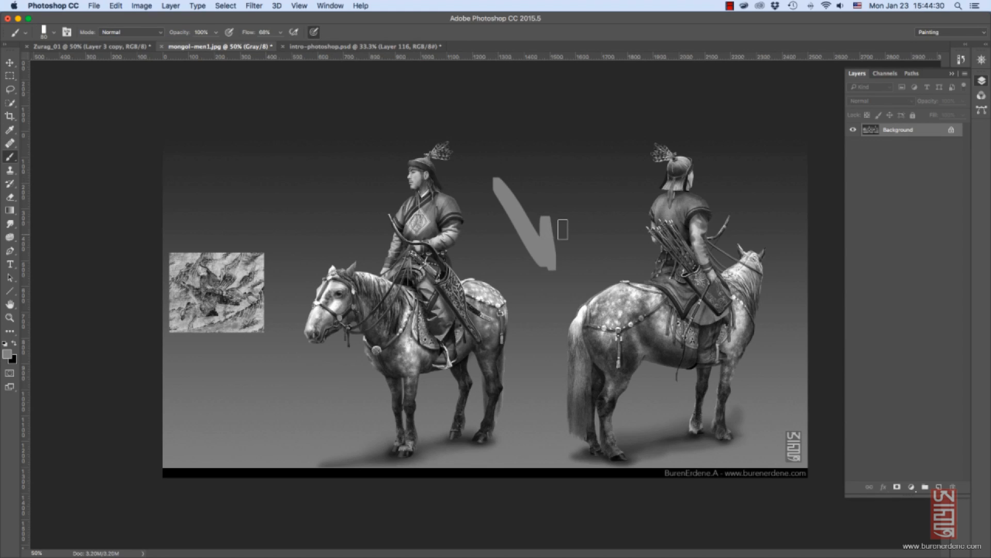
pyautogui.moveTo(573, 229); pyautogui.dragTo(574, 263)
pyautogui.press('super+alt+z')
pyautogui.press('super+alt+z')
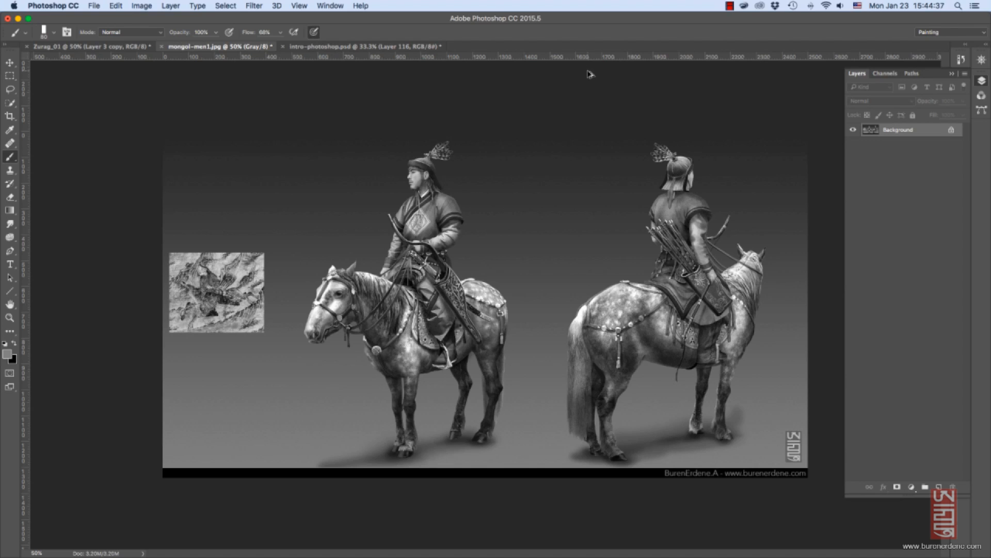
# Restore the picture's original colour state from its history and remove the colours with Desaturate.
pyautogui.click(960, 61)
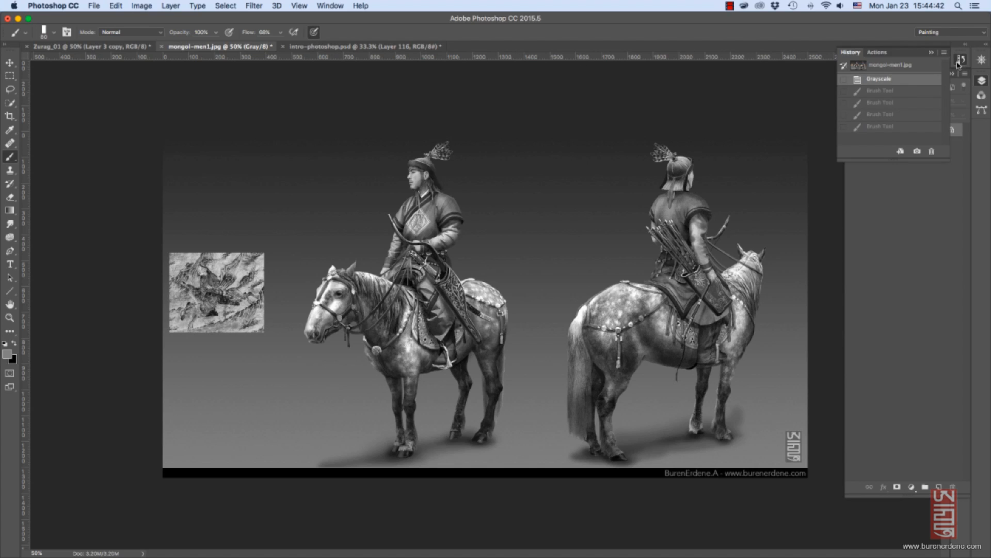
pyautogui.click(896, 64)
pyautogui.click(144, 6)
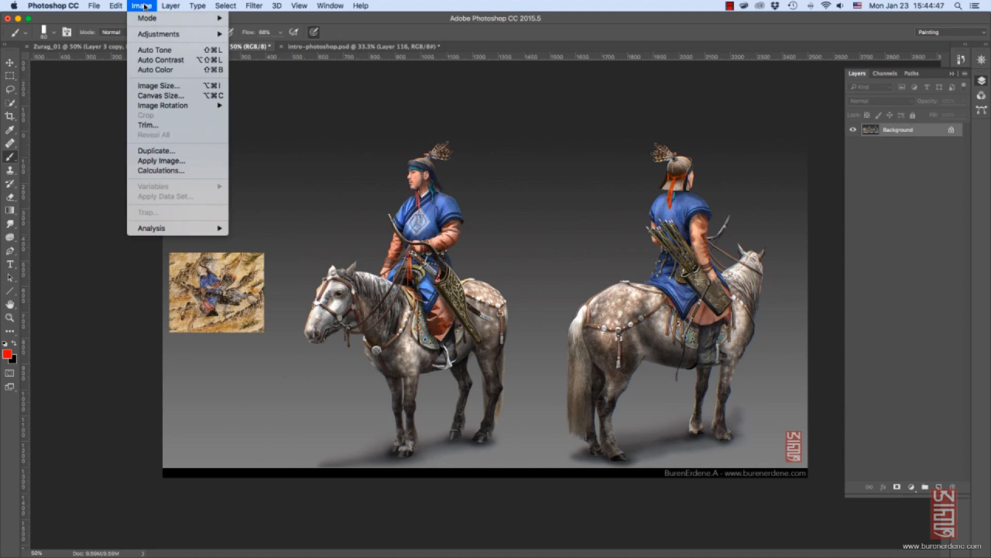
pyautogui.moveTo(201, 33)
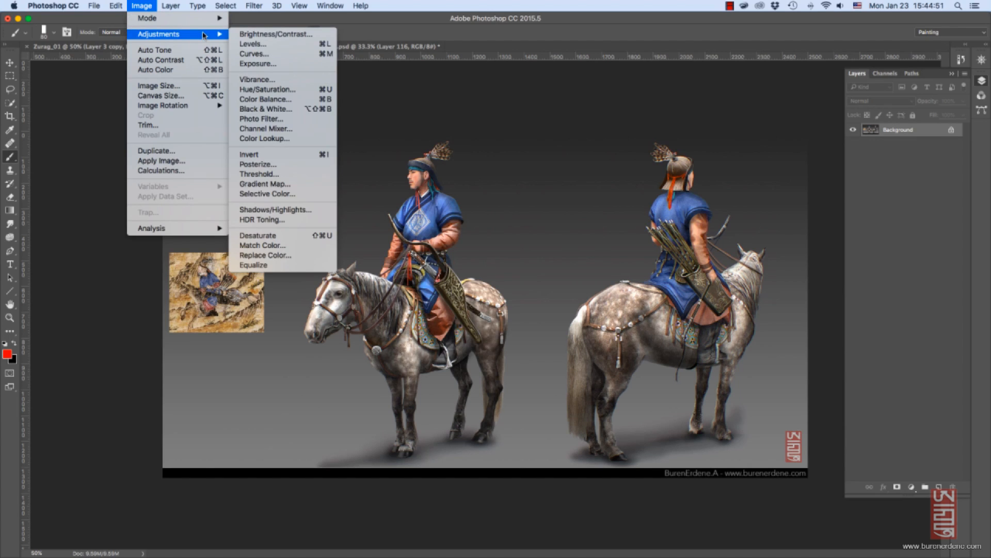
pyautogui.click(326, 235)
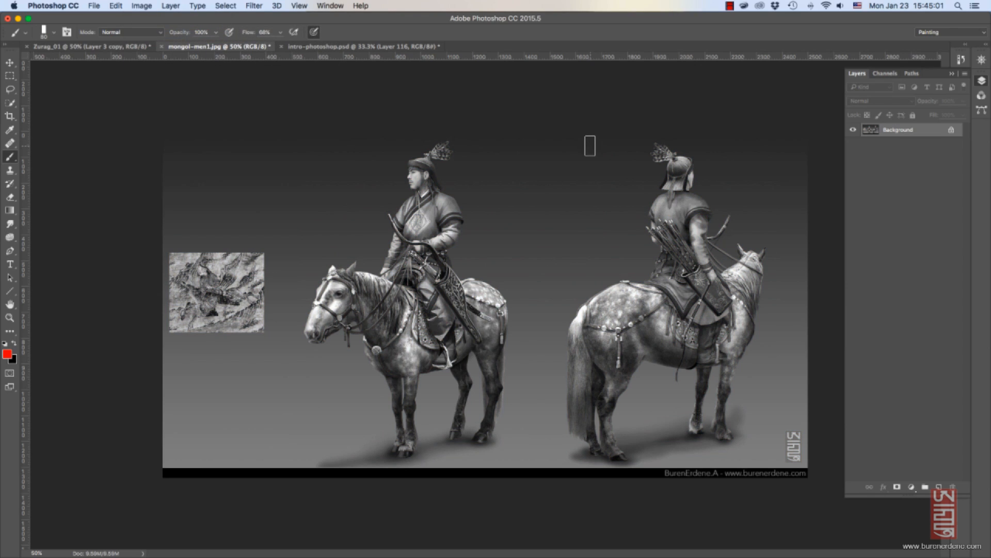
# Try painting red brush strokes between the two riders on the desaturated picture, and undo all of them.
pyautogui.moveTo(500, 184)
pyautogui.mouseDown()
pyautogui.moveTo(521, 222)
pyautogui.moveTo(543, 238)
pyautogui.mouseUp()
pyautogui.moveTo(551, 180); pyautogui.dragTo(554, 256)
pyautogui.moveTo(583, 206)
pyautogui.mouseDown()
pyautogui.moveTo(579, 266)
pyautogui.moveTo(548, 176)
pyautogui.moveTo(588, 207)
pyautogui.mouseUp()
pyautogui.moveTo(566, 158); pyautogui.dragTo(585, 181)
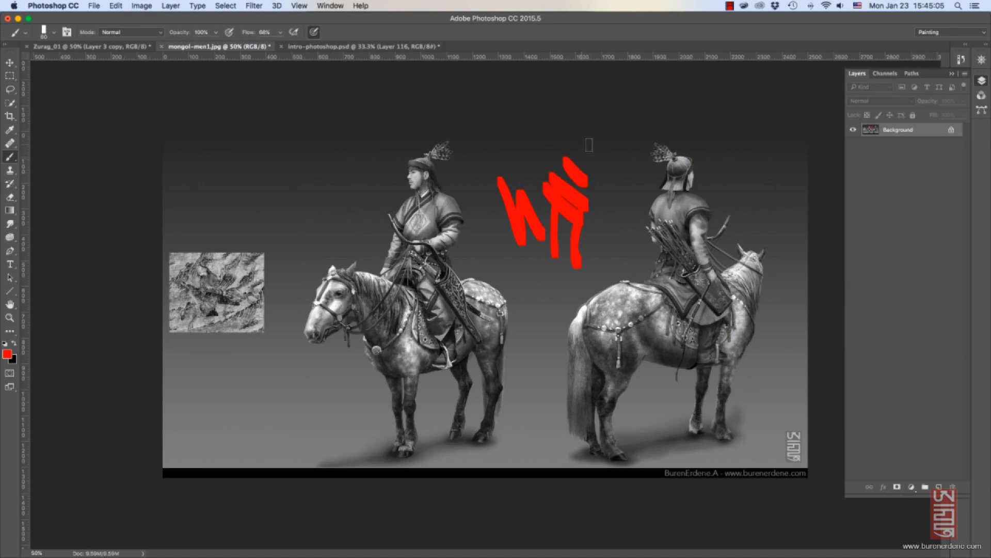
pyautogui.moveTo(596, 142); pyautogui.dragTo(612, 183)
pyautogui.moveTo(615, 187); pyautogui.dragTo(620, 203)
pyautogui.press('super+alt+z')
pyautogui.press('super+alt+z')
pyautogui.press('super+alt+z')
pyautogui.press('super+alt+z')
pyautogui.press('super+alt+z')
pyautogui.press('super+alt+z')
pyautogui.press('super+alt+z')
pyautogui.press('super+alt+z')
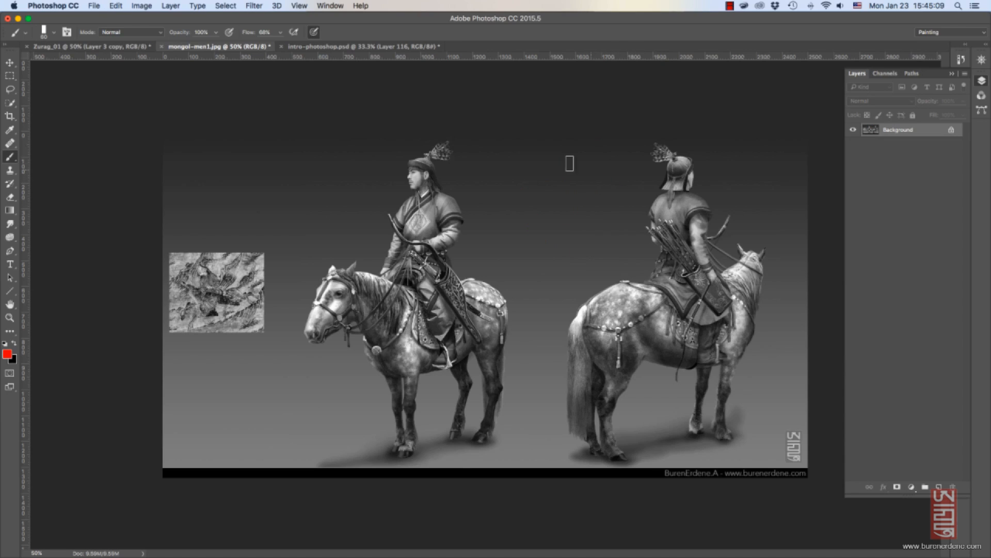
# Compare the Grayscale mode option with the Desaturate adjustment, and restore the picture's original colours.
pyautogui.click(148, 7)
pyautogui.moveTo(171, 19)
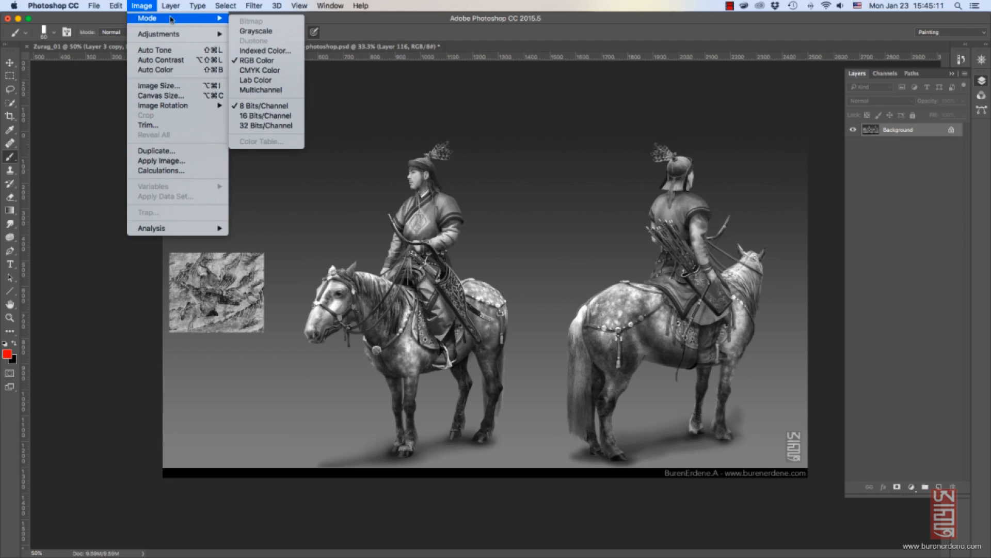
pyautogui.moveTo(194, 37)
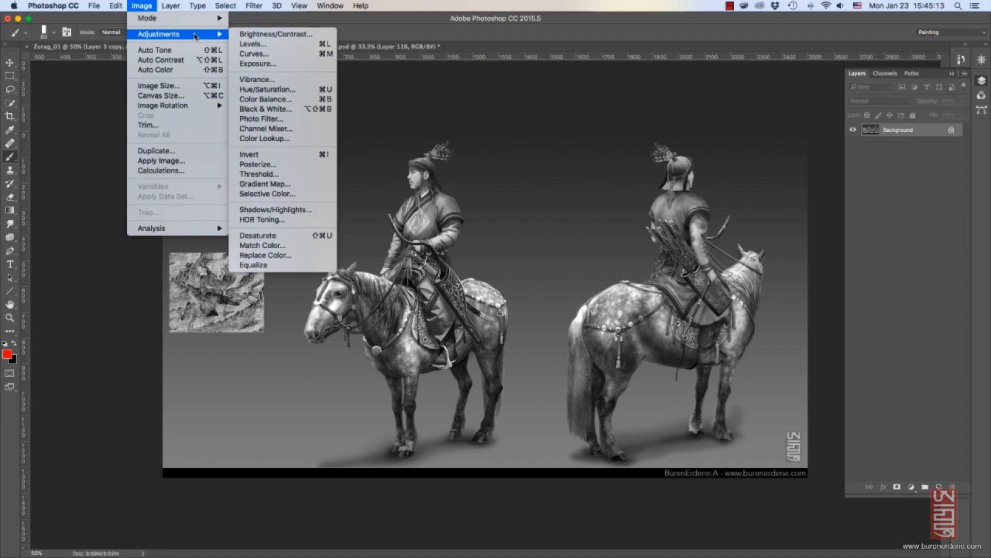
pyautogui.click(298, 236)
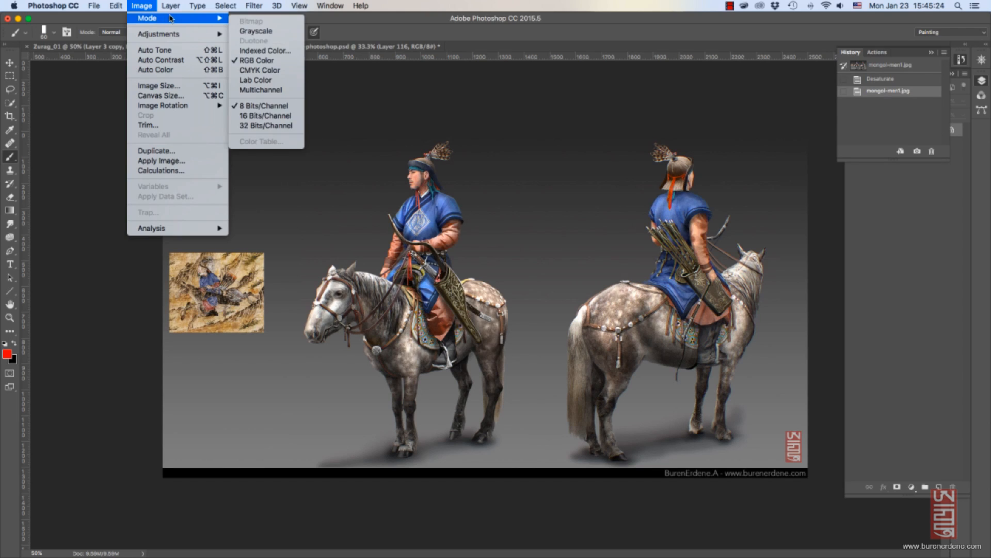
# Try Brightness/Contrast on the picture with brightness -22 and contrast 39, and cancel the adjustment.
pyautogui.moveTo(172, 35)
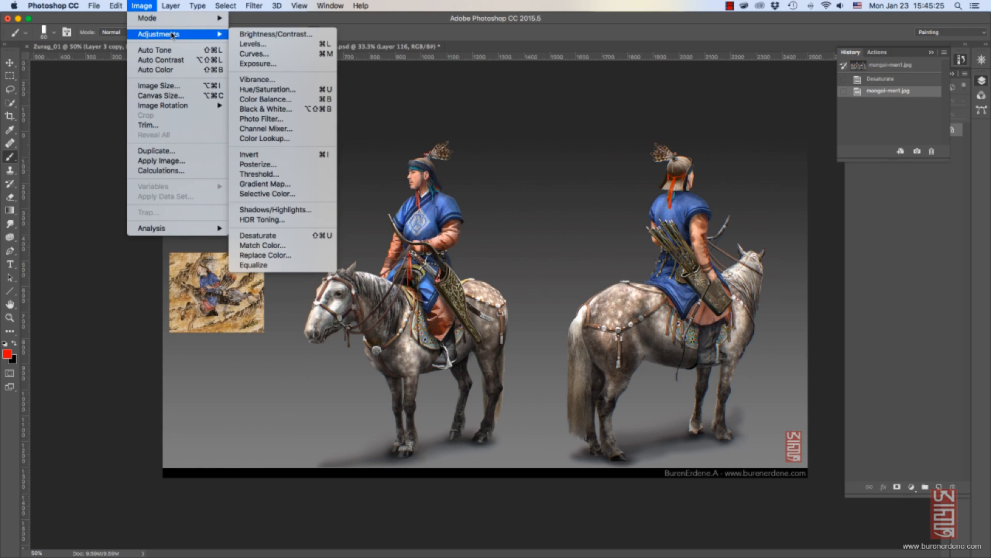
pyautogui.click(276, 35)
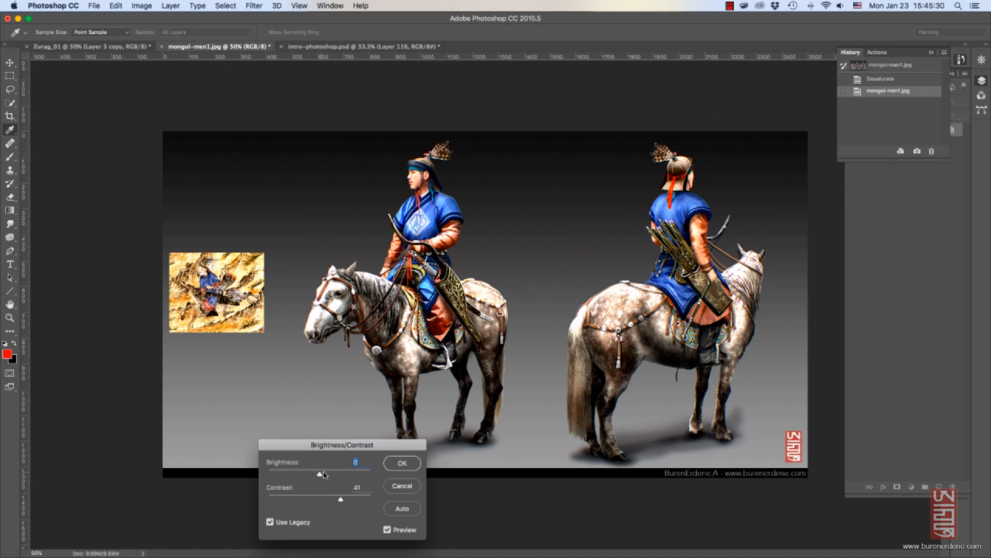
pyautogui.moveTo(323, 474); pyautogui.dragTo(339, 499)
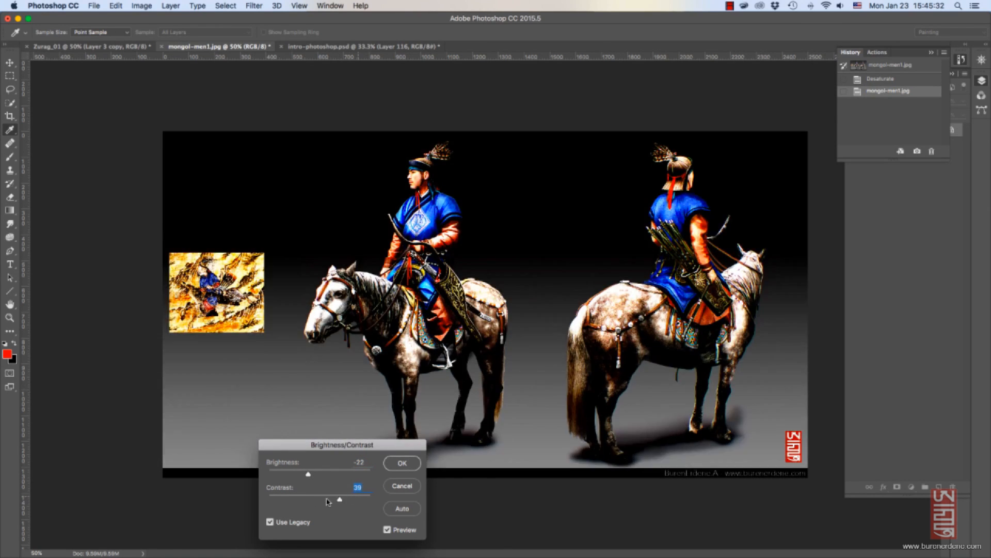
pyautogui.click(404, 486)
# Try a Hue/Saturation master hue of -10 on the picture, and reset the hue to 0.
pyautogui.click(143, 6)
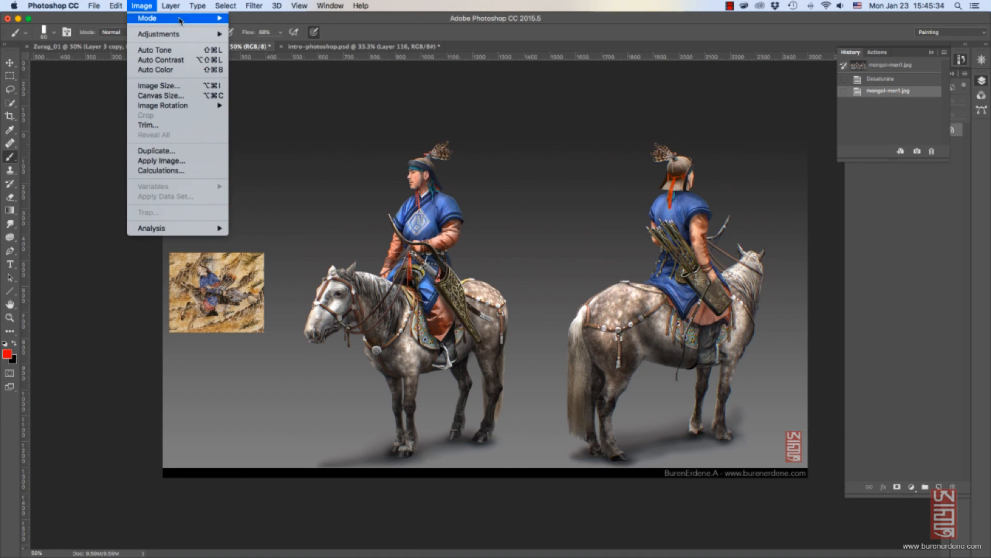
pyautogui.moveTo(194, 35)
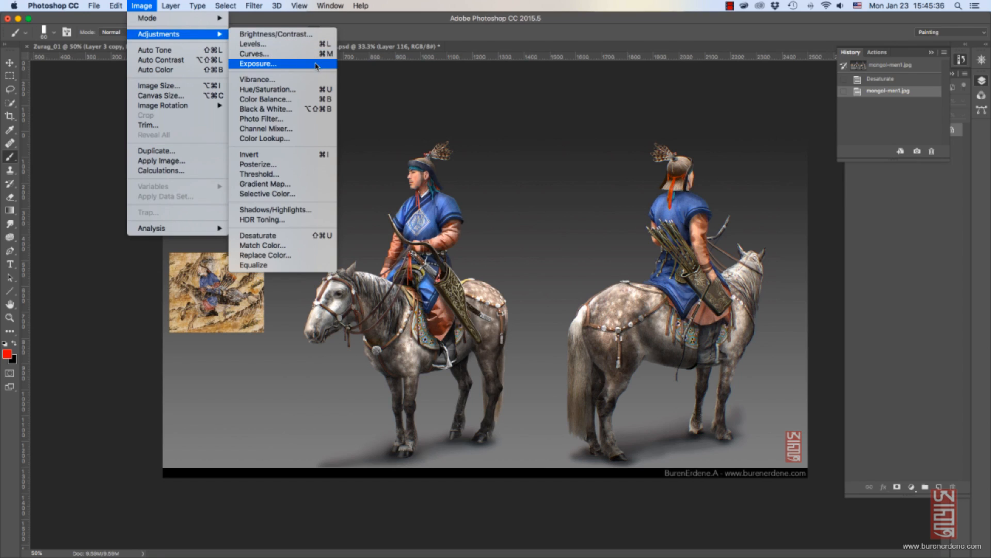
pyautogui.click(310, 89)
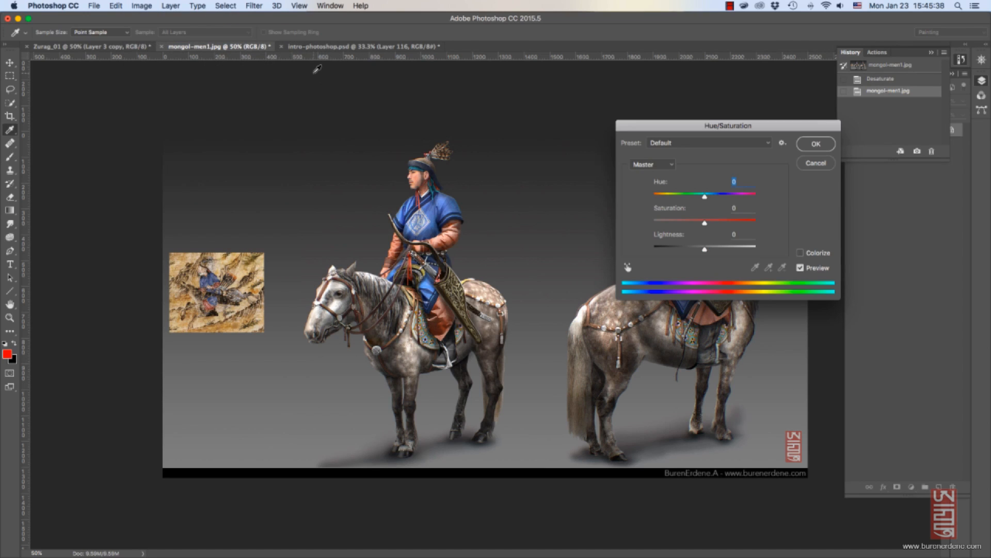
pyautogui.moveTo(726, 128); pyautogui.dragTo(725, 127)
pyautogui.moveTo(707, 198)
pyautogui.mouseDown()
pyautogui.moveTo(744, 202)
pyautogui.moveTo(652, 206)
pyautogui.moveTo(699, 203)
pyautogui.mouseUp()
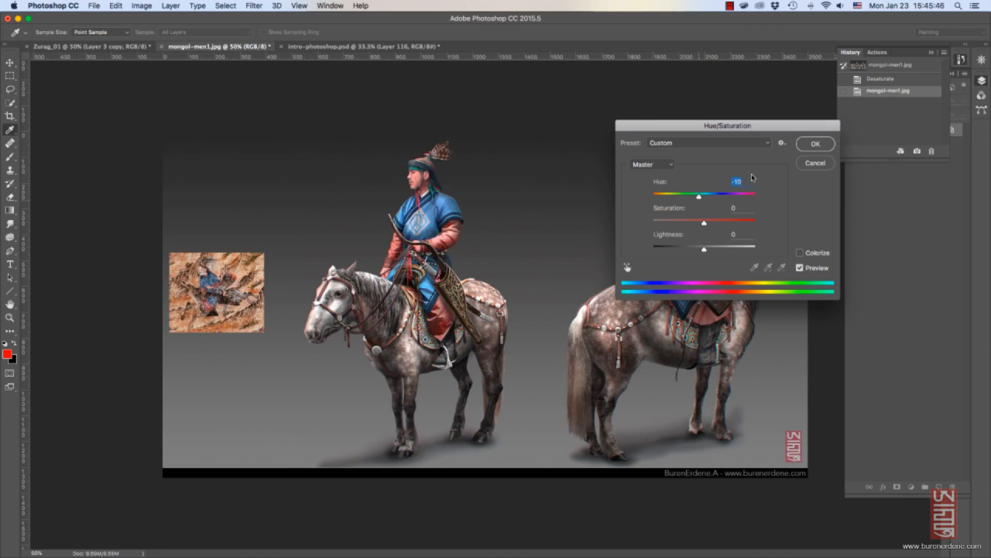
pyautogui.write('0')
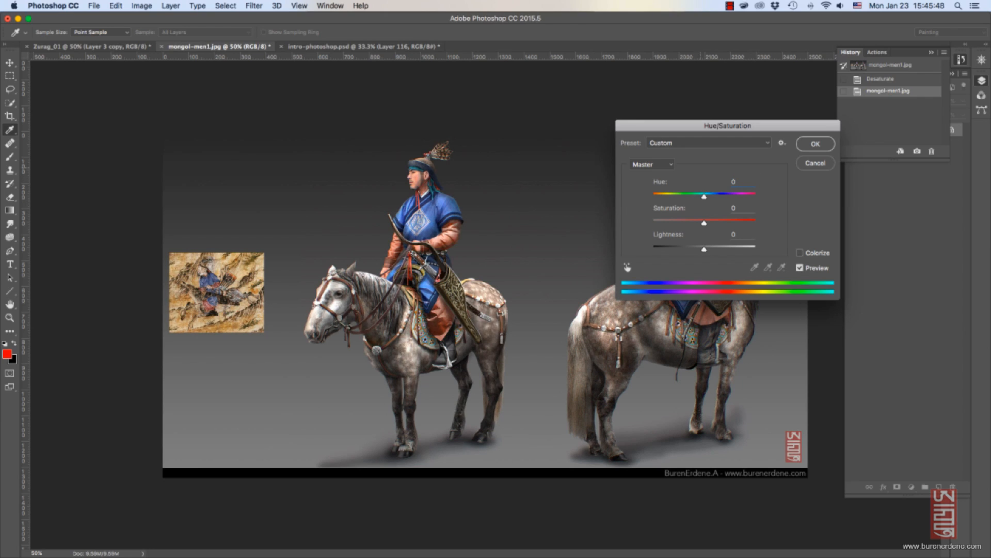
# Try a hue of +47 on the Reds only, reset it to 0, and test Reds saturation at -100 and -5.
pyautogui.click(668, 164)
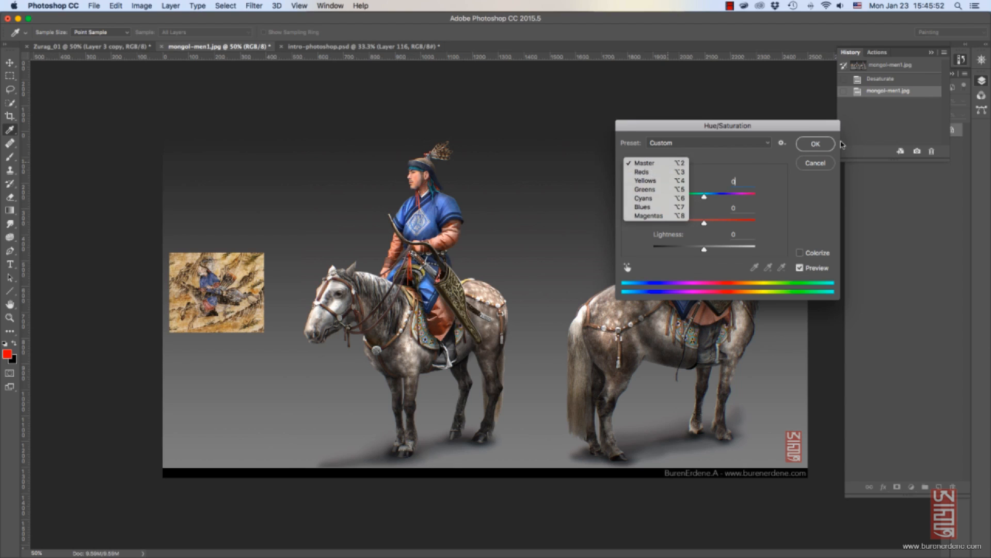
pyautogui.hotkey('alt', '3')
pyautogui.moveTo(705, 197); pyautogui.dragTo(730, 205)
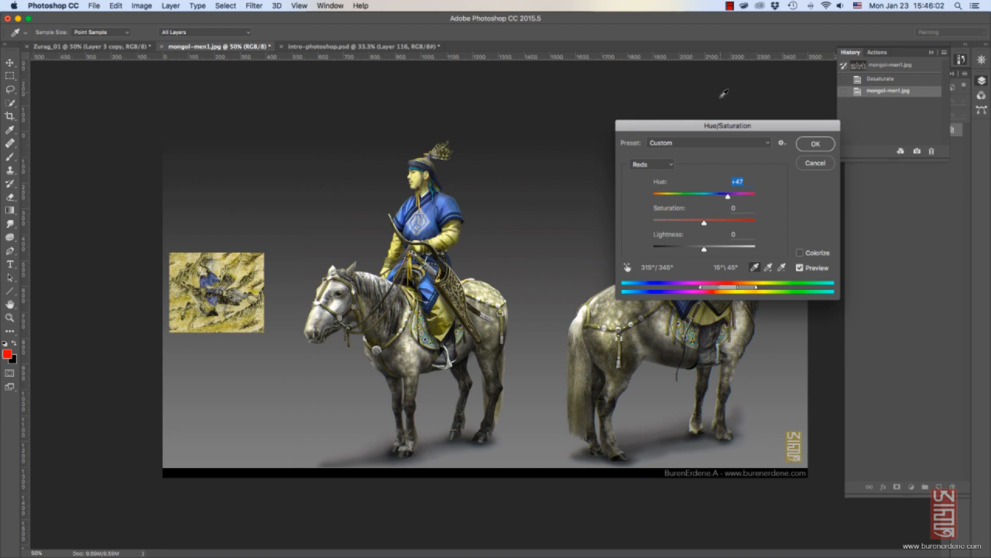
pyautogui.write('0')
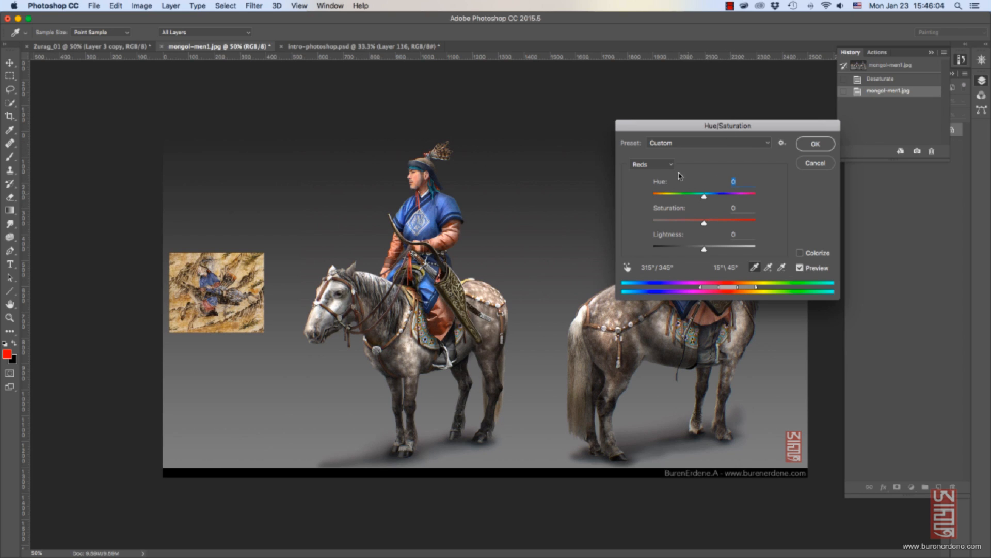
pyautogui.moveTo(705, 224); pyautogui.dragTo(644, 224)
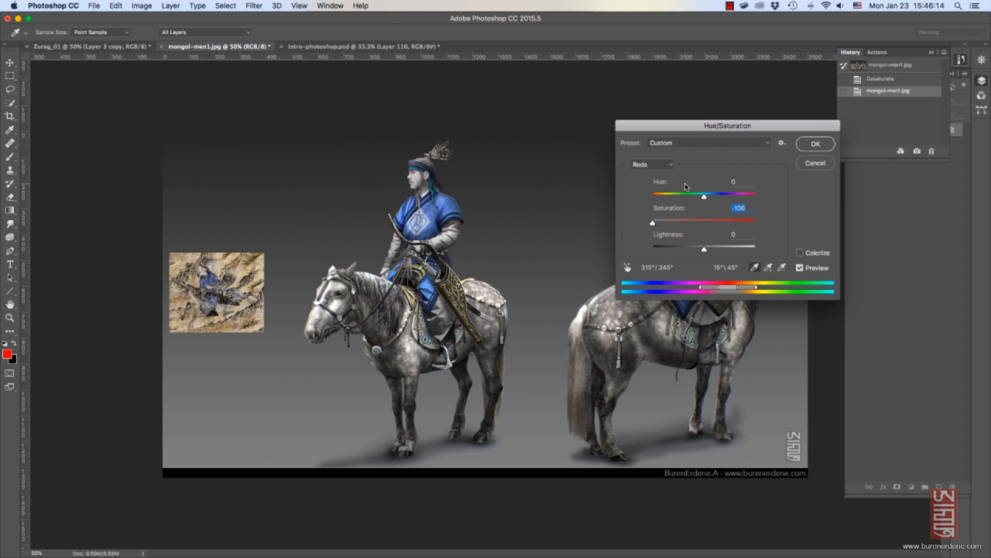
pyautogui.click(701, 222)
# Try a hue of +22 and a saturation of -7 on the Blues only, and cancel the Hue/Saturation adjustment.
pyautogui.click(664, 164)
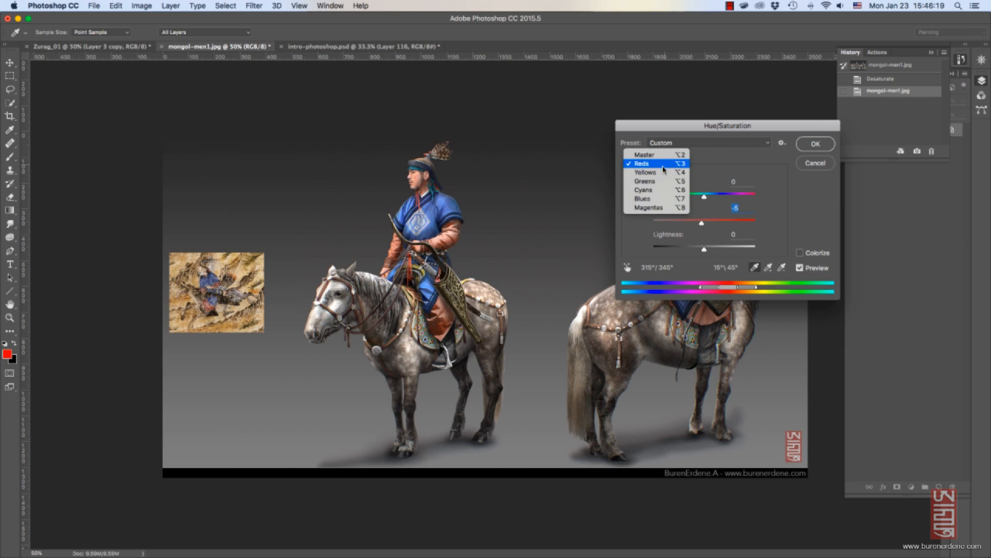
pyautogui.click(665, 199)
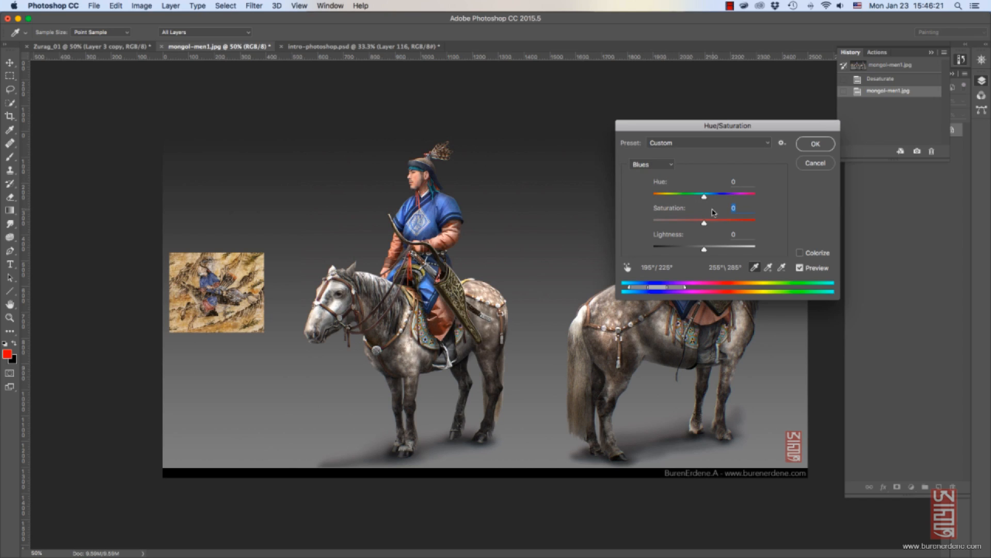
pyautogui.moveTo(706, 198); pyautogui.dragTo(701, 223)
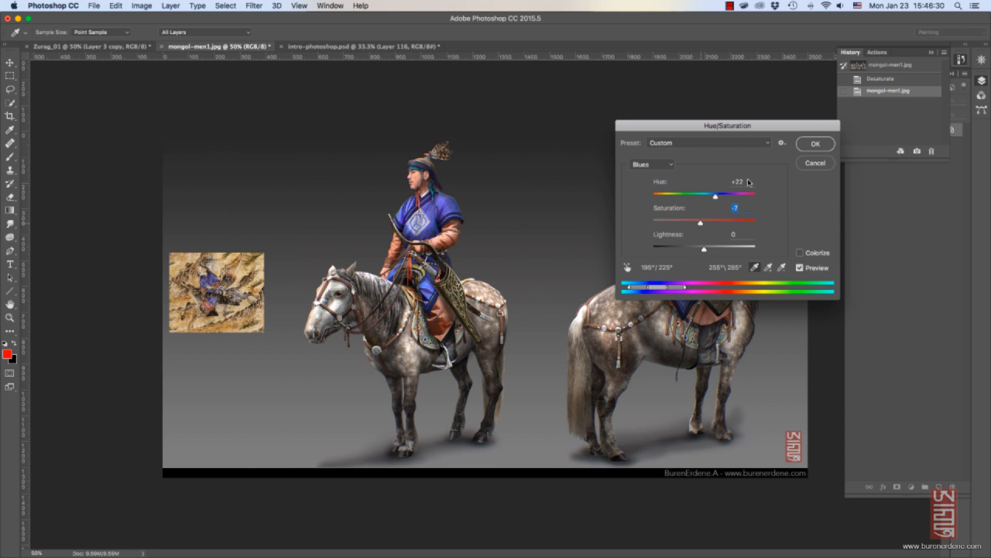
pyautogui.click(812, 165)
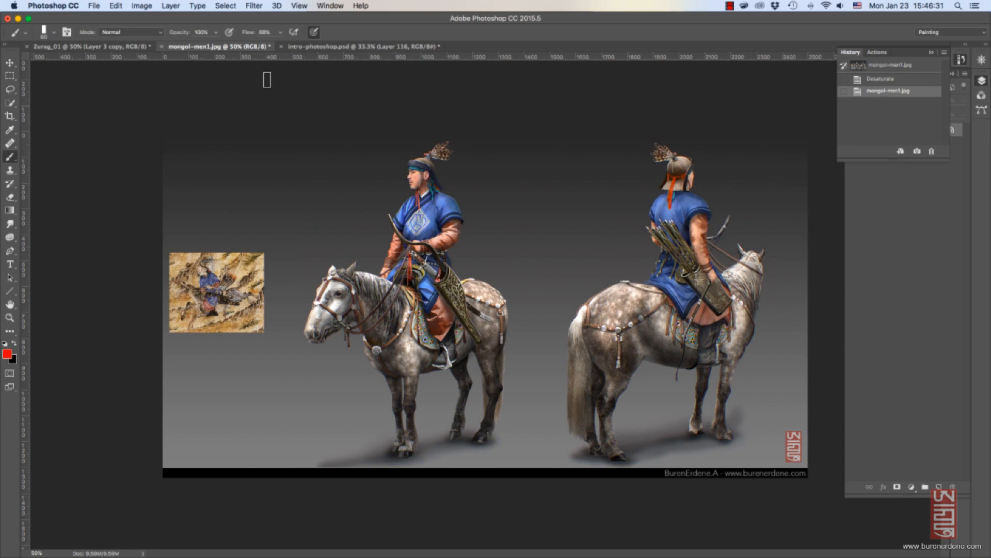
# Start a Color Balance with Preserve Luminosity, try midtones at -27 cyan and +29 green, and shift them to a warmer tint.
pyautogui.click(144, 6)
pyautogui.moveTo(187, 34)
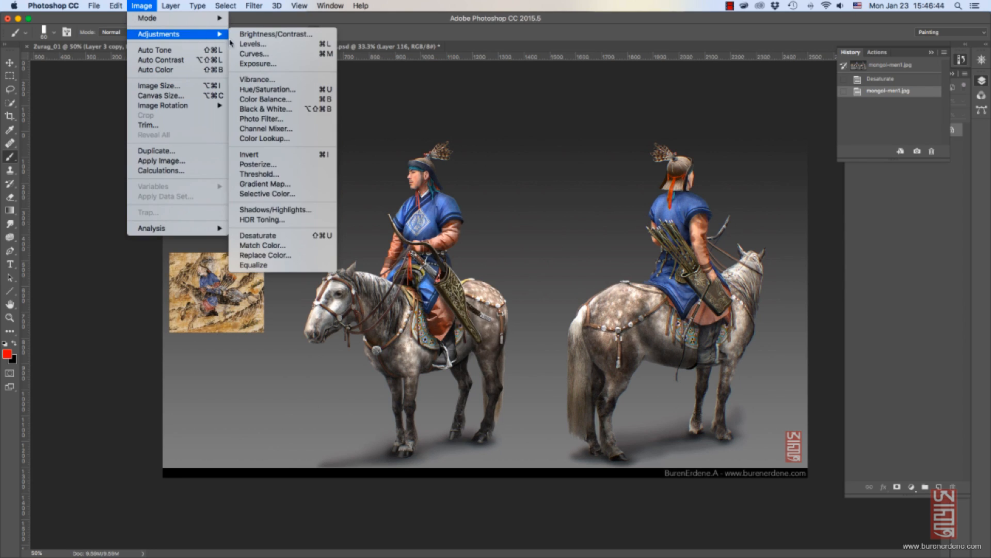
pyautogui.click(292, 99)
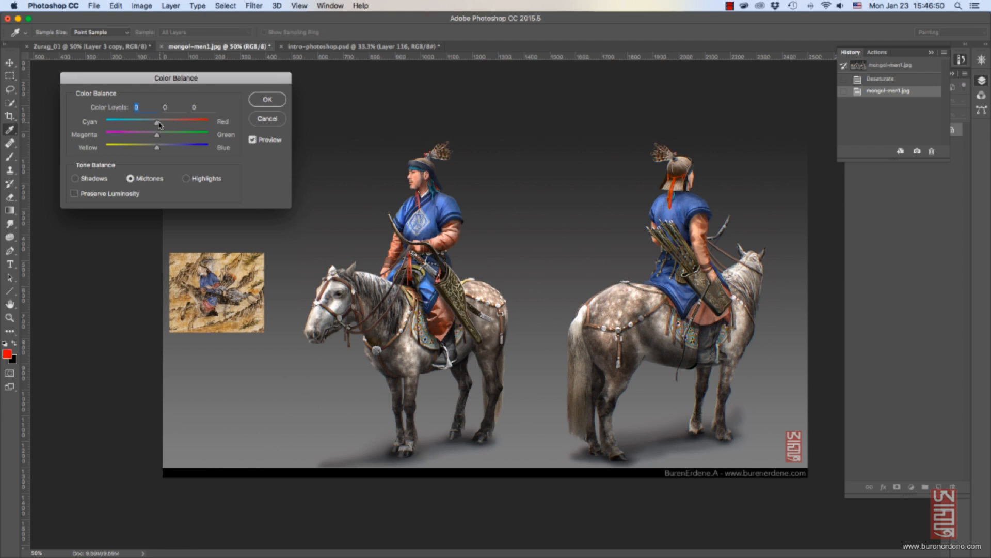
pyautogui.moveTo(159, 125)
pyautogui.mouseDown()
pyautogui.moveTo(211, 122)
pyautogui.moveTo(113, 134)
pyautogui.moveTo(213, 136)
pyautogui.moveTo(138, 121)
pyautogui.moveTo(145, 125)
pyautogui.mouseUp()
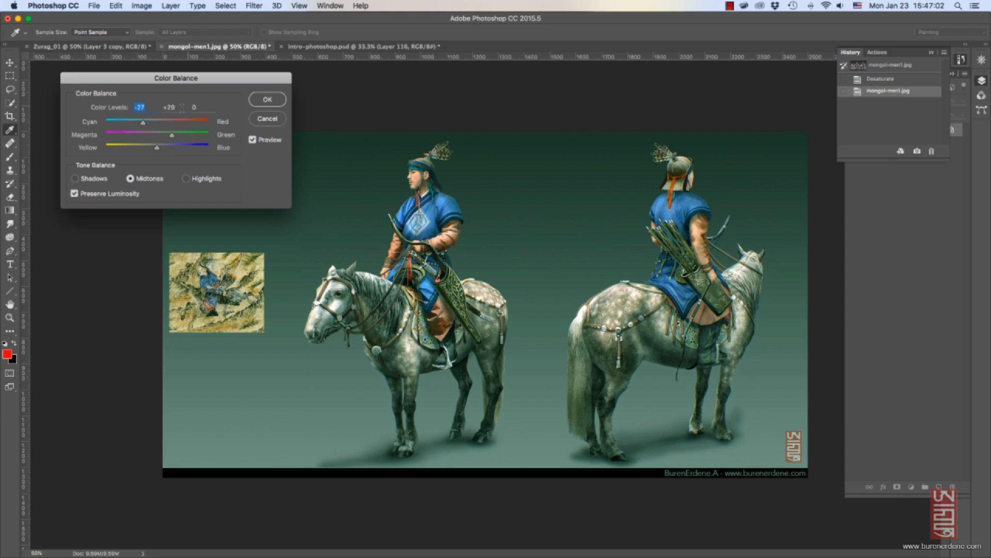
pyautogui.moveTo(145, 125); pyautogui.dragTo(173, 122)
# Try Color Balance shifts on the shadows and a highlights setting of +21, +18 and -37, and cancel the adjustment.
pyautogui.click(92, 174)
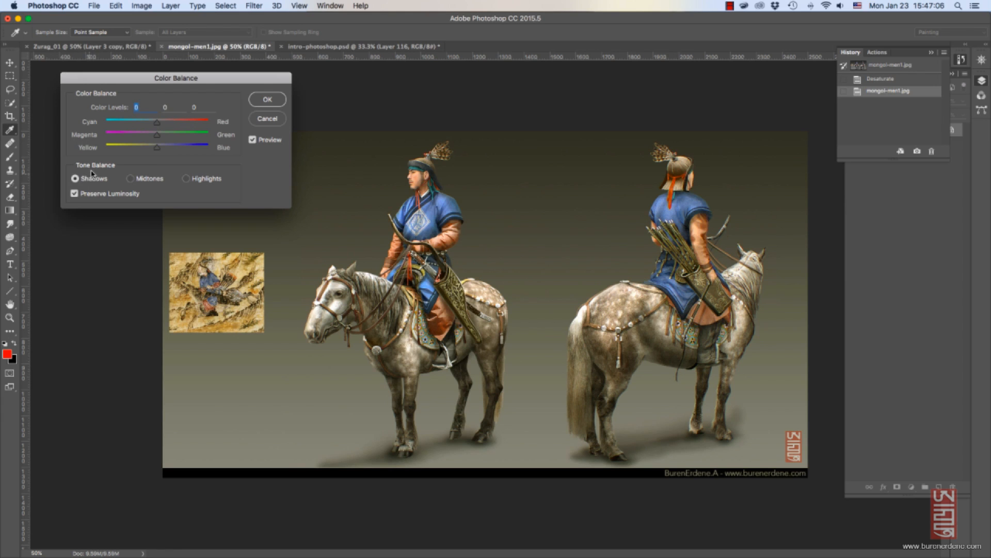
pyautogui.moveTo(159, 148); pyautogui.dragTo(190, 123)
pyautogui.moveTo(157, 134); pyautogui.dragTo(137, 148)
pyautogui.click(187, 178)
pyautogui.click(158, 135)
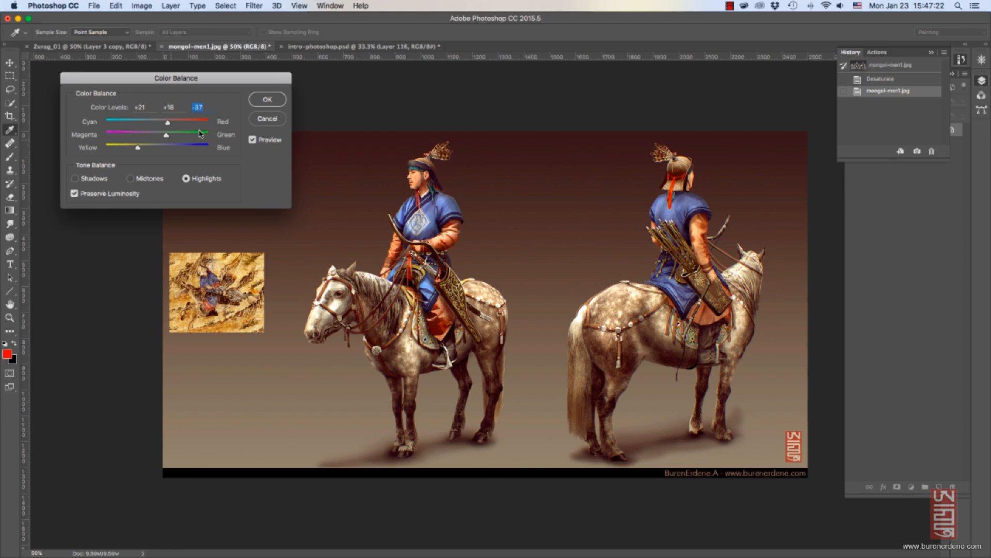
pyautogui.click(268, 119)
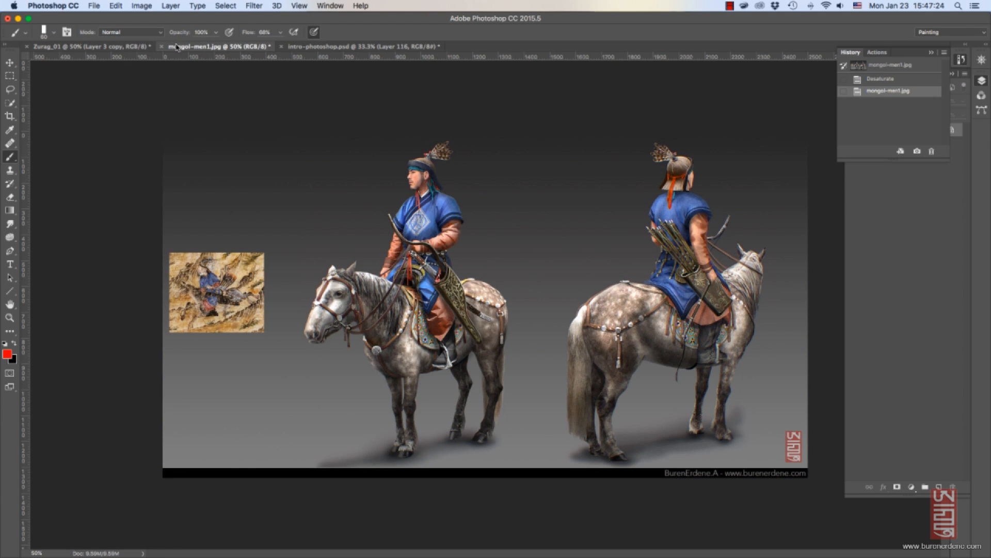
pyautogui.click(144, 6)
pyautogui.moveTo(191, 21)
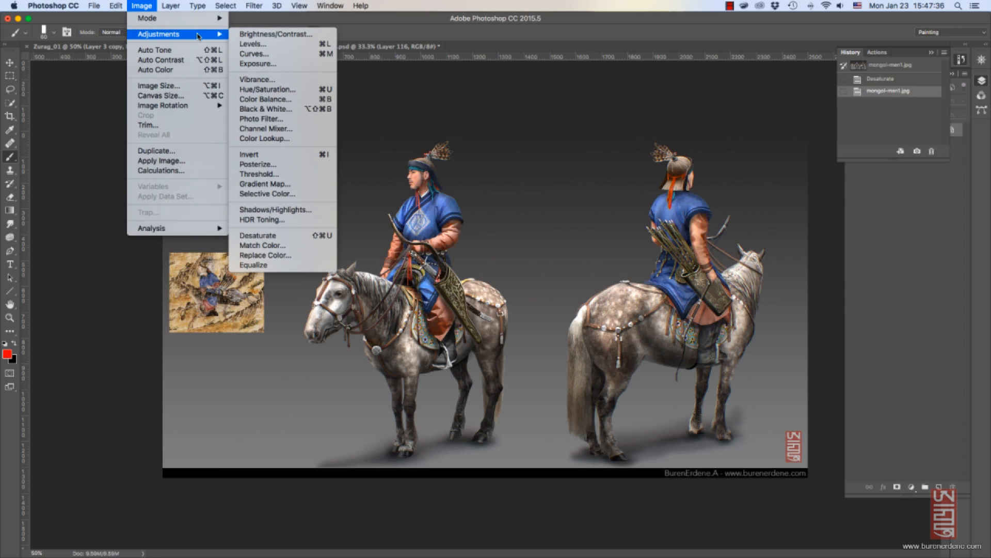
pyautogui.click(238, 24)
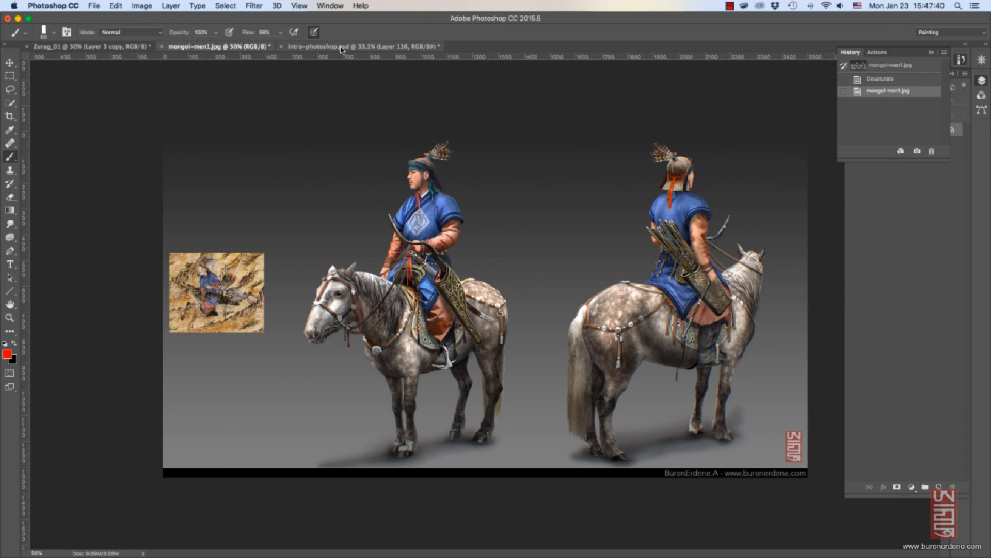
# Try a Gaussian Blur with a radius of 7.2 pixels on the picture, and cancel the filter.
pyautogui.click(253, 6)
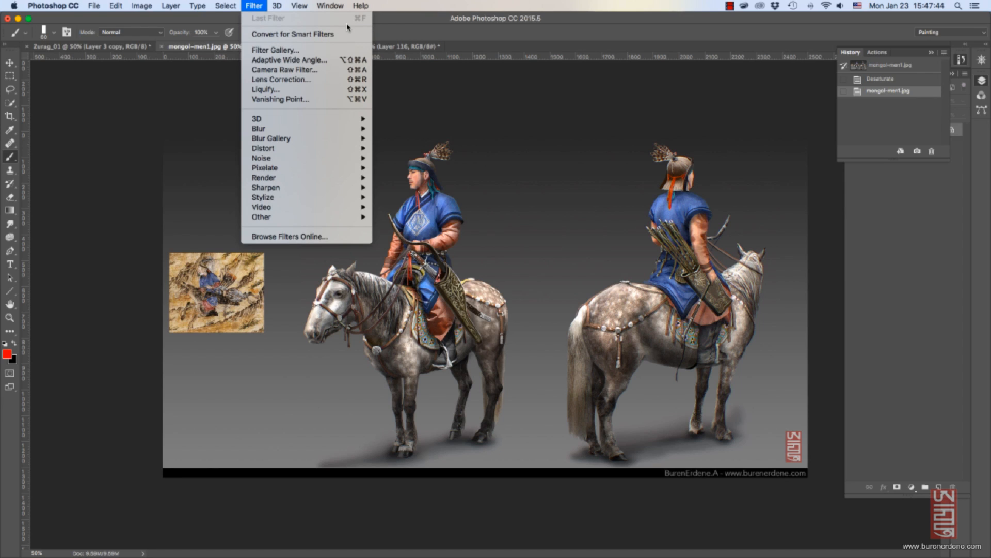
pyautogui.moveTo(366, 132)
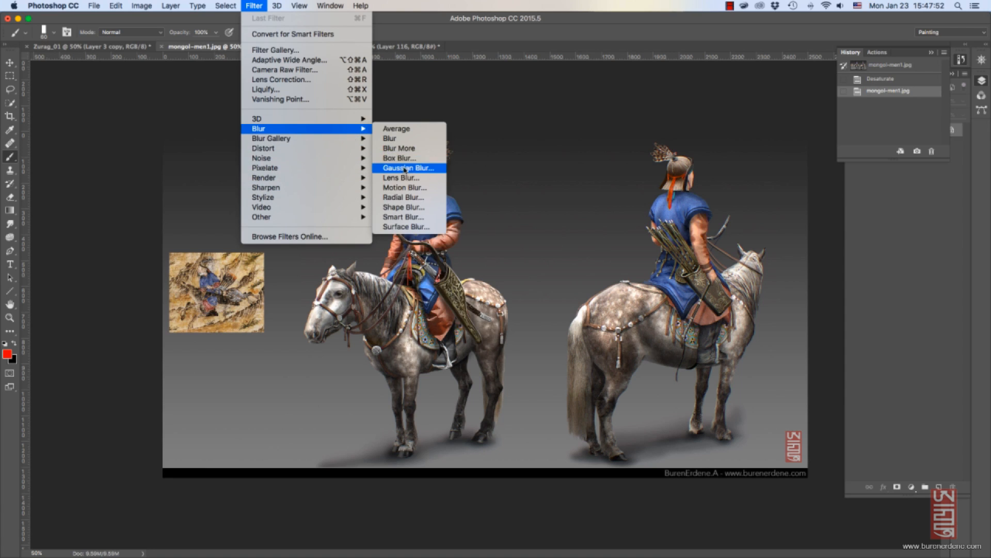
pyautogui.click(412, 167)
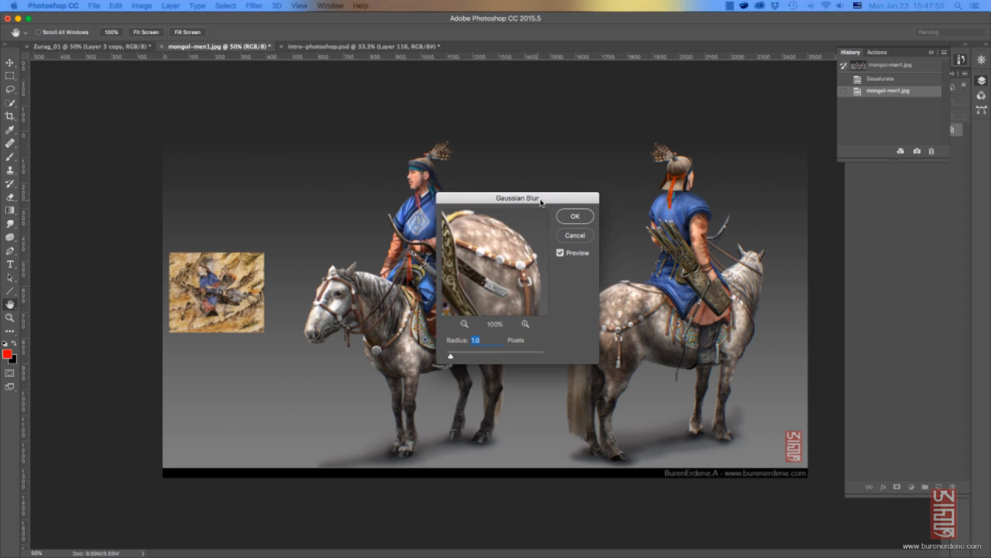
pyautogui.moveTo(464, 356)
pyautogui.mouseDown()
pyautogui.moveTo(487, 359)
pyautogui.moveTo(453, 358)
pyautogui.moveTo(488, 358)
pyautogui.moveTo(479, 357)
pyautogui.mouseUp()
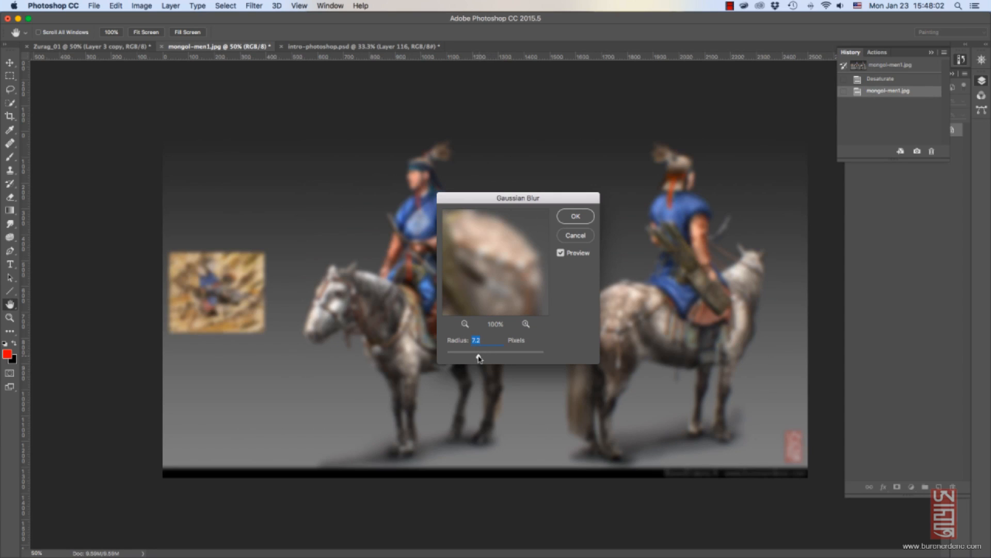
pyautogui.click(576, 235)
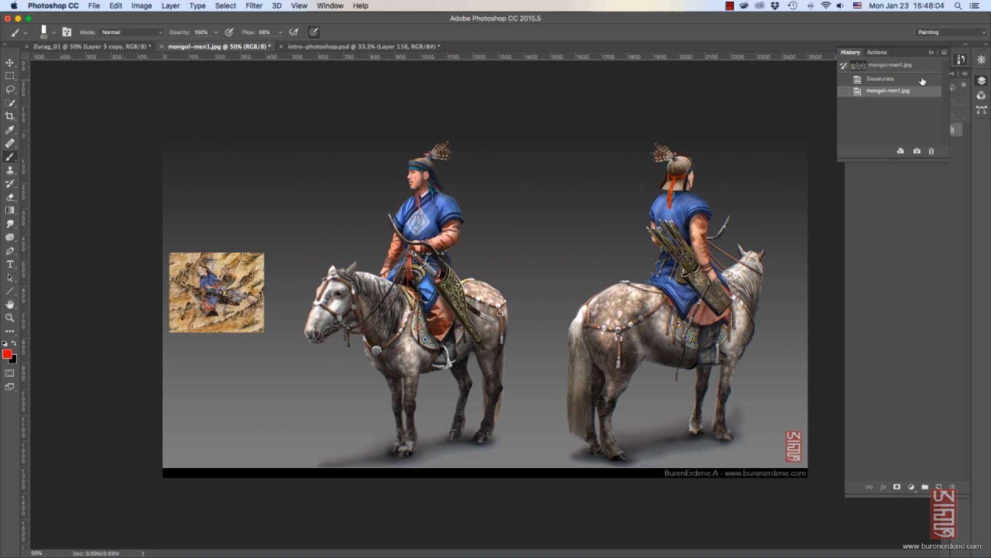
# Collapse the History panel and apply the Sharpen More filter to the whole picture.
pyautogui.click(936, 57)
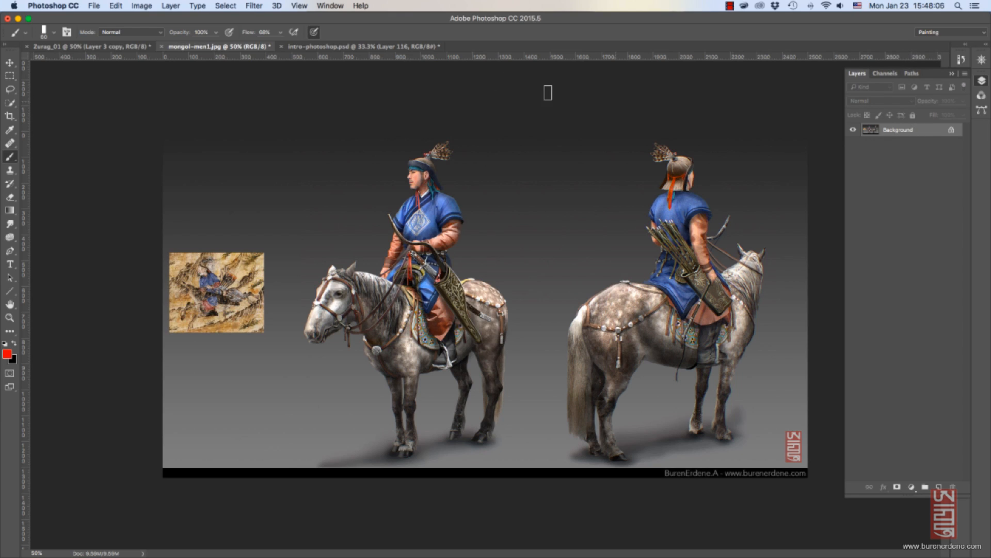
pyautogui.click(254, 6)
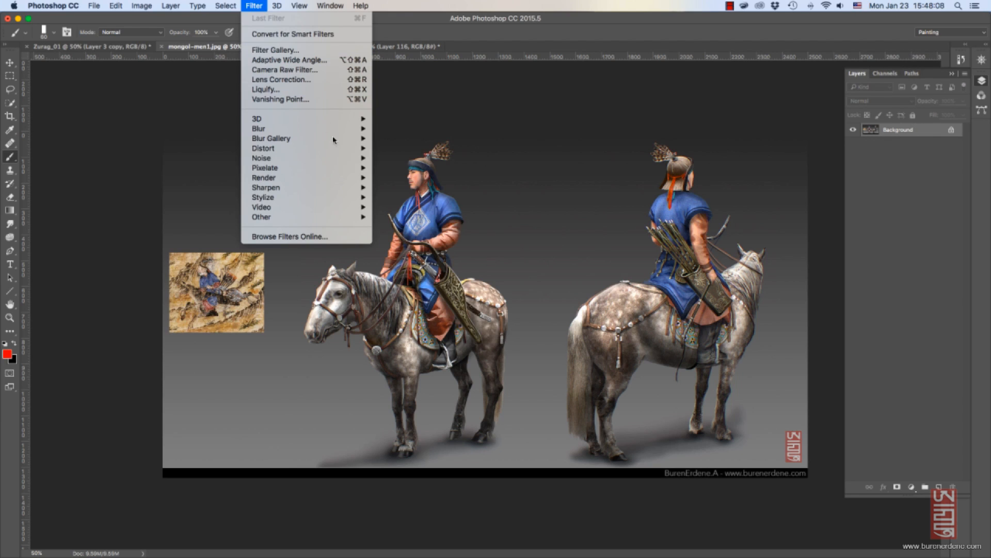
pyautogui.moveTo(357, 187)
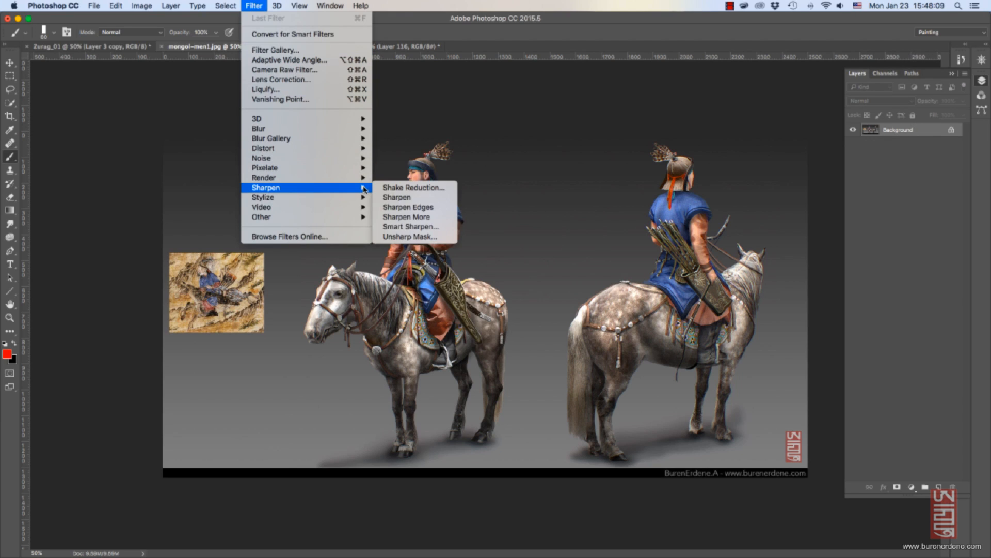
pyautogui.click(431, 219)
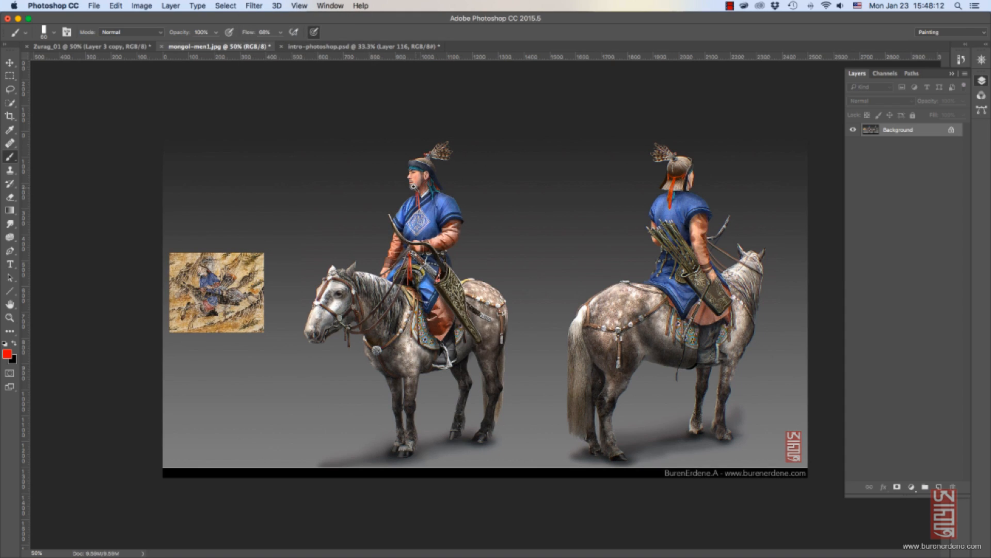
# Repeat the Sharpen More filter four times on the picture to exaggerate the sharpening on the front-facing rider.
pyautogui.press('z')
pyautogui.click(416, 186)
pyautogui.click(415, 187)
pyautogui.click(415, 187)
pyautogui.press('super+z')
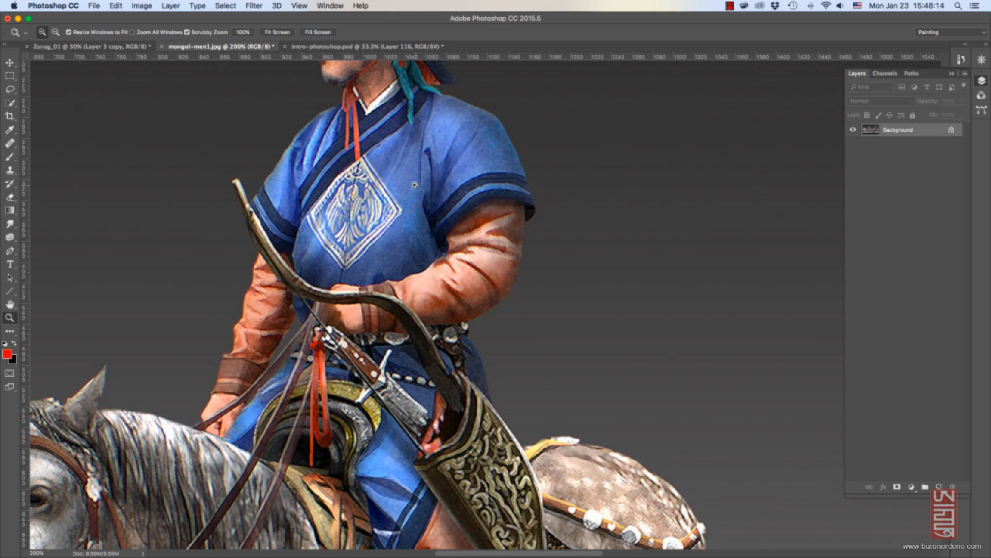
pyautogui.click(260, 6)
pyautogui.click(269, 19)
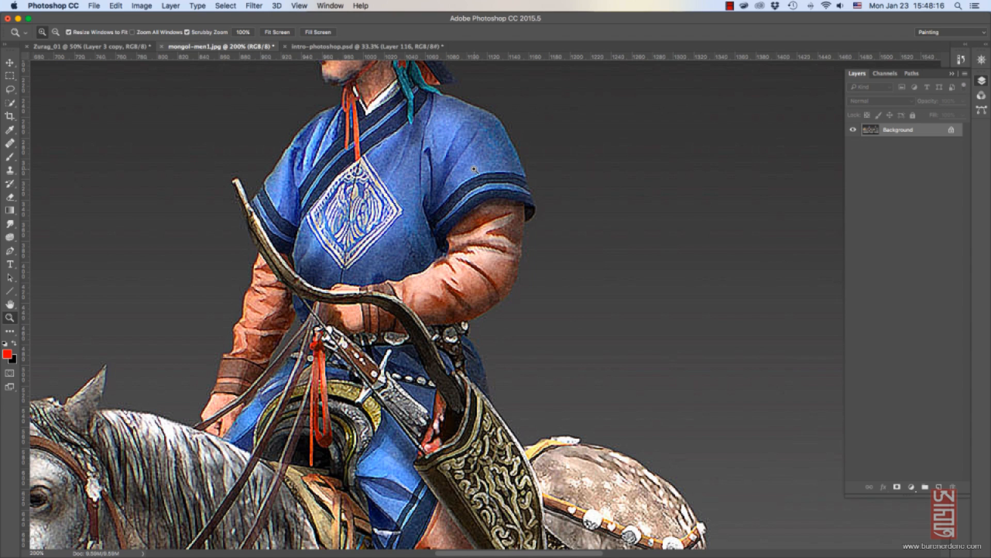
pyautogui.click(258, 7)
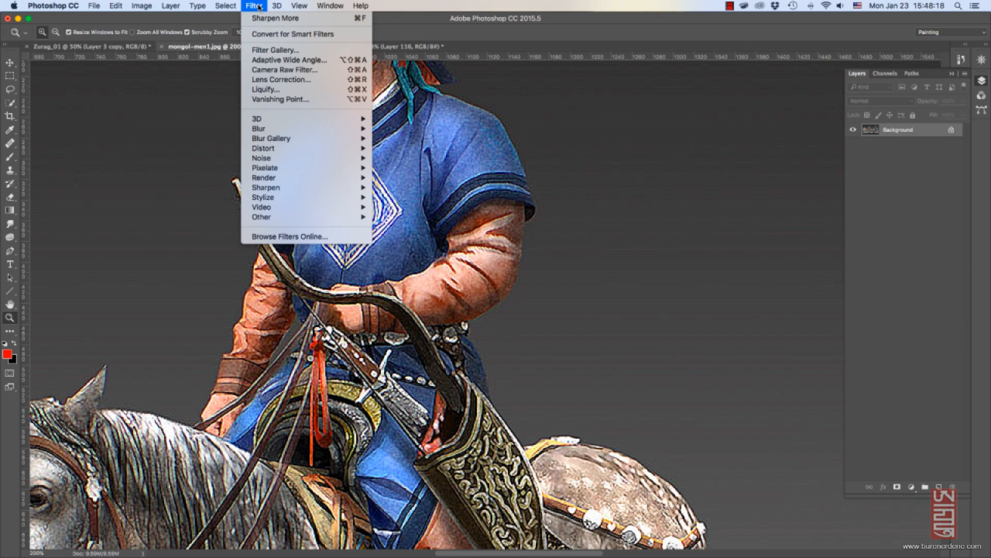
pyautogui.click(264, 18)
pyautogui.click(256, 6)
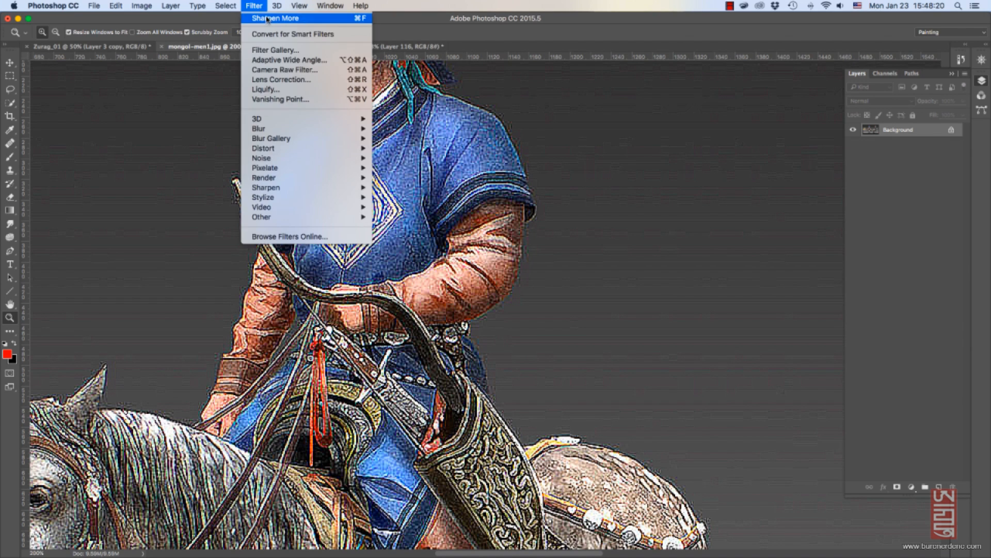
pyautogui.click(264, 18)
pyautogui.click(258, 7)
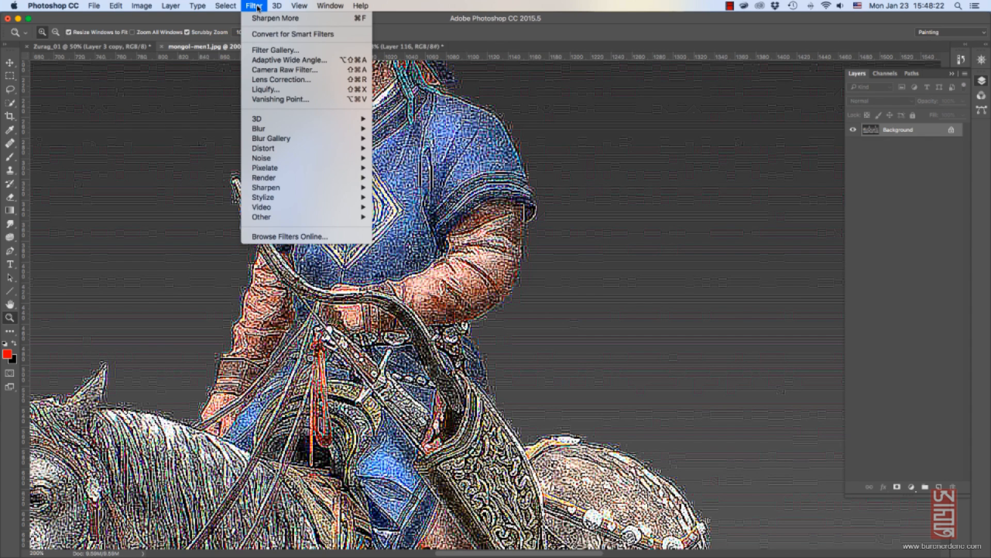
pyautogui.click(268, 20)
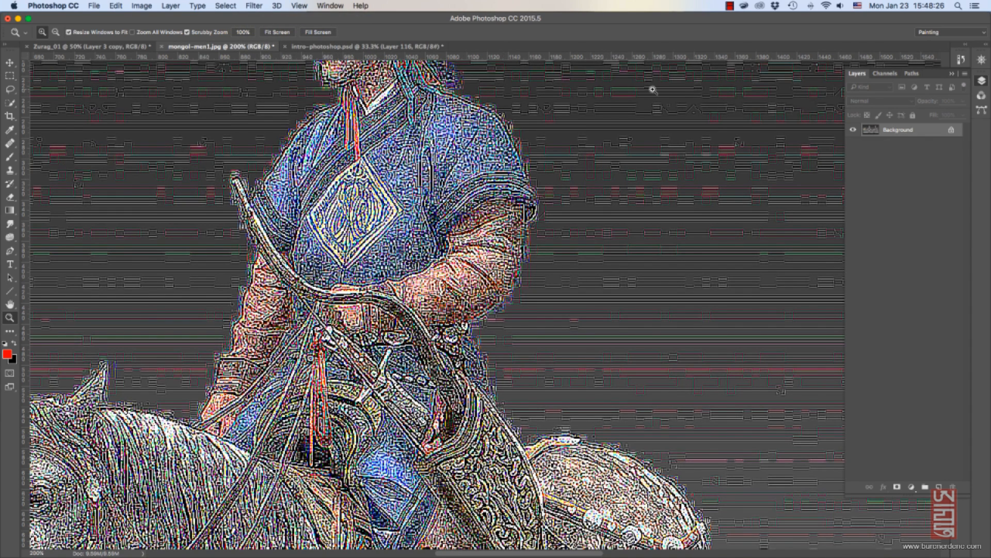
# Undo the repeated Sharpen More applications.
pyautogui.press('super+alt+z')
pyautogui.press('super+alt+z')
pyautogui.press('super+alt+z')
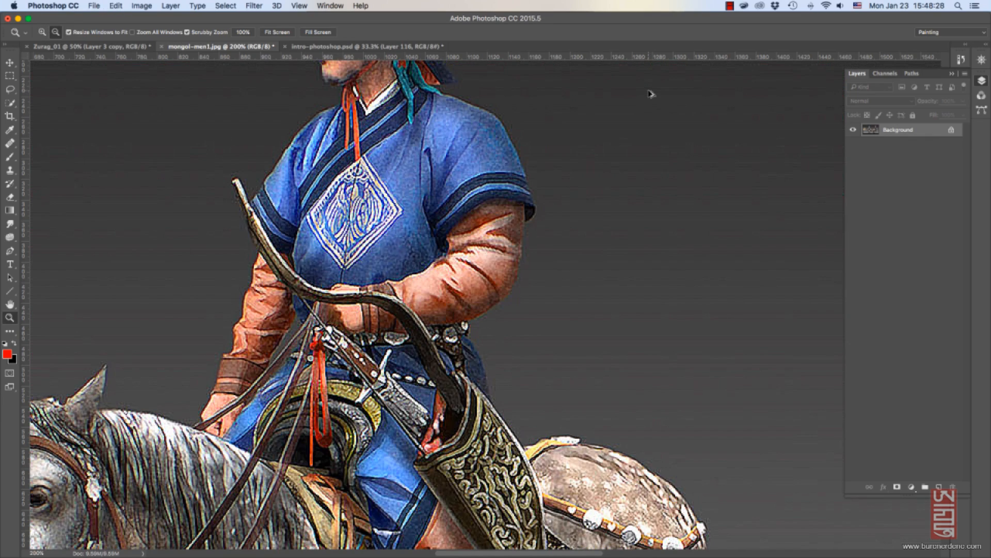
# Open the Filter Gallery for the picture and enlarge its window to fill the screen.
pyautogui.click(254, 6)
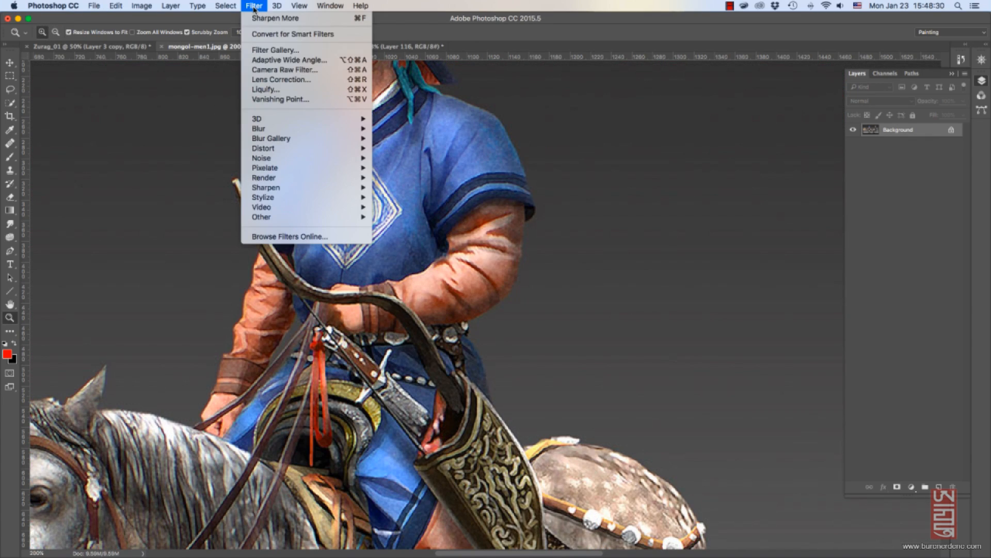
pyautogui.moveTo(337, 119)
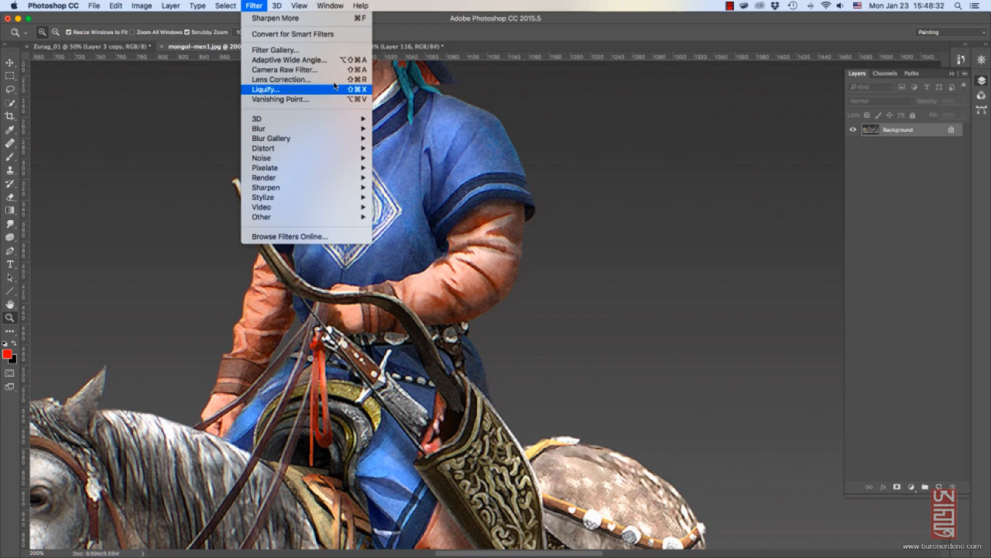
pyautogui.click(337, 51)
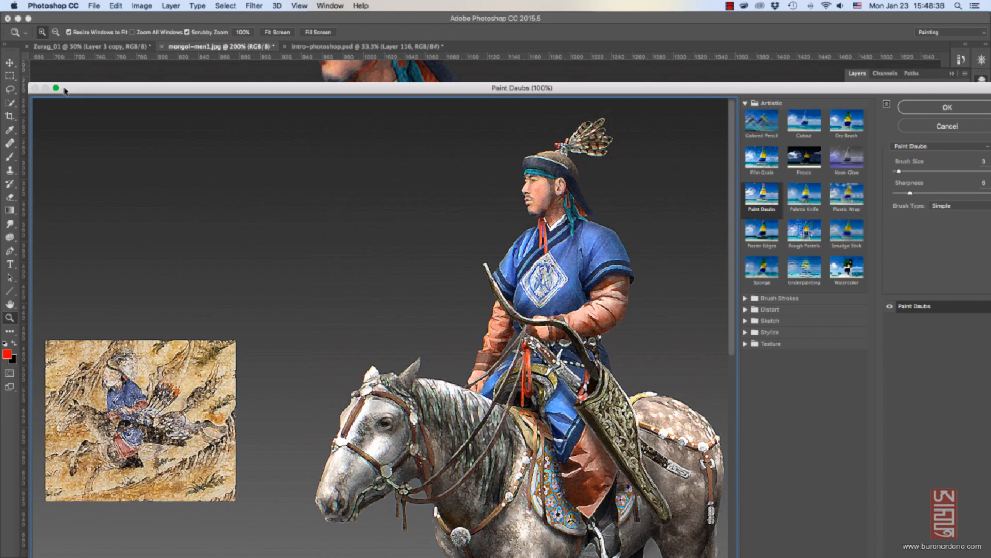
pyautogui.click(56, 86)
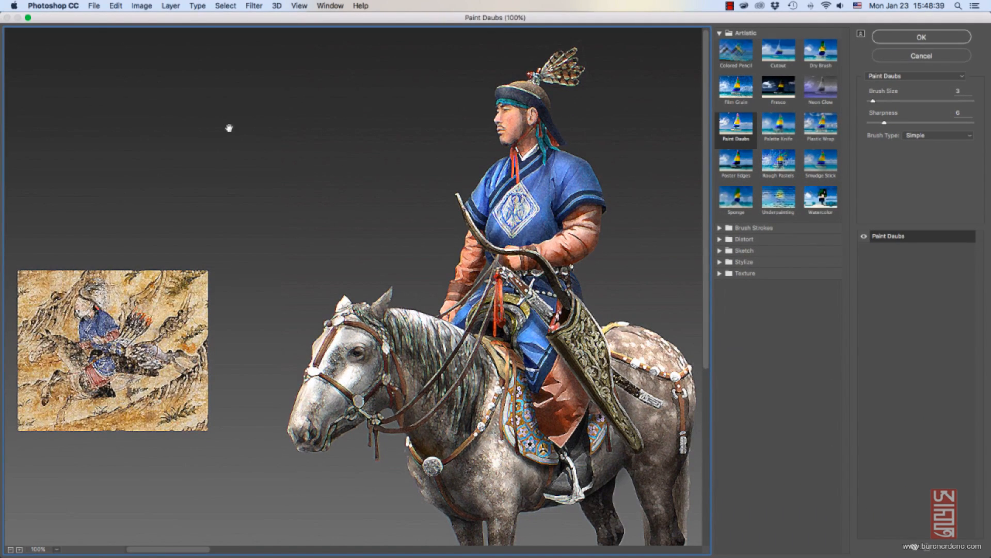
# Preview the Artistic filters Neon Glow, Plastic Wrap, Smudge Stick, Rough Pastels, Sponge and Underpainting on the picture.
pyautogui.click(816, 91)
pyautogui.click(825, 131)
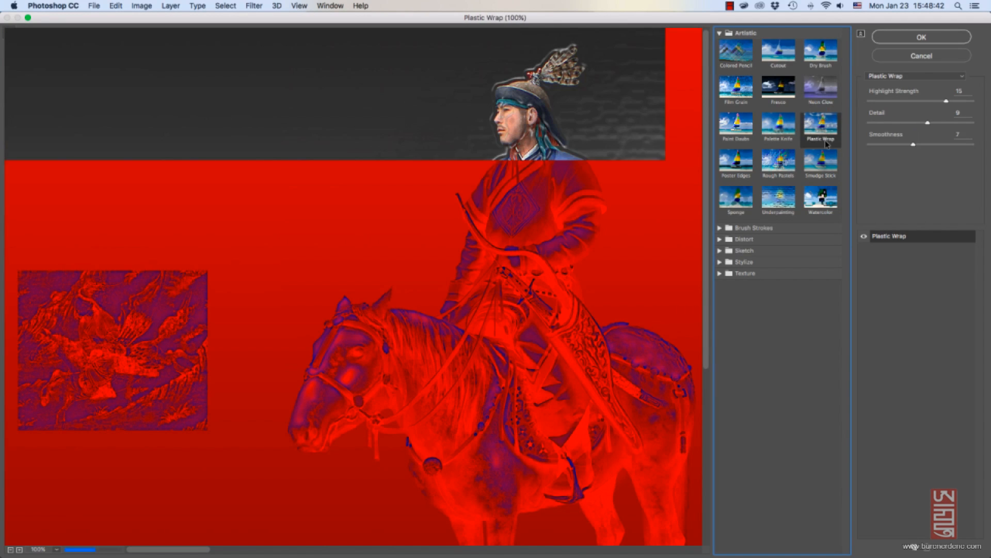
pyautogui.click(823, 164)
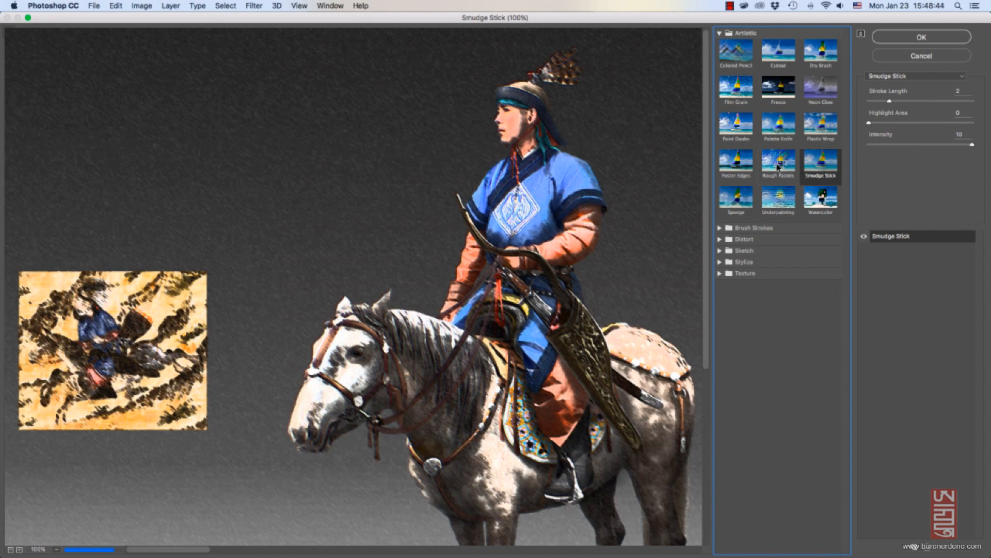
pyautogui.click(778, 165)
pyautogui.click(742, 201)
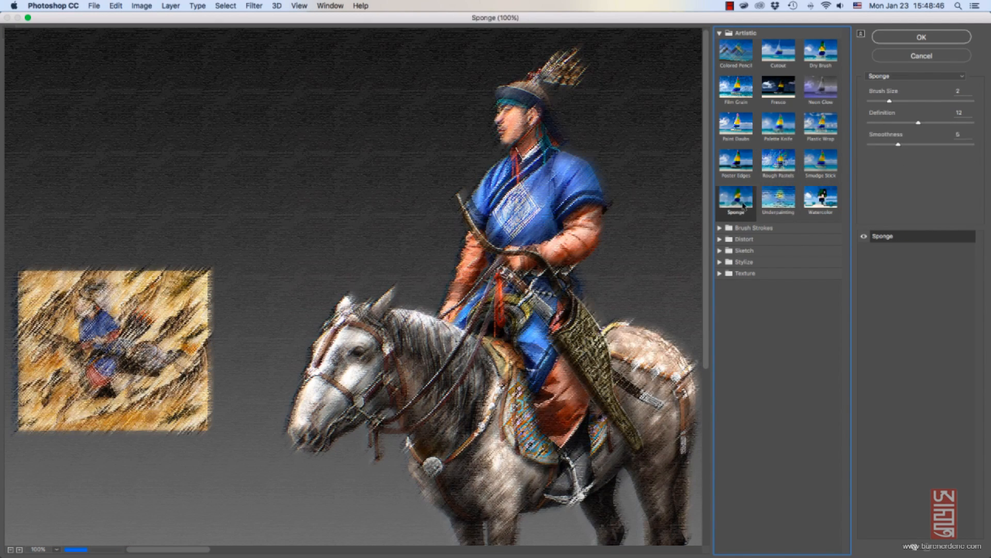
pyautogui.click(772, 216)
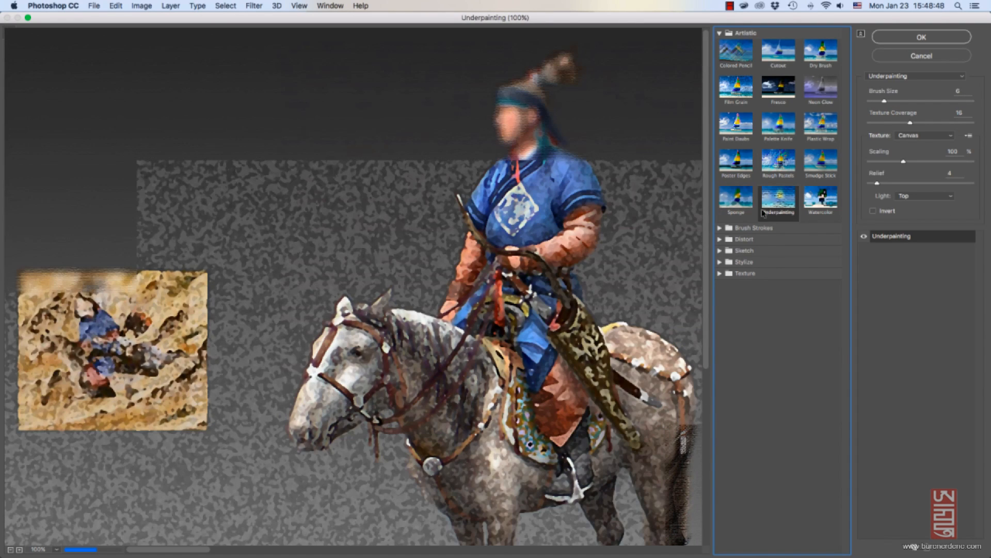
# Preview the Distort filters on the picture, including Diffuse Glow and Ocean Ripple.
pyautogui.click(719, 240)
pyautogui.click(779, 257)
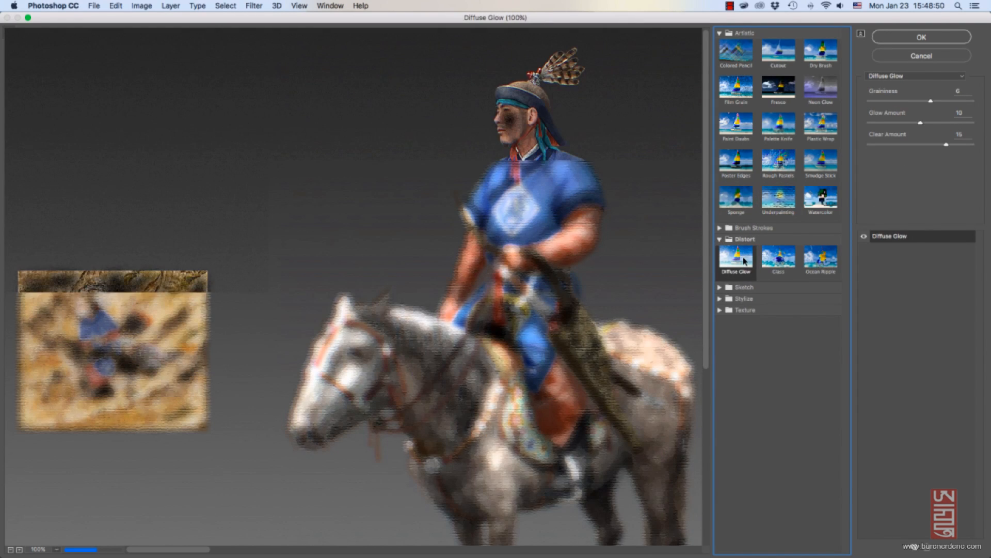
pyautogui.click(824, 259)
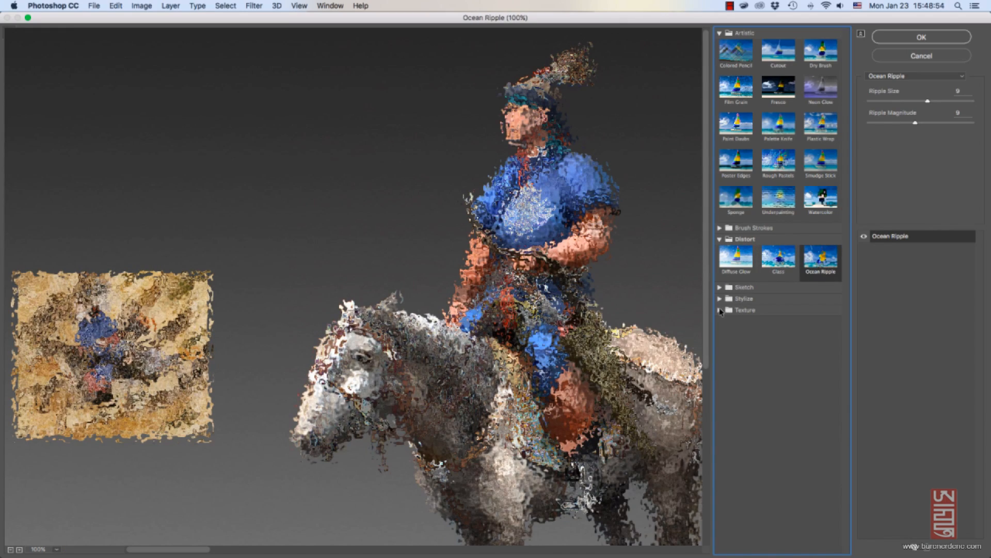
# Preview the Texture filters on the picture, ending with Stained Glass.
pyautogui.click(721, 309)
pyautogui.click(778, 330)
pyautogui.click(778, 365)
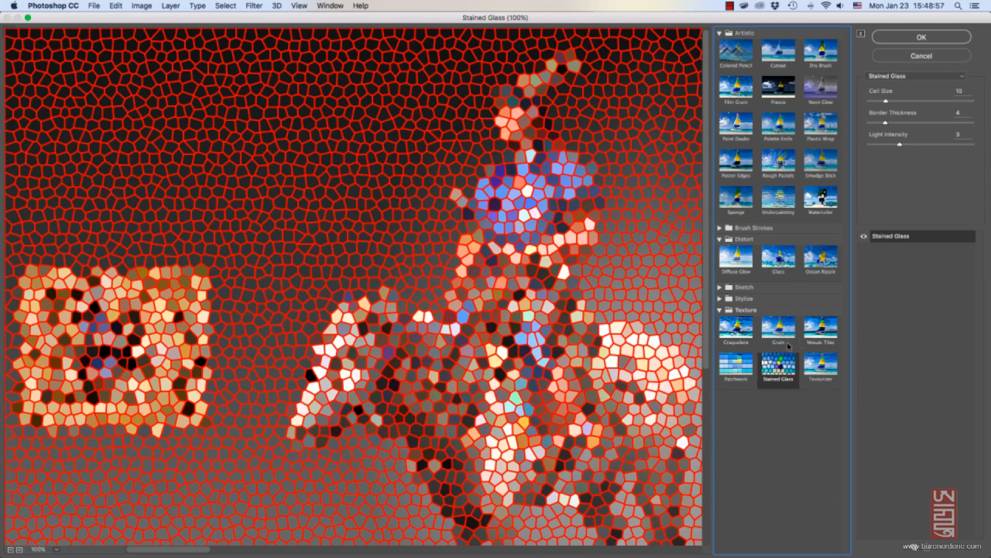
# Preview the Mosaic Tiles and Watercolor filters, and apply the Sponge filter with brush size 2, definition 12 and smoothness 5.
pyautogui.click(818, 336)
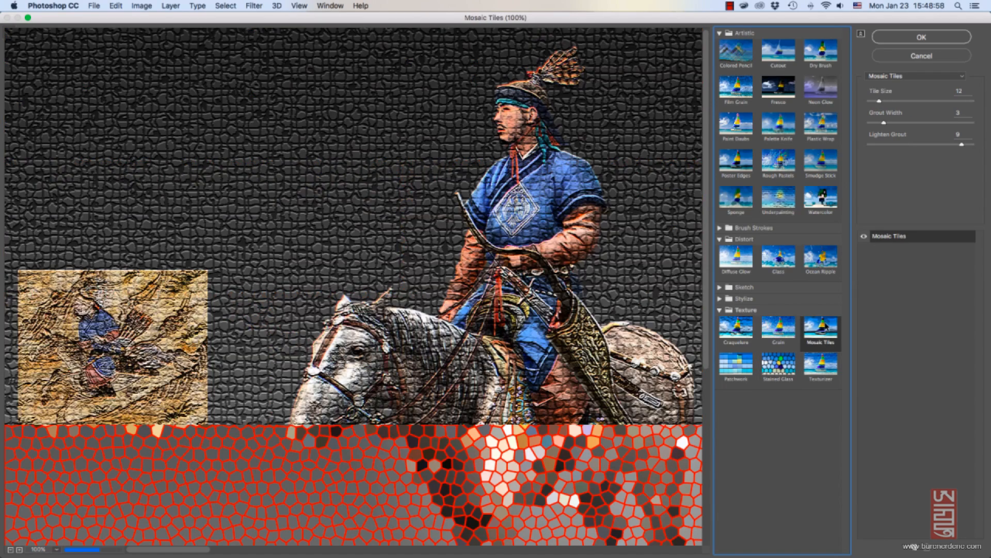
pyautogui.click(820, 197)
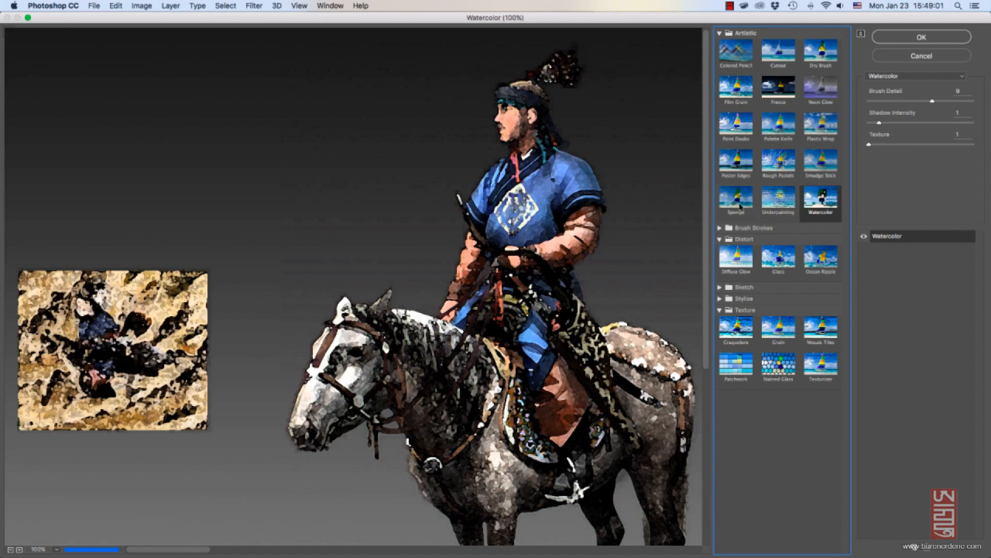
pyautogui.click(738, 199)
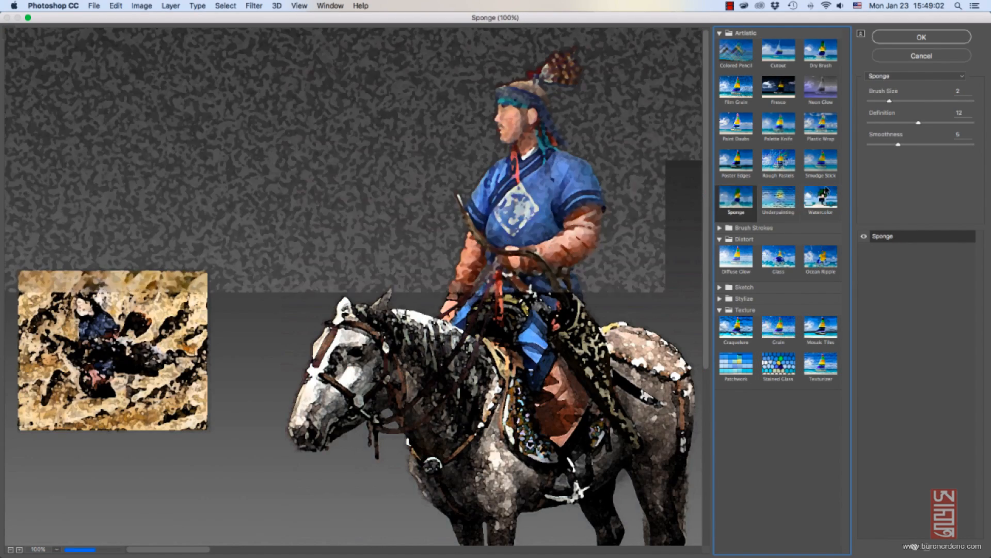
pyautogui.click(922, 37)
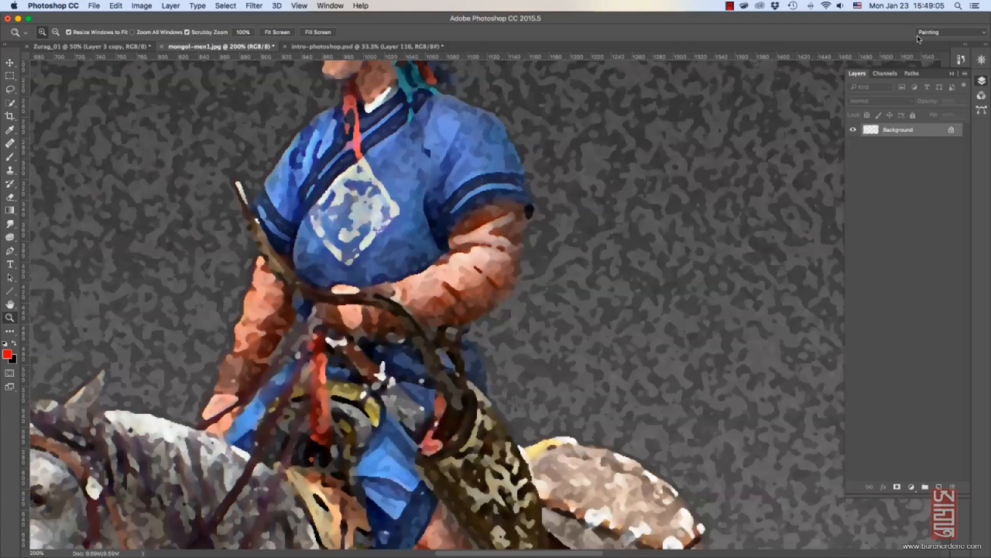
# Smear the front-facing rider's shoulder and forearm outward into the background with the Mixer Brush at size 150.
pyautogui.keyDown('alt'); pyautogui.click(500, 206); pyautogui.keyUp('alt')
pyautogui.keyDown('alt'); pyautogui.click(499, 206); pyautogui.keyUp('alt')
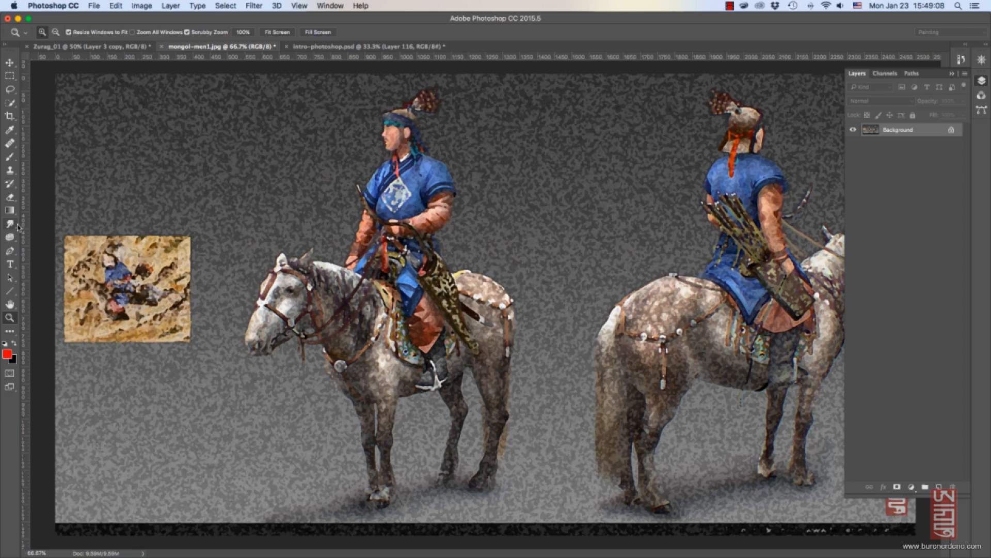
pyautogui.press('b')
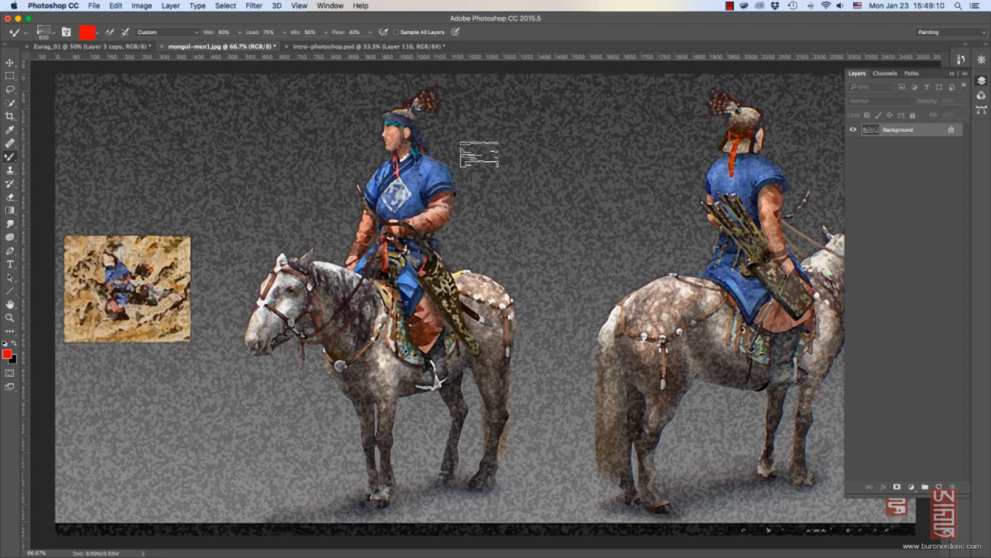
pyautogui.press('[')
pyautogui.press('[')
pyautogui.press('[')
pyautogui.press('[')
pyautogui.press('[')
pyautogui.press('[')
pyautogui.press('[')
pyautogui.moveTo(456, 165); pyautogui.dragTo(499, 150)
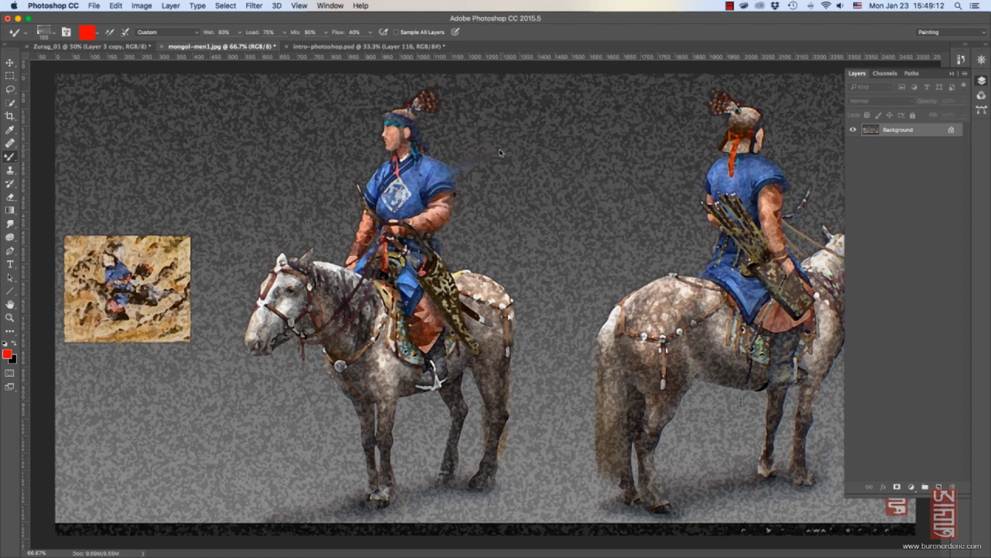
pyautogui.moveTo(434, 217); pyautogui.dragTo(508, 220)
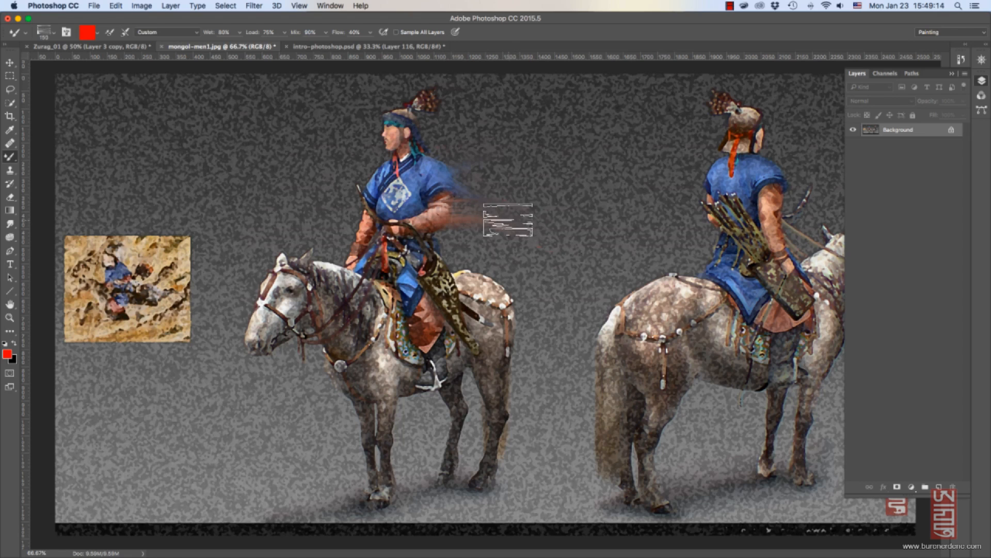
# Smear the front-facing rider's saddle area and the horse's rump and hind legs outward with Mixer Brush sizes 200 and 250.
pyautogui.press(']')
pyautogui.press(']')
pyautogui.moveTo(488, 297)
pyautogui.mouseDown()
pyautogui.moveTo(554, 250)
pyautogui.moveTo(564, 257)
pyautogui.moveTo(485, 309)
pyautogui.moveTo(562, 329)
pyautogui.mouseUp()
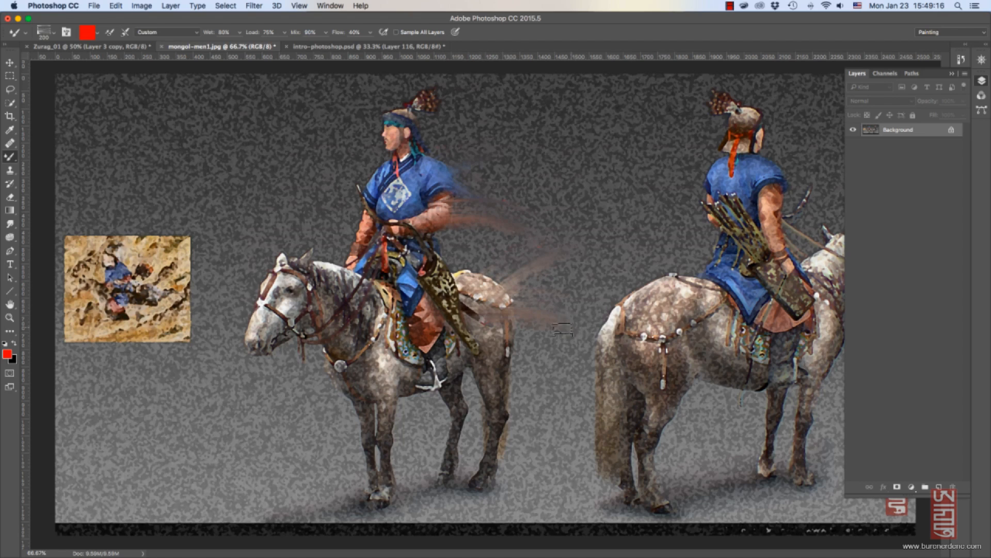
pyautogui.moveTo(476, 356); pyautogui.dragTo(537, 356)
pyautogui.press(']')
pyautogui.moveTo(423, 307); pyautogui.dragTo(645, 200)
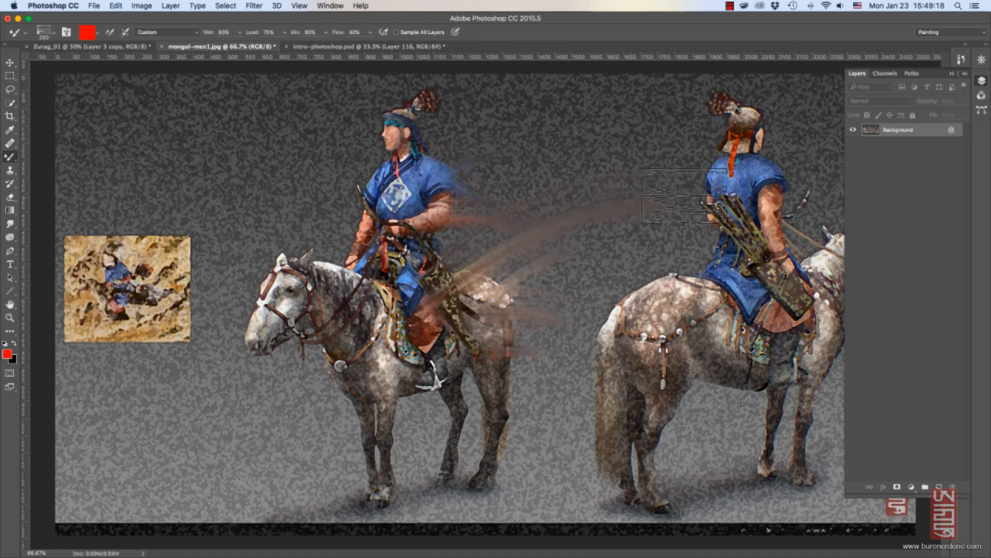
pyautogui.press('[')
pyautogui.moveTo(427, 358); pyautogui.dragTo(553, 375)
pyautogui.moveTo(421, 396); pyautogui.dragTo(508, 432)
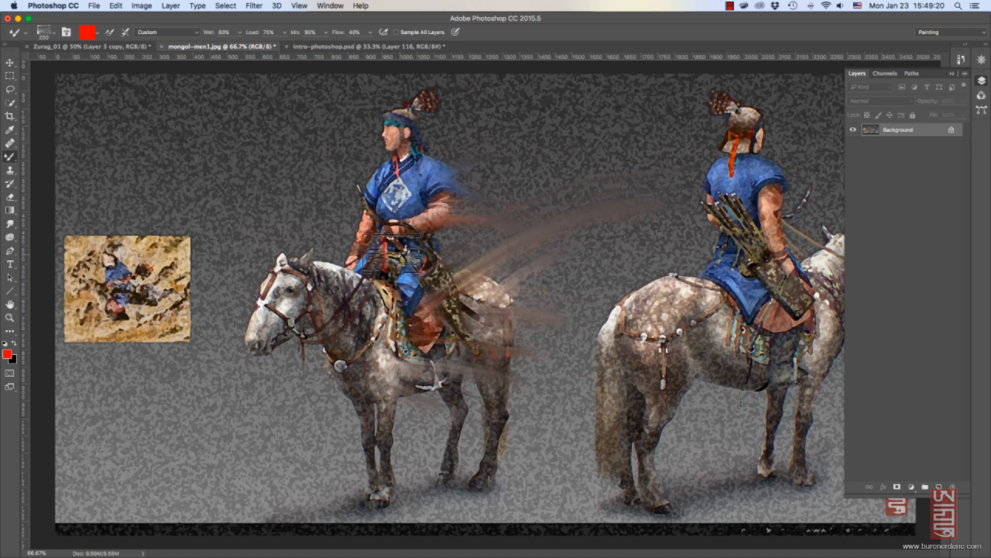
# Blend the front-facing rider's waist and the back-facing rider's torso into the background with Mixer Brush sizes up to 500.
pyautogui.moveTo(393, 254); pyautogui.dragTo(268, 227)
pyautogui.press(']')
pyautogui.press(']')
pyautogui.moveTo(750, 256); pyautogui.dragTo(640, 268)
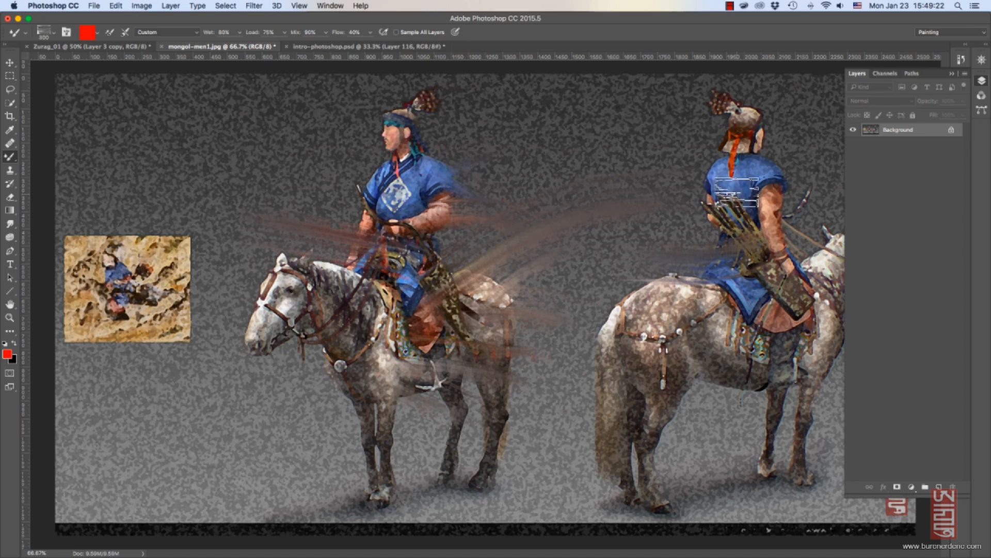
pyautogui.moveTo(737, 192)
pyautogui.mouseDown()
pyautogui.moveTo(649, 156)
pyautogui.moveTo(564, 152)
pyautogui.moveTo(760, 196)
pyautogui.moveTo(555, 165)
pyautogui.mouseUp()
pyautogui.press(']')
pyautogui.press(']')
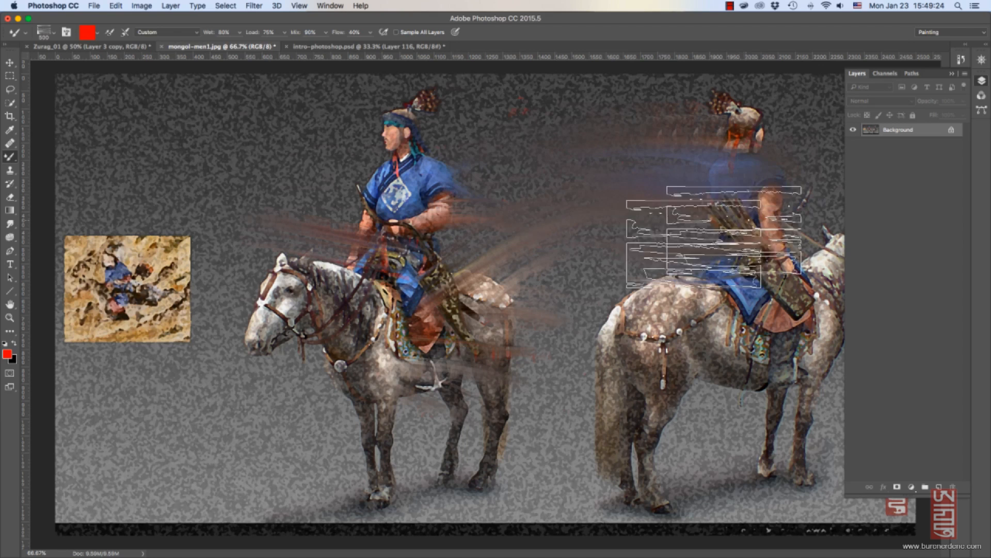
pyautogui.moveTo(734, 230); pyautogui.dragTo(523, 221)
pyautogui.press('[')
pyautogui.press('[')
pyautogui.press('[')
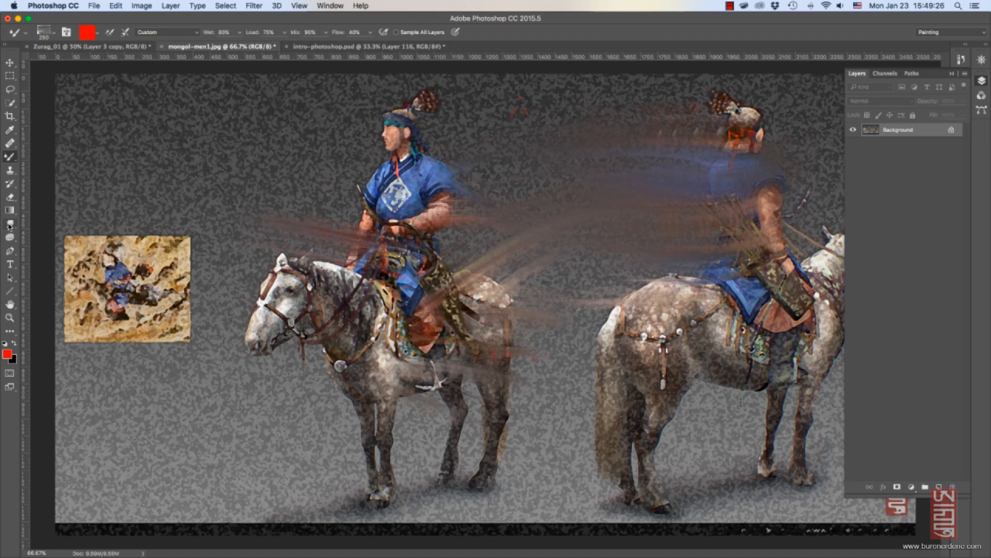
# Smudge two long horn-like streaks upward from the front-facing horse's head with the Smudge tool at size 80.
pyautogui.click(10, 225)
pyautogui.click(46, 246)
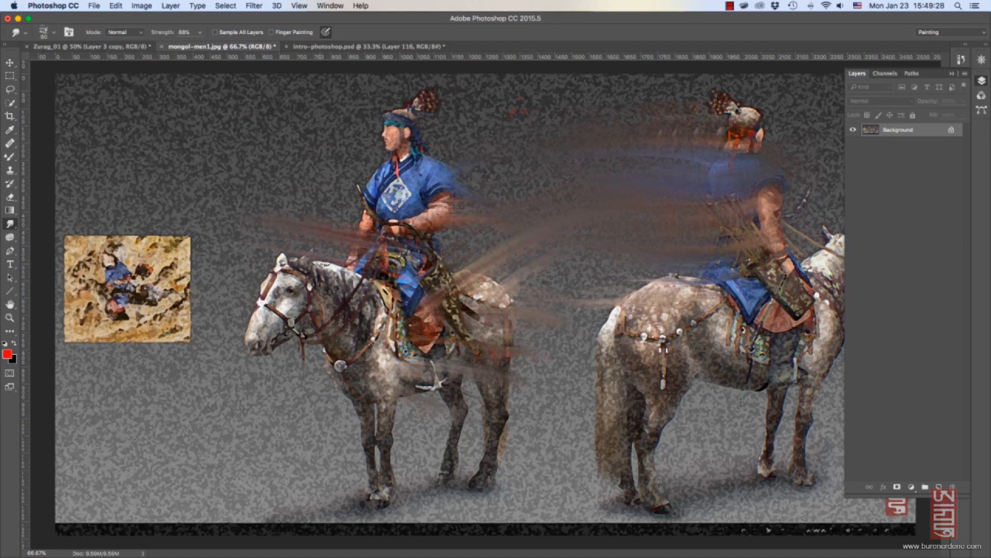
pyautogui.moveTo(289, 302); pyautogui.dragTo(312, 150)
pyautogui.moveTo(279, 307); pyautogui.dragTo(232, 201)
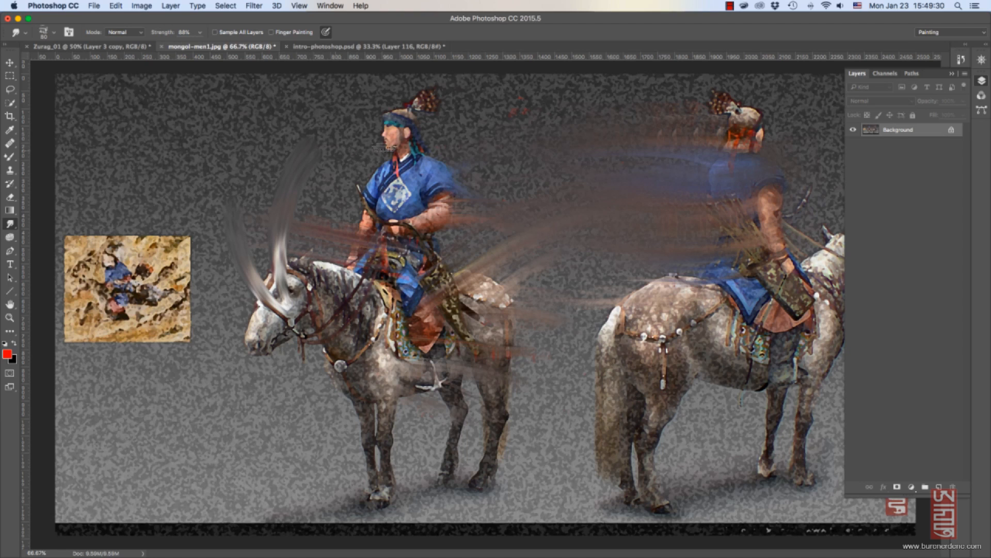
# Smudge both riders' torsos and the back-facing horse's rump into the space between them at brush size 100.
pyautogui.press(']')
pyautogui.press(']')
pyautogui.moveTo(428, 183)
pyautogui.mouseDown()
pyautogui.moveTo(494, 154)
pyautogui.moveTo(588, 228)
pyautogui.mouseUp()
pyautogui.moveTo(406, 204)
pyautogui.mouseDown()
pyautogui.moveTo(594, 224)
pyautogui.moveTo(600, 181)
pyautogui.mouseUp()
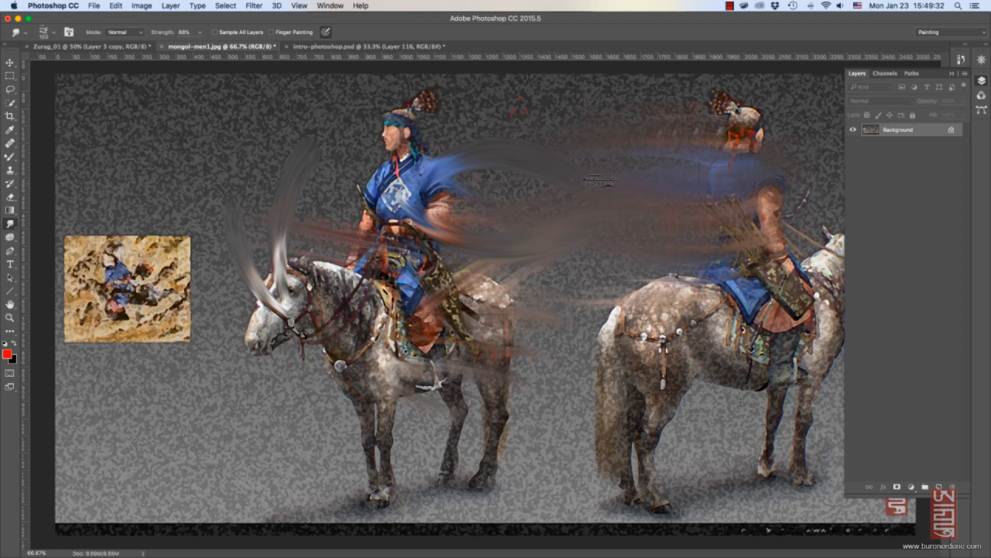
pyautogui.moveTo(753, 211)
pyautogui.mouseDown()
pyautogui.moveTo(610, 131)
pyautogui.moveTo(753, 201)
pyautogui.moveTo(555, 268)
pyautogui.mouseUp()
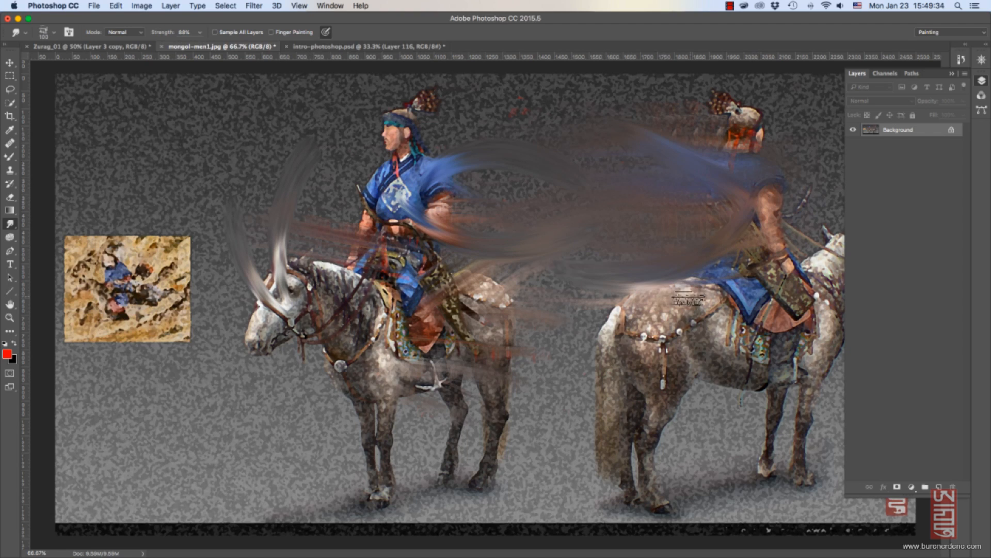
pyautogui.moveTo(688, 299)
pyautogui.mouseDown()
pyautogui.moveTo(637, 339)
pyautogui.moveTo(526, 389)
pyautogui.mouseUp()
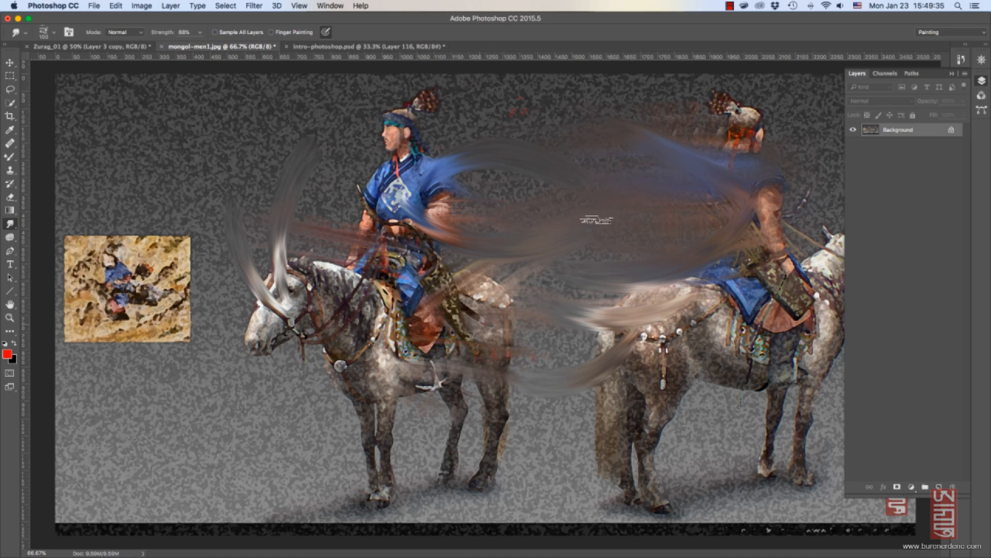
# Saturate the front-facing rider's blue tunic and sleeve with the Sponge tool at size 175.
pyautogui.click(12, 238)
pyautogui.click(52, 255)
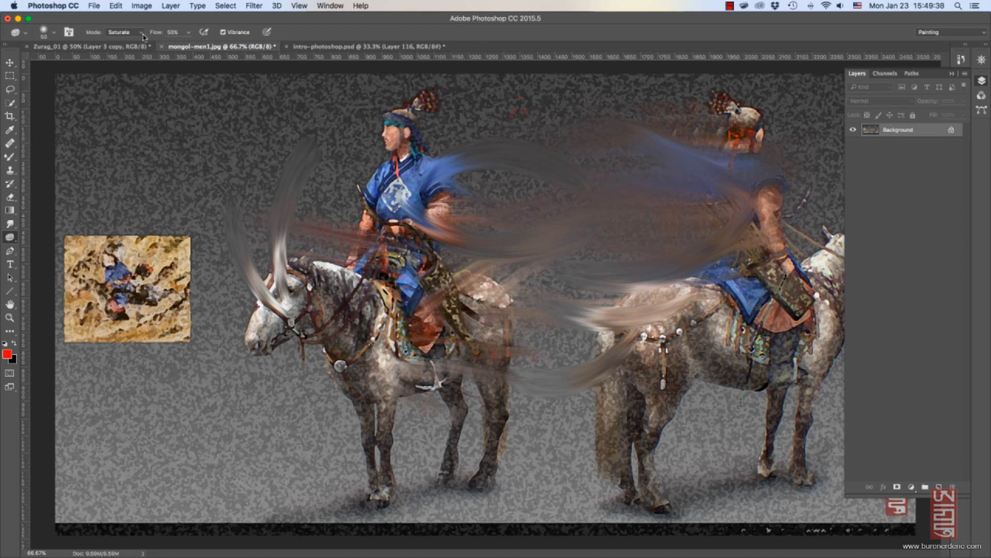
pyautogui.press(']')
pyautogui.press(']')
pyautogui.press(']')
pyautogui.press(']')
pyautogui.press(']')
pyautogui.press(']')
pyautogui.press(']')
pyautogui.press(']')
pyautogui.moveTo(408, 199)
pyautogui.mouseDown()
pyautogui.moveTo(419, 171)
pyautogui.moveTo(425, 202)
pyautogui.moveTo(408, 211)
pyautogui.mouseUp()
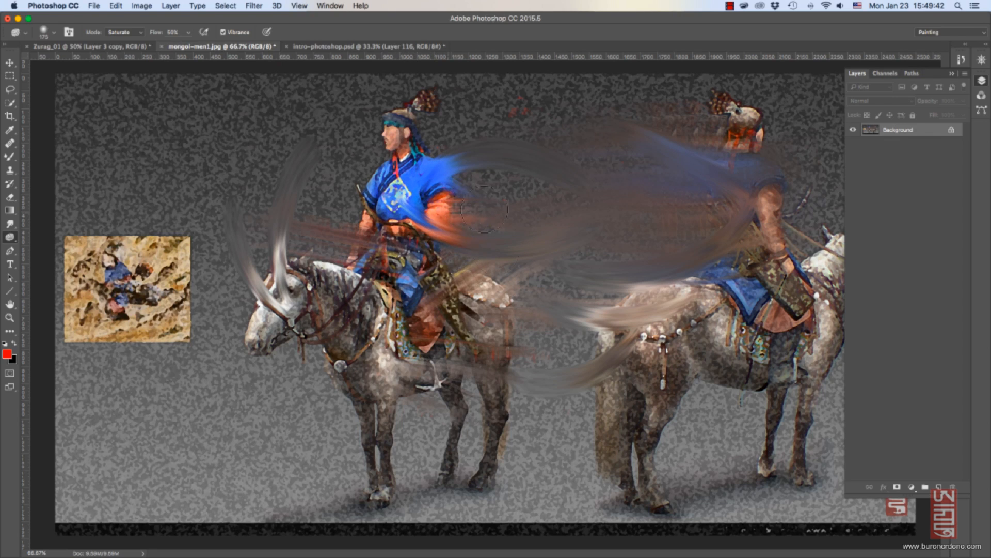
# Switch the Sponge tool to Desaturate and mute the colors of the small rock-art picture with a size 250 brush.
pyautogui.click(123, 32)
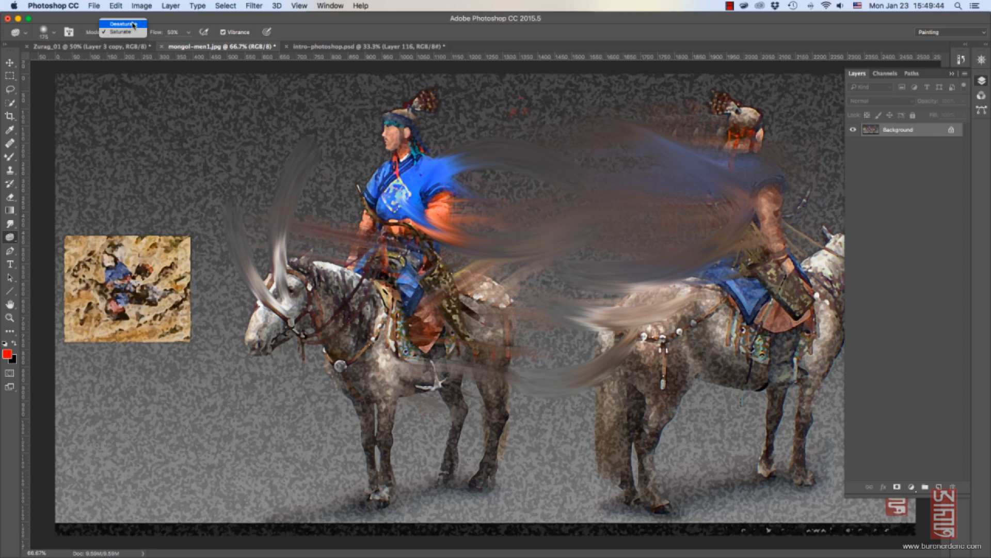
pyautogui.click(122, 23)
pyautogui.press(']')
pyautogui.press(']')
pyautogui.press(']')
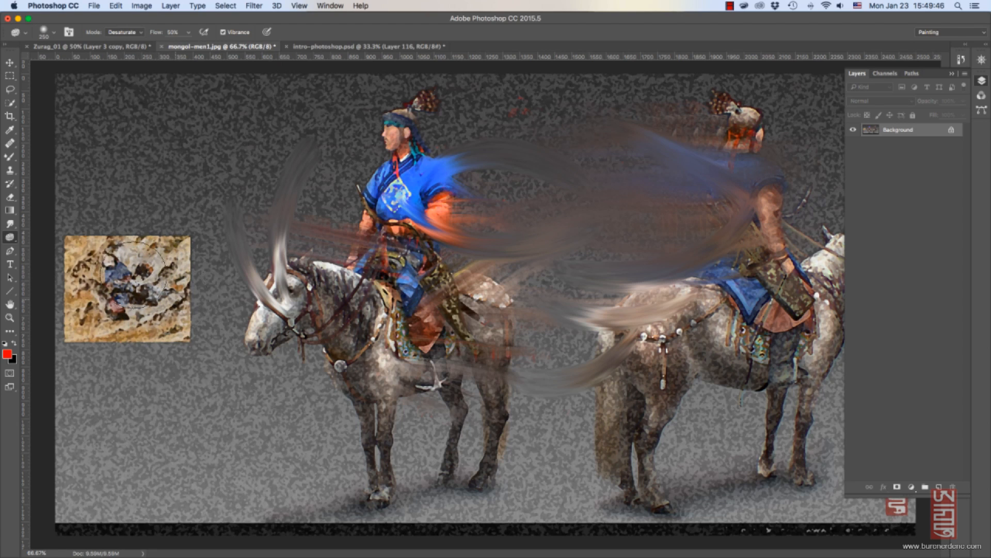
pyautogui.press('[')
pyautogui.press('[')
pyautogui.press('[')
pyautogui.press('[')
pyautogui.click(254, 6)
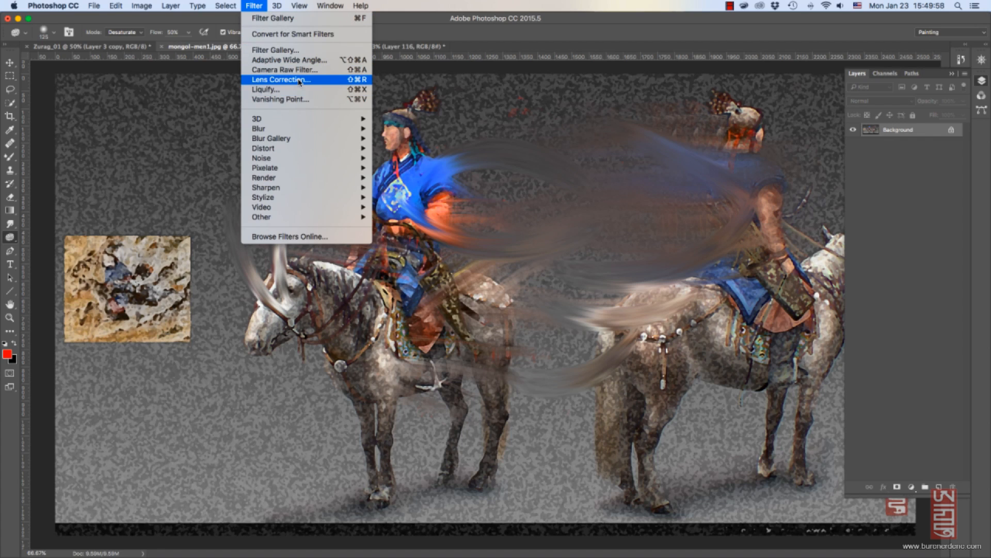
pyautogui.moveTo(138, 6)
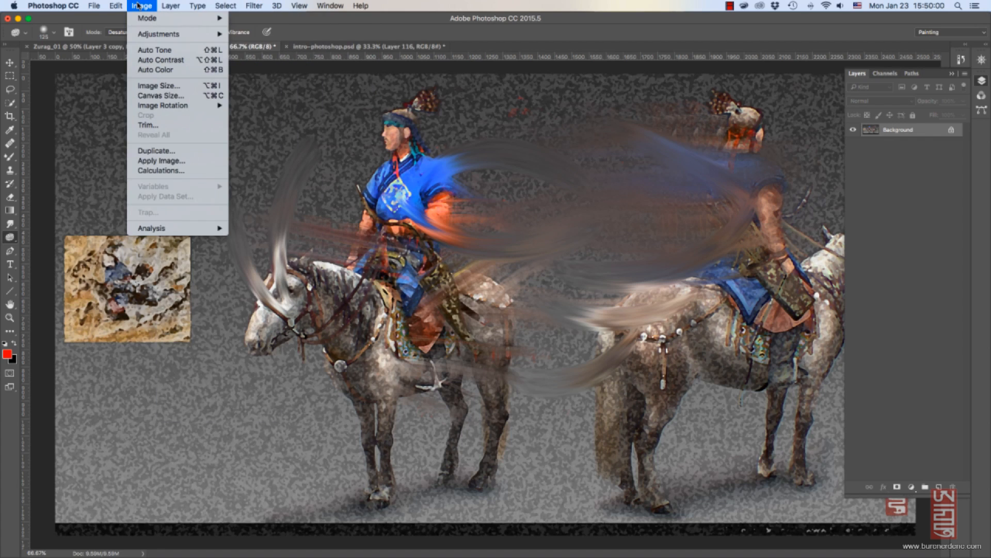
pyautogui.moveTo(174, 35)
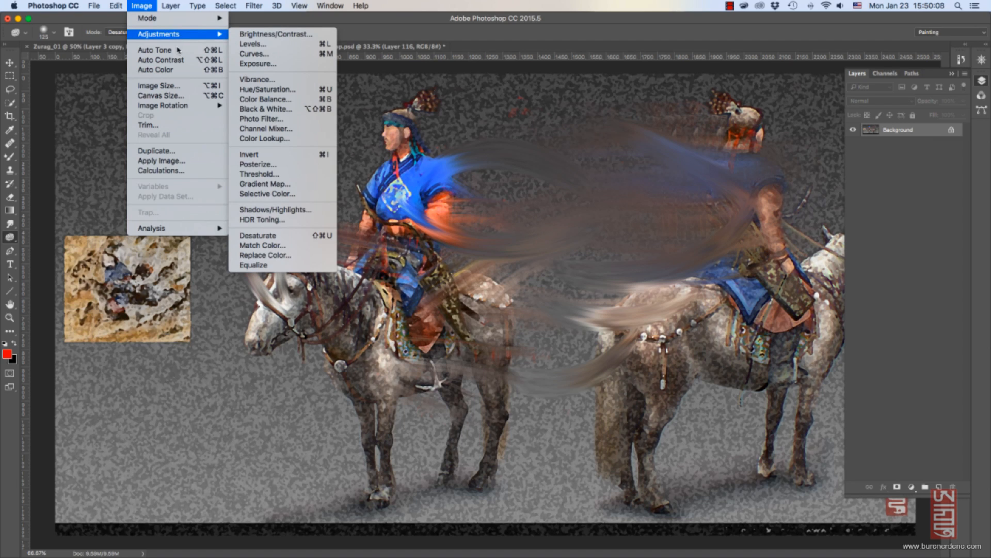
pyautogui.click(141, 6)
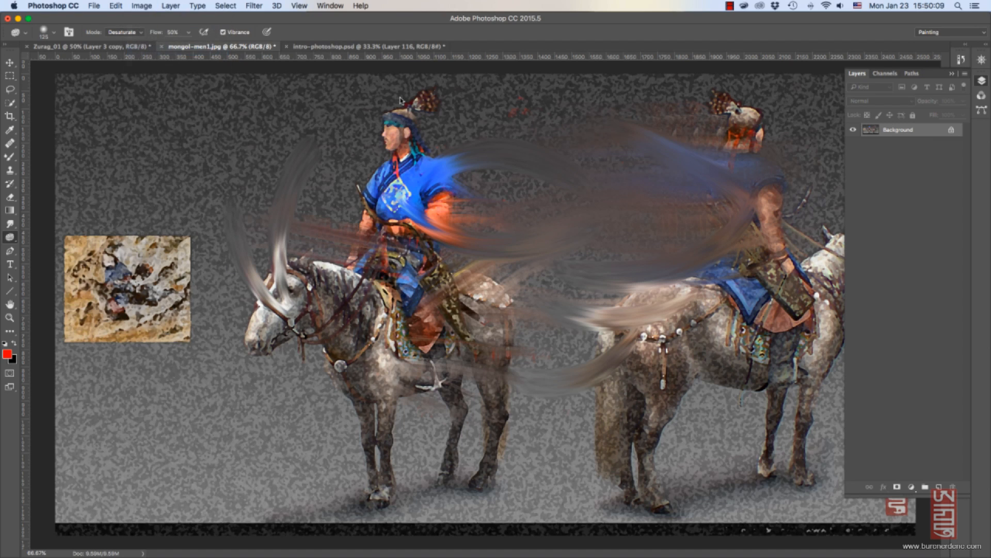
# Apply Auto Color to the whole image.
pyautogui.click(142, 7)
pyautogui.click(358, 69)
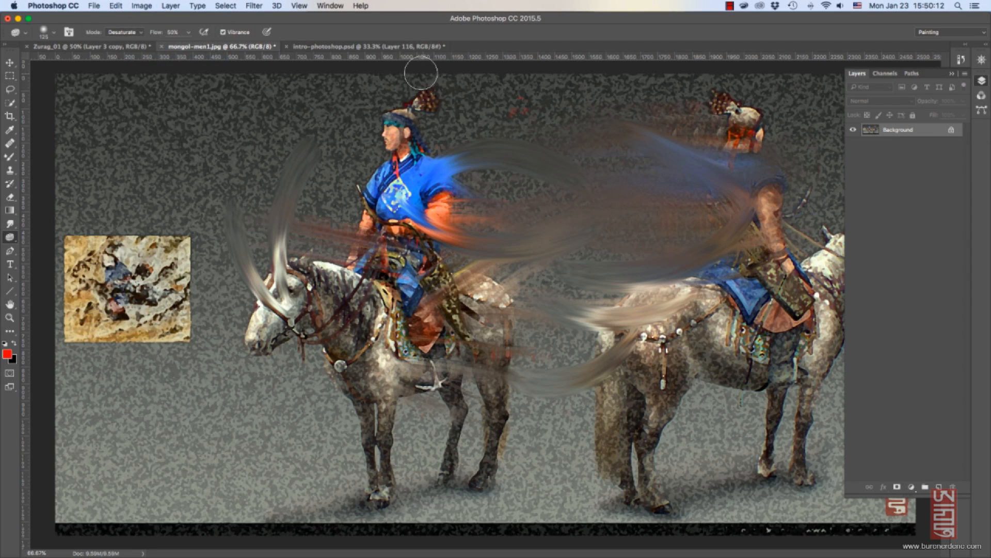
pyautogui.click(141, 7)
pyautogui.click(161, 72)
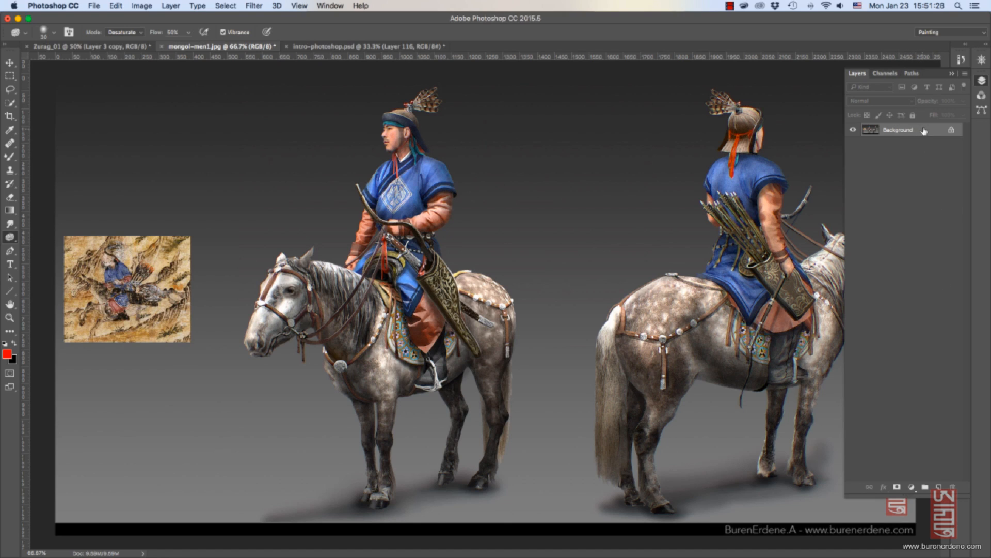
# Duplicate the Background layer and set the copy's brightness to 64 and contrast to 35.
pyautogui.moveTo(924, 131); pyautogui.dragTo(938, 487)
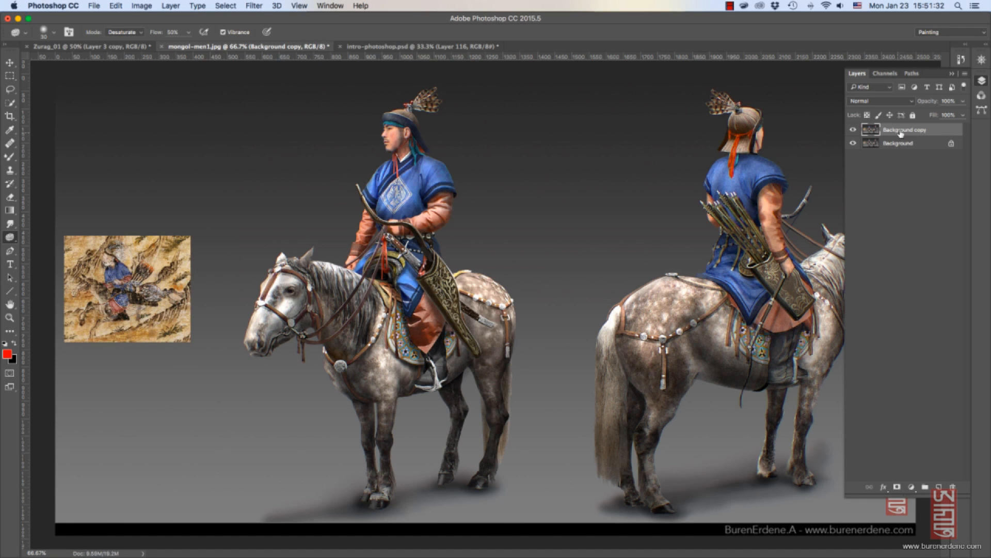
pyautogui.moveTo(854, 136)
pyautogui.mouseDown()
pyautogui.moveTo(855, 144)
pyautogui.moveTo(853, 131)
pyautogui.mouseUp()
pyautogui.click(141, 7)
pyautogui.moveTo(178, 29)
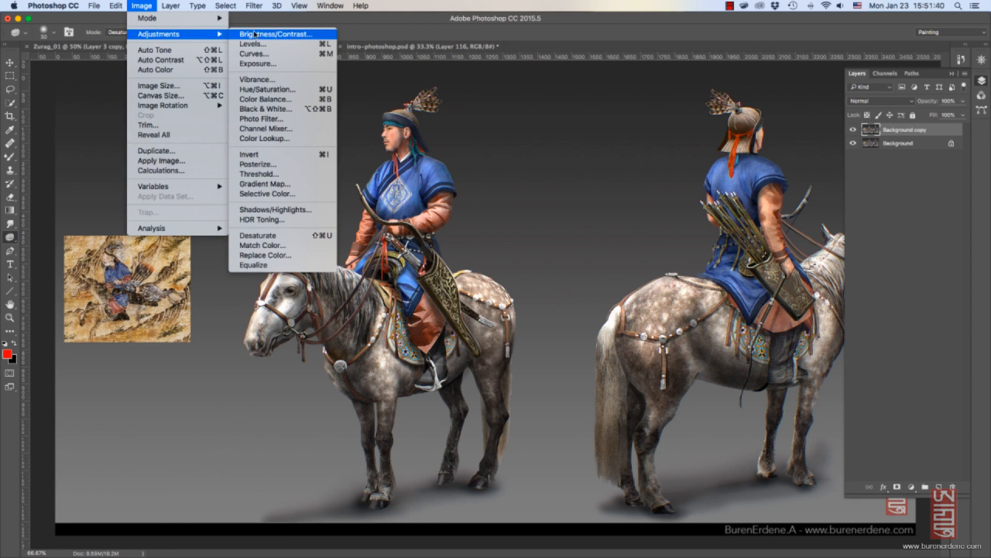
pyautogui.click(290, 29)
pyautogui.click(334, 473)
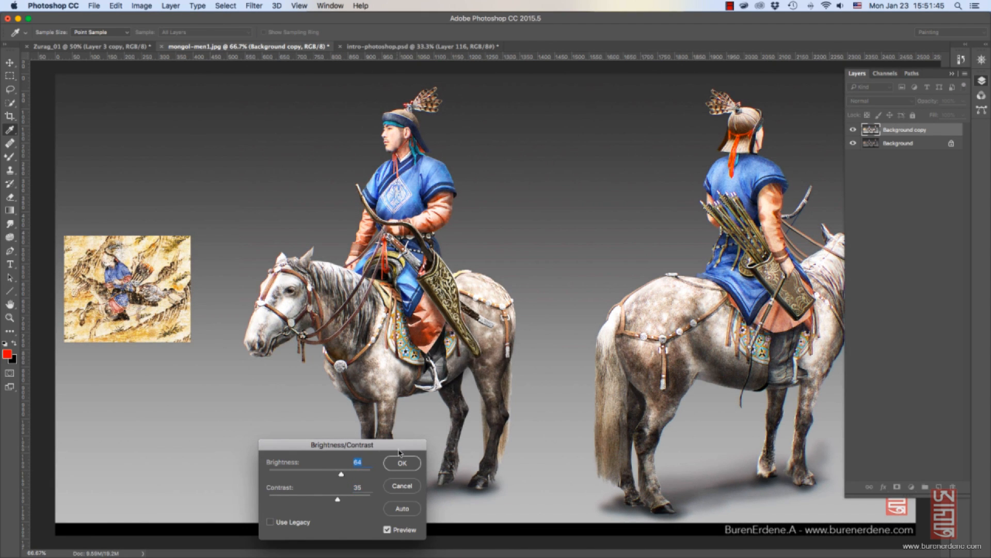
pyautogui.click(403, 463)
pyautogui.press('o')
# Reapply the last-used Sponge filter to the brightened layer copy and lower that layer's opacity.
pyautogui.click(256, 6)
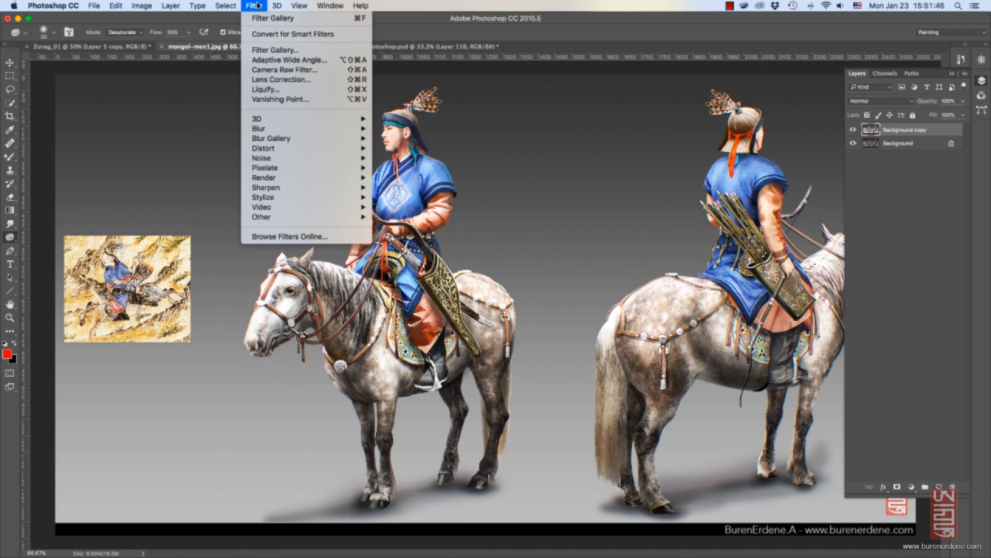
pyautogui.click(294, 18)
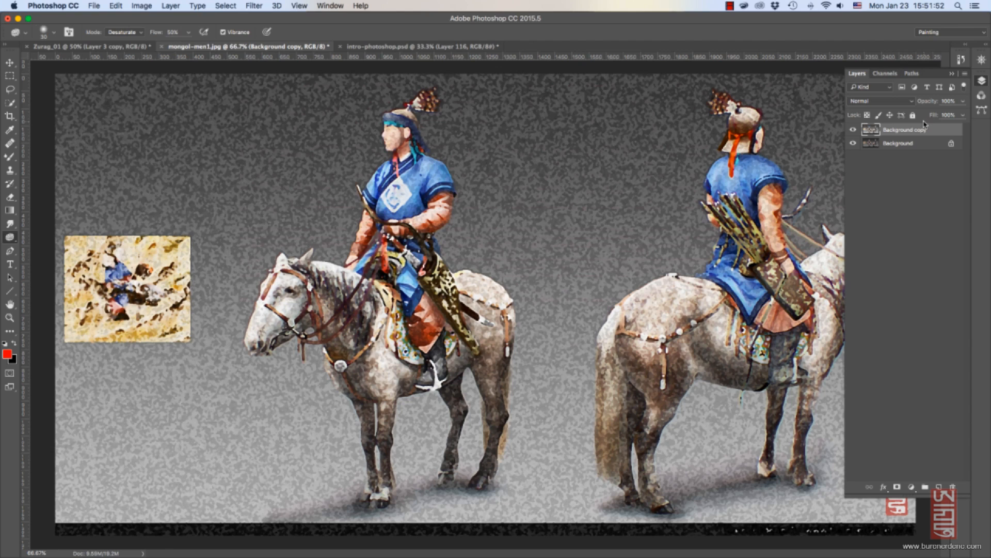
pyautogui.click(961, 102)
pyautogui.click(941, 114)
# Duplicate the original Background layer again and select the new copy below the filtered layer.
pyautogui.moveTo(938, 116); pyautogui.dragTo(939, 487)
pyautogui.click(921, 145)
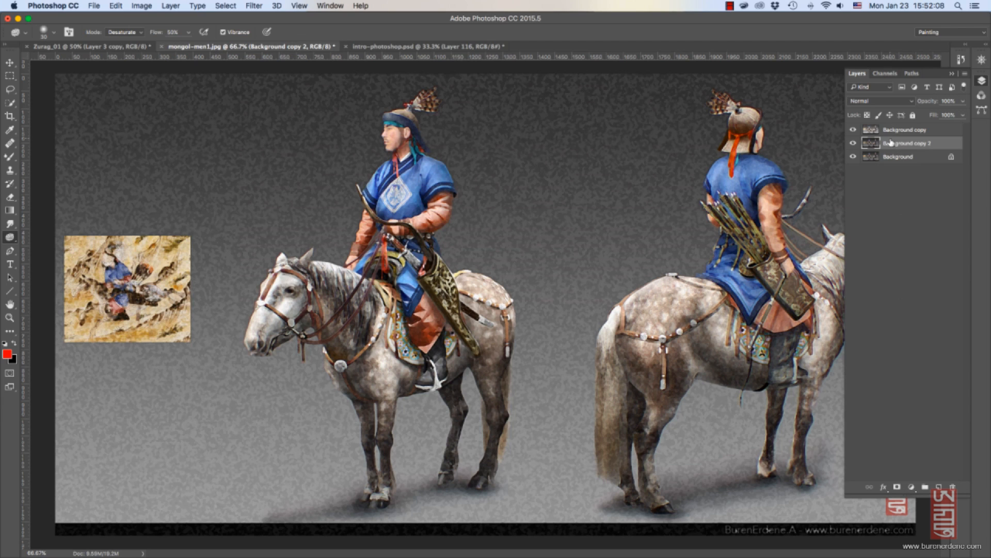
# Move the second background copy to the top of the layer stack and apply the Stamp filter to it.
pyautogui.moveTo(891, 142); pyautogui.dragTo(894, 126)
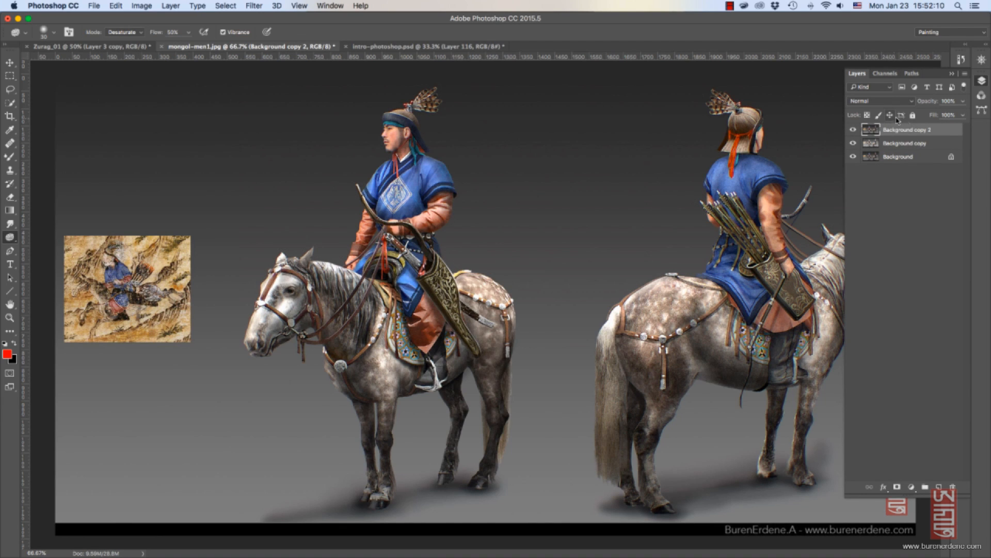
pyautogui.click(254, 6)
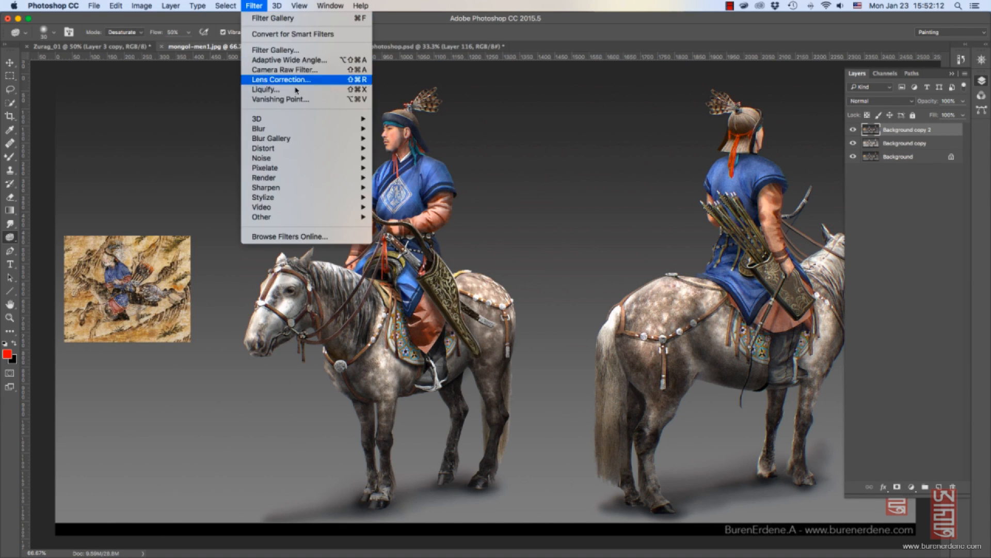
pyautogui.click(344, 51)
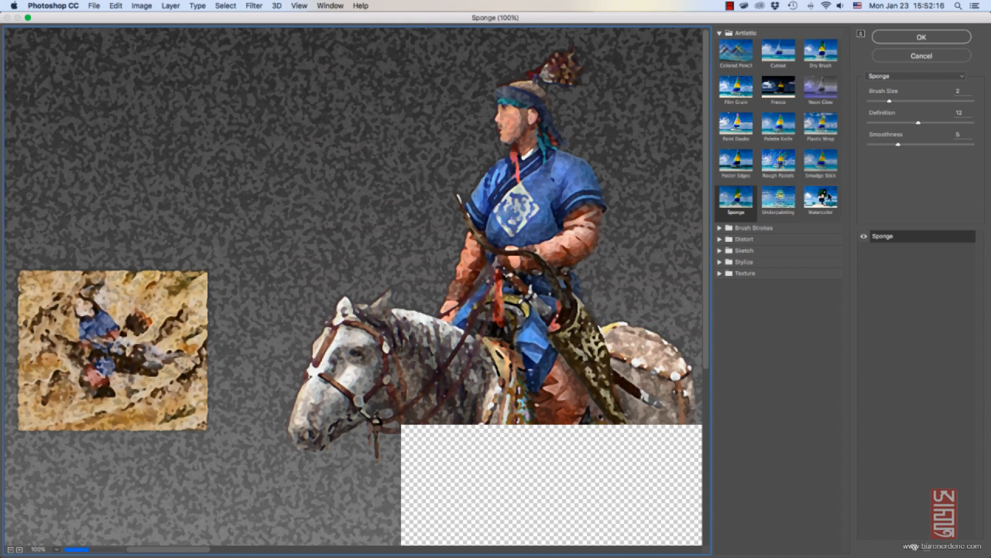
pyautogui.click(725, 251)
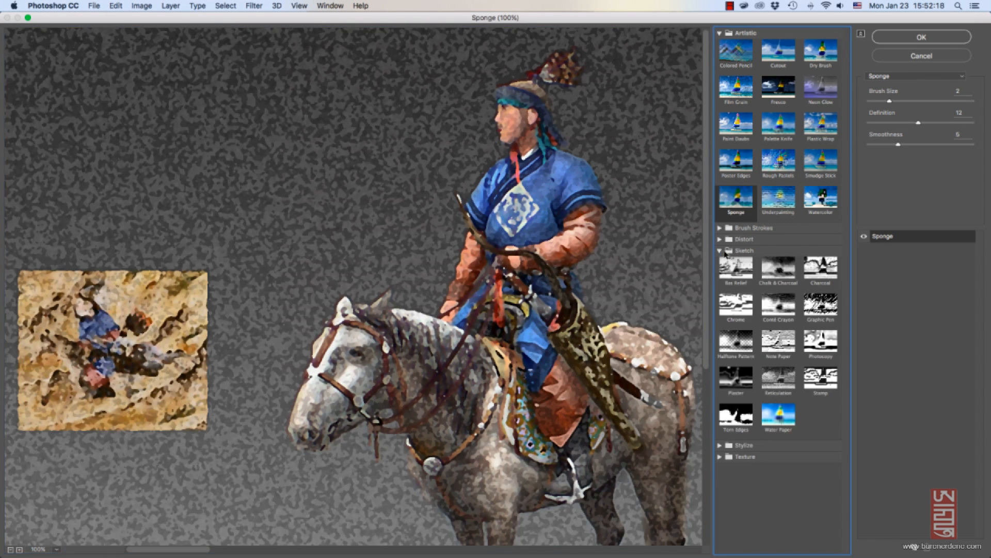
pyautogui.click(832, 385)
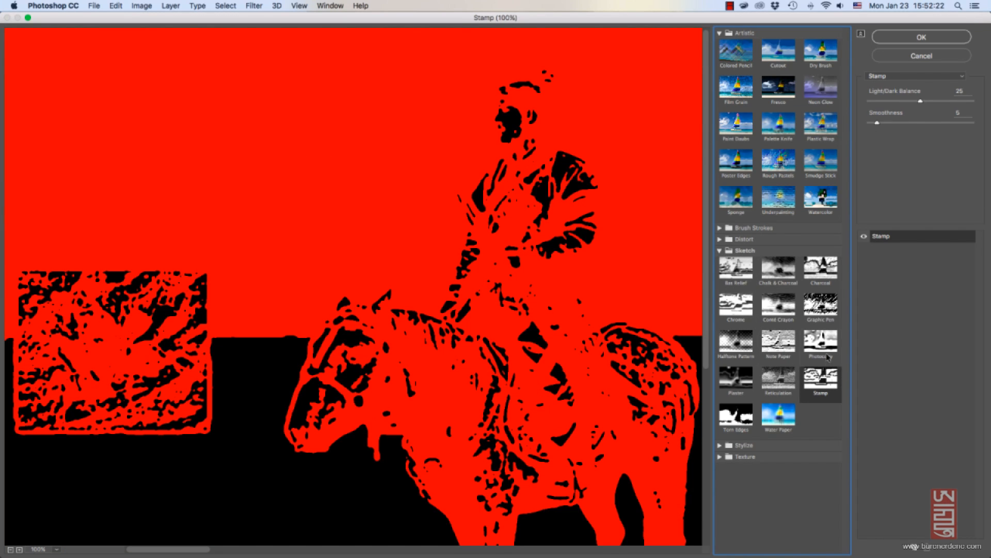
pyautogui.click(922, 40)
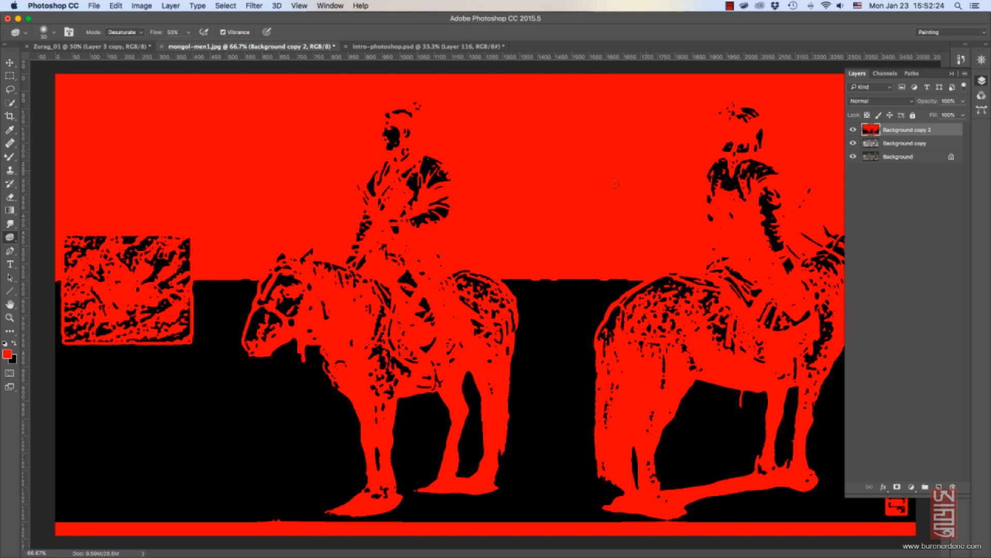
# Blend the stamped layer in Difference mode, compare the image with layers hidden and shown, and set its opacity to 50%.
pyautogui.click(888, 101)
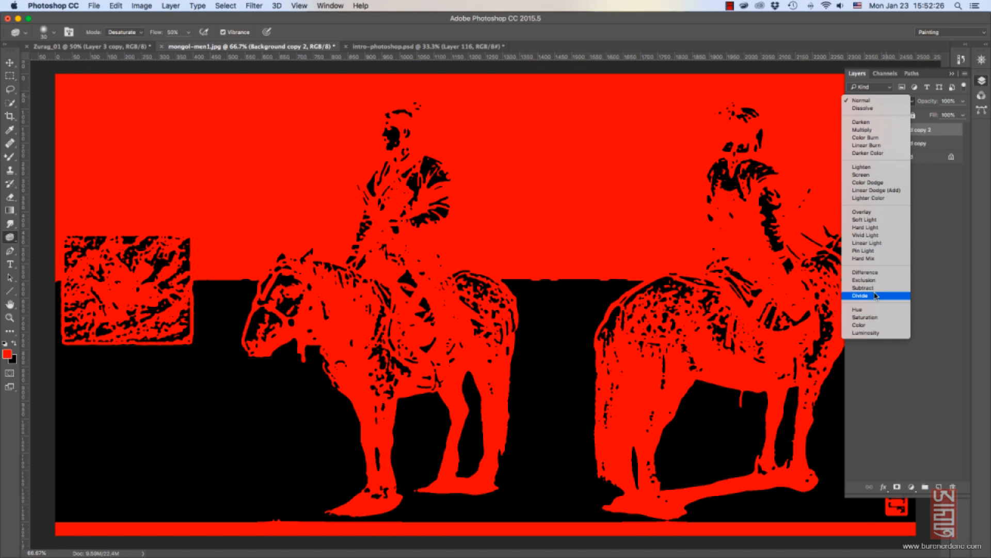
pyautogui.click(877, 273)
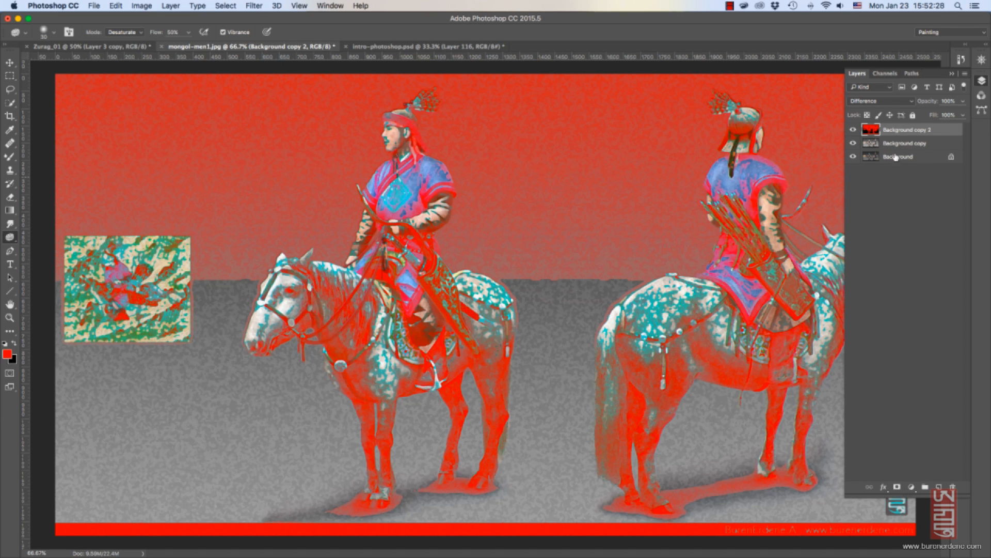
pyautogui.click(853, 130)
pyautogui.click(854, 130)
pyautogui.click(853, 143)
pyautogui.click(853, 143)
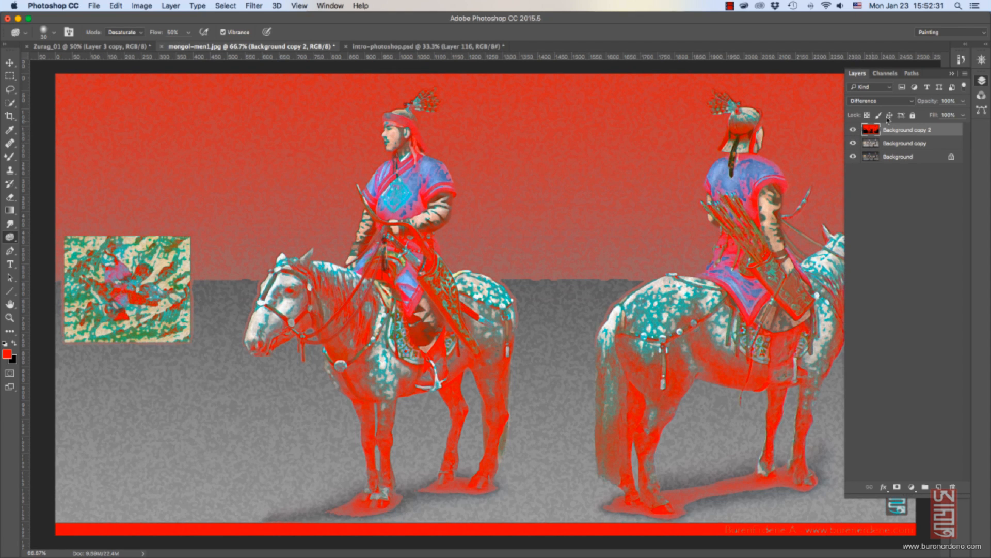
pyautogui.click(947, 101)
pyautogui.write('50')
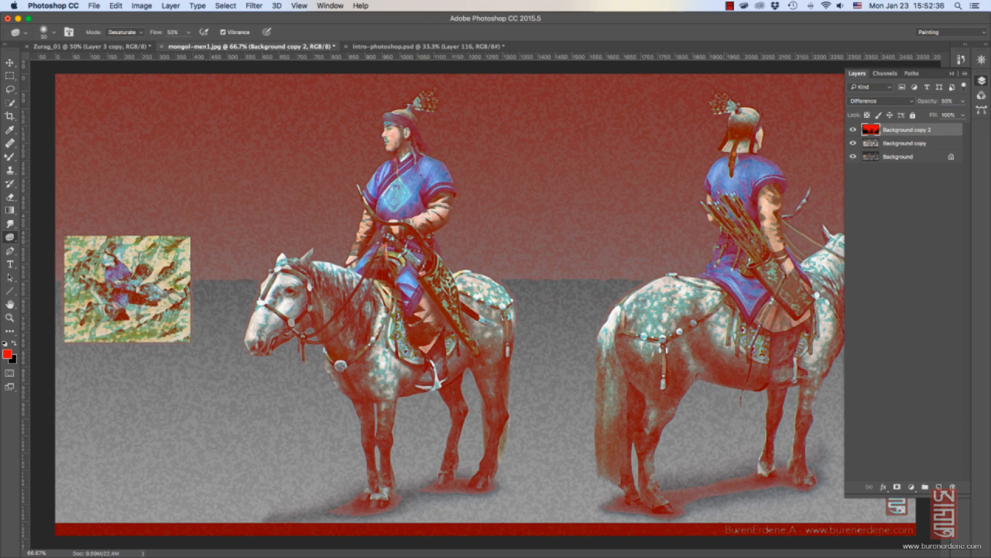
# Set up the Eraser with a large soft round tip at 100% opacity.
pyautogui.write('z')
pyautogui.keyDown('alt'); pyautogui.click(485, 300); pyautogui.keyUp('alt')
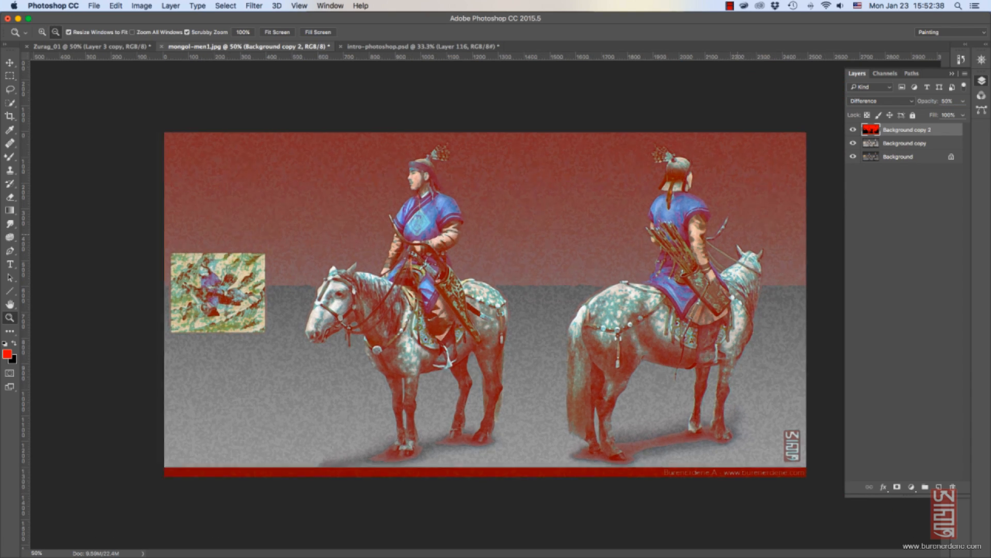
pyautogui.keyDown('alt'); pyautogui.click(486, 300); pyautogui.keyUp('alt')
pyautogui.click(729, 247)
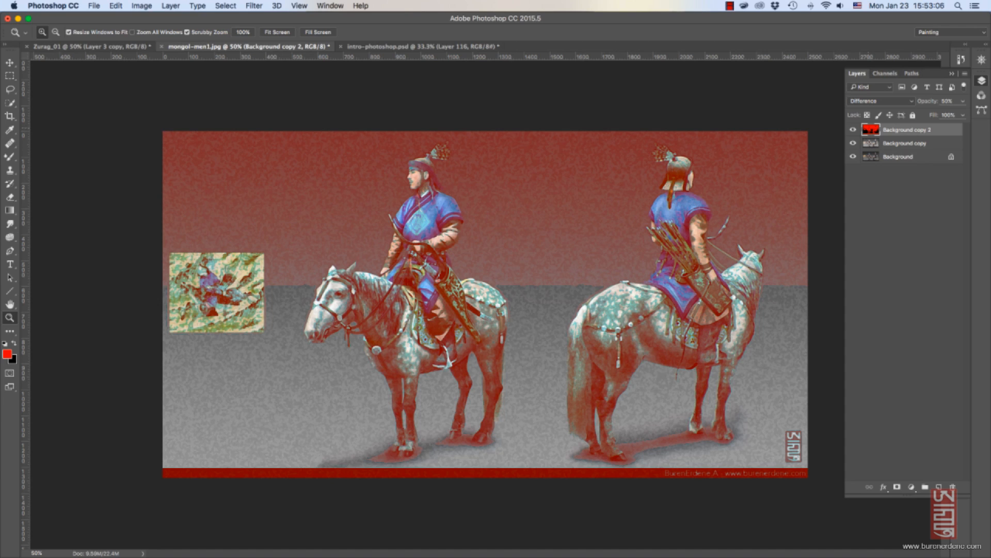
pyautogui.press('e')
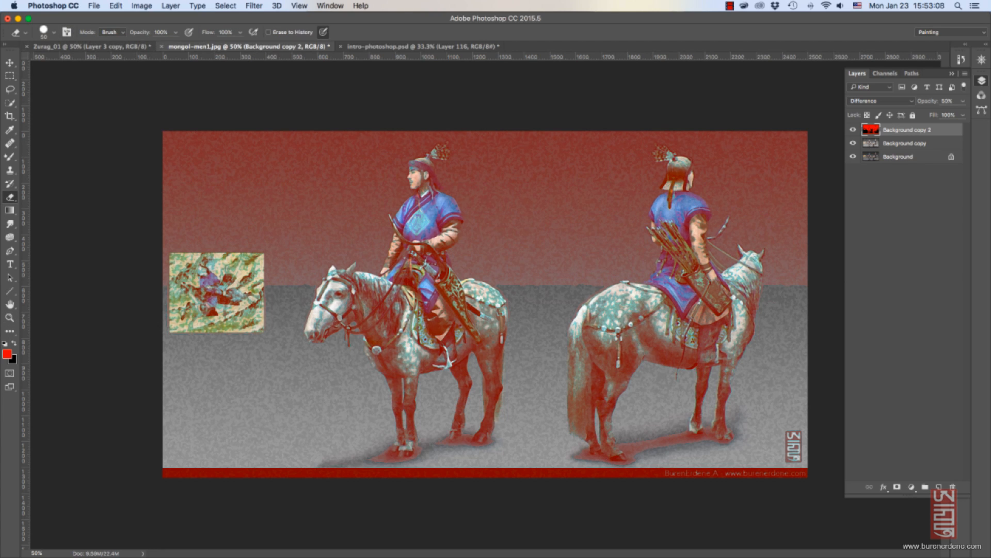
pyautogui.press(']')
pyautogui.click(54, 32)
pyautogui.scroll(10, 70, 315)
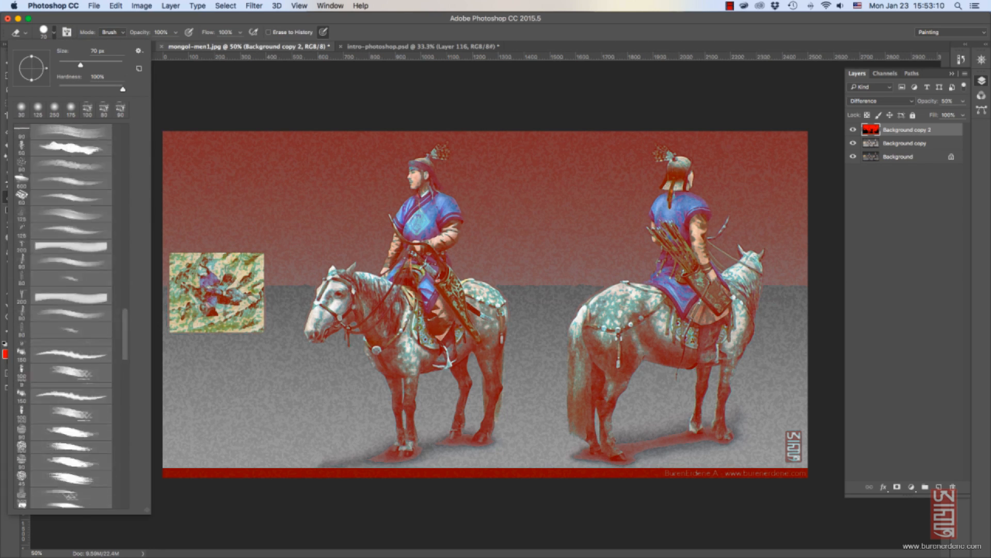
pyautogui.click(71, 233)
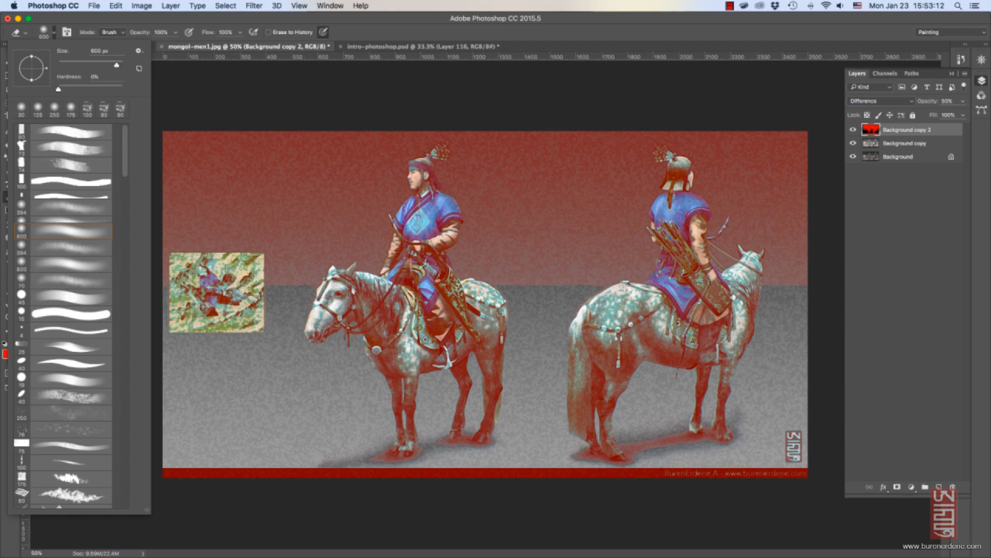
pyautogui.click(176, 32)
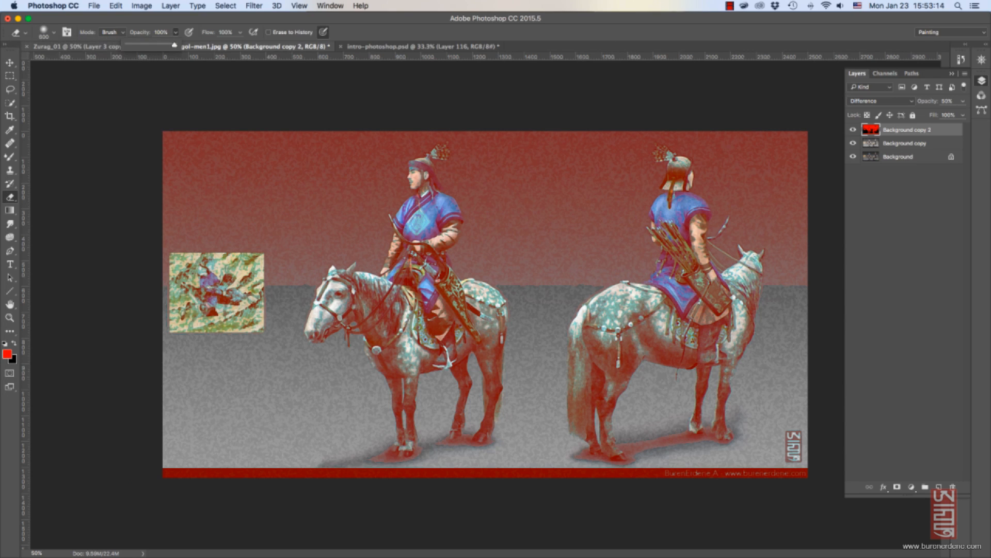
pyautogui.moveTo(177, 45); pyautogui.dragTo(135, 45)
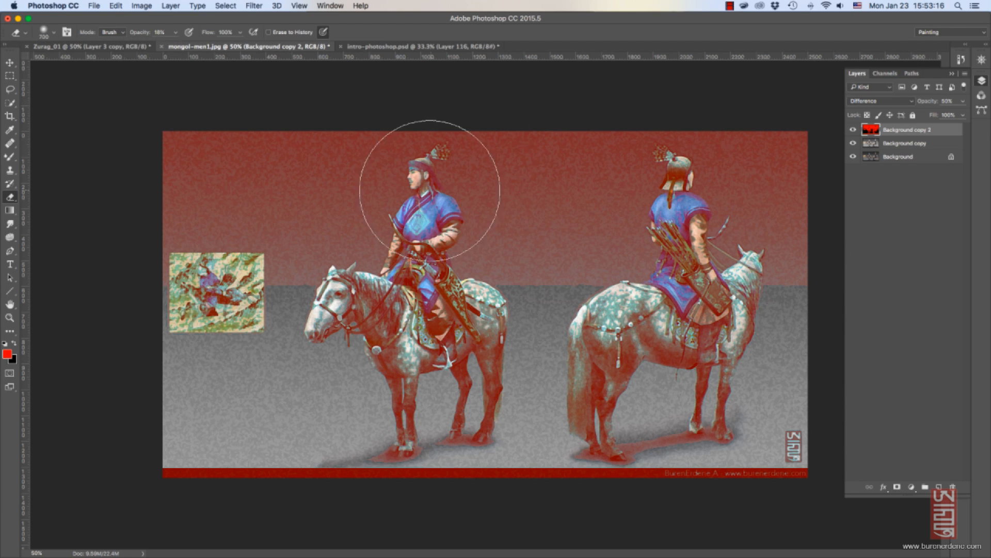
pyautogui.press('0')
# Erase parts of the stamped layer and the Sponge-filtered layer over the riders, their horses and the small inset picture.
pyautogui.moveTo(408, 182)
pyautogui.mouseDown()
pyautogui.moveTo(421, 161)
pyautogui.moveTo(457, 234)
pyautogui.mouseUp()
pyautogui.moveTo(686, 285); pyautogui.dragTo(718, 297)
pyautogui.click(904, 143)
pyautogui.moveTo(438, 288)
pyautogui.mouseDown()
pyautogui.moveTo(340, 301)
pyautogui.moveTo(330, 281)
pyautogui.mouseUp()
pyautogui.moveTo(434, 168); pyautogui.dragTo(413, 139)
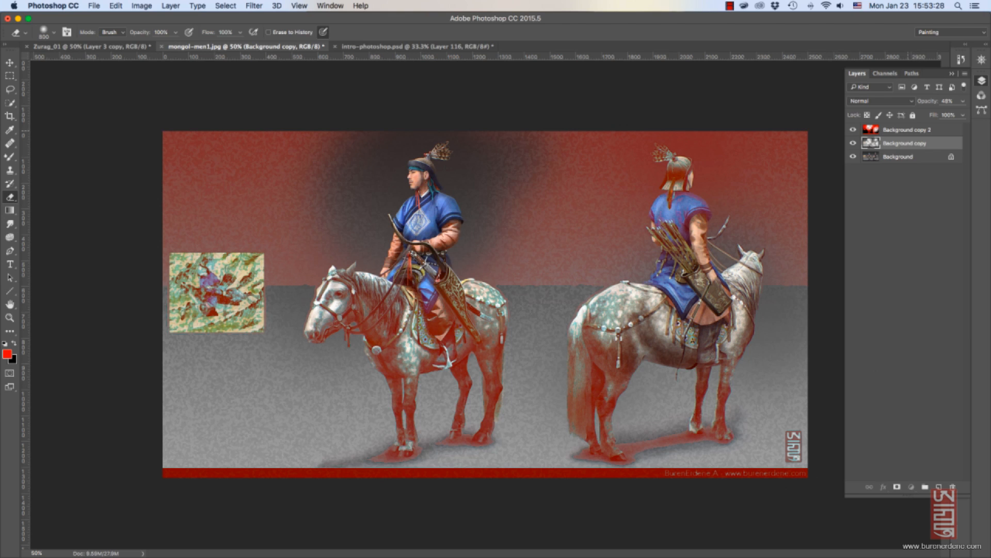
pyautogui.click(909, 130)
pyautogui.click(399, 355)
pyautogui.click(219, 287)
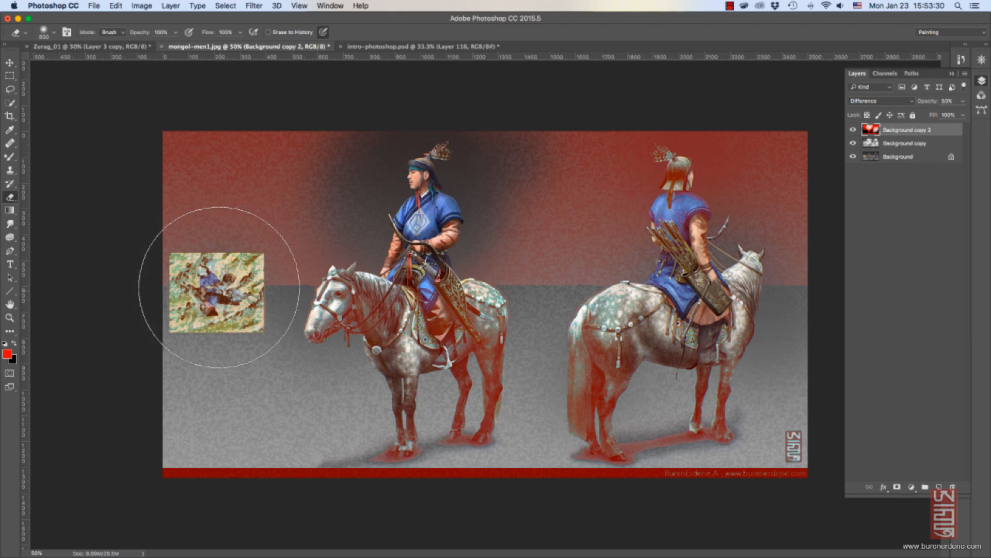
# Toggle the visibility of the two filtered layers to compare the picture with and without each effect.
pyautogui.click(908, 144)
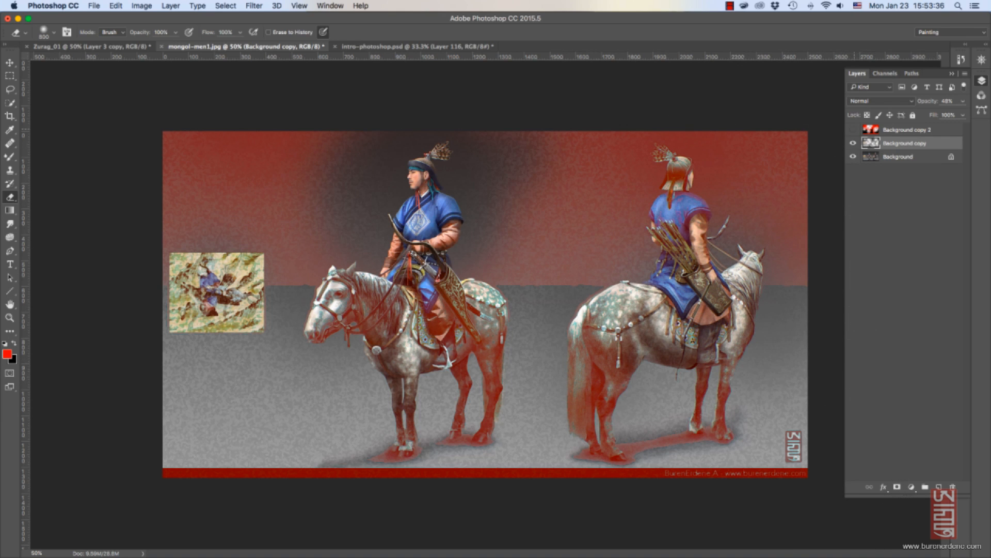
pyautogui.click(852, 143)
pyautogui.click(853, 143)
pyautogui.click(853, 130)
pyautogui.click(853, 130)
pyautogui.click(853, 129)
pyautogui.click(853, 130)
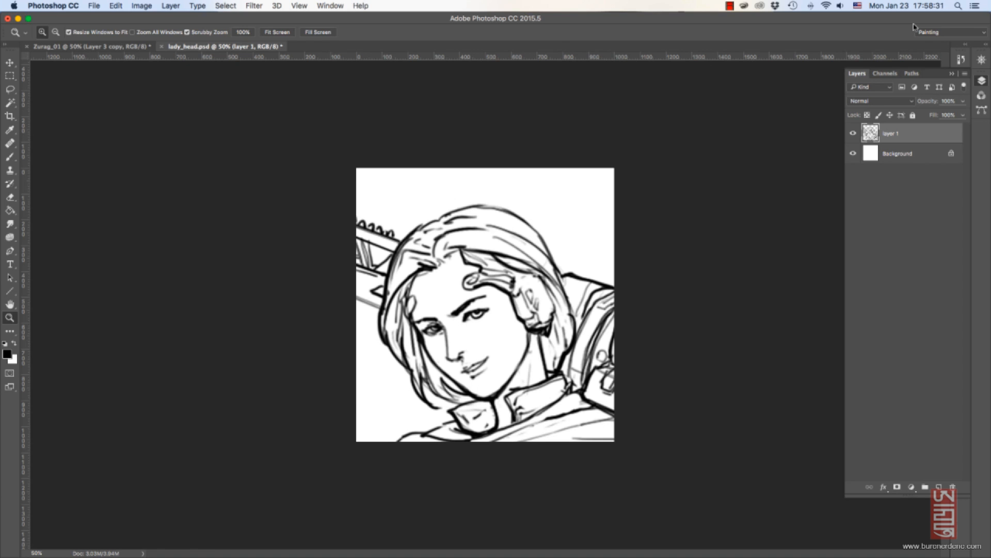
# Inspect the lady_head.psd sketch by hiding and reshowing its layer, and switch to full-screen mode with the Brush tool active.
pyautogui.click(854, 134)
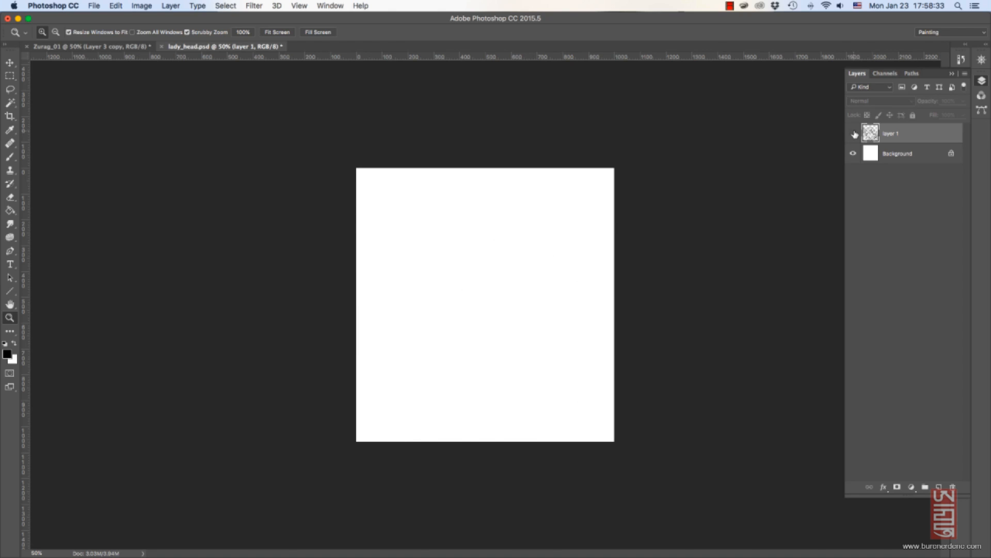
pyautogui.click(855, 133)
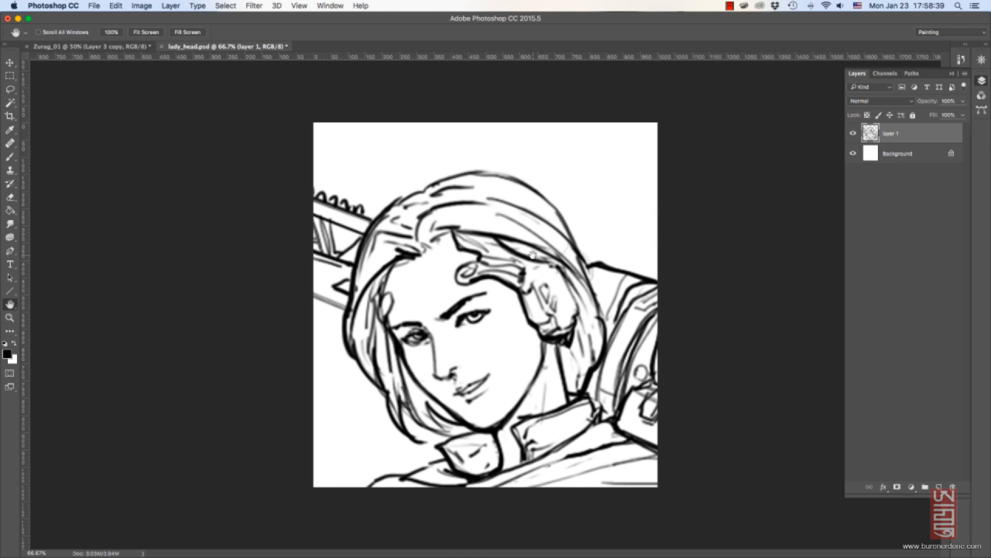
pyautogui.press('f')
pyautogui.moveTo(532, 254); pyautogui.dragTo(500, 265)
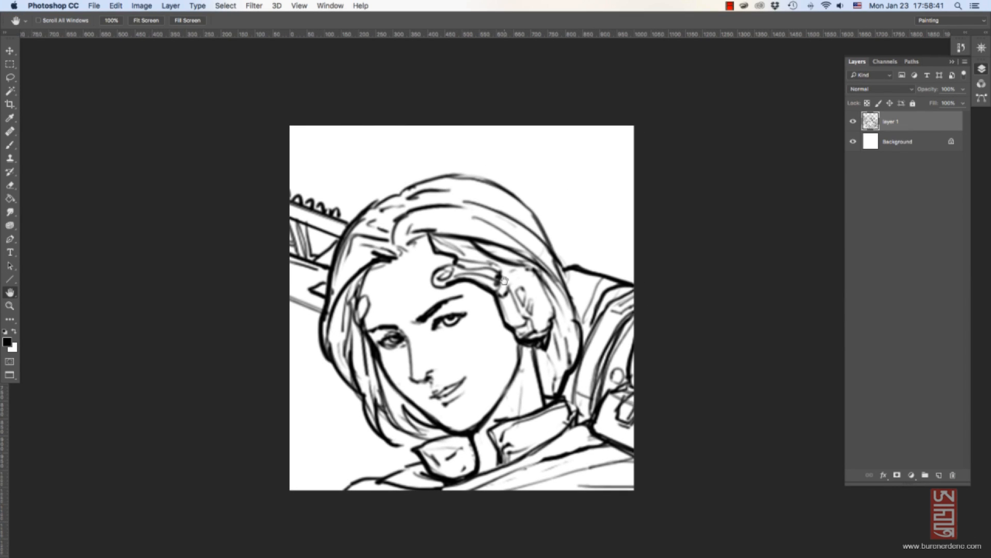
pyautogui.press('b')
pyautogui.press('z')
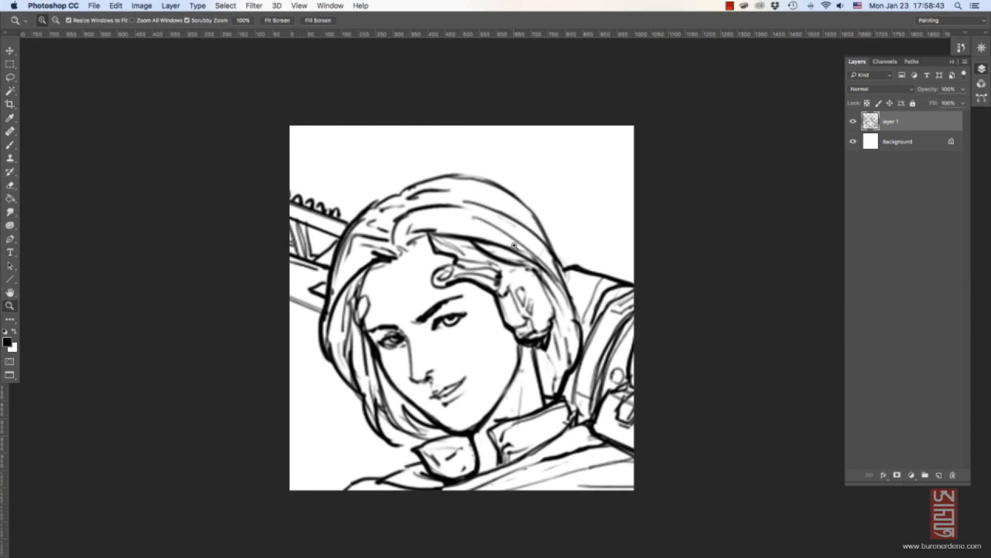
pyautogui.click(519, 248)
pyautogui.press('b')
pyautogui.scroll(-3, 517, 279)
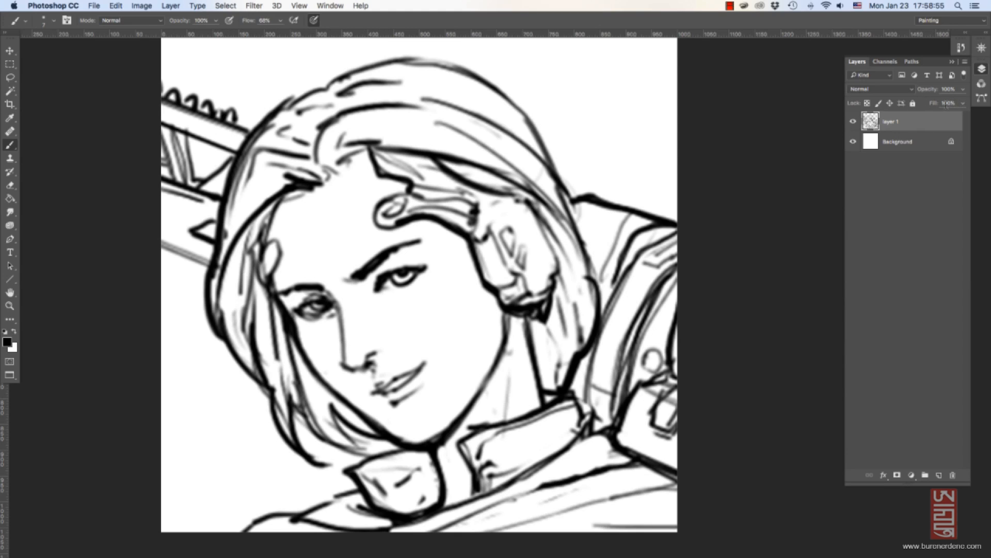
# Add a new layer above the sketch layer and name it zuraas.
pyautogui.click(941, 476)
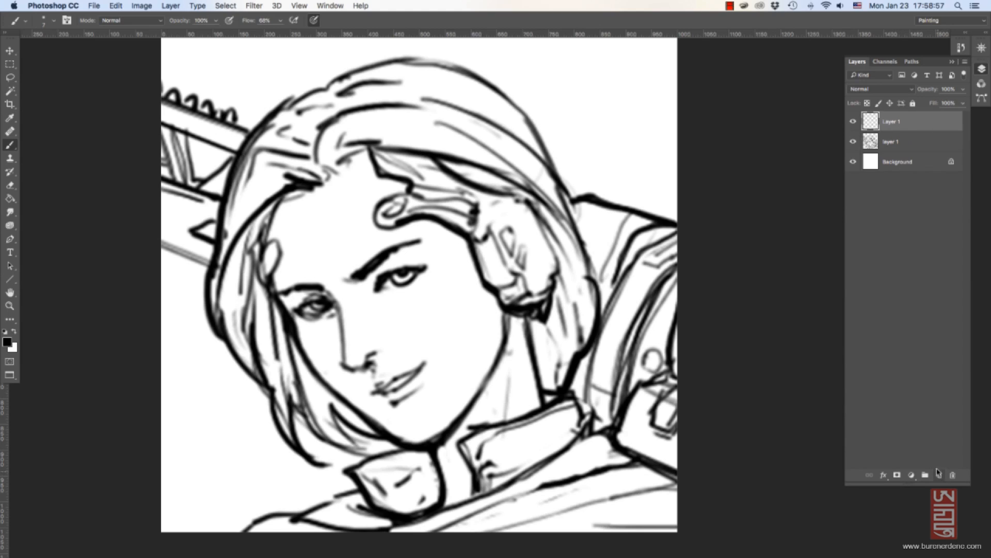
pyautogui.doubleClick(892, 122)
pyautogui.write('l')
pyautogui.press('Return')
# Lower the sketch layer's opacity to 30% and make the zuraas layer active.
pyautogui.click(919, 141)
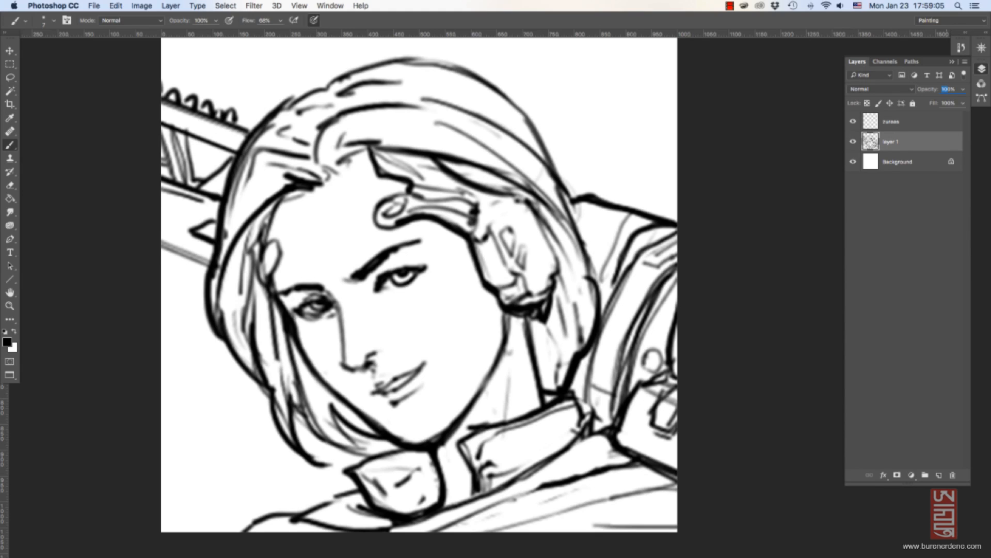
pyautogui.write('30')
pyautogui.click(919, 121)
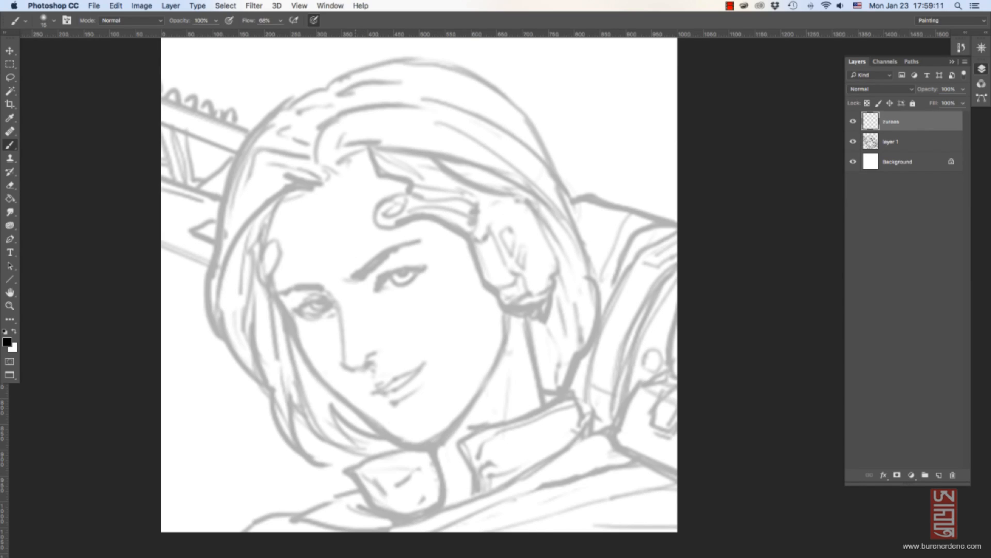
# Choose a small hard round brush tip and ink both of the woman's eyebrows over the faded sketch.
pyautogui.moveTo(357, 277); pyautogui.dragTo(403, 241)
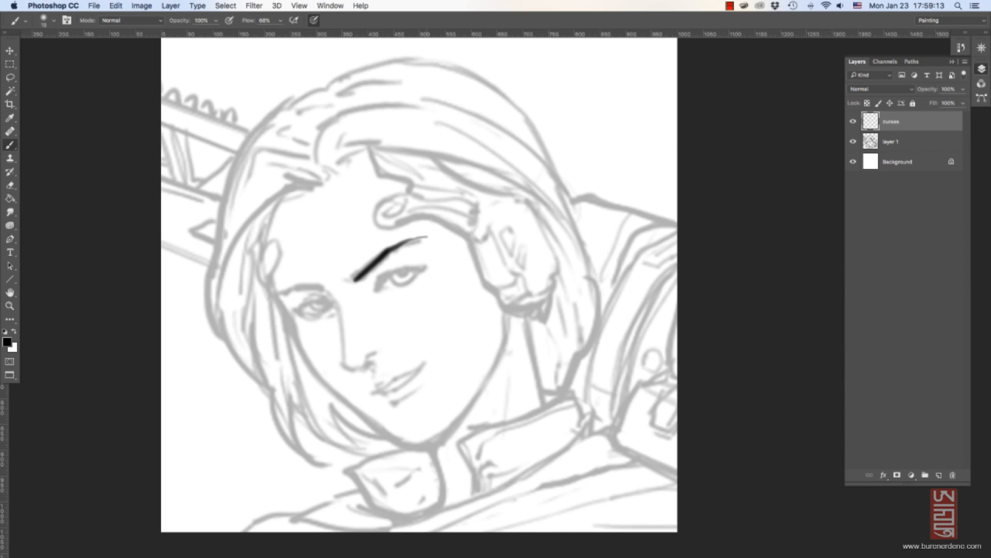
pyautogui.click(54, 21)
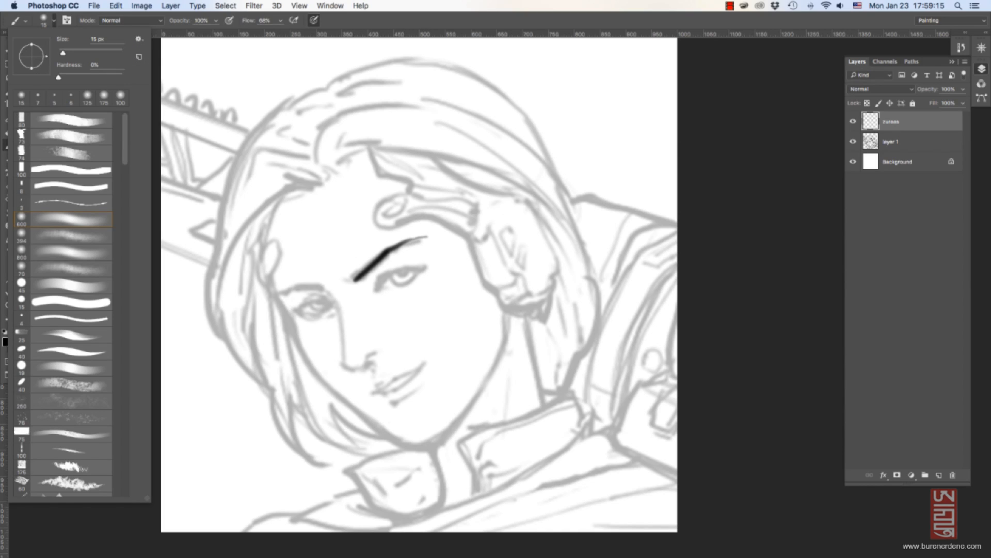
pyautogui.click(70, 301)
pyautogui.press('[')
pyautogui.press('[')
pyautogui.moveTo(357, 280); pyautogui.dragTo(411, 241)
pyautogui.moveTo(279, 301); pyautogui.dragTo(319, 287)
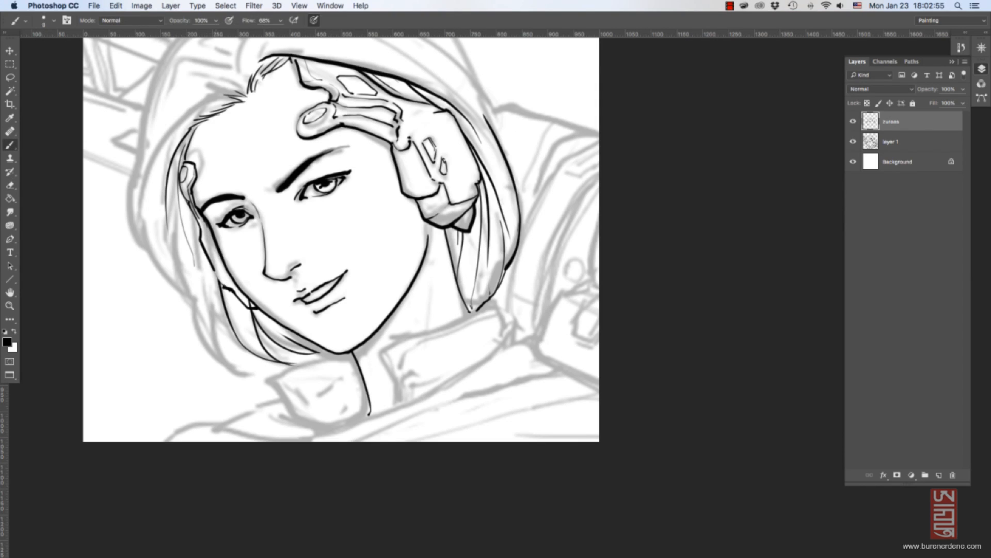
# Ink the hair outline and strands on the left side of the face, from the hairline down to the chin.
pyautogui.hotkey('ctrl', '-')
pyautogui.moveTo(235, 281); pyautogui.dragTo(261, 335)
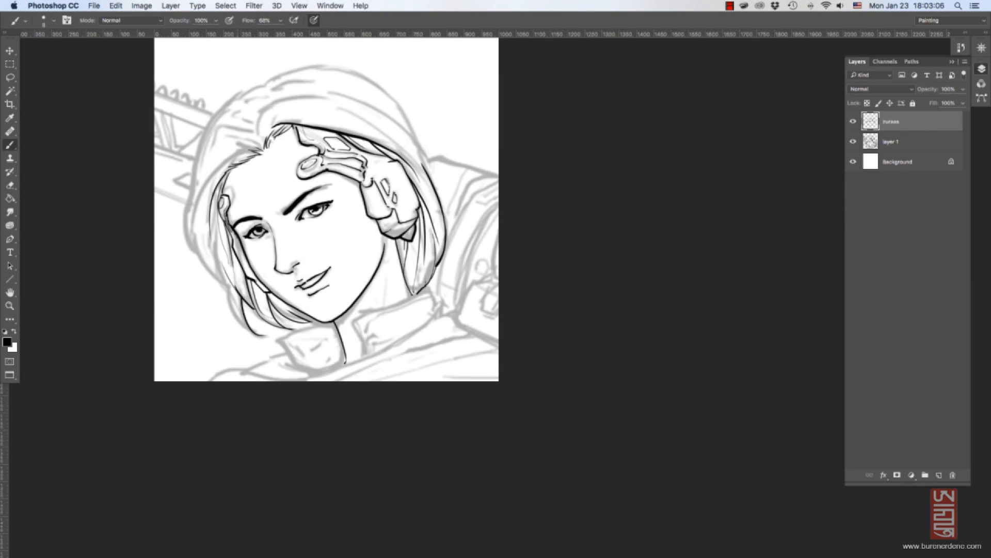
pyautogui.moveTo(259, 150); pyautogui.dragTo(199, 236)
pyautogui.moveTo(235, 256); pyautogui.dragTo(249, 297)
pyautogui.moveTo(200, 248); pyautogui.dragTo(233, 296)
pyautogui.moveTo(228, 289); pyautogui.dragTo(257, 335)
pyautogui.moveTo(202, 165); pyautogui.dragTo(183, 217)
pyautogui.moveTo(184, 201); pyautogui.dragTo(203, 263)
pyautogui.moveTo(205, 223); pyautogui.dragTo(217, 275)
pyautogui.moveTo(269, 299); pyautogui.dragTo(321, 323)
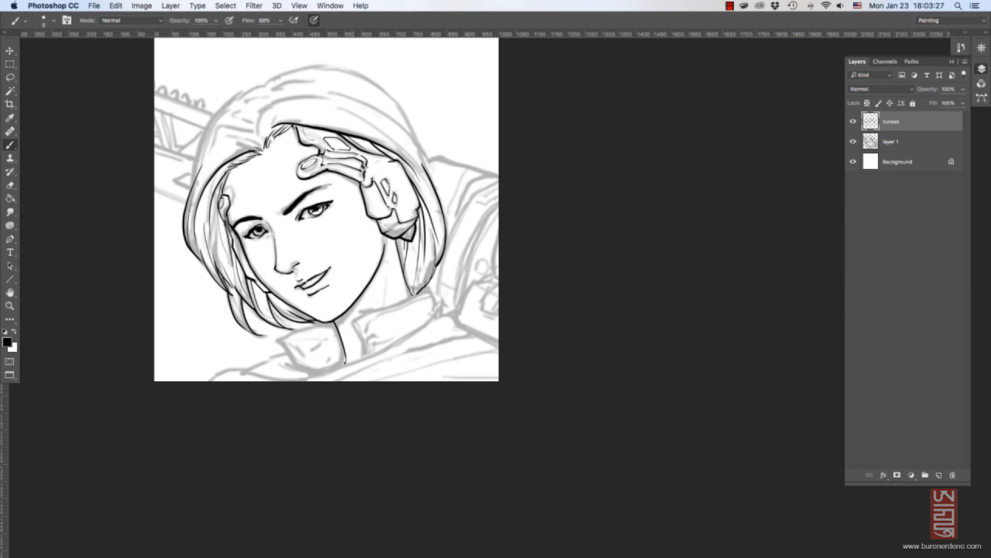
# Ink the hair strands over the forehead and the outer hair outline across the crown and down the right side.
pyautogui.moveTo(256, 134); pyautogui.dragTo(221, 135)
pyautogui.moveTo(262, 108); pyautogui.dragTo(255, 140)
pyautogui.moveTo(258, 110)
pyautogui.mouseDown()
pyautogui.moveTo(287, 101)
pyautogui.moveTo(414, 166)
pyautogui.mouseUp()
pyautogui.moveTo(320, 90); pyautogui.dragTo(386, 115)
pyautogui.moveTo(385, 115); pyautogui.dragTo(435, 190)
pyautogui.moveTo(281, 74); pyautogui.dragTo(433, 181)
pyautogui.moveTo(263, 85)
pyautogui.mouseDown()
pyautogui.moveTo(202, 132)
pyautogui.moveTo(184, 211)
pyautogui.mouseUp()
pyautogui.moveTo(245, 109); pyautogui.dragTo(192, 172)
pyautogui.moveTo(257, 106)
pyautogui.mouseDown()
pyautogui.moveTo(321, 76)
pyautogui.moveTo(399, 109)
pyautogui.mouseUp()
pyautogui.moveTo(423, 175); pyautogui.dragTo(441, 232)
# Ink the neck lines and the outlines of both jacket collar flaps over the sketch.
pyautogui.moveTo(352, 323); pyautogui.dragTo(362, 358)
pyautogui.moveTo(389, 307); pyautogui.dragTo(428, 289)
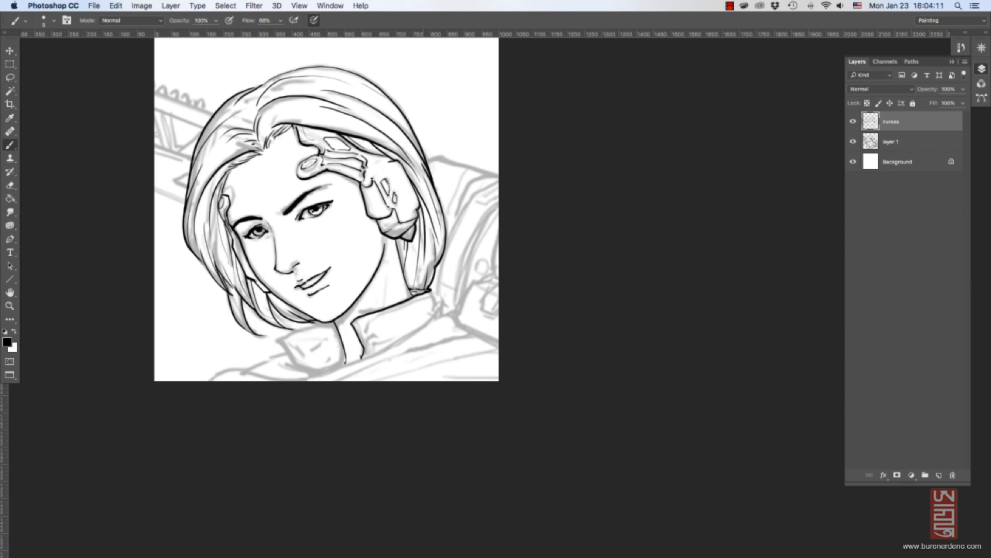
pyautogui.moveTo(278, 346); pyautogui.dragTo(305, 370)
pyautogui.moveTo(279, 345)
pyautogui.mouseDown()
pyautogui.moveTo(333, 323)
pyautogui.moveTo(345, 363)
pyautogui.mouseUp()
pyautogui.moveTo(298, 353); pyautogui.dragTo(343, 359)
# Ink the jacket's neckline and shoulder edges below the collar, adding fold lines on the collar and cloth.
pyautogui.moveTo(361, 358)
pyautogui.mouseDown()
pyautogui.moveTo(302, 381)
pyautogui.moveTo(448, 308)
pyautogui.mouseUp()
pyautogui.moveTo(448, 308); pyautogui.dragTo(489, 343)
pyautogui.moveTo(354, 324)
pyautogui.mouseDown()
pyautogui.moveTo(432, 294)
pyautogui.moveTo(432, 315)
pyautogui.mouseUp()
pyautogui.moveTo(376, 323); pyautogui.dragTo(429, 316)
pyautogui.moveTo(282, 356); pyautogui.dragTo(249, 371)
pyautogui.moveTo(251, 372); pyautogui.dragTo(297, 380)
# Ink a lower hair strand and the shoulder armour's outer curves, and erase stray marks around the face.
pyautogui.moveTo(240, 321); pyautogui.dragTo(266, 336)
pyautogui.moveTo(498, 181)
pyautogui.mouseDown()
pyautogui.moveTo(466, 202)
pyautogui.moveTo(498, 192)
pyautogui.moveTo(435, 293)
pyautogui.mouseUp()
pyautogui.moveTo(488, 208); pyautogui.dragTo(453, 307)
pyautogui.press('e')
pyautogui.moveTo(296, 331); pyautogui.dragTo(289, 327)
pyautogui.moveTo(254, 227); pyautogui.dragTo(262, 227)
pyautogui.press('b')
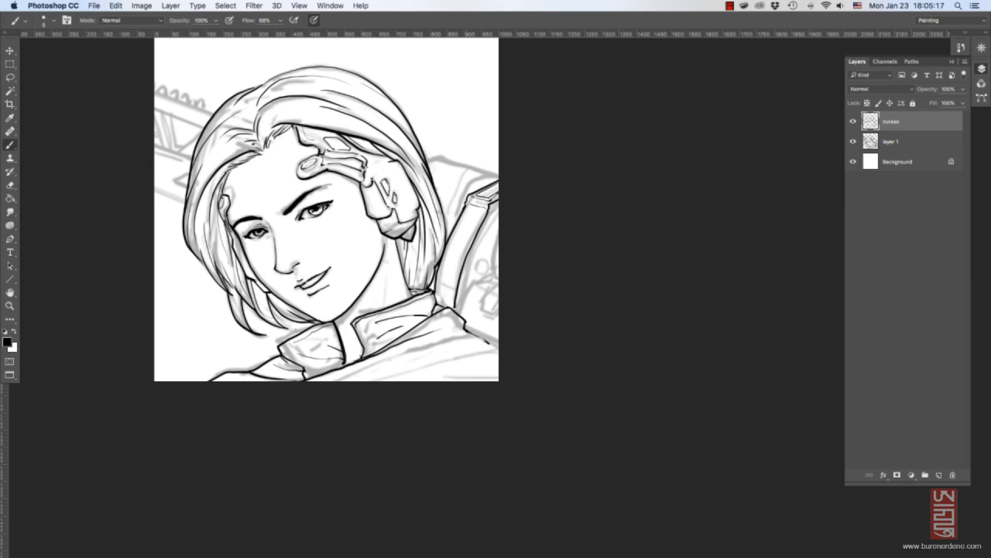
# Ink the shoulder armour's inner strap and plate lines, its round bolt and the small buckle.
pyautogui.moveTo(498, 207); pyautogui.dragTo(461, 313)
pyautogui.moveTo(438, 286); pyautogui.dragTo(450, 291)
pyautogui.moveTo(484, 210); pyautogui.dragTo(453, 288)
pyautogui.moveTo(467, 210); pyautogui.dragTo(438, 286)
pyautogui.moveTo(482, 261); pyautogui.dragTo(483, 261)
pyautogui.moveTo(498, 240)
pyautogui.mouseDown()
pyautogui.moveTo(493, 273)
pyautogui.moveTo(463, 314)
pyautogui.mouseUp()
pyautogui.moveTo(498, 283)
pyautogui.mouseDown()
pyautogui.moveTo(483, 309)
pyautogui.moveTo(498, 295)
pyautogui.mouseUp()
pyautogui.moveTo(497, 296); pyautogui.dragTo(495, 314)
pyautogui.moveTo(482, 311); pyautogui.dragTo(494, 316)
# Ink the top edge of the shoulder behind the armour and refine the hair line beside the headpiece.
pyautogui.moveTo(448, 238); pyautogui.dragTo(498, 177)
pyautogui.press('super+space')
pyautogui.click(491, 178)
pyautogui.moveTo(404, 150)
pyautogui.mouseDown()
pyautogui.moveTo(489, 172)
pyautogui.moveTo(436, 219)
pyautogui.mouseUp()
pyautogui.keyDown('alt'); pyautogui.click(445, 199); pyautogui.keyUp('alt')
pyautogui.click(444, 198)
pyautogui.press('e')
pyautogui.press('b')
# Ink the long parallel edges and lower body of the weapon behind the woman's head.
pyautogui.moveTo(215, 184)
pyautogui.mouseDown()
pyautogui.moveTo(275, 207)
pyautogui.moveTo(264, 221)
pyautogui.mouseUp()
pyautogui.moveTo(216, 238); pyautogui.dragTo(252, 253)
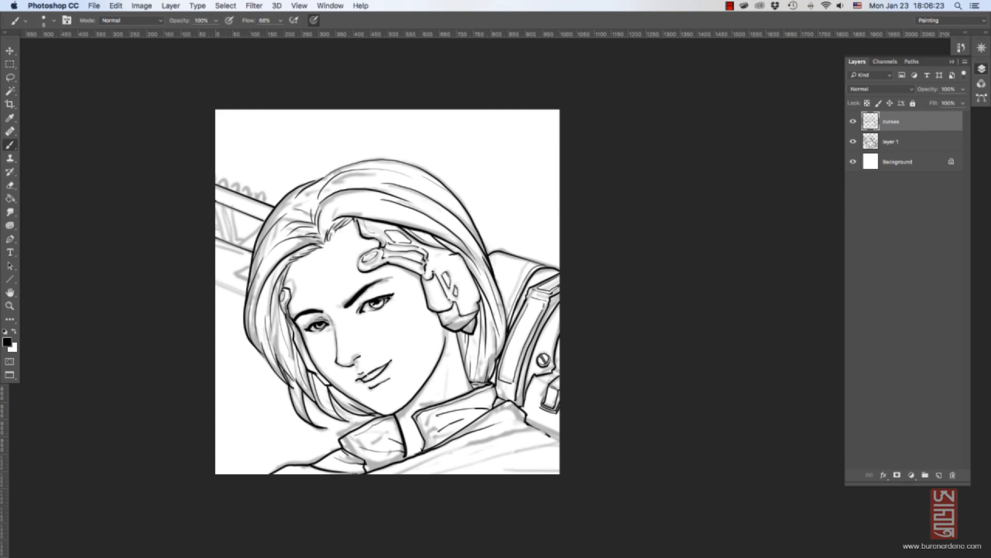
pyautogui.moveTo(216, 280); pyautogui.dragTo(246, 295)
pyautogui.moveTo(250, 266); pyautogui.dragTo(249, 280)
pyautogui.moveTo(224, 244); pyautogui.dragTo(250, 253)
pyautogui.moveTo(219, 242); pyautogui.dragTo(252, 256)
# Ink the weapon's inner cross braces and the toothed rail along its upper edge.
pyautogui.moveTo(222, 205); pyautogui.dragTo(232, 242)
pyautogui.moveTo(216, 204)
pyautogui.mouseDown()
pyautogui.moveTo(225, 240)
pyautogui.moveTo(237, 240)
pyautogui.mouseUp()
pyautogui.moveTo(262, 226)
pyautogui.mouseDown()
pyautogui.moveTo(238, 245)
pyautogui.moveTo(251, 235)
pyautogui.mouseUp()
pyautogui.moveTo(216, 183); pyautogui.dragTo(222, 183)
pyautogui.moveTo(222, 185); pyautogui.dragTo(234, 188)
pyautogui.moveTo(235, 189); pyautogui.dragTo(249, 195)
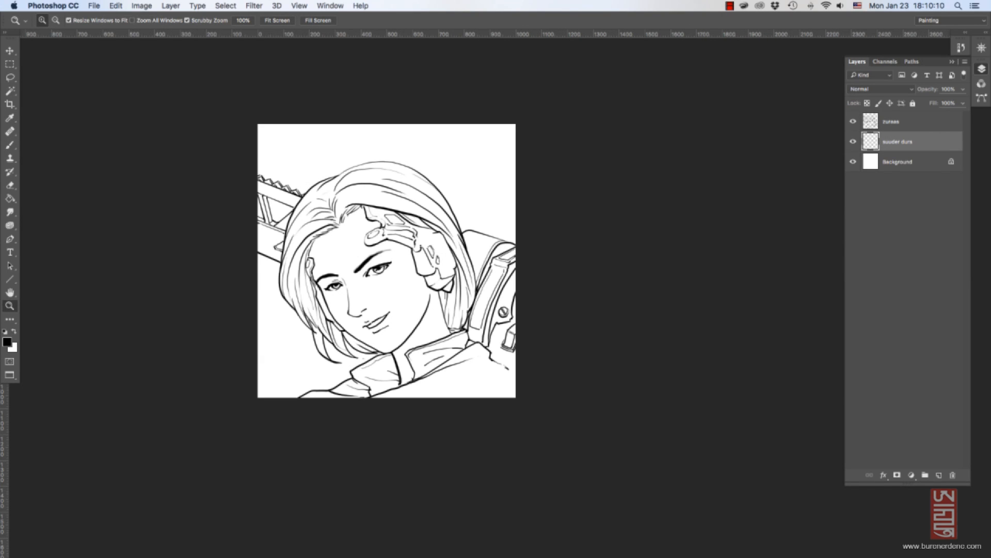
# Set the foreground colour to a neutral grey with 50% brightness.
pyautogui.click(7, 342)
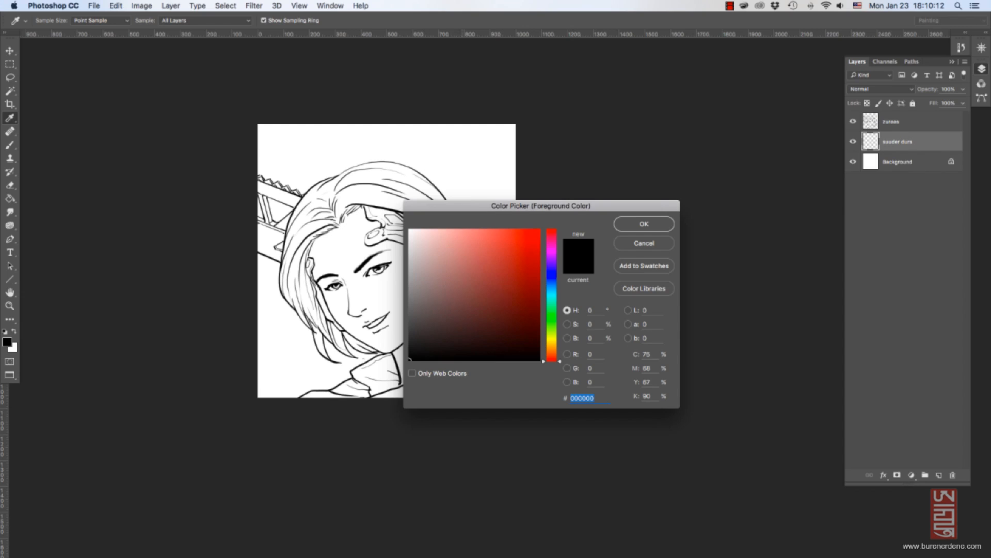
pyautogui.moveTo(410, 359); pyautogui.dragTo(409, 298)
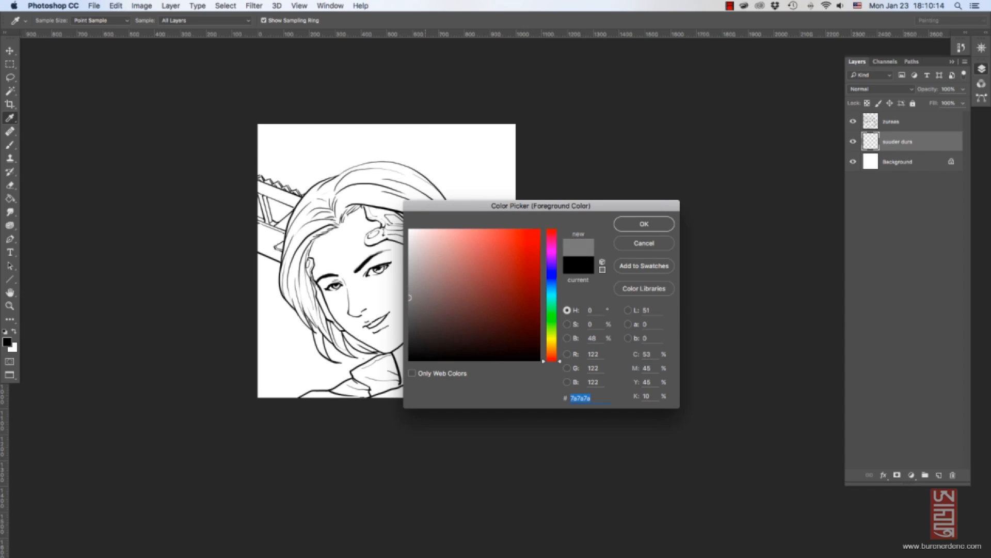
pyautogui.doubleClick(591, 338)
pyautogui.write('50')
pyautogui.press('Return')
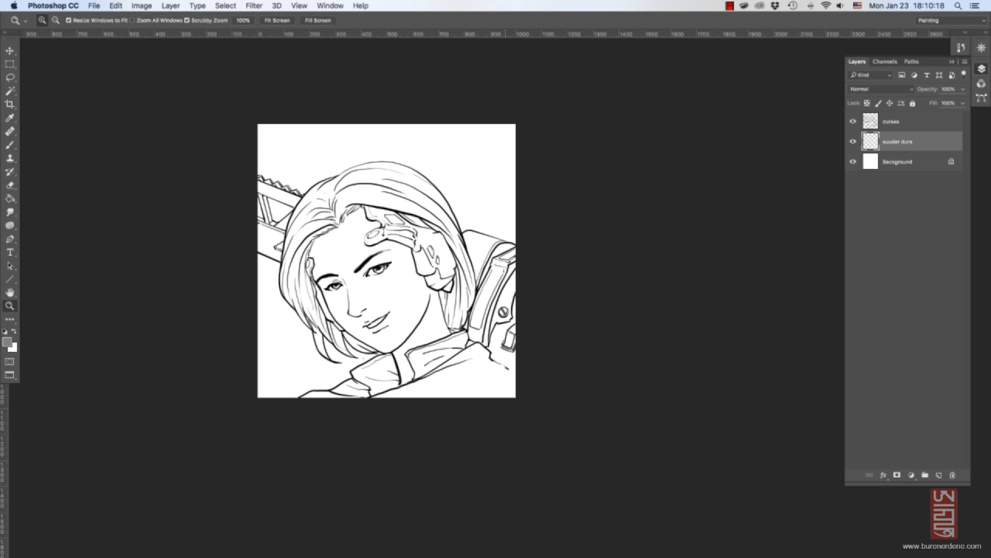
# Block in the face, neck, collar and jacket in grey with a hard round brush on the layer below the line art.
pyautogui.press('b')
pyautogui.moveTo(395, 325)
pyautogui.mouseDown()
pyautogui.moveTo(354, 274)
pyautogui.moveTo(391, 326)
pyautogui.mouseUp()
pyautogui.click(54, 21)
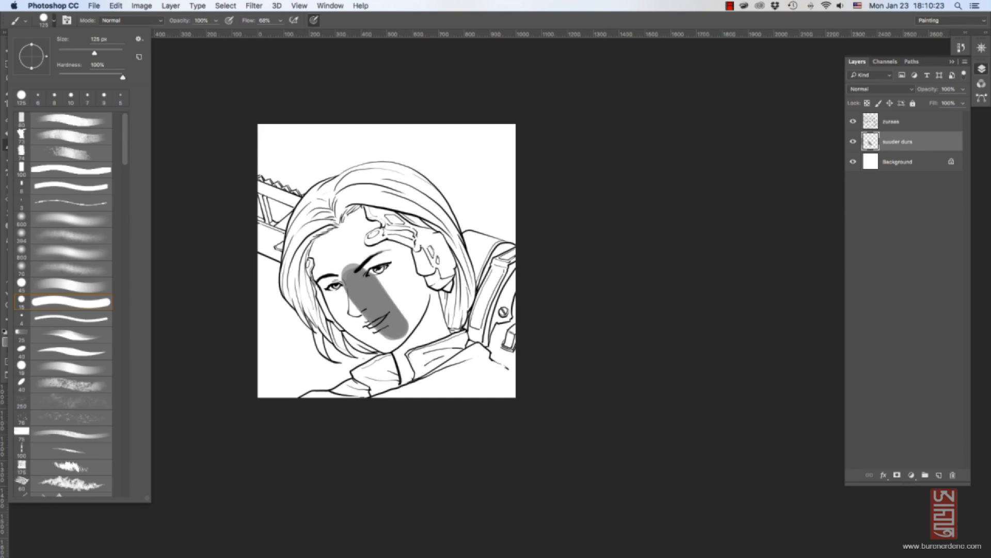
pyautogui.moveTo(452, 332); pyautogui.dragTo(483, 353)
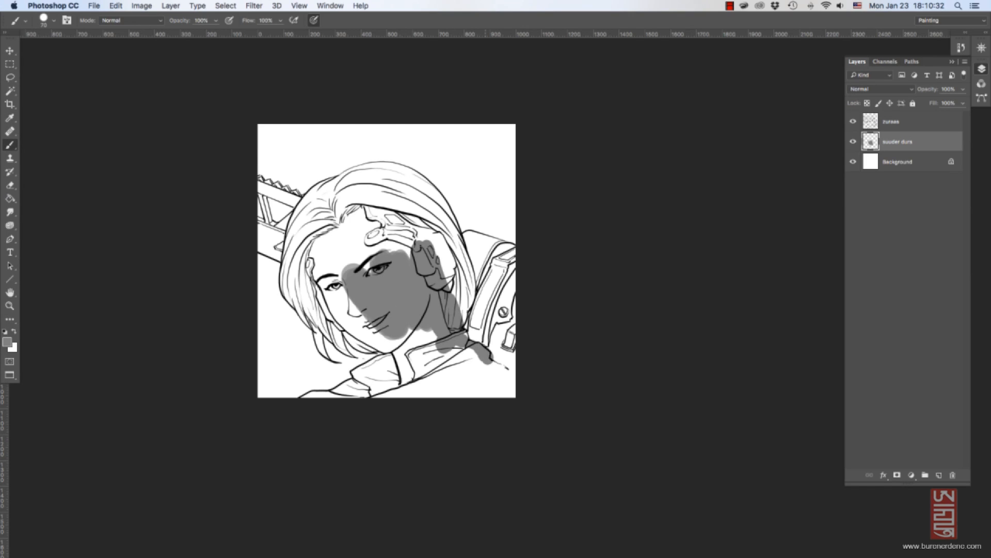
pyautogui.moveTo(372, 384)
pyautogui.mouseDown()
pyautogui.moveTo(427, 350)
pyautogui.moveTo(344, 325)
pyautogui.mouseUp()
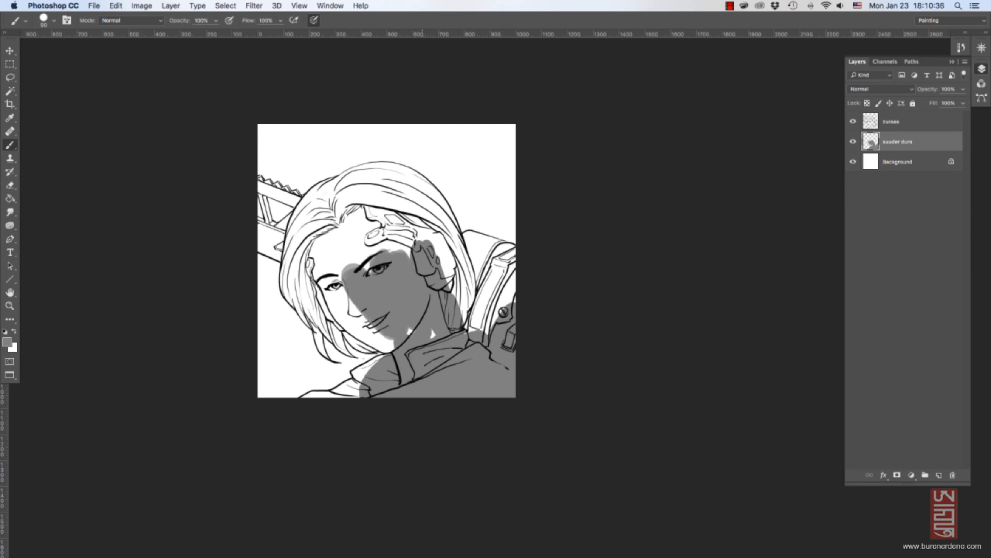
pyautogui.press('[')
pyautogui.moveTo(370, 336); pyautogui.dragTo(339, 316)
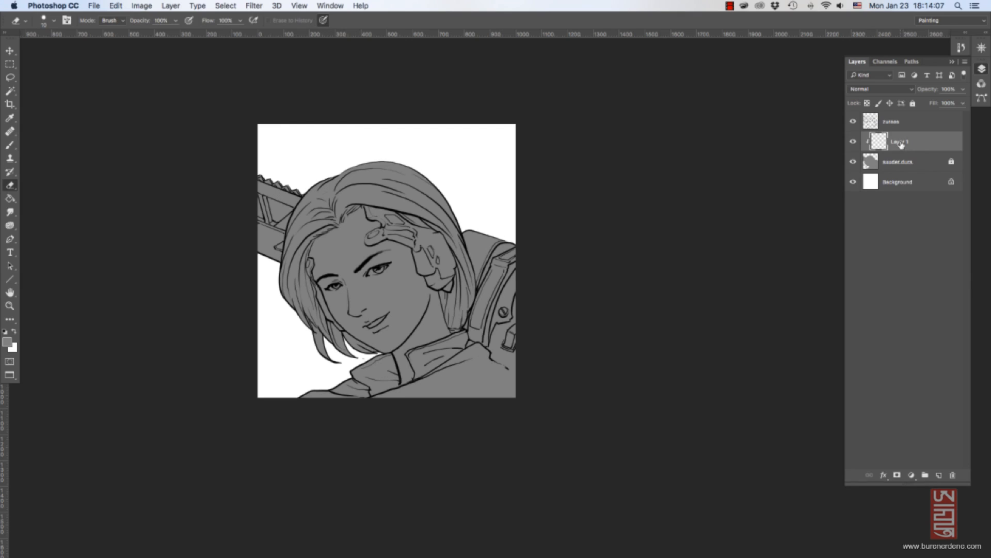
# Rename the clipped layer above the grey base as Ungu.
pyautogui.doubleClick(901, 144)
pyautogui.write('l')
pyautogui.press('Return')
# Set the foreground colour to a muted orange and paint the lower face on the Ungu layer.
pyautogui.click(7, 342)
pyautogui.moveTo(552, 347); pyautogui.dragTo(552, 350)
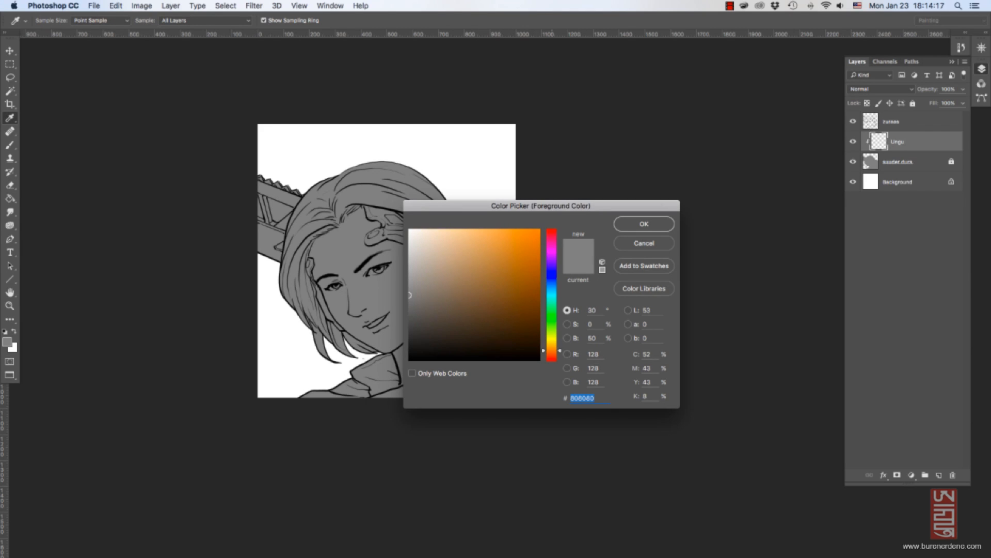
pyautogui.moveTo(539, 237); pyautogui.dragTo(490, 256)
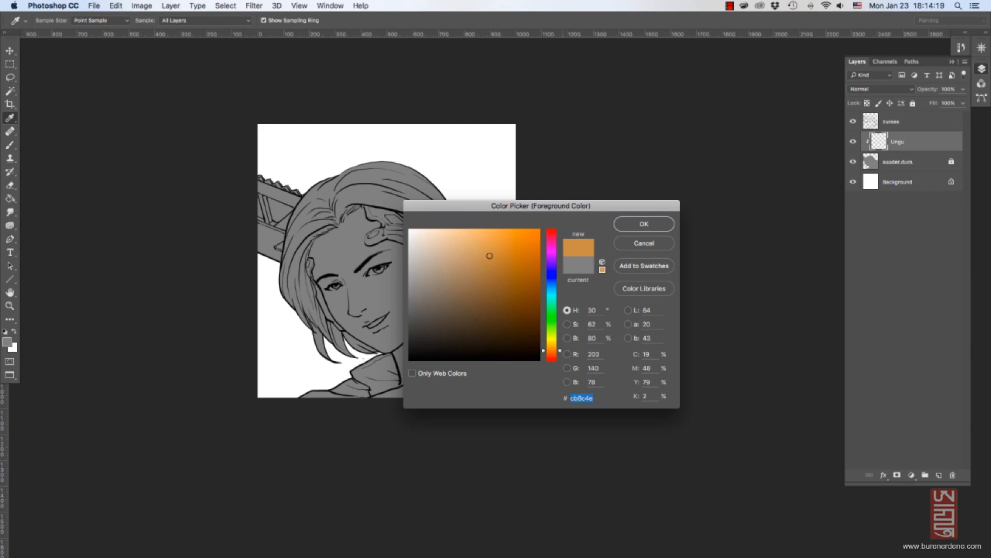
pyautogui.moveTo(552, 350); pyautogui.dragTo(552, 349)
pyautogui.press('Return')
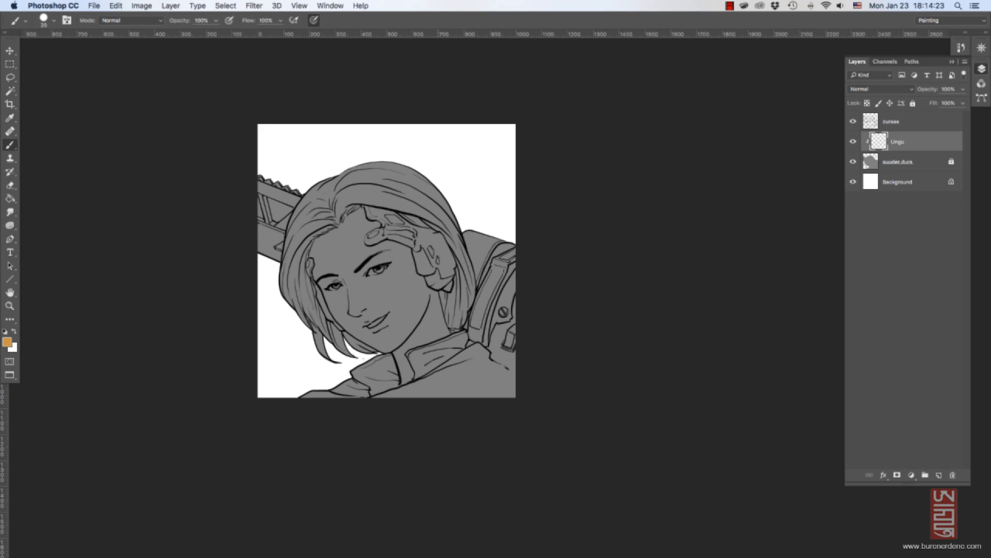
pyautogui.moveTo(402, 272)
pyautogui.mouseDown()
pyautogui.moveTo(406, 309)
pyautogui.moveTo(369, 324)
pyautogui.moveTo(362, 341)
pyautogui.moveTo(342, 323)
pyautogui.mouseUp()
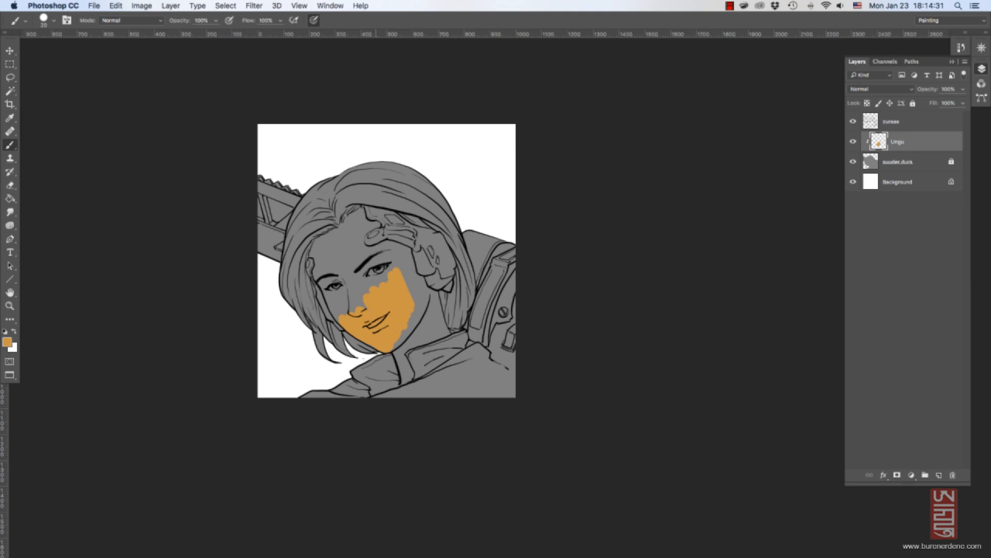
pyautogui.moveTo(330, 302)
pyautogui.mouseDown()
pyautogui.moveTo(339, 319)
pyautogui.moveTo(382, 280)
pyautogui.mouseUp()
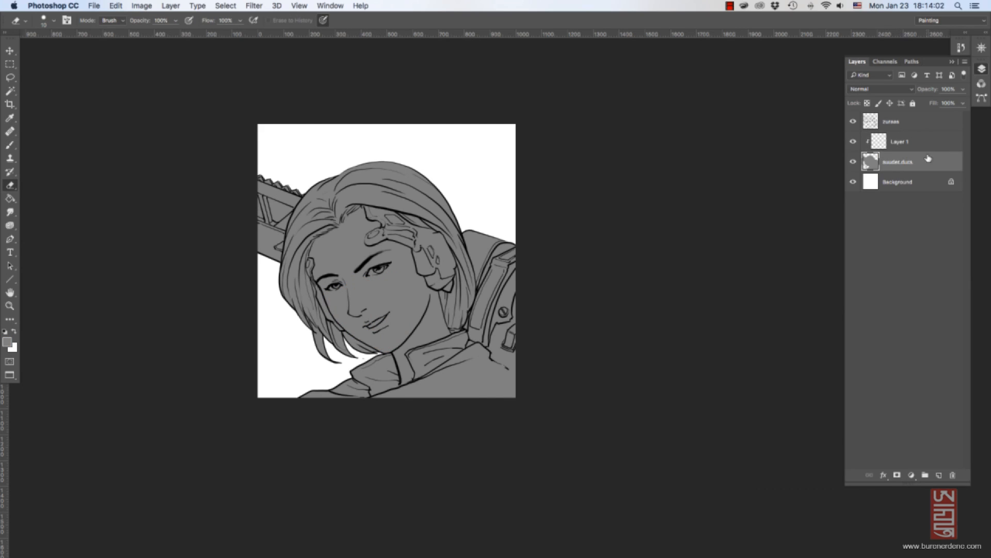
# Fully lock the grey base layer and name the clipped layer above it Ungu.
pyautogui.click(912, 103)
pyautogui.click(919, 141)
pyautogui.doubleClick(899, 141)
pyautogui.write('Ungu')
pyautogui.press('Return')
# Paint the lower face and neck in the orange skin colour, adjusting the brush size to the area.
pyautogui.press('b')
pyautogui.click(6, 341)
pyautogui.click(641, 222)
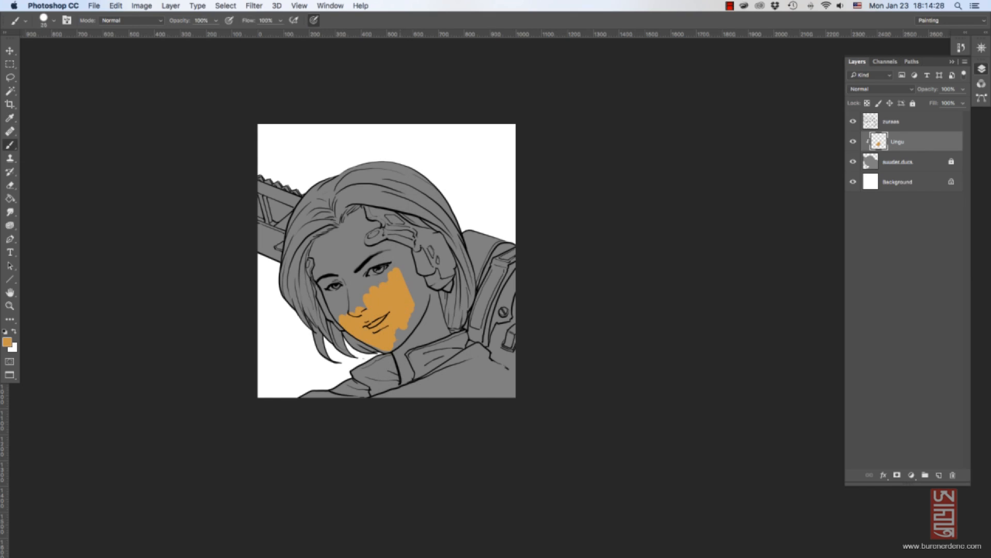
pyautogui.moveTo(335, 315)
pyautogui.mouseDown()
pyautogui.moveTo(341, 295)
pyautogui.moveTo(416, 258)
pyautogui.moveTo(400, 345)
pyautogui.moveTo(435, 302)
pyautogui.moveTo(447, 333)
pyautogui.moveTo(412, 377)
pyautogui.mouseUp()
pyautogui.press(']')
pyautogui.press(']')
pyautogui.press(']')
pyautogui.press(']')
pyautogui.press('[')
pyautogui.press('[')
# Fill the upper face and forehead with the orange skin colour up to the hairline and headpiece.
pyautogui.moveTo(352, 279)
pyautogui.mouseDown()
pyautogui.moveTo(316, 273)
pyautogui.moveTo(362, 209)
pyautogui.moveTo(368, 248)
pyautogui.mouseUp()
pyautogui.moveTo(368, 247); pyautogui.dragTo(408, 247)
pyautogui.press(']')
pyautogui.moveTo(323, 258); pyautogui.dragTo(362, 222)
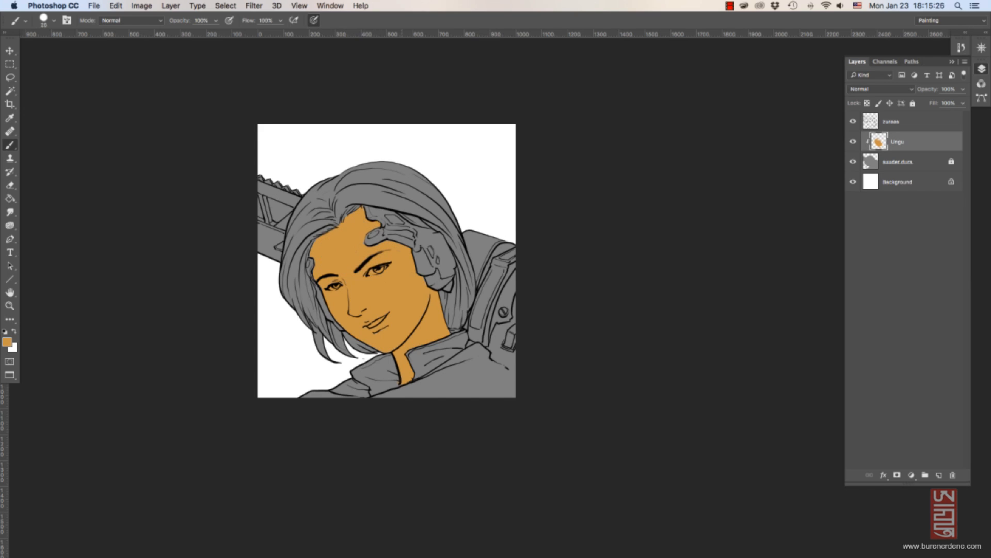
# Set the foreground colour to white and paint the teeth with a smaller brush.
pyautogui.press('super+equal')
pyautogui.press('super+equal')
pyautogui.press('d')
pyautogui.press('x')
pyautogui.press('[')
pyautogui.press('[')
pyautogui.press('[')
pyautogui.moveTo(376, 353); pyautogui.dragTo(347, 370)
# Paint the whites of both eyes, and sample the orange skin colour again with a larger brush.
pyautogui.moveTo(347, 267); pyautogui.dragTo(360, 258)
pyautogui.moveTo(268, 294); pyautogui.dragTo(282, 295)
pyautogui.keyDown('alt'); pyautogui.click(320, 310); pyautogui.keyUp('alt')
pyautogui.press(']')
pyautogui.press(']')
pyautogui.press(']')
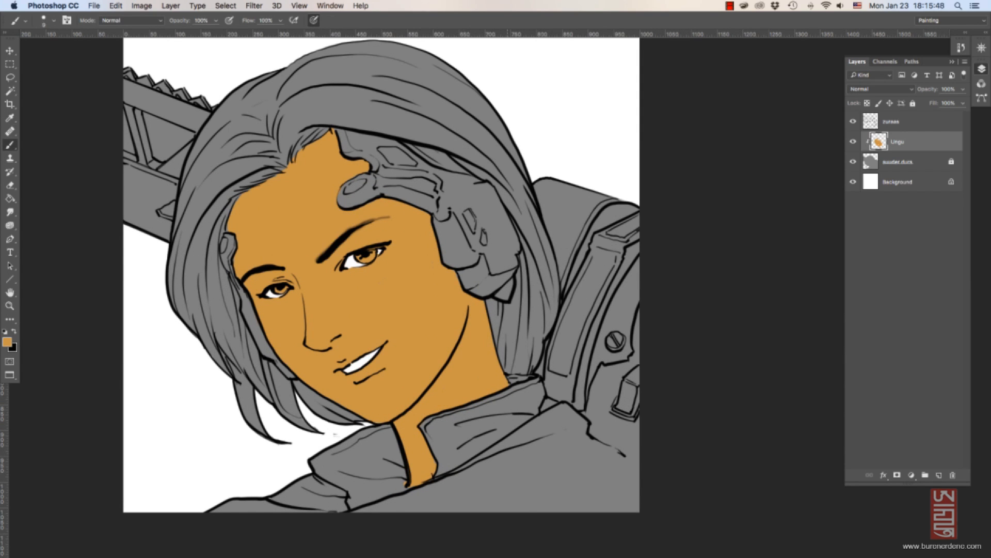
# Set the foreground colour to blue and paint the irises of both eyes.
pyautogui.click(7, 342)
pyautogui.click(553, 283)
pyautogui.click(489, 254)
pyautogui.click(644, 223)
pyautogui.press(']')
pyautogui.moveTo(361, 257); pyautogui.dragTo(374, 256)
pyautogui.moveTo(275, 290); pyautogui.dragTo(281, 292)
# Set the foreground colour to soft yellow, enlarge the brush and paint the front hair sweeping over the headpiece.
pyautogui.click(7, 341)
pyautogui.click(553, 340)
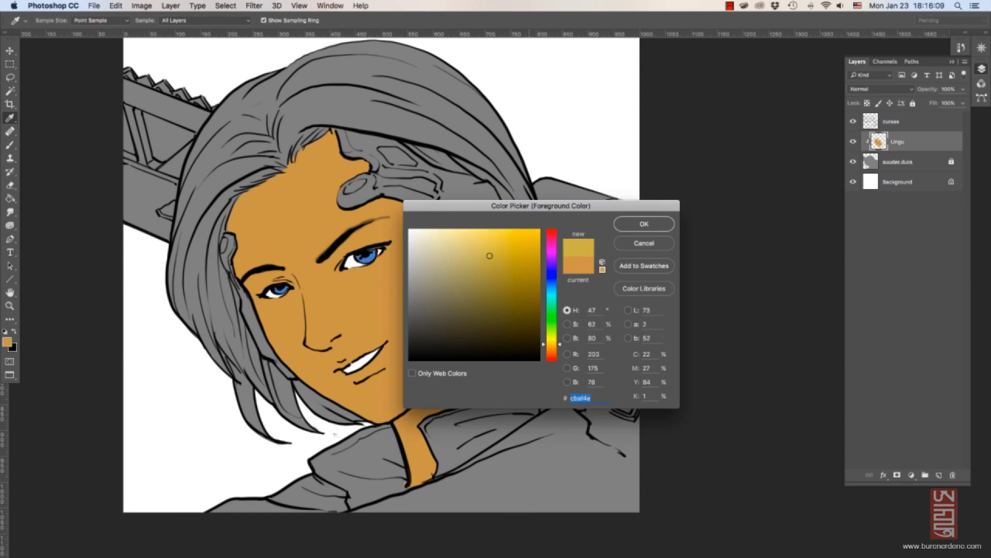
pyautogui.click(489, 239)
pyautogui.click(644, 224)
pyautogui.press(']')
pyautogui.press(']')
pyautogui.press(']')
pyautogui.press(']')
pyautogui.press(']')
pyautogui.press(']')
pyautogui.press(']')
pyautogui.moveTo(410, 139); pyautogui.dragTo(489, 175)
pyautogui.moveTo(311, 112); pyautogui.dragTo(472, 154)
pyautogui.moveTo(390, 76)
pyautogui.mouseDown()
pyautogui.moveTo(498, 161)
pyautogui.moveTo(531, 250)
pyautogui.mouseUp()
# Paint the hair falling behind the headpiece yellow, down to the collar.
pyautogui.moveTo(509, 147)
pyautogui.mouseDown()
pyautogui.moveTo(546, 266)
pyautogui.moveTo(496, 312)
pyautogui.mouseUp()
pyautogui.moveTo(496, 307); pyautogui.dragTo(517, 368)
pyautogui.moveTo(534, 261); pyautogui.dragTo(516, 362)
pyautogui.moveTo(548, 256)
pyautogui.mouseDown()
pyautogui.moveTo(551, 330)
pyautogui.moveTo(532, 365)
pyautogui.mouseUp()
# Paint the hair yellow from the parting along the hairline and down the other side to the strand tips.
pyautogui.moveTo(313, 115); pyautogui.dragTo(285, 160)
pyautogui.moveTo(308, 94); pyautogui.dragTo(243, 168)
pyautogui.moveTo(276, 176); pyautogui.dragTo(219, 225)
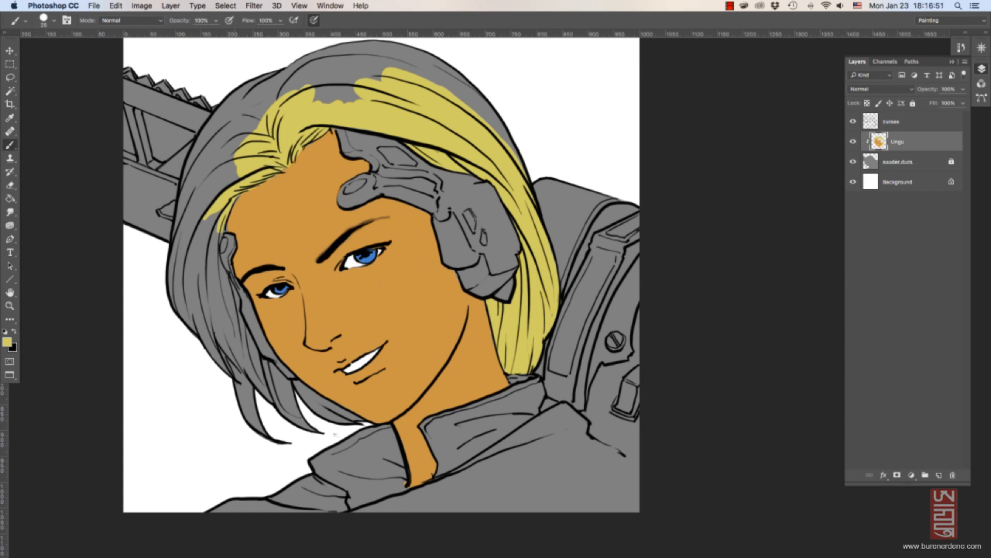
pyautogui.moveTo(220, 178); pyautogui.dragTo(200, 282)
pyautogui.moveTo(195, 199)
pyautogui.mouseDown()
pyautogui.moveTo(182, 310)
pyautogui.moveTo(264, 432)
pyautogui.mouseUp()
pyautogui.press('[')
pyautogui.moveTo(270, 364); pyautogui.dragTo(315, 426)
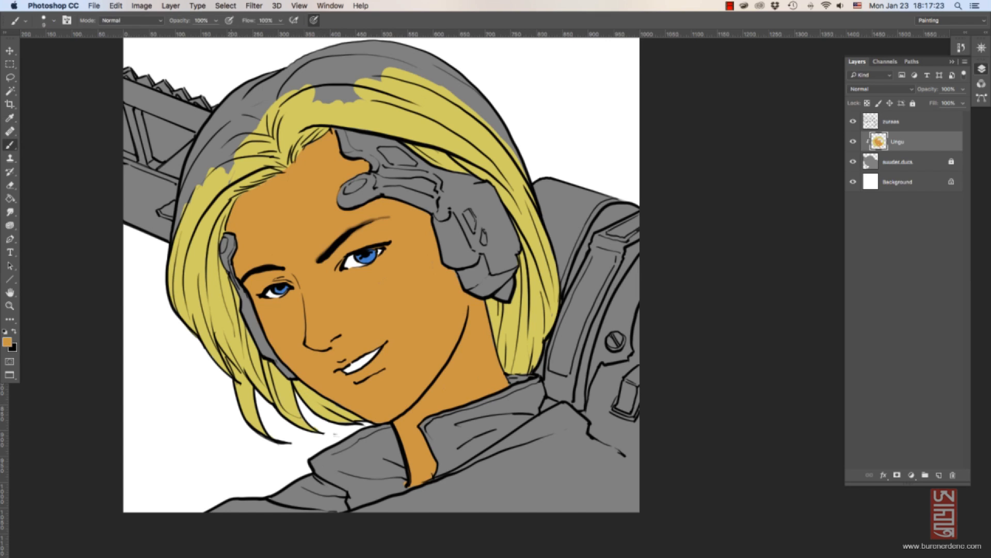
# Sample the hair yellow and fill the remaining grey area across the crown.
pyautogui.press('i')
pyautogui.click(302, 112)
pyautogui.press('b')
pyautogui.moveTo(198, 181)
pyautogui.mouseDown()
pyautogui.moveTo(294, 78)
pyautogui.moveTo(477, 111)
pyautogui.mouseUp()
# Set the foreground colour to pale blue and fill the mechanical headpiece.
pyautogui.click(7, 341)
pyautogui.click(434, 279)
pyautogui.click(644, 223)
pyautogui.press('g')
pyautogui.click(464, 197)
pyautogui.press('super+minus')
pyautogui.press('b')
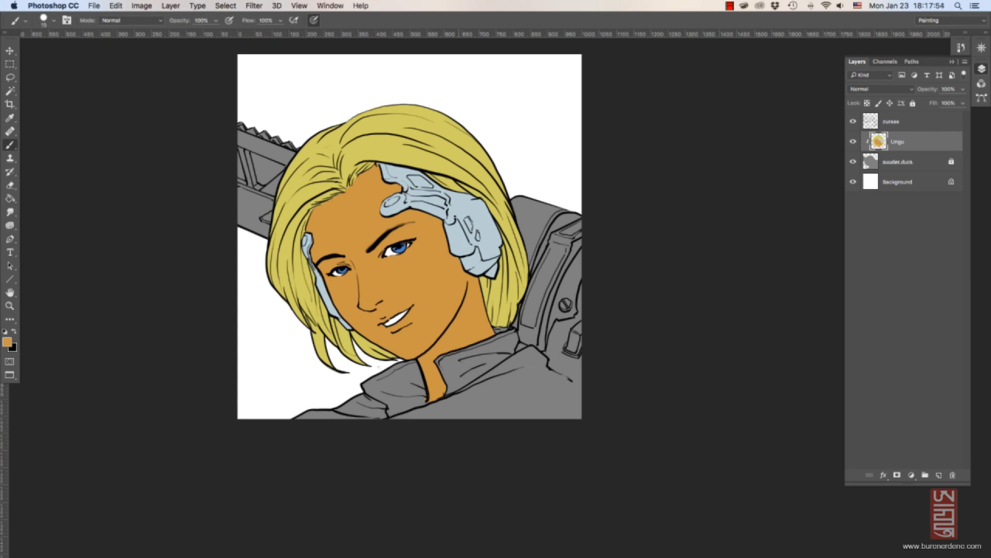
# Set the foreground colour to dark brownish grey and fill both sides of the jacket's collar.
pyautogui.click(7, 342)
pyautogui.click(642, 222)
pyautogui.moveTo(465, 356)
pyautogui.mouseDown()
pyautogui.moveTo(450, 376)
pyautogui.moveTo(516, 340)
pyautogui.mouseUp()
pyautogui.press('[')
pyautogui.press('[')
pyautogui.press('[')
pyautogui.press('[')
pyautogui.press('[')
pyautogui.press('[')
pyautogui.press('[')
pyautogui.moveTo(441, 362)
pyautogui.mouseDown()
pyautogui.moveTo(450, 391)
pyautogui.moveTo(511, 354)
pyautogui.mouseUp()
pyautogui.press(']')
pyautogui.press(']')
pyautogui.moveTo(366, 386)
pyautogui.mouseDown()
pyautogui.moveTo(421, 390)
pyautogui.moveTo(393, 410)
pyautogui.mouseUp()
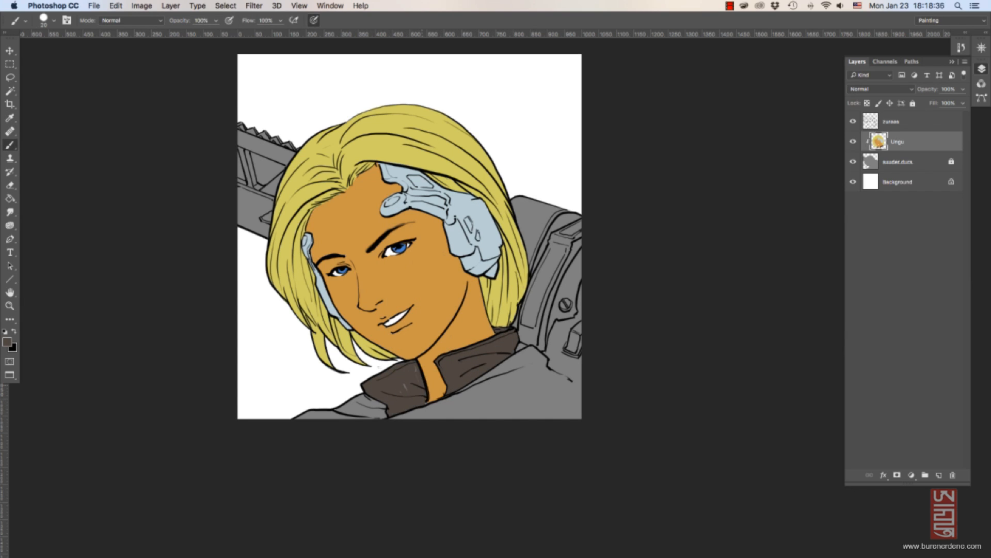
# Set the foreground colour to bright red and fill the jacket below the collar.
pyautogui.click(7, 341)
pyautogui.click(537, 251)
pyautogui.click(644, 223)
pyautogui.press(']')
pyautogui.press(']')
pyautogui.press(']')
pyautogui.moveTo(519, 356)
pyautogui.mouseDown()
pyautogui.moveTo(542, 357)
pyautogui.moveTo(580, 401)
pyautogui.mouseUp()
pyautogui.moveTo(519, 357); pyautogui.dragTo(450, 397)
pyautogui.moveTo(450, 398)
pyautogui.mouseDown()
pyautogui.moveTo(393, 416)
pyautogui.moveTo(301, 416)
pyautogui.mouseUp()
pyautogui.press('g')
pyautogui.click(509, 396)
pyautogui.press('super+z')
pyautogui.click(508, 397)
# Paint the small block at the lower edge of the shoulder armour red.
pyautogui.press('b')
pyautogui.press('[')
pyautogui.moveTo(578, 327); pyautogui.dragTo(570, 349)
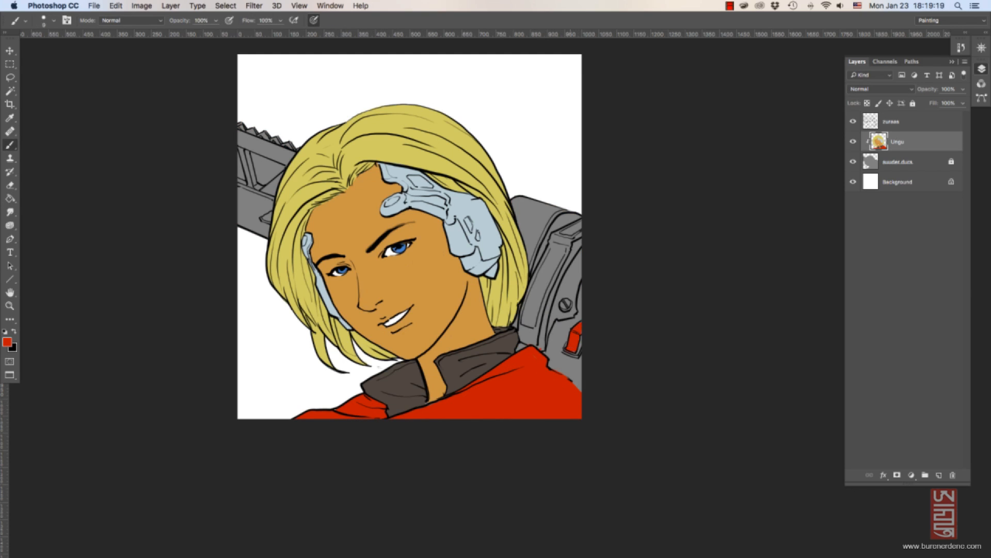
# Set the foreground colour to orange and fill the curved band on the shoulder armour.
pyautogui.click(7, 341)
pyautogui.click(546, 348)
pyautogui.click(644, 223)
pyautogui.moveTo(580, 226); pyautogui.dragTo(554, 241)
pyautogui.moveTo(555, 243)
pyautogui.mouseDown()
pyautogui.moveTo(526, 310)
pyautogui.moveTo(557, 258)
pyautogui.mouseUp()
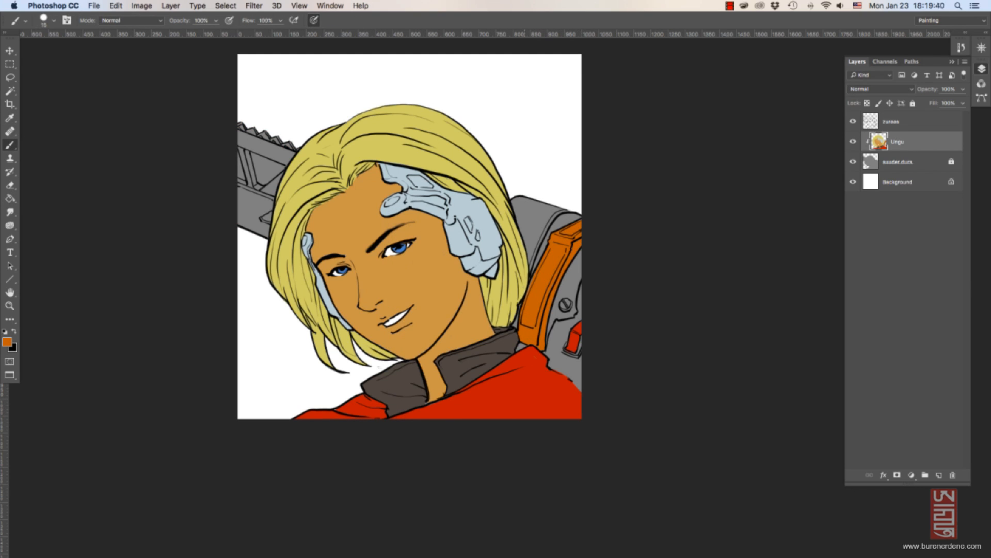
# Sample the headpiece's pale blue and paint the frame bars of the weapon behind the head.
pyautogui.keyDown('alt'); pyautogui.click(478, 206); pyautogui.keyUp('alt')
pyautogui.moveTo(241, 150); pyautogui.dragTo(257, 186)
pyautogui.moveTo(279, 177); pyautogui.dragTo(262, 192)
pyautogui.moveTo(240, 139); pyautogui.dragTo(294, 157)
pyautogui.press('[')
pyautogui.press('[')
pyautogui.press('[')
# Sample the existing greys and pale blue and touch up the weapon and the shoulder armour's lower edge.
pyautogui.keyDown('alt'); pyautogui.click(253, 206); pyautogui.keyUp('alt')
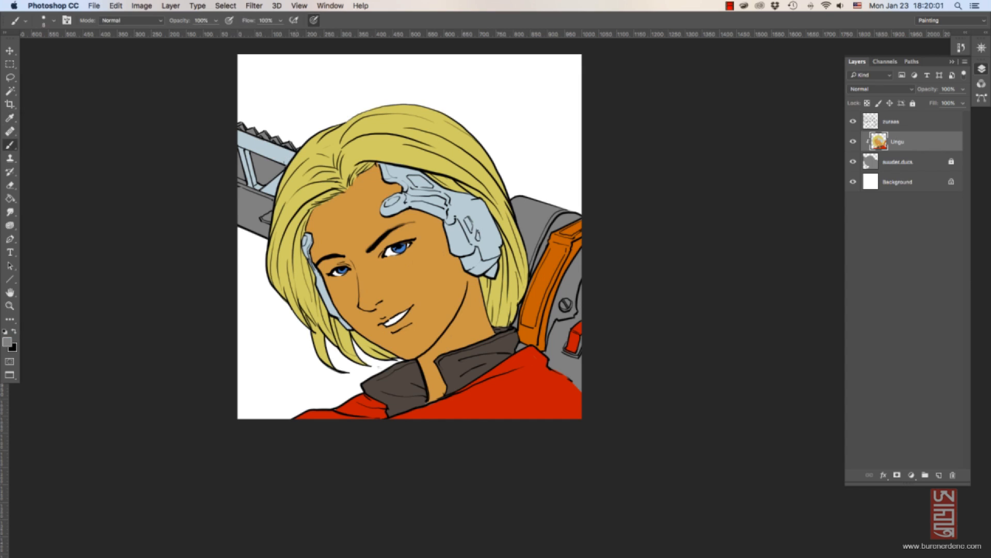
pyautogui.keyDown('alt'); pyautogui.click(477, 206); pyautogui.keyUp('alt')
pyautogui.keyDown('alt'); pyautogui.click(564, 361); pyautogui.keyUp('alt')
pyautogui.moveTo(554, 370); pyautogui.dragTo(563, 374)
pyautogui.keyDown('alt'); pyautogui.click(547, 385); pyautogui.keyUp('alt')
# Sample the skin tone, shift its hue towards red and paint the lips, resampling the skin for touch-ups.
pyautogui.keyDown('alt'); pyautogui.click(362, 222); pyautogui.keyUp('alt')
pyautogui.click(7, 341)
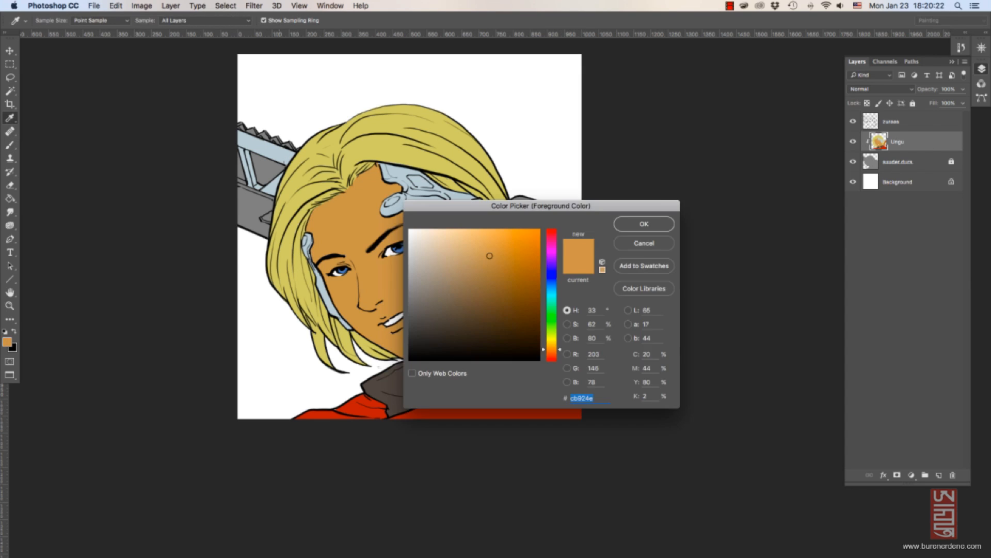
pyautogui.click(551, 353)
pyautogui.click(644, 224)
pyautogui.moveTo(390, 330); pyautogui.dragTo(411, 315)
pyautogui.moveTo(411, 313); pyautogui.dragTo(405, 315)
pyautogui.keyDown('alt'); pyautogui.click(390, 284); pyautogui.keyUp('alt')
pyautogui.press('[')
pyautogui.press('[')
pyautogui.press('z')
pyautogui.keyDown('alt'); pyautogui.click(482, 214); pyautogui.keyUp('alt')
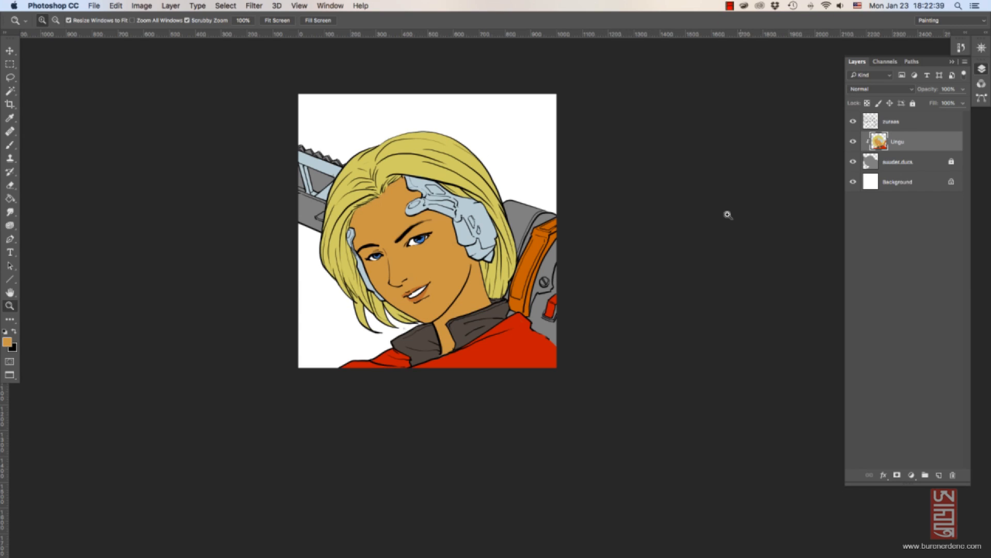
# Reset the colours to default black and white and add a new layer clipped above the Ungu layer.
pyautogui.press('d')
pyautogui.press('b')
pyautogui.press(']')
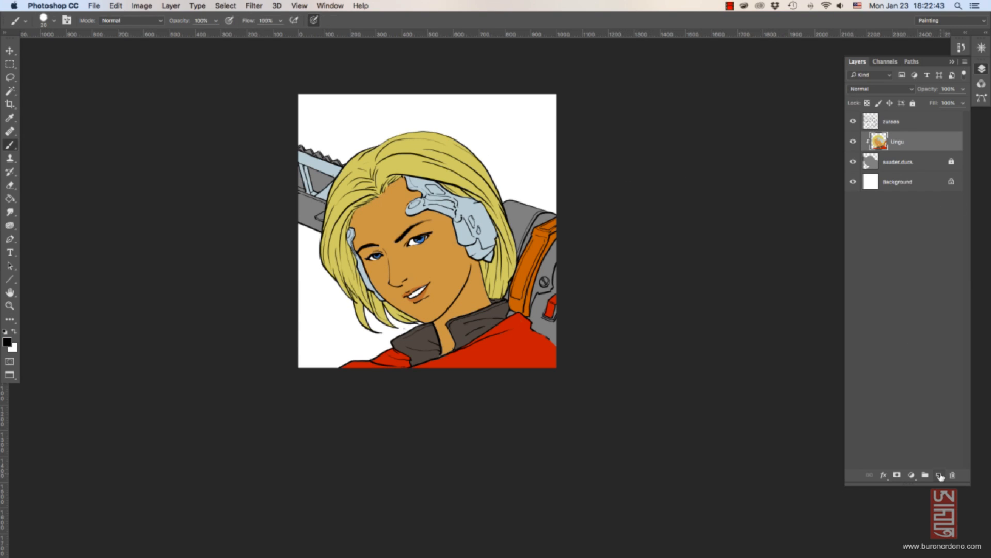
pyautogui.click(939, 475)
pyautogui.rightClick(902, 145)
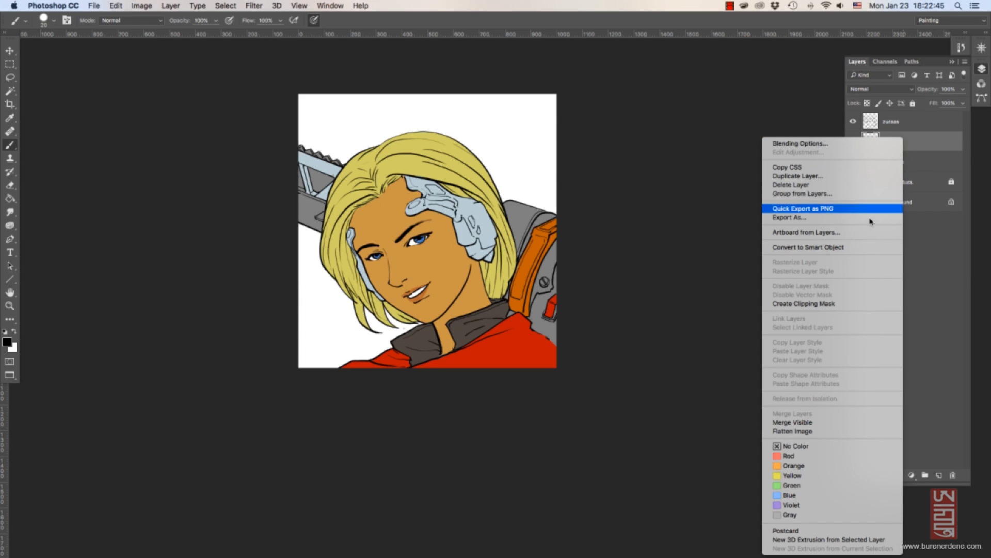
pyautogui.click(847, 305)
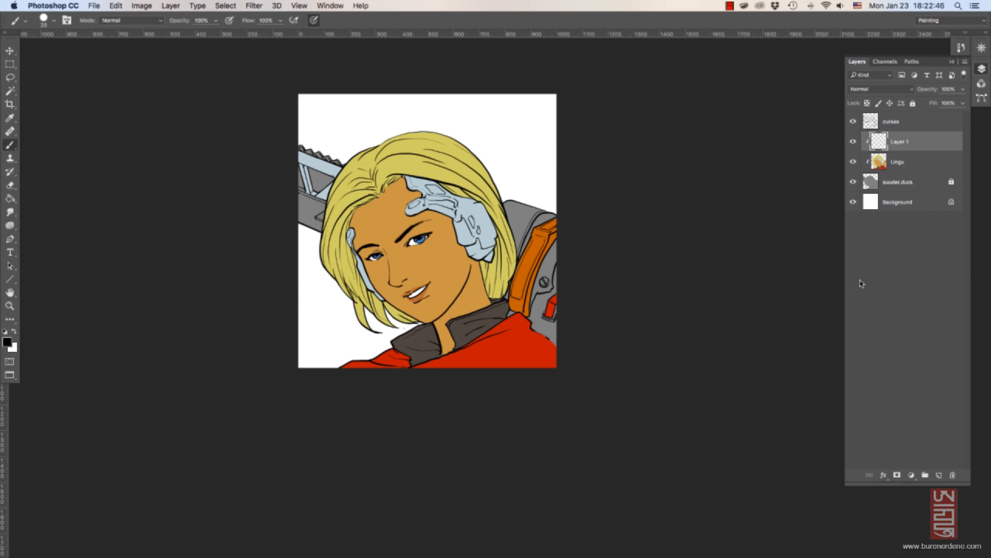
# Rename the new clipped layer Suuder and set its blend mode to Multiply.
pyautogui.doubleClick(903, 143)
pyautogui.write('Suuder')
pyautogui.press('Return')
pyautogui.click(893, 89)
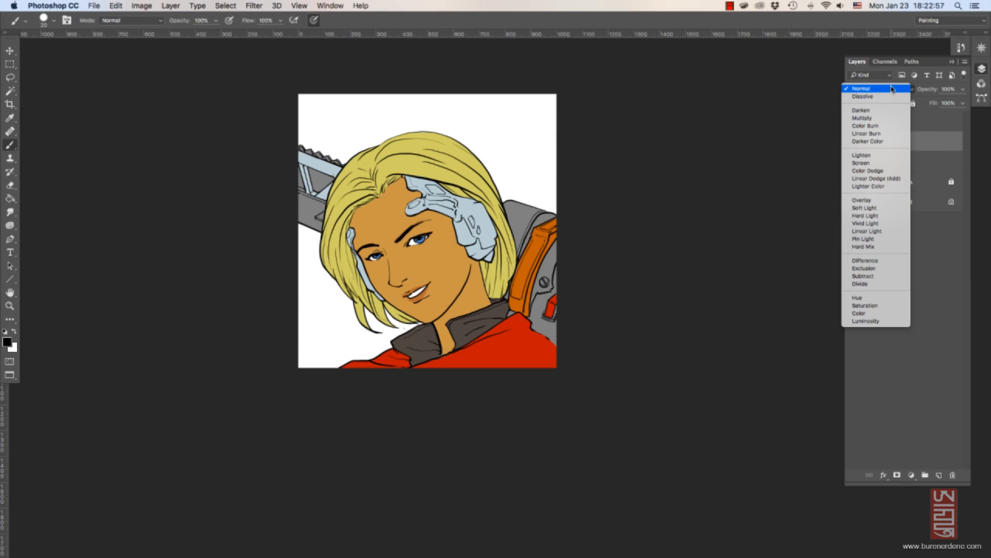
pyautogui.click(882, 118)
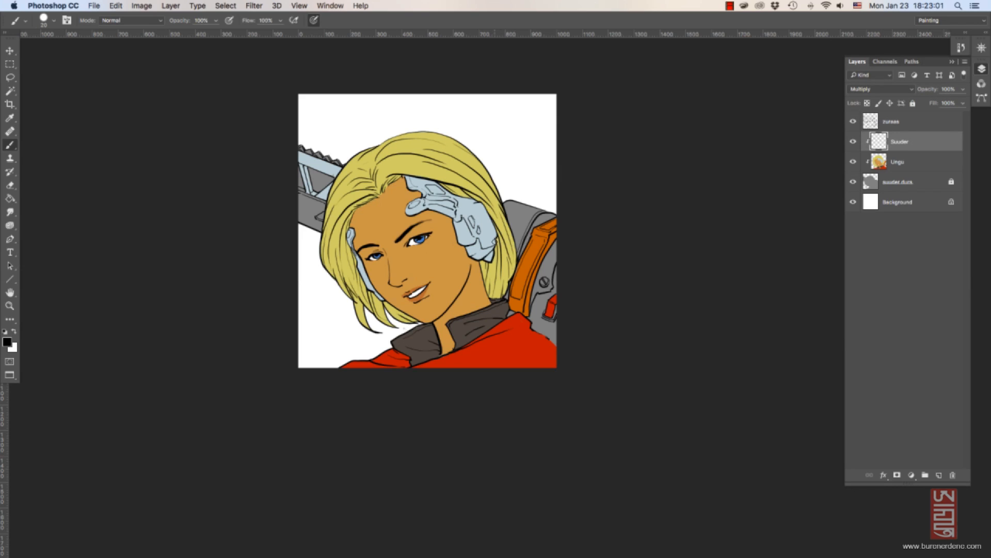
# Paint a black test patch over the jaw and set the Suuder layer's opacity to 30%.
pyautogui.moveTo(474, 275)
pyautogui.mouseDown()
pyautogui.moveTo(454, 302)
pyautogui.moveTo(477, 277)
pyautogui.moveTo(483, 286)
pyautogui.mouseUp()
pyautogui.press('[')
pyautogui.click(947, 89)
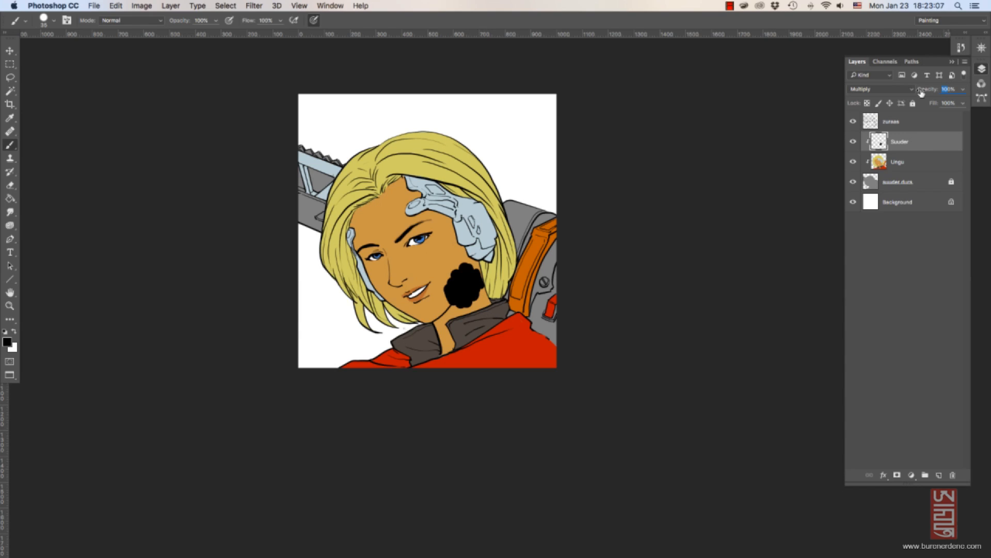
pyautogui.write('40')
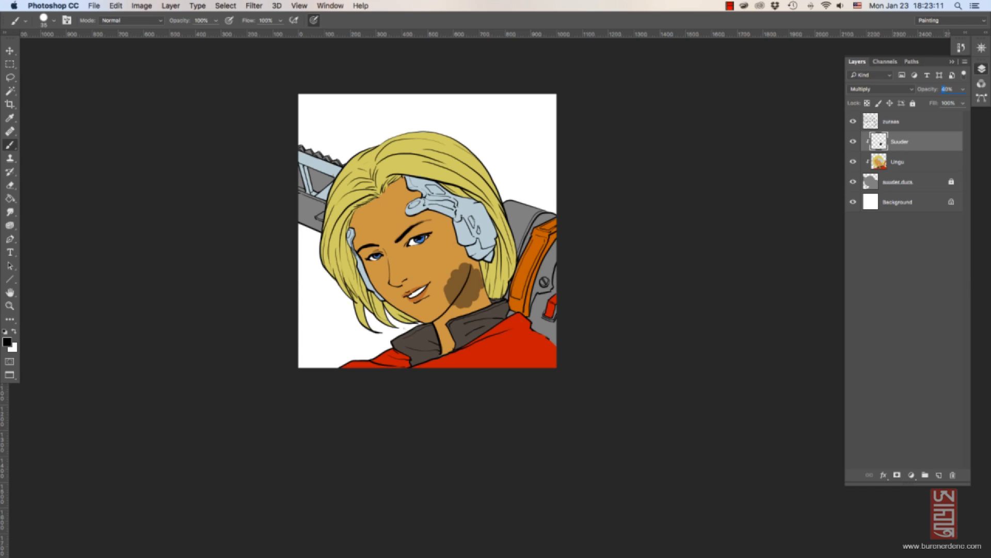
pyautogui.write('30')
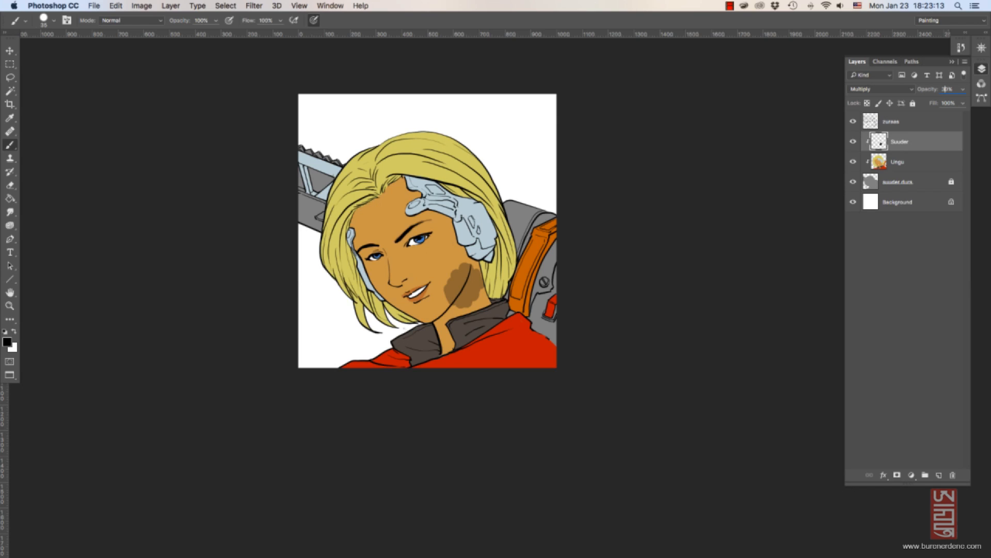
pyautogui.write('70')
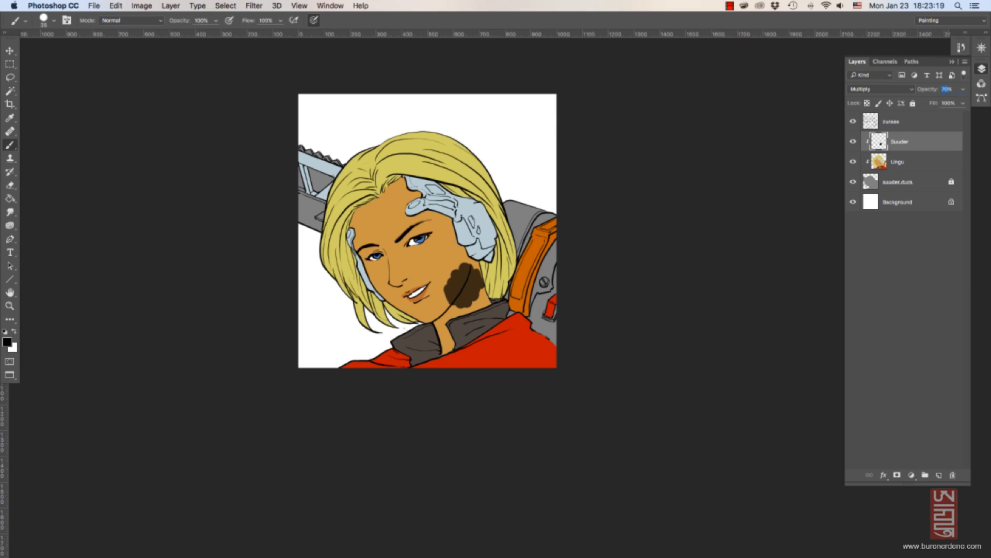
pyautogui.write('30')
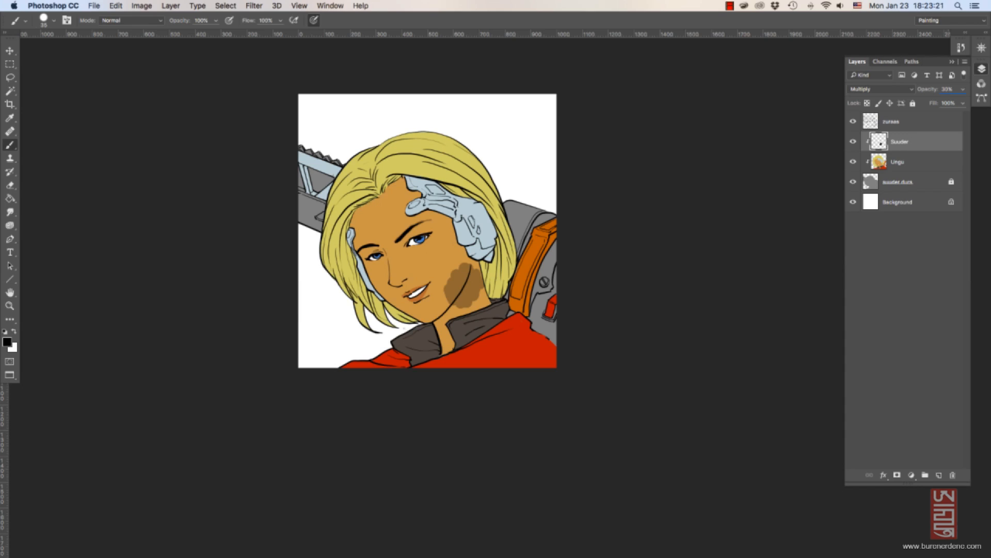
# Erase the test patch from the jaw and neck.
pyautogui.write('e')
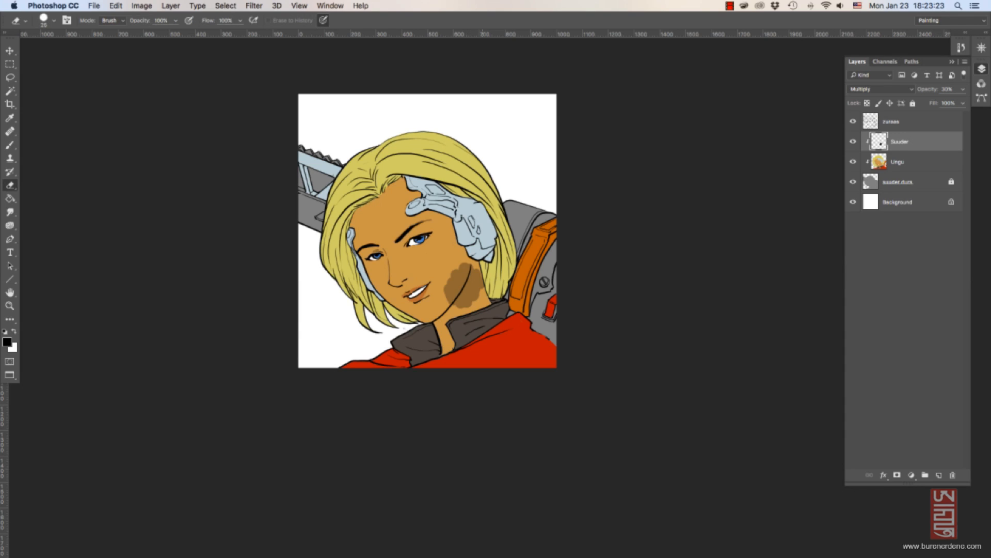
pyautogui.moveTo(465, 264)
pyautogui.mouseDown()
pyautogui.moveTo(449, 296)
pyautogui.moveTo(472, 289)
pyautogui.moveTo(478, 302)
pyautogui.mouseUp()
pyautogui.press('b')
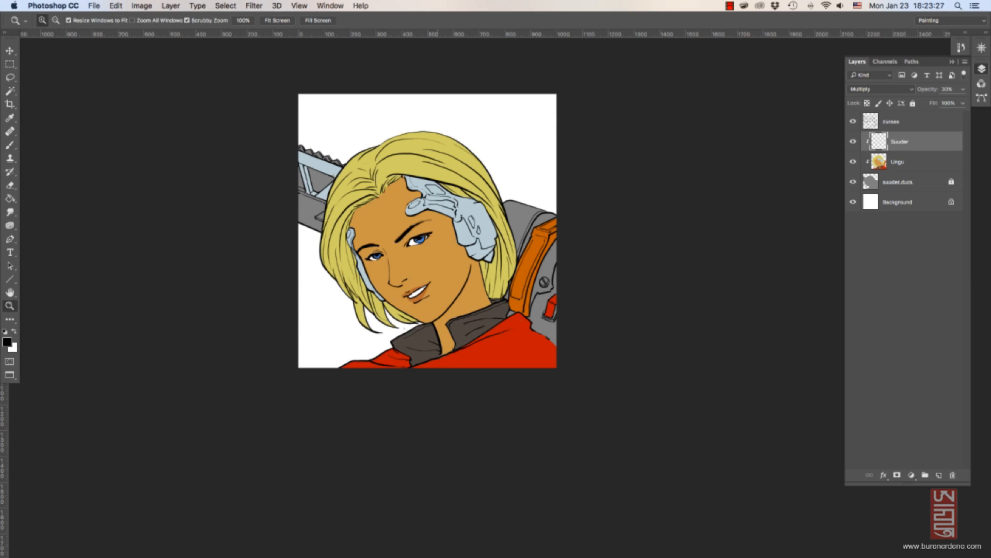
# Paint shadows on the skin beneath the headpiece and down the neck, and along the headpiece's edges and panels.
pyautogui.press('super+equal')
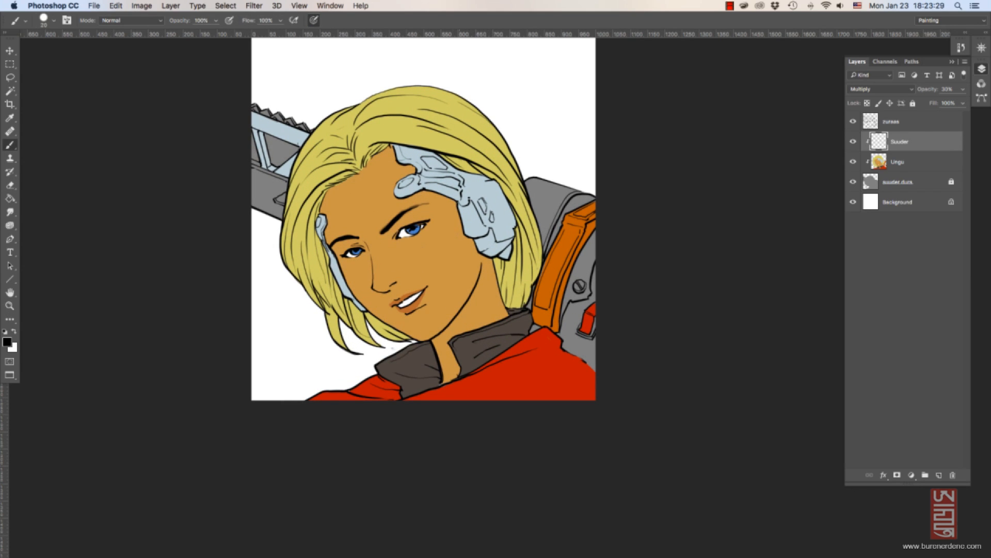
pyautogui.moveTo(397, 196)
pyautogui.mouseDown()
pyautogui.moveTo(427, 184)
pyautogui.moveTo(470, 205)
pyautogui.moveTo(496, 257)
pyautogui.moveTo(501, 312)
pyautogui.mouseUp()
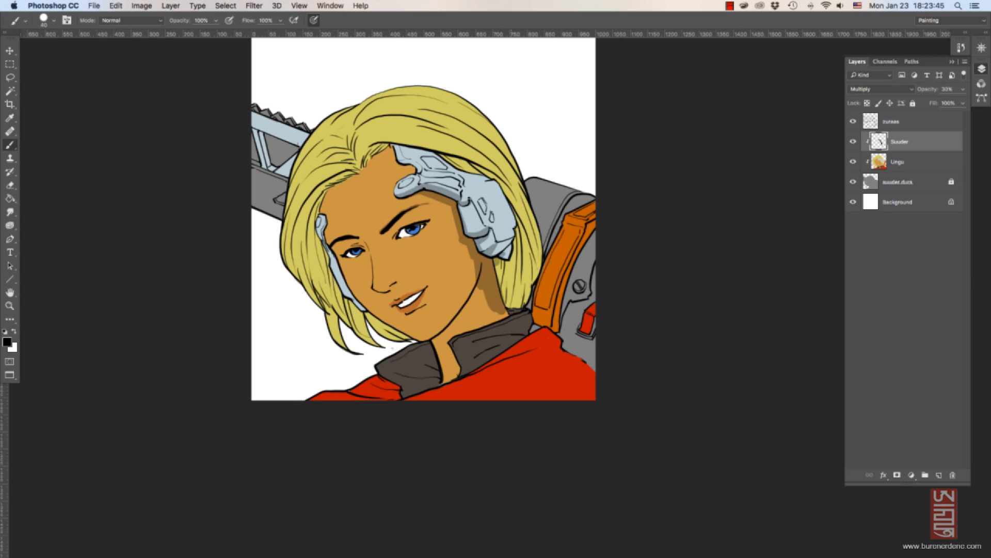
pyautogui.press('[')
pyautogui.press('[')
pyautogui.moveTo(495, 230); pyautogui.dragTo(494, 244)
pyautogui.moveTo(461, 207); pyautogui.dragTo(467, 231)
pyautogui.moveTo(423, 181); pyautogui.dragTo(461, 185)
pyautogui.moveTo(393, 145)
pyautogui.mouseDown()
pyautogui.moveTo(400, 162)
pyautogui.moveTo(456, 167)
pyautogui.mouseUp()
# Shade the hair around and behind the headpiece, from the hairline down to the collar.
pyautogui.moveTo(439, 155)
pyautogui.mouseDown()
pyautogui.moveTo(509, 192)
pyautogui.moveTo(531, 250)
pyautogui.mouseUp()
pyautogui.moveTo(361, 169)
pyautogui.mouseDown()
pyautogui.moveTo(416, 138)
pyautogui.moveTo(494, 173)
pyautogui.mouseUp()
pyautogui.moveTo(499, 261); pyautogui.dragTo(508, 301)
pyautogui.press('[')
pyautogui.moveTo(516, 232); pyautogui.dragTo(503, 255)
pyautogui.moveTo(517, 211)
pyautogui.mouseDown()
pyautogui.moveTo(501, 239)
pyautogui.moveTo(525, 243)
pyautogui.mouseUp()
pyautogui.press(']')
pyautogui.press(']')
pyautogui.moveTo(528, 233); pyautogui.dragTo(507, 318)
# Shade the shoulder armour along its orange band, grey plates and outer edge, plus the adjoining collar end.
pyautogui.moveTo(547, 253); pyautogui.dragTo(574, 199)
pyautogui.press('[')
pyautogui.moveTo(569, 208)
pyautogui.mouseDown()
pyautogui.moveTo(594, 197)
pyautogui.moveTo(553, 325)
pyautogui.mouseUp()
pyautogui.moveTo(532, 316); pyautogui.dragTo(518, 333)
pyautogui.moveTo(577, 303); pyautogui.dragTo(562, 339)
pyautogui.moveTo(594, 256)
pyautogui.mouseDown()
pyautogui.moveTo(570, 303)
pyautogui.moveTo(594, 317)
pyautogui.mouseUp()
# Shade the shoulder armour's lower part and paint the fold shadows across the red jacket.
pyautogui.press(']')
pyautogui.press(']')
pyautogui.press(']')
pyautogui.press(']')
pyautogui.press(']')
pyautogui.moveTo(566, 336)
pyautogui.mouseDown()
pyautogui.moveTo(594, 357)
pyautogui.moveTo(594, 368)
pyautogui.mouseUp()
pyautogui.moveTo(549, 352); pyautogui.dragTo(464, 391)
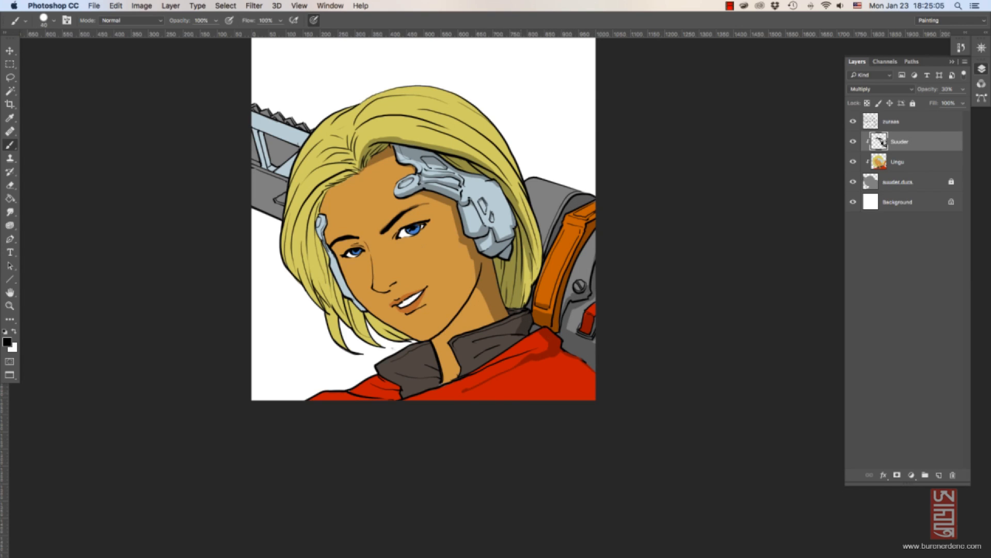
pyautogui.moveTo(594, 369); pyautogui.dragTo(471, 397)
# Paint the shadow the jaw casts on the neck and shade the skin inside the collar opening.
pyautogui.moveTo(439, 345); pyautogui.dragTo(448, 381)
pyautogui.moveTo(478, 293); pyautogui.dragTo(437, 347)
pyautogui.press('[')
pyautogui.press('[')
pyautogui.press('[')
pyautogui.moveTo(474, 279)
pyautogui.mouseDown()
pyautogui.moveTo(418, 338)
pyautogui.moveTo(464, 332)
pyautogui.mouseUp()
pyautogui.moveTo(448, 381); pyautogui.dragTo(457, 376)
# Shade both sides of the collar and the jacket fold beneath the collar's front.
pyautogui.moveTo(430, 348); pyautogui.dragTo(395, 386)
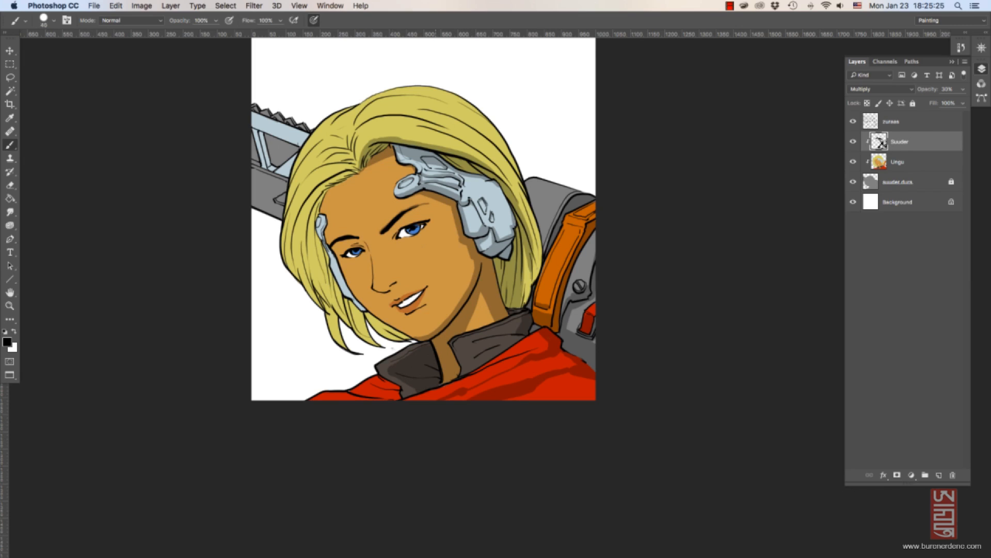
pyautogui.moveTo(500, 342); pyautogui.dragTo(465, 372)
pyautogui.moveTo(522, 313); pyautogui.dragTo(477, 337)
pyautogui.moveTo(351, 391); pyautogui.dragTo(399, 386)
# Shade the far side of the hair and the skin along the hairline and temple.
pyautogui.press(']')
pyautogui.press(']')
pyautogui.moveTo(321, 187); pyautogui.dragTo(300, 289)
pyautogui.moveTo(349, 174)
pyautogui.mouseDown()
pyautogui.moveTo(311, 248)
pyautogui.moveTo(328, 219)
pyautogui.mouseUp()
pyautogui.moveTo(320, 218); pyautogui.dragTo(343, 287)
# Add fine shadows around both eyes and at the hair parting, and erase excess shading between the brows.
pyautogui.press('[')
pyautogui.press('[')
pyautogui.press('[')
pyautogui.moveTo(338, 249)
pyautogui.mouseDown()
pyautogui.moveTo(365, 246)
pyautogui.moveTo(357, 262)
pyautogui.mouseUp()
pyautogui.moveTo(388, 239); pyautogui.dragTo(429, 219)
pyautogui.moveTo(358, 128); pyautogui.dragTo(351, 163)
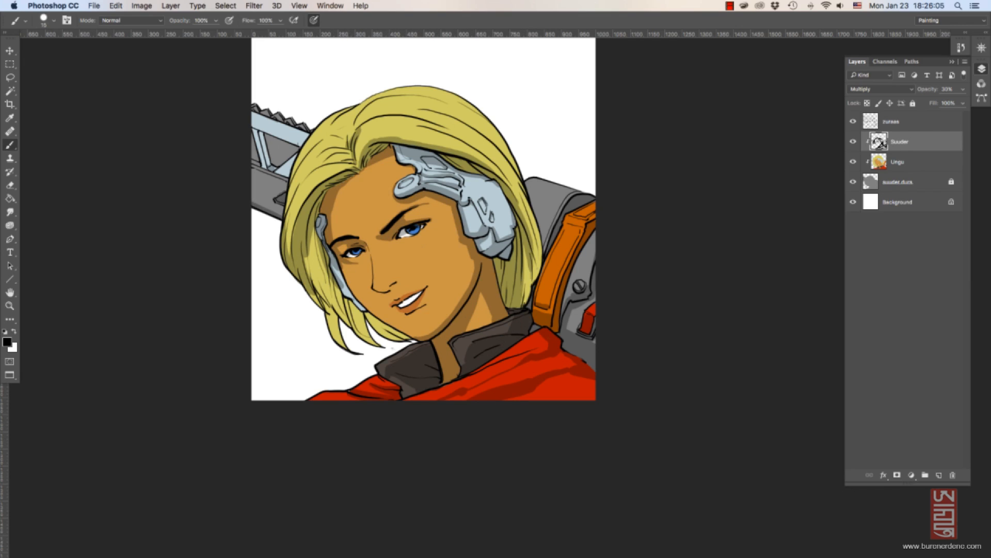
pyautogui.press('e')
pyautogui.moveTo(378, 237); pyautogui.dragTo(391, 239)
pyautogui.press('b')
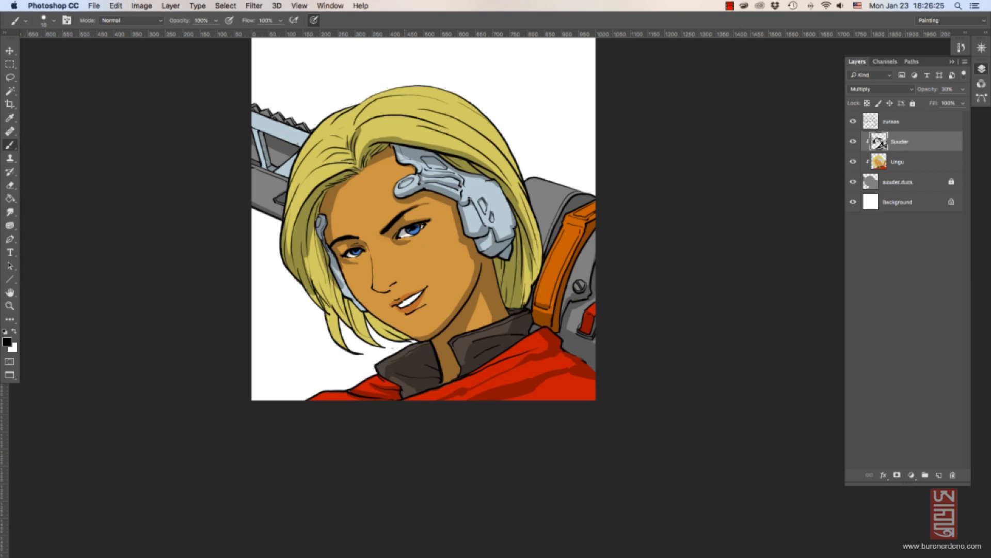
# Shade under the nose and darken the far-side hair strands and lower tips beside the cheek.
pyautogui.press(']')
pyautogui.press(']')
pyautogui.moveTo(376, 290); pyautogui.dragTo(399, 279)
pyautogui.moveTo(310, 233); pyautogui.dragTo(331, 309)
pyautogui.moveTo(331, 285); pyautogui.dragTo(369, 345)
pyautogui.moveTo(334, 268); pyautogui.dragTo(364, 311)
pyautogui.moveTo(316, 229); pyautogui.dragTo(328, 285)
pyautogui.moveTo(367, 316); pyautogui.dragTo(410, 339)
# Shade the upper lip with a smaller brush.
pyautogui.press('[')
pyautogui.press('[')
pyautogui.moveTo(422, 291); pyautogui.dragTo(405, 301)
# Shade the far side of the face from the forehead past the nose and cheek to the chin.
pyautogui.press(']')
pyautogui.press(']')
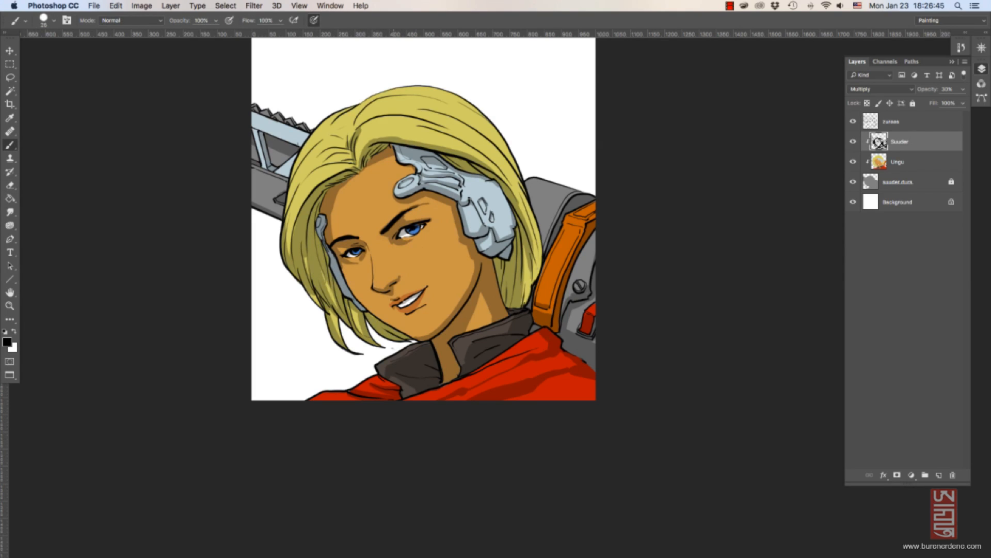
pyautogui.moveTo(367, 245); pyautogui.dragTo(369, 300)
pyautogui.moveTo(345, 266); pyautogui.dragTo(401, 330)
pyautogui.moveTo(340, 192); pyautogui.dragTo(343, 238)
pyautogui.press('[')
pyautogui.press('[')
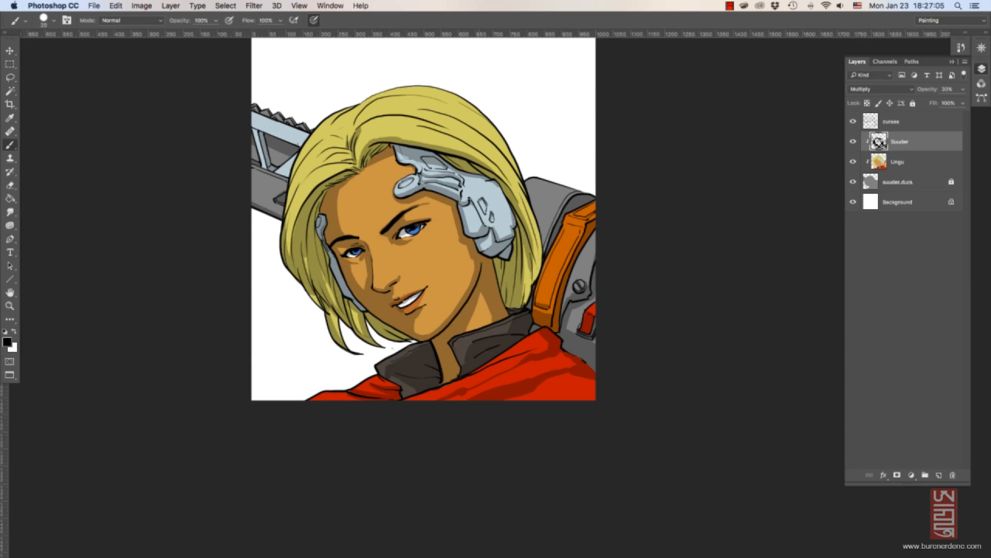
# Add shadows to the collar, the red cape folds and the upper part of the orange shoulder armour.
pyautogui.moveTo(377, 369); pyautogui.dragTo(402, 384)
pyautogui.moveTo(404, 397); pyautogui.dragTo(417, 388)
pyautogui.moveTo(565, 373); pyautogui.dragTo(595, 391)
pyautogui.moveTo(557, 353); pyautogui.dragTo(575, 369)
pyautogui.press('[')
pyautogui.moveTo(566, 220)
pyautogui.mouseDown()
pyautogui.moveTo(585, 226)
pyautogui.moveTo(547, 243)
pyautogui.moveTo(554, 208)
pyautogui.mouseUp()
# Erase excess shading along the far cheek, jawline and chin with a small eraser.
pyautogui.press(']')
pyautogui.press('[')
pyautogui.press('e')
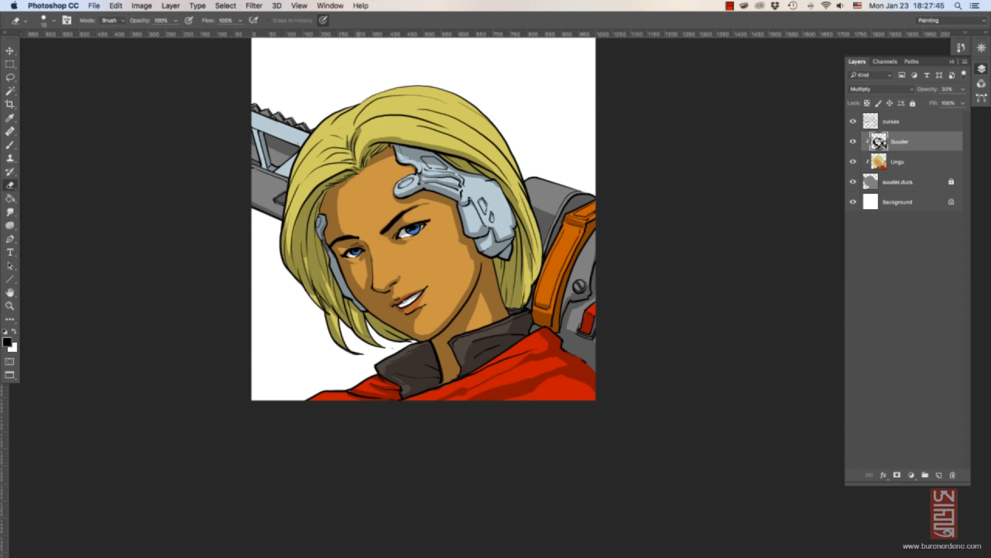
pyautogui.press('b')
pyautogui.press(']')
pyautogui.press('e')
pyautogui.press('[')
pyautogui.moveTo(333, 267)
pyautogui.mouseDown()
pyautogui.moveTo(353, 300)
pyautogui.moveTo(393, 291)
pyautogui.mouseUp()
pyautogui.press(']')
pyautogui.moveTo(341, 272)
pyautogui.mouseDown()
pyautogui.moveTo(365, 310)
pyautogui.moveTo(433, 340)
pyautogui.mouseUp()
pyautogui.moveTo(401, 329); pyautogui.dragTo(417, 336)
# Erase excess shading from the hair strands on both sides and the lower edge of the headgear.
pyautogui.moveTo(301, 216); pyautogui.dragTo(307, 292)
pyautogui.moveTo(285, 218); pyautogui.dragTo(283, 262)
pyautogui.moveTo(316, 200); pyautogui.dragTo(333, 312)
pyautogui.moveTo(516, 232); pyautogui.dragTo(514, 307)
pyautogui.moveTo(466, 232); pyautogui.dragTo(485, 236)
pyautogui.moveTo(476, 241); pyautogui.dragTo(508, 254)
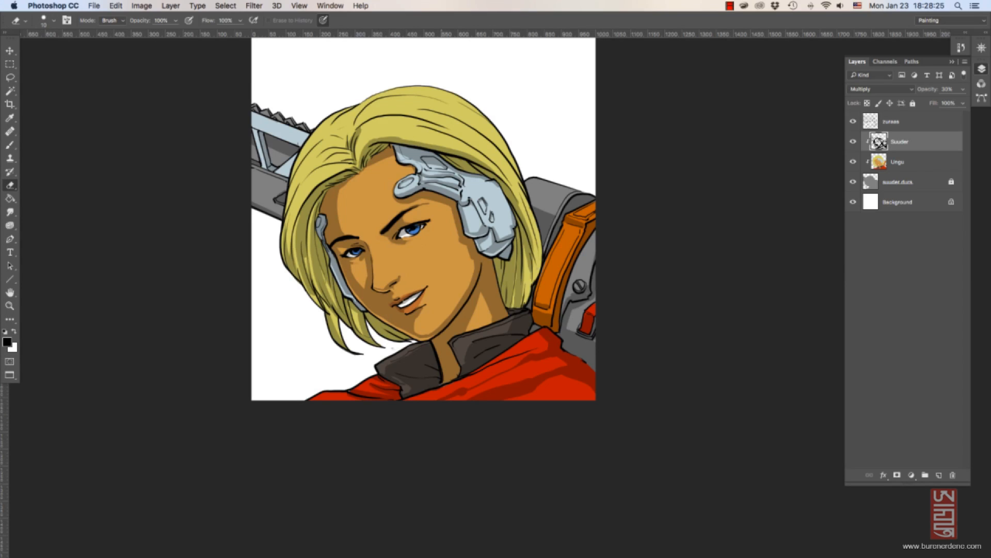
# Paint fine shadows on the far side of the forehead, beside the nose and on the far cheek.
pyautogui.press('b')
pyautogui.moveTo(340, 193); pyautogui.dragTo(346, 234)
pyautogui.moveTo(352, 268); pyautogui.dragTo(358, 283)
pyautogui.moveTo(368, 267)
pyautogui.mouseDown()
pyautogui.moveTo(362, 287)
pyautogui.moveTo(373, 288)
pyautogui.mouseUp()
pyautogui.moveTo(367, 243); pyautogui.dragTo(373, 259)
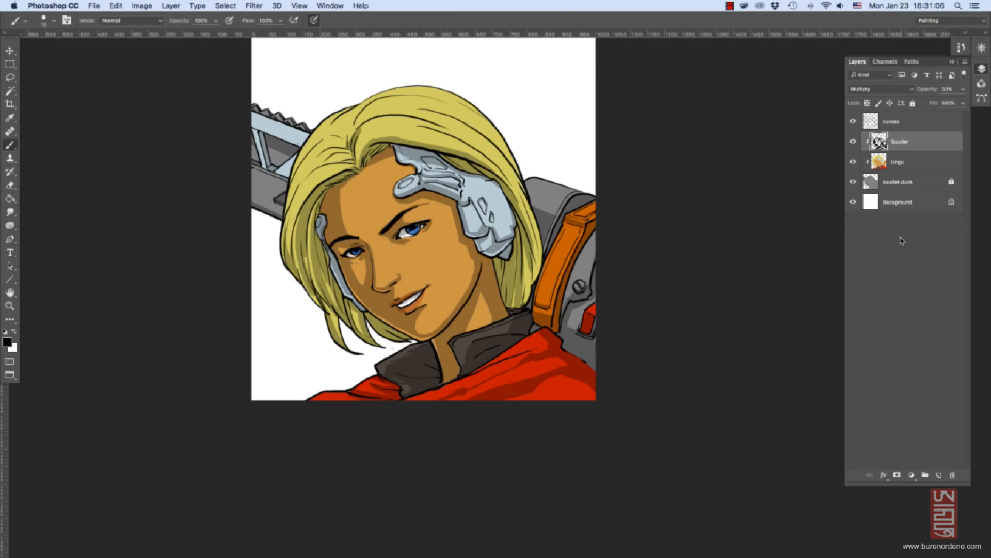
# Create a new layer above Suuder, clip it to the layers below and name it Gerel.
pyautogui.click(938, 476)
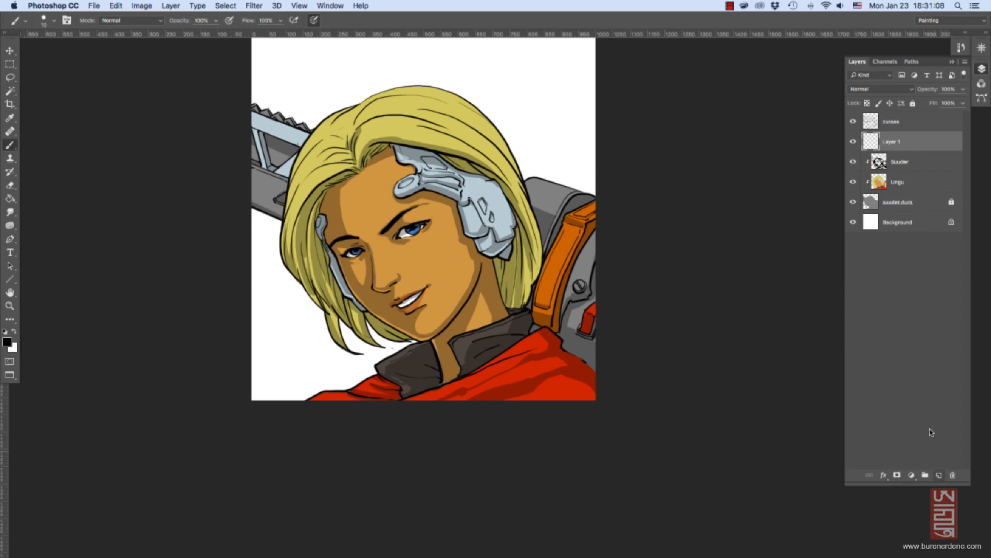
pyautogui.rightClick(912, 145)
pyautogui.click(839, 303)
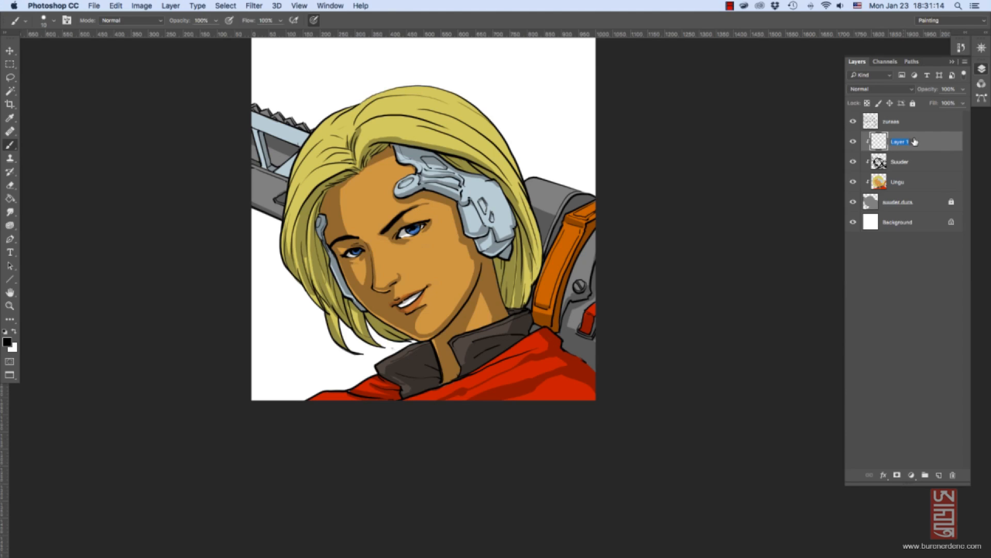
pyautogui.write('Gerel')
pyautogui.press('Return')
# Set the Gerel layer to Color Dodge and turn off Blend Clipped Layers as Group and Transparency Shapes Layer.
pyautogui.click(895, 88)
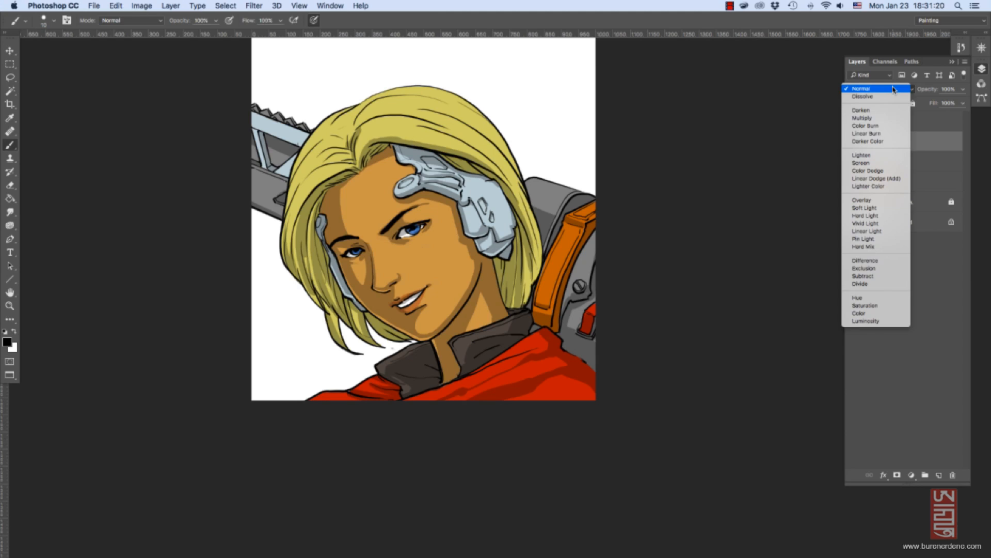
pyautogui.click(891, 171)
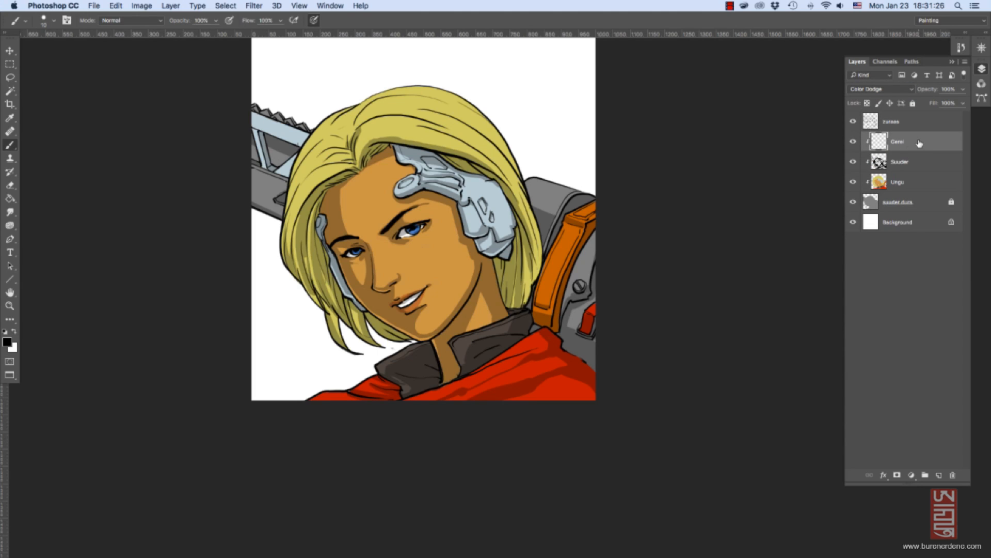
pyautogui.doubleClick(920, 142)
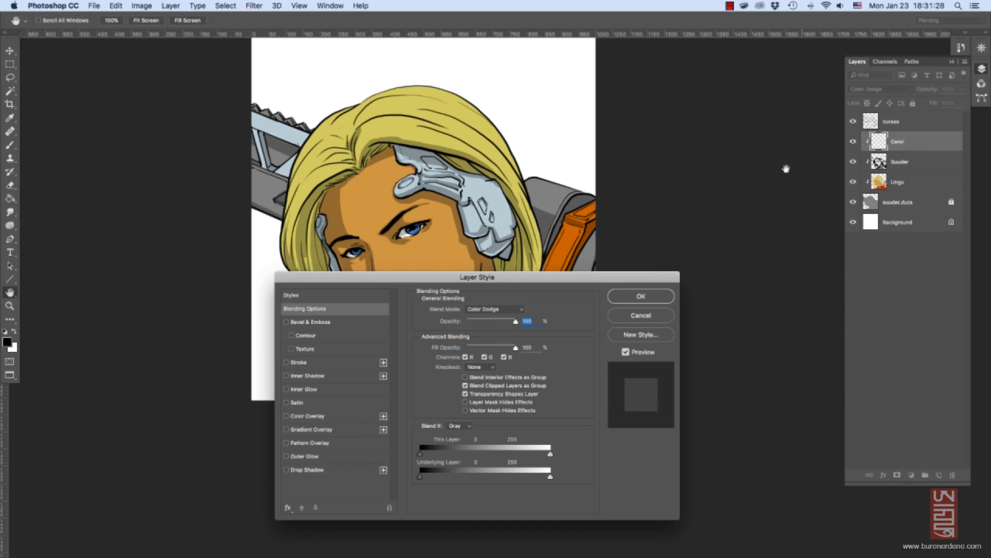
pyautogui.moveTo(518, 278); pyautogui.dragTo(516, 250)
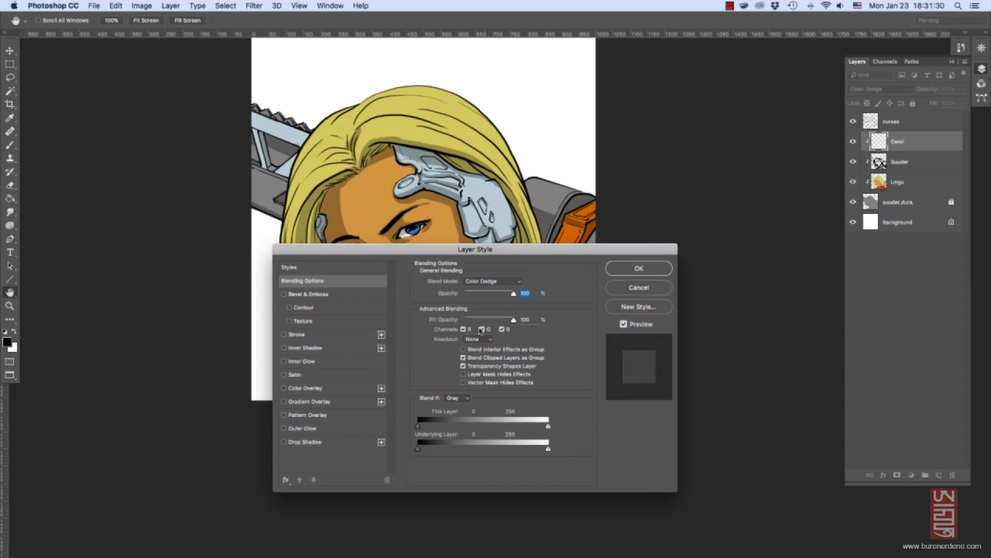
pyautogui.click(464, 357)
pyautogui.click(463, 366)
pyautogui.click(636, 268)
# Make white the foreground colour and choose a soft round brush resized to 200 px.
pyautogui.press('x')
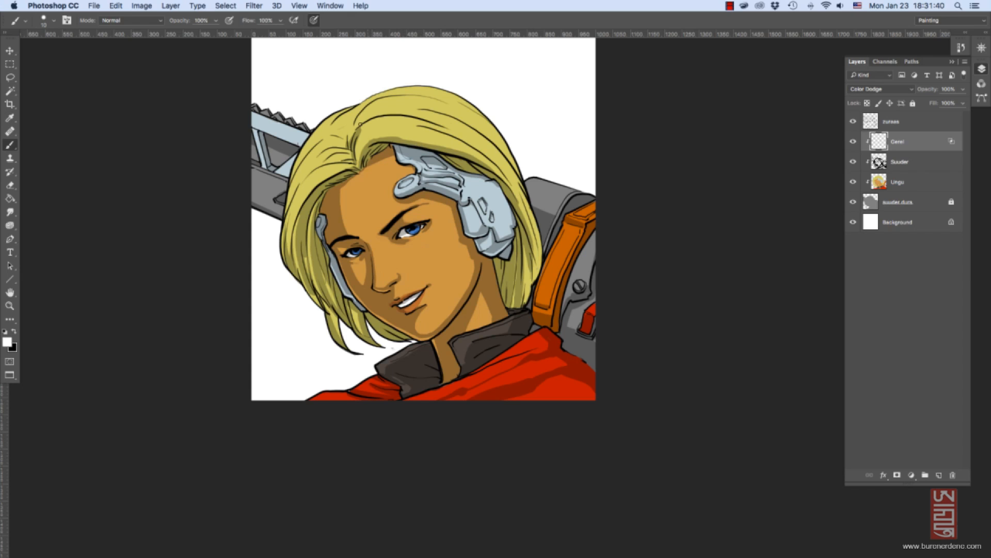
pyautogui.click(54, 21)
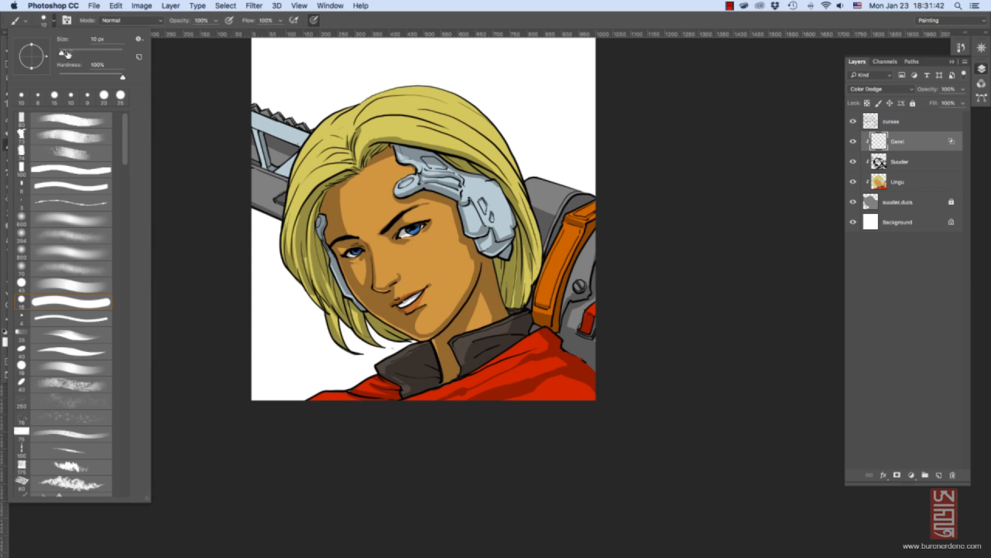
pyautogui.click(98, 220)
pyautogui.click(198, 138)
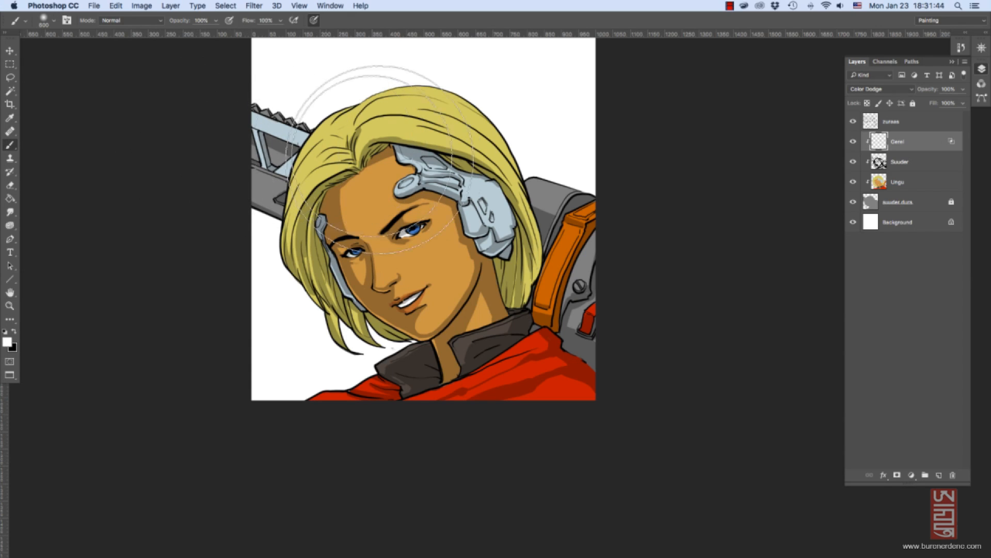
pyautogui.press(']')
pyautogui.press(']')
pyautogui.press(']')
pyautogui.press(']')
pyautogui.press(']')
pyautogui.press(']')
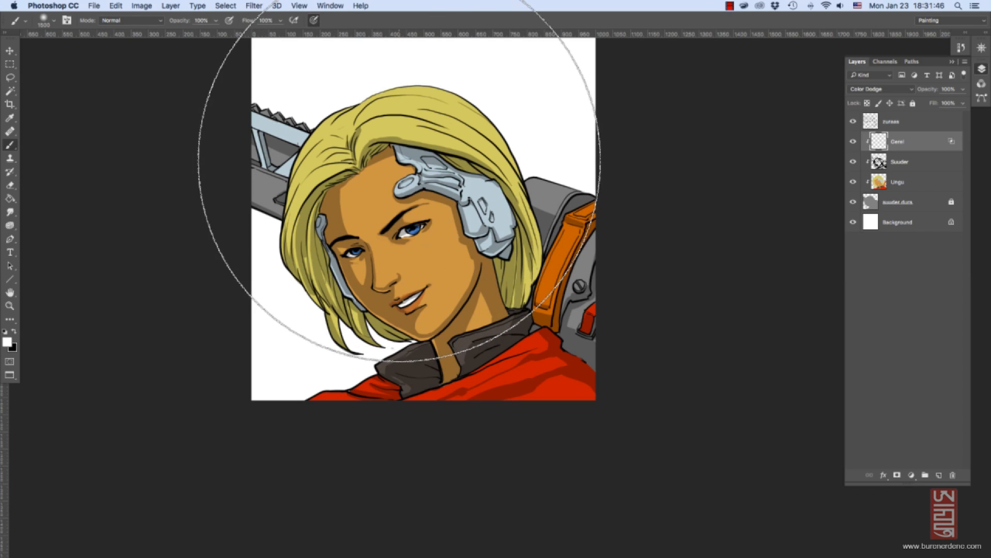
pyautogui.press('[')
pyautogui.press('[')
pyautogui.press('[')
pyautogui.press('[')
pyautogui.press('[')
pyautogui.press('[')
pyautogui.press('[')
pyautogui.press('[')
pyautogui.press('[')
pyautogui.press('[')
pyautogui.press('[')
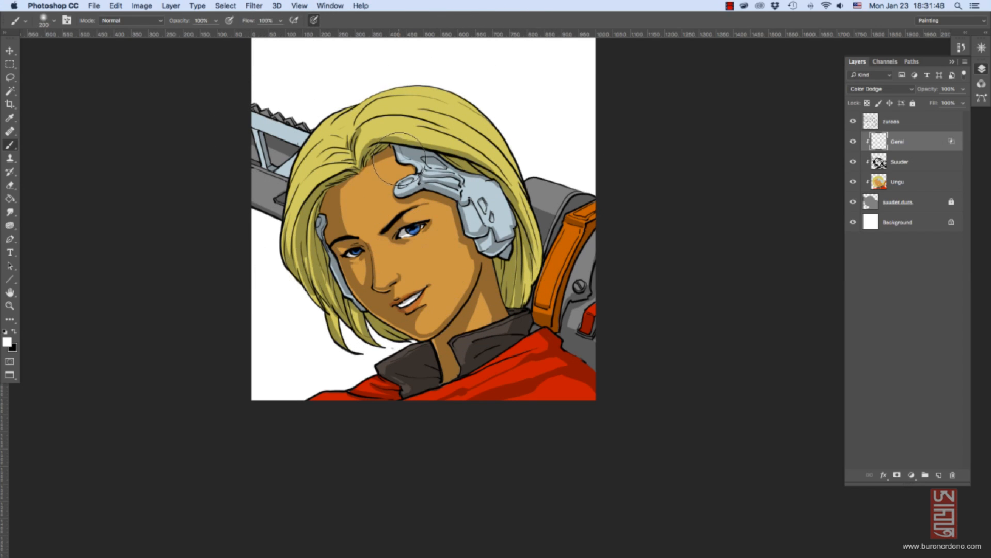
# Try broad diagonal highlights across the face and headgear, and preview the Gerel layer at 46% opacity.
pyautogui.moveTo(338, 256); pyautogui.dragTo(472, 142)
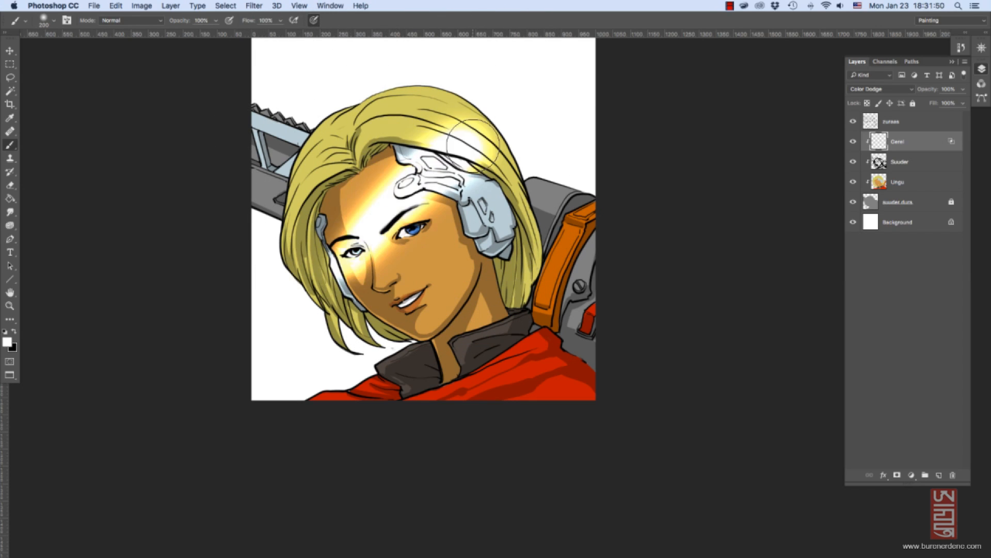
pyautogui.moveTo(408, 328); pyautogui.dragTo(517, 168)
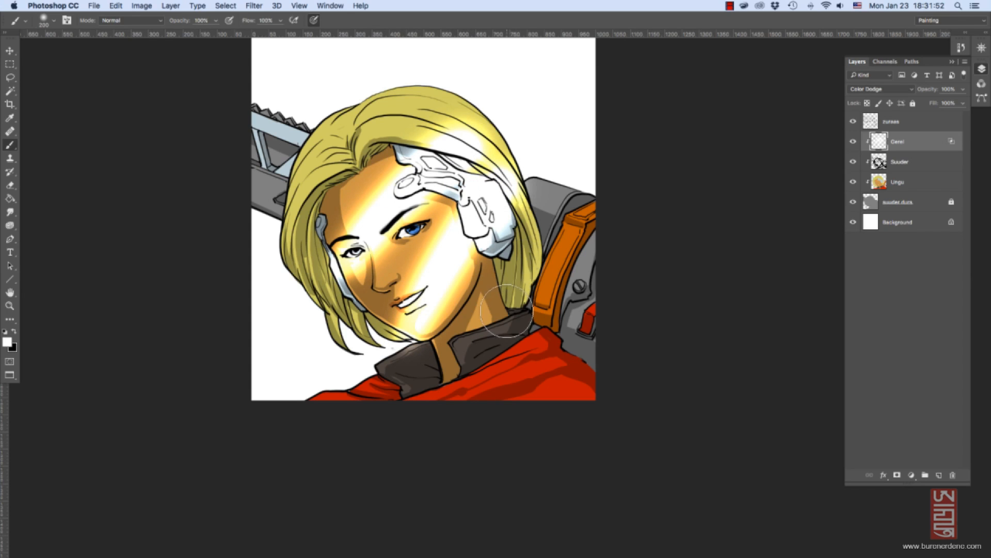
pyautogui.press('super+z')
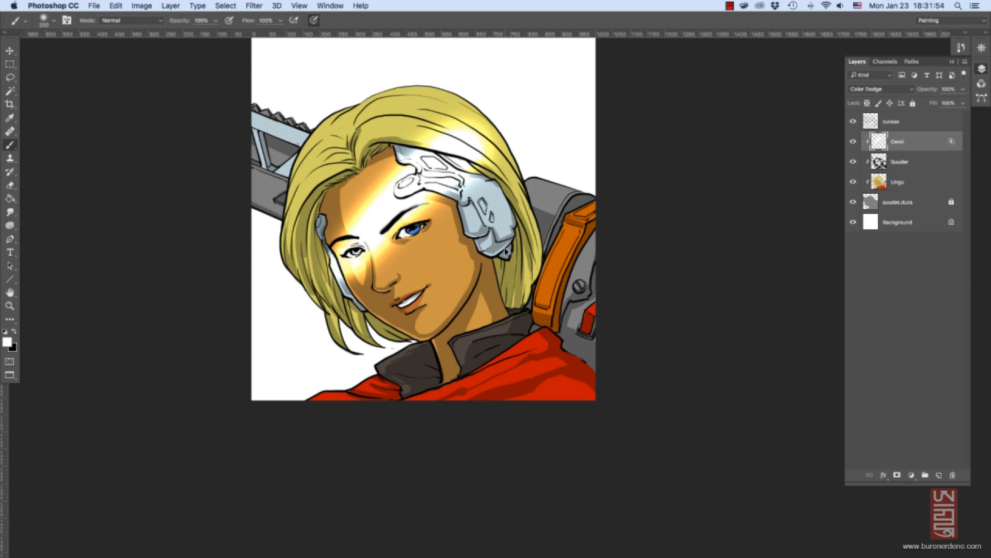
pyautogui.moveTo(392, 338); pyautogui.dragTo(488, 193)
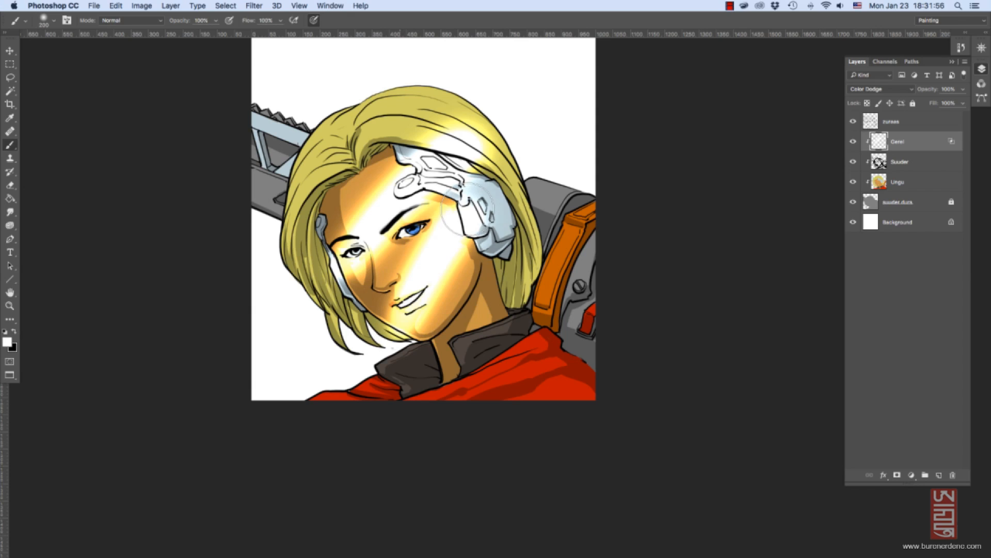
pyautogui.click(963, 89)
pyautogui.moveTo(962, 102)
pyautogui.mouseDown()
pyautogui.moveTo(924, 103)
pyautogui.moveTo(953, 101)
pyautogui.moveTo(936, 103)
pyautogui.mouseUp()
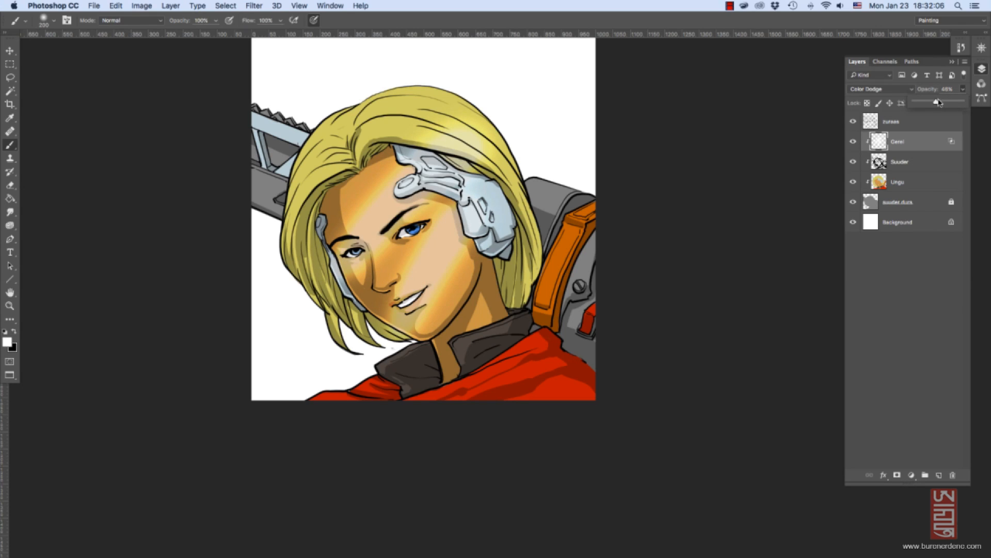
pyautogui.moveTo(939, 103); pyautogui.dragTo(972, 101)
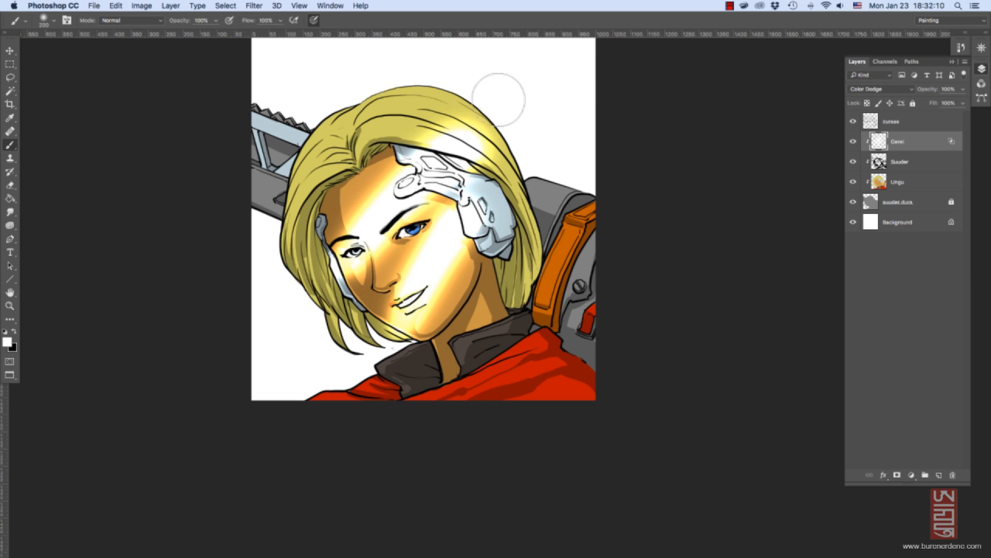
# Clear the trial highlights from the Gerel layer.
pyautogui.press('m')
pyautogui.moveTo(278, 80); pyautogui.dragTo(578, 362)
pyautogui.press('Delete')
pyautogui.hotkey('ctrl', 'd')
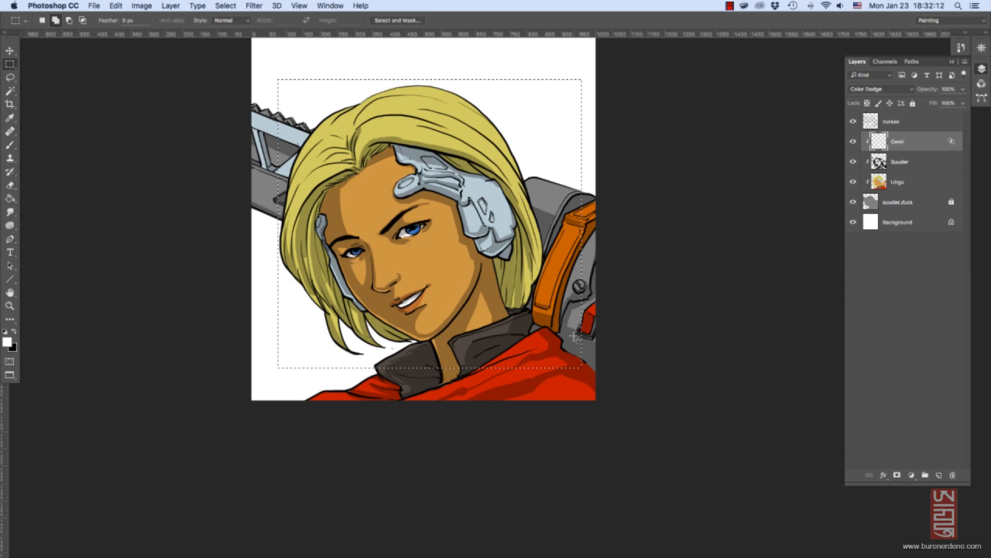
# With brush opacity at 20%, paint soft highlights over the forehead and down to the near-side cheek.
pyautogui.press('b')
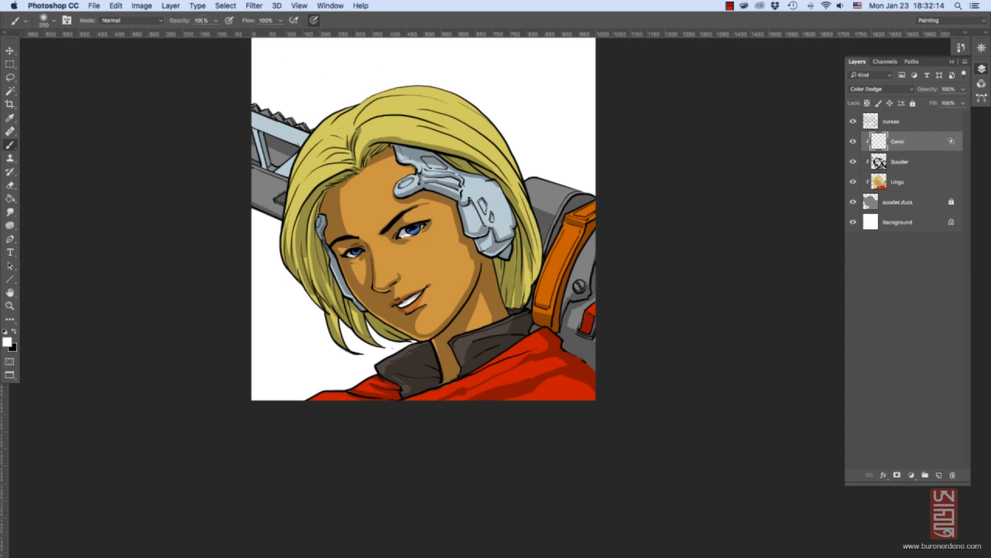
pyautogui.press('2')
pyautogui.moveTo(424, 222); pyautogui.dragTo(418, 233)
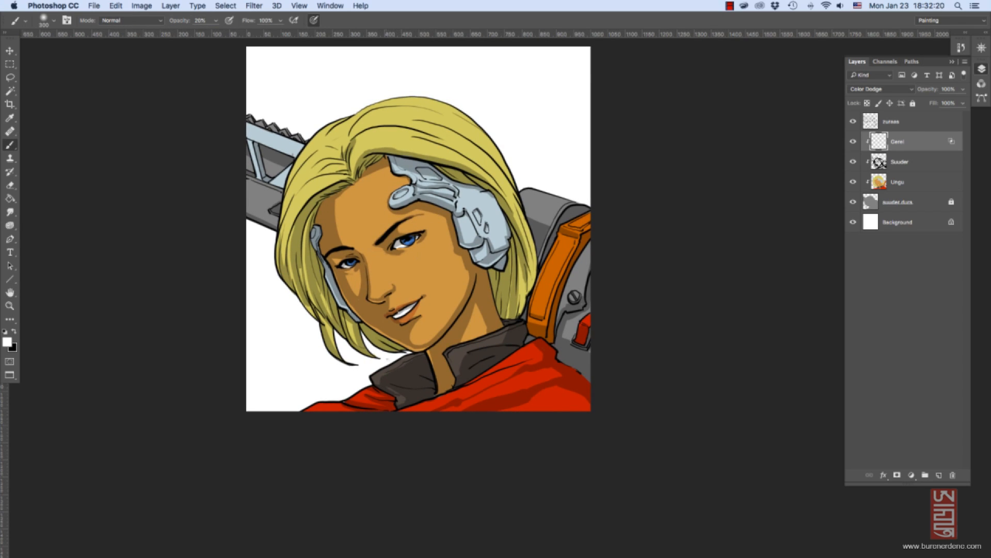
pyautogui.moveTo(392, 178); pyautogui.dragTo(367, 253)
pyautogui.moveTo(379, 189)
pyautogui.mouseDown()
pyautogui.moveTo(369, 240)
pyautogui.moveTo(428, 222)
pyautogui.moveTo(424, 266)
pyautogui.moveTo(442, 305)
pyautogui.mouseUp()
# Try small highlights on the nose and far cheek with a much smaller brush.
pyautogui.press('[')
pyautogui.press('[')
pyautogui.press('[')
pyautogui.press('[')
pyautogui.press('[')
pyautogui.press('[')
pyautogui.press('[')
pyautogui.press('[')
pyautogui.click(384, 293)
pyautogui.moveTo(375, 253)
pyautogui.mouseDown()
pyautogui.moveTo(378, 298)
pyautogui.moveTo(354, 296)
pyautogui.mouseUp()
# Try a wider highlight around the mouth and chin, and undo the last three strokes.
pyautogui.press(']')
pyautogui.press(']')
pyautogui.press(']')
pyautogui.press(']')
pyautogui.moveTo(397, 302)
pyautogui.mouseDown()
pyautogui.moveTo(421, 282)
pyautogui.moveTo(443, 324)
pyautogui.mouseUp()
pyautogui.press('super+alt+z')
pyautogui.press('super+alt+z')
pyautogui.press('super+alt+z')
# Brighten the near-side cheek and jaw and the ear plate of the headgear.
pyautogui.moveTo(438, 289); pyautogui.dragTo(430, 337)
pyautogui.moveTo(459, 260); pyautogui.dragTo(434, 295)
pyautogui.moveTo(478, 203); pyautogui.dragTo(490, 242)
# Paint highlights across the top, parting and far side of the hair.
pyautogui.moveTo(333, 155); pyautogui.dragTo(293, 232)
pyautogui.moveTo(361, 116)
pyautogui.mouseDown()
pyautogui.moveTo(496, 165)
pyautogui.moveTo(504, 183)
pyautogui.mouseUp()
pyautogui.moveTo(387, 131); pyautogui.dragTo(354, 173)
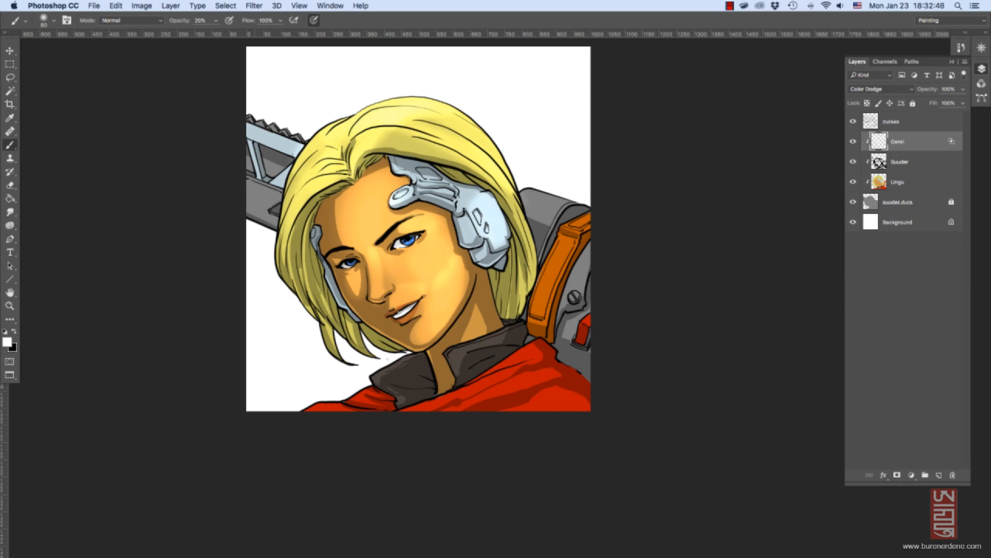
# Highlight the weapon behind the head, the grey shoulder cylinder and the top of the orange armour with a larger brush.
pyautogui.press(']')
pyautogui.press(']')
pyautogui.moveTo(250, 131); pyautogui.dragTo(302, 152)
pyautogui.moveTo(249, 190); pyautogui.dragTo(283, 199)
pyautogui.moveTo(525, 195); pyautogui.dragTo(583, 208)
pyautogui.moveTo(564, 230); pyautogui.dragTo(589, 219)
# Brighten both sides of the red cape and the near-side collar, using a smaller brush for the finer areas.
pyautogui.moveTo(382, 392); pyautogui.dragTo(316, 408)
pyautogui.press('[')
pyautogui.press('[')
pyautogui.press('[')
pyautogui.moveTo(540, 361)
pyautogui.mouseDown()
pyautogui.moveTo(447, 405)
pyautogui.moveTo(455, 391)
pyautogui.mouseUp()
pyautogui.moveTo(503, 338); pyautogui.dragTo(455, 355)
# Try highlights on the headgear edge and forehead, undo two strokes, and repaint the forehead and mouth area highlights.
pyautogui.moveTo(460, 218); pyautogui.dragTo(463, 241)
pyautogui.press(']')
pyautogui.press(']')
pyautogui.moveTo(361, 167); pyautogui.dragTo(379, 206)
pyautogui.press('super+alt+z')
pyautogui.press('super+alt+z')
pyautogui.moveTo(380, 173); pyautogui.dragTo(395, 230)
pyautogui.moveTo(413, 294); pyautogui.dragTo(412, 330)
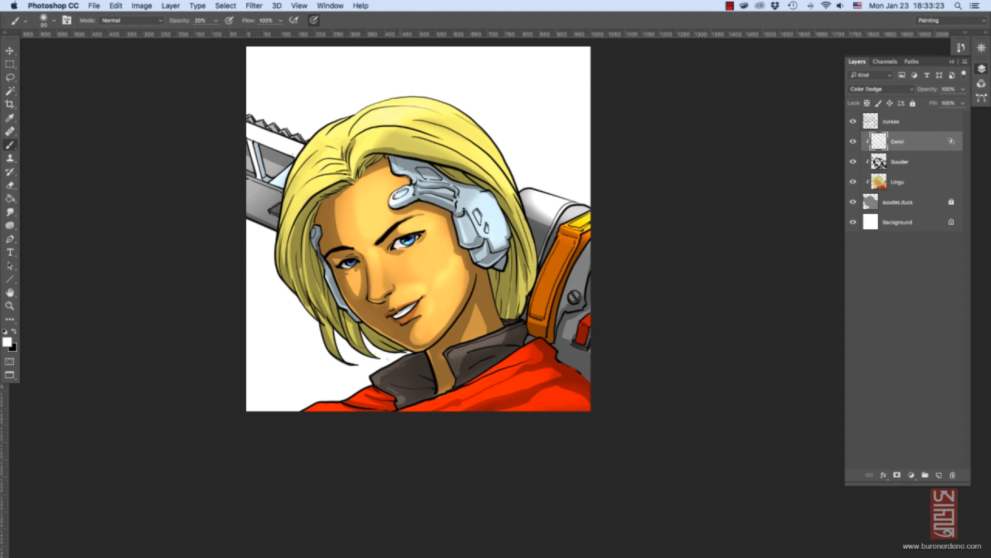
# Add highlights to the near eye, headgear, near-side hair, orange and grey shoulder armour, and lower cape.
pyautogui.moveTo(396, 244); pyautogui.dragTo(420, 246)
pyautogui.moveTo(484, 199); pyautogui.dragTo(496, 232)
pyautogui.moveTo(514, 198); pyautogui.dragTo(532, 283)
pyautogui.moveTo(561, 247); pyautogui.dragTo(540, 315)
pyautogui.moveTo(581, 274); pyautogui.dragTo(567, 305)
pyautogui.moveTo(579, 391); pyautogui.dragTo(519, 402)
# Turn on Blend Clipped Layers as Group and Transparency Shapes Layer for the Gerel layer to compare the highlights.
pyautogui.keyDown('alt'); pyautogui.click(462, 168); pyautogui.keyUp('alt')
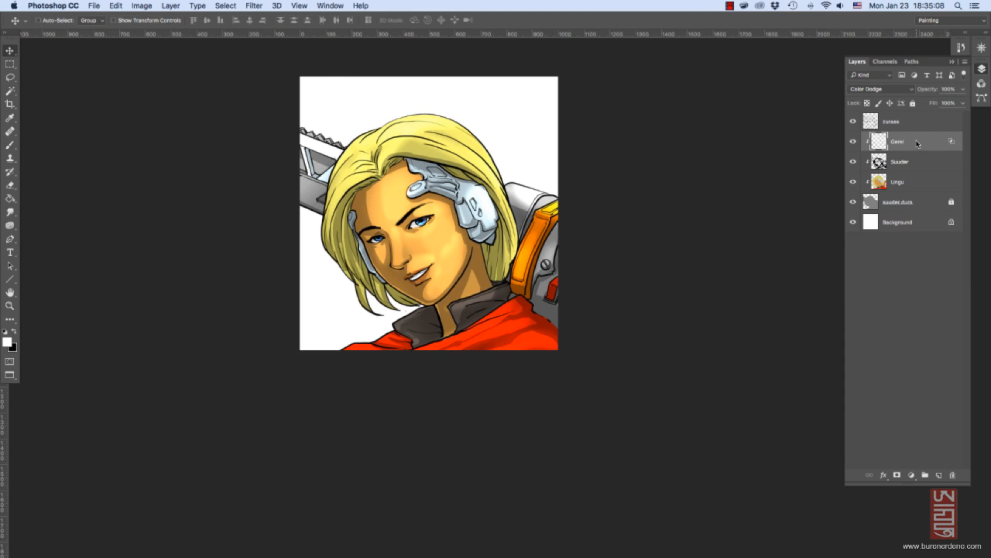
pyautogui.doubleClick(918, 144)
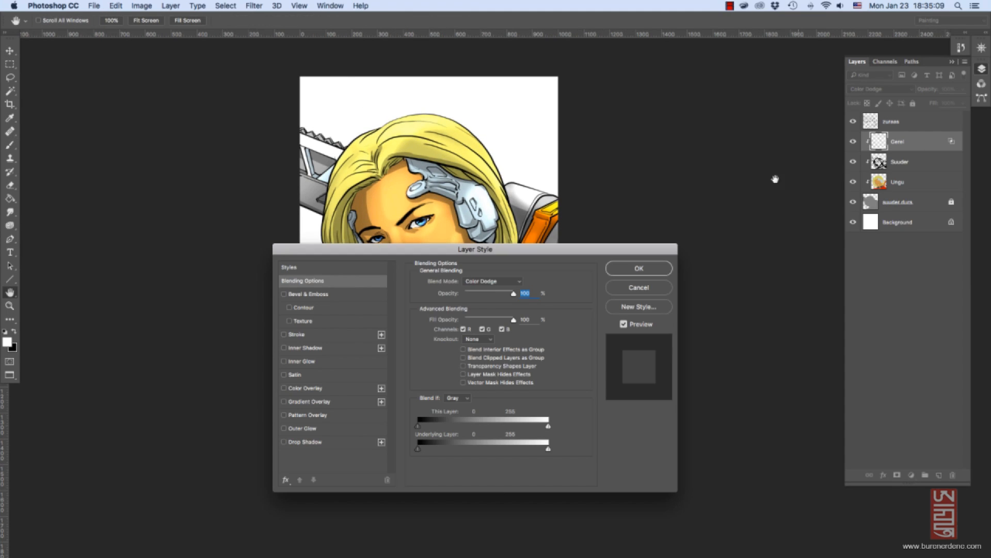
pyautogui.click(463, 358)
pyautogui.click(464, 366)
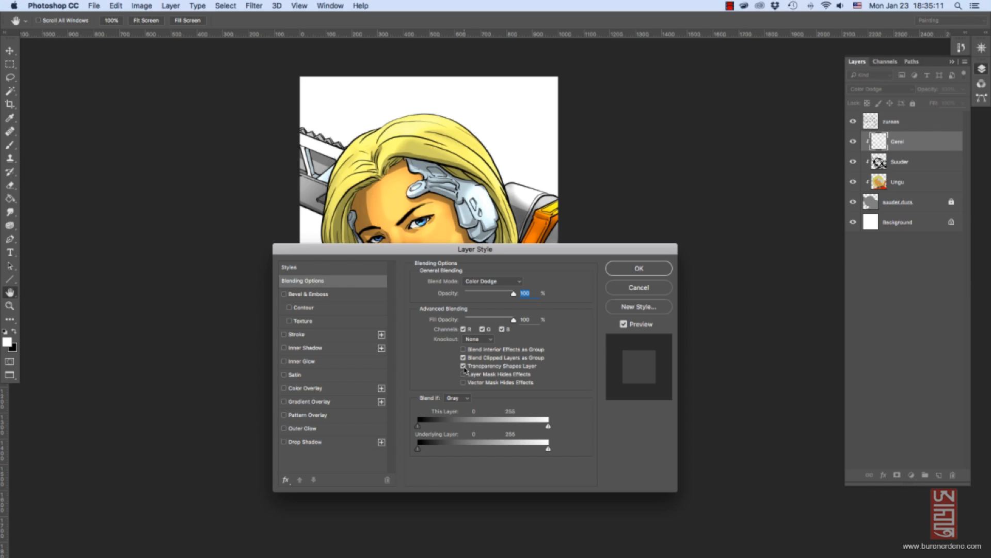
pyautogui.click(640, 273)
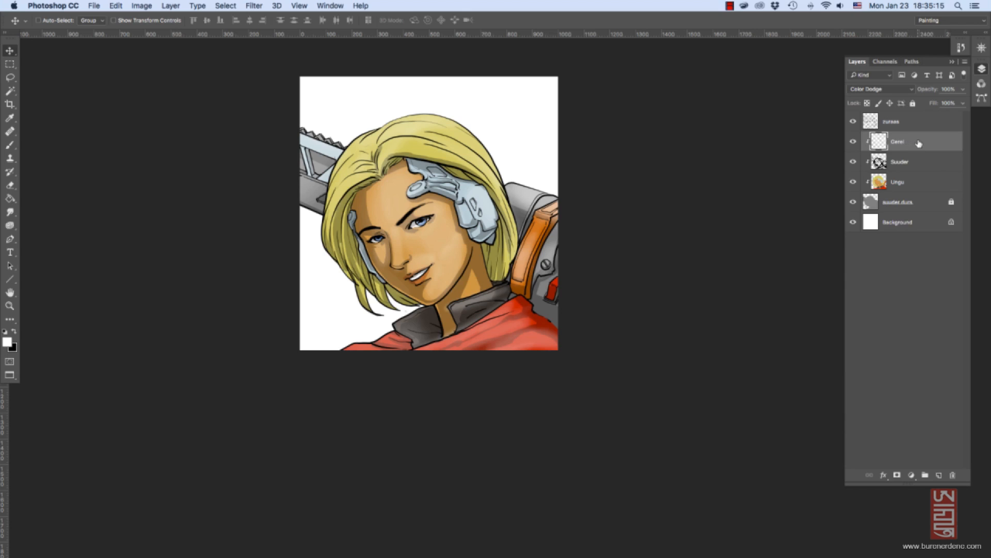
# Turn Blend Clipped Layers as Group and Transparency Shapes Layer off again for the Gerel layer.
pyautogui.doubleClick(901, 149)
pyautogui.click(464, 357)
pyautogui.click(464, 366)
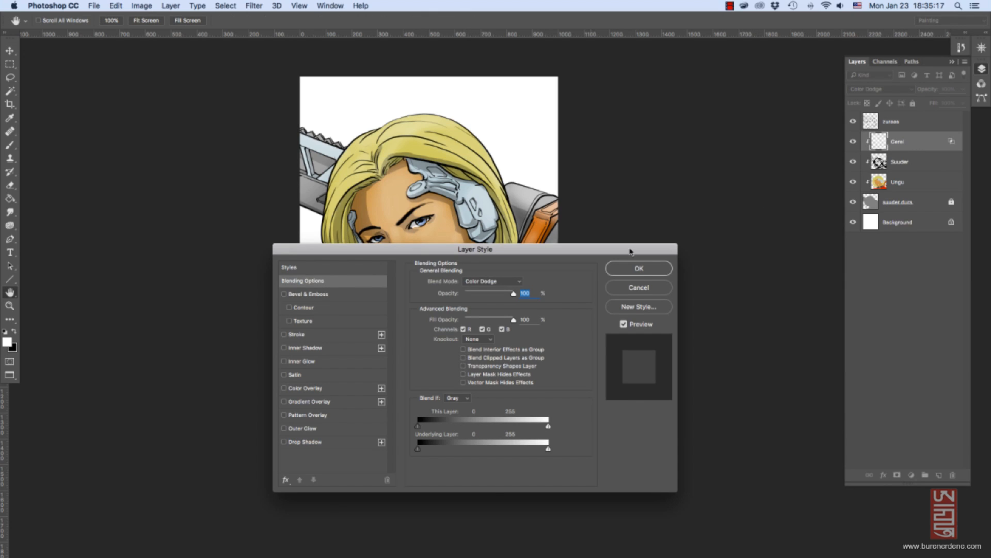
pyautogui.click(646, 269)
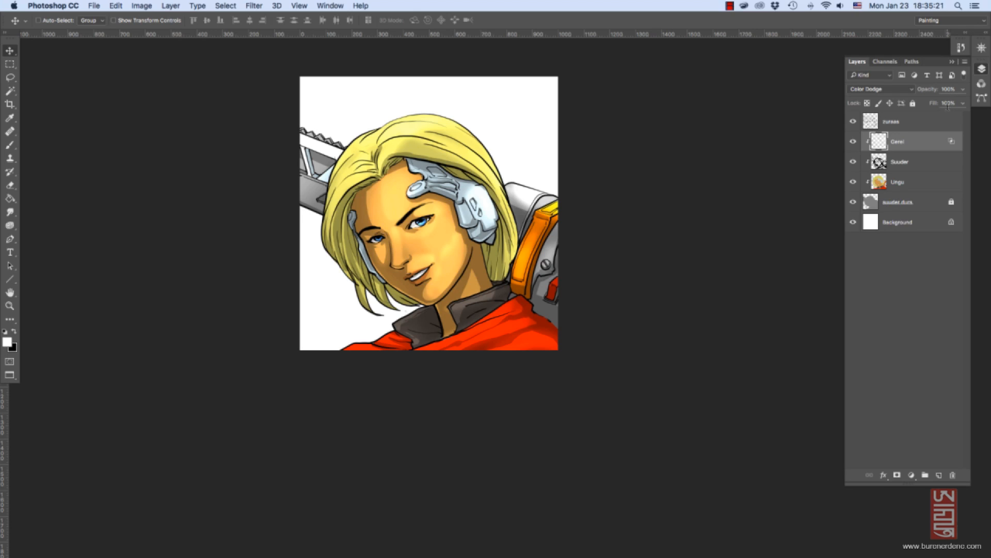
# Compare the Gerel layer in Screen, Lighten and Soft Light blending, and return it to Color Dodge.
pyautogui.click(886, 92)
pyautogui.click(883, 82)
pyautogui.click(886, 92)
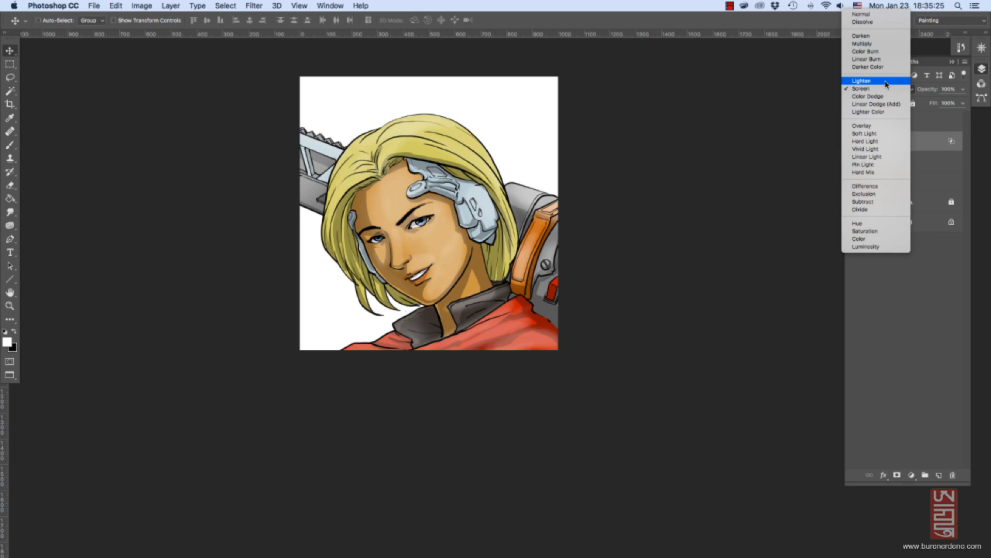
pyautogui.click(885, 83)
pyautogui.click(886, 92)
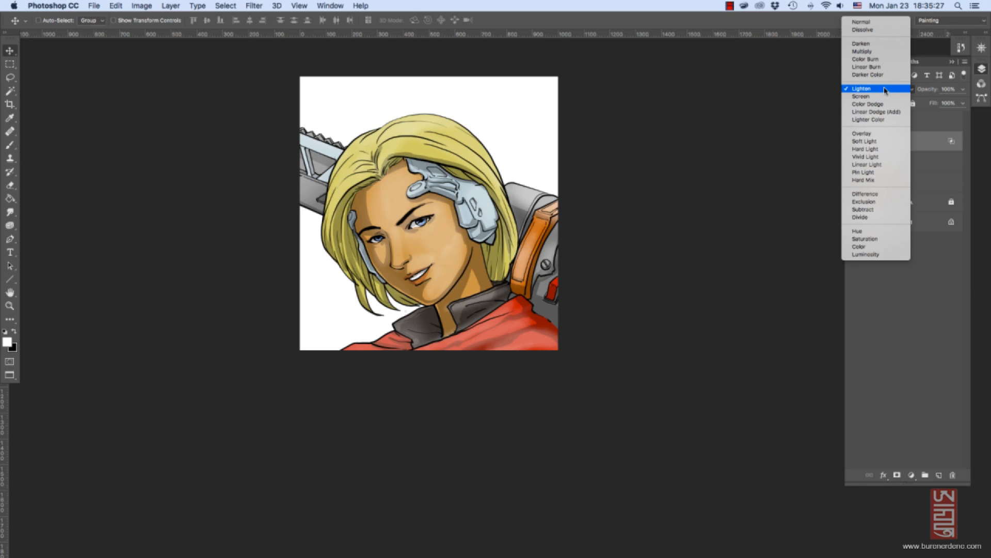
pyautogui.click(876, 139)
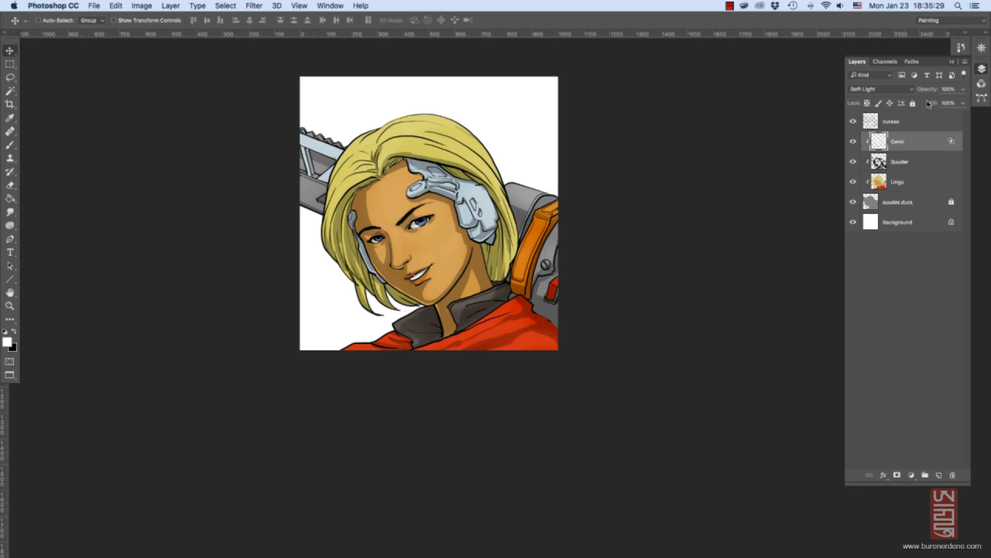
pyautogui.click(890, 91)
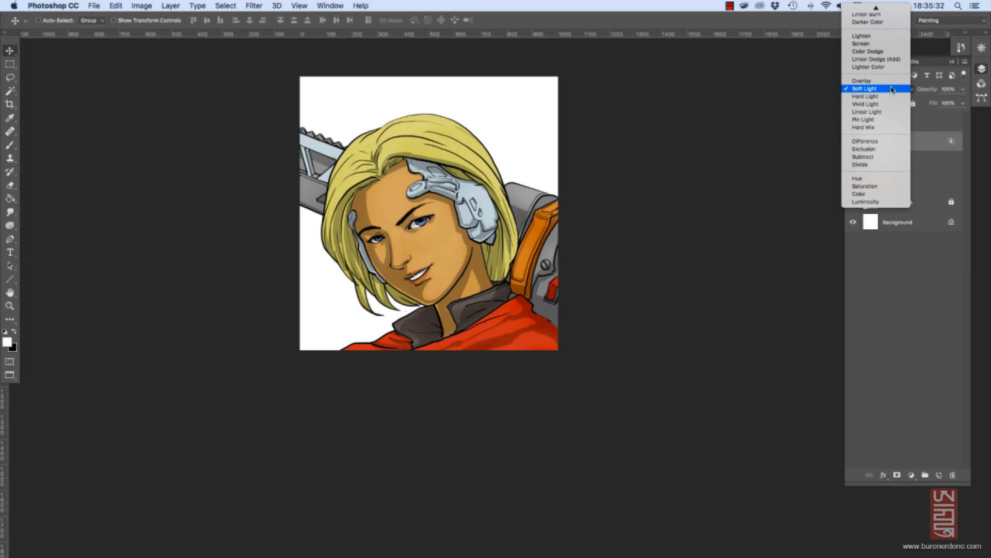
pyautogui.click(883, 52)
# Create a new clipped layer directly above the Suuder layer and name it suuder-gradient.
pyautogui.click(912, 164)
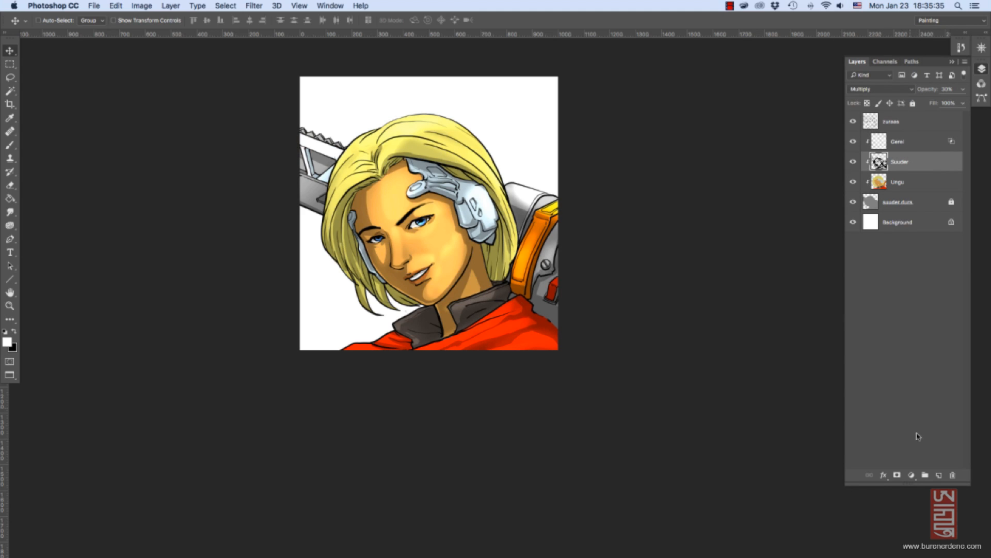
pyautogui.click(938, 476)
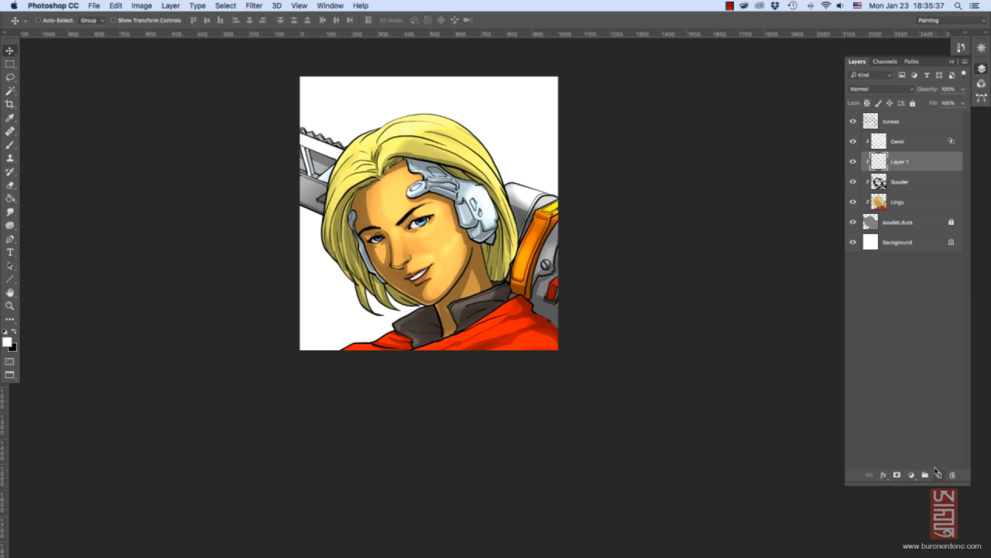
pyautogui.doubleClick(903, 162)
pyautogui.write('suuder-gradient')
pyautogui.press('Return')
# Keep the suuder-gradient layer on Normal blending and set its opacity to 30%.
pyautogui.click(909, 90)
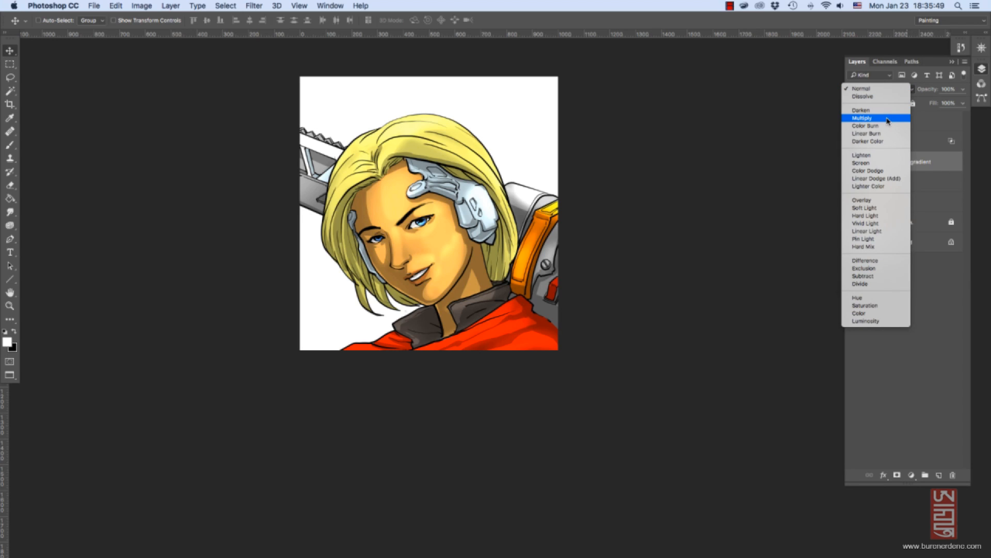
pyautogui.click(887, 91)
pyautogui.click(929, 90)
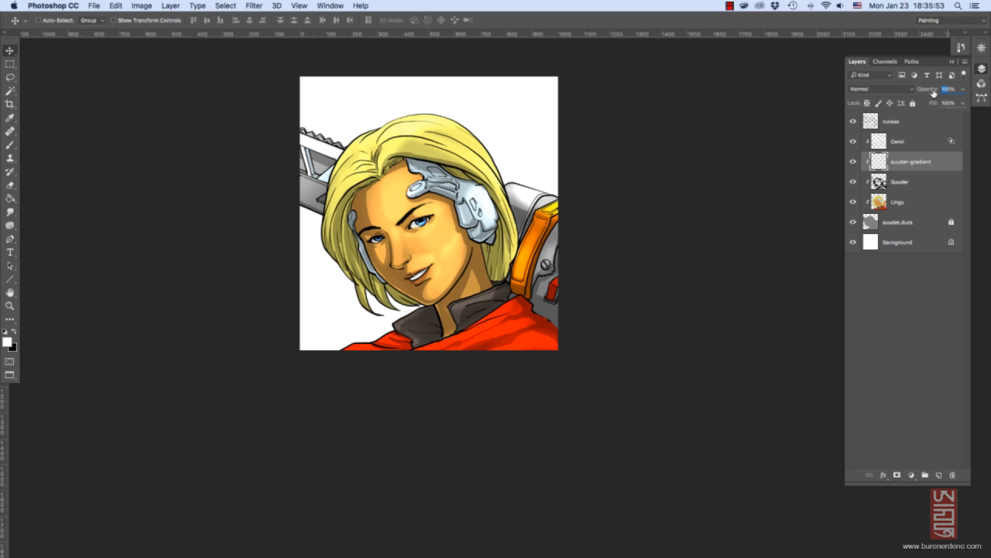
pyautogui.write('30')
# Darken the near side of the figure on suuder-gradient with black radial gradients fading inward from outside the canvas.
pyautogui.write('xg')
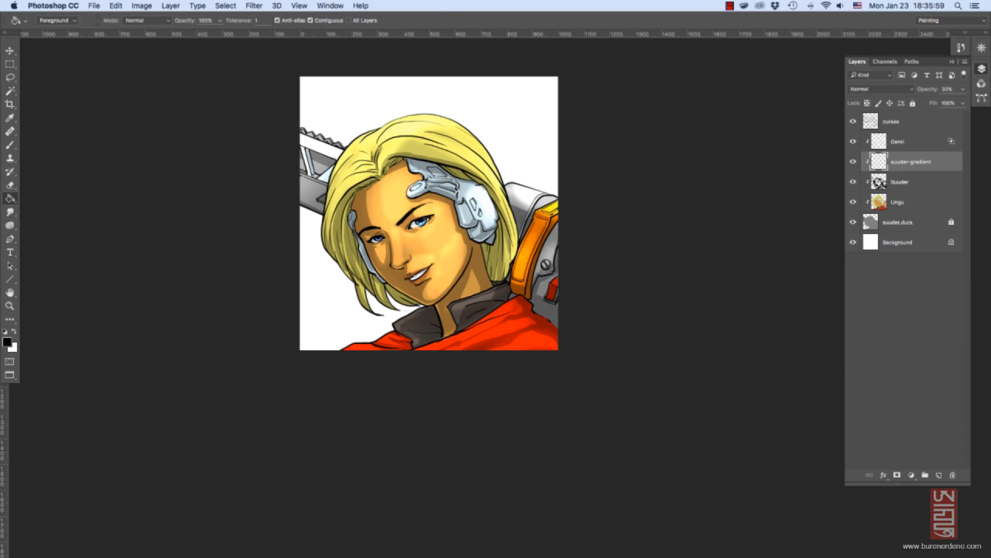
pyautogui.rightClick(10, 198)
pyautogui.click(56, 198)
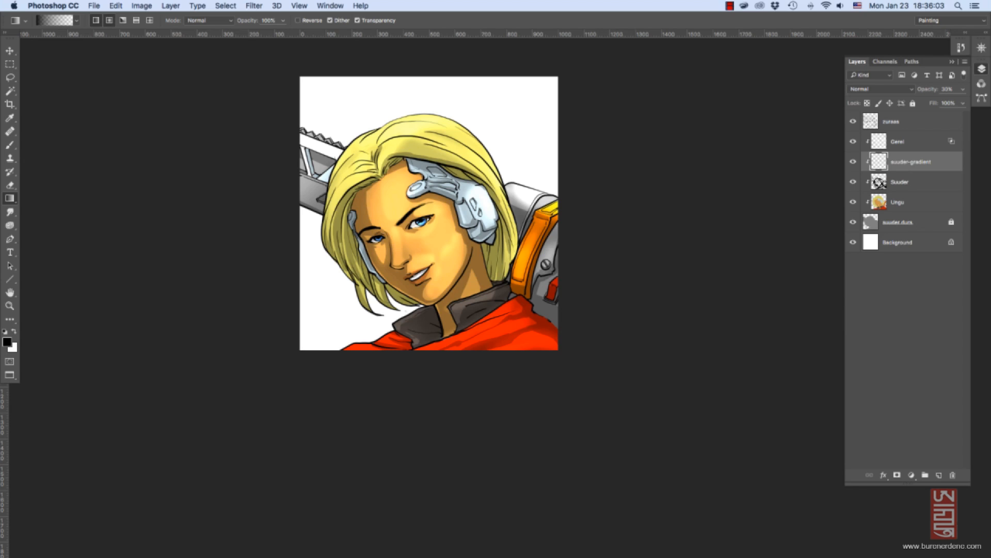
pyautogui.click(109, 20)
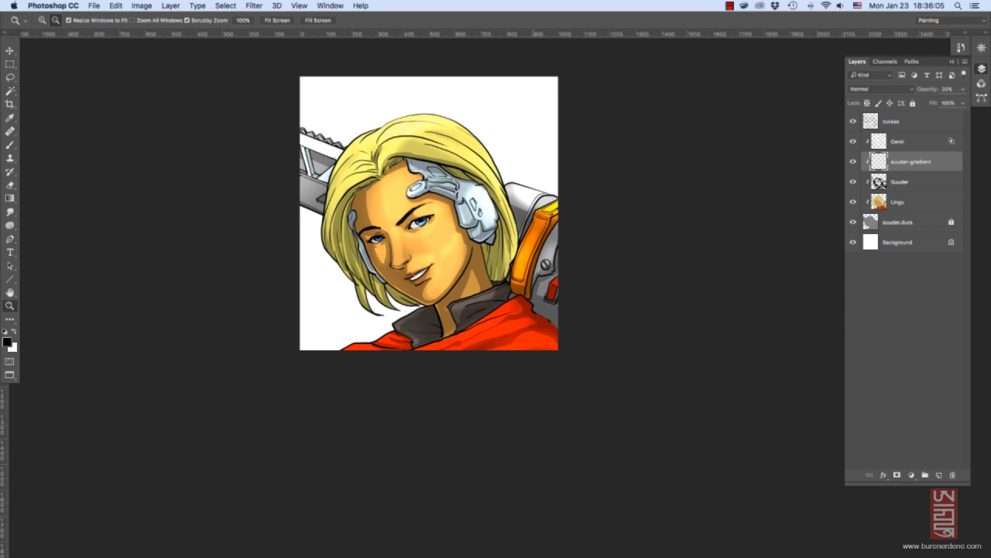
pyautogui.keyDown('alt'); pyautogui.keyDown('super'); pyautogui.click(533, 208); pyautogui.keyUp('super'); pyautogui.keyUp('alt')
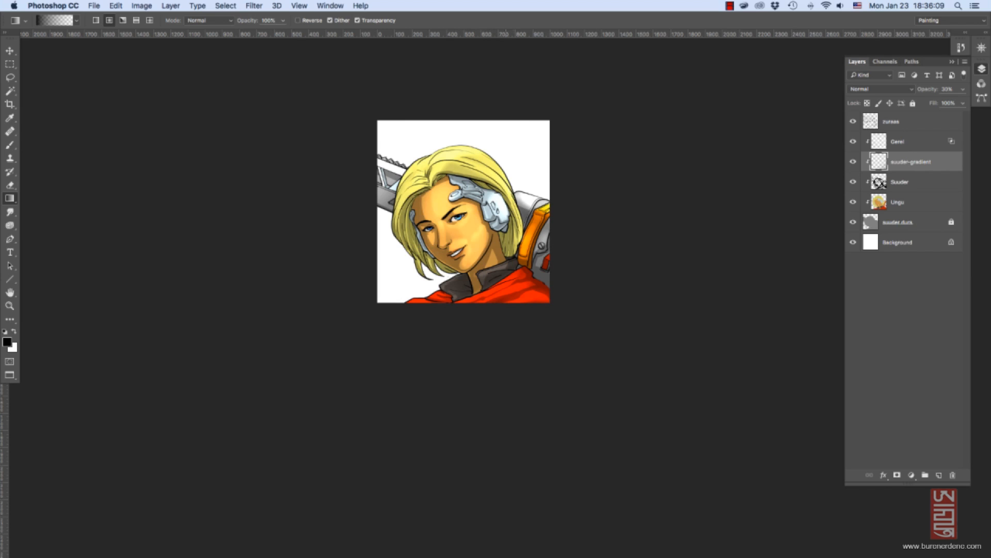
pyautogui.moveTo(547, 326); pyautogui.dragTo(443, 189)
pyautogui.moveTo(579, 237); pyautogui.dragTo(457, 166)
pyautogui.moveTo(543, 105); pyautogui.dragTo(480, 170)
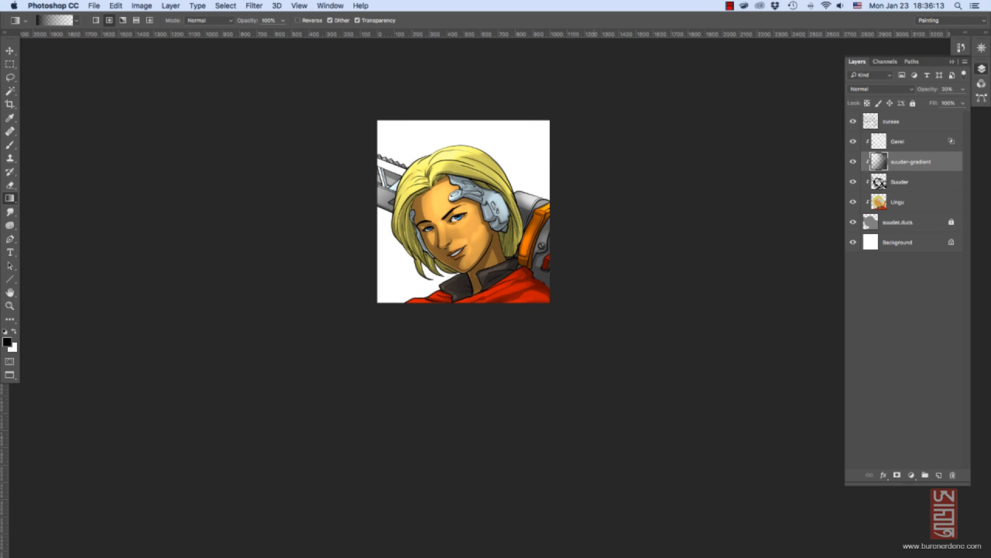
pyautogui.moveTo(595, 235); pyautogui.dragTo(483, 190)
pyautogui.moveTo(511, 339); pyautogui.dragTo(462, 243)
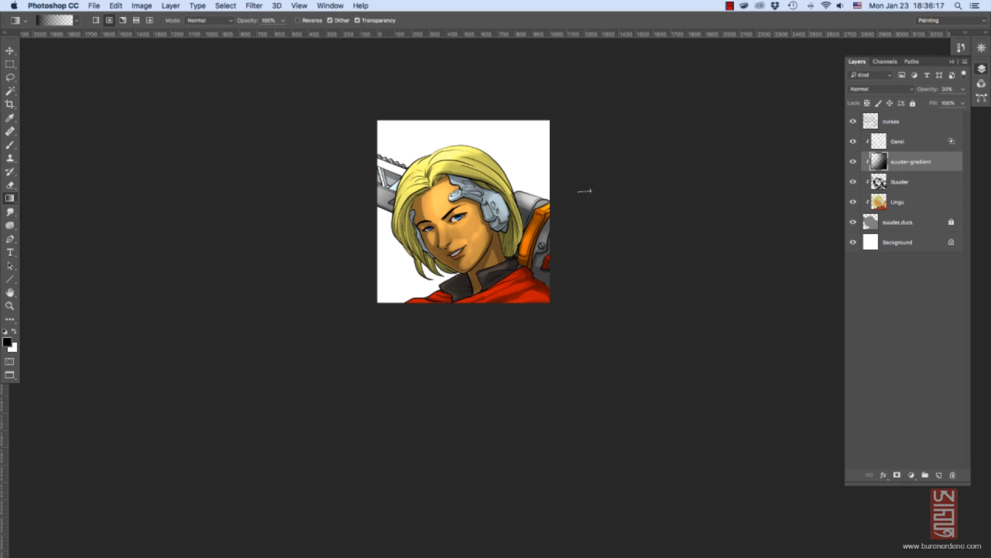
pyautogui.moveTo(620, 148); pyautogui.dragTo(478, 178)
# Toggle the suuder-gradient layer's visibility to compare the figure with and without the gradient shading.
pyautogui.click(854, 161)
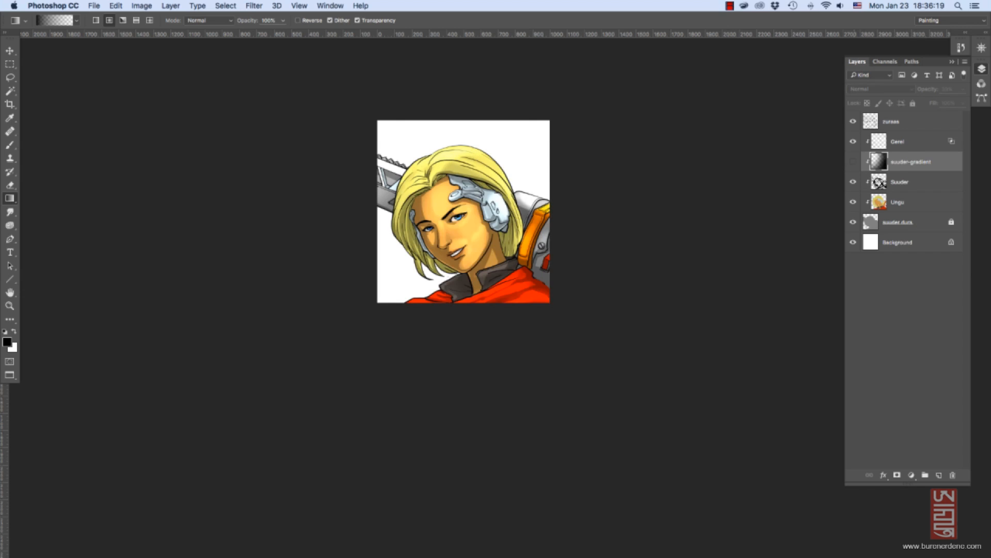
pyautogui.click(853, 162)
pyautogui.click(854, 162)
pyautogui.click(854, 161)
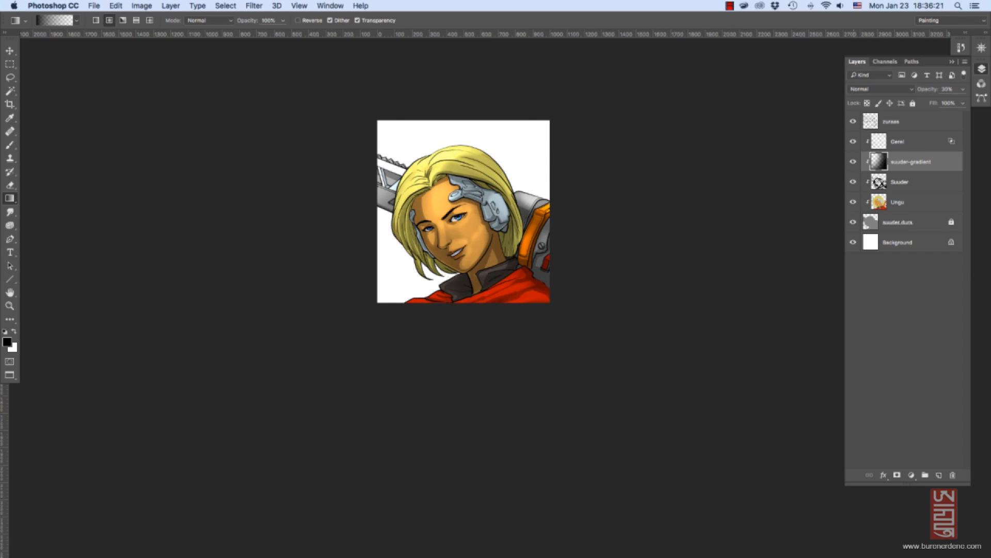
pyautogui.click(854, 162)
# Erase parts of the gradient shading over the face, hair and shoulder with a soft Eraser at 50% opacity.
pyautogui.press('e')
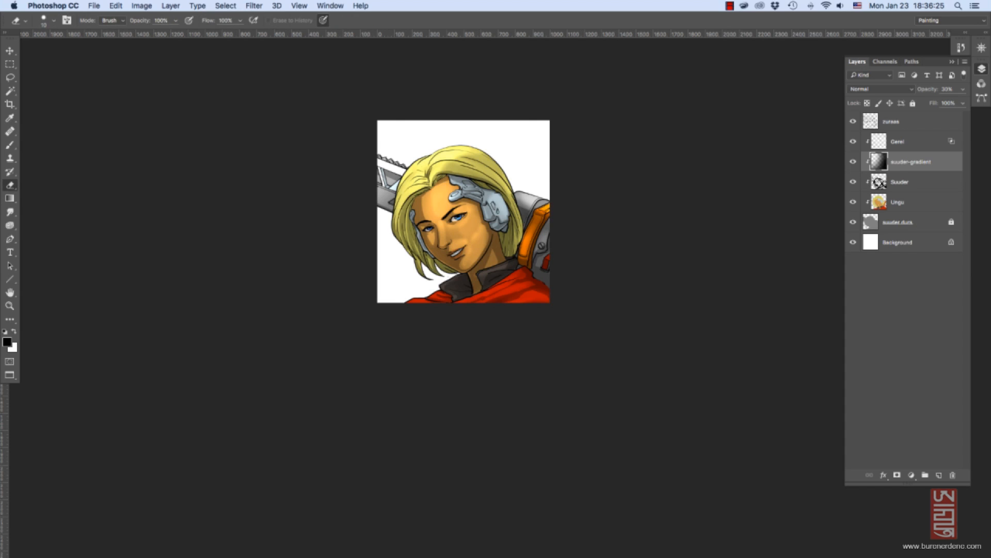
pyautogui.click(54, 20)
pyautogui.doubleClick(71, 220)
pyautogui.moveTo(461, 225)
pyautogui.mouseDown()
pyautogui.moveTo(472, 239)
pyautogui.moveTo(440, 244)
pyautogui.mouseUp()
pyautogui.press('[')
pyautogui.press('[')
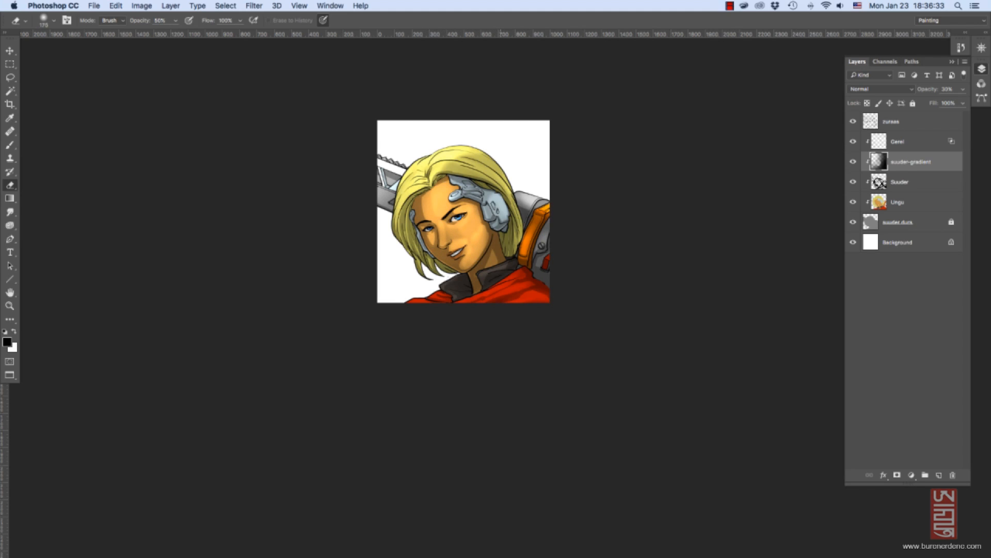
pyautogui.press('[')
pyautogui.press('[')
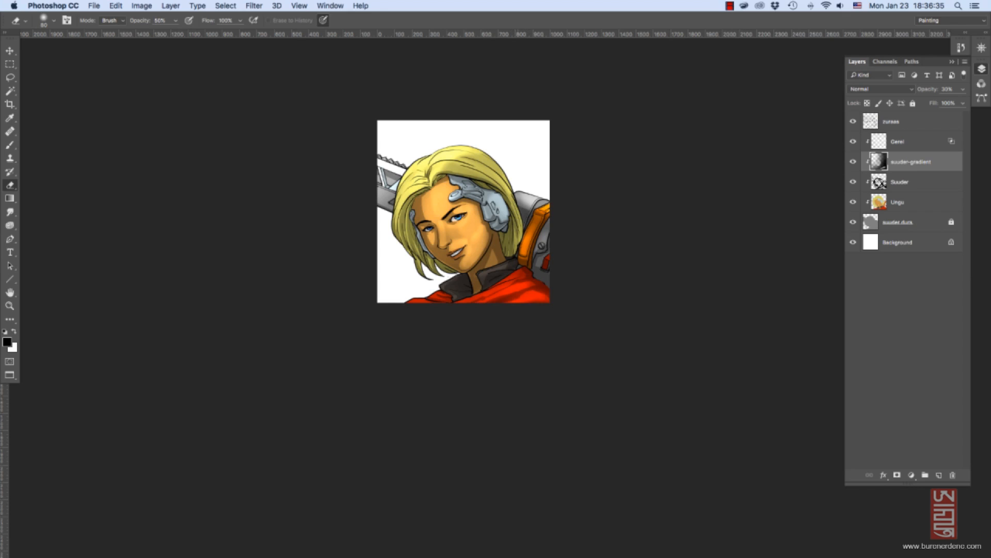
pyautogui.moveTo(522, 245)
pyautogui.mouseDown()
pyautogui.moveTo(503, 174)
pyautogui.moveTo(483, 155)
pyautogui.mouseUp()
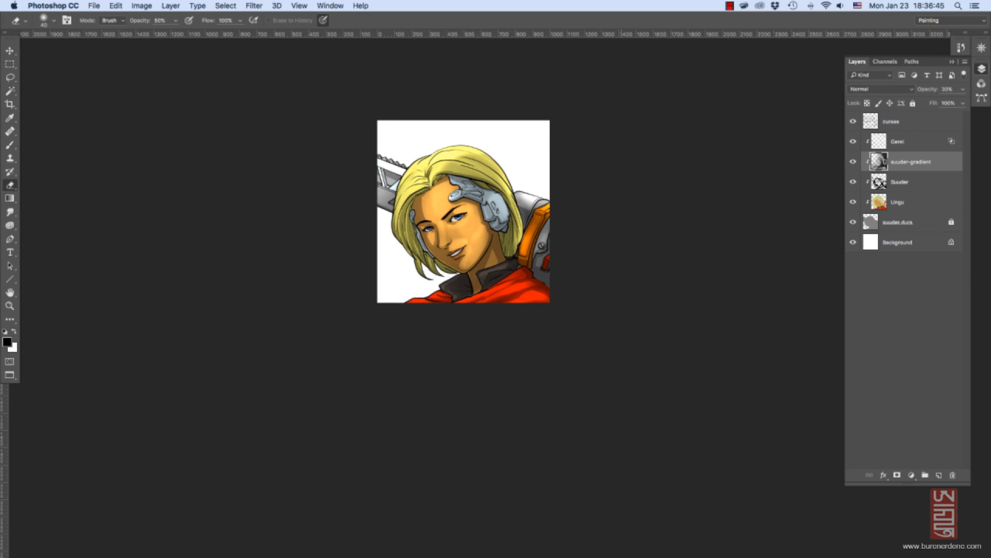
# Switch the suuder-gradient layer off and on to check the partly erased shading.
pyautogui.click(852, 161)
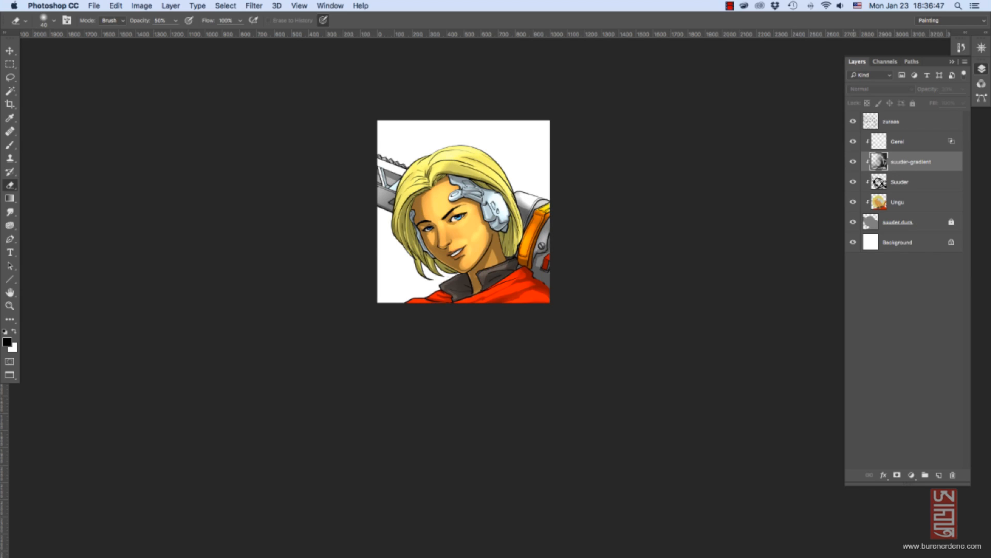
pyautogui.click(853, 162)
pyautogui.click(853, 161)
pyautogui.click(853, 161)
pyautogui.click(852, 162)
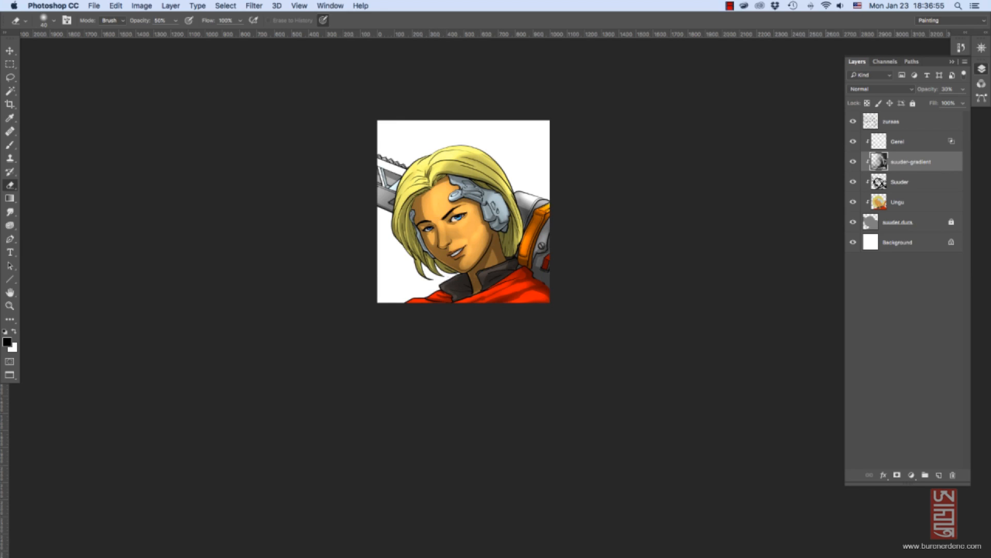
# Create a clipped layer above Gerel, name it gerel - gradient, and set its blend mode to Soft Light.
pyautogui.click(921, 142)
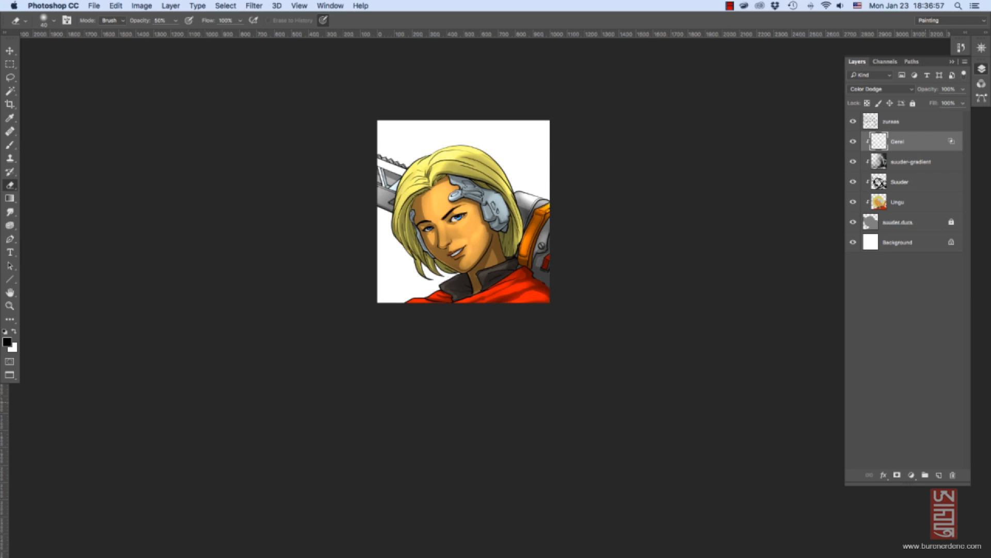
pyautogui.click(940, 474)
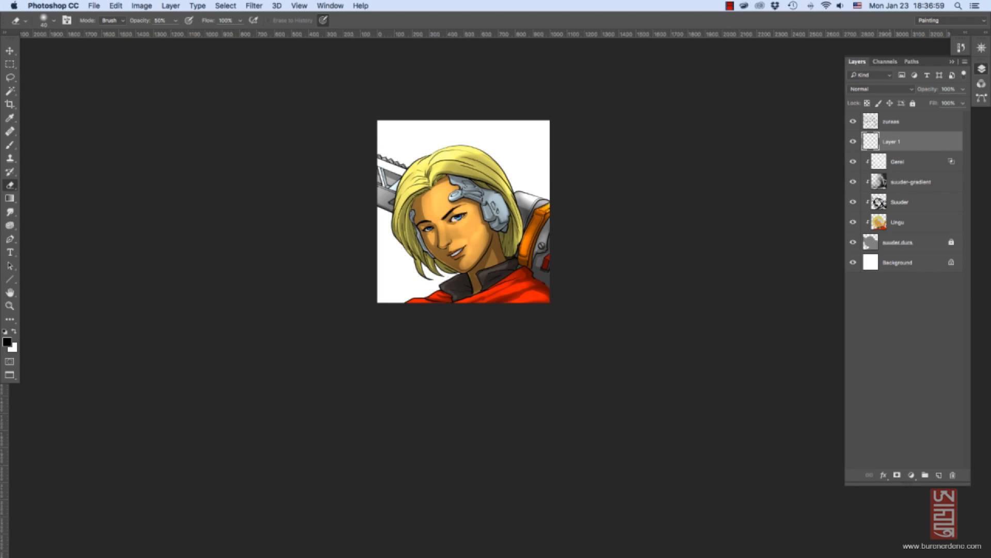
pyautogui.rightClick(906, 141)
pyautogui.click(852, 302)
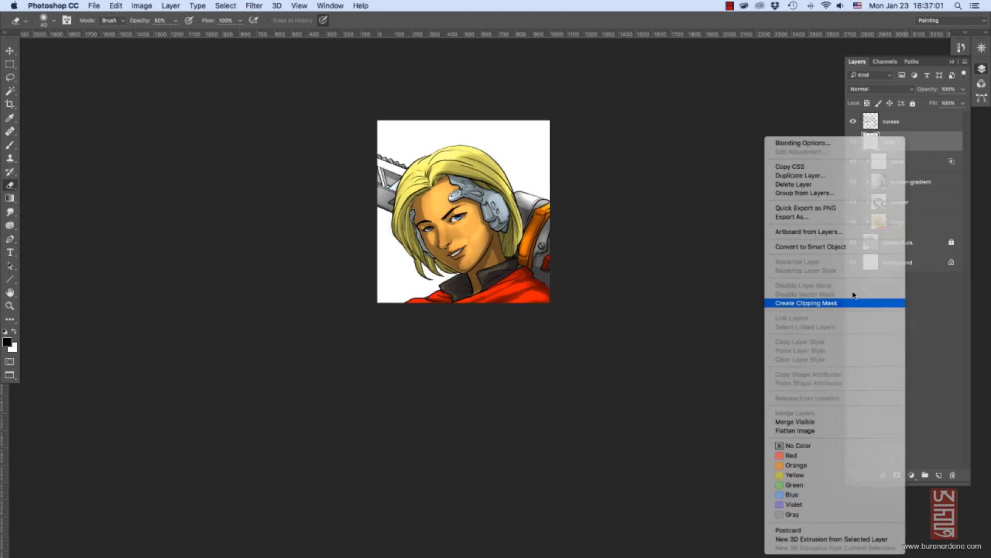
pyautogui.doubleClick(900, 142)
pyautogui.write('gerel')
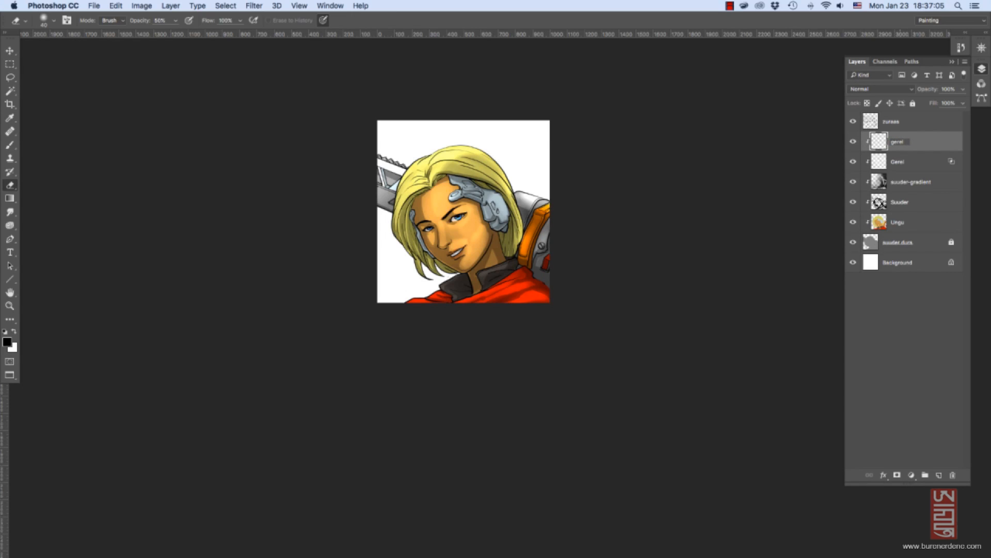
pyautogui.write(' - gradient')
pyautogui.press('Return')
pyautogui.click(901, 89)
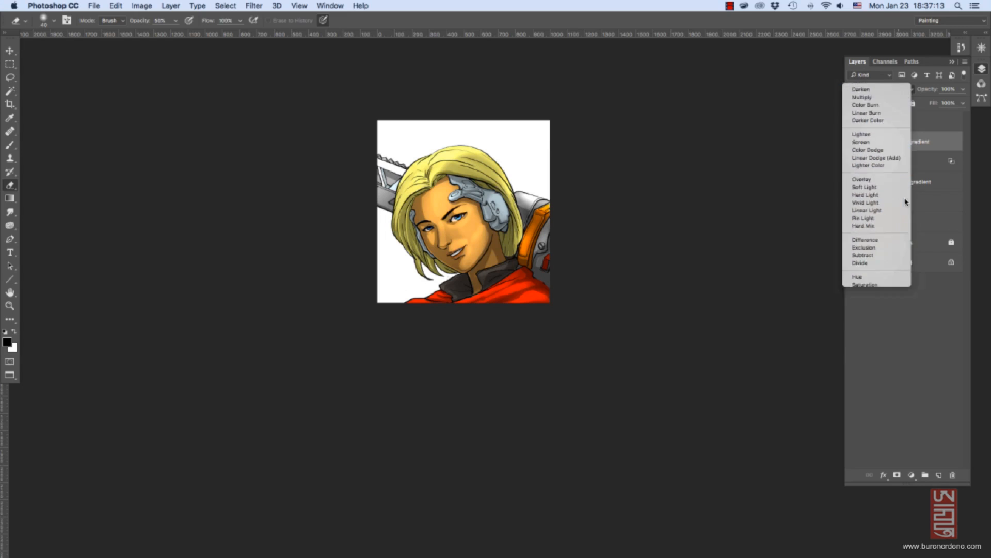
pyautogui.click(907, 187)
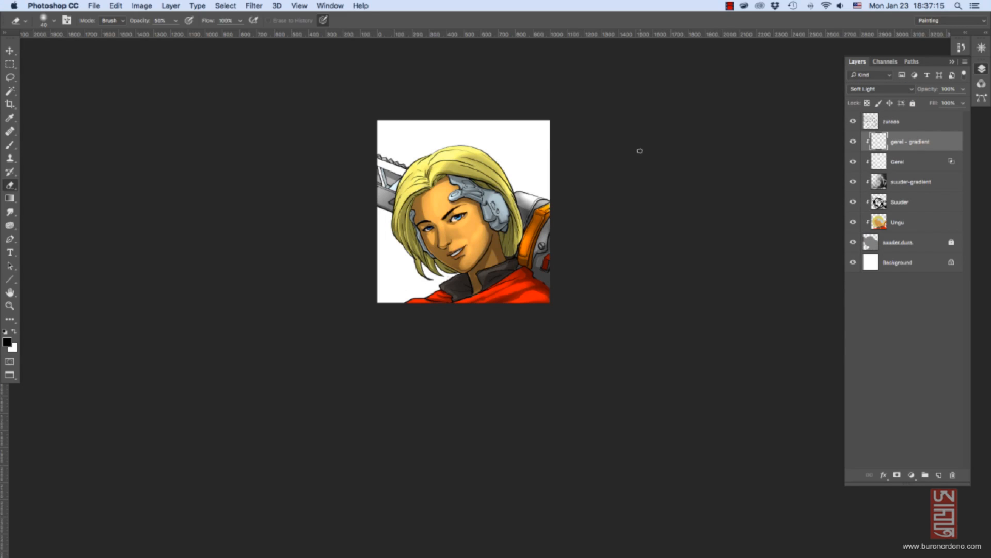
# Lighten the figure on gerel - gradient with white radial gradients from both sides, and compare it with the layer hidden.
pyautogui.press('x')
pyautogui.press('g')
pyautogui.moveTo(398, 119)
pyautogui.mouseDown()
pyautogui.moveTo(548, 293)
pyautogui.moveTo(550, 313)
pyautogui.mouseUp()
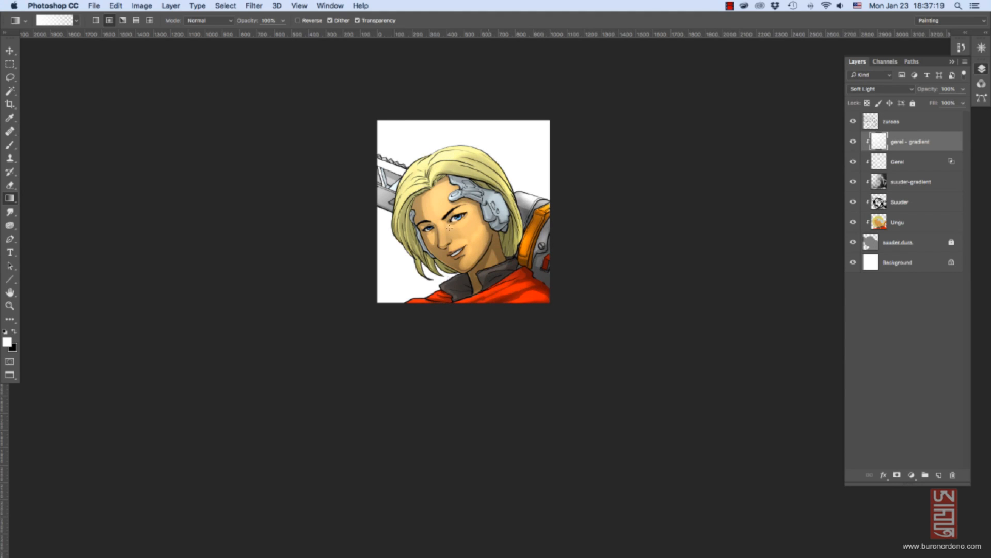
pyautogui.moveTo(309, 233); pyautogui.dragTo(448, 253)
pyautogui.moveTo(570, 131); pyautogui.dragTo(499, 243)
pyautogui.click(853, 141)
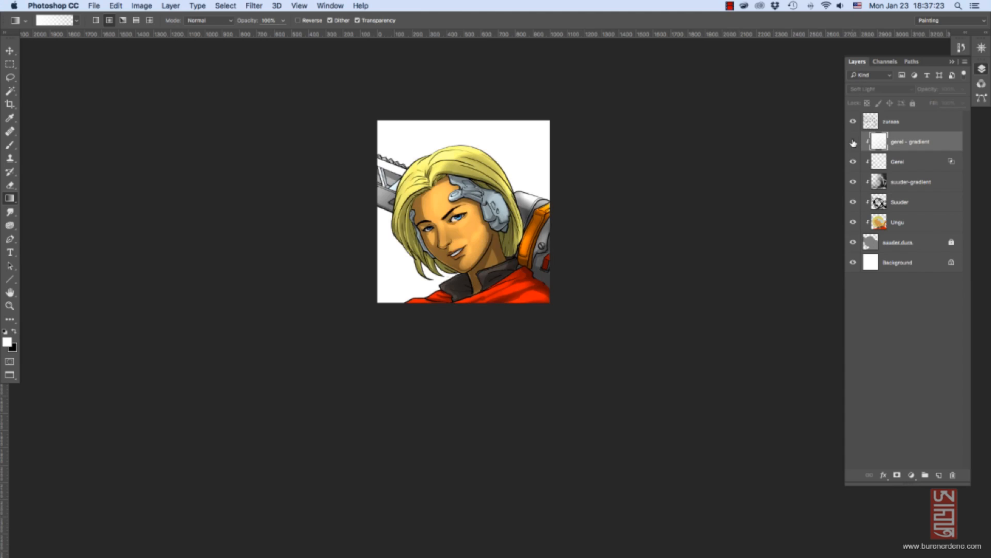
pyautogui.click(853, 142)
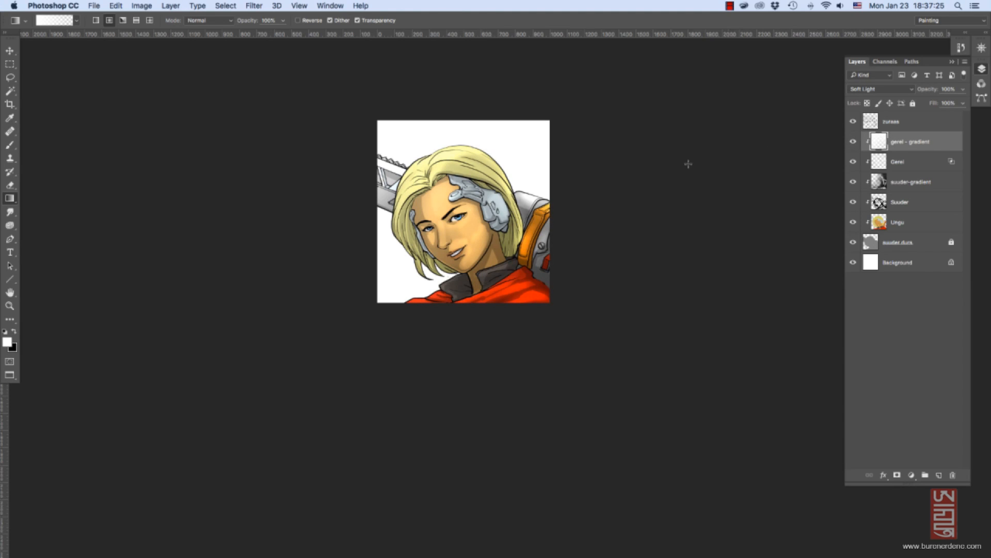
# Reduce parts of the white gradient glow with a soft Eraser at 50% opacity, using larger and smaller brush sizes.
pyautogui.press('e')
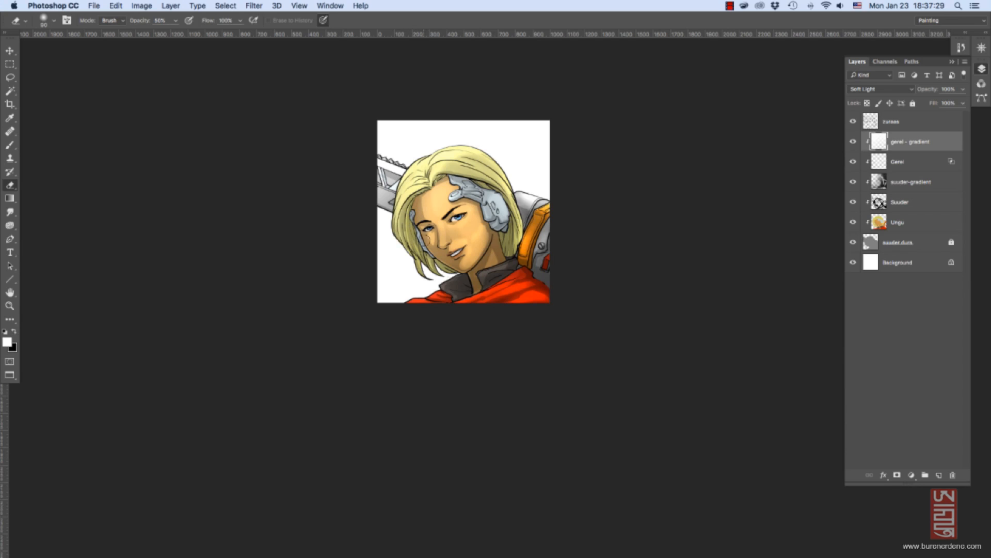
pyautogui.press(']')
pyautogui.press(']')
pyautogui.press(']')
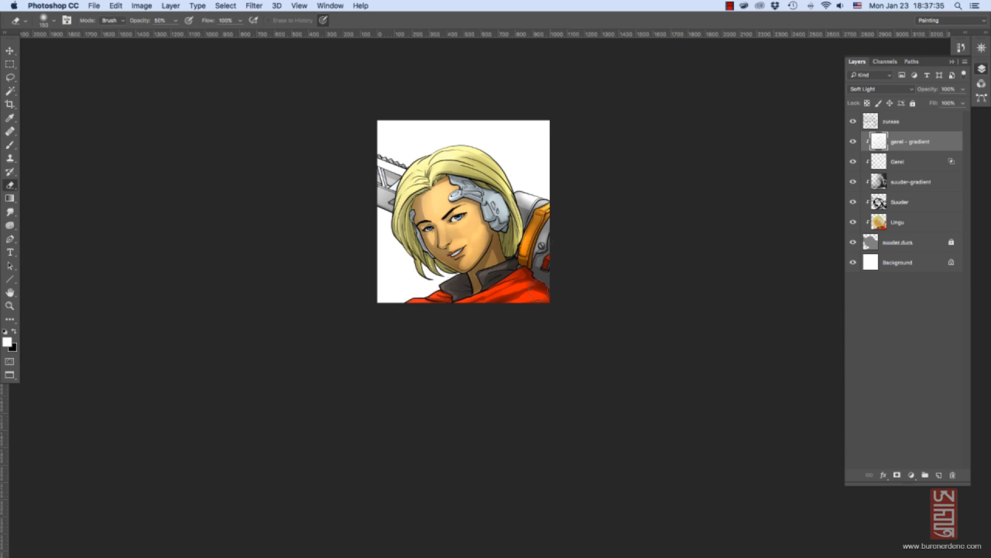
pyautogui.press('[')
pyautogui.press('[')
pyautogui.press('[')
# Toggle the gerel - gradient layer's visibility to compare the figure with and without the glow.
pyautogui.click(853, 141)
pyautogui.click(852, 142)
pyautogui.click(853, 143)
pyautogui.click(853, 143)
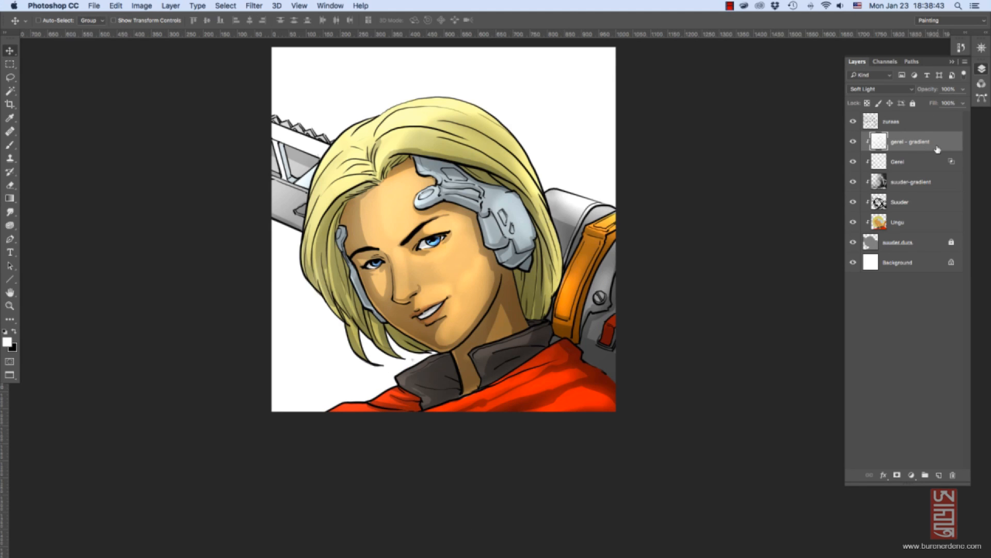
# Group all the layers above Background and name the group Emegtei_Tsarai.
pyautogui.click(906, 126)
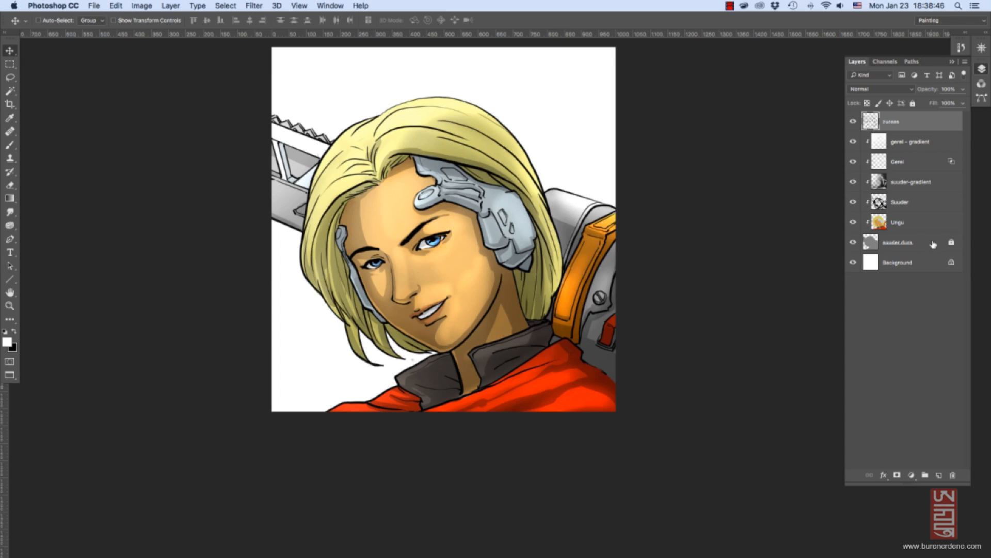
pyautogui.keyDown('shift'); pyautogui.click(930, 243); pyautogui.keyUp('shift')
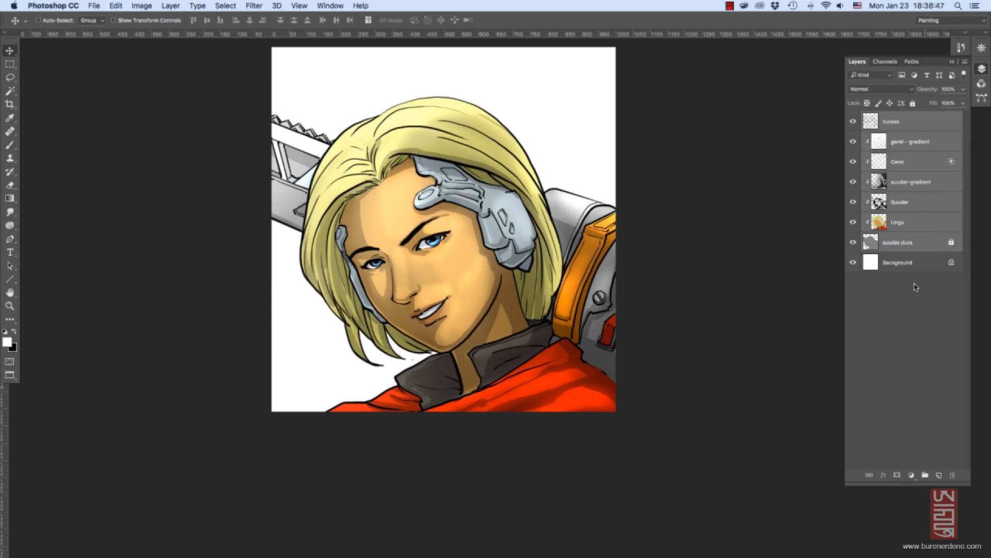
pyautogui.click(925, 475)
pyautogui.doubleClick(891, 117)
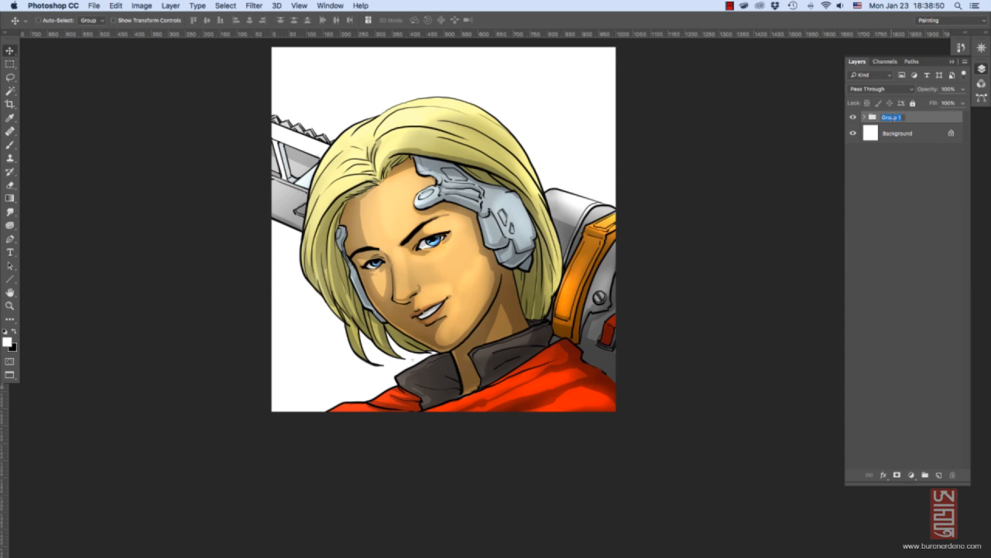
pyautogui.write('Emegtei_Tsarai')
pyautogui.press('Return')
pyautogui.click(853, 117)
# Add a Color Balance adjustment layer above the Emegtei_Tsarai group and display its settings.
pyautogui.click(911, 475)
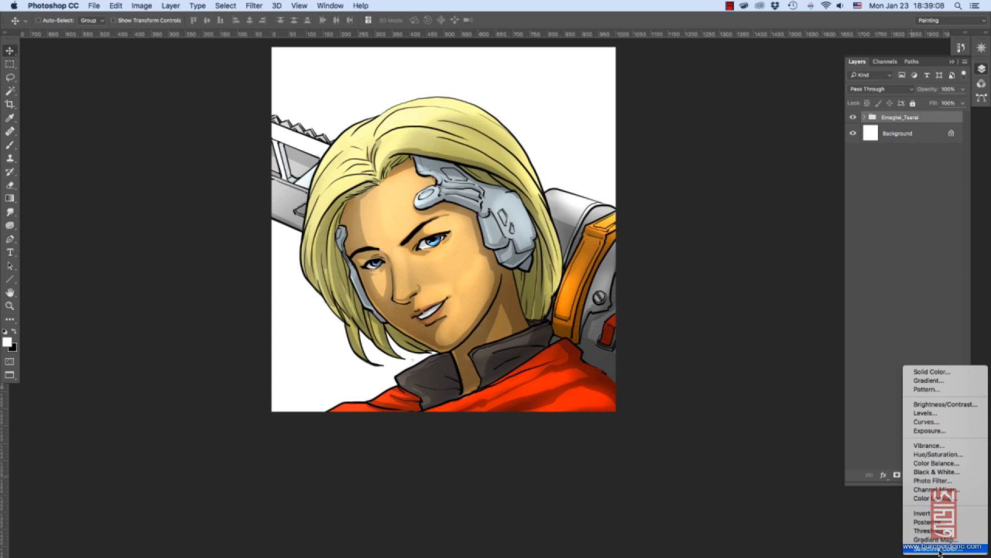
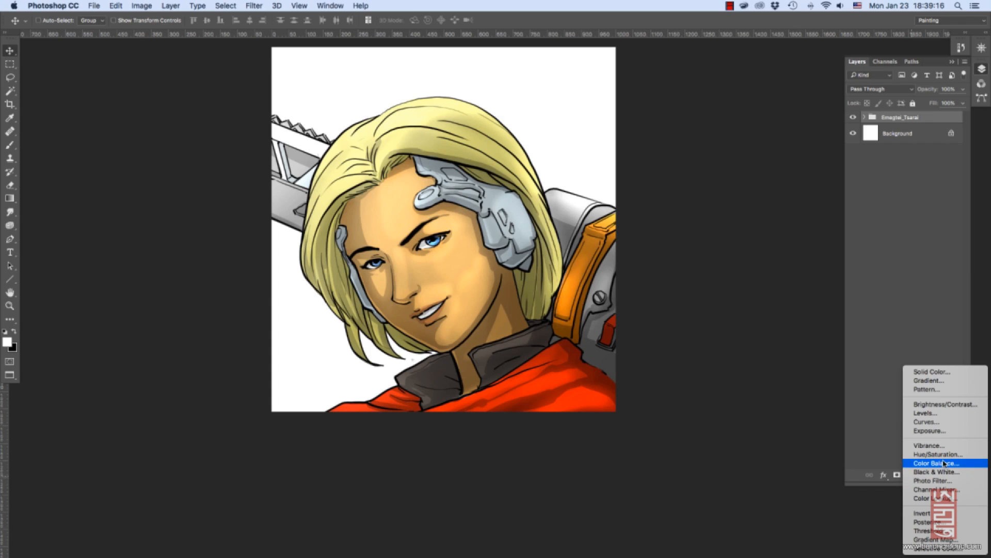
pyautogui.click(942, 463)
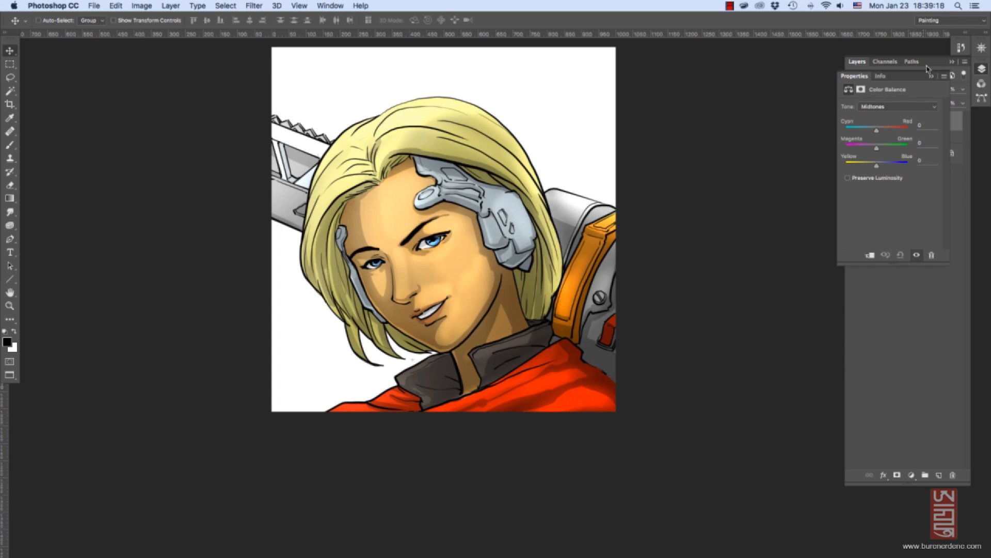
pyautogui.click(932, 77)
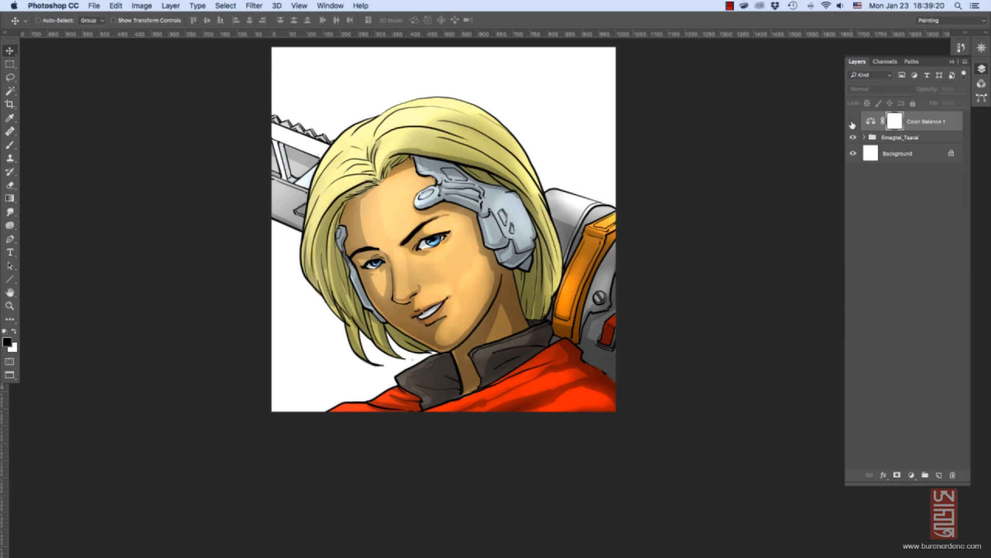
pyautogui.click(953, 62)
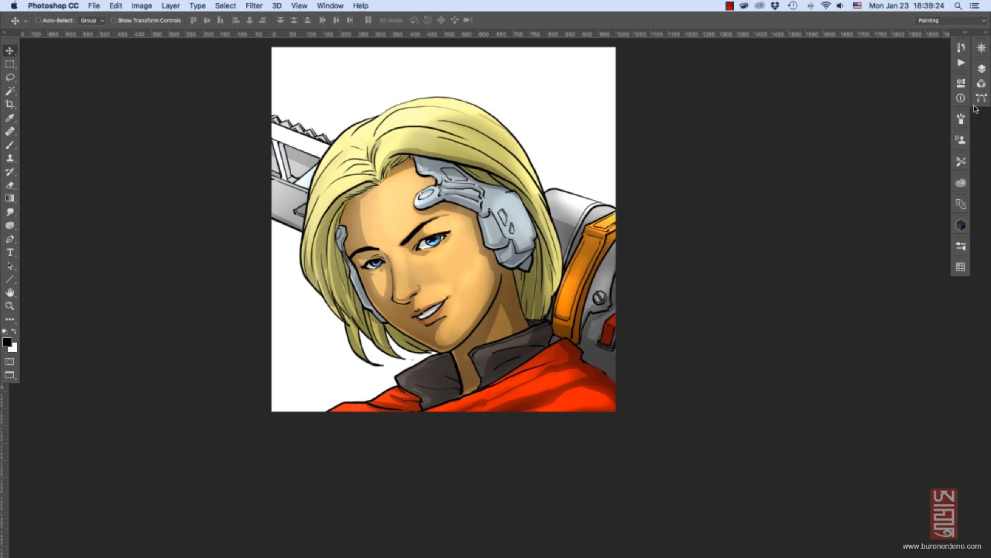
pyautogui.click(961, 83)
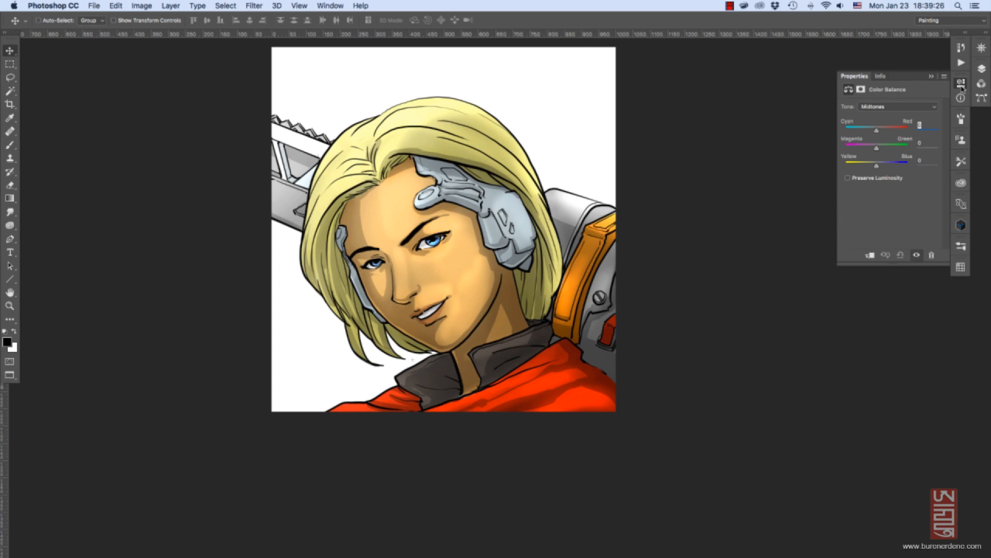
# Shift the Color Balance midtones toward red, the highlights toward red and yellow, and the shadows toward blue and cyan.
pyautogui.moveTo(877, 130)
pyautogui.mouseDown()
pyautogui.moveTo(903, 134)
pyautogui.moveTo(859, 150)
pyautogui.moveTo(900, 167)
pyautogui.moveTo(864, 166)
pyautogui.moveTo(889, 131)
pyautogui.mouseUp()
pyautogui.click(901, 107)
pyautogui.click(899, 115)
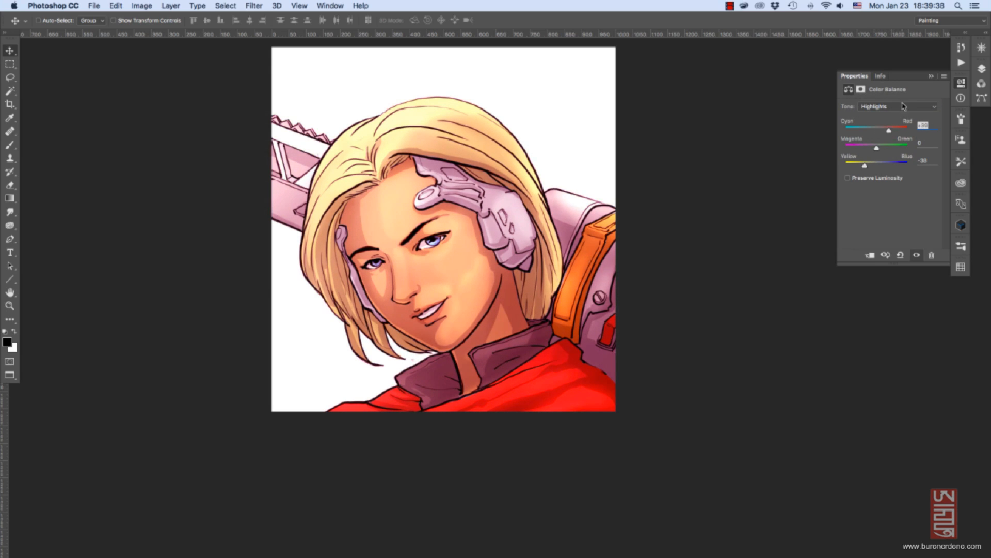
pyautogui.click(903, 106)
pyautogui.click(903, 90)
pyautogui.moveTo(880, 168); pyautogui.dragTo(894, 167)
pyautogui.moveTo(879, 131); pyautogui.dragTo(871, 130)
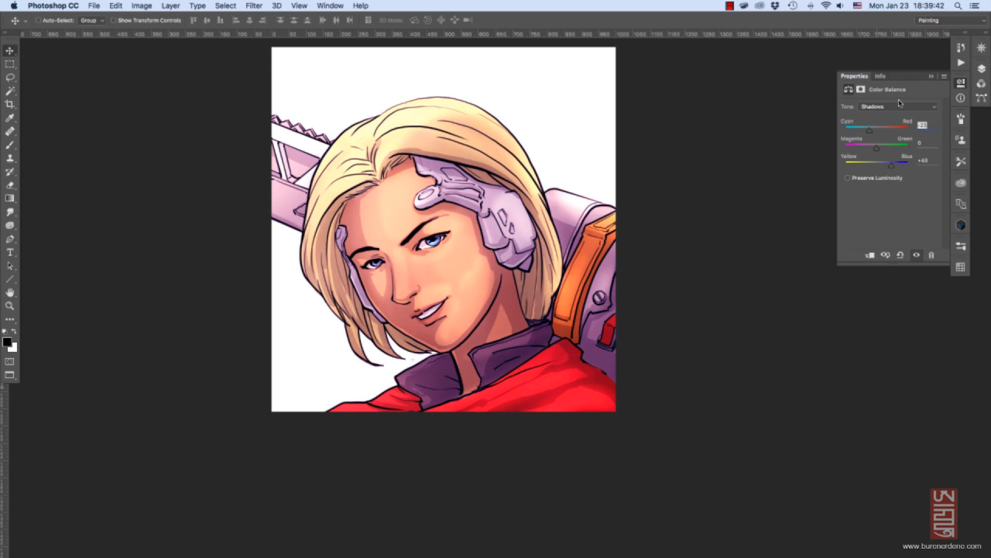
pyautogui.click(932, 76)
# Create a new layer directly above Background and fill it with a neutral mid grey.
pyautogui.click(981, 68)
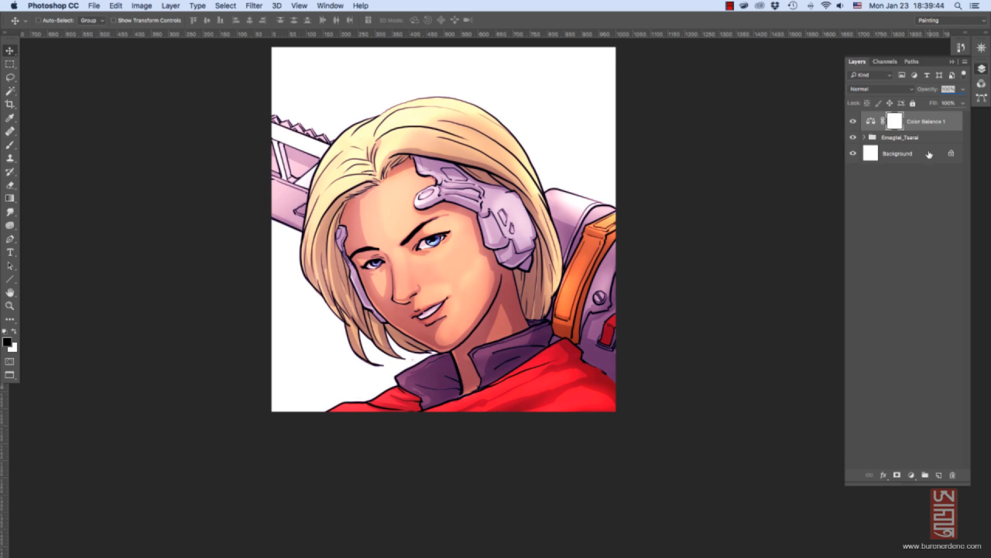
pyautogui.click(930, 155)
pyautogui.click(939, 475)
pyautogui.press('x')
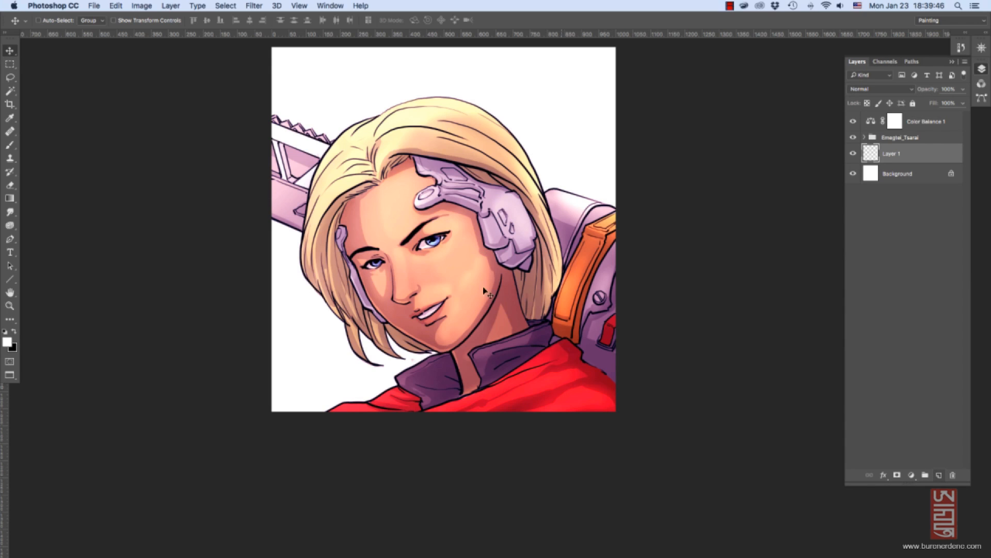
pyautogui.click(6, 341)
pyautogui.click(421, 305)
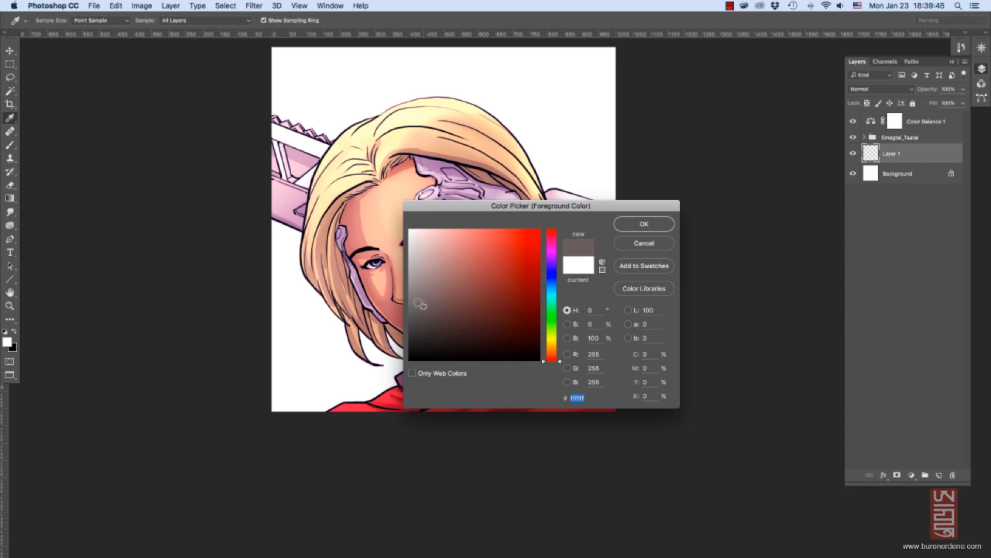
pyautogui.moveTo(421, 304); pyautogui.dragTo(405, 296)
pyautogui.press('x')
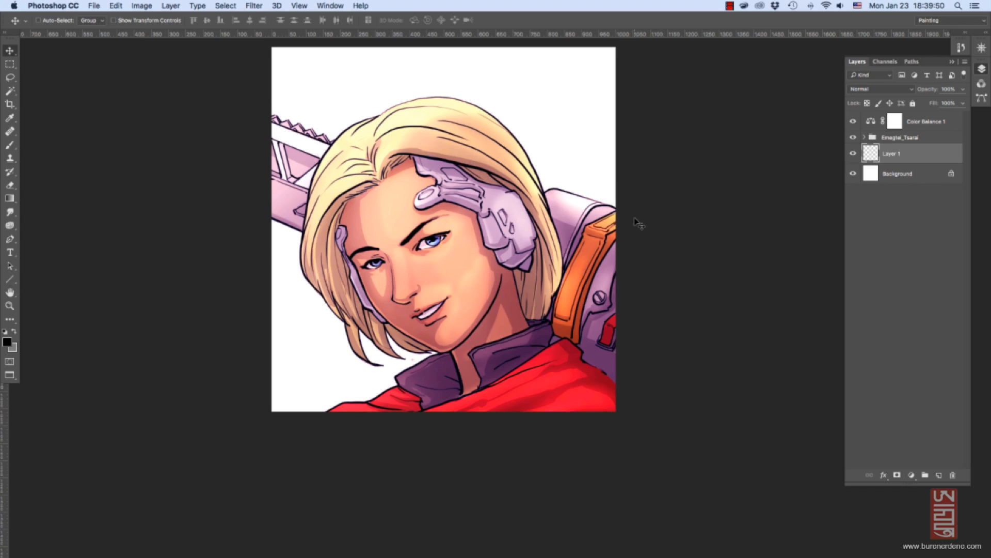
pyautogui.hotkey('ctrl', 'BackSpace')
# Toggle the Color Balance 1 layer's visibility to compare the artwork and grey backdrop with and without it.
pyautogui.click(852, 121)
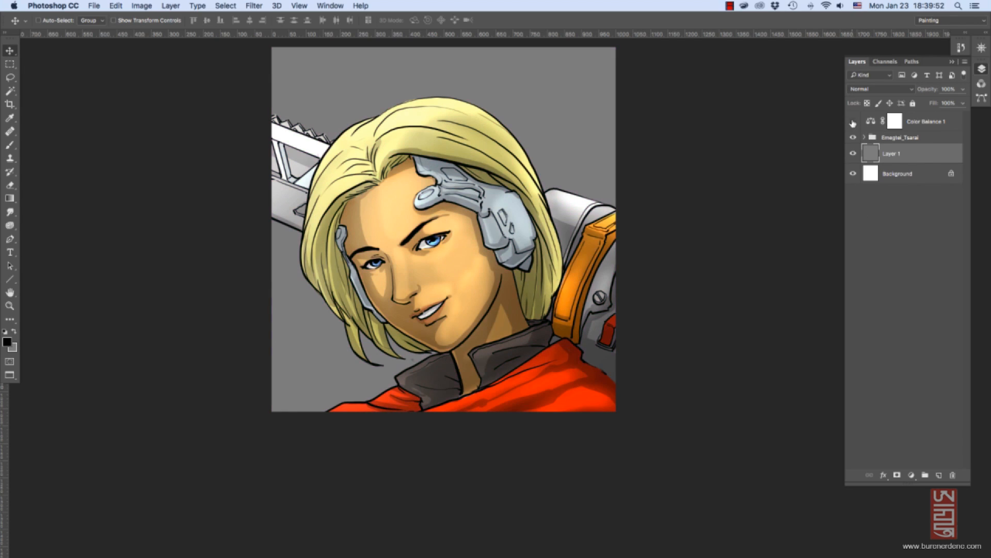
pyautogui.click(854, 122)
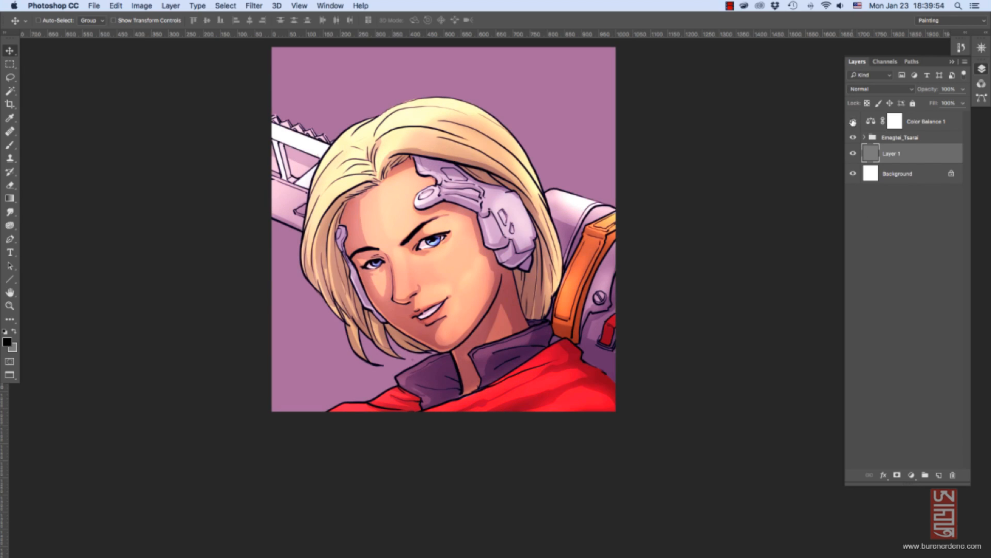
pyautogui.click(854, 121)
pyautogui.click(853, 122)
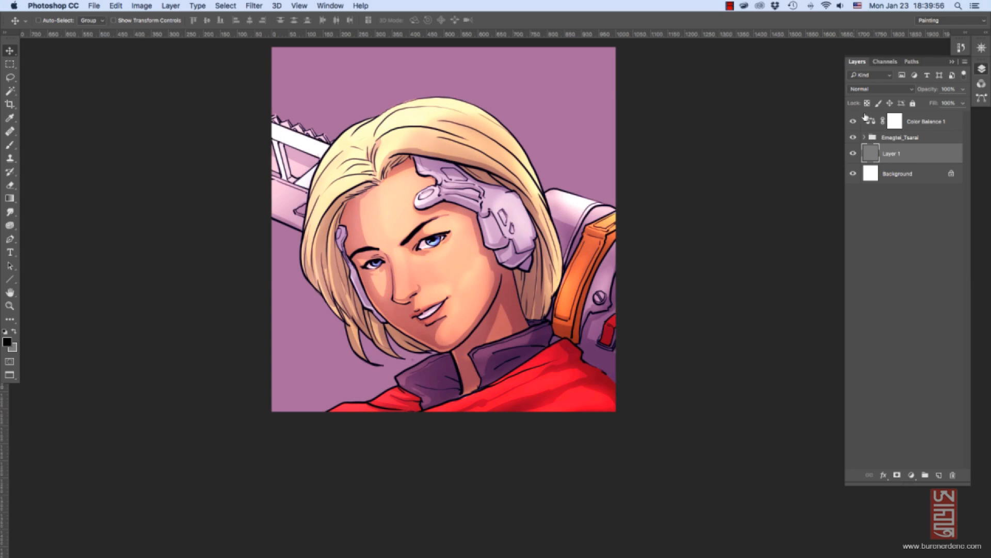
# Clip the Color Balance 1 layer to the Emegtei_Tsarai group so it affects only the figure.
pyautogui.click(921, 120)
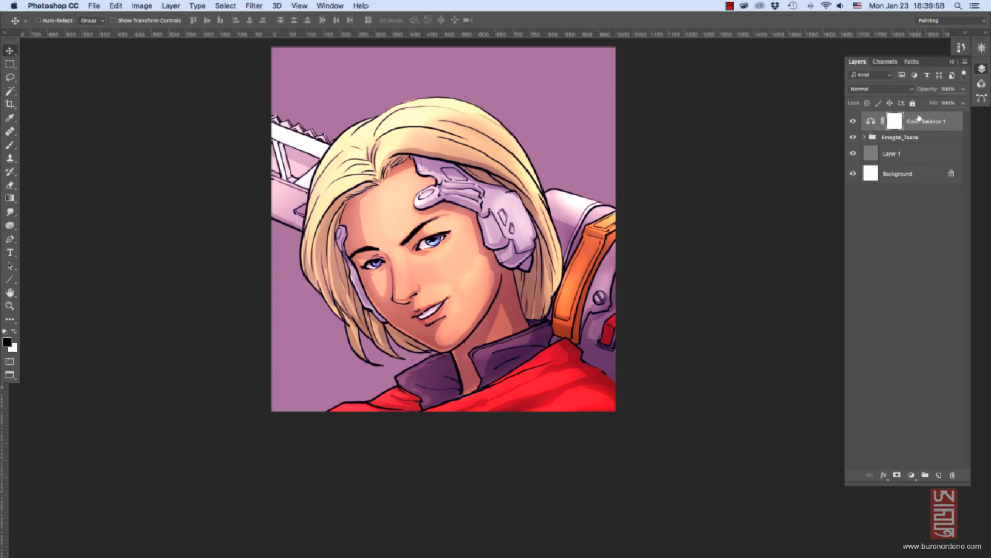
pyautogui.click(853, 122)
pyautogui.click(853, 123)
pyautogui.rightClick(933, 123)
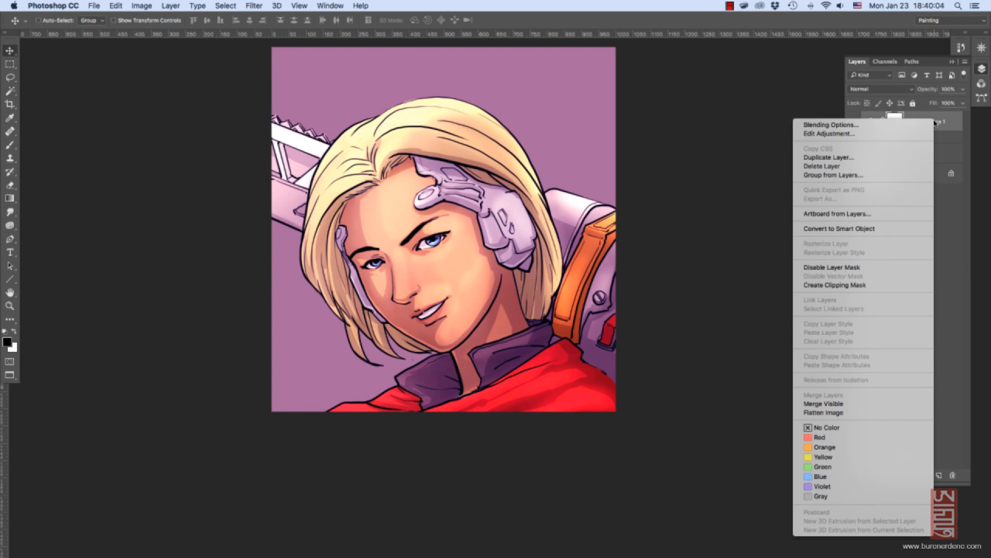
pyautogui.click(874, 285)
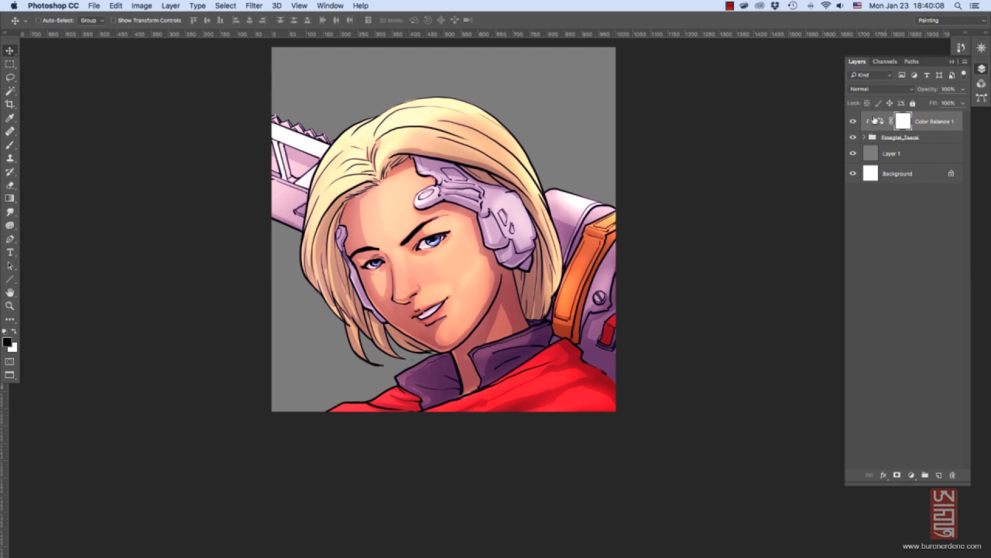
# Toggle the clipped Color Balance 1 layer and the grey Layer 1 to compare the figure's colours.
pyautogui.click(854, 122)
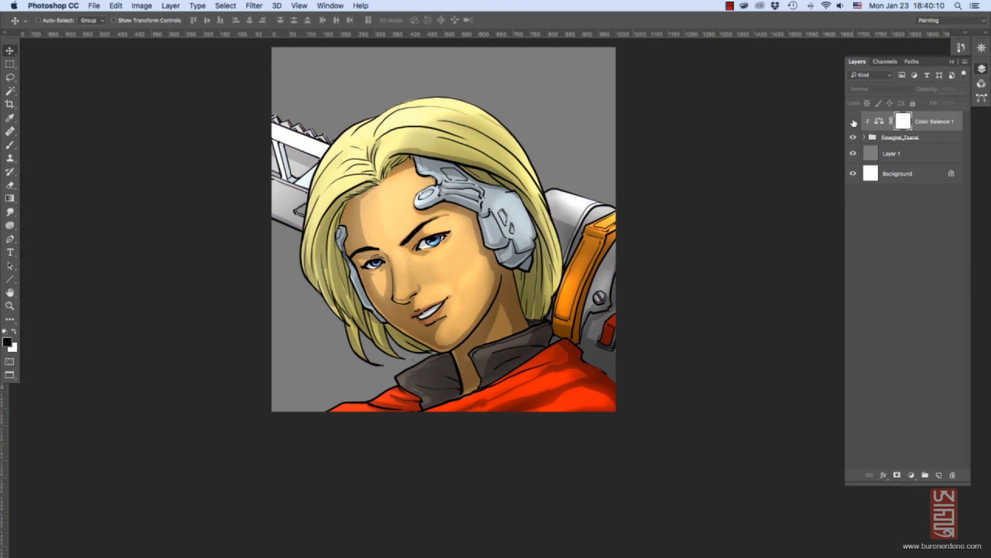
pyautogui.click(853, 122)
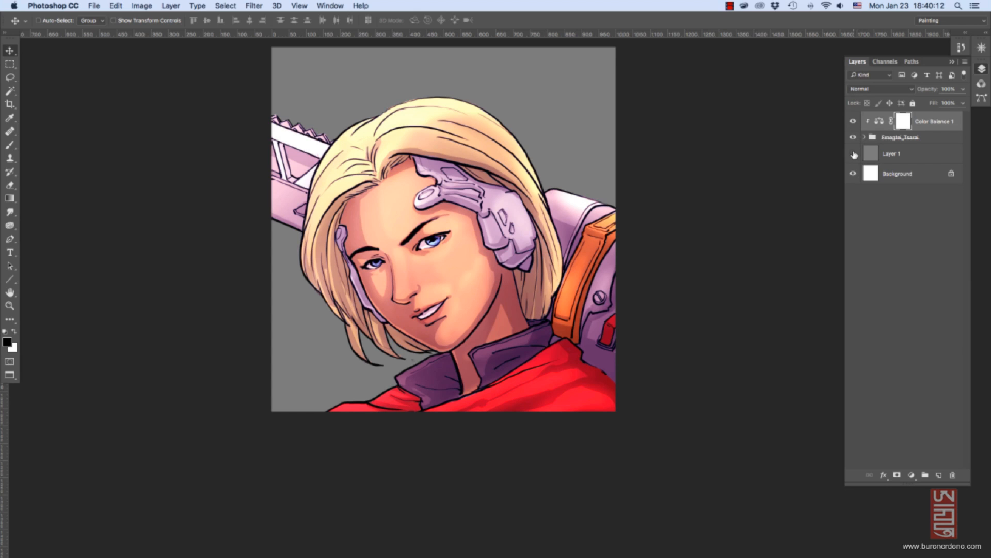
pyautogui.click(853, 153)
pyautogui.click(853, 154)
pyautogui.click(854, 122)
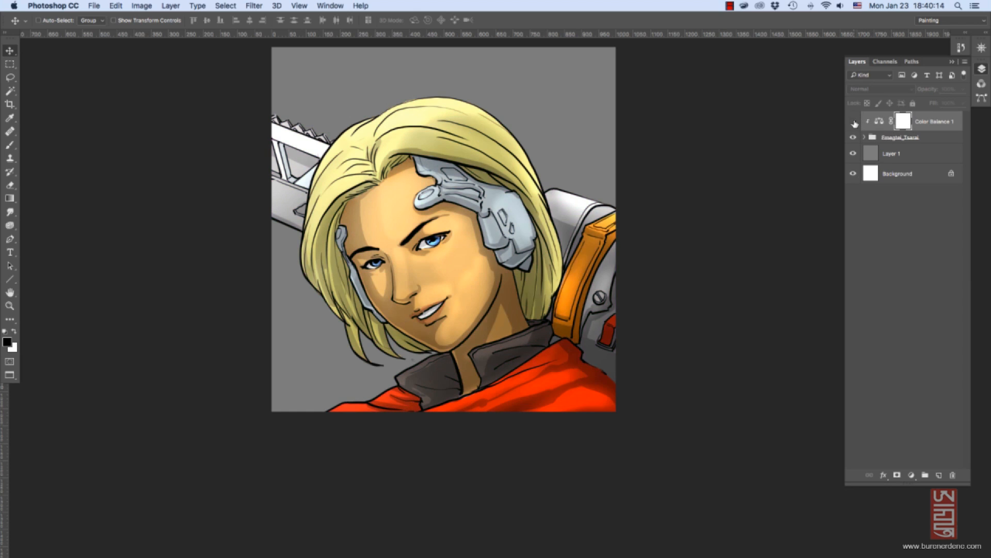
pyautogui.click(854, 122)
pyautogui.click(853, 122)
pyautogui.click(854, 122)
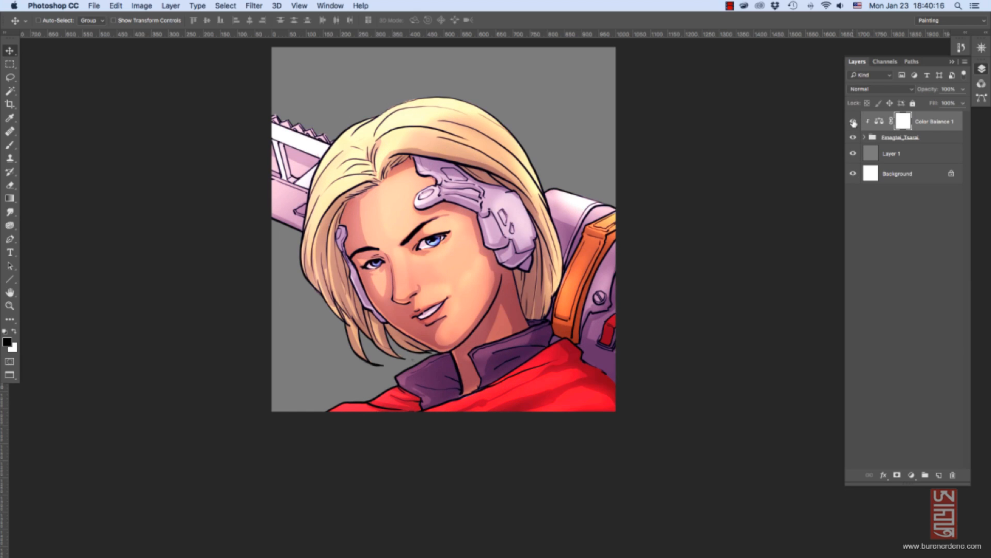
# Duplicate the Emegtei_Tsarai group and clip Color Balance 1 to the copy.
pyautogui.click(939, 137)
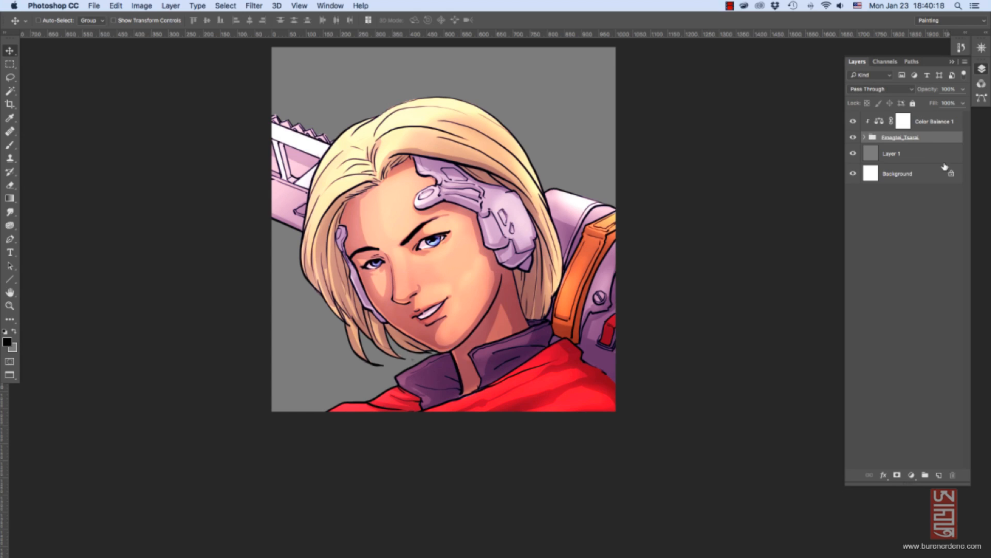
pyautogui.moveTo(934, 139); pyautogui.dragTo(939, 475)
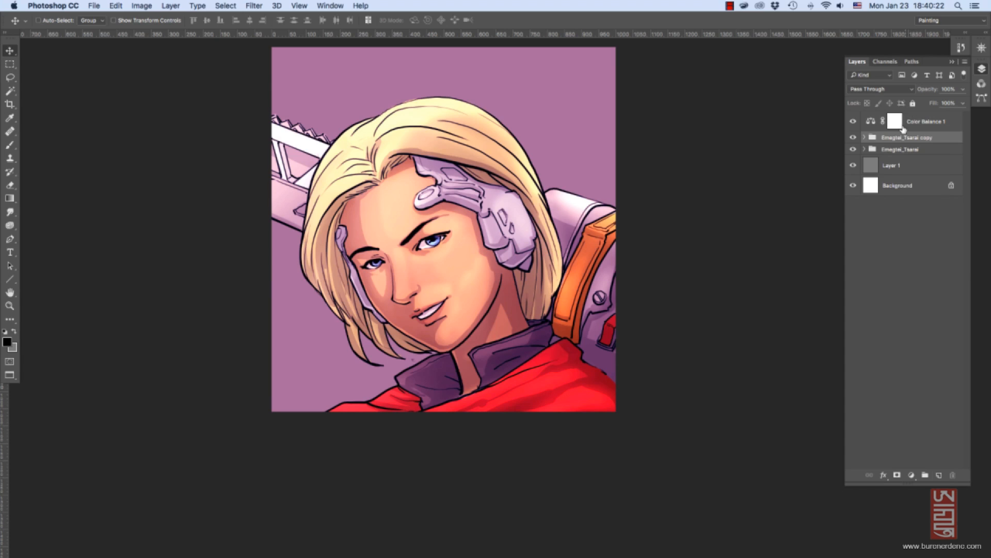
pyautogui.click(922, 120)
pyautogui.rightClick(922, 121)
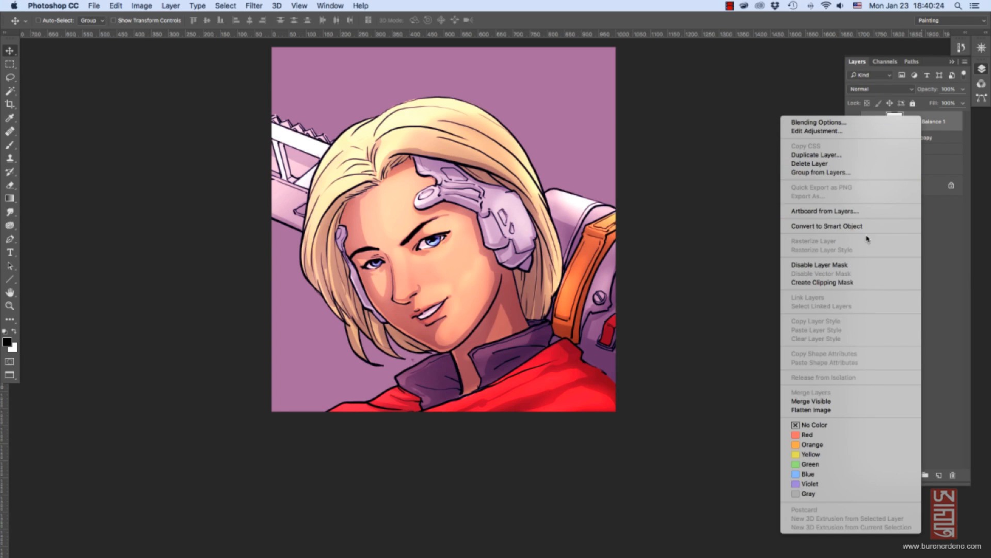
pyautogui.click(857, 284)
# Merge the original Emegtei_Tsarai group into a single layer and move it above Color Balance 1, keeping all layers shown.
pyautogui.click(919, 149)
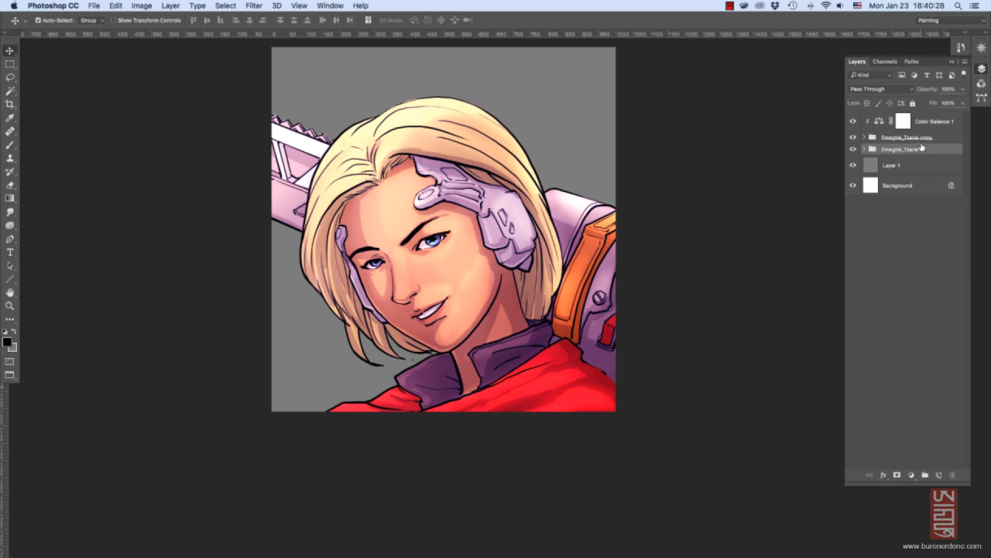
pyautogui.hotkey('ctrl', 'e')
pyautogui.moveTo(853, 137); pyautogui.dragTo(853, 121)
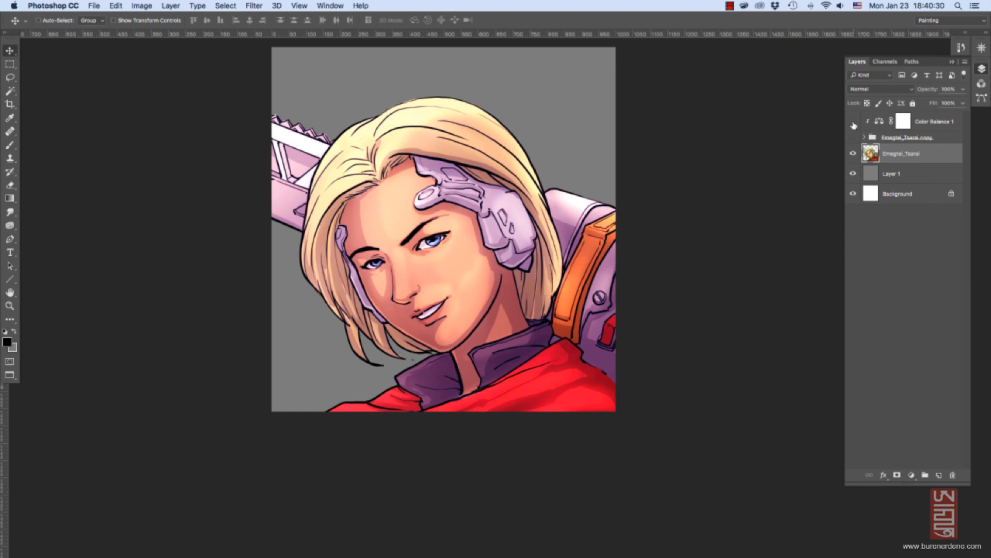
pyautogui.click(852, 153)
pyautogui.click(853, 153)
pyautogui.moveTo(909, 153); pyautogui.dragTo(916, 113)
pyautogui.click(853, 141)
pyautogui.click(853, 158)
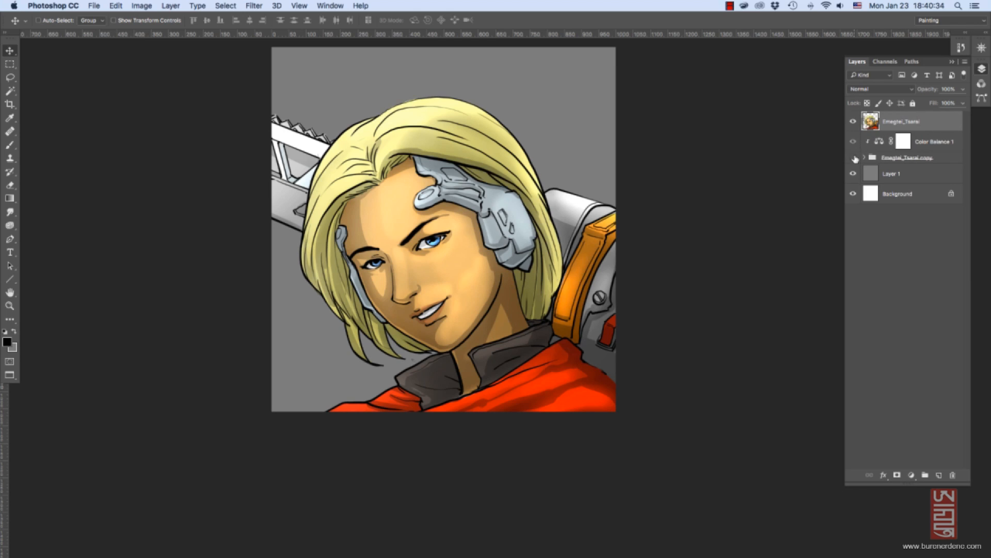
# Set the merged Emegtei_Tsarai layer's opacity to 60%.
pyautogui.click(921, 140)
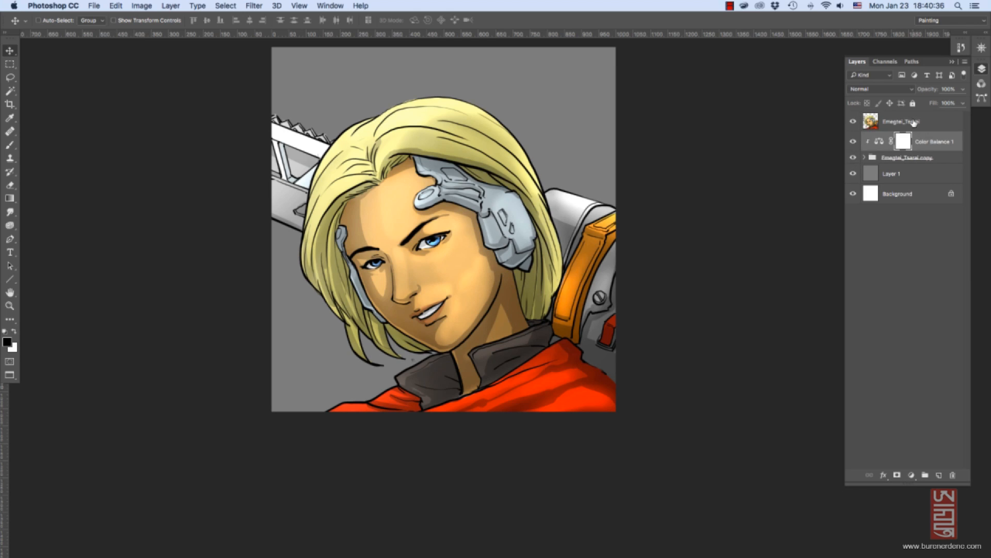
pyautogui.click(913, 122)
pyautogui.click(963, 89)
pyautogui.moveTo(964, 102); pyautogui.dragTo(942, 102)
# Apply a Gaussian Blur with a radius of about 5 pixels to the merged Emegtei_Tsarai layer.
pyautogui.click(254, 6)
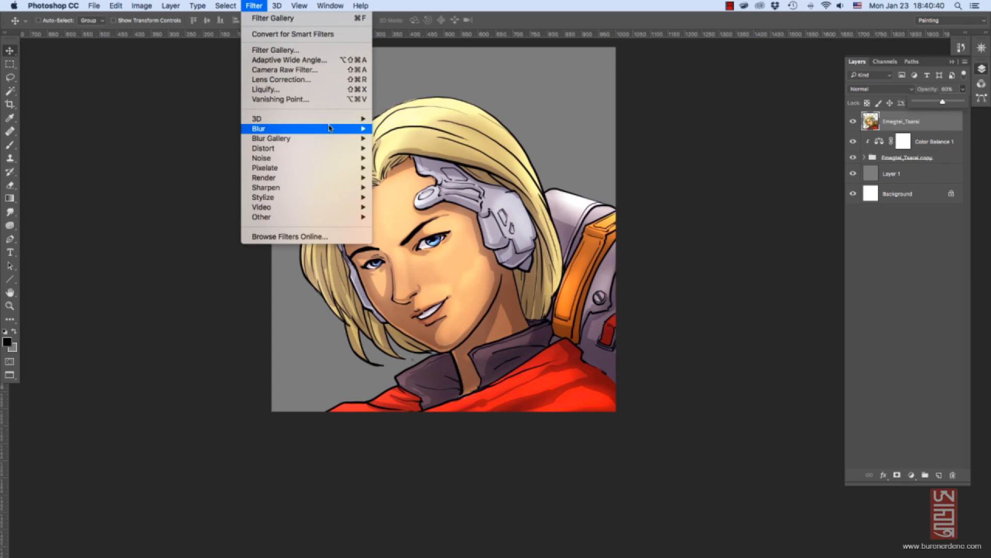
pyautogui.moveTo(333, 129)
pyautogui.click(410, 168)
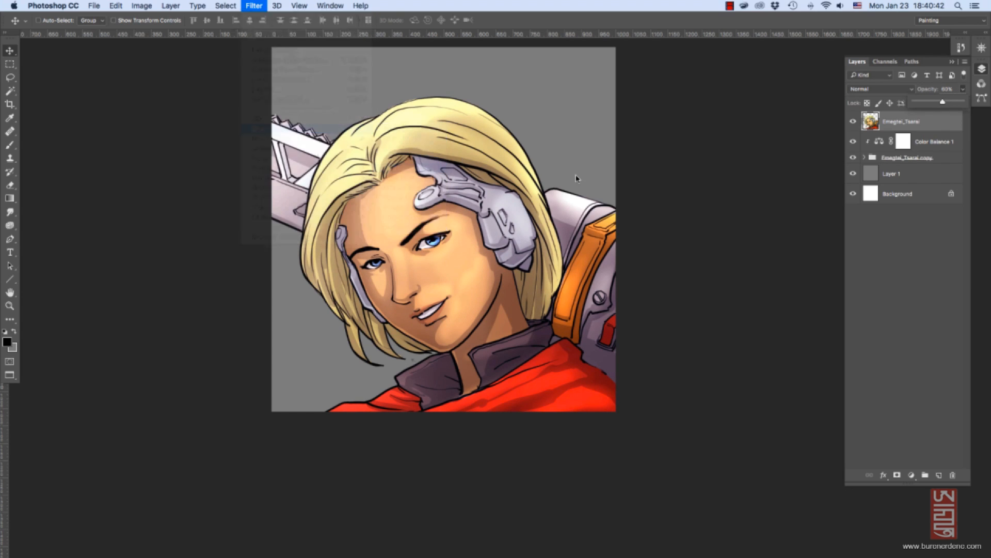
pyautogui.moveTo(453, 356); pyautogui.dragTo(475, 358)
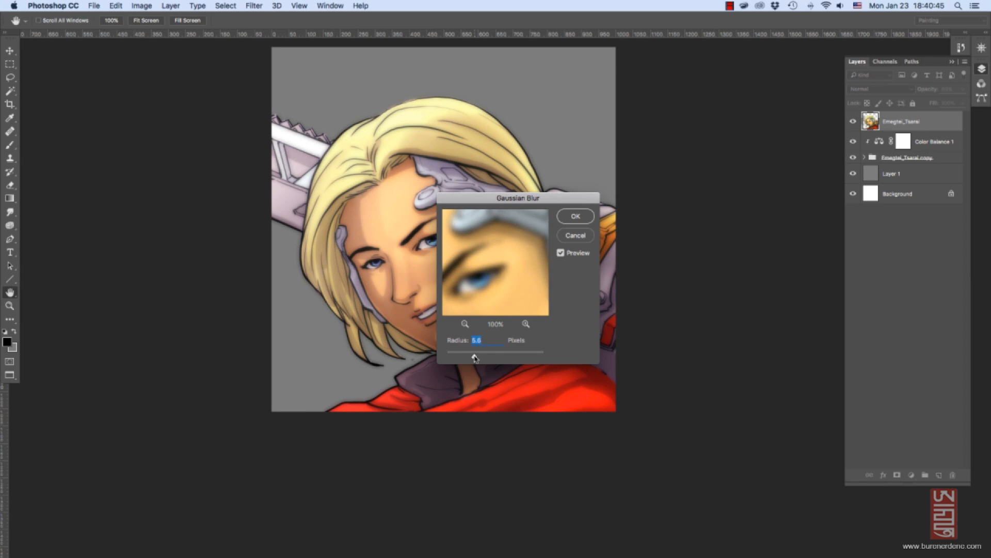
pyautogui.click(586, 234)
# Brighten the merged Emegtei_Tsarai layer with Brightness/Contrast, setting contrast to 23, and toggle the layer to compare the effect.
pyautogui.click(142, 5)
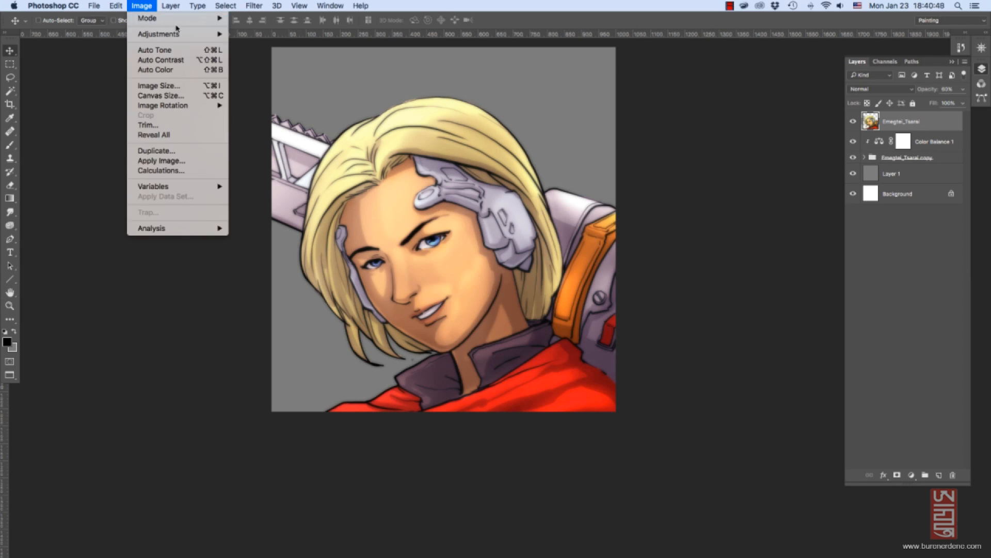
pyautogui.moveTo(192, 34)
pyautogui.click(305, 35)
pyautogui.moveTo(320, 473); pyautogui.dragTo(333, 474)
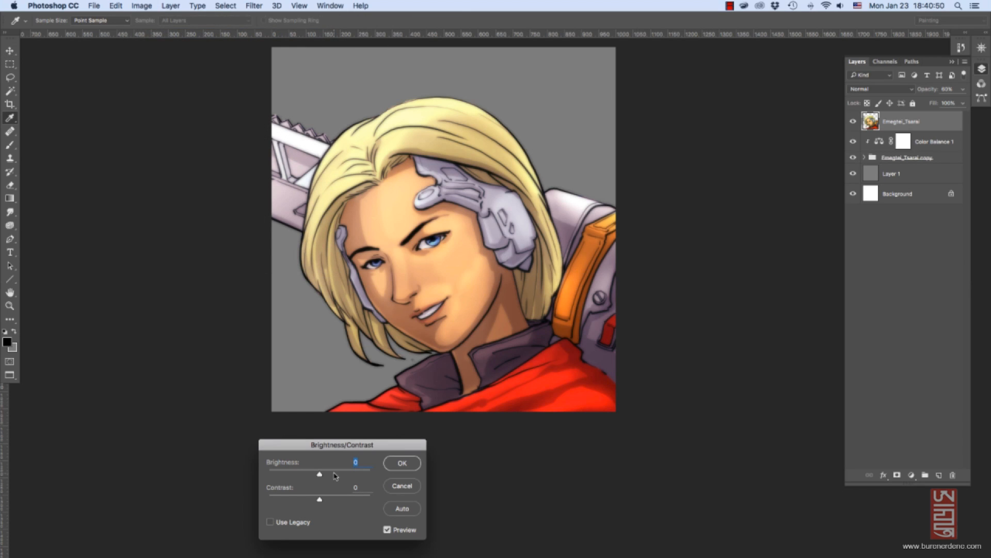
pyautogui.click(331, 499)
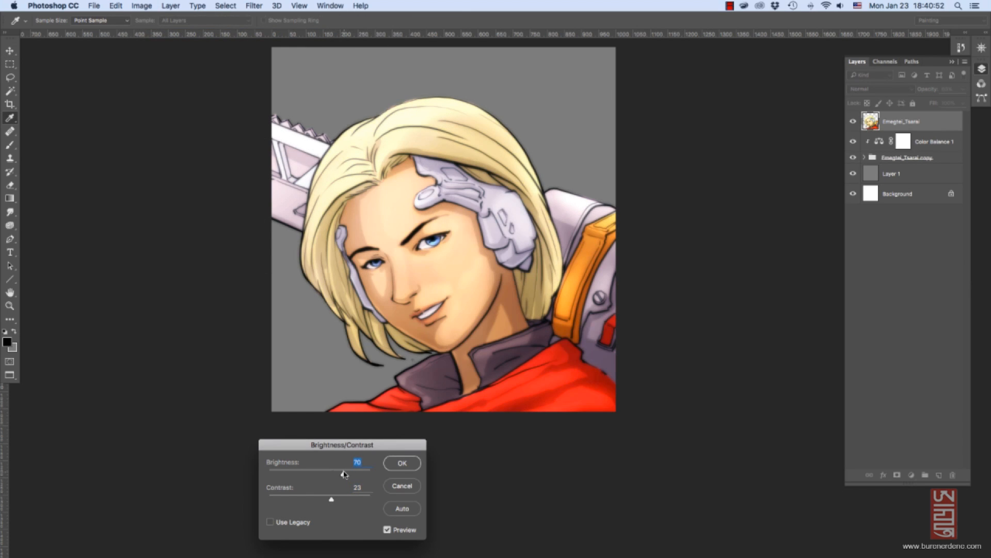
pyautogui.click(336, 473)
pyautogui.click(415, 461)
pyautogui.press('v')
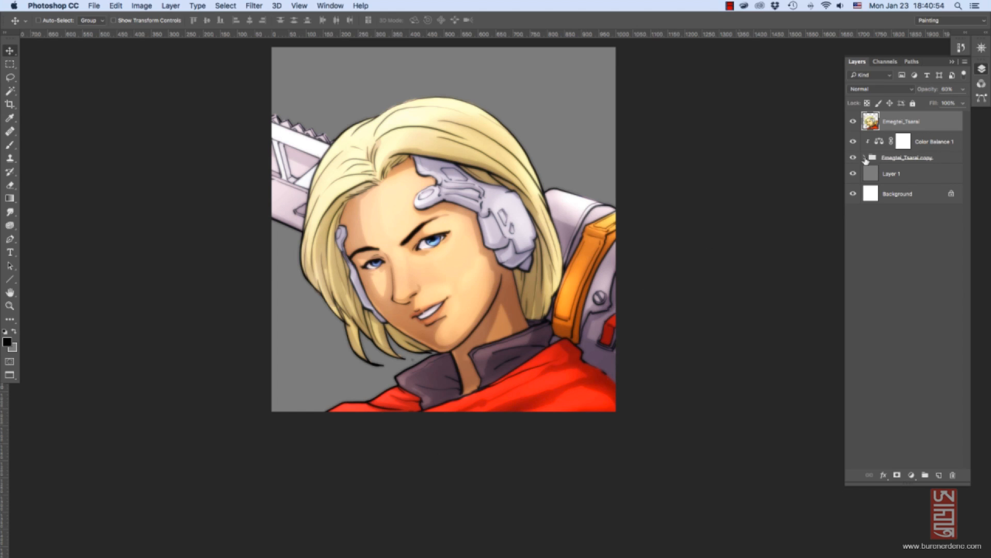
pyautogui.click(853, 122)
pyautogui.click(853, 122)
# Hide the merged Emegtei_Tsarai and Color Balance 1 layers, and release the clipping masks inside the expanded Emegtei_Tsarai copy group.
pyautogui.click(947, 158)
pyautogui.click(865, 158)
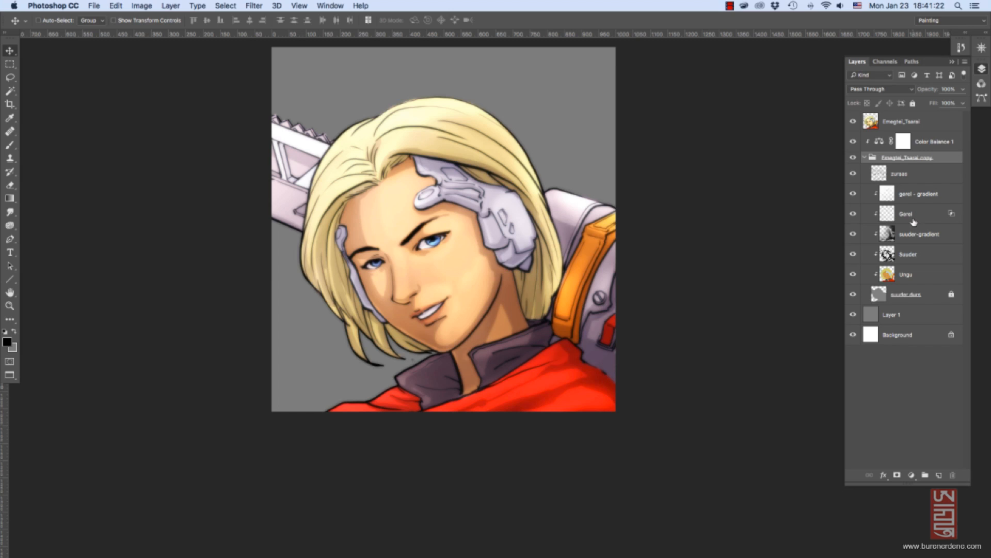
pyautogui.click(853, 121)
pyautogui.click(853, 142)
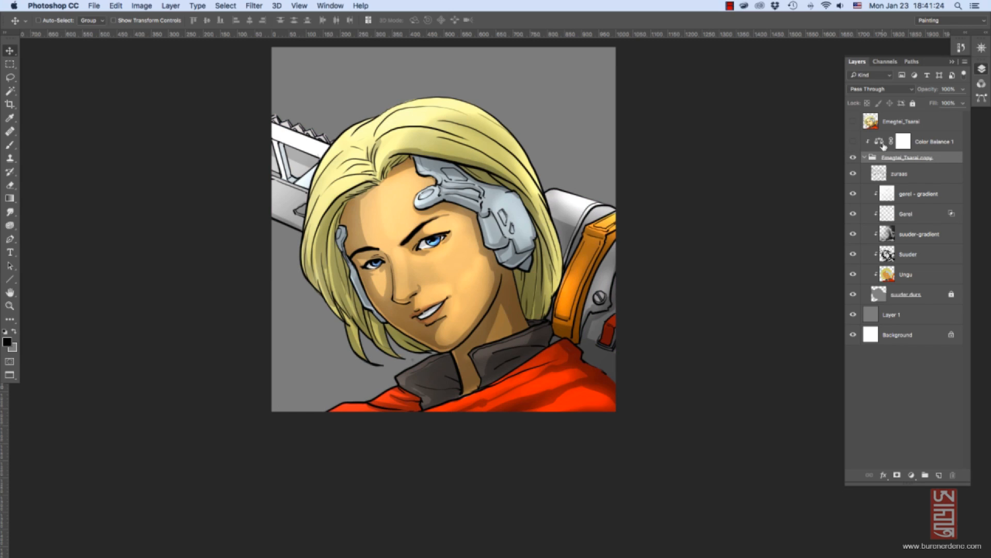
pyautogui.keyDown('shift'); pyautogui.click(915, 175); pyautogui.keyUp('shift')
pyautogui.rightClick(915, 175)
pyautogui.click(872, 305)
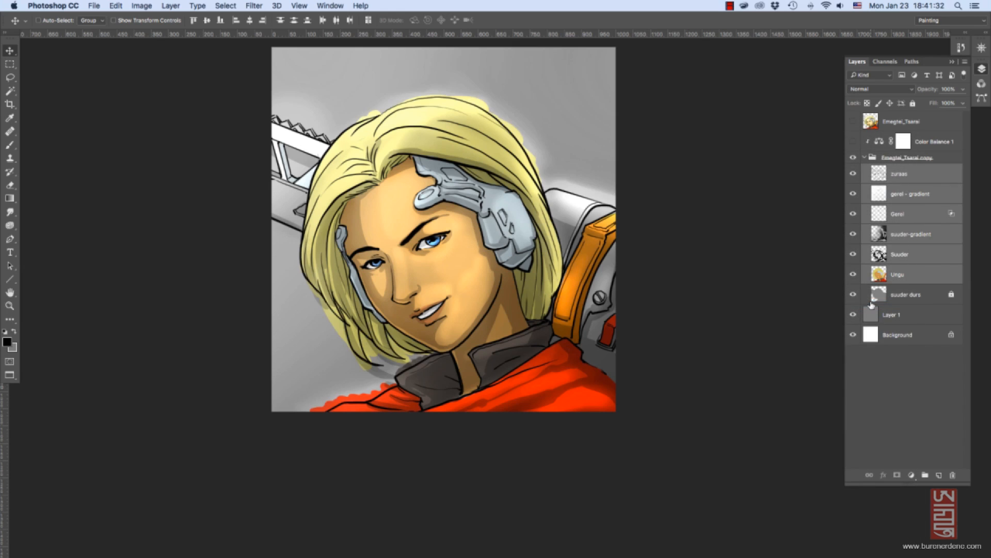
# Hide the zuraas, gerel - gradient and Gerel layers one by one, toggling the highlight layers to compare their effect.
pyautogui.click(917, 176)
pyautogui.click(853, 174)
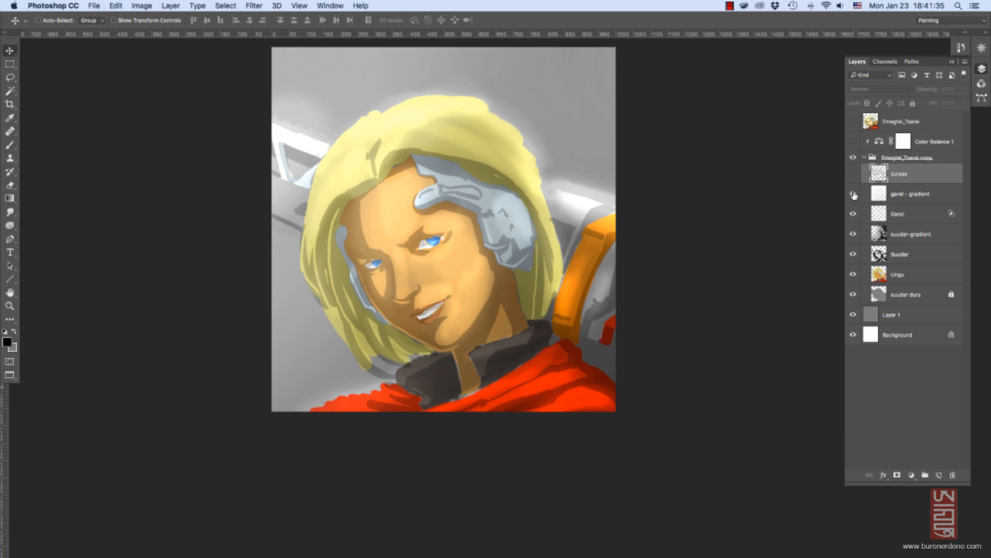
pyautogui.click(853, 194)
pyautogui.click(853, 194)
pyautogui.click(853, 194)
pyautogui.click(853, 213)
pyautogui.click(853, 215)
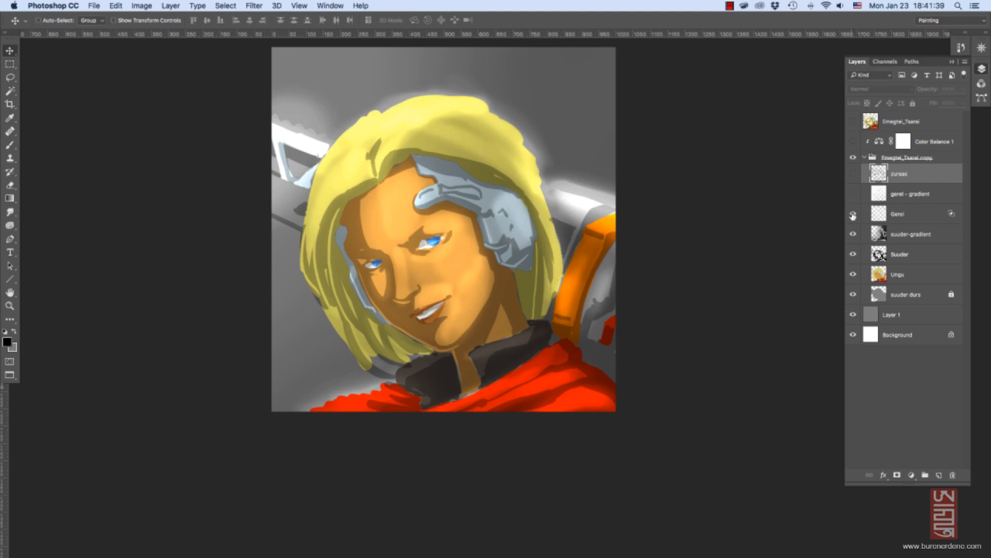
pyautogui.click(853, 215)
# Hide the suuder-gradient, Suuder and Ungu layers in turn, checking what each contributes to the figure.
pyautogui.click(853, 235)
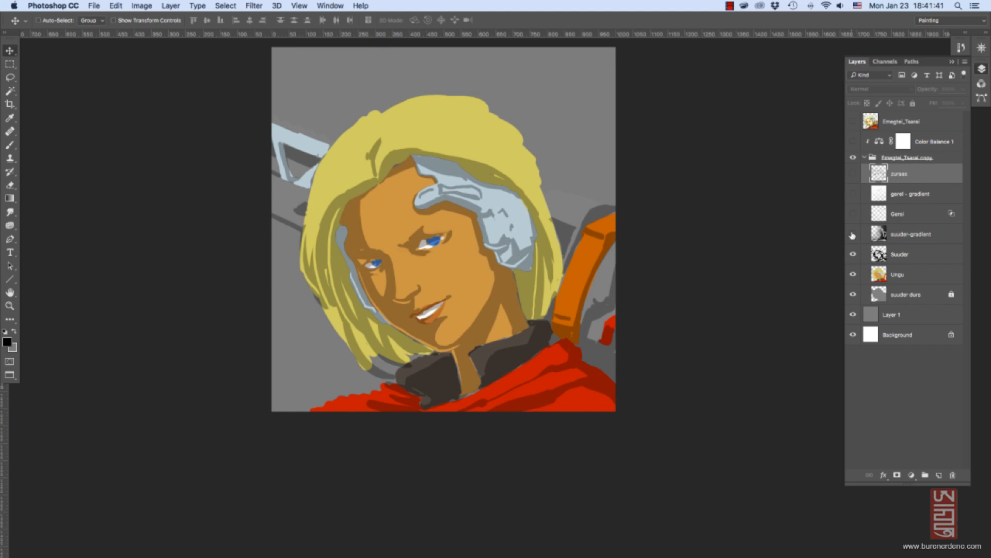
pyautogui.click(853, 235)
pyautogui.click(853, 237)
pyautogui.click(853, 254)
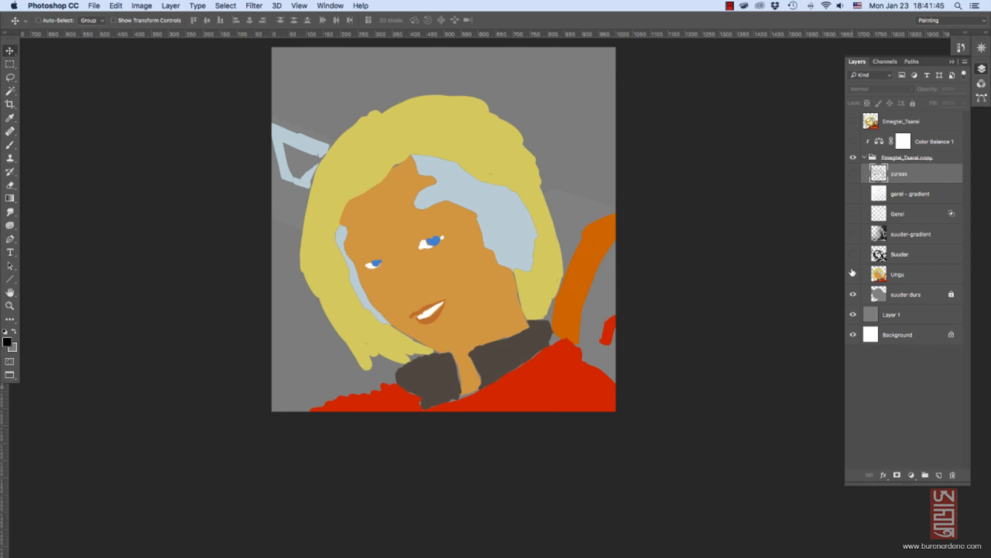
pyautogui.click(853, 275)
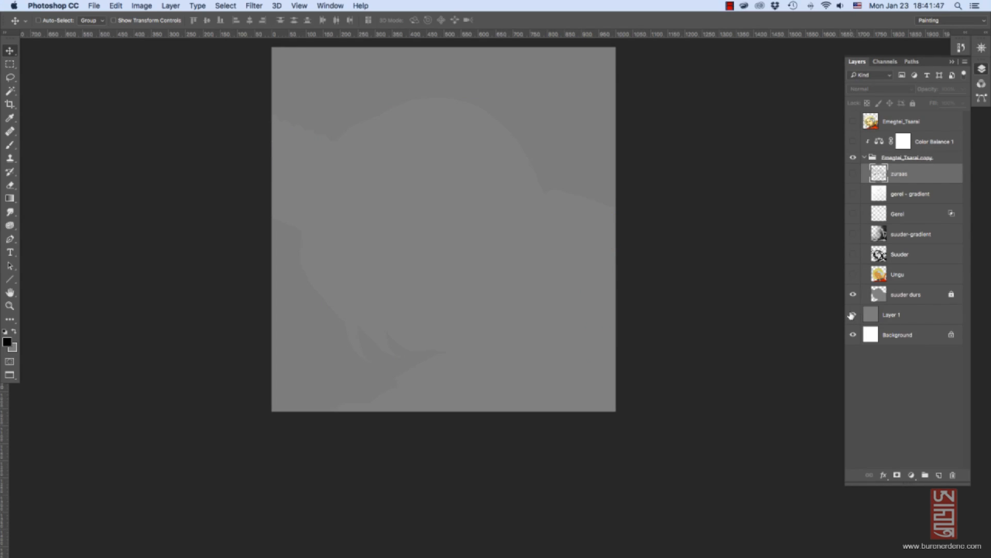
# Hide the grey Layer 1 and toggle suuder durs, keeping its silhouette shown on the white background.
pyautogui.click(853, 315)
pyautogui.click(856, 295)
pyautogui.click(854, 294)
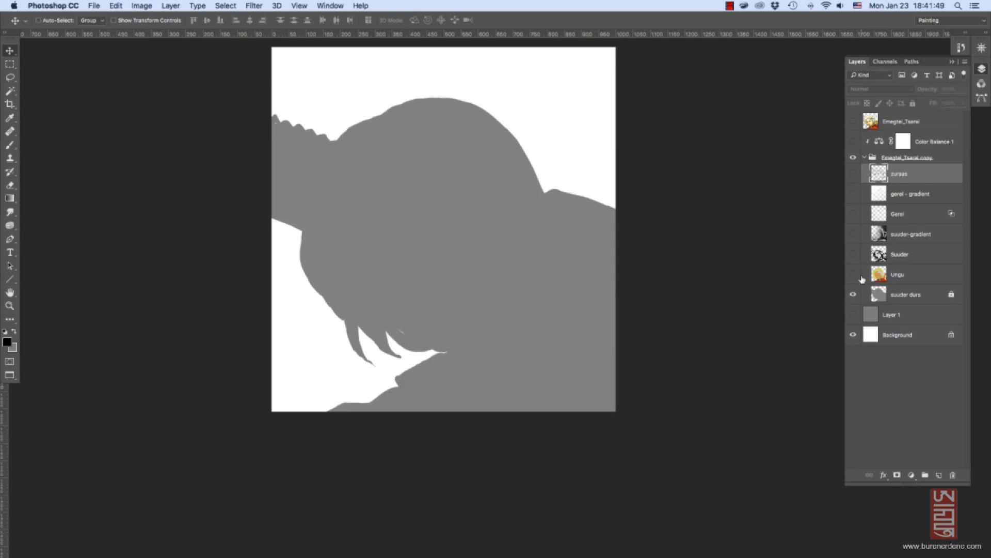
# Show the Ungu flat-colour layer and clip it to the suuder durs silhouette.
pyautogui.click(855, 275)
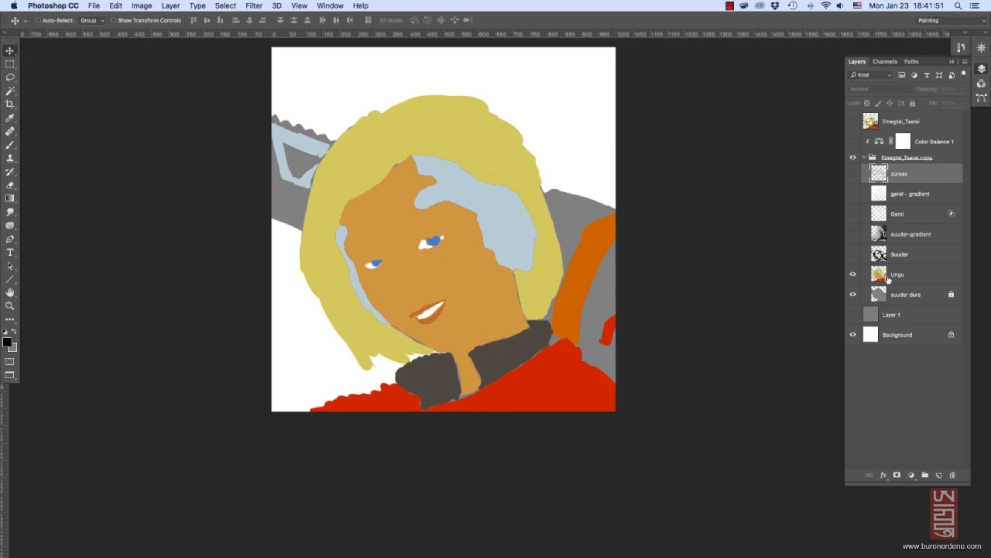
pyautogui.click(917, 275)
pyautogui.rightClick(914, 277)
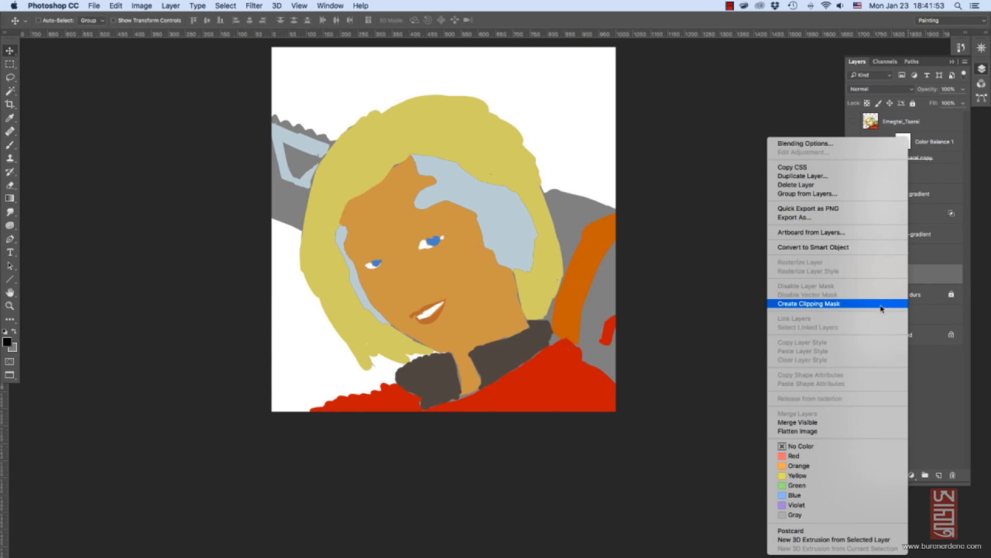
pyautogui.click(879, 304)
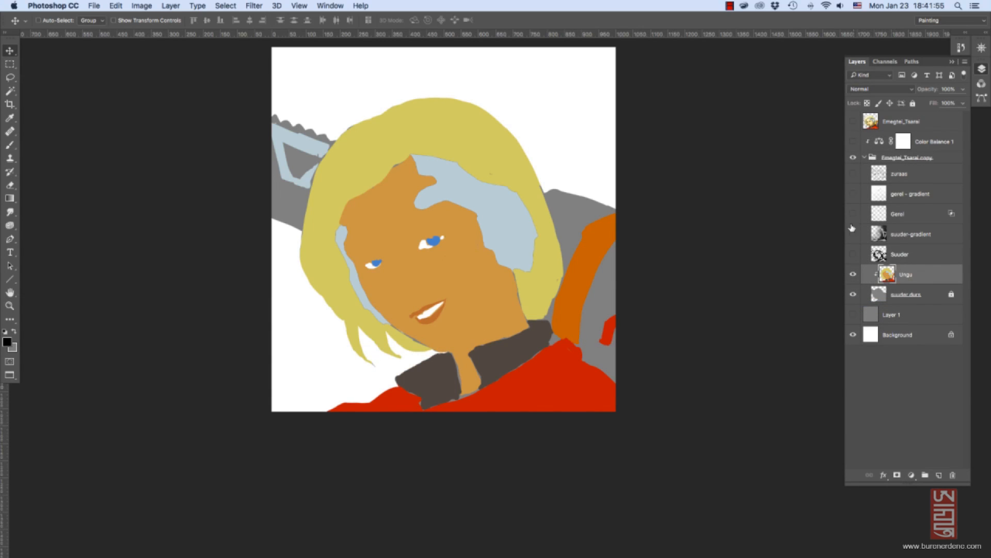
# Show the Suuder and suuder-gradient shadow layers and clip both to the suuder durs silhouette.
pyautogui.click(854, 252)
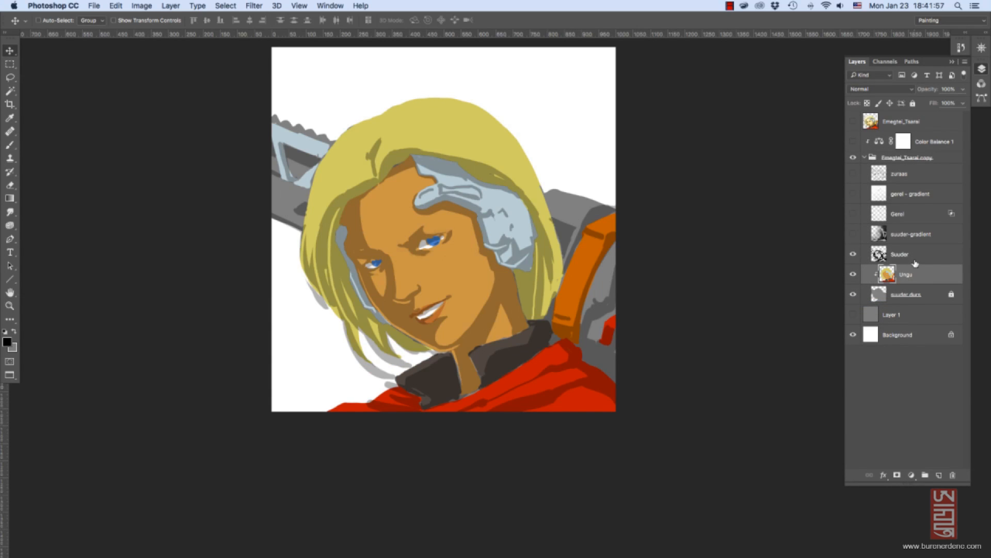
pyautogui.click(898, 256)
pyautogui.rightClick(897, 256)
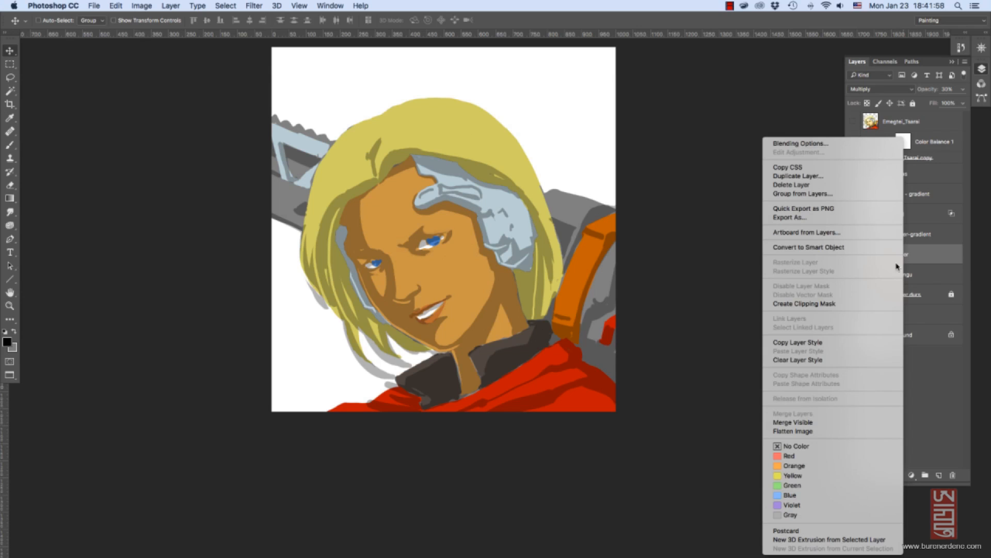
pyautogui.click(865, 304)
pyautogui.click(853, 235)
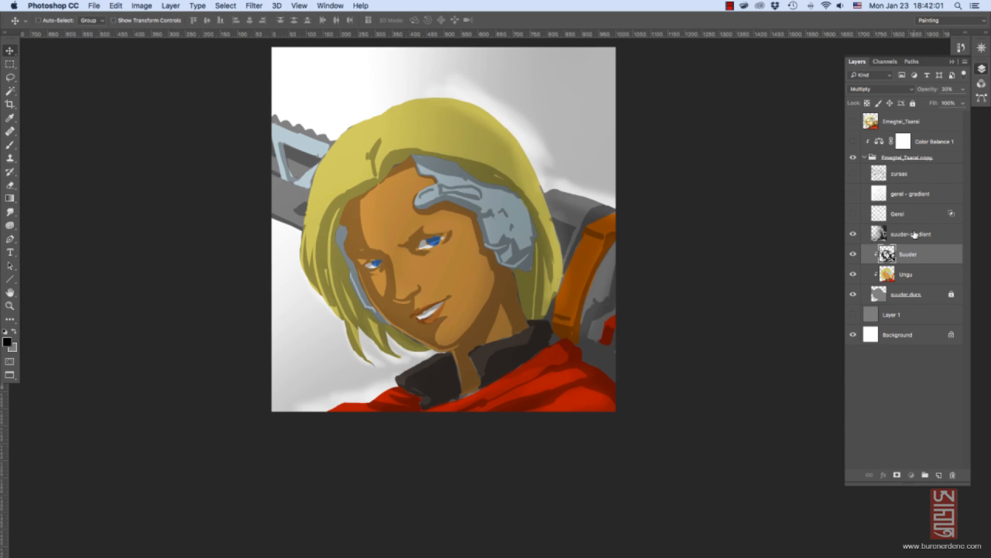
pyautogui.rightClick(915, 233)
pyautogui.click(865, 305)
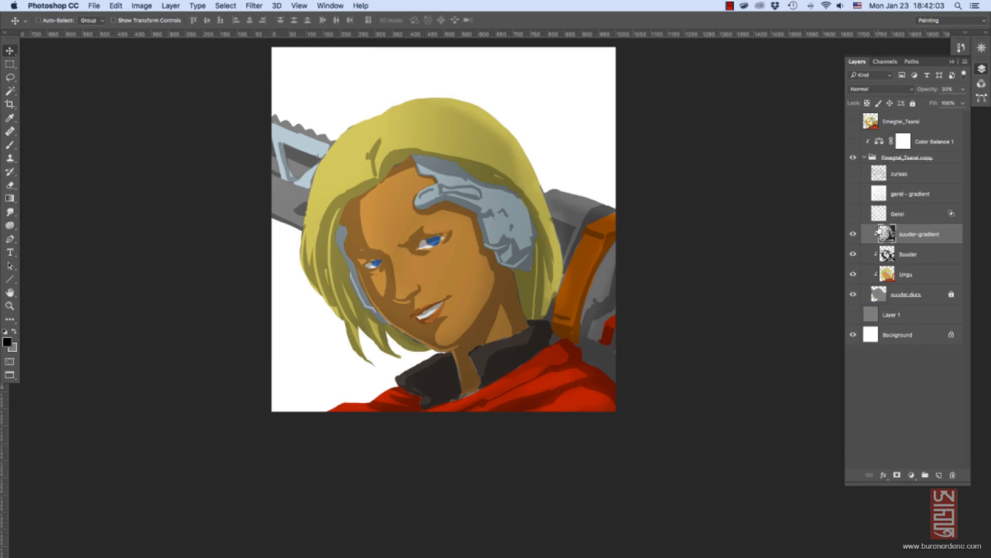
# Show the Gerel and gerel - gradient highlight layers and clip both to the suuder durs silhouette.
pyautogui.rightClick(911, 215)
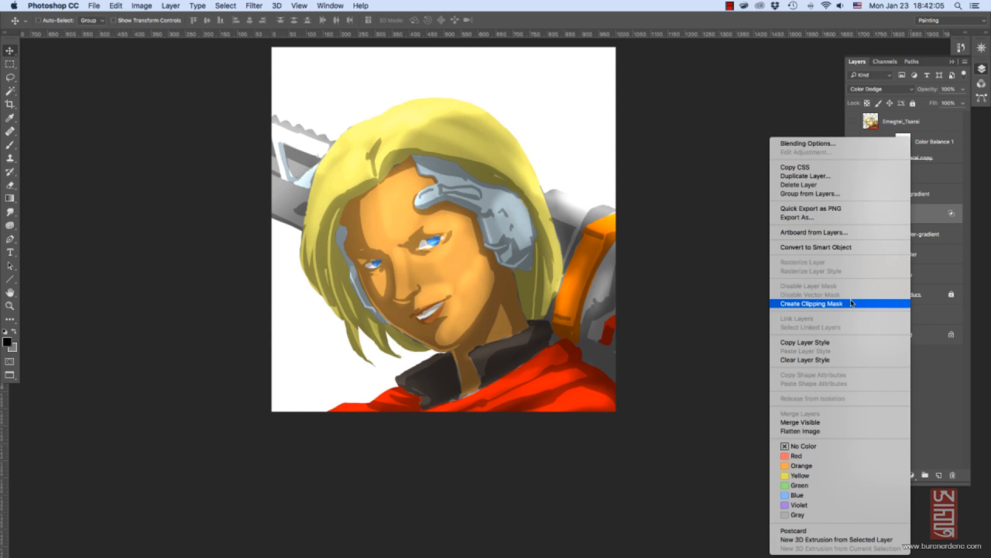
pyautogui.click(868, 304)
pyautogui.click(854, 194)
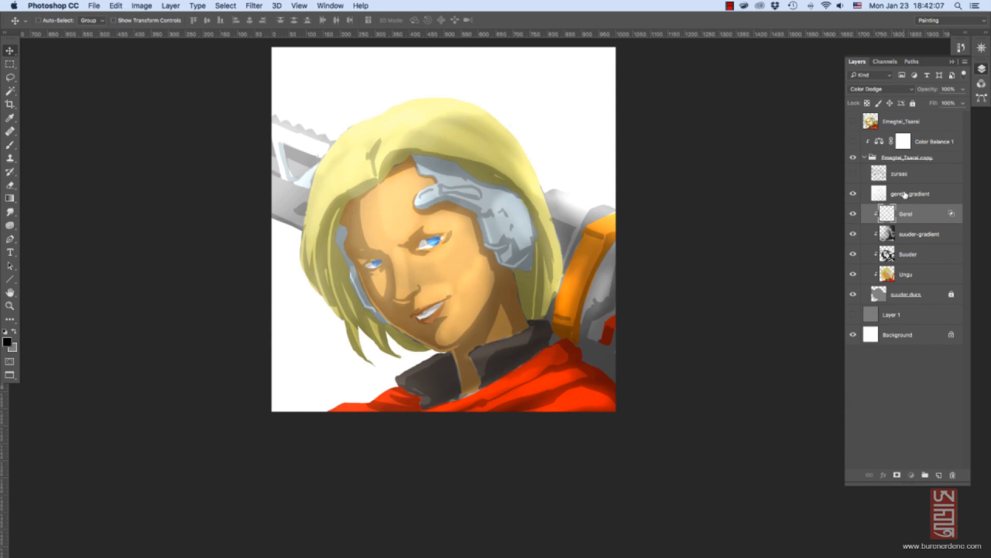
pyautogui.rightClick(911, 195)
pyautogui.click(845, 304)
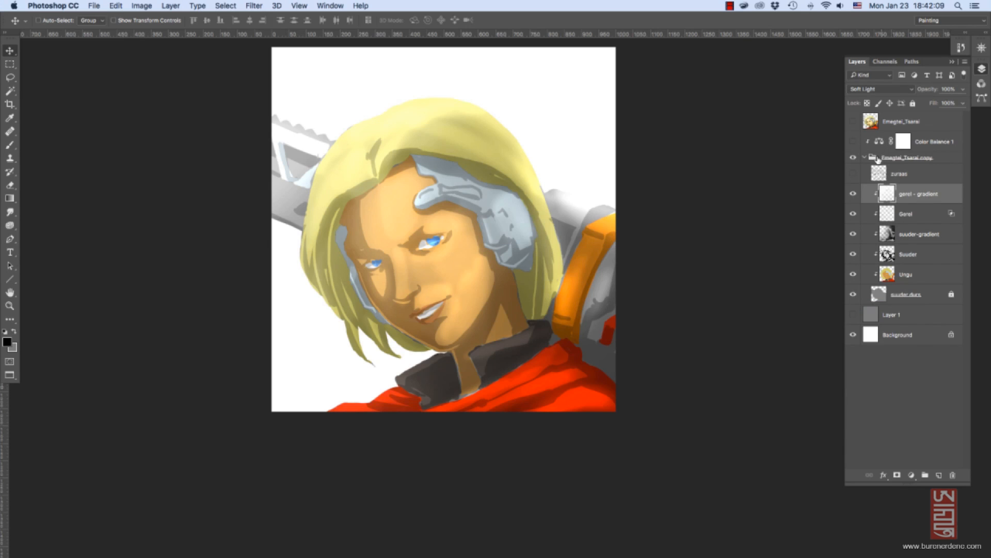
# Show the zuraas line art unclipped above the coloured layers, toggling it to compare the figure with and without lines.
pyautogui.click(853, 176)
pyautogui.rightClick(914, 174)
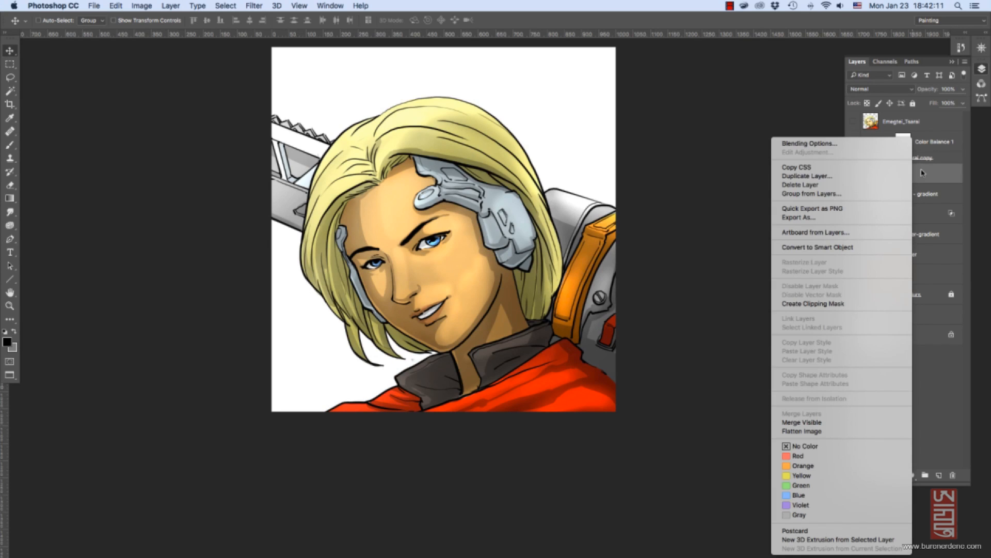
pyautogui.click(920, 173)
pyautogui.click(854, 174)
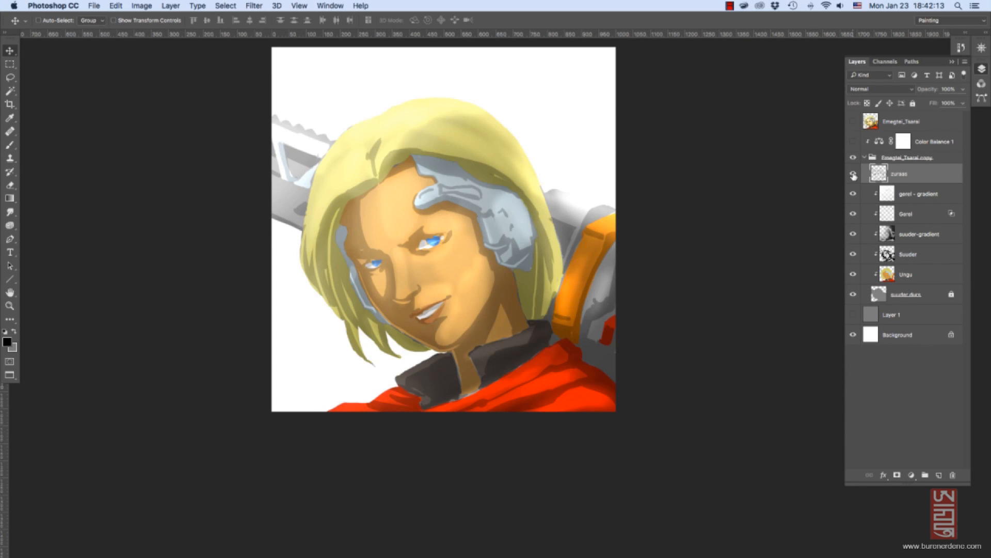
pyautogui.click(853, 174)
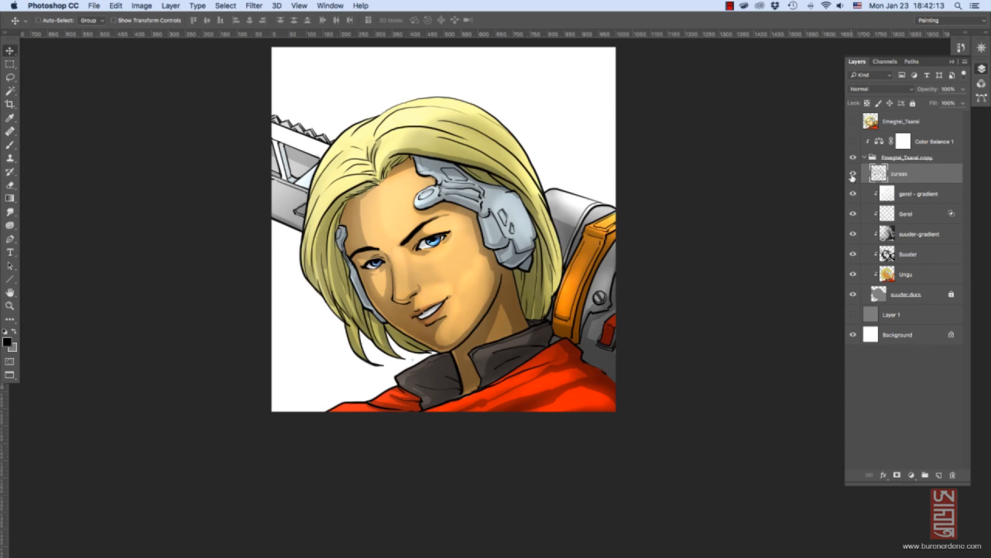
# Try clipping the zuraas line art to the suuder durs silhouette, and undo the clipping.
pyautogui.rightClick(911, 174)
pyautogui.click(829, 303)
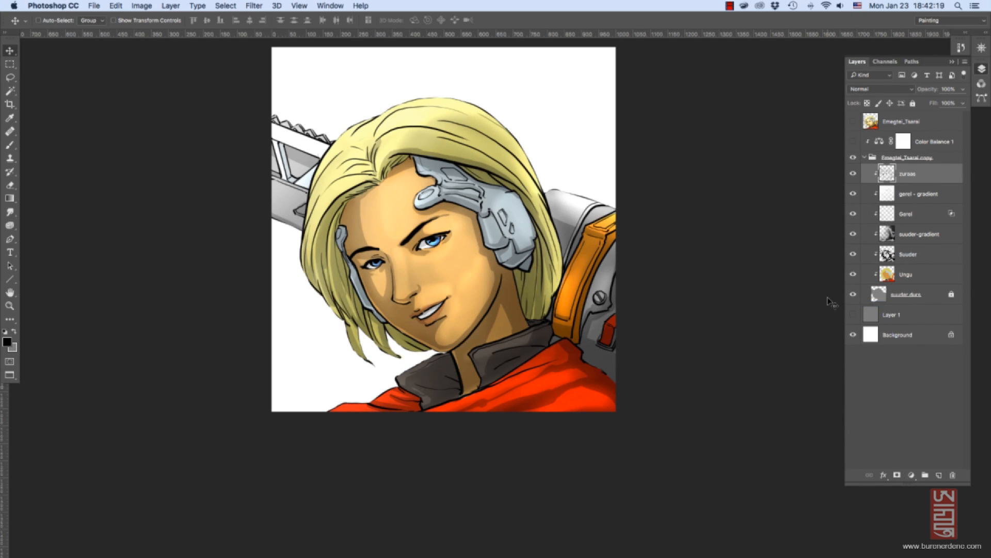
pyautogui.press('super+z')
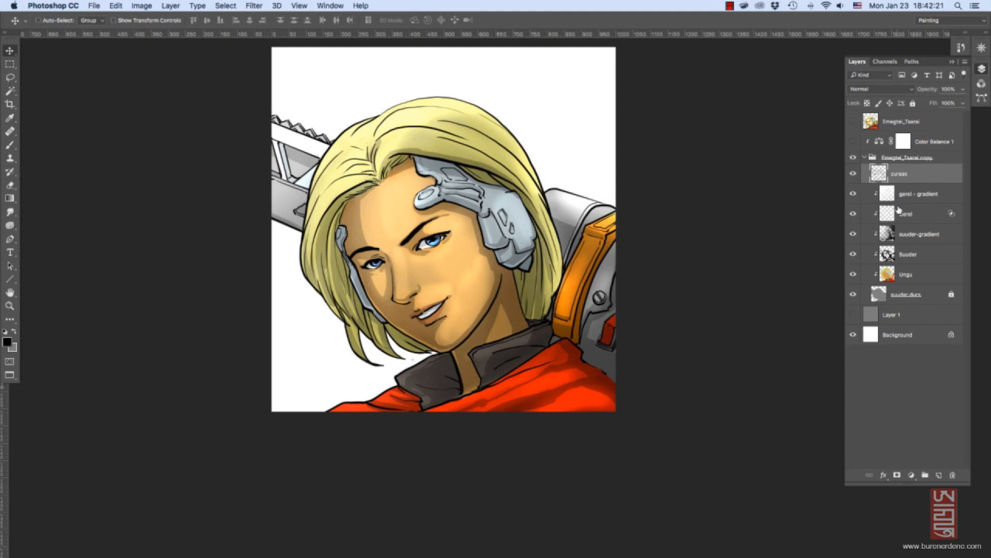
# Test the zuraas line art at 36% opacity and restore it to 100%.
pyautogui.click(963, 90)
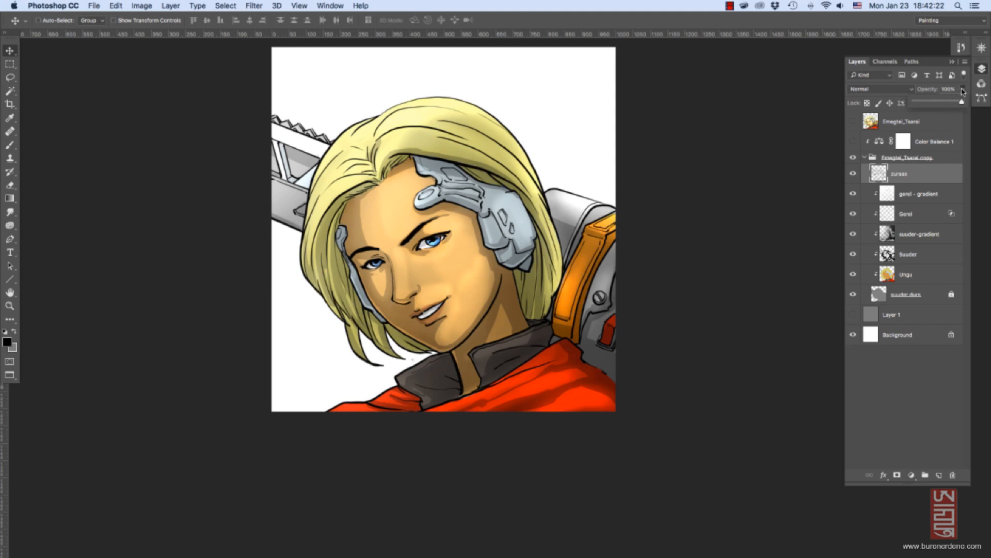
pyautogui.click(932, 104)
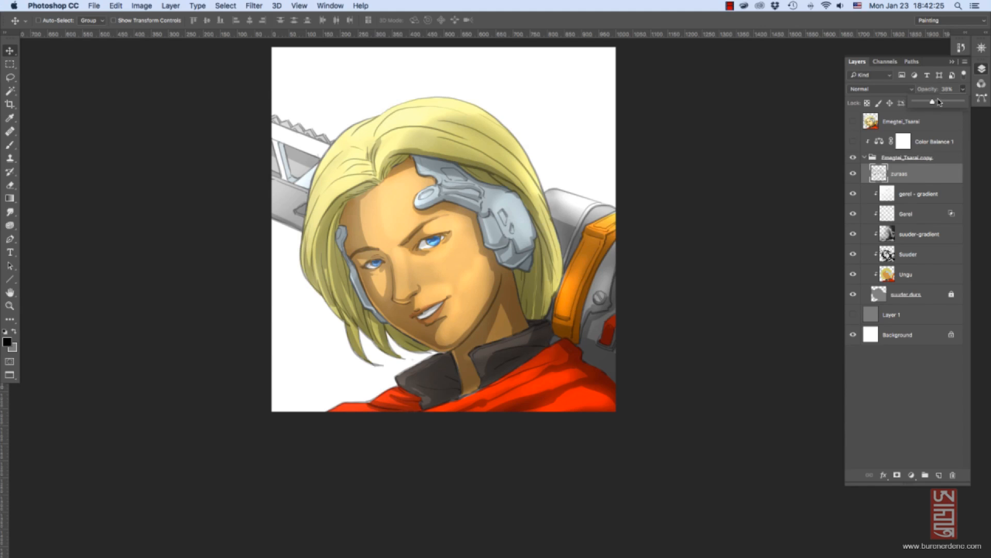
pyautogui.moveTo(938, 102); pyautogui.dragTo(967, 102)
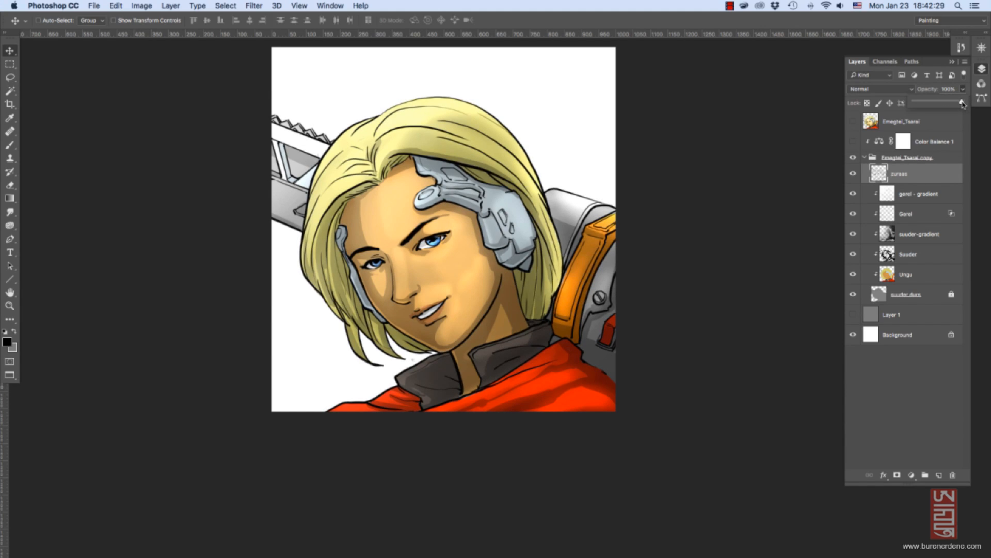
# Compare the portrait with and without the suuder-gradient, Suuder and Gerel layers, one layer at a time.
pyautogui.click(912, 233)
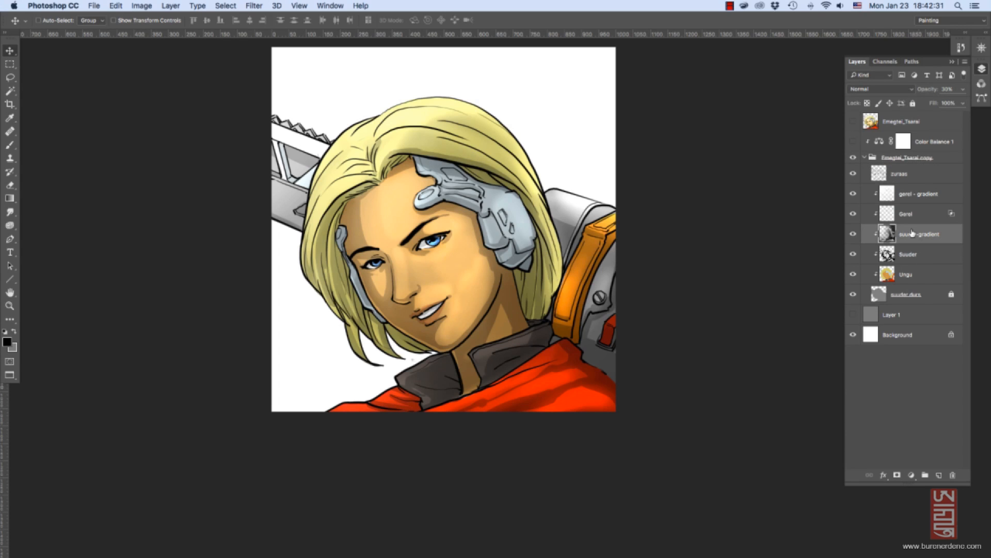
pyautogui.click(853, 233)
pyautogui.click(853, 234)
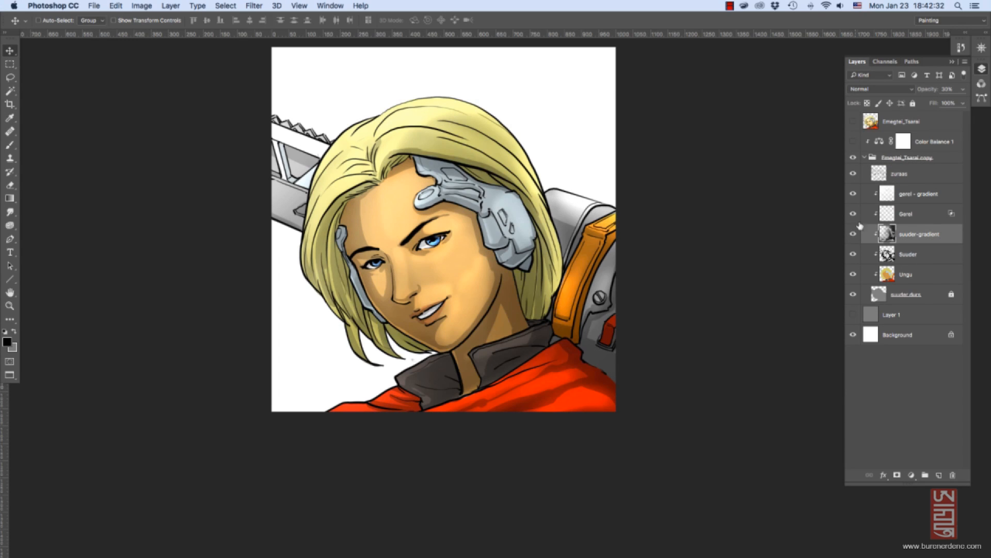
pyautogui.click(853, 254)
pyautogui.click(853, 255)
pyautogui.click(854, 214)
pyautogui.click(853, 214)
# Show the clipped Color Balance 1 adjustment and the Emegtei_Tsarai overlay, and collapse the Emegtei_Tsarai copy group.
pyautogui.click(854, 141)
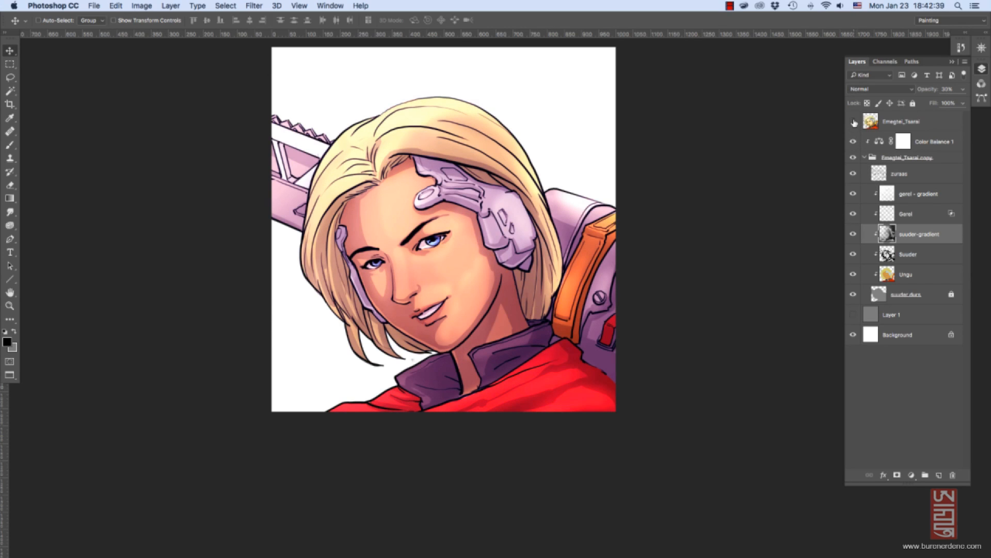
pyautogui.click(853, 121)
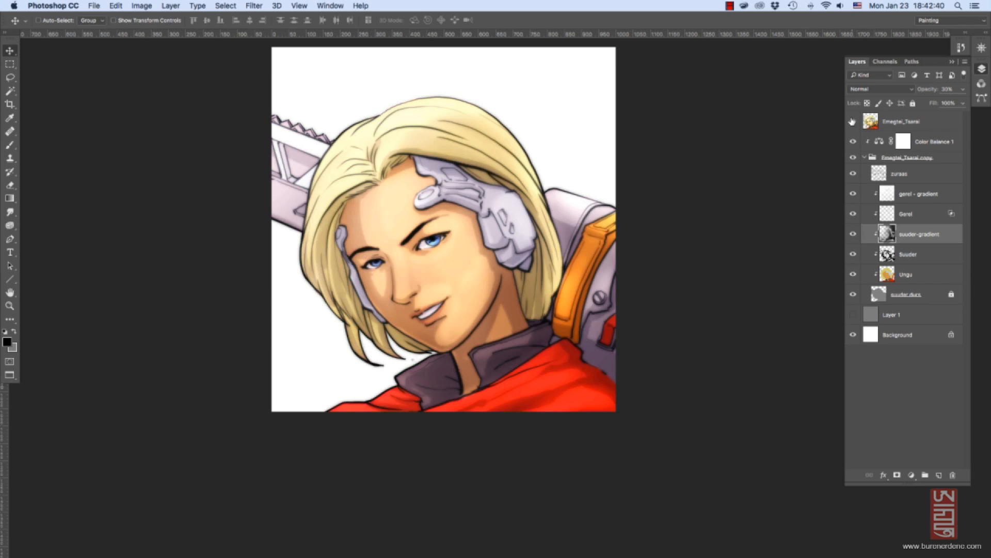
pyautogui.click(865, 157)
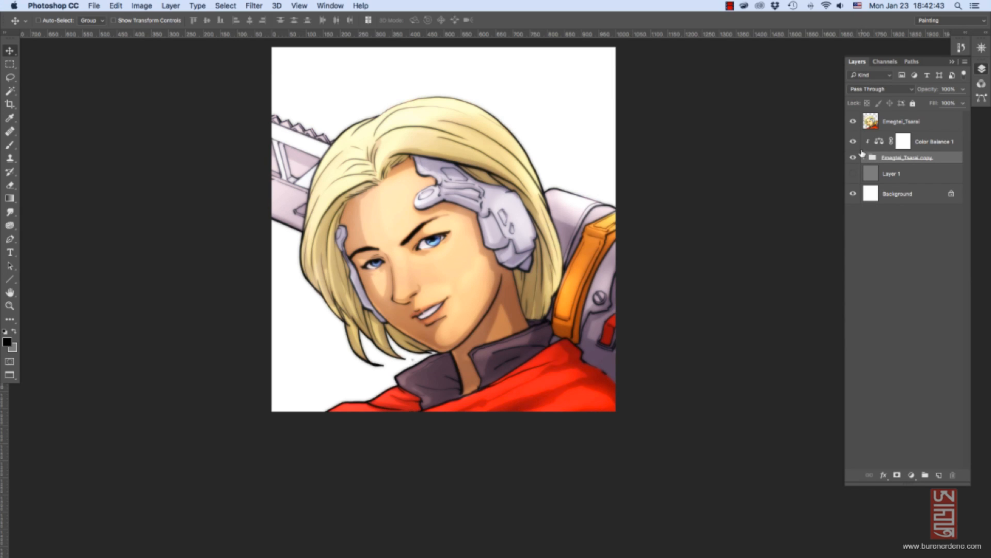
pyautogui.press('z')
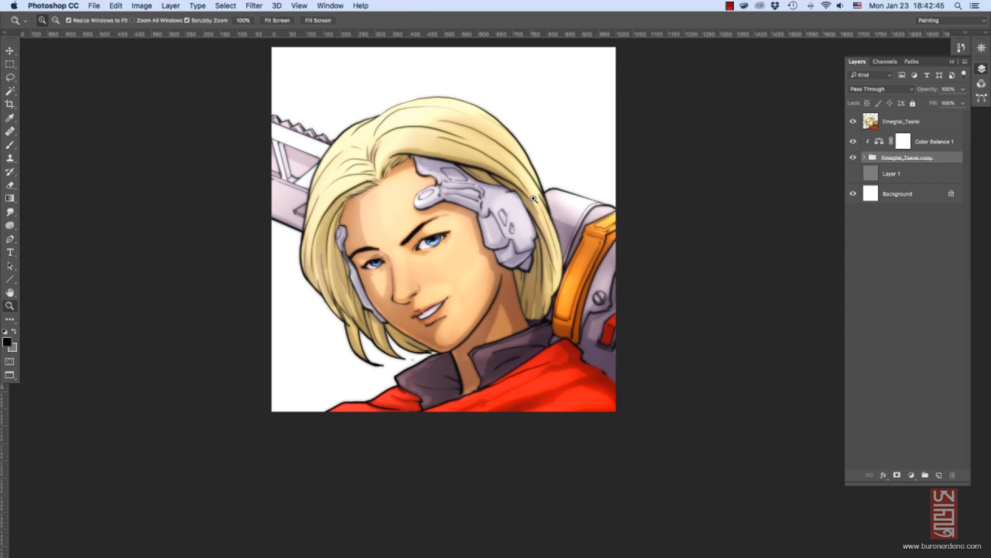
pyautogui.click(533, 198)
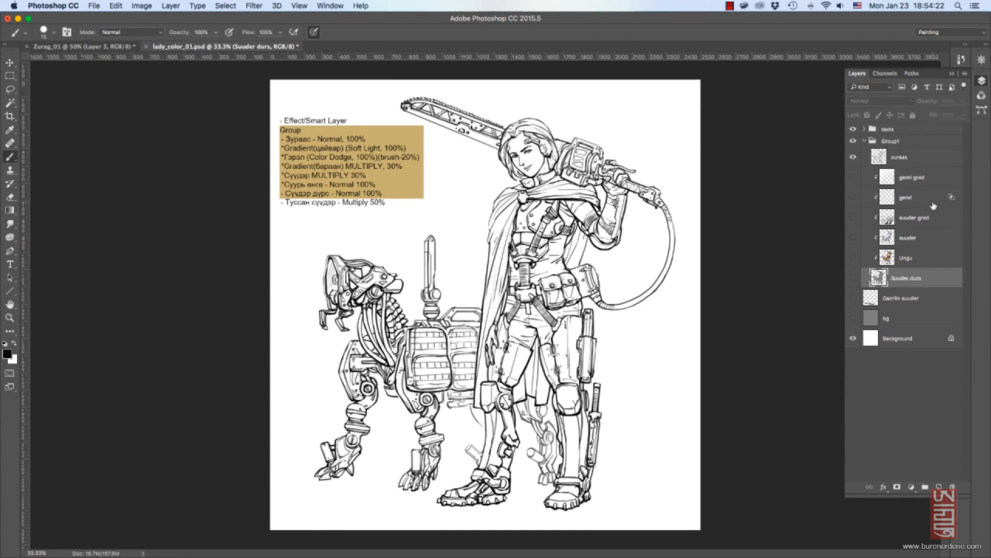
# In lady_color_01.psd, compare the drawing with and without the zuraas line art, and show the Suuder durs silhouette layer.
pyautogui.click(853, 158)
pyautogui.click(853, 158)
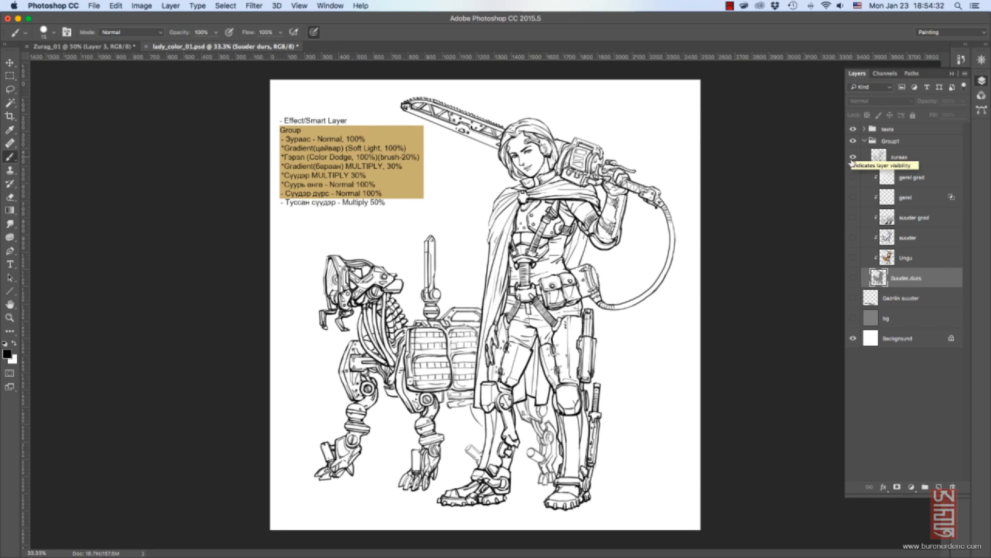
pyautogui.click(854, 279)
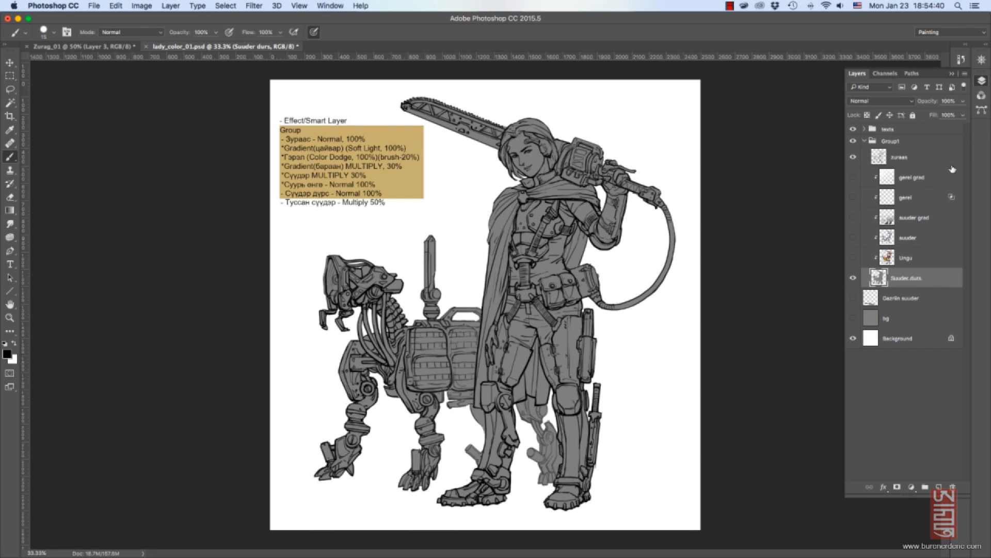
# Show the clipped Ungu base colour layer, toggling it to compare the figures with the plain grey silhouette.
pyautogui.click(854, 257)
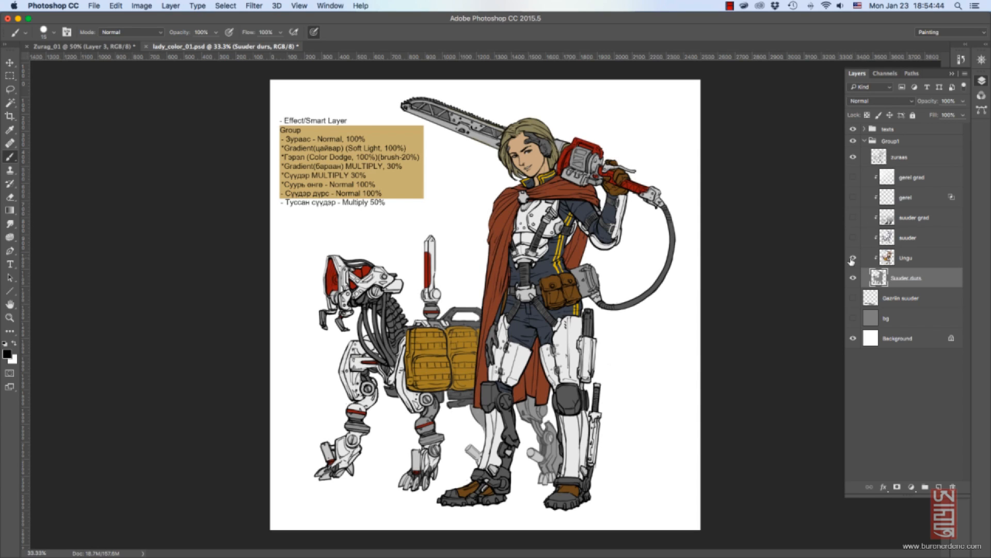
pyautogui.click(853, 260)
pyautogui.click(853, 260)
pyautogui.click(853, 259)
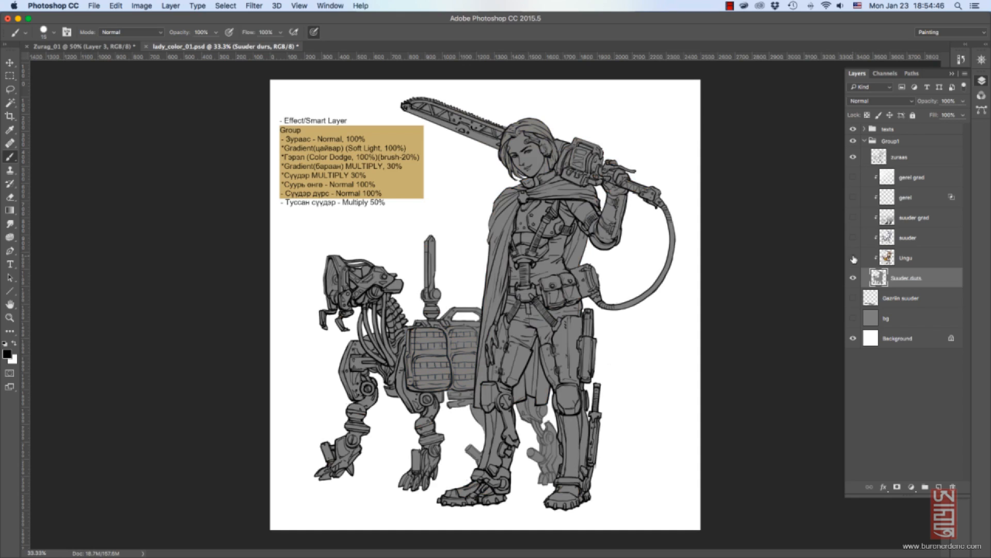
pyautogui.click(853, 258)
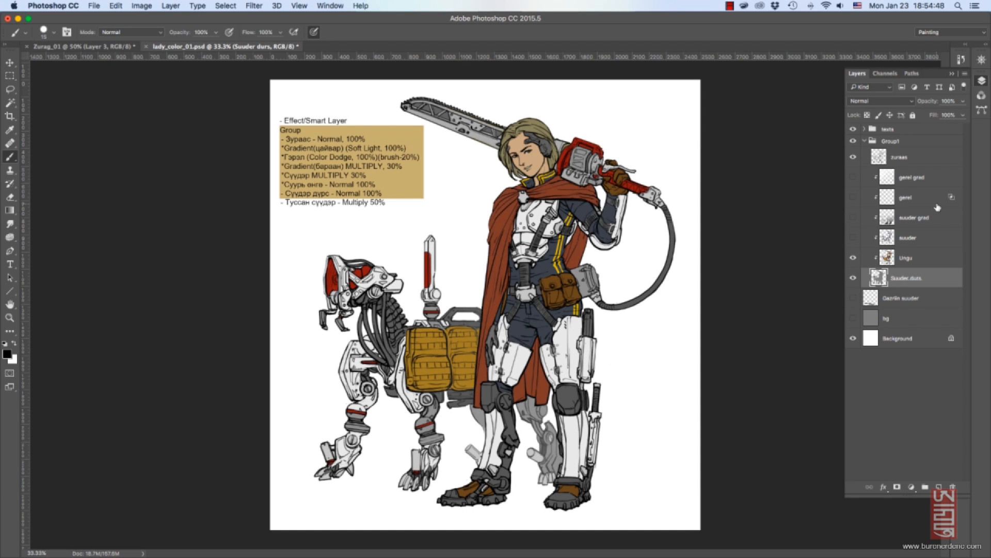
# Show the clipped suuder shadow layer, test it at 100% opacity and set its opacity to 33%.
pyautogui.click(853, 239)
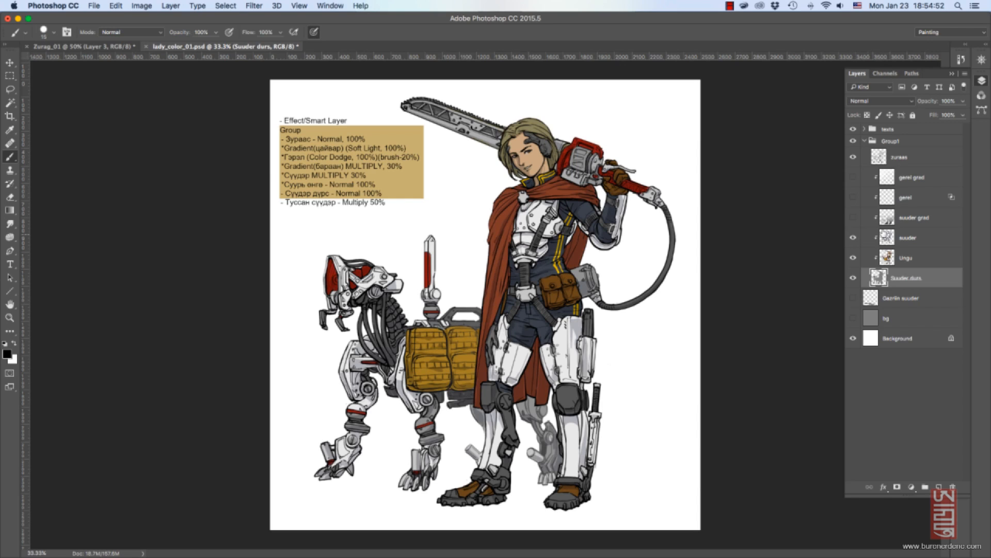
pyautogui.click(962, 101)
pyautogui.moveTo(957, 116); pyautogui.dragTo(969, 116)
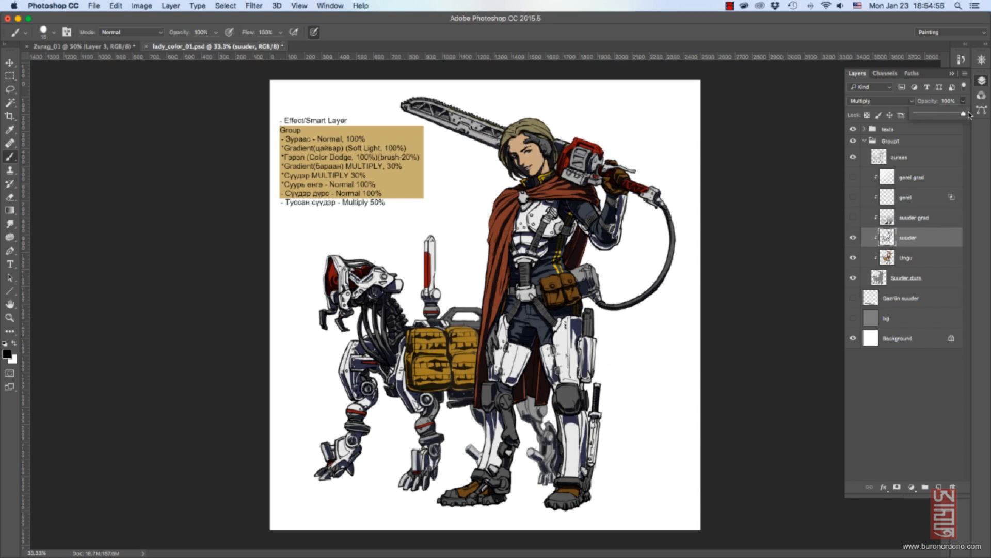
pyautogui.click(927, 115)
pyautogui.moveTo(931, 117); pyautogui.dragTo(930, 118)
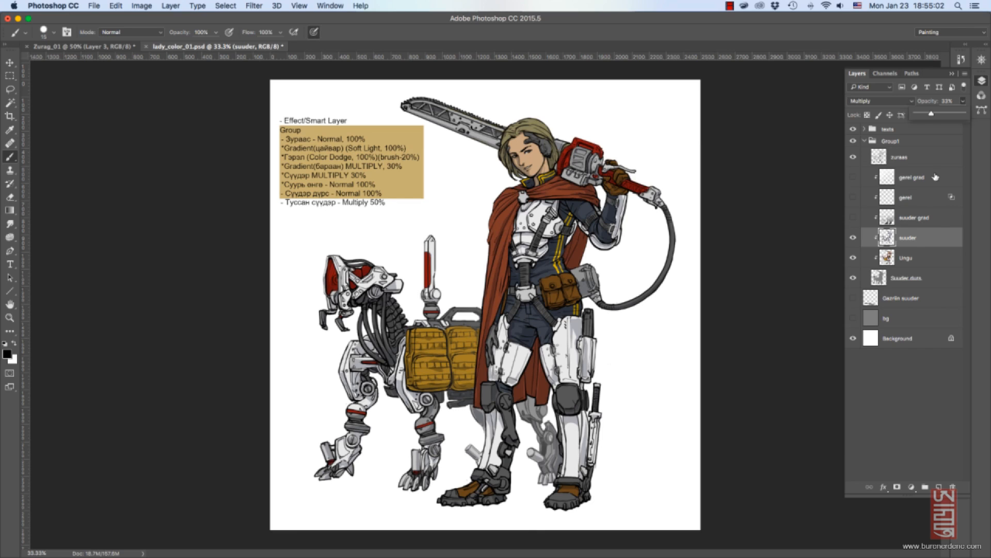
# Compare the coloured figures with and without the suuder shadow layer.
pyautogui.click(854, 238)
pyautogui.click(853, 239)
pyautogui.click(853, 240)
pyautogui.click(853, 239)
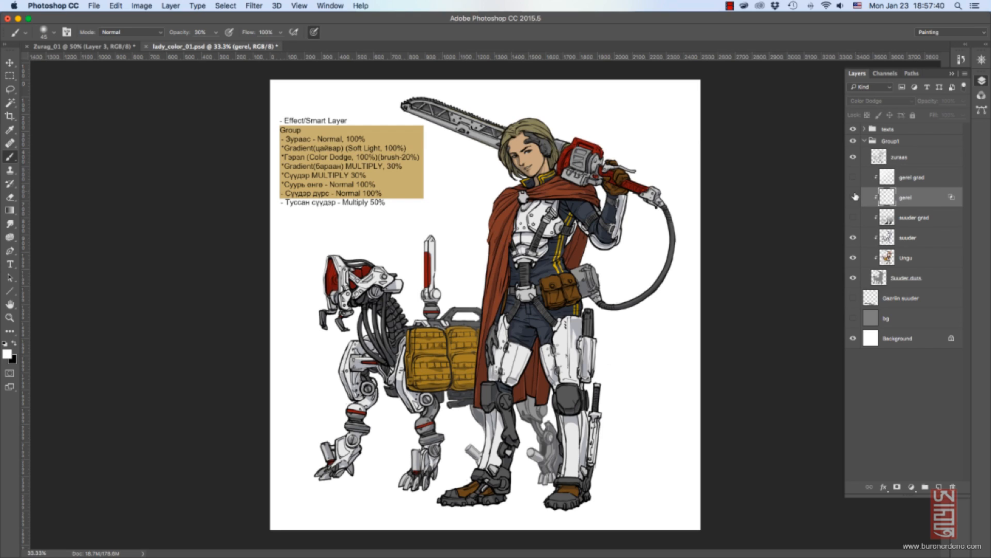
# Show the clipped gerel Color Dodge highlight layer, toggling it to compare the figures with and without highlights.
pyautogui.click(853, 198)
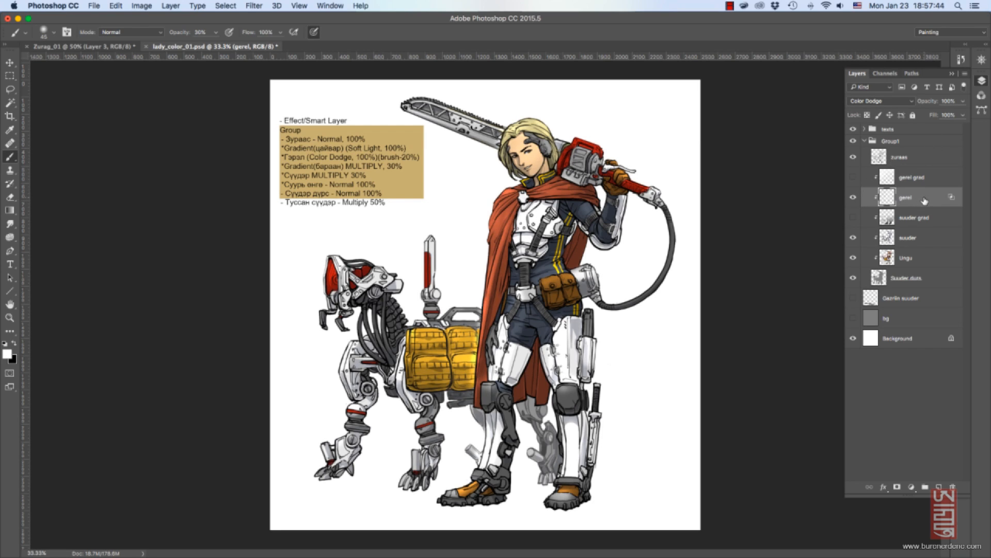
pyautogui.click(853, 198)
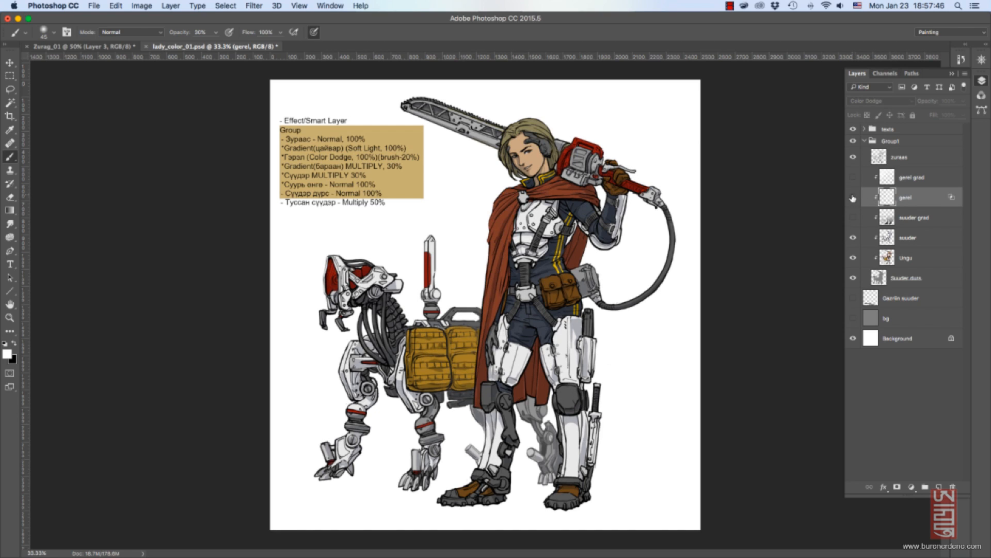
pyautogui.click(853, 198)
pyautogui.click(853, 198)
pyautogui.click(853, 198)
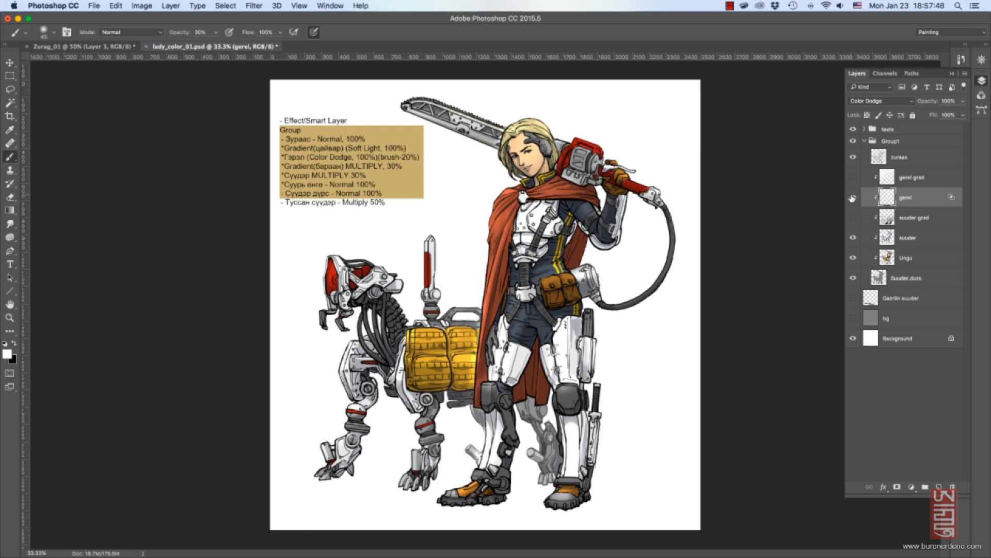
pyautogui.click(853, 198)
pyautogui.click(853, 197)
# Show the clipped suuder grad layer, toggling it to compare the figures with and without the dark gradient.
pyautogui.click(853, 218)
pyautogui.click(901, 217)
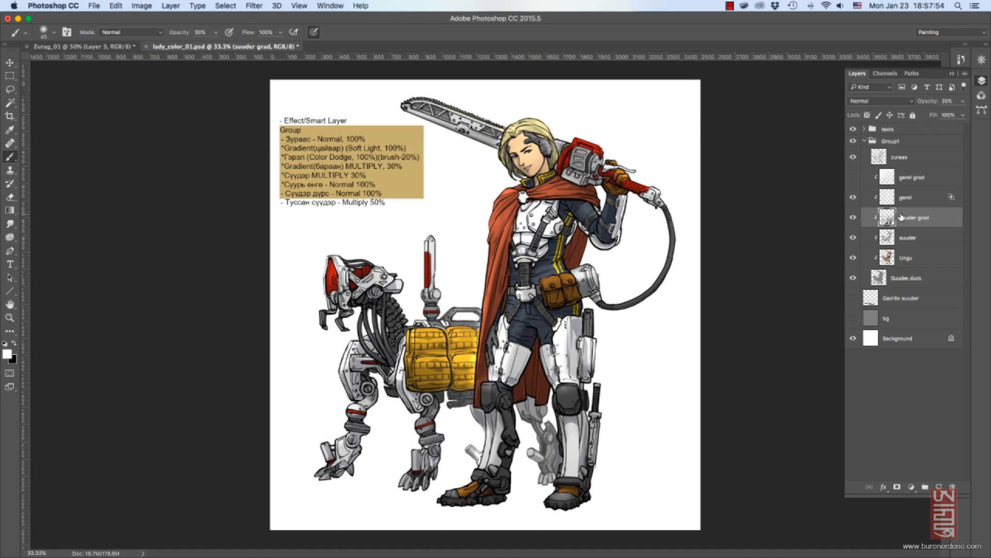
pyautogui.click(852, 218)
pyautogui.click(853, 218)
pyautogui.click(853, 217)
pyautogui.click(853, 218)
pyautogui.click(853, 218)
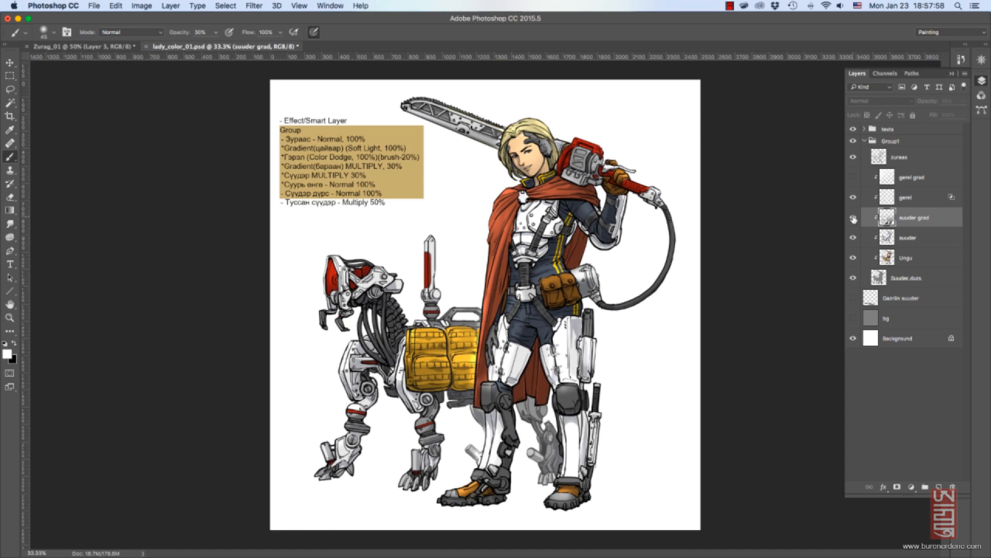
pyautogui.click(853, 218)
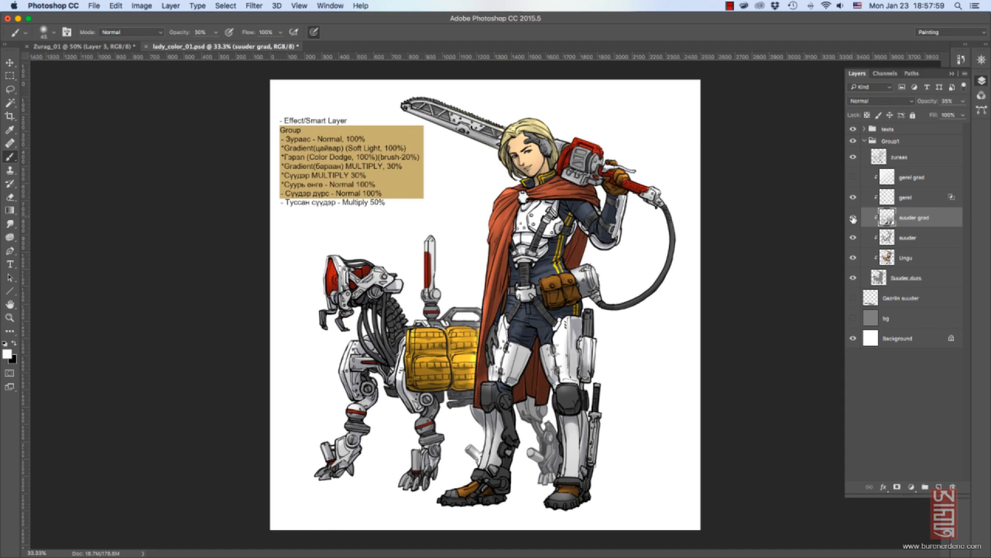
# Show the clipped gerel grad Soft Light layer, toggling it to compare its effect, and collapse Group1.
pyautogui.click(922, 178)
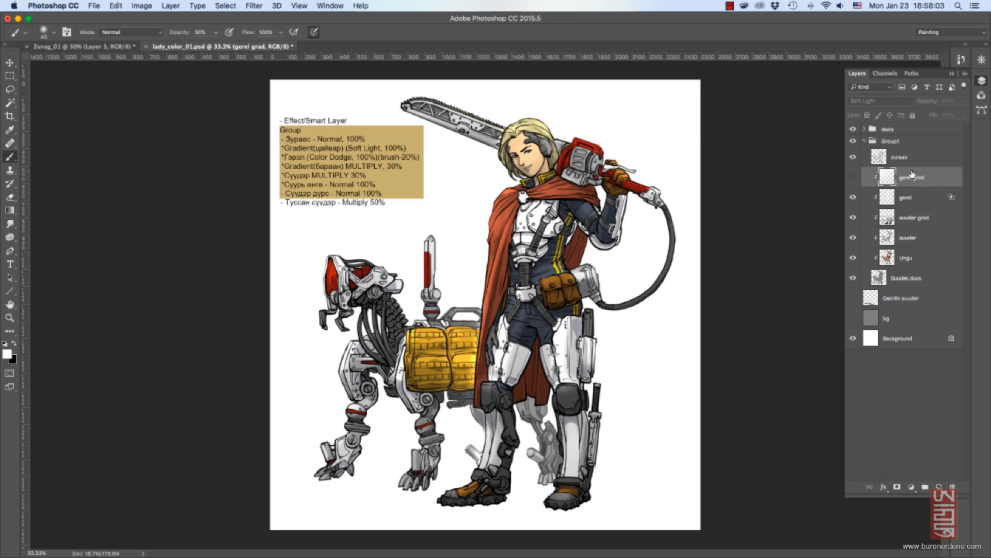
pyautogui.click(852, 178)
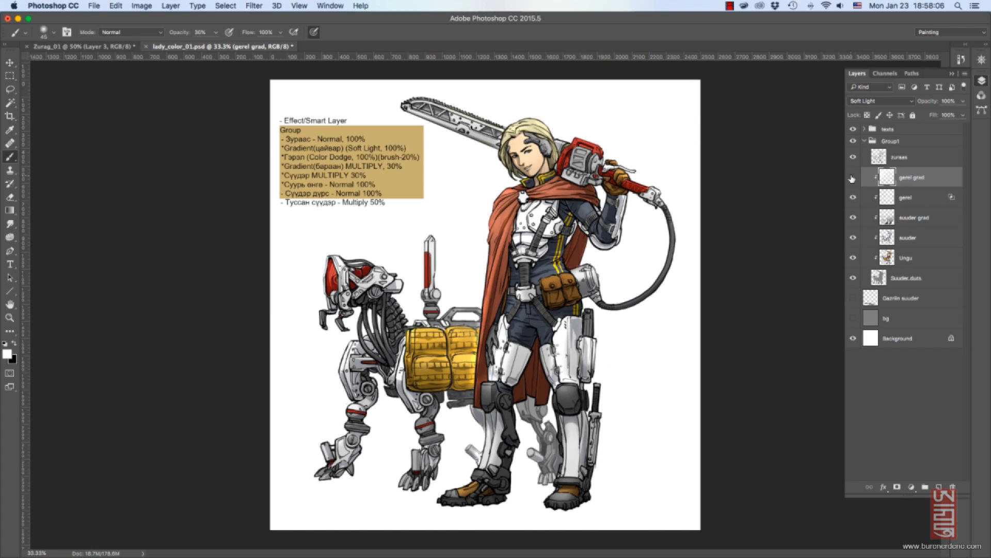
pyautogui.click(852, 178)
pyautogui.click(853, 178)
pyautogui.click(865, 141)
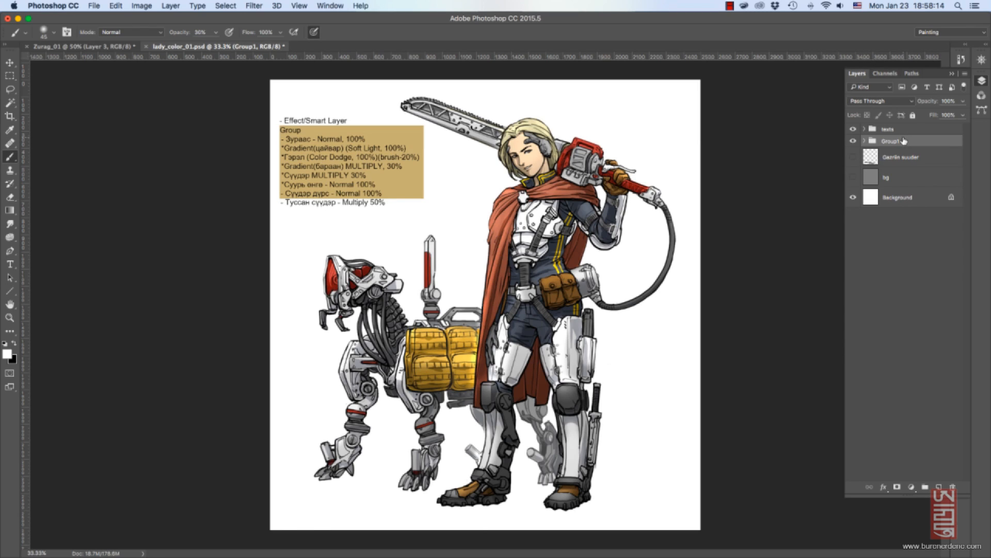
# Show the Gazriin suuder ground shadow layer, toggling it to compare the figures with and without the cast shadow.
pyautogui.click(860, 158)
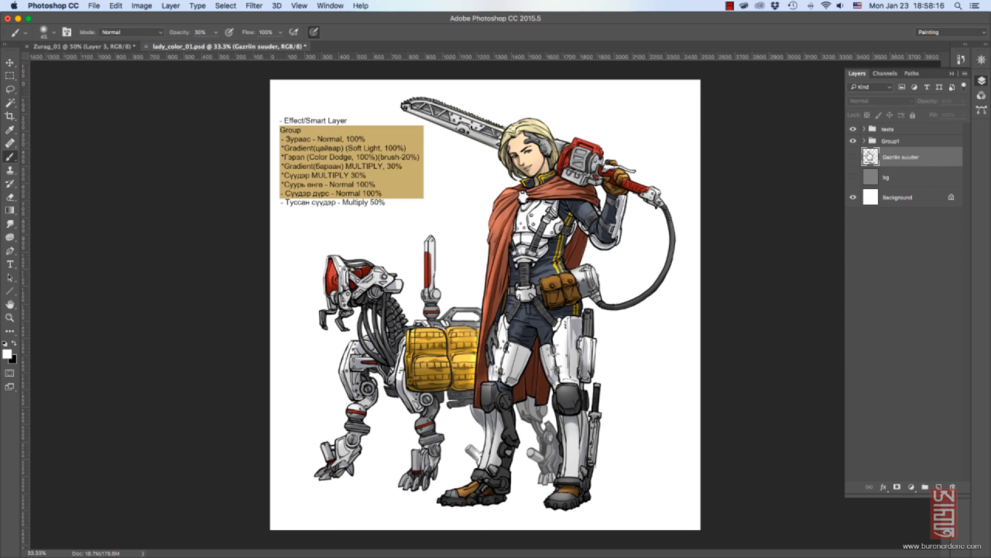
pyautogui.click(854, 157)
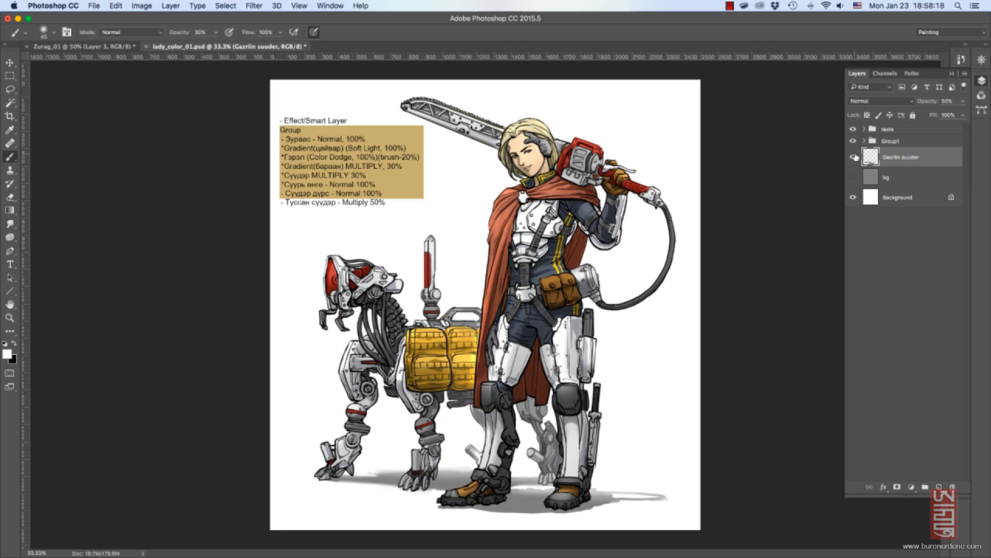
pyautogui.click(854, 158)
pyautogui.click(853, 158)
# Show the grey bg layer behind the figures and view the artwork at reduced size.
pyautogui.click(854, 177)
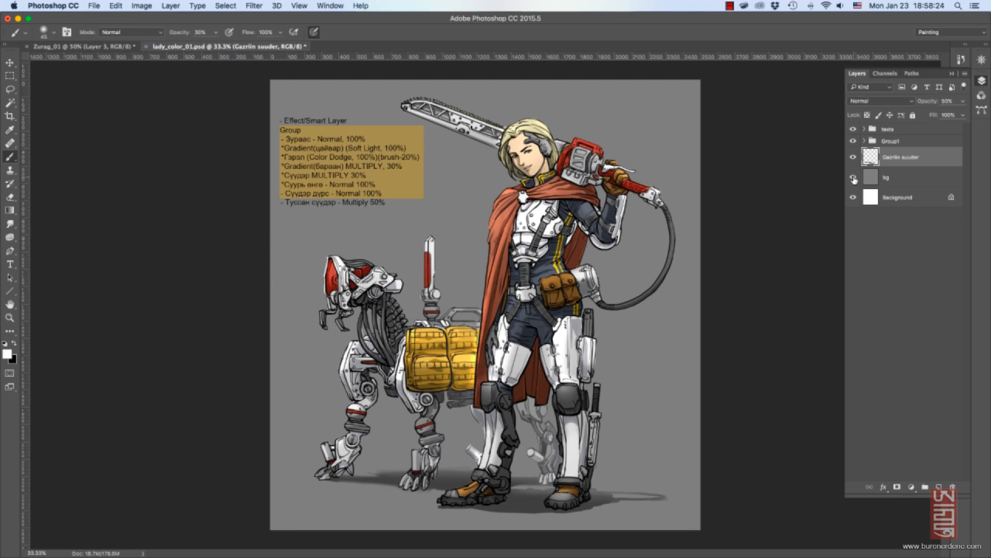
pyautogui.click(896, 179)
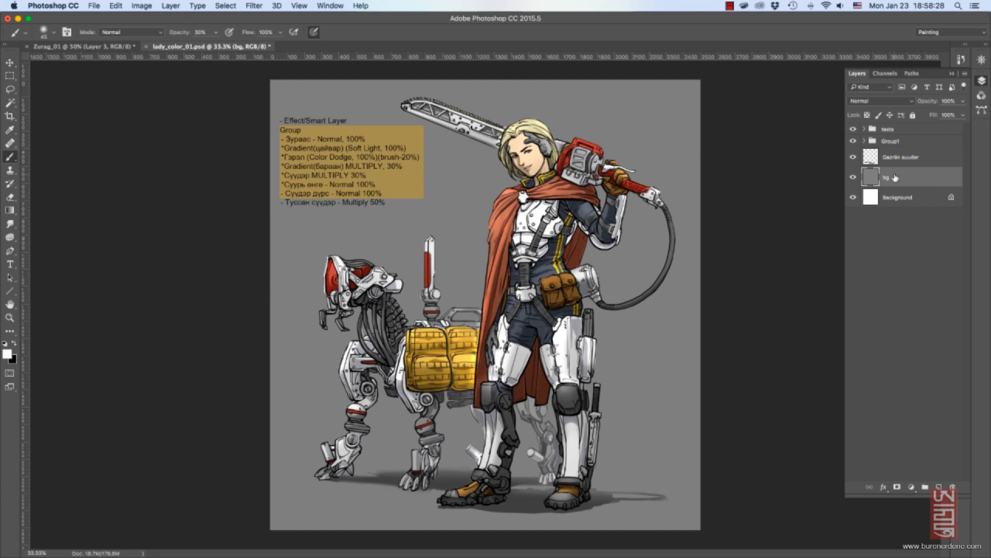
pyautogui.press('z')
pyautogui.keyDown('alt'); pyautogui.click(642, 222); pyautogui.keyUp('alt')
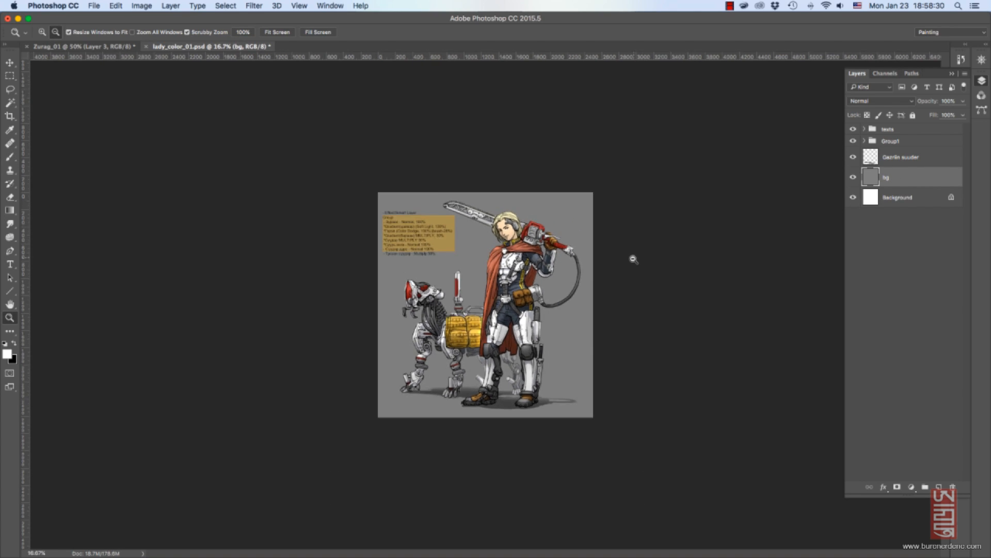
pyautogui.keyDown('alt'); pyautogui.click(631, 265); pyautogui.keyUp('alt')
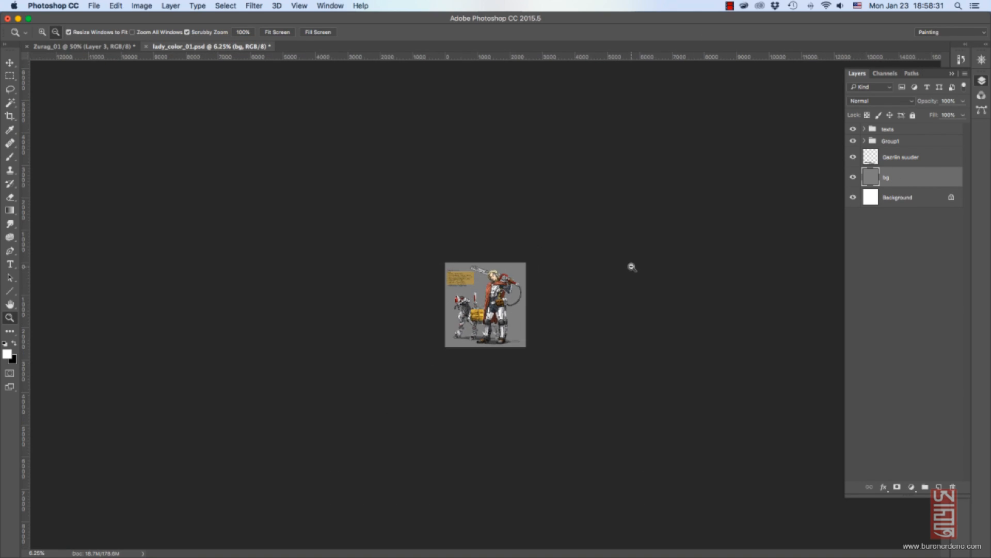
pyautogui.click(511, 306)
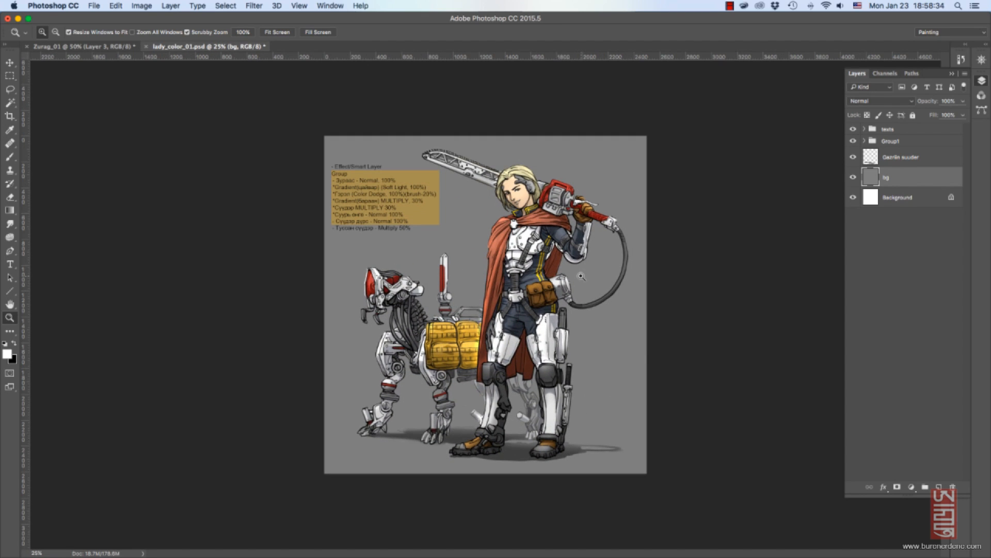
# Compare the artwork on grey and white backgrounds, leave the bg layer hidden, and select Group1.
pyautogui.click(853, 178)
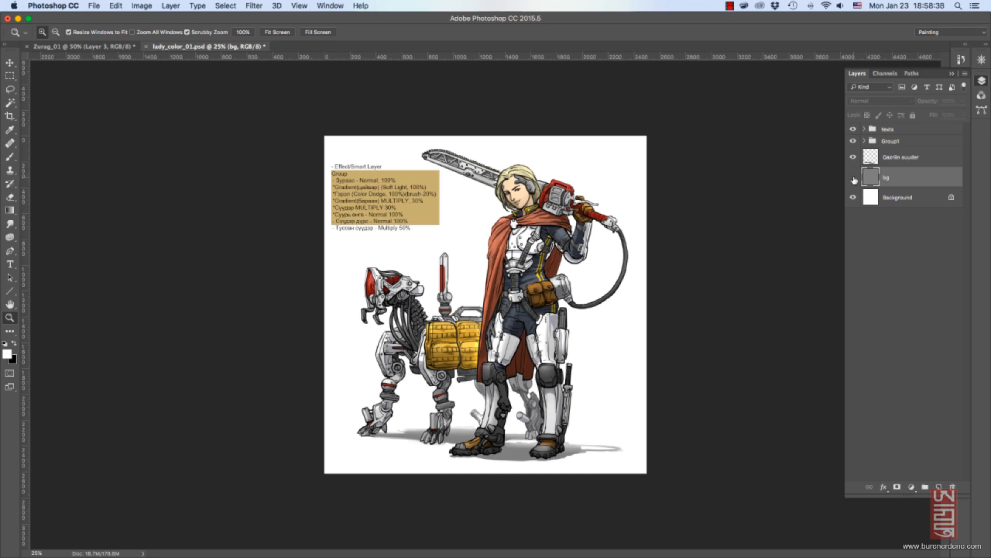
pyautogui.click(853, 178)
pyautogui.click(853, 177)
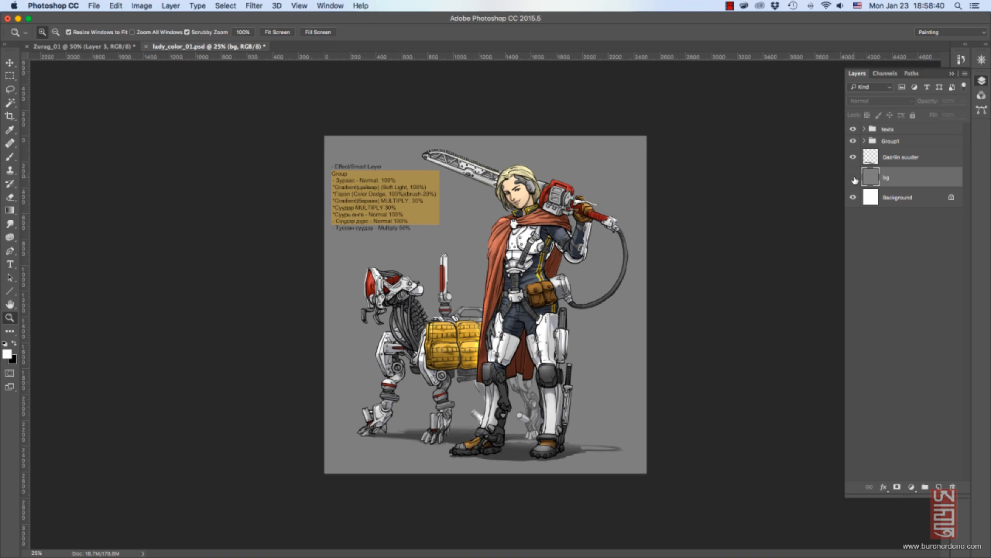
pyautogui.click(906, 144)
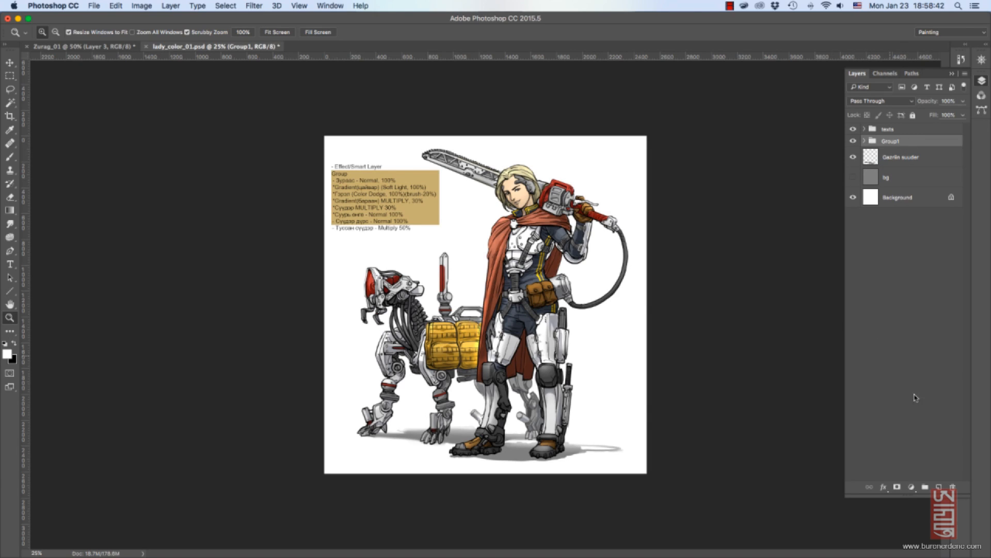
# Add a Brightness/Contrast adjustment layer above Group1 with Use Legacy enabled, brightness 23 and increased contrast.
pyautogui.click(912, 487)
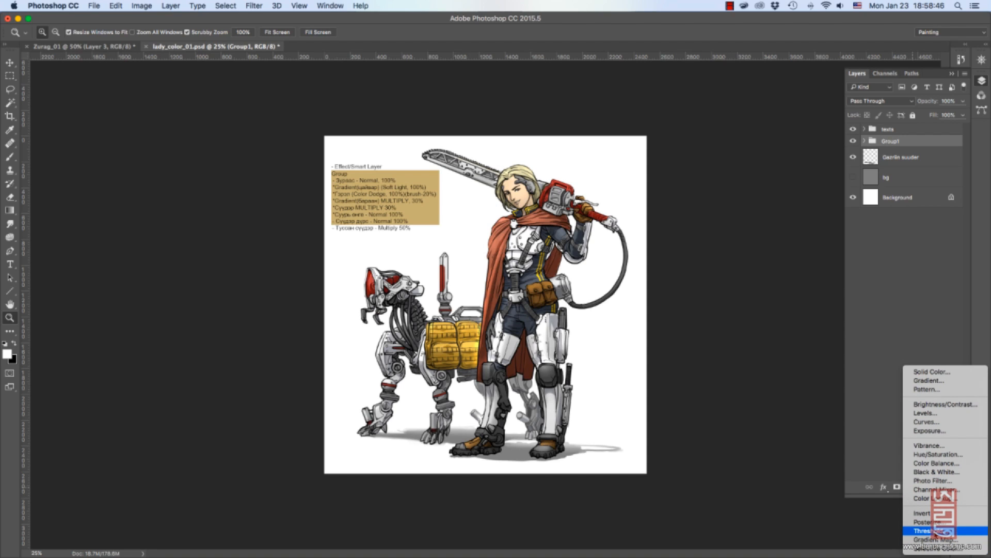
pyautogui.click(950, 404)
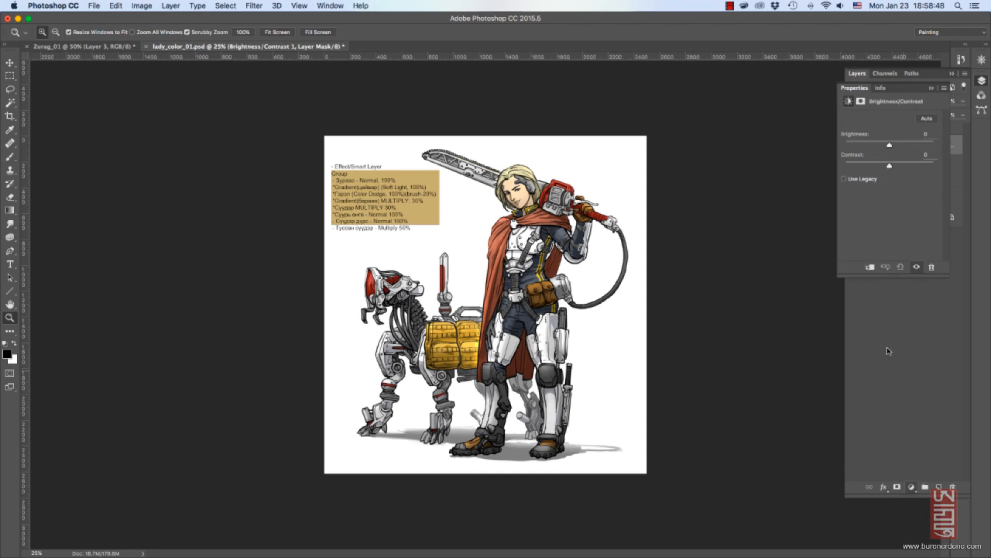
pyautogui.moveTo(891, 146); pyautogui.dragTo(904, 169)
pyautogui.click(873, 180)
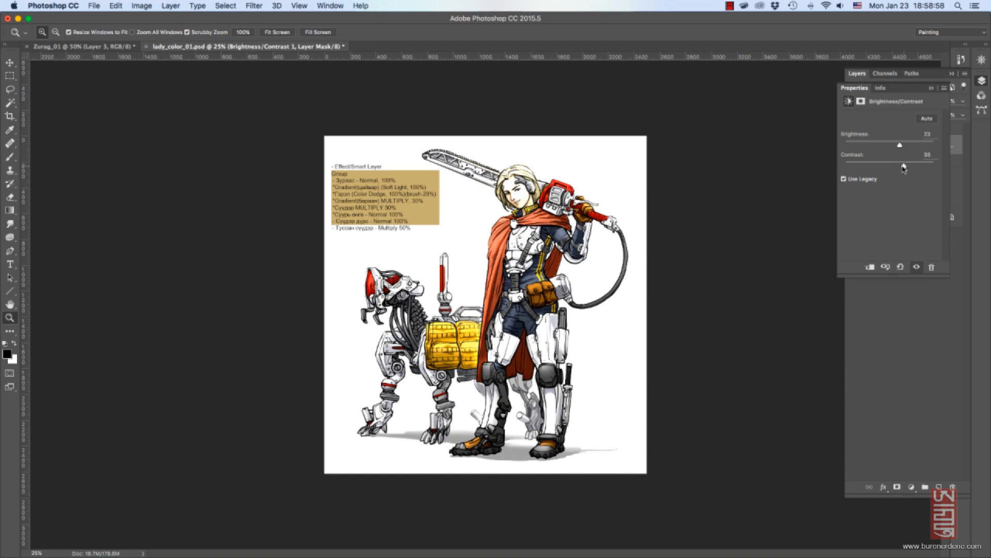
pyautogui.click(932, 88)
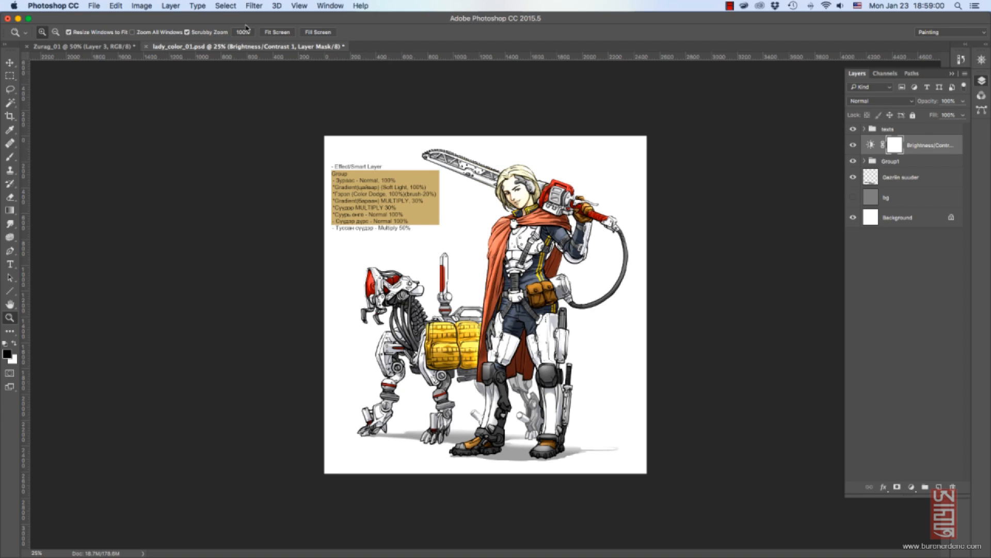
pyautogui.click(116, 6)
pyautogui.moveTo(142, 6)
pyautogui.moveTo(184, 18)
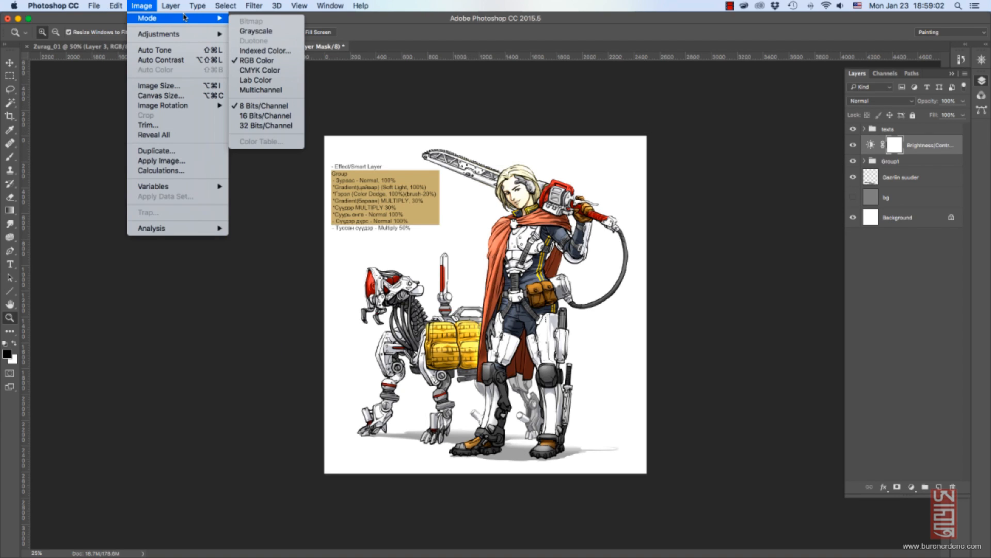
pyautogui.moveTo(191, 37)
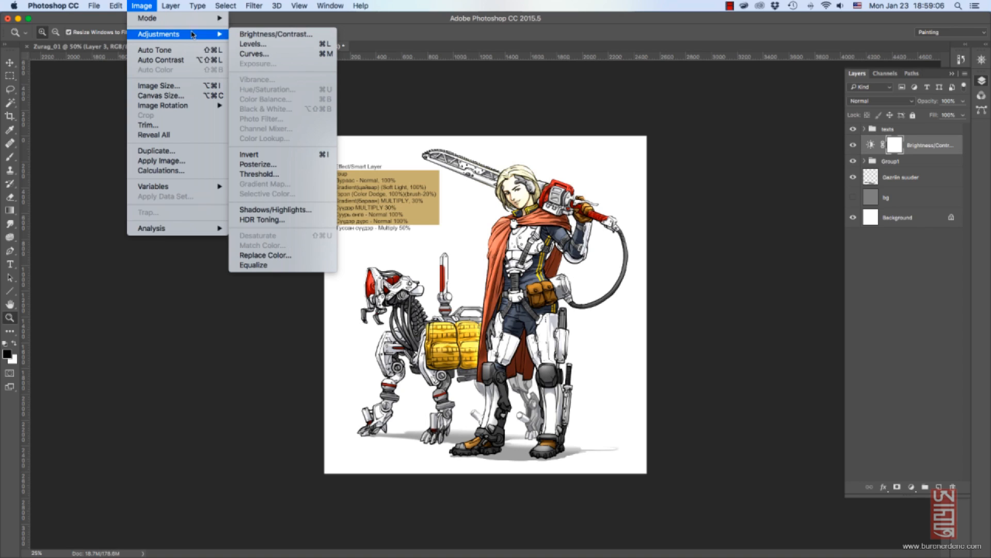
pyautogui.click(85, 126)
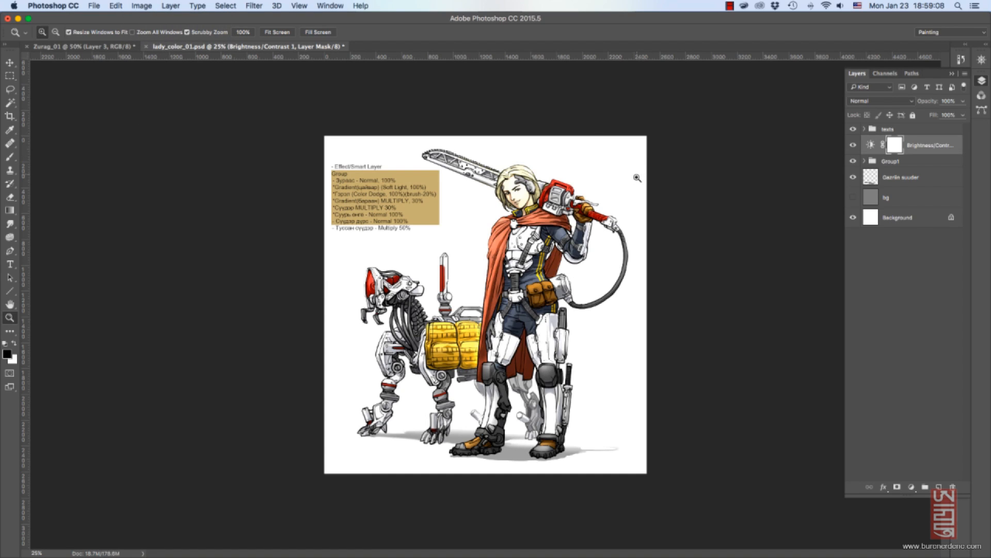
# Toggle the Brightness/Contrast adjustment layer to compare the artwork with and without it, leaving it visible.
pyautogui.click(853, 145)
pyautogui.click(853, 145)
pyautogui.click(853, 146)
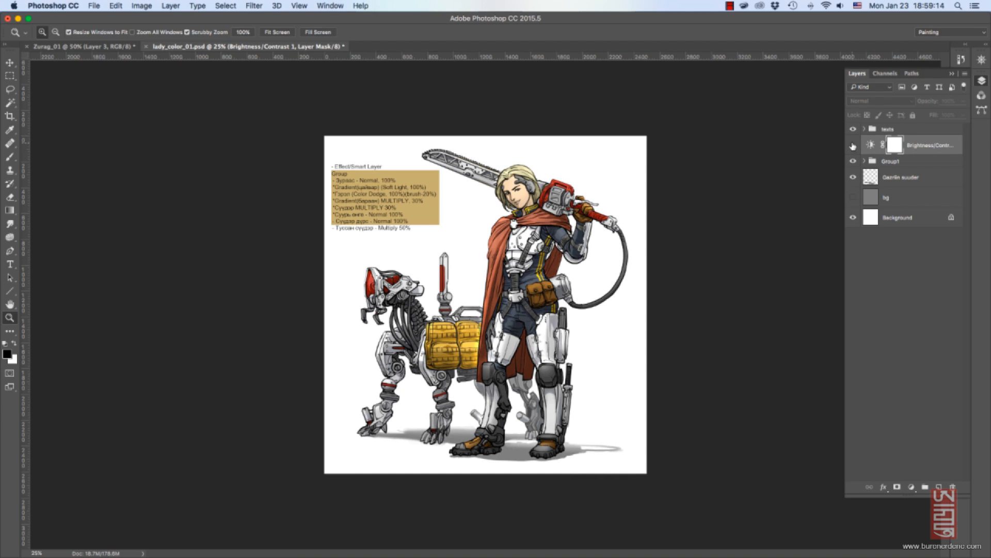
pyautogui.click(911, 487)
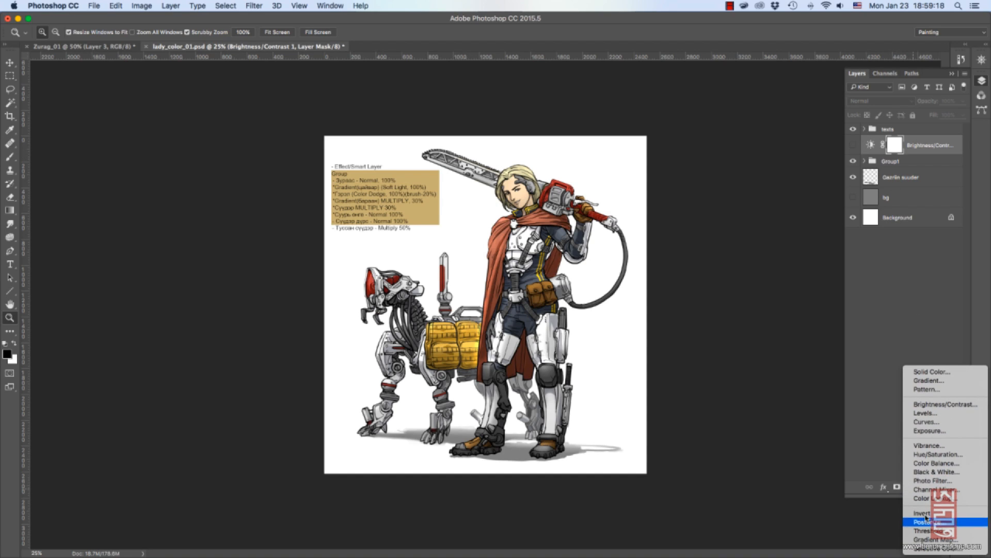
pyautogui.click(918, 323)
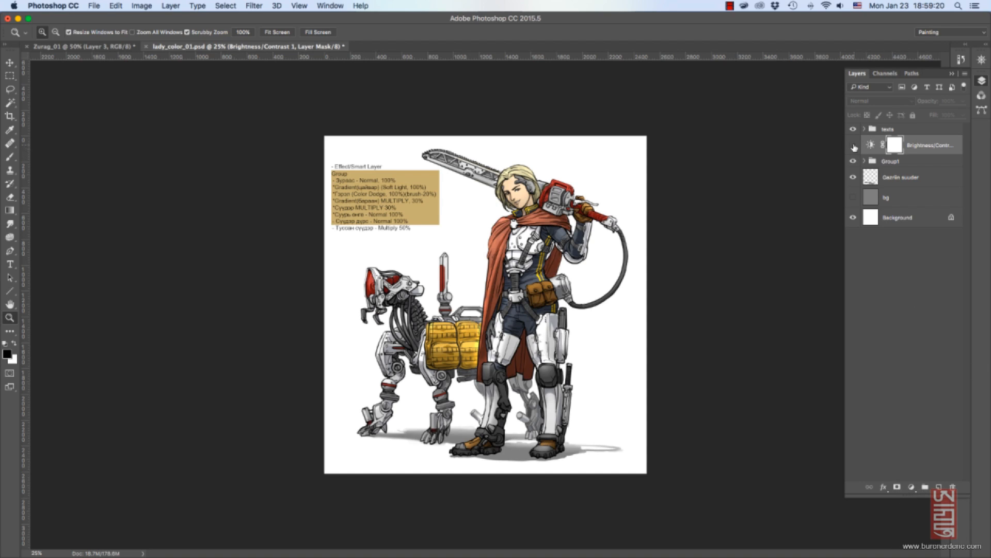
pyautogui.click(853, 145)
# Show the grey bg layer and clip the Brightness/Contrast adjustment to Group1, toggling the adjustment to compare its effect.
pyautogui.click(853, 197)
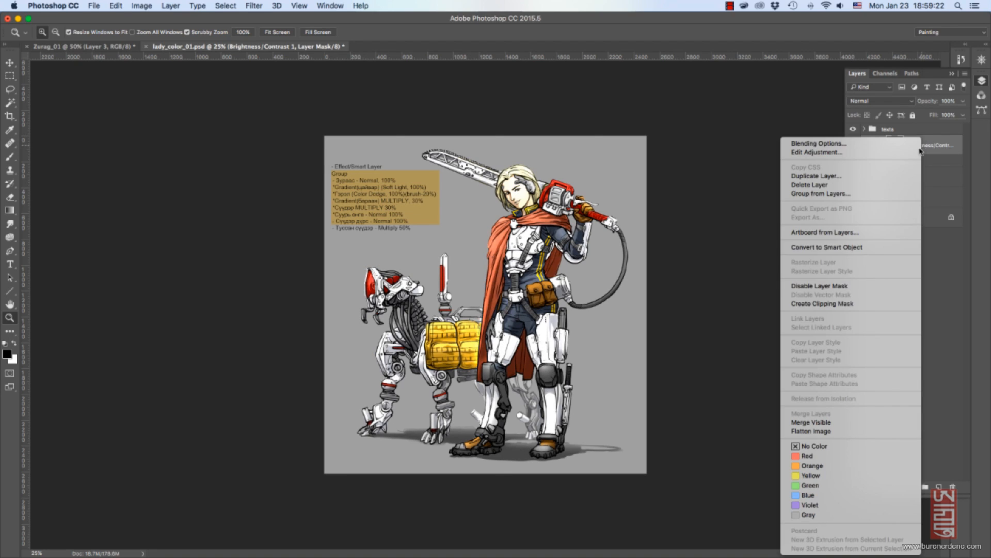
pyautogui.rightClick(924, 145)
pyautogui.click(843, 305)
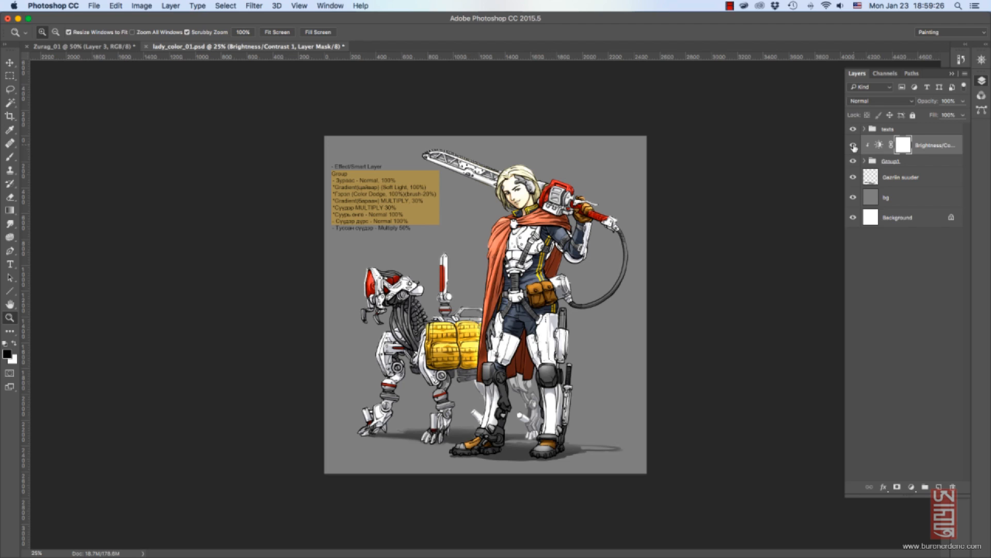
pyautogui.click(854, 146)
pyautogui.click(853, 145)
pyautogui.click(853, 145)
pyautogui.click(853, 146)
# Release the Brightness/Contrast adjustment's clipping mask, then delete its layer mask and the adjustment layer.
pyautogui.keyDown('alt'); pyautogui.click(870, 146); pyautogui.keyUp('alt')
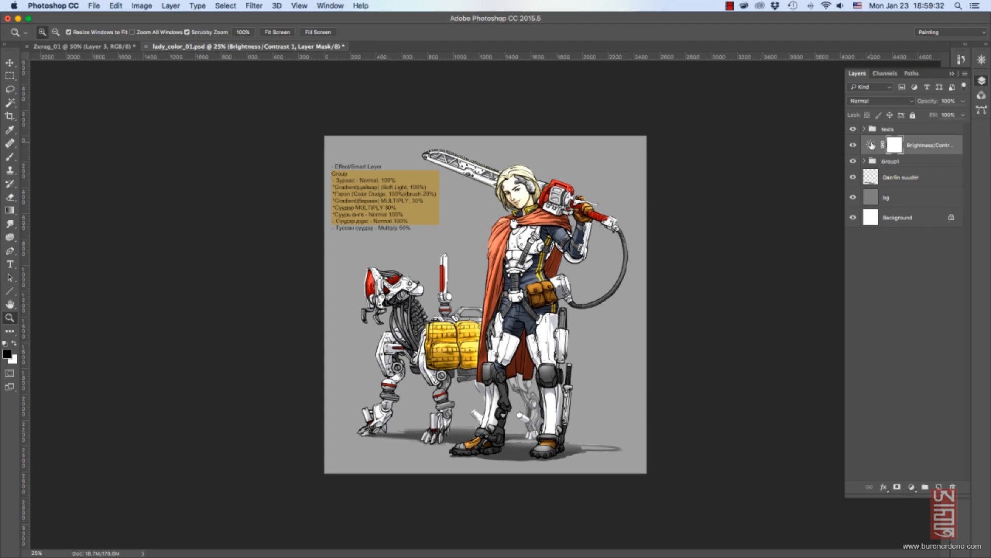
pyautogui.keyDown('alt'); pyautogui.click(953, 486); pyautogui.keyUp('alt')
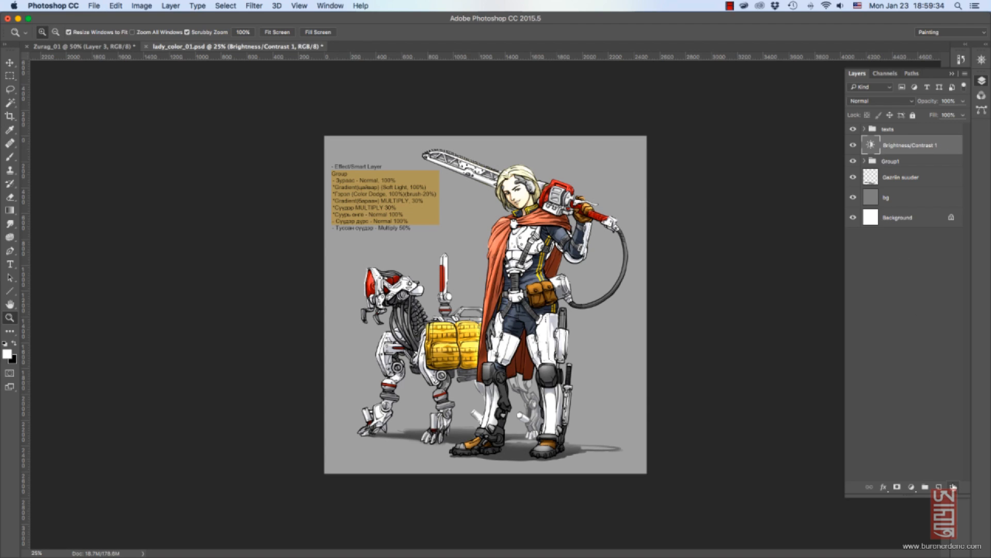
pyautogui.keyDown('alt'); pyautogui.click(953, 487); pyautogui.keyUp('alt')
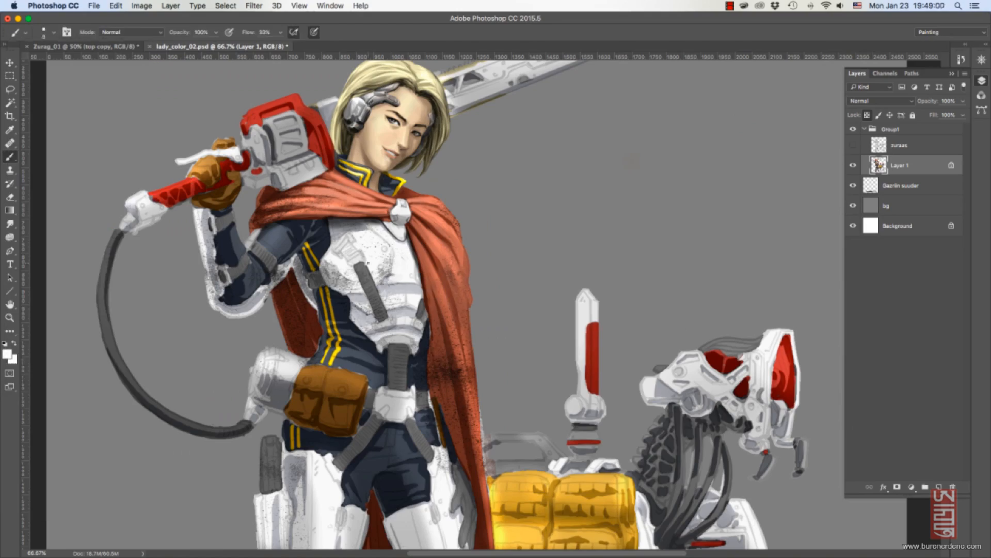
# Paint over the figures with the line art hidden, rendering shading and surface detail on the armour, cape and pouches and erasing stray edges.
pyautogui.click(279, 271)
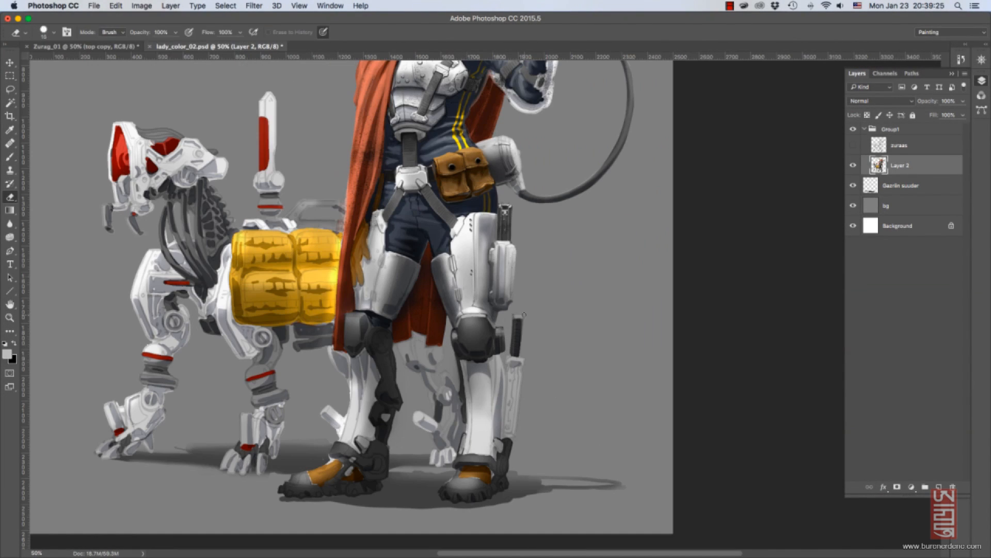
pyautogui.click(360, 314)
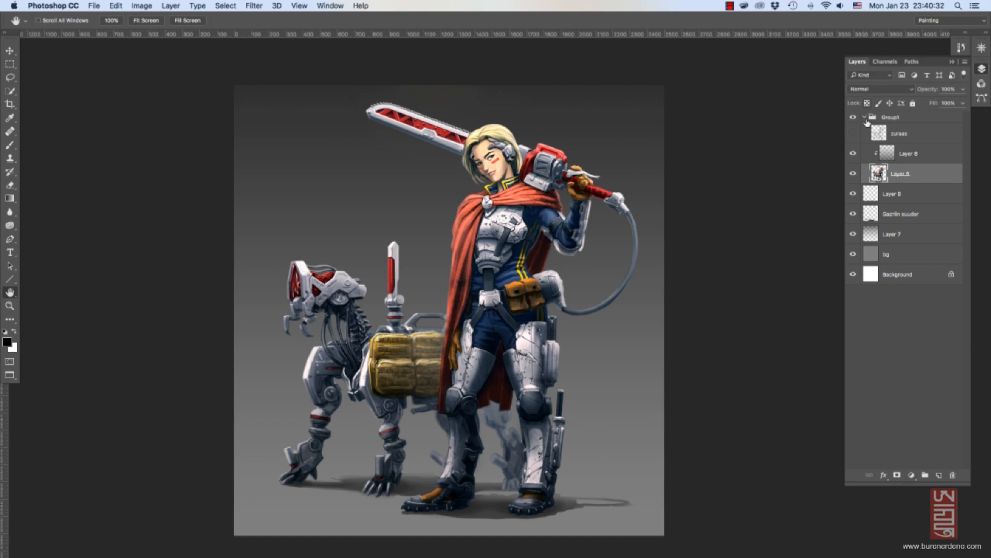
# Toggle the painted figure layer and the zuraas line-art layer to compare the painting with and without them, leaving the line art hidden.
pyautogui.click(853, 174)
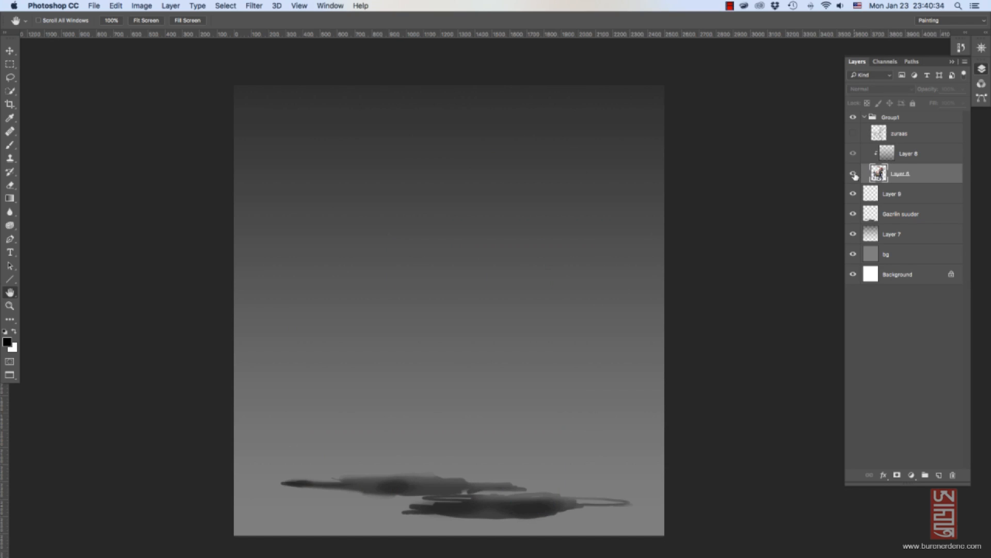
pyautogui.click(854, 174)
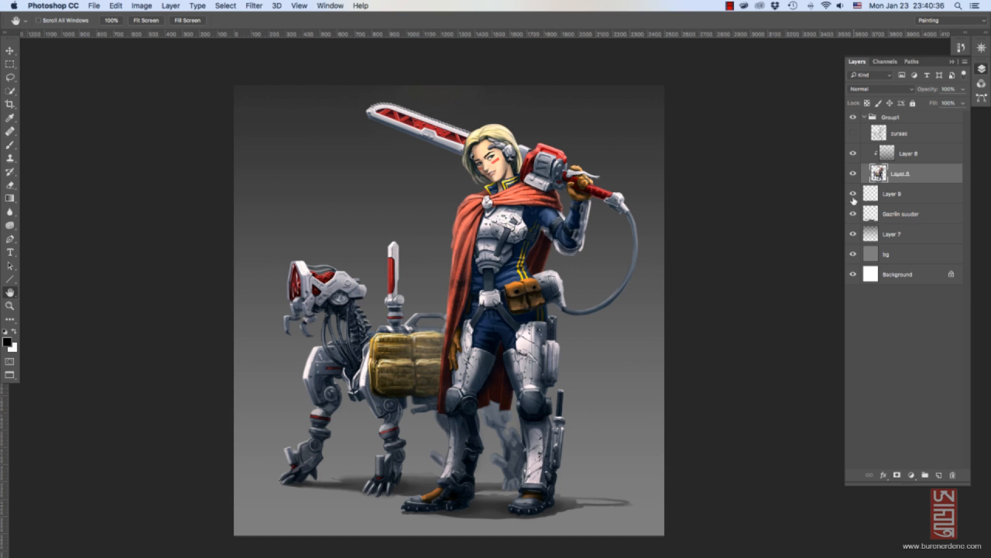
pyautogui.click(854, 135)
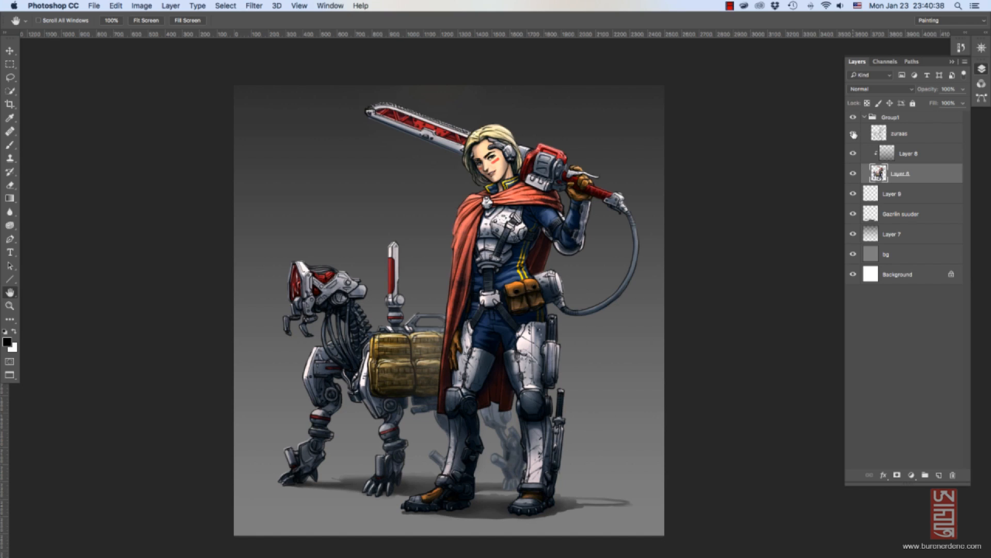
pyautogui.click(854, 135)
pyautogui.click(854, 135)
pyautogui.click(854, 134)
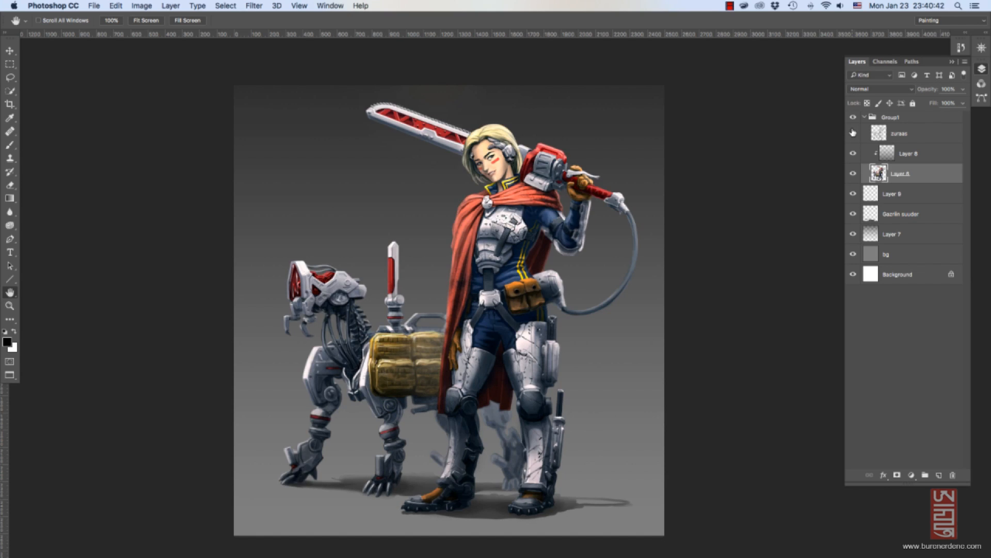
pyautogui.click(854, 134)
pyautogui.click(854, 133)
# Zoom in on the woman's face and reduce the Blur tool's brush to a small tip.
pyautogui.press('z')
pyautogui.moveTo(494, 127)
pyautogui.mouseDown()
pyautogui.moveTo(513, 156)
pyautogui.moveTo(479, 137)
pyautogui.mouseUp()
pyautogui.press('h')
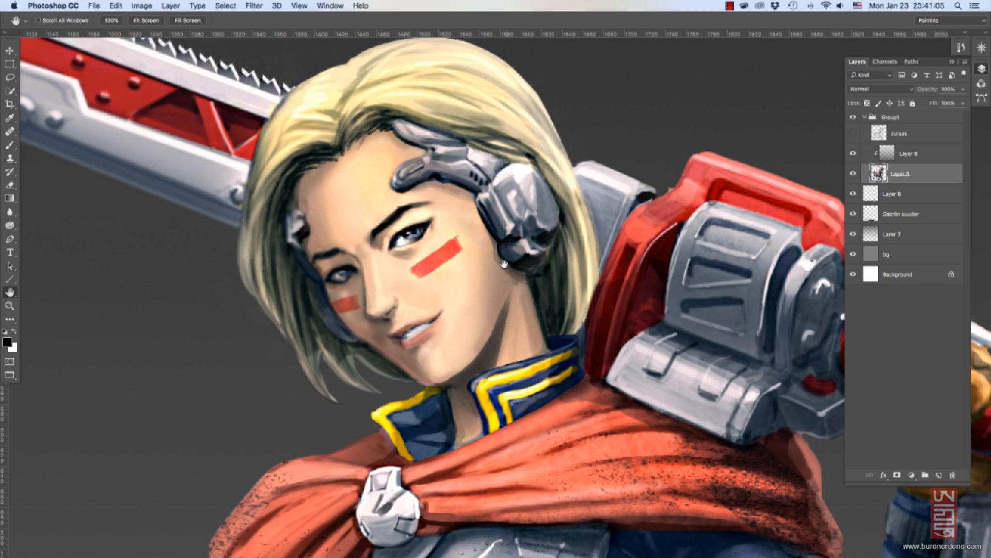
pyautogui.click(9, 212)
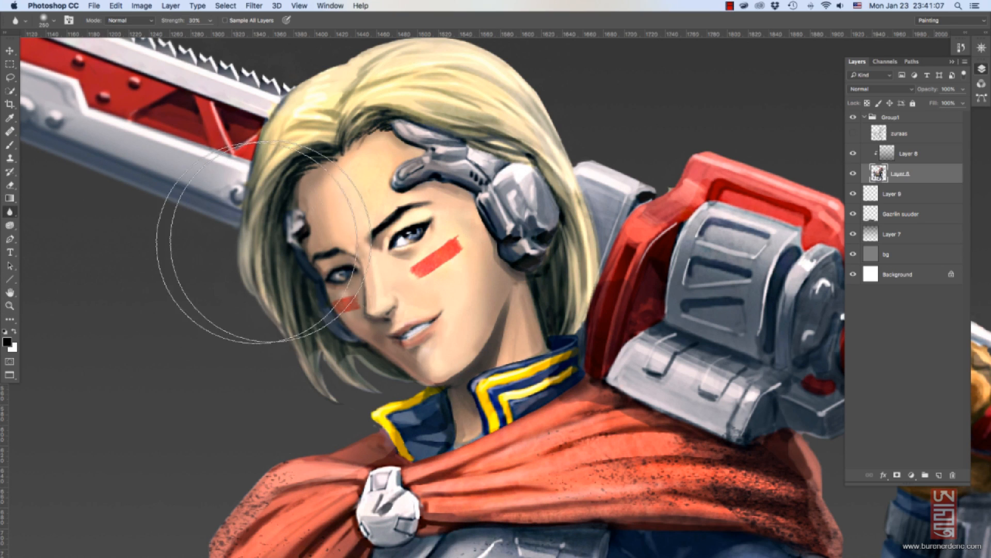
pyautogui.press('[')
pyautogui.press('[')
pyautogui.press('[')
pyautogui.press('[')
pyautogui.press('[')
pyautogui.press('[')
pyautogui.press('[')
pyautogui.press('[')
pyautogui.press('[')
pyautogui.press('[')
pyautogui.press('[')
pyautogui.press('[')
pyautogui.press('[')
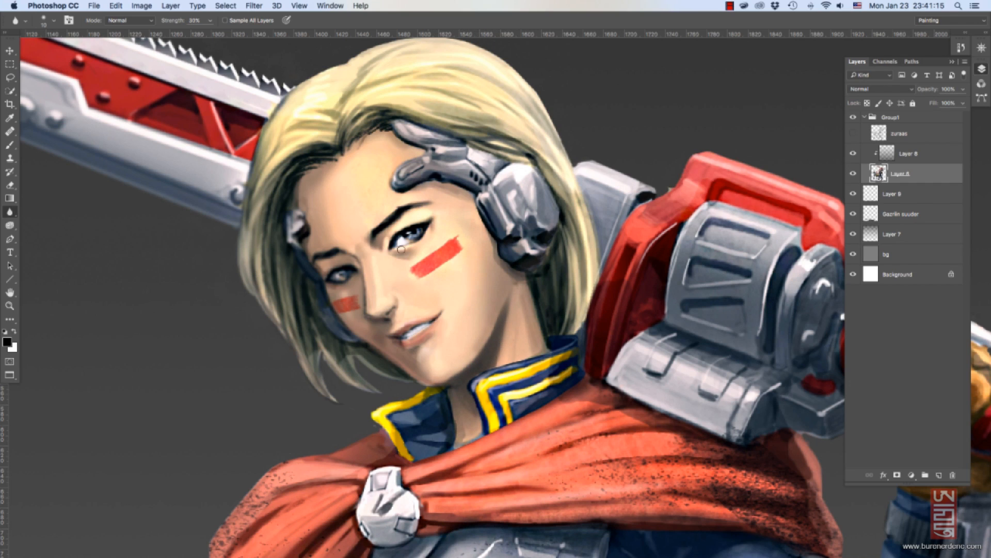
# Bring the chainsaw blade's toothed edge into view and reduce the Eraser's brush to a small tip.
pyautogui.press('space')
pyautogui.moveTo(338, 186); pyautogui.dragTo(589, 405)
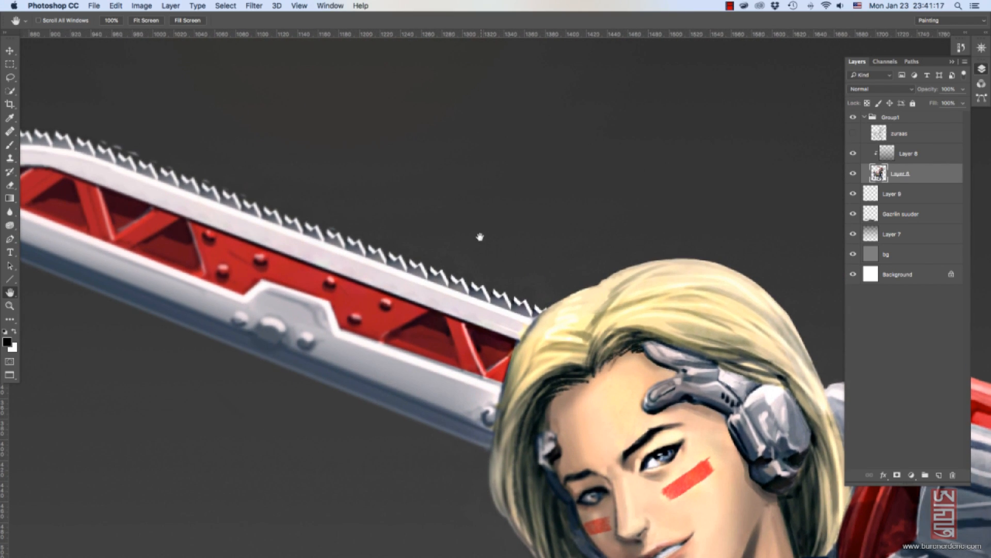
pyautogui.moveTo(480, 237); pyautogui.dragTo(548, 250)
pyautogui.press('e')
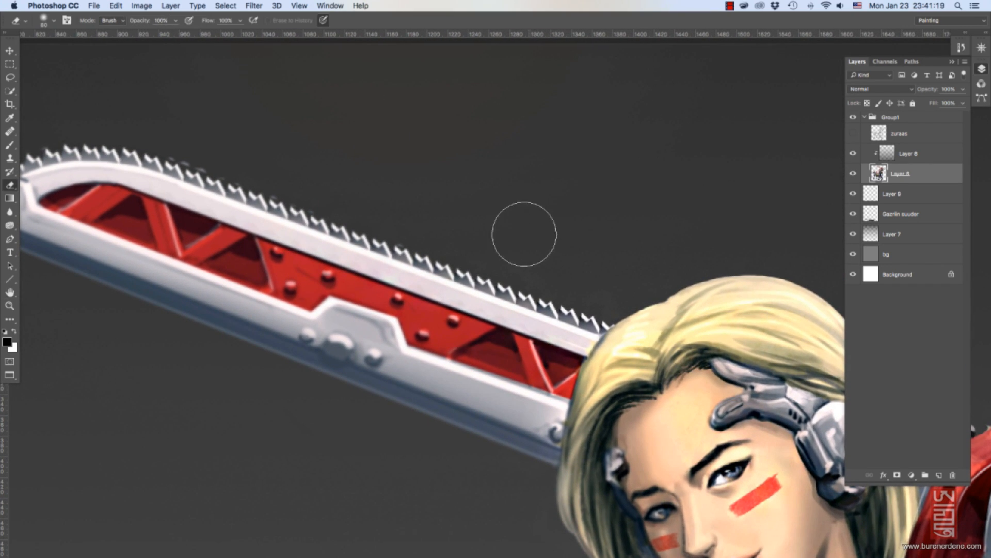
pyautogui.press('[')
pyautogui.press('[')
pyautogui.press('[')
pyautogui.press('[')
pyautogui.press('[')
pyautogui.press('[')
pyautogui.press('[')
pyautogui.press('[')
pyautogui.press('[')
pyautogui.press('[')
# Examine the painted upper body, including the face, chest armour, raised arm and chainsaw grip.
pyautogui.keyDown('alt'); pyautogui.click(508, 235); pyautogui.keyUp('alt')
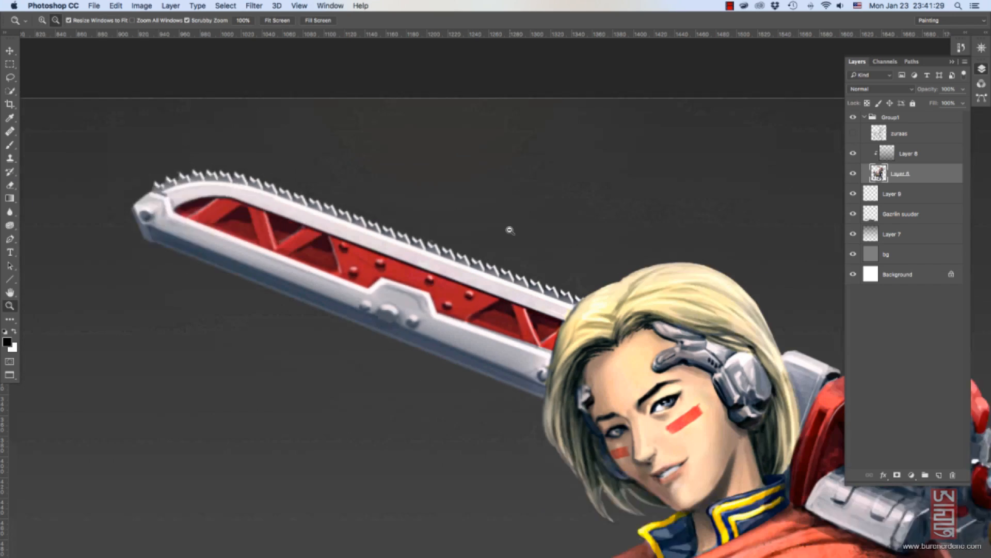
pyautogui.scroll(-10, 537, 248)
pyautogui.hscroll(8, 537, 249)
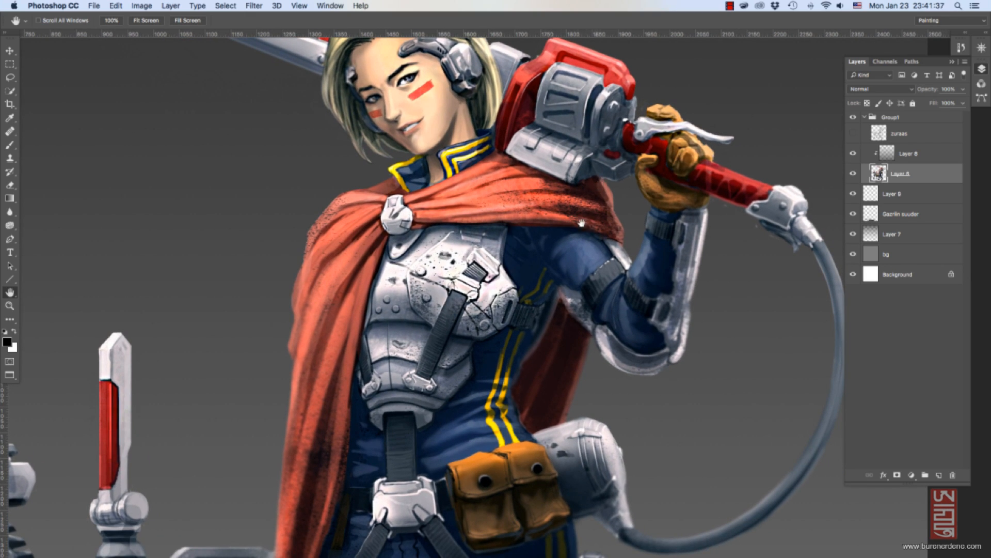
pyautogui.moveTo(632, 133); pyautogui.dragTo(498, 192)
pyautogui.press('e')
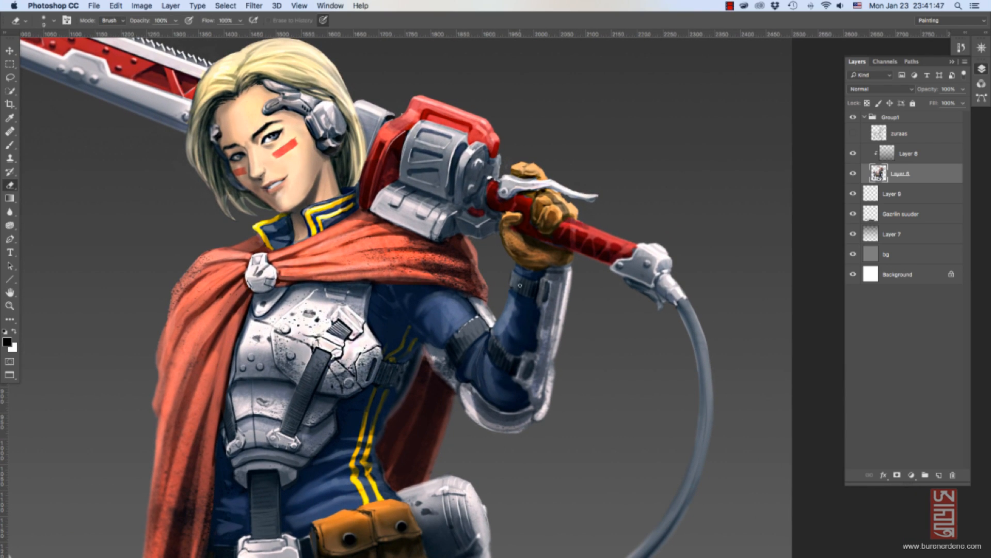
# Examine the painted lower half, including the pouches, scratched leg armour, and the robot's yellow packs and legs.
pyautogui.press('h')
pyautogui.moveTo(421, 528)
pyautogui.mouseDown()
pyautogui.moveTo(510, 305)
pyautogui.moveTo(548, 168)
pyautogui.mouseUp()
pyautogui.moveTo(494, 296); pyautogui.dragTo(580, 243)
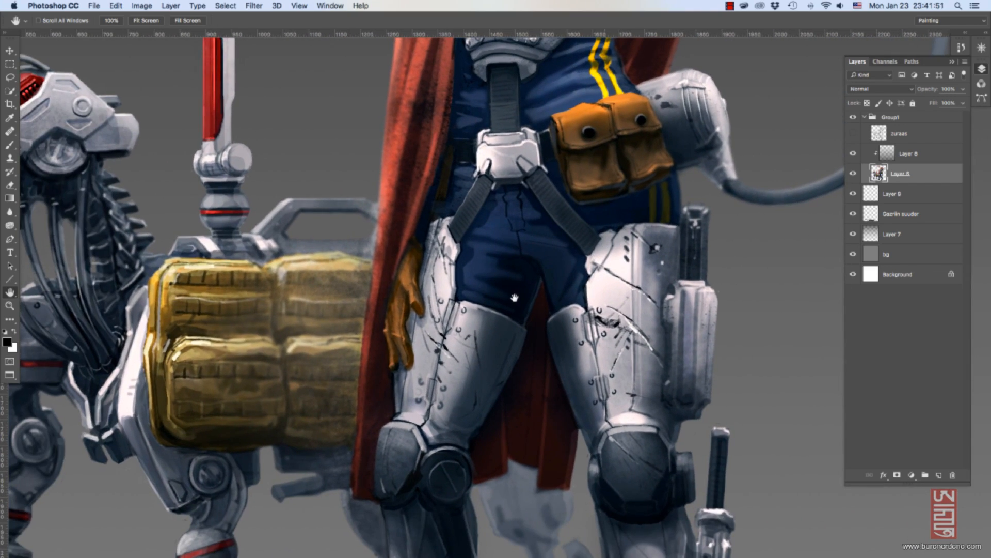
pyautogui.moveTo(496, 292); pyautogui.dragTo(601, 307)
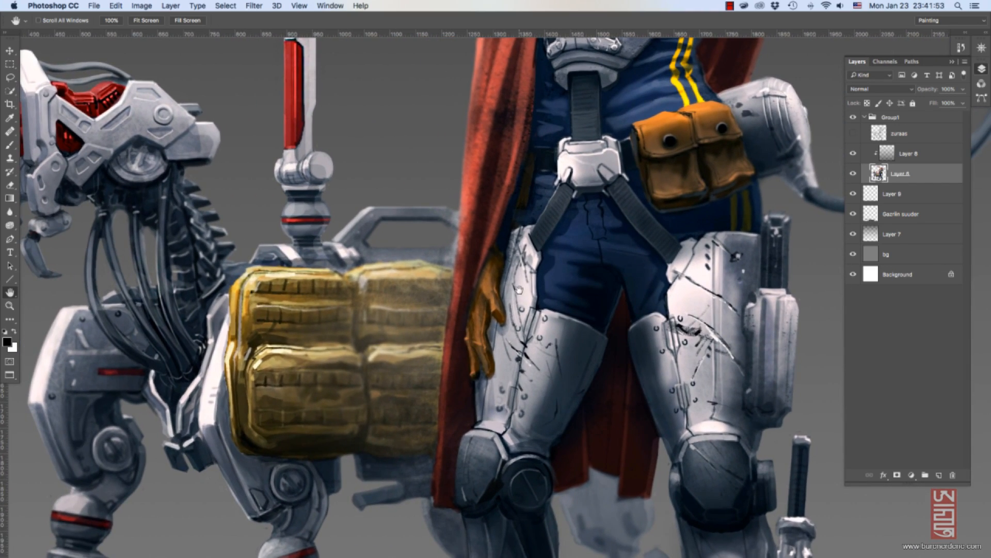
pyautogui.moveTo(519, 290); pyautogui.dragTo(694, 146)
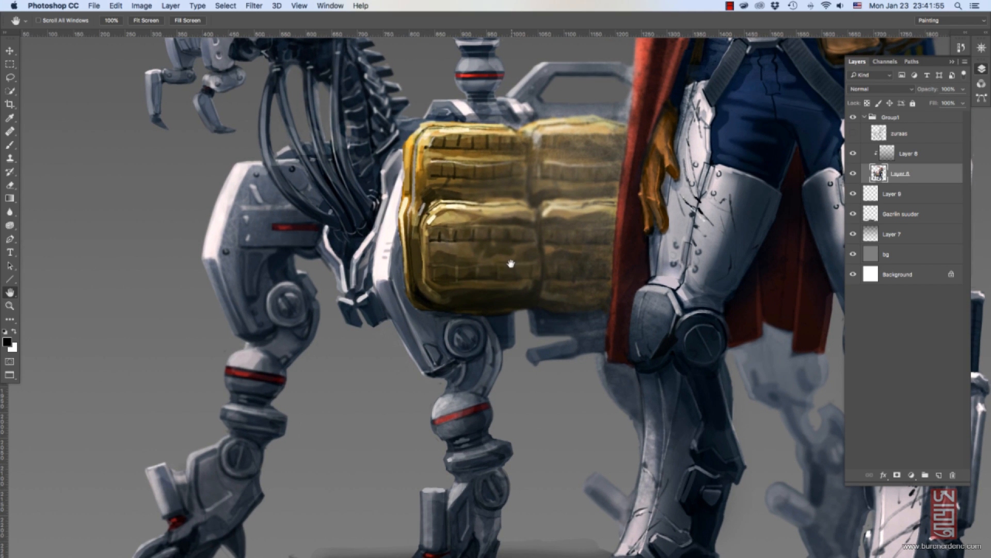
pyautogui.press('e')
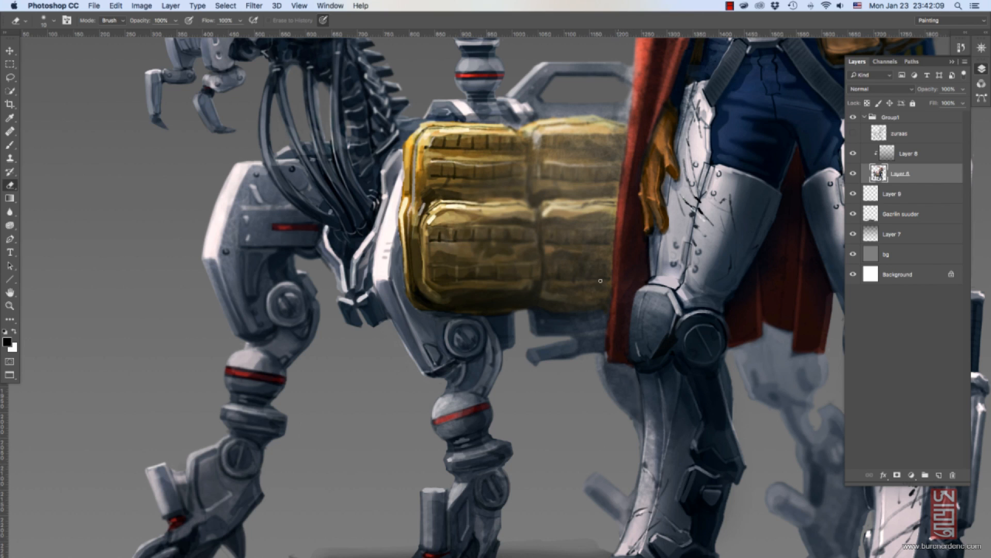
pyautogui.press('z')
pyautogui.keyDown('alt'); pyautogui.click(555, 305); pyautogui.keyUp('alt')
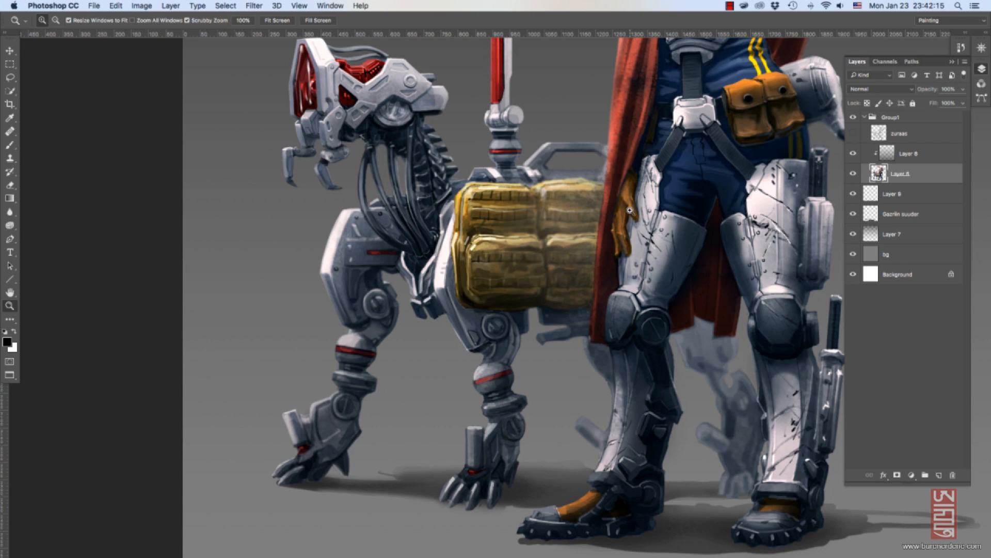
pyautogui.press('h')
pyautogui.moveTo(629, 211); pyautogui.dragTo(516, 203)
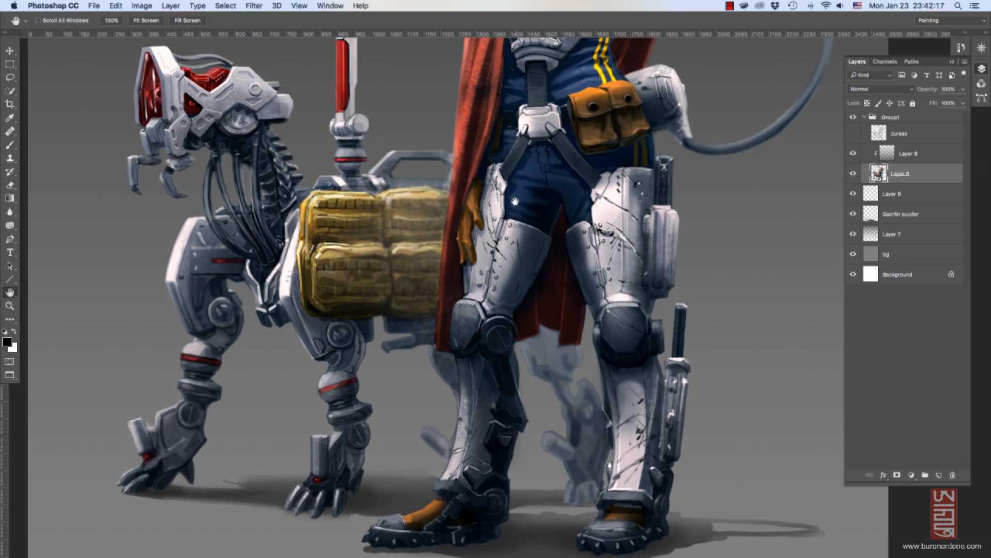
# Examine the woman's upper body and chainsaw, followed by her leg armour and the robot beside her.
pyautogui.moveTo(617, 226); pyautogui.dragTo(587, 321)
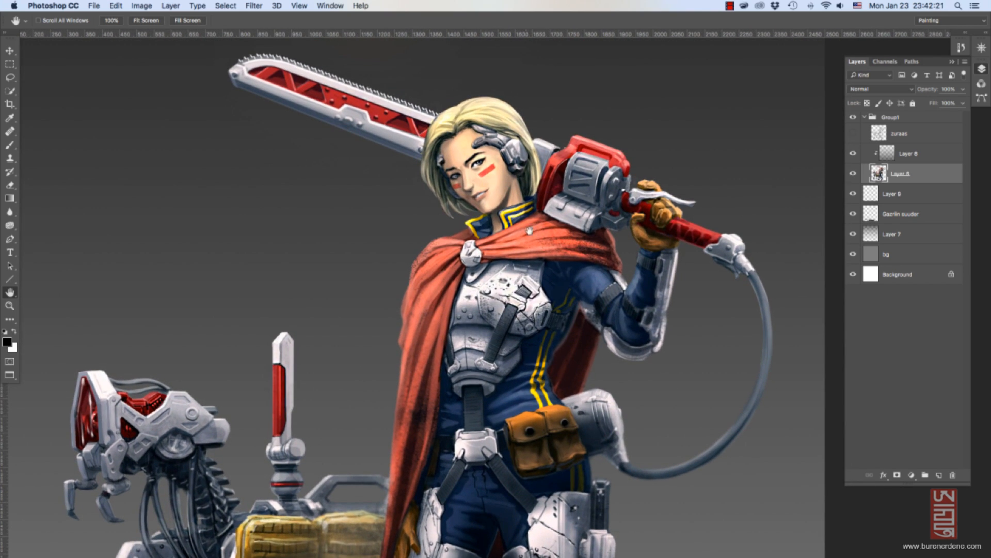
pyautogui.moveTo(560, 437); pyautogui.dragTo(529, 236)
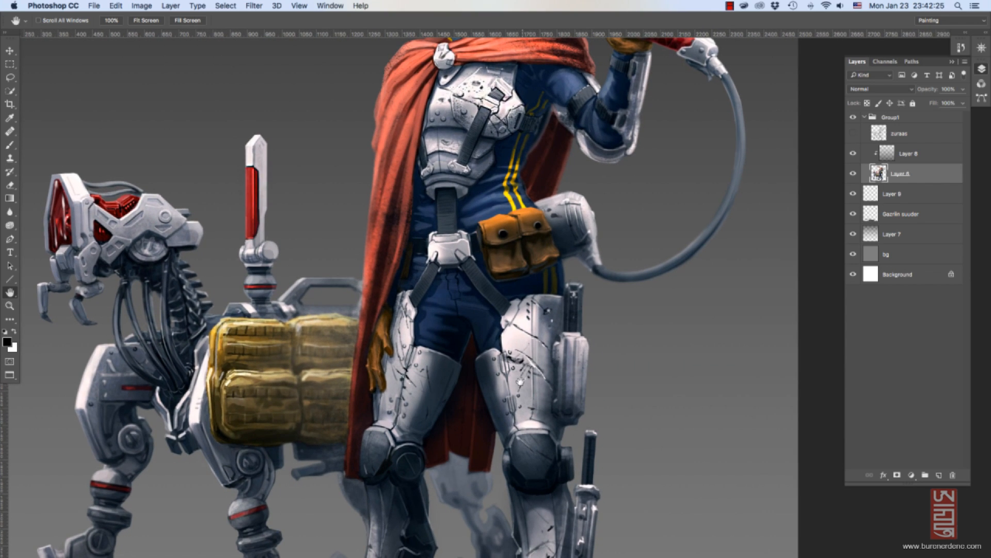
pyautogui.press('z')
pyautogui.keyDown('alt'); pyautogui.click(525, 345); pyautogui.keyUp('alt')
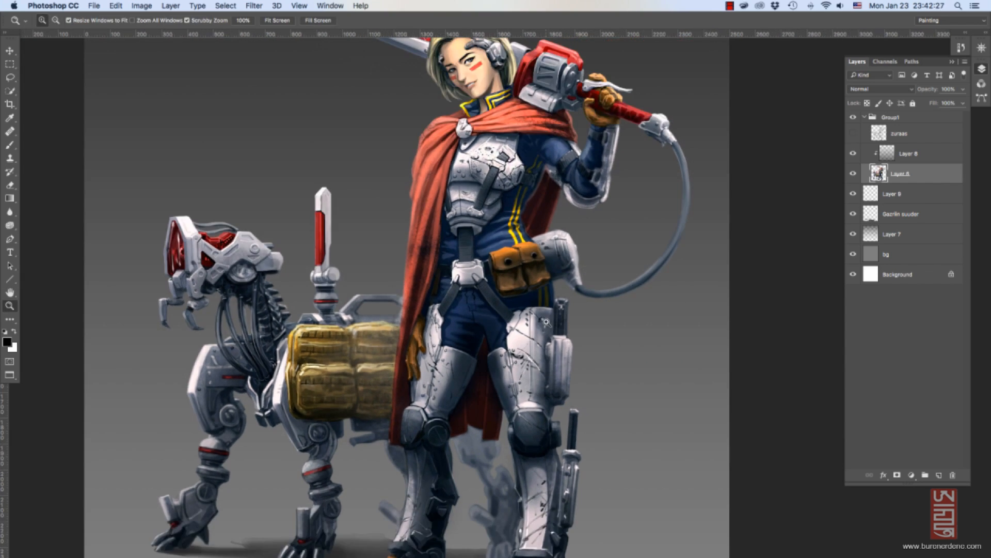
pyautogui.keyDown('alt'); pyautogui.click(549, 322); pyautogui.keyUp('alt')
pyautogui.click(522, 428)
pyautogui.click(524, 430)
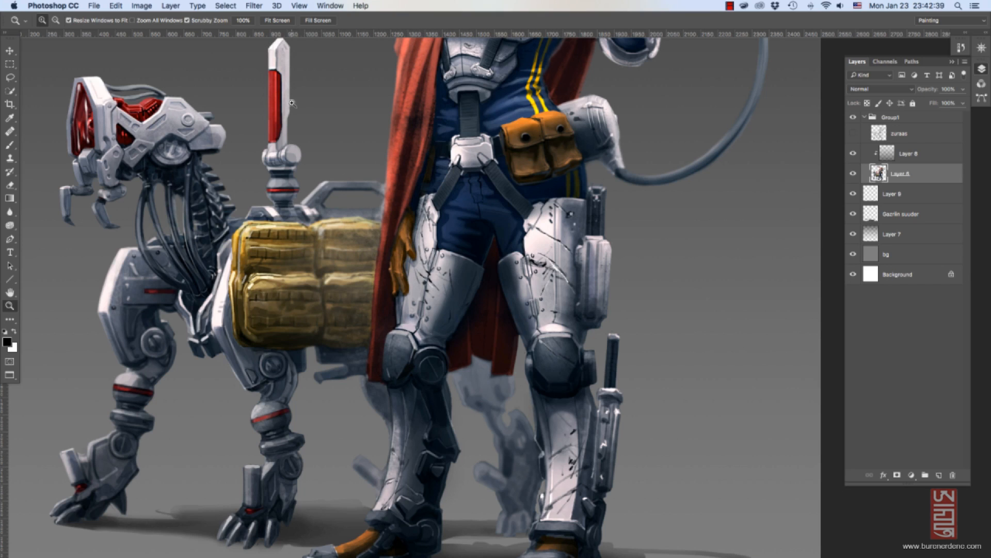
# Review the full composition of the woman and robot, from the chainsaw blade to the ground shadows.
pyautogui.press('e')
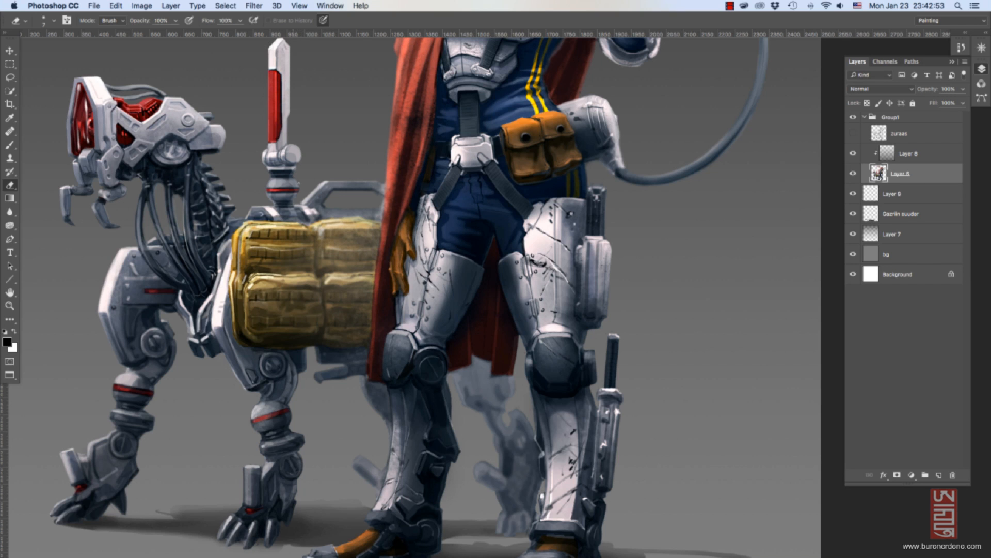
pyautogui.press('z')
pyautogui.keyDown('alt'); pyautogui.click(486, 157); pyautogui.keyUp('alt')
pyautogui.keyDown('alt'); pyautogui.click(607, 129); pyautogui.keyUp('alt')
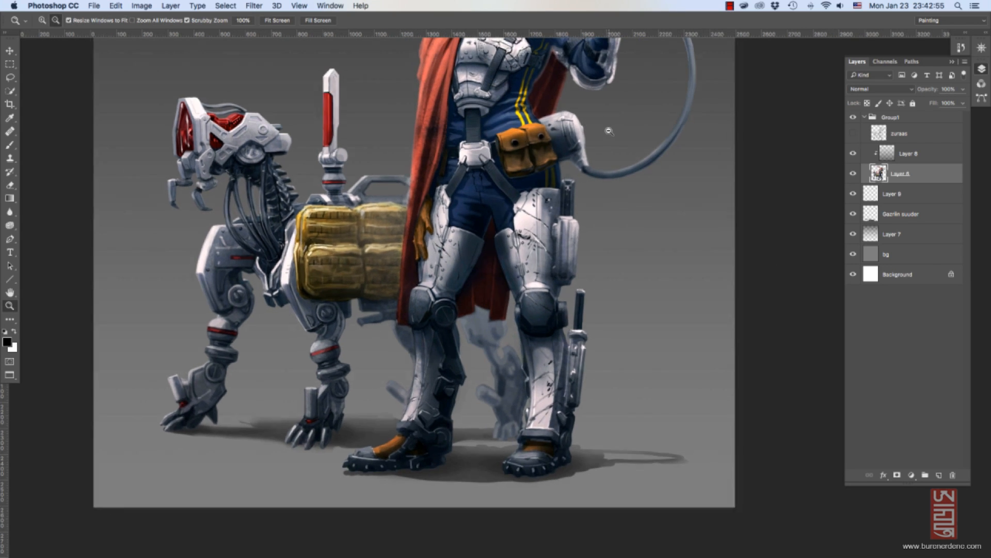
pyautogui.press('space')
pyautogui.moveTo(558, 132); pyautogui.dragTo(514, 244)
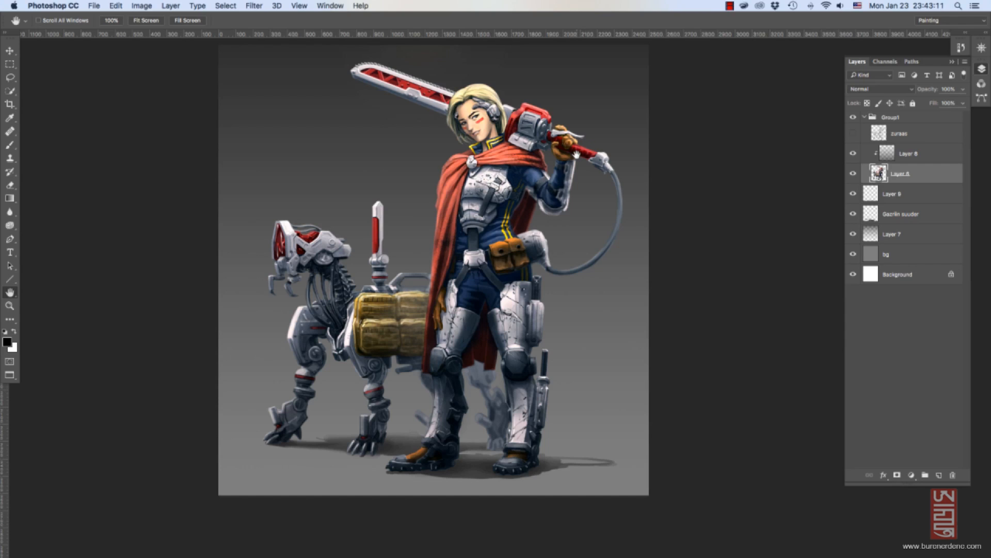
pyautogui.press('z')
pyautogui.click(485, 271)
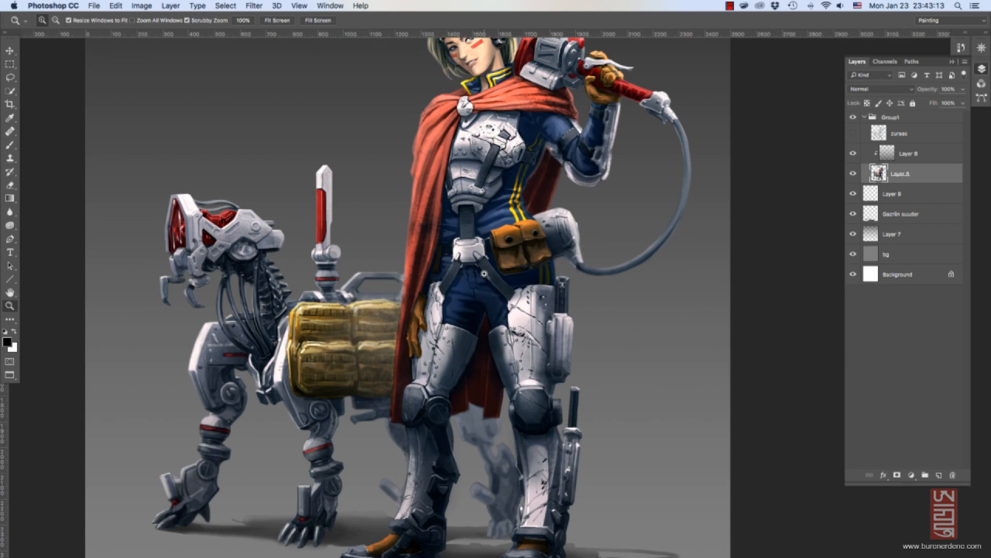
pyautogui.keyDown('alt'); pyautogui.click(621, 182); pyautogui.keyUp('alt')
pyautogui.moveTo(597, 249); pyautogui.dragTo(607, 194)
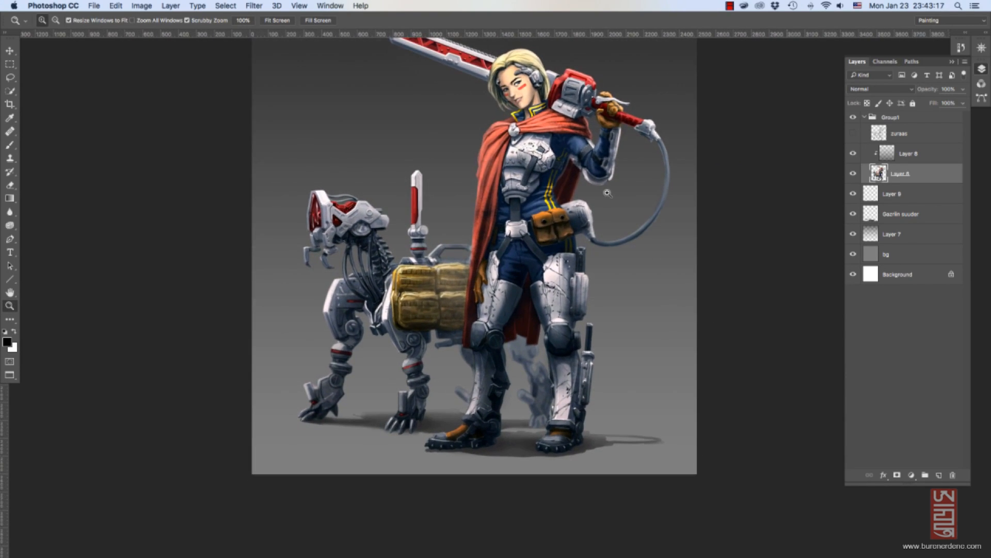
pyautogui.press('h')
pyautogui.moveTo(583, 72); pyautogui.dragTo(556, 168)
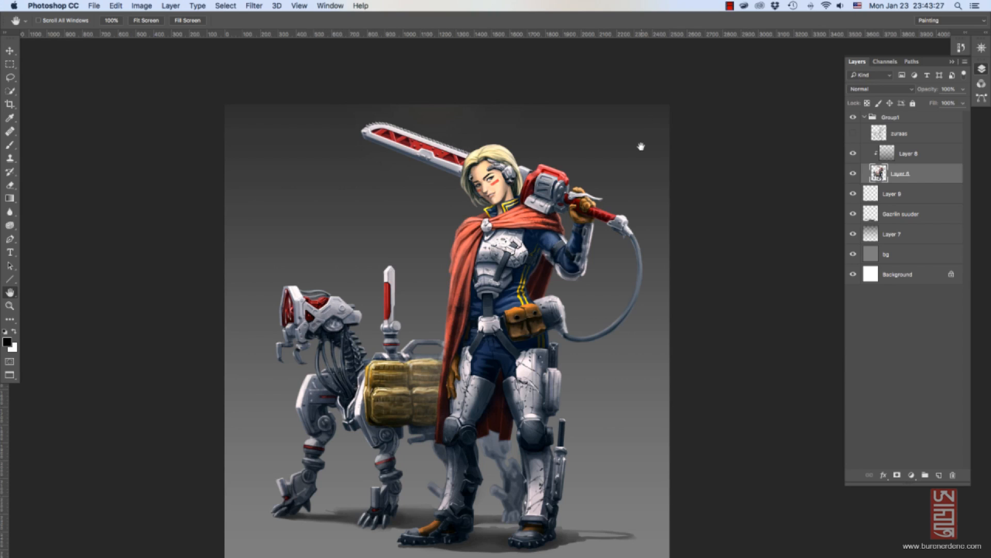
# Select the clipped Soft Light gradient layer and compare the figures with and without it.
pyautogui.click(853, 154)
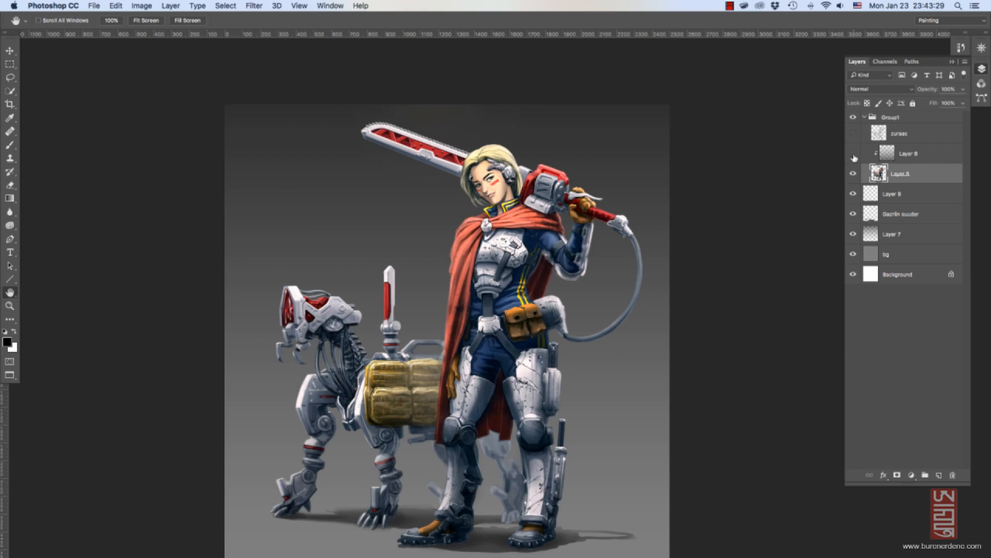
pyautogui.click(853, 155)
pyautogui.click(907, 153)
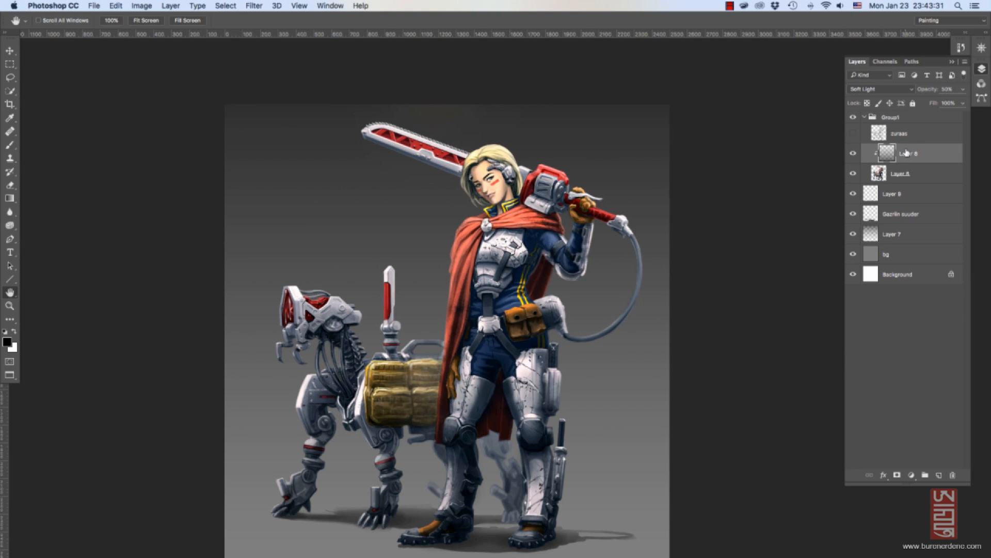
pyautogui.click(853, 155)
pyautogui.click(854, 155)
pyautogui.click(853, 155)
pyautogui.click(853, 155)
# Select Layer 7 and compare the backdrop with and without its gradient.
pyautogui.click(866, 236)
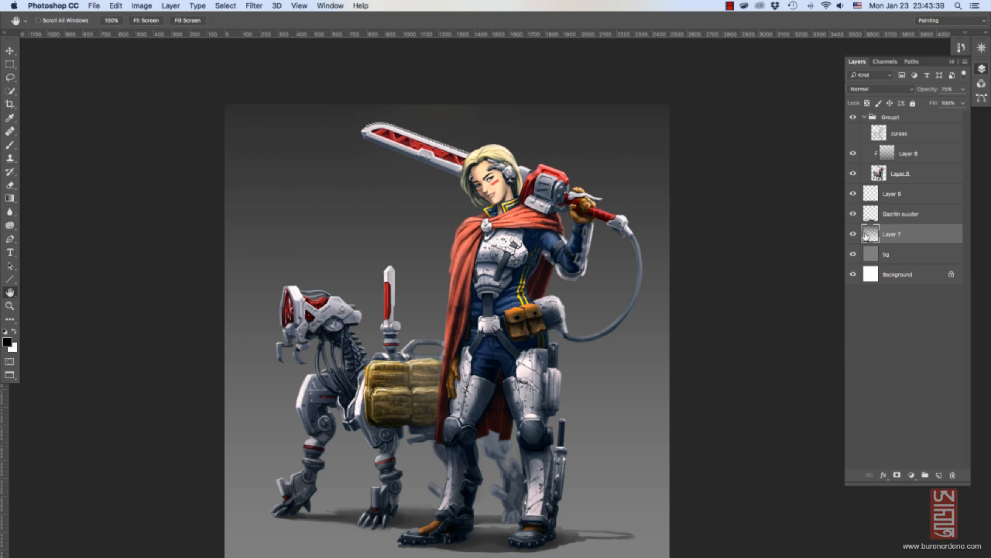
pyautogui.click(853, 234)
pyautogui.click(854, 235)
pyautogui.click(853, 235)
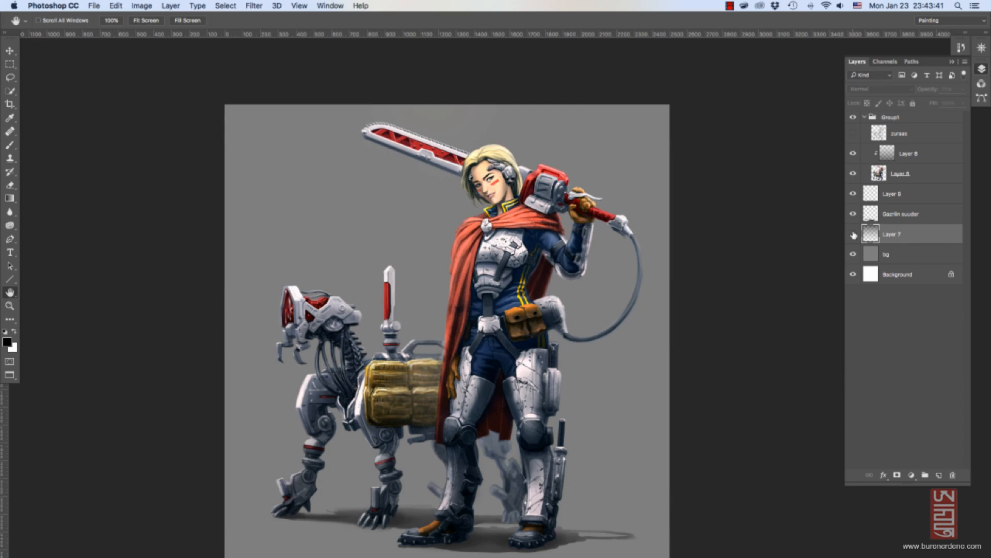
pyautogui.click(853, 235)
pyautogui.click(853, 235)
pyautogui.click(854, 235)
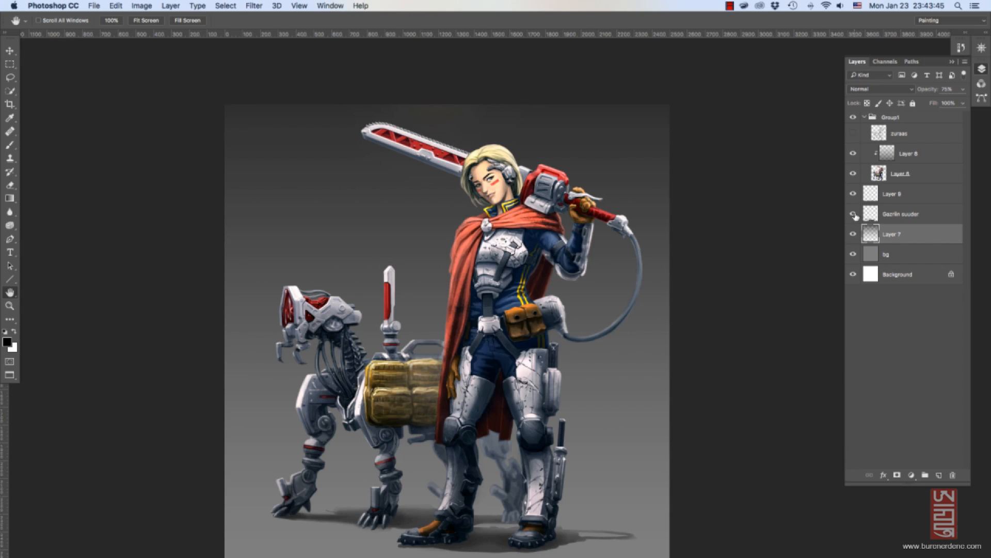
# Compare the artwork with and without Layer 9 and the Gazriin suuder layer, and bring the whole canvas into view.
pyautogui.click(854, 195)
pyautogui.click(853, 195)
pyautogui.click(854, 213)
pyautogui.click(853, 214)
pyautogui.moveTo(594, 224); pyautogui.dragTo(604, 191)
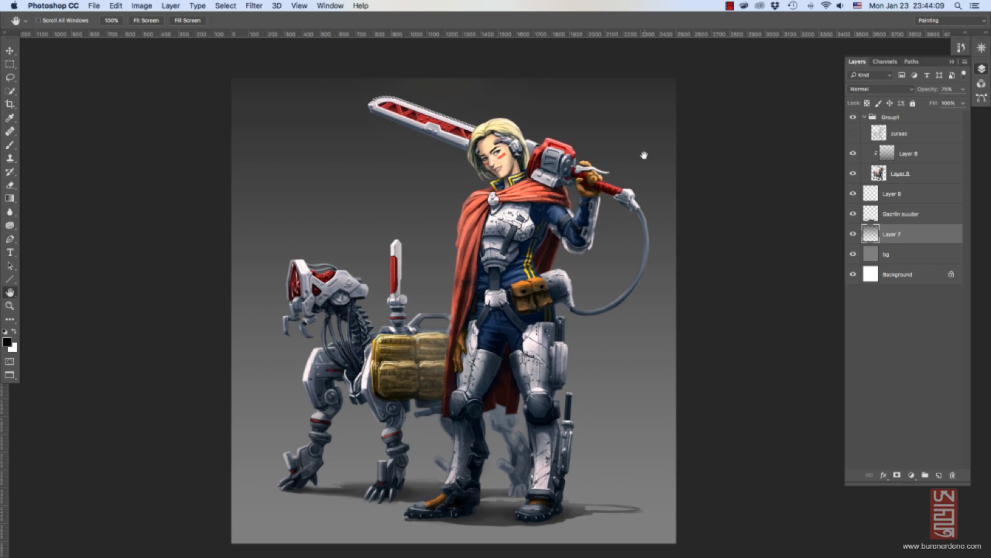